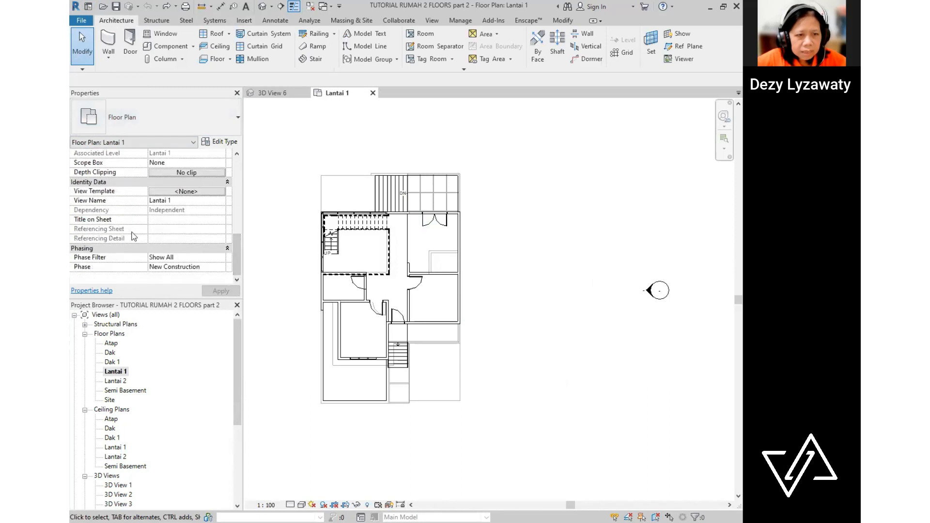
- Set the underlay's base level to None for the Lantai 1 floor plan and apply the change
scroll(155, 216, up, 4)
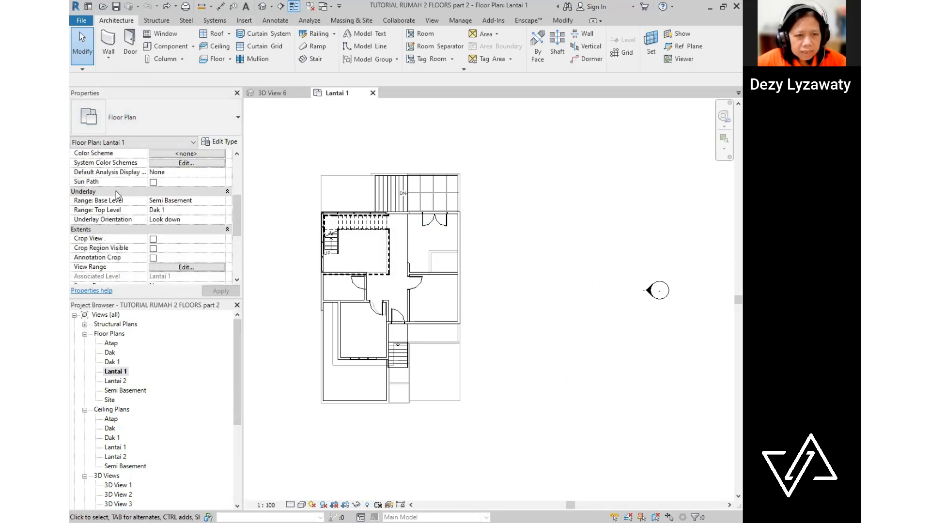
click(220, 202)
click(221, 200)
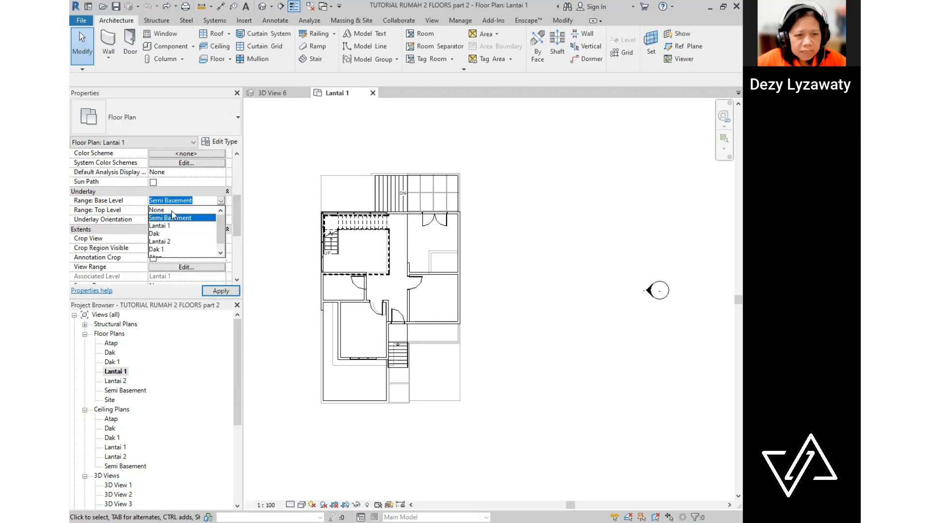
click(158, 208)
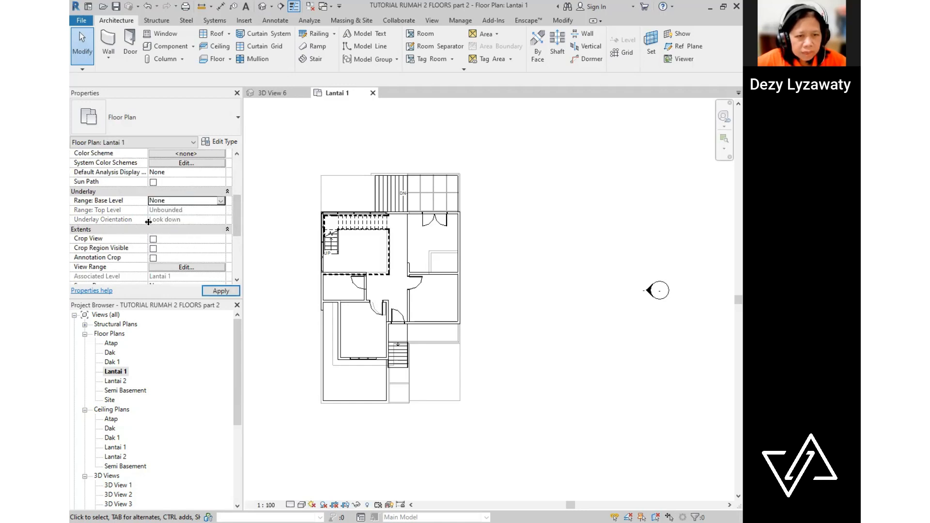
click(220, 291)
middle_drag(495, 326, 506, 325)
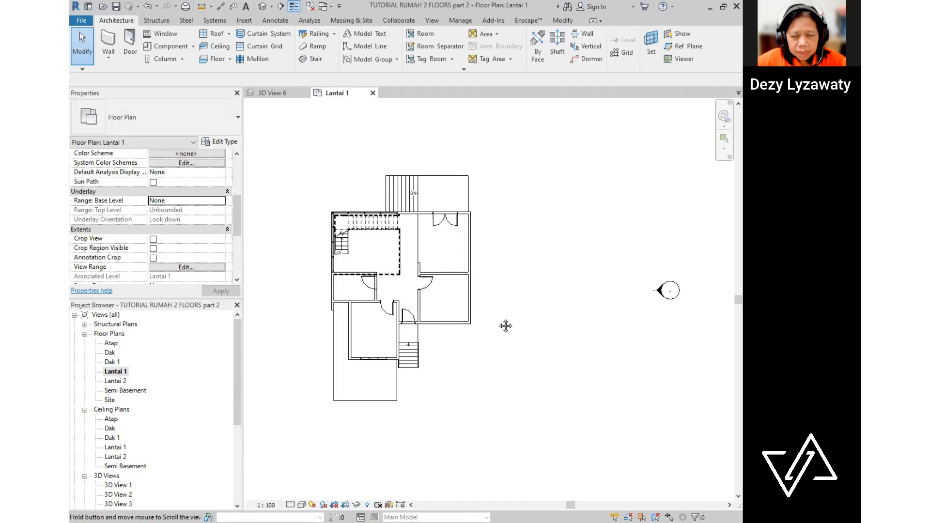
scroll(379, 314, up, 2)
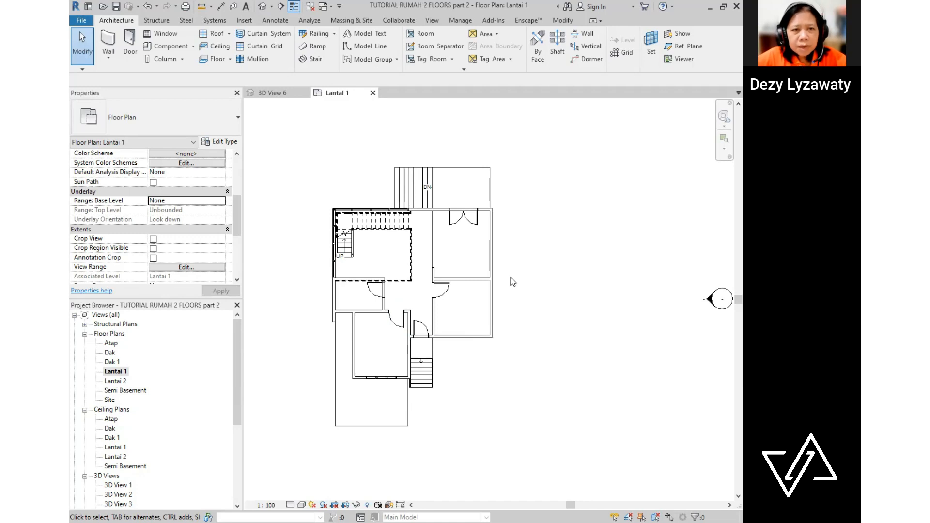
- Start loading a family and browse the Libraries folder to US Metric > Furniture > Beds
click(245, 20)
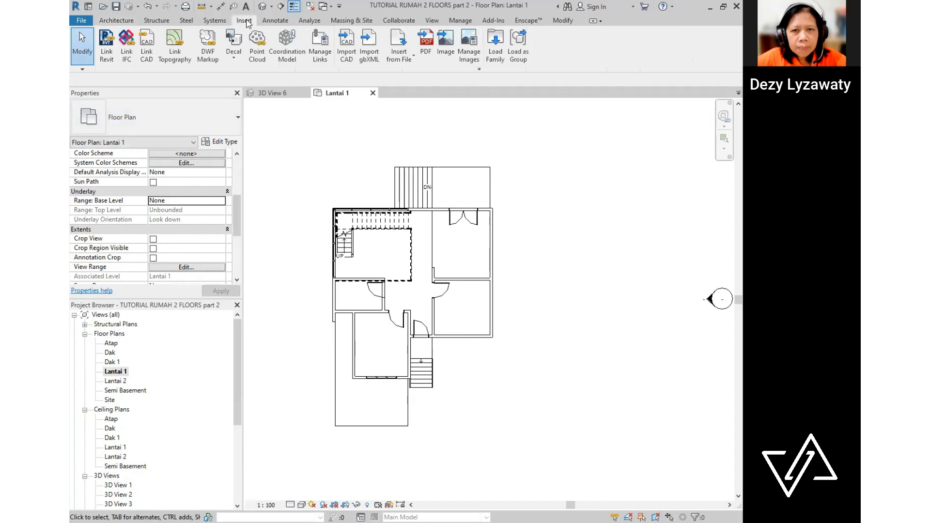
click(492, 56)
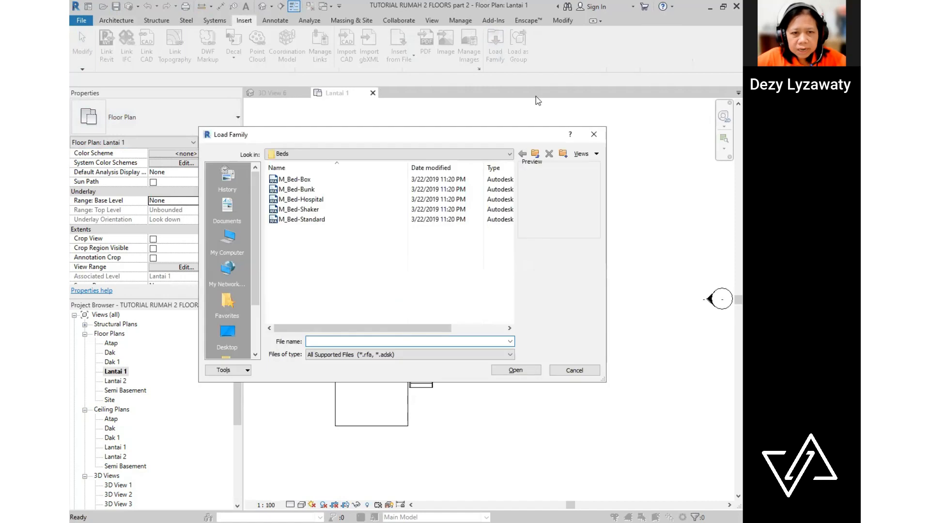
click(509, 154)
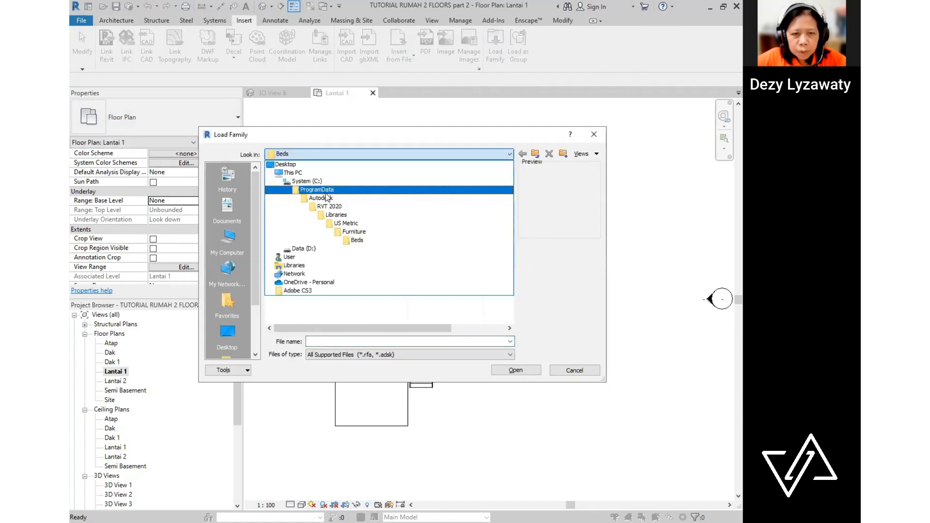
click(339, 215)
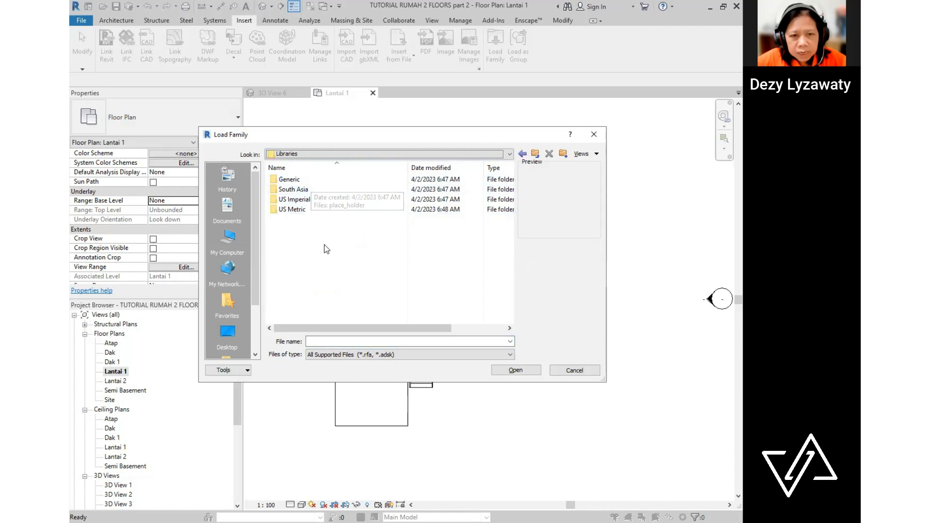
double_click(296, 211)
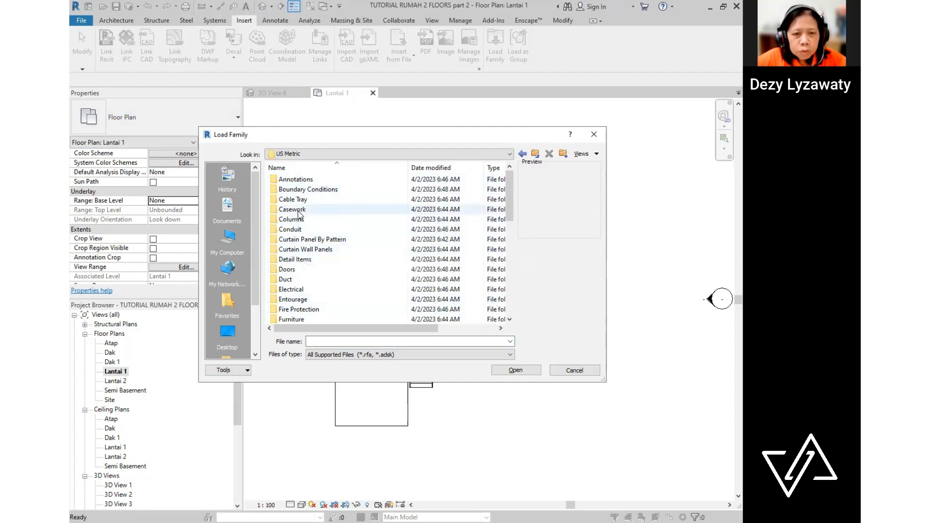
key(ctrl)
key(ctrl)
key(ctrl)
key(ctrl)
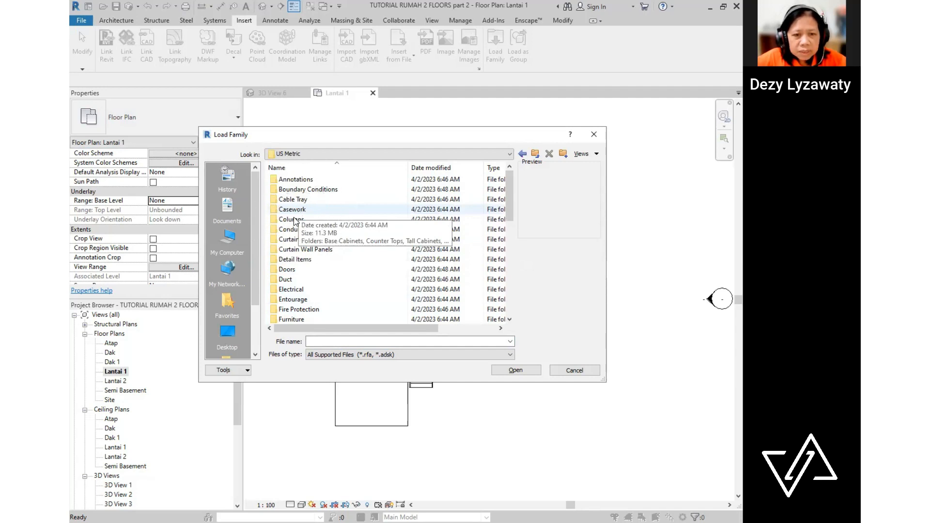
scroll(300, 313, down, 2)
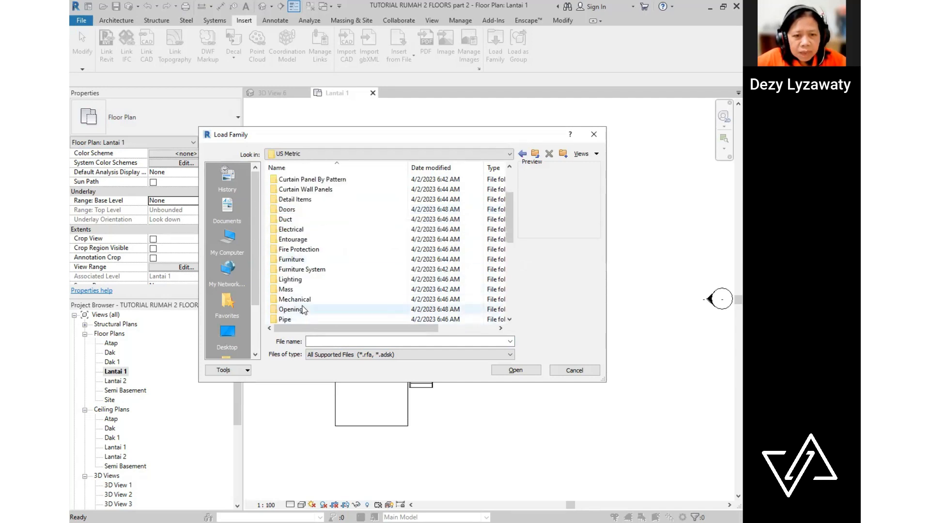
double_click(297, 261)
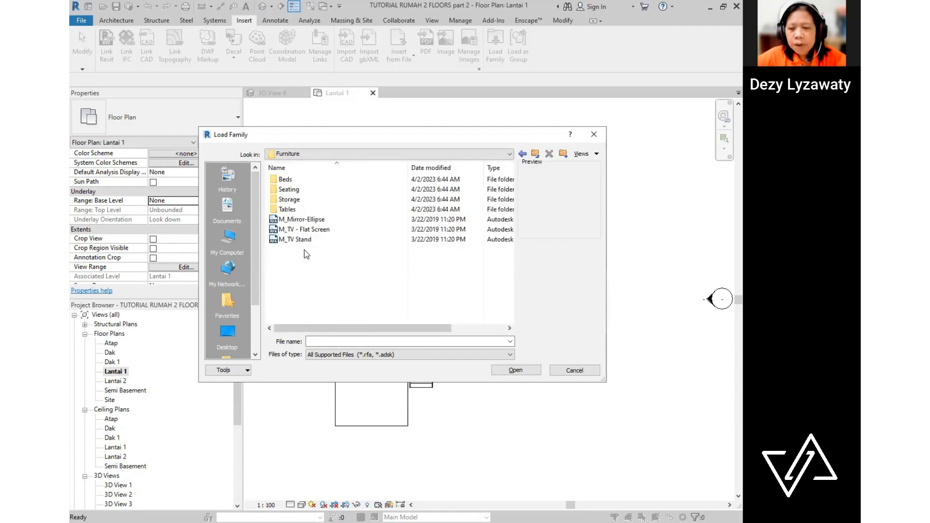
double_click(286, 182)
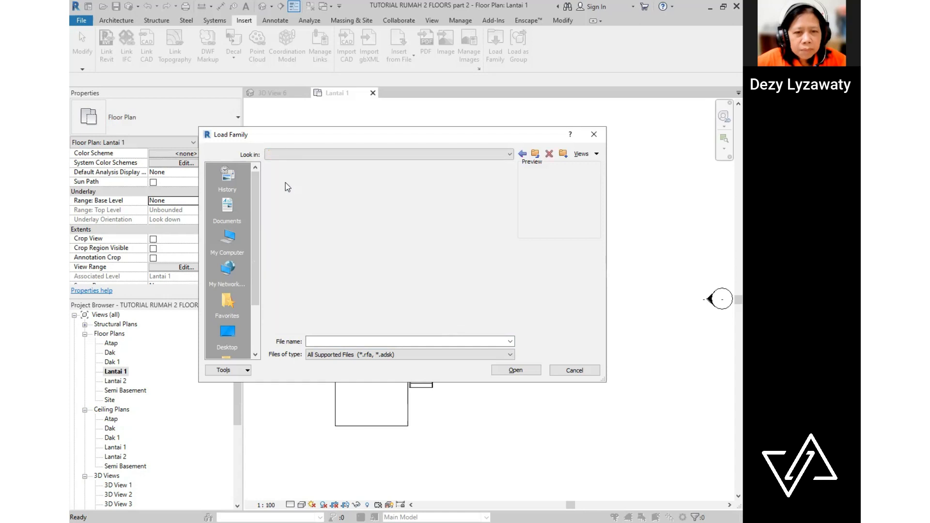
- Preview the Shaker, Standard and Bunk bed families, and load M_Bed-Box into the project
click(315, 211)
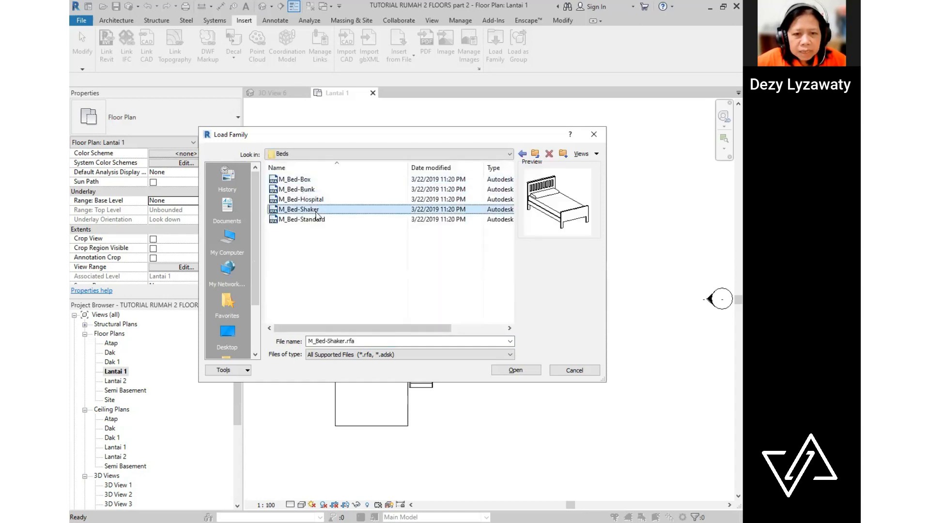
click(317, 222)
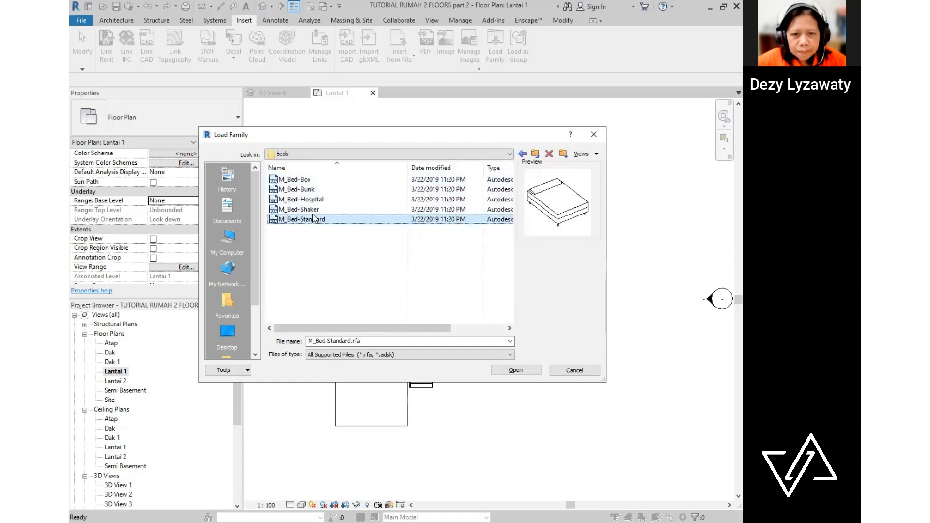
click(302, 189)
click(298, 179)
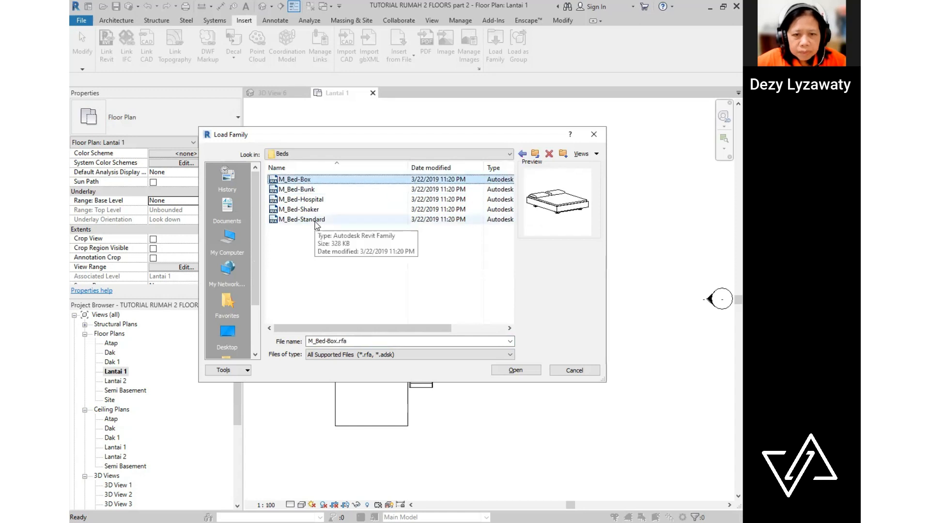
click(516, 370)
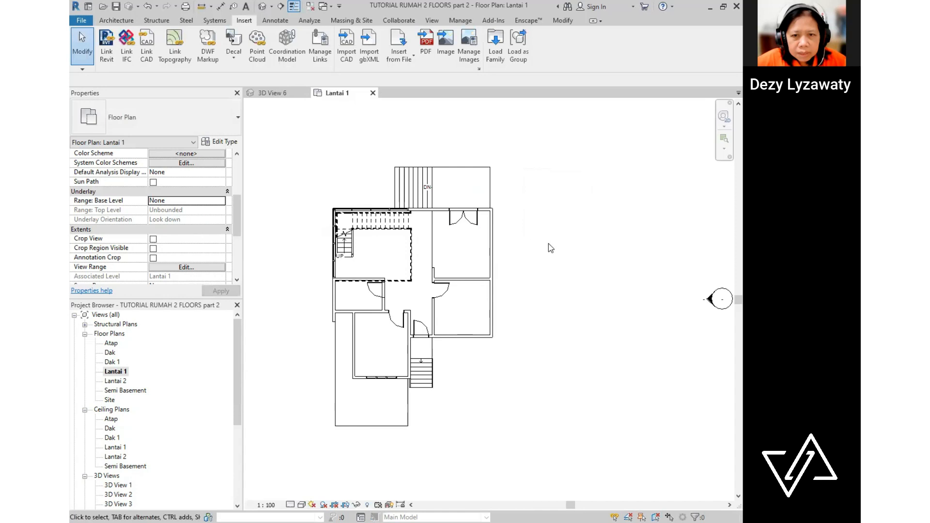
- Load the M_Bed-Shaker family from the Beds folder into the project
click(495, 46)
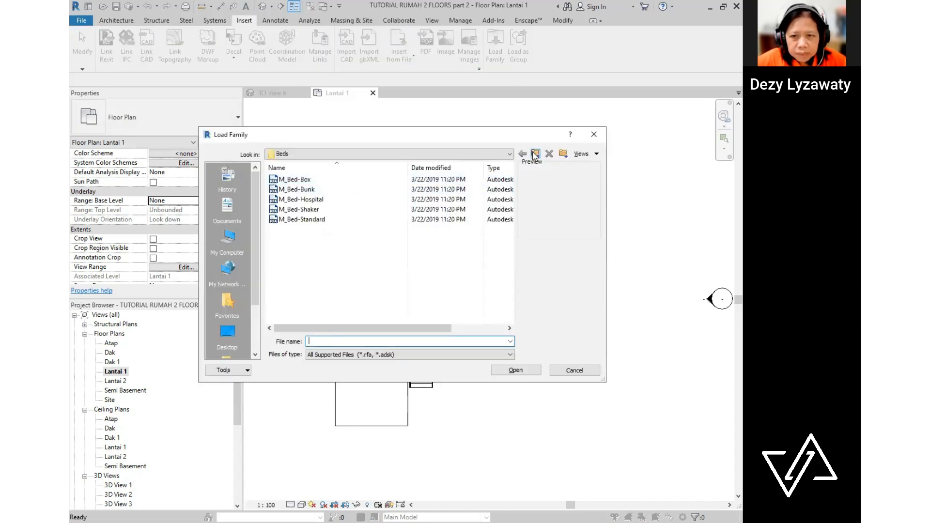
click(310, 190)
click(311, 209)
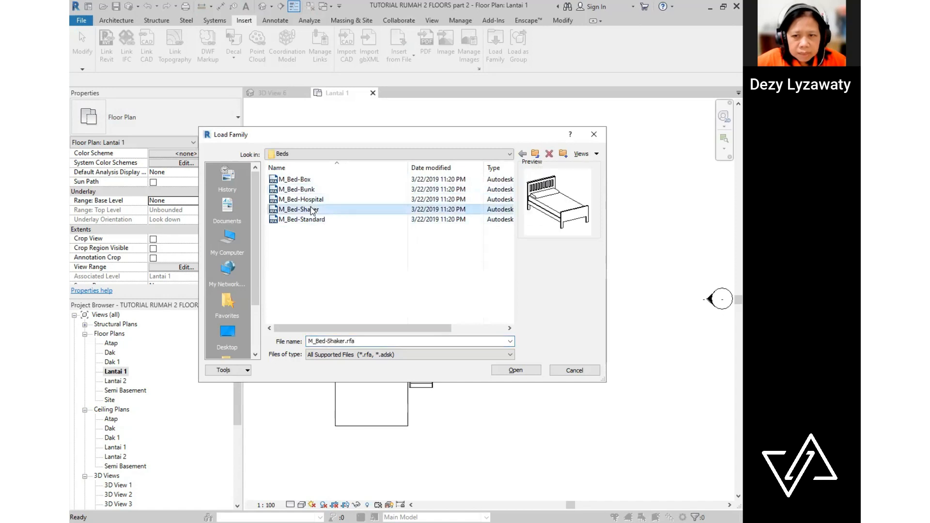
click(517, 371)
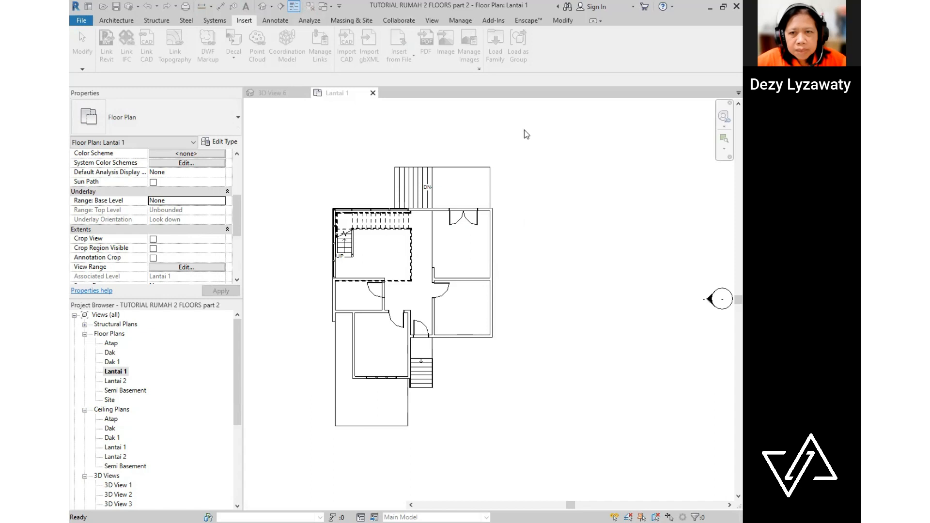
- Compare the sofa and chair previews in the Furniture library's Seating folder and load the M_Chair-Corbu family
click(495, 57)
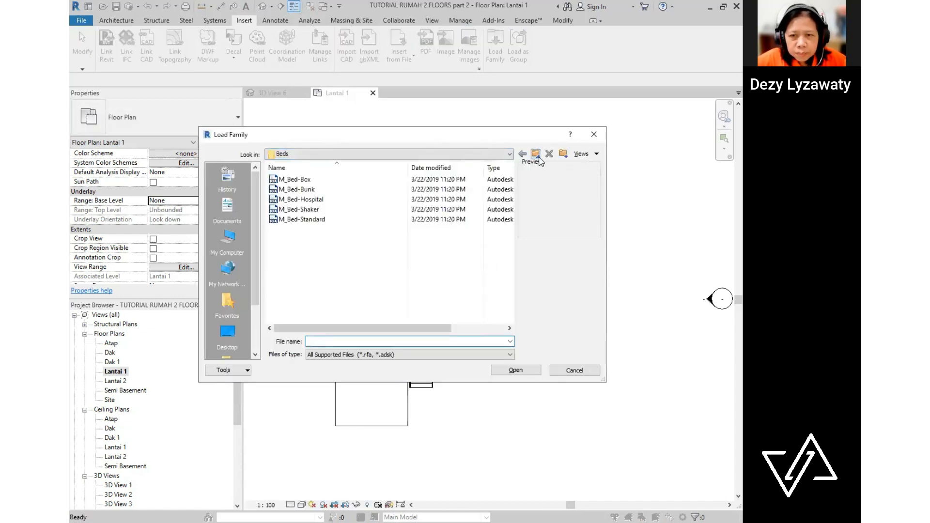
click(536, 154)
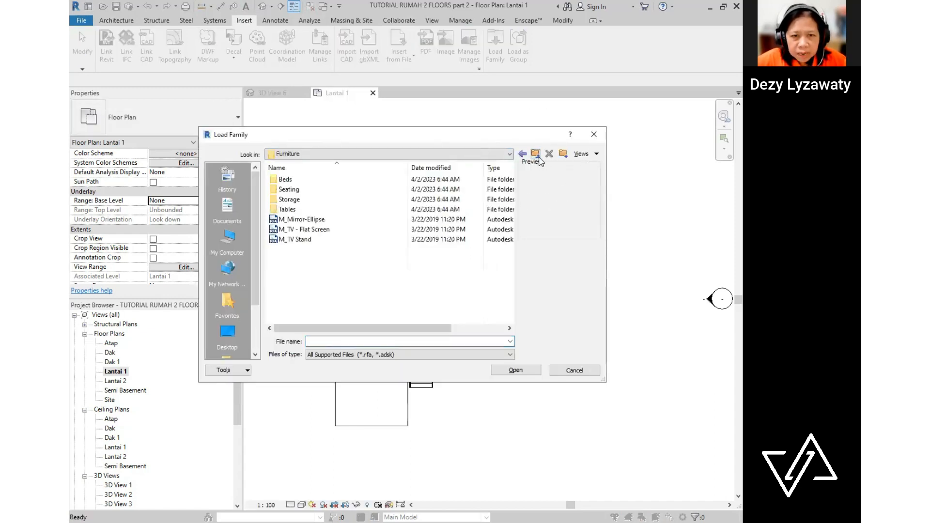
double_click(298, 193)
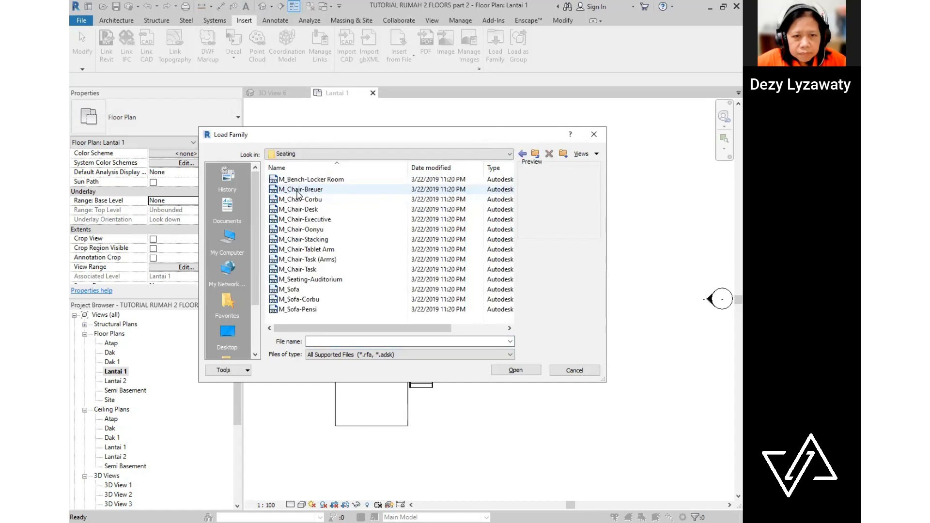
click(321, 181)
click(306, 310)
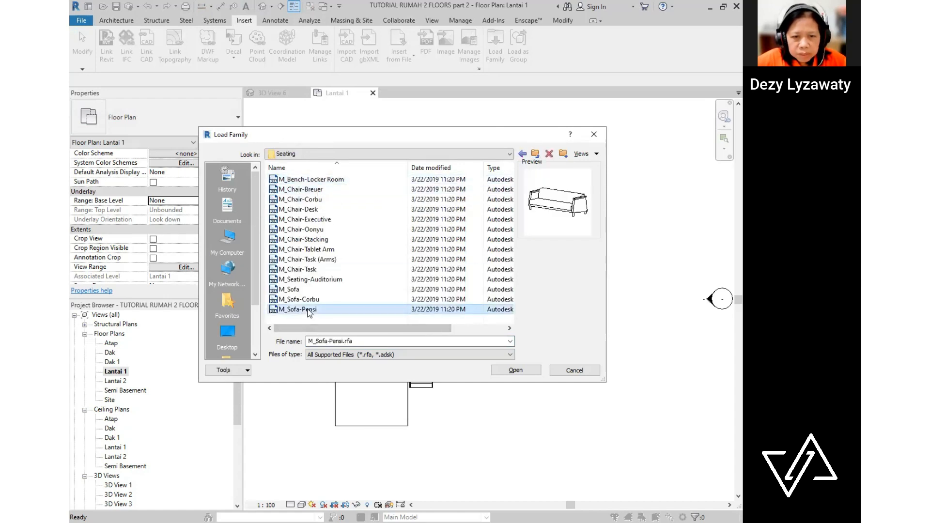
click(309, 300)
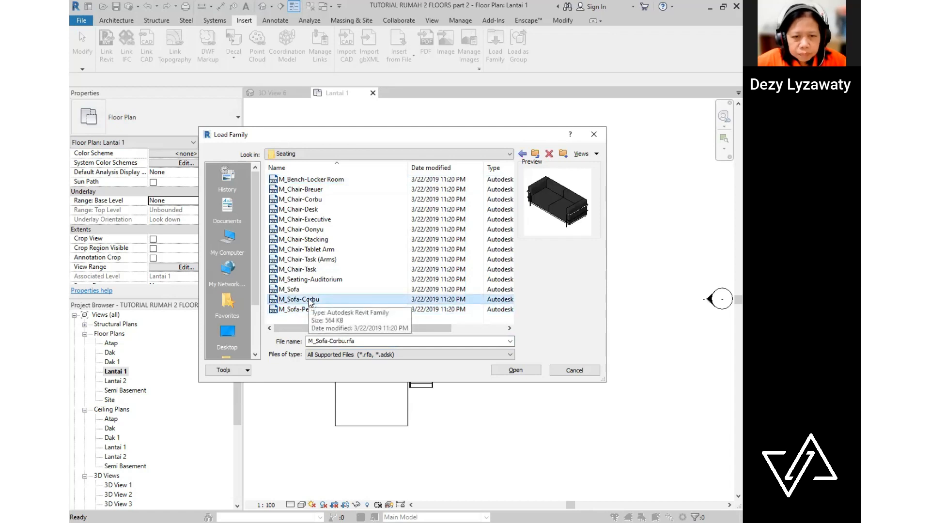
click(318, 199)
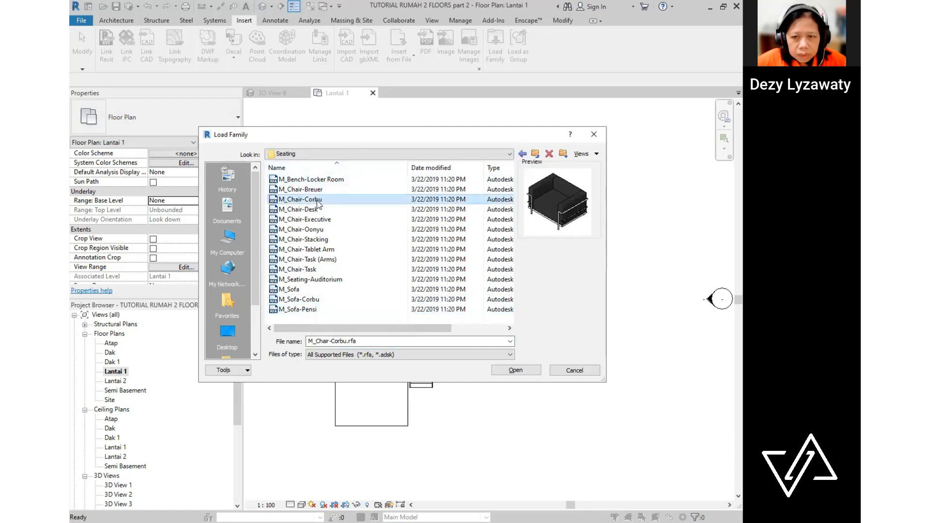
click(316, 189)
click(315, 202)
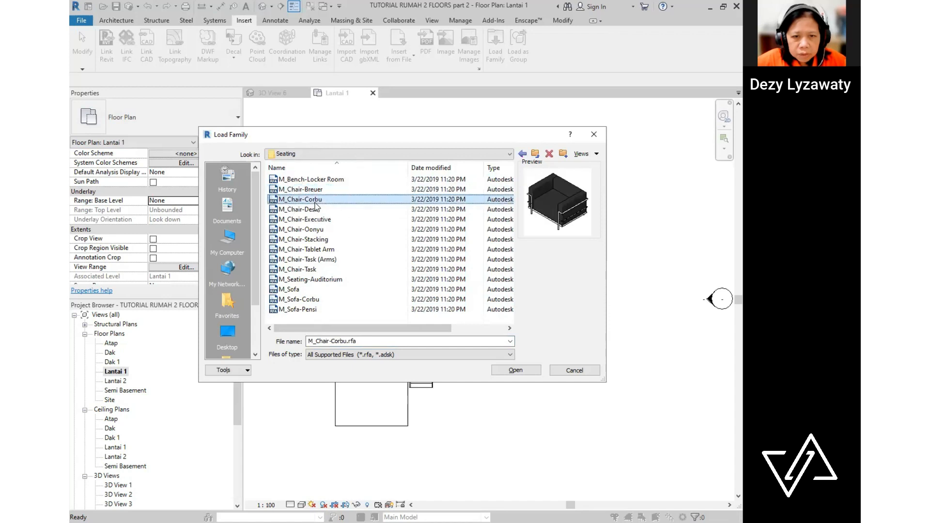
click(515, 370)
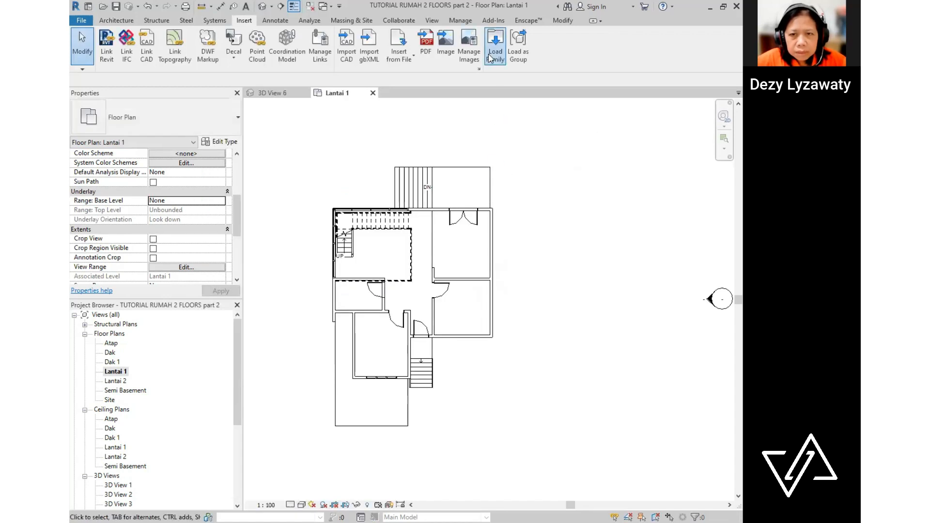
- Load the M_Sofa-Corbu family from the Seating folder into the project
click(495, 46)
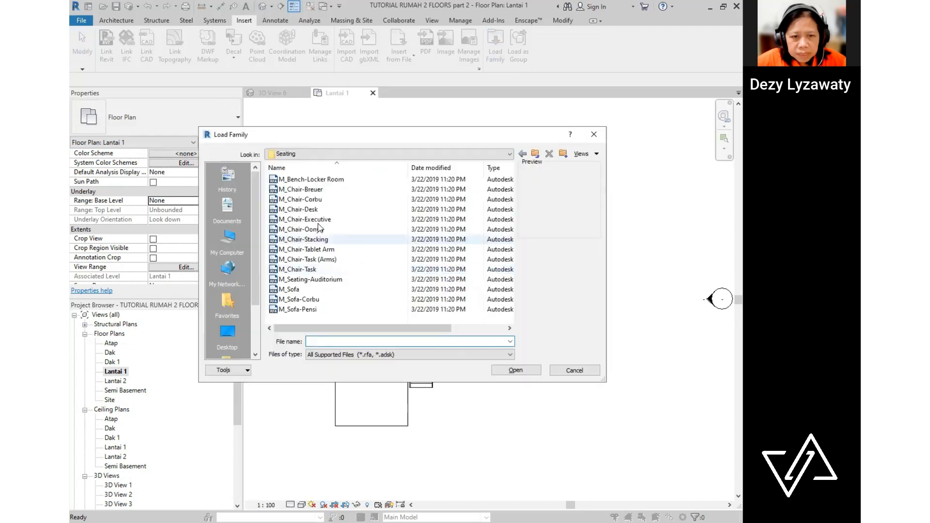
click(310, 299)
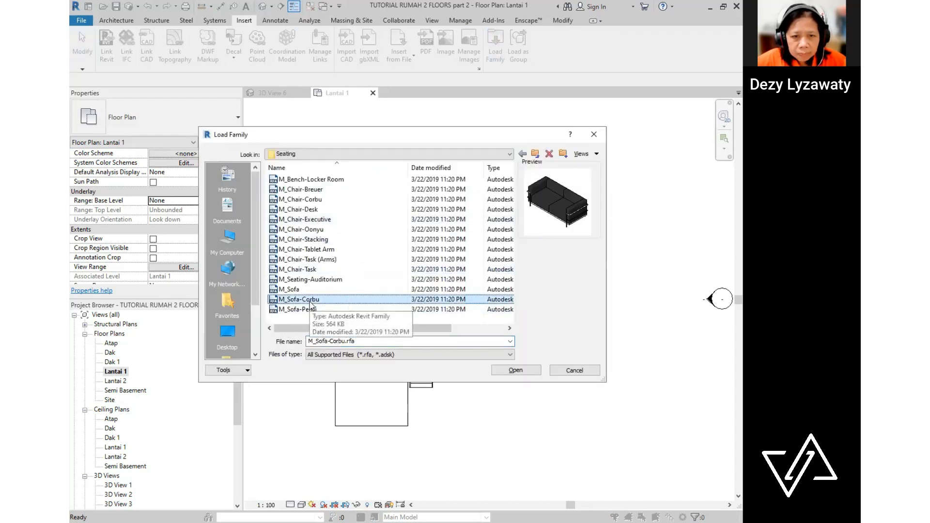
click(528, 371)
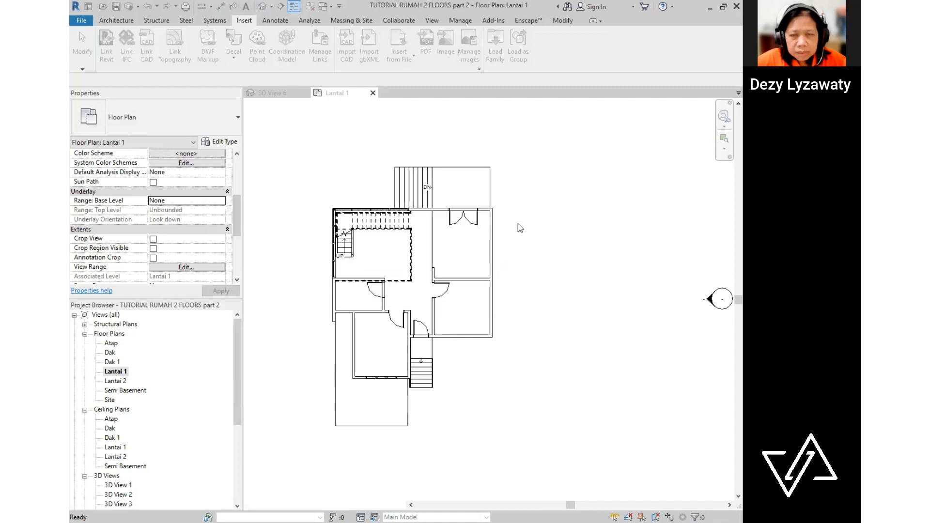
- Load the M_Table-Night Stand family from the Furniture library's Tables folder into the project
click(503, 61)
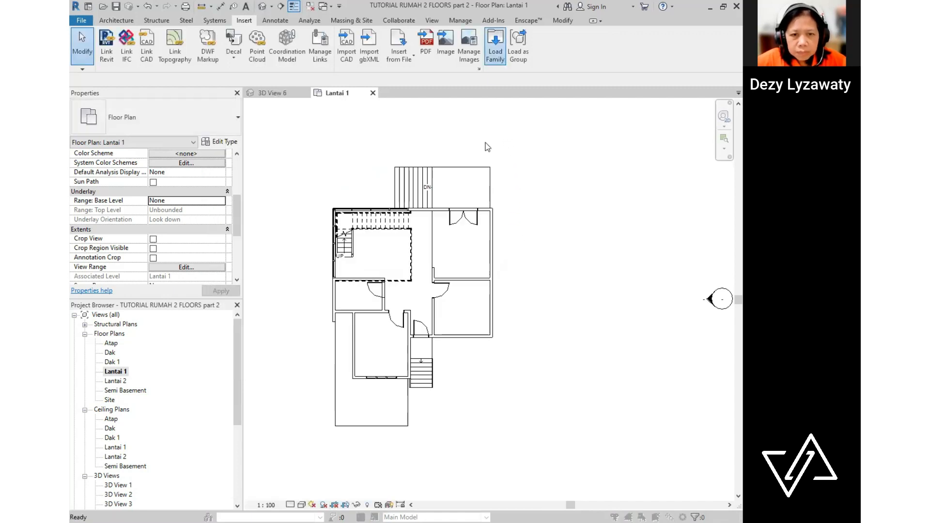
click(535, 154)
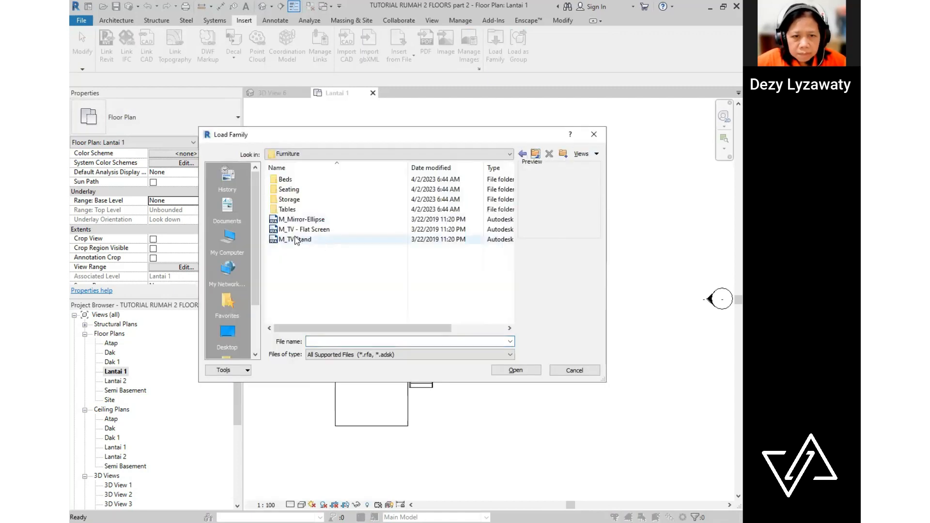
double_click(291, 209)
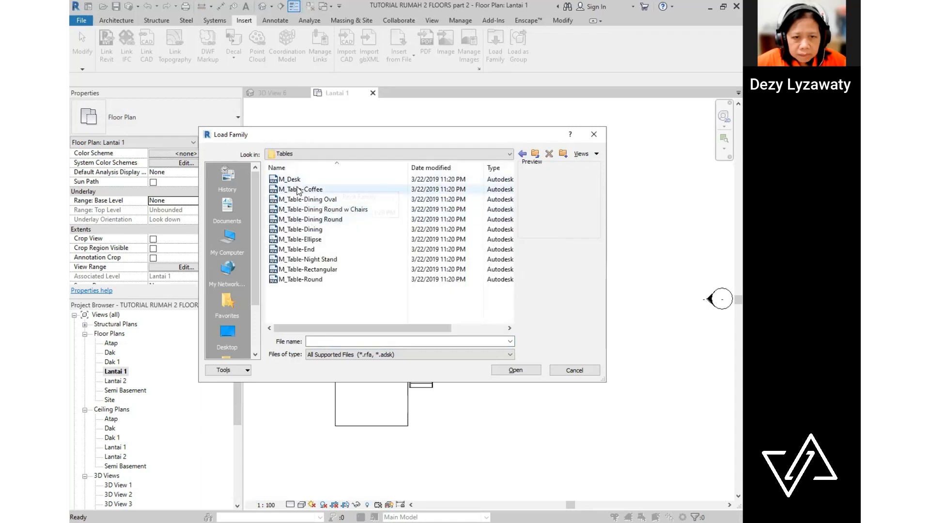
click(323, 260)
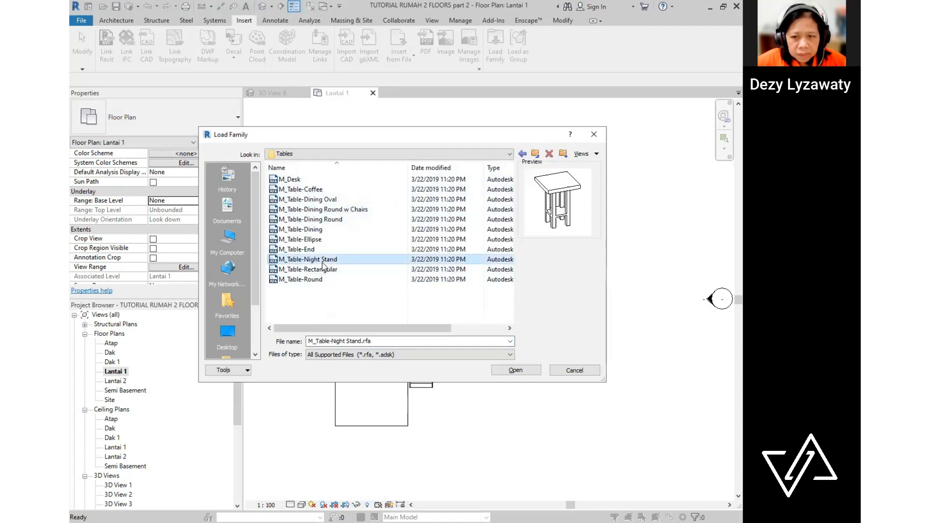
click(513, 371)
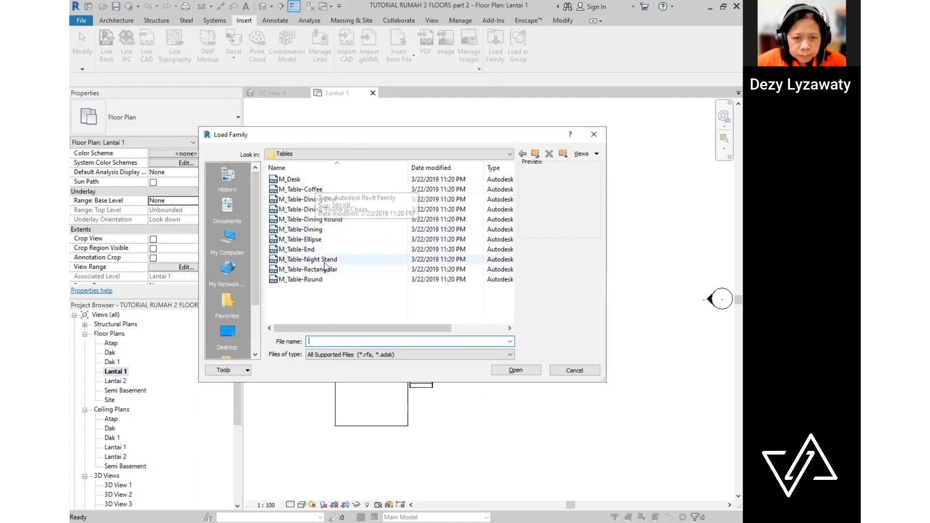
- Preview the M_Table-Round family and load M_Table-End from the Tables folder
click(322, 280)
click(311, 251)
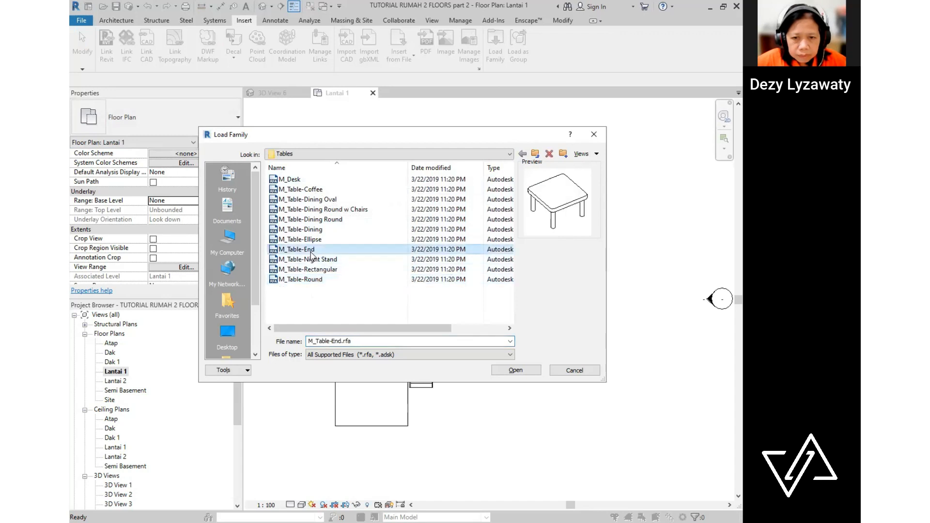
click(532, 371)
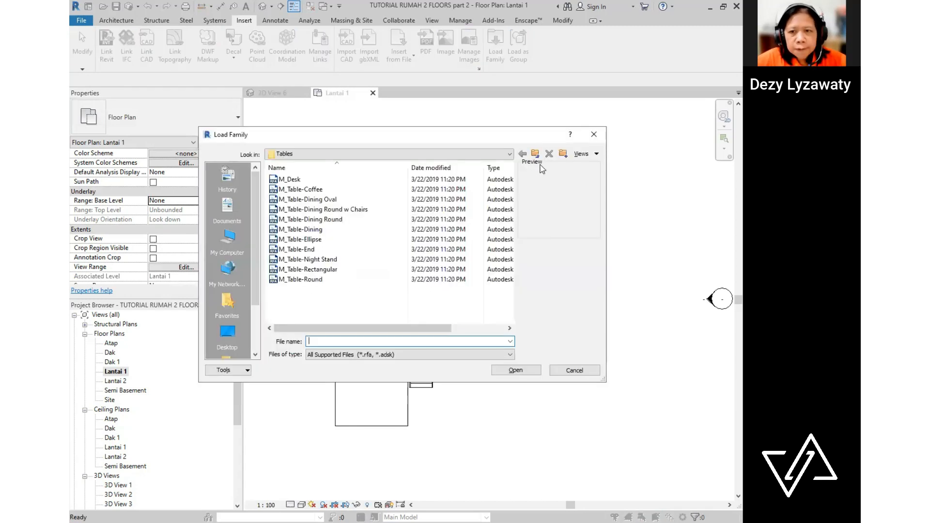
- Compare the shelving, entertainment center, credenza and file cabinet previews in the Furniture library's Storage folder and load the M_Dresser family
click(536, 156)
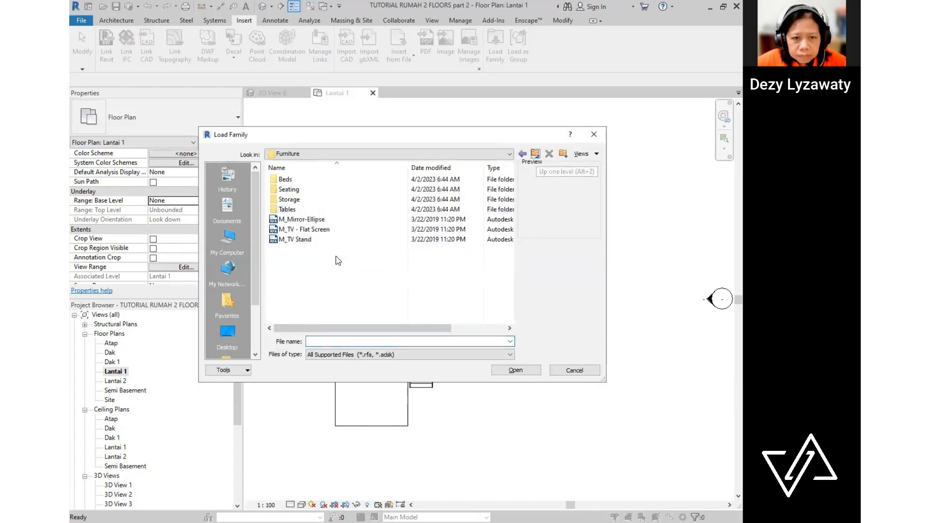
double_click(290, 200)
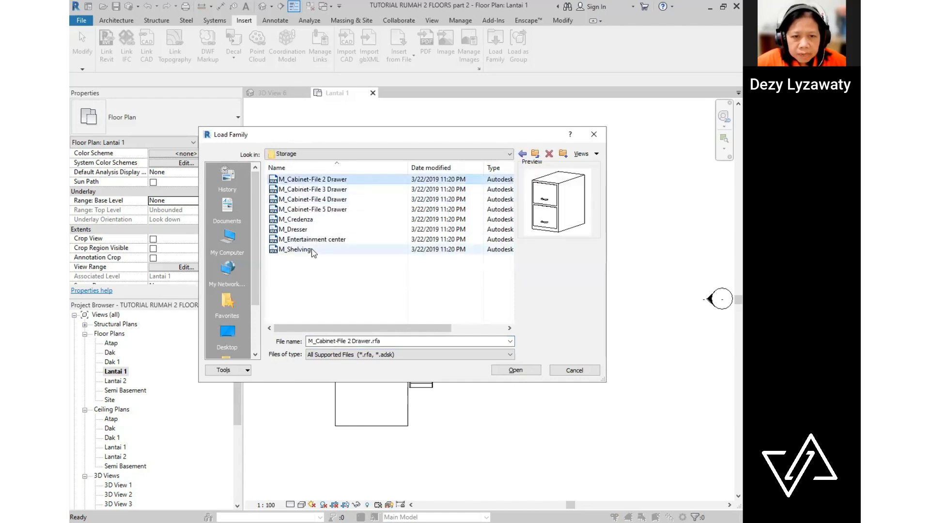
click(311, 248)
click(310, 239)
click(310, 249)
key(ctrl)
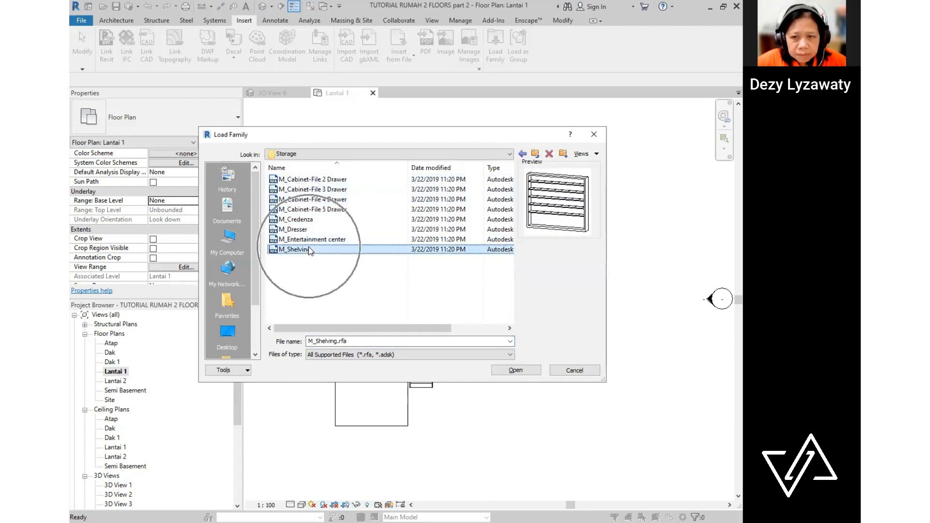
click(310, 220)
click(309, 210)
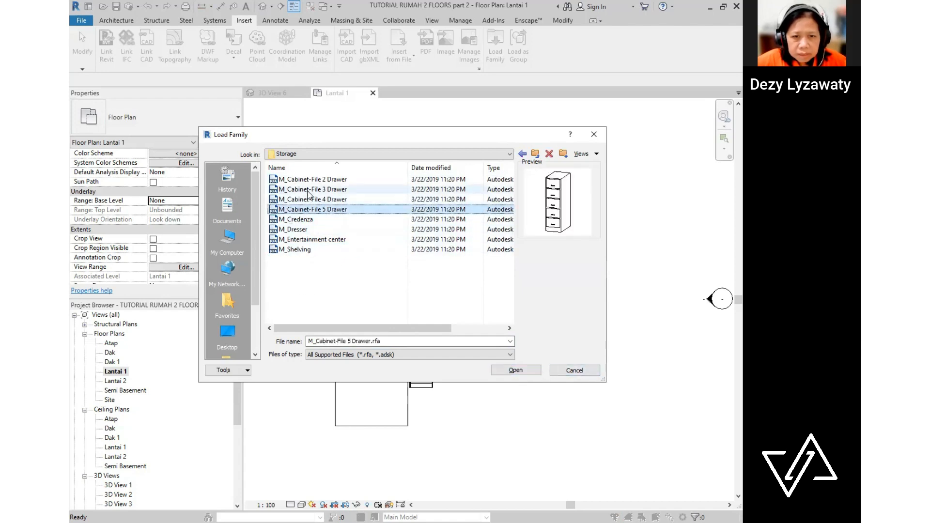
click(306, 189)
click(300, 229)
click(515, 370)
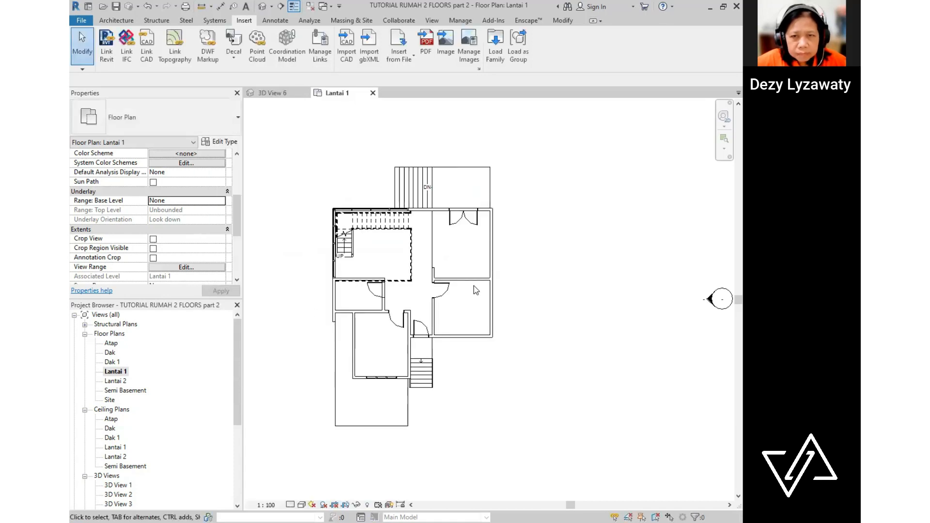
- Browse the family library to the US Metric Plumbing > Architectural > Fixtures folder for loading another family
click(495, 49)
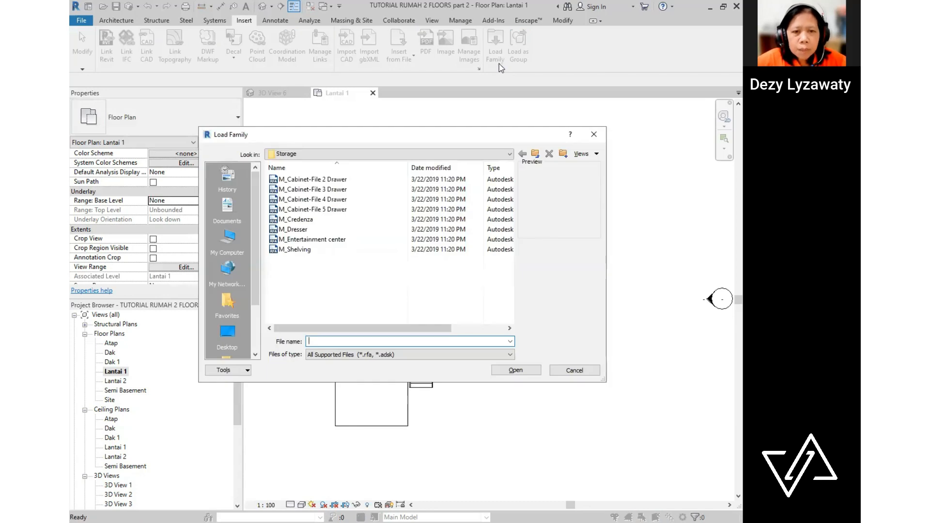
click(509, 153)
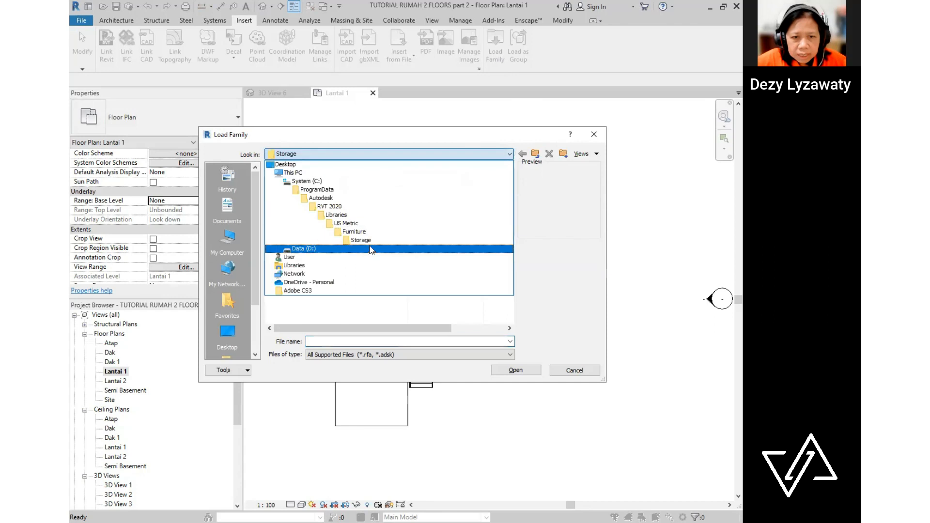
click(363, 223)
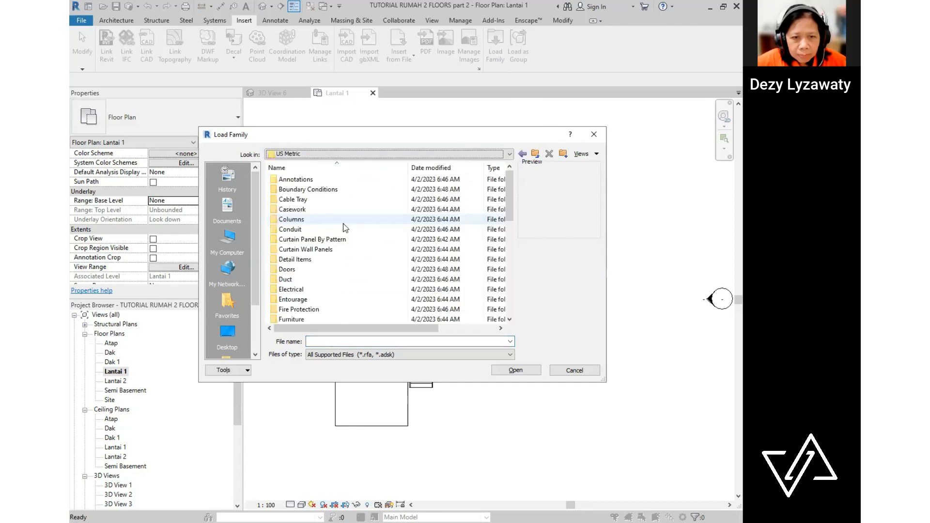
scroll(331, 257, down, 2)
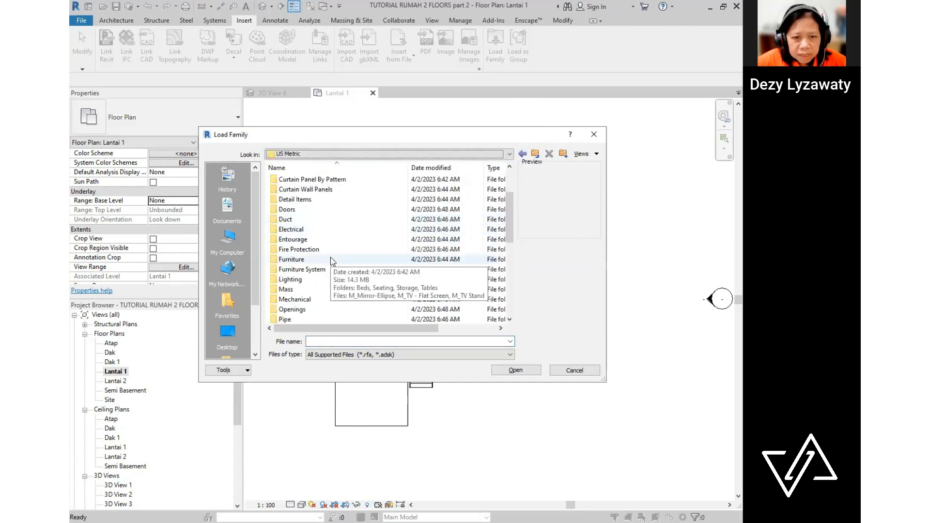
scroll(335, 250, down, 1)
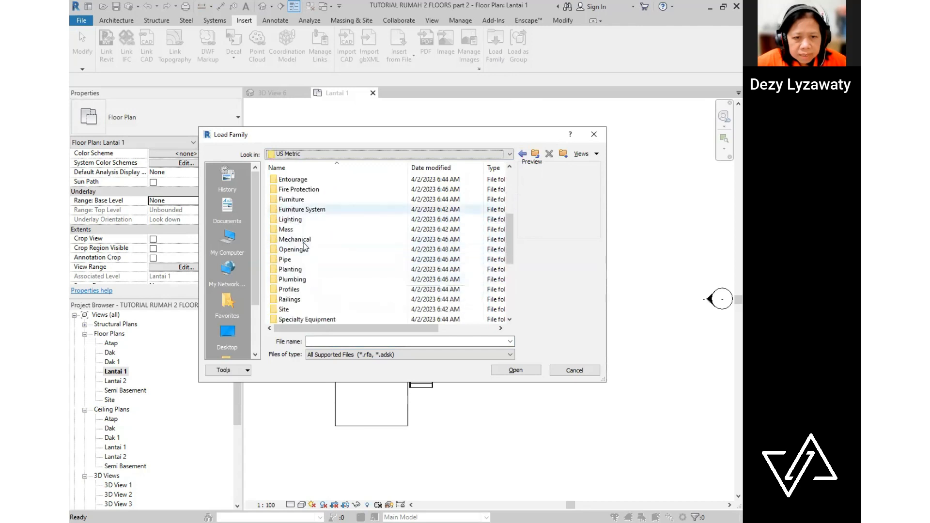
double_click(298, 280)
double_click(296, 180)
double_click(297, 180)
click(535, 153)
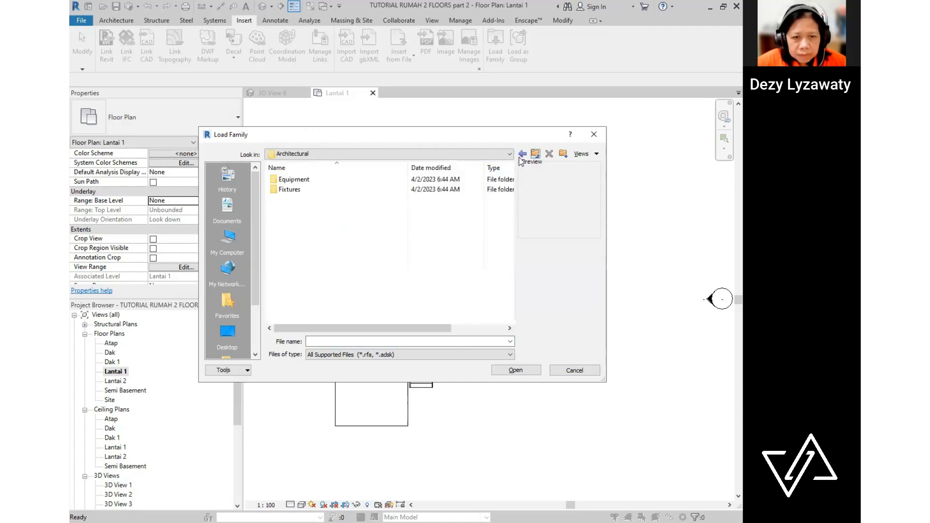
double_click(291, 190)
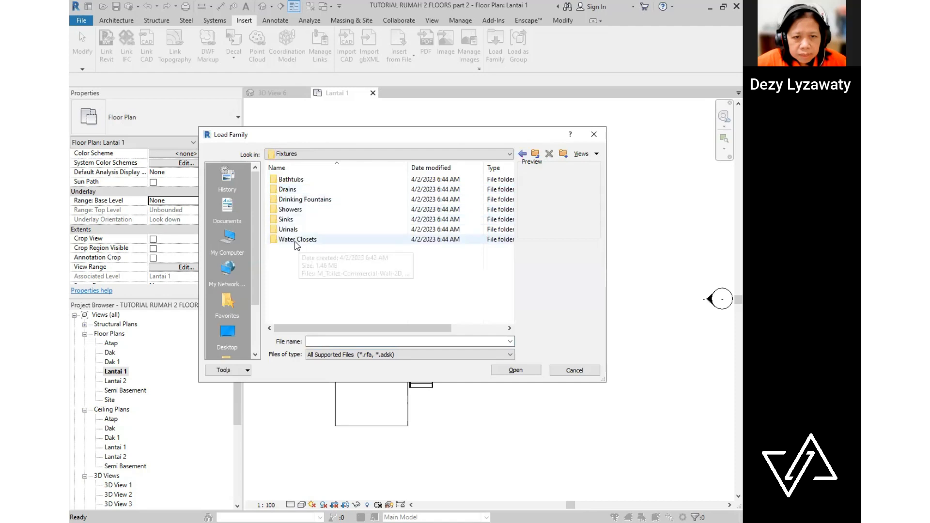
- Preview the tub families in the Bathtubs folder, and load M_Toilet-Domestic-3D from the Water Closets folder into the project
click(292, 181)
double_click(292, 181)
click(310, 191)
click(312, 199)
click(315, 209)
click(301, 180)
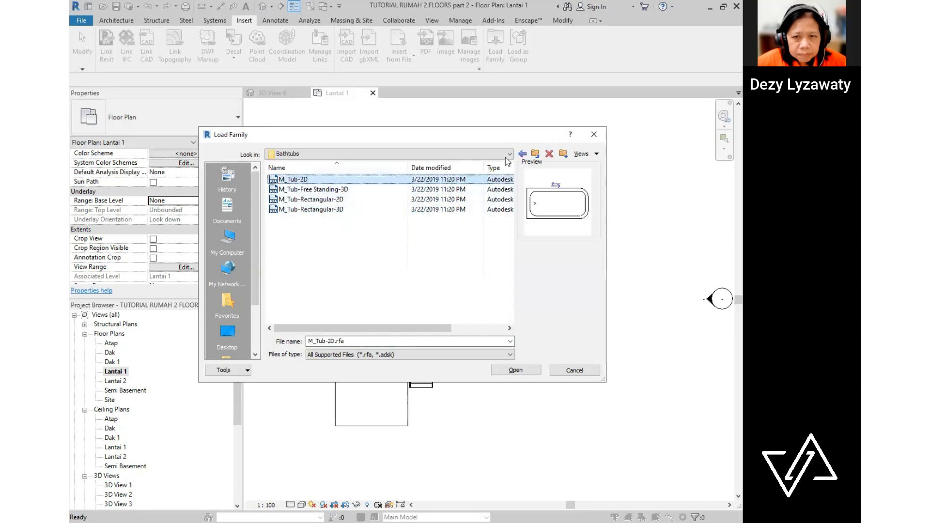
click(536, 153)
double_click(300, 240)
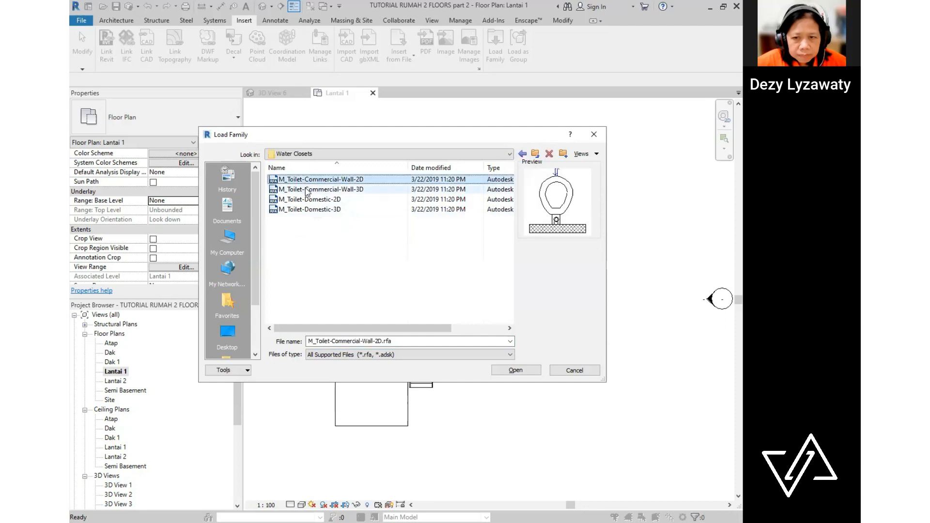
click(308, 190)
click(312, 209)
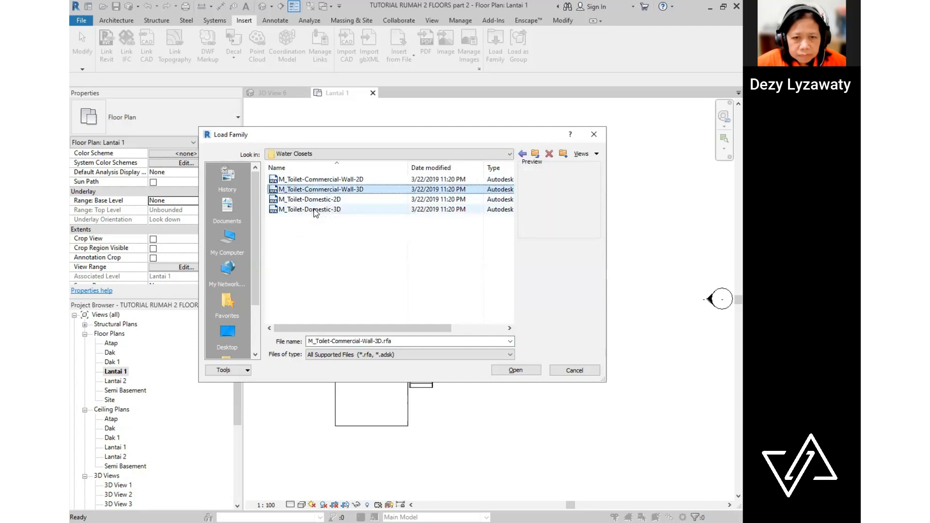
click(511, 371)
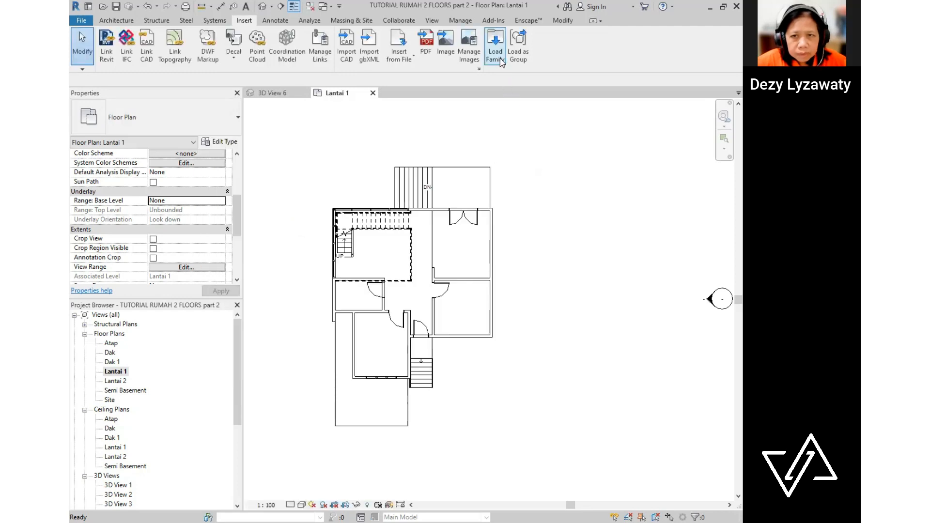
- Compare the sink previews in the Fixtures library's Sinks folder and load the M_Sink Kitchen-Double family
click(499, 64)
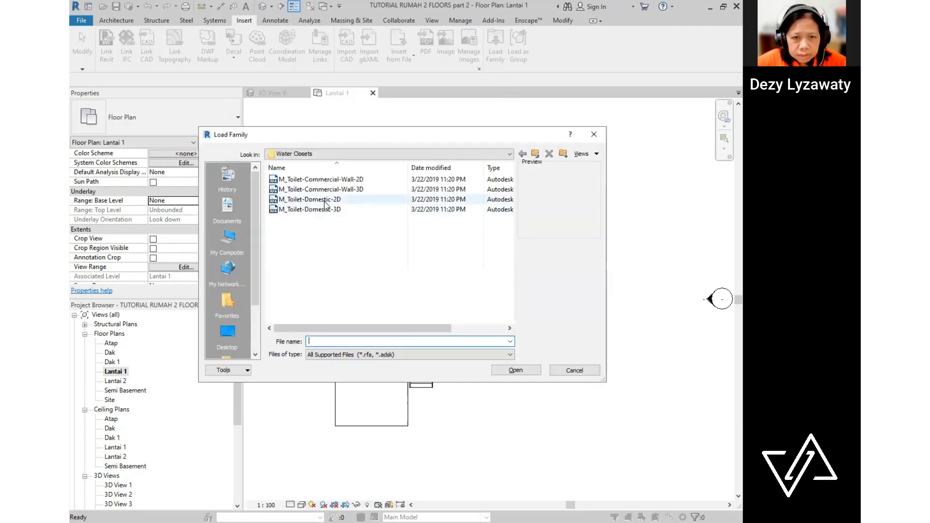
click(535, 156)
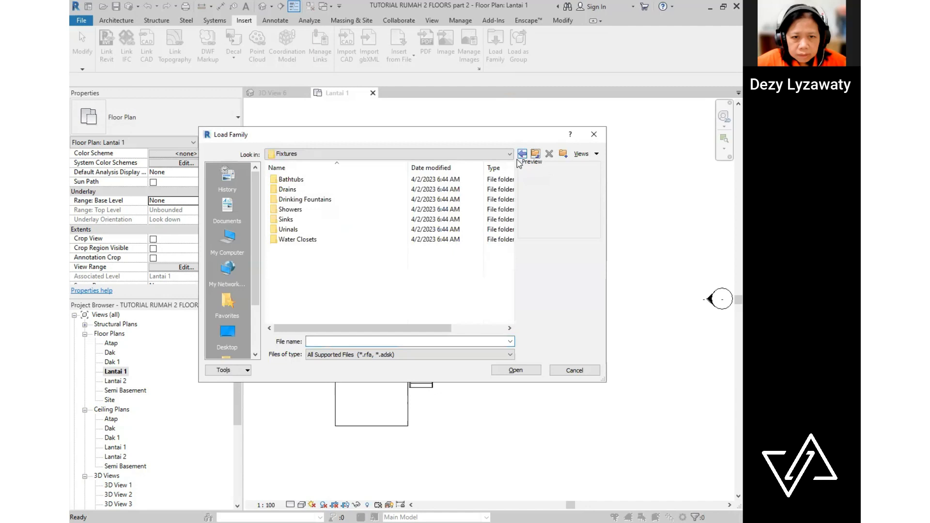
double_click(292, 220)
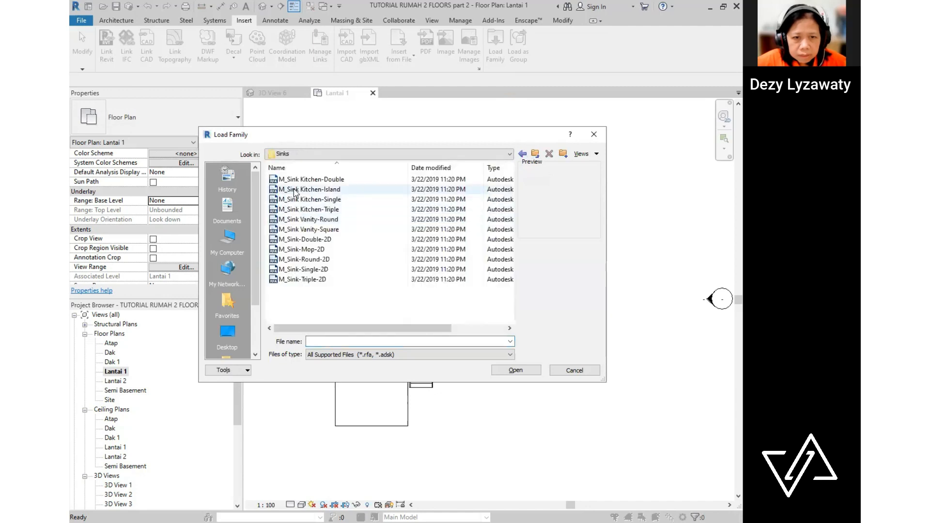
click(328, 270)
click(310, 259)
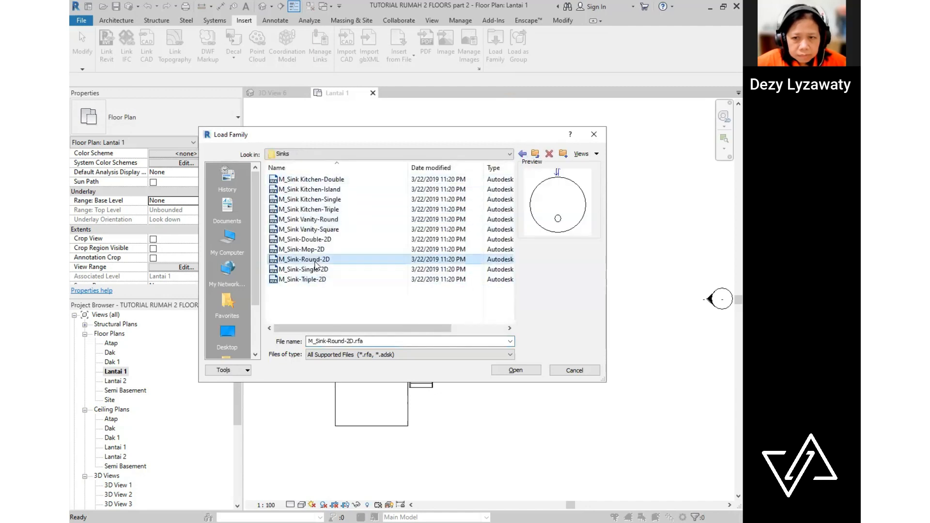
click(315, 209)
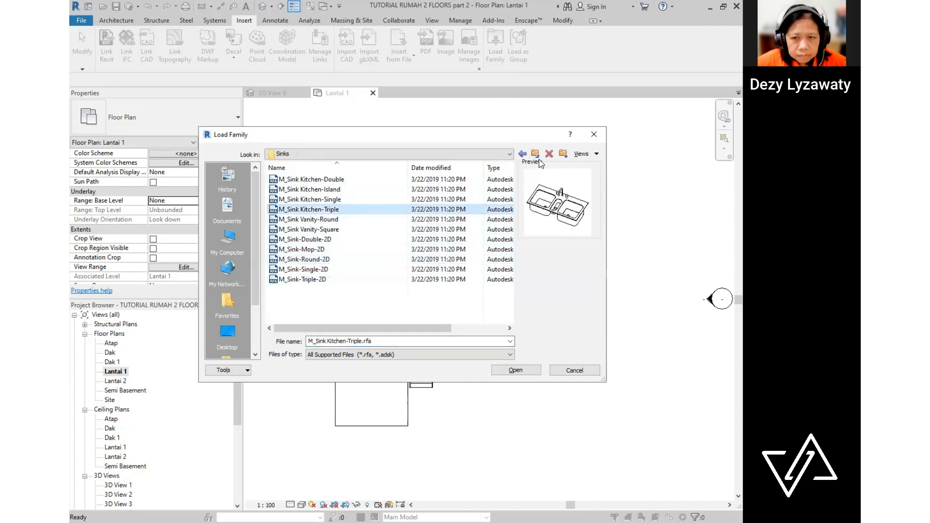
click(331, 180)
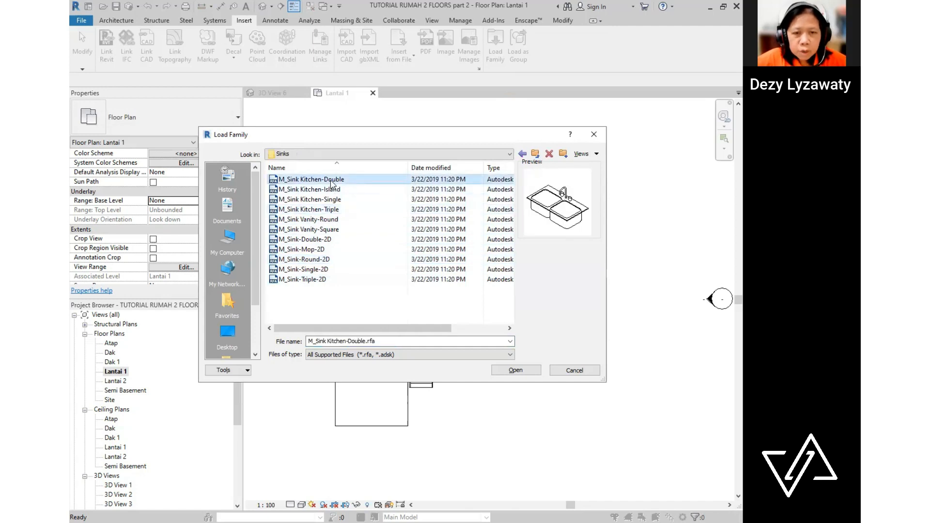
click(334, 189)
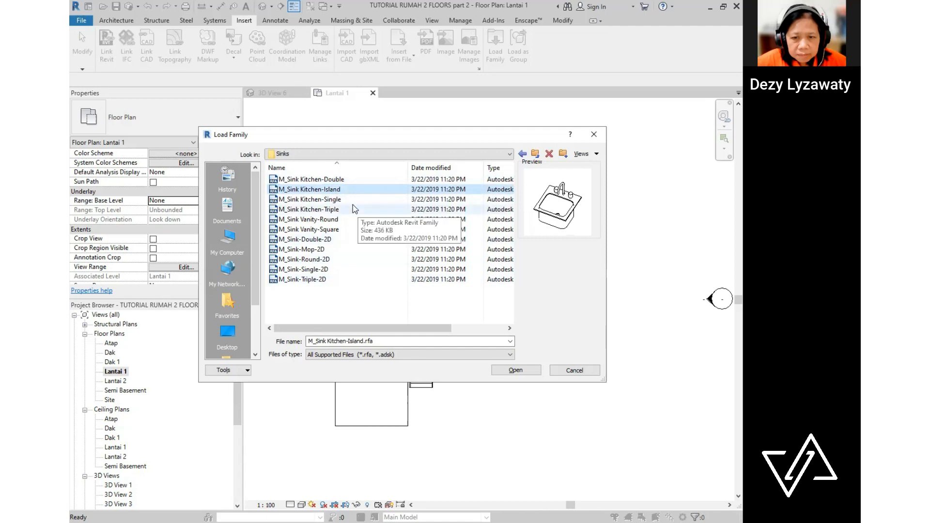
click(334, 179)
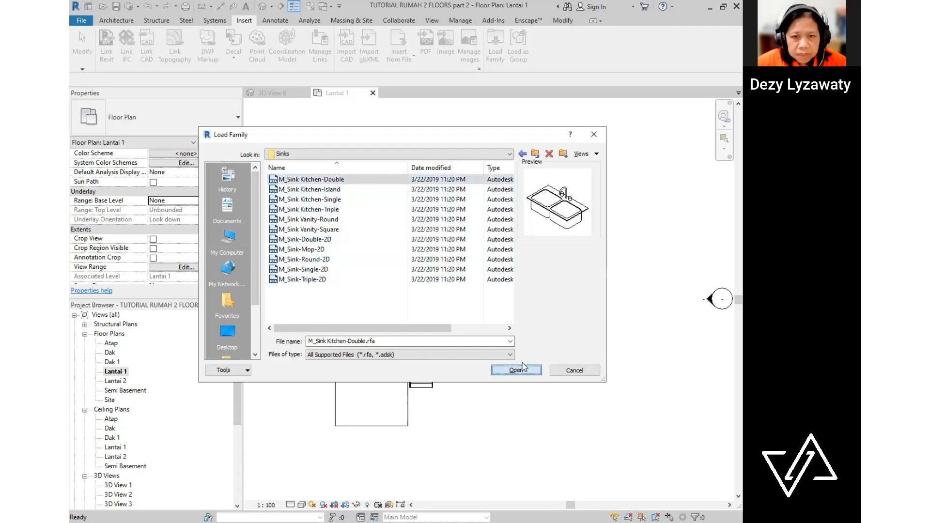
click(518, 370)
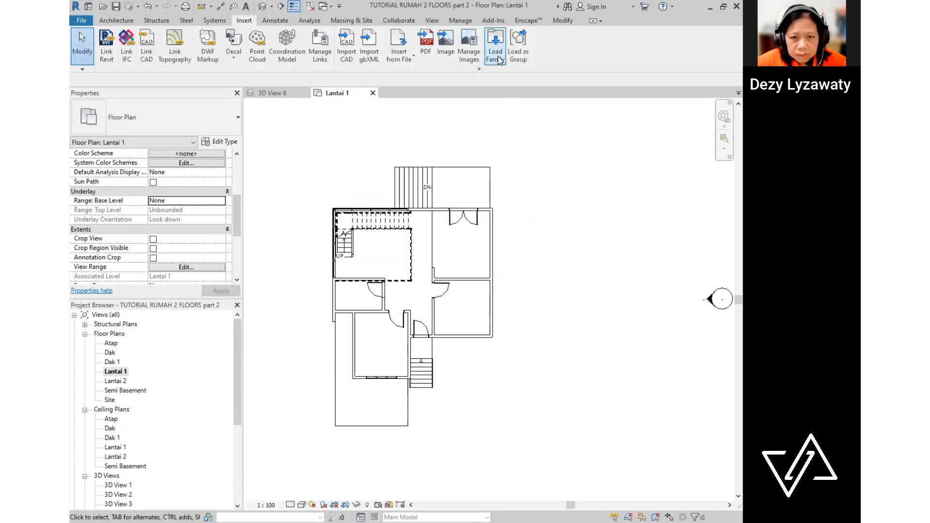
- Preview the mop and round sink, shower stall and floor drain families in the plumbing Fixtures library
click(495, 53)
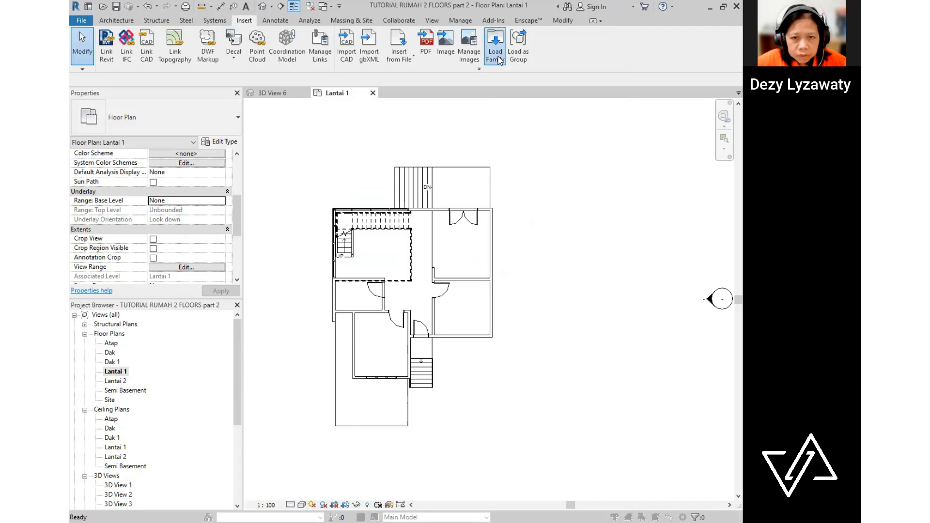
click(315, 249)
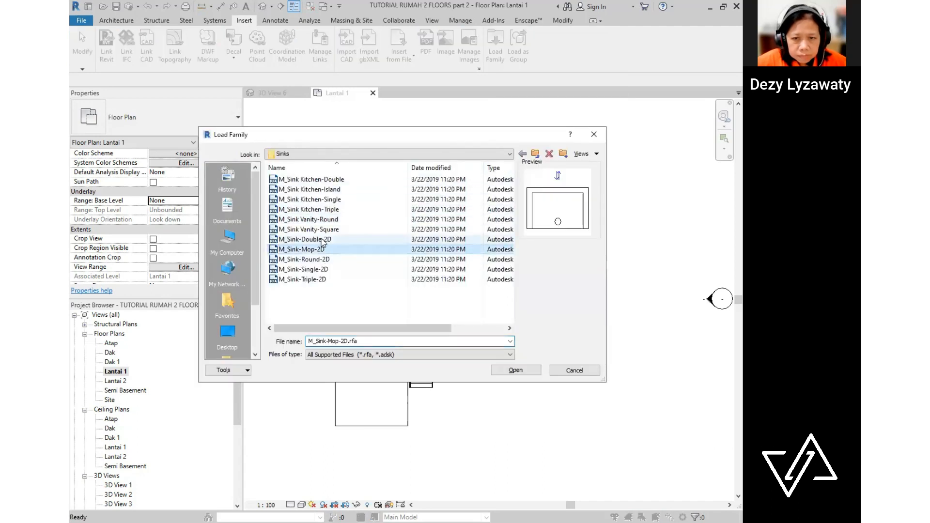
click(322, 260)
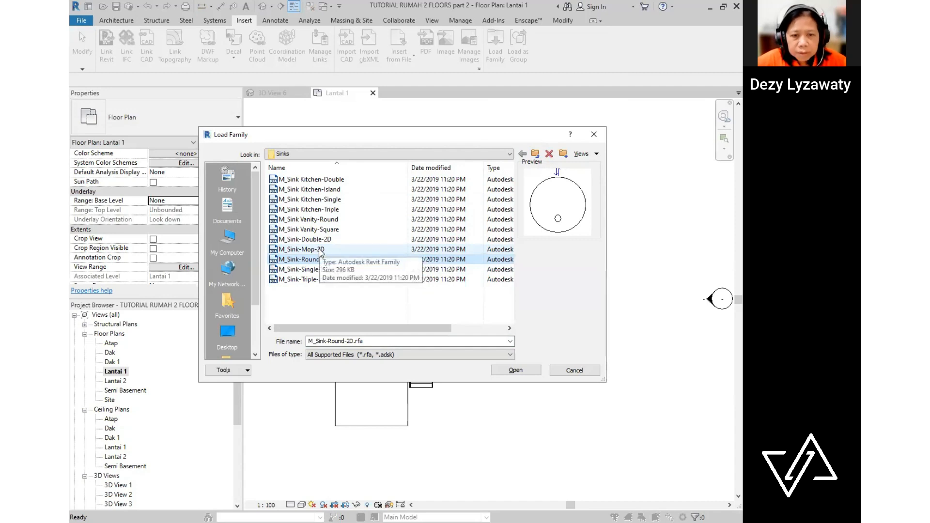
click(534, 153)
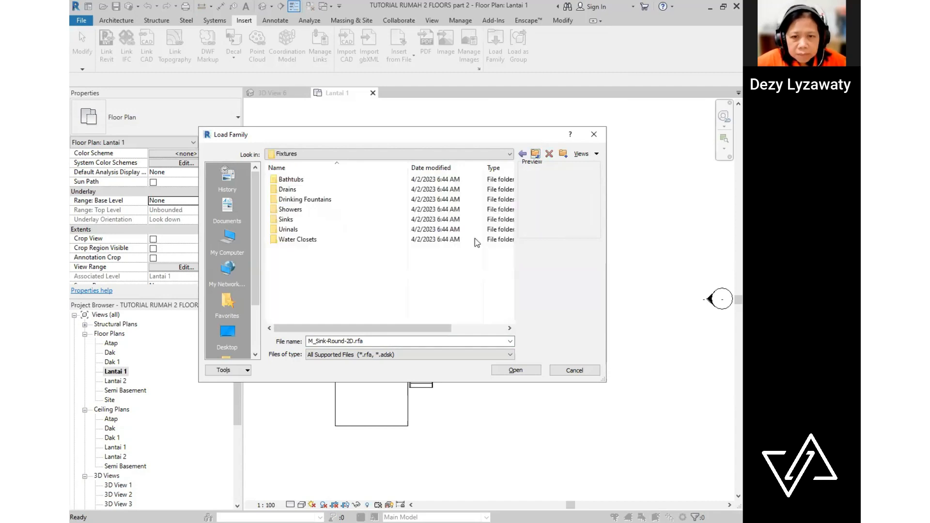
double_click(295, 211)
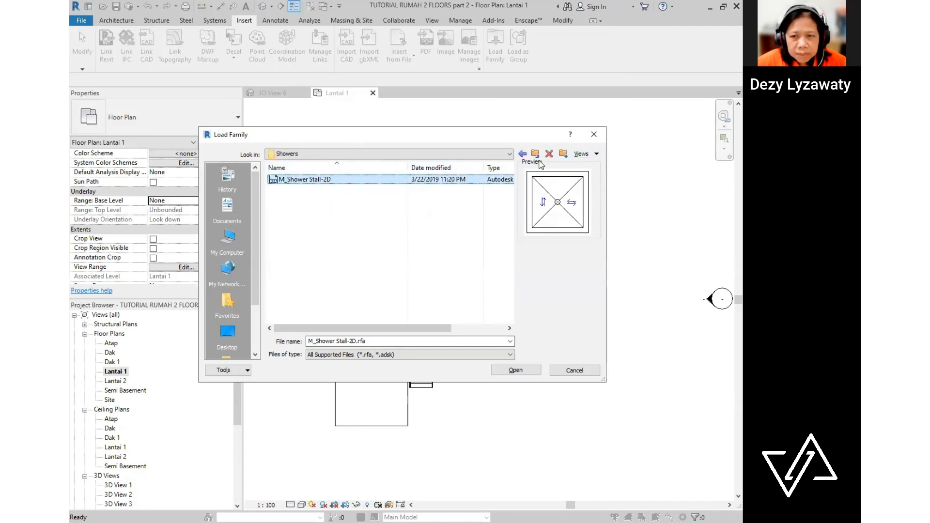
click(522, 154)
double_click(287, 190)
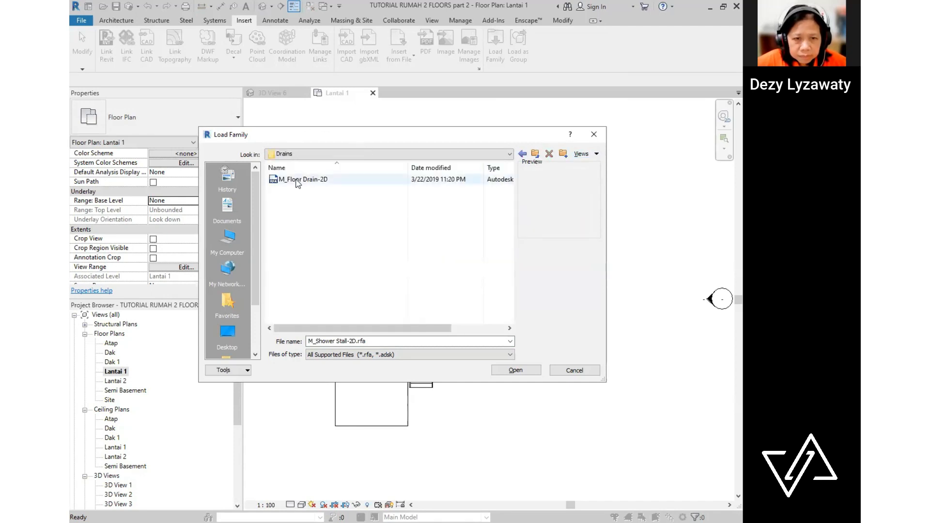
click(535, 154)
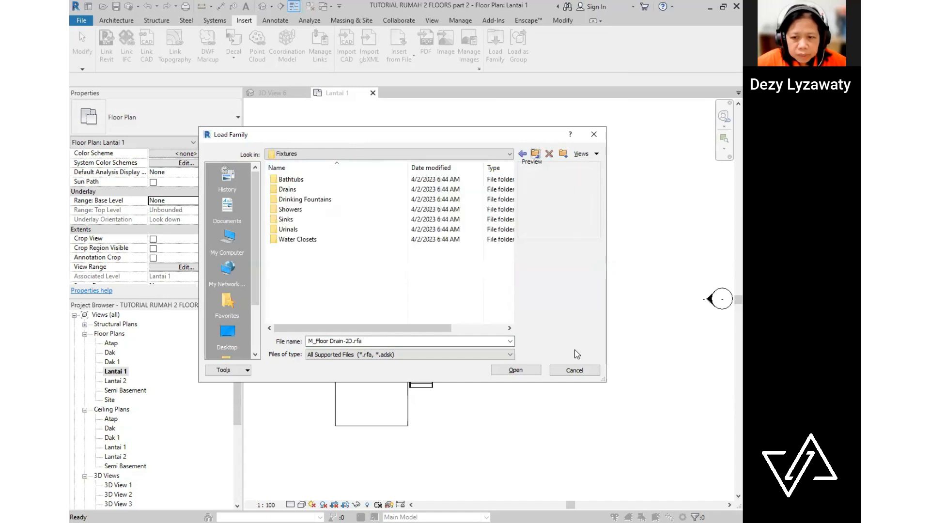
- Browse to the US Metric Furniture System library and preview the families in its Hardware and Supports folder
click(535, 156)
click(534, 156)
scroll(323, 301, down, 2)
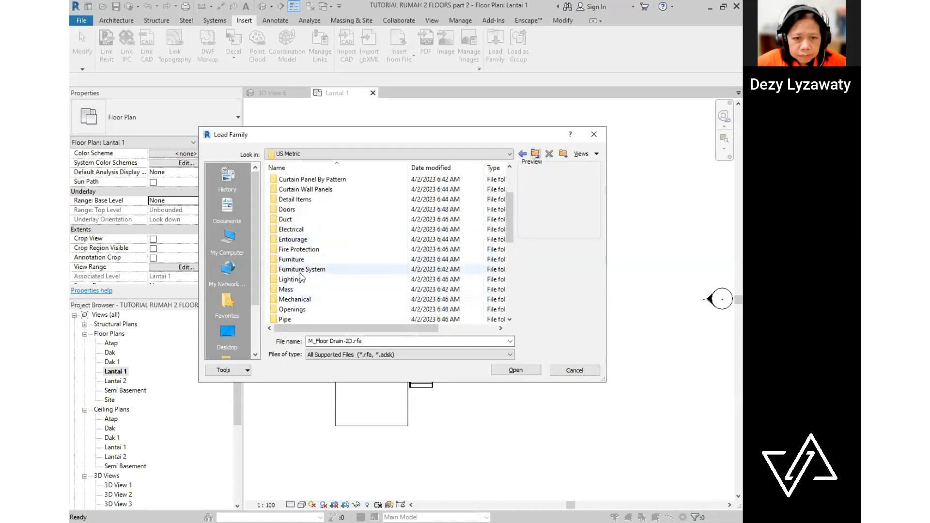
click(300, 272)
double_click(300, 272)
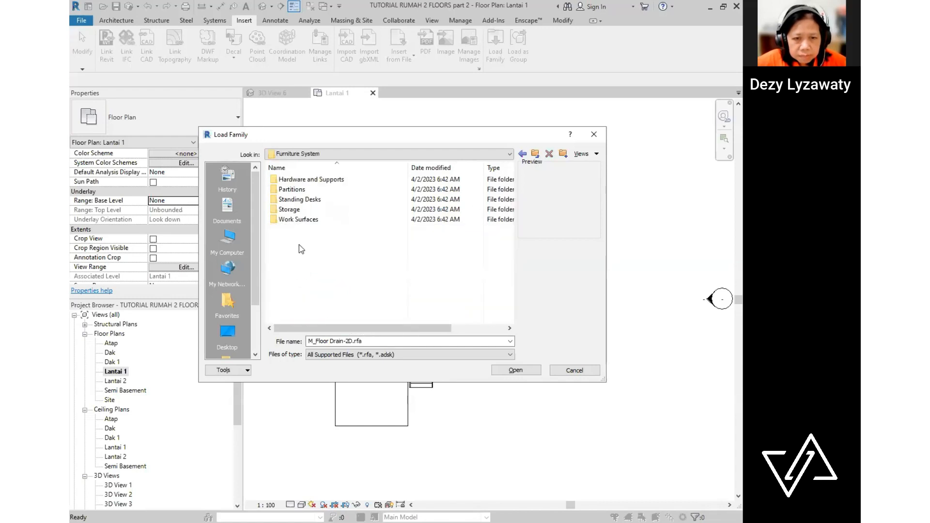
double_click(324, 179)
click(314, 180)
click(316, 189)
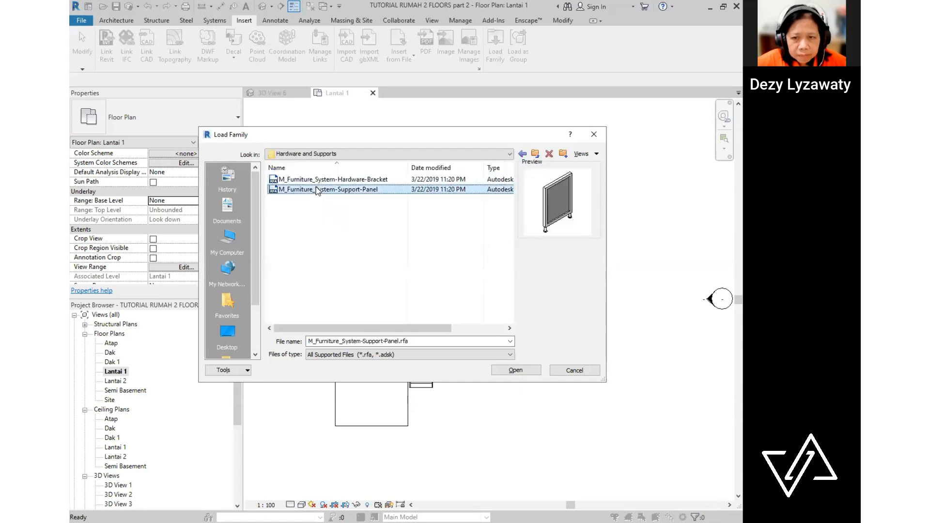
click(535, 154)
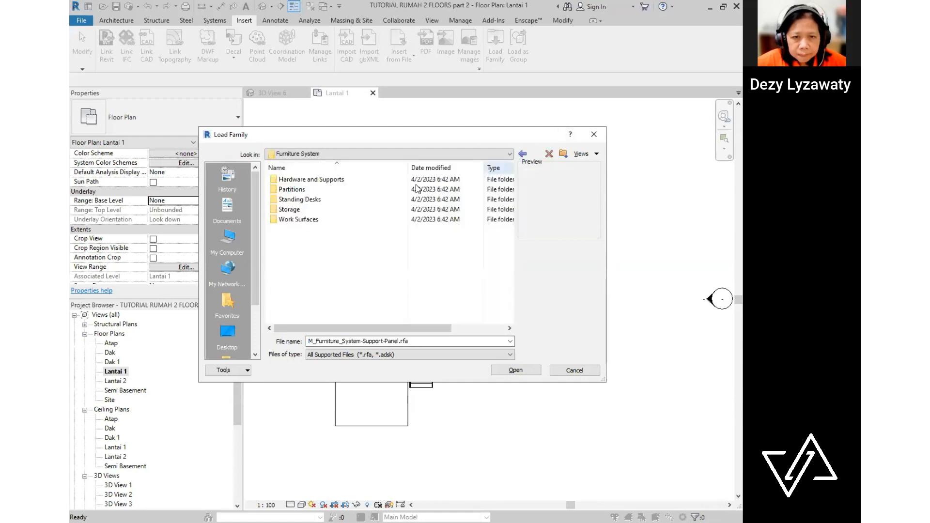
- Preview the Work Surfaces and Standing Desks families, look through the US Metric folders, and close the family library without loading anything
double_click(297, 219)
click(306, 180)
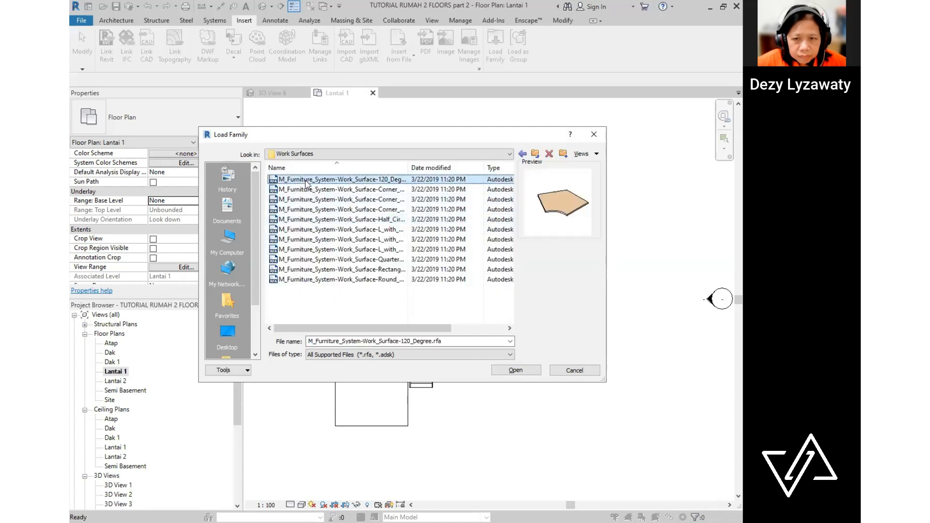
click(359, 280)
click(523, 155)
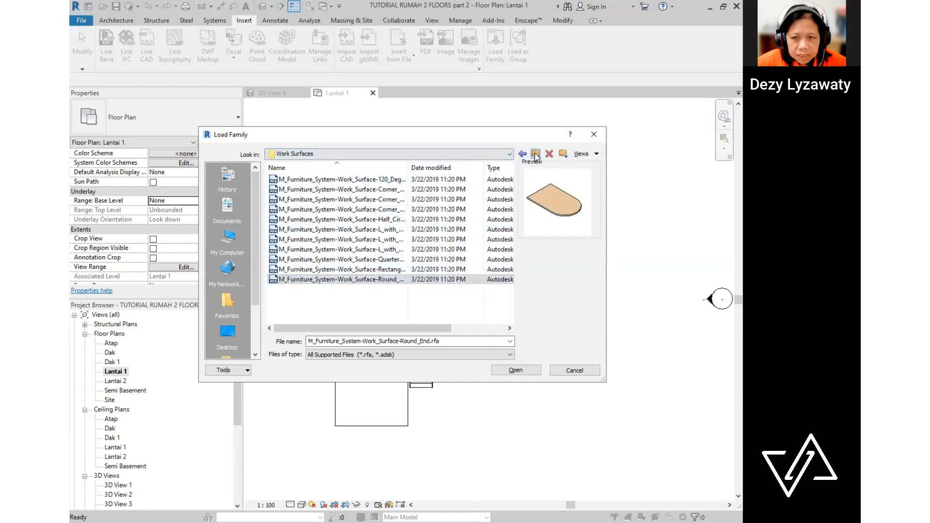
double_click(322, 201)
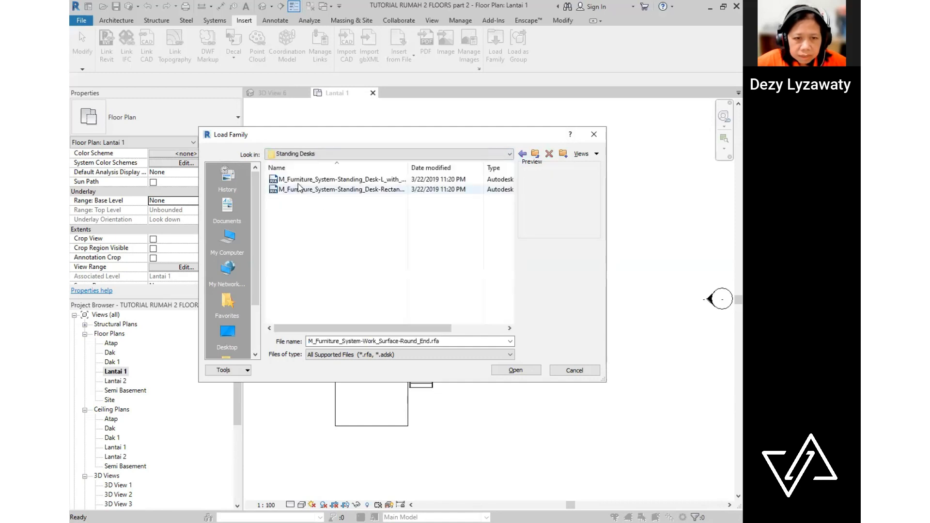
click(304, 190)
click(535, 154)
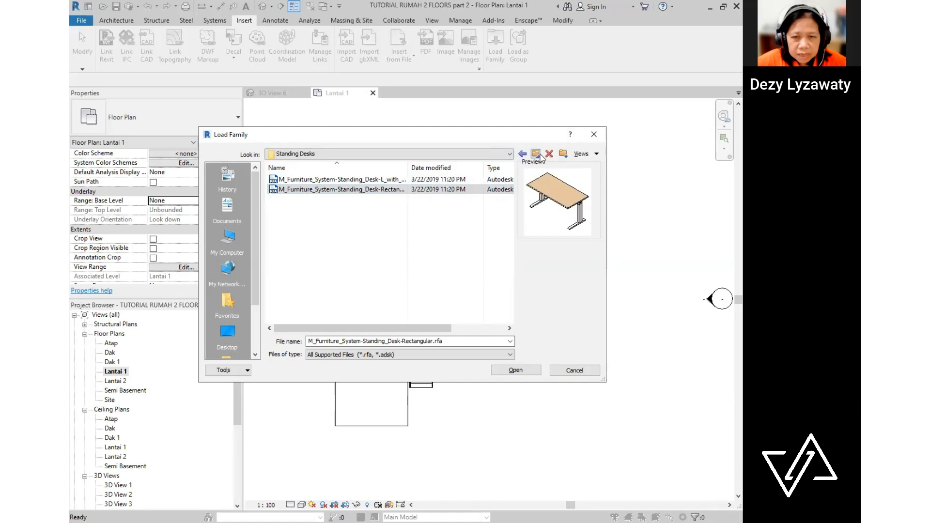
click(535, 154)
scroll(362, 249, down, 2)
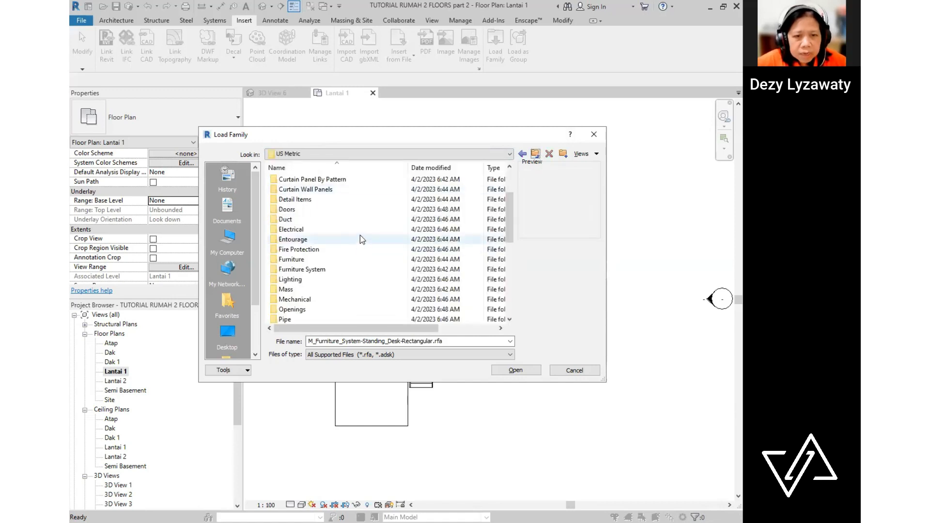
scroll(349, 237, up, 1)
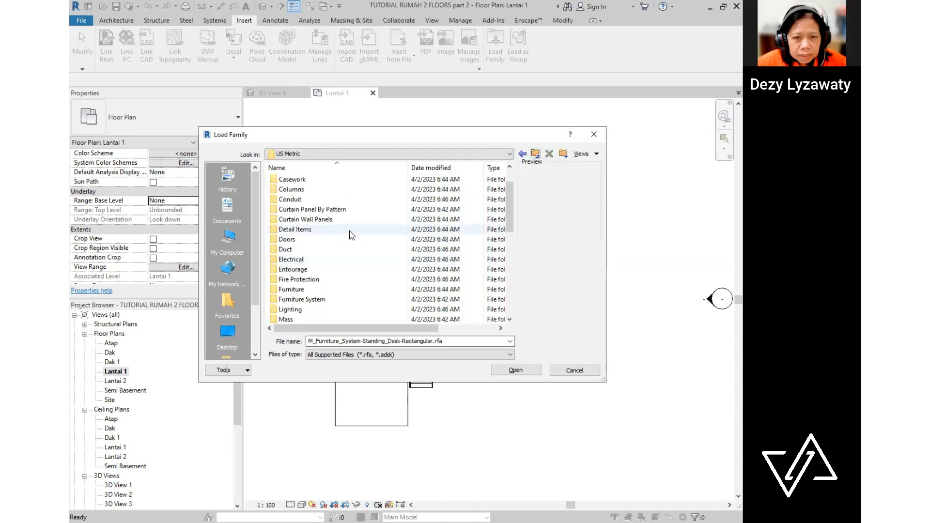
scroll(339, 218, up, 1)
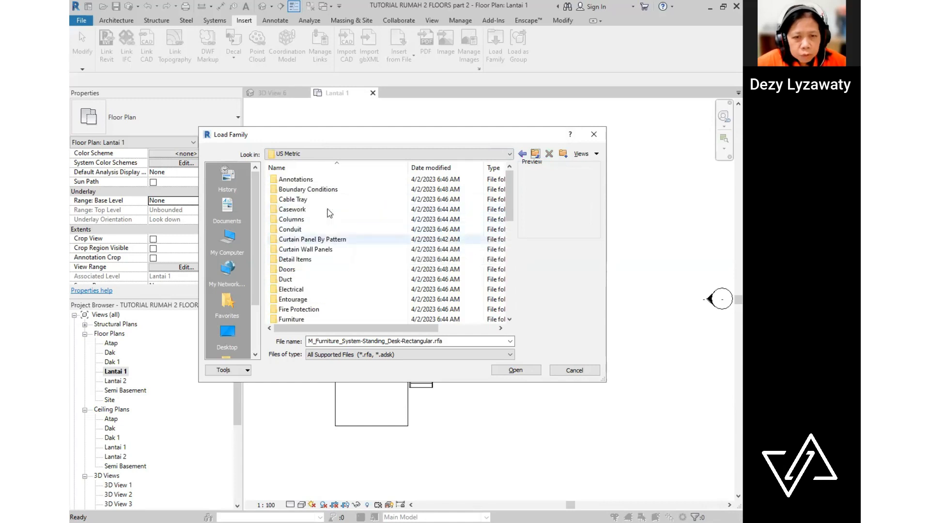
click(572, 370)
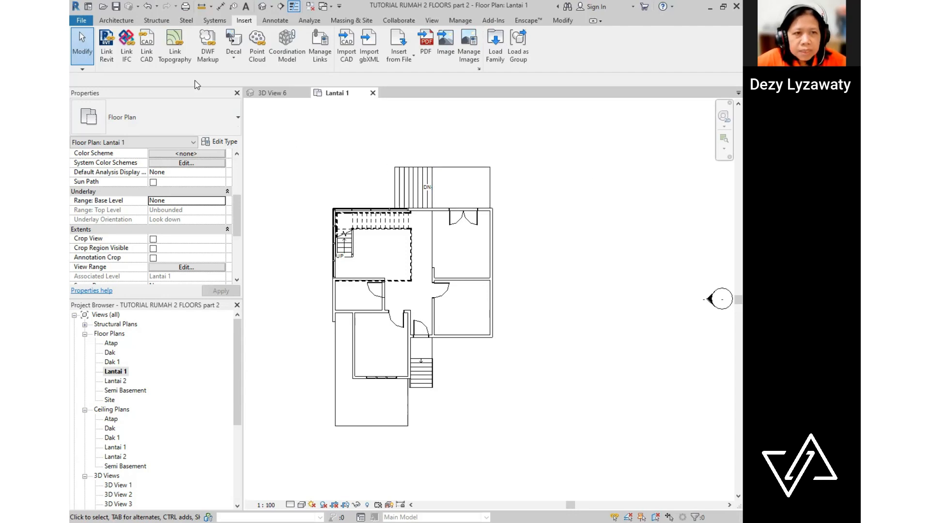
- Place an M_Bed-Box component, type 1525 x 2007mm - Queen, in the lower-right bedroom, rotated with its pillows toward the lower wall
click(120, 23)
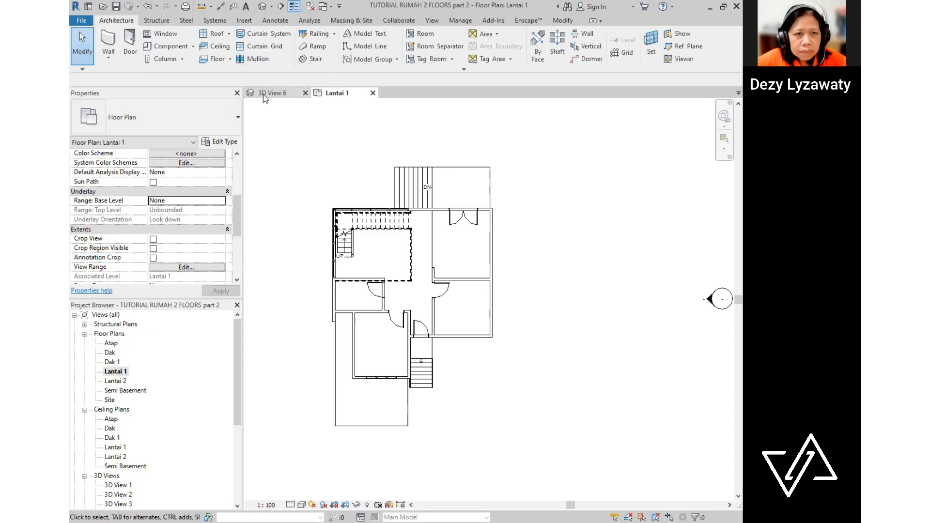
click(195, 47)
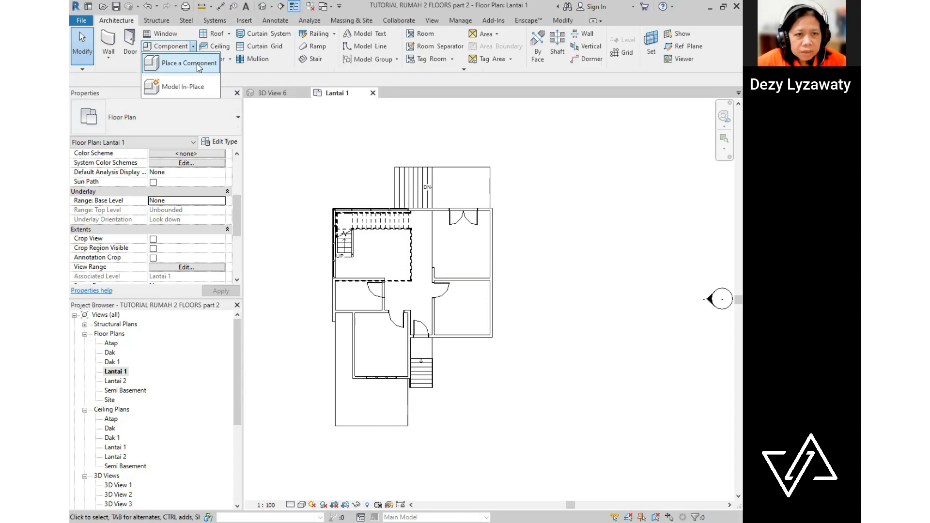
click(199, 63)
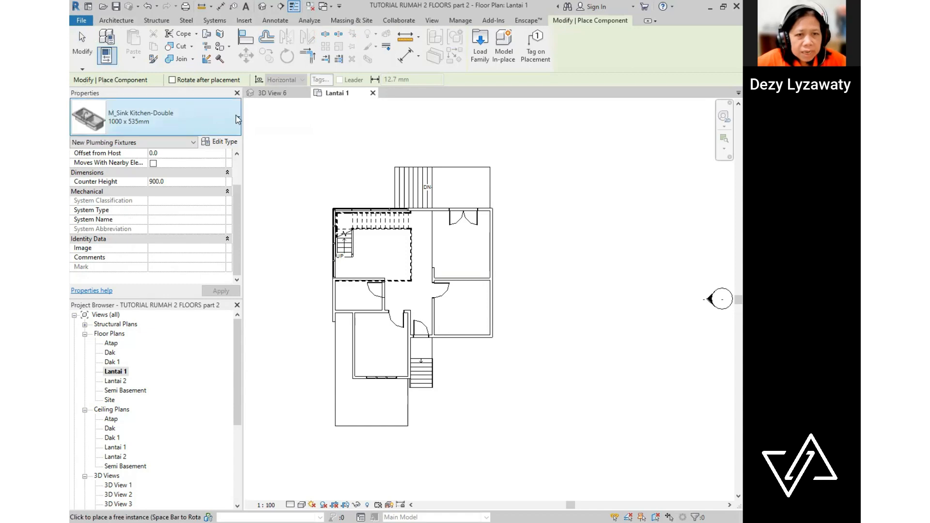
click(238, 118)
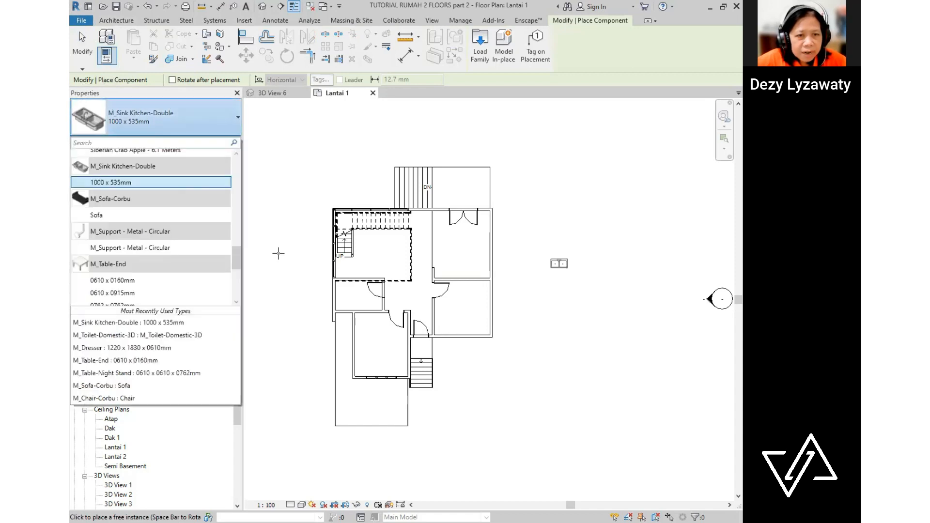
drag(238, 254, 219, 147)
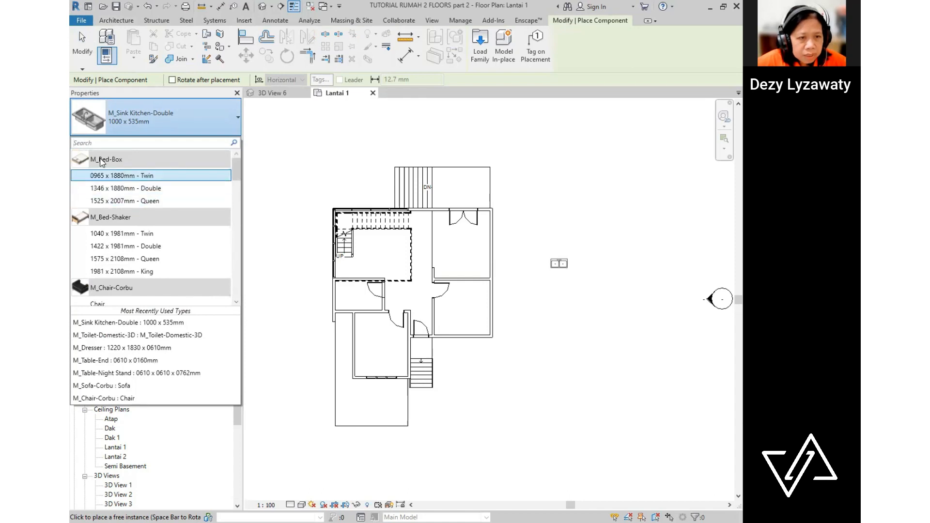
mouse_move(102, 166)
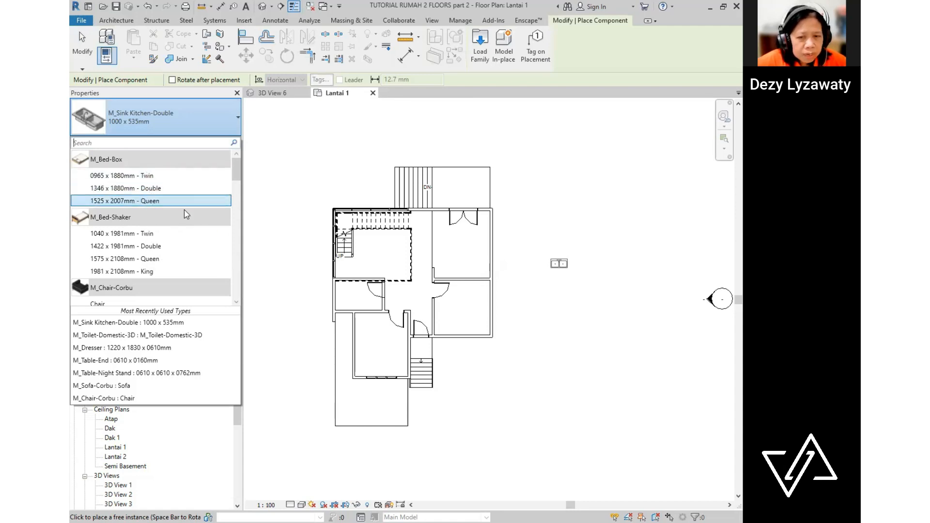
click(149, 201)
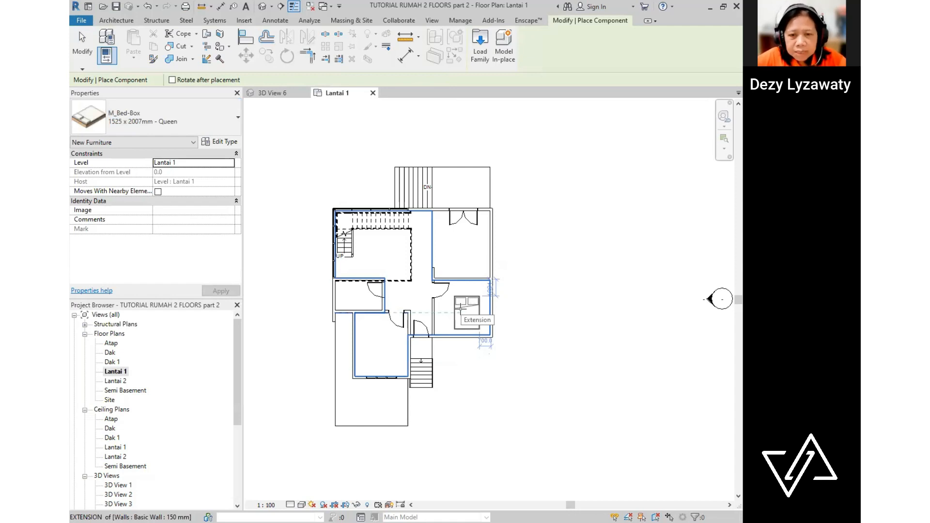
key(space)
key(space)
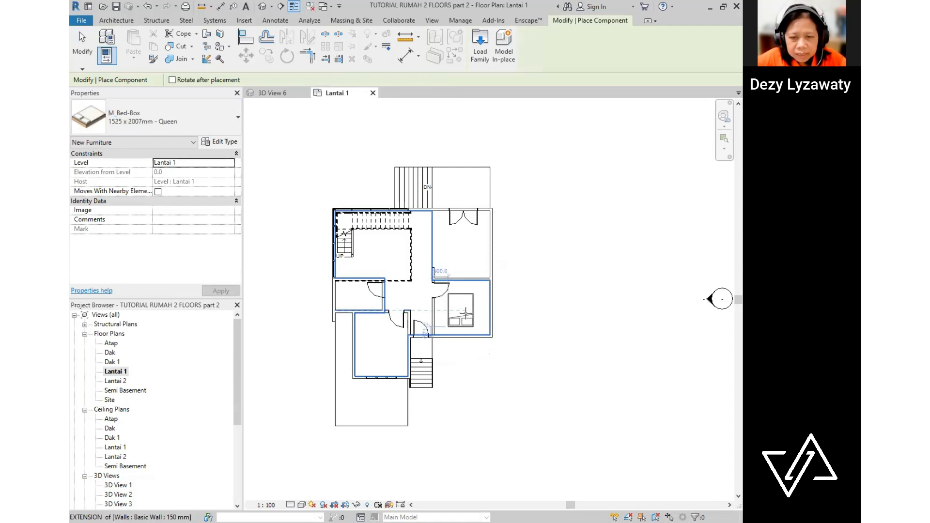
key(space)
key(space)
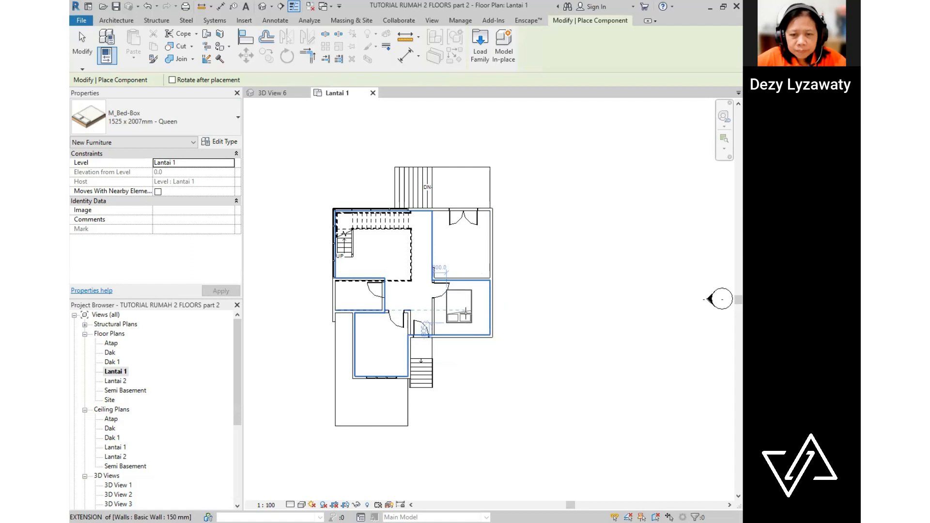
click(467, 313)
key(Escape)
key(Escape)
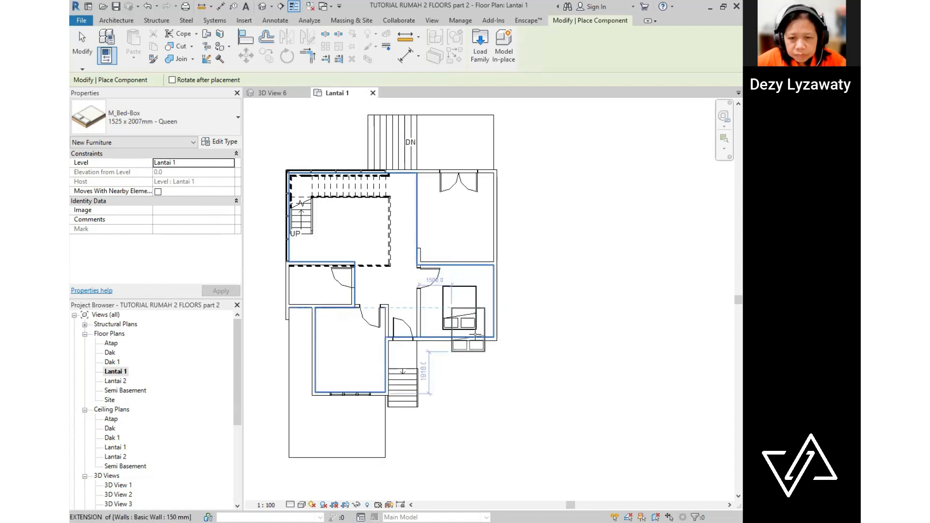
- Move the queen bed straight down from its headboard edge toward the bedroom's lower wall
scroll(478, 328, up, 3)
click(454, 299)
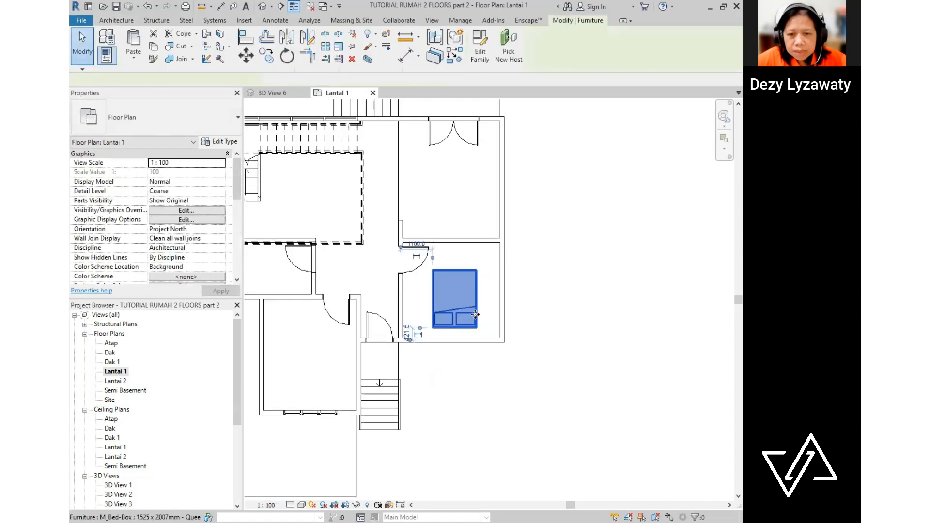
click(246, 54)
scroll(458, 330, up, 3)
click(455, 330)
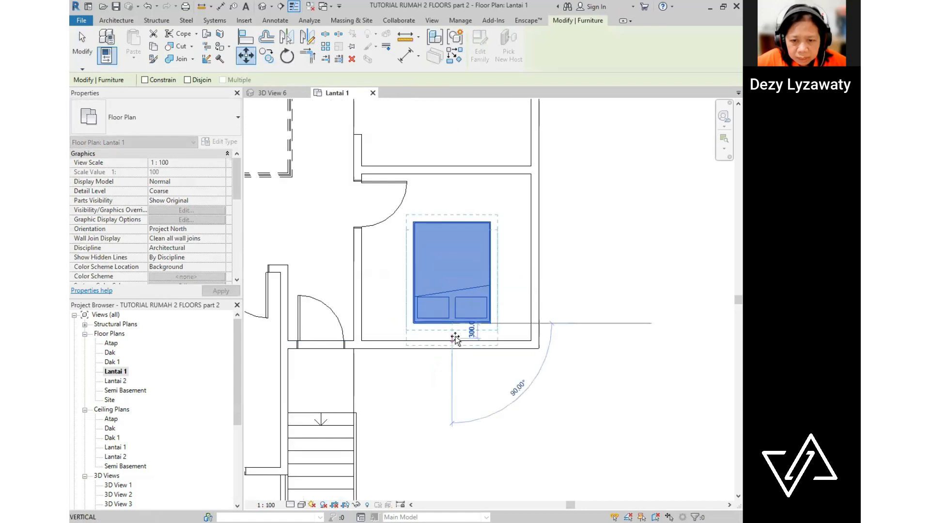
click(454, 342)
click(524, 311)
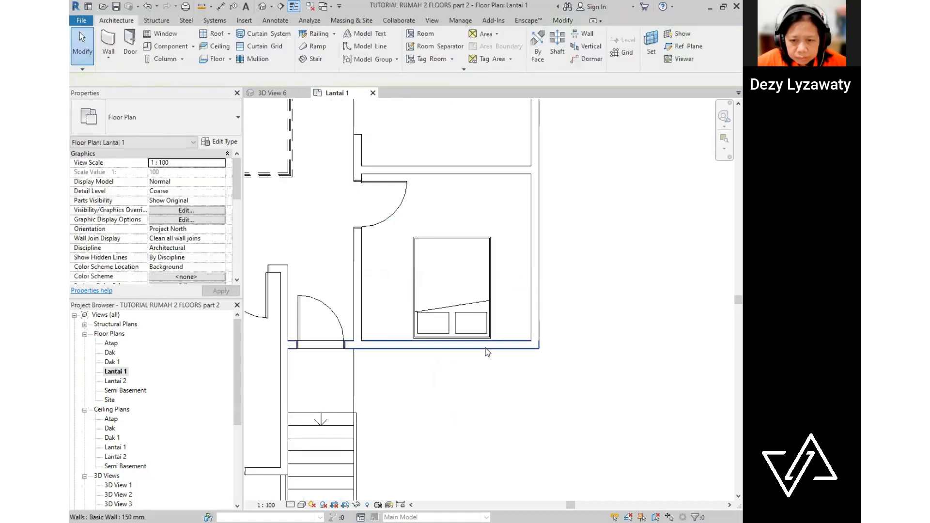
- Close the remaining gap by moving the bed's headboard flush against the inner face of the lower wall
scroll(486, 348, up, 2)
click(488, 334)
click(246, 54)
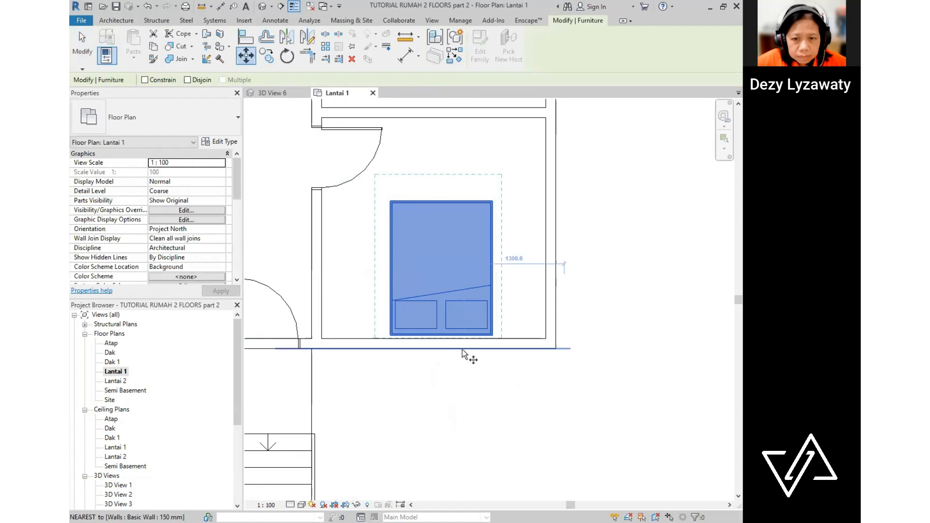
scroll(435, 340, up, 4)
click(435, 324)
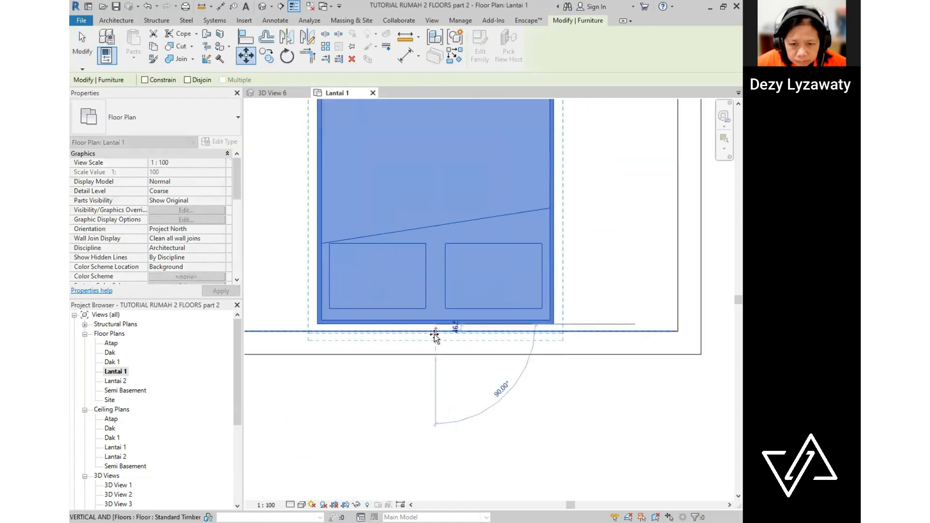
click(441, 334)
scroll(494, 378, down, 2)
scroll(498, 373, down, 1)
middle_drag(395, 330, 359, 319)
scroll(361, 318, down, 3)
scroll(390, 312, down, 2)
middle_drag(496, 278, 505, 329)
middle_drag(412, 308, 407, 286)
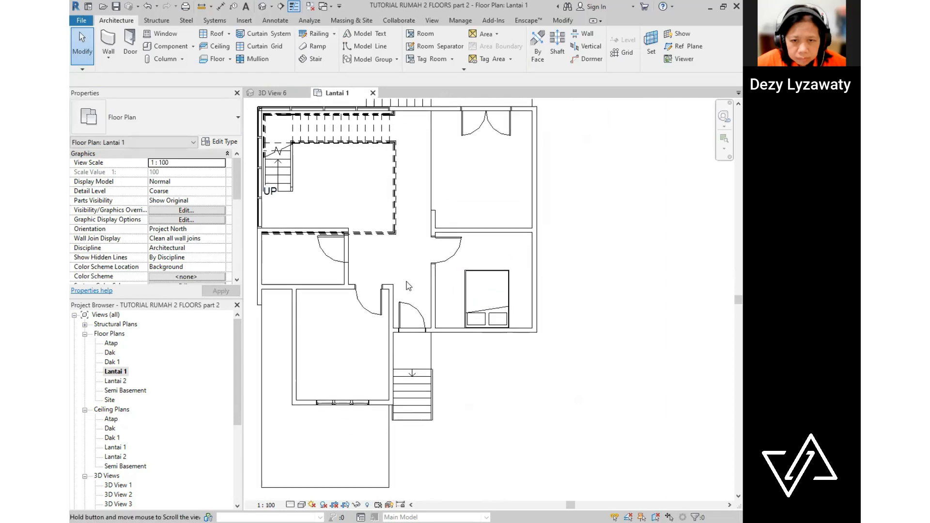
- Change the bedroom bed's type to 1346 x 1880mm - Double and then to 0965 x 1880mm - Twin
middle_drag(513, 196, 463, 187)
scroll(486, 298, up, 1)
scroll(475, 314, up, 1)
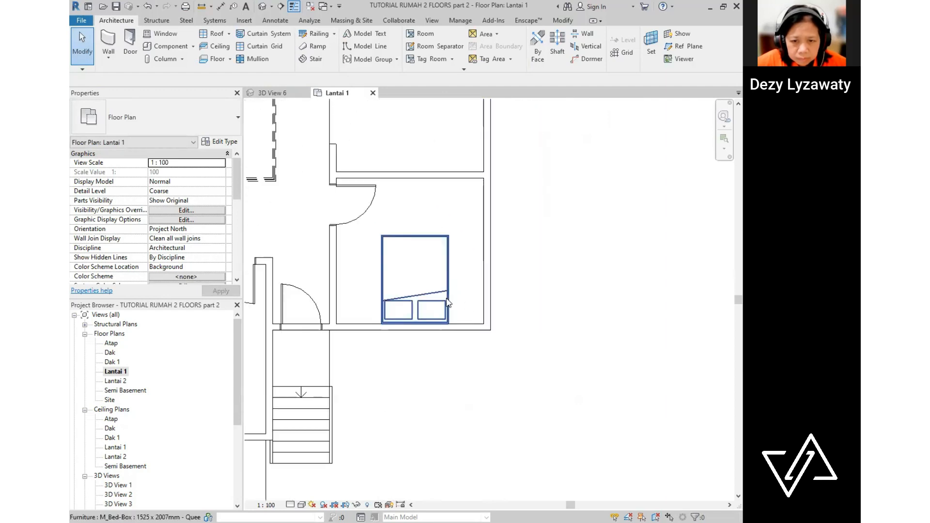
click(445, 296)
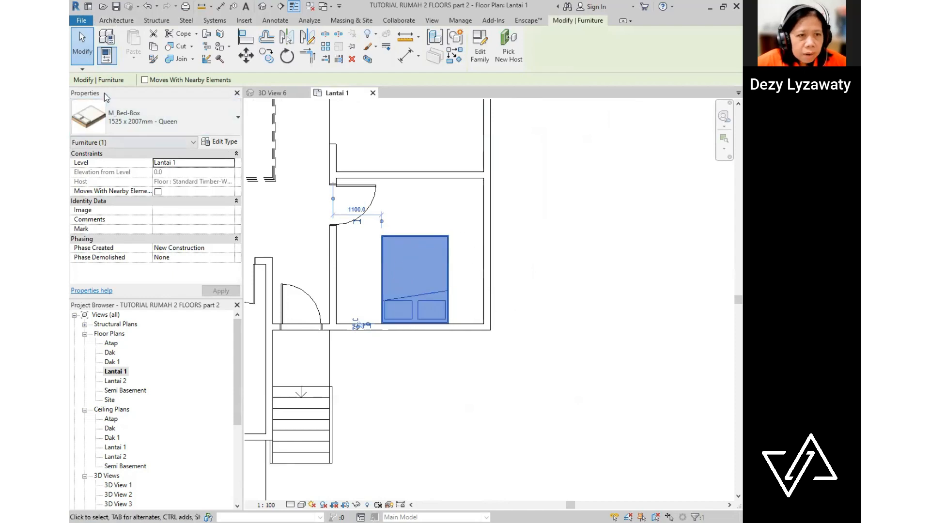
click(236, 121)
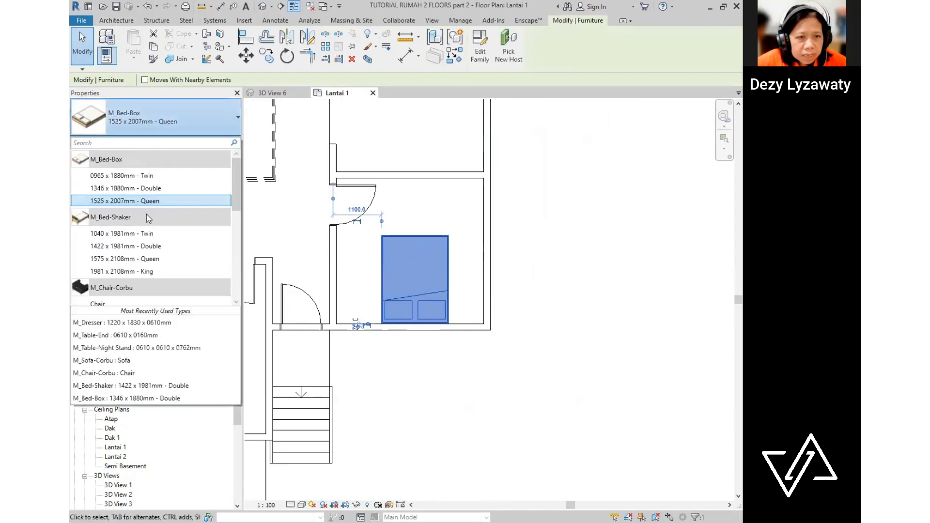
click(154, 189)
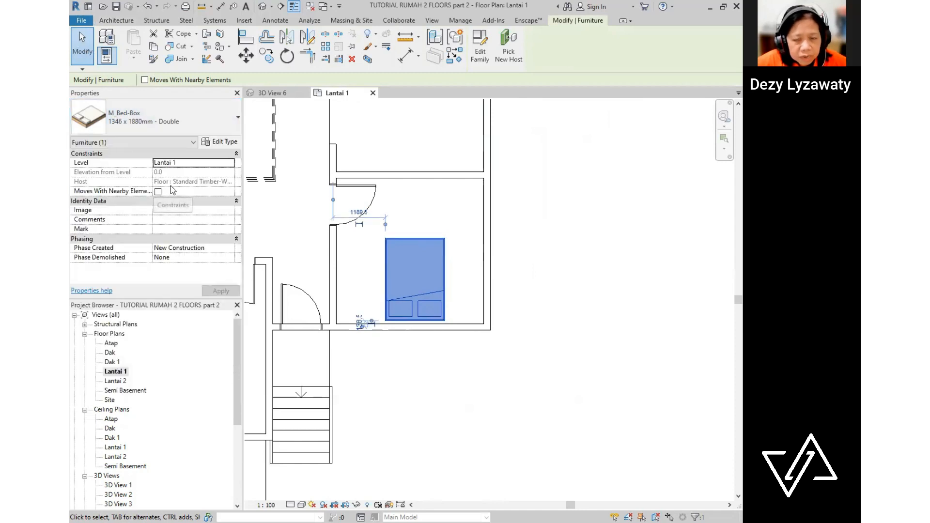
click(187, 124)
click(141, 176)
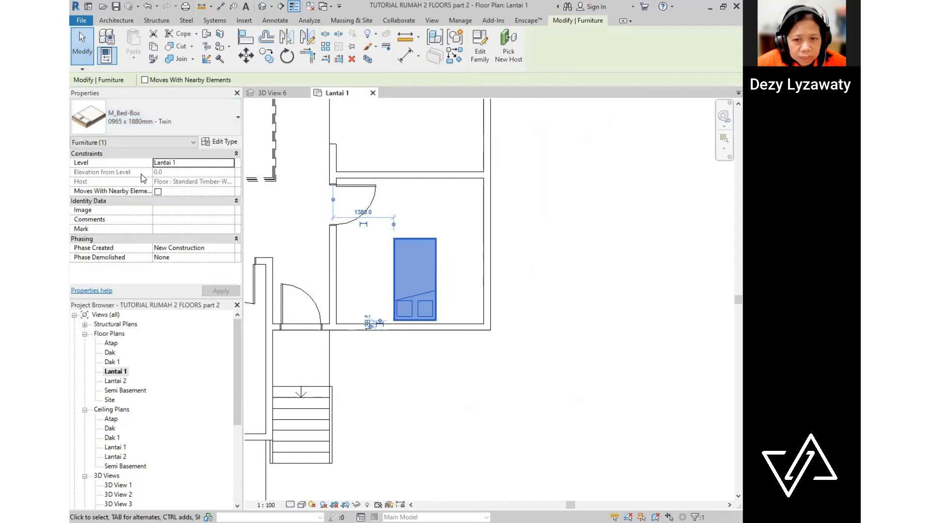
click(513, 297)
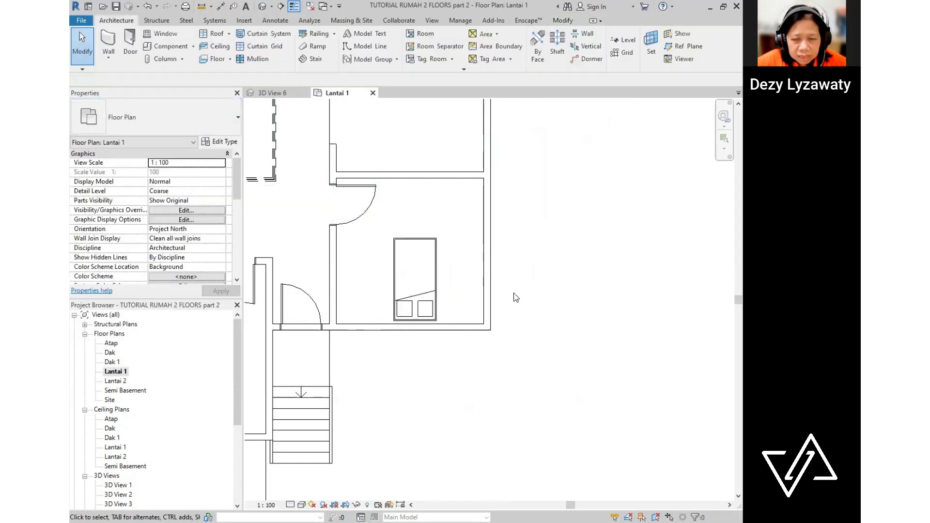
- Set the bed's type to M_Bed-Box 1525 x 2007mm - Queen
click(436, 311)
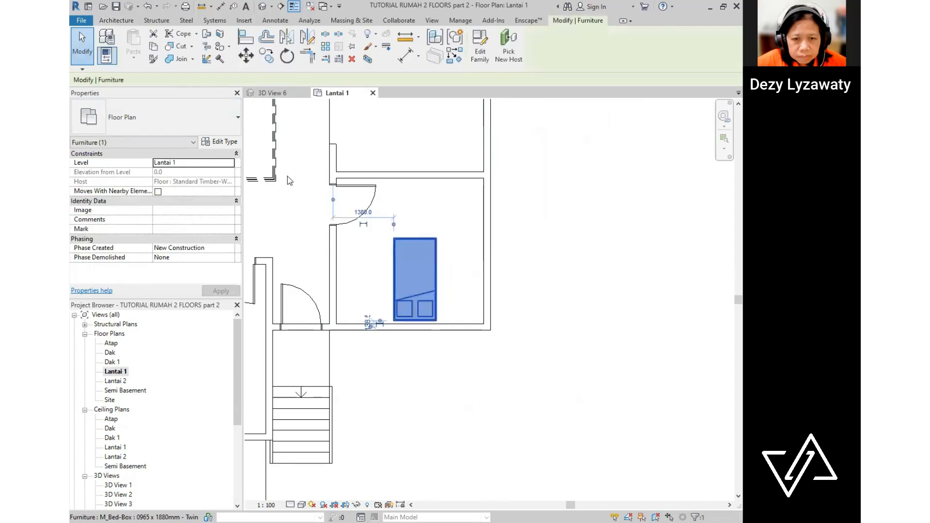
click(188, 127)
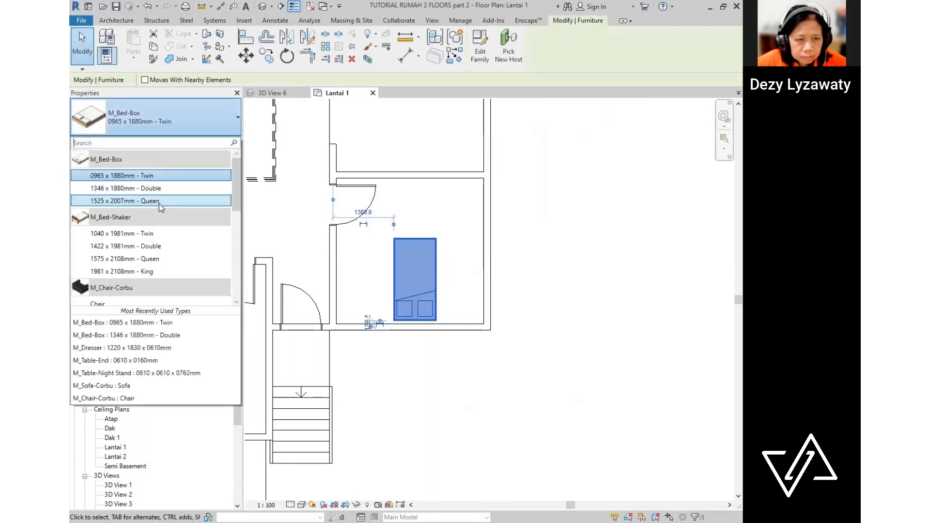
click(159, 203)
click(562, 296)
scroll(481, 308, up, 2)
middle_drag(578, 320, 553, 301)
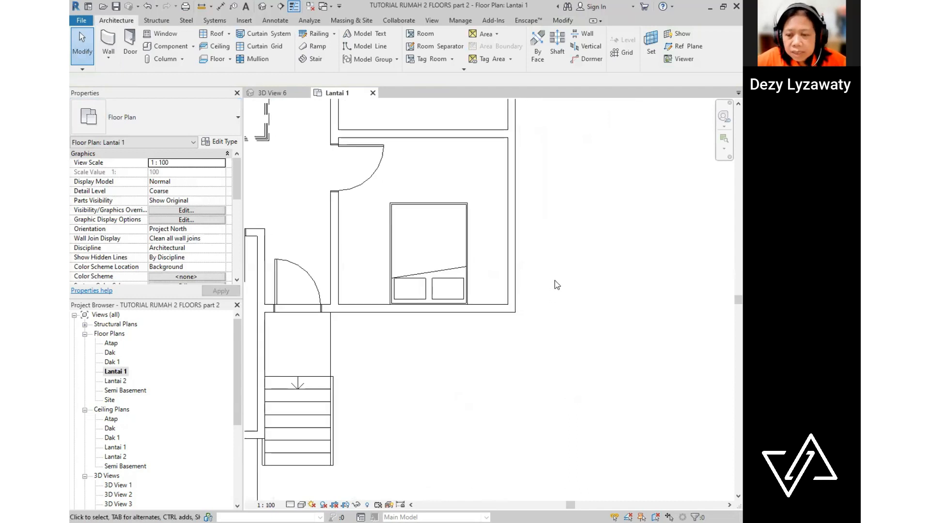
scroll(555, 280, down, 3)
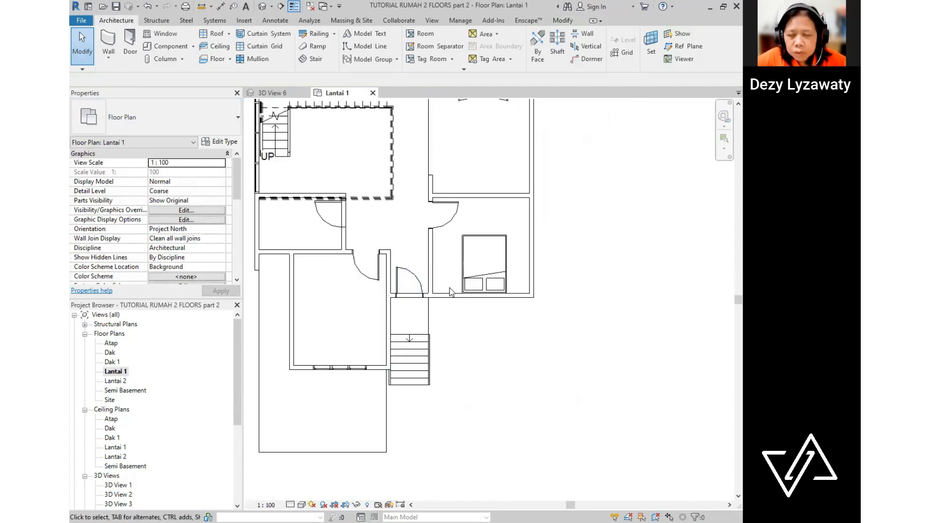
middle_drag(462, 260, 480, 293)
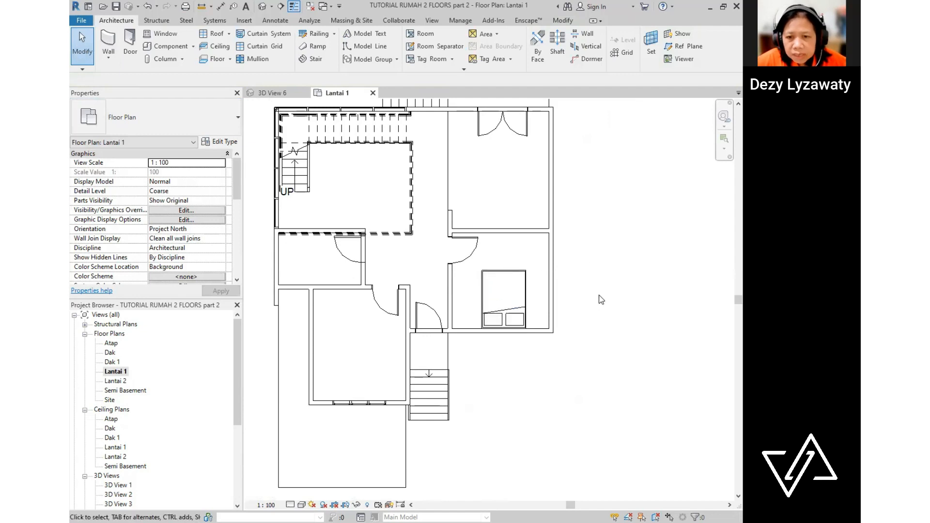
mouse_move(533, 266)
middle_down()
mouse_move(539, 305)
mouse_move(542, 260)
middle_up()
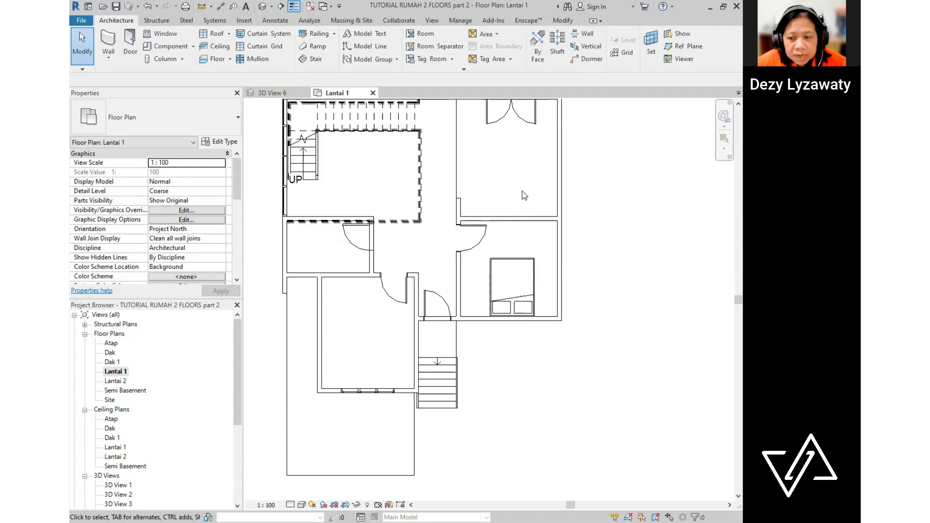
- Place an M_Table-Night Stand component, type 0457 x 0457 x 0610mm, to the right of the bed's pillows
scroll(499, 286, up, 1)
middle_drag(499, 286, 444, 313)
click(188, 50)
click(160, 118)
scroll(182, 264, down, 10)
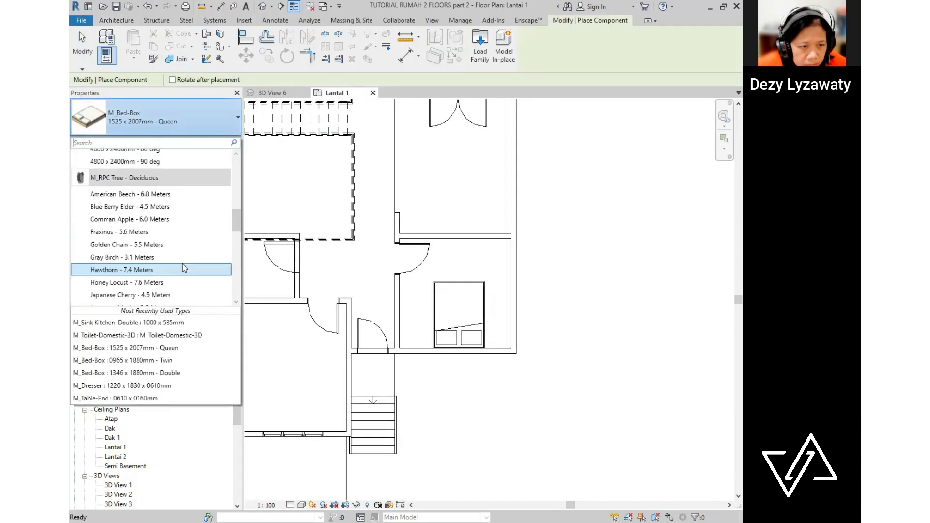
click(143, 222)
scroll(504, 341, up, 3)
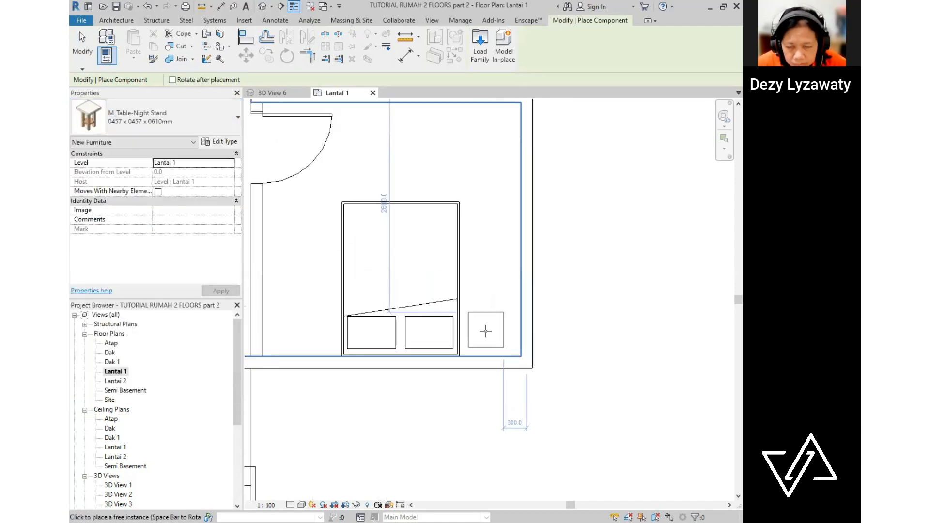
click(486, 331)
key(Escape)
key(Escape)
- Move the night stand straight down until it sits against the bedroom's lower wall
click(483, 334)
click(246, 55)
click(480, 345)
click(479, 359)
middle_drag(583, 369, 584, 369)
- Copy the night stand along the lower wall to the bed's left side and shift the copy closer to the bed
click(506, 340)
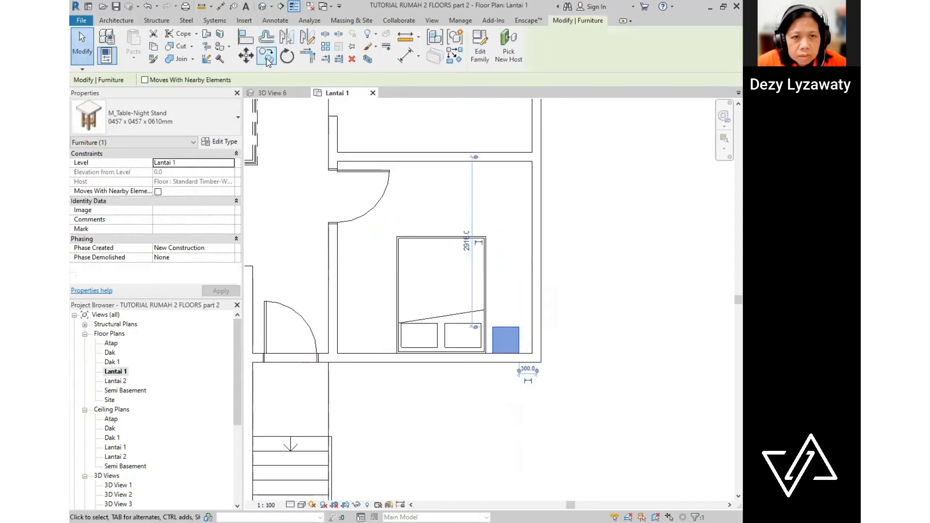
click(266, 55)
click(506, 353)
click(372, 354)
scroll(384, 350, up, 3)
drag(380, 333, 395, 333)
click(631, 332)
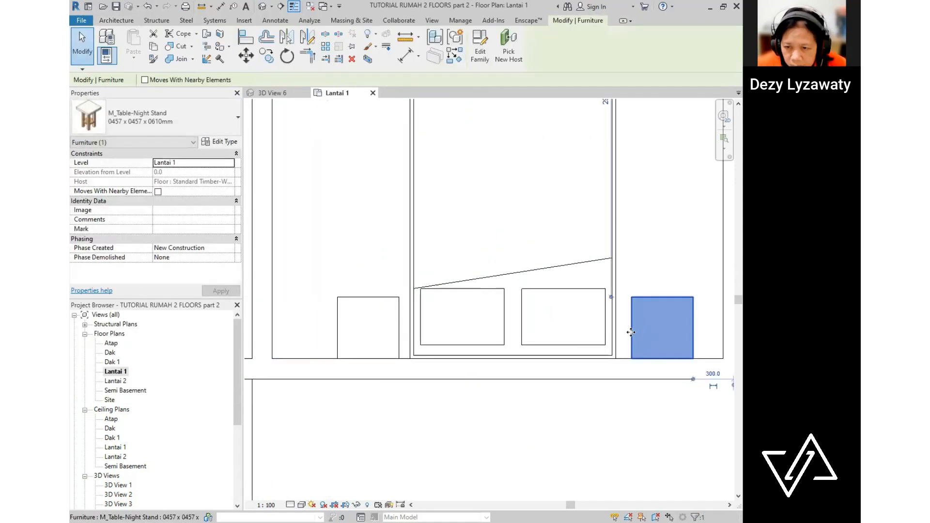
click(560, 296)
scroll(499, 383, down, 2)
- Place an M_Dresser component, type 1830 x 1525 x 0457mm, against the upper wall in the bedroom's upper-right corner
click(194, 70)
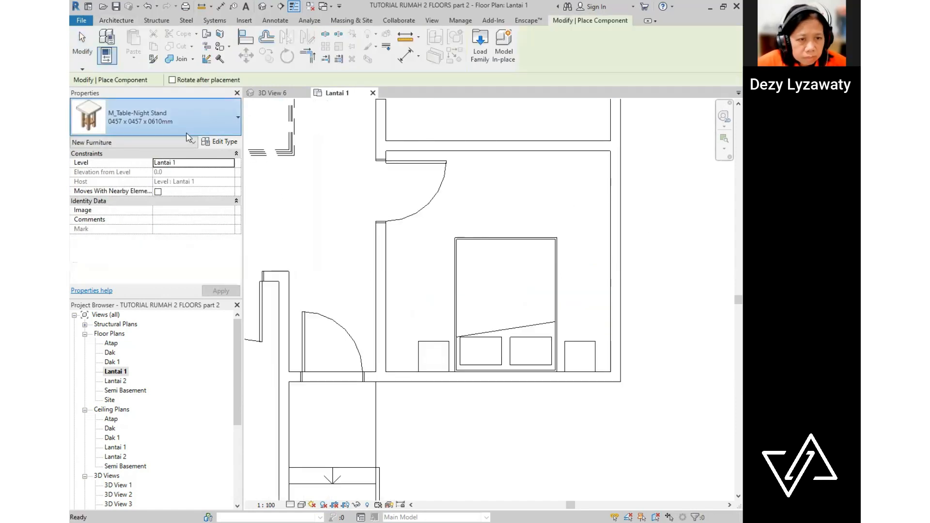
click(238, 117)
scroll(232, 194, down, 5)
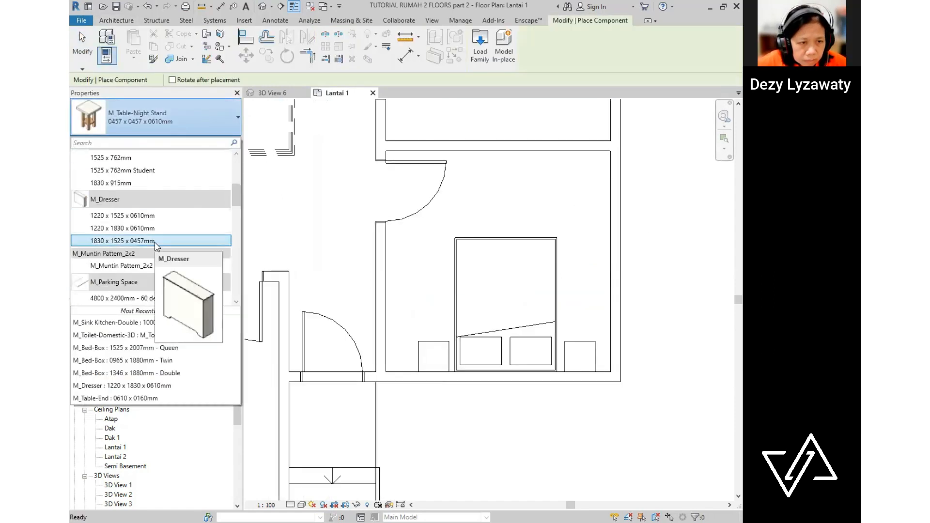
click(155, 241)
scroll(546, 177, up, 2)
click(550, 162)
key(Escape)
key(Escape)
scroll(669, 213, up, 2)
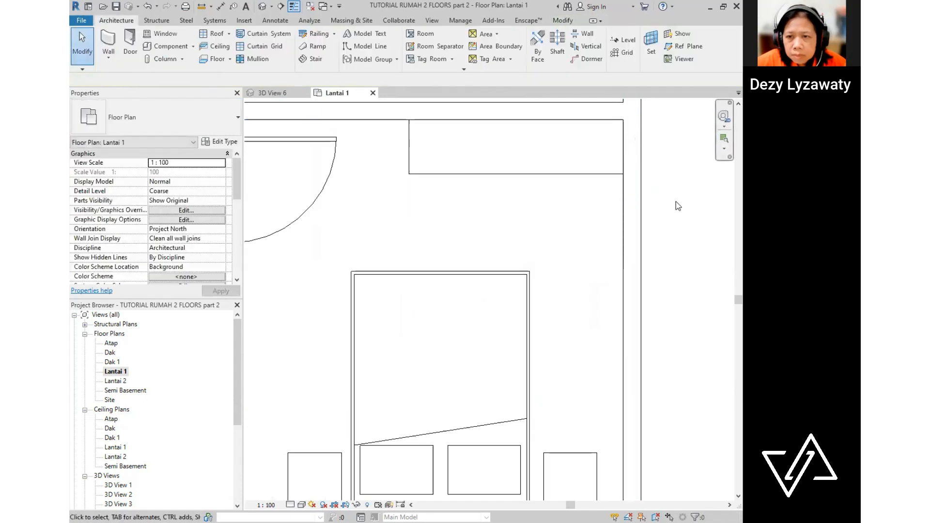
- Place an M_Chair-Corbu chair in the space beside the stairs, rotated with its back toward the bathroom wall
scroll(676, 202, down, 3)
click(165, 46)
click(238, 118)
scroll(171, 193, up, 1)
click(153, 232)
scroll(464, 107, down, 1)
middle_drag(464, 106, 380, 285)
scroll(380, 286, up, 2)
key(space)
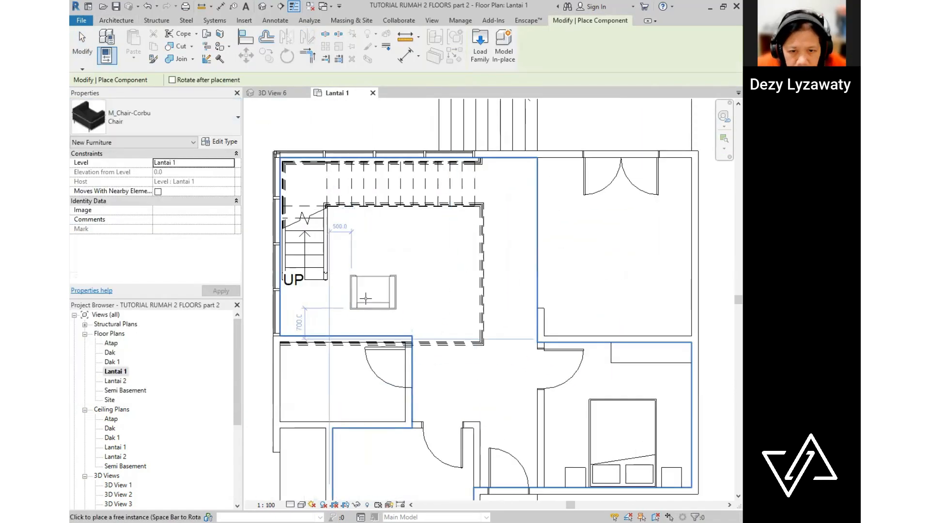
click(344, 303)
key(Escape)
key(Escape)
- Move the Corbu chair up and to the right within the open space beside the stairs
scroll(382, 289, up, 1)
drag(364, 310, 405, 270)
scroll(428, 280, down, 1)
middle_drag(429, 282, 432, 279)
mouse_move(404, 287)
mouse_down()
mouse_move(391, 292)
mouse_move(419, 281)
mouse_up()
click(352, 395)
click(388, 281)
scroll(400, 280, up, 1)
click(430, 283)
scroll(428, 282, down, 2)
scroll(432, 283, up, 2)
- Copy the Corbu chair directly to its right so that two chairs stand side by side
click(401, 270)
click(267, 56)
click(377, 281)
click(438, 281)
click(450, 287)
scroll(455, 278, up, 2)
click(430, 281)
click(371, 299)
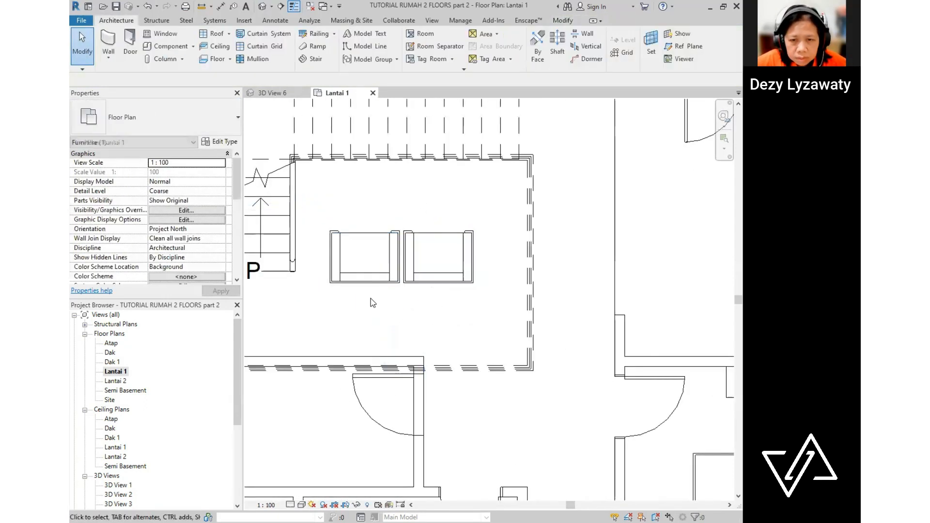
- Place an M_Toilet-Domestic-3D plumbing fixture in the bathroom below the stair area
scroll(373, 301, down, 5)
middle_drag(464, 451, 454, 334)
click(187, 47)
click(237, 116)
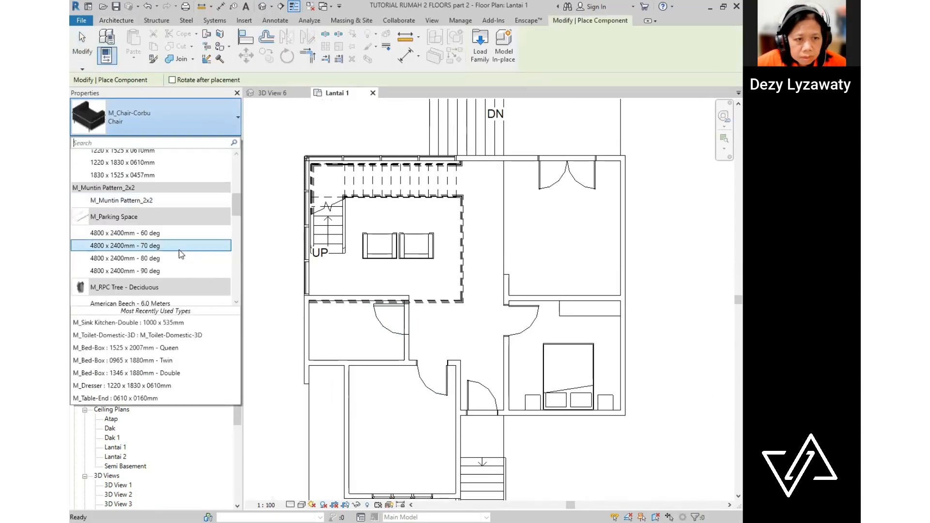
scroll(179, 255, down, 3)
click(348, 371)
scroll(349, 371, up, 1)
click(177, 124)
scroll(141, 248, down, 4)
click(225, 122)
click(225, 122)
drag(236, 184, 236, 285)
click(136, 225)
scroll(360, 333, up, 1)
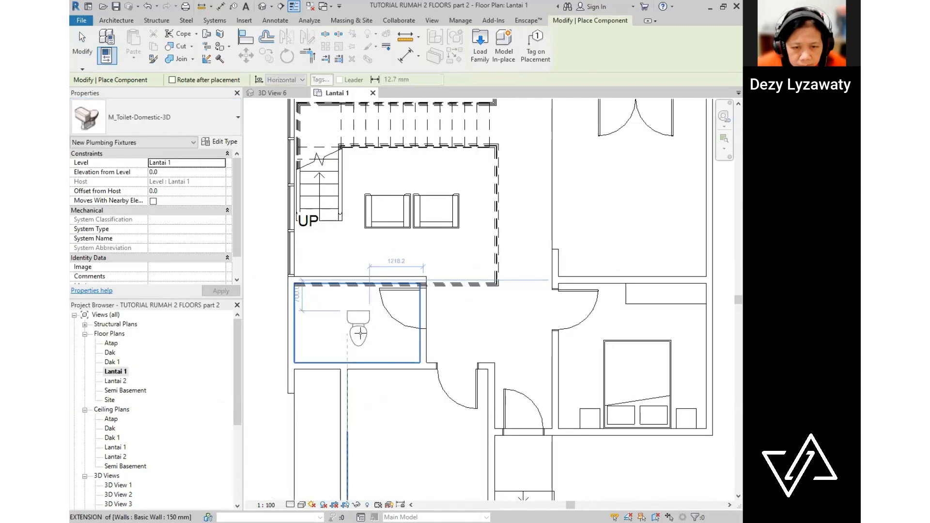
click(321, 345)
key(Escape)
- Move the toilet so its tank sits against the bathroom's left wall
key(m)
key(v)
scroll(433, 257, up, 3)
click(420, 254)
key(Escape)
scroll(388, 250, down, 6)
middle_drag(526, 294, 516, 323)
scroll(546, 247, up, 3)
scroll(545, 247, down, 2)
middle_drag(542, 234, 518, 253)
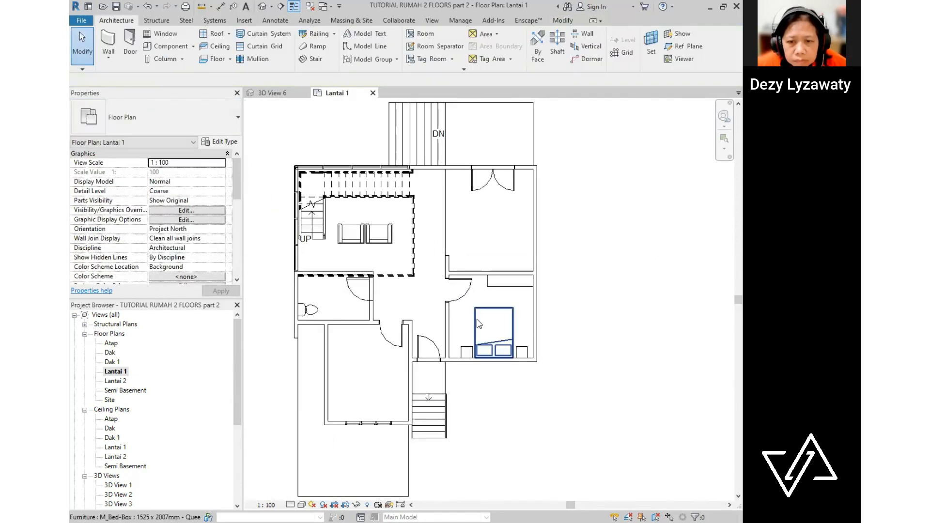
scroll(478, 324, up, 2)
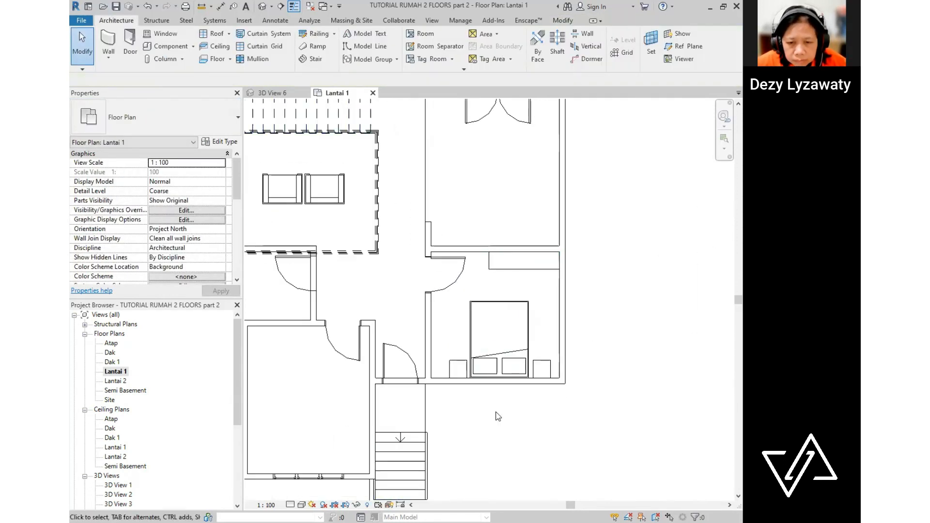
middle_drag(498, 415, 511, 407)
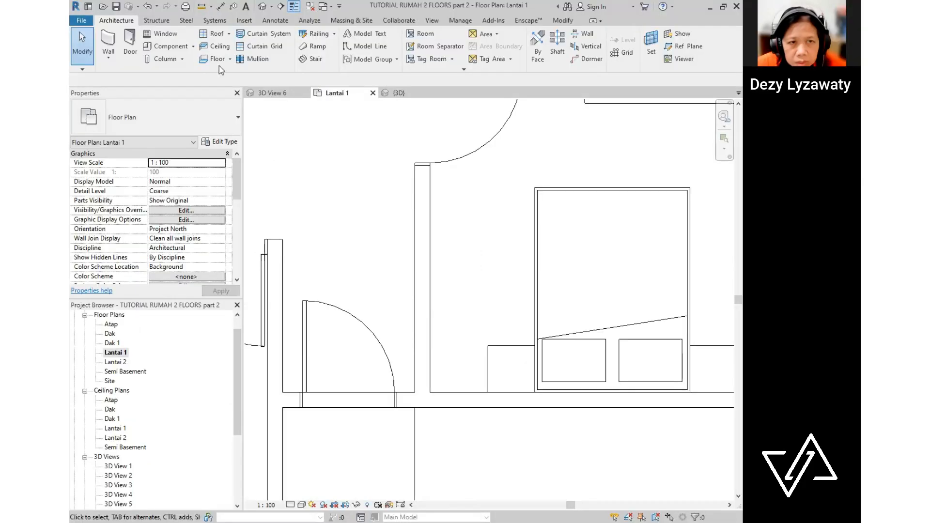
click(513, 373)
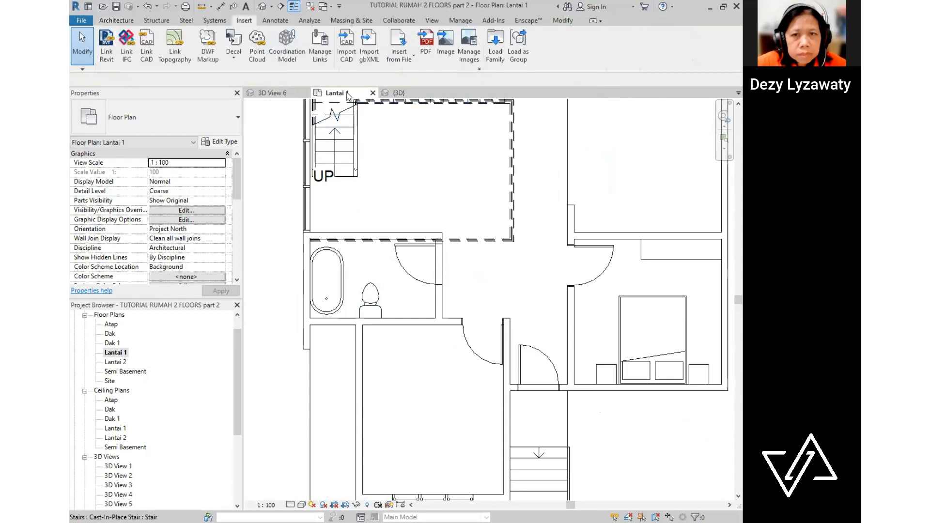
- Load the M_Sink Vanity-Round family from the Sinks folder of the plumbing fixtures library
click(495, 47)
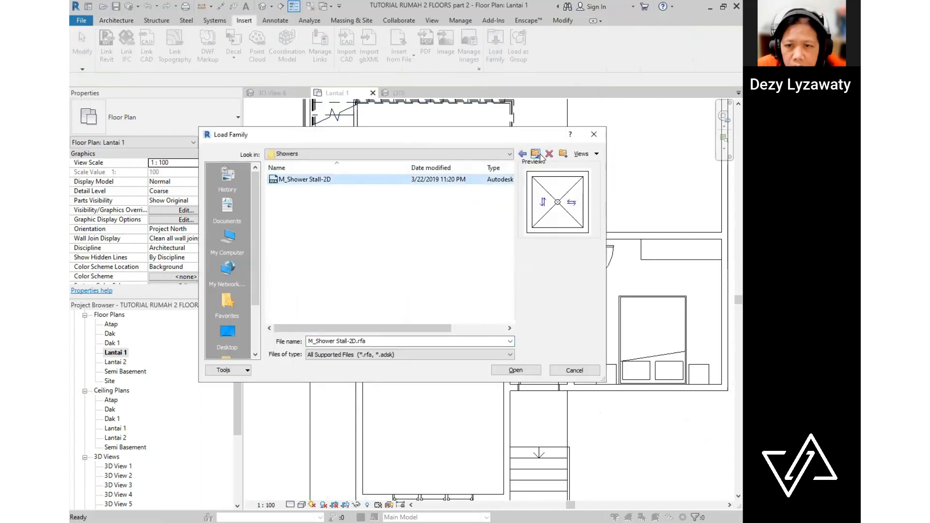
click(535, 153)
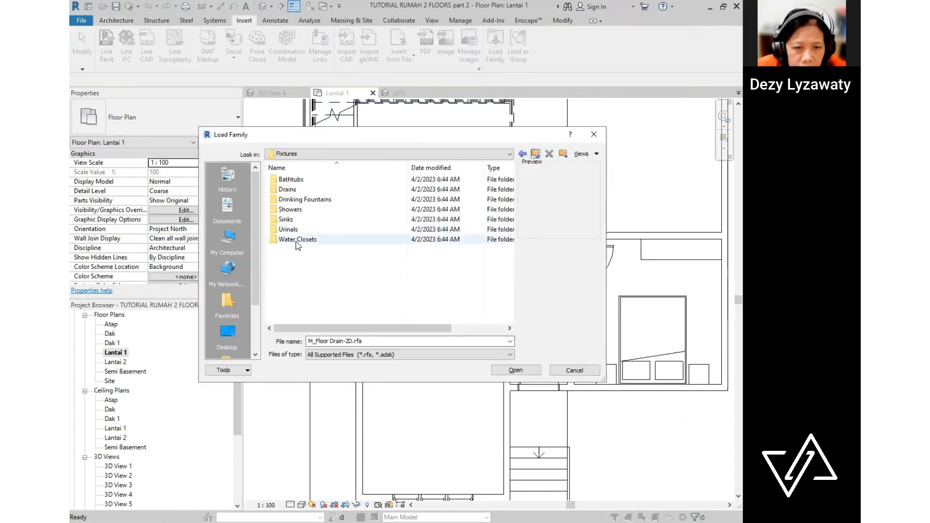
double_click(299, 220)
click(327, 229)
key(Up)
key(Up)
key(Up)
click(531, 370)
scroll(418, 305, up, 6)
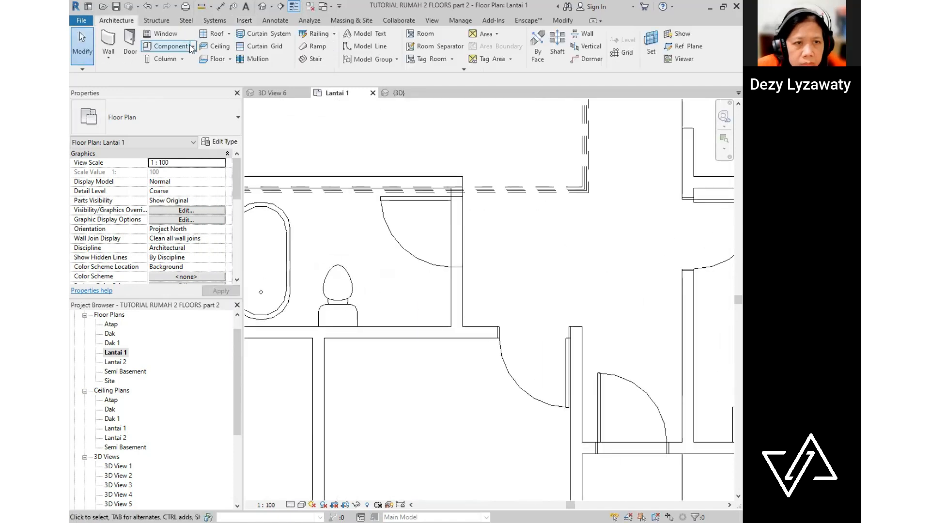
- Place an M_Sink Vanity-Round component, type 482 x 482mm, beside the toilet near the bathroom's lower-right corner
scroll(420, 301, up, 2)
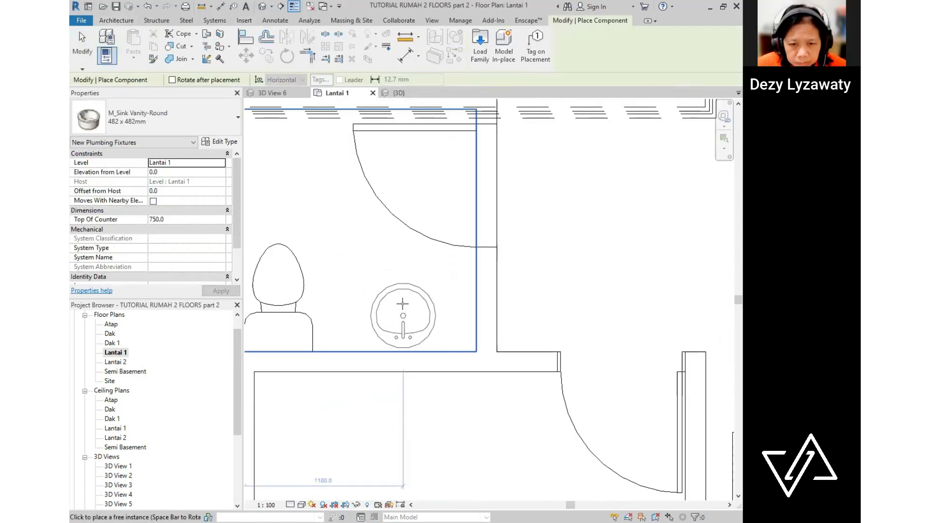
click(402, 303)
key(Escape)
scroll(421, 310, down, 2)
key(Escape)
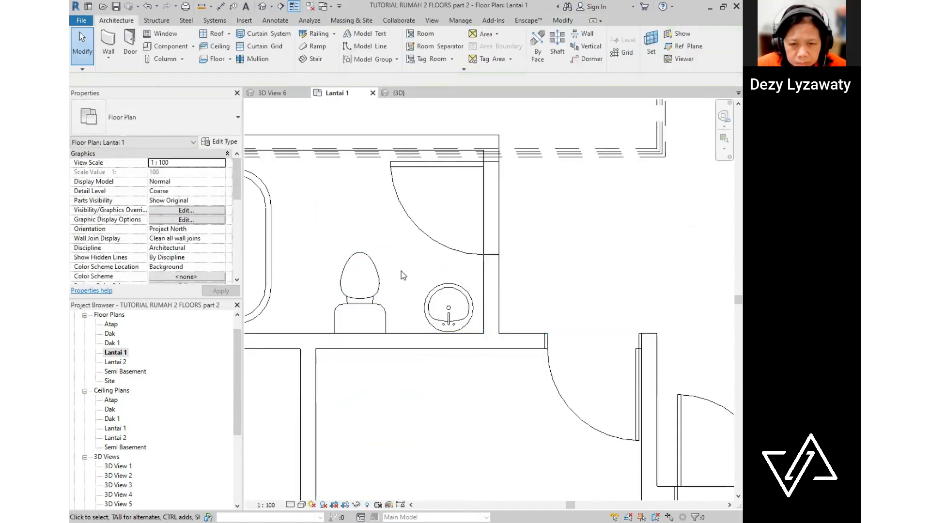
scroll(401, 275, down, 5)
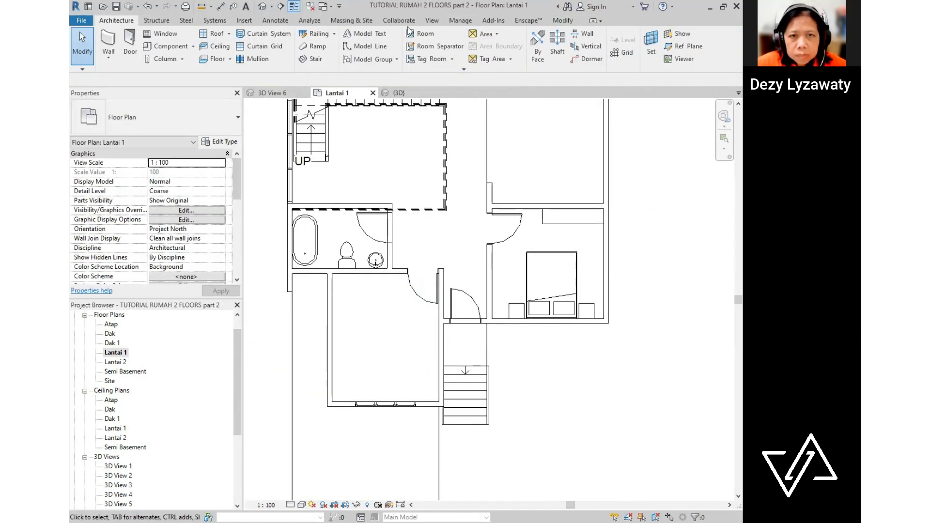
- Browse the family library folders, preview several families and load the chosen one
click(244, 20)
click(495, 46)
click(535, 155)
double_click(315, 259)
double_click(289, 210)
click(298, 179)
click(304, 269)
click(304, 199)
click(298, 179)
click(500, 370)
click(385, 234)
- Browse the Furniture System library's Standing Desks and Storage folders, preview the cabinet families, and load the chosen family
click(495, 46)
click(536, 155)
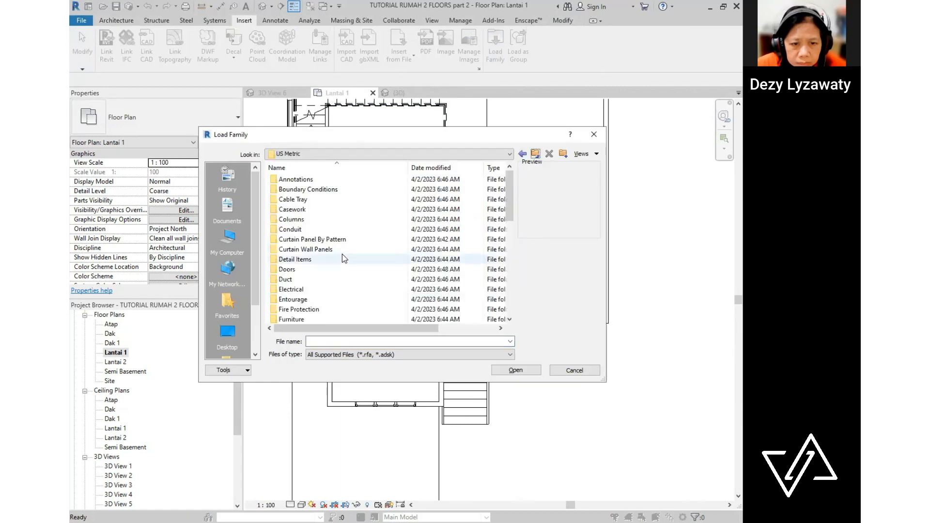
double_click(310, 299)
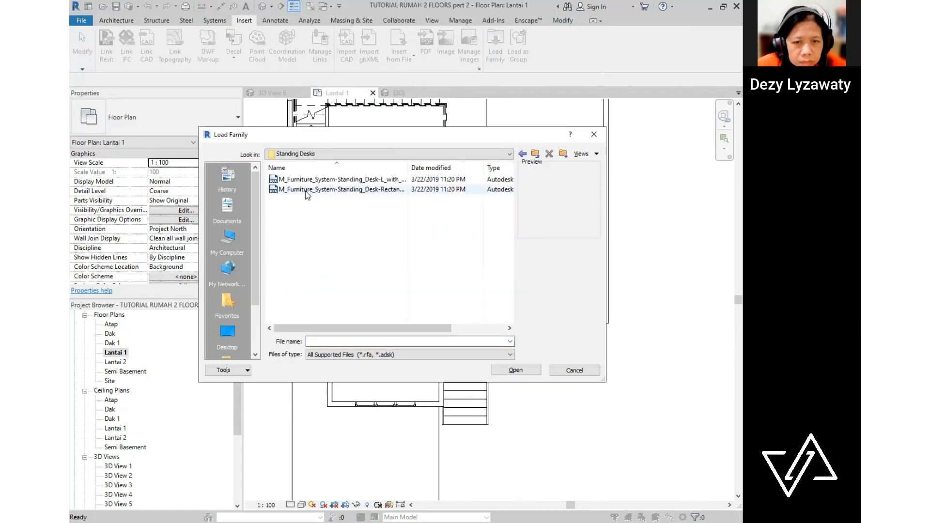
click(535, 153)
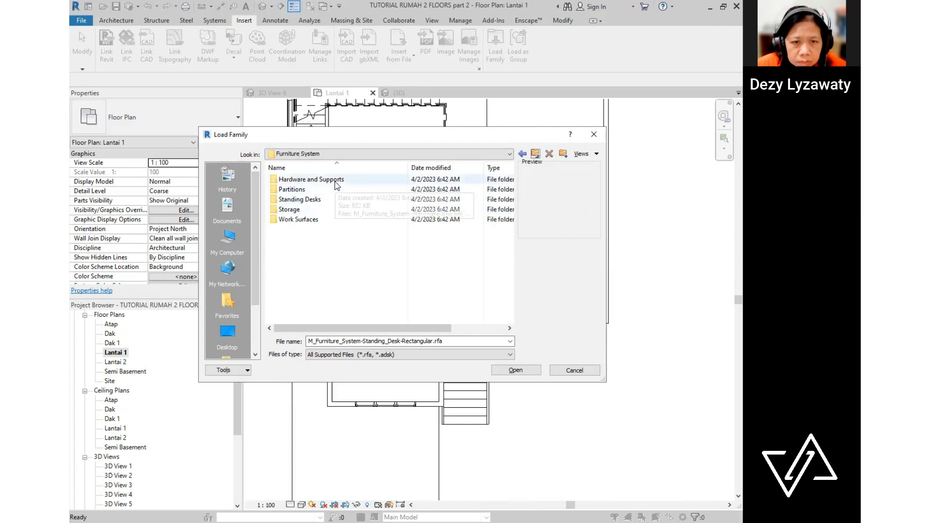
double_click(291, 209)
click(330, 179)
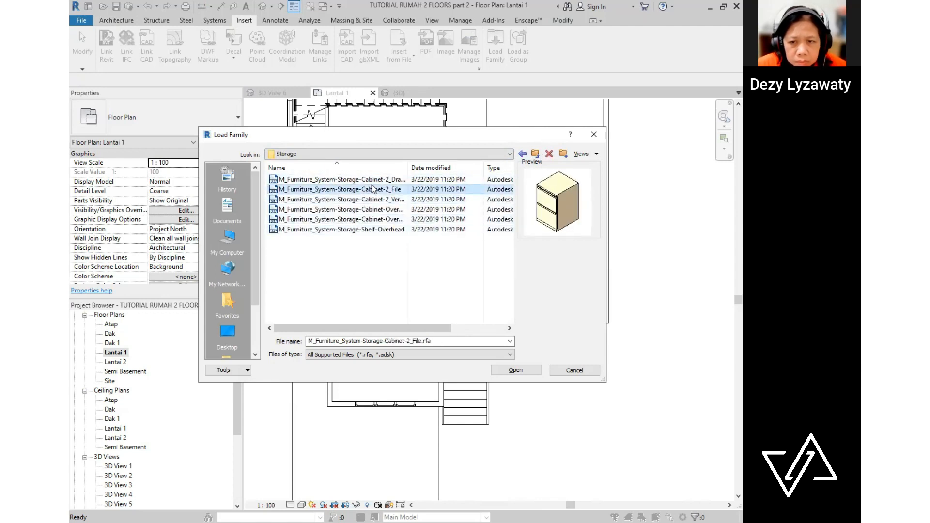
shift+click(352, 294)
key(Return)
- Place an M_Desk component, type 1830 x 915mm, in the windowed room below the bathroom
click(122, 24)
click(174, 48)
click(182, 118)
drag(275, 203, 273, 275)
scroll(129, 281, up, 12)
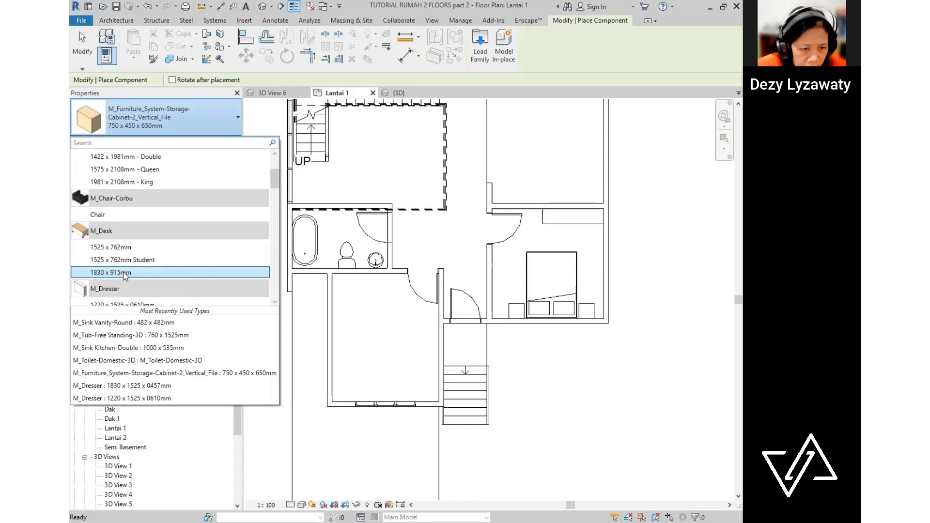
click(126, 275)
click(383, 368)
key(Escape)
- Move the desk so its short side sits against the room's left wall
scroll(392, 363, up, 2)
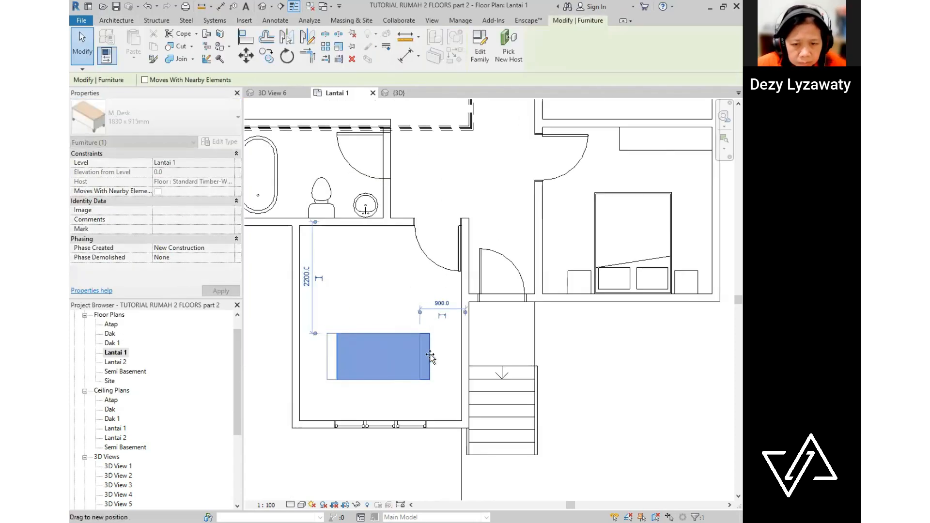
drag(451, 355, 451, 356)
key(m)
key(v)
click(369, 334)
click(299, 334)
key(Escape)
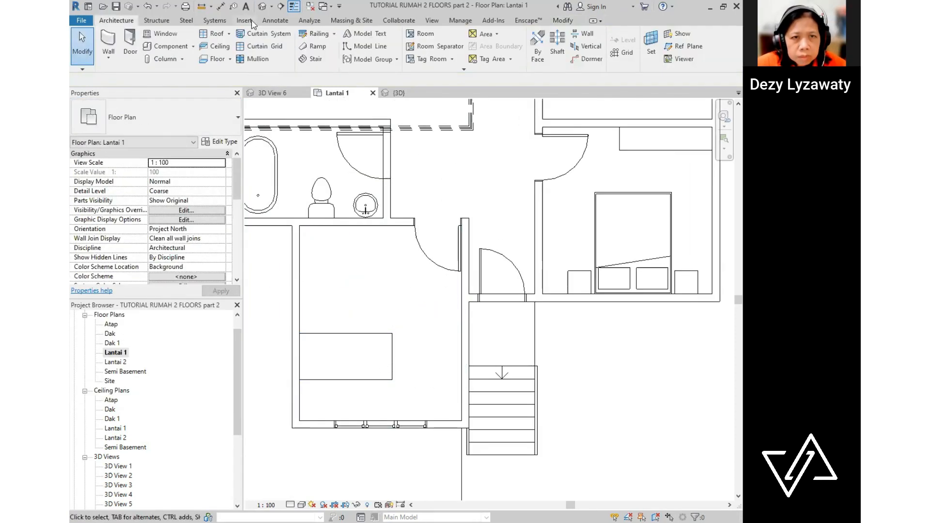
- Check the desk in the default 3D view and shift it slightly away from the window wall in the Lantai 1 plan
click(262, 6)
shift+middle_drag(612, 299, 489, 286)
scroll(489, 286, down, 2)
double_click(119, 353)
scroll(399, 319, up, 1)
click(400, 315)
drag(400, 315, 401, 298)
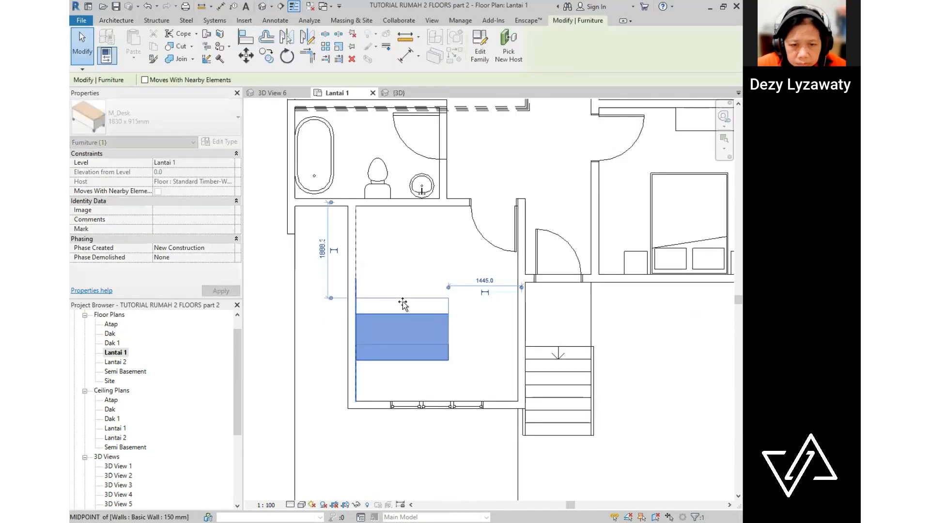
click(474, 276)
middle_drag(475, 275, 473, 293)
- Load the M_Chair-Executive family from the Seating folder of the furniture library
click(245, 20)
click(535, 153)
scroll(342, 303, down, 2)
double_click(315, 289)
double_click(305, 189)
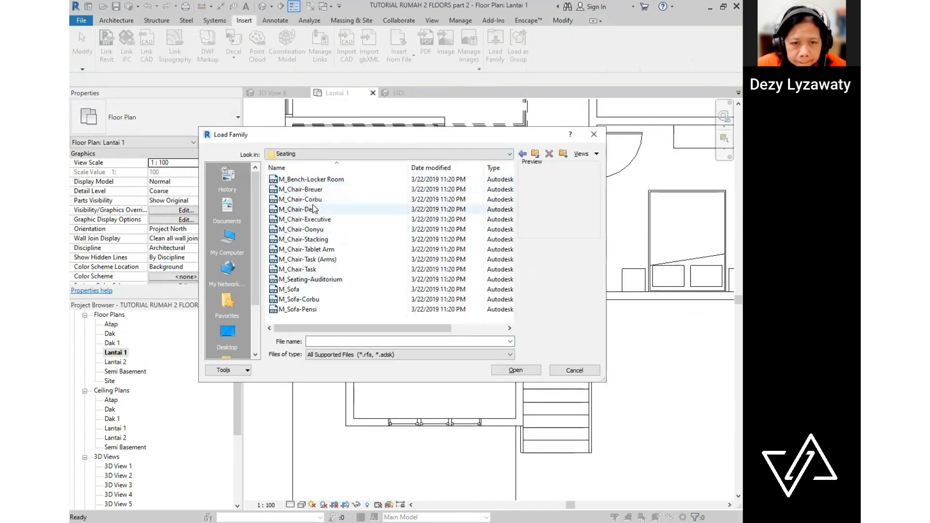
click(316, 220)
click(515, 370)
- Place an M_Chair-Executive component between the desk and the window wall
click(116, 21)
click(195, 46)
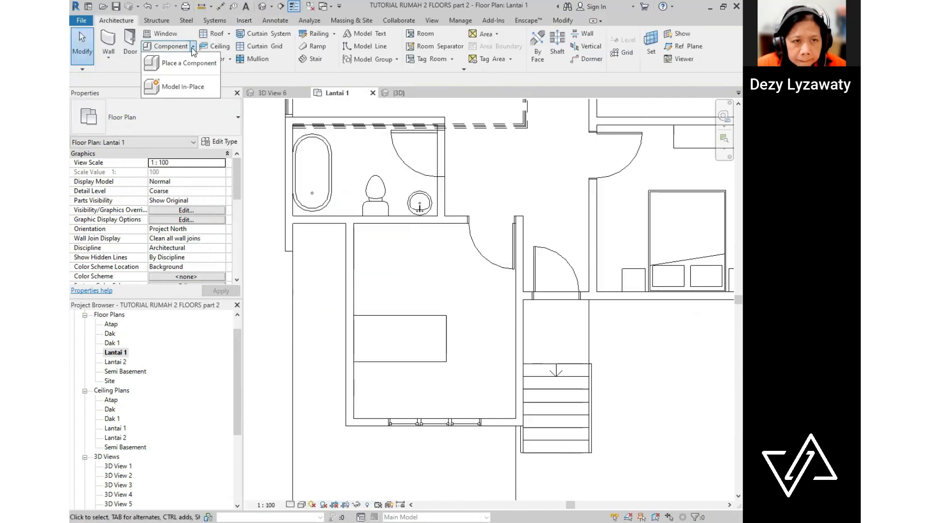
click(188, 63)
key(Escape)
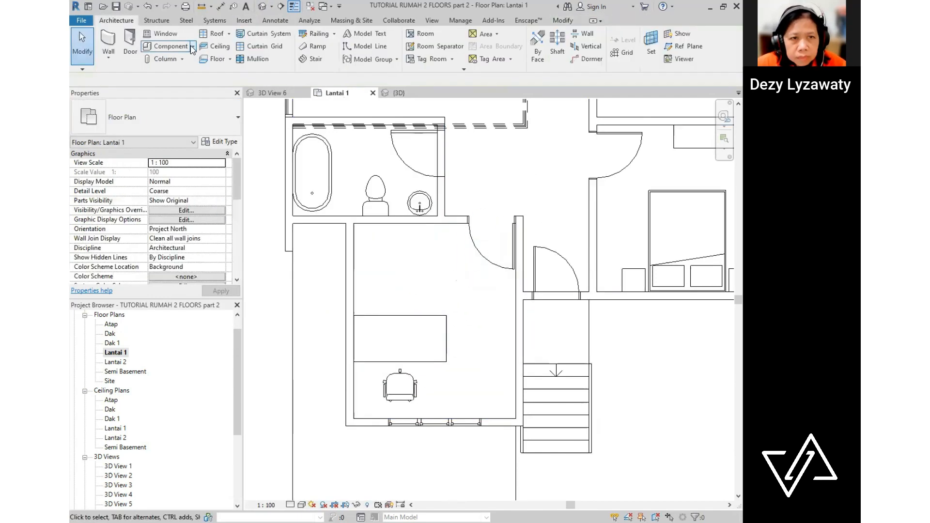
- Load the M_Chair-Desk family and place two desk chairs side by side across the desk from the executive chair
click(480, 48)
click(313, 191)
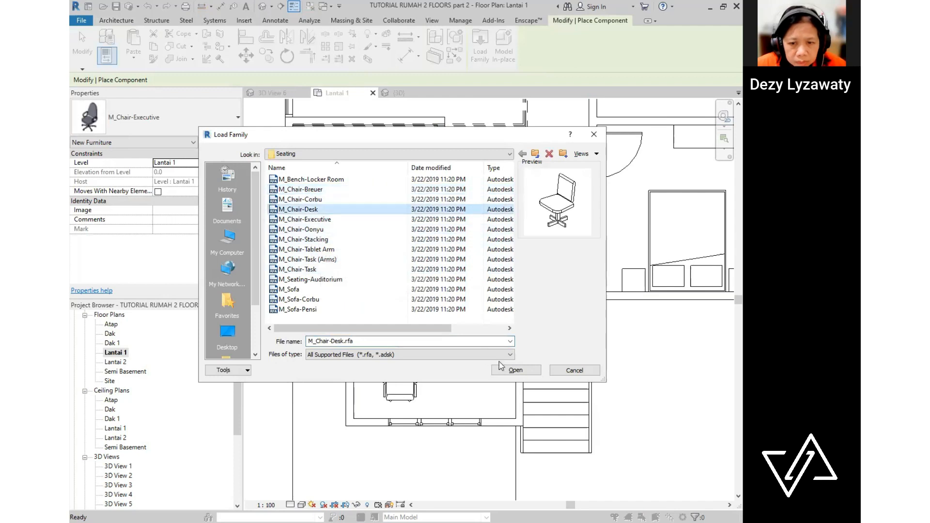
click(501, 368)
click(416, 281)
key(Escape)
- Load the M_Table-Dining Round w Chairs family from the Tables folder of the furniture library
scroll(460, 311, down, 4)
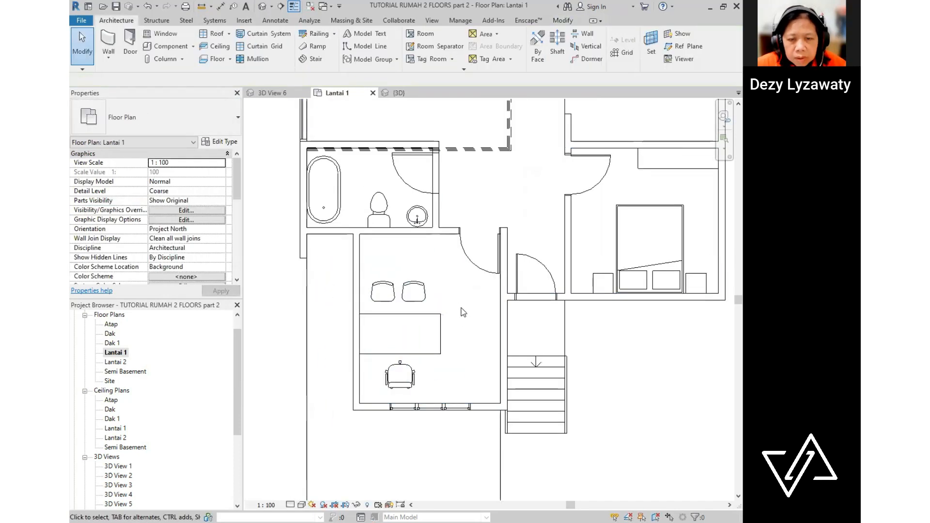
scroll(540, 279, up, 4)
middle_drag(530, 234, 465, 352)
scroll(465, 351, up, 1)
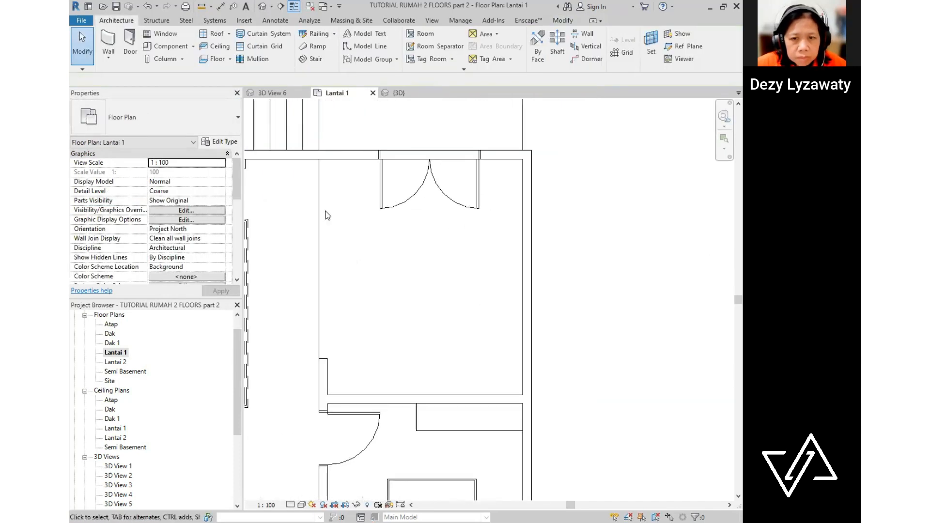
click(195, 65)
click(479, 45)
click(536, 155)
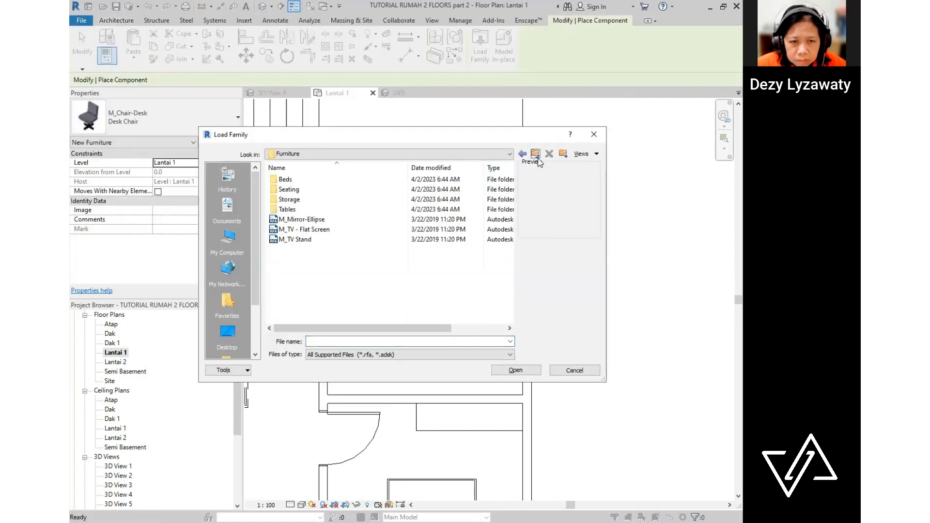
click(326, 209)
click(515, 371)
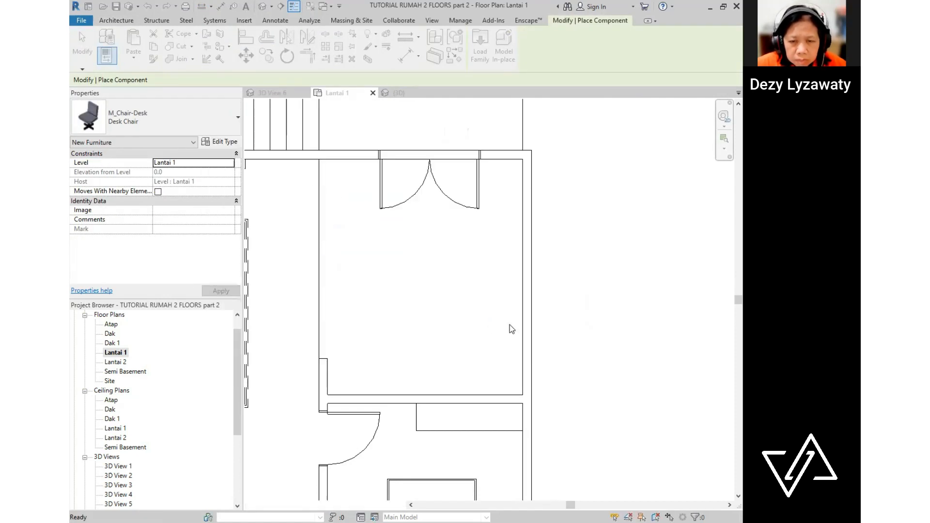
- Place the round dining table with chairs on the terrace outside the double doors
click(422, 198)
key(Escape)
key(Escape)
- Try the 1525mm Diameter type on the round dining table and switch it back to 0915mm Diameter
click(431, 199)
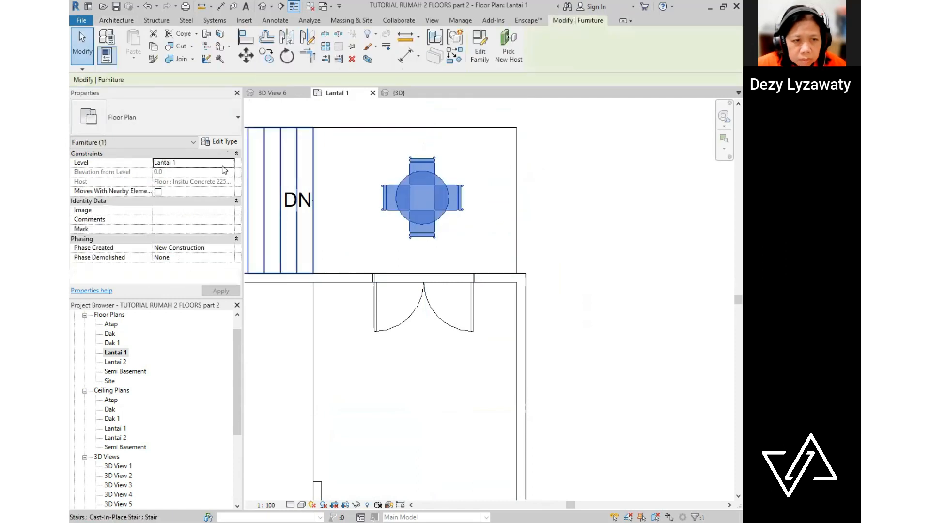
click(169, 117)
click(137, 291)
click(498, 199)
scroll(498, 200, down, 1)
click(473, 202)
scroll(473, 203, up, 1)
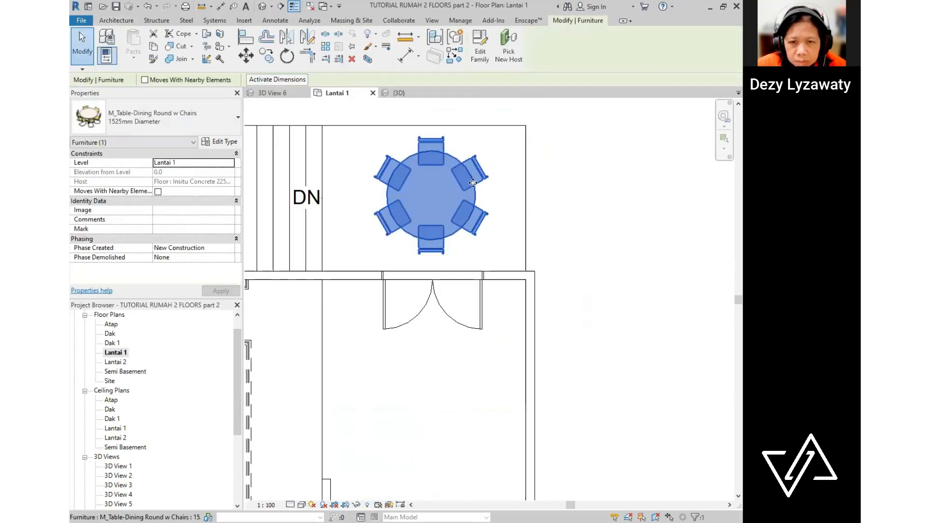
click(205, 126)
click(128, 275)
click(484, 194)
- Move the dining table from the terrace into the room inside the double doors
scroll(485, 194, down, 3)
scroll(489, 299, up, 2)
click(454, 143)
drag(455, 143, 457, 251)
click(536, 266)
- Load the M_Vanity Cabinet-Double Door Sink Unit family from the Base Cabinets folder of the casework library
middle_drag(535, 265, 609, 217)
scroll(609, 217, up, 3)
click(195, 48)
click(175, 63)
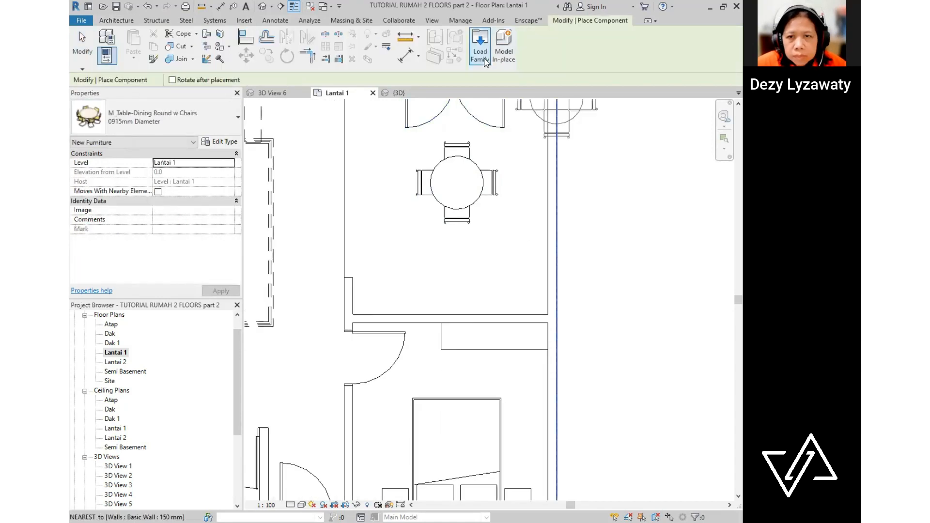
click(483, 54)
click(535, 154)
click(535, 154)
double_click(310, 209)
double_click(298, 180)
click(310, 199)
click(350, 289)
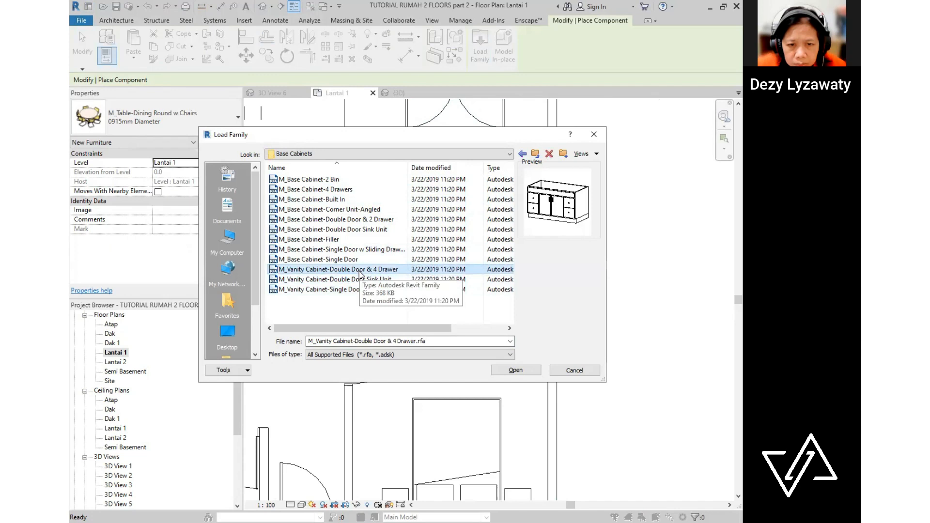
click(361, 250)
click(516, 369)
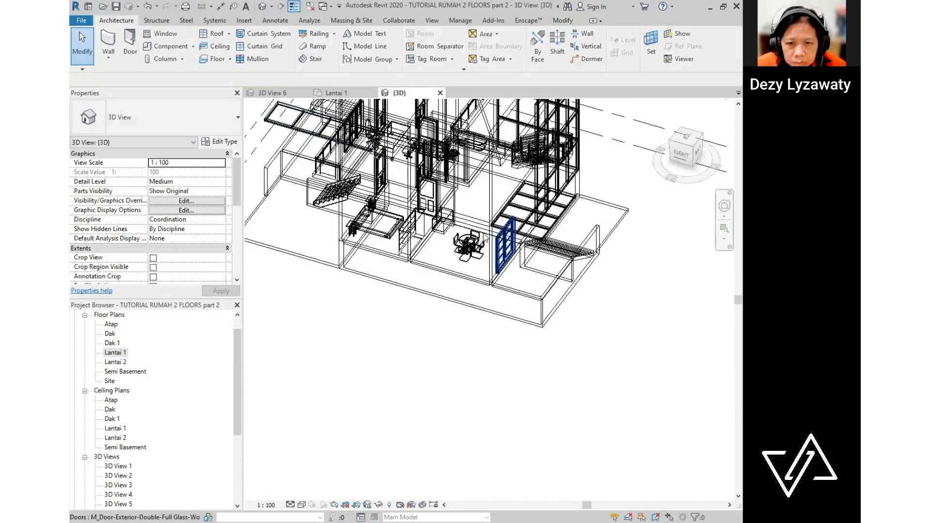
- Move the 1000mm sink unit cabinet into the lower-left corner of the dining room
click(407, 312)
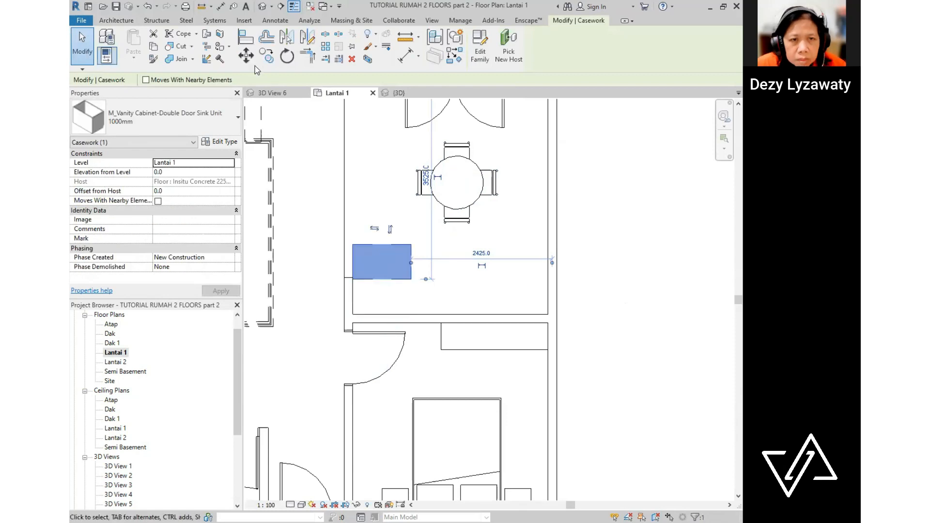
click(246, 56)
scroll(372, 320, up, 2)
click(343, 258)
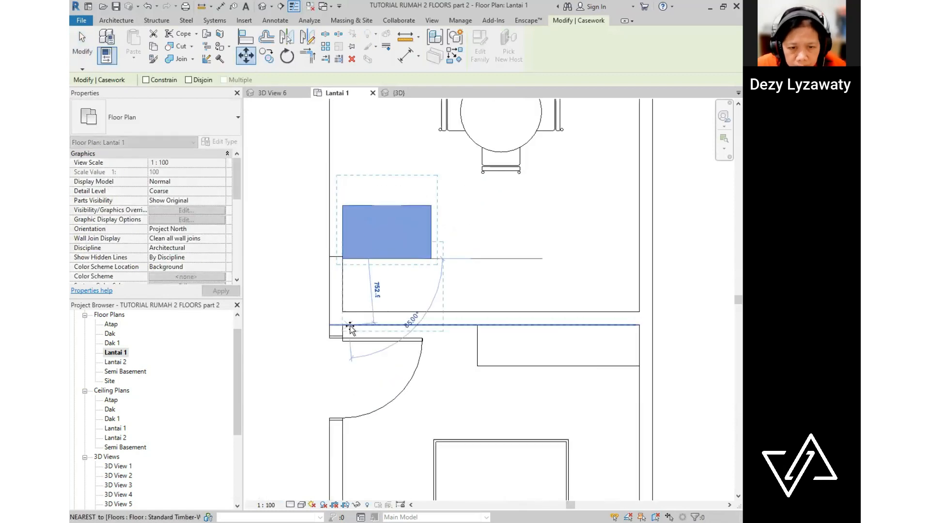
click(343, 312)
key(Escape)
- Copy the corner cabinet twice along the dining room's lower wall, setting the three units edge to edge
click(431, 287)
click(266, 55)
click(343, 259)
click(431, 259)
click(266, 56)
click(432, 258)
click(520, 258)
key(Escape)
- Move the third cabinet along the lower wall until it meets the dining room's right wall
middle_drag(611, 281, 628, 239)
click(526, 270)
click(247, 56)
click(525, 248)
click(556, 248)
key(Escape)
- Dimension the span between the first cabinet's right edge and the third cabinet's left edge
click(519, 236)
click(221, 7)
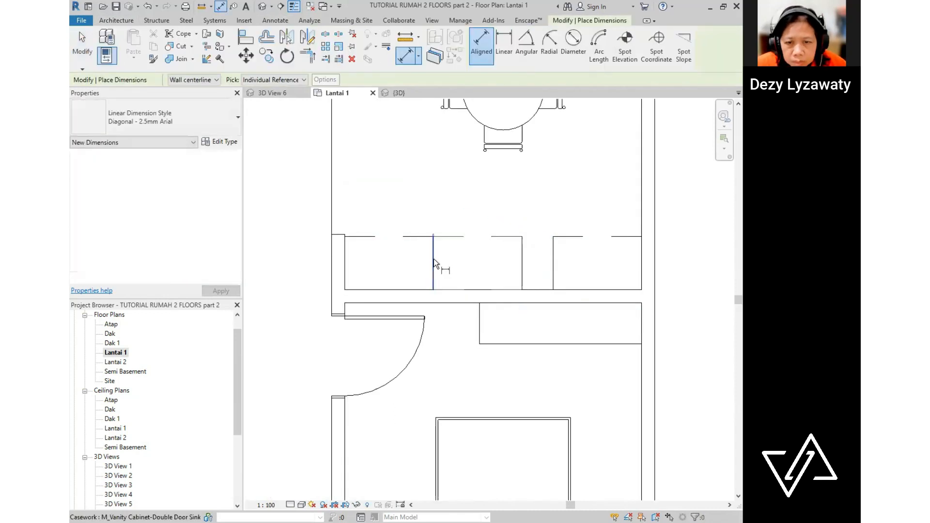
click(434, 258)
click(553, 257)
click(553, 210)
key(Escape)
key(Escape)
- Duplicate the middle cabinet's type as 1350 and set its width to 1350 mm
click(522, 250)
click(220, 142)
click(591, 139)
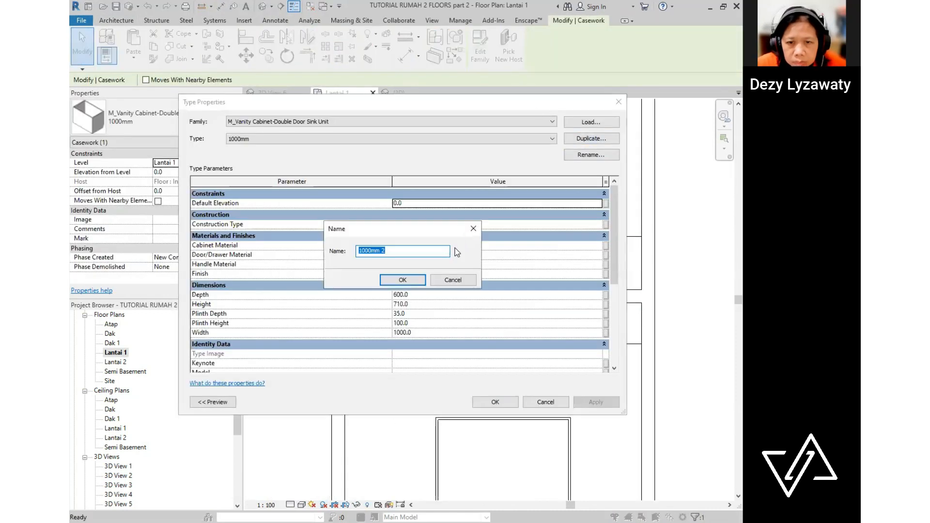
click(401, 280)
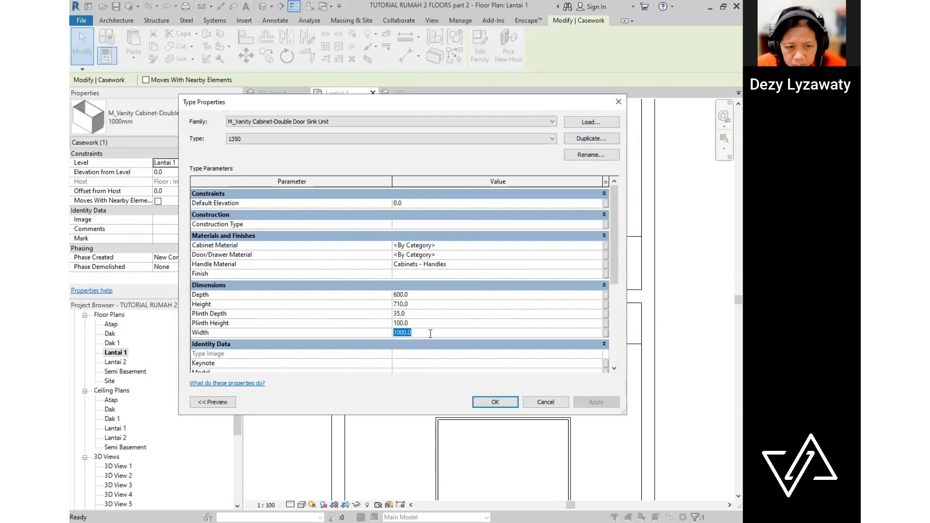
click(494, 402)
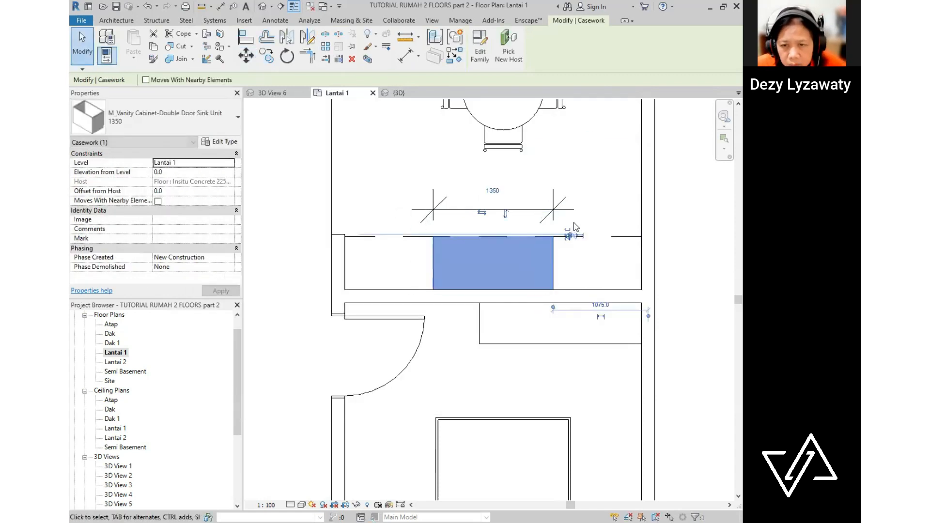
key(Escape)
- Load the M_Counter Top w Sink family from the Counter Tops folder of the casework library
scroll(463, 247, down, 1)
click(115, 20)
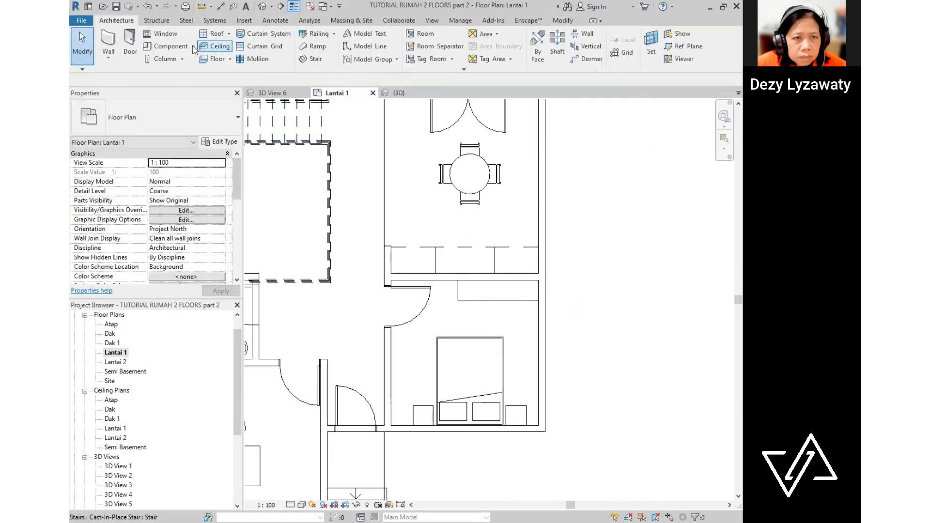
click(186, 62)
click(480, 46)
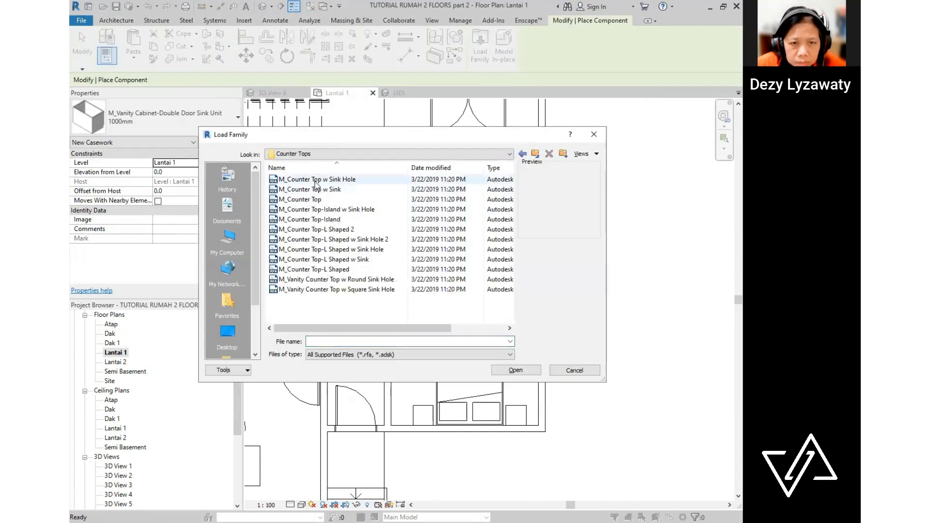
click(534, 371)
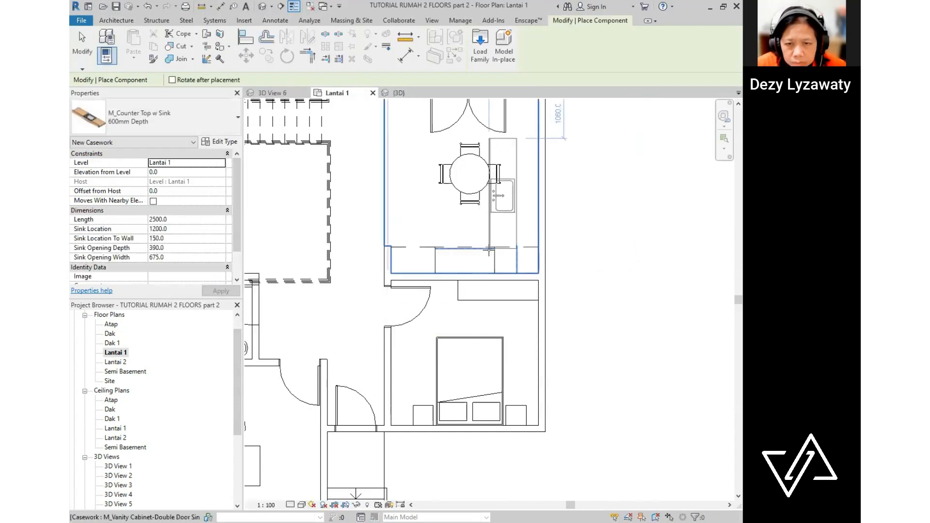
- Rotate the 600mm Depth counter top with sink horizontally and place it over the row of cabinets
key(space)
scroll(514, 256, up, 2)
click(517, 259)
key(Escape)
key(Escape)
- Move the counter top so its lower-left corner meets the dining room's corner above the cabinets
click(408, 260)
key(m)
key(v)
scroll(369, 275, up, 4)
click(375, 245)
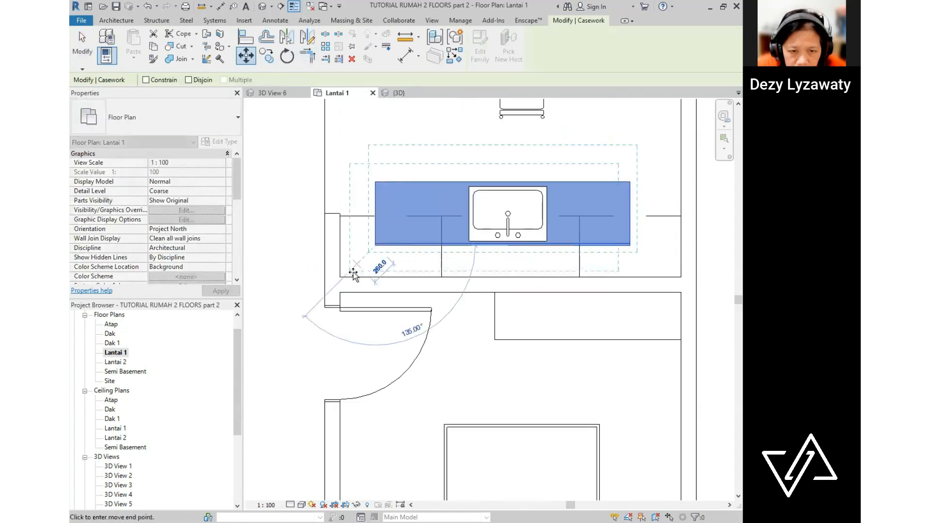
click(344, 276)
scroll(341, 286, up, 1)
key(m)
key(v)
click(341, 291)
- Stretch the counter top's right end to the dining room's right wall, making it 3350 mm long
scroll(341, 291, down, 2)
drag(534, 267, 599, 271)
key(Escape)
- Examine the counter top's dimensions and the 1000mm double door sink cabinet's type properties in the 3D view
click(262, 6)
scroll(481, 184, up, 3)
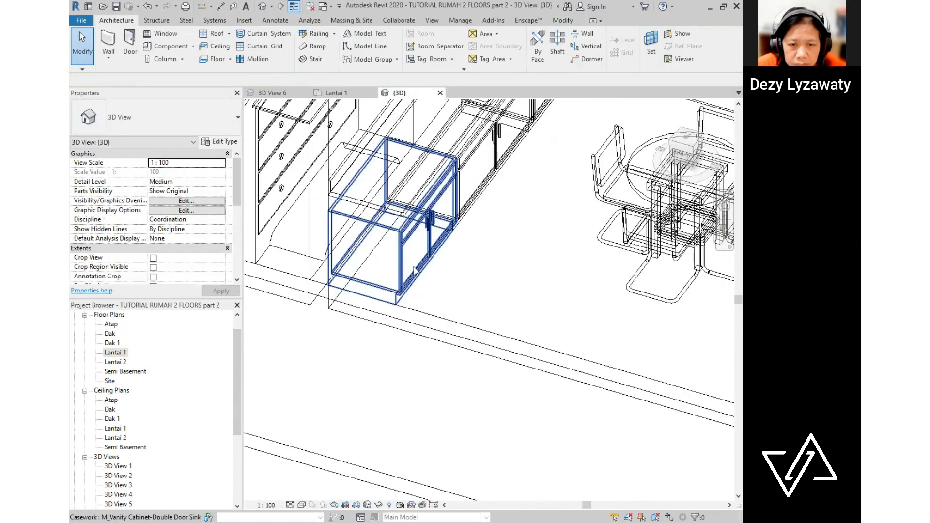
click(385, 220)
scroll(179, 247, down, 2)
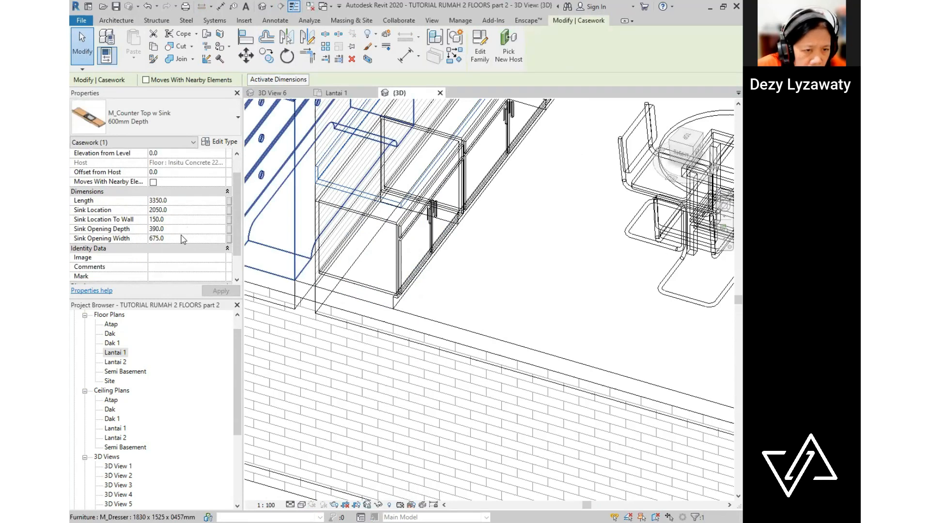
scroll(183, 237, down, 1)
scroll(183, 234, up, 3)
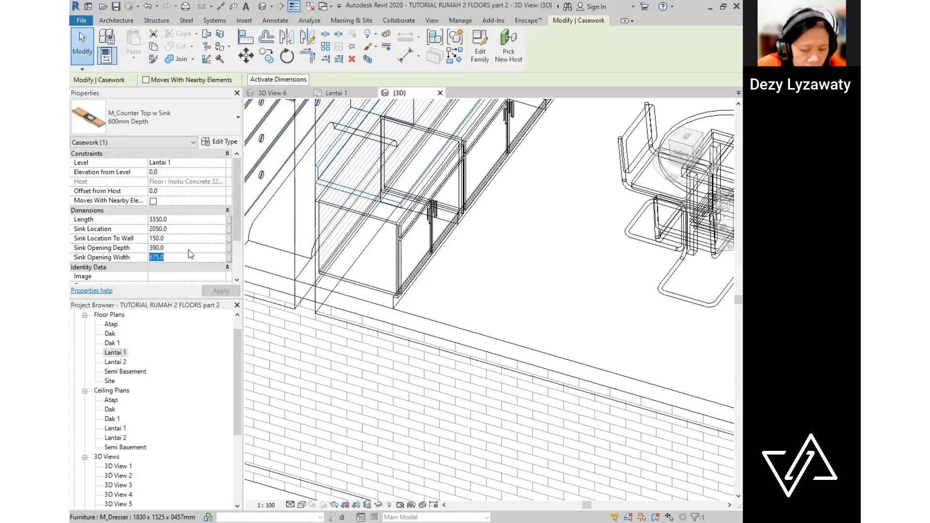
click(400, 243)
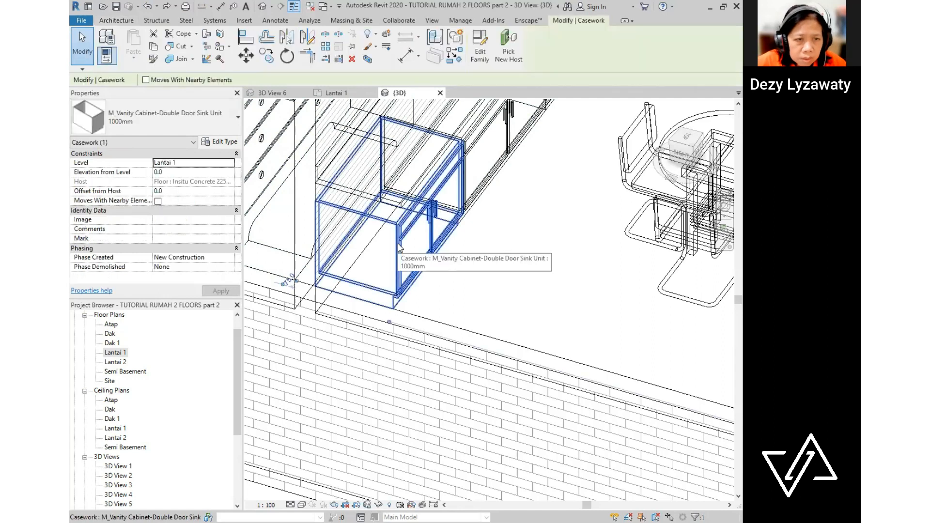
click(220, 142)
click(620, 104)
click(399, 206)
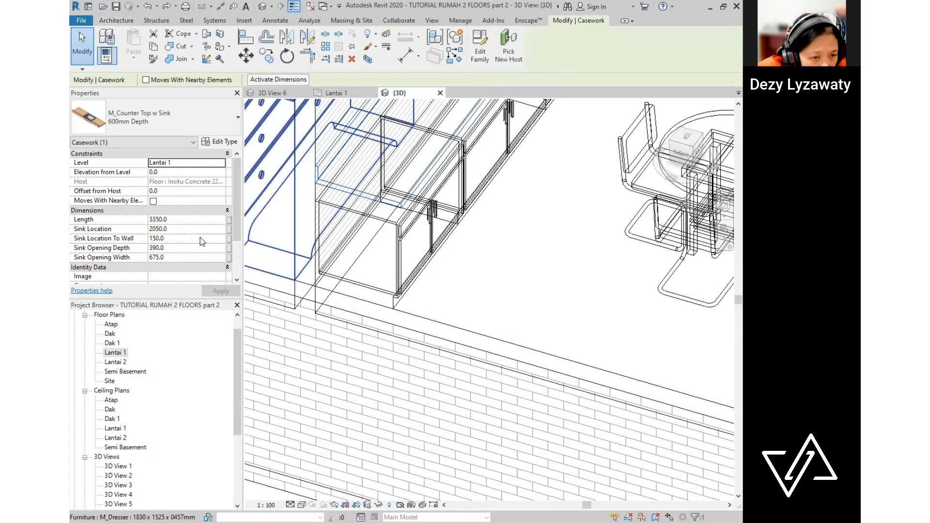
click(415, 209)
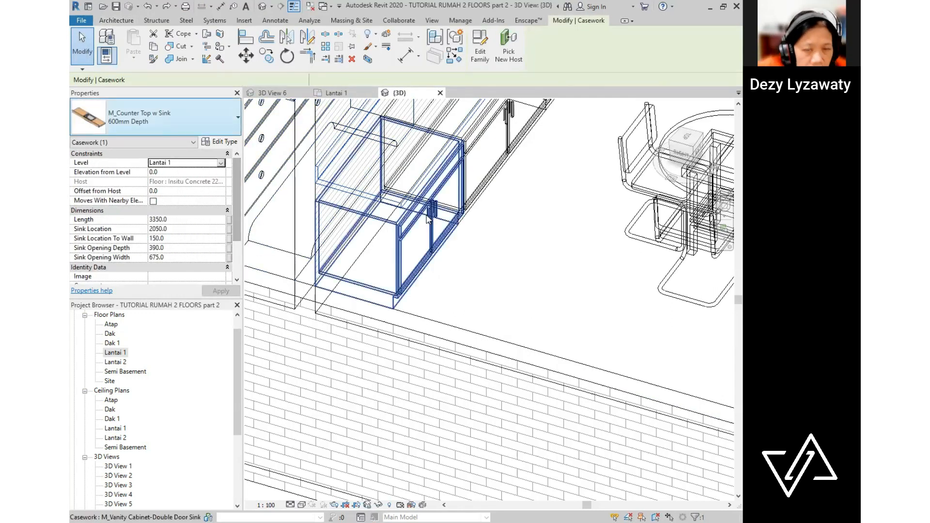
key(Escape)
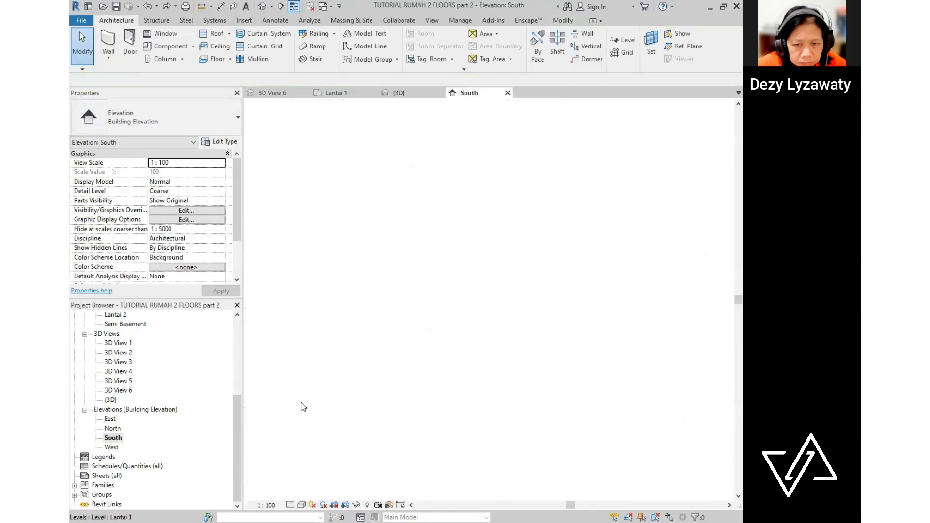
- Check the height of the sink counter top against the base cabinets in the West elevation and the 3D view
double_click(111, 447)
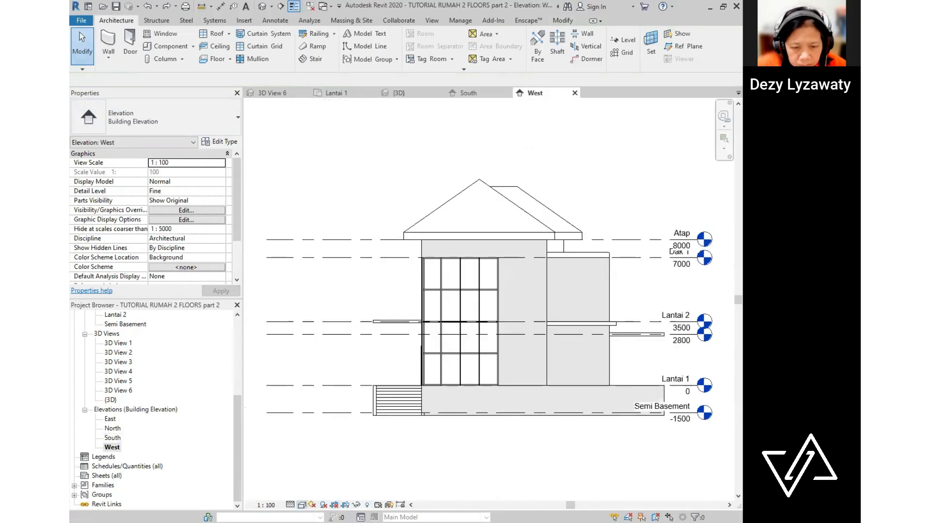
scroll(501, 331, up, 5)
scroll(499, 330, up, 4)
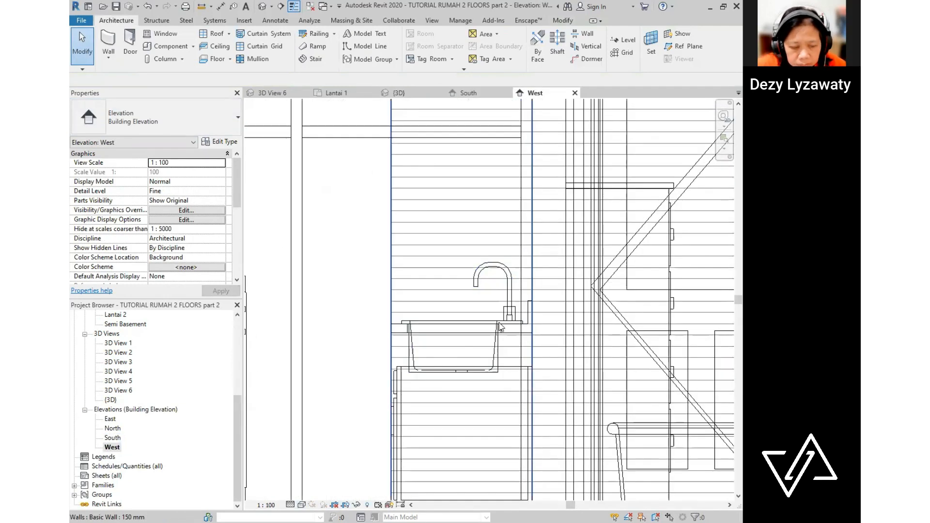
click(517, 328)
key(Escape)
scroll(519, 369, down, 3)
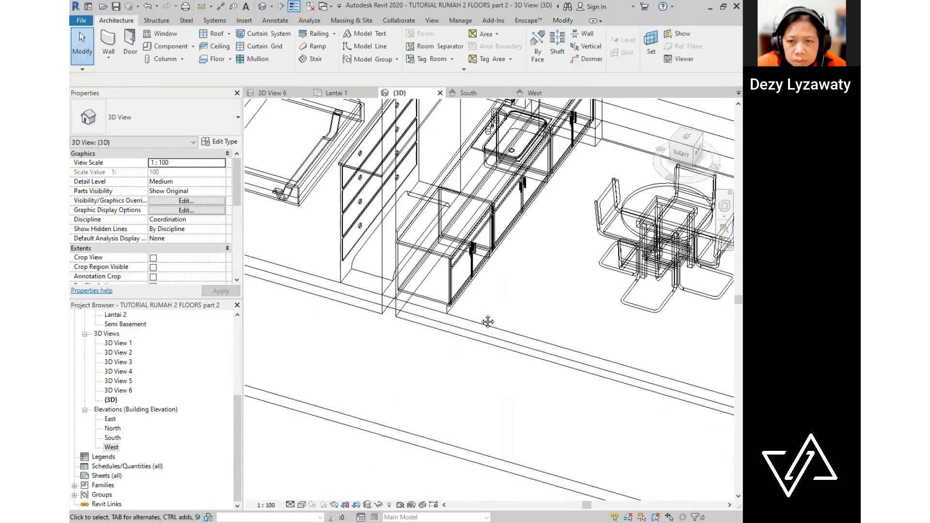
middle_drag(488, 321, 426, 351)
scroll(509, 320, down, 4)
scroll(129, 349, up, 5)
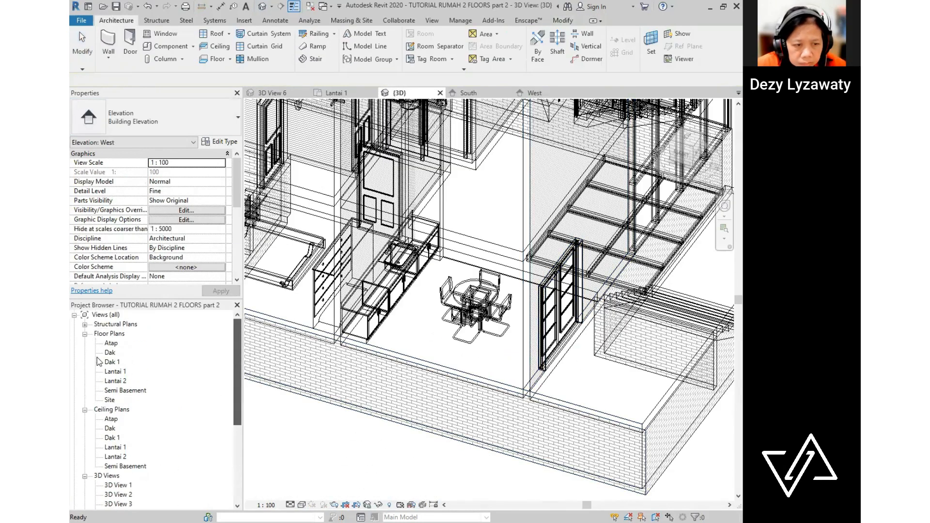
- Place two M_Chair-Corbu chairs side by side in the living area of the Lantai 1 plan
double_click(116, 371)
scroll(441, 189, up, 2)
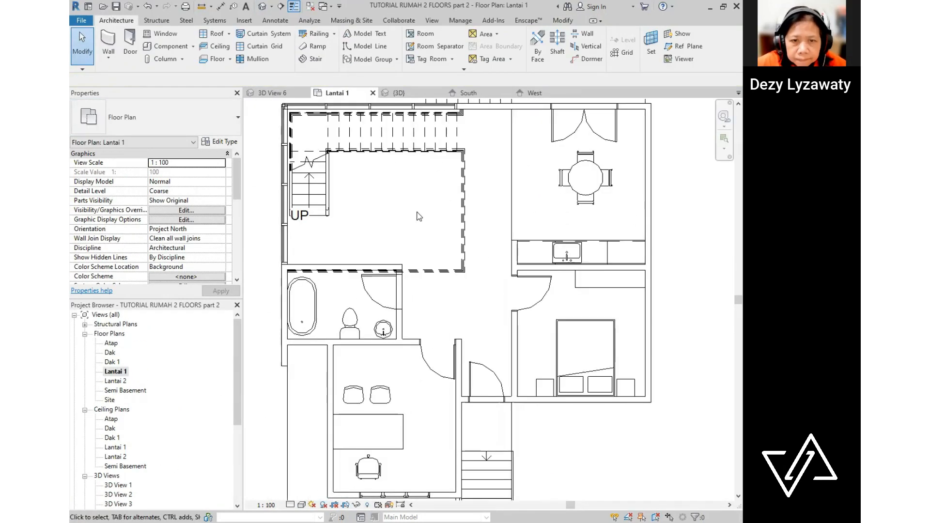
click(187, 50)
click(227, 118)
scroll(159, 232, down, 5)
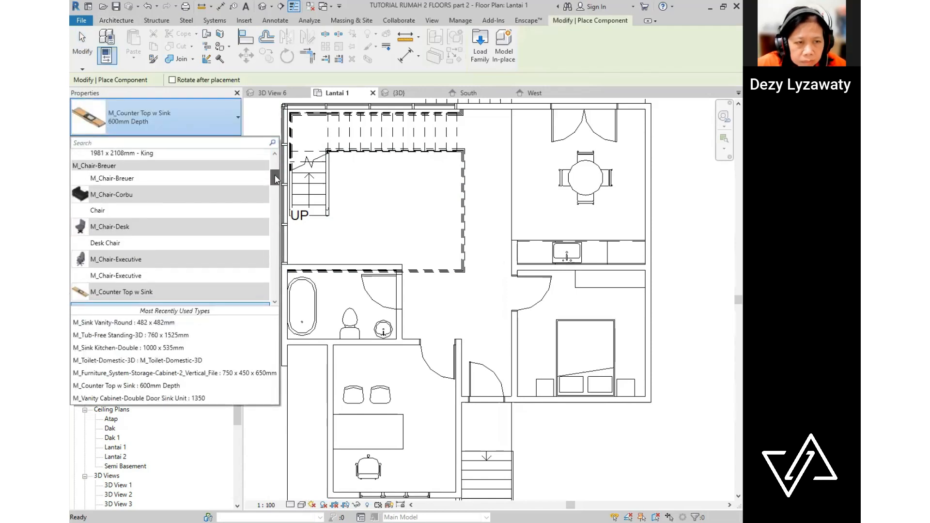
click(116, 242)
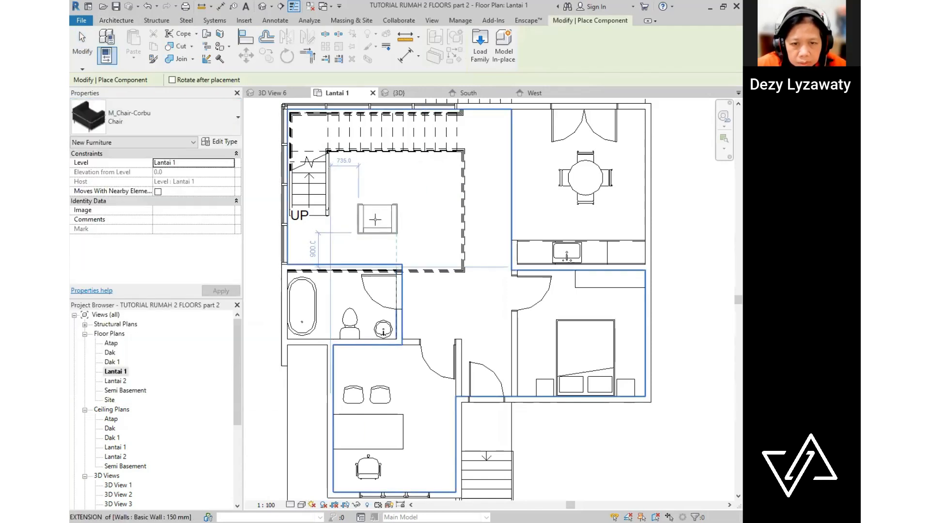
- Place an M_Sofa-Corbu sofa vertically beside the living area's right-hand railing and adjust its position slightly
click(227, 118)
scroll(145, 228, down, 10)
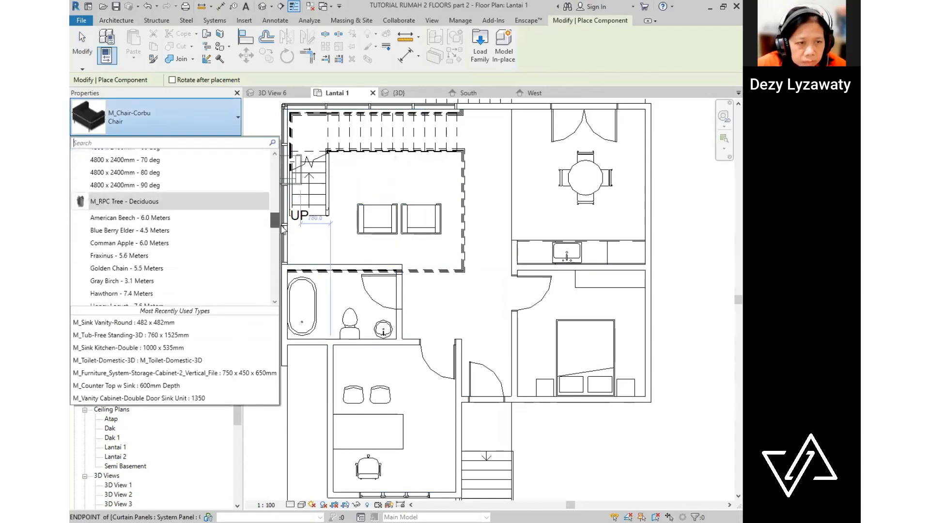
click(99, 211)
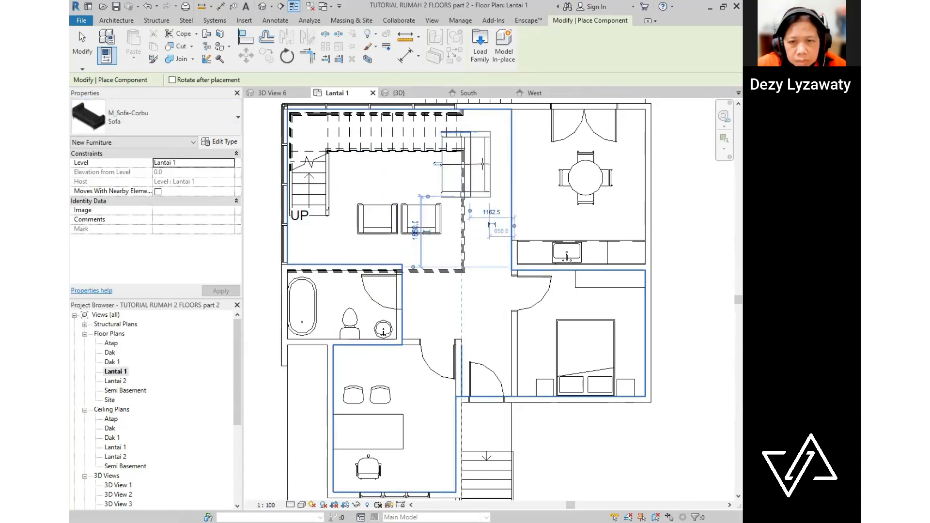
key(Escape)
scroll(465, 171, up, 7)
drag(427, 223, 437, 224)
click(467, 256)
scroll(467, 255, down, 8)
scroll(406, 236, up, 1)
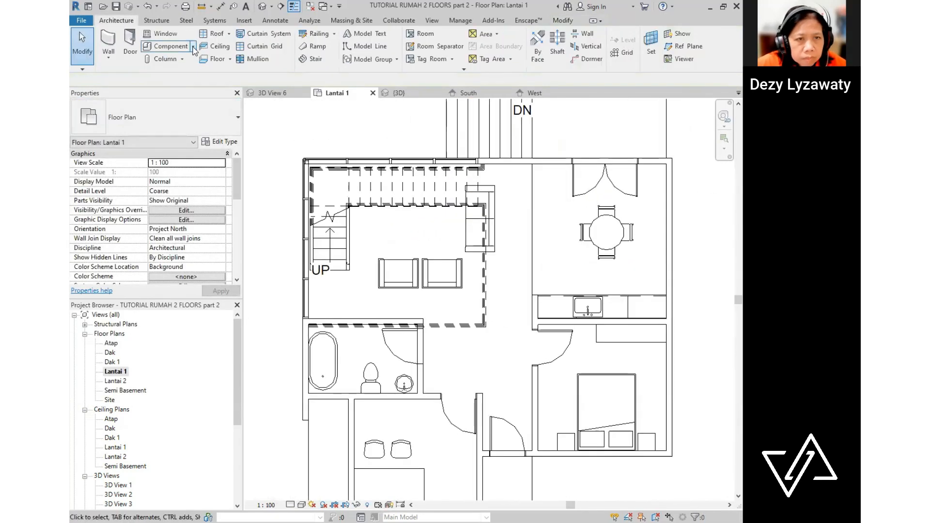
- Place an M_Table-End table, type 0762 x 0762mm, near the sofa in the living area
click(194, 47)
click(237, 117)
scroll(280, 260, down, 5)
drag(279, 257, 280, 271)
click(133, 211)
click(194, 119)
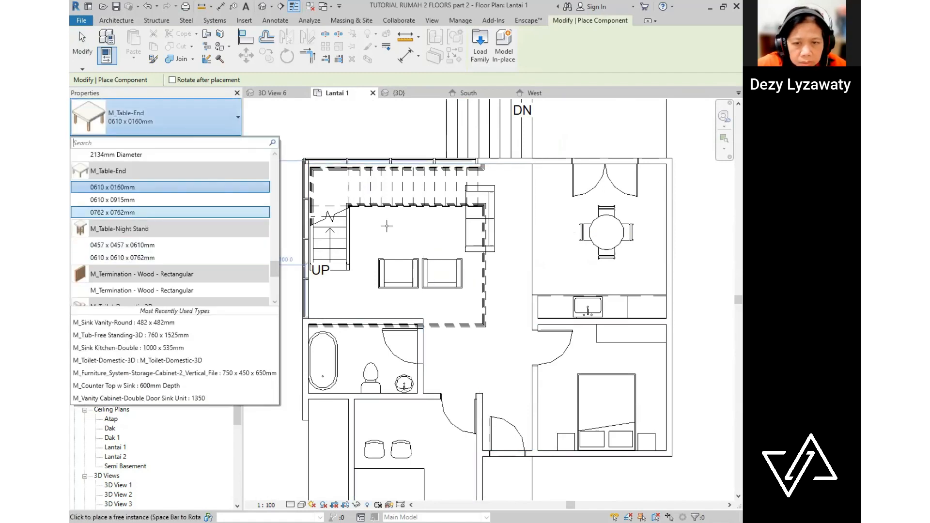
click(133, 212)
scroll(425, 220, up, 3)
key(Escape)
key(Escape)
- Reposition the sofa and end table so the table stands directly below the sofa on the plan
scroll(510, 217, up, 1)
drag(515, 215, 515, 199)
click(470, 263)
scroll(470, 264, down, 1)
drag(427, 239, 539, 327)
scroll(534, 273, up, 2)
drag(537, 272, 548, 278)
key(Escape)
- Orbit the 3D view to inspect the furnished ground floor, returning to the Lantai 1 plan
click(262, 6)
scroll(484, 252, down, 3)
shift+middle_drag(485, 251, 245, 247)
click(116, 372)
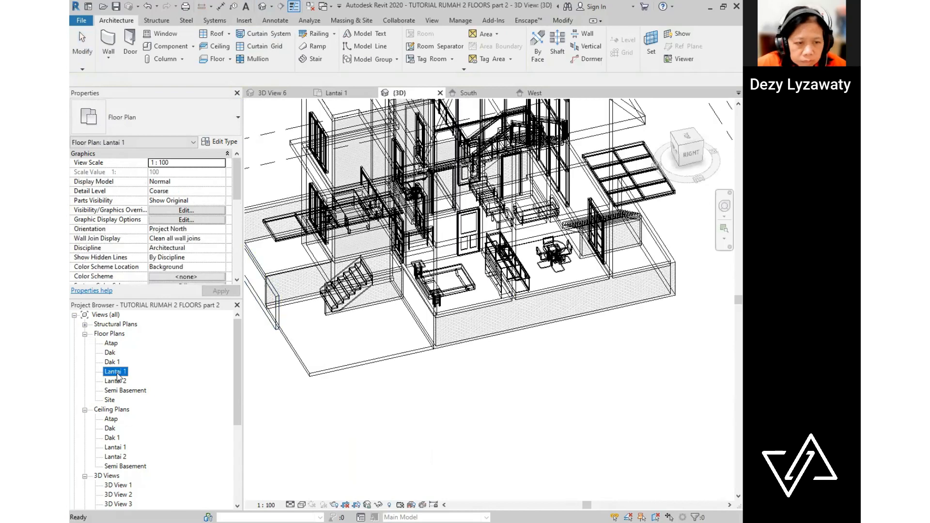
double_click(118, 376)
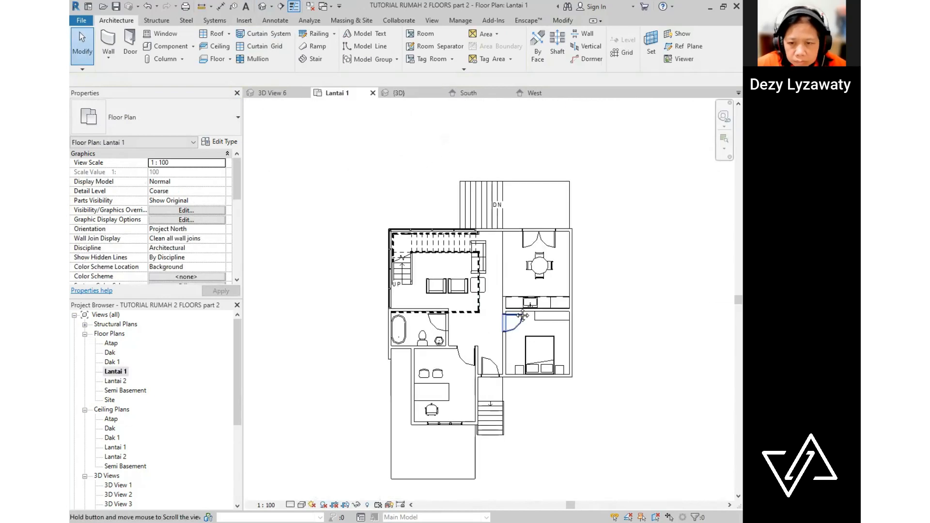
- Load the M_RPC Beetle family from the Entourage folder and place the car vertically in the Semi Basement carport beside the stairs
double_click(122, 391)
click(192, 48)
click(480, 46)
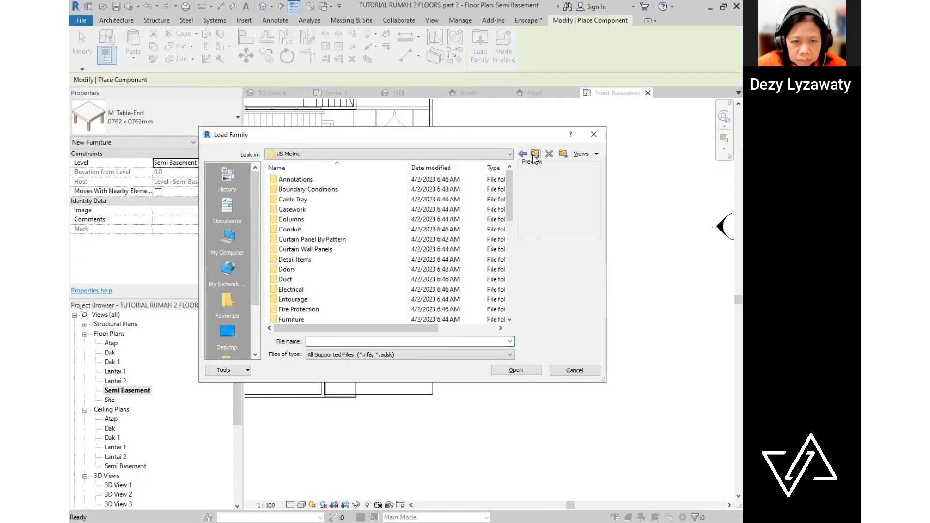
double_click(292, 300)
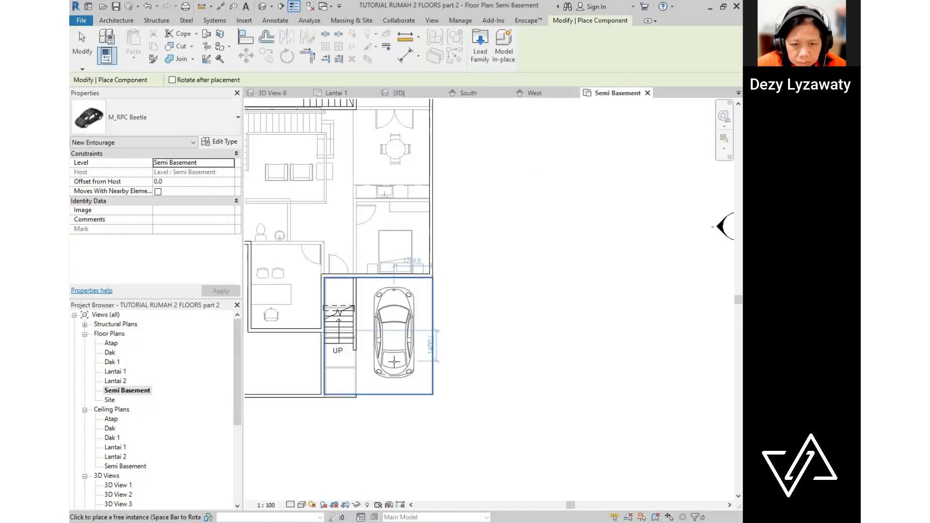
click(393, 361)
key(Escape)
key(Escape)
- Review the furniture layout on the Lantai 1 and Lantai 2 floor plans
double_click(122, 372)
scroll(515, 335, down, 5)
middle_drag(560, 314, 535, 288)
scroll(531, 281, up, 1)
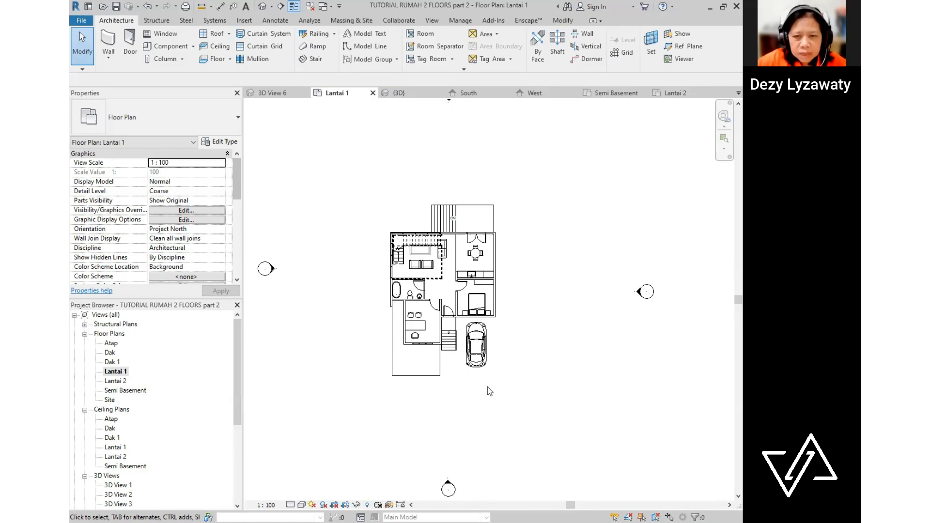
scroll(430, 260, up, 1)
click(429, 255)
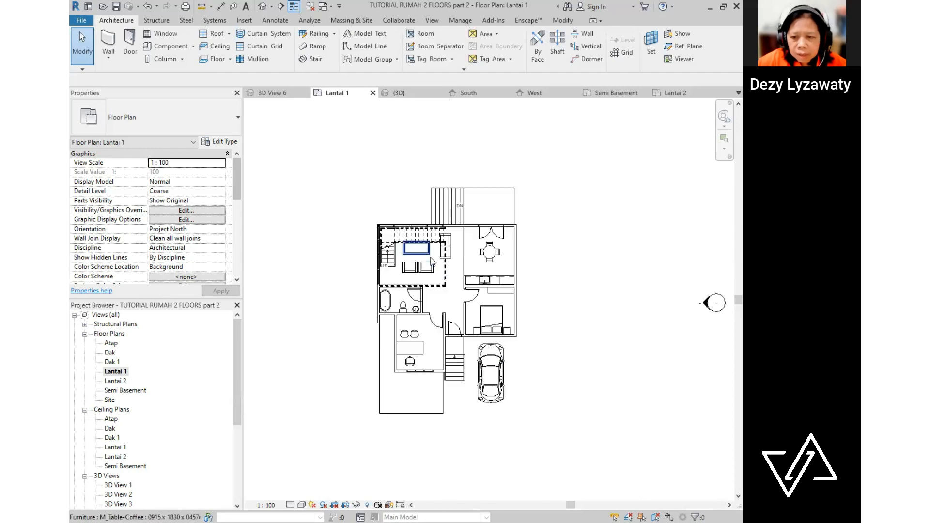
middle_drag(498, 326, 480, 304)
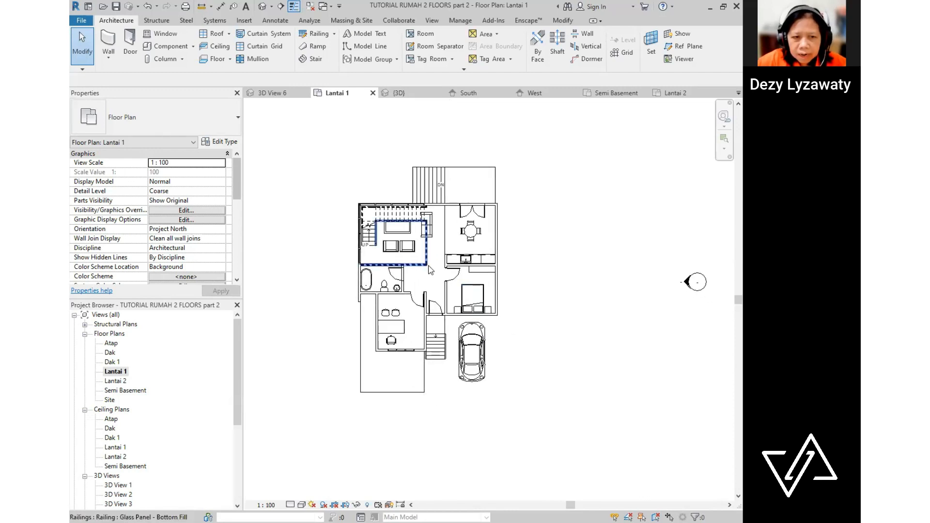
double_click(119, 382)
scroll(505, 363, up, 4)
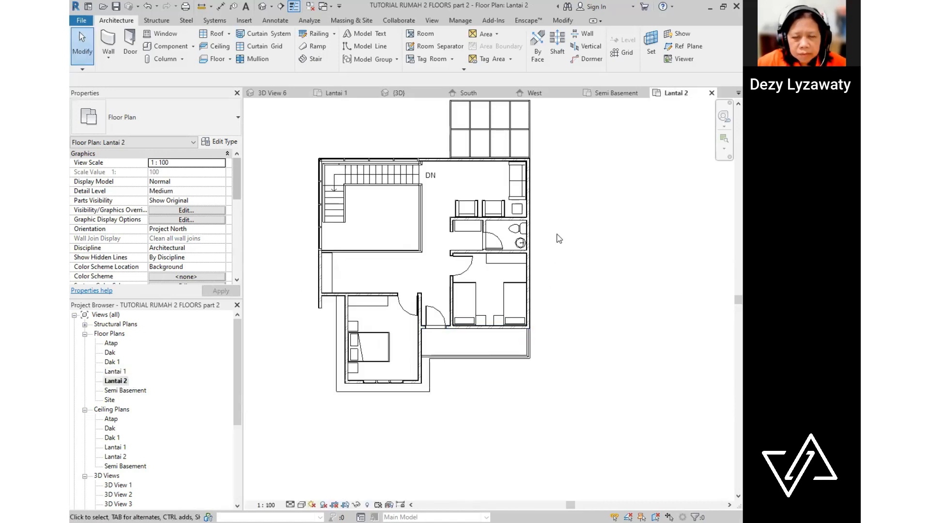
- Set the underlay base level of the Lantai 1 floor plan to Semi Basement
double_click(116, 371)
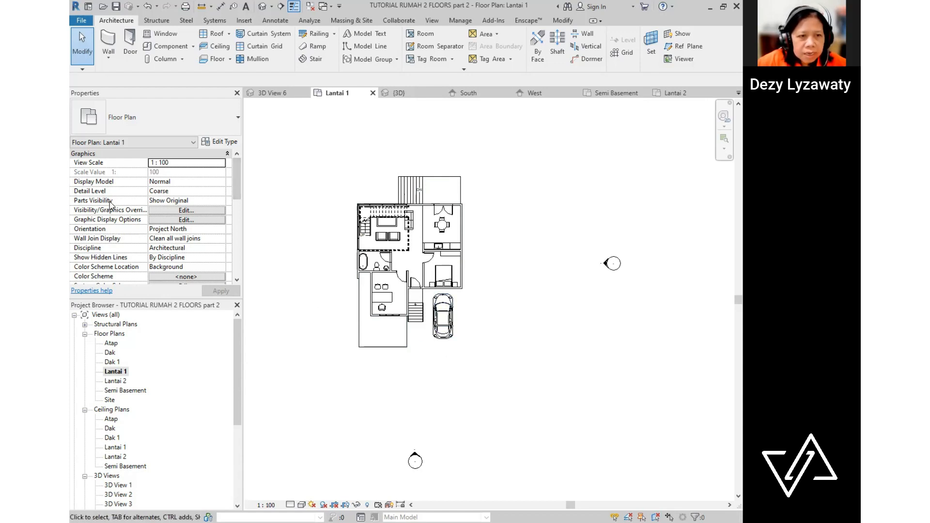
drag(234, 189, 234, 236)
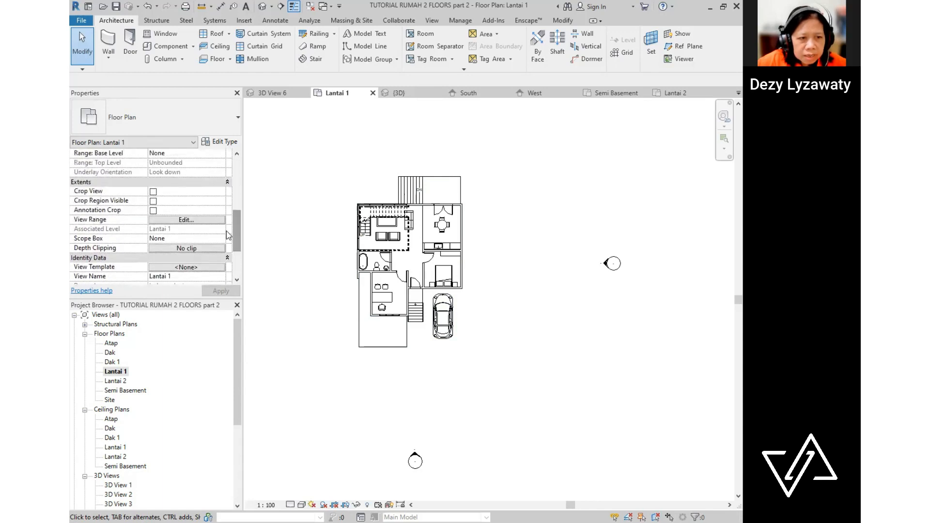
scroll(217, 228, up, 3)
click(221, 230)
click(220, 230)
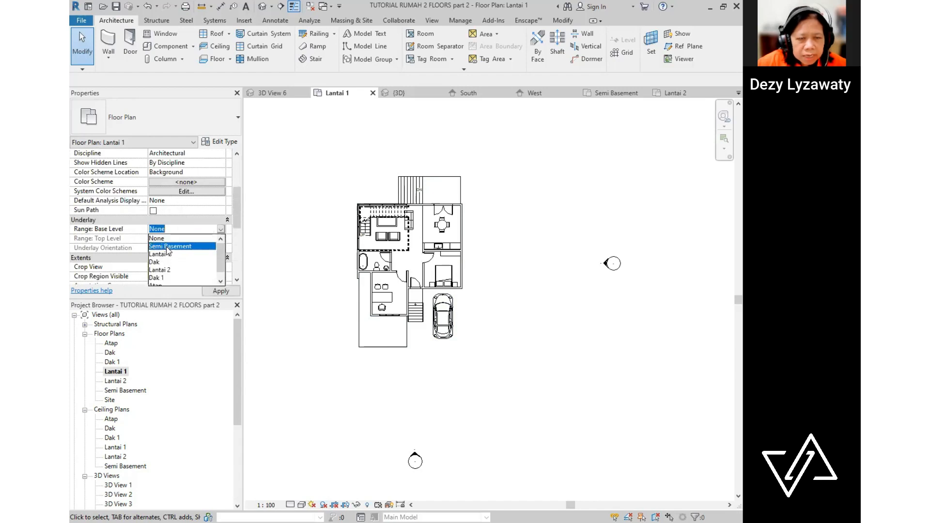
click(167, 245)
mouse_move(541, 370)
middle_down()
mouse_move(519, 364)
mouse_move(531, 363)
middle_up()
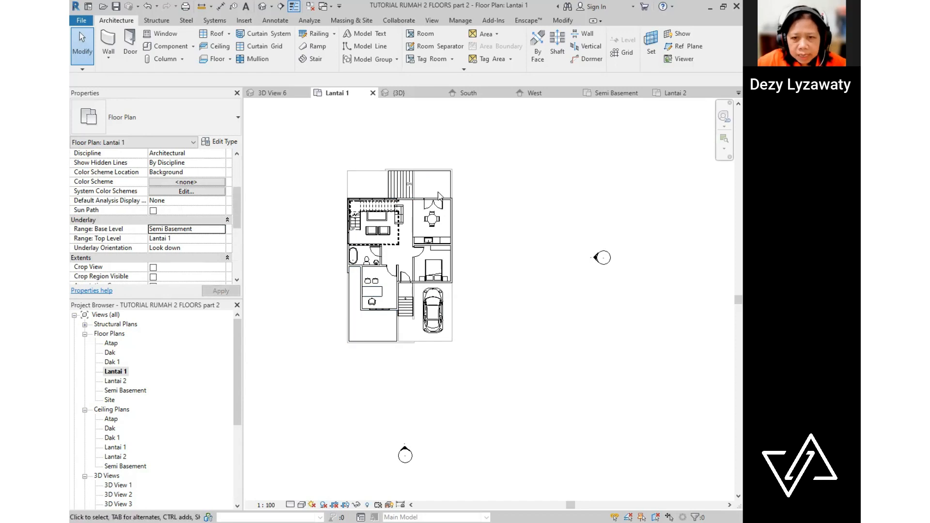
middle_drag(506, 315, 487, 318)
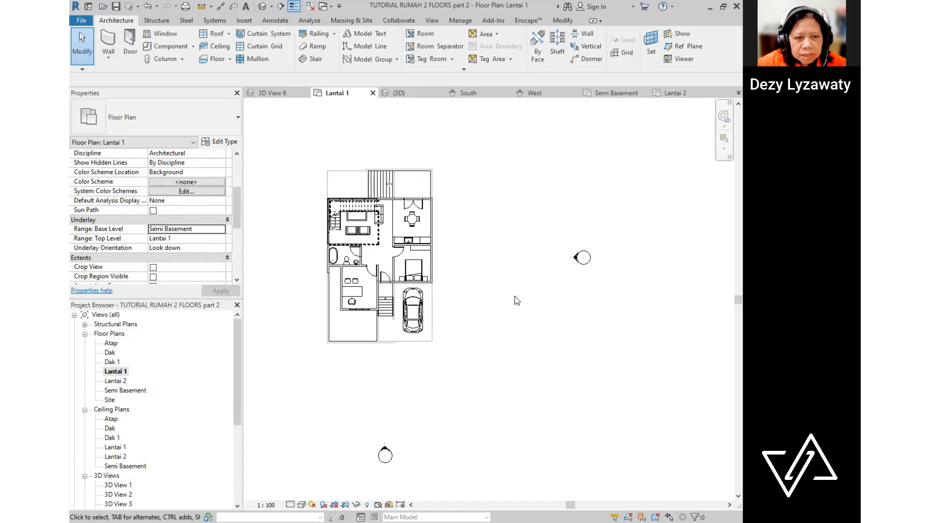
middle_drag(513, 304, 520, 297)
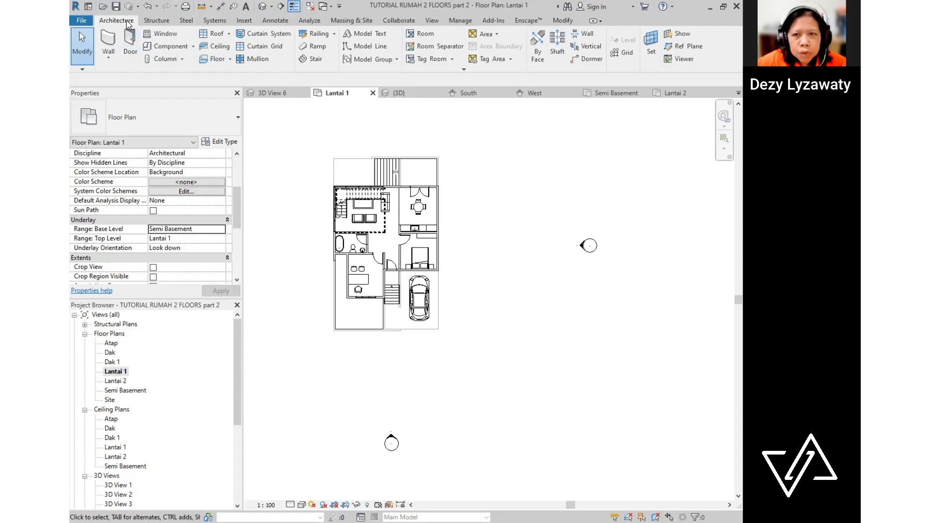
- Draw a vertical grid line along the house's left outer wall, from below the building to above it
click(626, 52)
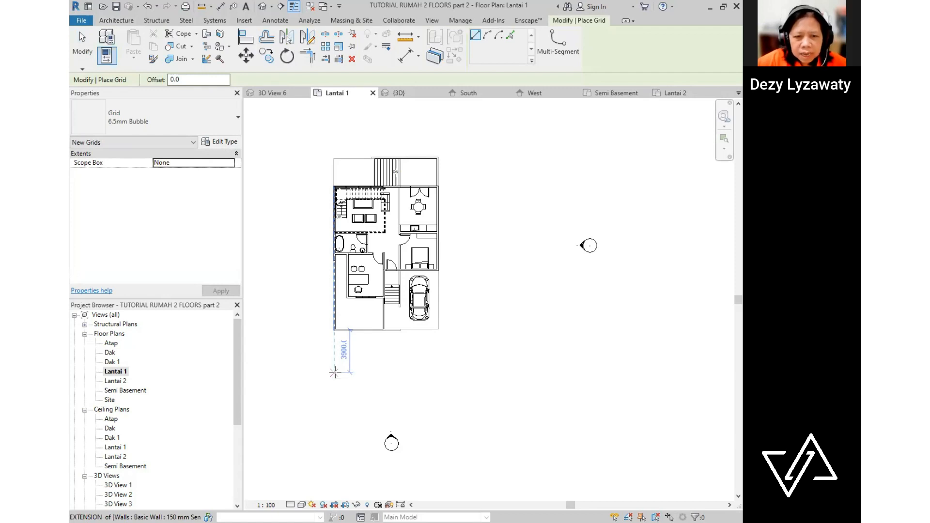
click(334, 372)
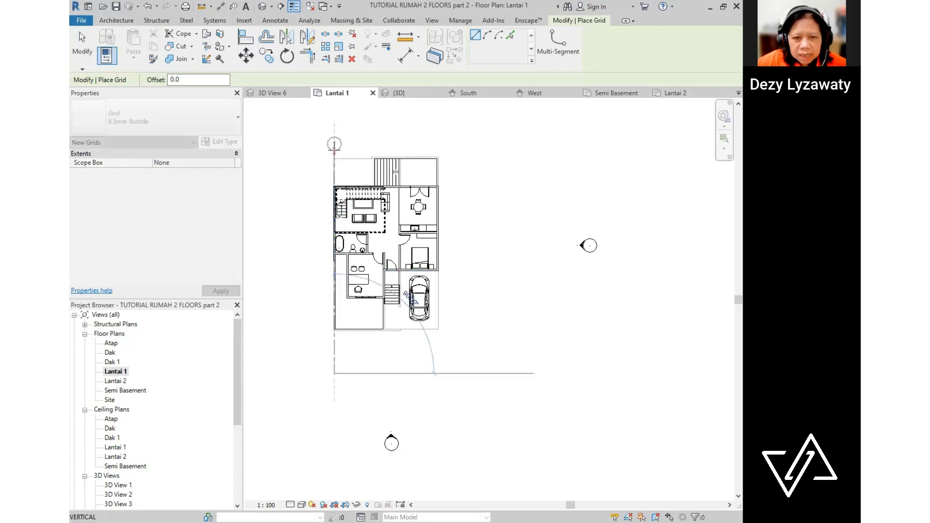
click(334, 116)
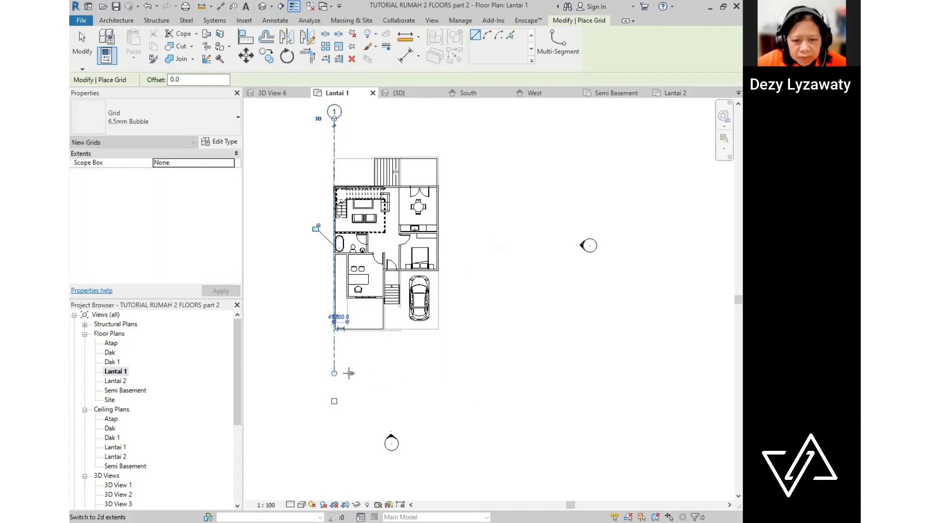
- Draw vertical grid lines 2 and 3 along the study's left wall and right wall, aligned with the ends of grid line 1
key(Escape)
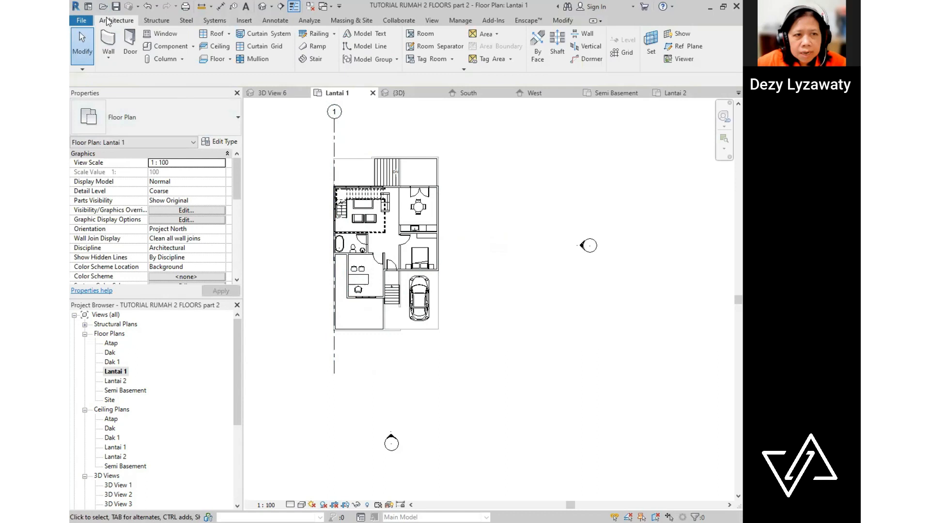
click(622, 48)
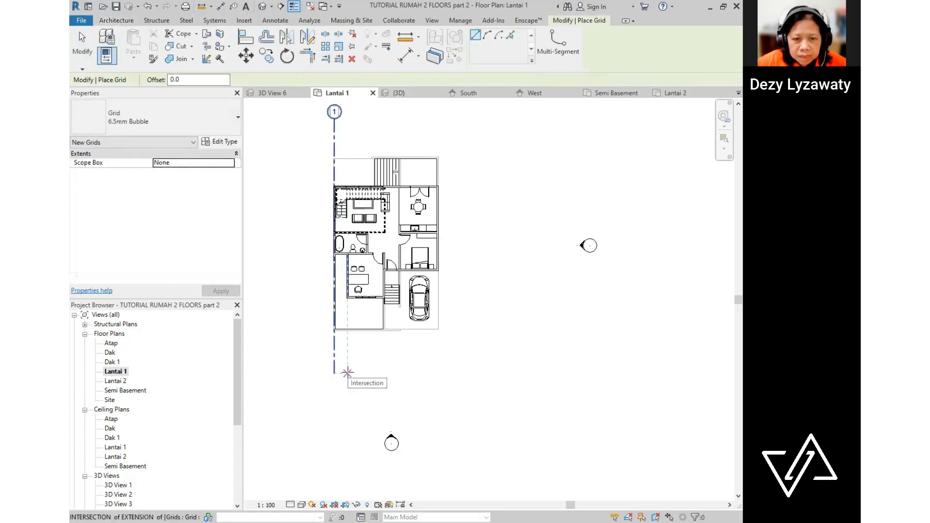
click(347, 372)
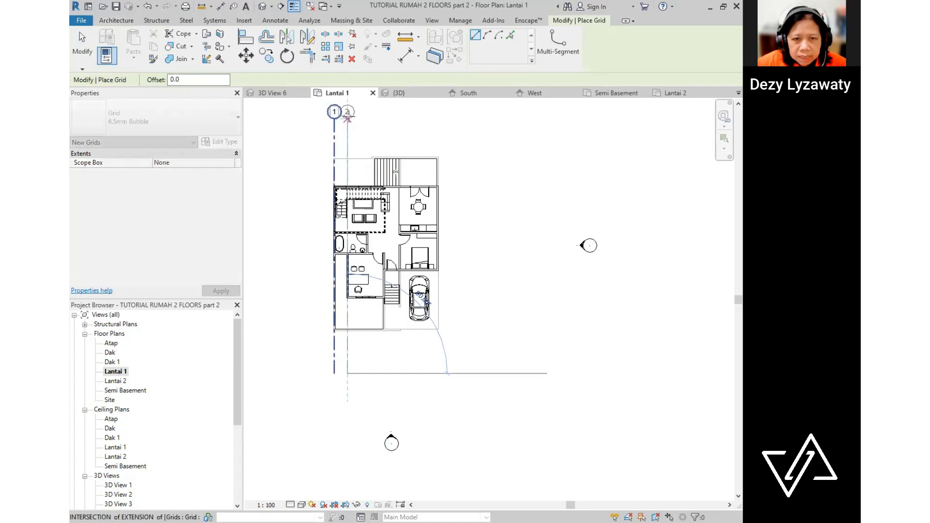
click(348, 117)
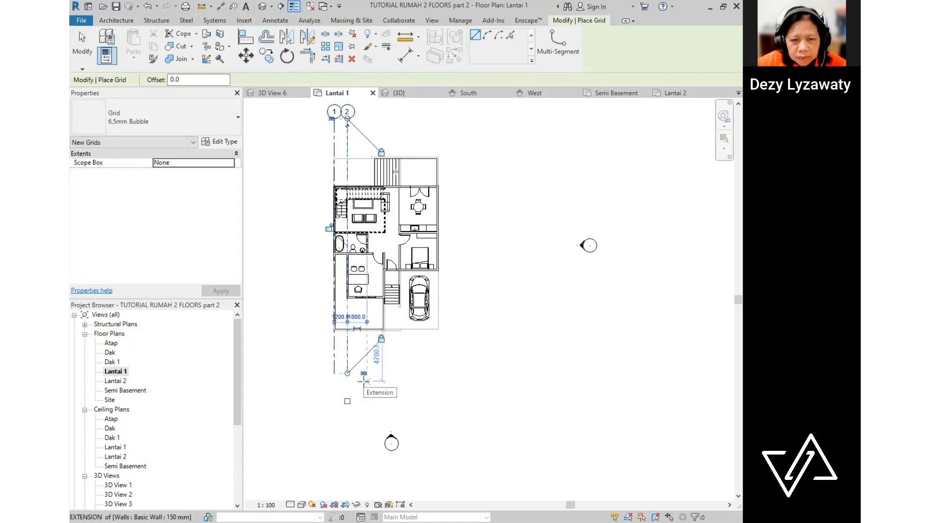
click(384, 374)
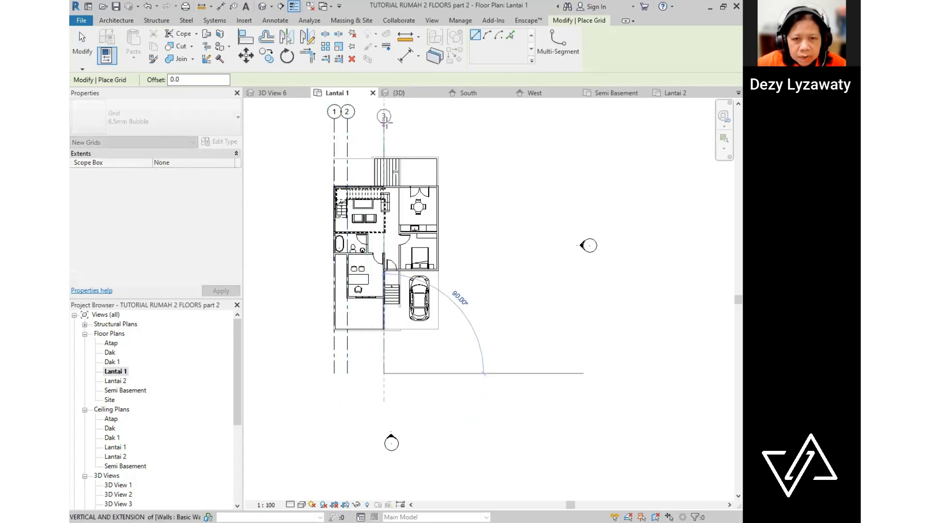
click(385, 121)
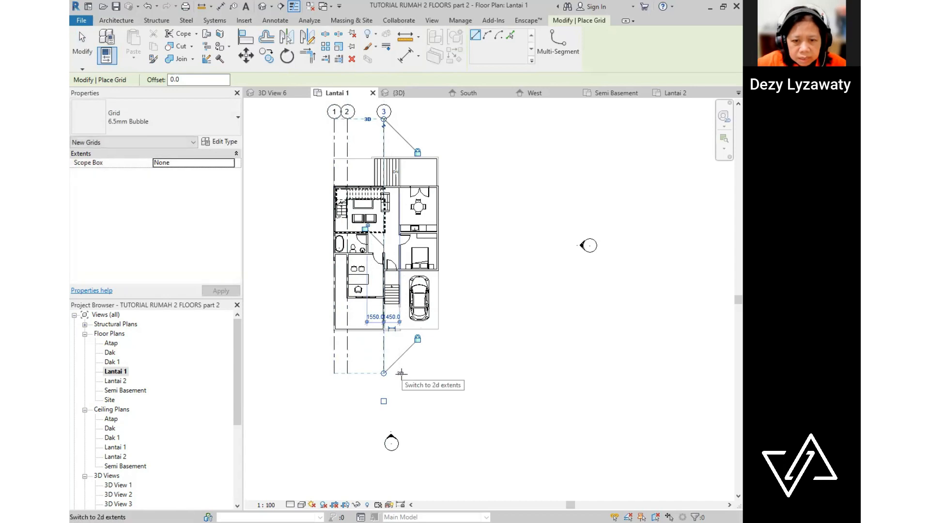
- Draw vertical grid lines 4 and 5 along the bedroom's left wall and the house's right outer wall, aligned with the other grid ends
click(400, 373)
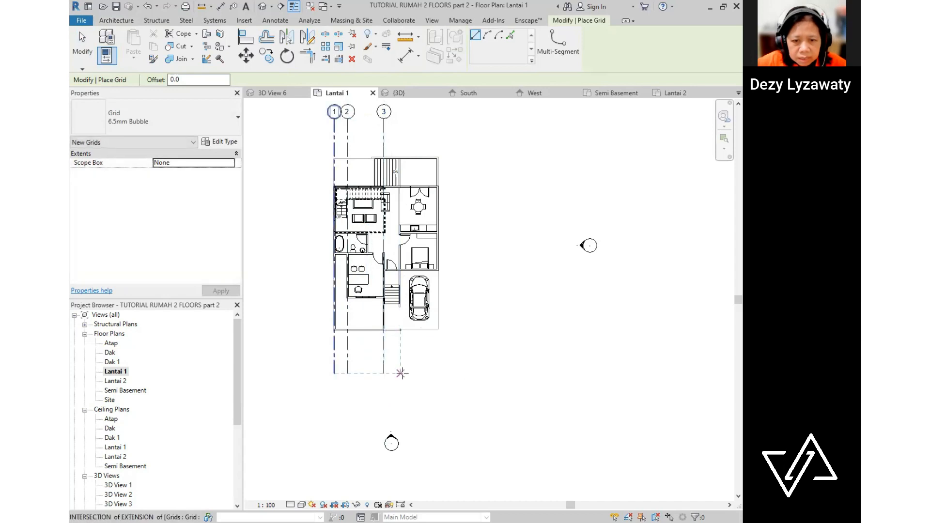
click(400, 118)
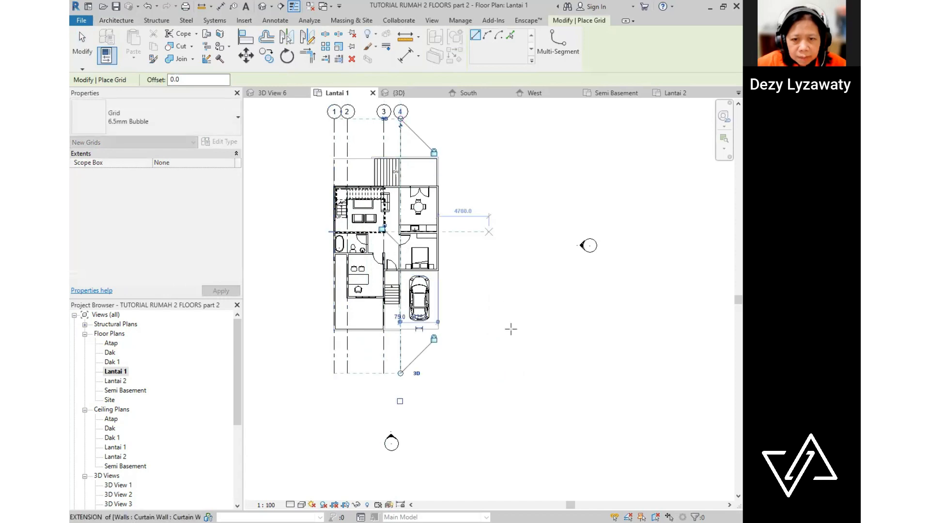
click(437, 373)
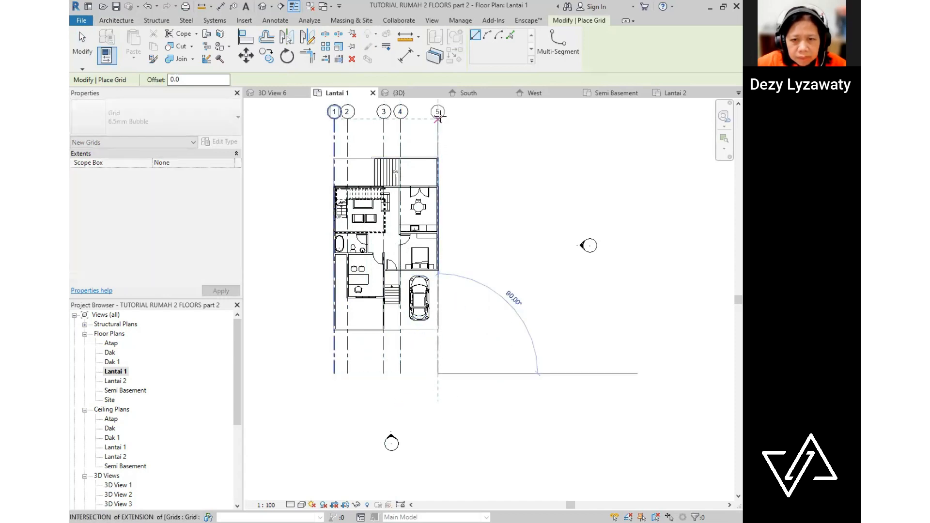
click(437, 118)
key(Escape)
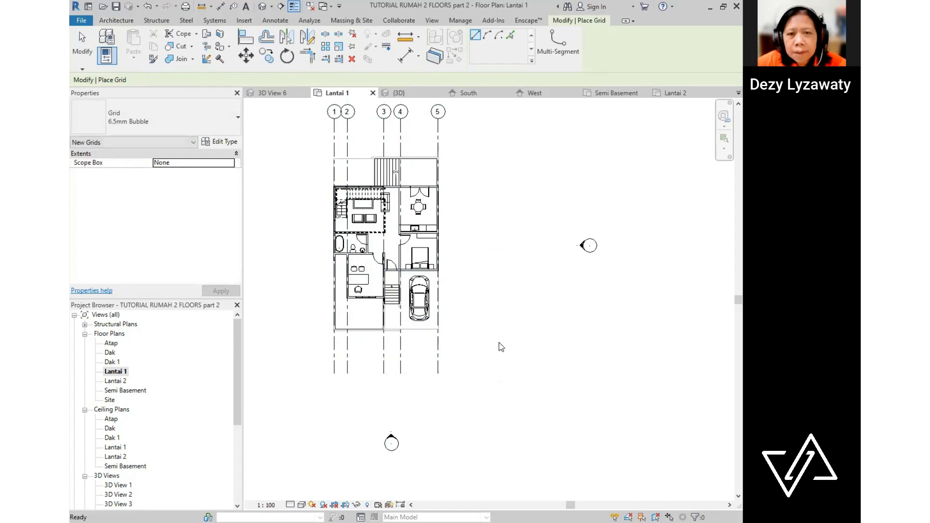
key(Escape)
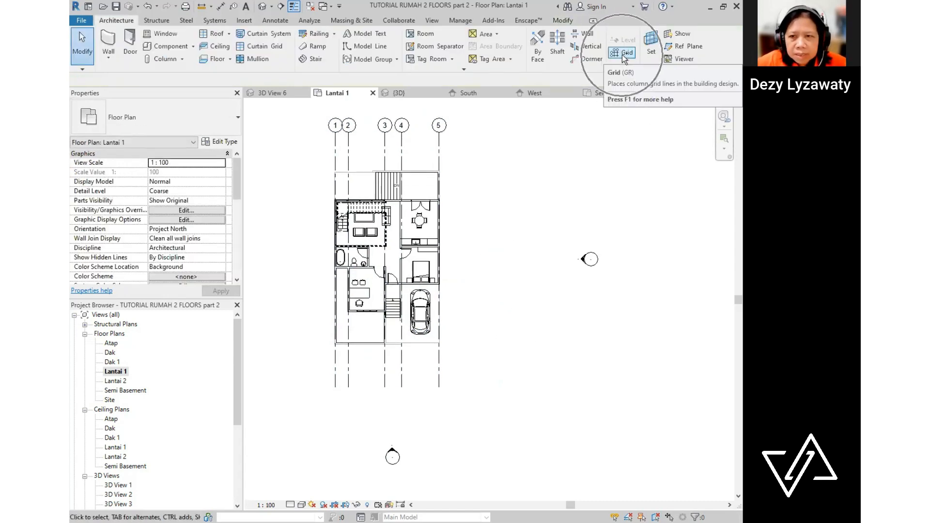
- Draw a horizontal grid line along the lowest edge of the front terrace, extending past the building on both sides
click(624, 53)
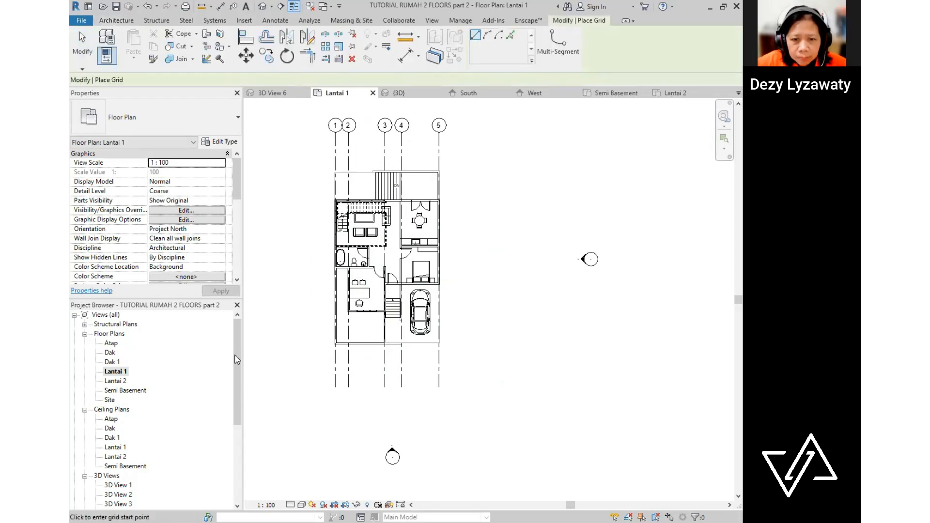
click(299, 343)
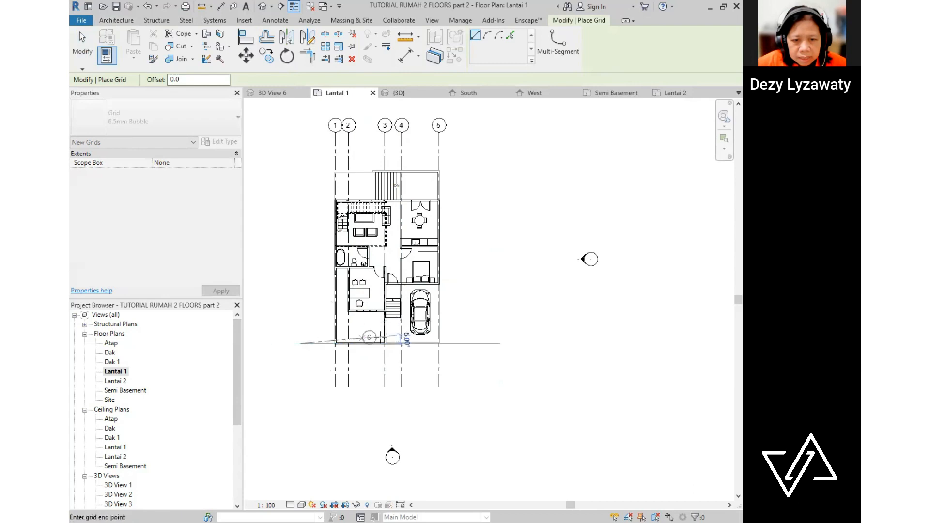
click(472, 343)
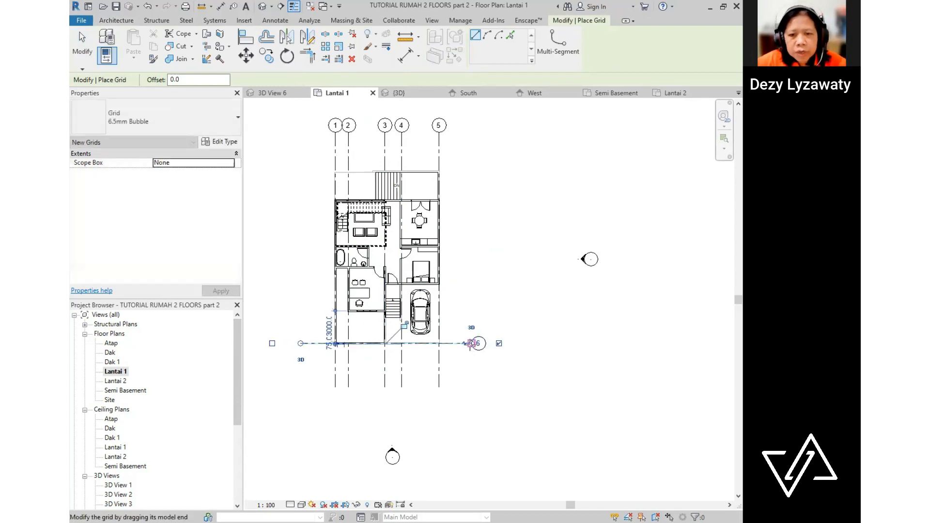
key(Escape)
key(Escape)
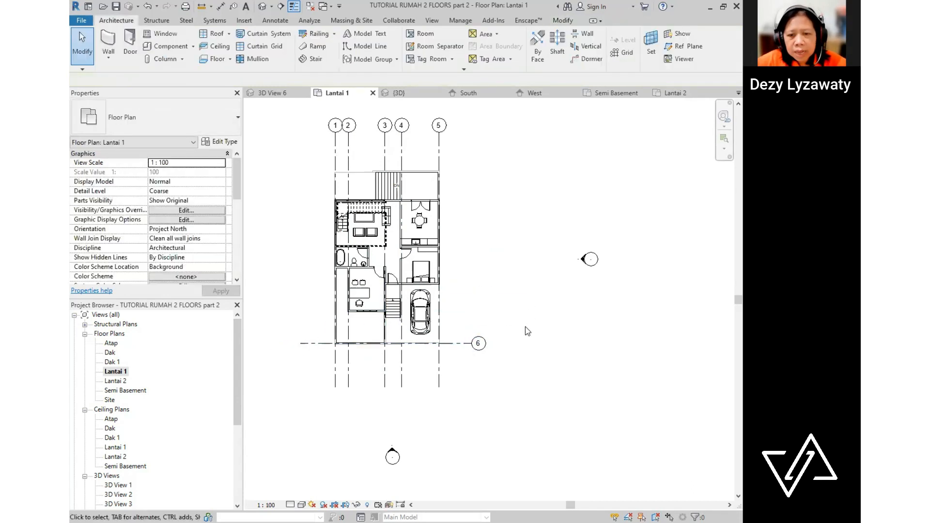
- Rename the horizontal grid line along the front terrace edge as A
click(478, 344)
click(478, 344)
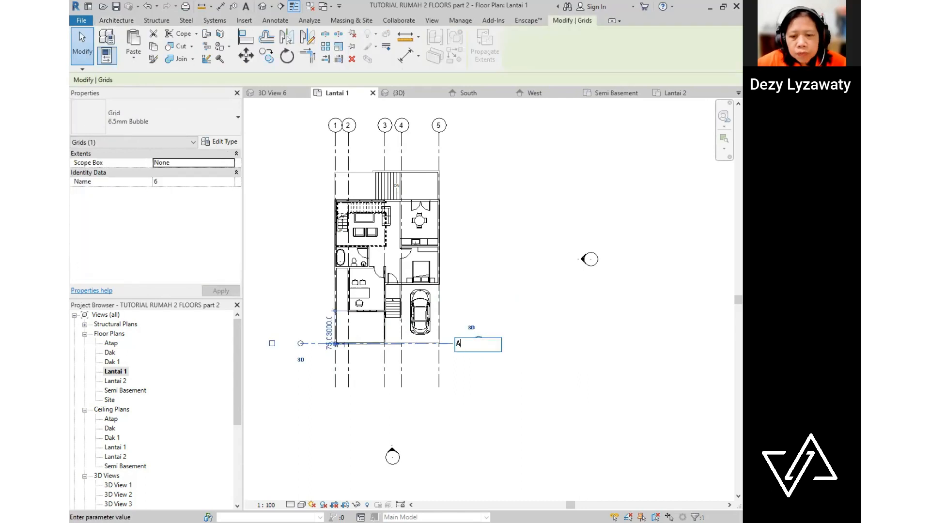
text(A)
key(Return)
key(Escape)
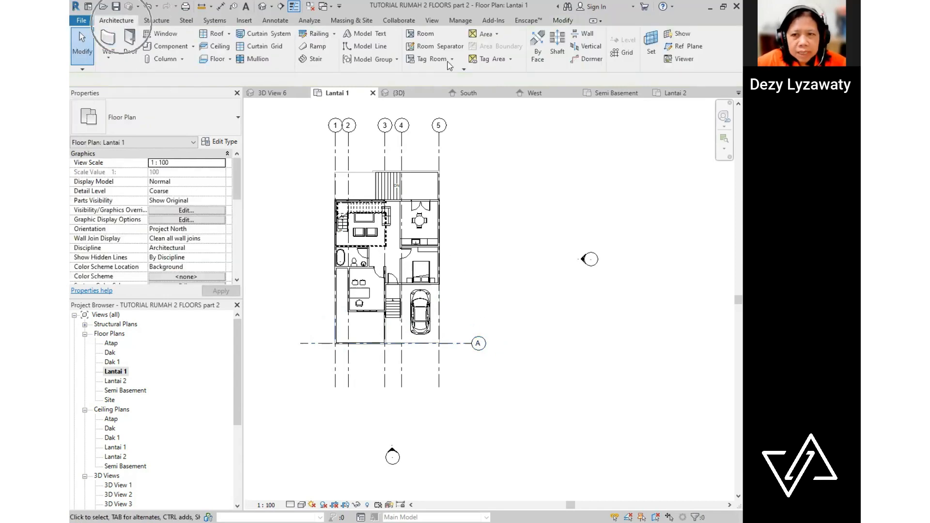
- Draw horizontal grid lines B, C and D along the study's front wall, the bedroom's front wall and the bathroom's lower wall
click(625, 53)
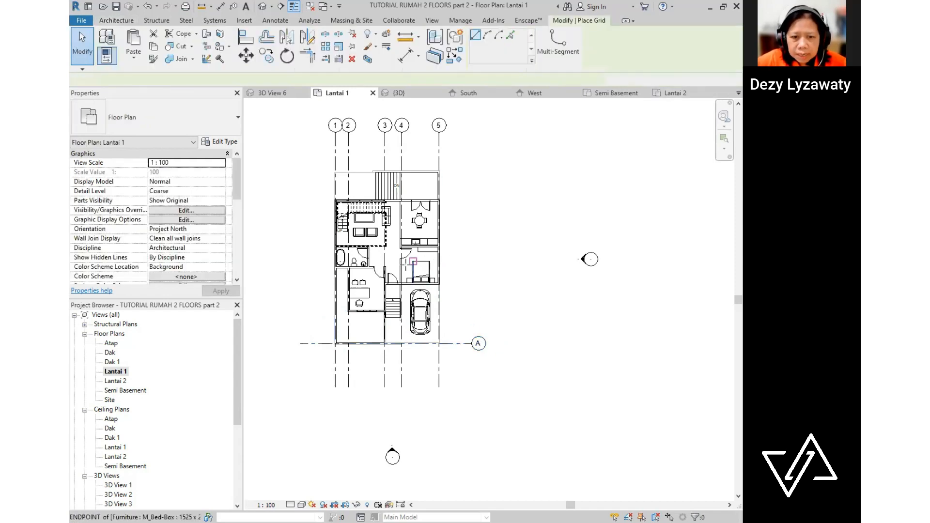
click(300, 310)
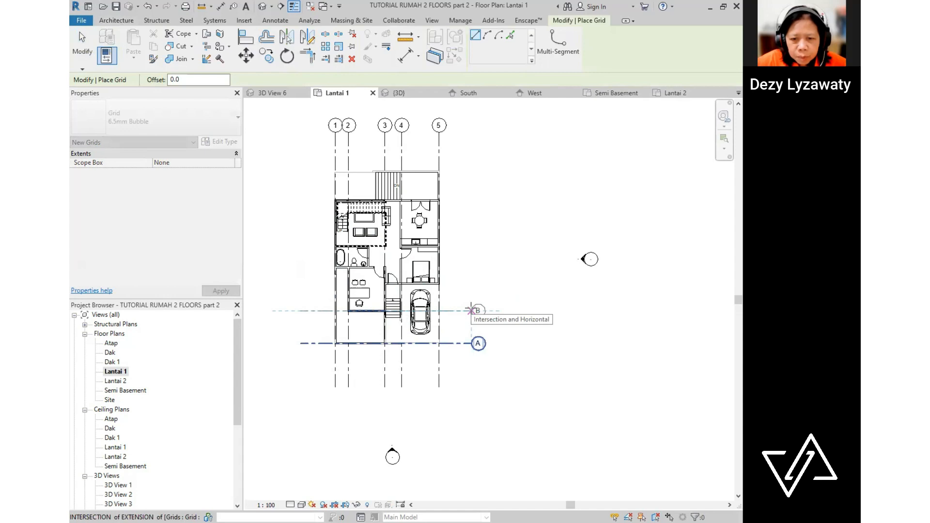
click(471, 310)
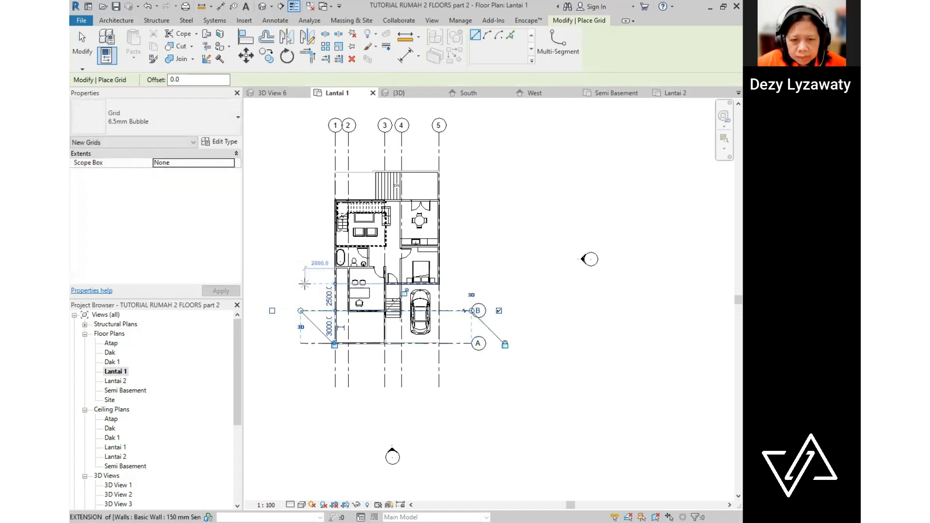
click(301, 283)
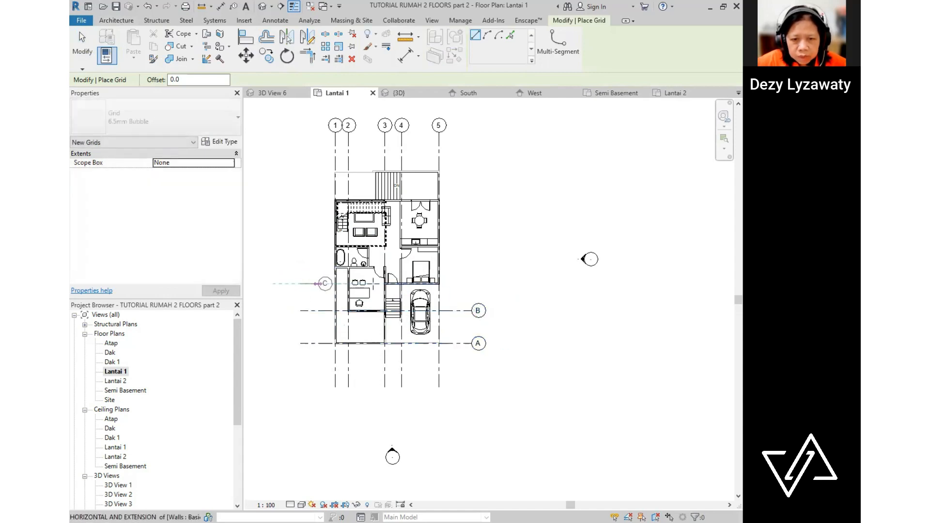
click(472, 283)
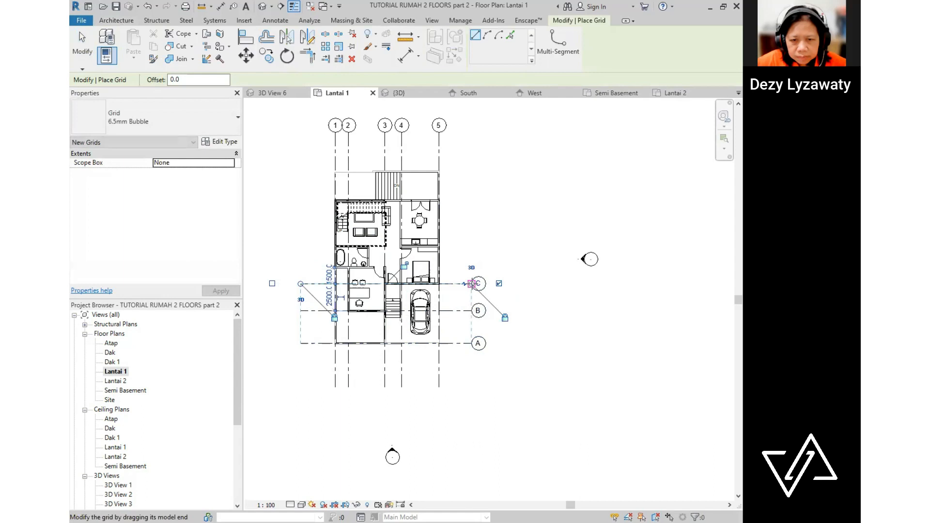
click(301, 268)
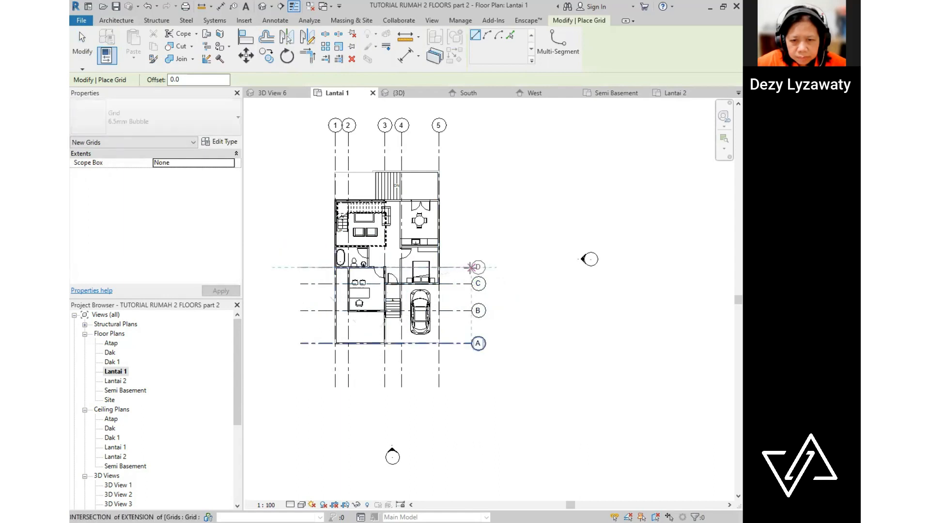
click(471, 267)
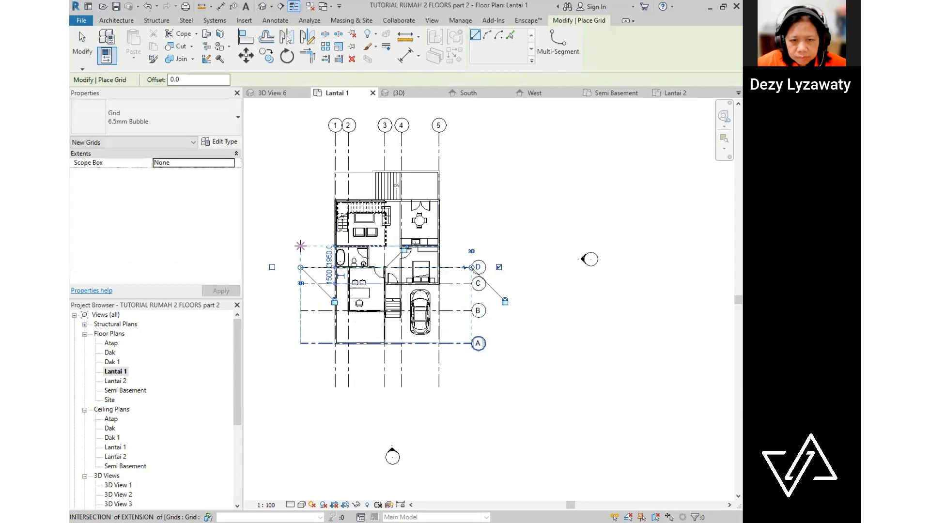
- Draw horizontal grid lines E, F and G along the bathroom's upper wall, the house's rear wall and the backyard edge
click(301, 246)
click(470, 246)
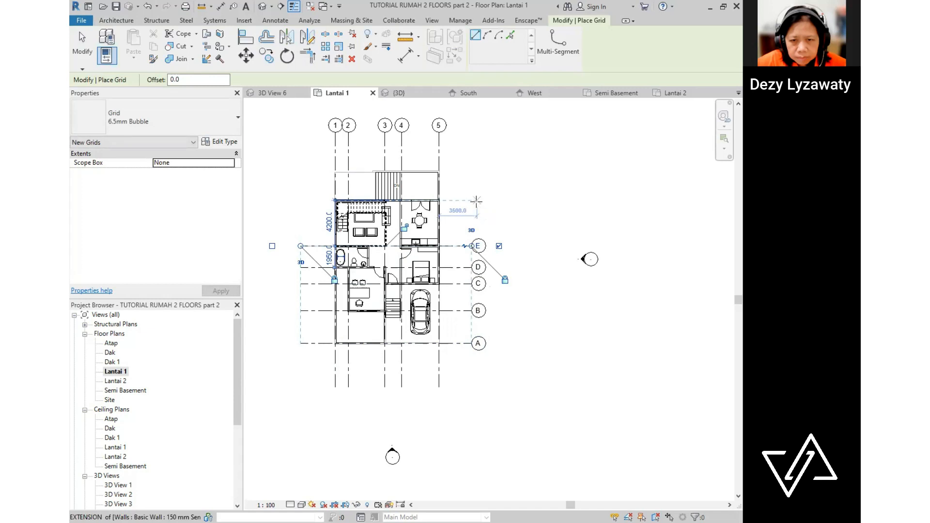
click(473, 200)
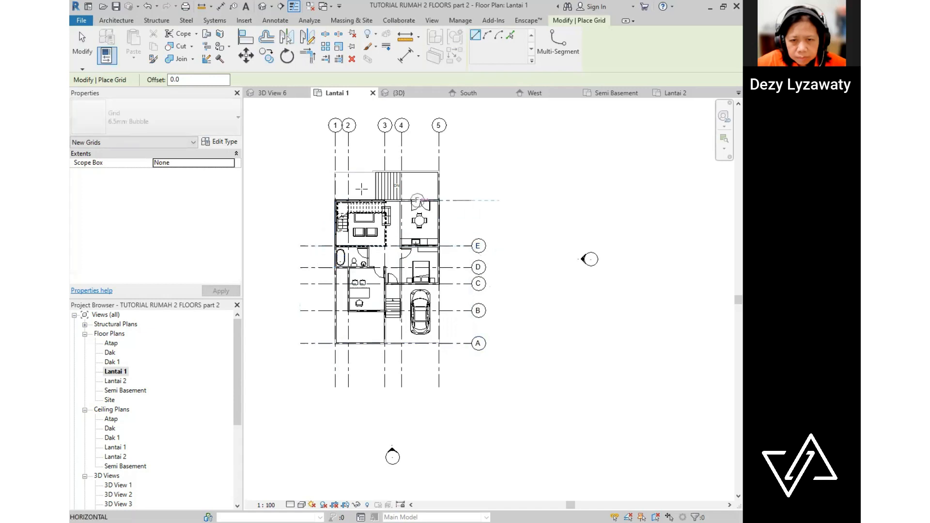
click(301, 200)
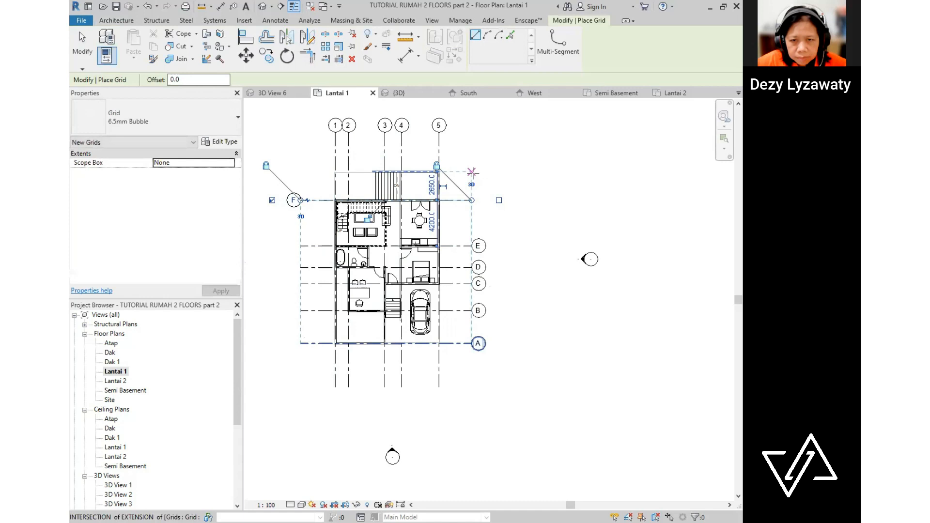
click(472, 172)
click(299, 171)
key(Escape)
key(Escape)
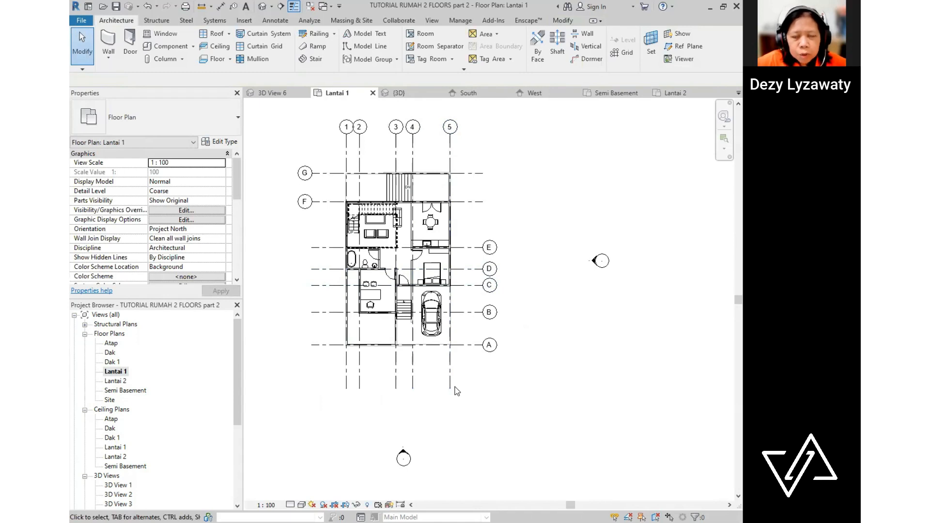
click(450, 130)
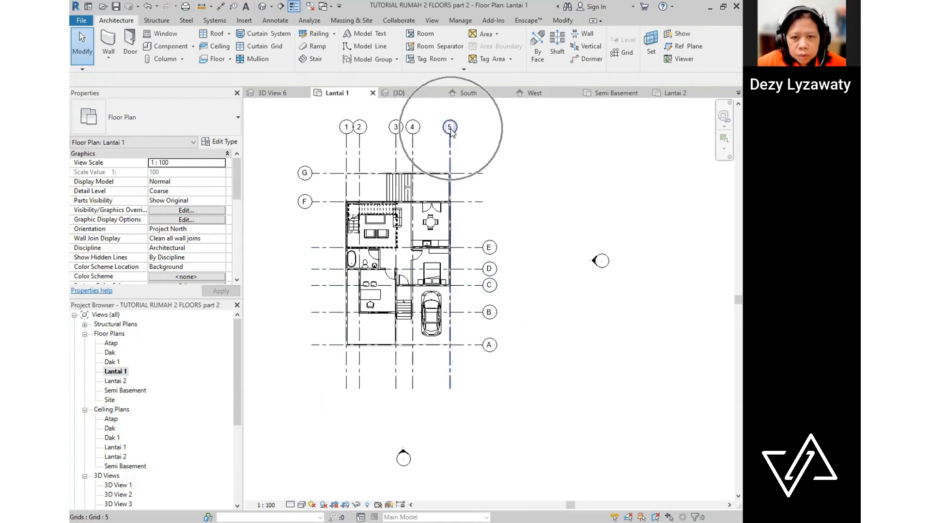
click(450, 129)
click(450, 130)
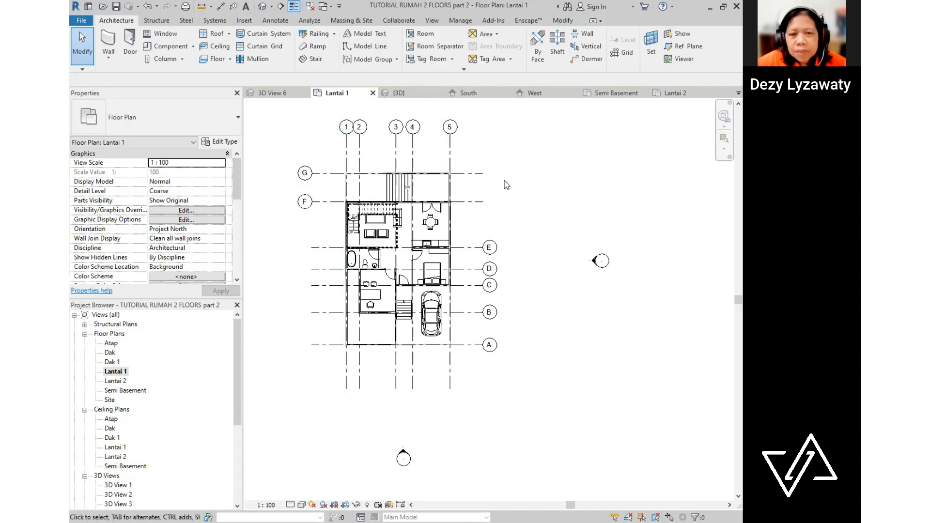
- Enable Plan View Symbols End 1 for the 6.5mm Bubble grid type so bubbles show at both ends of the grid lines
click(345, 159)
click(221, 142)
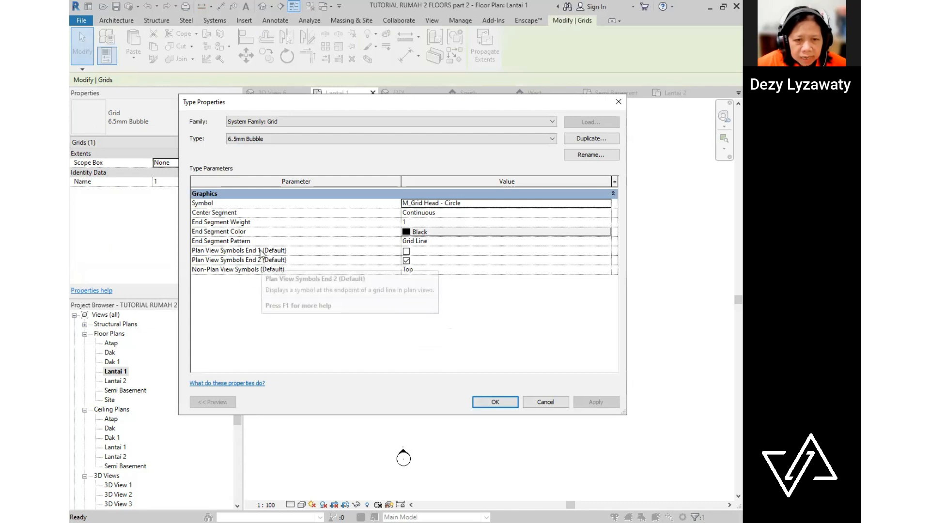
click(406, 250)
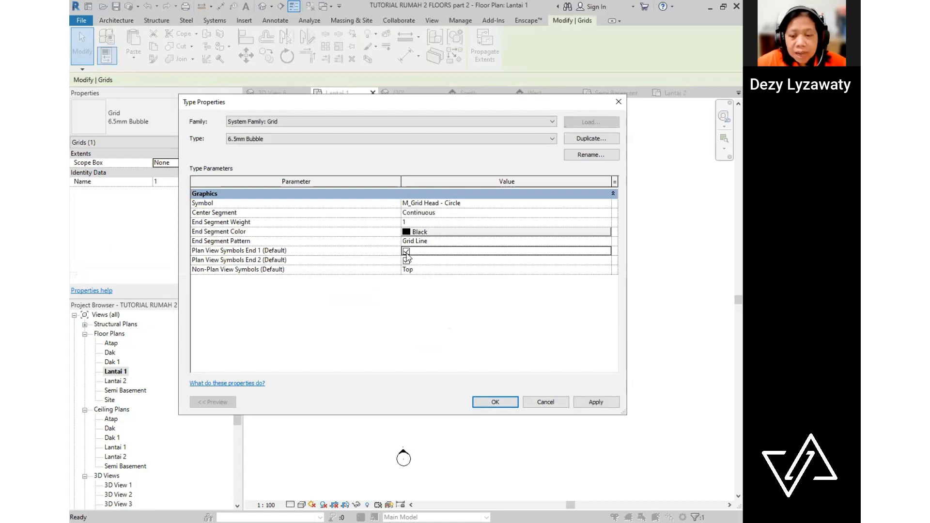
click(597, 402)
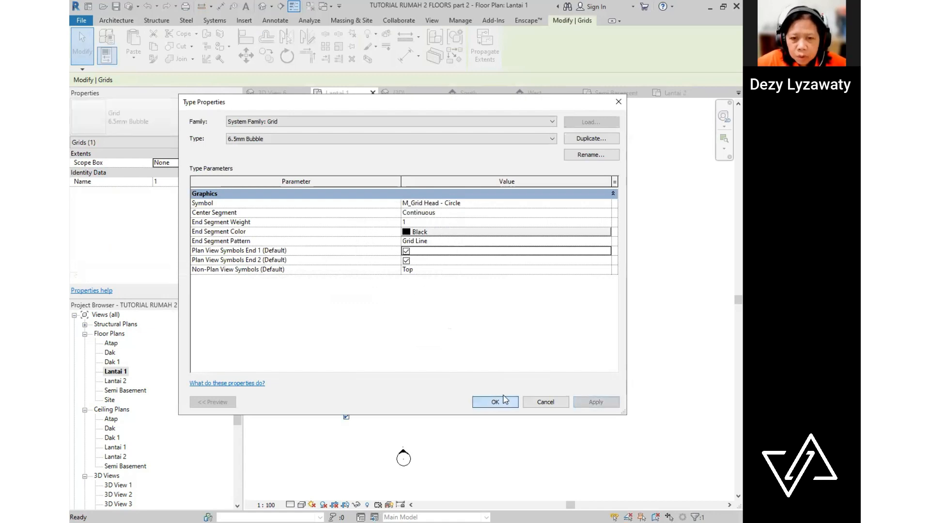
click(495, 402)
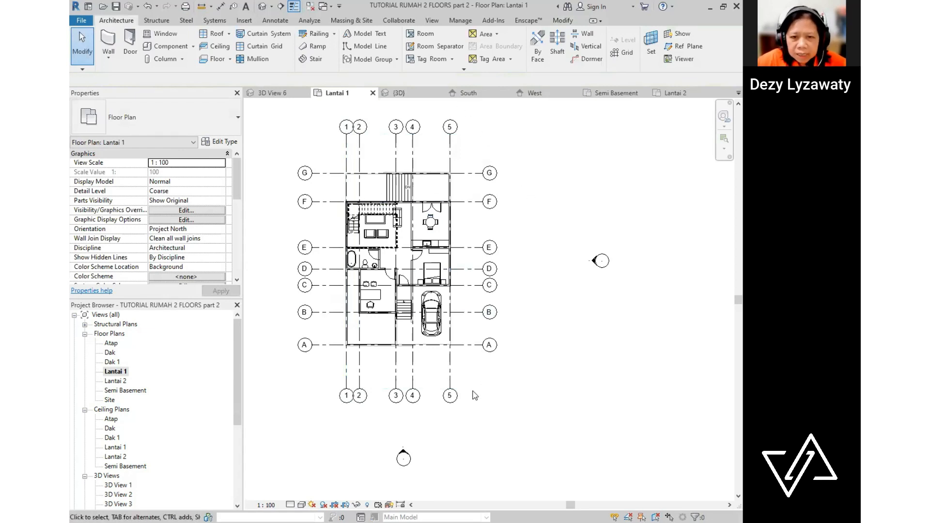
- Pull the lower ends of the numbered grid lines and the left ends of the lettered grid lines closer to the house
click(349, 383)
scroll(355, 394, up, 1)
drag(344, 387, 343, 363)
click(533, 334)
drag(533, 336, 522, 330)
drag(297, 329, 307, 329)
click(693, 272)
- Pull the upper ends of the numbered grid lines closer to the house
scroll(693, 272, down, 4)
click(499, 193)
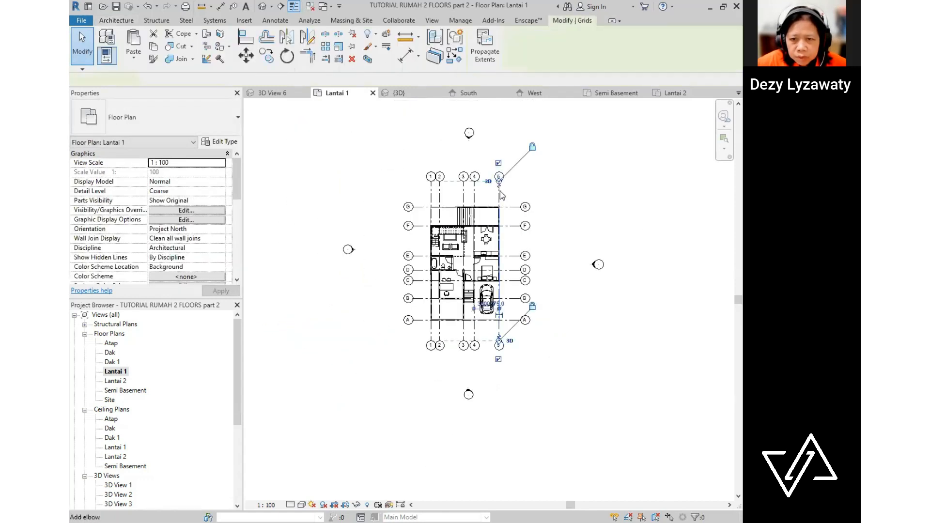
scroll(499, 187, up, 2)
drag(499, 179, 499, 190)
click(567, 195)
middle_drag(531, 284, 543, 242)
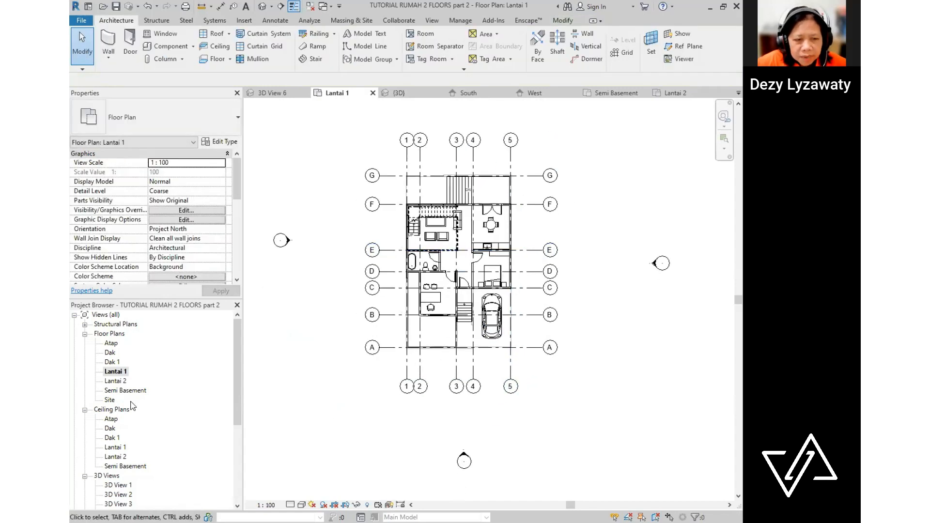
- Check the grid on the Lantai 2 floor plan and open the Semi Basement floor plan
double_click(115, 380)
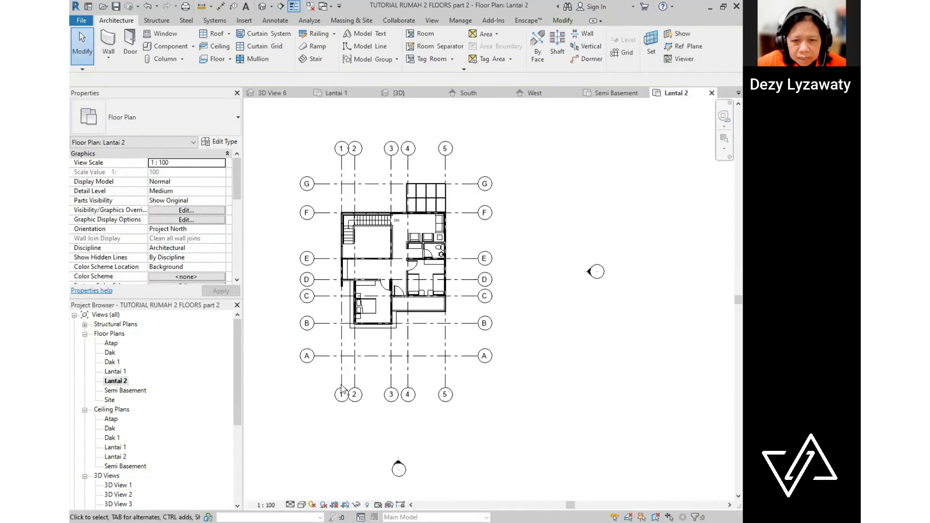
middle_drag(560, 380, 577, 376)
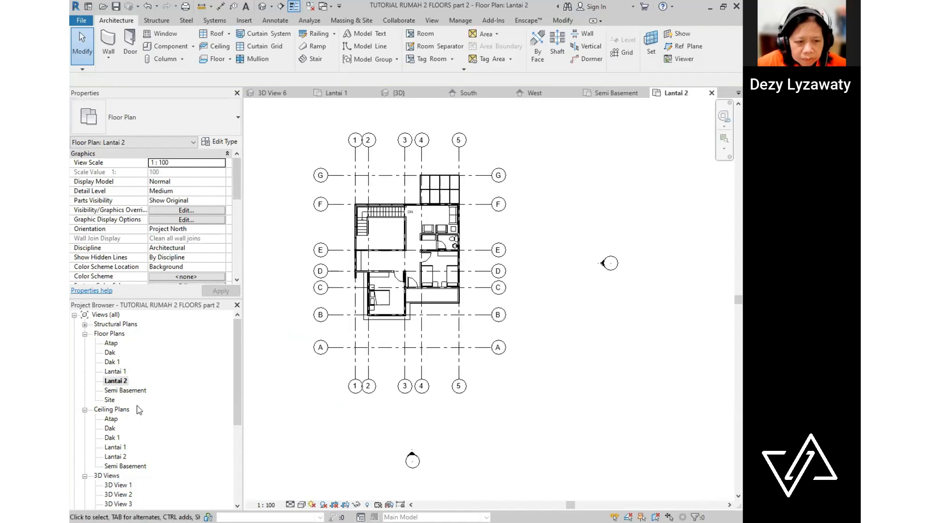
double_click(137, 391)
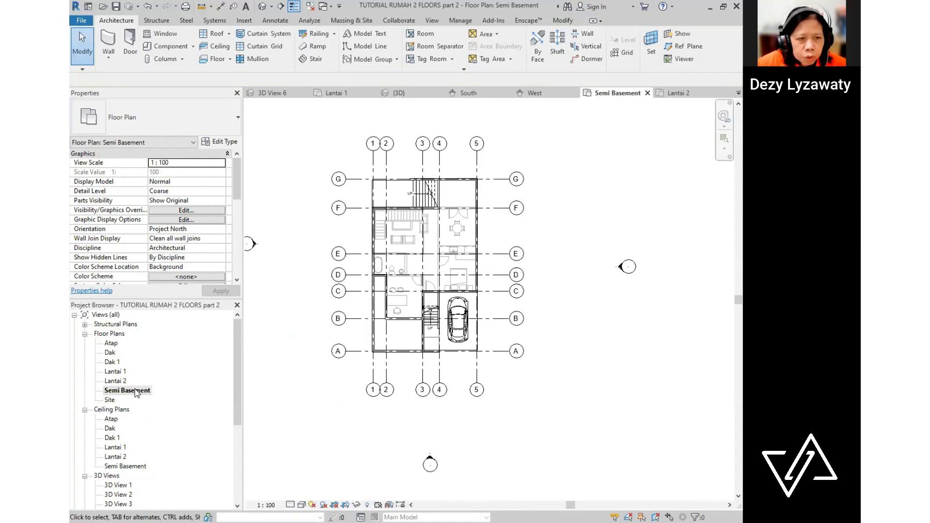
- Set the Semi Basement plan's underlay base level to None
drag(237, 170, 240, 214)
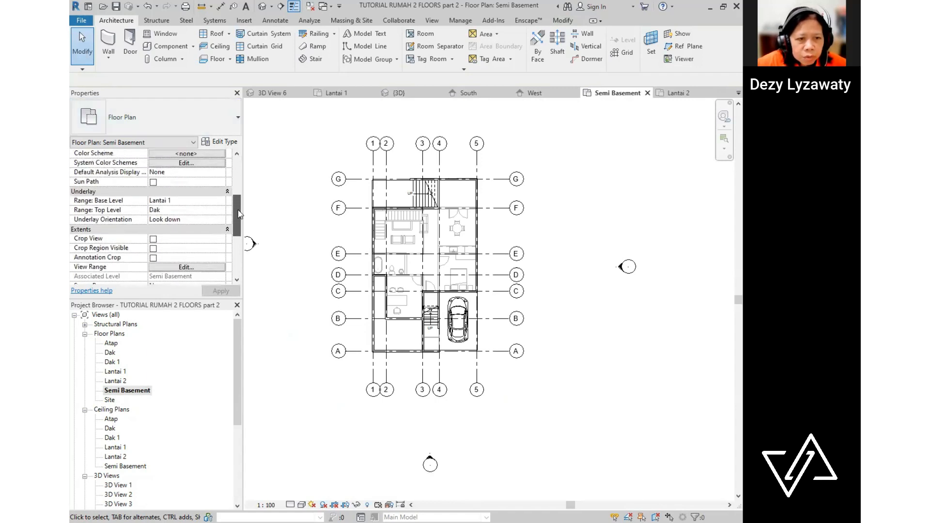
click(222, 205)
click(221, 204)
click(165, 207)
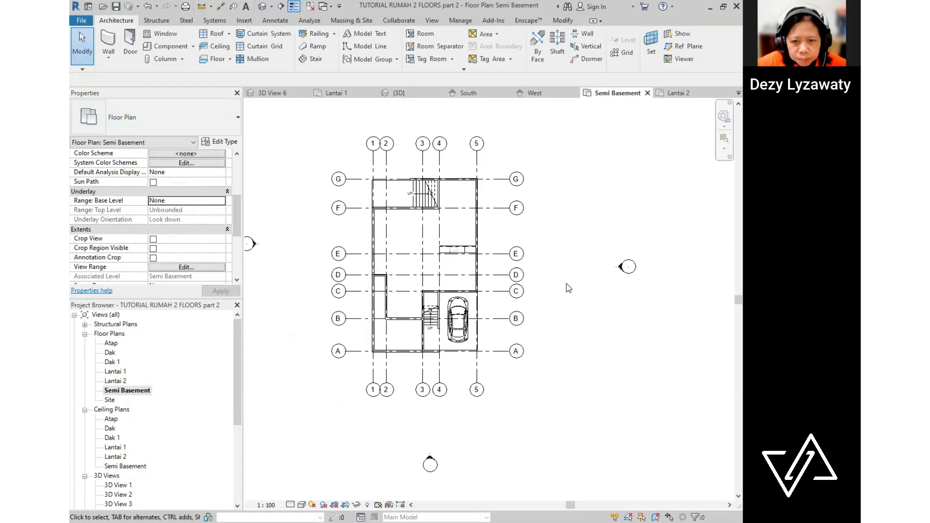
middle_drag(573, 331, 565, 334)
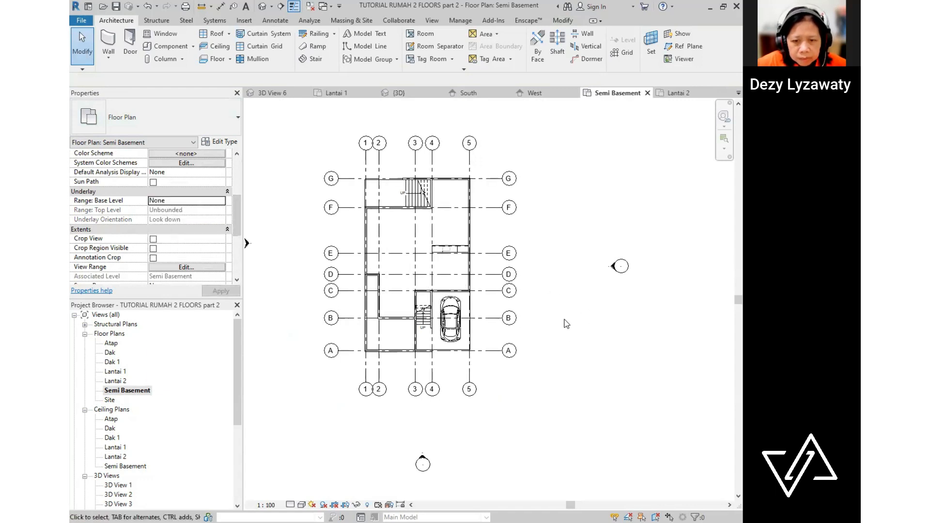
- Go through the Semi Basement and Lantai 2 floor plans again and return to Lantai 1
double_click(115, 371)
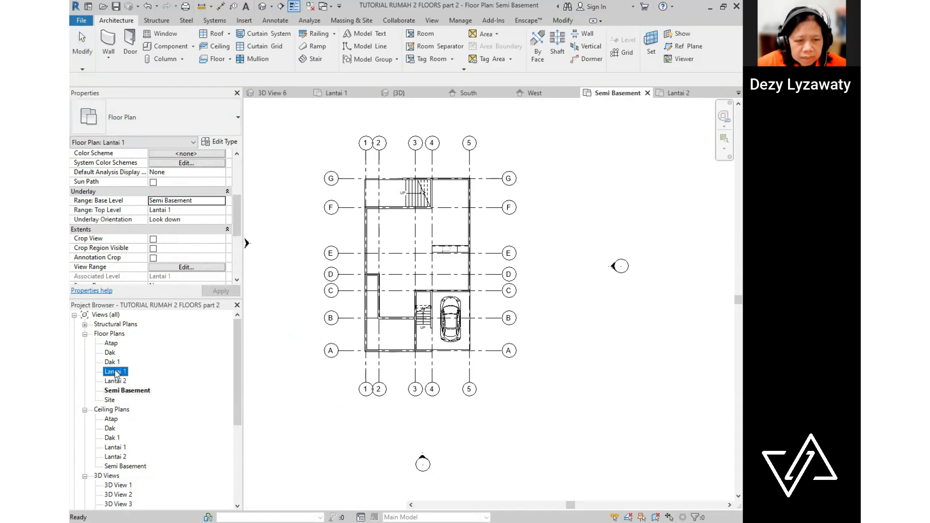
double_click(116, 391)
double_click(116, 381)
double_click(121, 372)
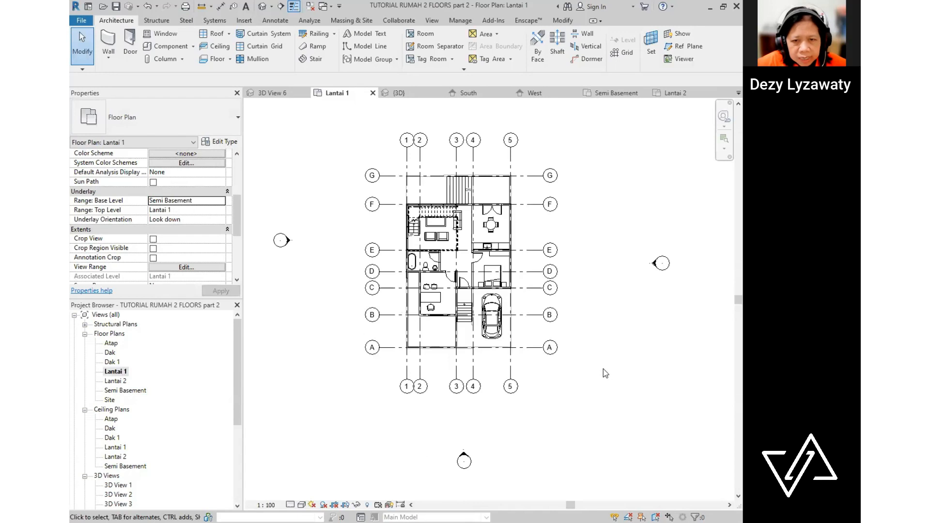
- Move the four elevation markers around the Lantai 1 plan inward, close to the grid bubbles
scroll(565, 376, down, 3)
scroll(544, 266, up, 2)
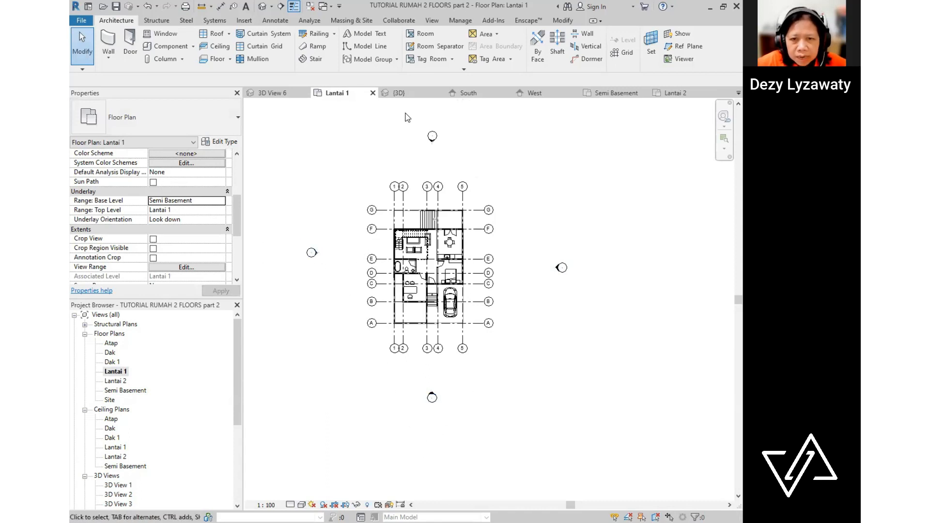
drag(409, 114, 465, 170)
drag(434, 138, 433, 167)
drag(533, 239, 620, 301)
drag(560, 268, 509, 269)
mouse_move(413, 370)
mouse_down()
mouse_move(468, 407)
mouse_move(426, 370)
mouse_up()
drag(291, 227, 331, 324)
drag(312, 252, 350, 270)
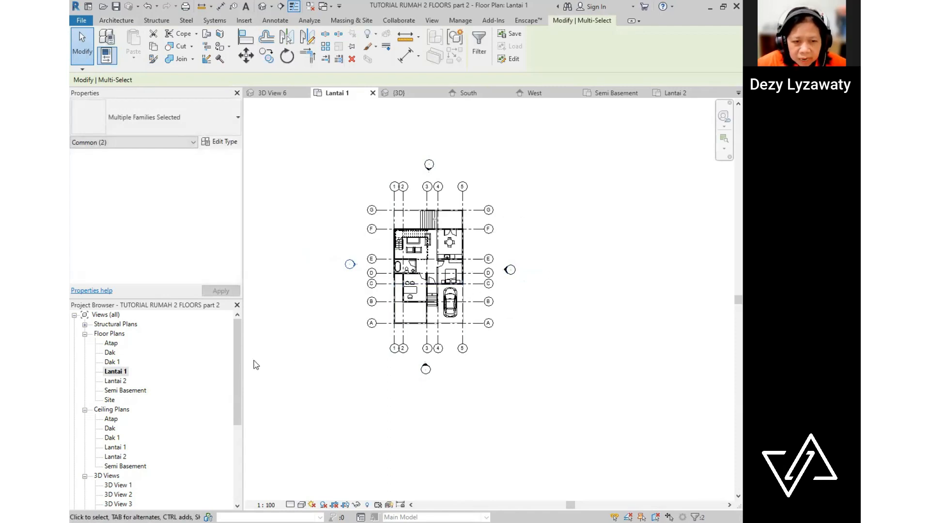
- Check the elevation marker positions on the Lantai 2 floor plan and return to Lantai 1
mouse_move(236, 358)
mouse_down()
mouse_move(232, 419)
mouse_move(230, 344)
mouse_up()
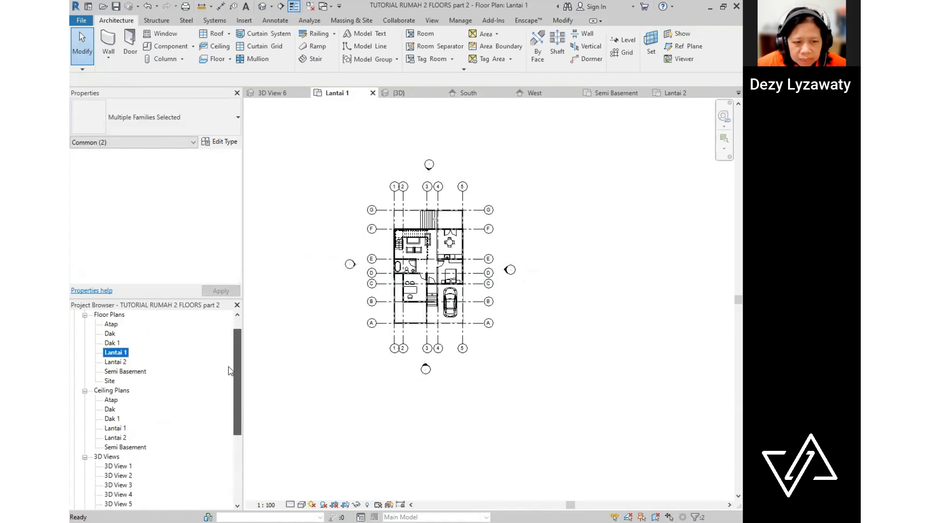
click(115, 371)
click(125, 391)
double_click(122, 381)
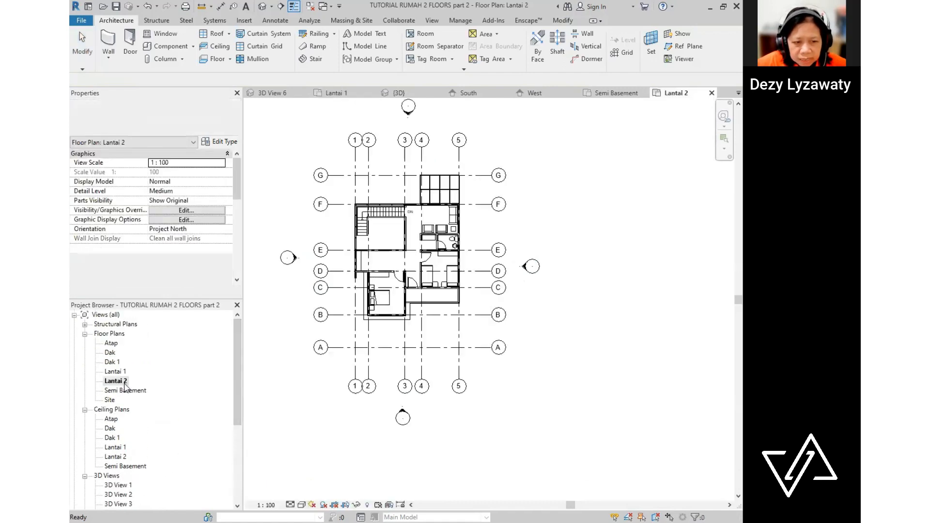
click(125, 393)
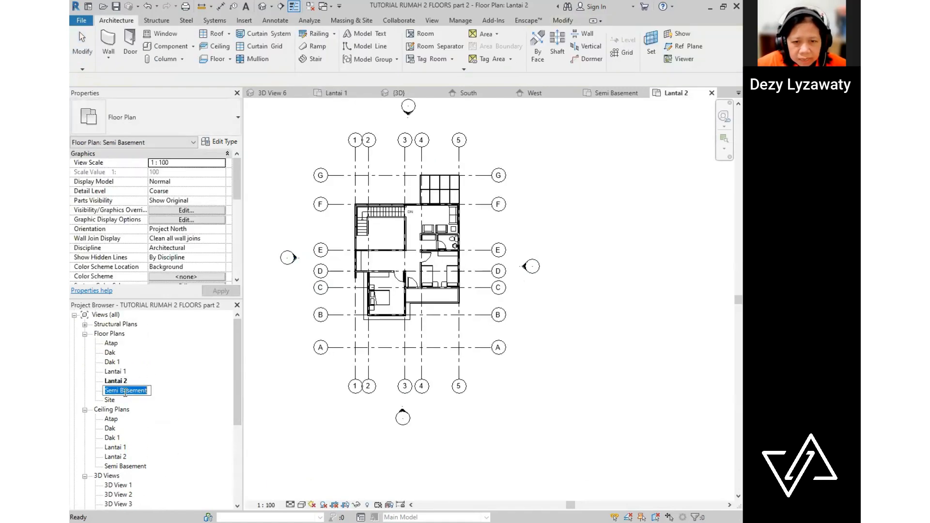
click(121, 381)
double_click(115, 371)
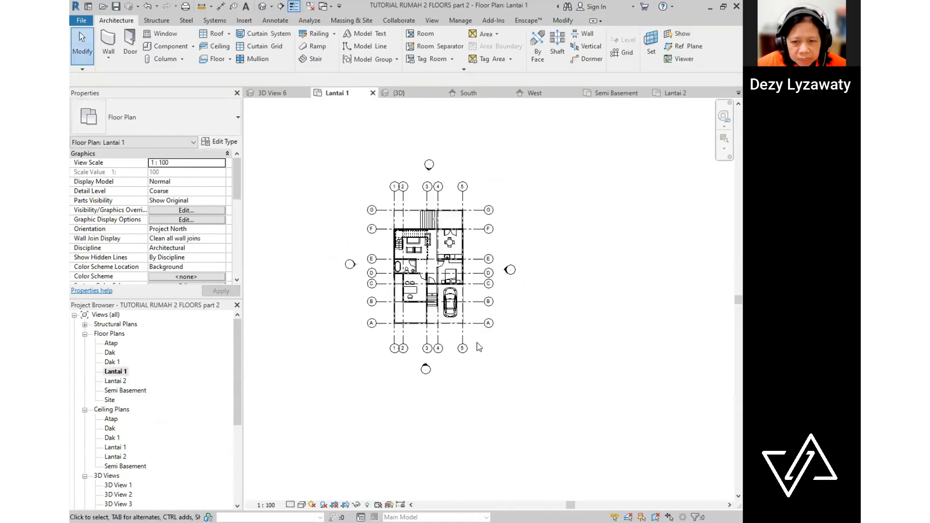
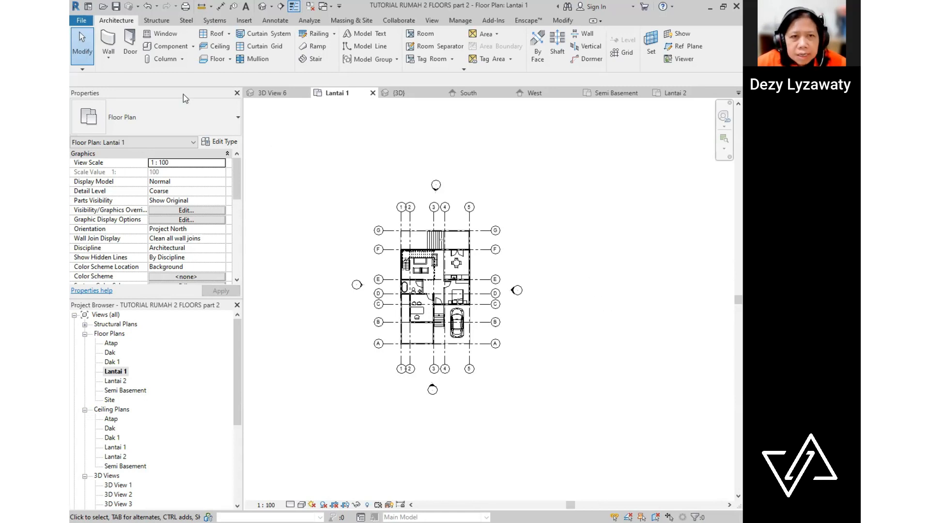
- Start an Aligned dimension and duplicate the Diagonal - 2.5mm Arial dimension type as "Dimensi 2 mm"
click(286, 22)
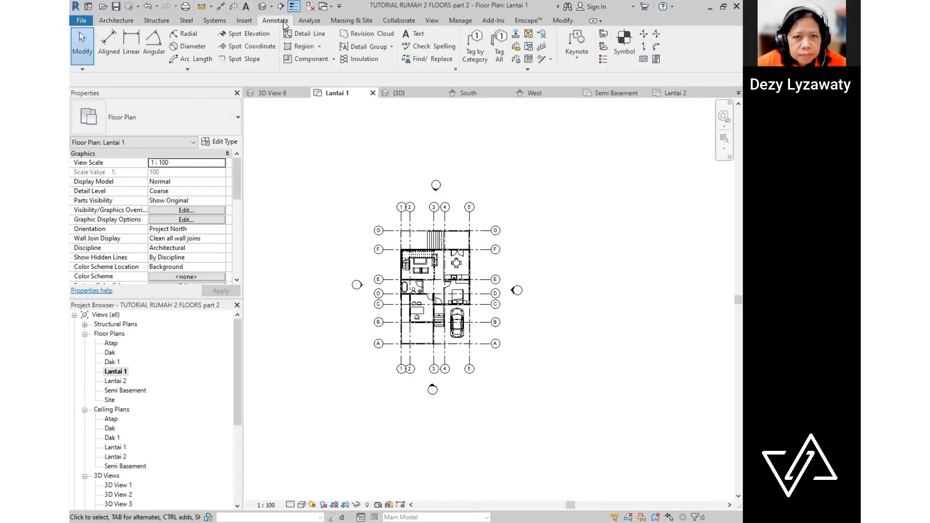
click(108, 48)
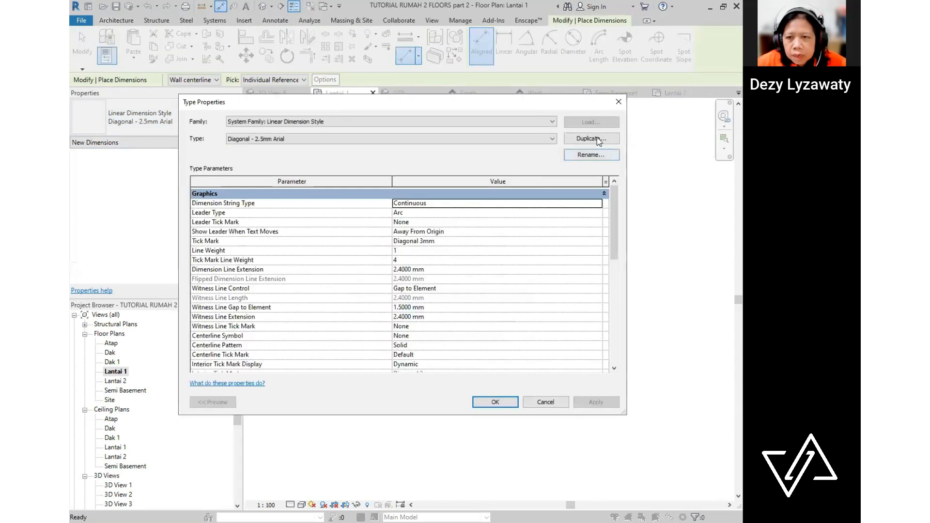
click(591, 138)
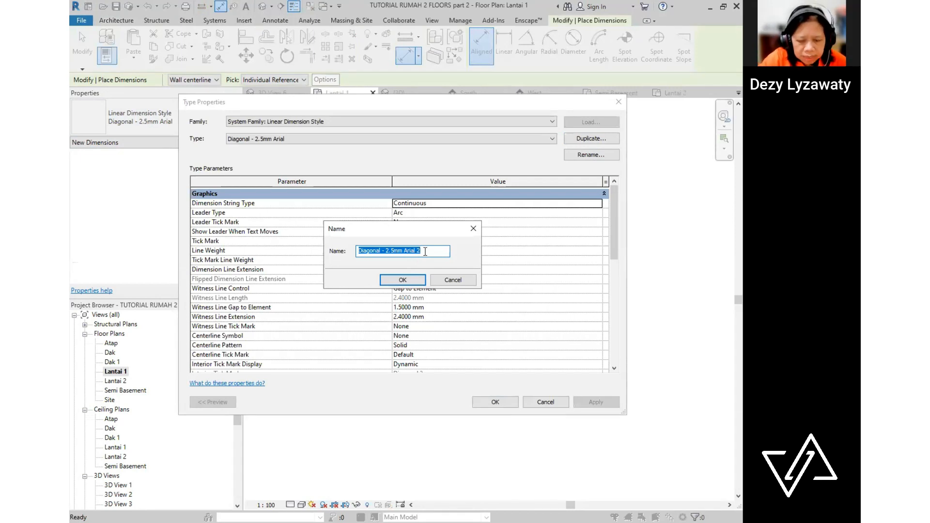
text(Dimens)
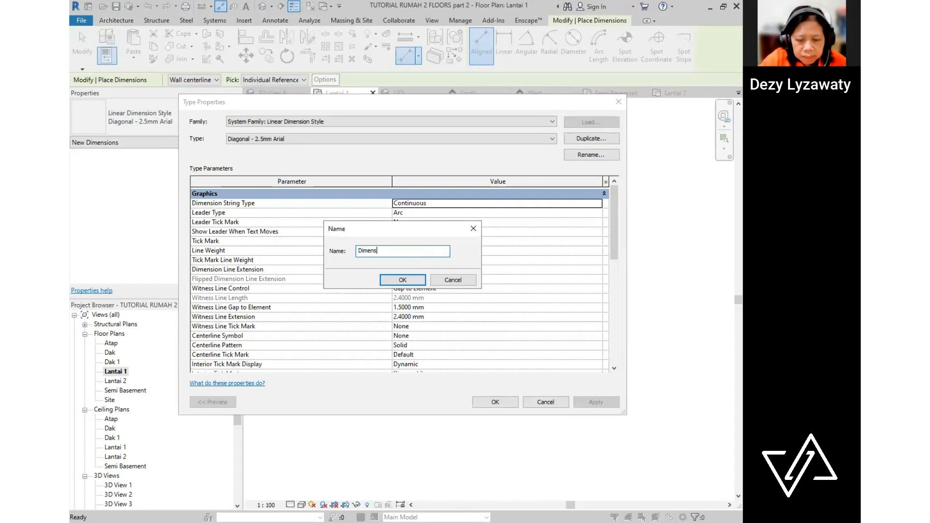
text(i 2 mm)
click(402, 280)
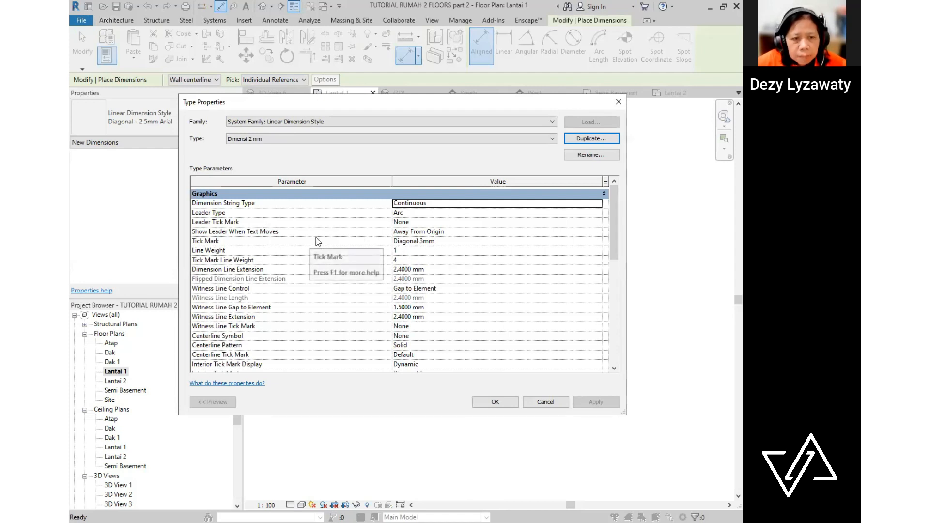
- Set the Dimensi 2 mm type's tick mark to Arrow Filled 15 Degree
key(ctrl)
key(ctrl)
key(ctrl)
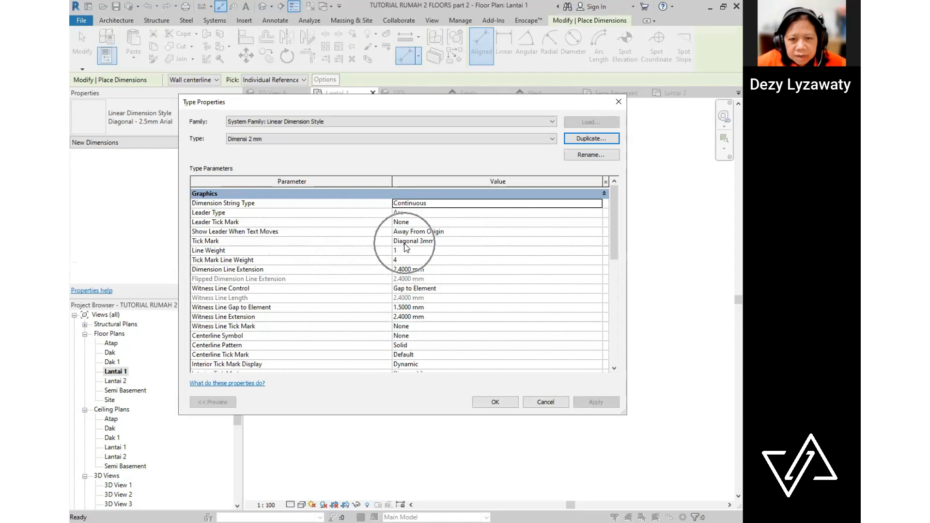
key(ctrl)
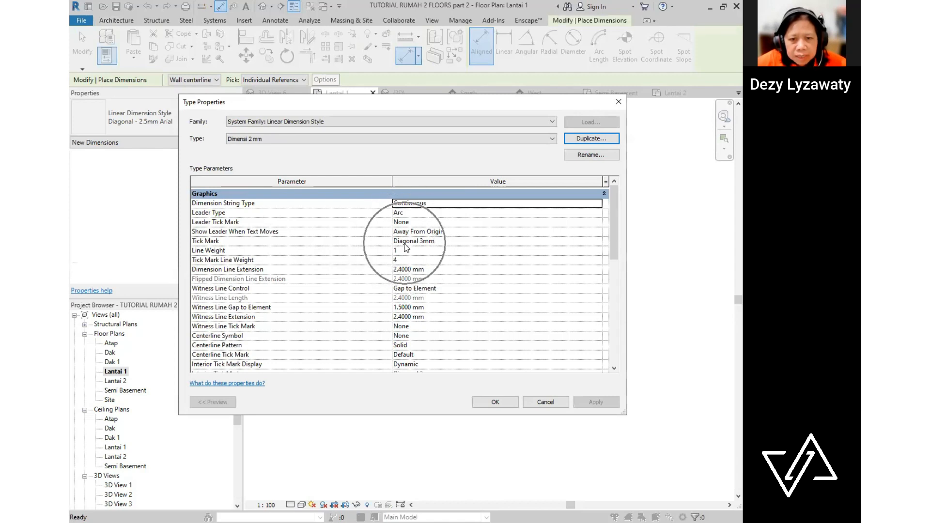
click(599, 242)
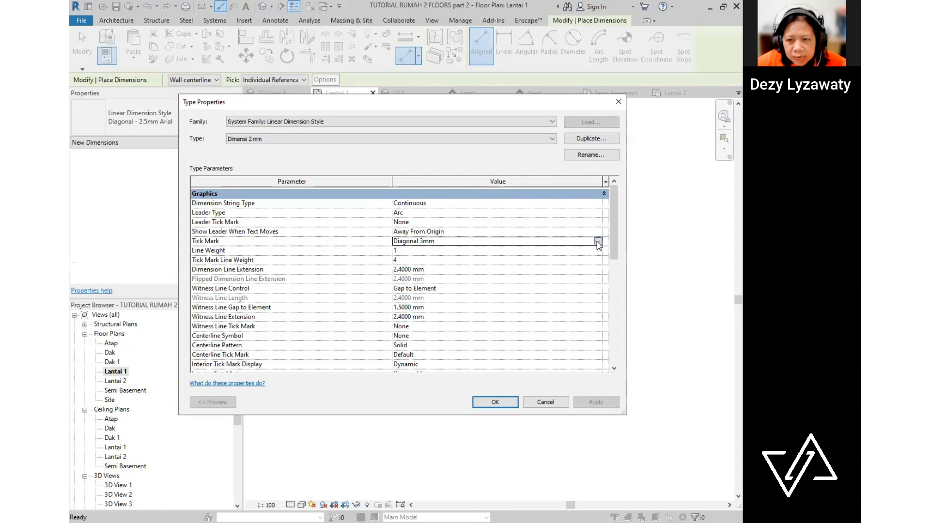
click(597, 242)
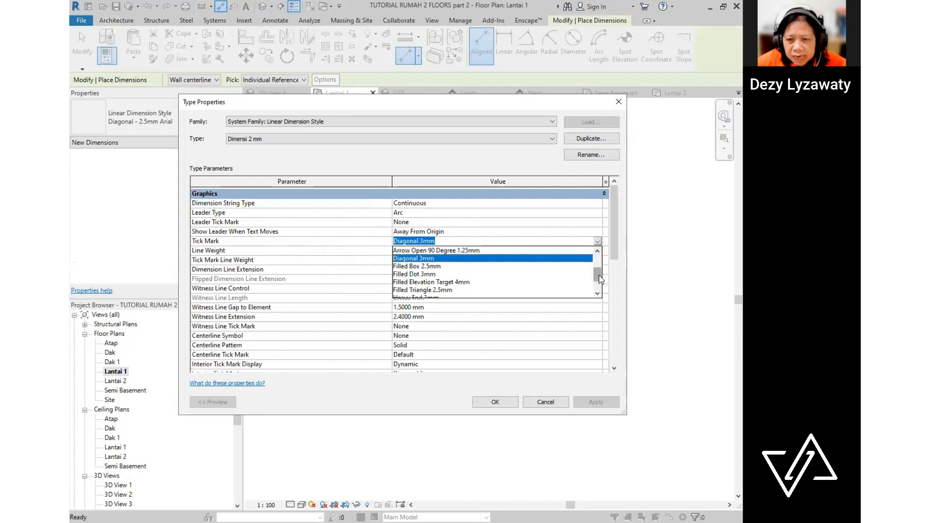
drag(601, 279, 600, 264)
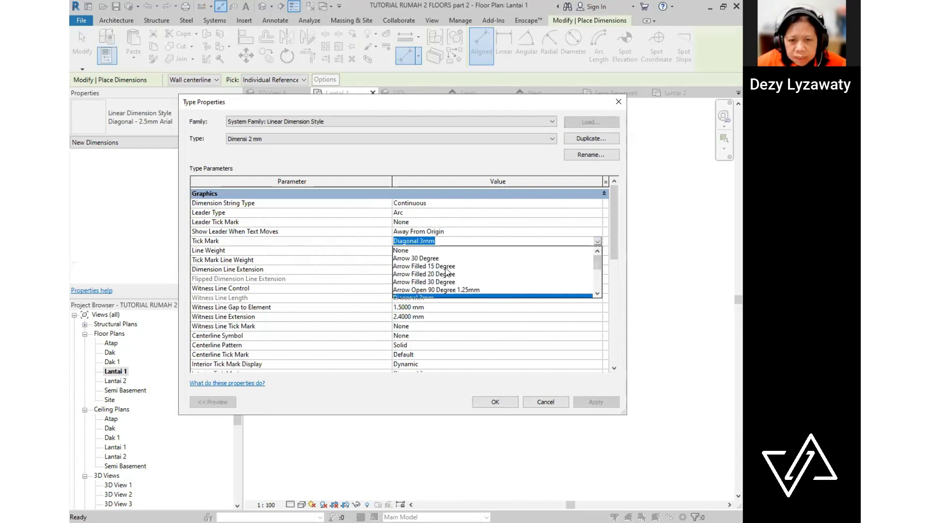
click(445, 267)
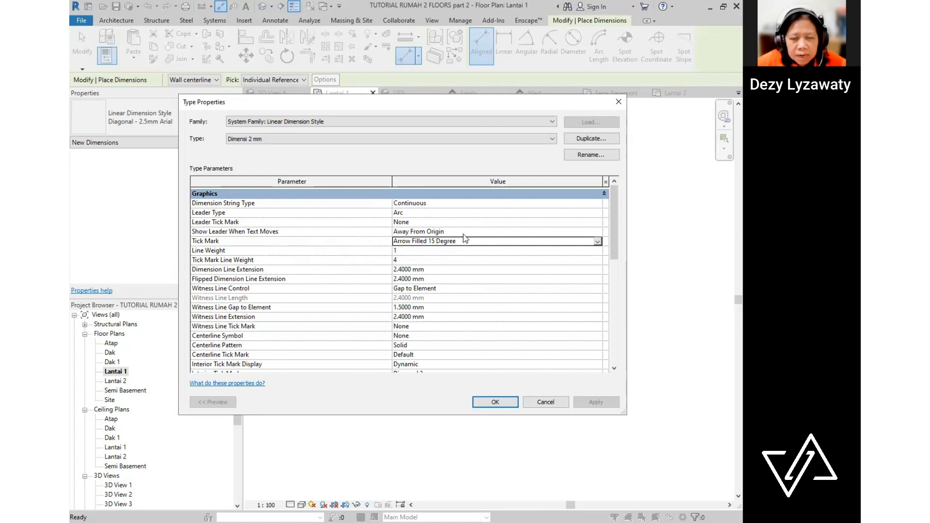
click(598, 242)
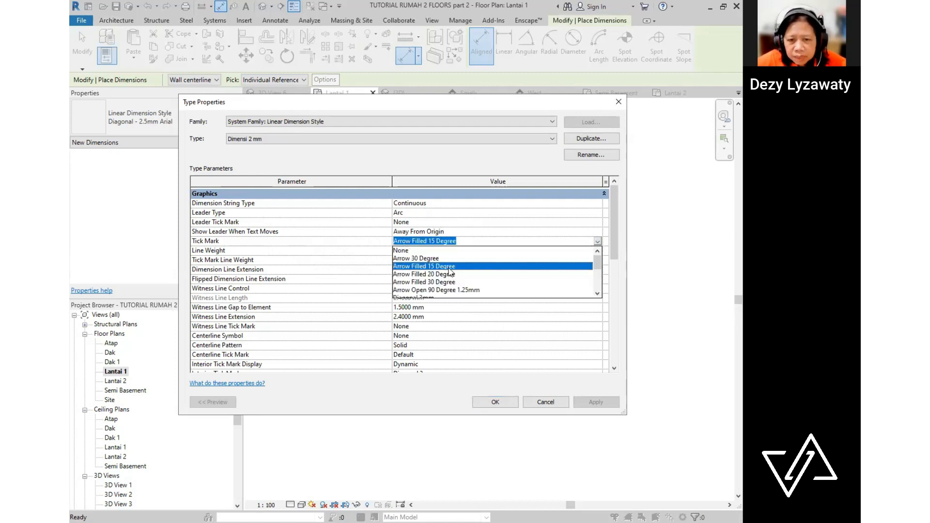
click(449, 268)
- Set the Dimensi 2 mm type's text size to 2 mm and its text offset to 0.5 mm
drag(615, 240, 612, 328)
key(ctrl)
key(ctrl)
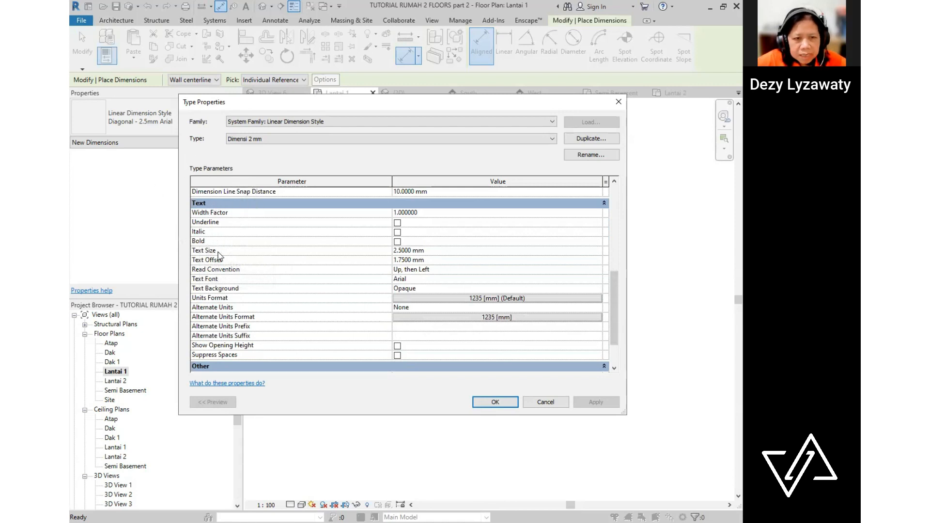
key(ctrl)
key(ctrl)
click(428, 251)
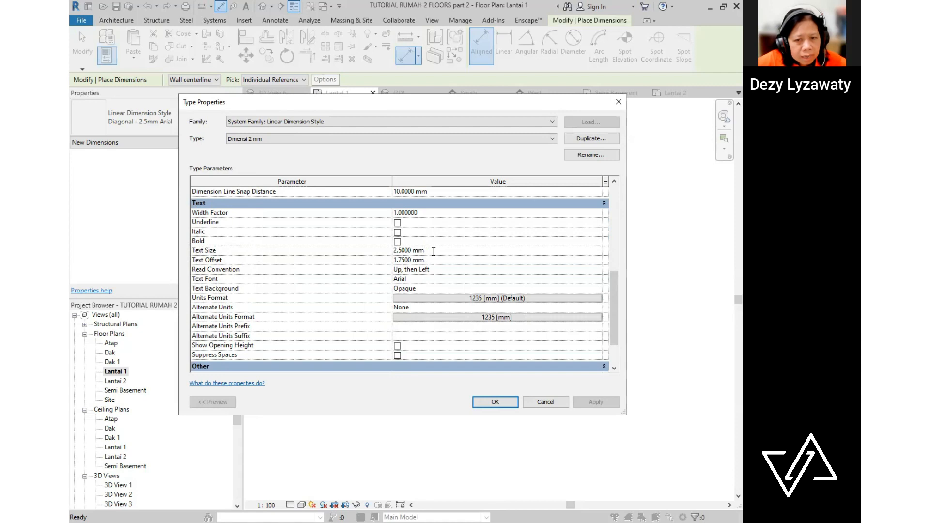
drag(433, 251, 323, 251)
text(2)
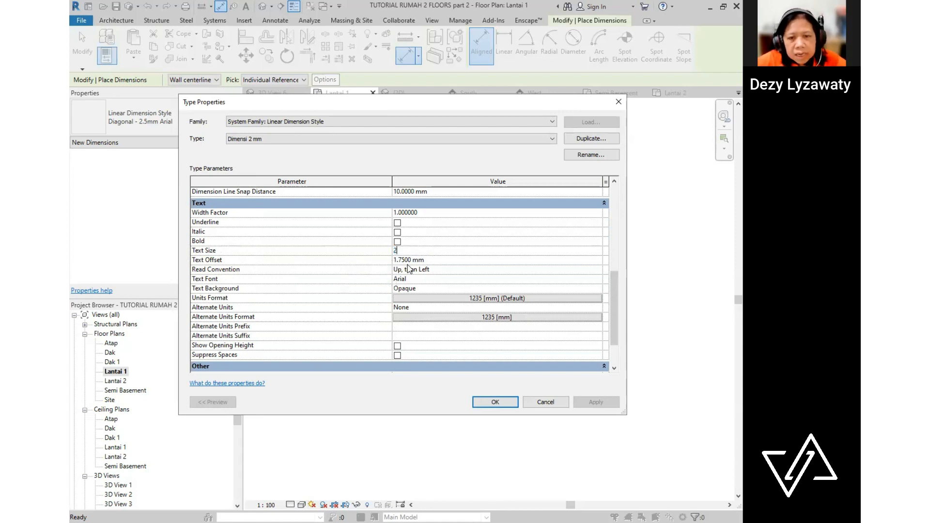
key(Tab)
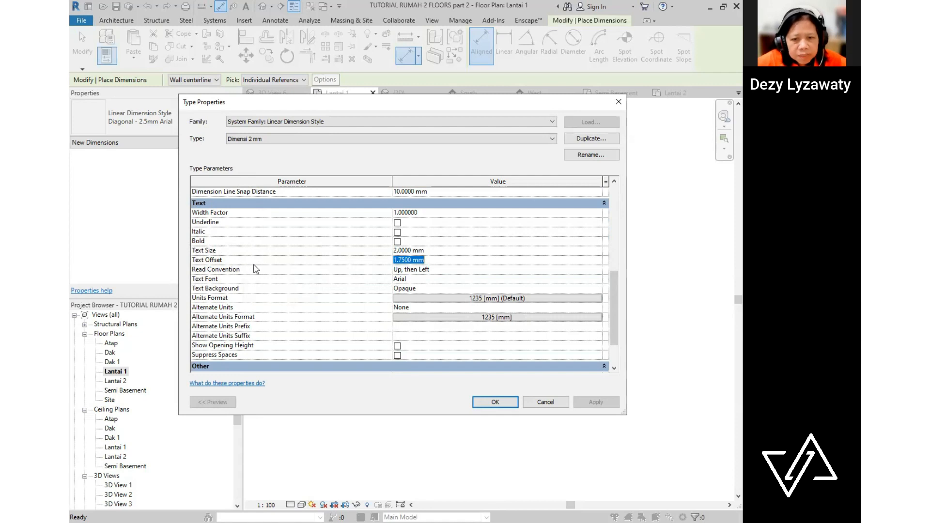
text(0)
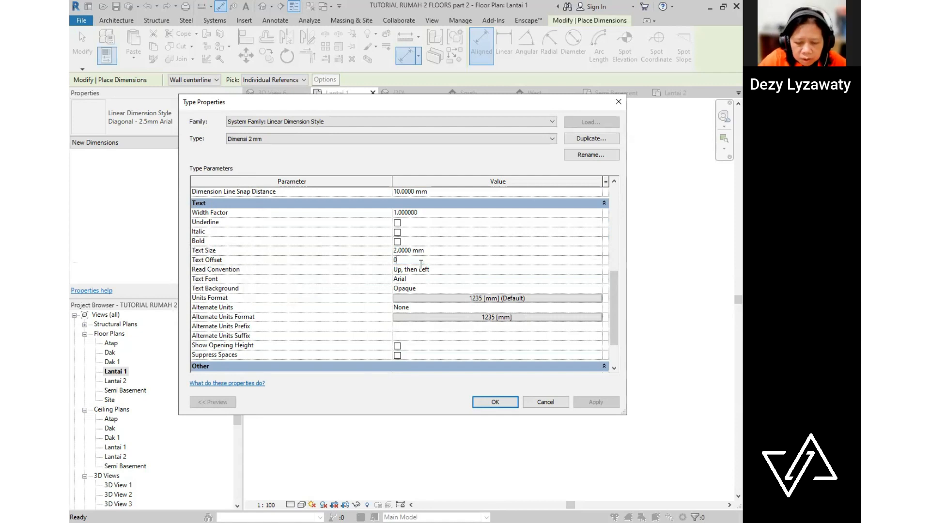
text(.5)
click(465, 233)
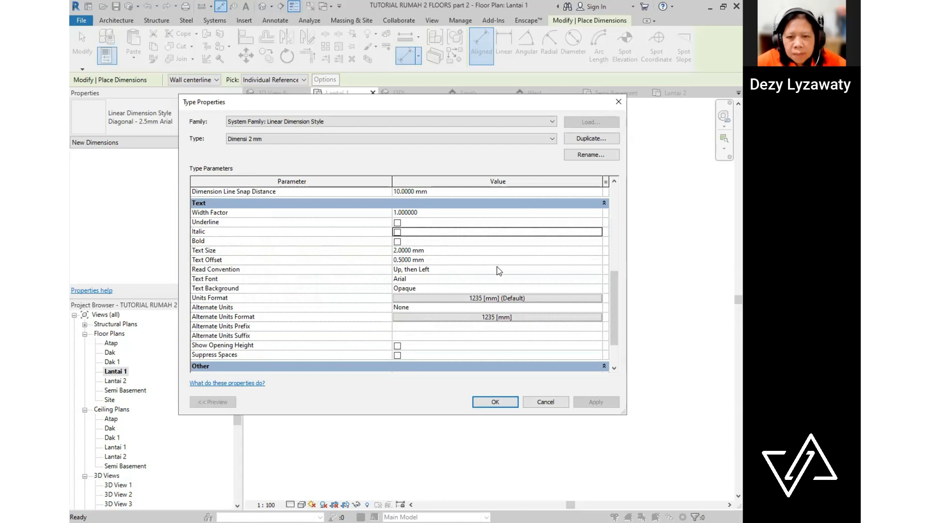
- Review the Dimensi 2 mm type's units format, keep it on project settings, and accept the dimension type
click(512, 299)
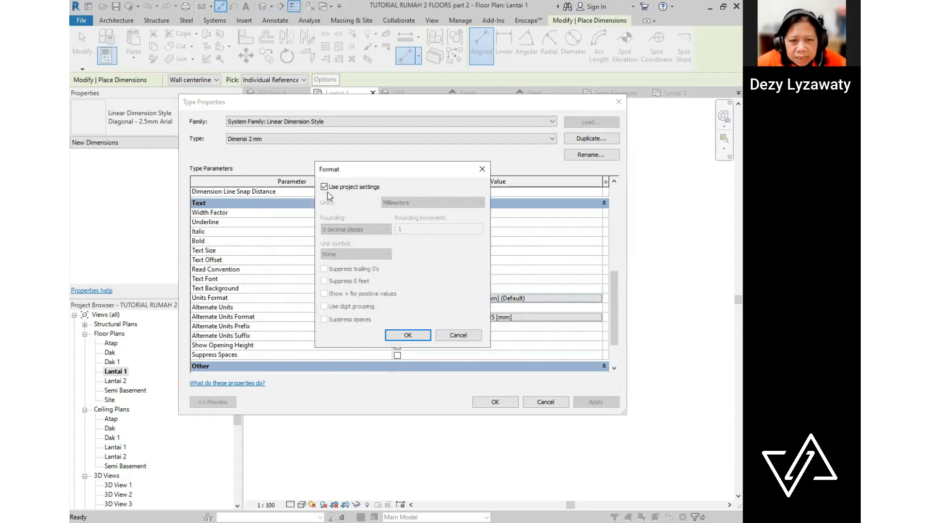
click(324, 187)
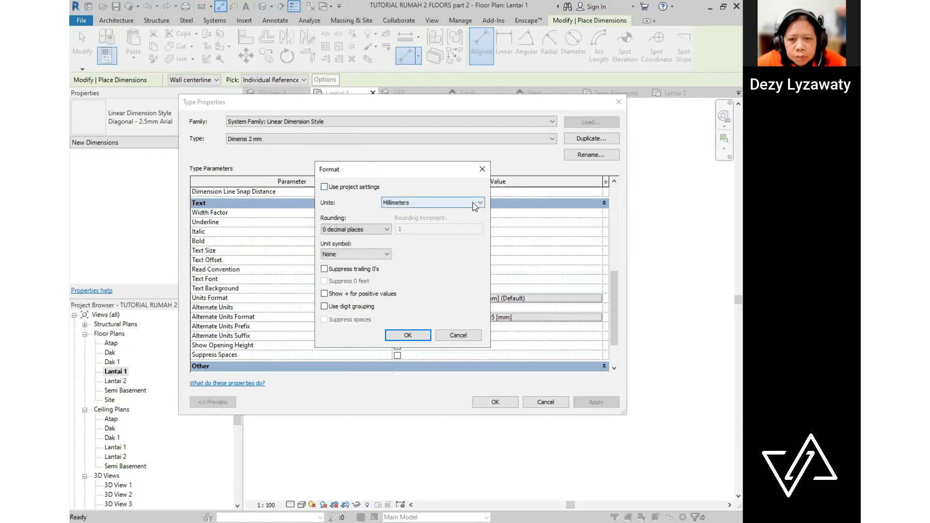
click(474, 205)
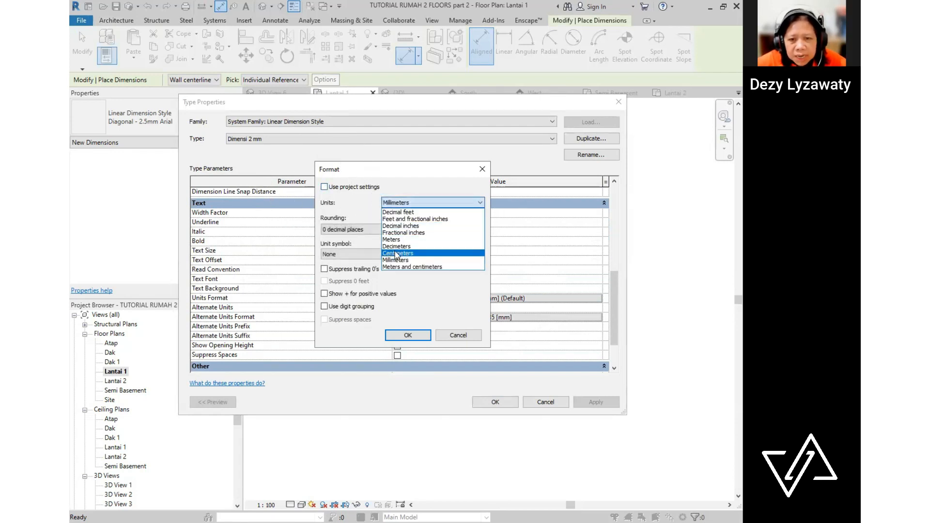
click(397, 253)
click(324, 187)
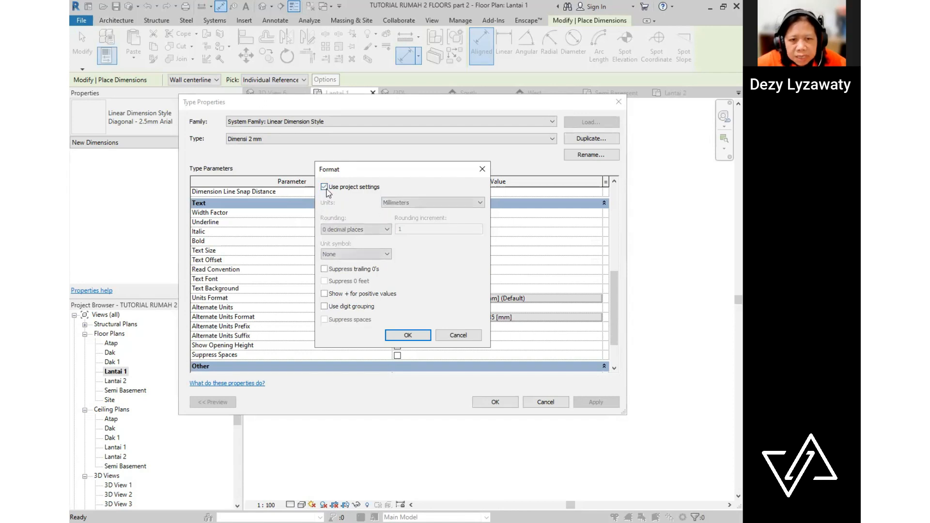
click(412, 336)
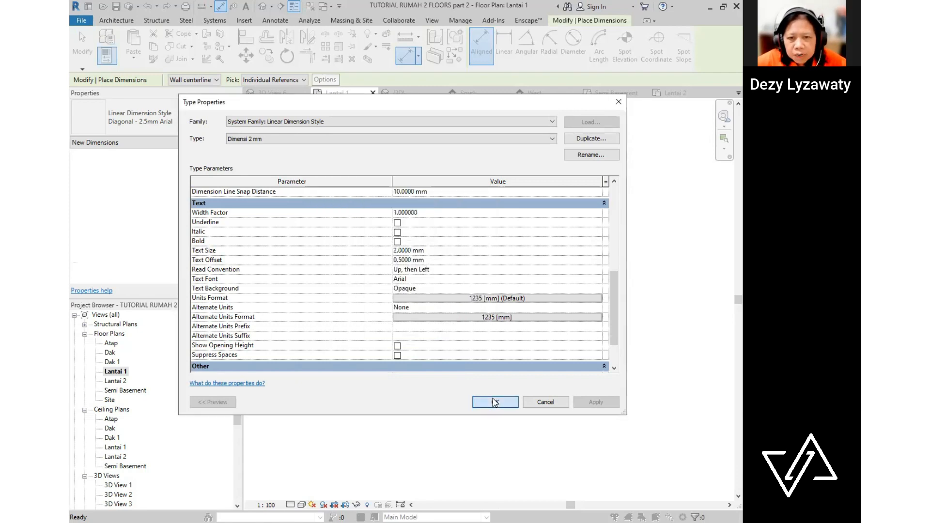
click(495, 402)
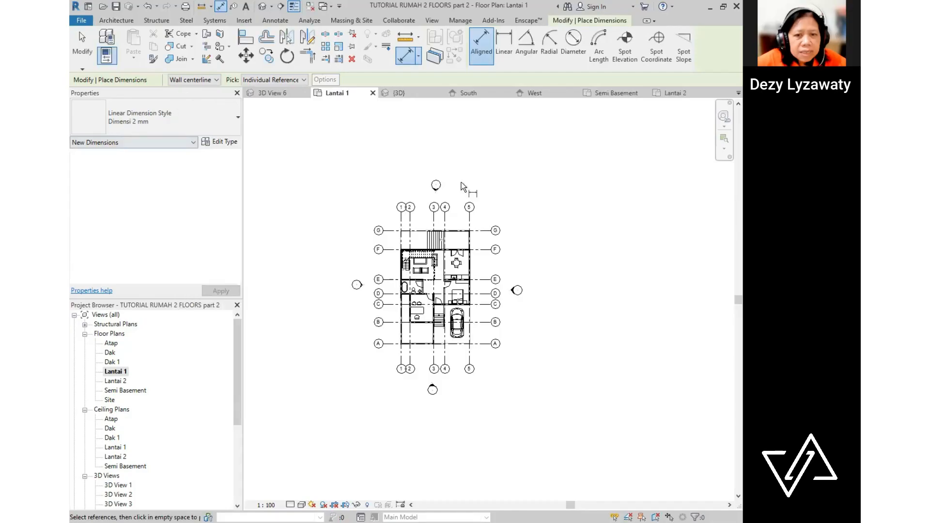
- Place a chained aligned dimension across grids 1, 2, 3, 4 and 5 just below grid A
scroll(402, 234, up, 5)
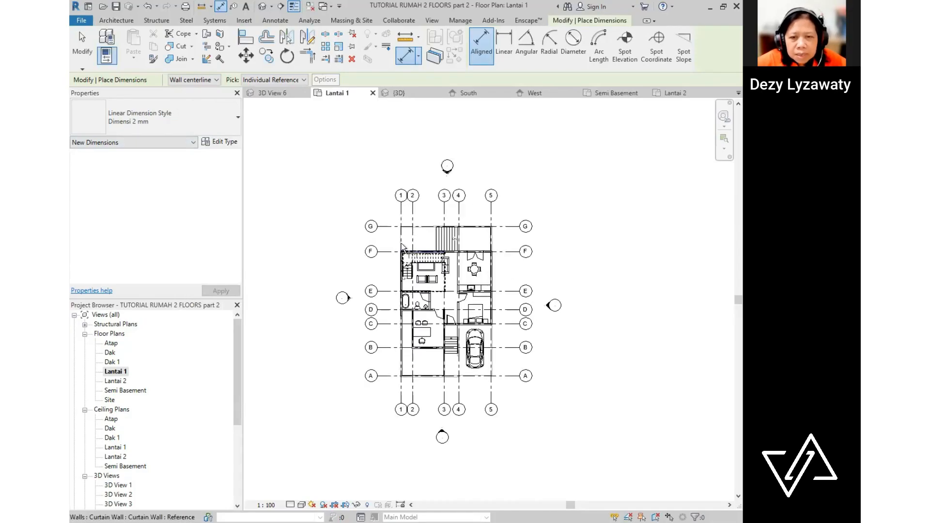
key(ctrl)
scroll(403, 199, down, 3)
middle_drag(459, 267, 448, 182)
scroll(426, 337, up, 2)
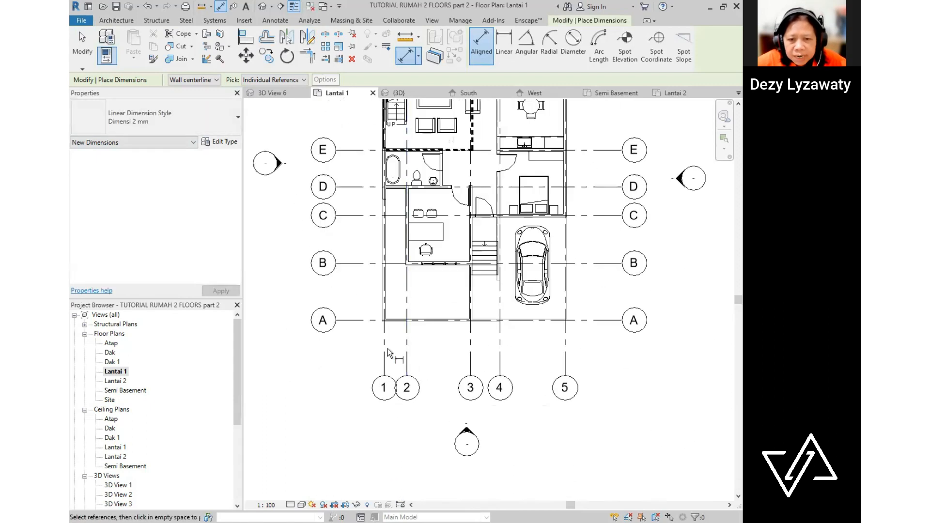
click(388, 347)
click(407, 346)
click(470, 341)
click(501, 338)
click(565, 335)
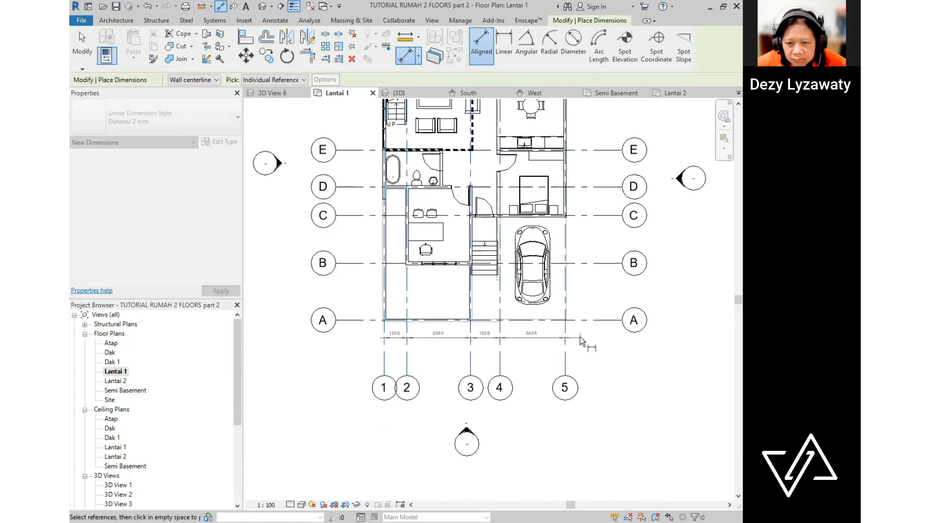
click(580, 340)
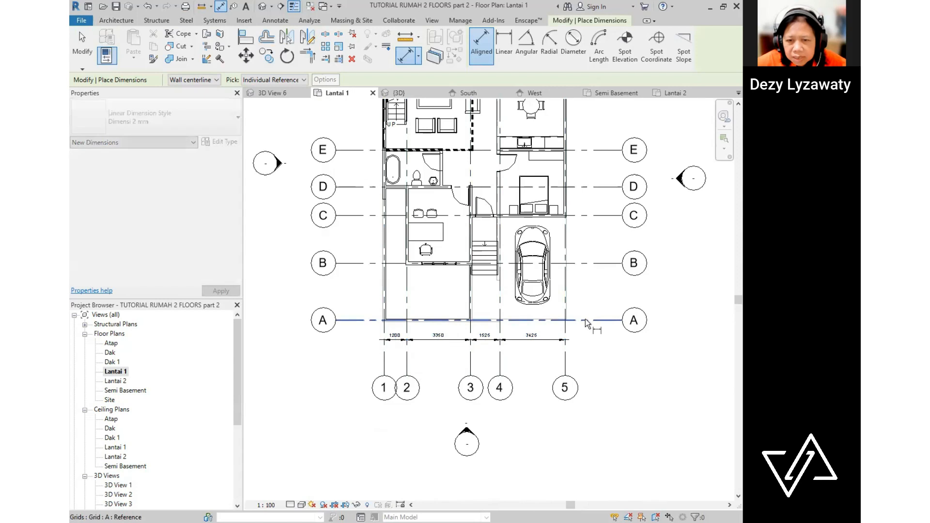
- Place a chained aligned dimension through grids A, B, D, E, F and G along the plan's left side
click(334, 318)
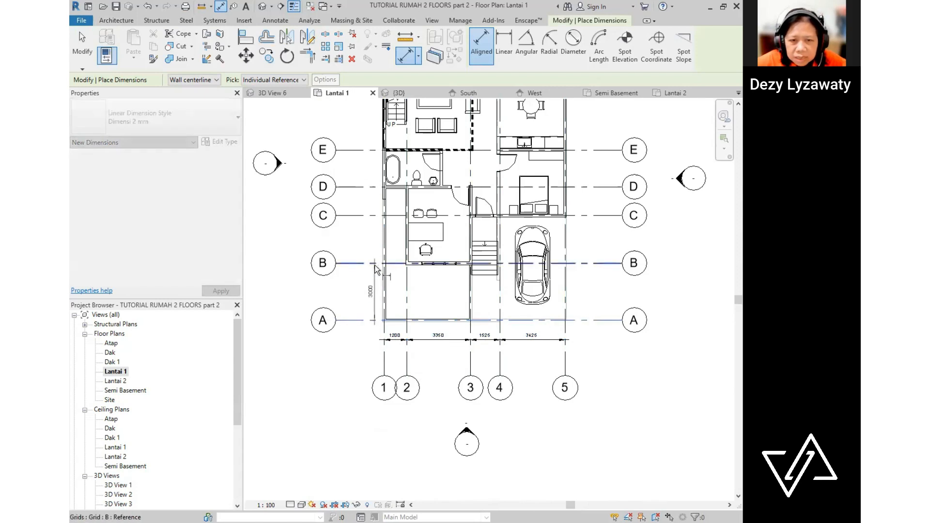
click(376, 270)
click(366, 185)
middle_drag(366, 185, 372, 261)
click(364, 220)
middle_drag(364, 190, 361, 282)
click(355, 233)
click(360, 181)
click(361, 171)
- Dimension grids 1, 3 and 5 above grid G, and add an overall grid 1 to 5 dimension above that chain
click(377, 146)
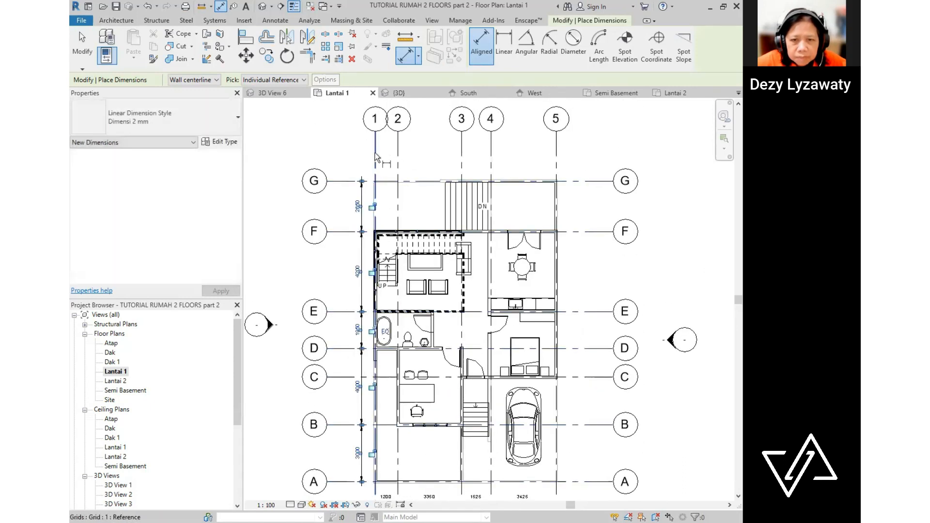
click(463, 168)
click(556, 169)
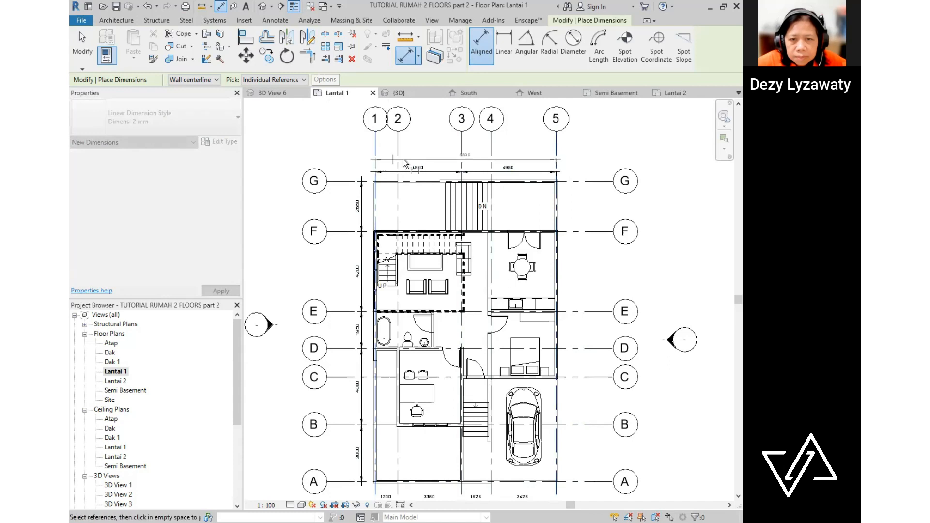
click(416, 158)
- Add overall dimensions outside the existing chains, from grid G to A on the plan's left side and from grid 1 to 5 below it
click(348, 181)
middle_drag(366, 324, 382, 177)
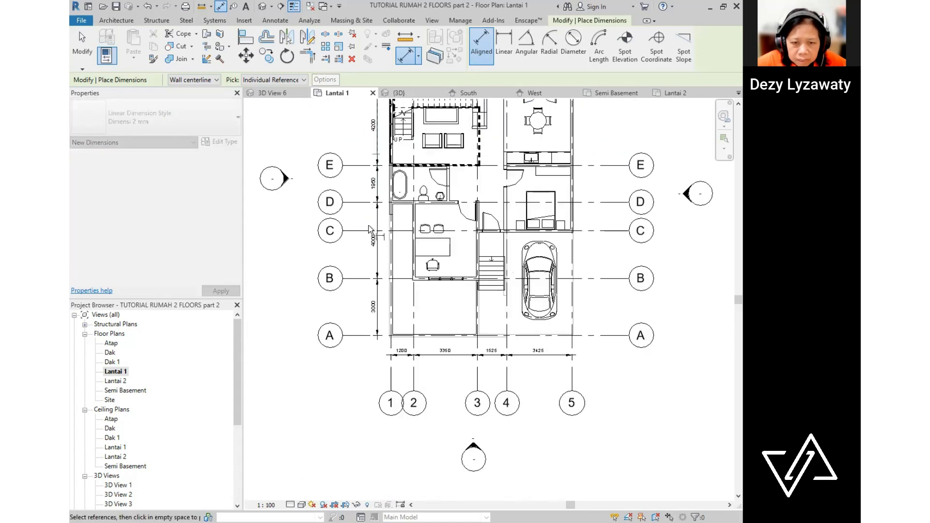
click(360, 325)
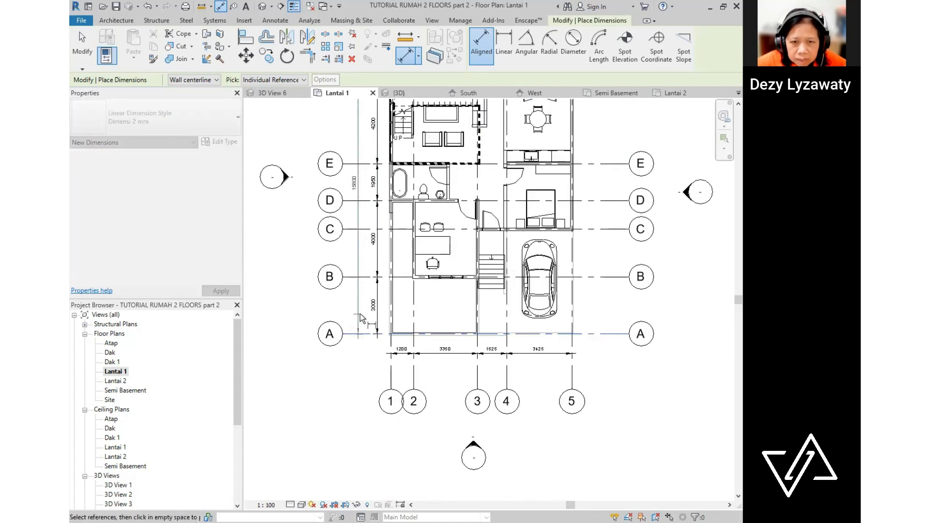
click(361, 313)
click(390, 371)
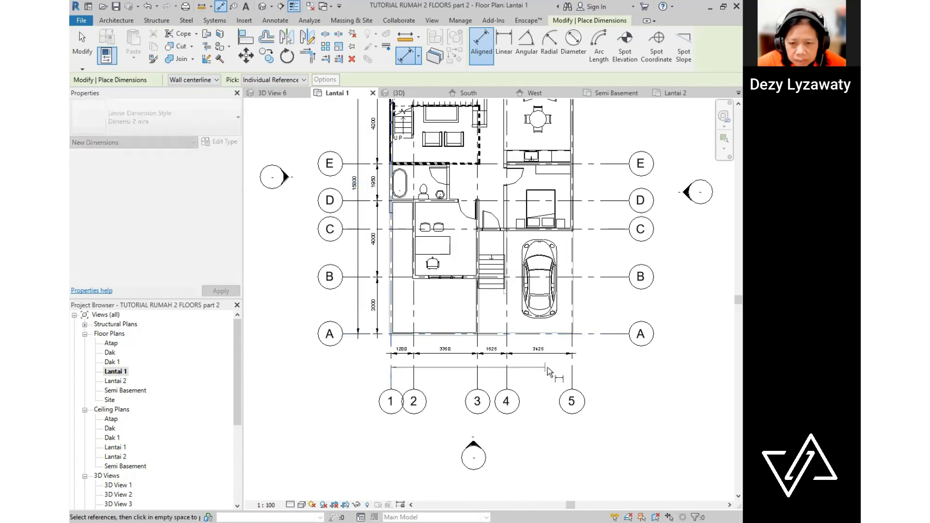
click(572, 367)
click(585, 369)
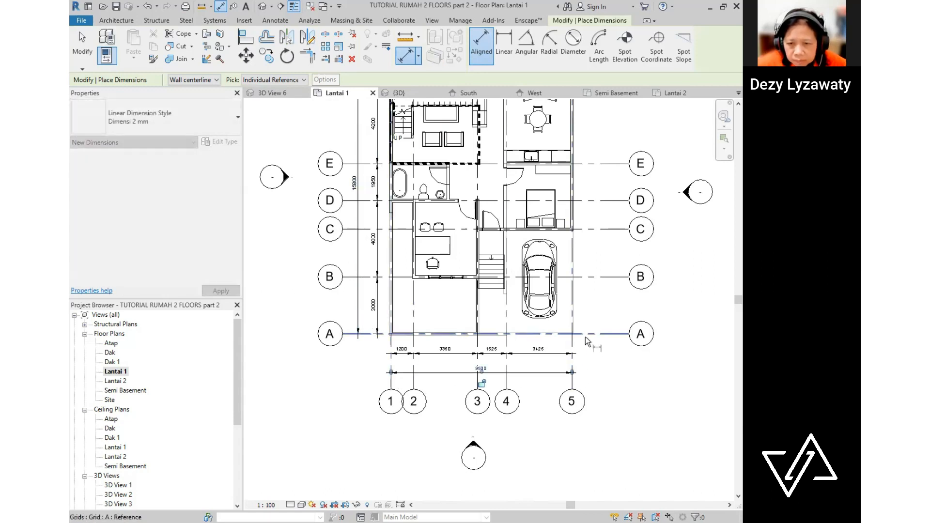
- Place a chained aligned dimension through grids A, C, E, F and G along the plan's right side
click(591, 230)
click(589, 244)
middle_drag(590, 242, 547, 394)
click(556, 380)
click(550, 316)
click(549, 236)
click(549, 185)
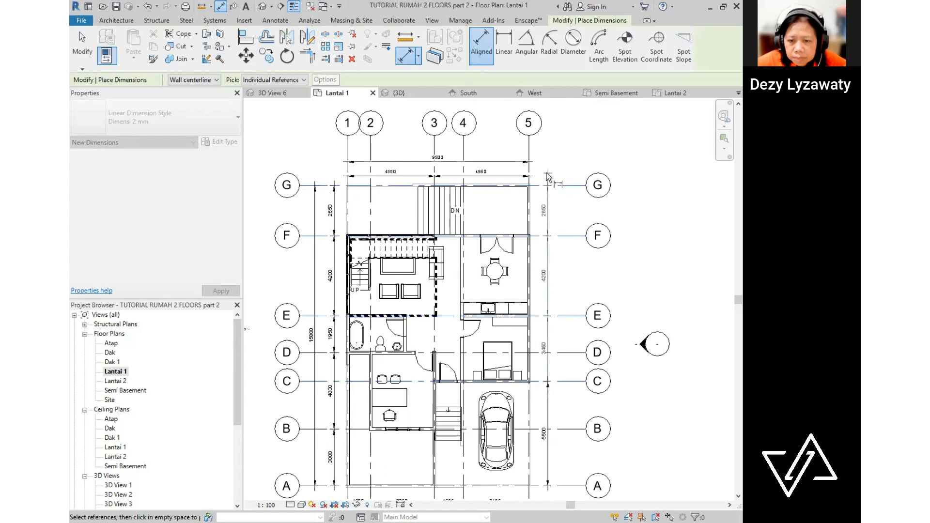
click(547, 180)
- Add an overall dimension from grid G to A outside the right-hand chain and end the dimensioning
click(571, 188)
middle_drag(560, 498, 542, 357)
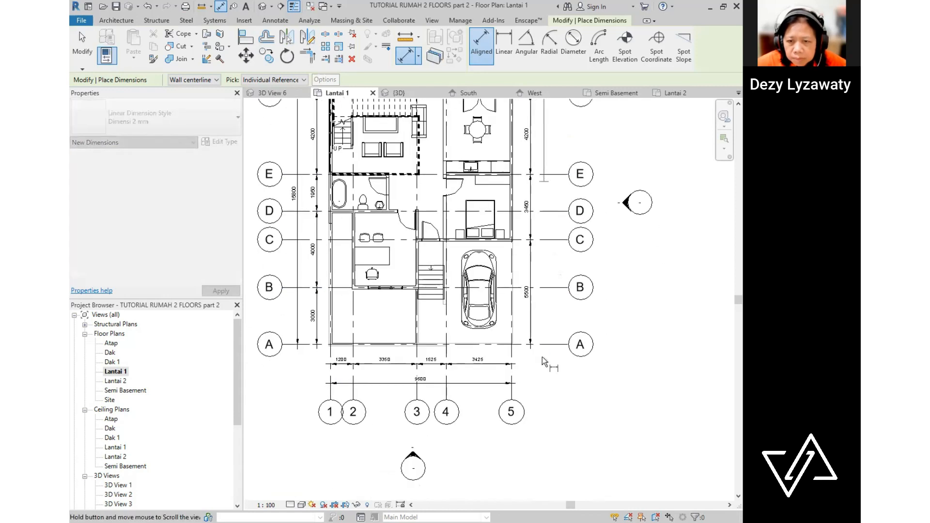
click(546, 327)
scroll(505, 411, down, 4)
key(Escape)
- Set the Lantai 1 floor plan's detail level to Medium
scroll(458, 380, up, 2)
middle_drag(474, 381, 435, 380)
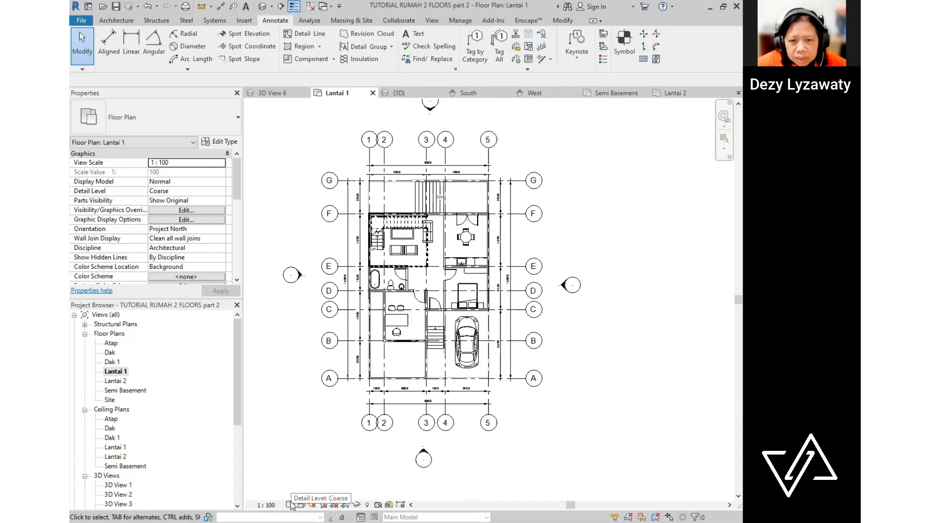
scroll(484, 242, up, 5)
scroll(494, 244, down, 3)
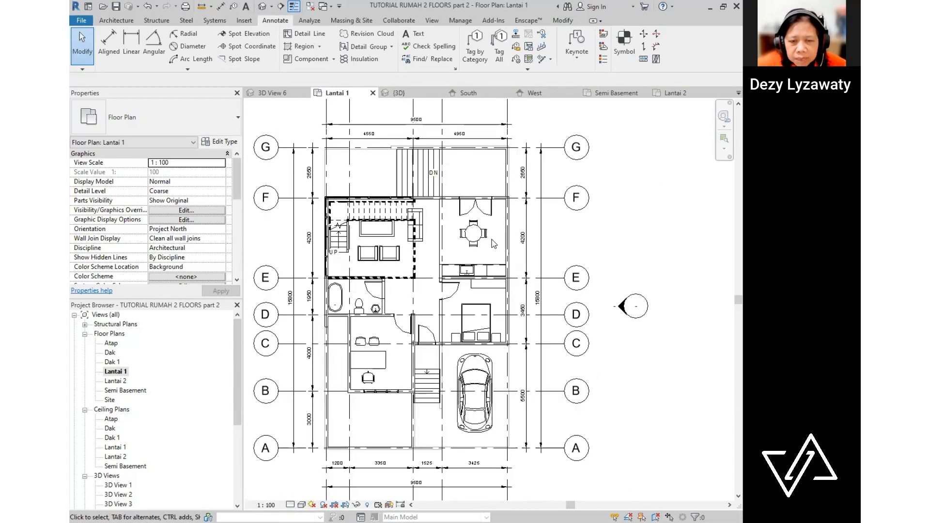
scroll(453, 314, up, 3)
scroll(436, 313, up, 3)
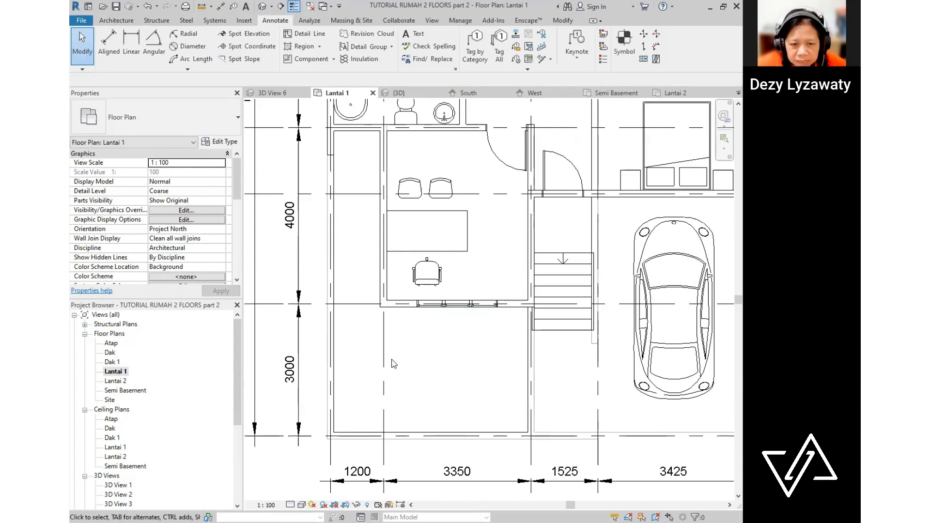
click(290, 505)
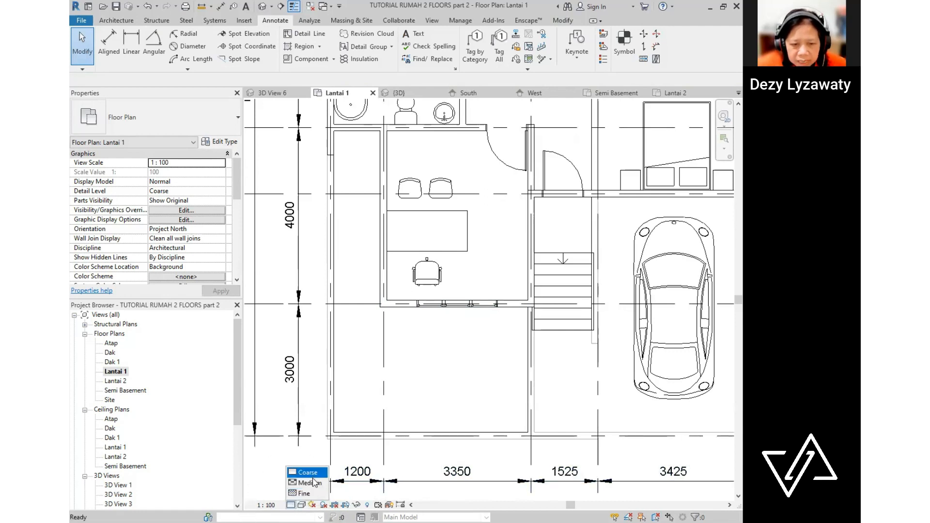
scroll(480, 330, down, 5)
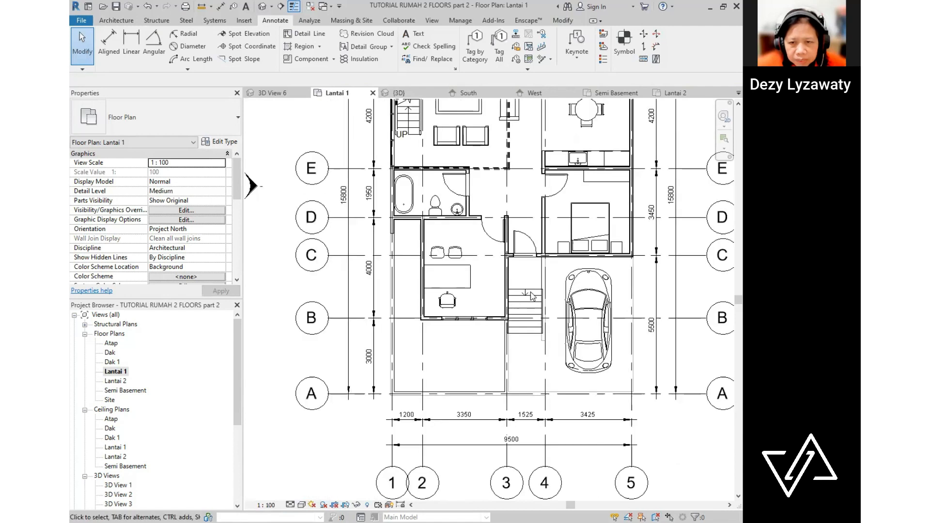
scroll(580, 259, up, 3)
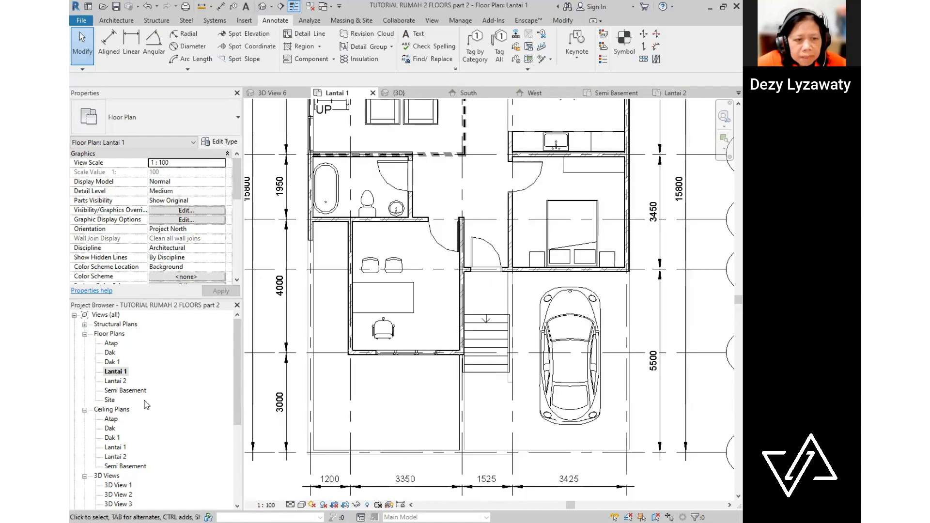
- Open the Lantai 2 floor plan and draw a Thin Lines detail line from the wall end on grid 1 straight down past grid A
double_click(116, 381)
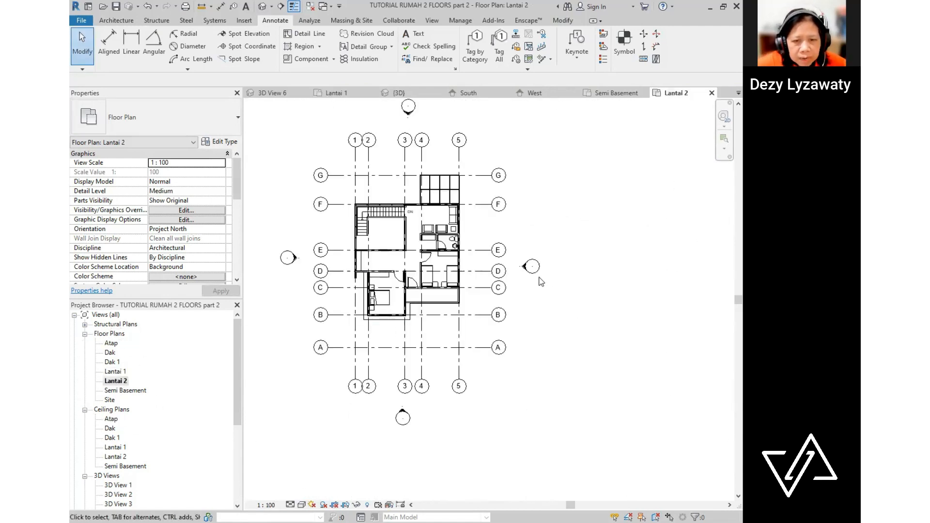
scroll(477, 314, up, 3)
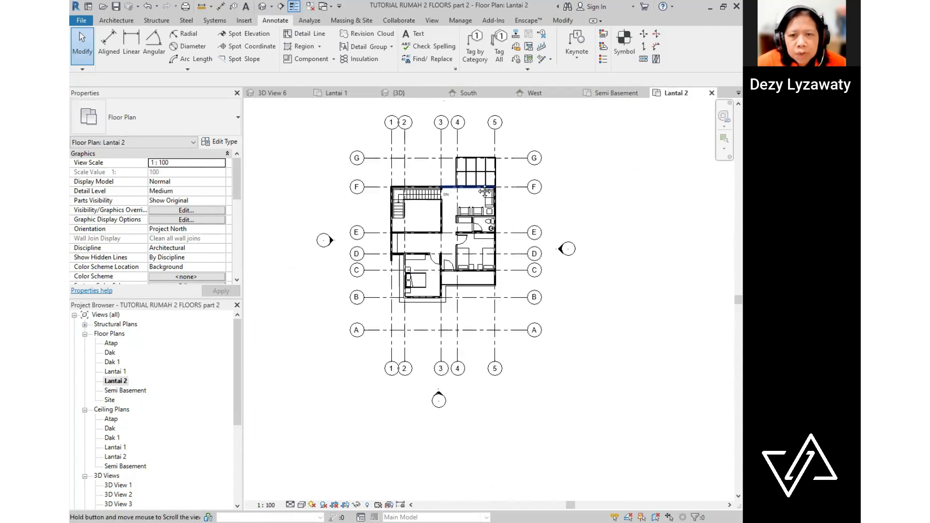
scroll(486, 147, up, 4)
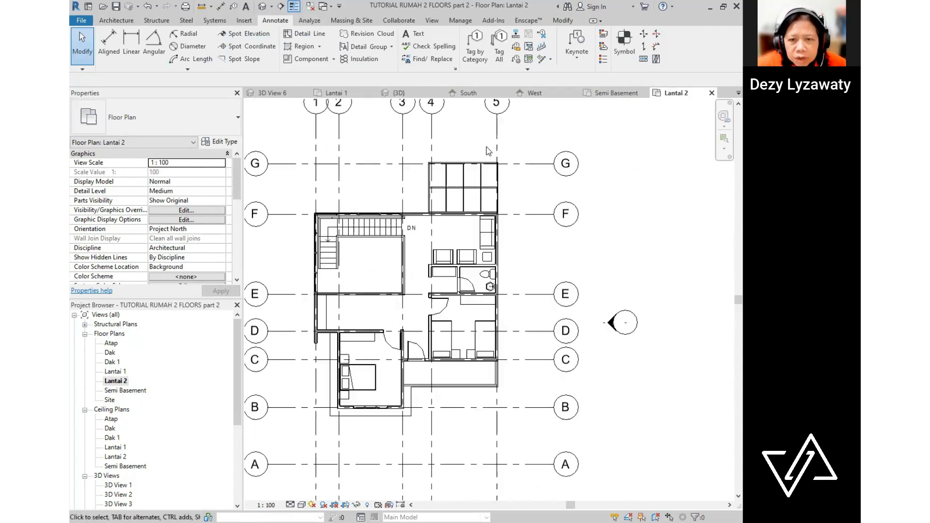
scroll(507, 158, down, 3)
middle_drag(405, 260, 383, 160)
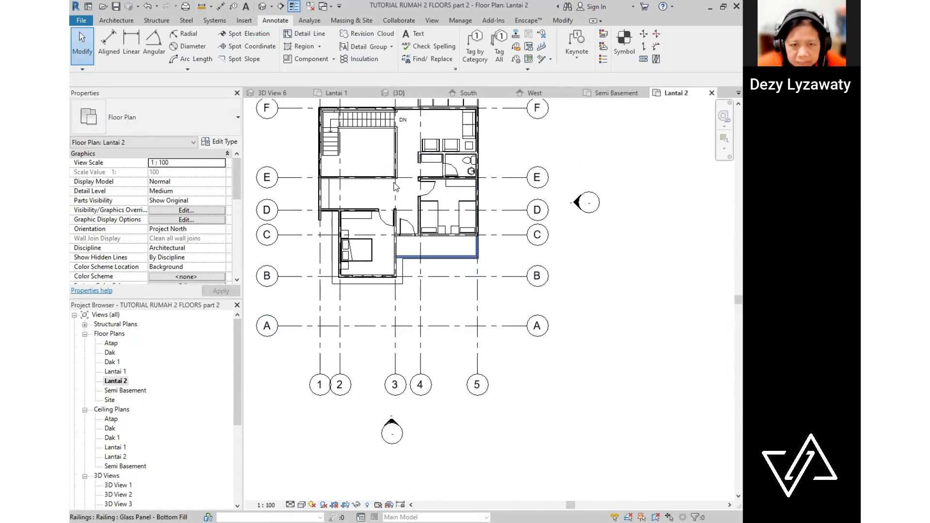
click(274, 22)
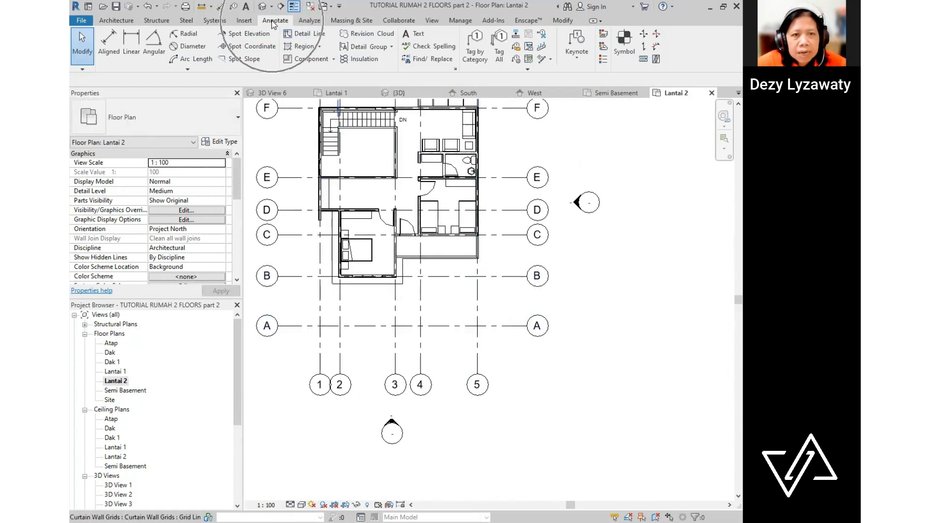
click(312, 35)
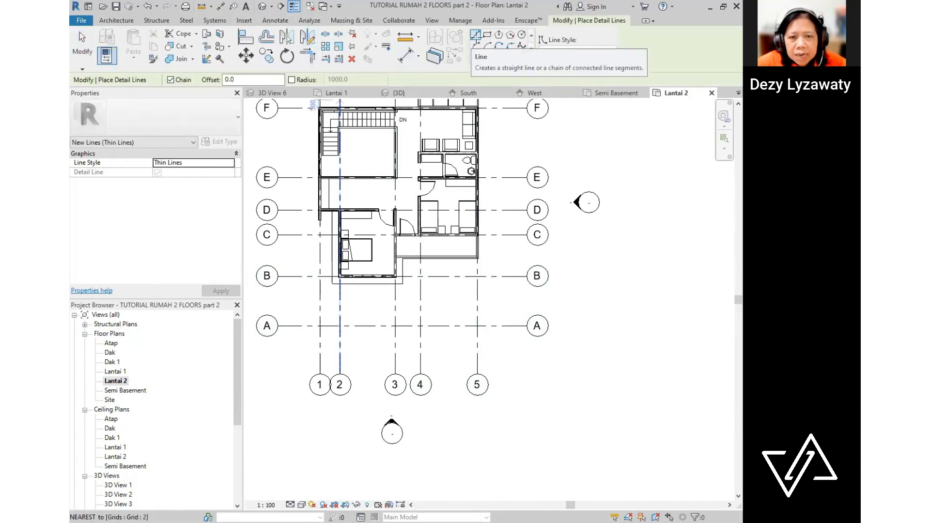
scroll(308, 240, up, 4)
click(325, 203)
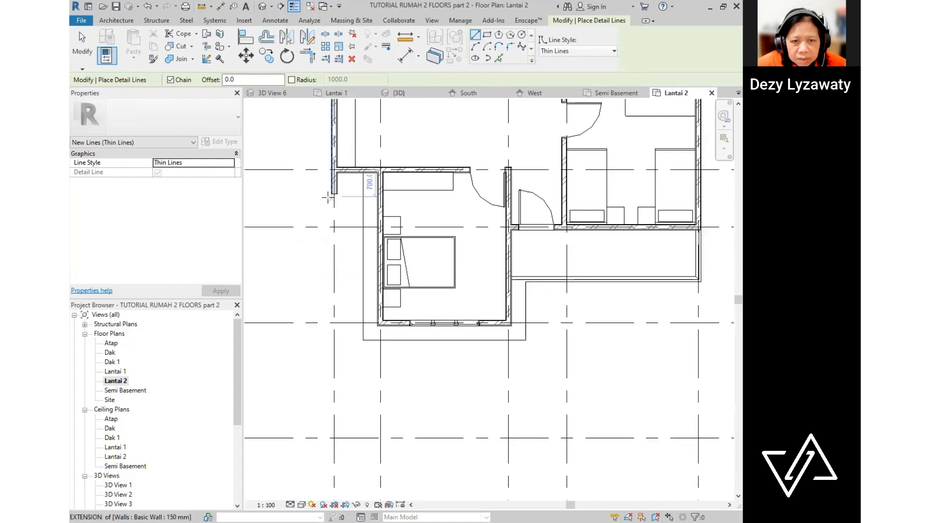
scroll(353, 114, down, 3)
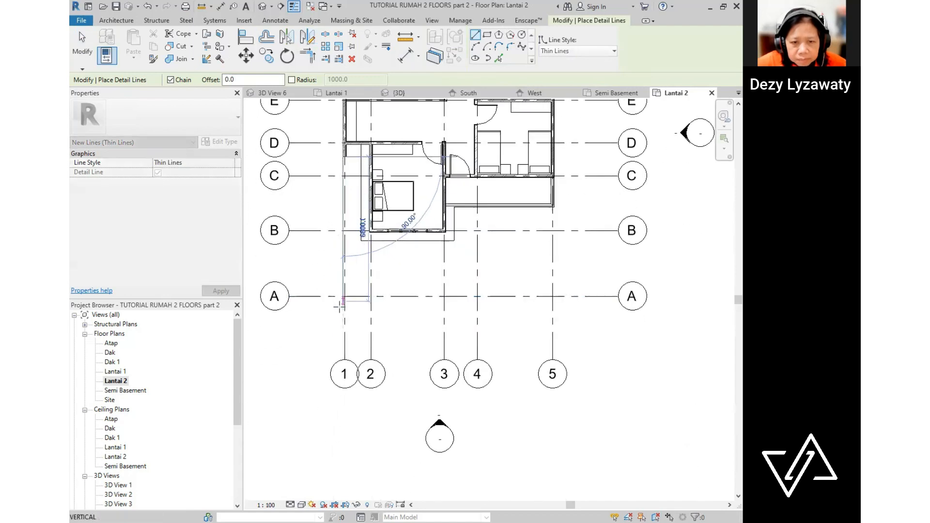
click(342, 308)
key(Escape)
- Draw a Thin Lines detail line about 4800 mm long from the balcony's outer corner on grid 5 straight down past grid A
scroll(590, 215, up, 3)
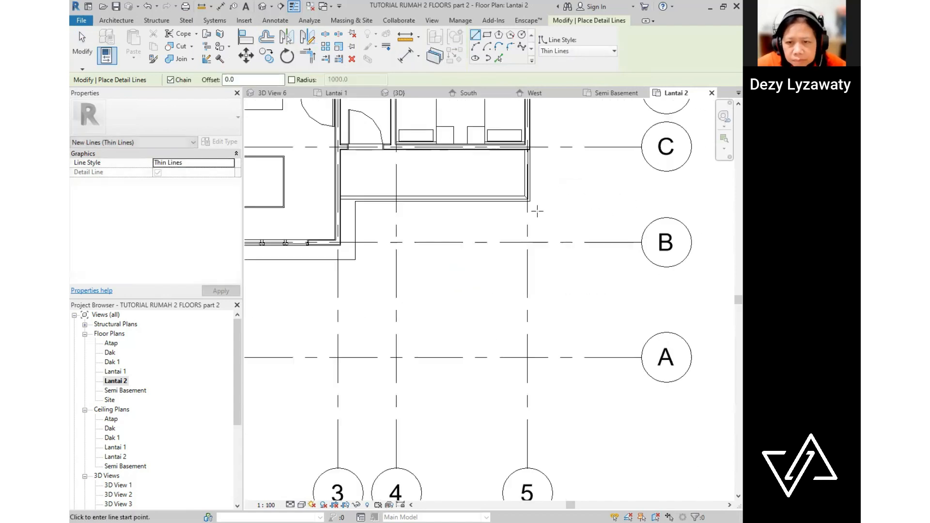
click(529, 201)
scroll(528, 232, down, 2)
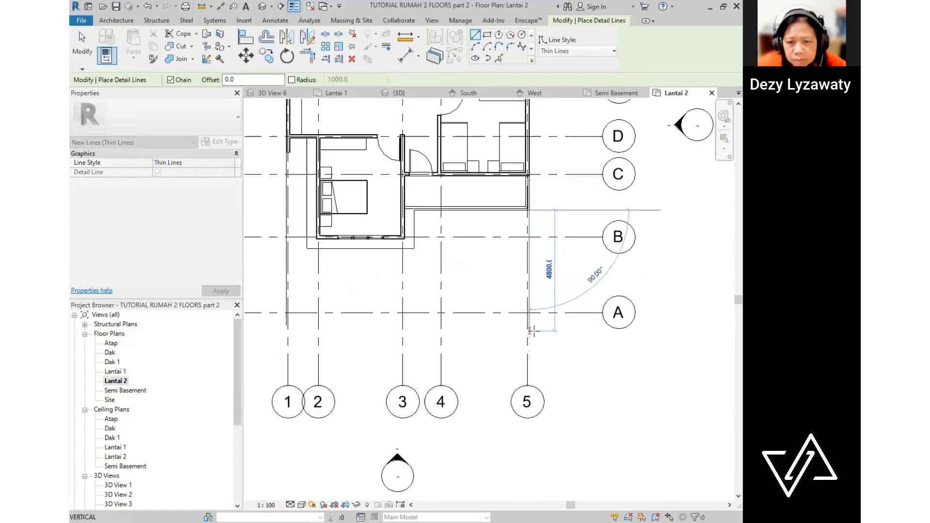
click(529, 331)
key(Escape)
key(Escape)
- Draw detail lines from the curtain wall corner near grids 4 and G across to grid 1, and from the wall corner at grid F up past G
middle_drag(574, 316, 556, 452)
middle_drag(512, 283, 540, 470)
scroll(479, 252, up, 3)
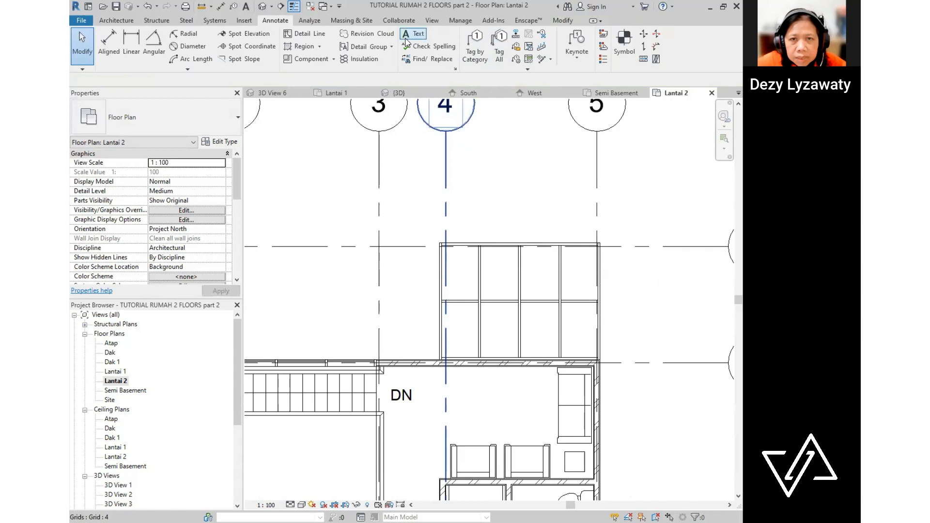
click(313, 37)
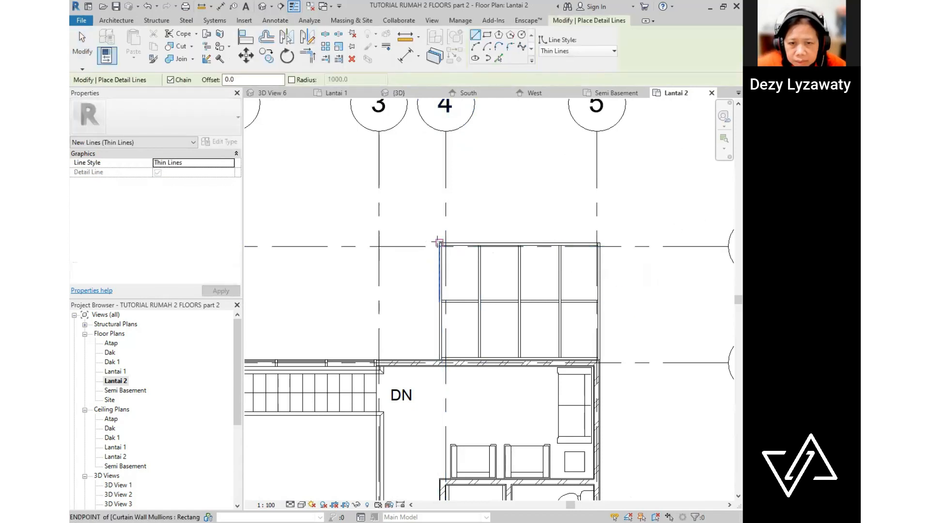
click(437, 242)
scroll(483, 243, down, 2)
click(328, 241)
scroll(334, 298, up, 5)
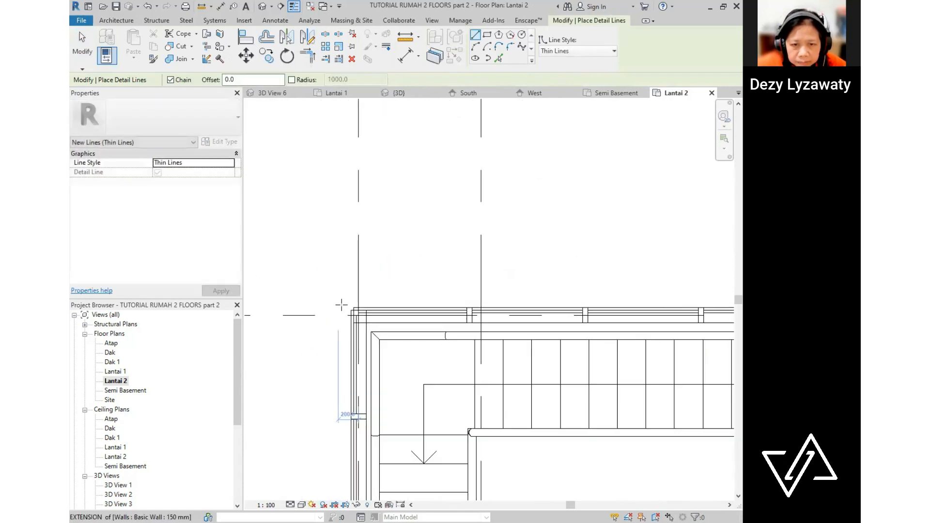
click(349, 310)
scroll(350, 310, down, 2)
key(Escape)
- Trim the two detail lines into a clean corner near the intersection of grids 1 and G
scroll(390, 142, up, 1)
click(308, 56)
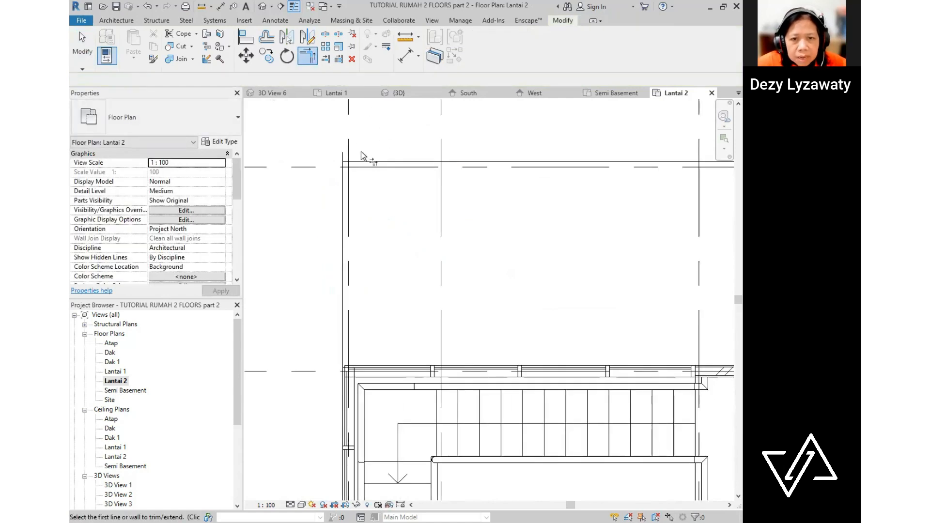
scroll(347, 167, down, 4)
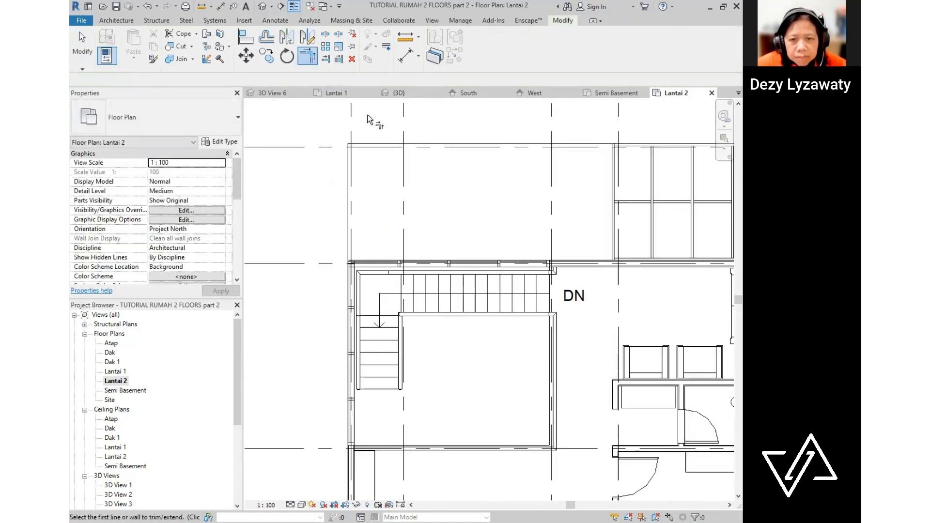
scroll(458, 442, up, 2)
key(Escape)
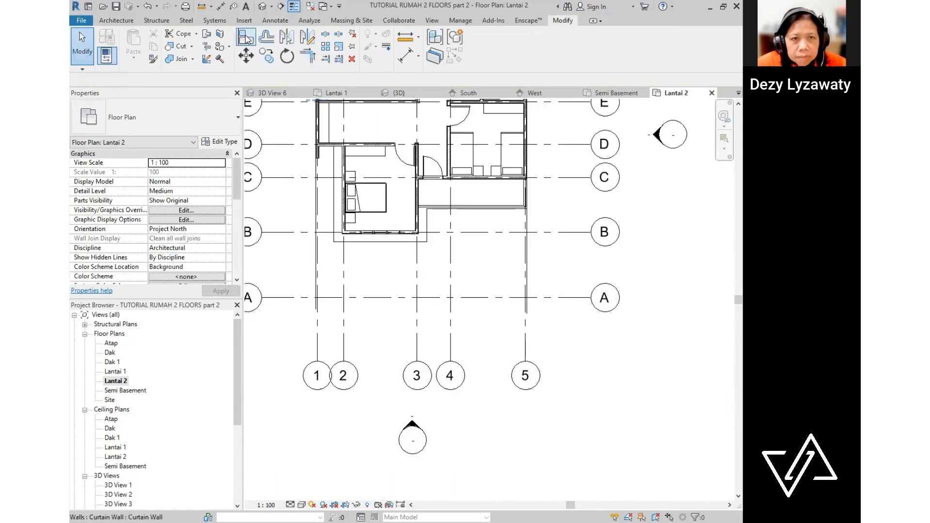
- Draw a horizontal detail line along grid A between the vertical detail lines at grids 1 and 5
click(275, 20)
click(319, 42)
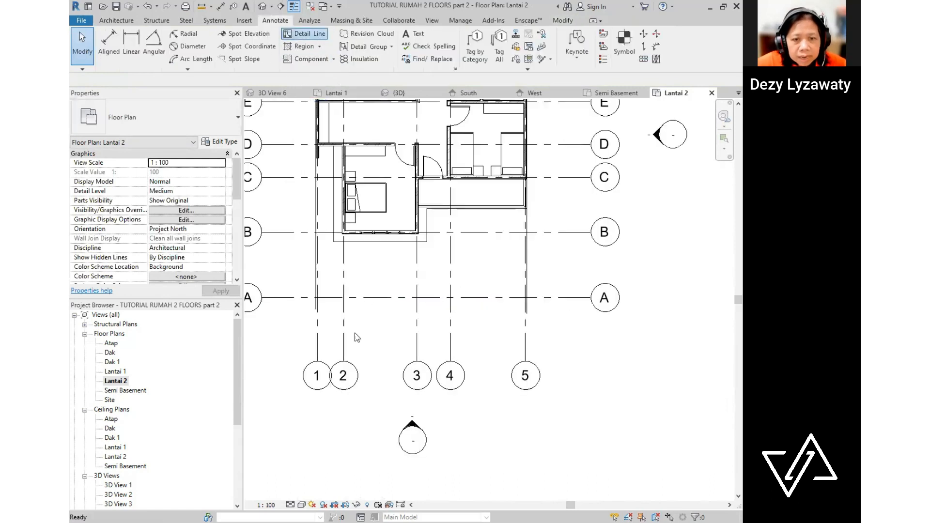
scroll(315, 281, up, 4)
click(312, 280)
scroll(312, 280, down, 2)
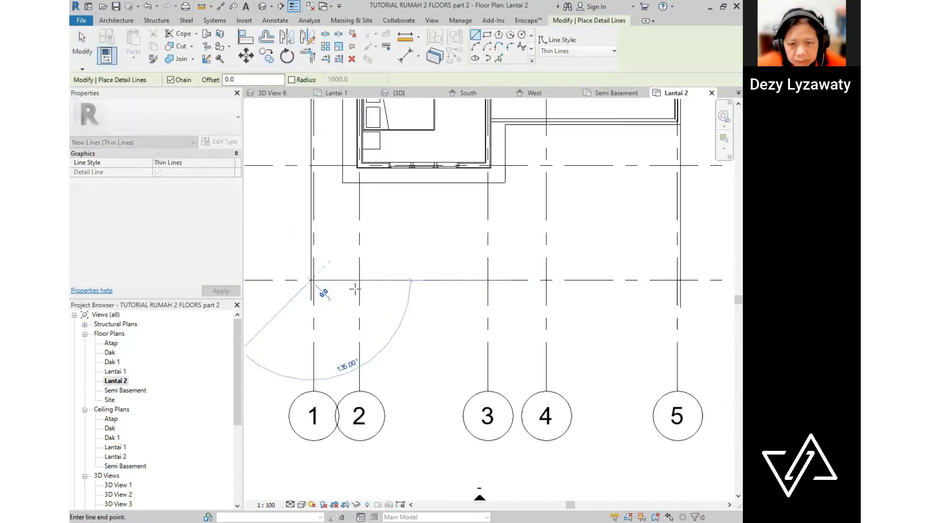
click(680, 279)
key(Escape)
key(Escape)
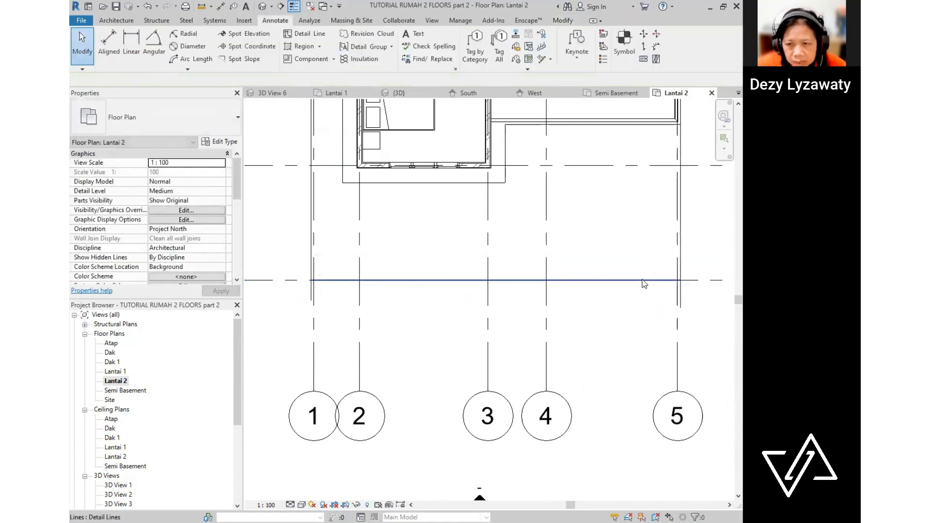
- Move the horizontal detail line on grid A down by 75 mm
click(643, 282)
click(246, 54)
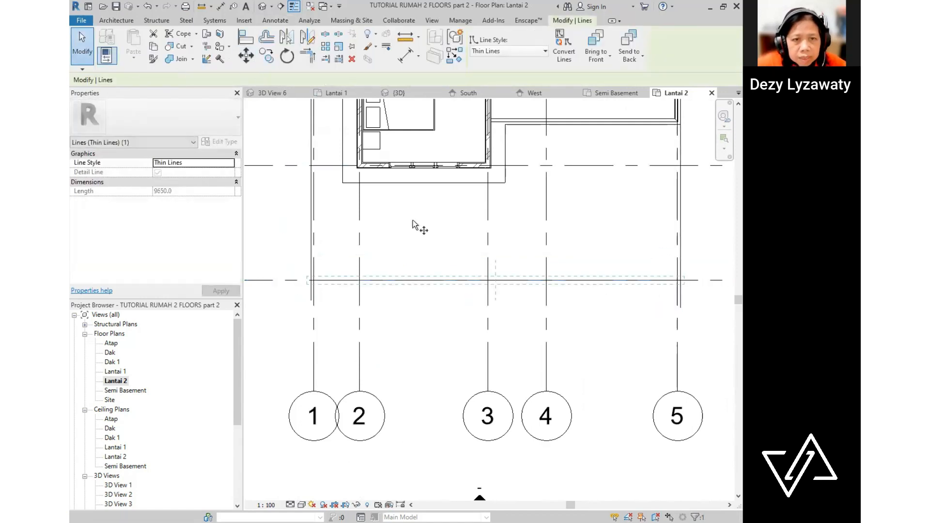
click(432, 294)
text(75)
key(Return)
click(417, 314)
- Trim the horizontal detail line below grid A into corners with the vertical detail lines at grids 1 and 5
scroll(303, 299, up, 1)
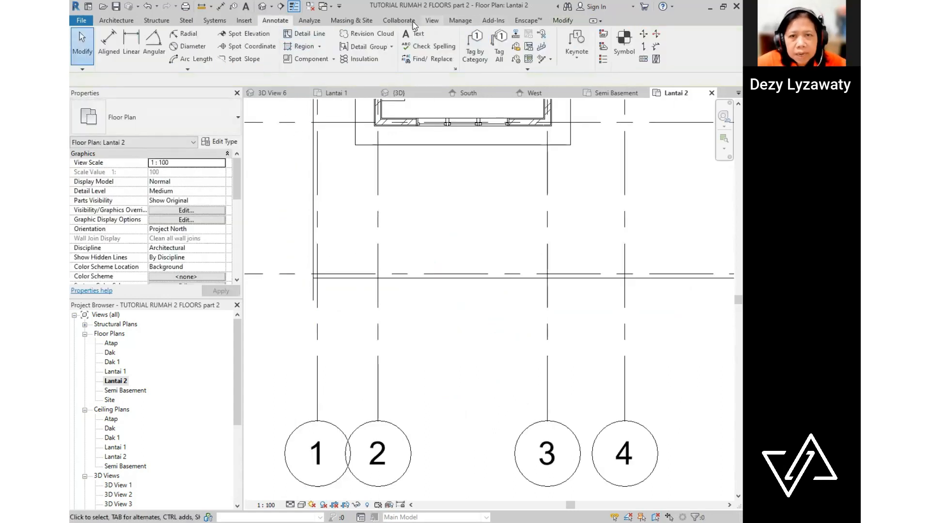
click(339, 278)
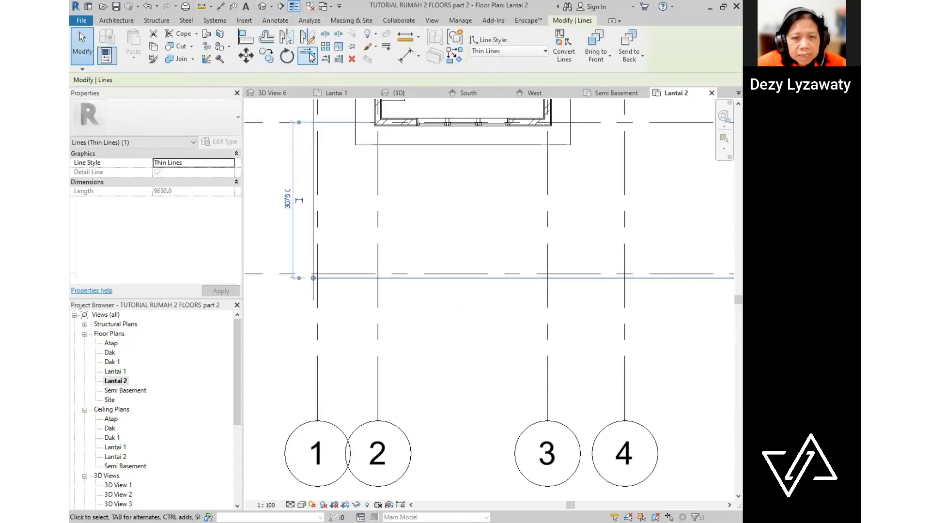
click(311, 57)
scroll(291, 272, down, 2)
scroll(623, 306, down, 1)
middle_drag(622, 306, 417, 347)
scroll(418, 348, up, 3)
click(394, 304)
click(408, 297)
scroll(565, 353, down, 4)
key(Escape)
- Place a chained aligned dimension through grids 1, 2, 3 and 5 below the Lantai 2 plan
scroll(568, 354, down, 1)
middle_drag(508, 318, 454, 321)
scroll(479, 319, up, 1)
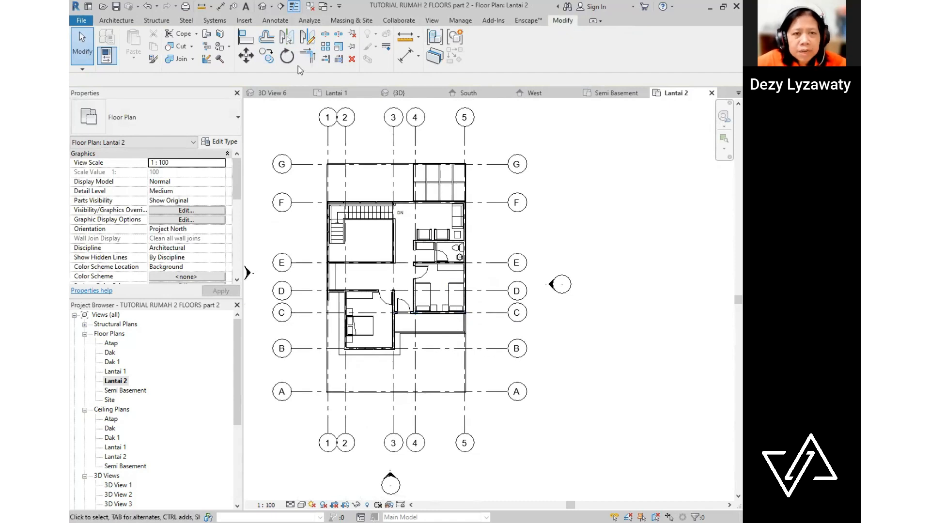
click(278, 22)
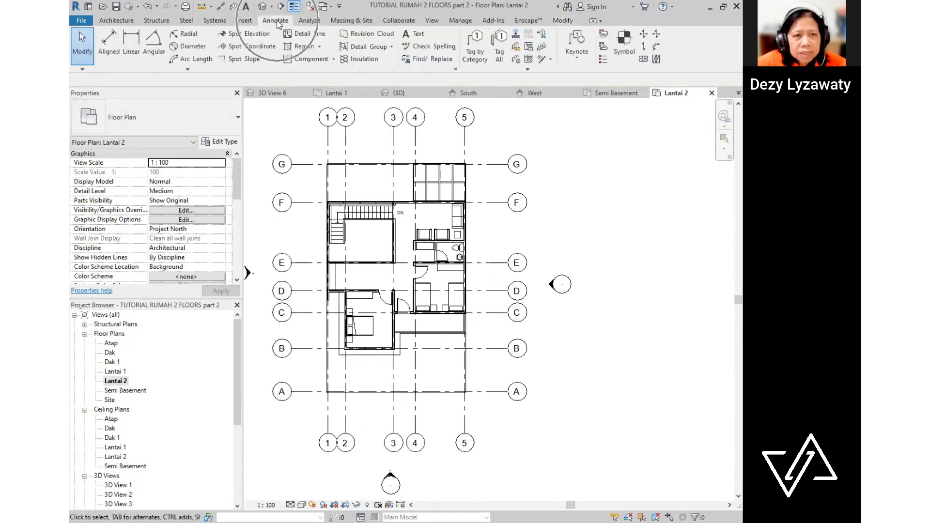
click(109, 48)
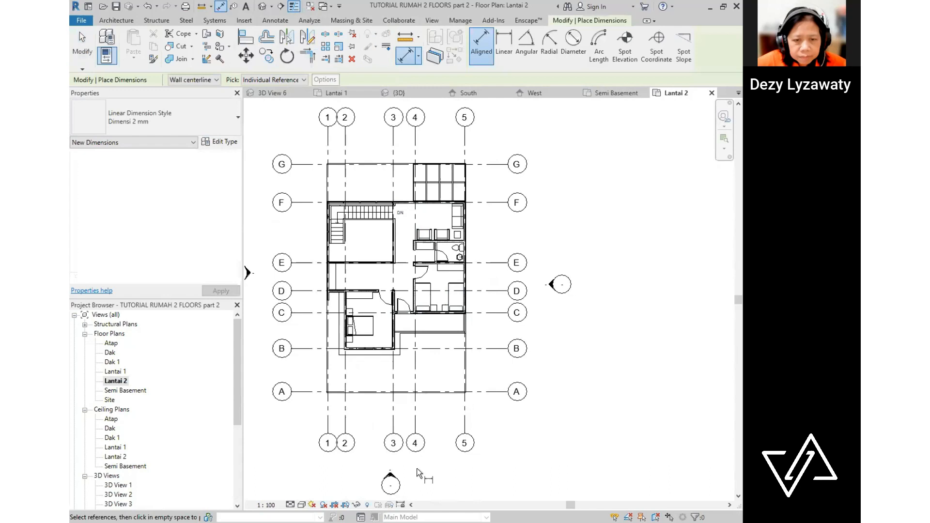
middle_drag(349, 339, 357, 281)
click(335, 361)
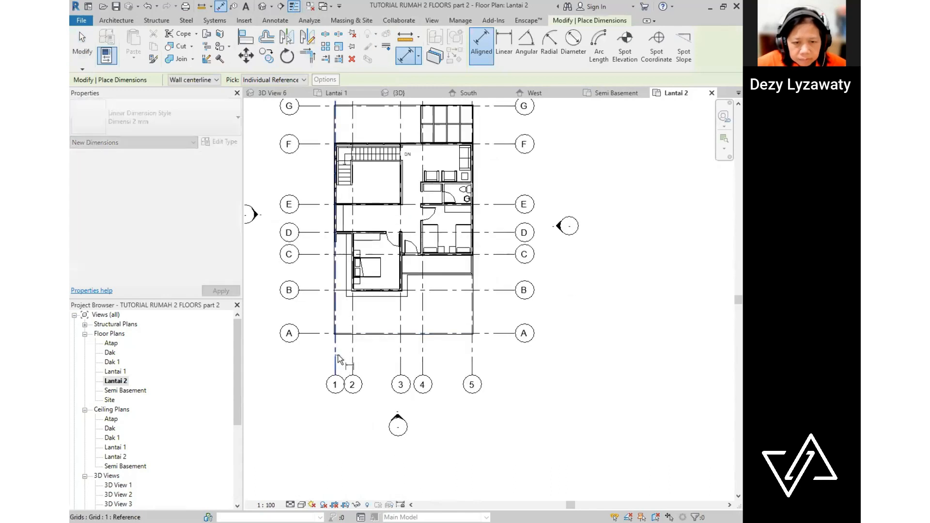
click(352, 357)
click(400, 352)
click(473, 348)
click(478, 346)
- Add an overall aligned dimension from grid 5 to grid 1 outside the chain below the plan
click(472, 371)
click(335, 362)
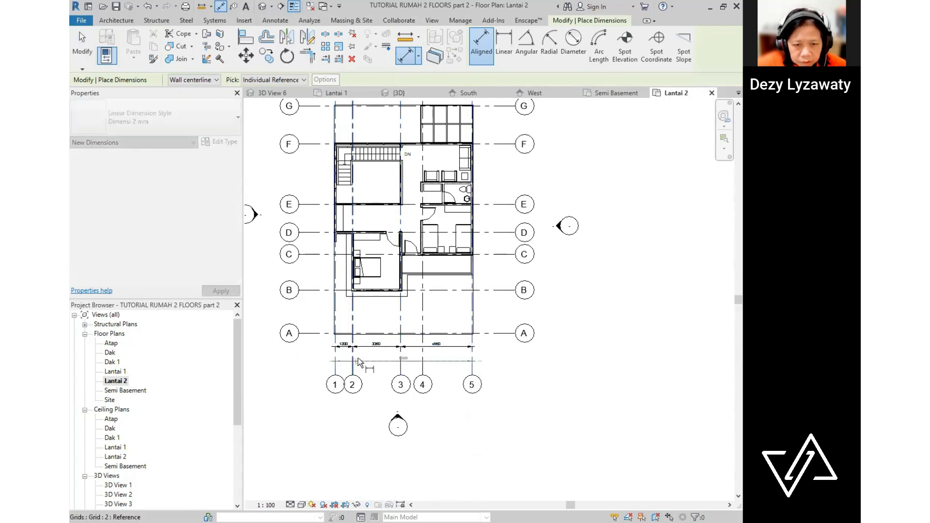
click(366, 361)
- Place a chained aligned dimension through grids A, B, D, E, F and G along the plan's left side
click(325, 333)
click(319, 290)
click(312, 233)
click(319, 203)
click(324, 144)
middle_drag(325, 173, 323, 311)
click(319, 244)
click(322, 229)
- Place a chained aligned dimension through grids 1, 3, 4 and 5 above the plan
click(332, 222)
click(397, 228)
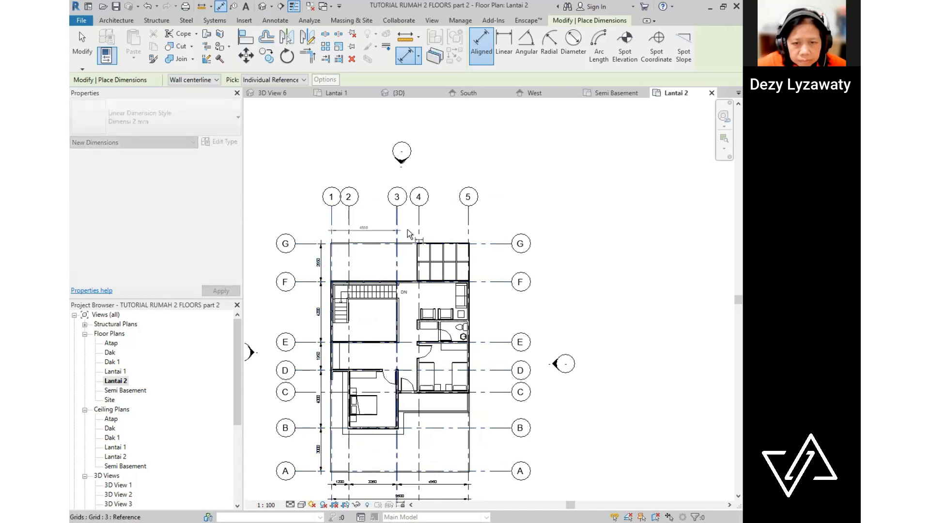
click(419, 228)
click(473, 237)
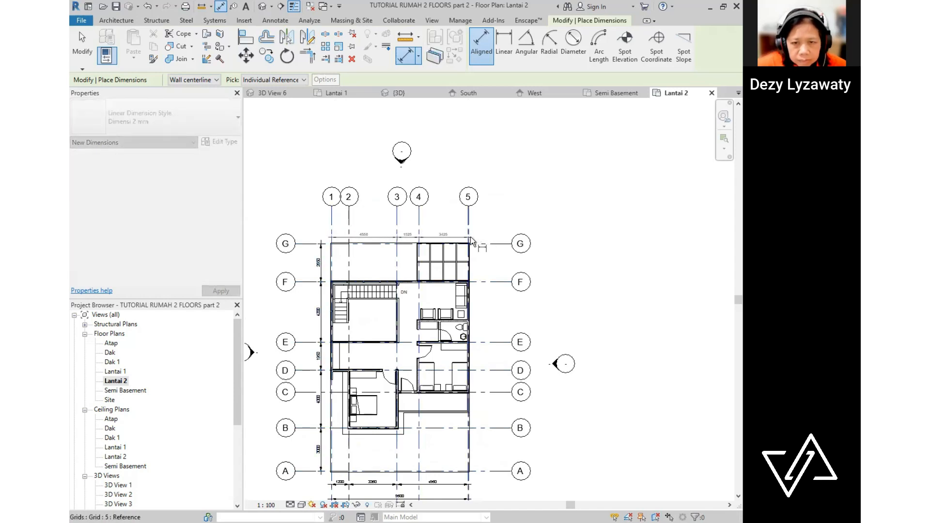
click(475, 233)
- Add an overall aligned dimension from grid 5 to grid 1 outside the chain above the plan
click(468, 224)
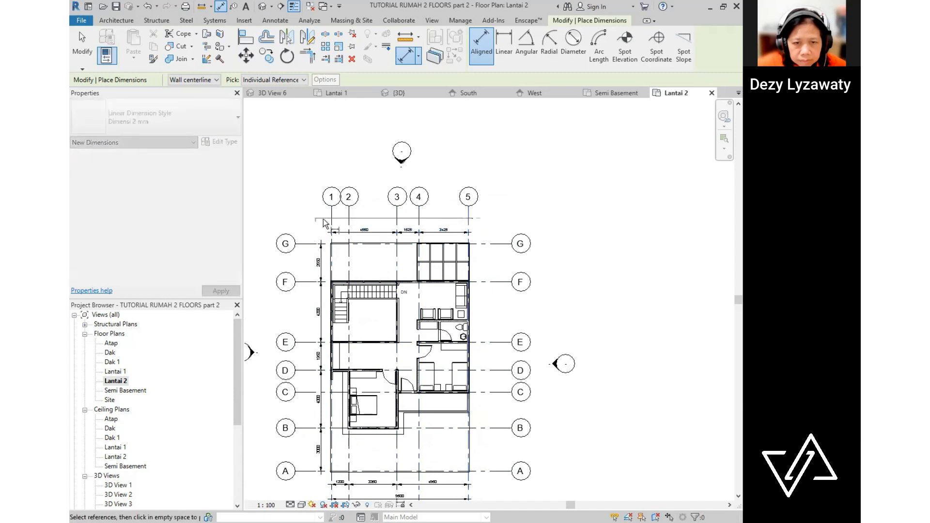
click(331, 221)
click(374, 219)
- Add an overall dimension from grid G to grid A outside the left-hand chain
middle_drag(329, 336, 384, 192)
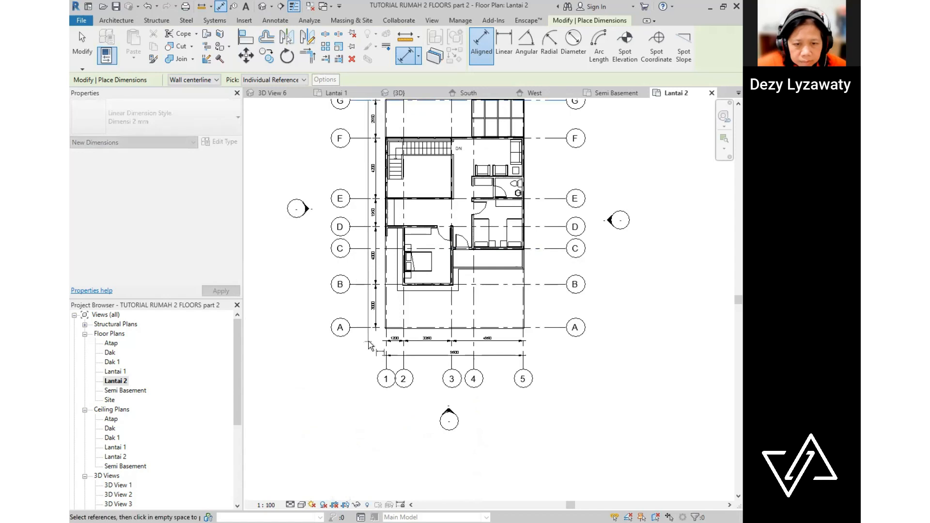
click(367, 327)
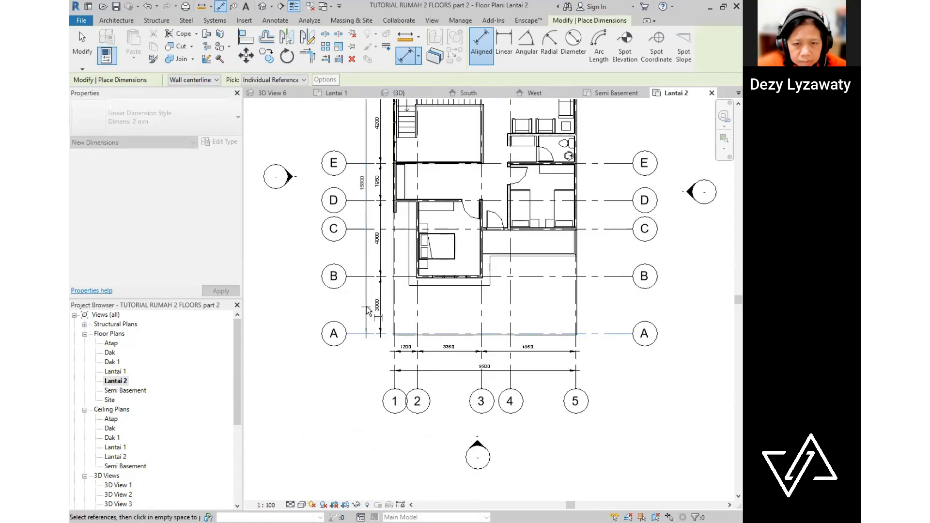
click(364, 312)
- Place a chained aligned dimension through grids A, B, C and E along the plan's right side
scroll(342, 325, down, 2)
middle_drag(536, 335, 401, 401)
click(376, 397)
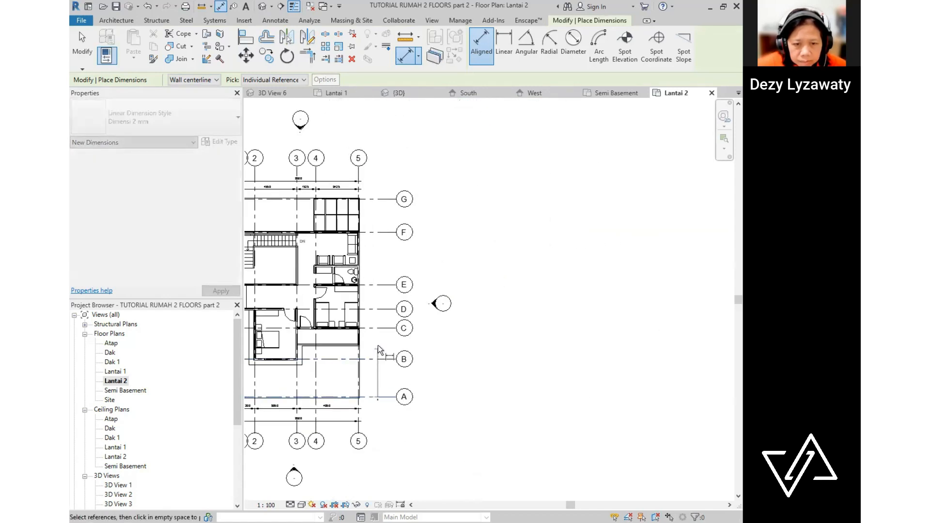
click(378, 334)
click(373, 360)
click(376, 285)
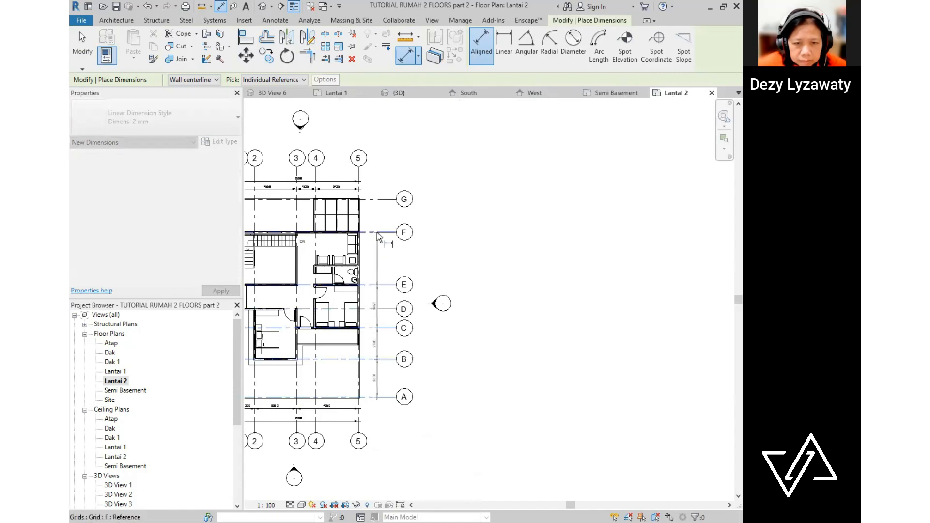
- Continue the aligned dimension chain beside grid 5 through the bathroom's upper wall and grids F and G, and place it
scroll(361, 269, up, 3)
scroll(356, 273, up, 2)
click(355, 268)
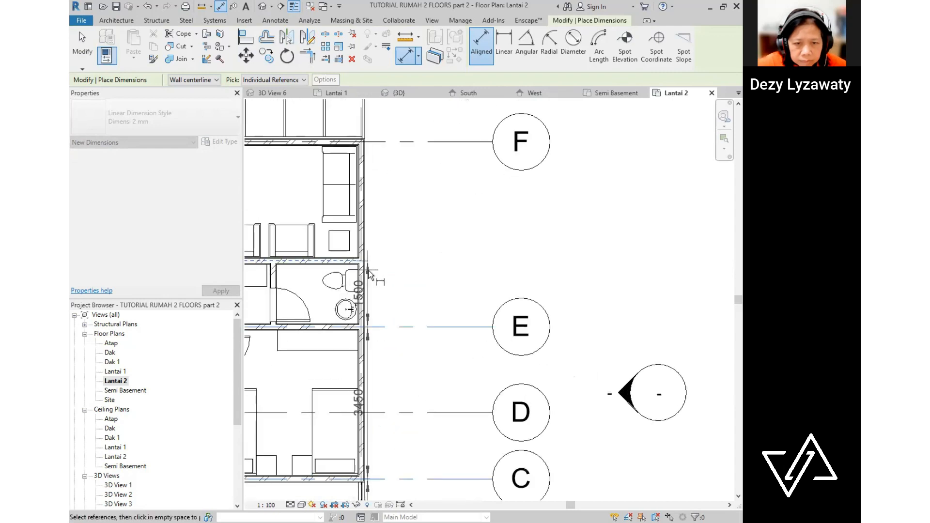
scroll(356, 267, down, 3)
click(393, 209)
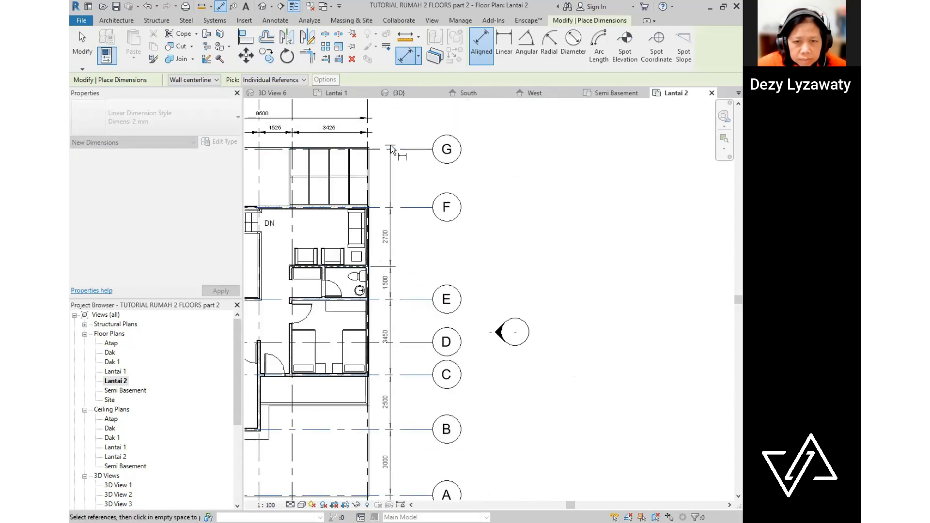
click(390, 144)
click(389, 150)
click(394, 211)
- Add an overall aligned dimension from grid G to grid A outside the chain beside grid 5
click(422, 150)
scroll(420, 234, down, 1)
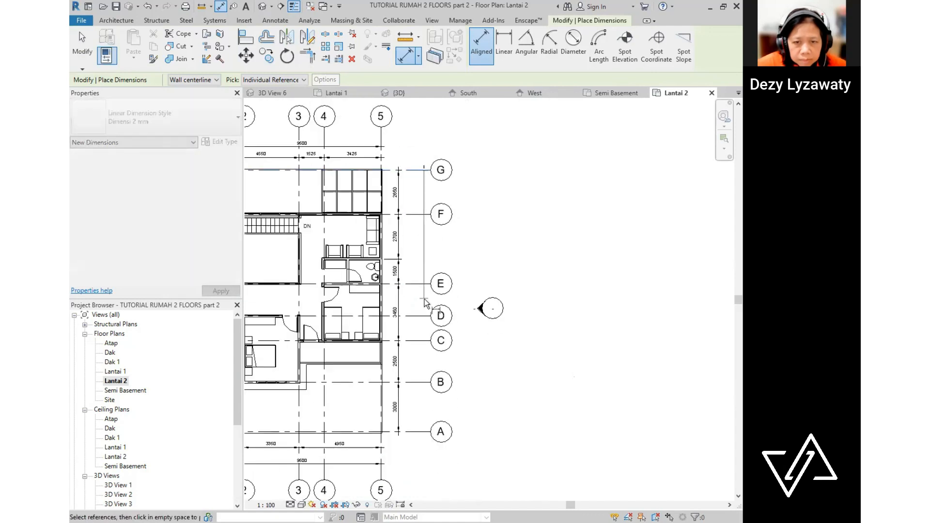
middle_drag(422, 430, 435, 306)
click(433, 307)
click(428, 291)
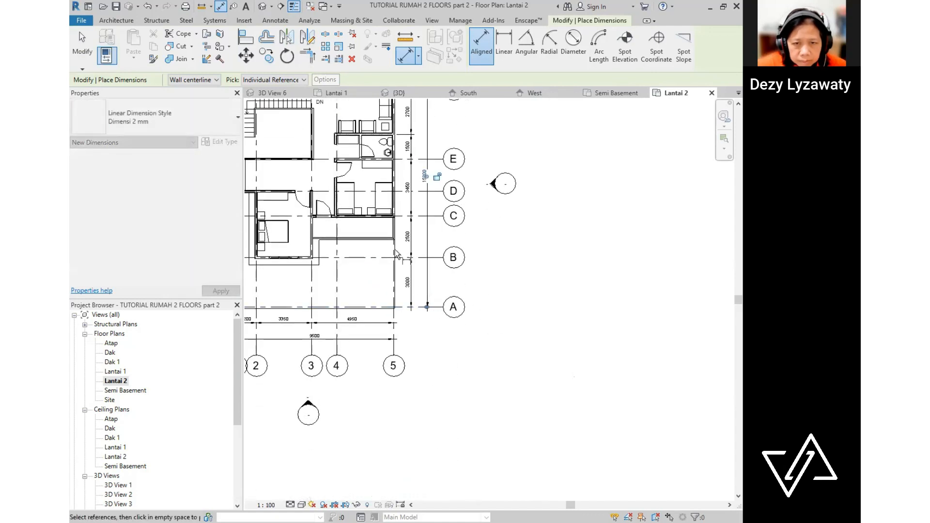
- Dimension the balcony's depth from grid C to its outer edge beside grid 5
scroll(398, 225, up, 4)
click(406, 208)
click(397, 263)
click(414, 241)
scroll(414, 241, down, 4)
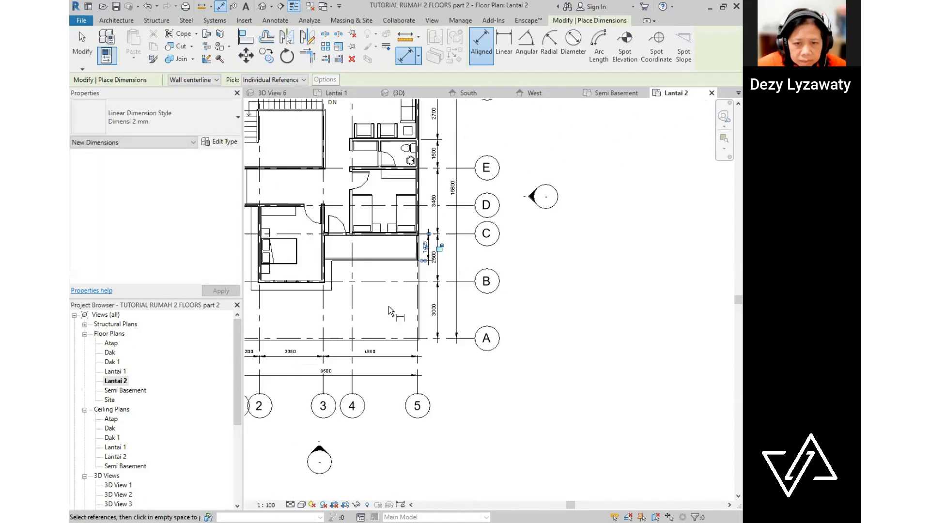
- Dimension the short wall projection on grid 1 from its end to grid D
middle_drag(407, 210, 429, 275)
scroll(428, 275, up, 5)
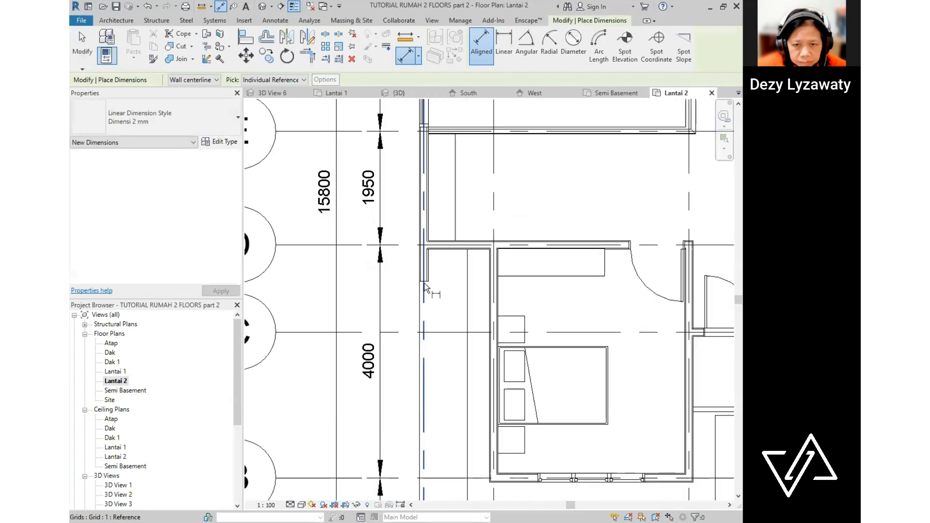
click(425, 281)
click(402, 246)
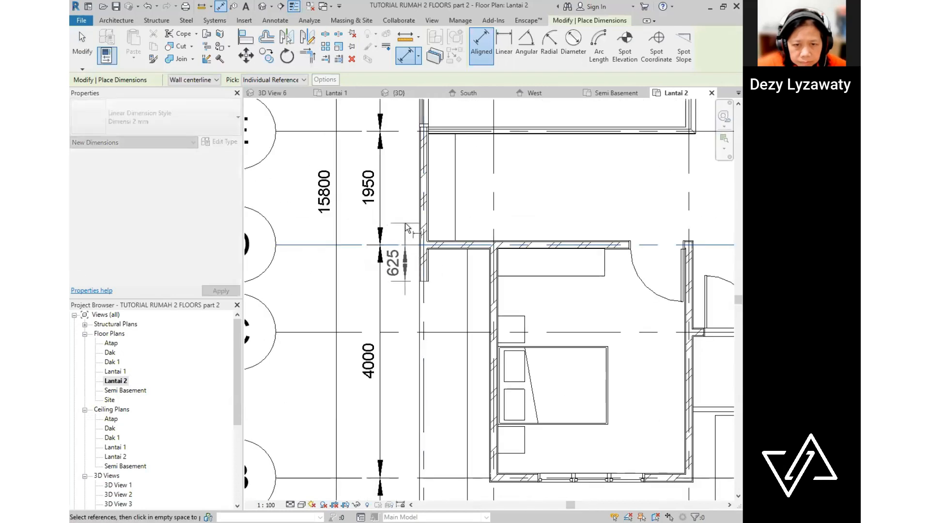
click(391, 257)
scroll(403, 247, down, 3)
scroll(330, 256, down, 3)
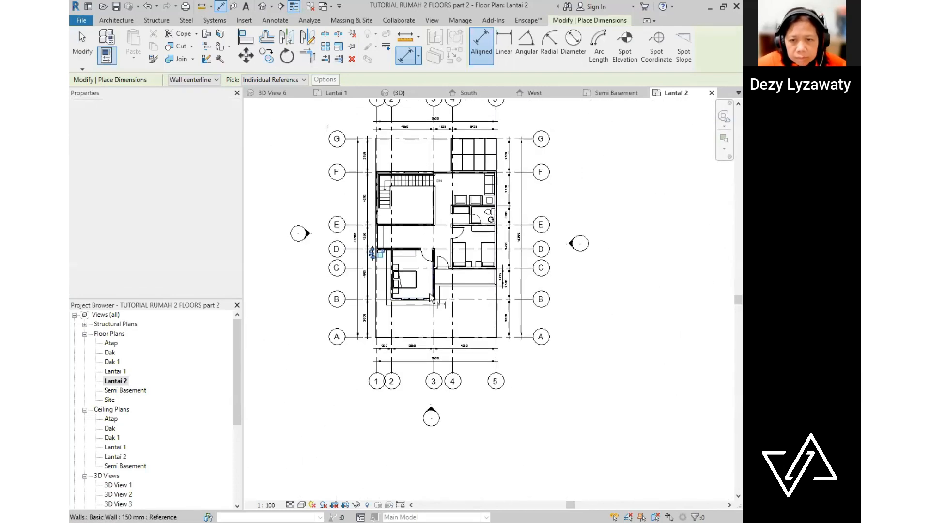
- Open the Semi Basement floor plan and set its detail level to Medium
double_click(125, 390)
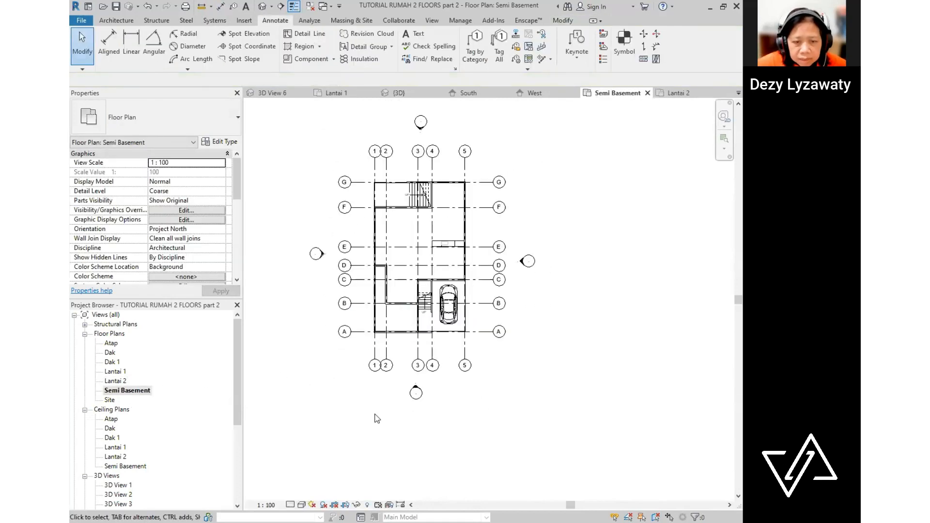
click(291, 505)
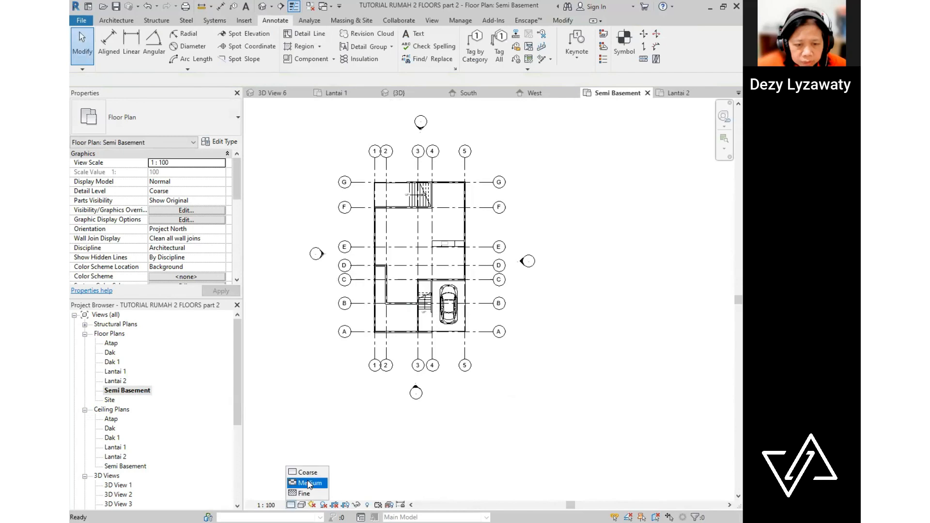
scroll(429, 405, up, 3)
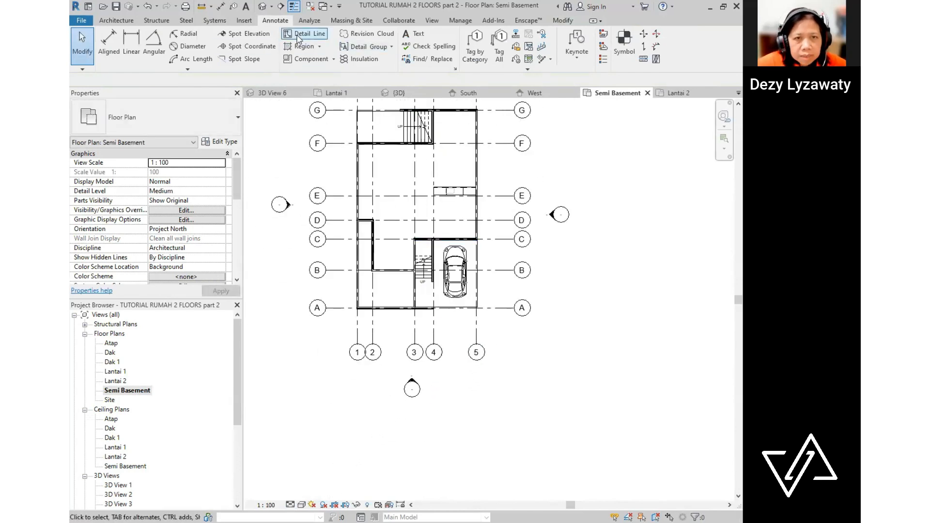
- Place an aligned dimension chain across grids 1, 2, 3, 4 and 5 below the Semi Basement plan
click(119, 50)
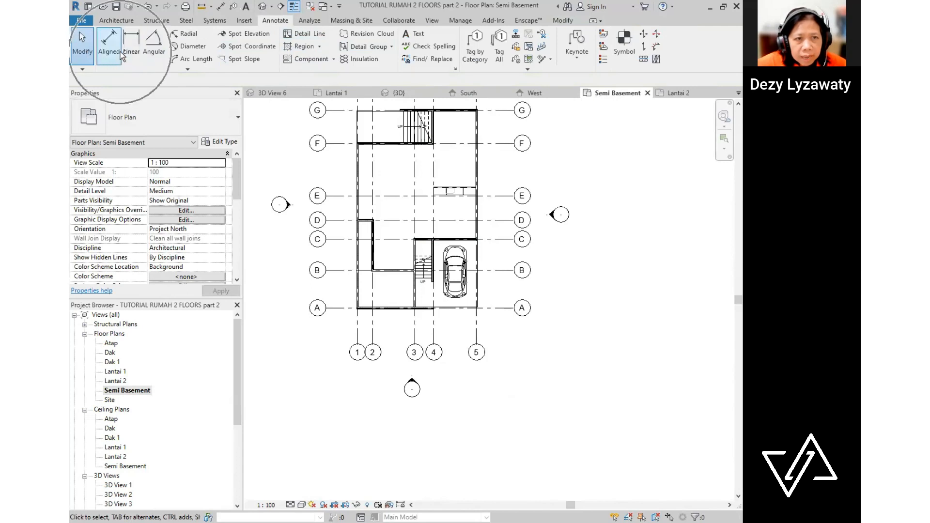
scroll(421, 339, up, 3)
click(300, 304)
click(331, 306)
click(414, 311)
click(453, 307)
click(539, 305)
click(559, 313)
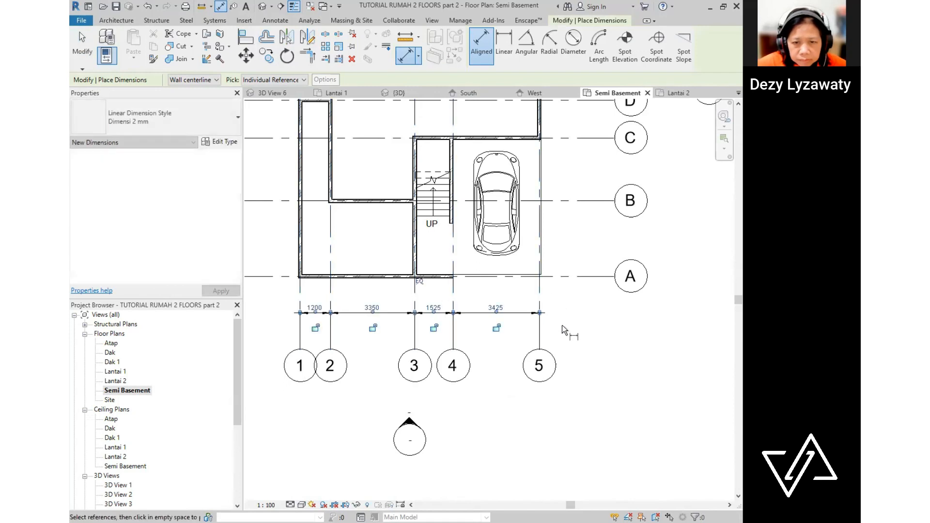
- Place an aligned dimension chain through grids A, C, F and G beside grid 5
scroll(564, 320, down, 2)
click(572, 293)
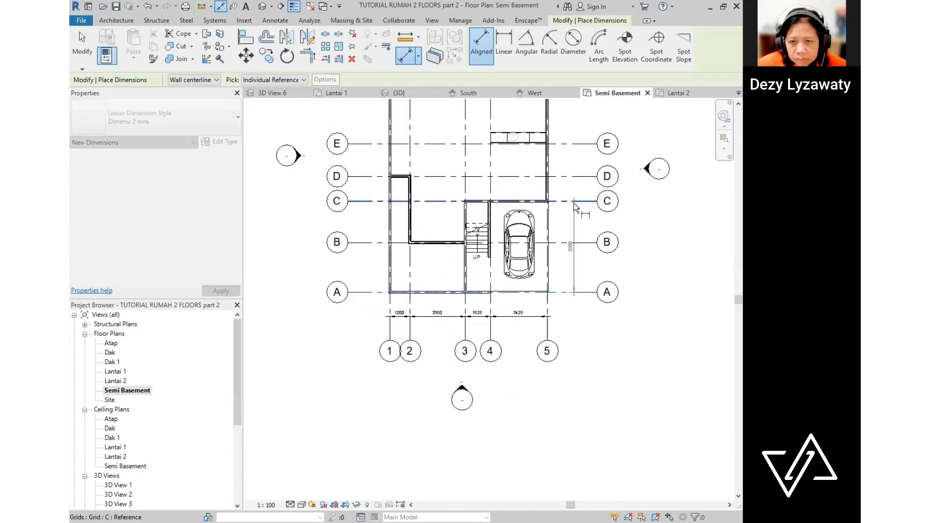
middle_drag(575, 209, 498, 406)
click(496, 399)
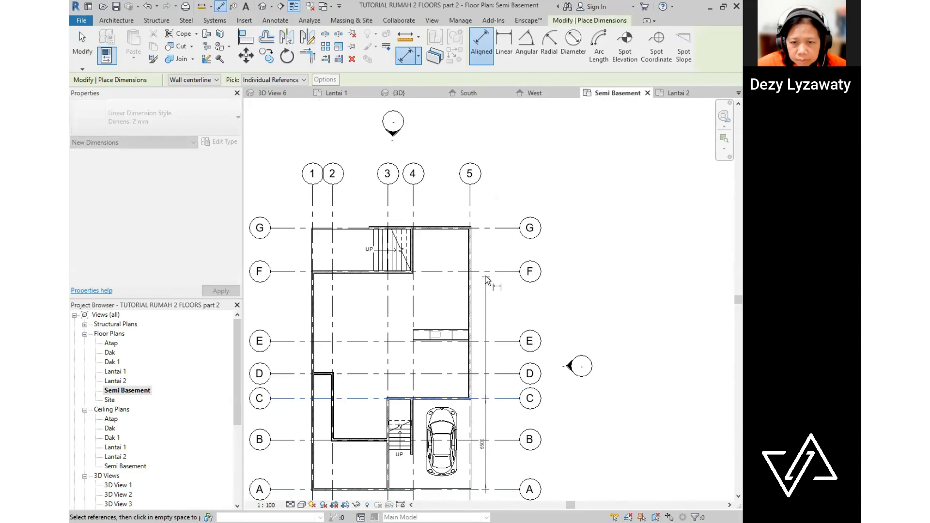
click(490, 228)
click(492, 233)
- Place an aligned dimension chain above grid G through grid 5, grid 4, the wall end near the stair and grid 1
click(471, 218)
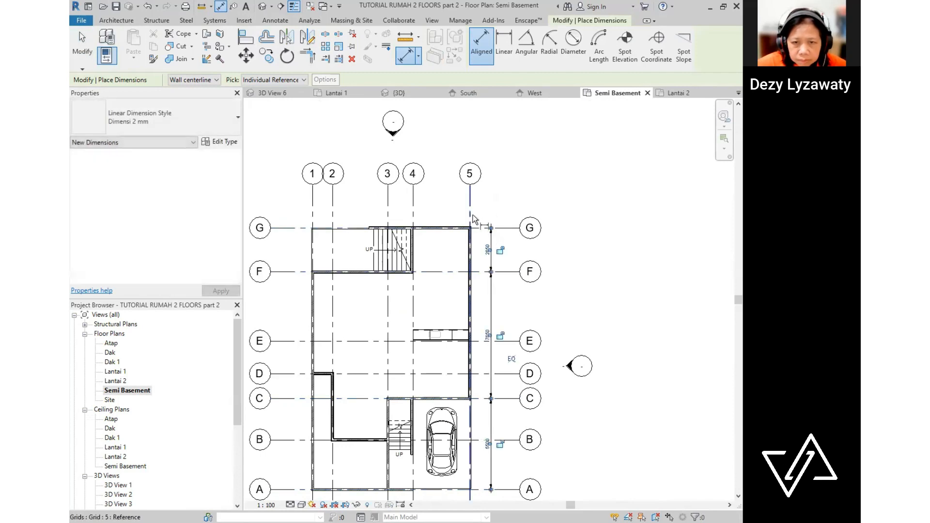
click(413, 217)
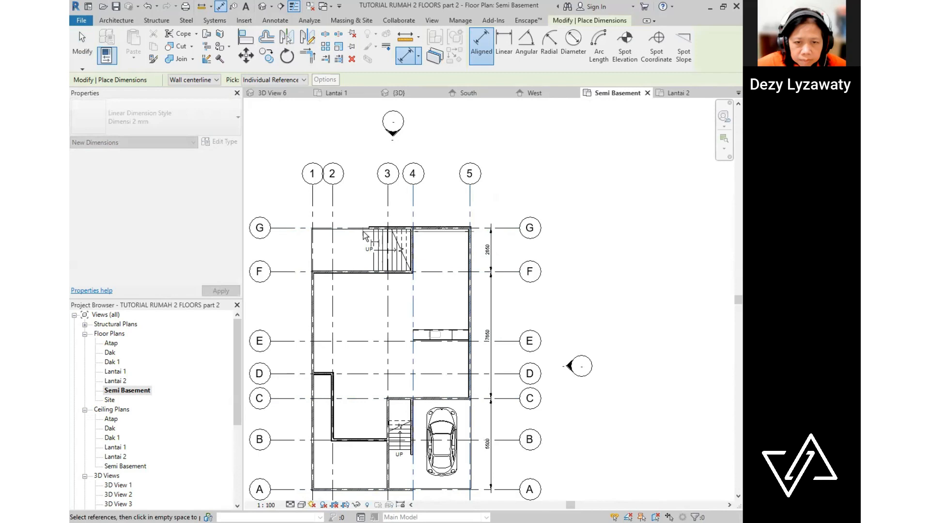
click(312, 222)
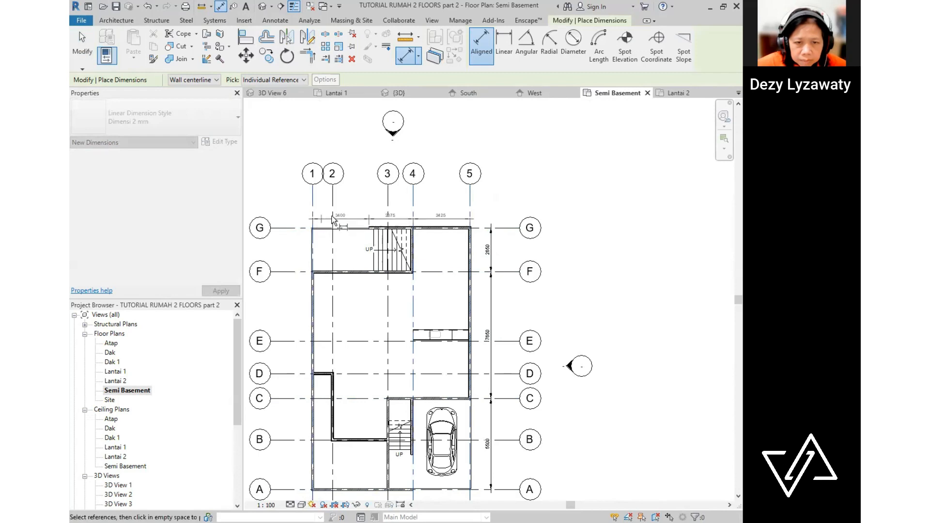
click(365, 211)
- Place an aligned dimension chain through grids G, F, D, B and A beside grid 1
middle_drag(376, 295, 465, 246)
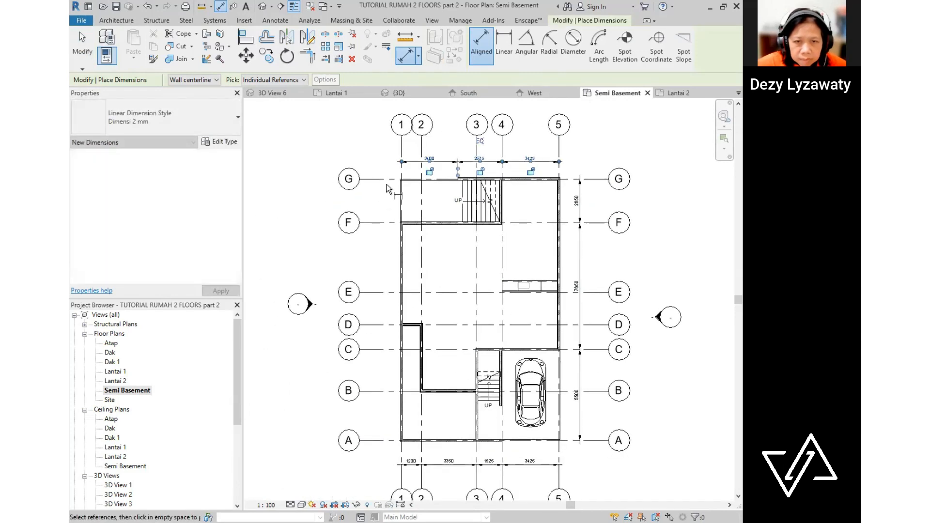
click(385, 180)
click(383, 222)
click(385, 322)
middle_drag(403, 361, 399, 276)
click(377, 305)
click(381, 355)
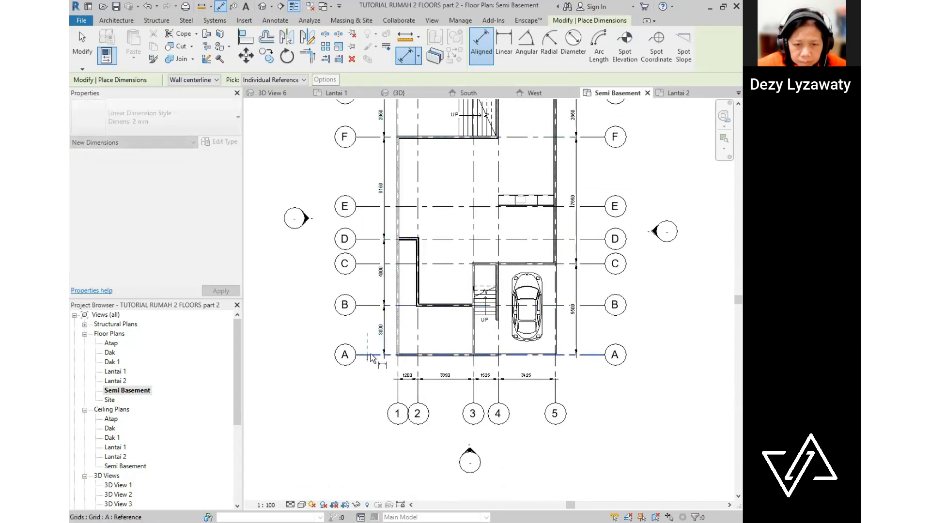
- Add overall dimensions between grids A and G beside grid 1 and between grids 1 and 5 above the plan
scroll(383, 341, down, 1)
click(376, 154)
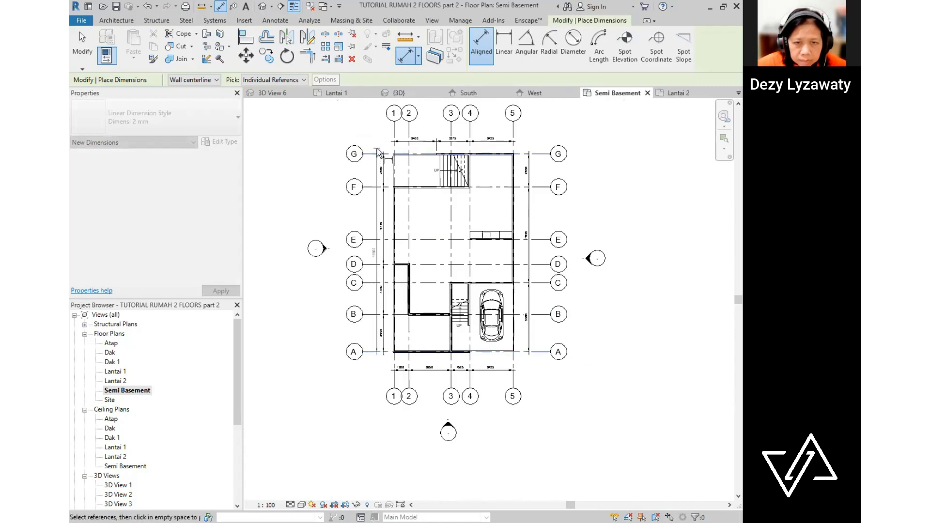
click(376, 142)
click(394, 129)
click(513, 129)
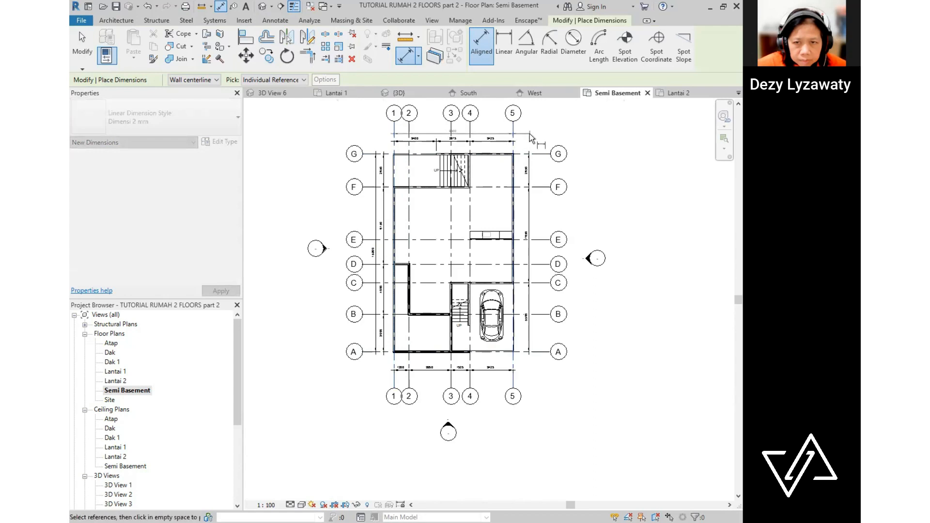
click(549, 138)
- Add an overall dimension from grid G to grid A outside the chain beside grid 5
click(544, 154)
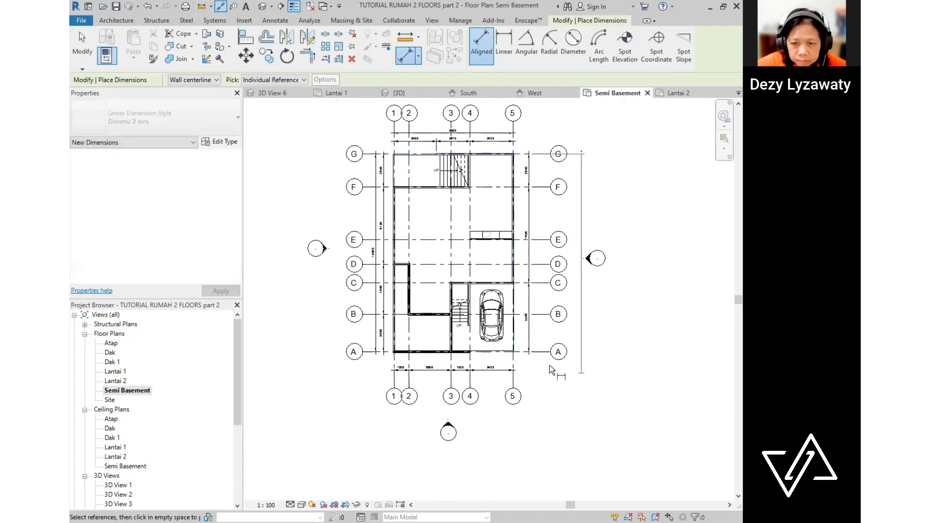
click(534, 352)
click(541, 342)
- Try to dimension the overall width between grids 5 and 1 below the plan, and delete the resulting dimension
click(513, 383)
scroll(402, 383, up, 3)
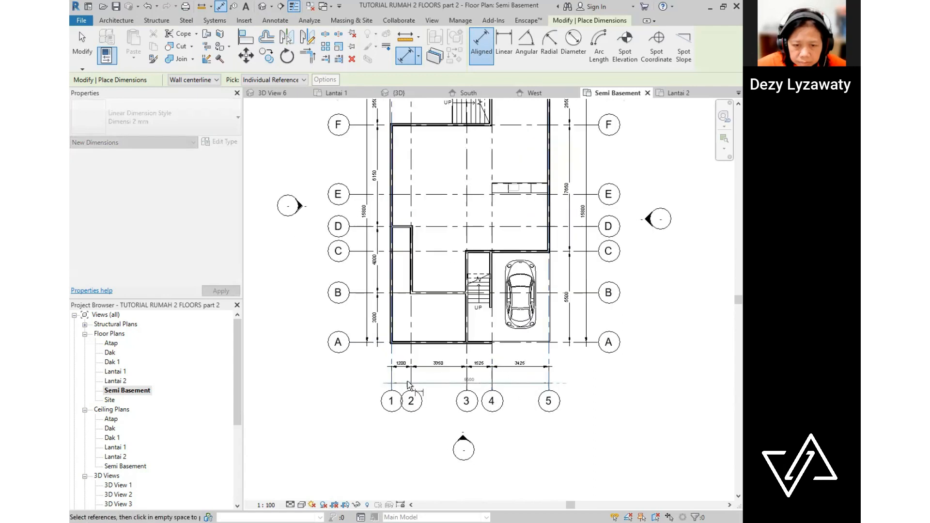
click(414, 382)
scroll(414, 382, down, 3)
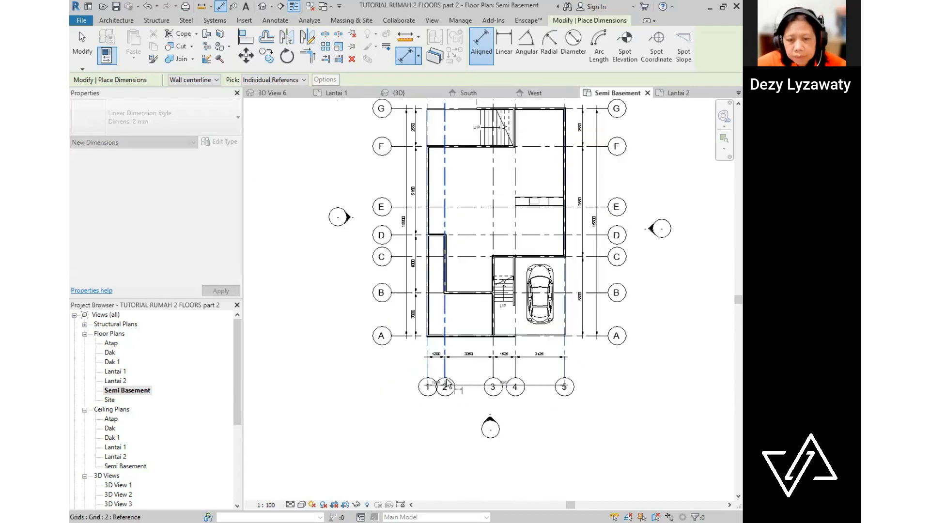
scroll(457, 369, up, 4)
scroll(410, 372, down, 6)
key(Escape)
key(Escape)
scroll(461, 393, up, 5)
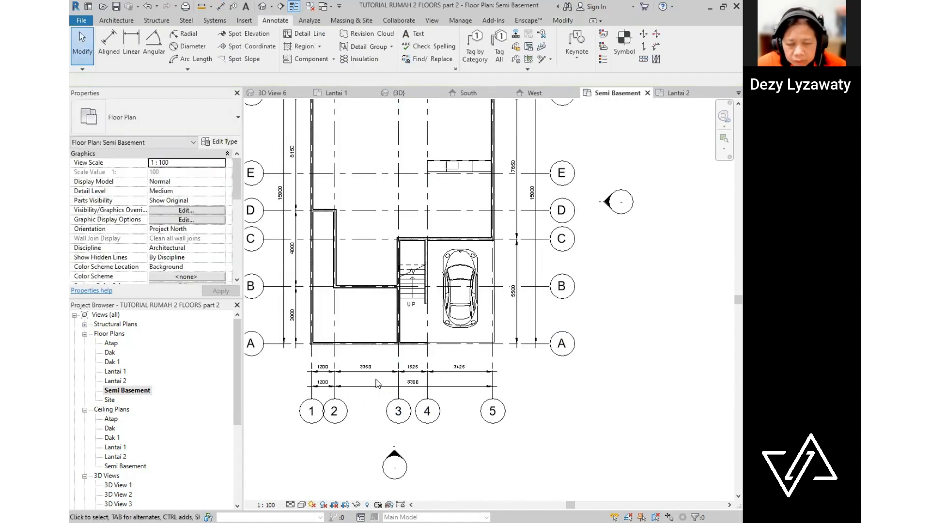
click(380, 387)
key(Delete)
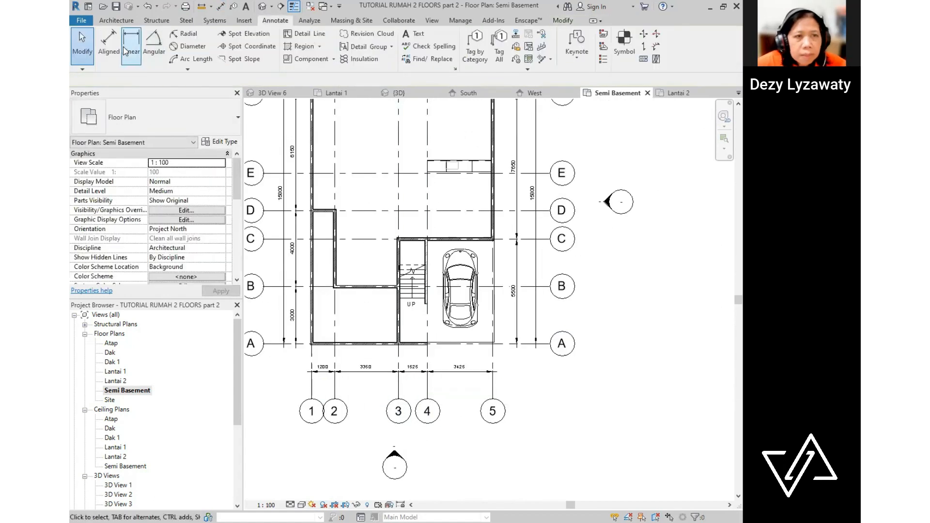
- Add a single overall aligned dimension from grid 1 to grid 5 below the existing chain at the plan's lower edge
key(d)
key(i)
click(311, 387)
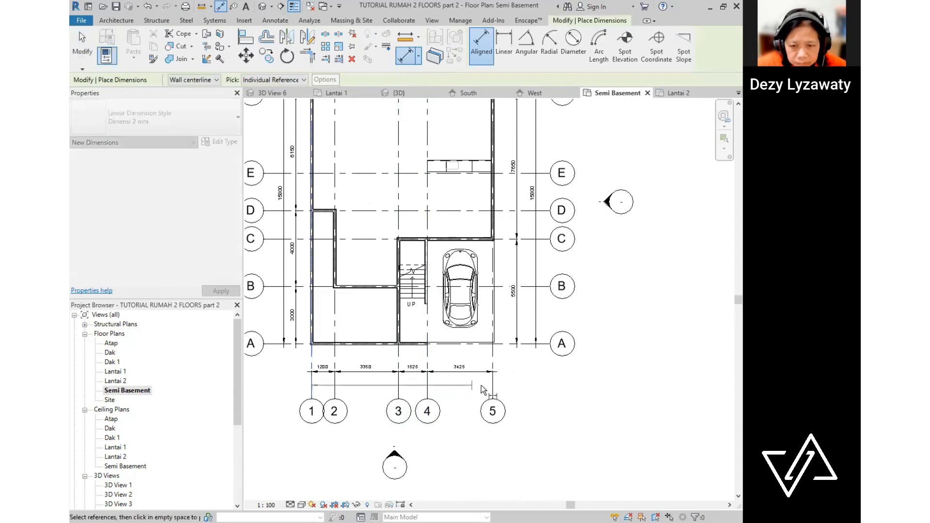
click(493, 385)
scroll(494, 375, down, 3)
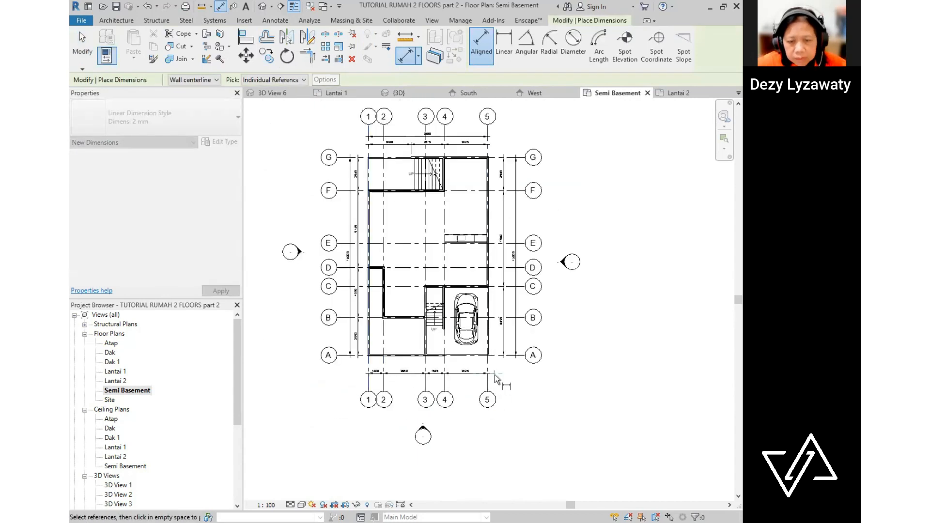
scroll(488, 384, up, 3)
click(522, 382)
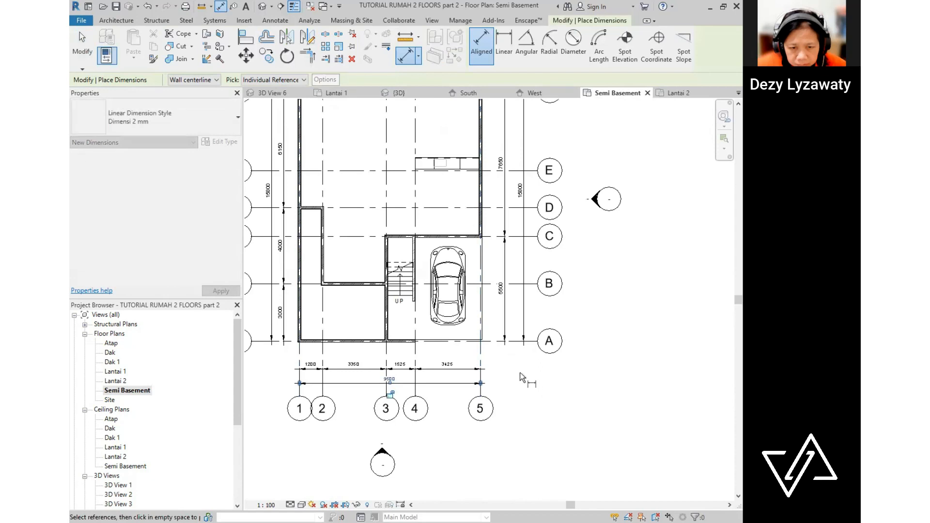
key(Escape)
key(Escape)
- Review the dimensions on the Semi Basement, Lantai 1 and Lantai 2 floor plans
scroll(519, 372, down, 3)
mouse_move(531, 363)
middle_down()
mouse_move(526, 391)
mouse_move(513, 394)
middle_up()
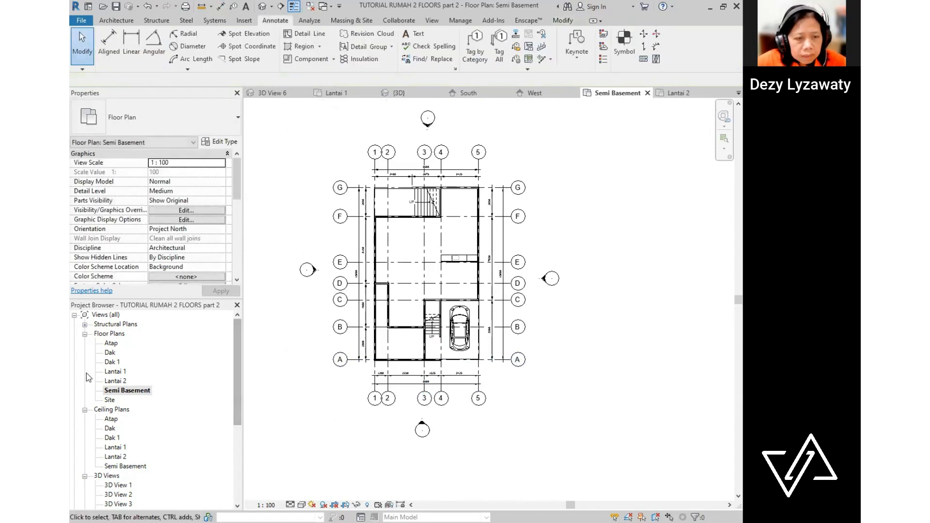
double_click(115, 371)
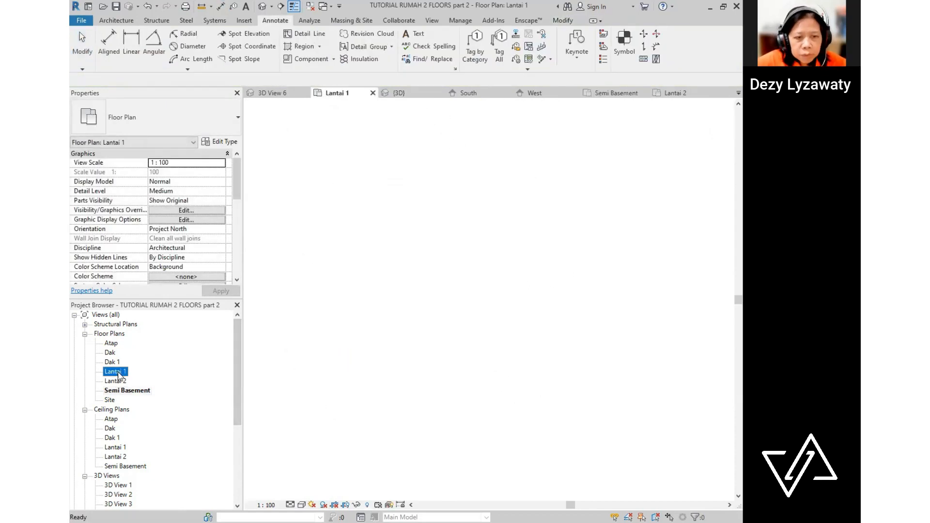
scroll(418, 305, down, 3)
middle_drag(397, 271, 419, 305)
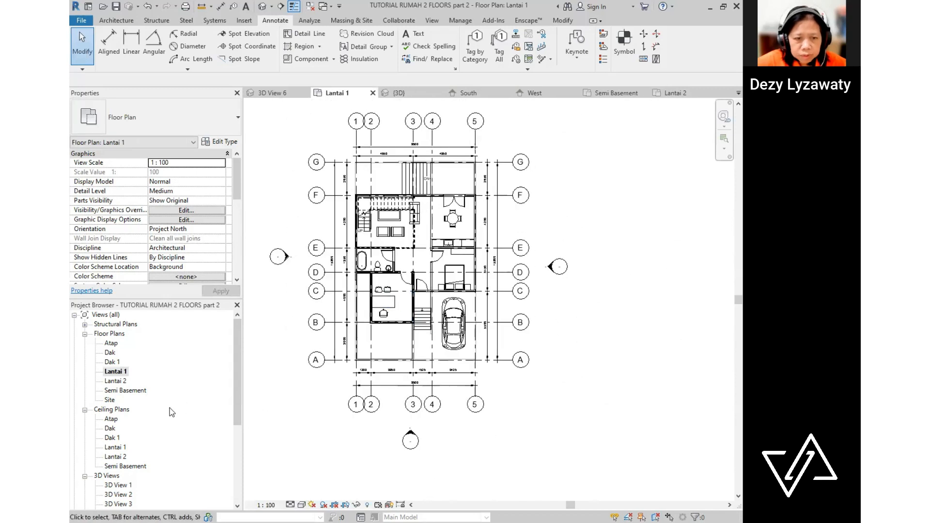
double_click(116, 381)
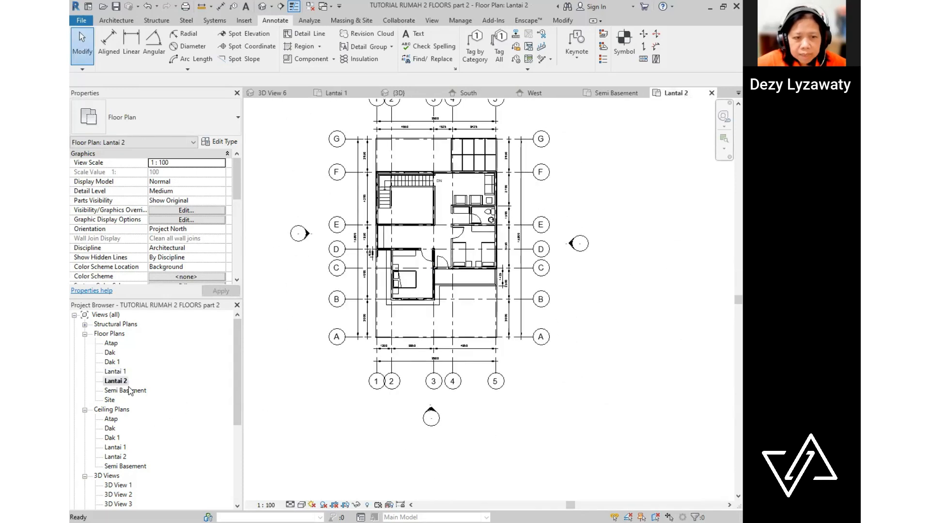
double_click(126, 390)
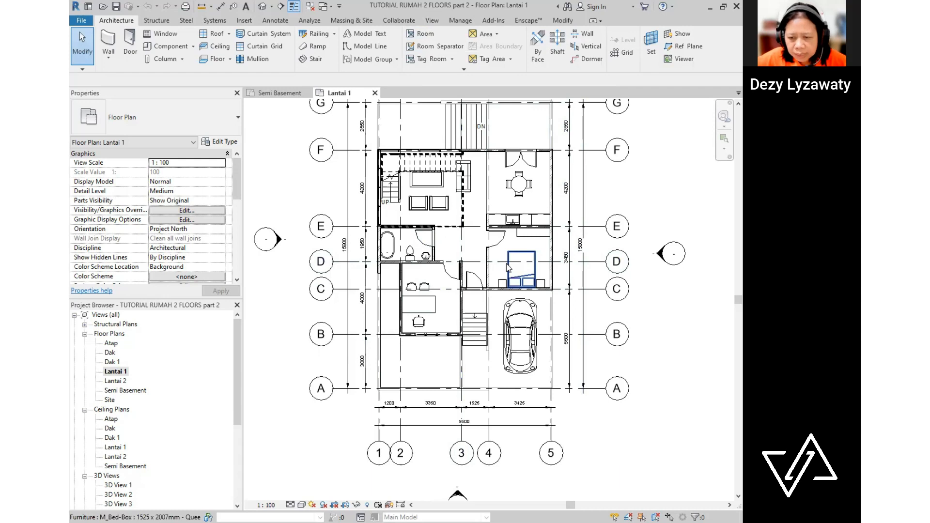
- Place tagged rooms in the study, the bedroom with the double bed and the bathroom on the Lantai 1 floor plan
scroll(484, 261, down, 2)
middle_drag(463, 257, 466, 291)
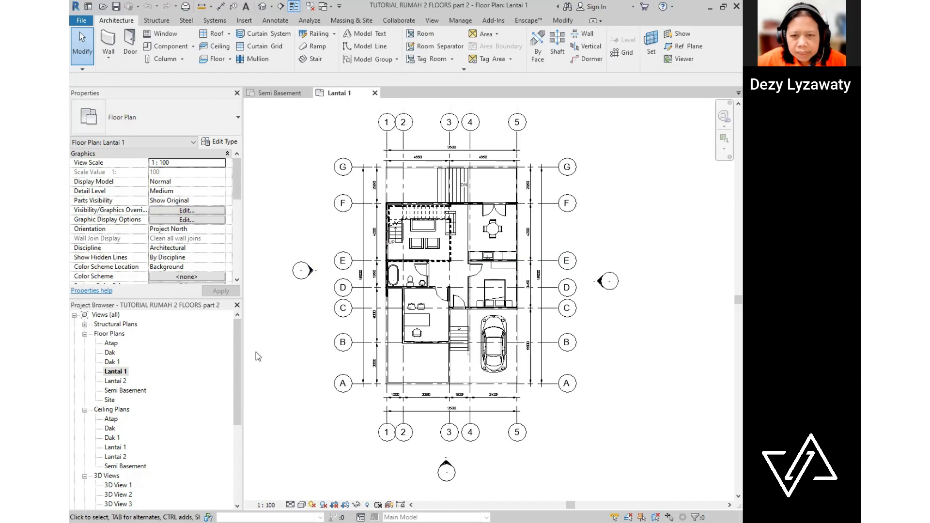
middle_drag(492, 359, 479, 357)
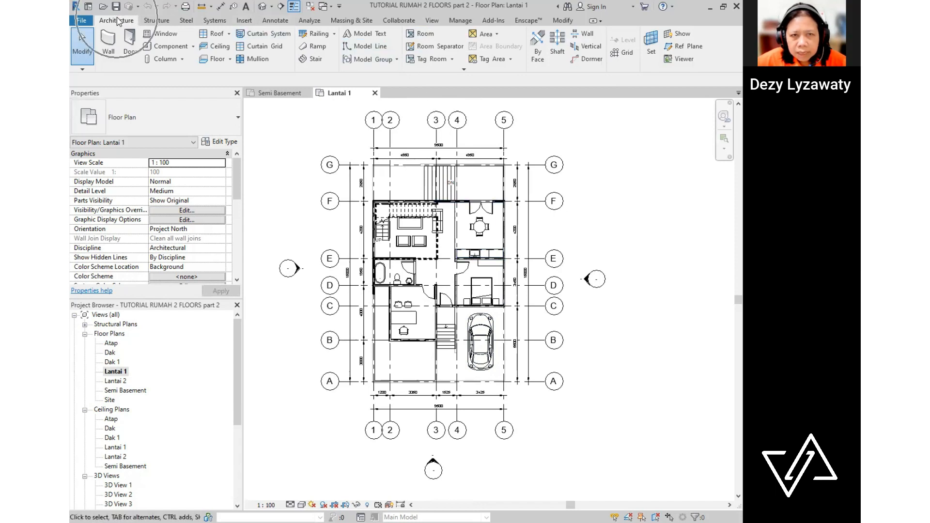
click(423, 34)
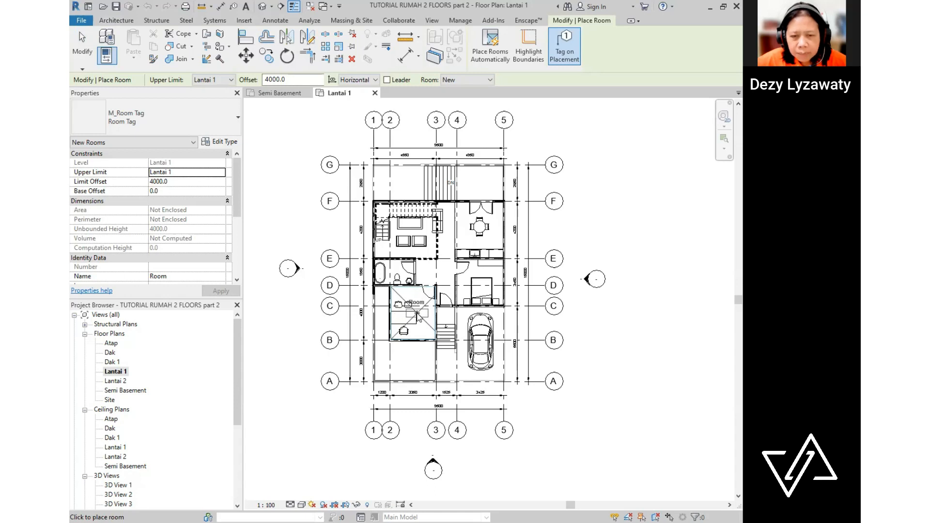
scroll(417, 318, up, 2)
scroll(418, 317, down, 2)
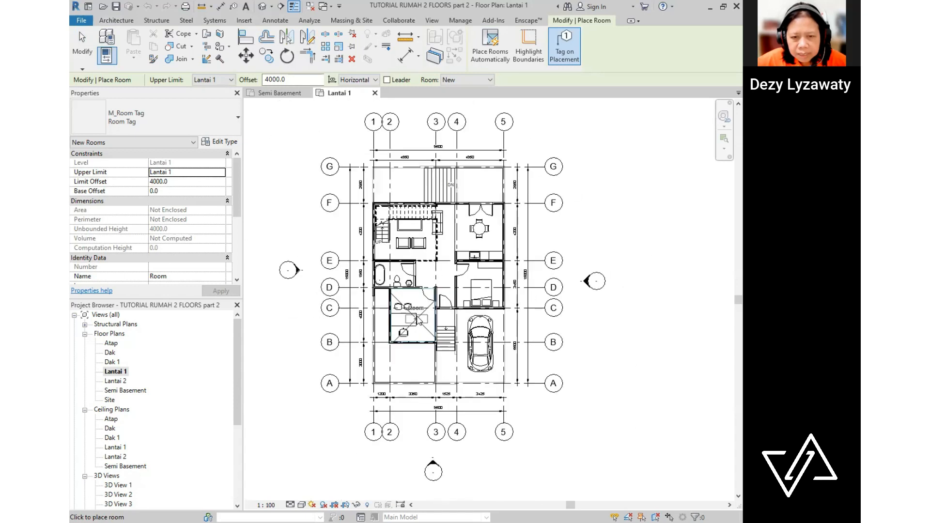
scroll(412, 322, up, 1)
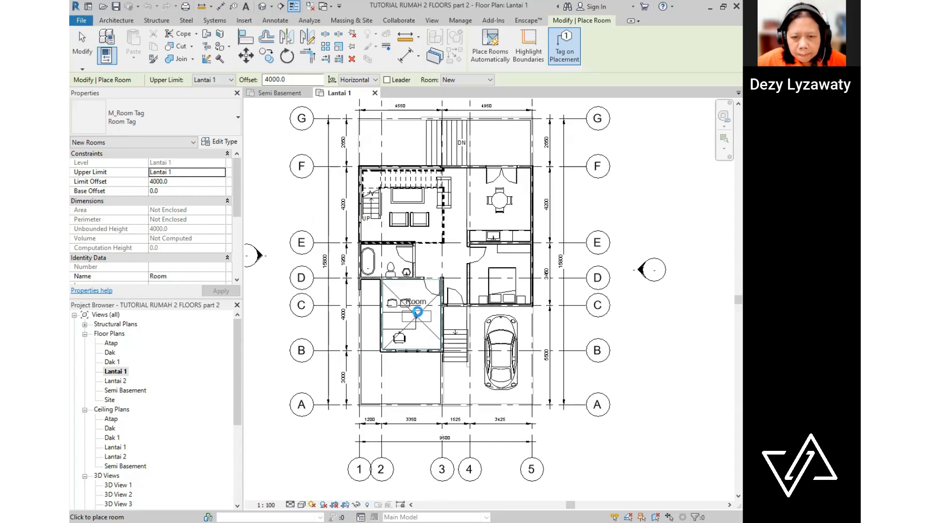
click(409, 293)
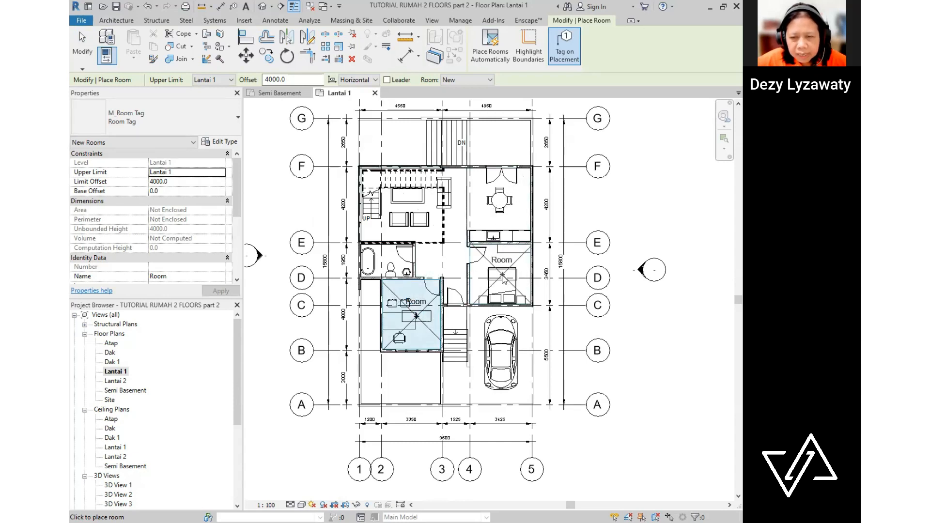
click(502, 276)
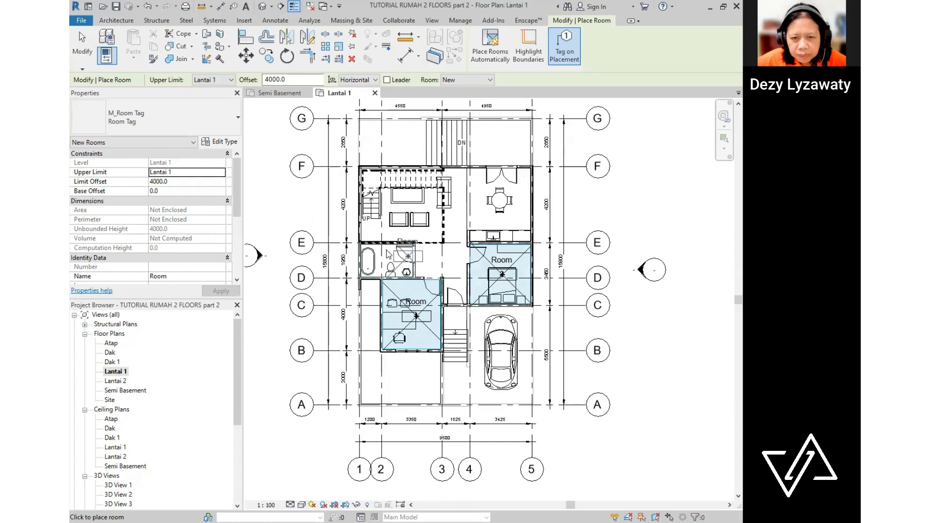
click(388, 265)
key(Escape)
key(Escape)
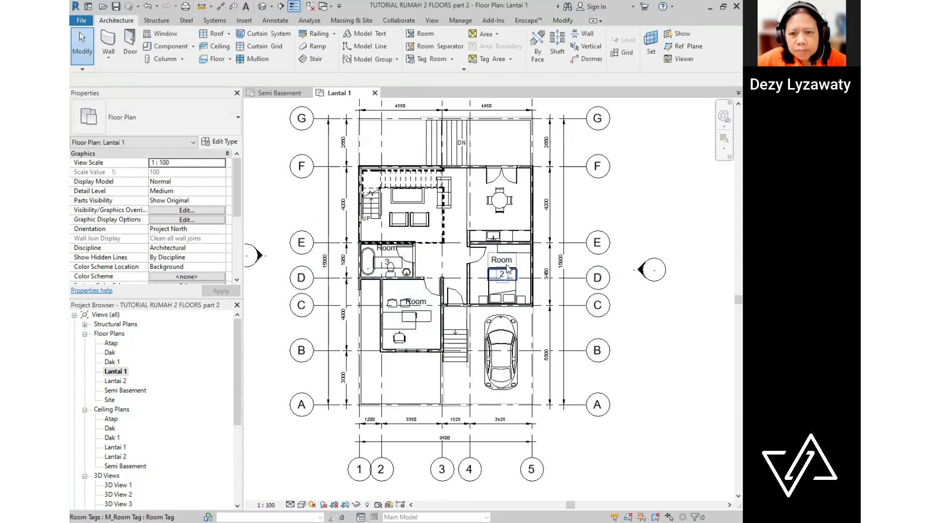
scroll(380, 301, up, 3)
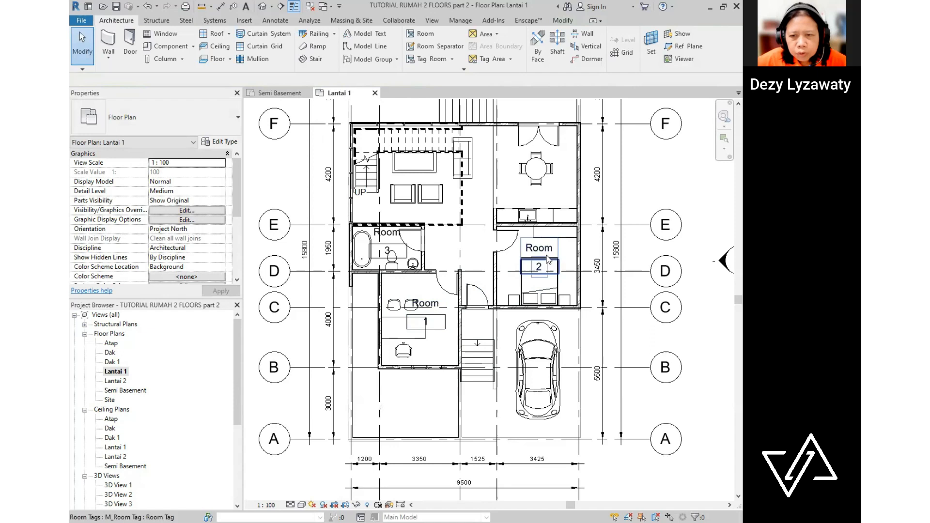
scroll(370, 280, down, 2)
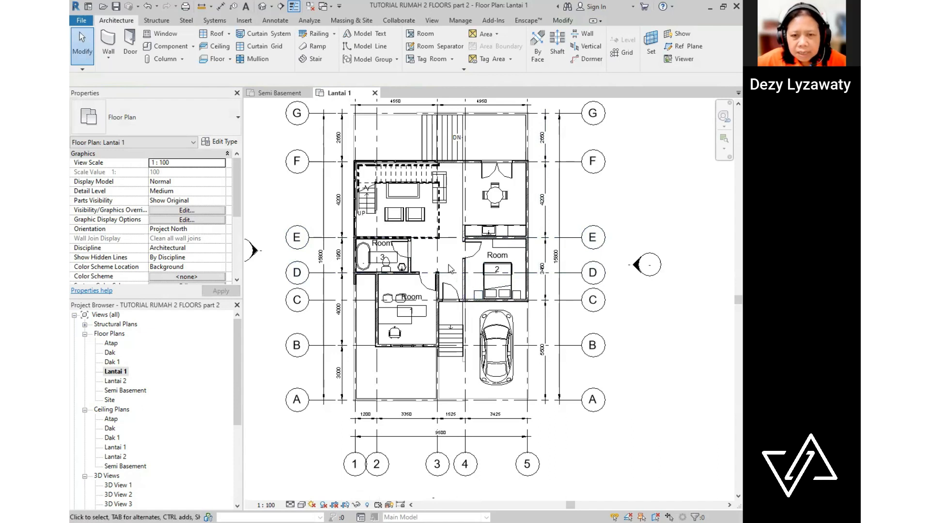
scroll(449, 268, up, 1)
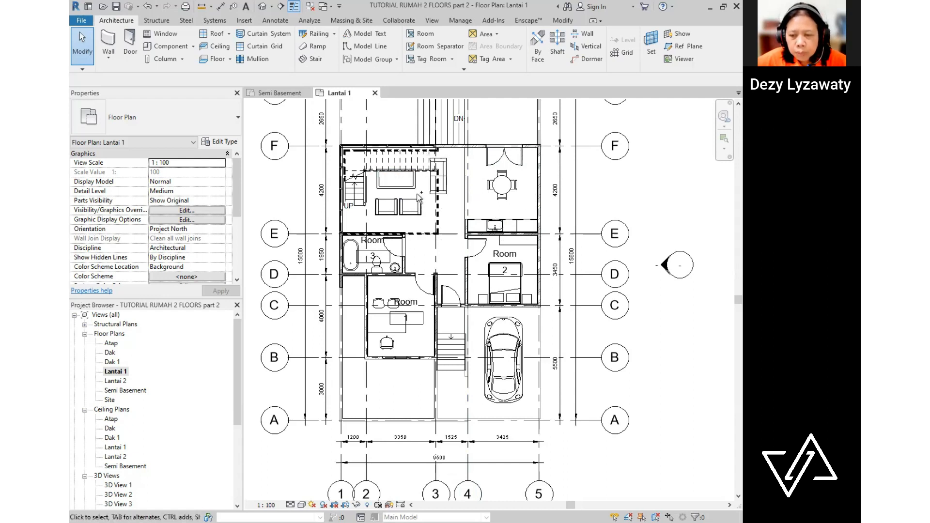
key(ctrl)
key(ctrl)
key(ctrl)
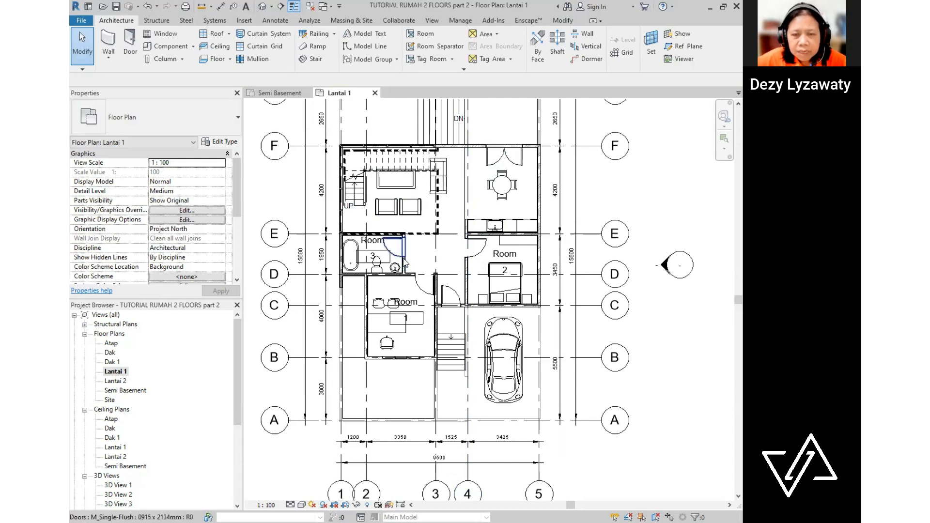
- Draw a room separation line beside grid 4 from the wall on grid F to the end of the kitchen wall
click(430, 56)
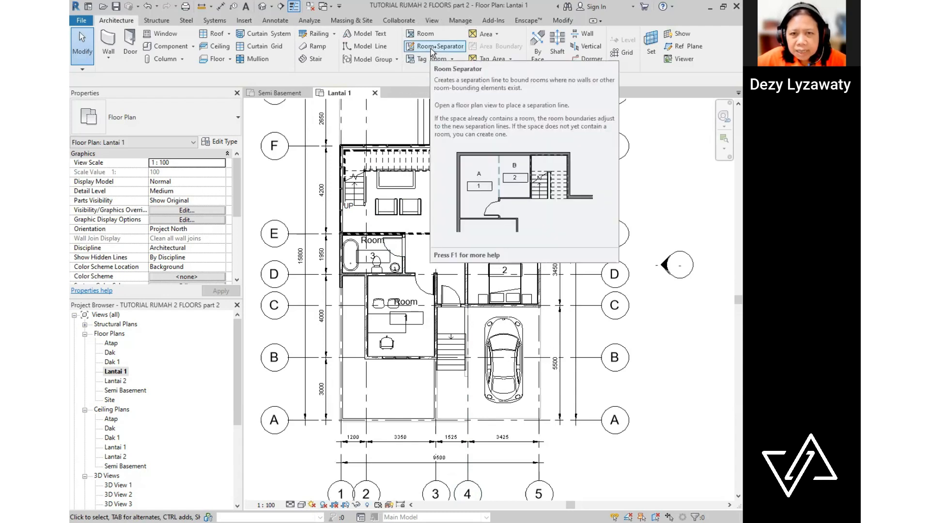
click(438, 46)
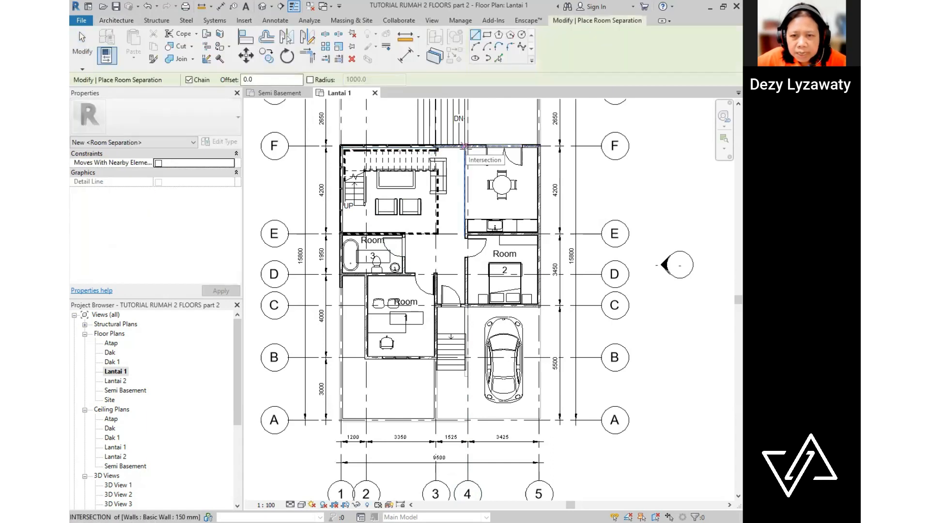
scroll(461, 147, up, 3)
click(463, 146)
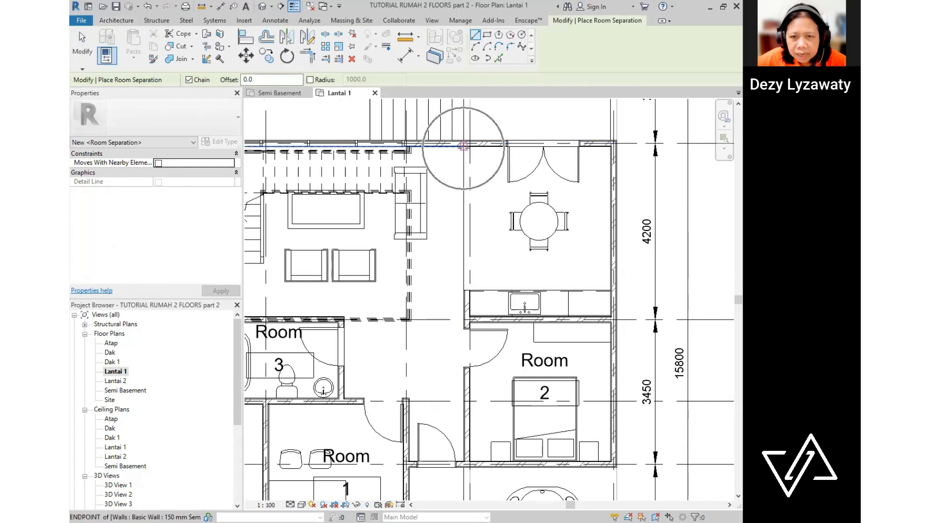
click(464, 290)
key(Escape)
- Draw a room separation line along grid E from the bathroom wall corner to the kitchen wall
middle_drag(532, 304, 523, 159)
middle_drag(419, 238, 480, 336)
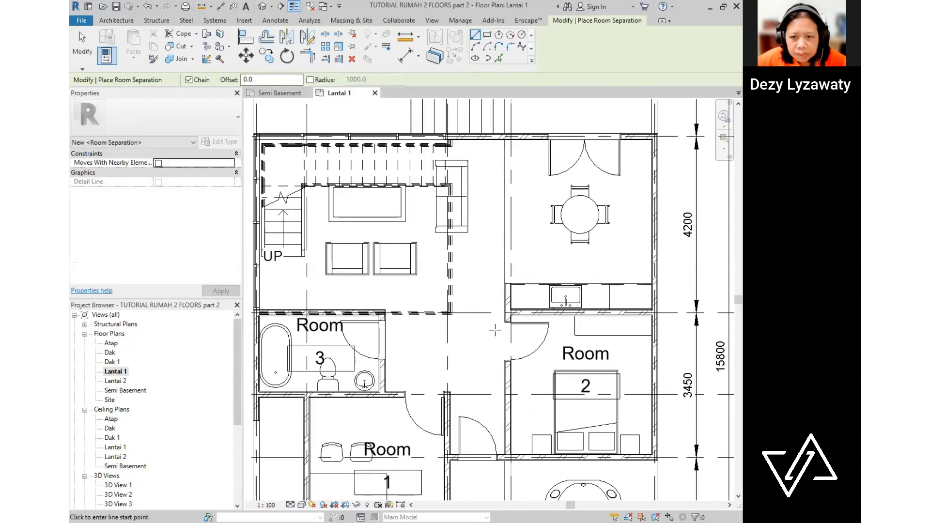
scroll(441, 318, up, 2)
scroll(438, 316, up, 2)
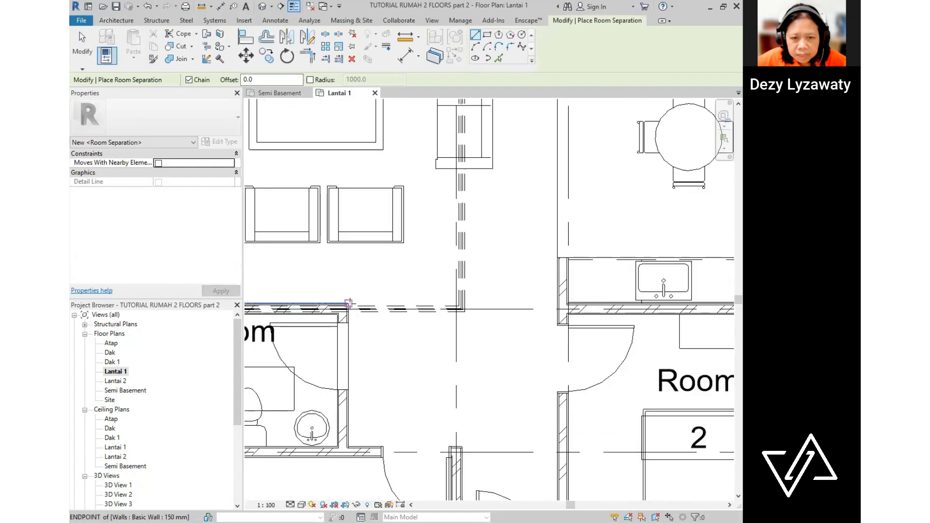
click(349, 303)
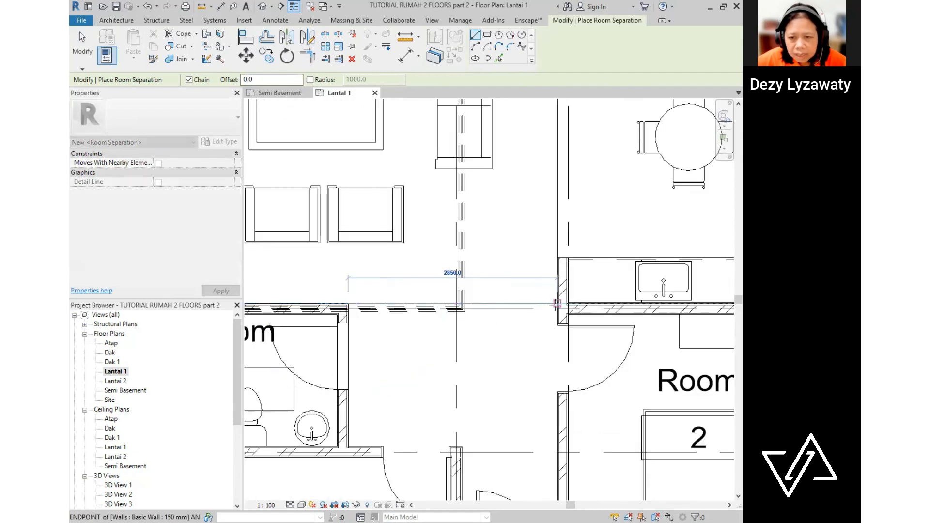
scroll(552, 301, down, 4)
key(Escape)
key(Escape)
- Place tagged rooms in the hallway, the dining and kitchen area, and the living area
middle_drag(535, 288, 427, 171)
scroll(526, 279, down, 2)
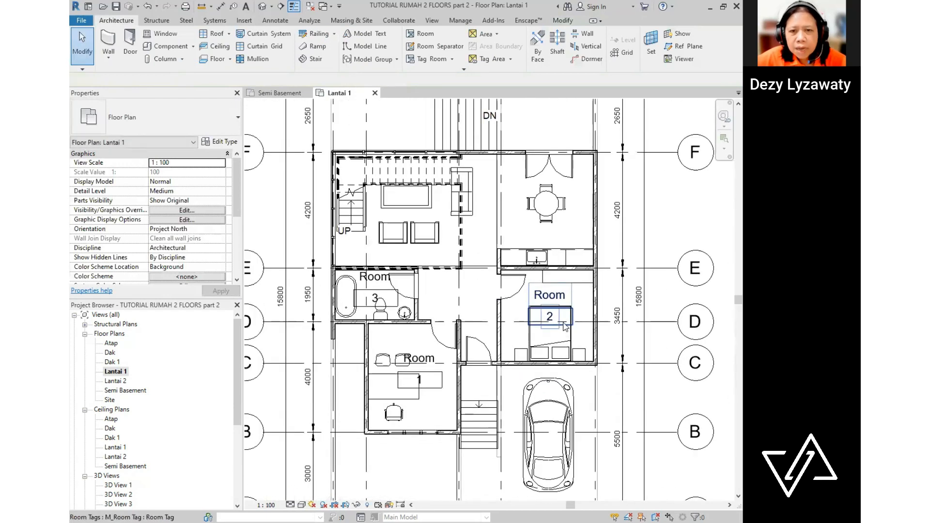
click(425, 35)
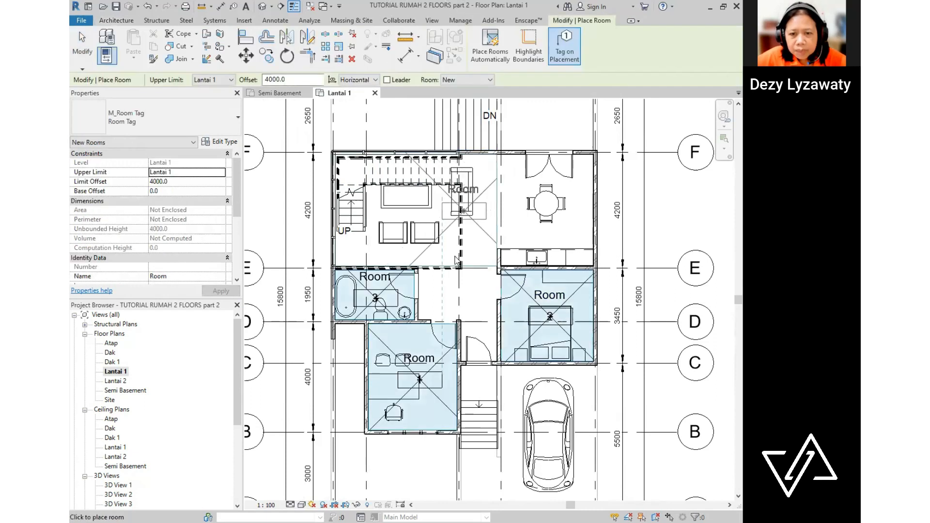
click(460, 307)
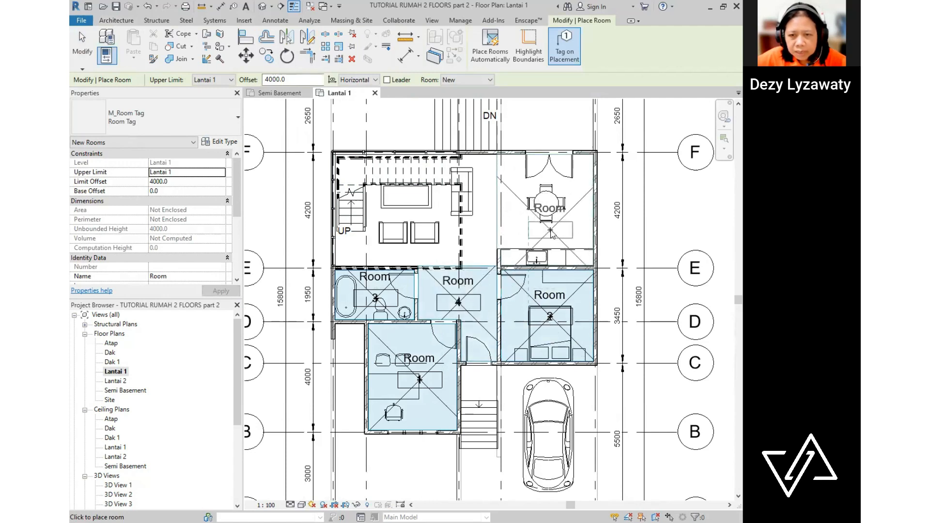
click(438, 220)
key(Escape)
key(Escape)
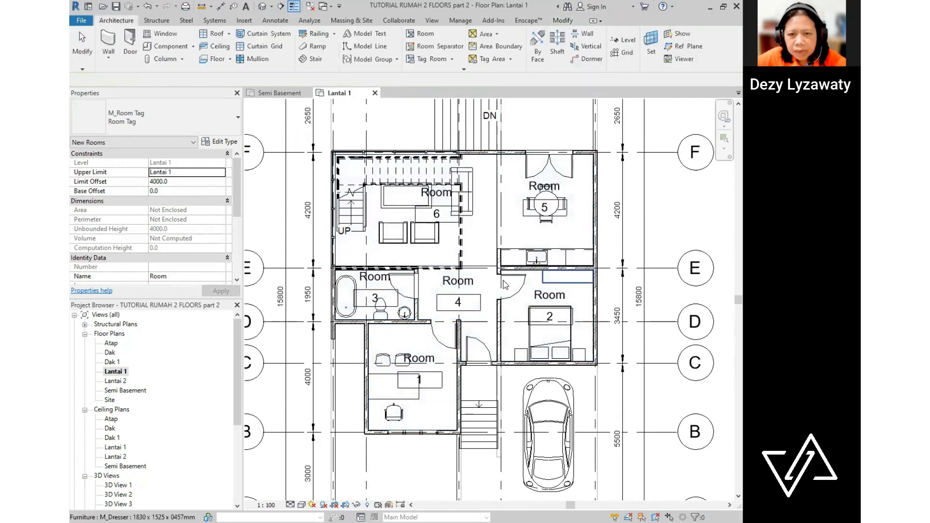
- Enclose the open terrace between grids F–G and 4–5 with chained room separation lines on its three open sides
middle_drag(515, 182, 472, 181)
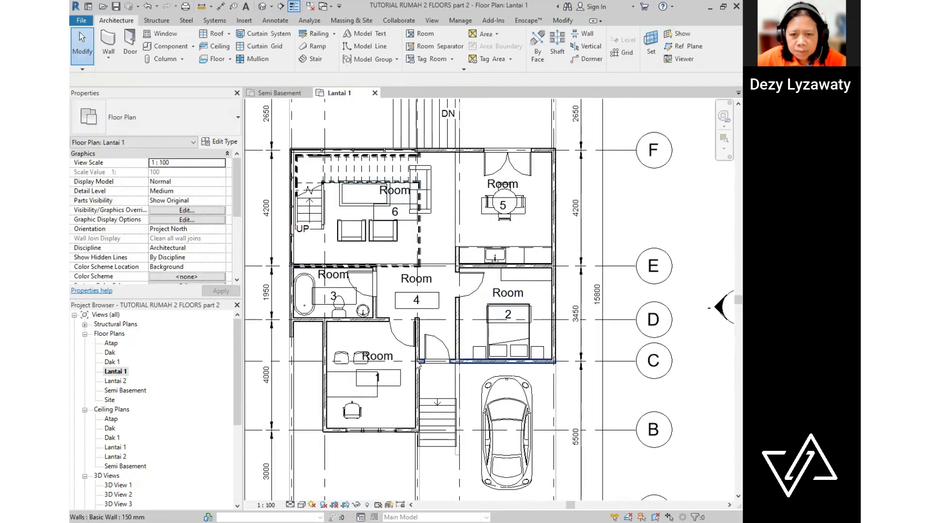
scroll(531, 294, down, 1)
scroll(534, 292, down, 1)
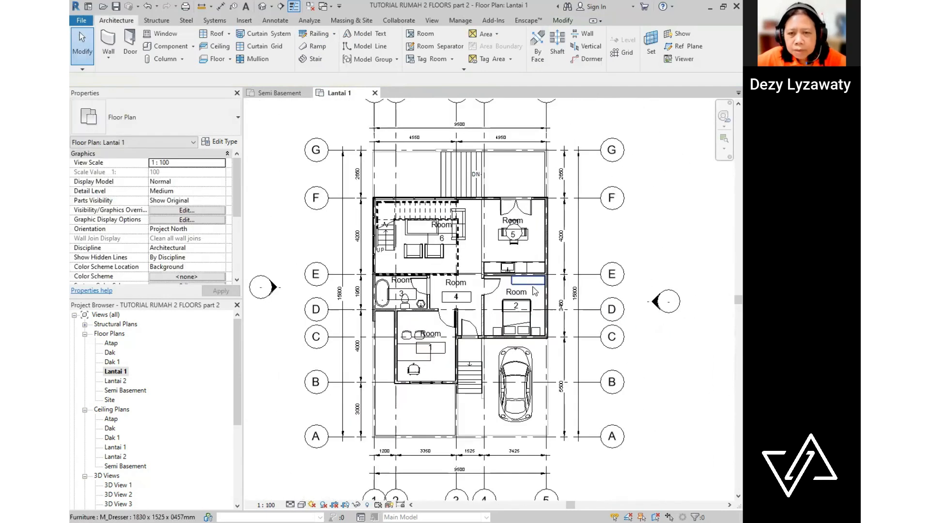
middle_drag(513, 286, 512, 300)
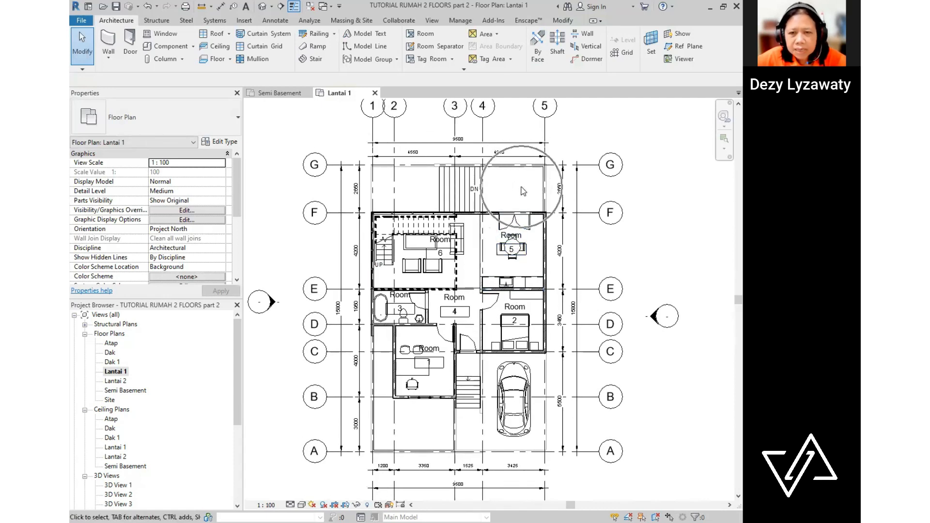
click(455, 48)
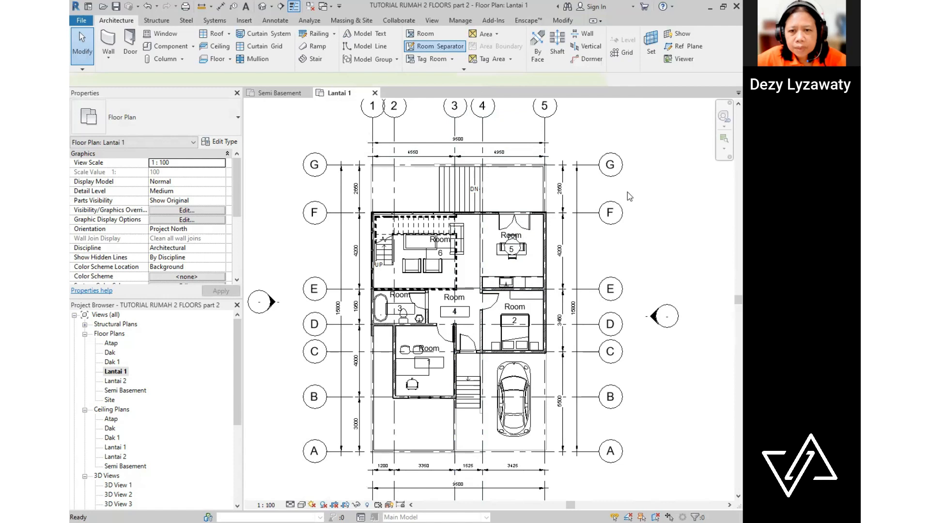
scroll(572, 180, up, 4)
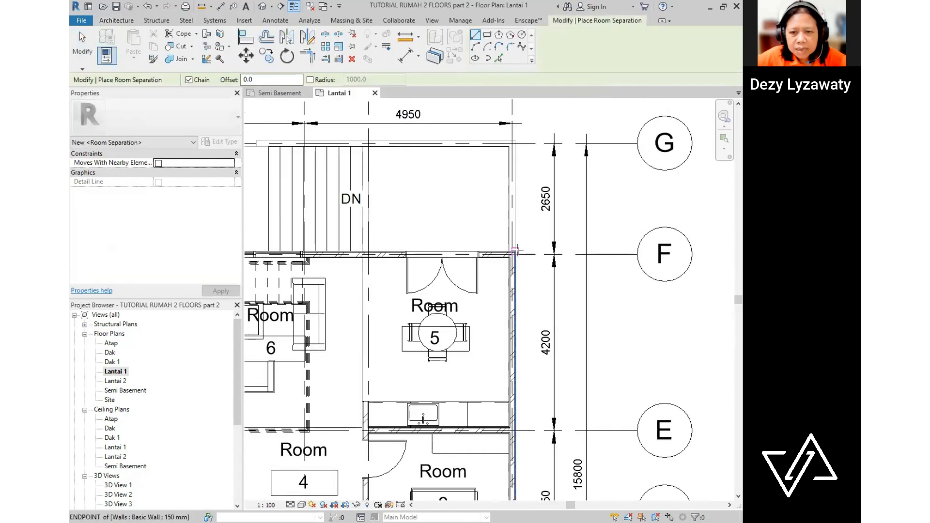
scroll(513, 252, up, 2)
click(515, 252)
scroll(514, 253, down, 3)
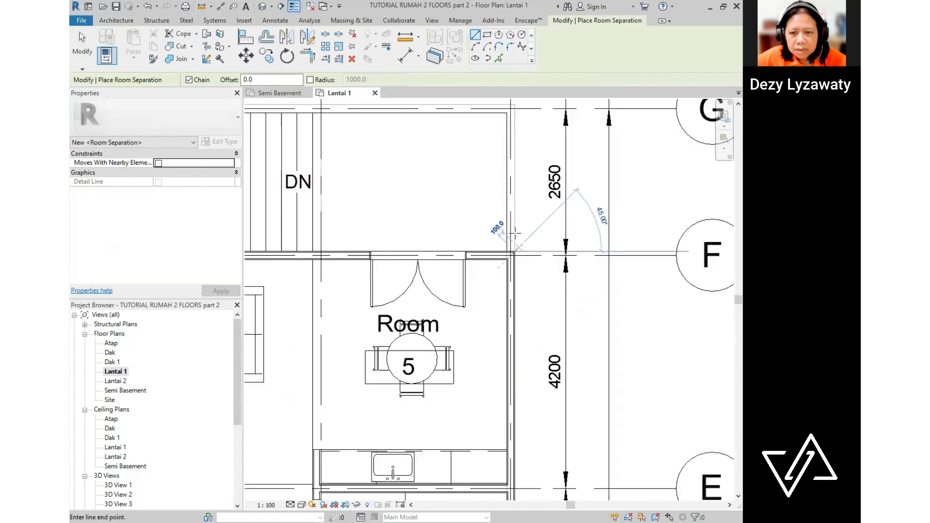
click(515, 138)
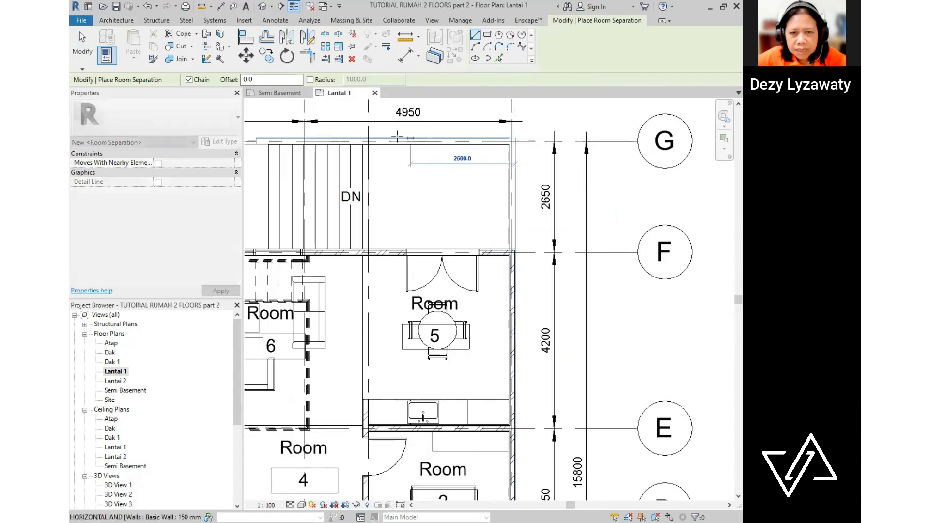
click(363, 140)
click(362, 250)
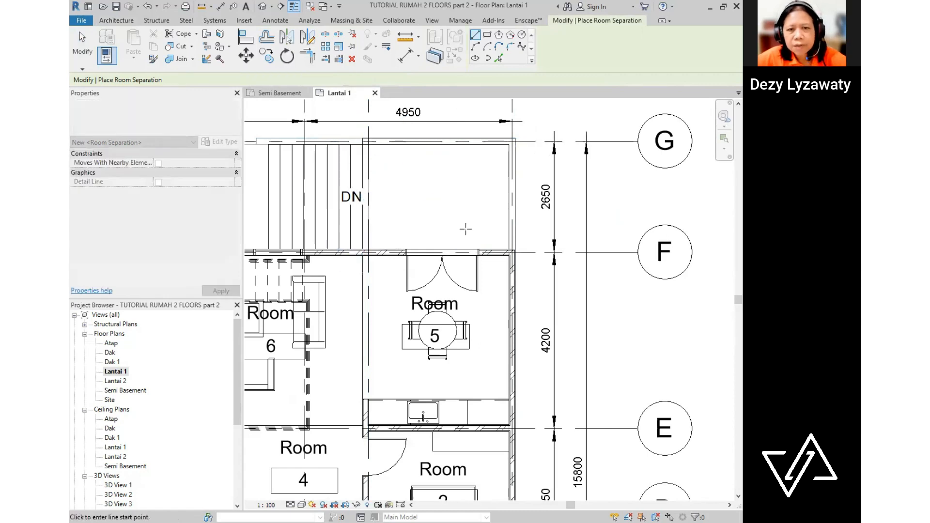
key(Escape)
key(Escape)
- Place a tagged room in the terrace between grids F and G beside the descending stairs
scroll(465, 224, down, 3)
click(426, 35)
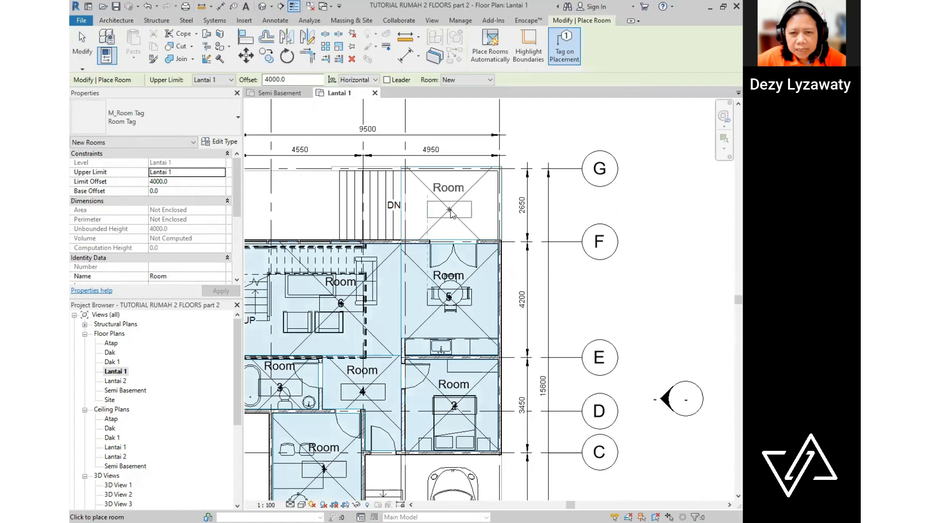
key(Escape)
key(Escape)
scroll(510, 356, down, 2)
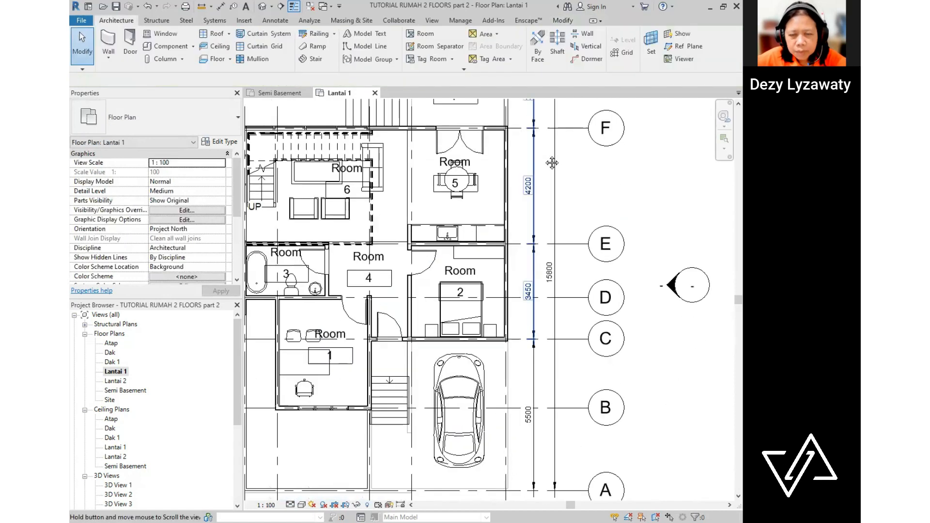
scroll(504, 352, up, 2)
middle_drag(504, 351, 506, 400)
scroll(446, 312, down, 4)
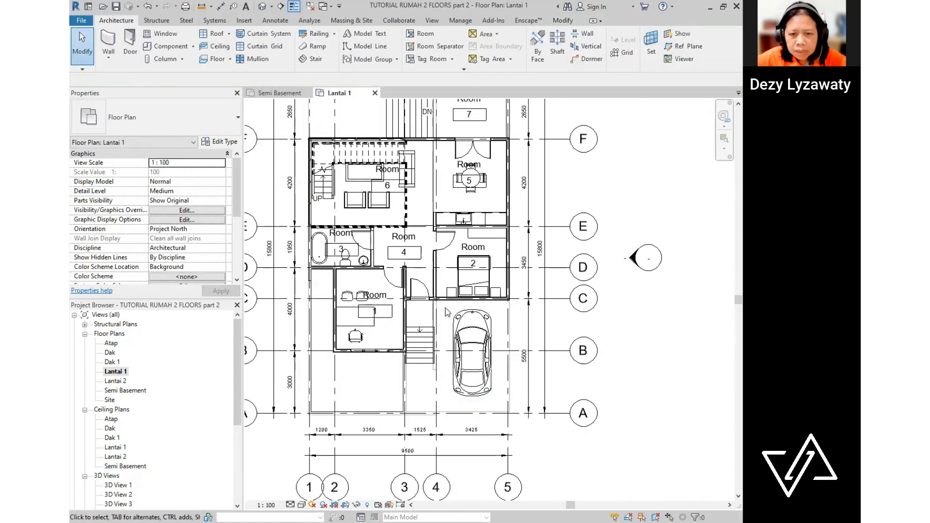
scroll(492, 402, up, 2)
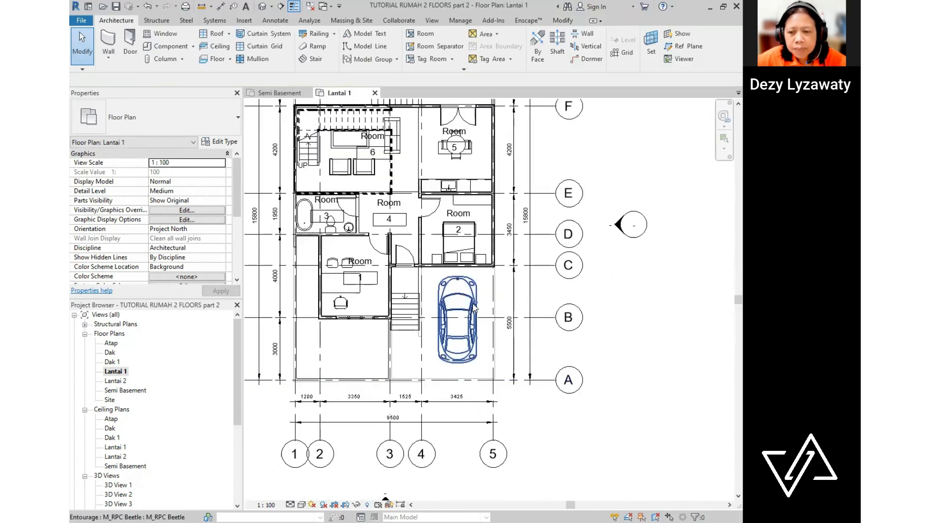
middle_drag(452, 268, 470, 349)
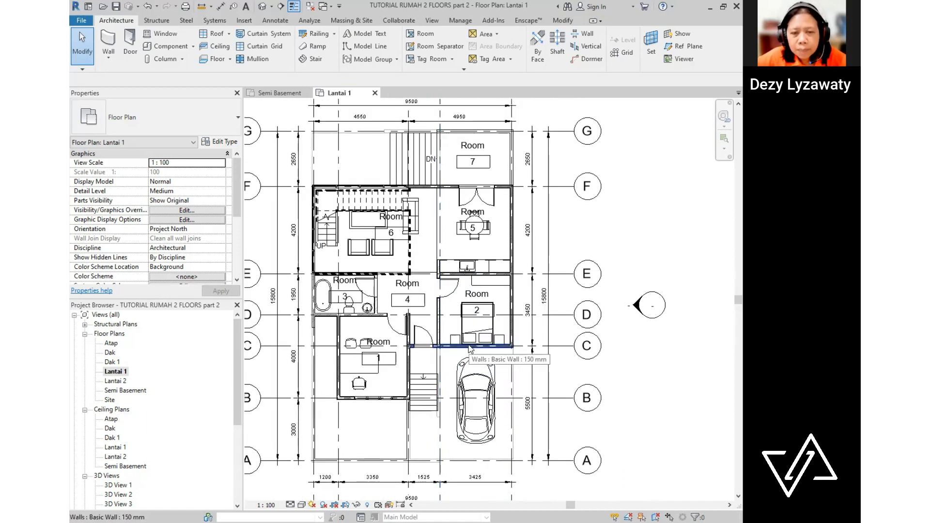
- Rename the room with the desk and chairs between grids B and D as "R. Kerja"
scroll(379, 364, up, 4)
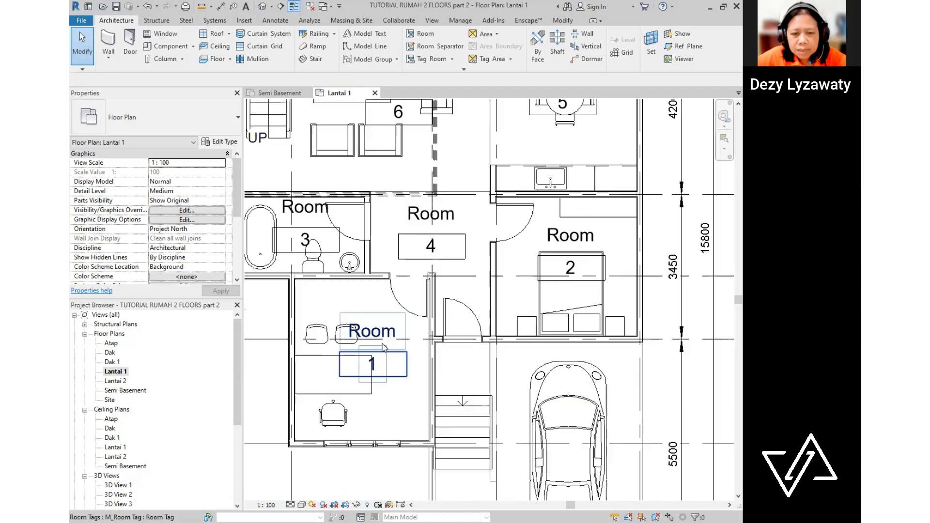
scroll(383, 383, down, 4)
scroll(460, 393, up, 3)
scroll(460, 393, up, 2)
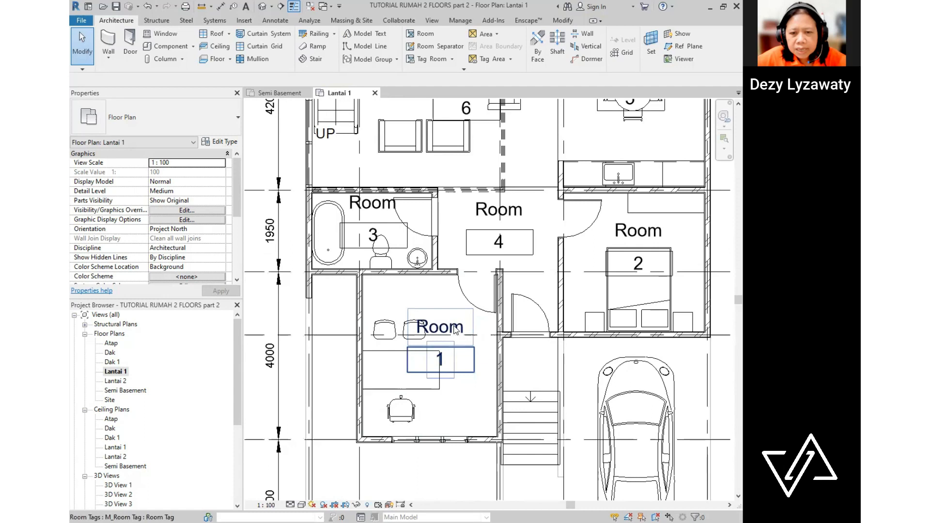
click(455, 331)
click(457, 330)
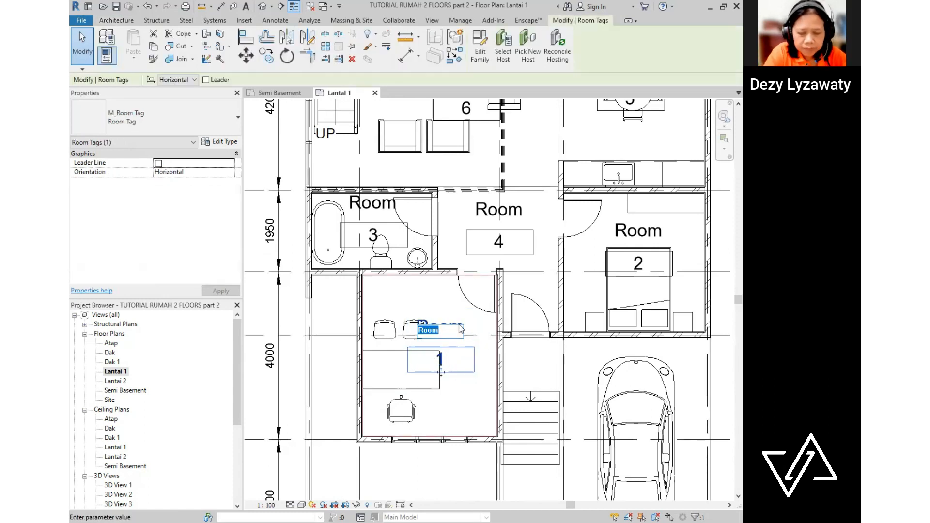
text(R. Kerja)
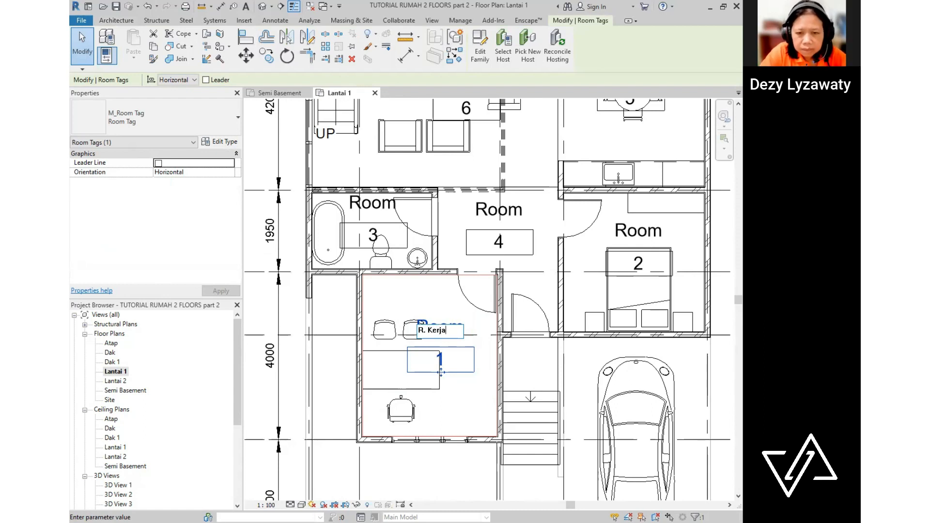
key(Return)
click(413, 393)
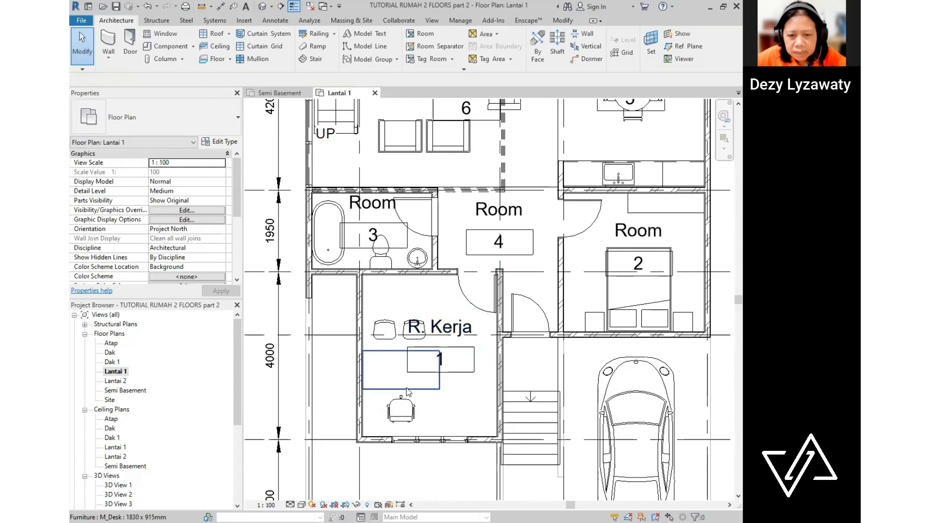
- Move the R. Kerja tag up over the chairs, closer to the room's door
click(442, 358)
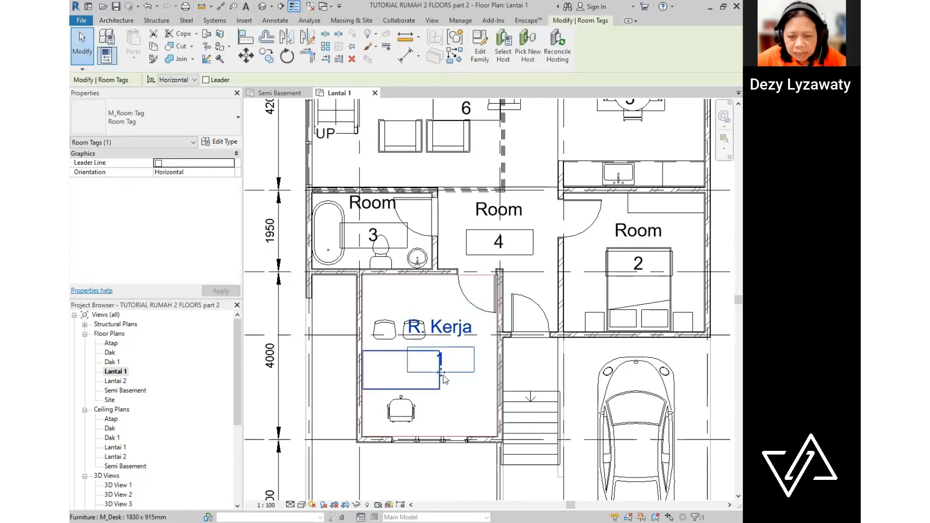
click(445, 308)
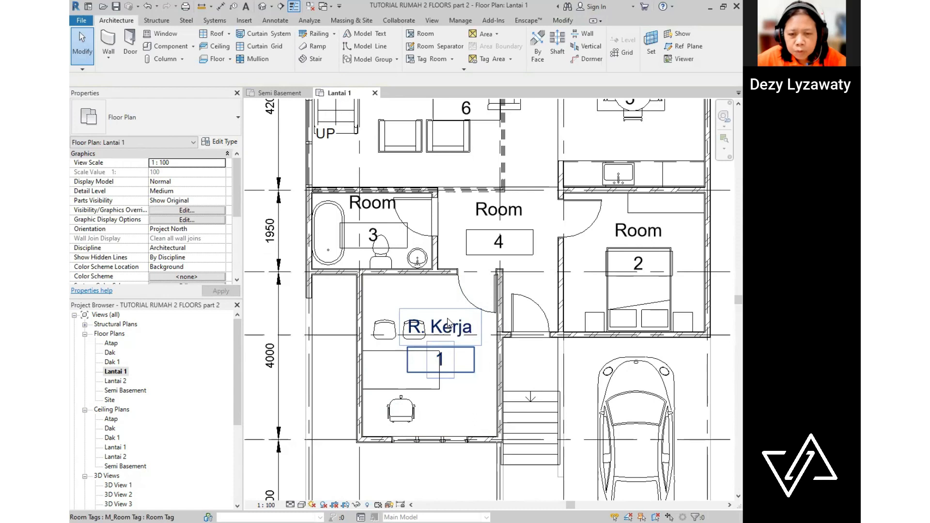
click(453, 327)
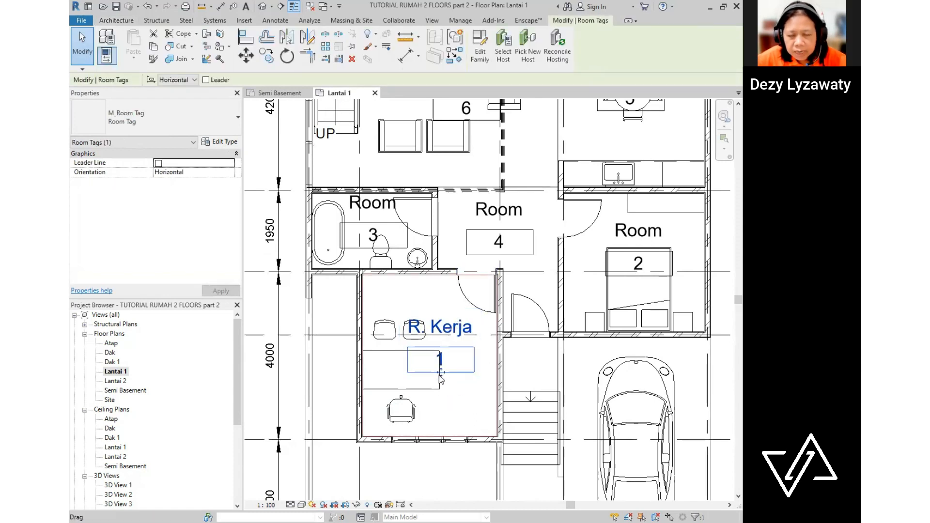
drag(441, 374, 430, 313)
key(Escape)
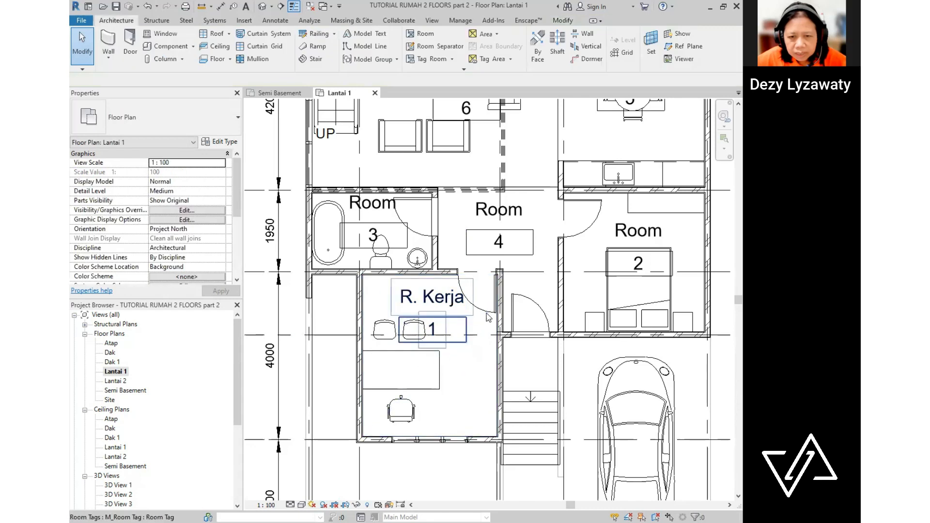
- Rename the bedroom between grids C and E as "Kamar Tidur Tamu"
scroll(488, 318, down, 5)
scroll(533, 323, up, 4)
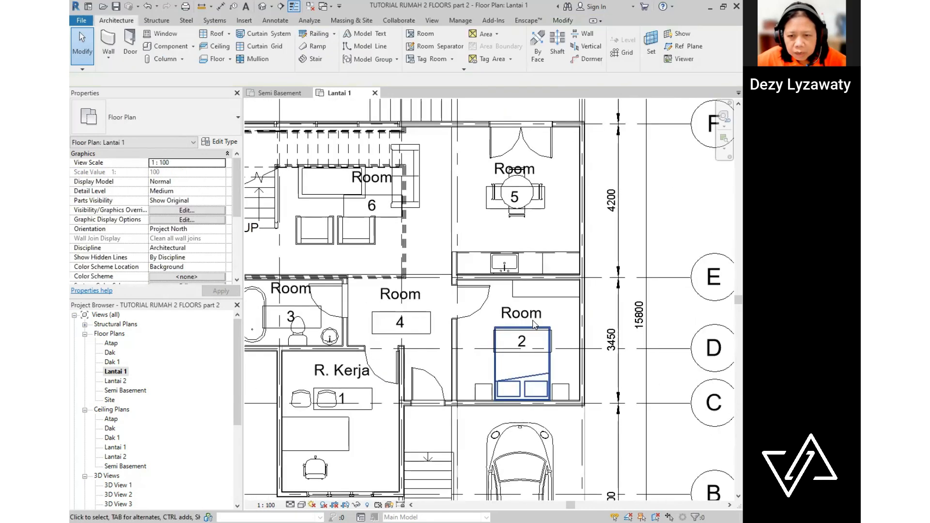
click(534, 322)
click(537, 319)
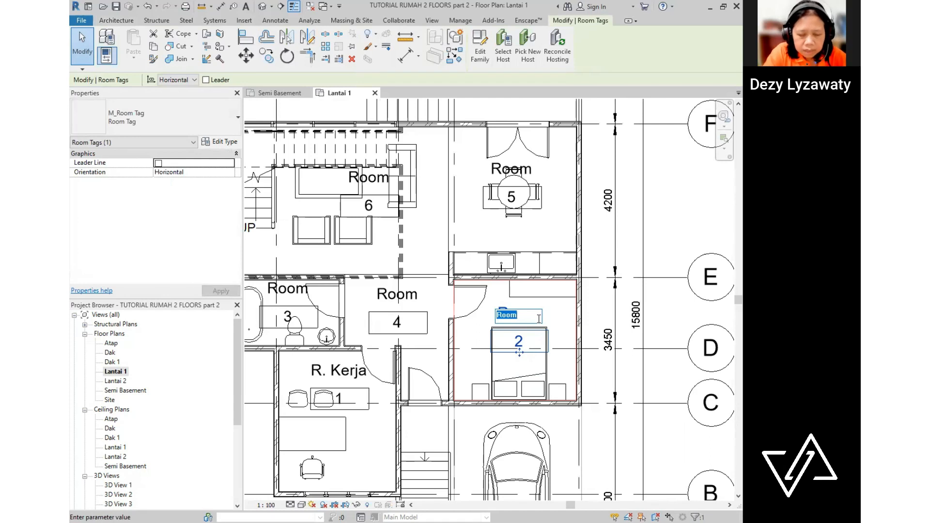
text(Kamar T)
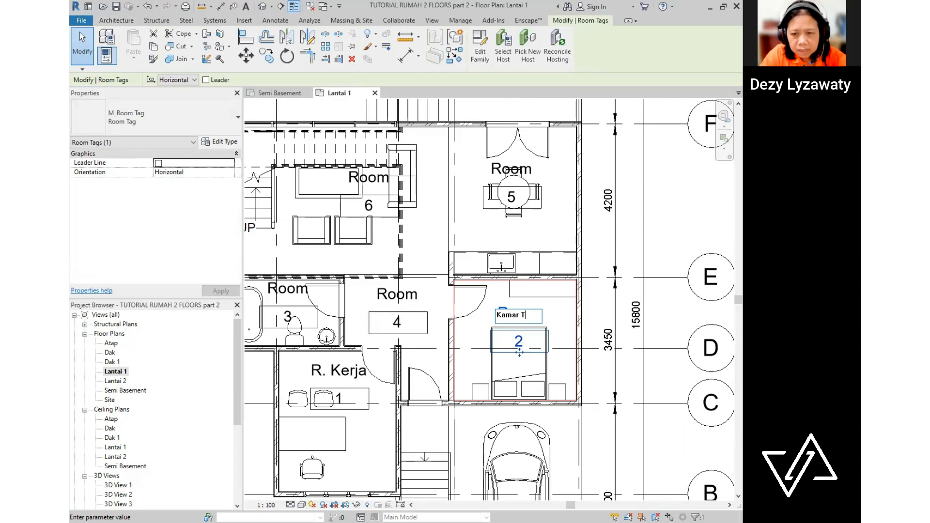
text(idur Tamu)
key(Return)
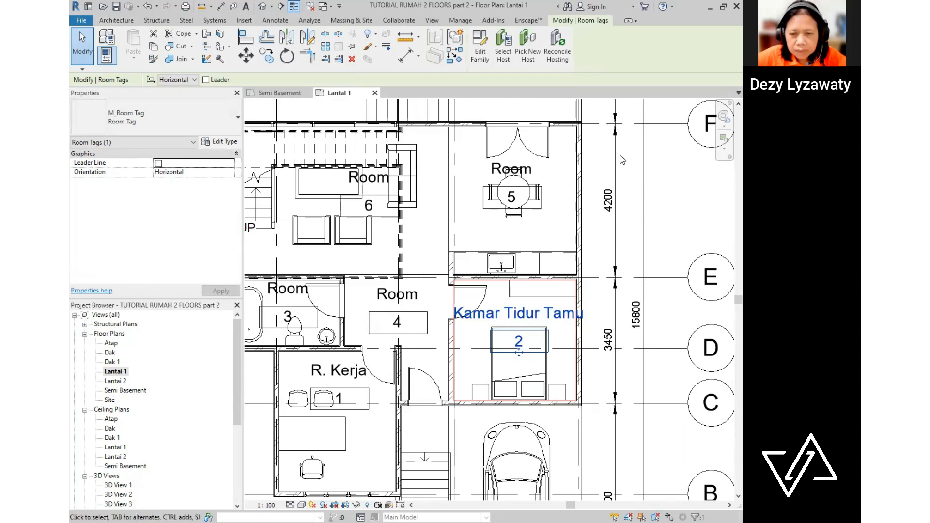
- Shorten the bedroom's name to "Kamar Tamu" by removing the word "Tidur"
click(515, 314)
click(514, 315)
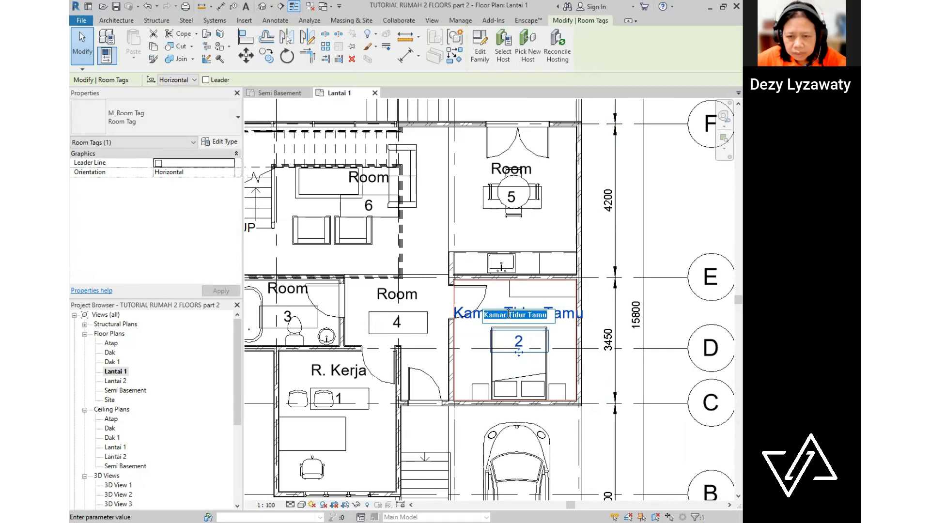
click(508, 314)
drag(509, 315, 525, 315)
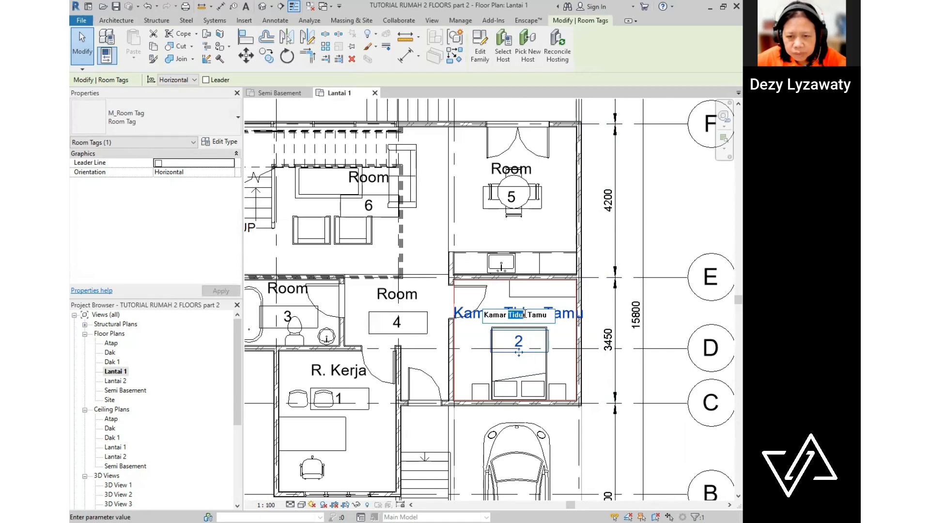
key(BackSpace)
key(Return)
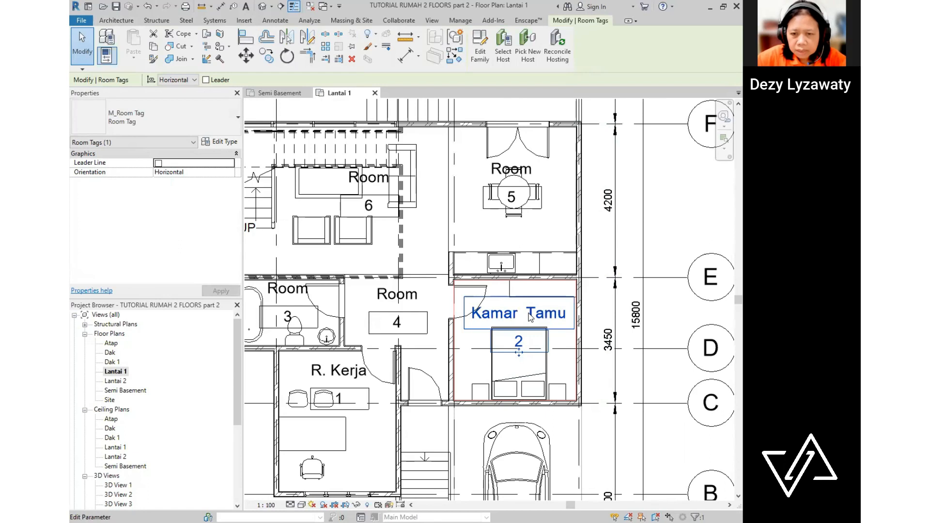
key(Escape)
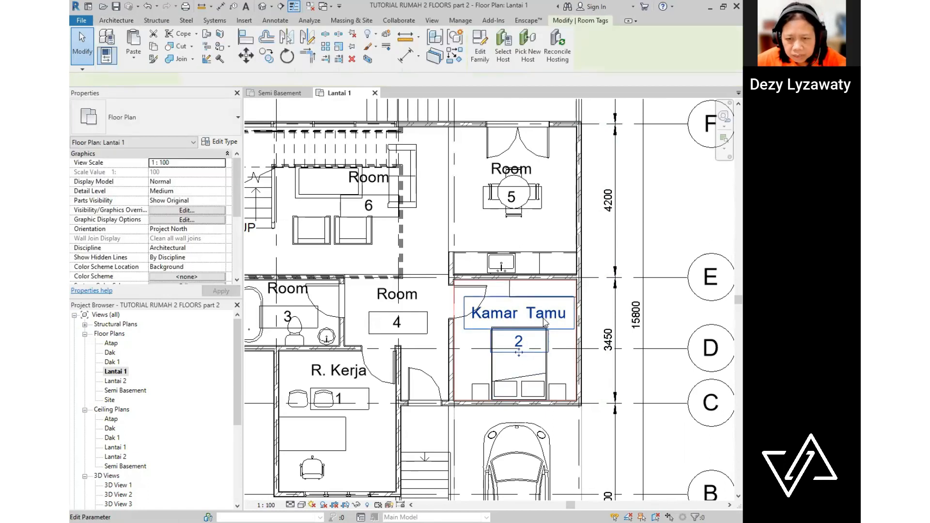
- Shift the Kamar Tamu tag slightly down, over the bed
click(521, 358)
scroll(511, 360, up, 2)
drag(512, 357, 511, 368)
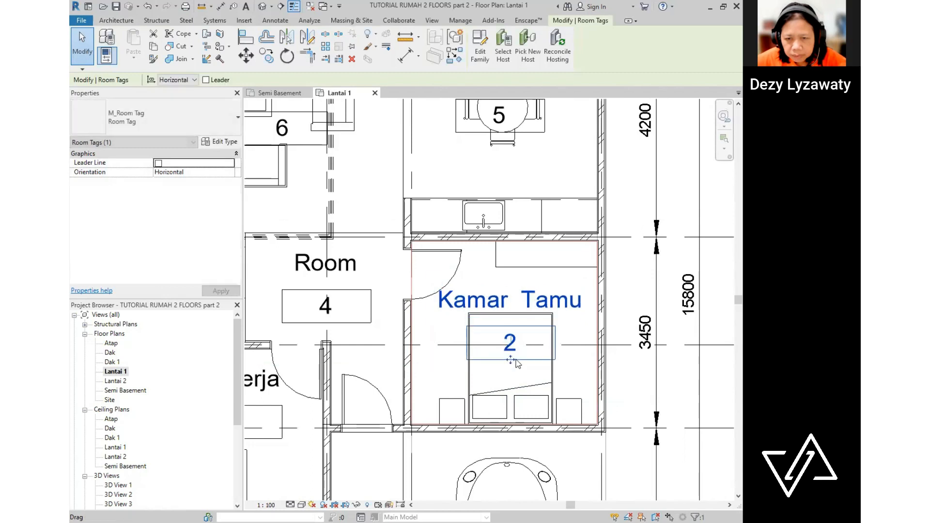
key(Escape)
- Rename the hallway room between the bathroom and the bedroom as "Selasar"
scroll(511, 368, down, 3)
scroll(486, 357, up, 2)
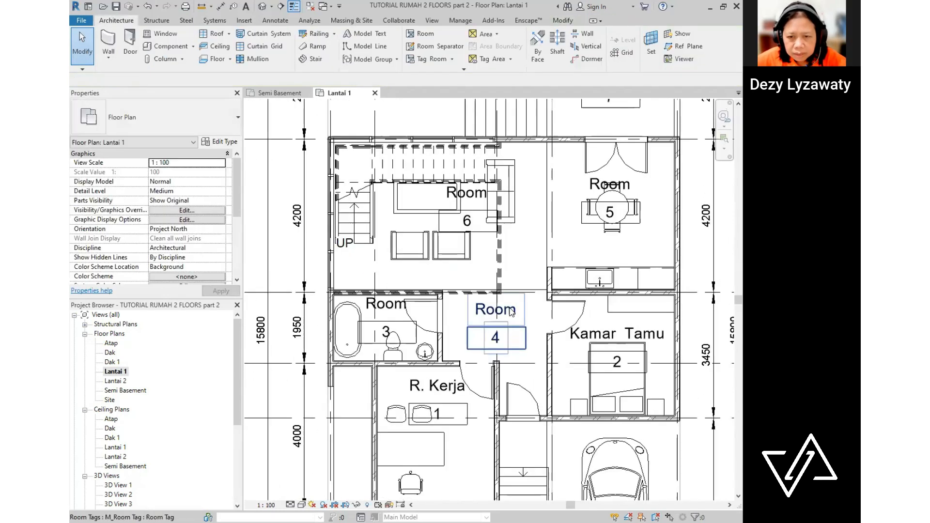
click(486, 323)
click(486, 323)
text(Se)
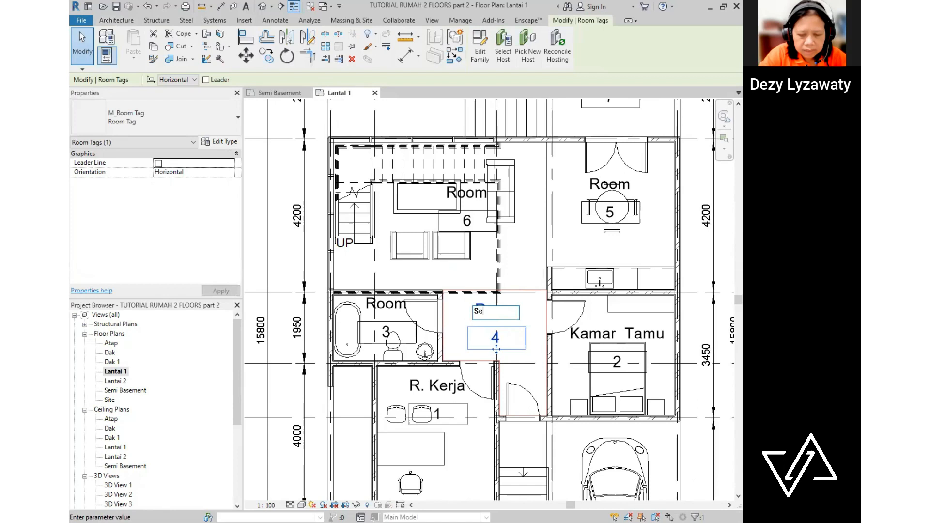
text(lasar)
key(Return)
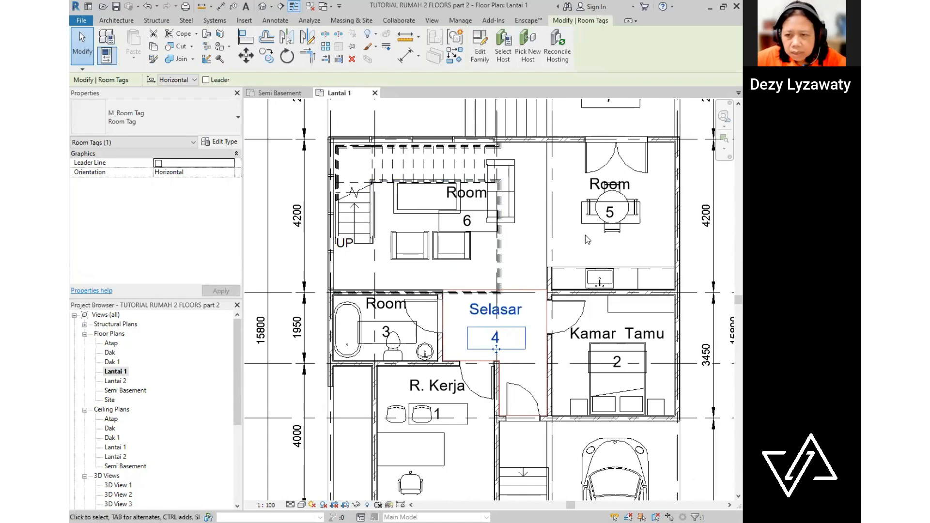
- Rename the dining and kitchen room as "Dapur" and the bathroom as "Toilet"
click(610, 184)
click(609, 185)
text(Dapur)
key(Return)
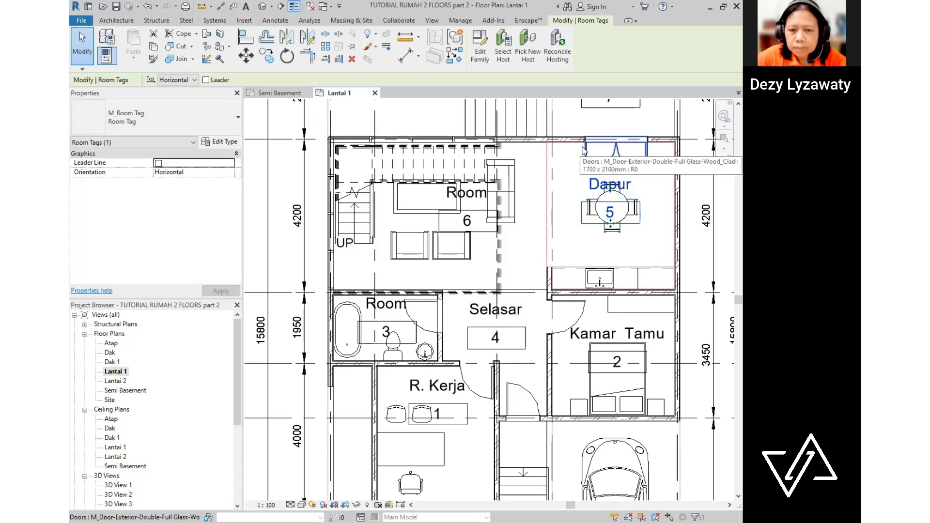
key(Escape)
double_click(393, 305)
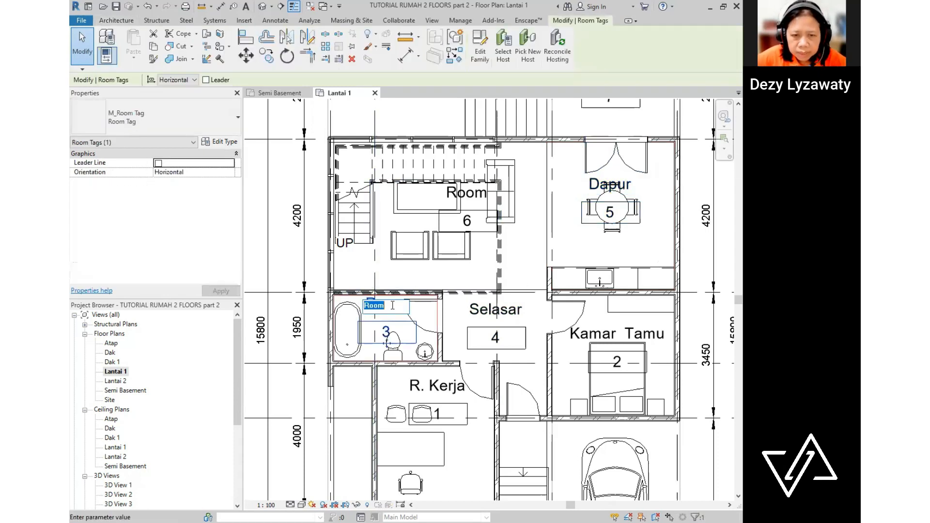
text(Toilet)
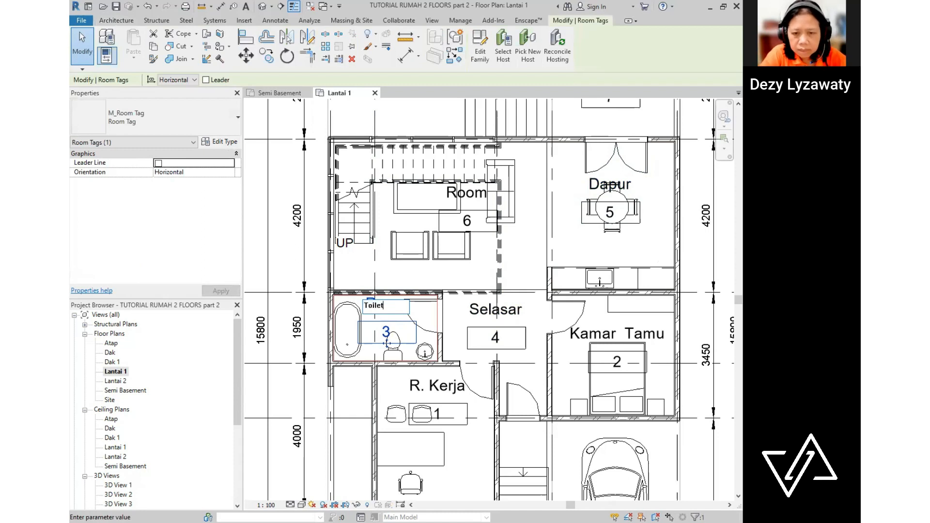
key(Return)
- Rename the living area with the sofas beside the stairs as "R. Keluarga"
click(476, 194)
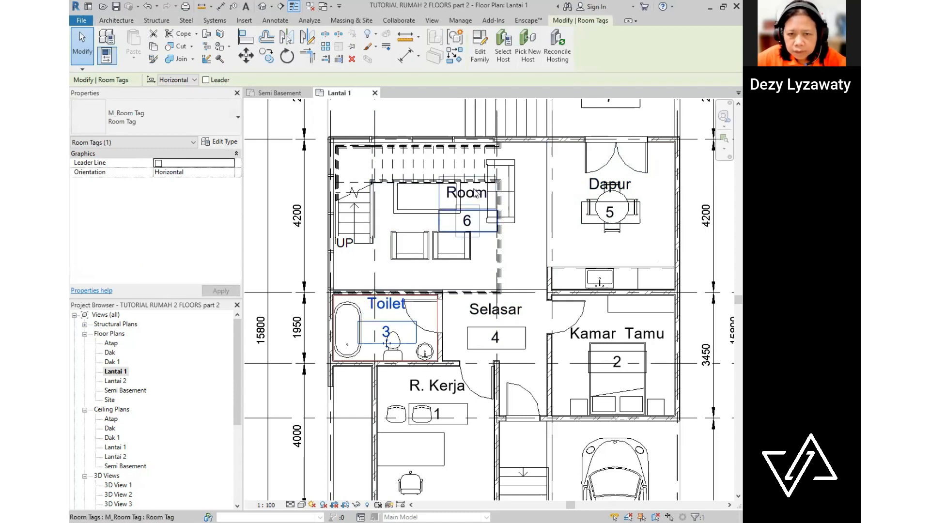
click(479, 193)
text(R. Keluarga)
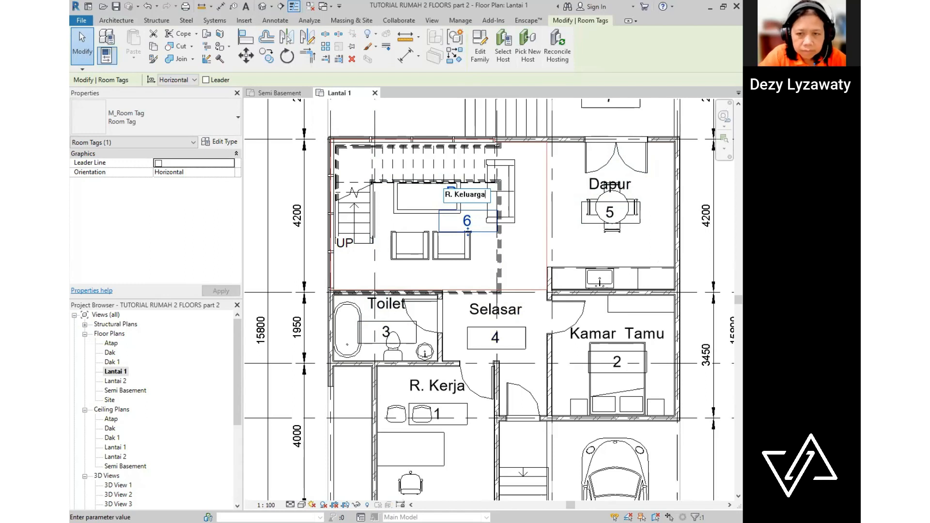
key(Return)
key(Escape)
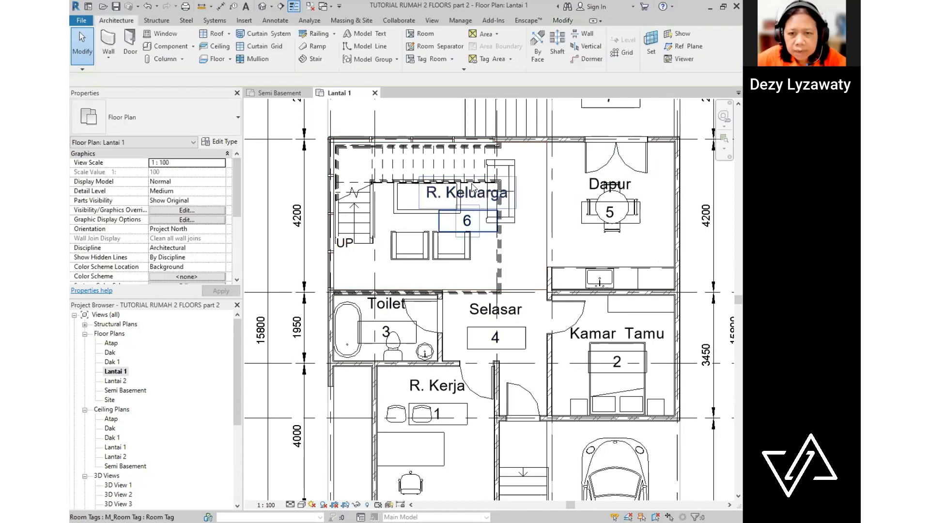
- Nudge the R. Keluarga tag slightly within the living area and move the Dapur tag up towards the double door
click(459, 235)
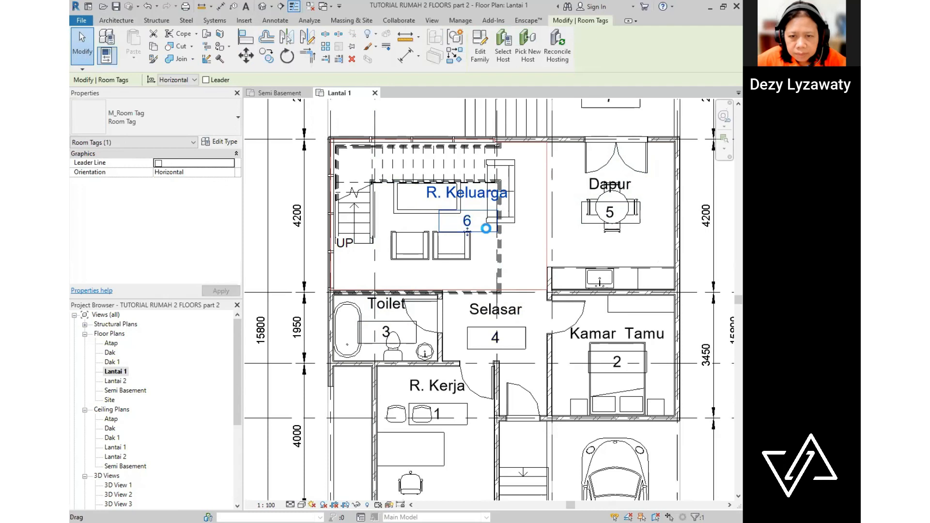
click(518, 259)
scroll(390, 232, down, 3)
scroll(520, 291, up, 1)
scroll(528, 209, up, 4)
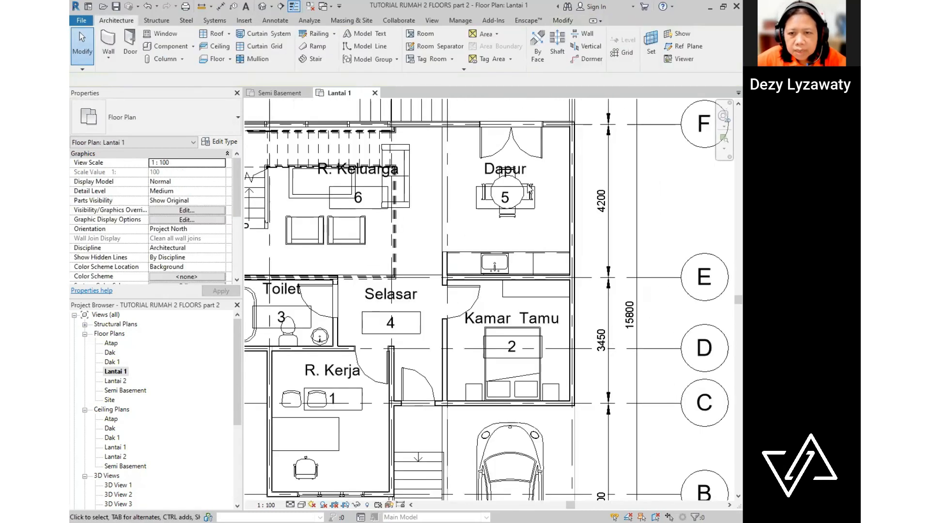
click(492, 219)
drag(492, 225, 490, 198)
scroll(539, 251, down, 8)
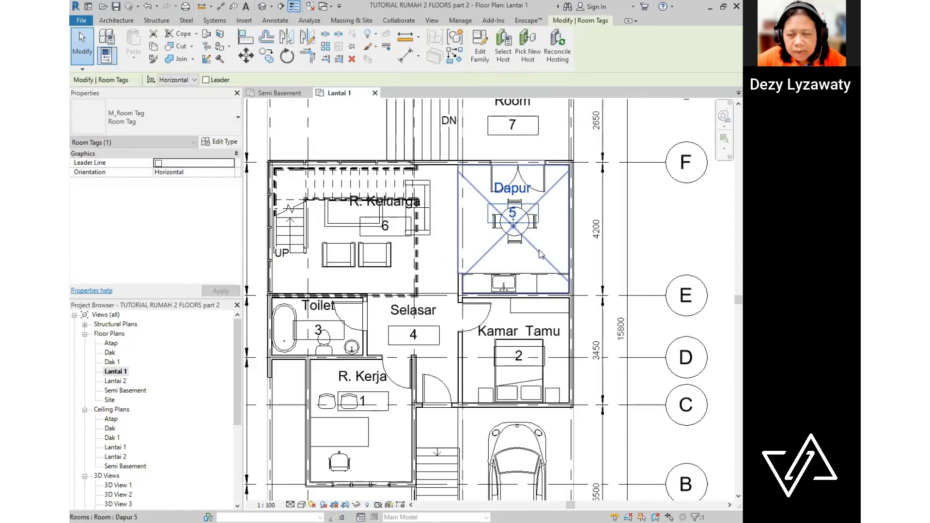
click(537, 252)
- Move the R. Kerja tag down, off the chairs and beside the desk
scroll(426, 252, up, 1)
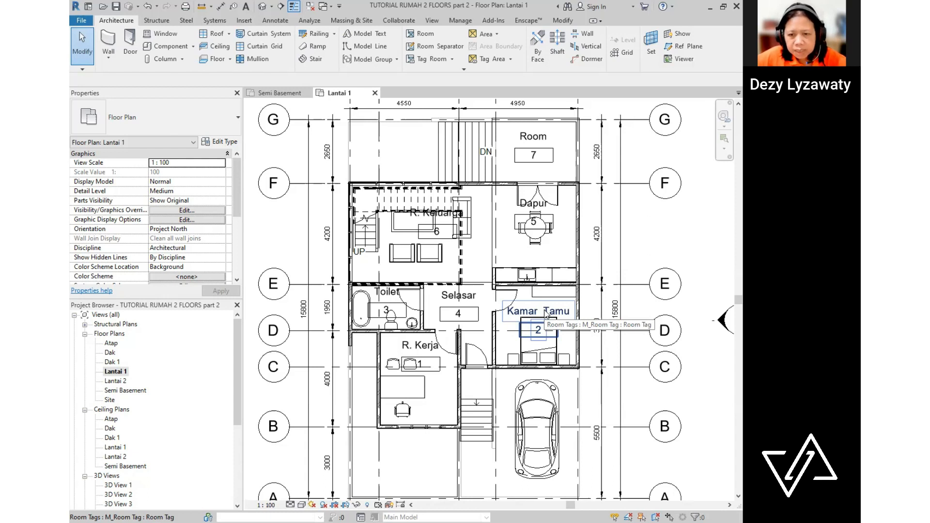
mouse_move(546, 314)
middle_down()
mouse_move(574, 264)
mouse_move(551, 309)
middle_up()
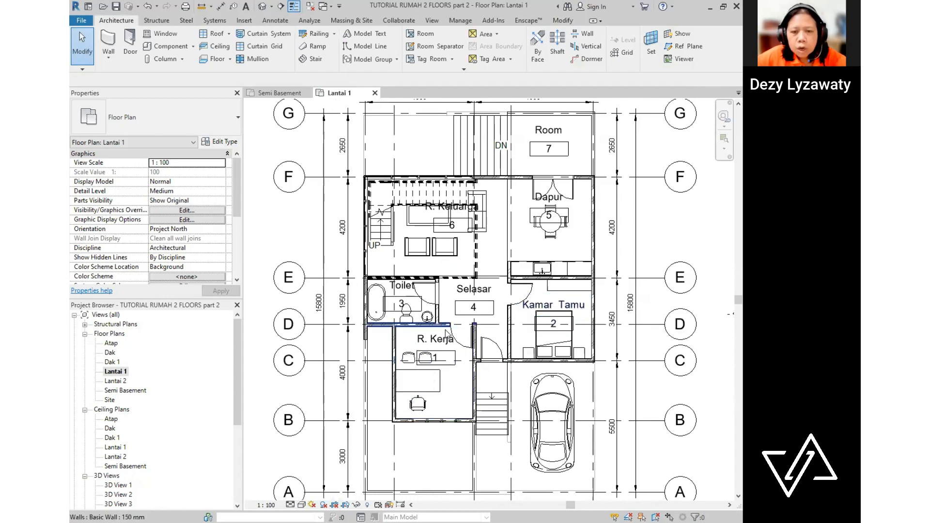
click(435, 343)
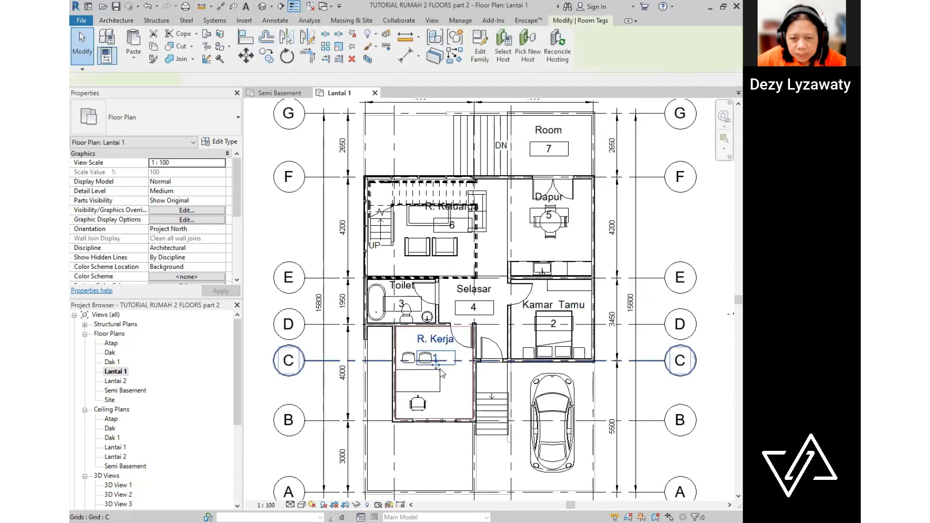
drag(435, 343, 437, 394)
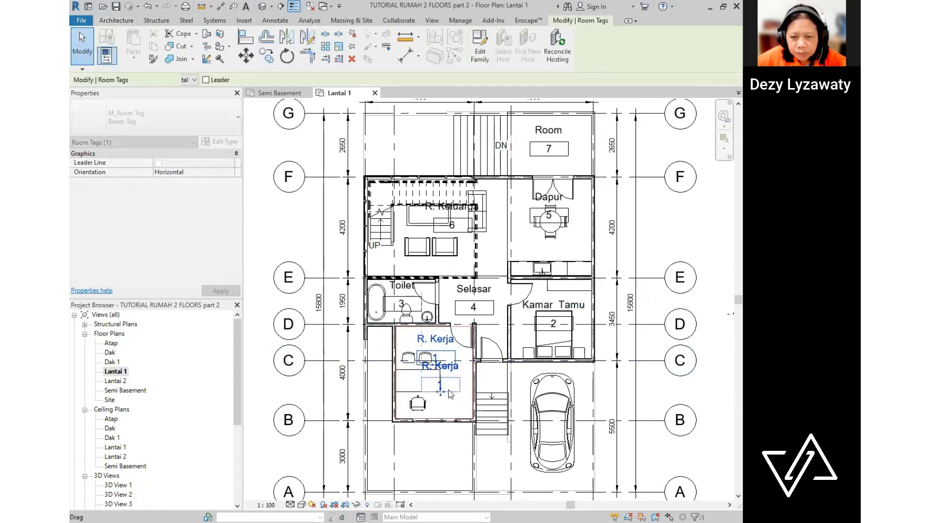
- Rename the room between grids F and G beside the exterior steps as "Teras"
click(557, 135)
middle_drag(558, 135, 527, 209)
click(527, 205)
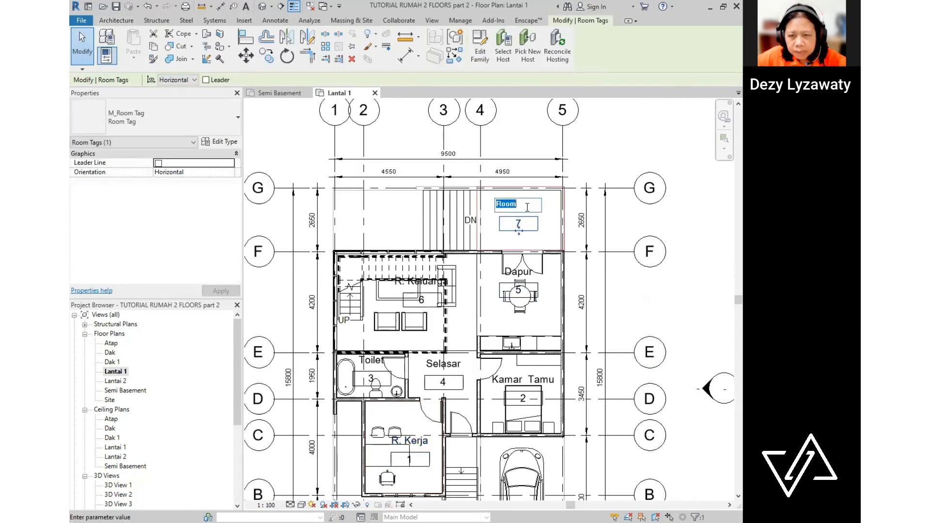
text(Tera)
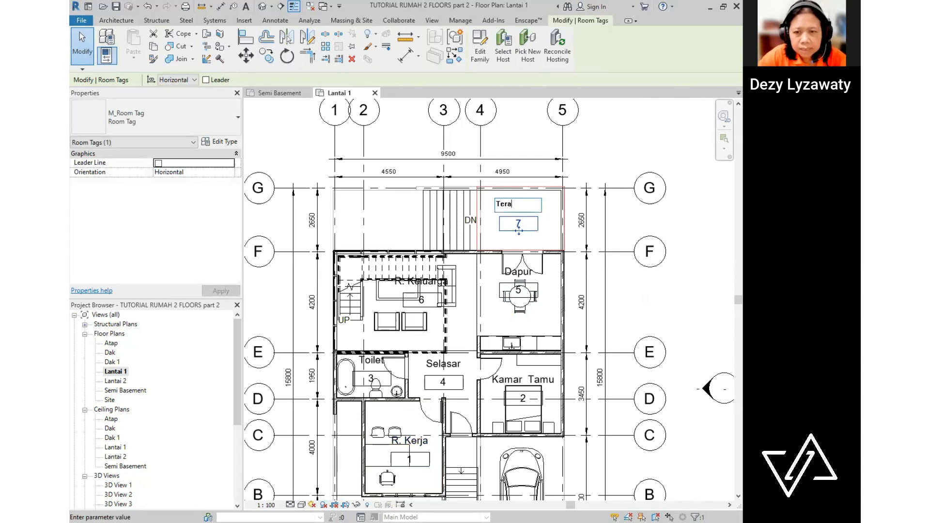
key(Return)
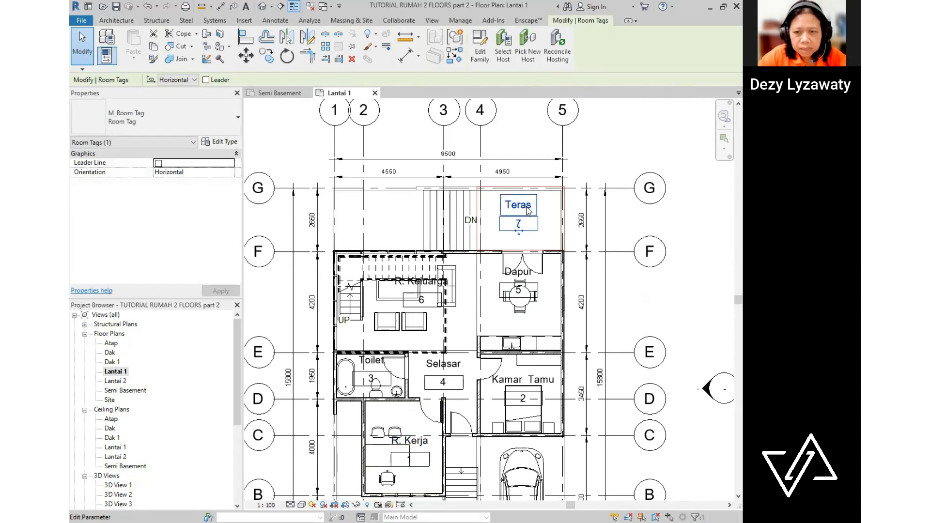
click(474, 219)
- Change the Teras room tag to the type Room Tag With Area
scroll(468, 223, down, 3)
scroll(487, 332, up, 2)
scroll(488, 332, down, 1)
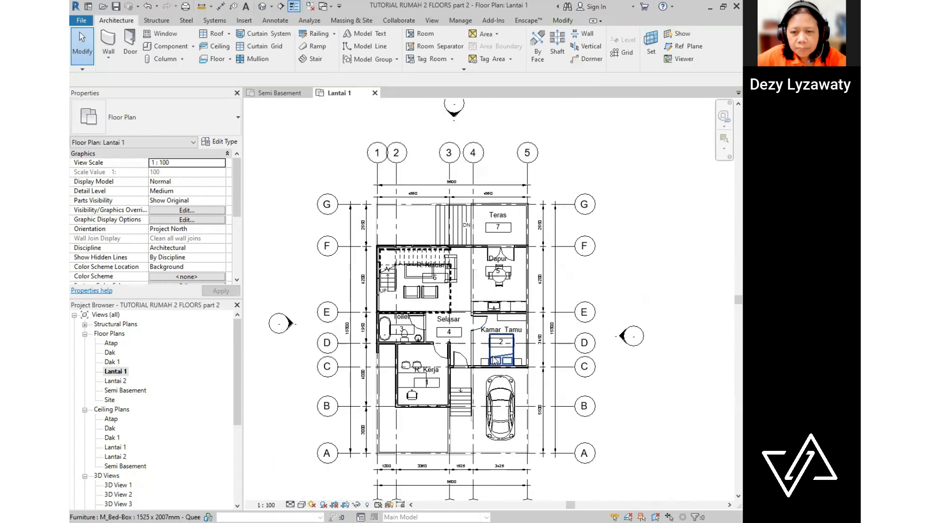
scroll(501, 256, up, 1)
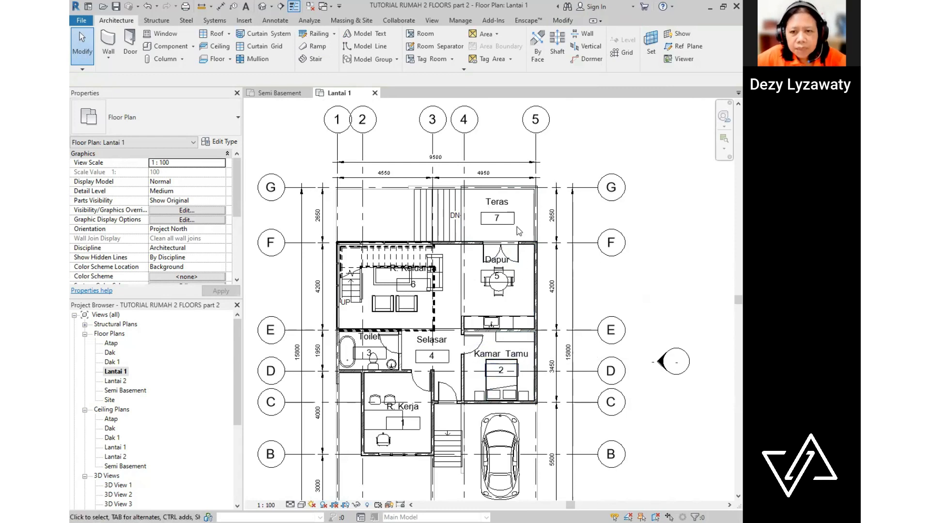
click(510, 203)
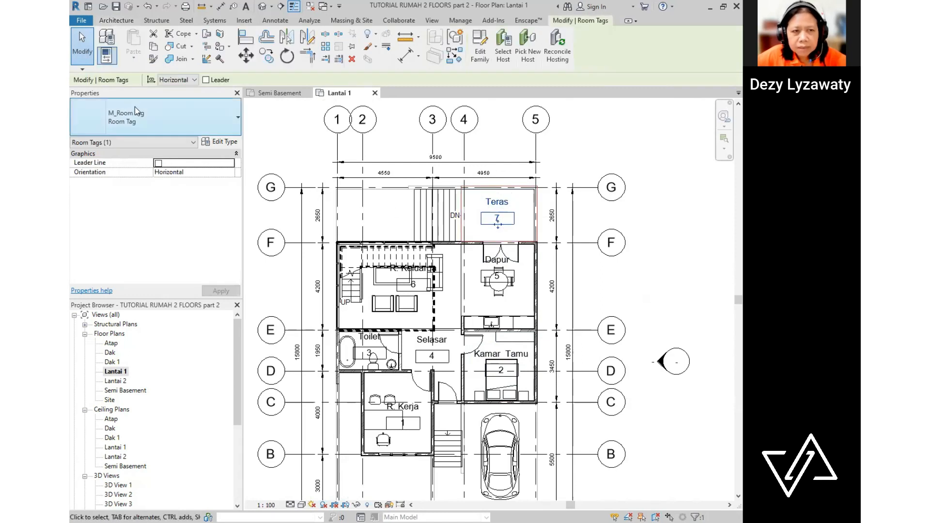
click(170, 123)
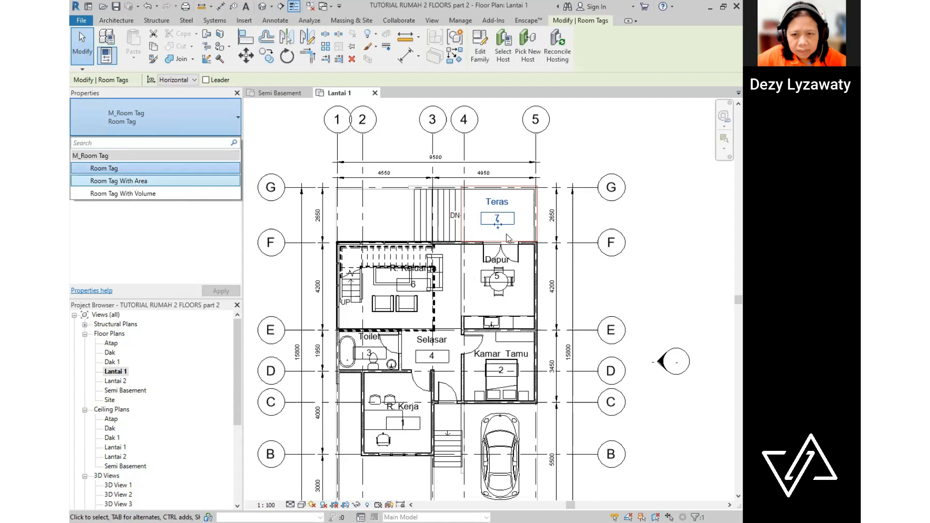
click(138, 182)
click(638, 268)
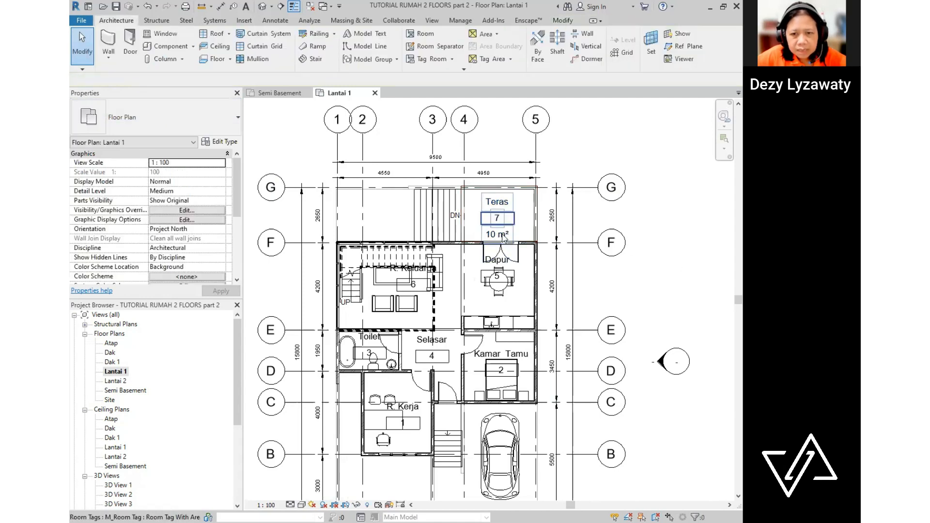
scroll(503, 238, up, 2)
scroll(499, 237, down, 3)
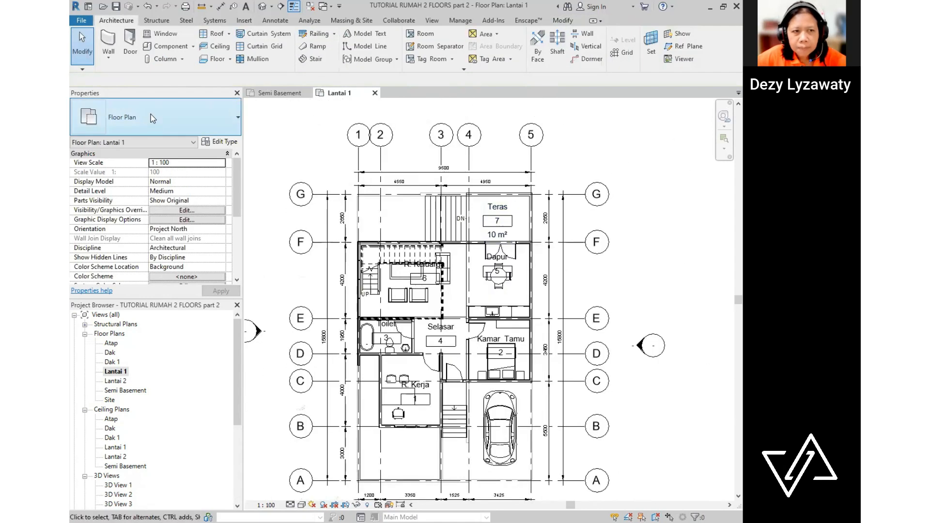
click(497, 227)
click(147, 118)
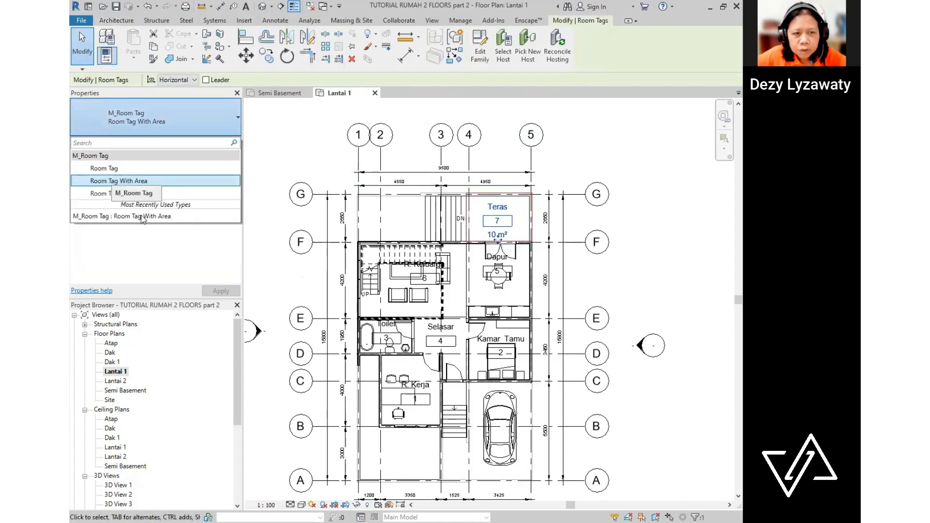
click(596, 175)
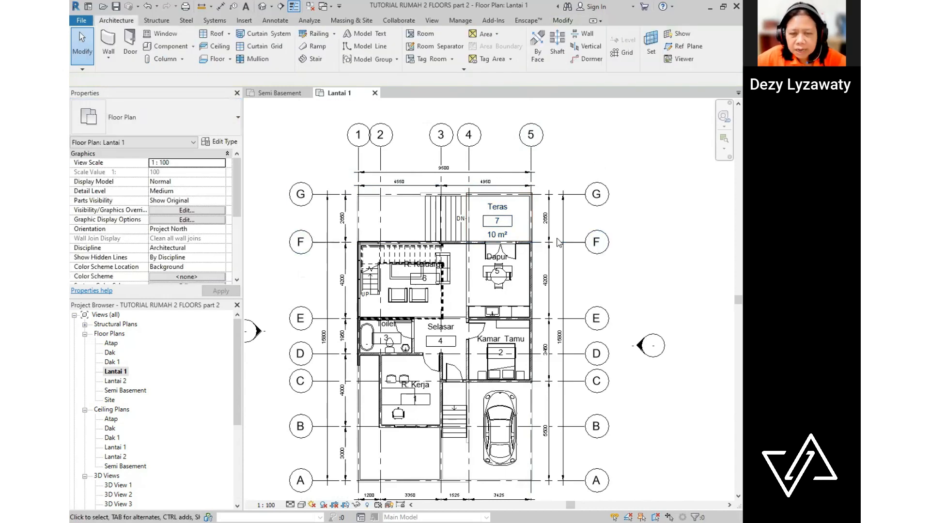
click(509, 208)
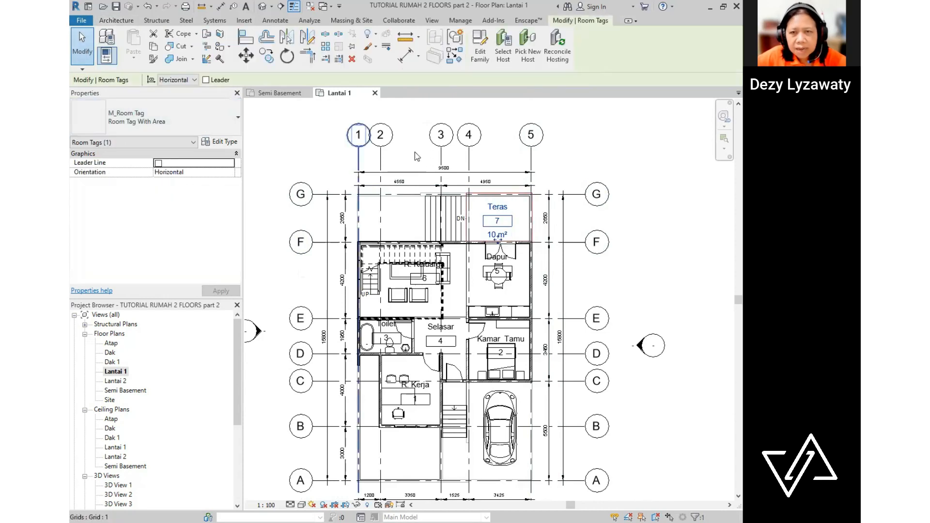
click(572, 155)
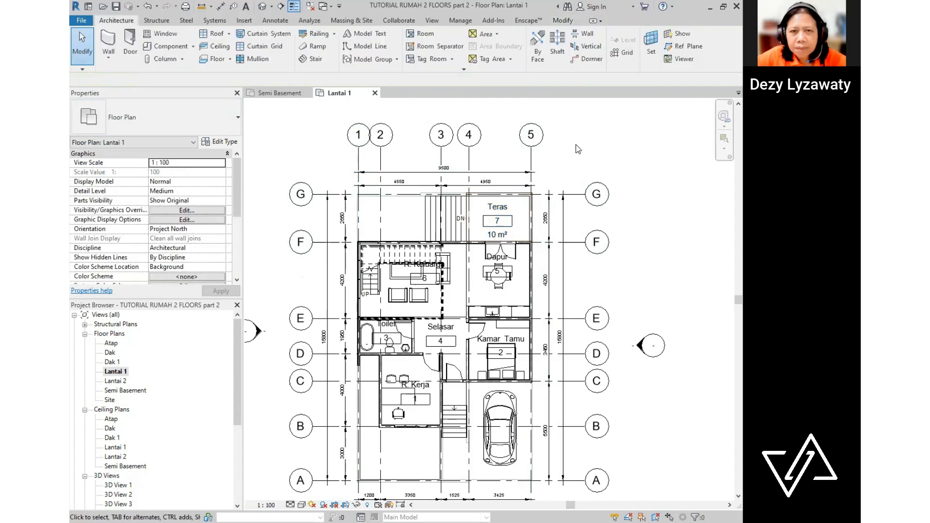
- Look up the M_Room Tag family in the US Metric Annotations library and leave without loading it
click(246, 21)
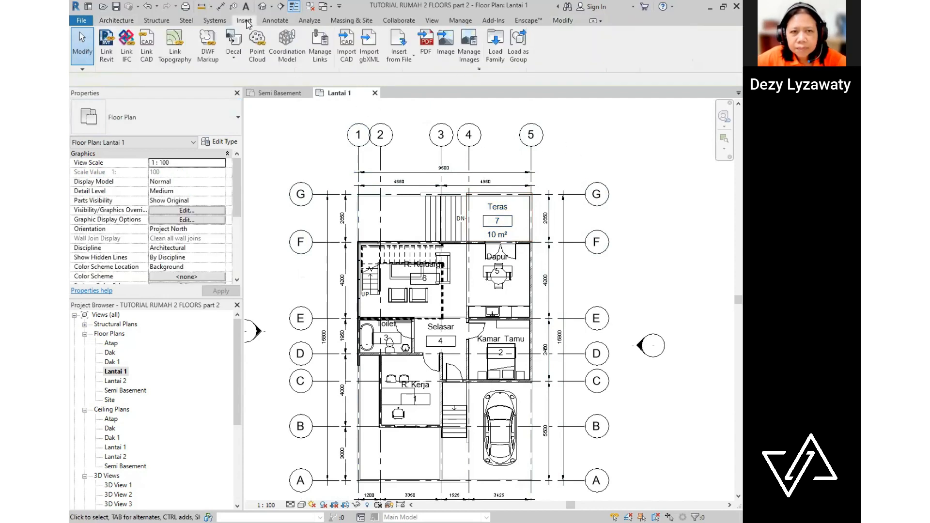
click(499, 59)
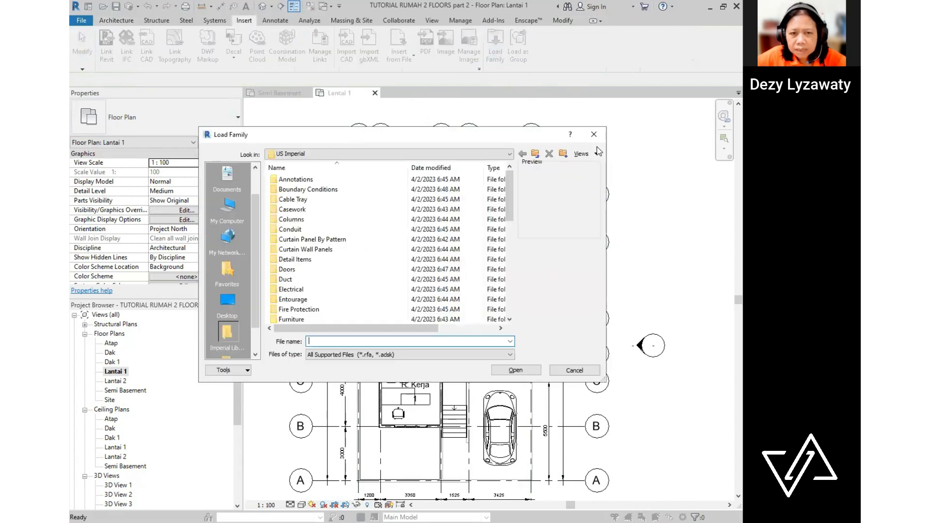
click(535, 153)
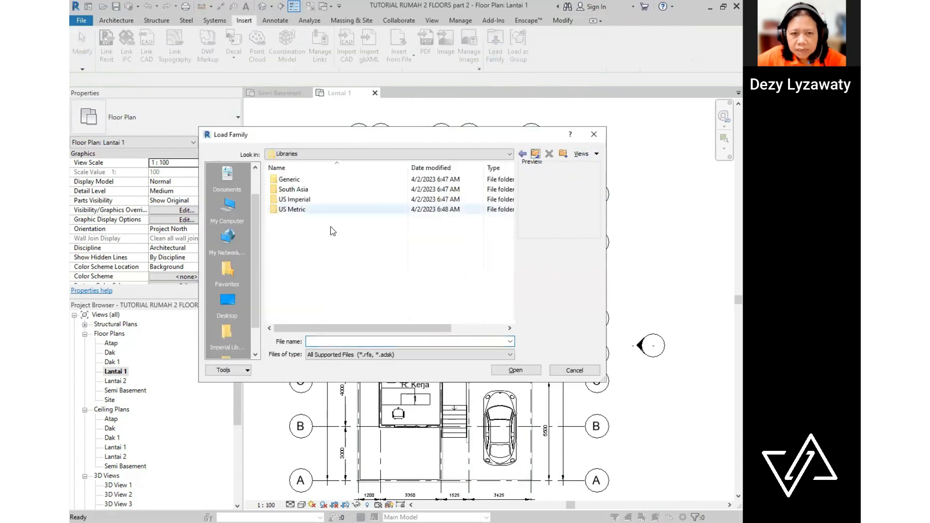
double_click(292, 209)
key(ctrl)
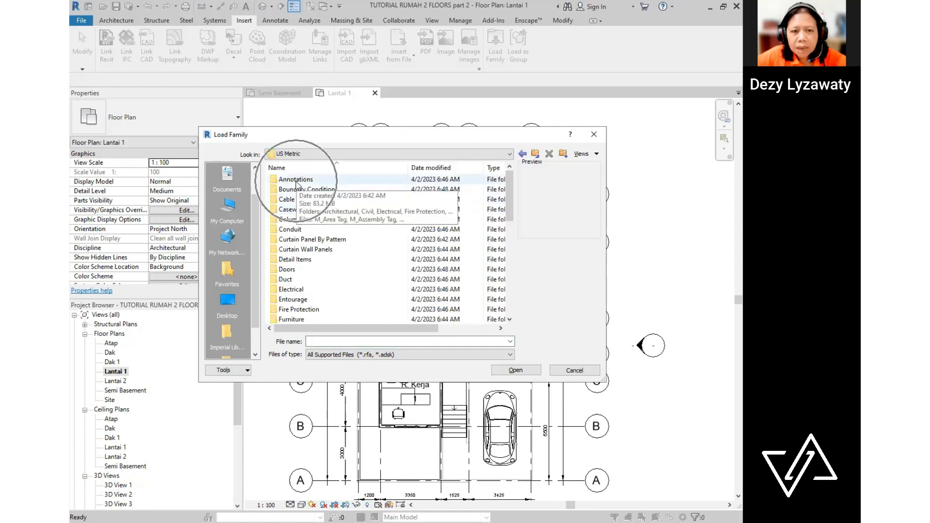
double_click(296, 180)
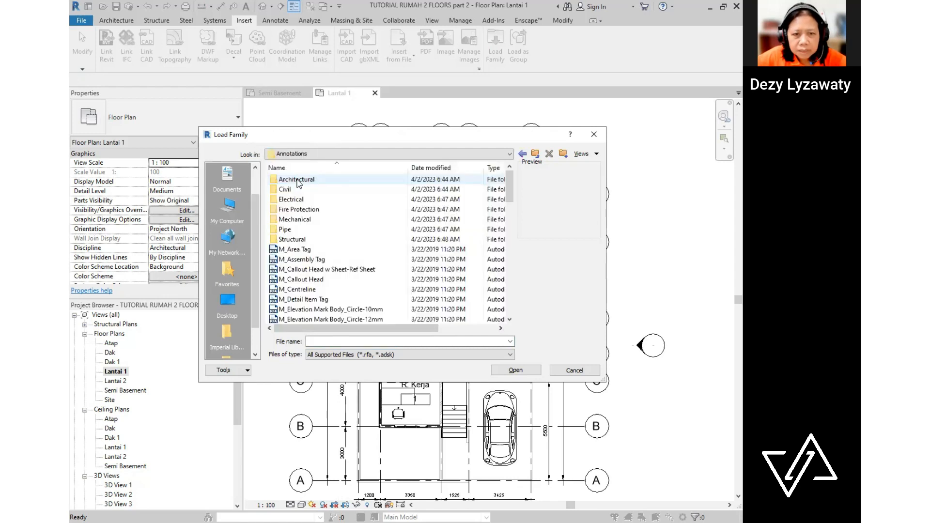
drag(512, 198, 528, 272)
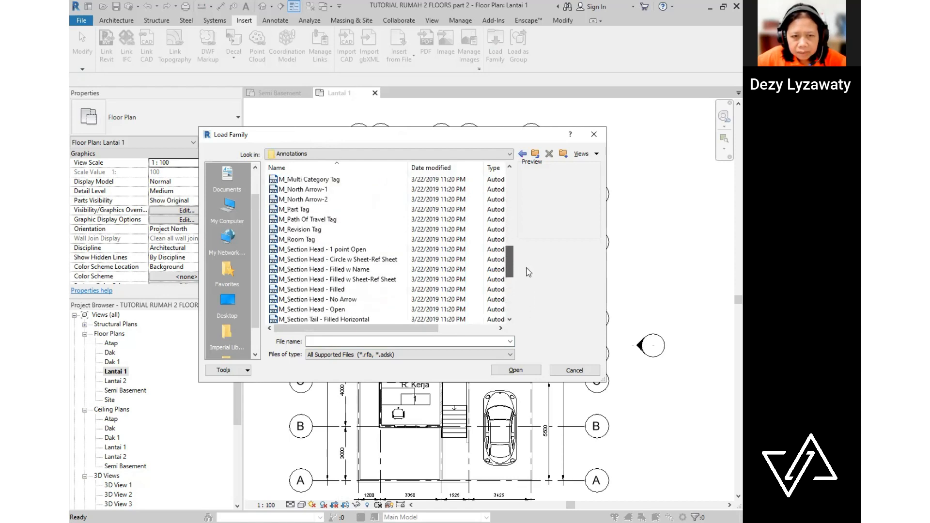
click(308, 241)
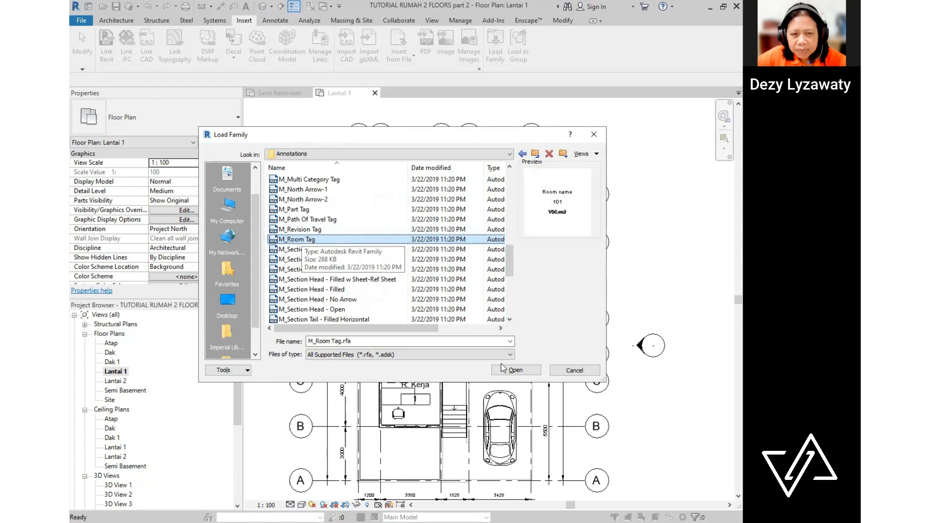
click(587, 372)
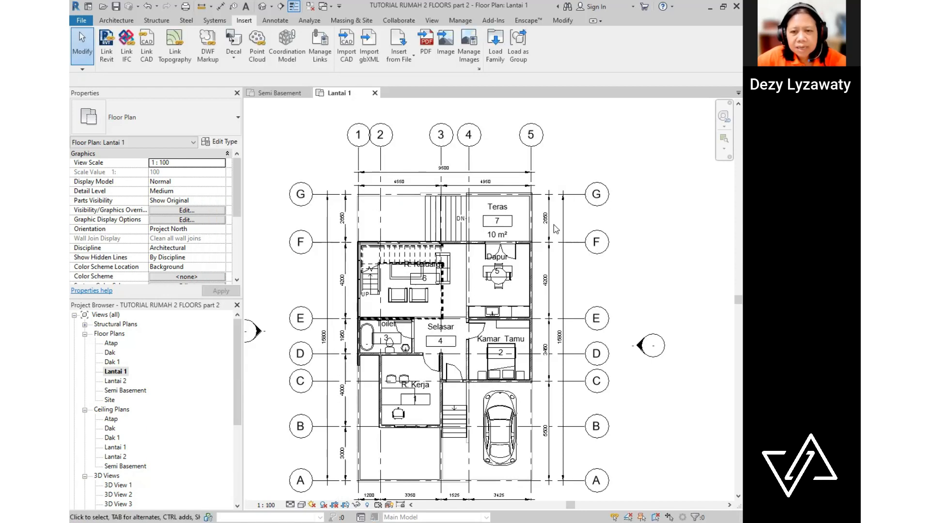
click(509, 209)
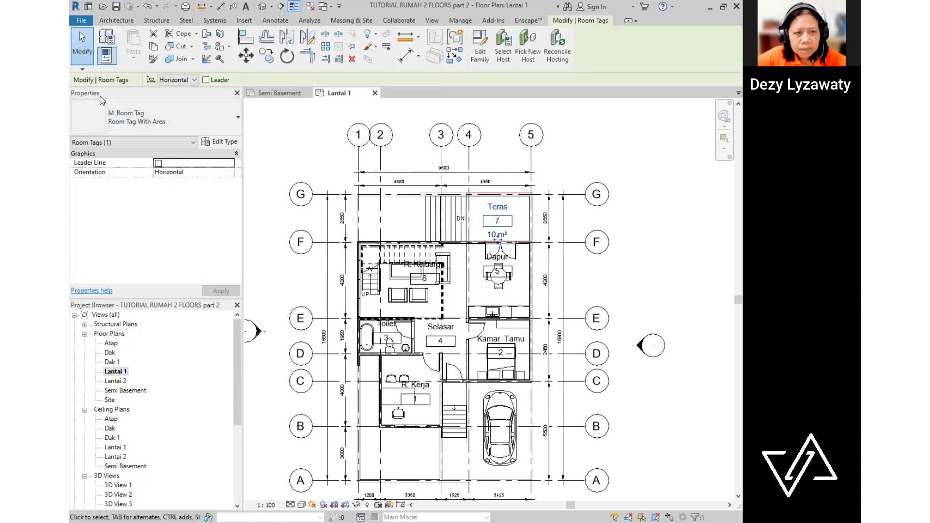
click(187, 125)
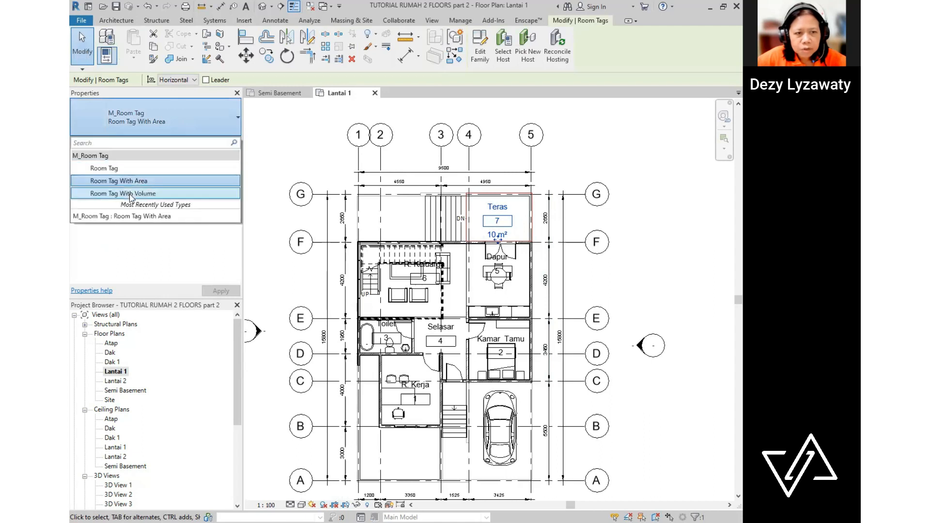
click(457, 295)
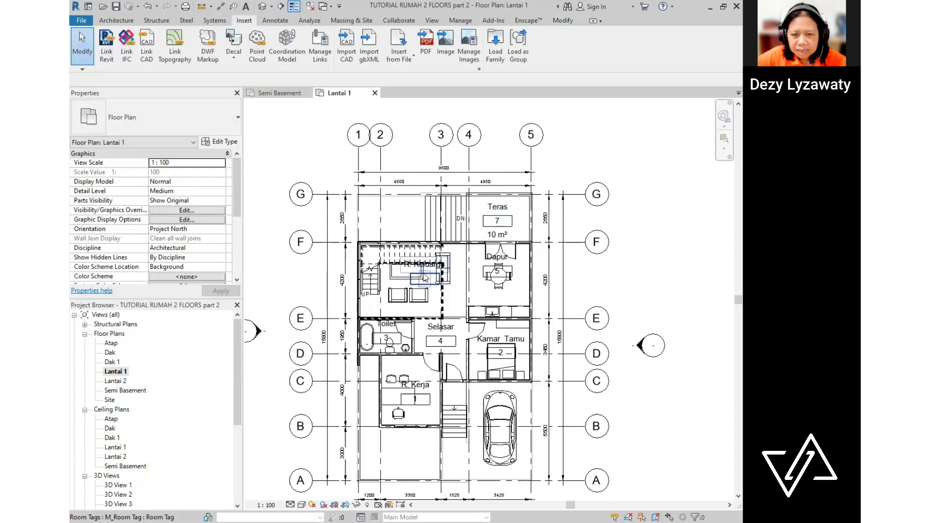
- Change the R. Keluarga and Dapur room tags to the type Room Tag With Area
scroll(427, 269, up, 5)
click(427, 268)
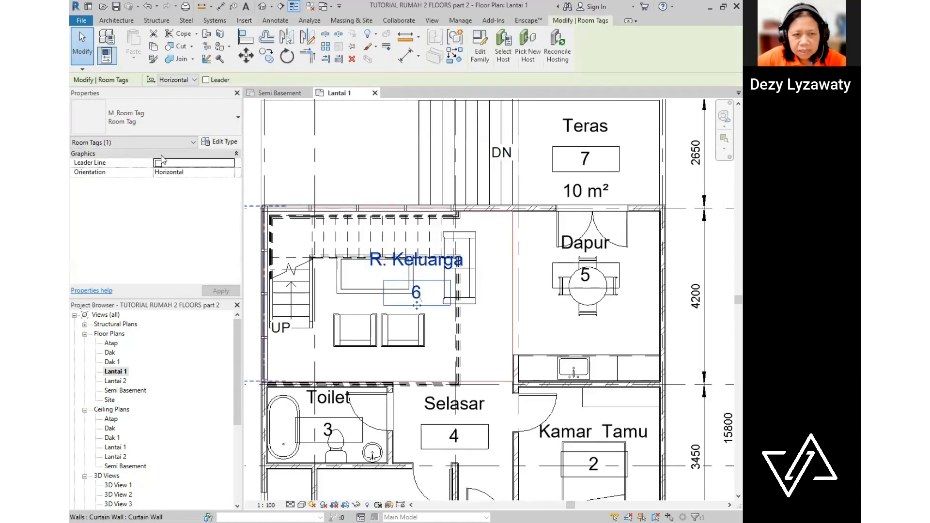
click(169, 119)
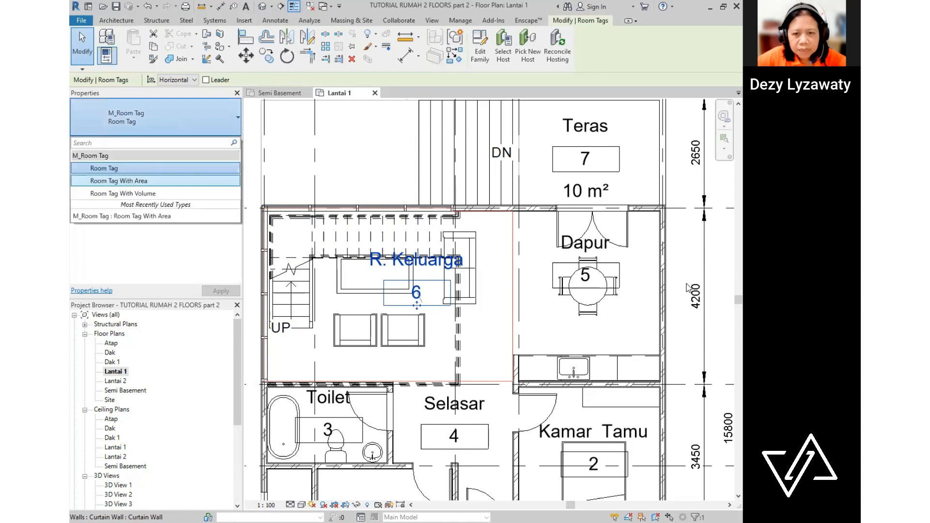
click(119, 180)
click(601, 248)
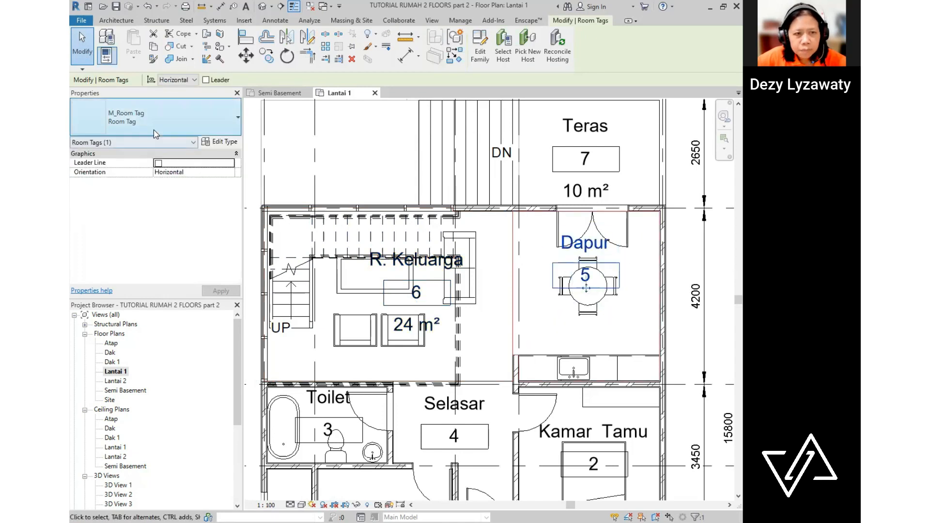
click(152, 117)
click(133, 184)
- Change the Kamar Tamu and Selasar room tags to the type Room Tag With Area
middle_drag(631, 254, 568, 127)
scroll(568, 127, down, 1)
click(571, 268)
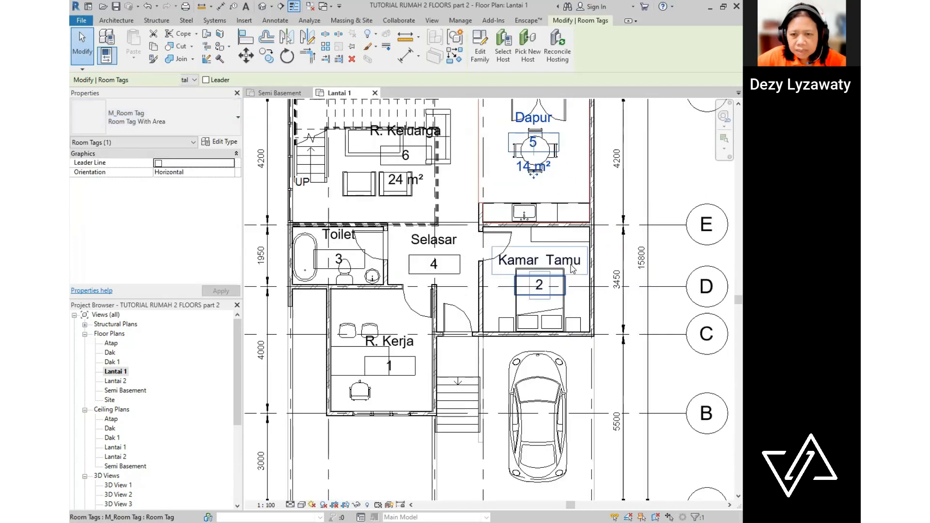
click(196, 119)
click(145, 183)
click(430, 257)
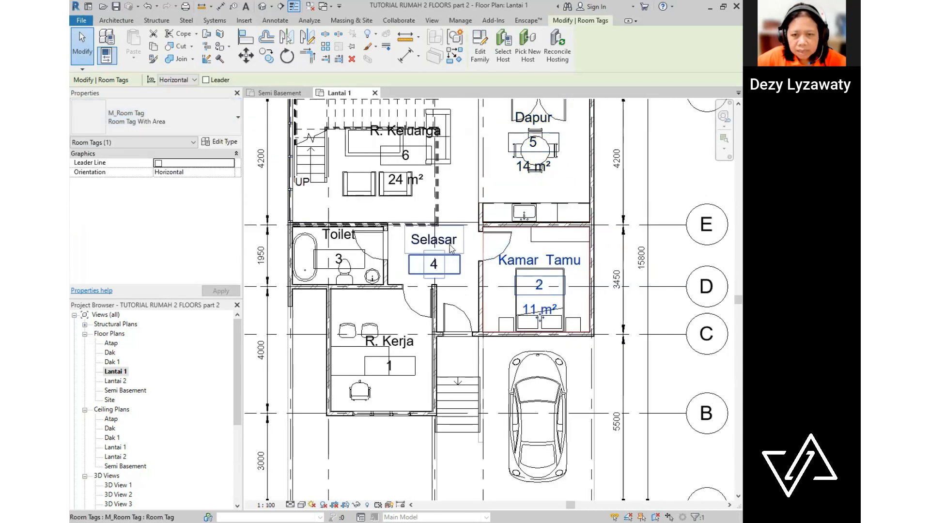
click(128, 112)
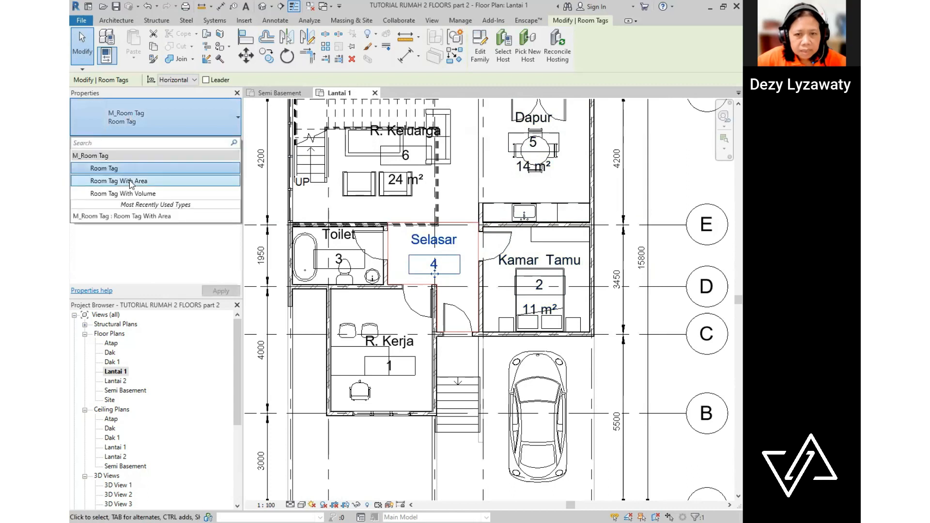
click(131, 181)
- Change the Toilet and R. Kerja room tags to the type Room Tag With Area
click(339, 260)
click(177, 123)
click(131, 182)
click(389, 366)
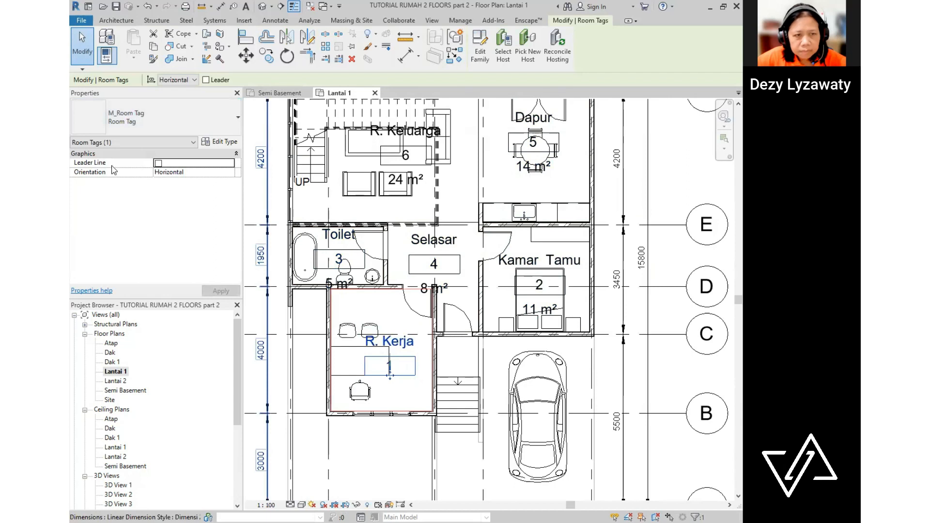
click(148, 121)
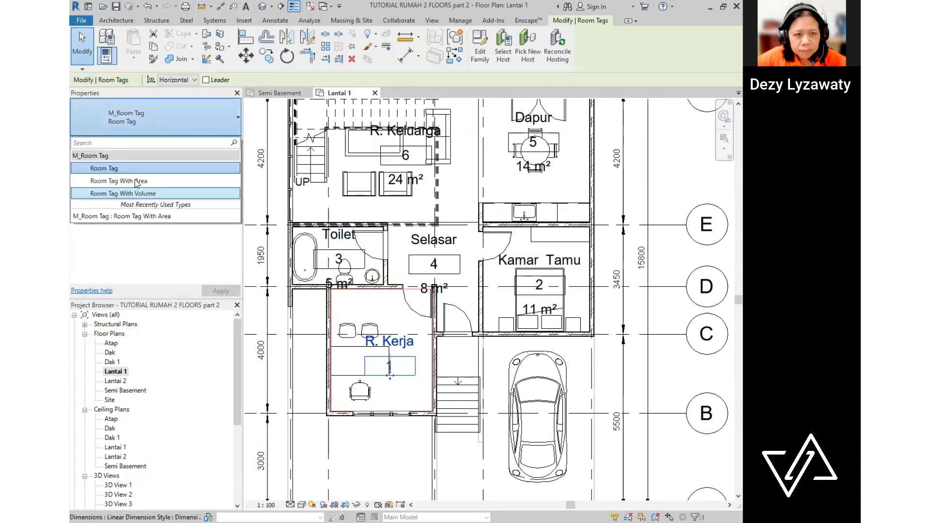
click(131, 181)
click(669, 368)
- Look at the room colour scheme settings for the Lantai 1 plan and leave them without changes
scroll(533, 307, down, 3)
middle_drag(650, 351, 584, 351)
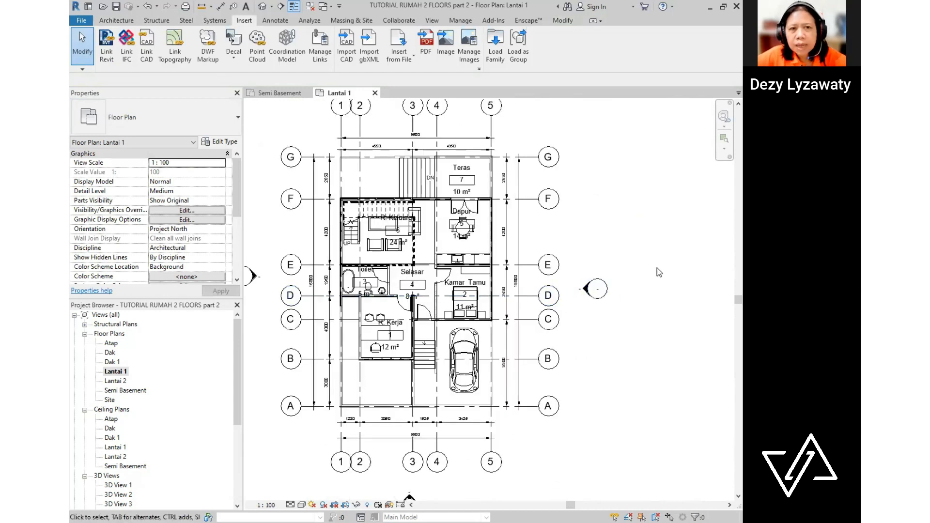
click(116, 20)
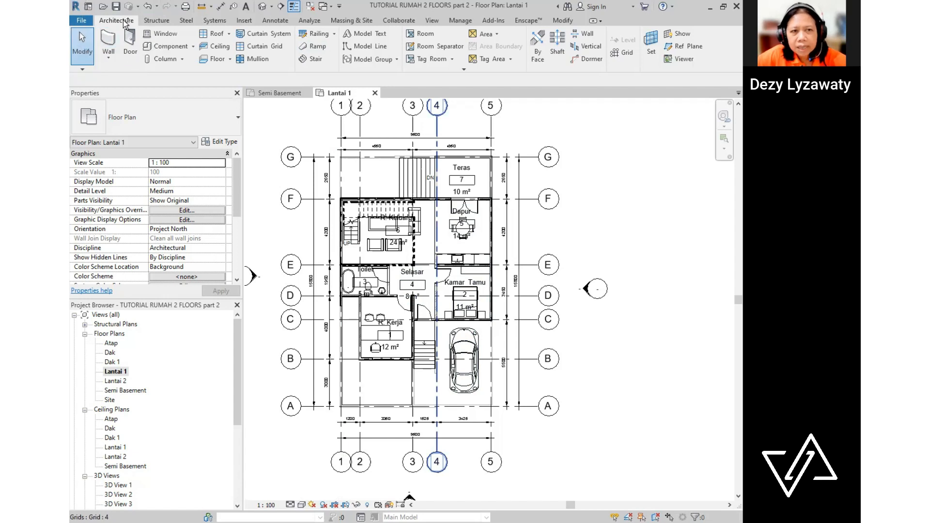
click(463, 69)
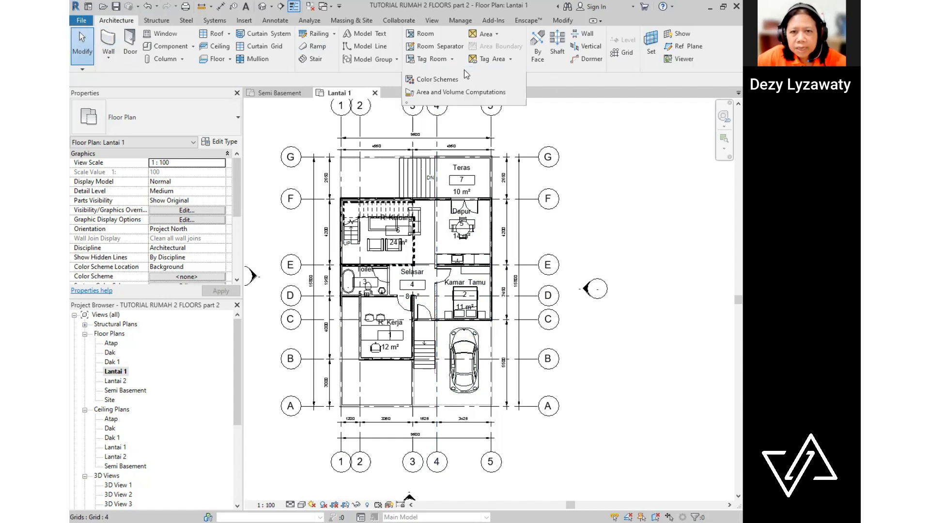
click(438, 79)
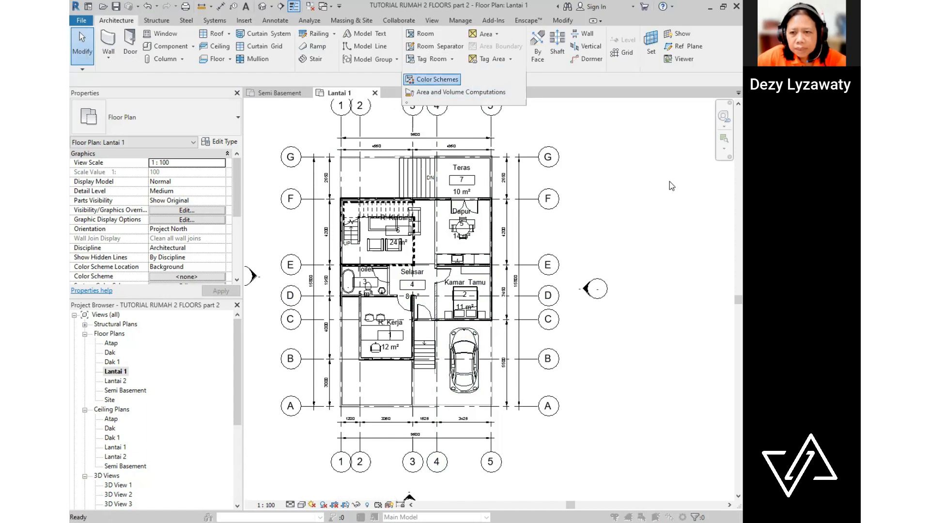
click(514, 393)
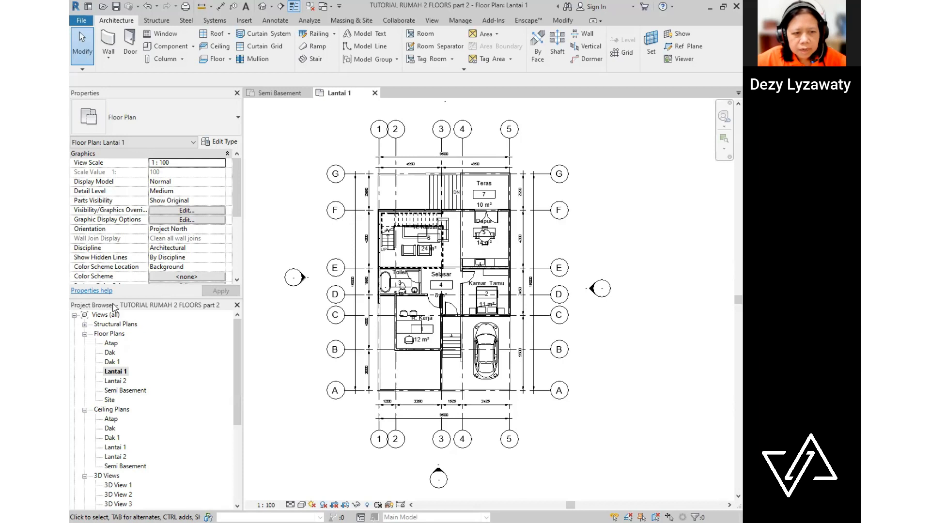
- Open the Lantai 2 floor plan
click(122, 383)
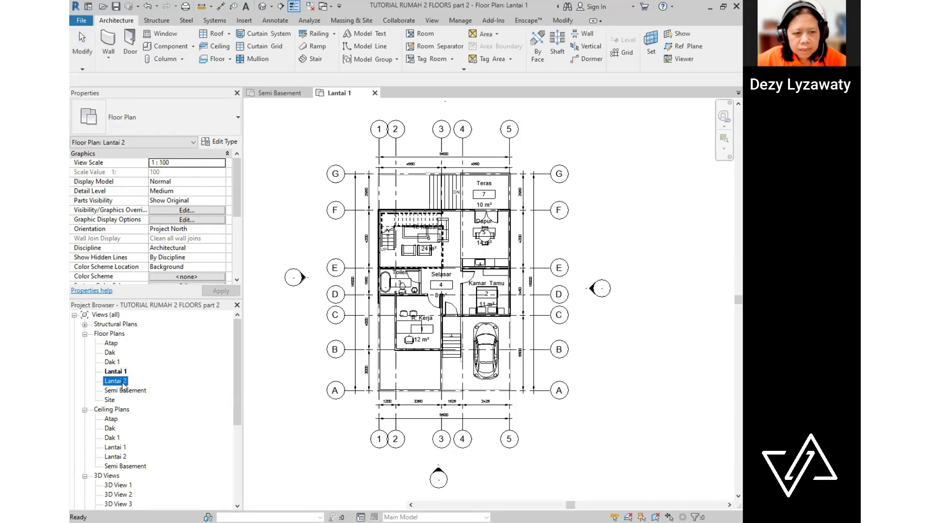
double_click(122, 383)
middle_drag(587, 371, 589, 354)
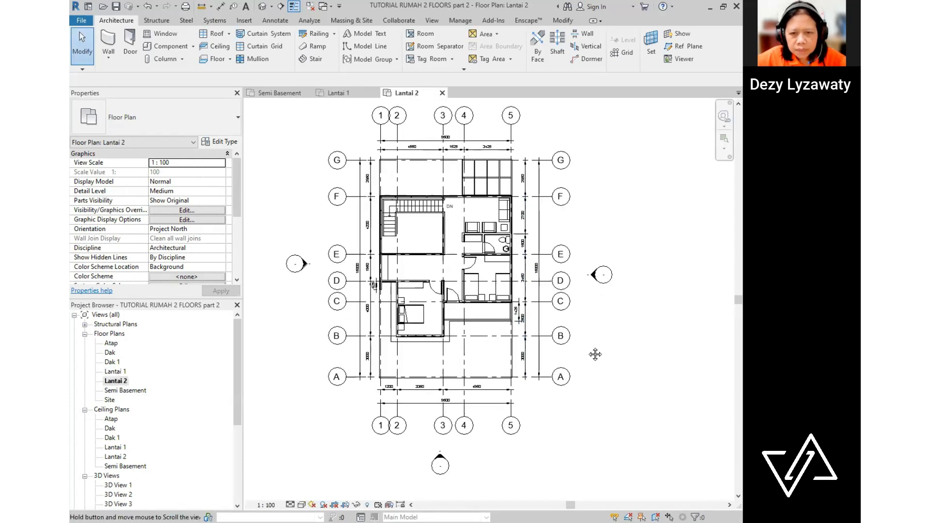
click(397, 414)
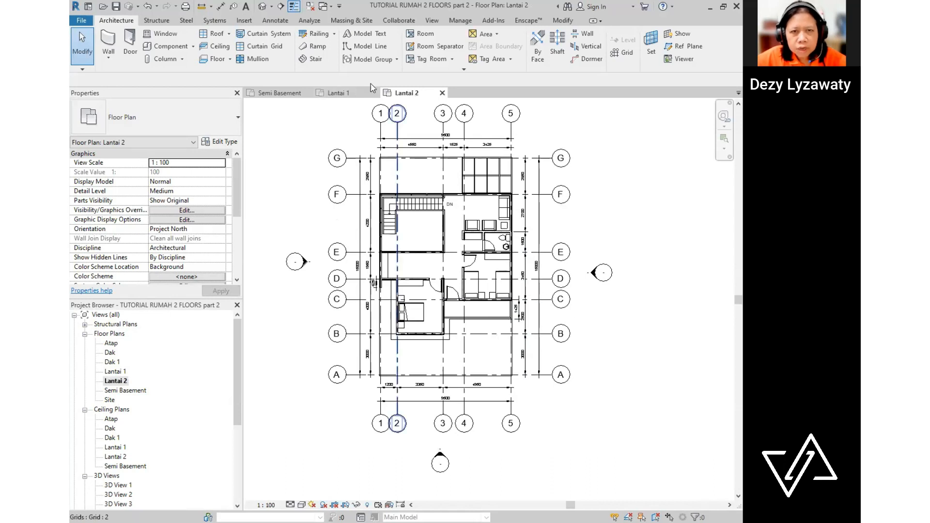
- Place tagged rooms in the double-bed bedroom, the twin-bed bedroom and the bathroom on Lantai 2
click(110, 24)
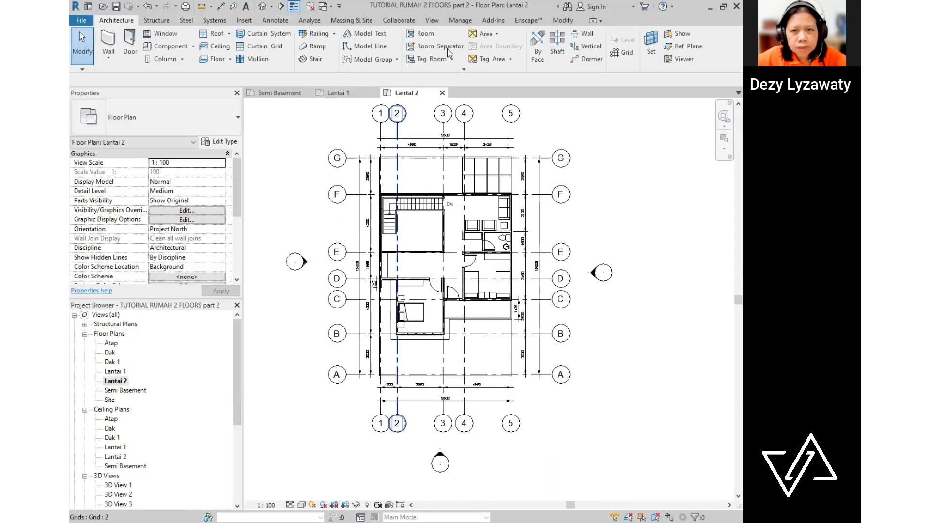
click(427, 34)
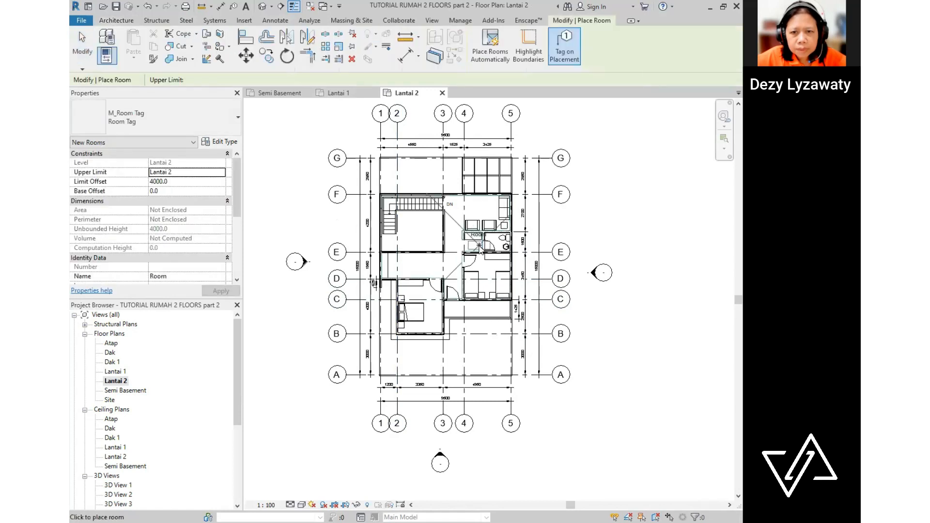
scroll(489, 284, up, 3)
scroll(492, 283, up, 1)
scroll(492, 284, down, 2)
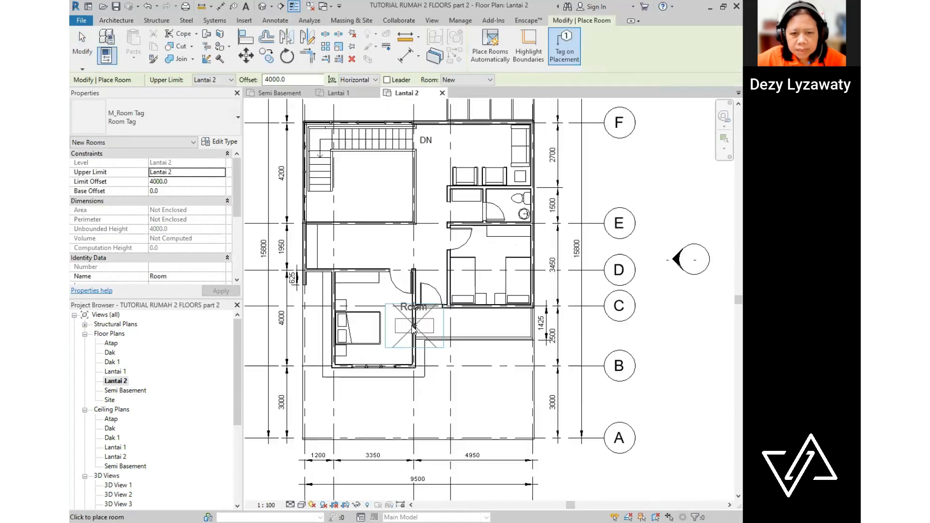
click(371, 324)
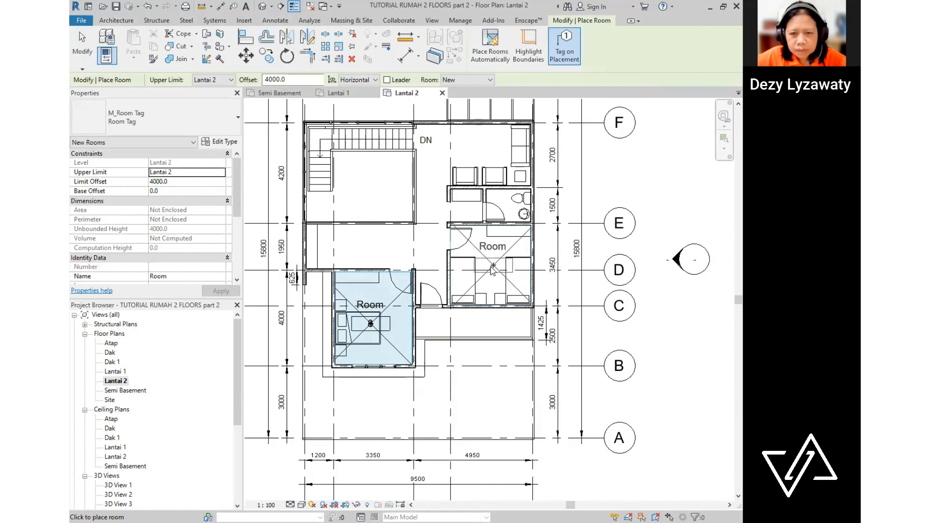
click(491, 268)
scroll(500, 215, up, 2)
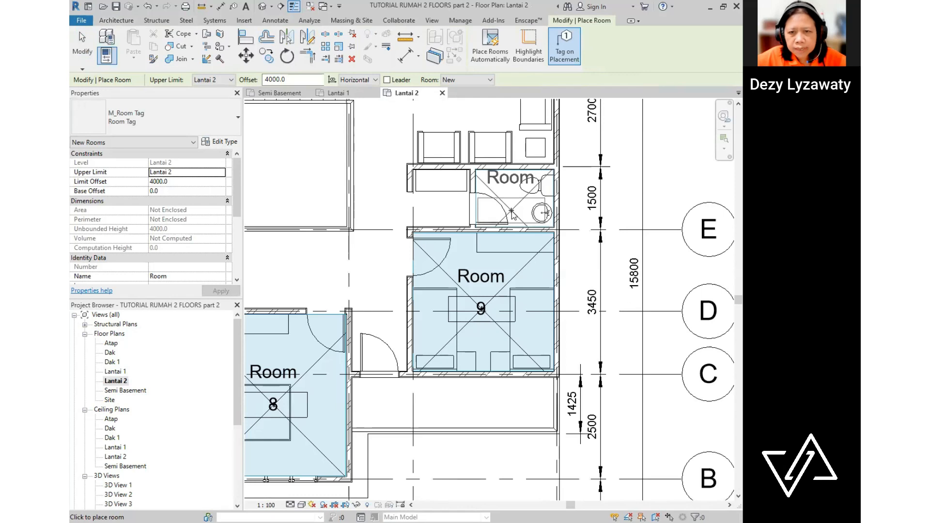
click(512, 212)
key(Escape)
key(Escape)
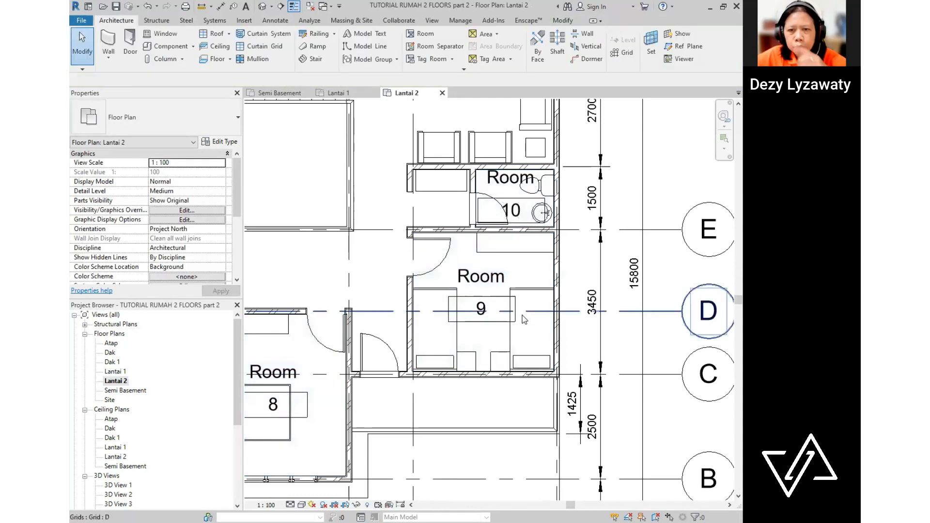
- Draw a vertical room separation line from the corner of the bathroom block's wall up to the wall on grid F
scroll(526, 308, down, 3)
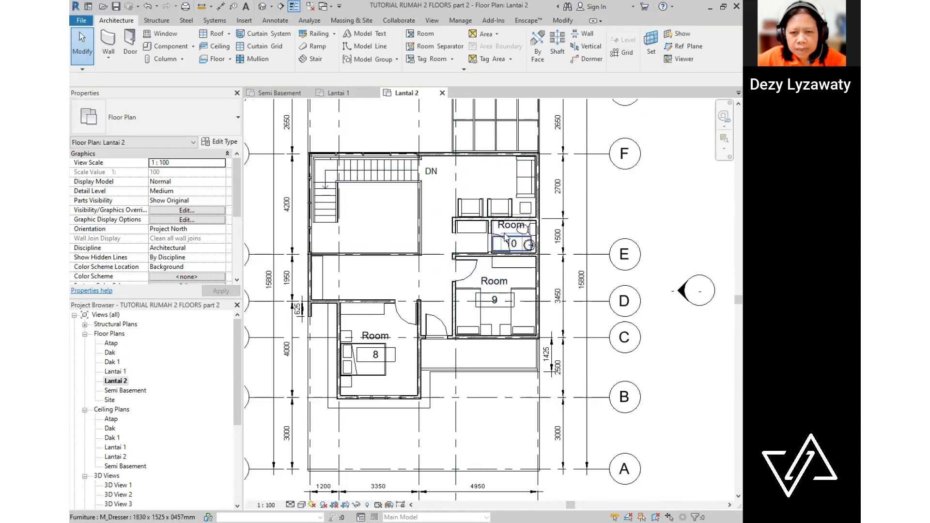
click(426, 49)
scroll(457, 228, up, 3)
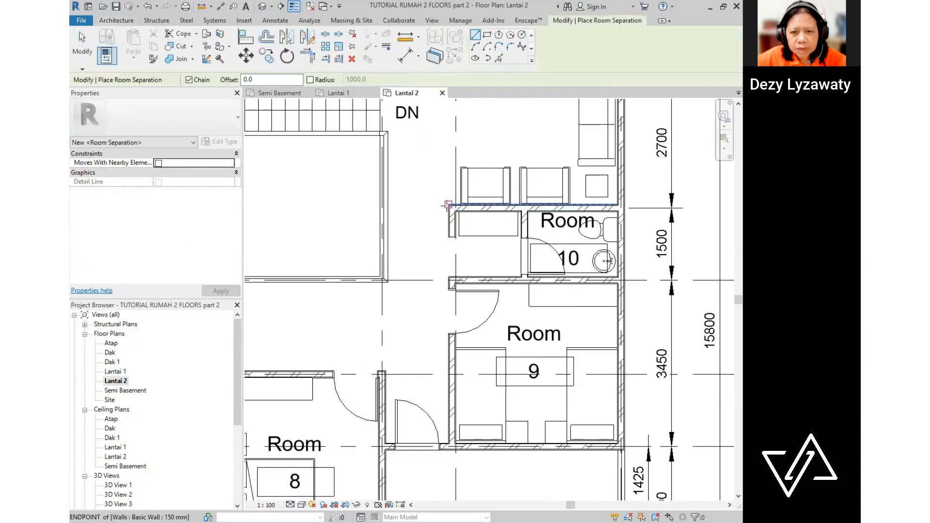
click(448, 204)
scroll(449, 205, down, 2)
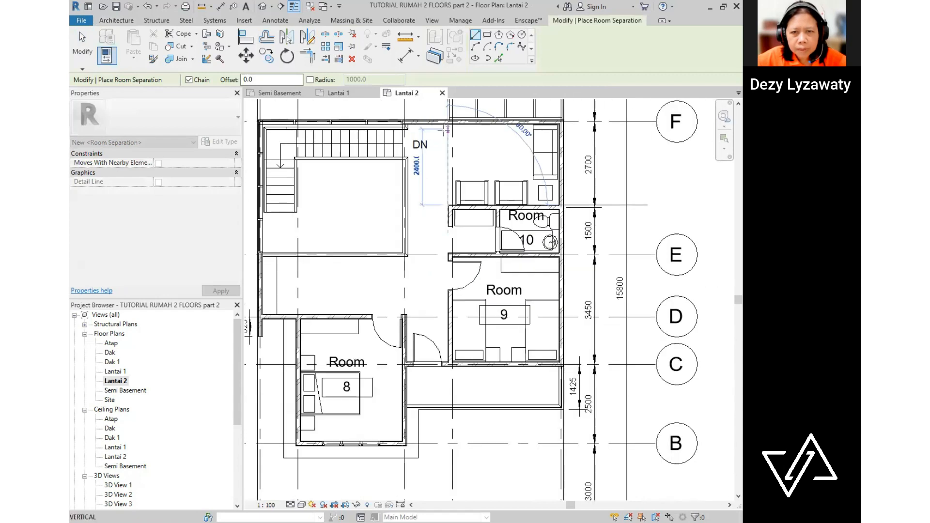
click(448, 127)
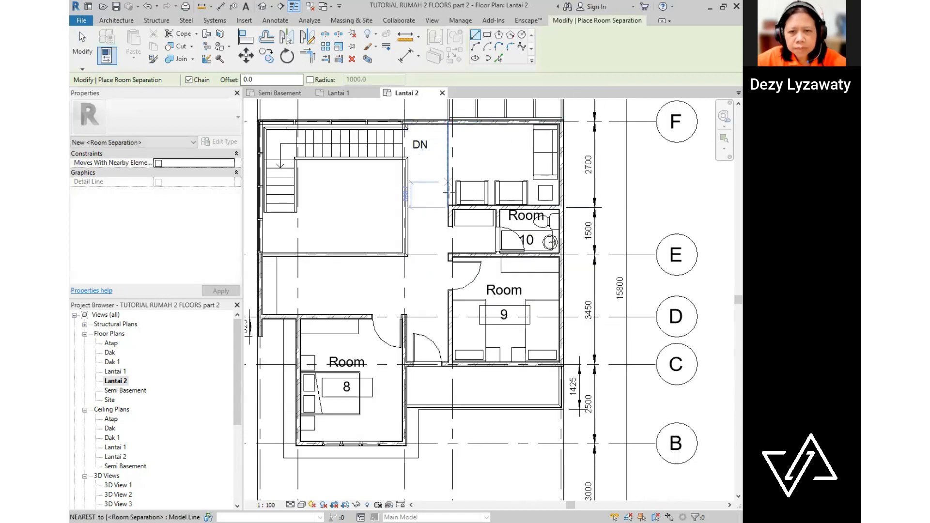
- Draw room separation lines along the hallway side and the grid E side of the stair void, the latter 4500 mm long
scroll(403, 125, up, 5)
click(406, 132)
scroll(431, 155, down, 5)
scroll(422, 208, up, 5)
click(405, 361)
scroll(409, 339, down, 5)
scroll(267, 350, up, 4)
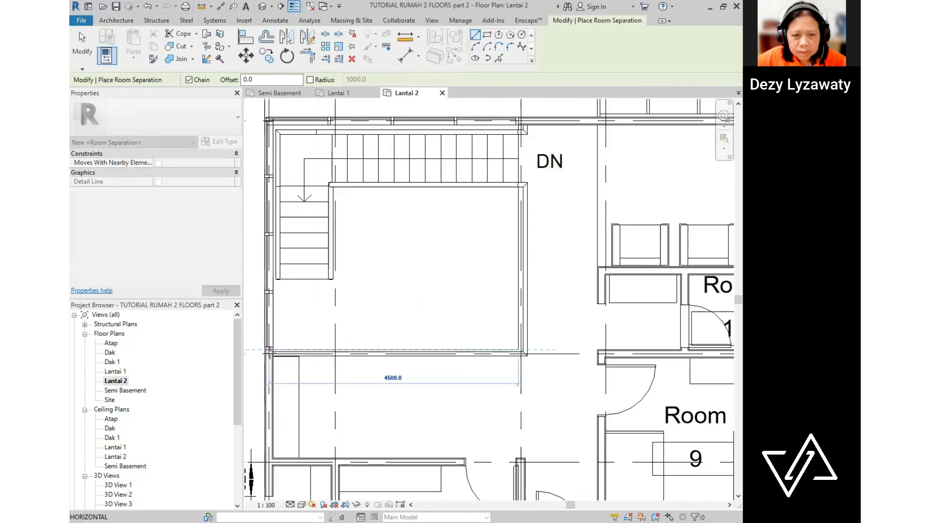
click(267, 350)
scroll(293, 274, down, 3)
key(Escape)
scroll(402, 198, down, 3)
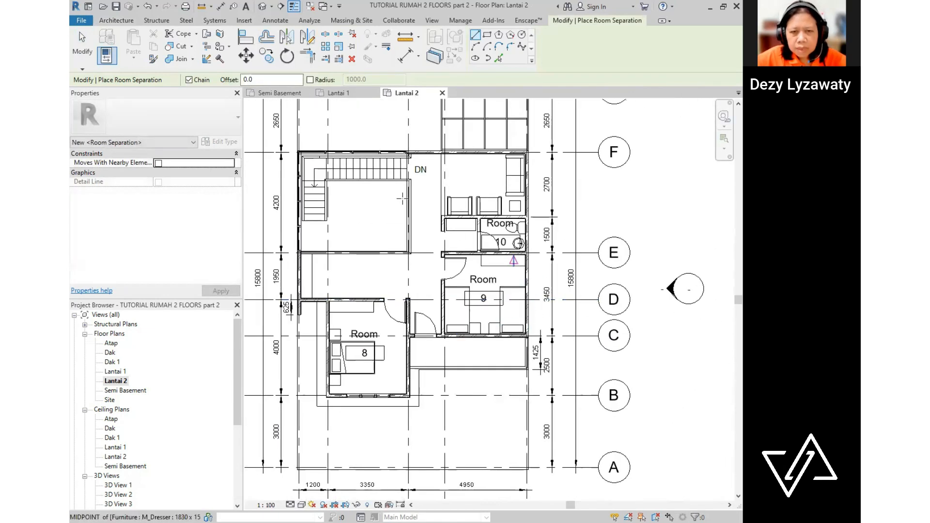
- Place tagged rooms in the sitting area below grid F and in the hallway beside the stair void
click(118, 21)
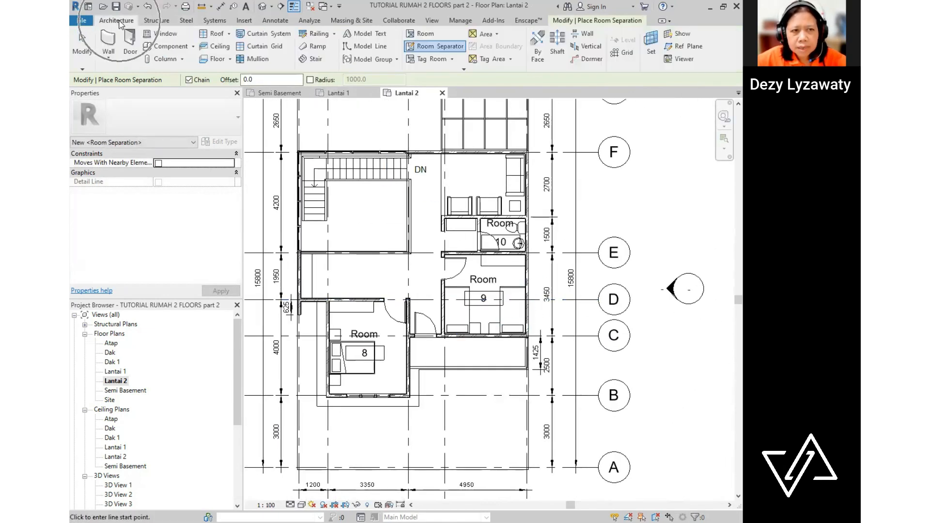
click(421, 34)
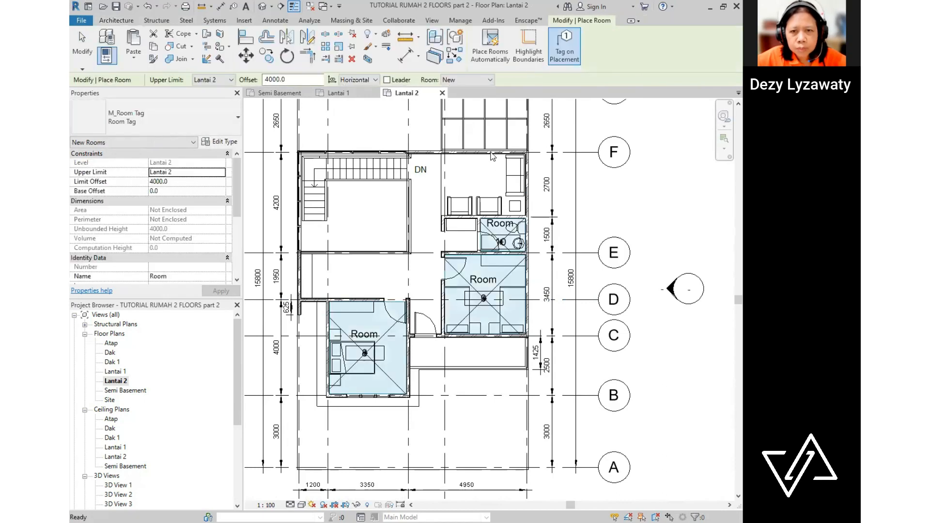
click(483, 187)
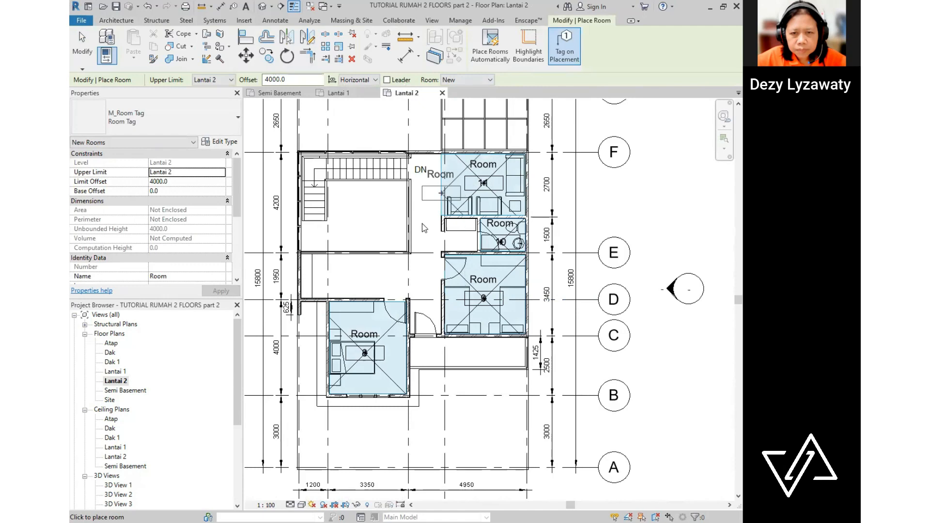
click(415, 285)
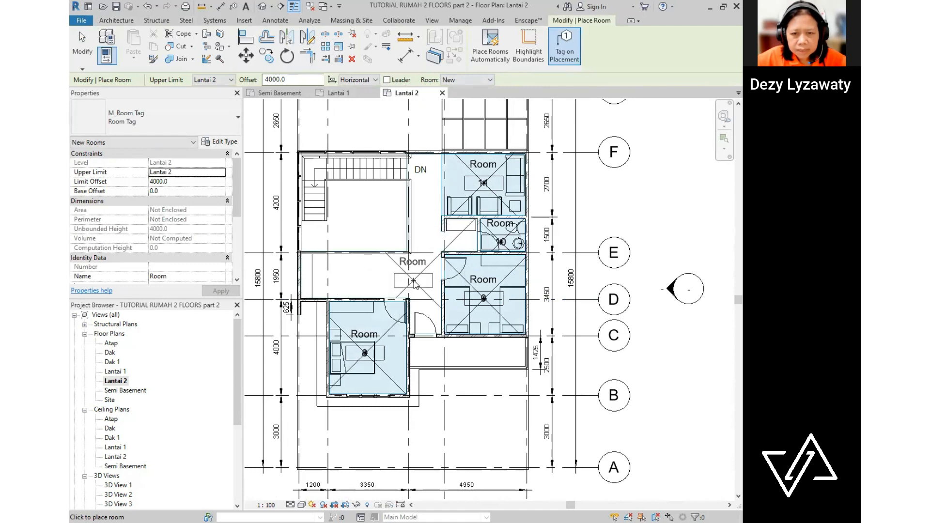
key(Escape)
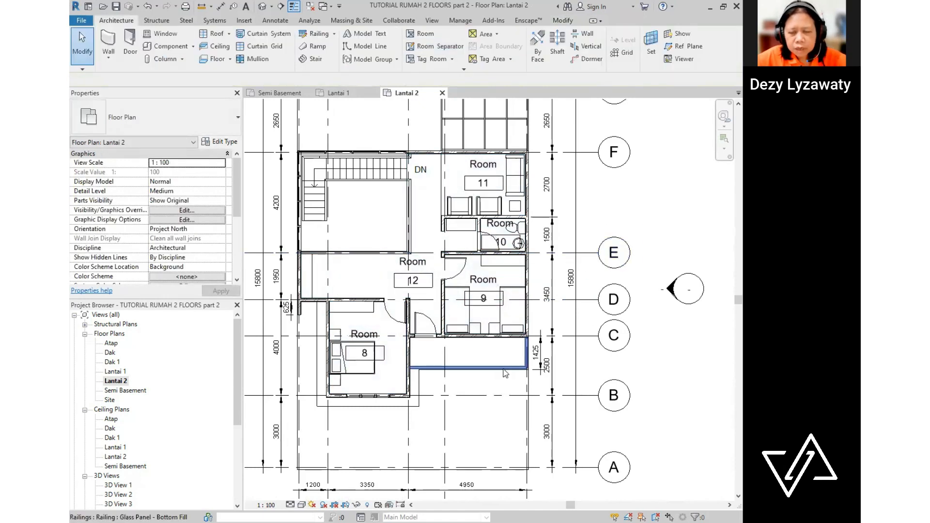
- Draw room separation lines along the outer edges of the balcony below grid C to enclose it
scroll(501, 362, up, 2)
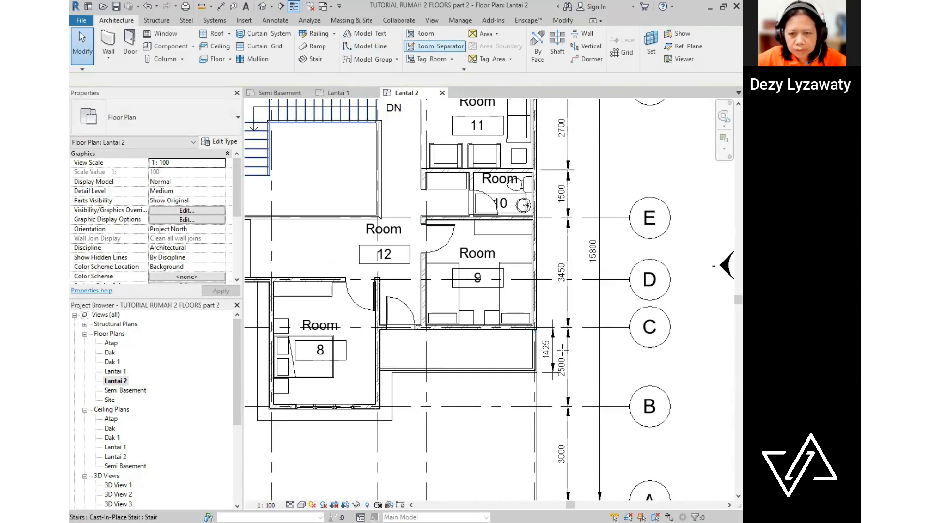
click(427, 47)
scroll(533, 339, up, 3)
click(537, 329)
click(515, 414)
scroll(516, 378, down, 3)
scroll(332, 406, up, 3)
click(336, 387)
scroll(345, 393, down, 5)
key(Escape)
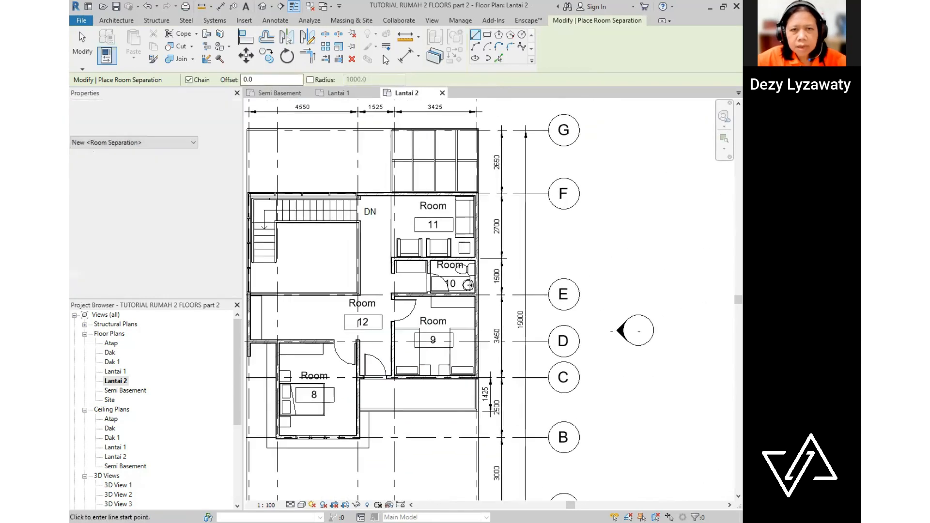
- Place a tagged room in the enclosed balcony below grid C
click(117, 20)
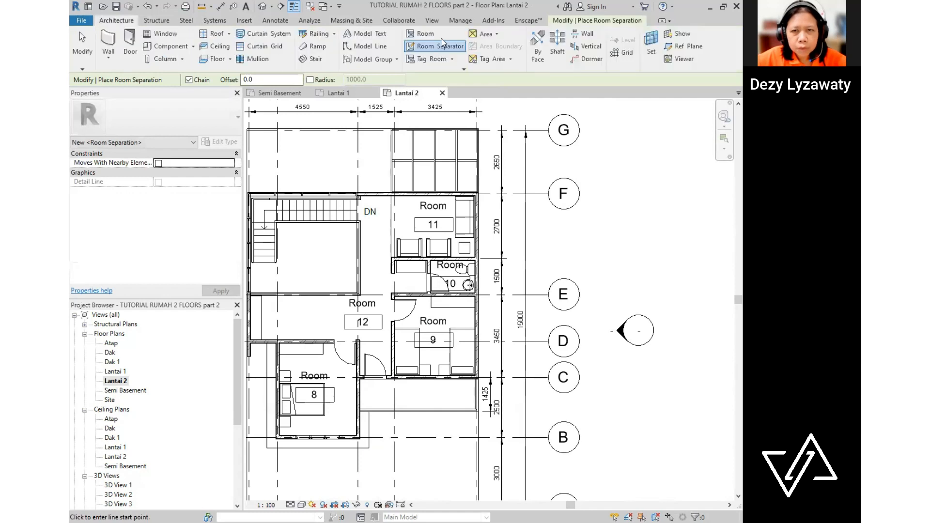
click(424, 34)
scroll(392, 408, up, 3)
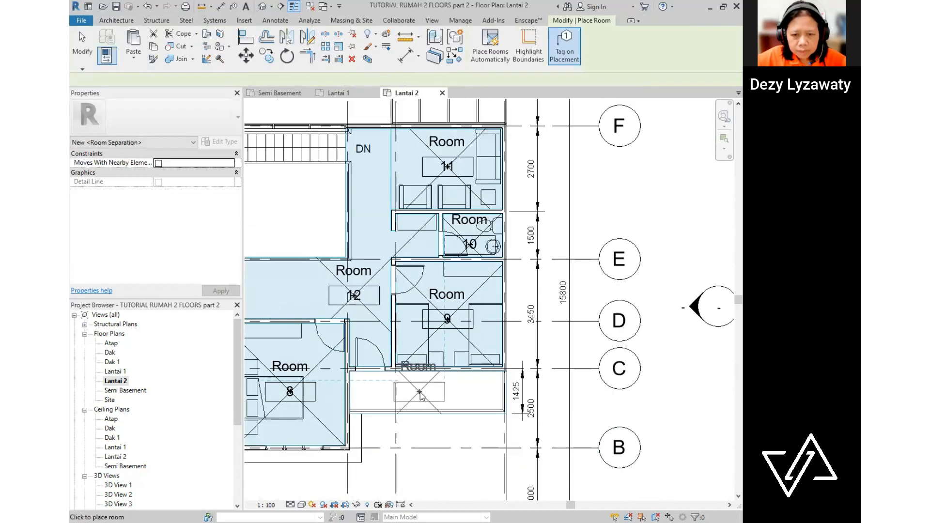
click(434, 395)
scroll(433, 395, down, 3)
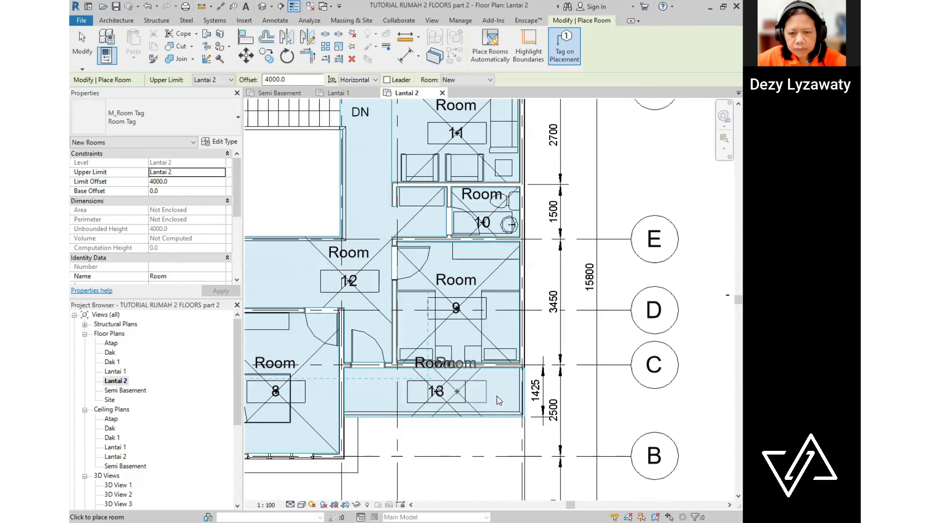
key(Escape)
key(Escape)
scroll(450, 396, up, 2)
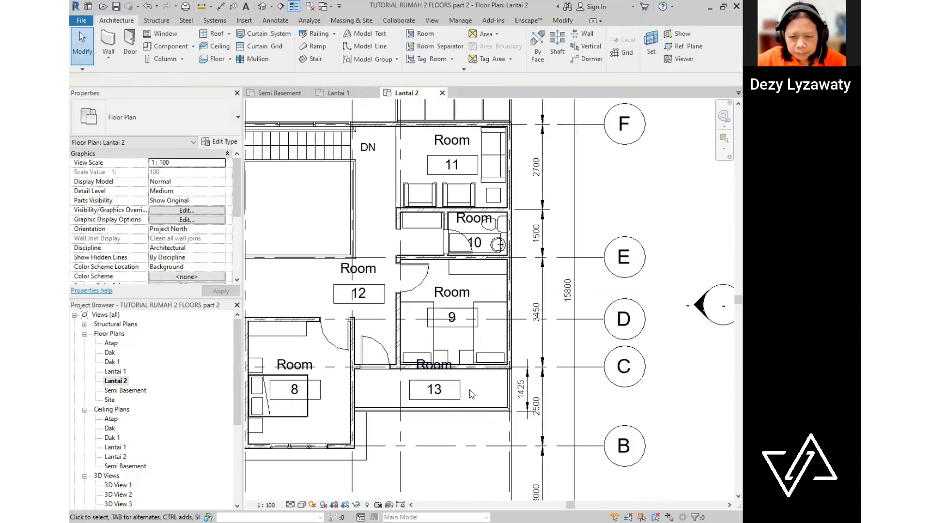
- Reposition the balcony's room tag within the balcony and rename the room Balkon
click(453, 395)
scroll(454, 399, up, 2)
drag(421, 403, 422, 415)
scroll(474, 378, down, 3)
click(459, 373)
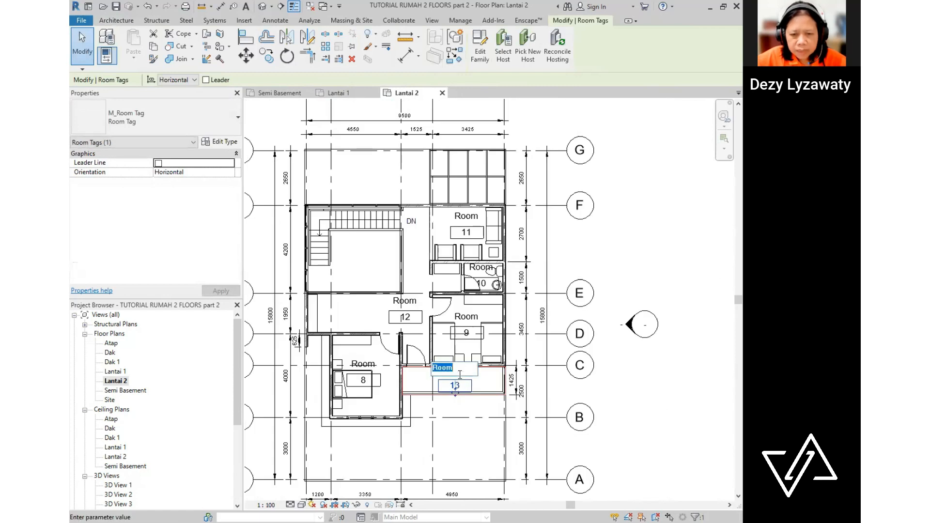
text(Balkon)
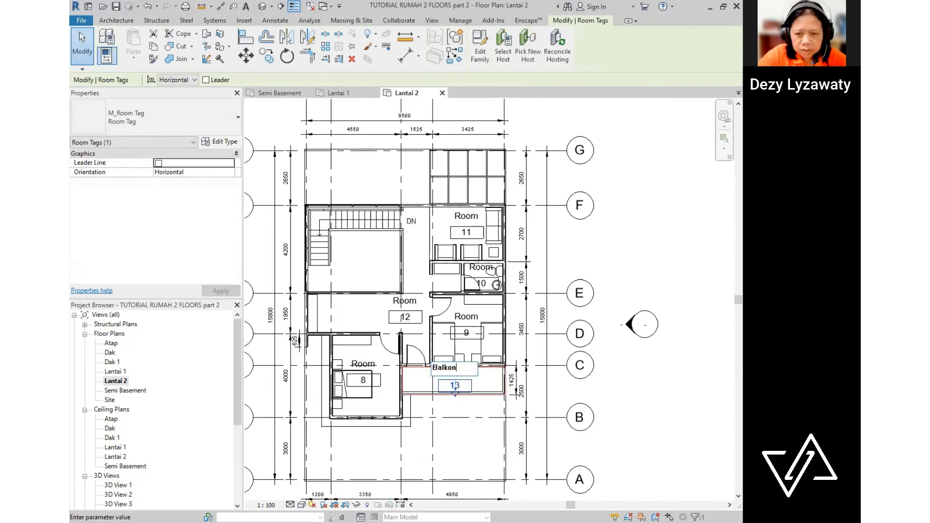
key(Return)
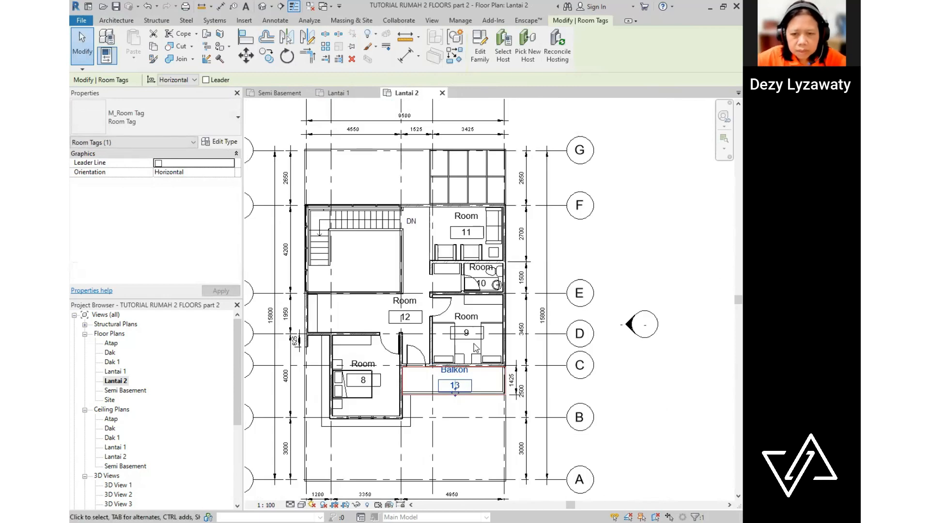
- Rename the bedroom above the balcony Kamar Anak and the bedroom between grids D and B Kamar Utama
click(473, 315)
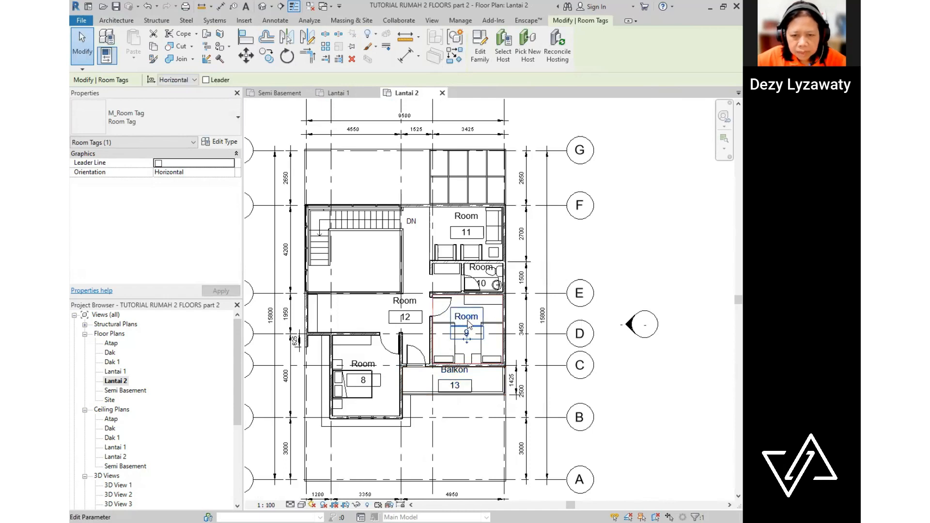
click(469, 317)
text(Kamar Anak)
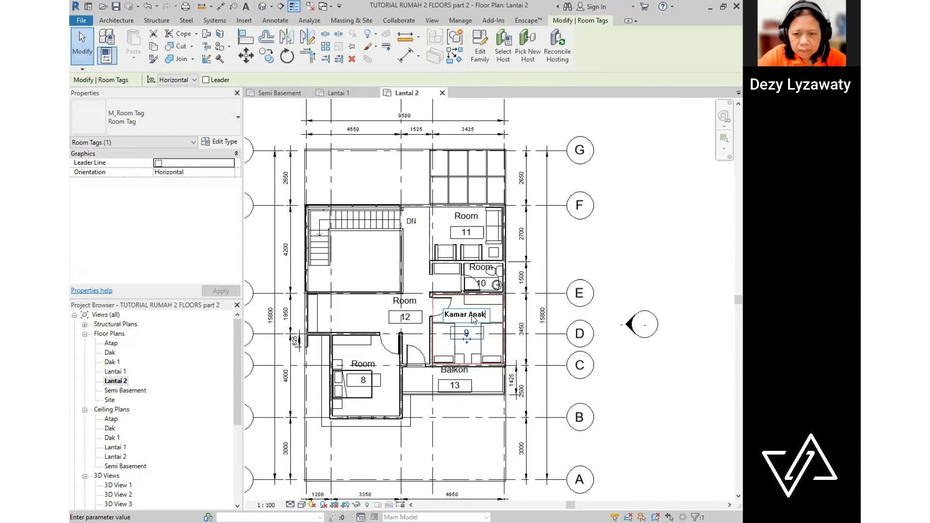
key(Return)
click(363, 364)
click(363, 364)
text(Kama)
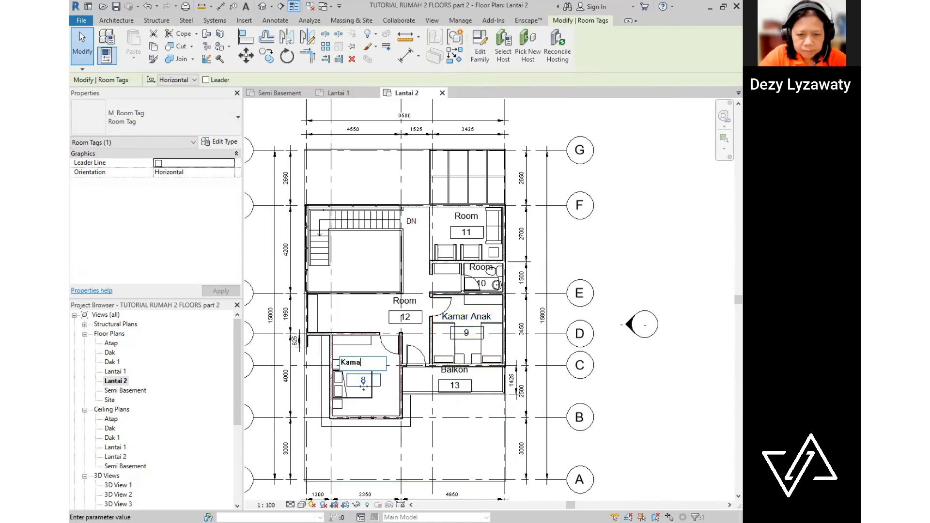
text(r Utama)
key(Return)
- Rename the hallway room Selasar and the sitting area below grid F R. Duduk
click(412, 302)
click(413, 302)
text(Se)
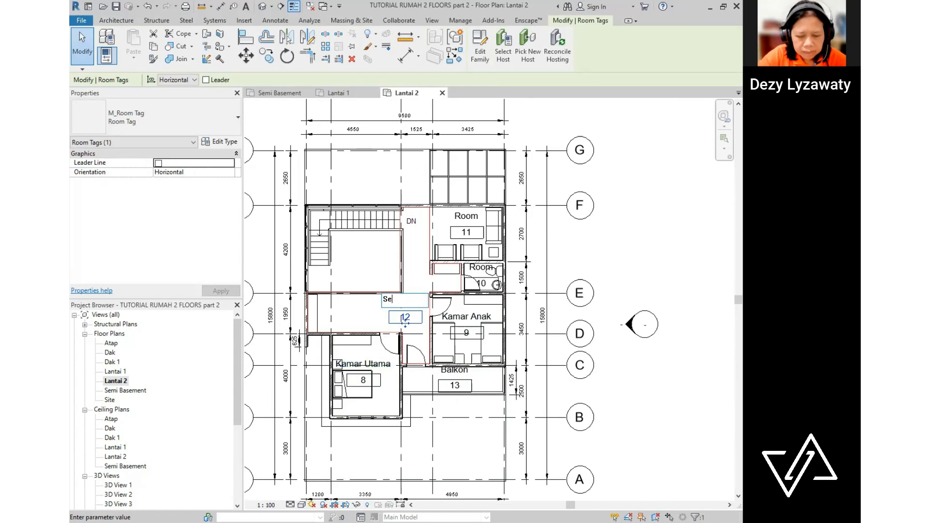
text(lasar)
key(Return)
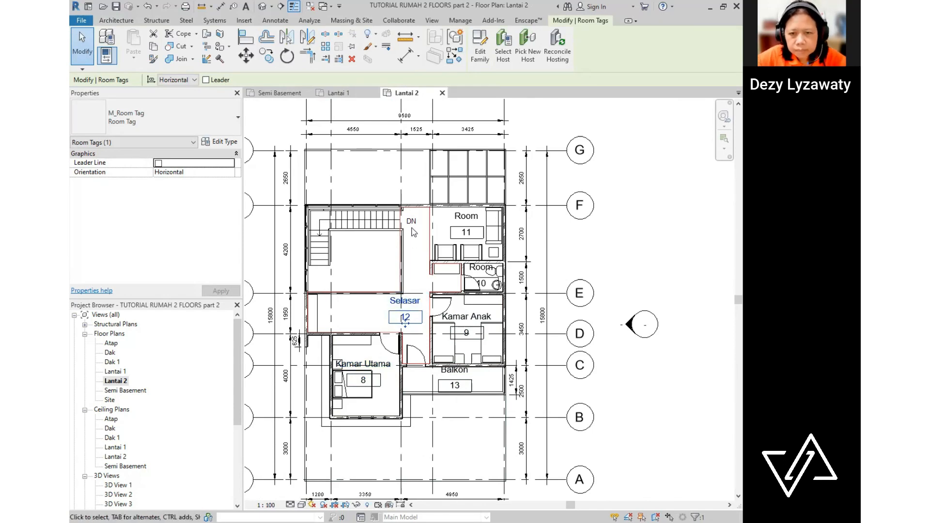
click(470, 216)
click(471, 216)
text(R. Duduk)
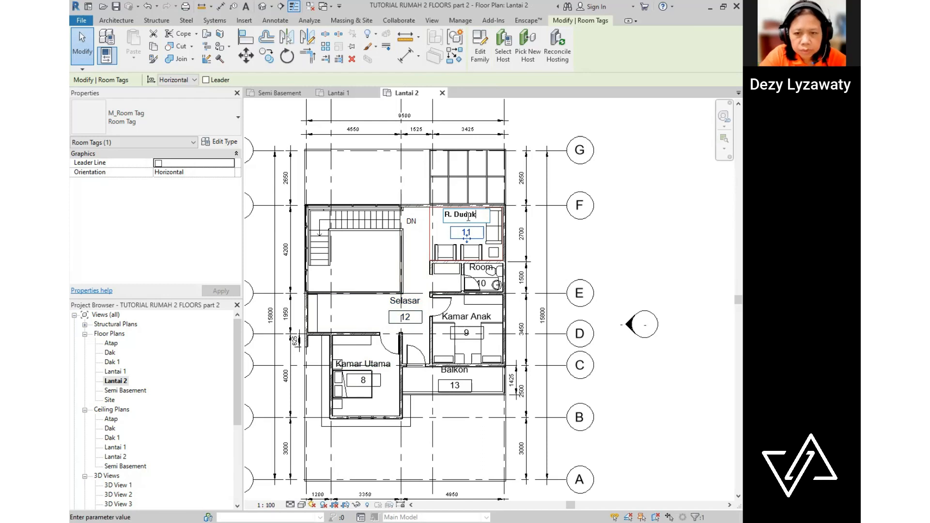
key(Return)
key(Escape)
- Rename the bathroom above grid E Toilet
scroll(506, 348, up, 2)
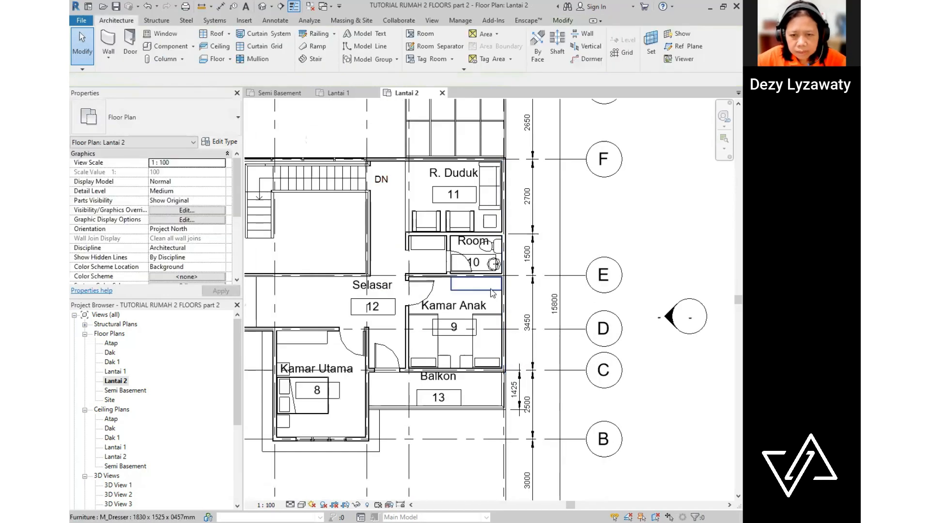
click(472, 241)
click(472, 242)
text(T)
key(Return)
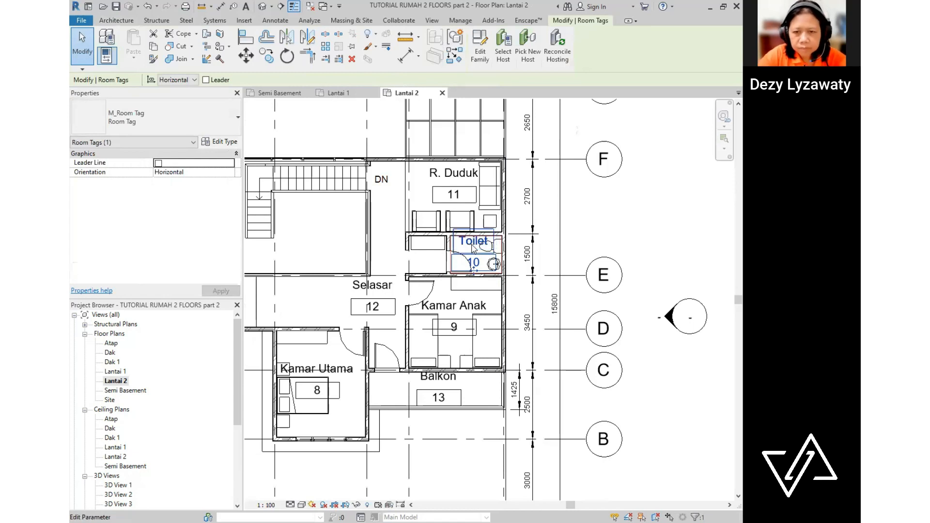
key(Escape)
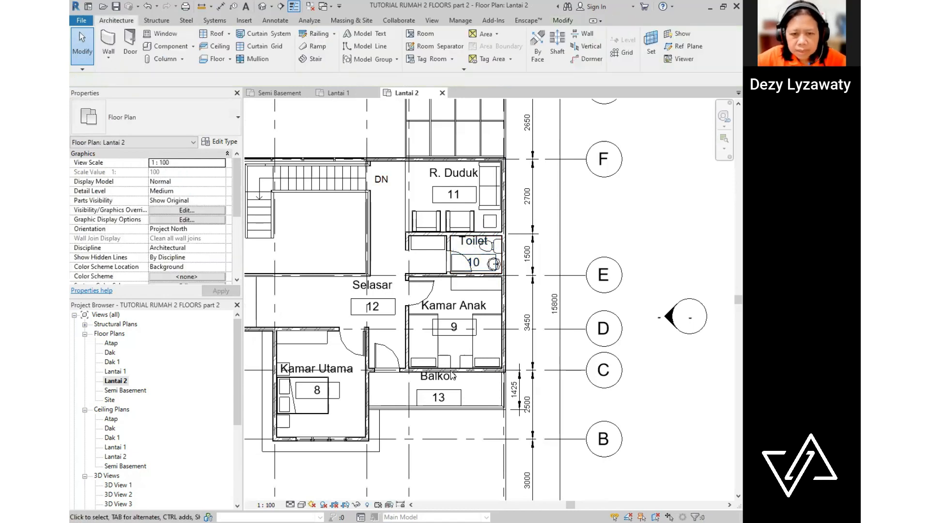
- Change the Balkon room tag to the Room Tag With Area type
scroll(452, 375, down, 2)
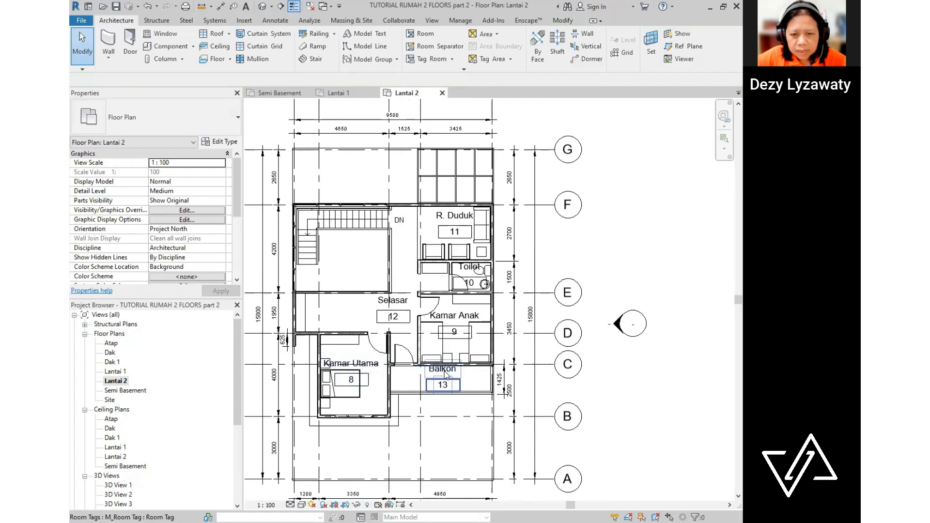
click(446, 374)
key(ctrl)
key(ctrl)
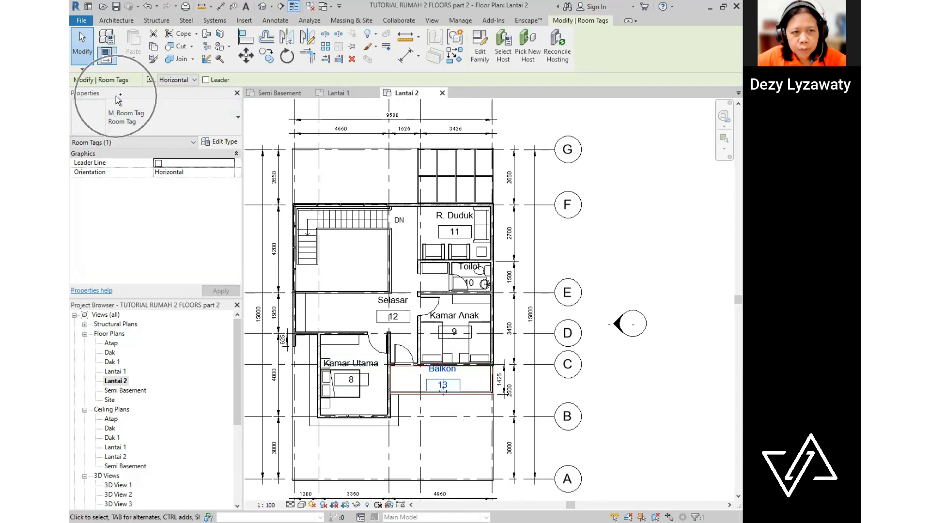
click(206, 114)
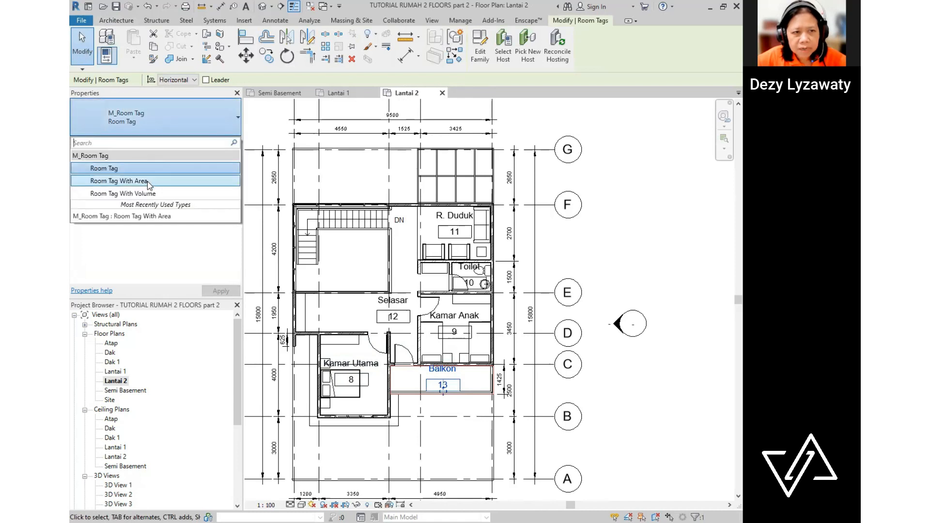
click(147, 181)
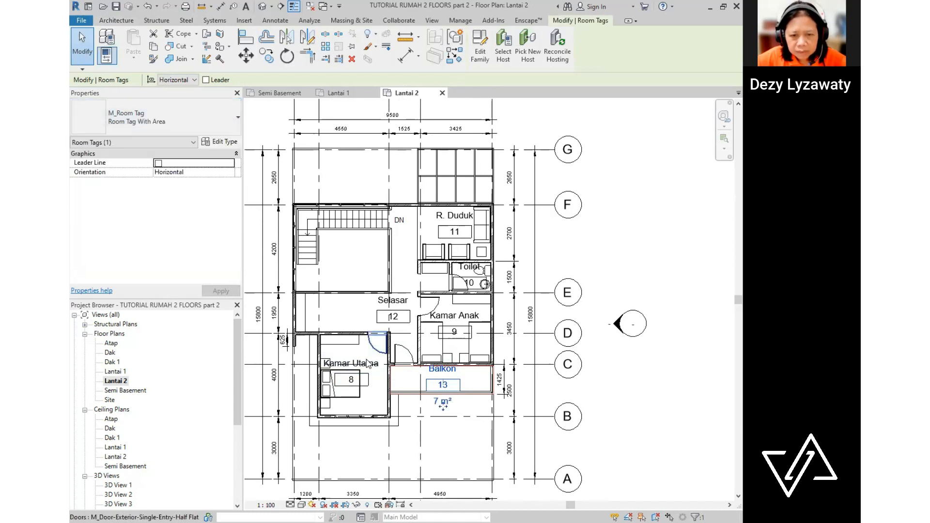
- Change the Kamar Utama and Selasar room tags to the Room Tag With Area type
click(367, 366)
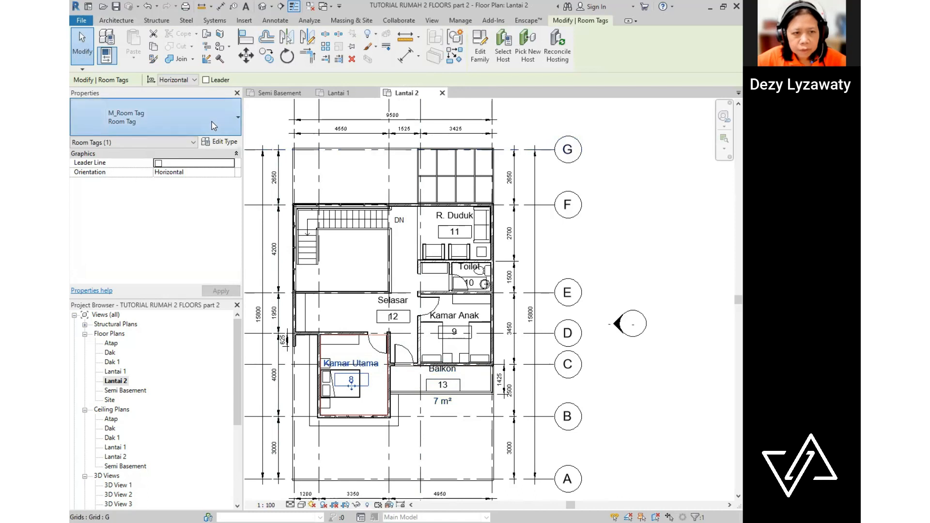
click(213, 126)
click(393, 317)
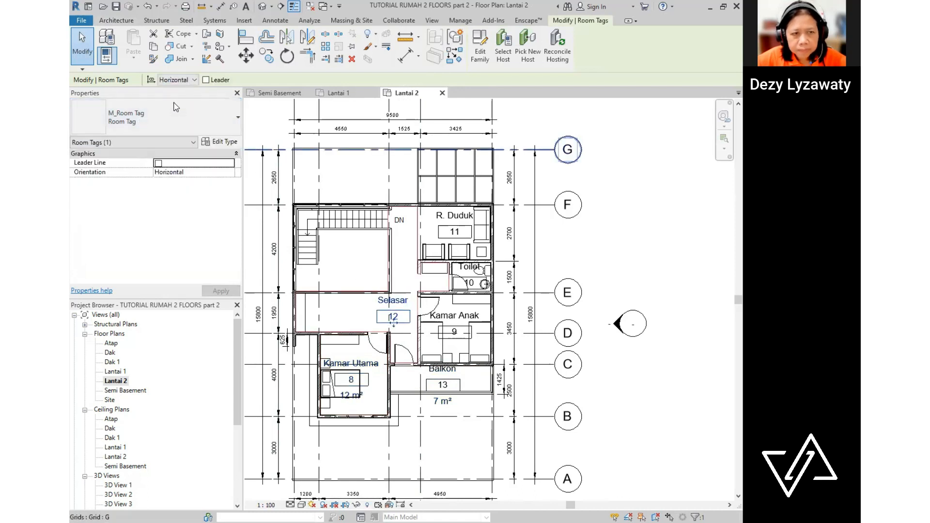
click(214, 125)
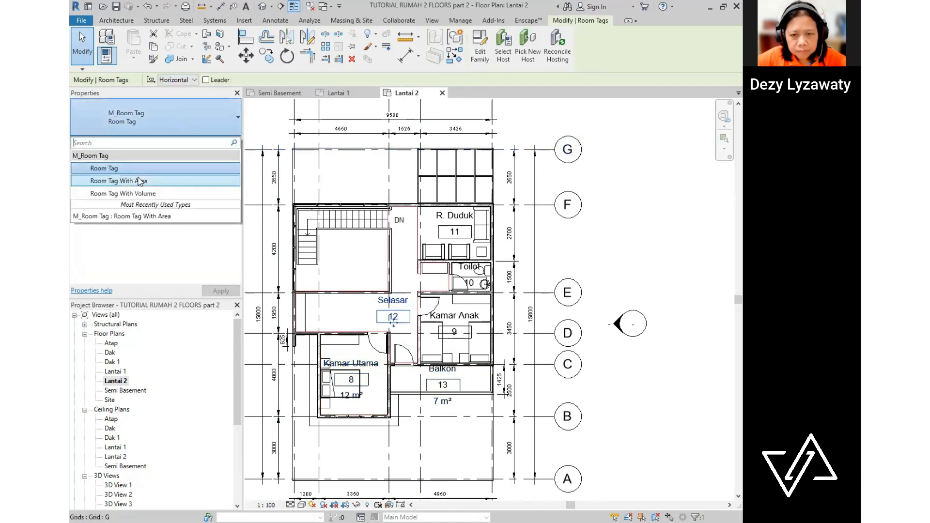
- Change the Kamar Anak and R. Duduk room tags to the Room Tag With Area type
click(450, 318)
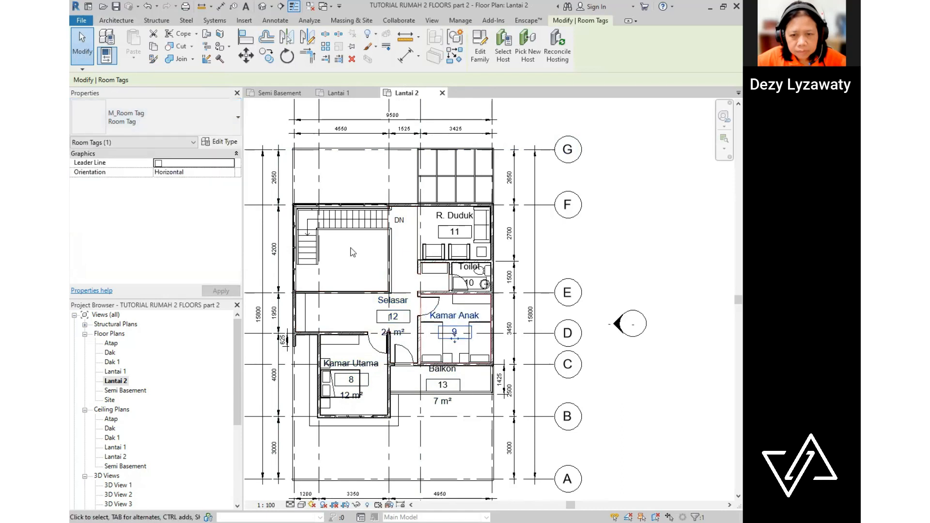
click(186, 103)
click(143, 185)
click(454, 231)
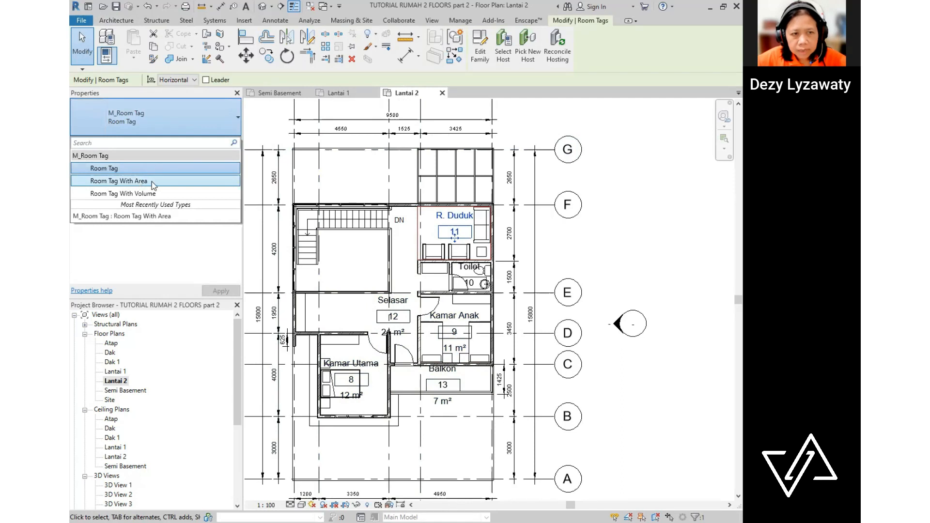
click(144, 180)
click(608, 245)
- Shift the Selasar room tag horizontally toward Kamar Anak so its area text clears the wall along grid 3
scroll(608, 245, down, 2)
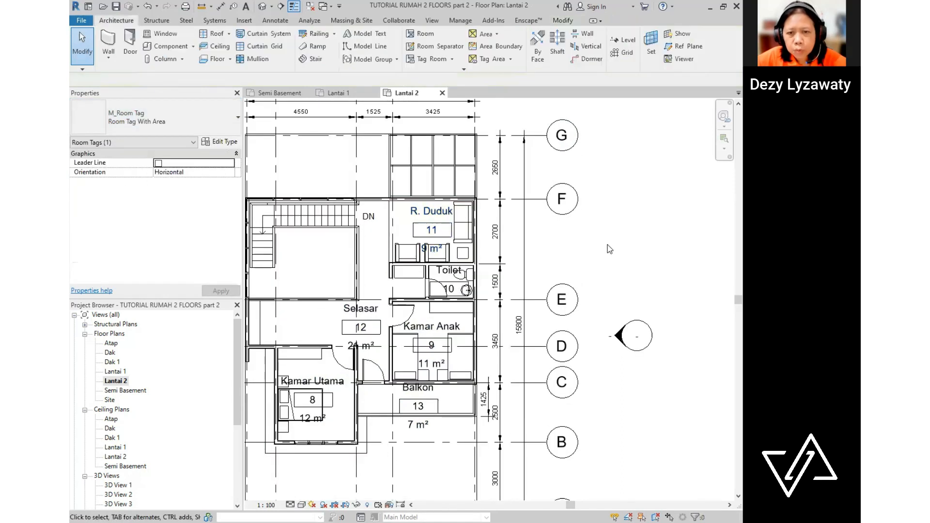
scroll(345, 356, up, 2)
click(479, 288)
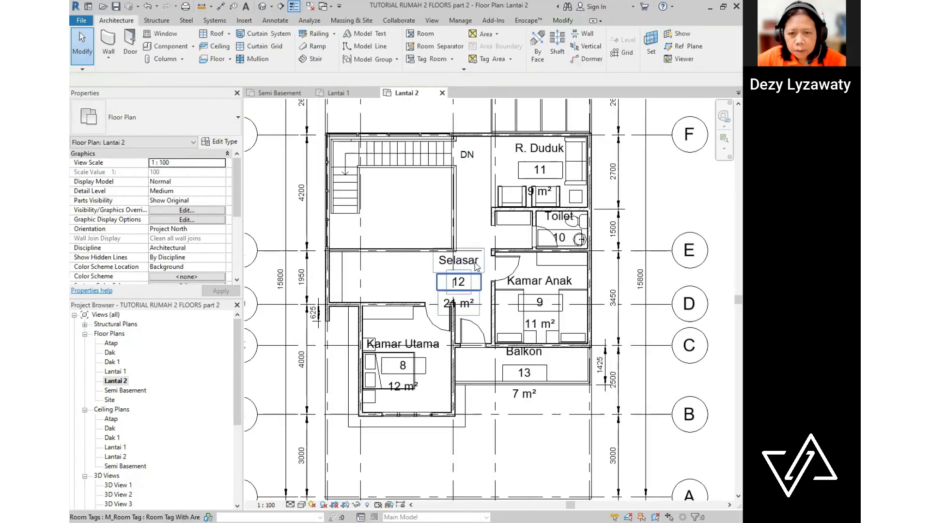
scroll(474, 293, up, 3)
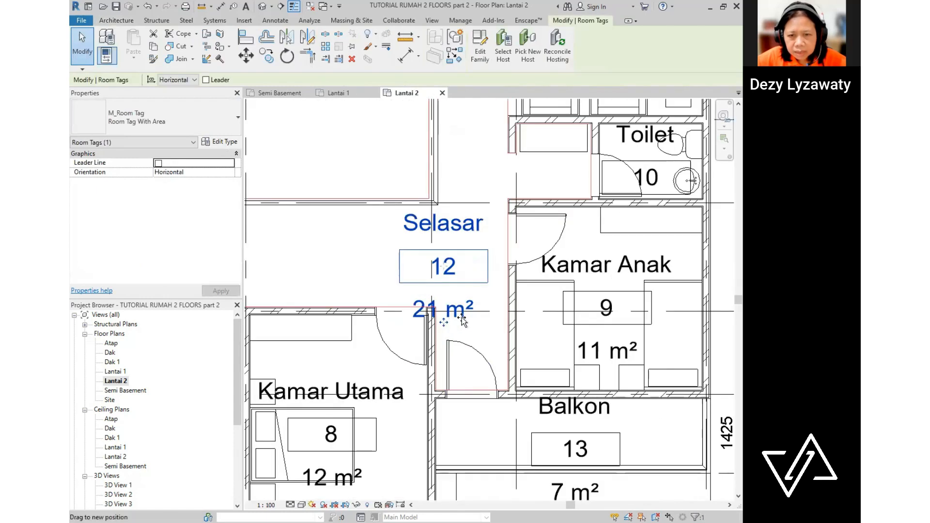
drag(471, 324, 499, 324)
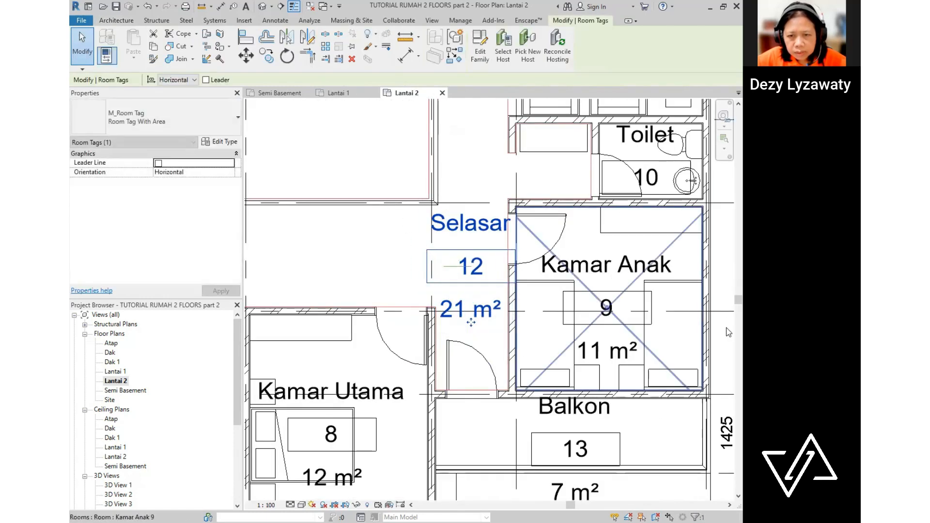
scroll(546, 280, down, 1)
scroll(544, 277, down, 2)
middle_drag(633, 330, 632, 329)
scroll(632, 329, down, 5)
middle_drag(638, 203, 645, 257)
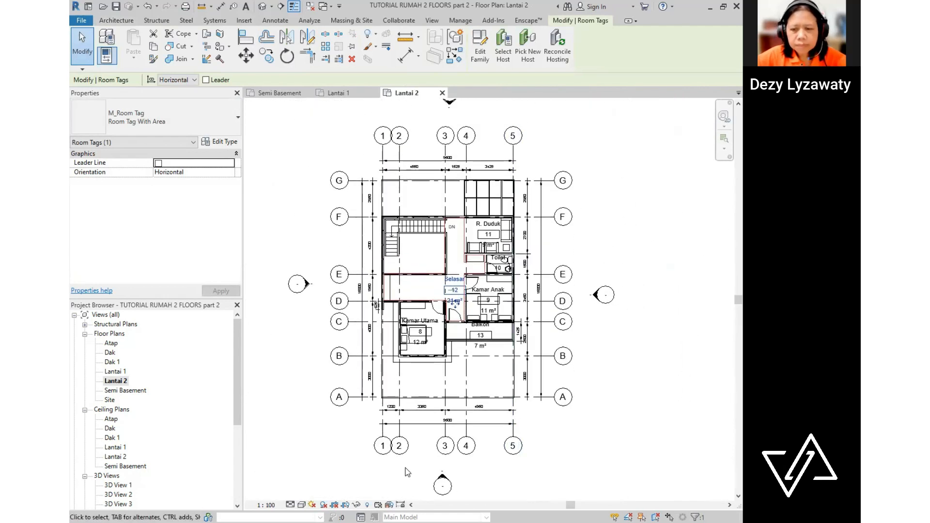
click(656, 365)
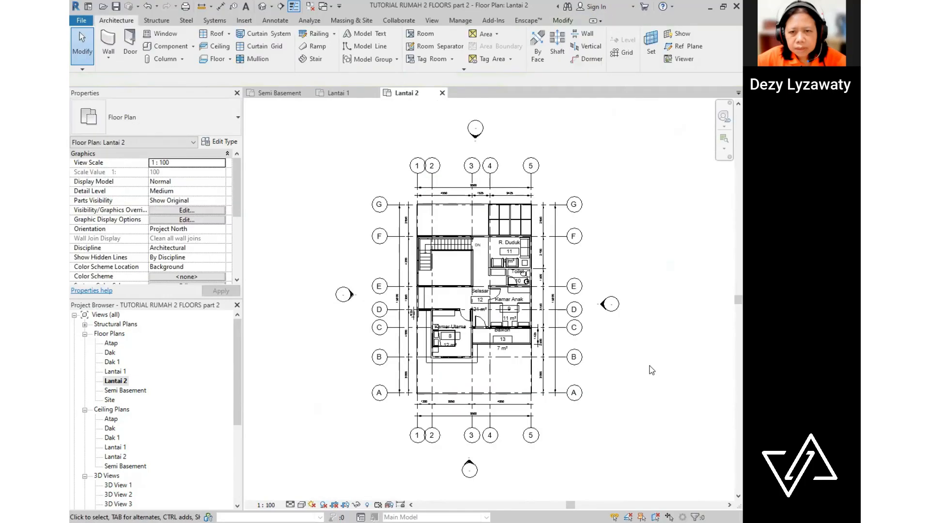
- Open the Lantai 1 floor plan and place a color fill legend beside it using space type Spaces and Schema 1
scroll(609, 369, up, 2)
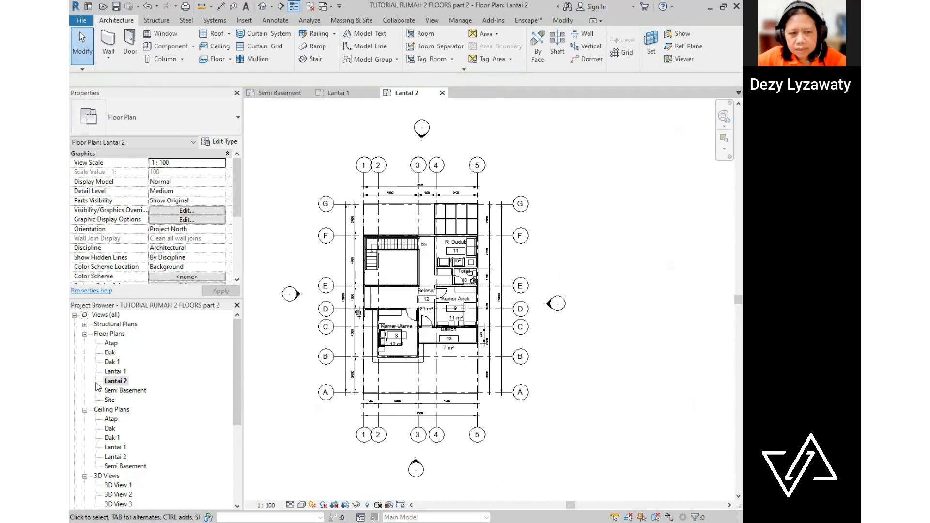
double_click(115, 371)
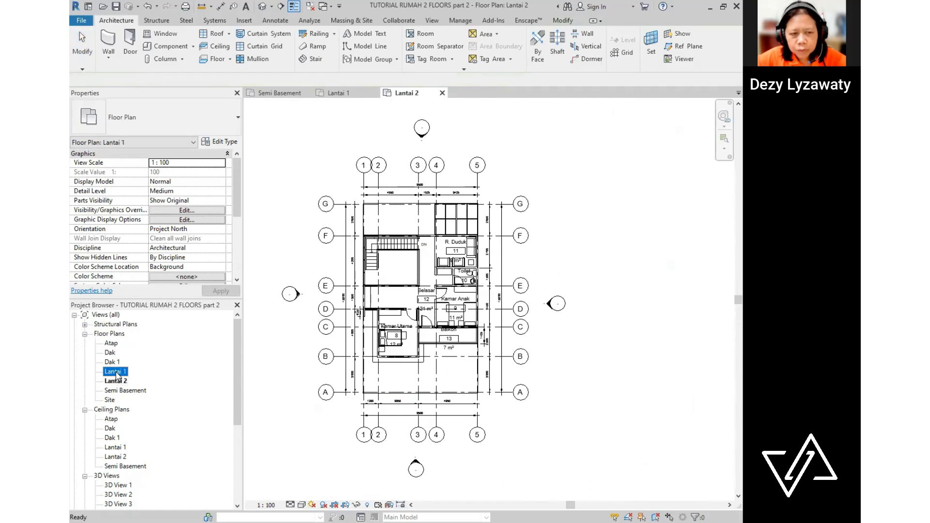
scroll(579, 369, down, 4)
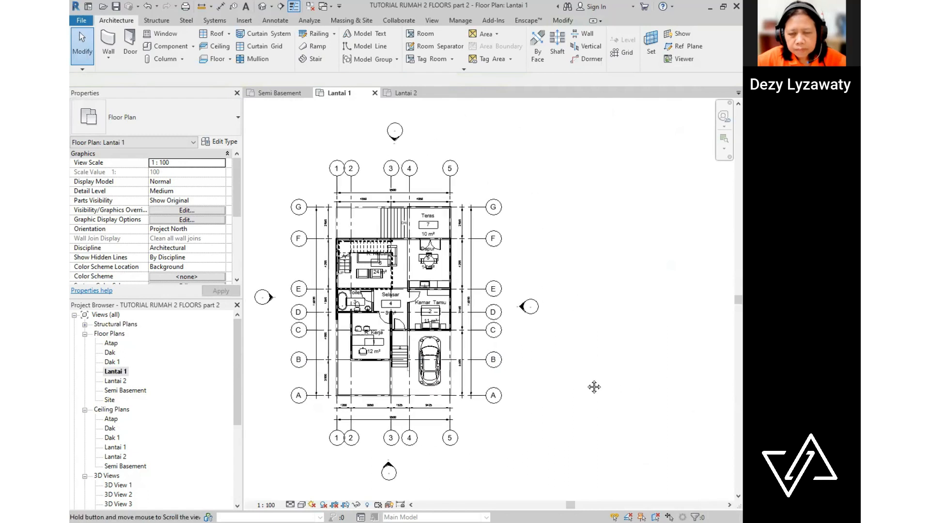
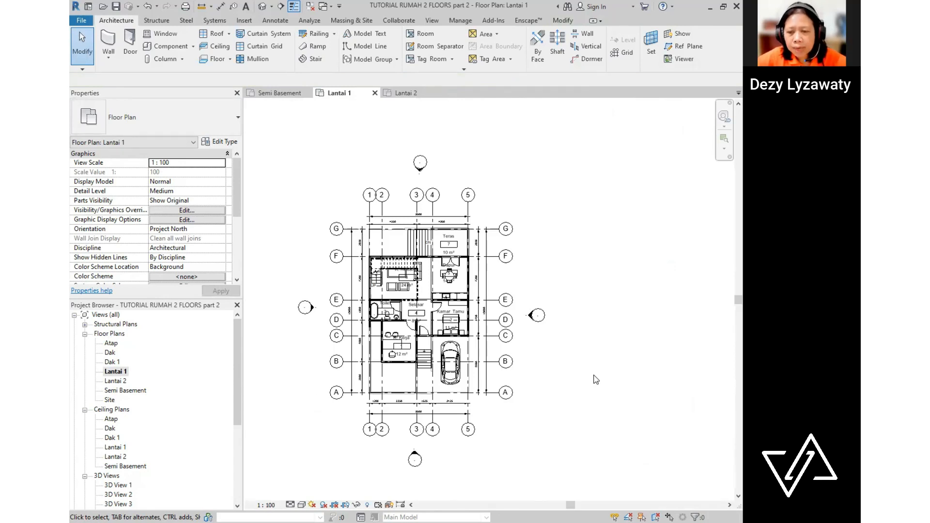
click(274, 21)
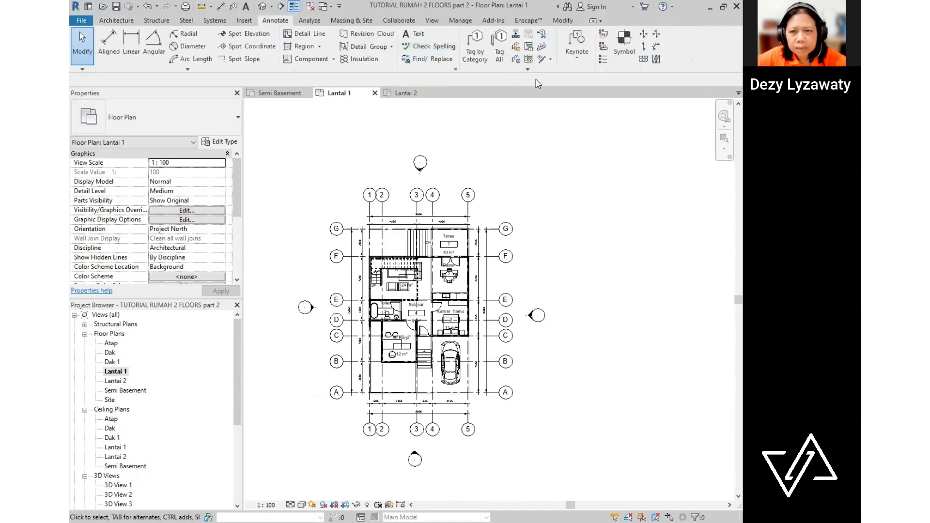
click(606, 62)
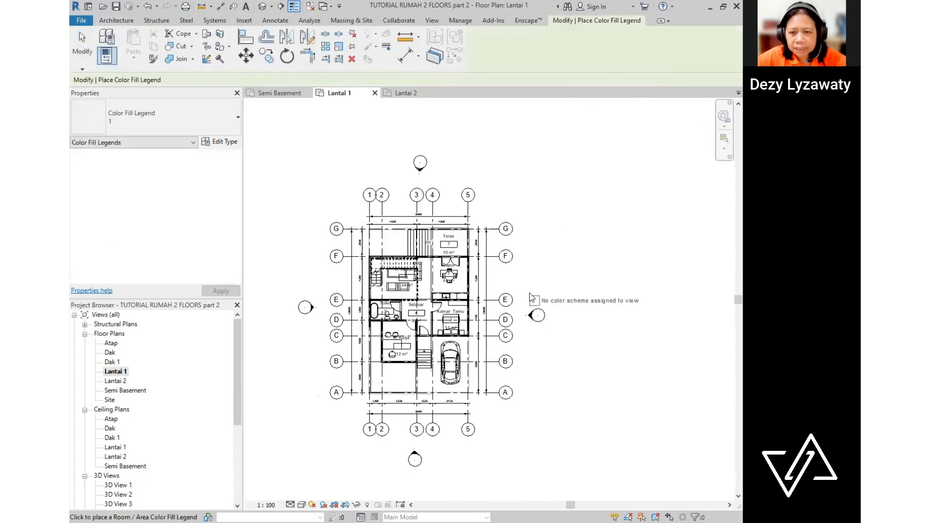
click(542, 253)
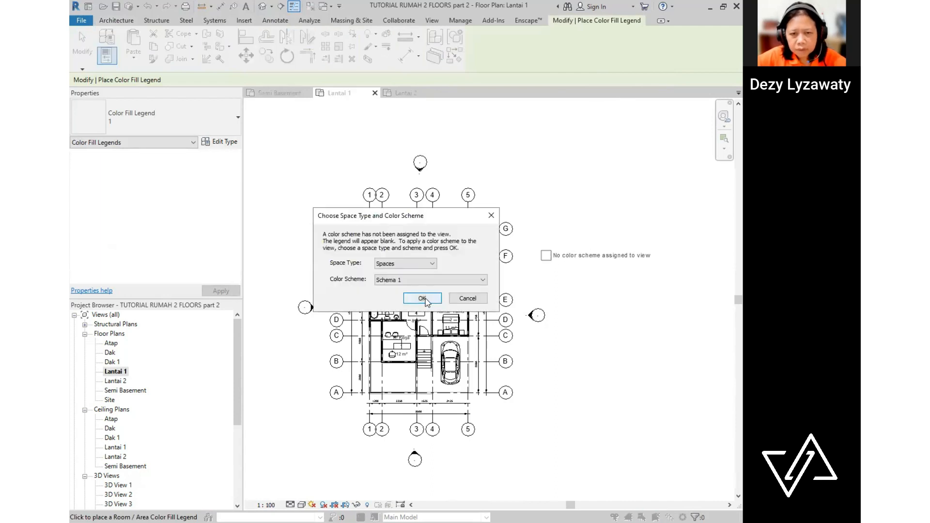
click(423, 298)
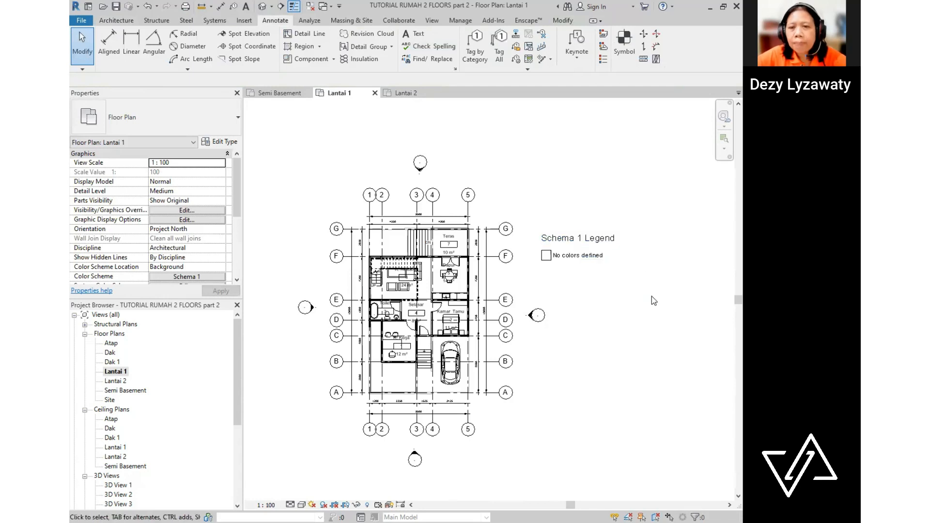
click(605, 241)
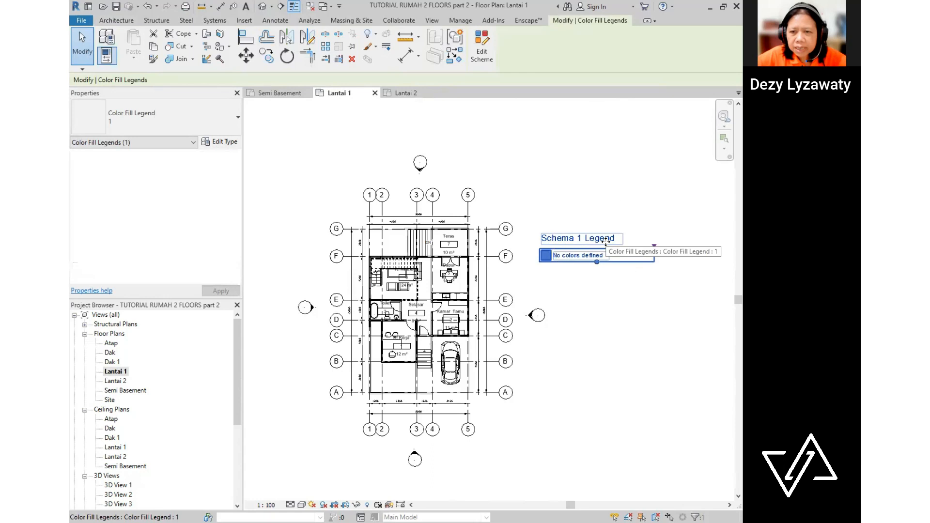
click(482, 54)
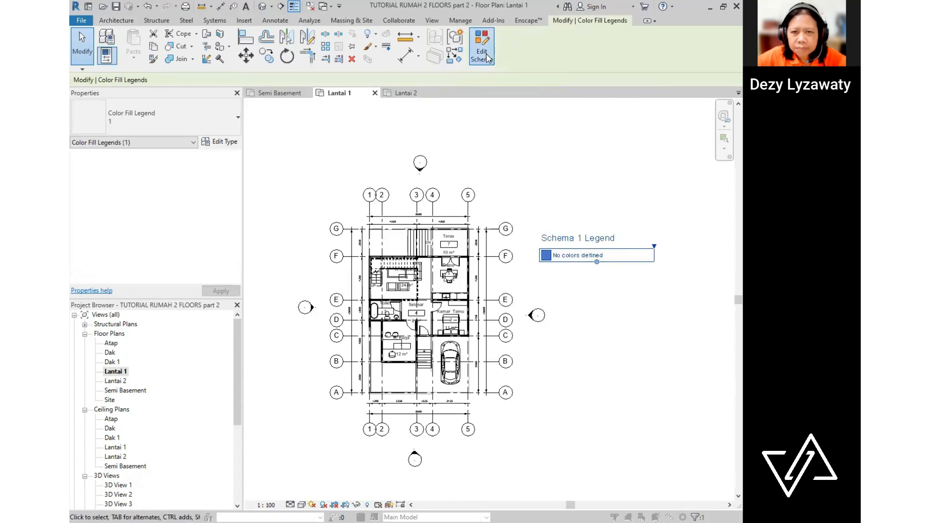
click(212, 194)
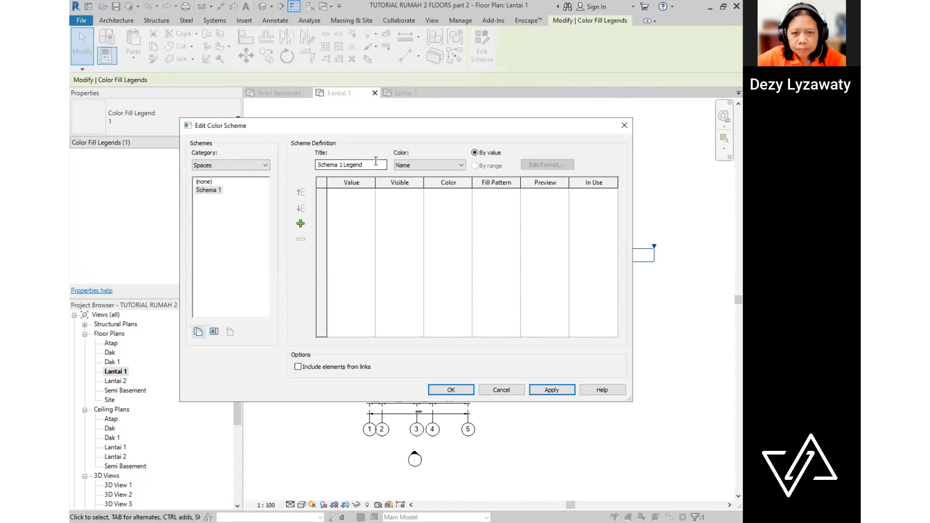
click(438, 167)
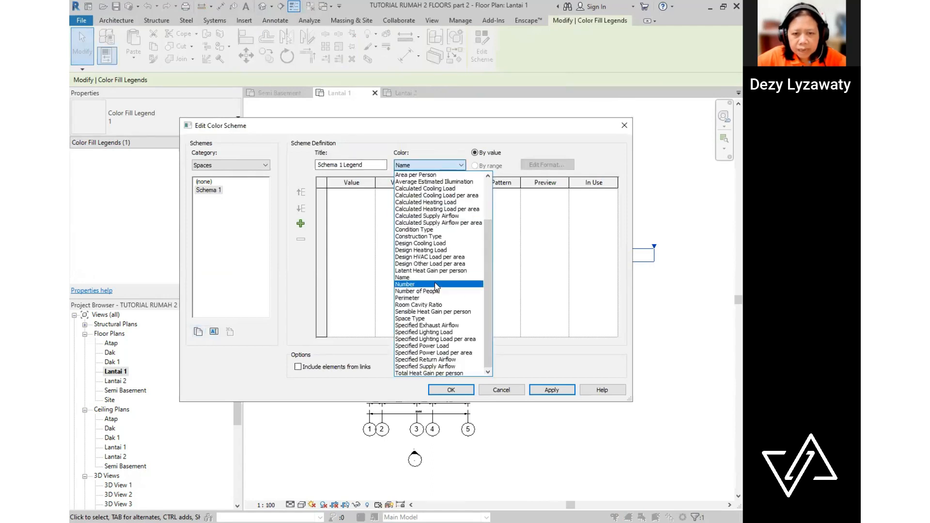
click(232, 130)
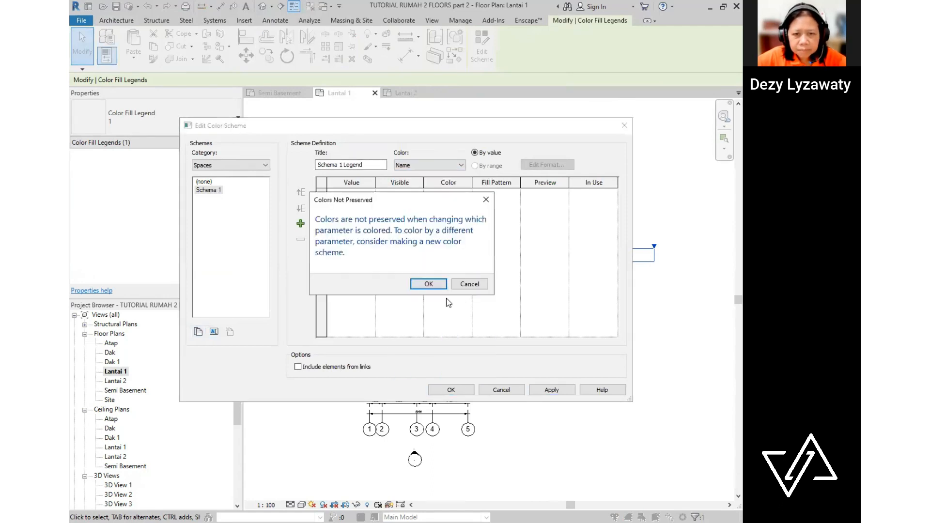
click(438, 285)
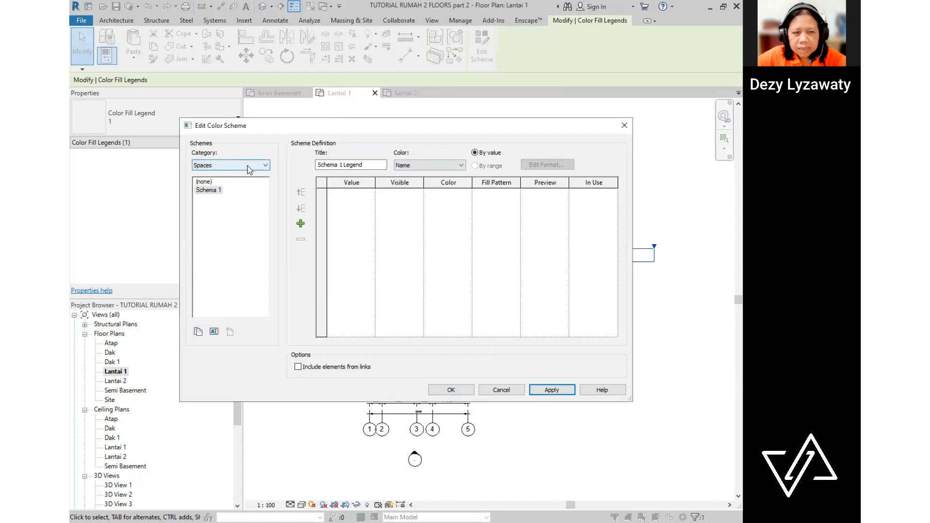
click(624, 125)
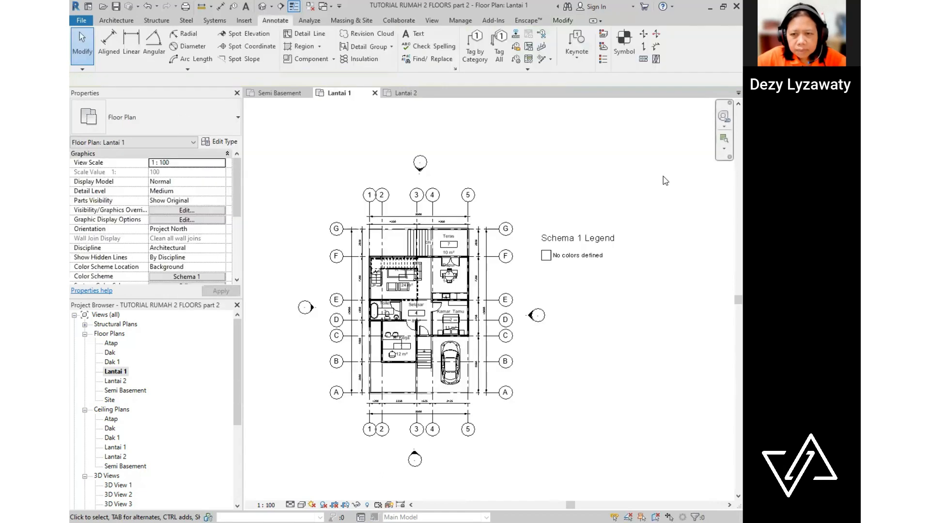
- Edit the Lantai 1 legend's color scheme, switching the category to Rooms and applying the Name scheme
click(591, 235)
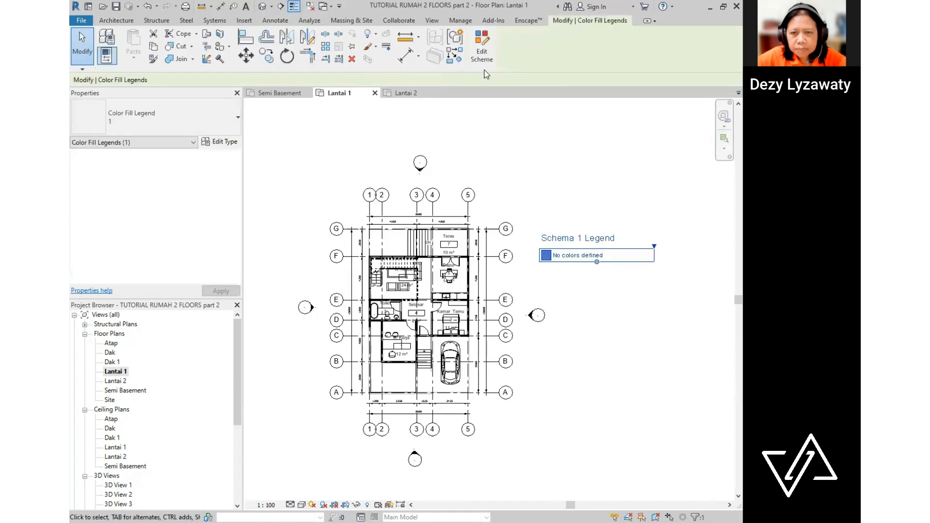
click(482, 48)
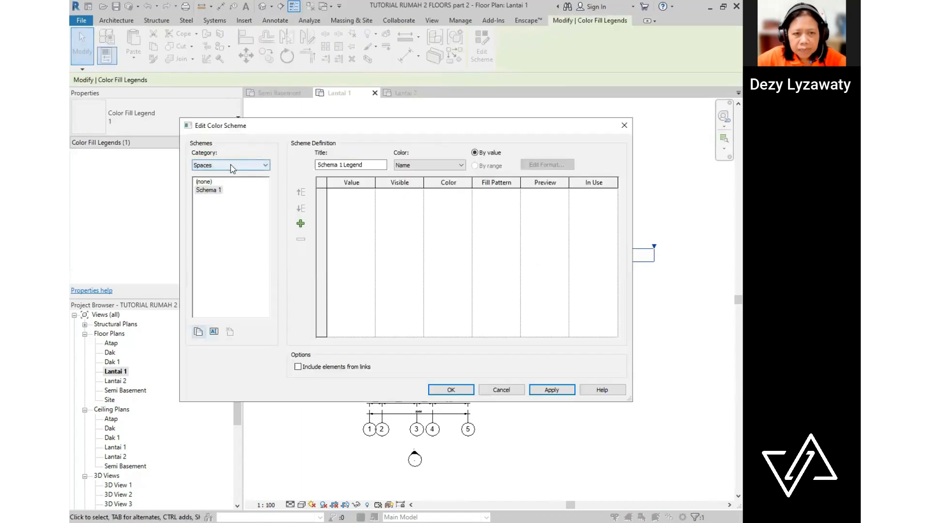
click(264, 167)
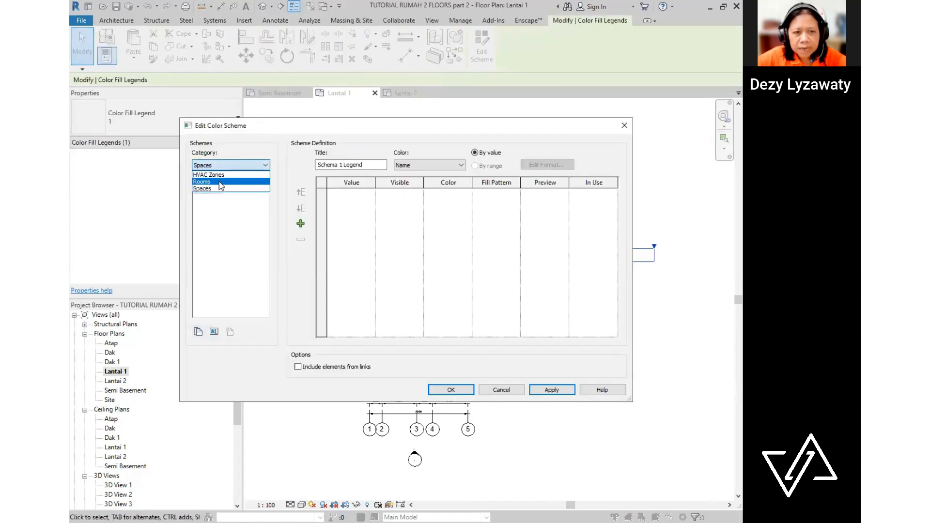
click(221, 182)
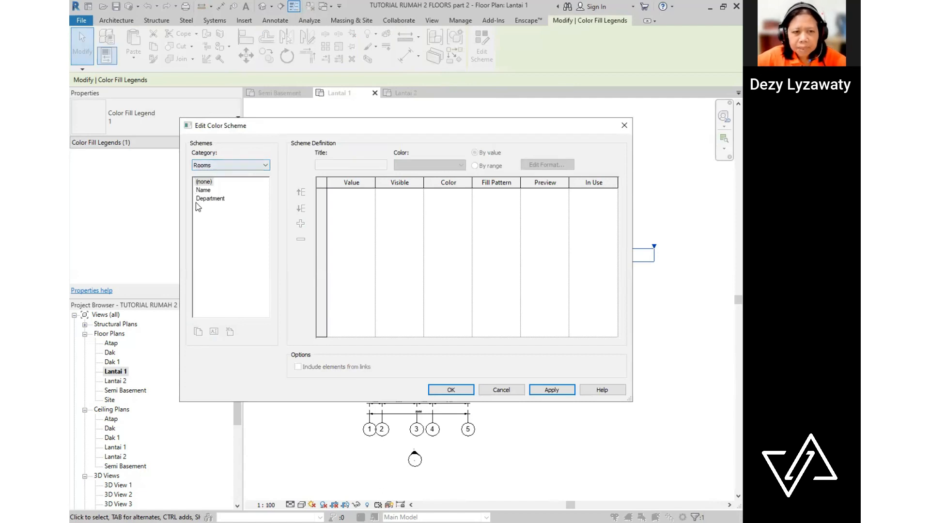
click(209, 193)
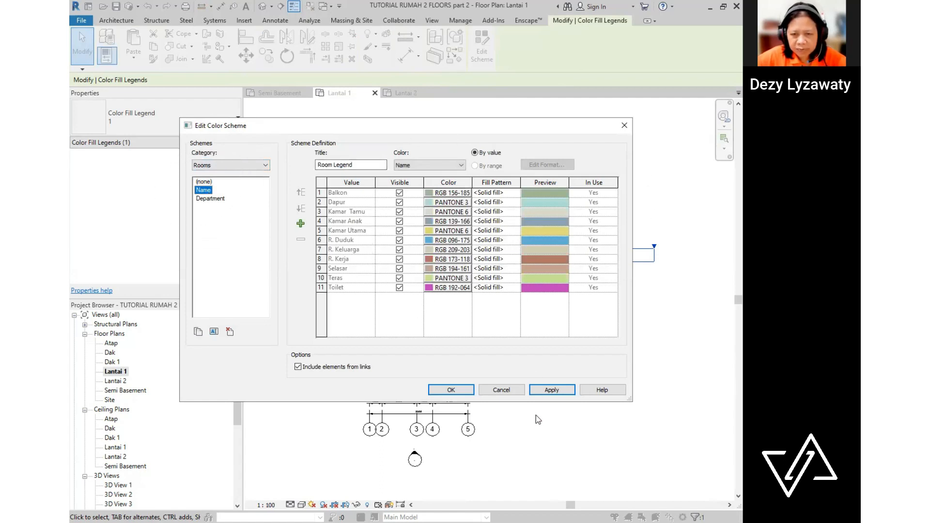
click(539, 391)
click(457, 391)
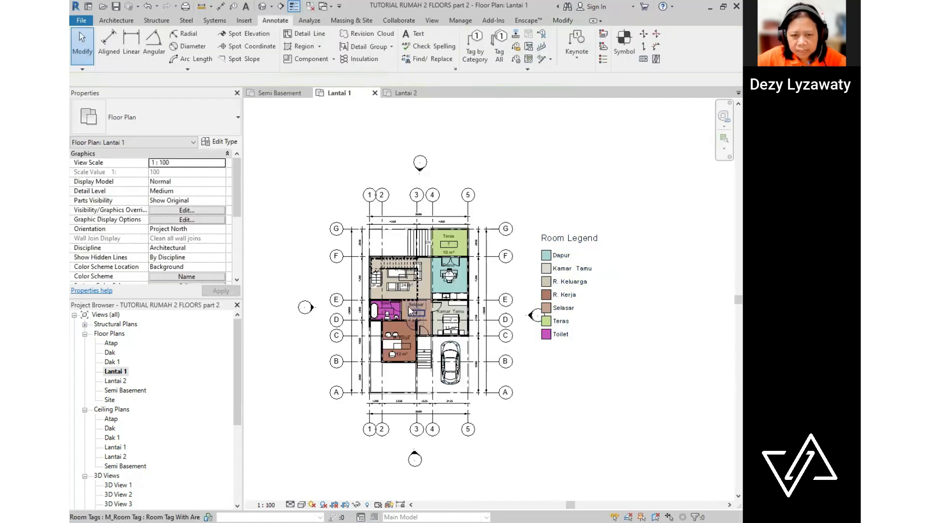
- Move the Lantai 1 room legend farther from the plan so it clears the elevation marker beside it
scroll(471, 357, up, 3)
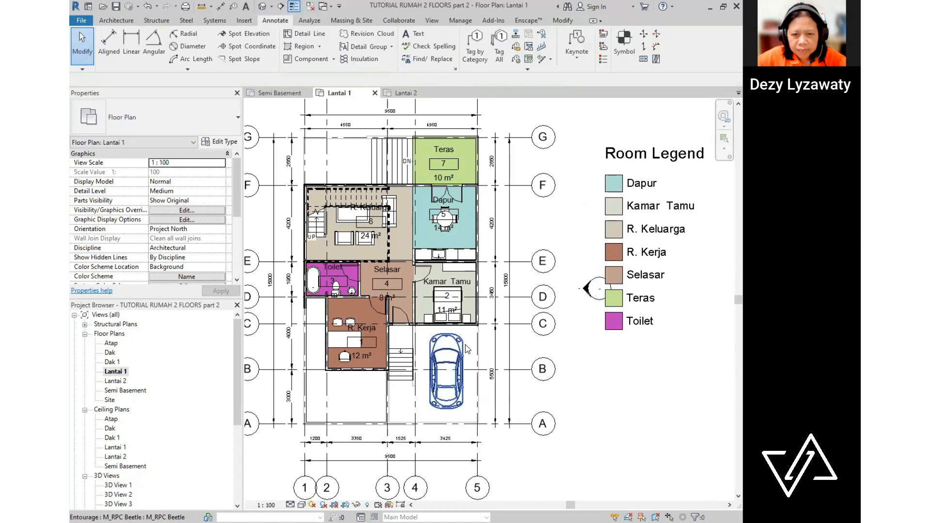
scroll(466, 349, down, 3)
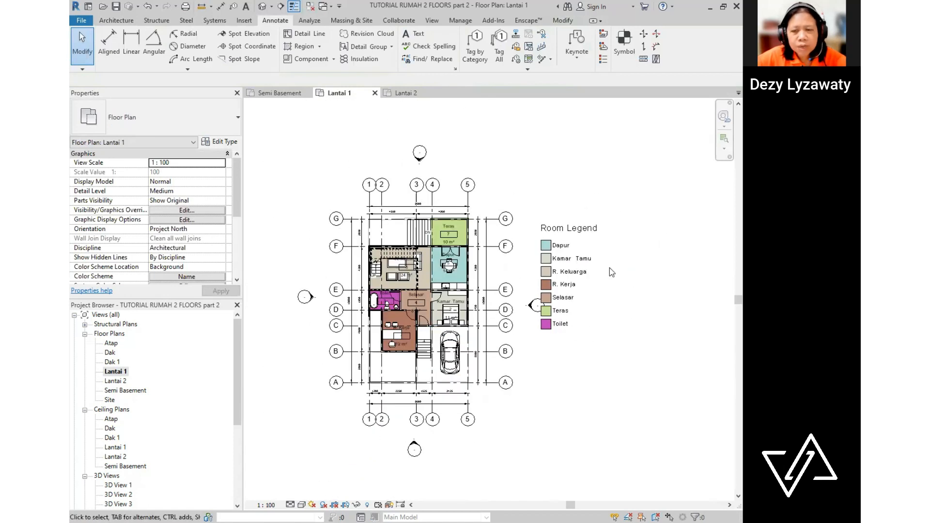
click(565, 236)
drag(653, 237, 598, 219)
click(572, 234)
click(578, 224)
click(676, 272)
scroll(647, 324, up, 1)
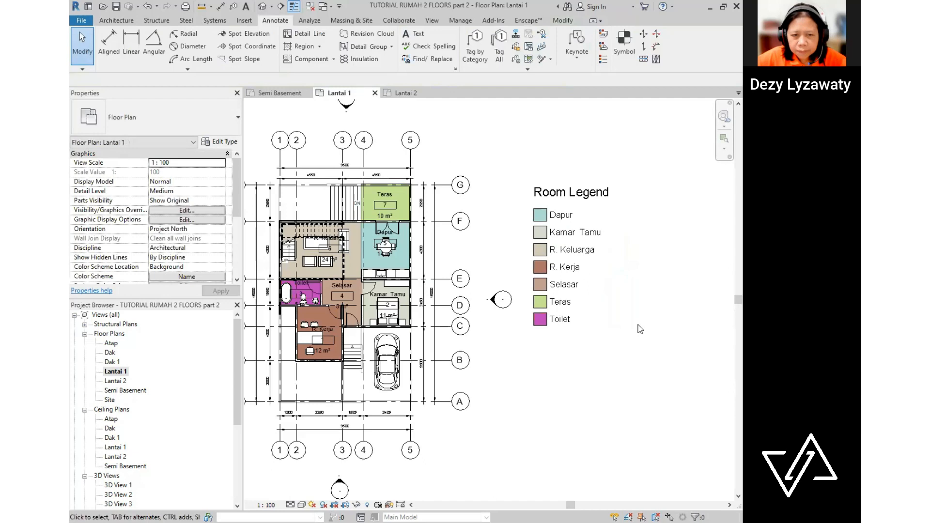
scroll(642, 302, down, 1)
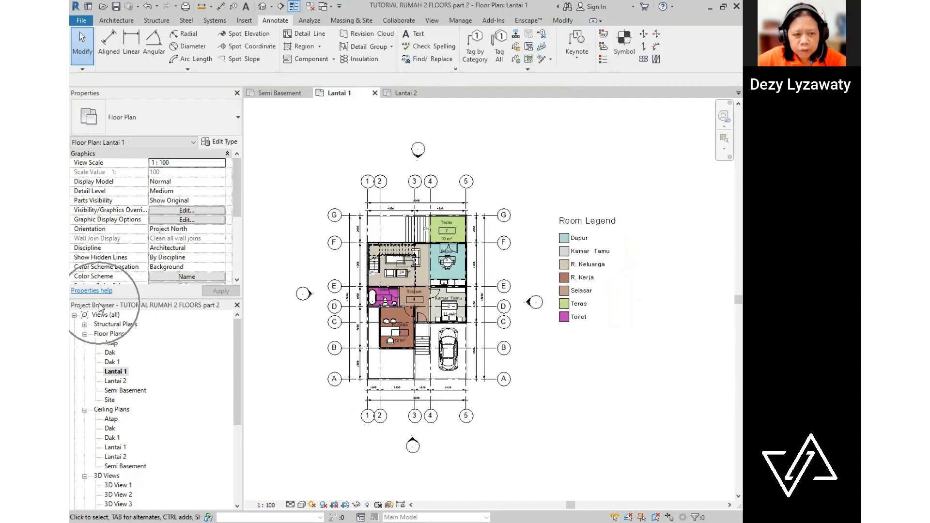
- Open the Lantai 2 floor plan and place a color fill legend beside it using space type Rooms and color scheme Name
double_click(115, 381)
scroll(536, 347, down, 1)
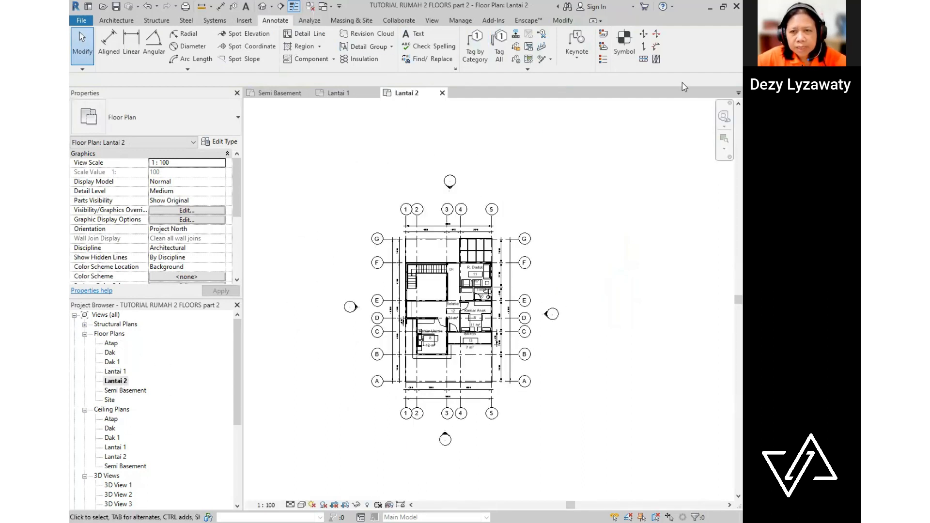
click(604, 61)
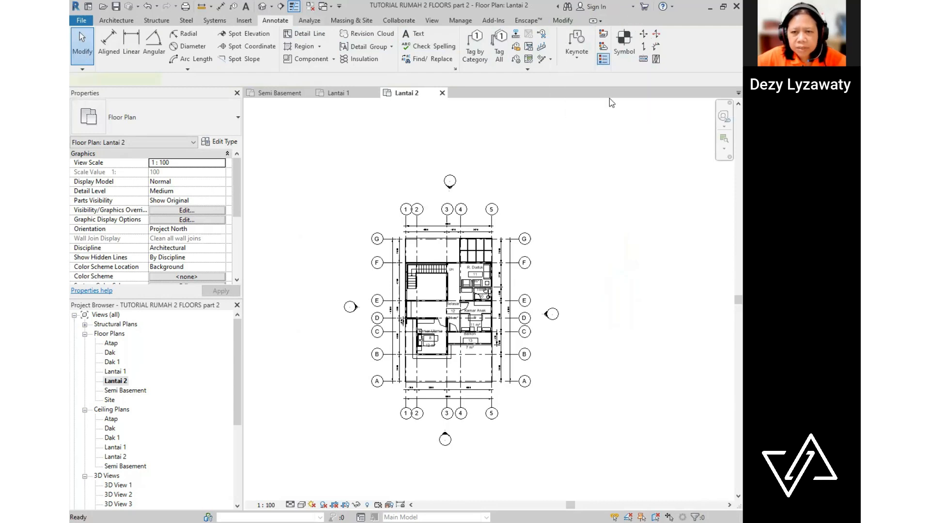
click(570, 241)
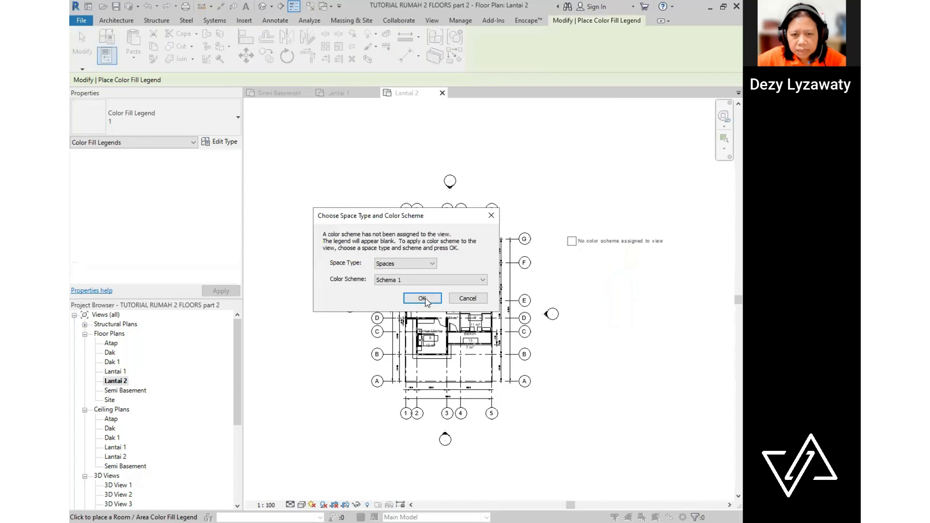
click(426, 265)
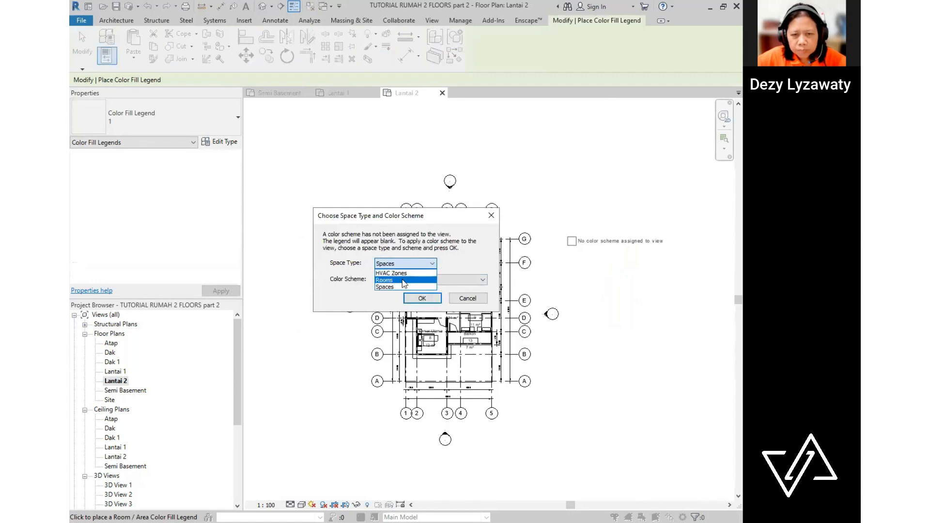
click(403, 281)
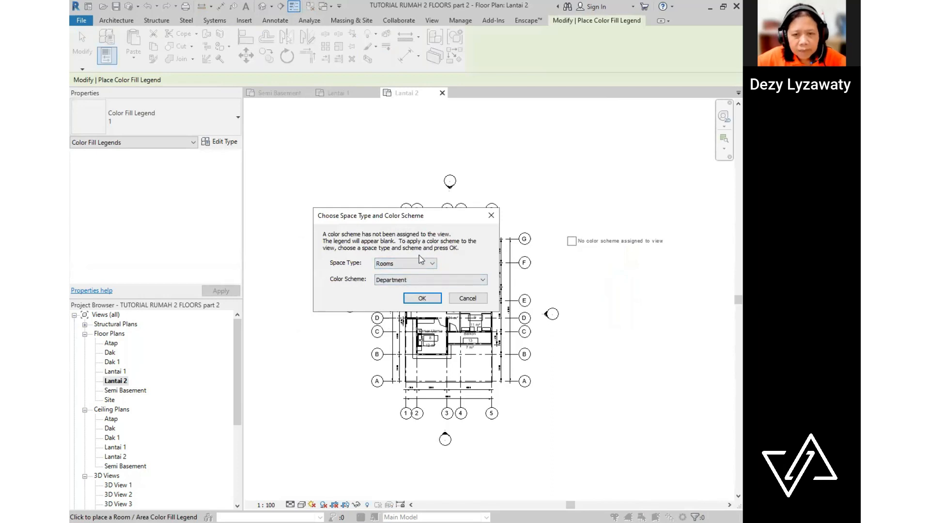
key(ctrl)
key(ctrl)
key(ctrl)
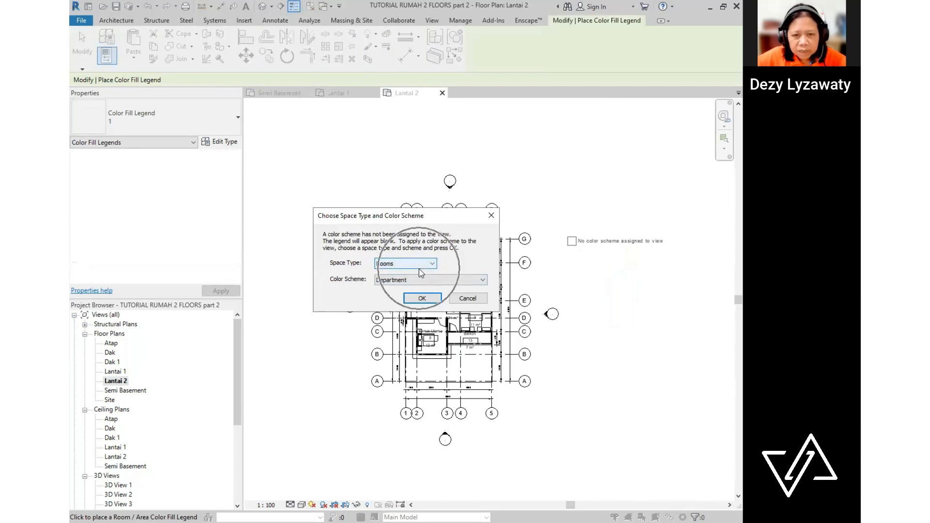
click(483, 280)
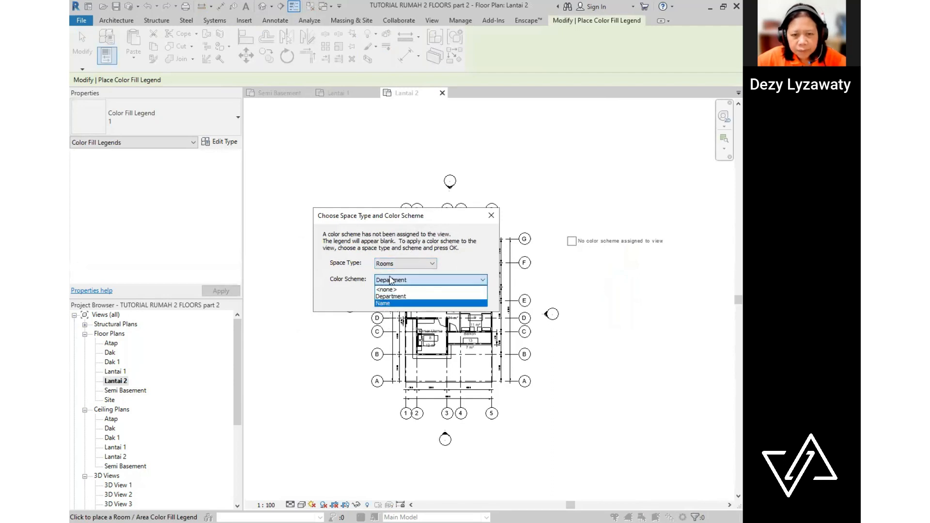
click(389, 303)
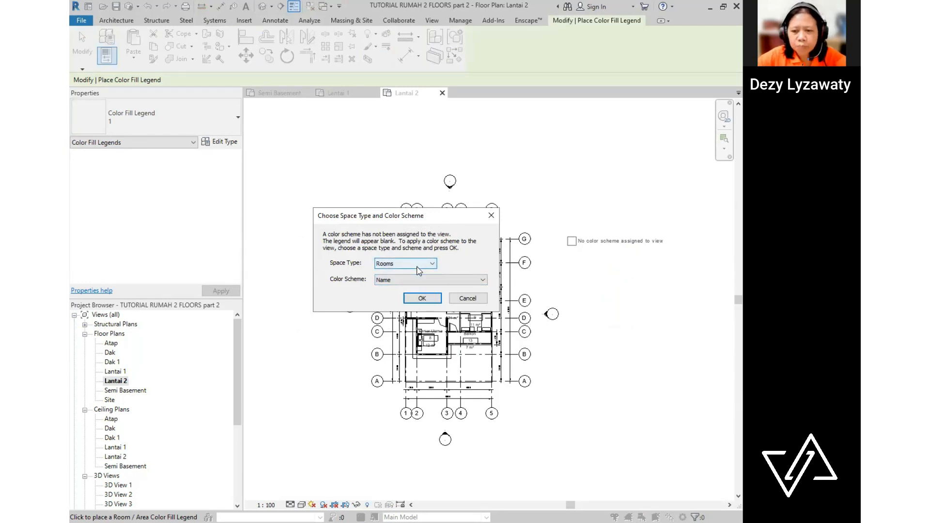
click(420, 298)
- Move the Lantai 2 room legend down beside the plan so its title lines up with grid F
click(588, 253)
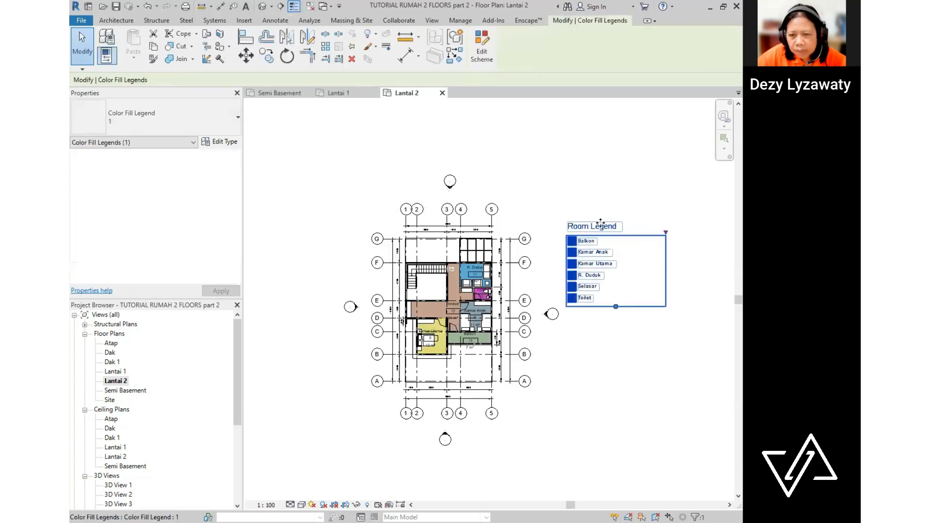
drag(662, 234, 602, 271)
click(631, 275)
click(704, 297)
scroll(463, 332, up, 5)
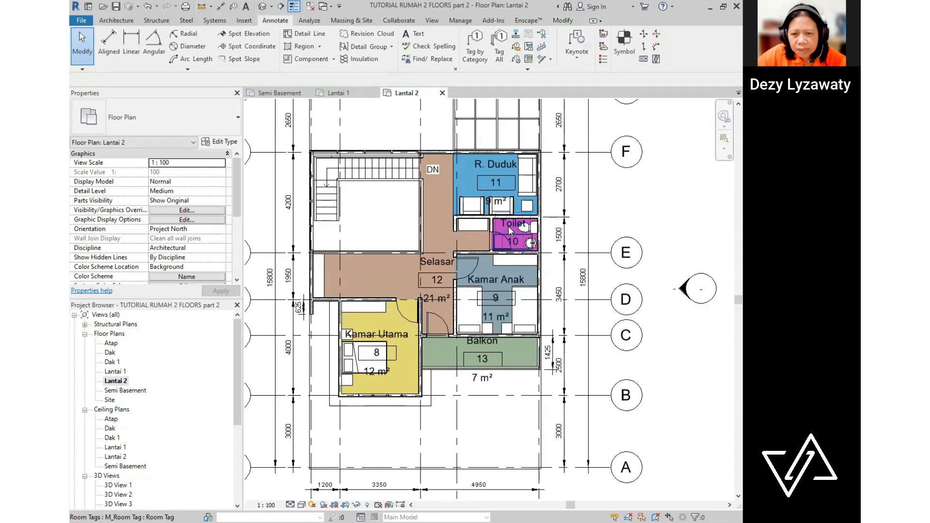
scroll(512, 231, down, 3)
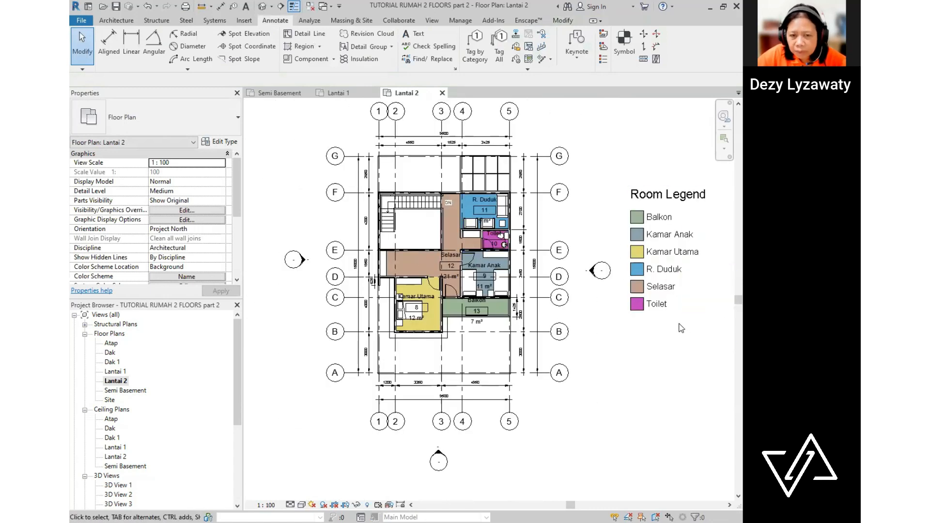
scroll(528, 304, down, 2)
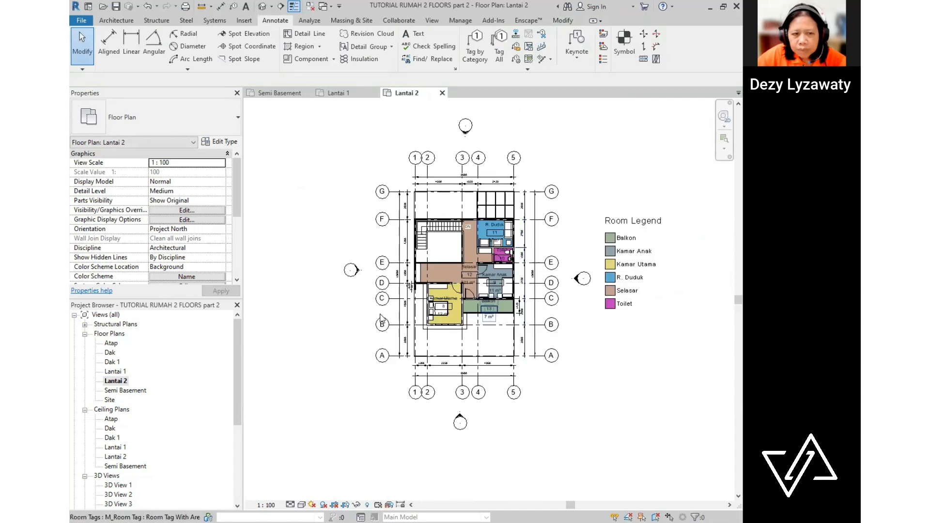
scroll(545, 301, up, 1)
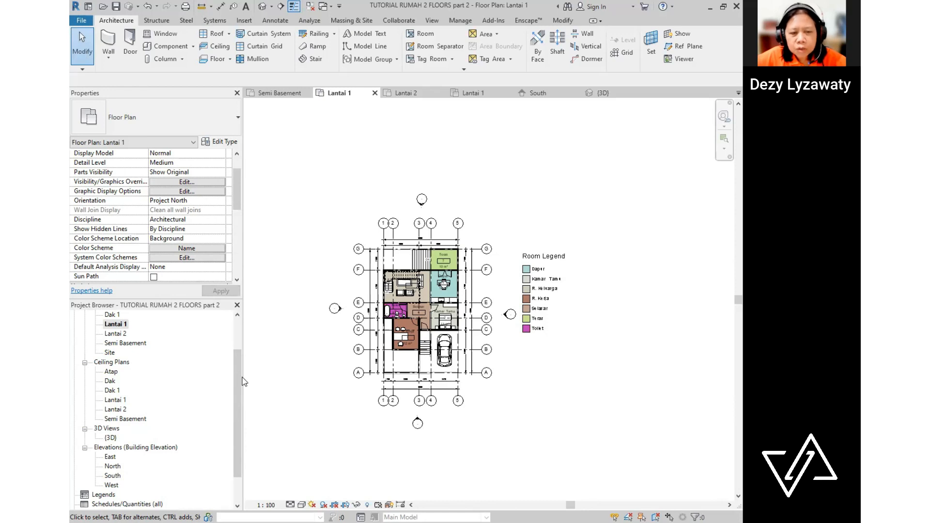
- Open the South elevation to examine the level heights of the house
drag(239, 387, 238, 411)
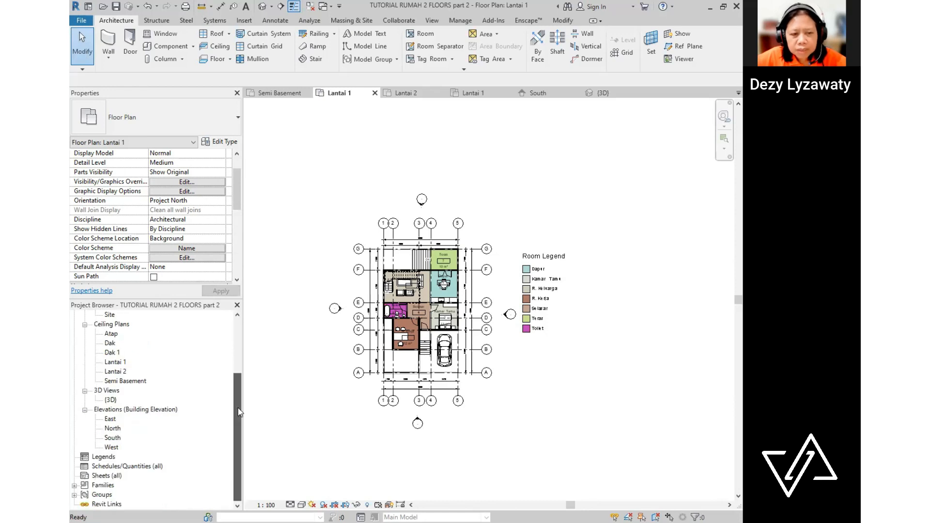
double_click(113, 439)
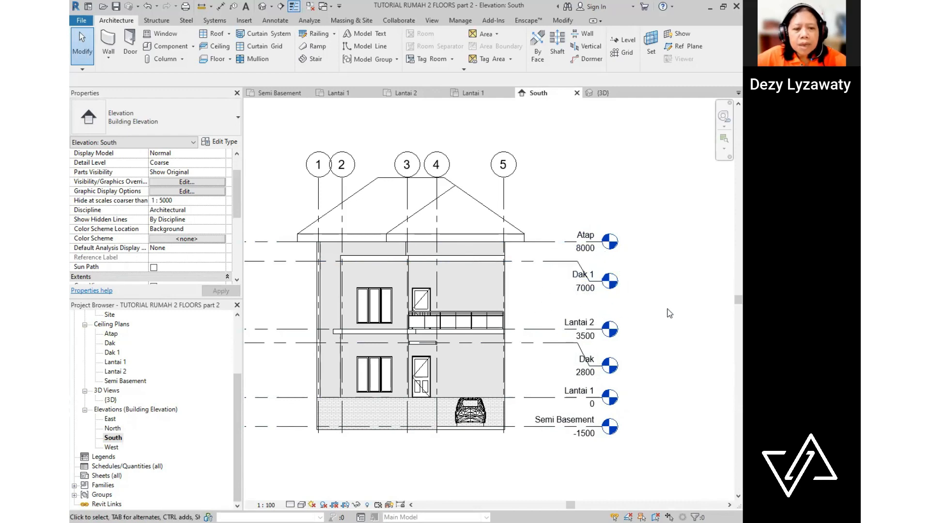
- Open the Lantai 1 ceiling plan
click(97, 309)
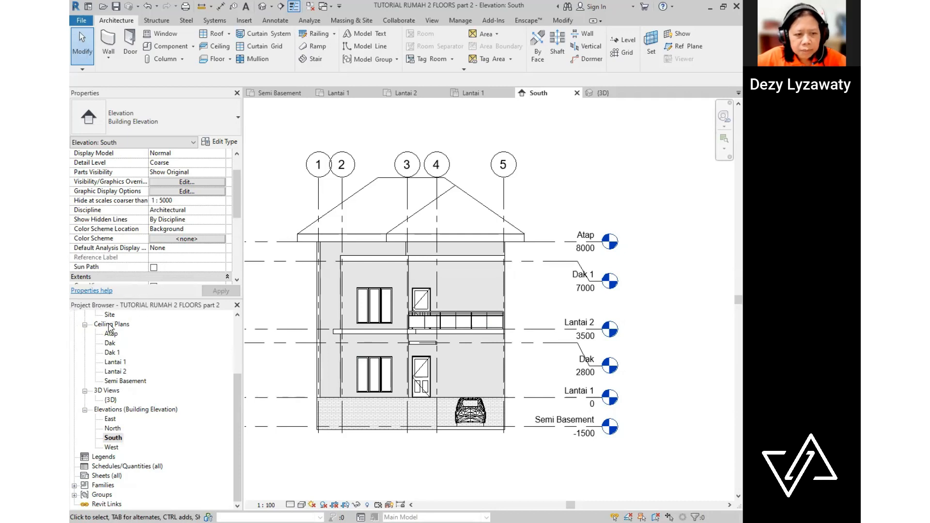
double_click(115, 362)
scroll(570, 366, down, 3)
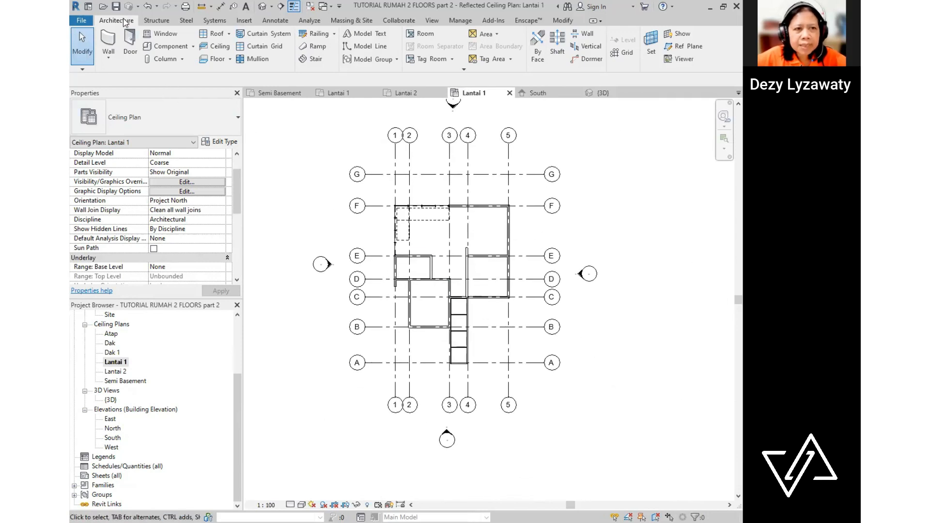
- Place automatic 600 x 600mm Grid compound ceilings at a 2800 height offset in the three enclosed rooms of Lantai 1
click(219, 46)
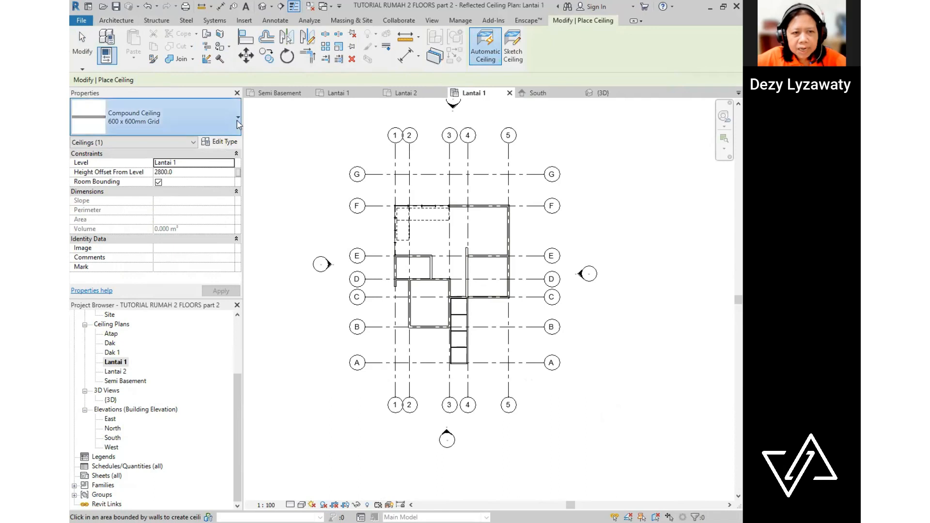
click(200, 118)
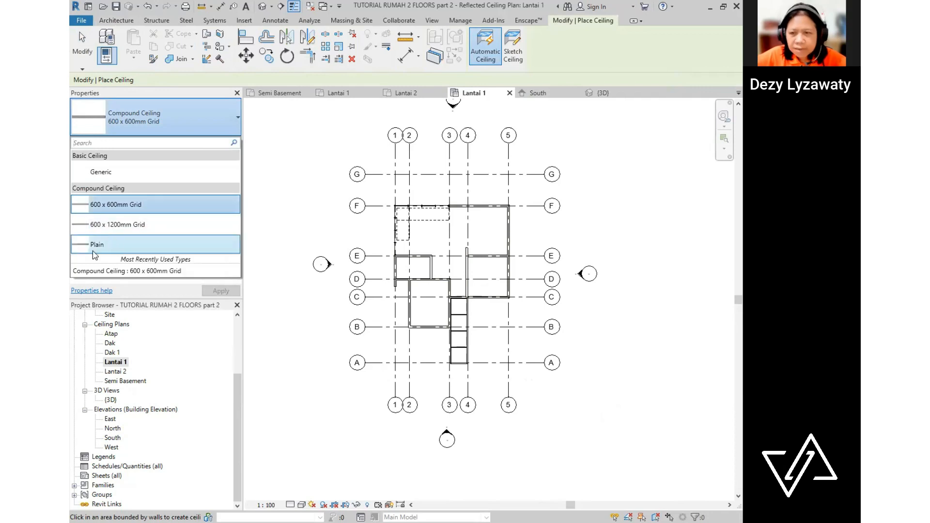
click(127, 207)
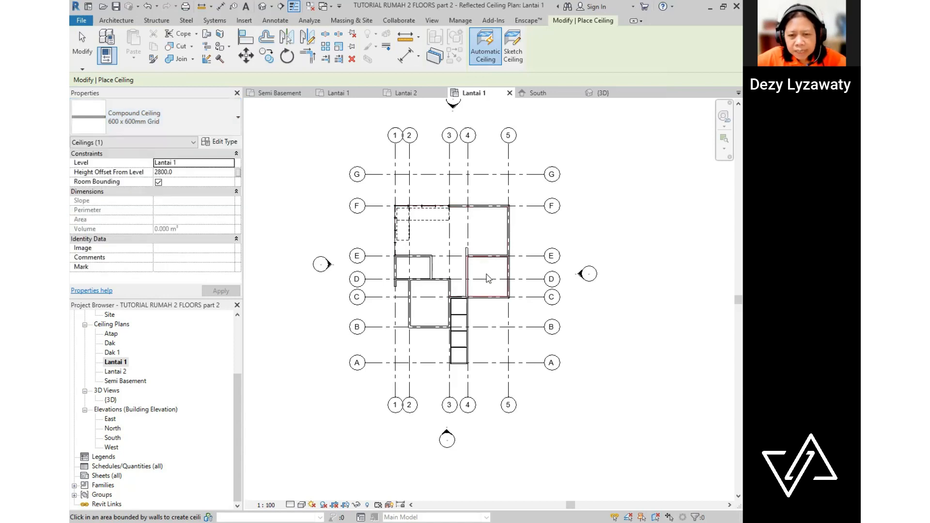
click(432, 307)
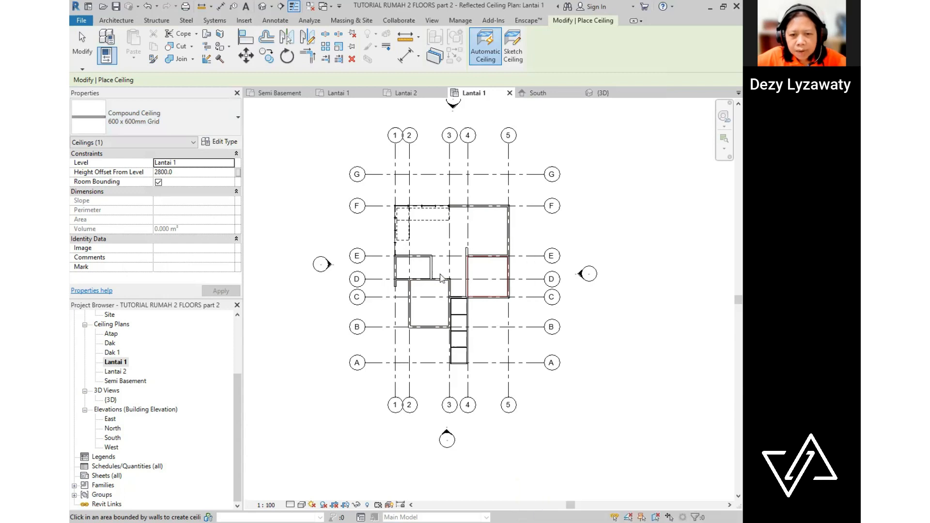
click(412, 270)
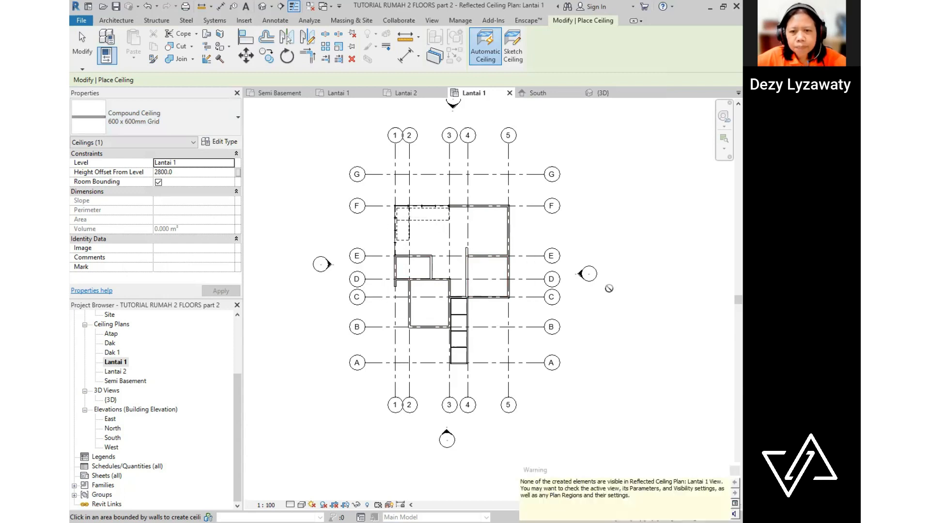
key(Escape)
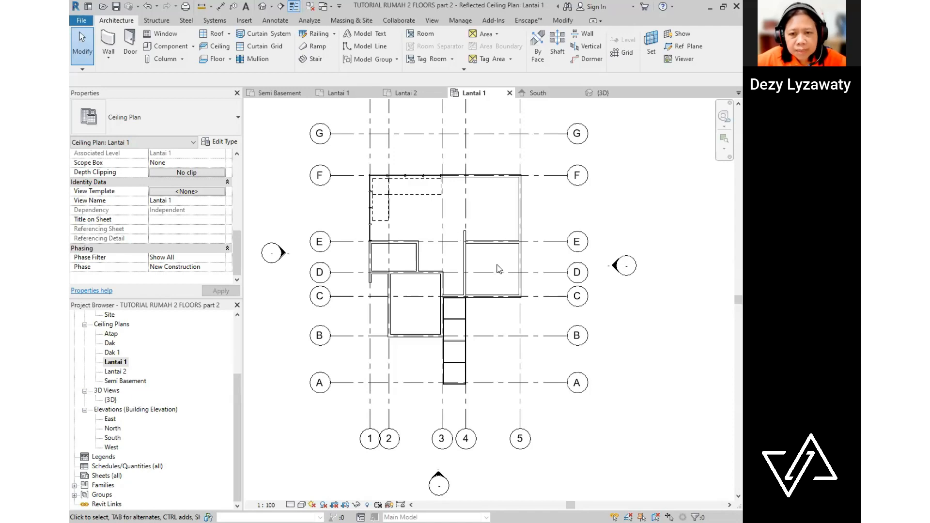
- Set both the top and the view depth level of the Lantai 1 ceiling plan's view range to Lantai 2
click(92, 94)
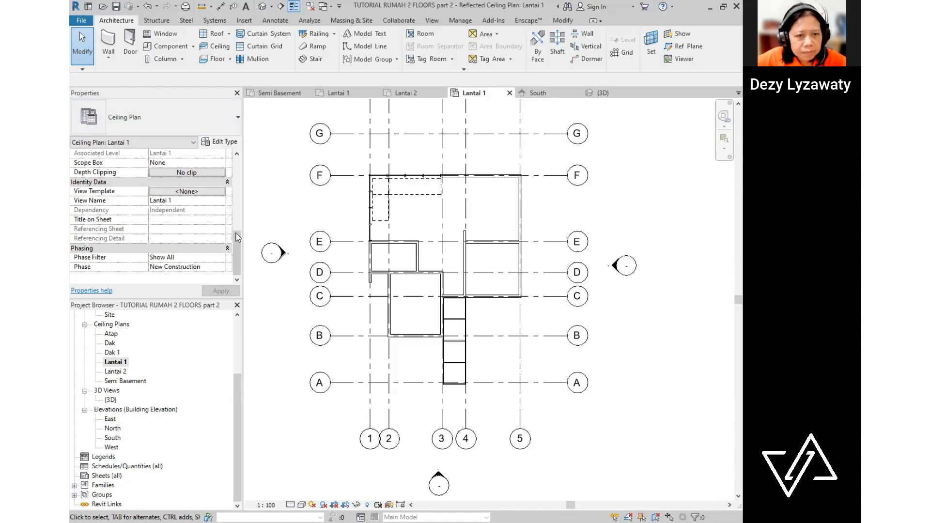
mouse_move(238, 235)
mouse_down()
mouse_move(237, 167)
mouse_move(237, 220)
mouse_up()
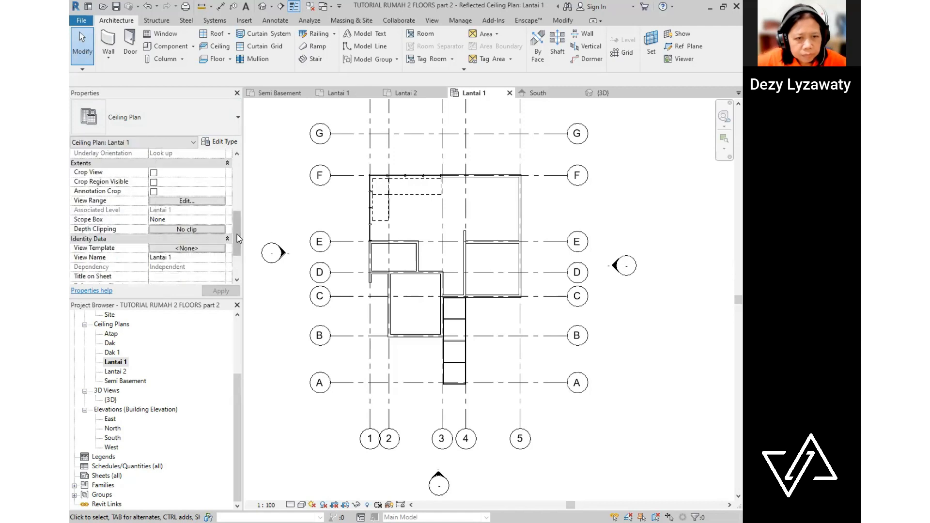
scroll(237, 234, up, 1)
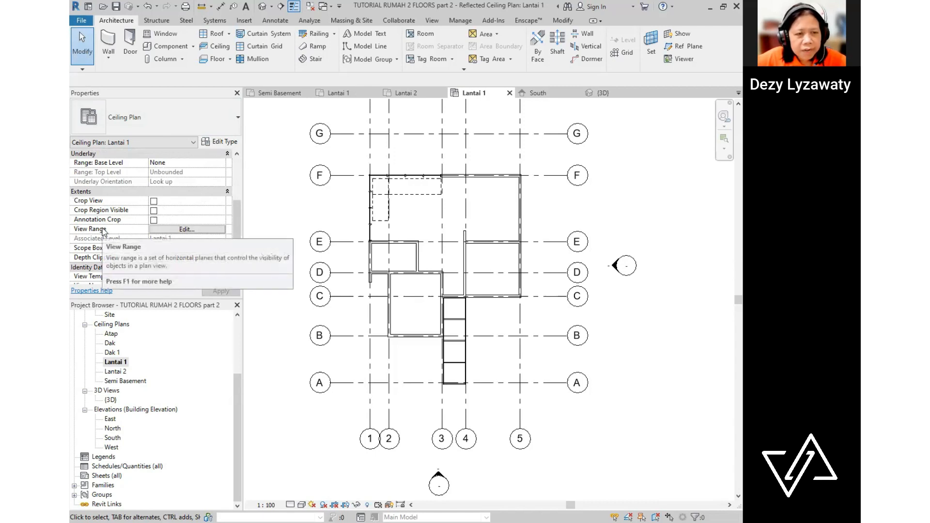
click(193, 231)
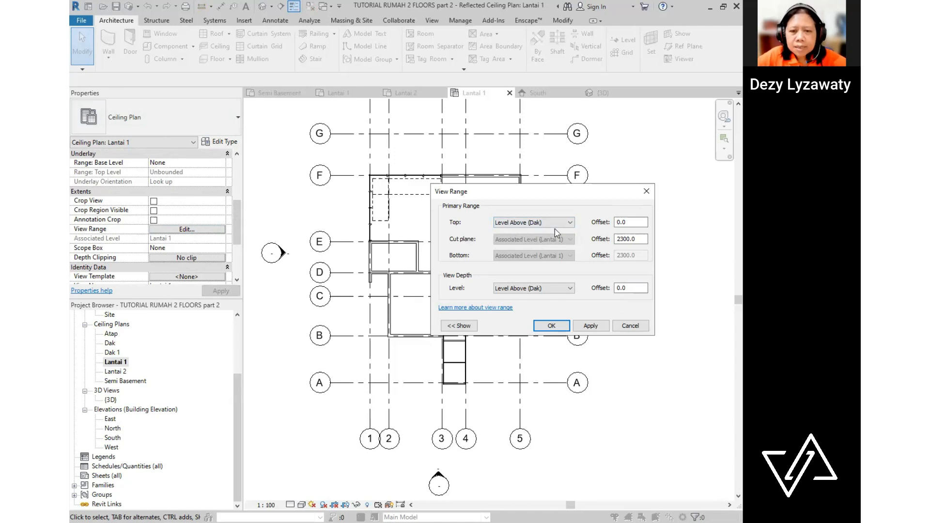
click(459, 326)
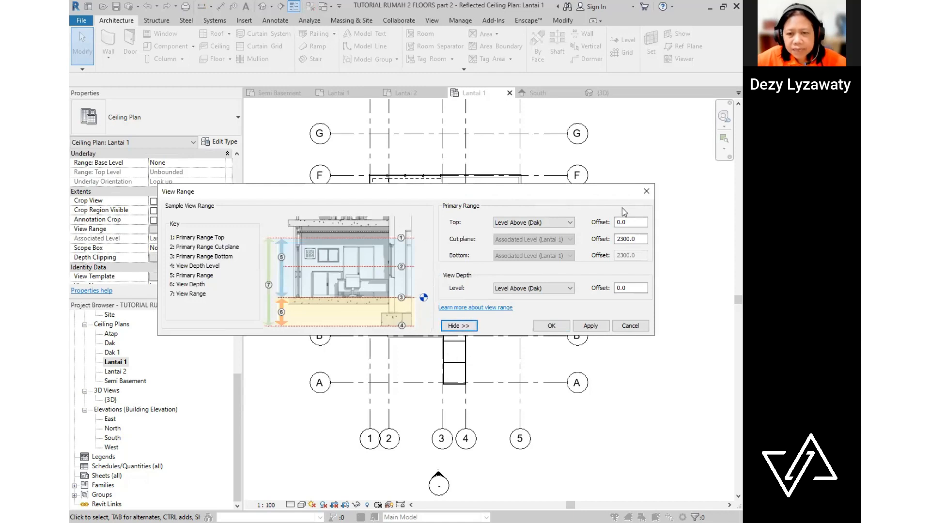
click(569, 222)
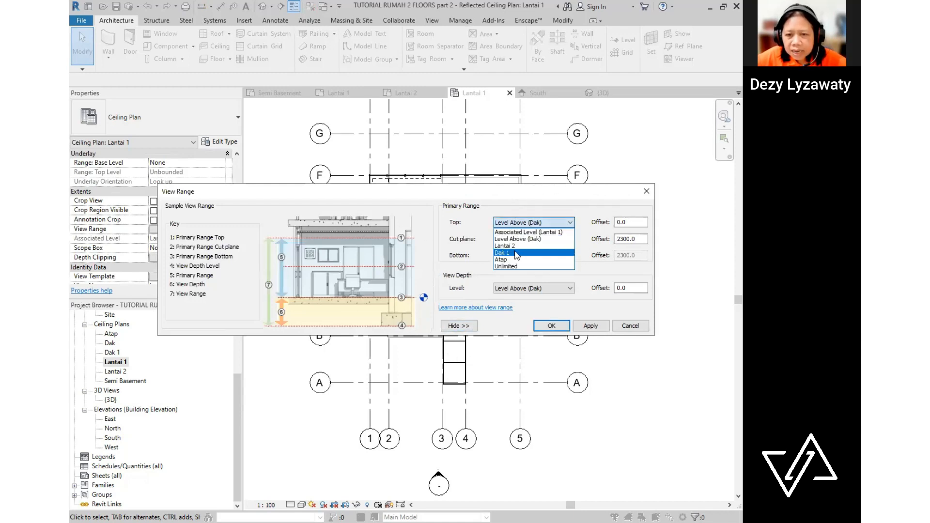
click(568, 294)
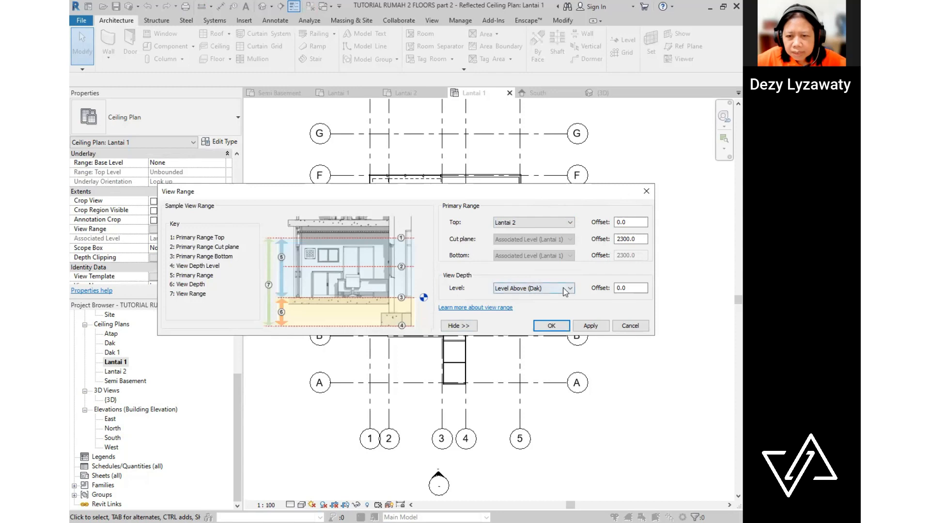
click(531, 288)
click(526, 313)
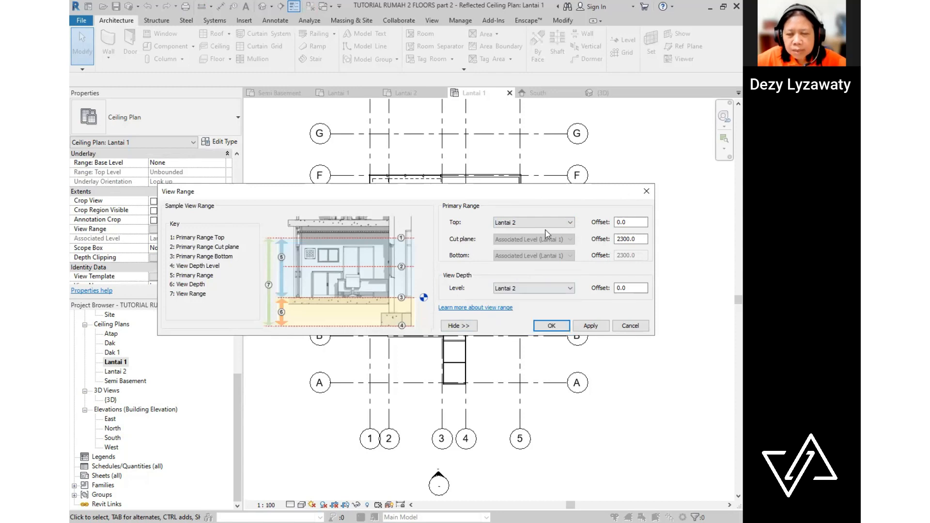
click(599, 332)
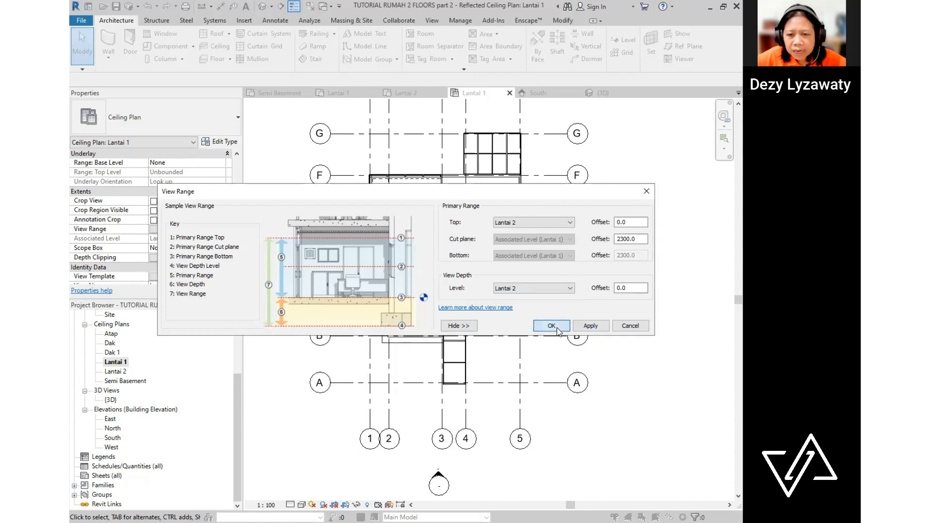
click(558, 331)
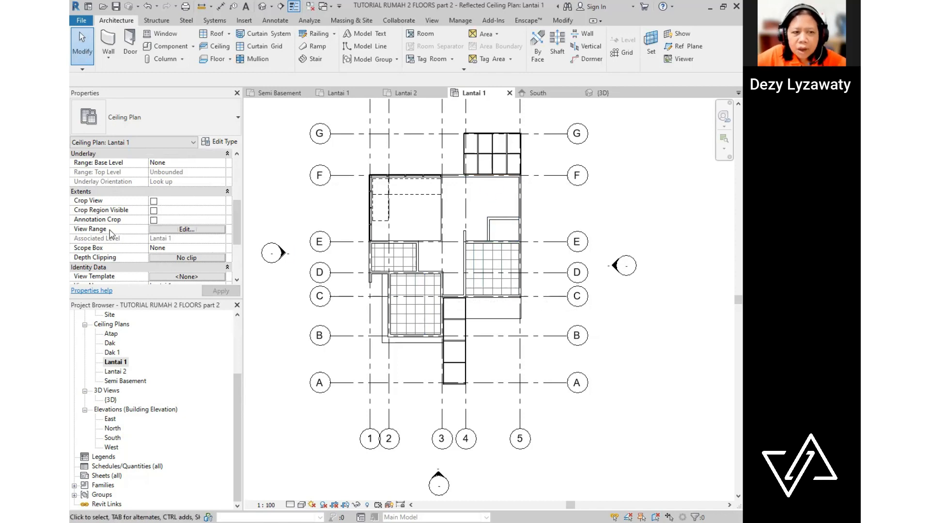
- Review the ceiling plan's view range settings, and examine the gridded rooms and the open area without a ceiling
click(187, 232)
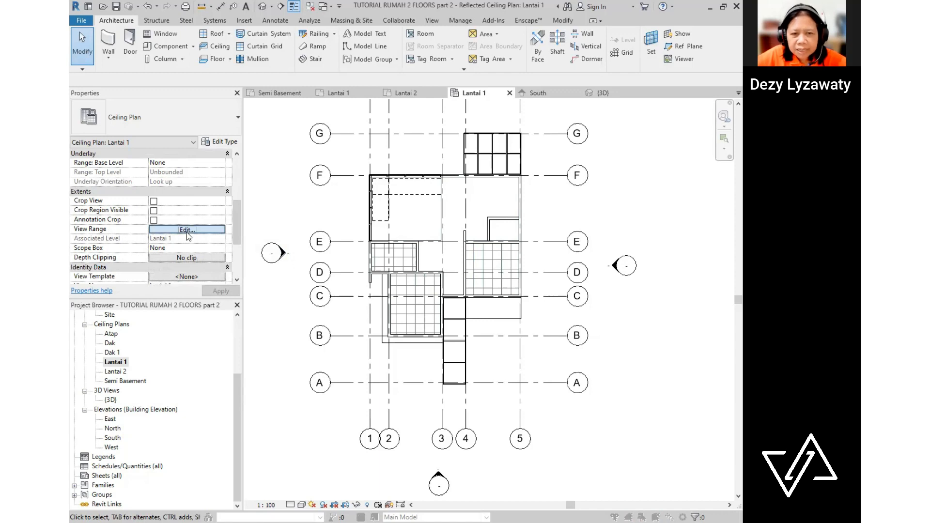
key(ctrl)
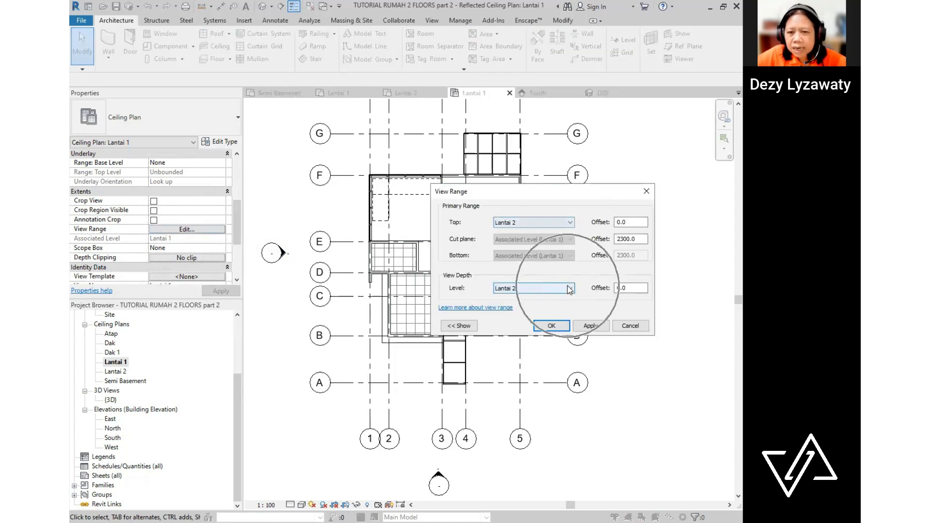
key(Return)
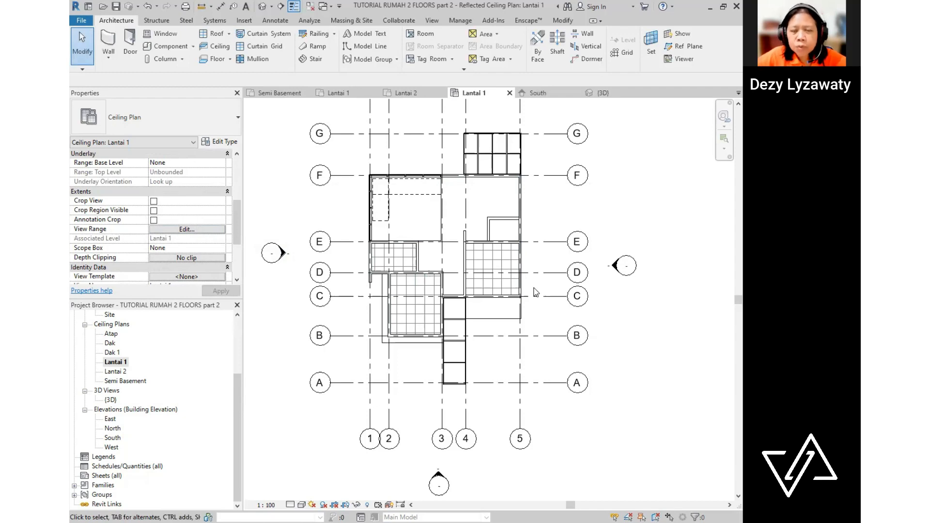
scroll(609, 243, up, 3)
scroll(610, 242, down, 3)
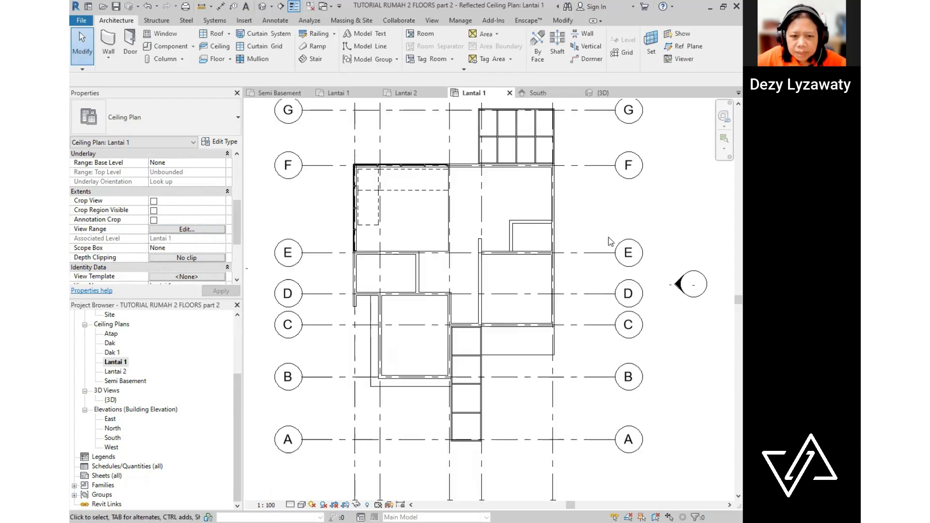
scroll(564, 260, up, 2)
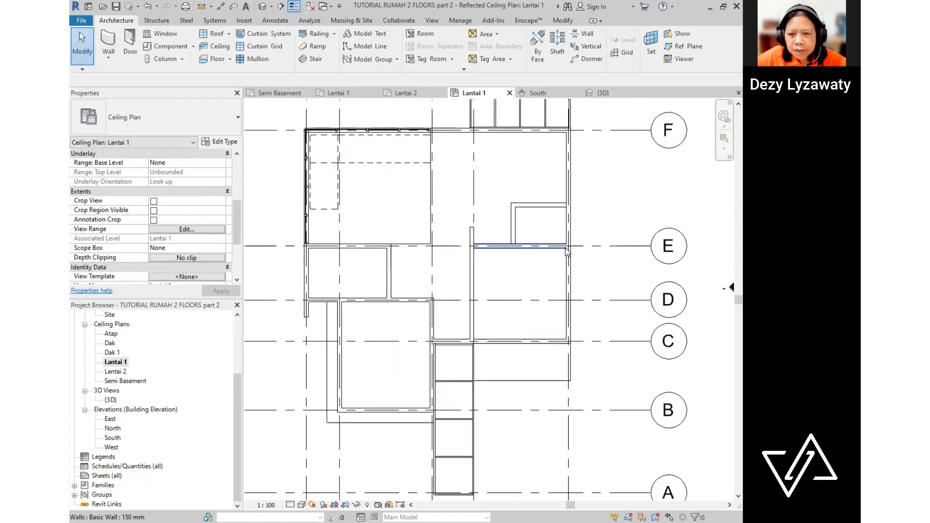
scroll(608, 215, down, 1)
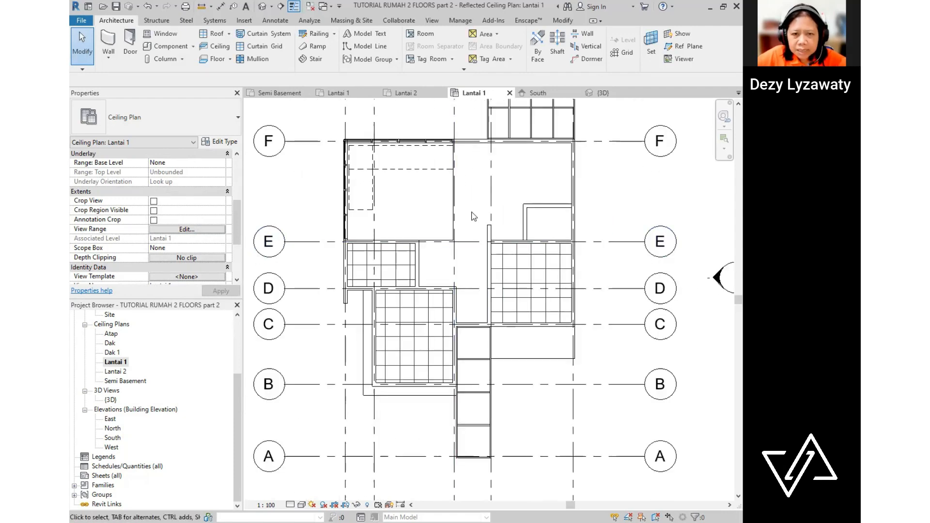
scroll(463, 217, up, 1)
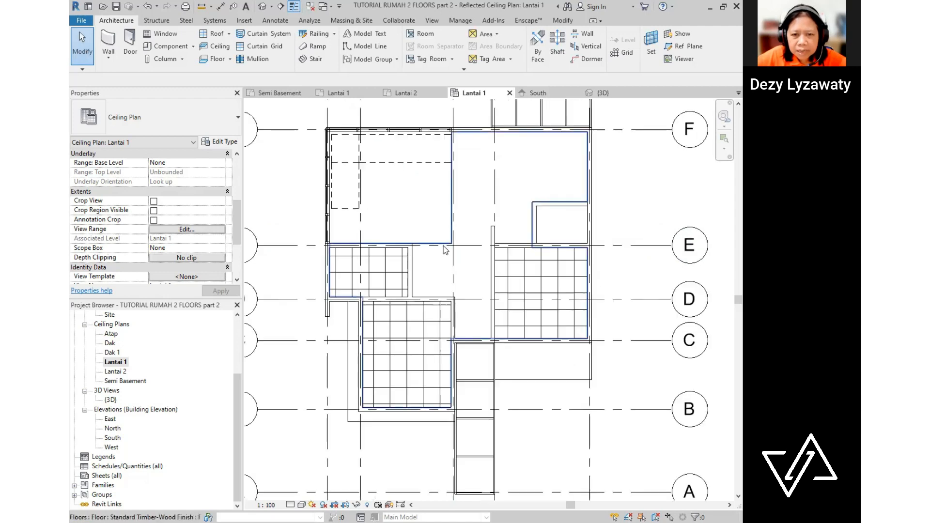
scroll(501, 238, down, 2)
scroll(499, 237, up, 1)
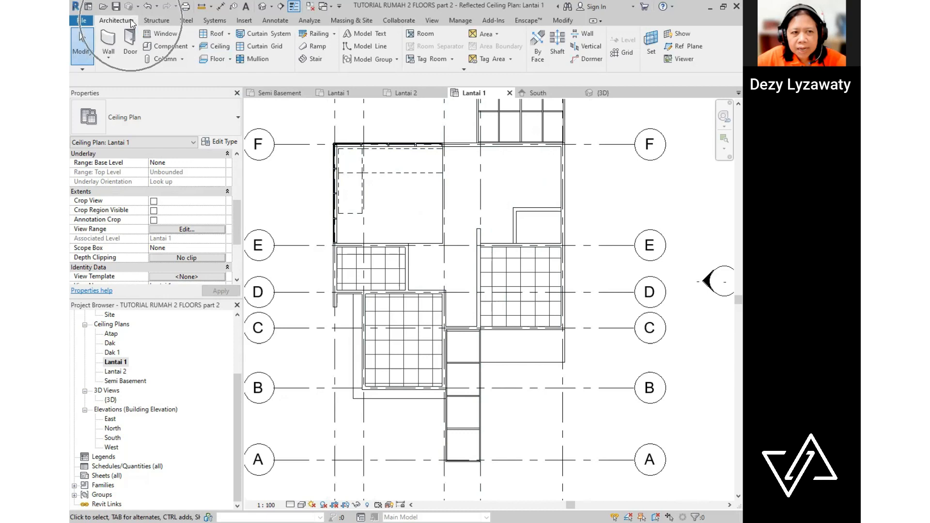
- Start a sketched 600 x 600mm Grid ceiling and draw its boundary from inner corner F/5 along the walls to the wall end near grid 4
click(214, 47)
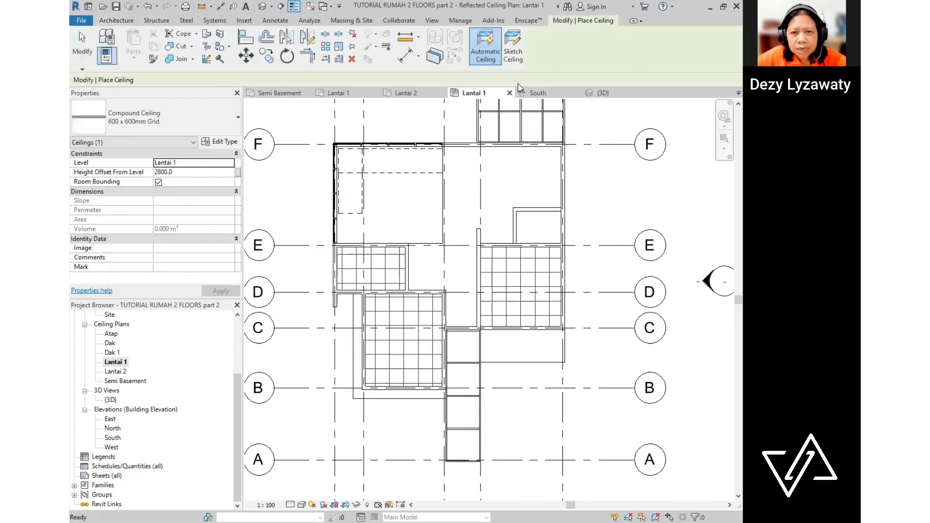
click(512, 53)
scroll(561, 145, up, 4)
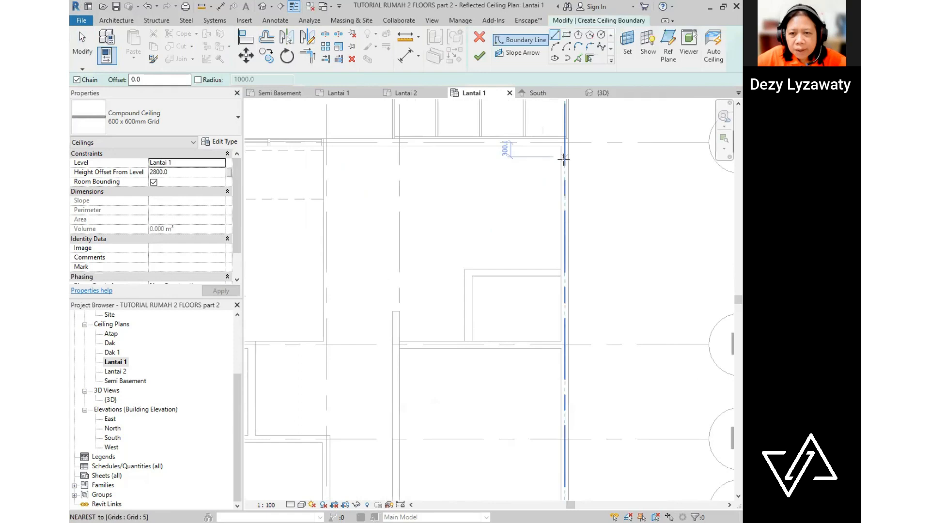
click(560, 146)
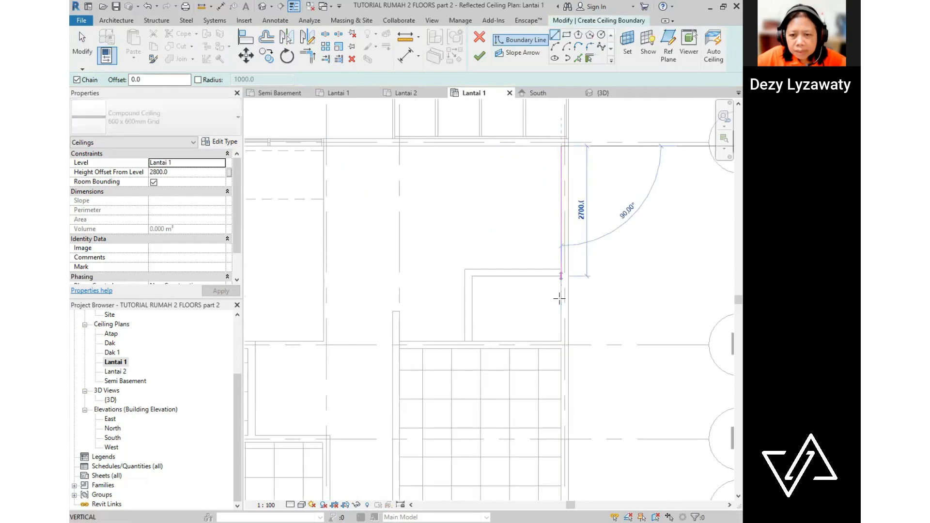
click(560, 341)
click(400, 341)
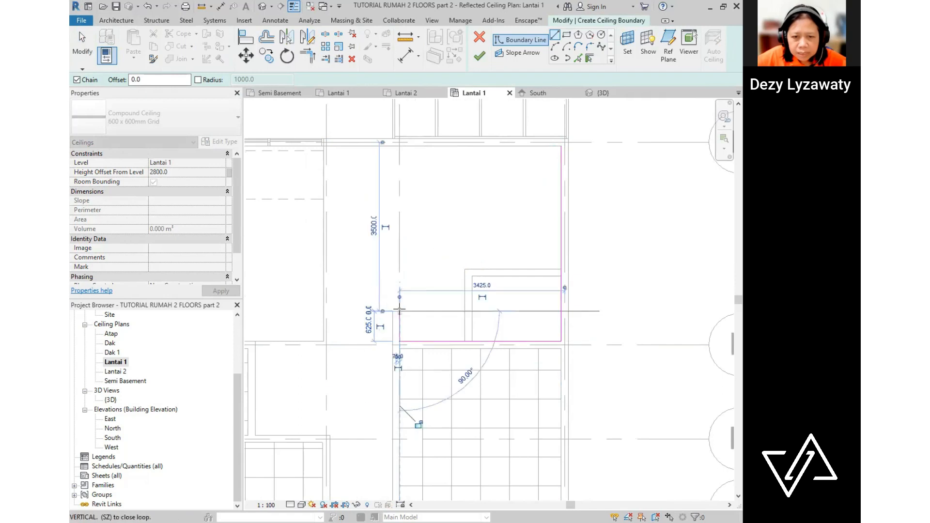
click(393, 312)
- Continue the ceiling boundary down the wall at grid 4 to grid C, then around the corridor walls back to grids E and 3
scroll(383, 376, down, 3)
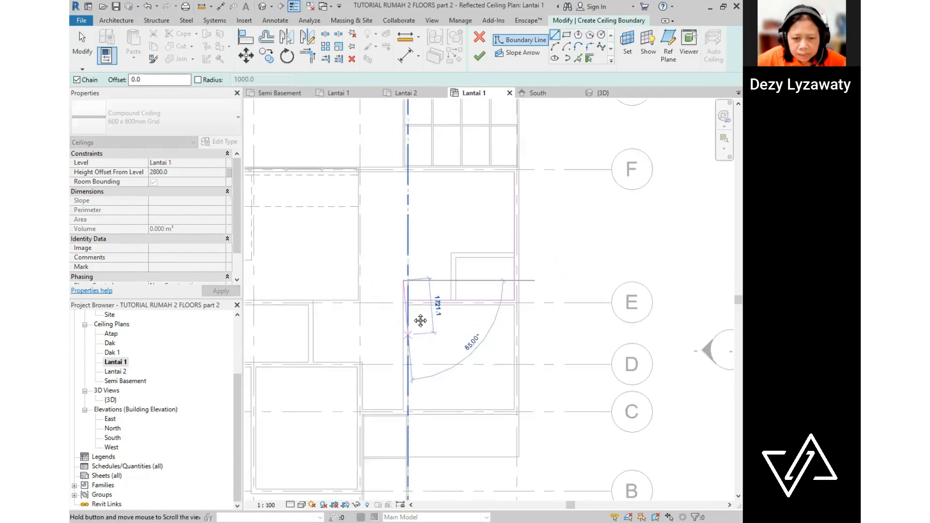
click(406, 387)
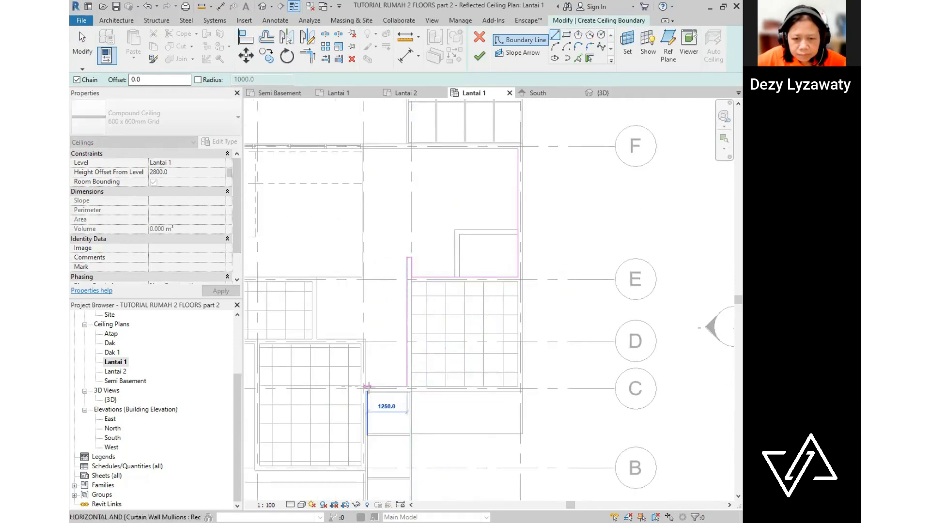
click(365, 386)
click(366, 339)
click(317, 339)
click(317, 277)
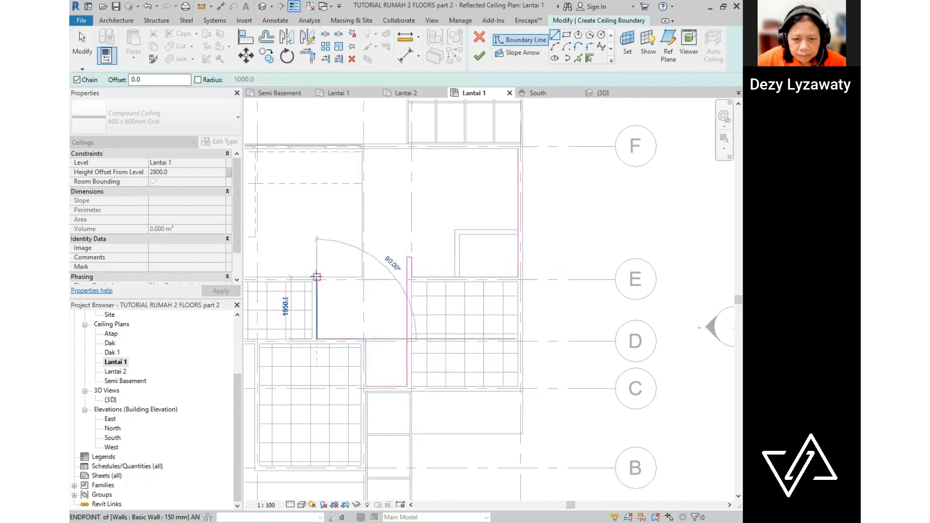
click(362, 277)
- Continue the ceiling boundary up grid 3 from grid E to grid F and close it along grid F at corner F/5
middle_drag(392, 161, 359, 261)
scroll(332, 248, up, 3)
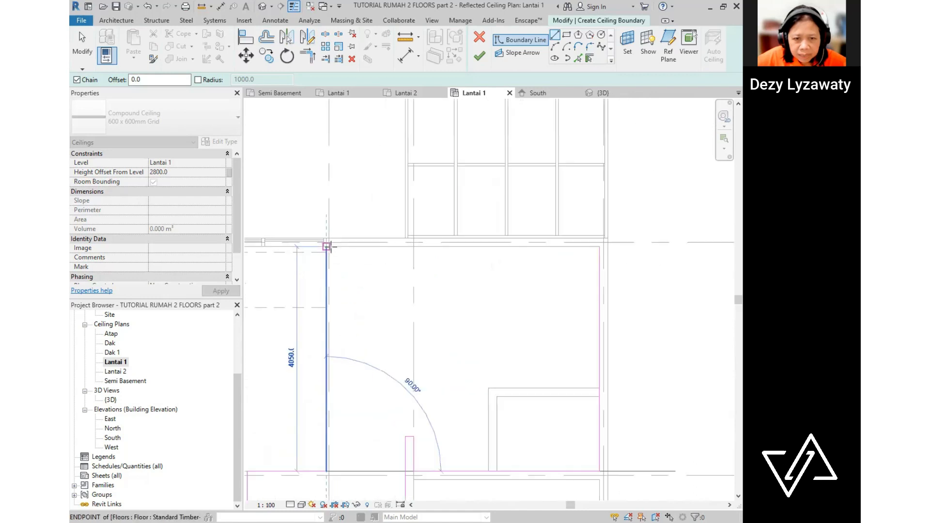
click(325, 247)
scroll(493, 255, down, 3)
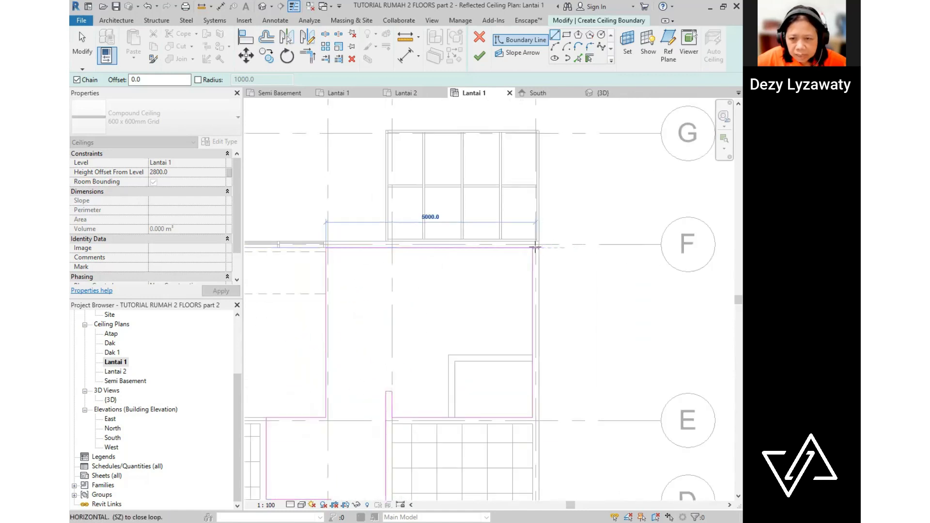
click(531, 247)
key(Escape)
key(Escape)
- Finish the sketched ceiling, save the project, and clear the ceiling selection
scroll(473, 342, up, 2)
middle_drag(473, 342, 464, 297)
scroll(461, 313, down, 3)
middle_drag(528, 269, 537, 212)
click(480, 59)
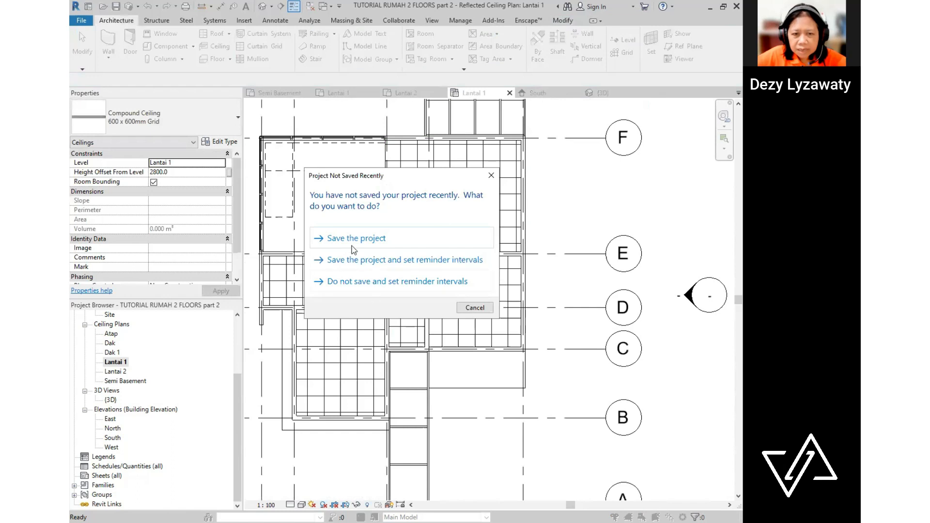
click(357, 239)
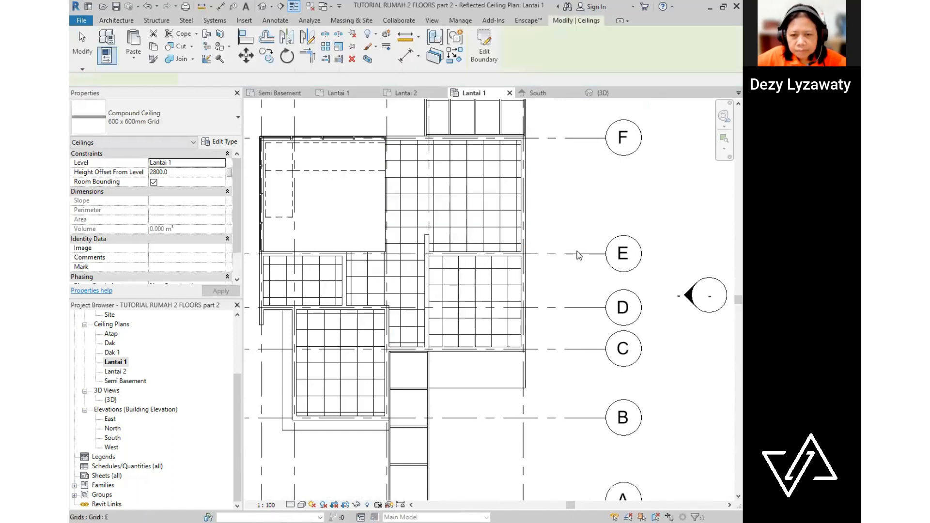
scroll(470, 228, down, 3)
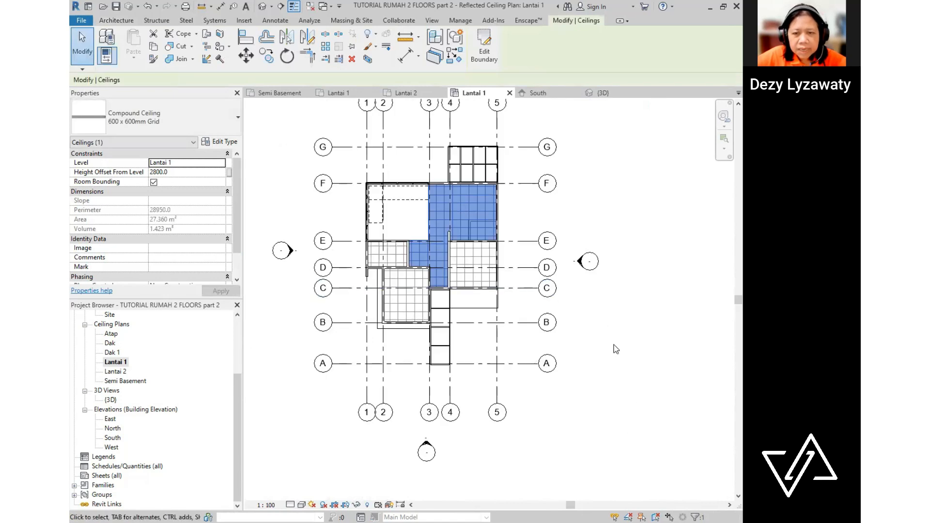
scroll(583, 332, up, 2)
click(589, 330)
scroll(579, 327, down, 2)
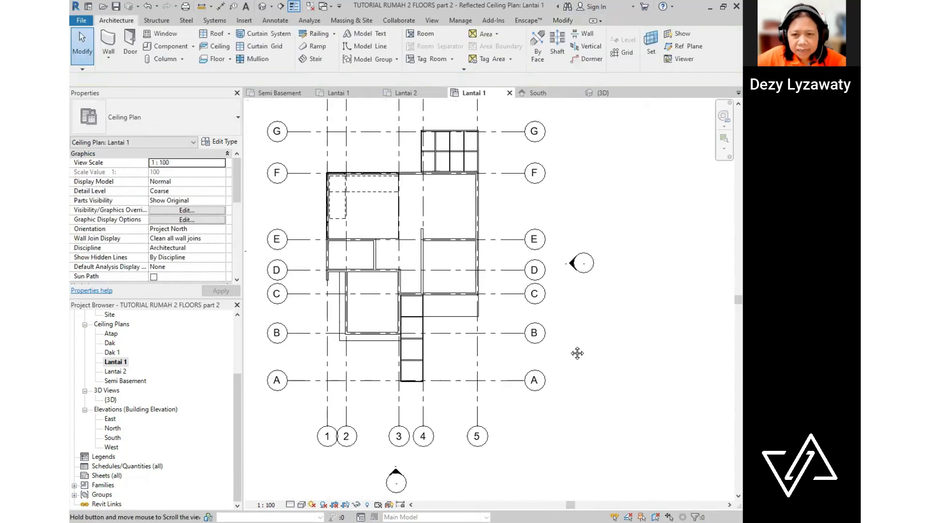
middle_drag(541, 248, 530, 253)
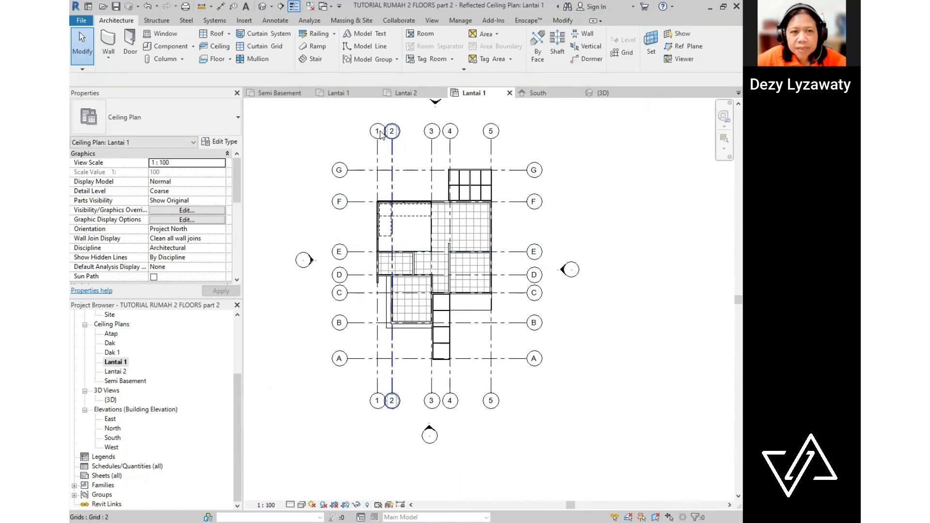
- Add an aligned dimension string across grids 1, 3 and 5 above grid G
click(276, 22)
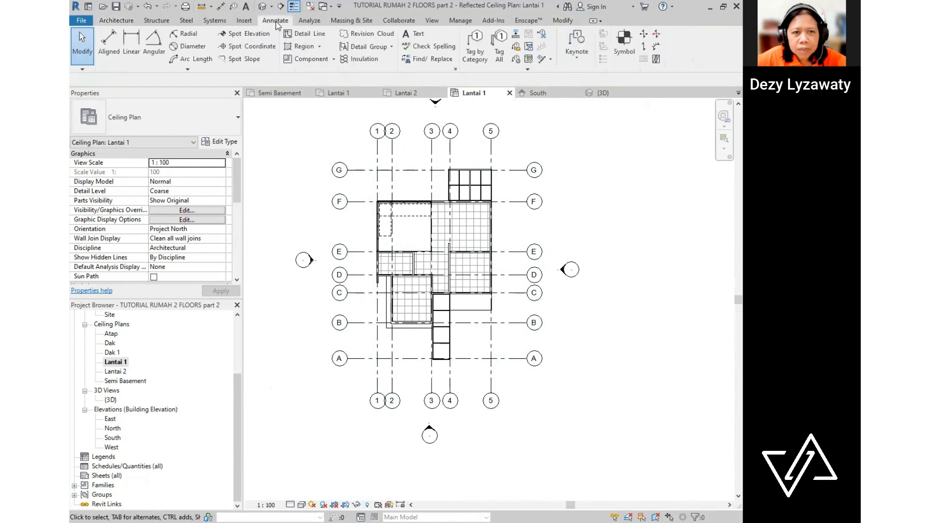
click(107, 41)
scroll(426, 172, up, 2)
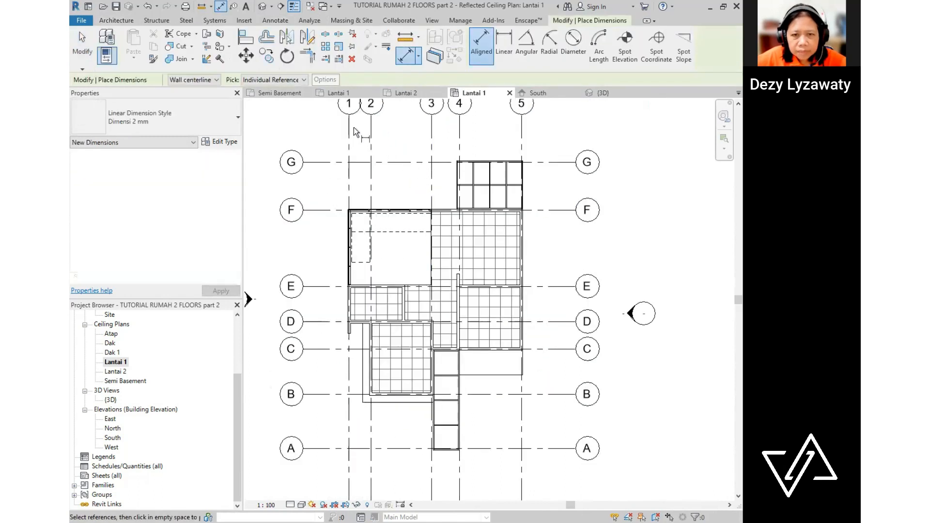
click(348, 132)
click(432, 141)
click(520, 142)
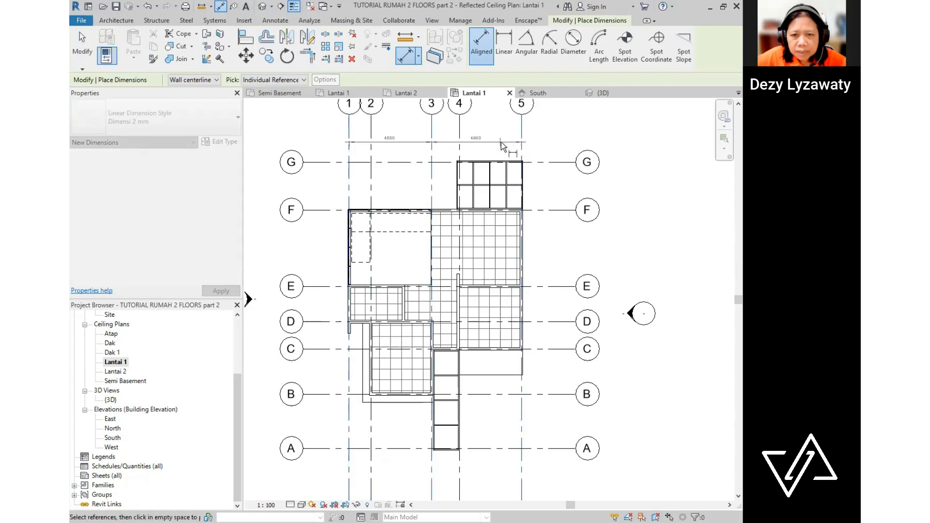
click(501, 148)
- Dimension grids G, F, E, C and A in one aligned string on the grid 5 side of the plan
click(553, 164)
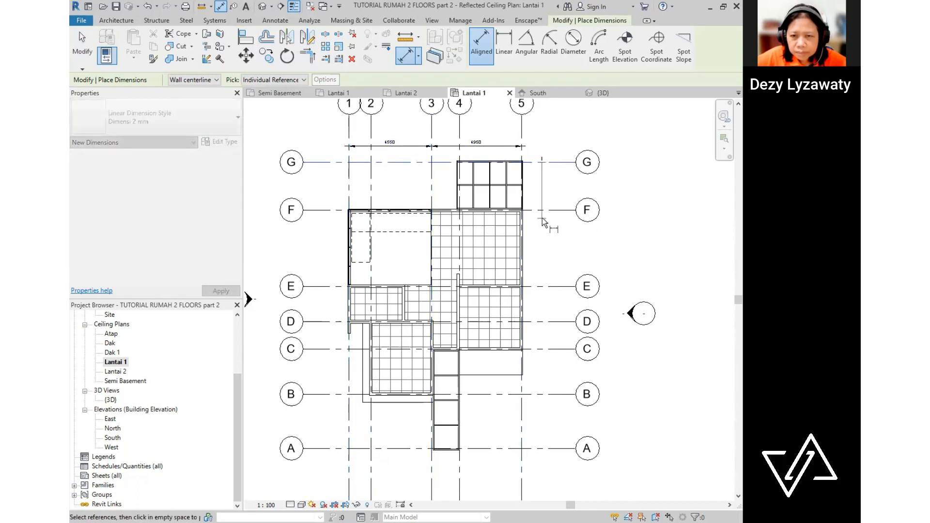
click(543, 210)
click(543, 287)
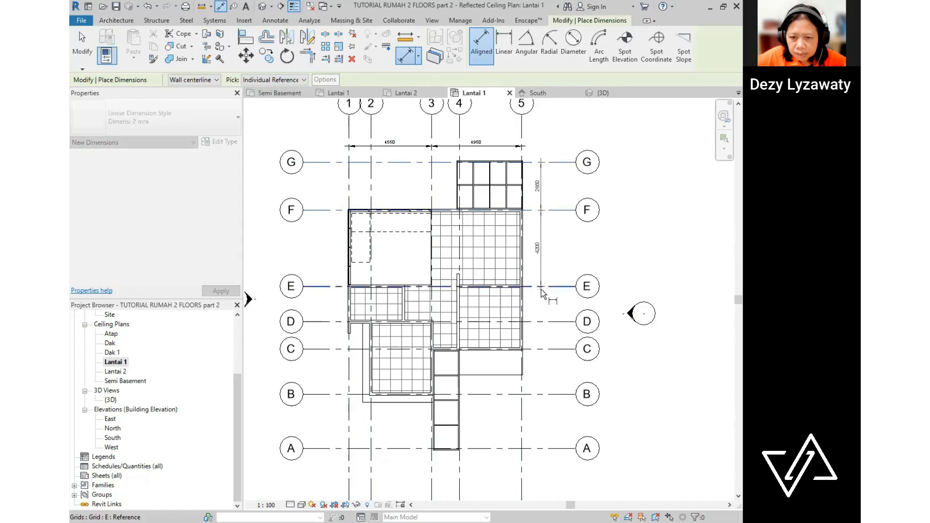
click(544, 349)
middle_drag(543, 349, 554, 266)
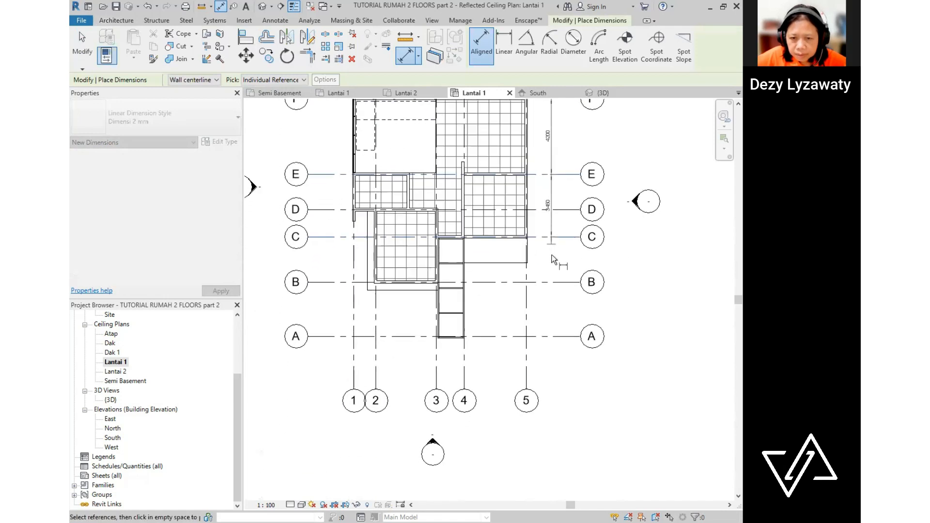
click(552, 336)
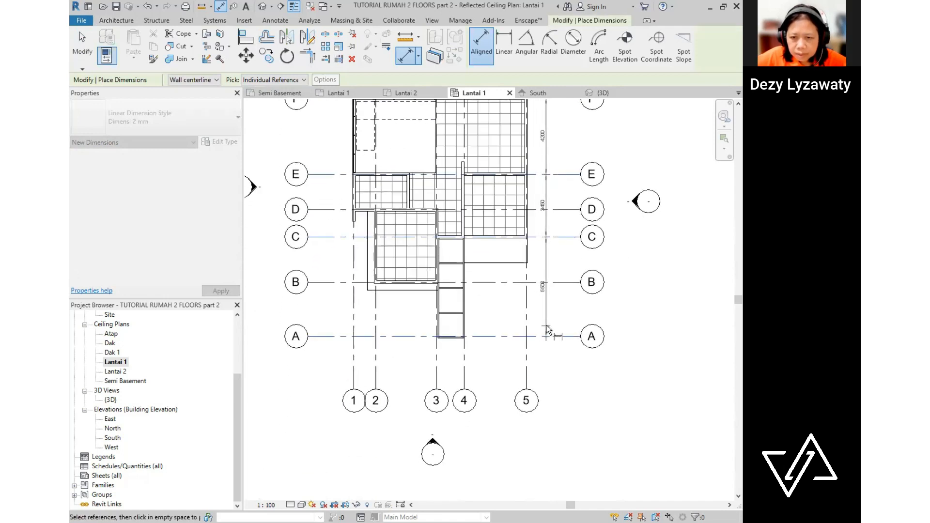
click(546, 341)
- Dimension grids 5, 4, 3, 2 and 1 in one aligned string just below grid A
click(526, 369)
click(463, 369)
click(435, 356)
click(373, 356)
click(354, 355)
click(358, 349)
- Dimension grids A, B, D, E, F and G in one aligned string on the grid 1 side of the plan
click(335, 336)
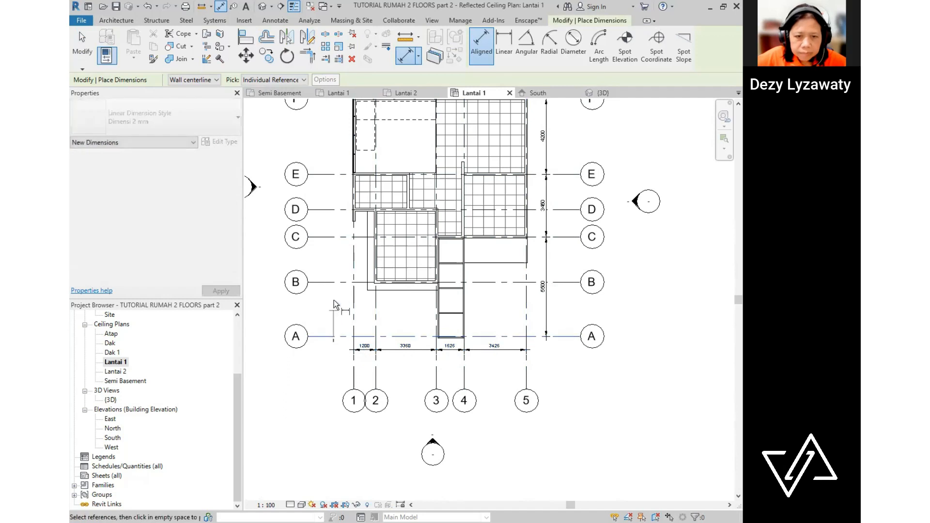
click(333, 281)
click(331, 210)
middle_drag(339, 252, 333, 354)
click(328, 277)
click(332, 201)
click(332, 152)
click(332, 132)
- Add overall dimensions from grid 1 to 5 above the upper string and from grid G to A outside the string beside grid 5
click(347, 118)
click(520, 124)
click(519, 120)
click(564, 152)
click(569, 418)
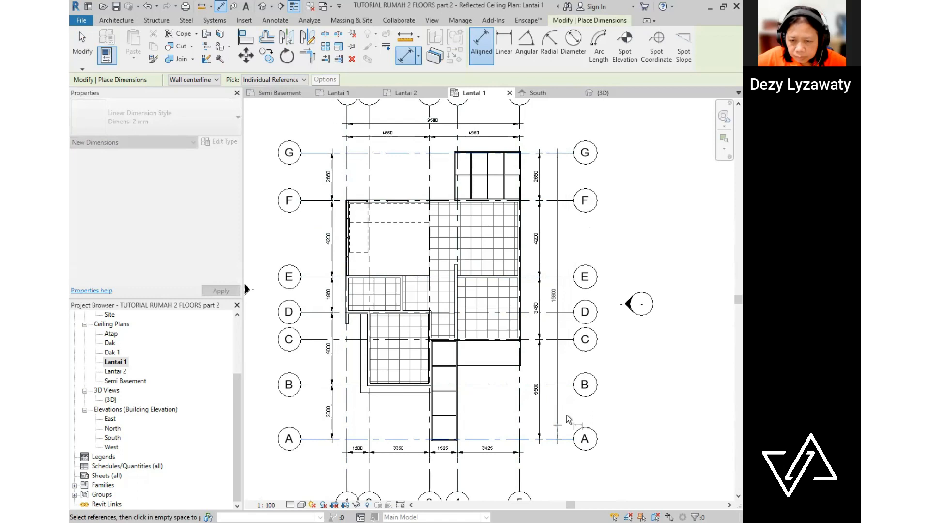
click(569, 418)
- Add overall dimensions between grids 5 and 1 below the lower string and between grids A and G outside the string beside grid 1
middle_drag(569, 419, 658, 263)
click(608, 324)
click(436, 328)
click(492, 324)
middle_drag(407, 242, 377, 442)
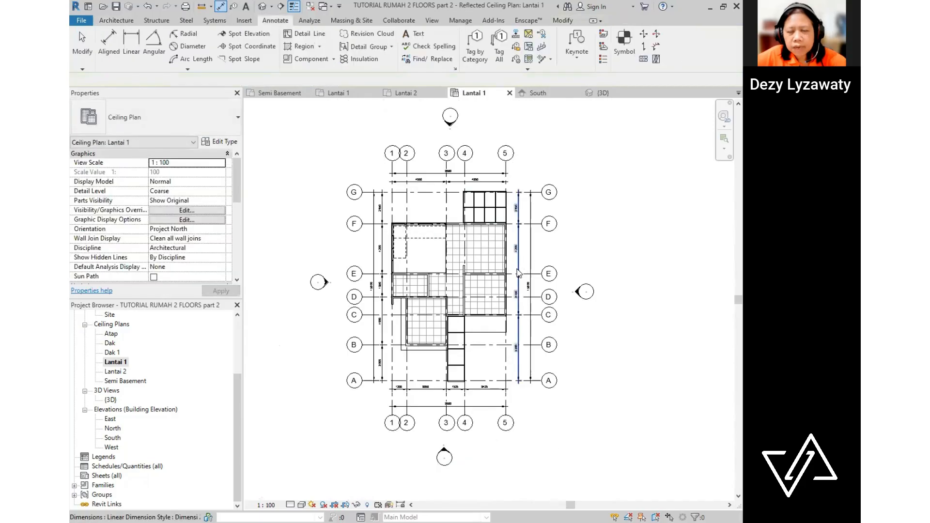
scroll(547, 335, up, 2)
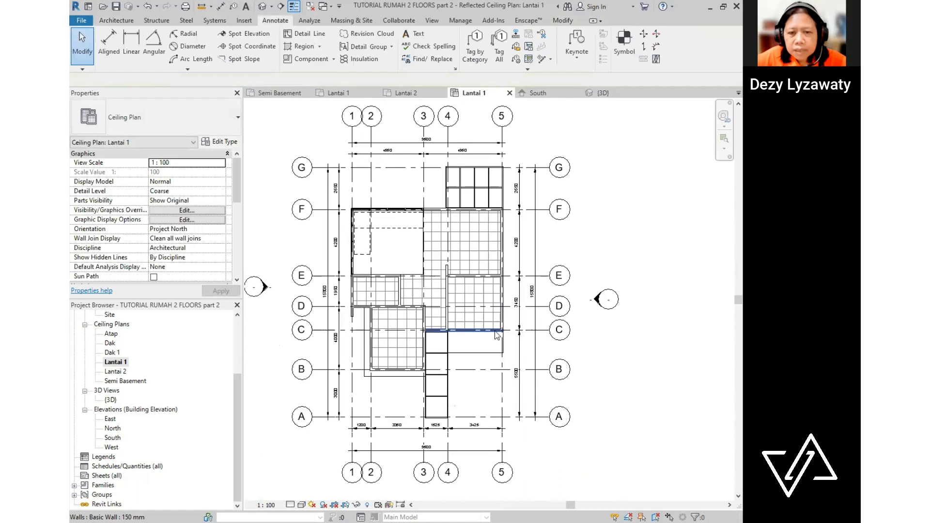
scroll(621, 418, down, 1)
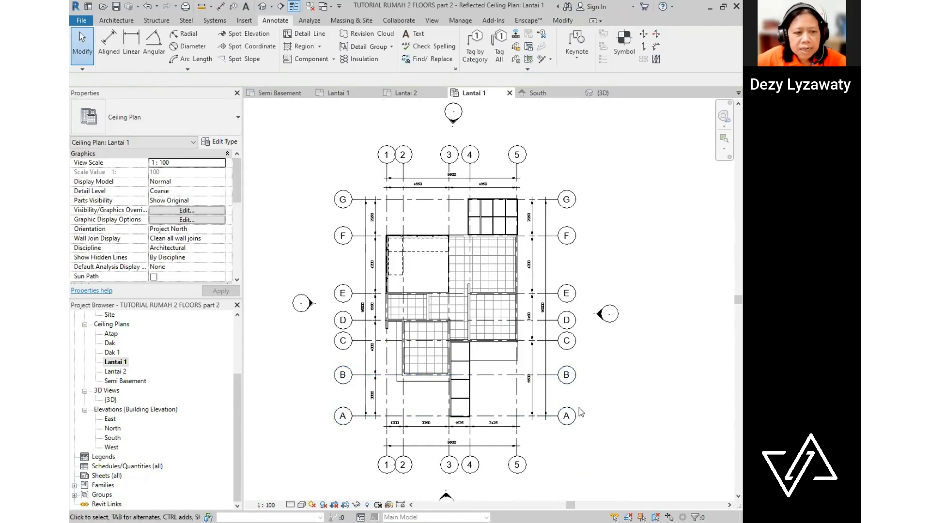
key(ctrl)
key(ctrl)
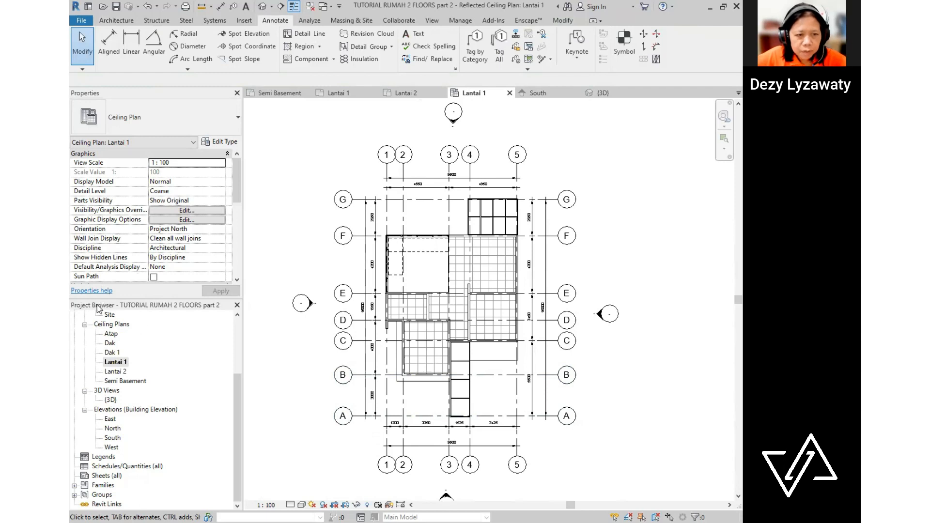
- Open the Lantai 2 ceiling plan and bring its whole grid and rooms into view
double_click(115, 372)
scroll(628, 371, down, 1)
middle_drag(629, 371, 592, 293)
scroll(548, 313, up, 2)
middle_drag(572, 325, 573, 353)
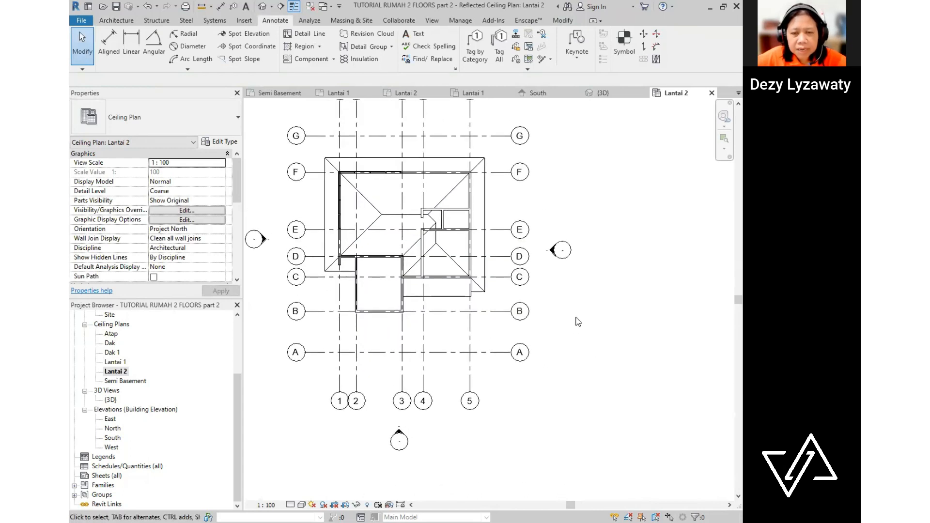
middle_drag(463, 328, 482, 373)
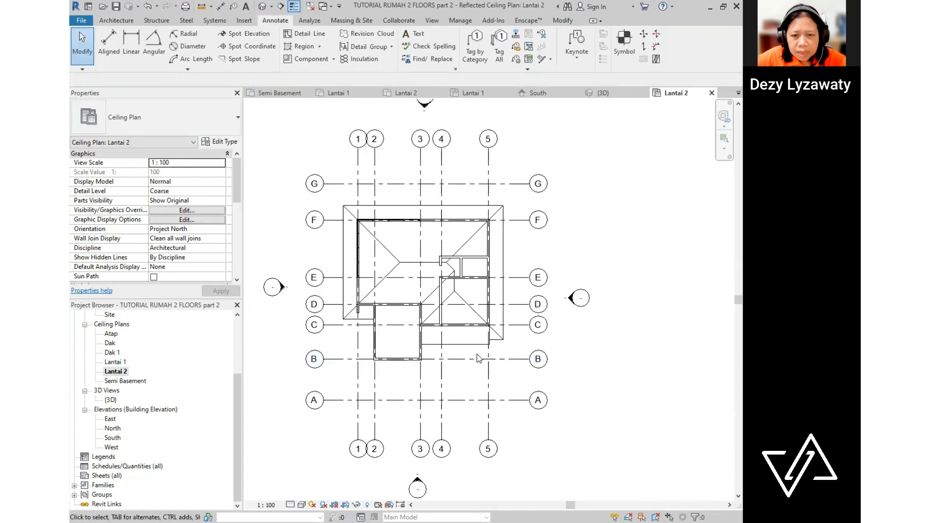
scroll(503, 306, down, 1)
middle_drag(503, 307, 473, 278)
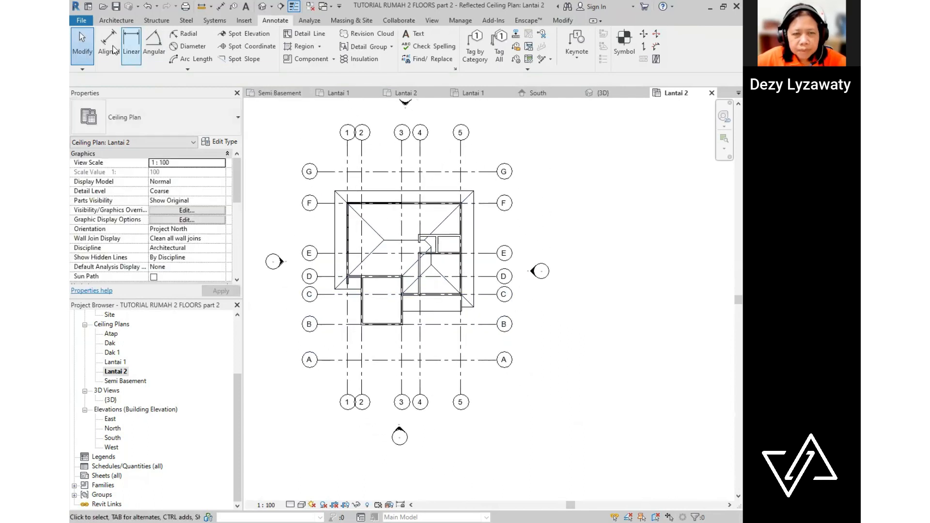
- Start an automatic 600 x 600mm Grid ceiling on Lantai 2 with a height offset from level of 3000
click(116, 20)
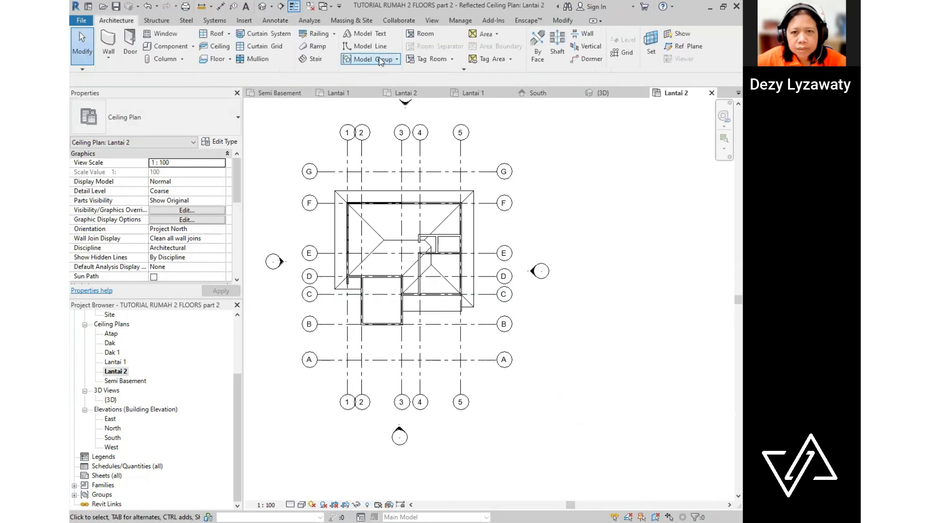
click(218, 46)
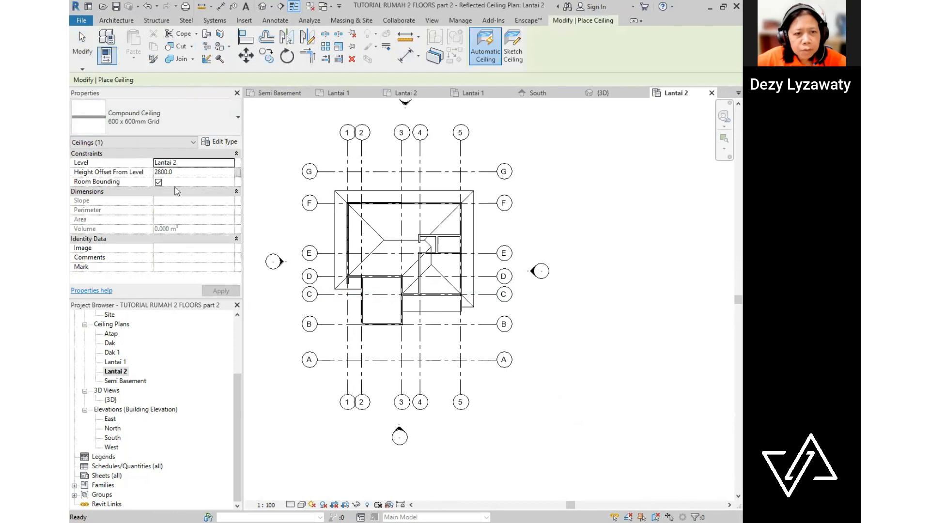
click(183, 172)
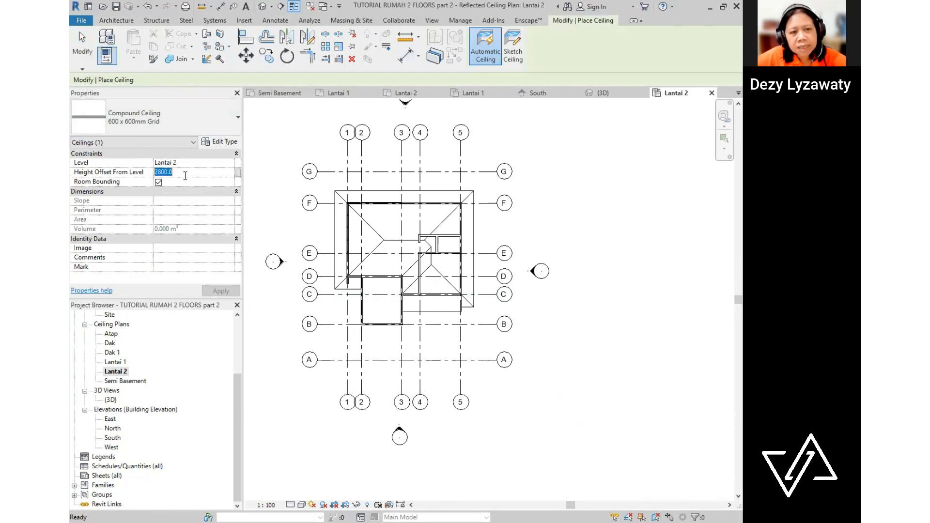
text(3500)
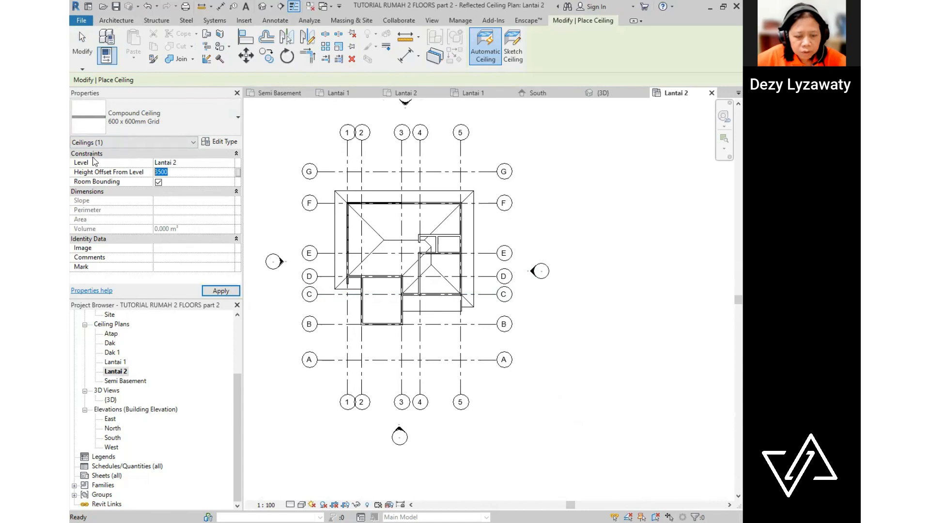
text(3000)
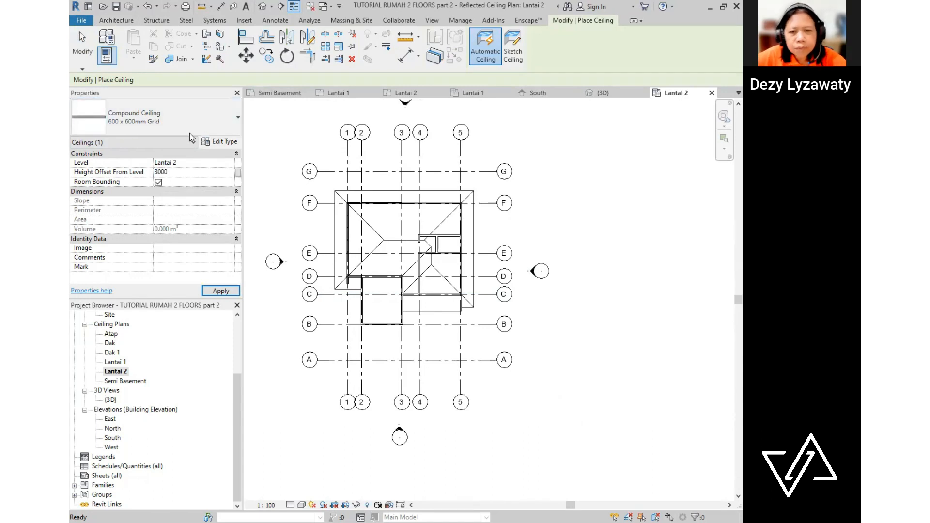
key(Return)
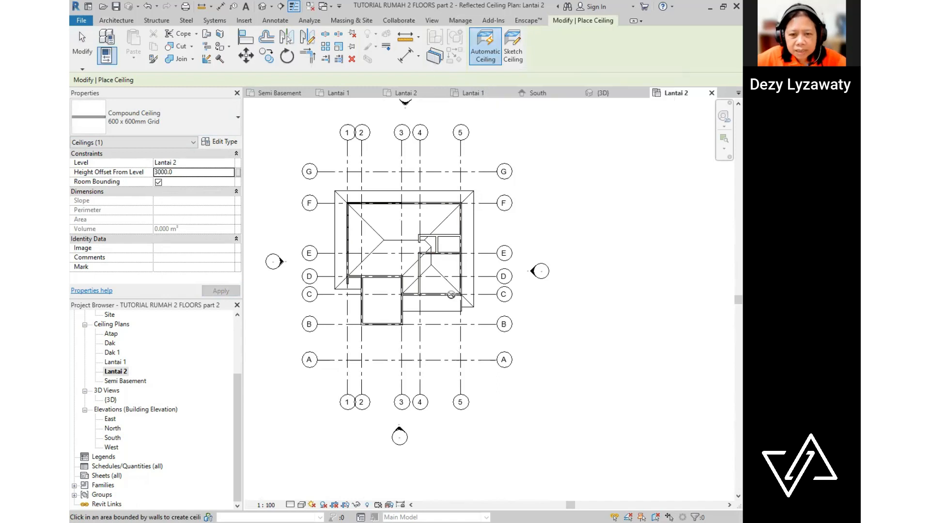
- Place ceilings in rooms C-E/4-5 and B-D/2-3, the small room above grid E beside grid 5, and the large open area
scroll(448, 291, up, 2)
click(440, 269)
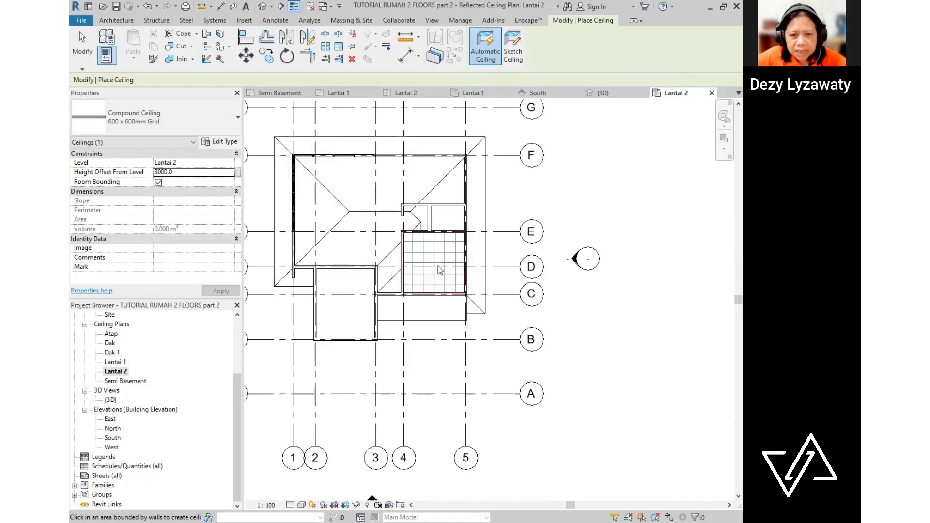
click(352, 321)
click(447, 220)
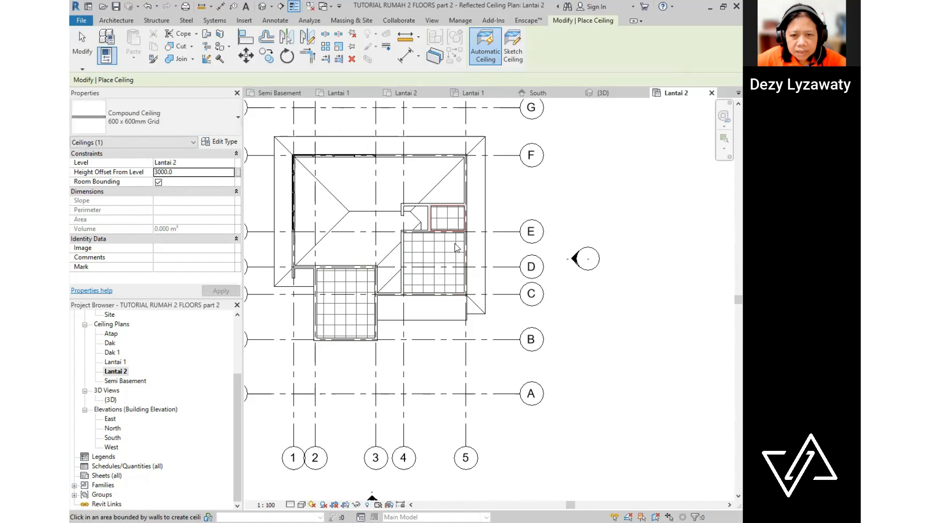
scroll(507, 298, down, 1)
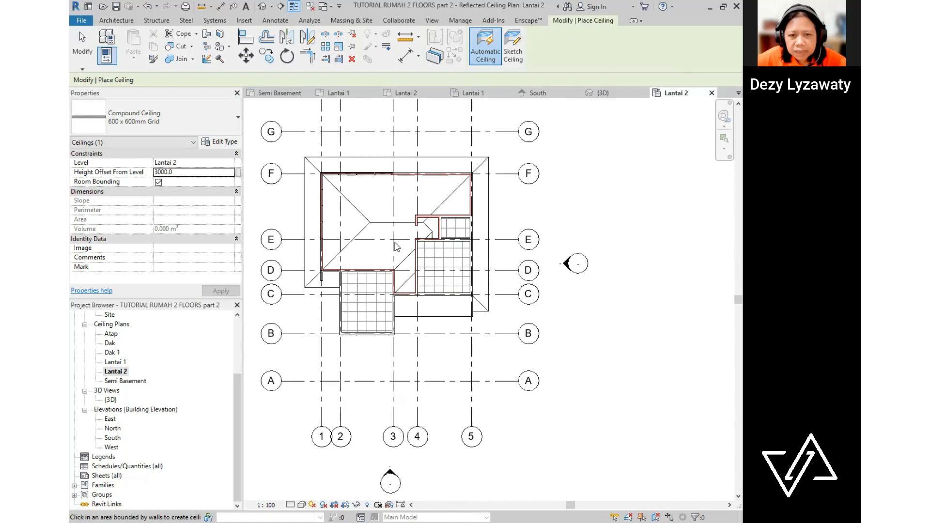
click(396, 247)
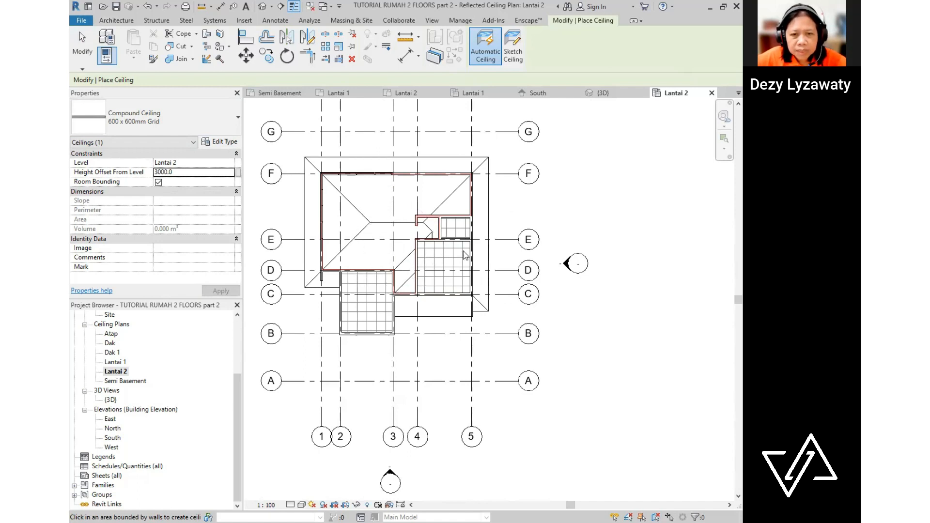
key(Escape)
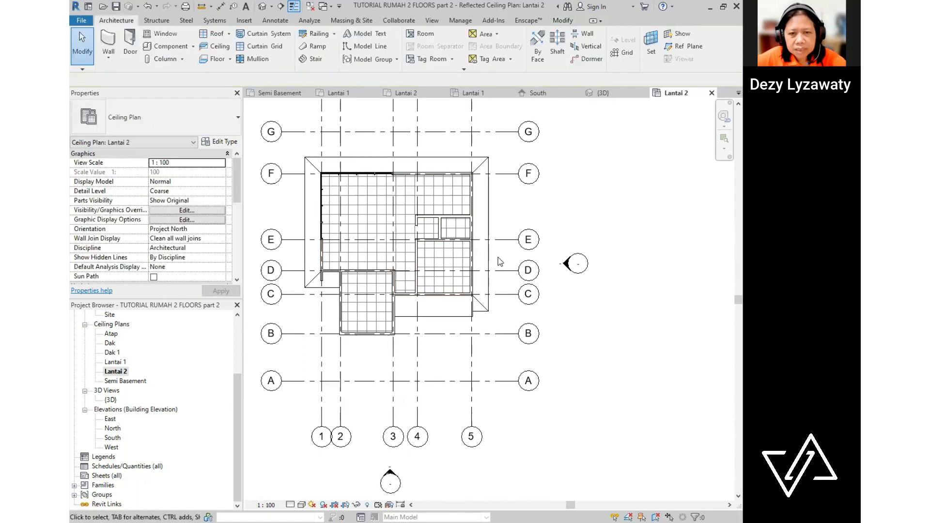
mouse_move(528, 270)
middle_down()
mouse_move(544, 243)
mouse_move(538, 282)
mouse_move(555, 310)
mouse_move(555, 287)
middle_up()
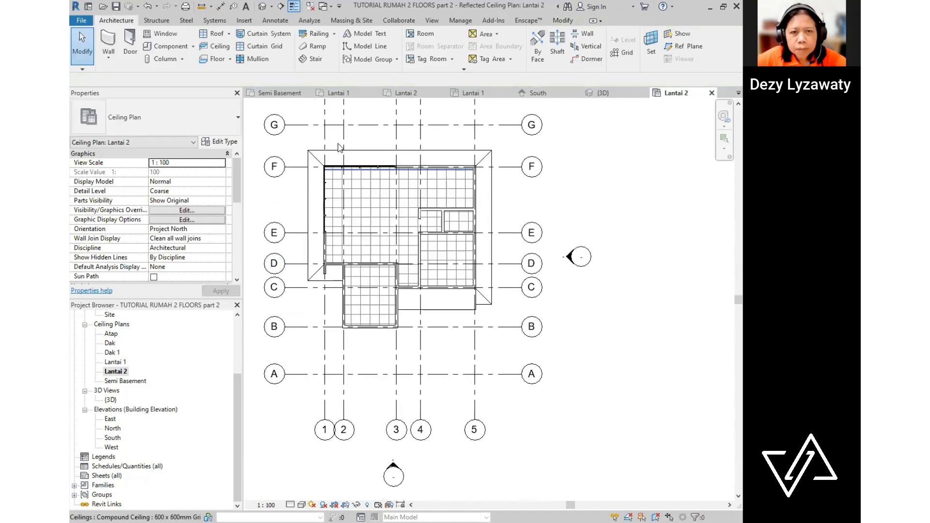
- Add an aligned dimension string across grids 5, 4 and 1 above the Lantai 2 ceiling plan
click(284, 23)
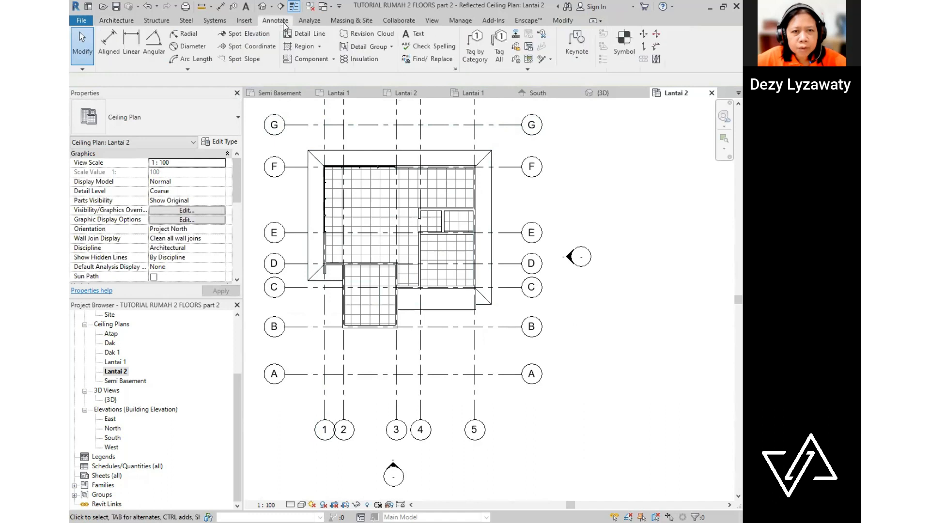
click(108, 47)
scroll(511, 244, down, 2)
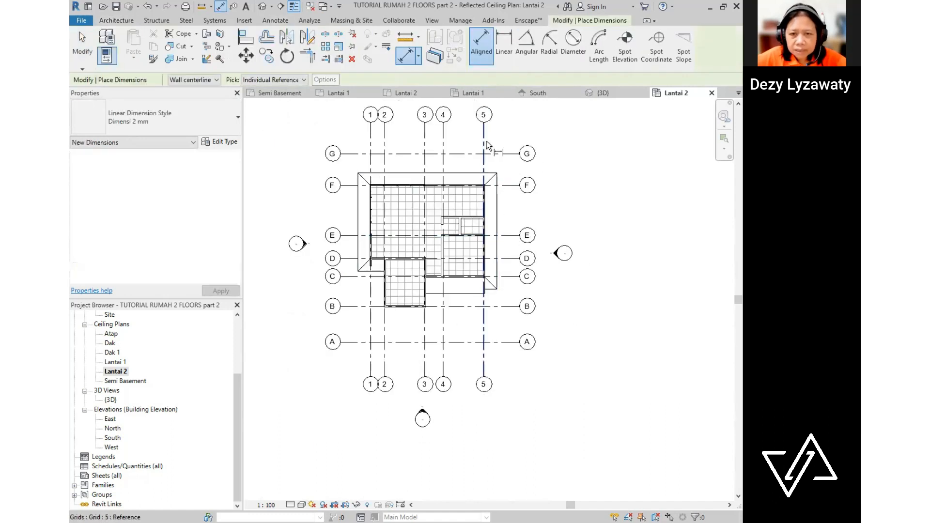
click(486, 143)
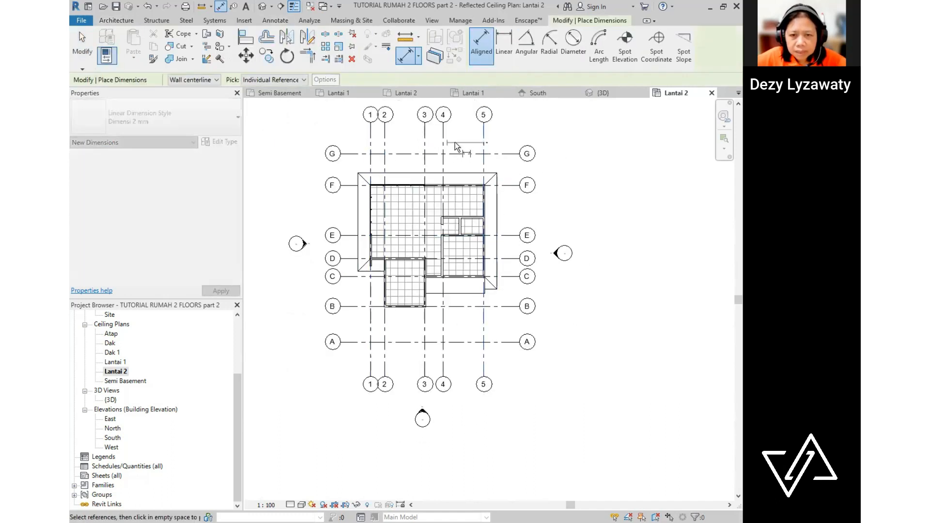
click(424, 151)
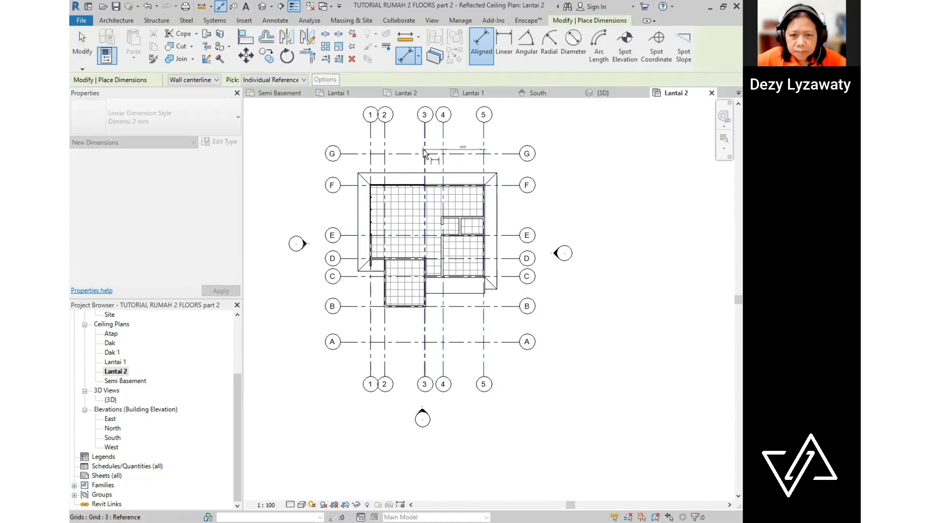
click(370, 147)
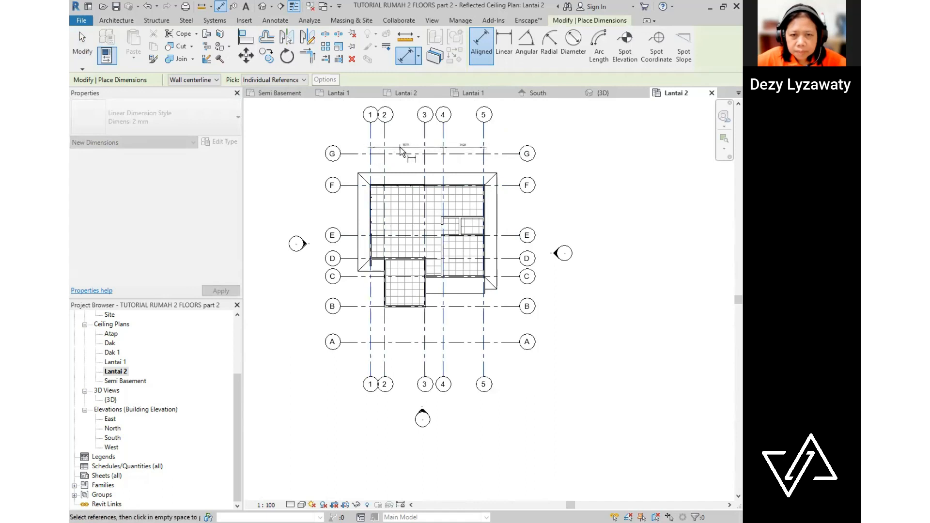
click(401, 145)
click(501, 154)
click(506, 185)
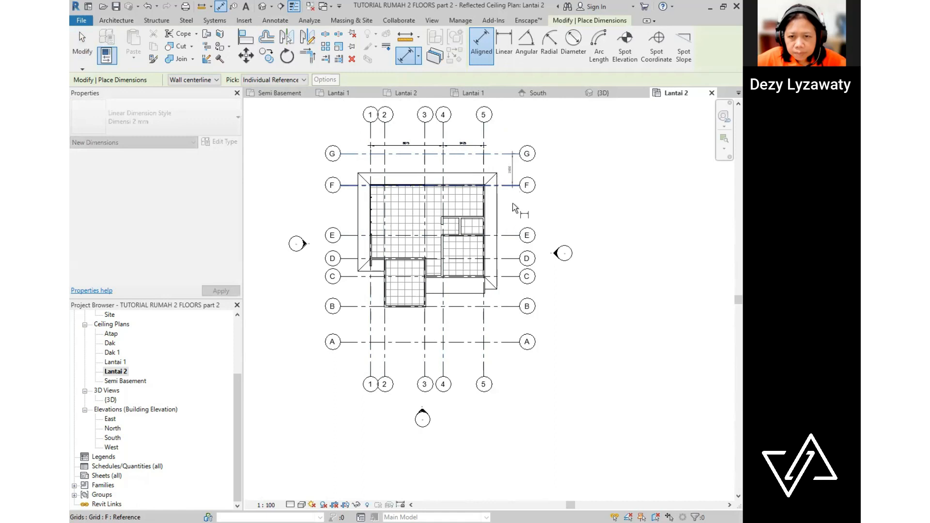
click(507, 235)
click(505, 258)
click(504, 276)
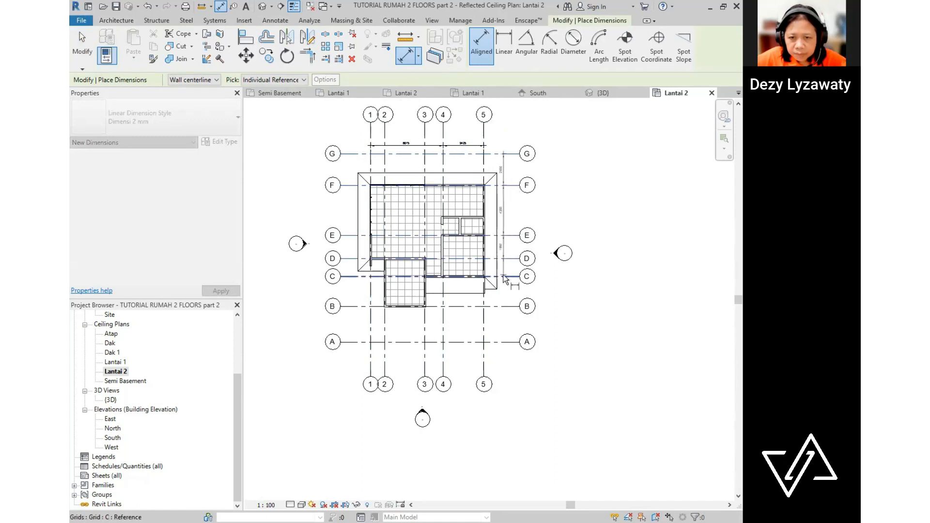
key(Escape)
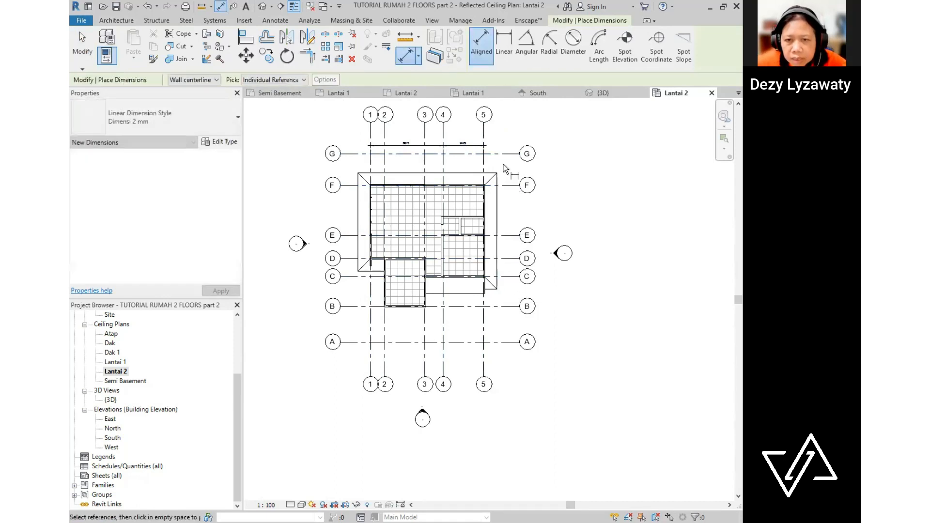
- Add an aligned dimension string through grids G, F, E, C, B and A beside grid 5
click(505, 158)
click(506, 185)
click(504, 235)
click(503, 277)
click(498, 306)
click(495, 342)
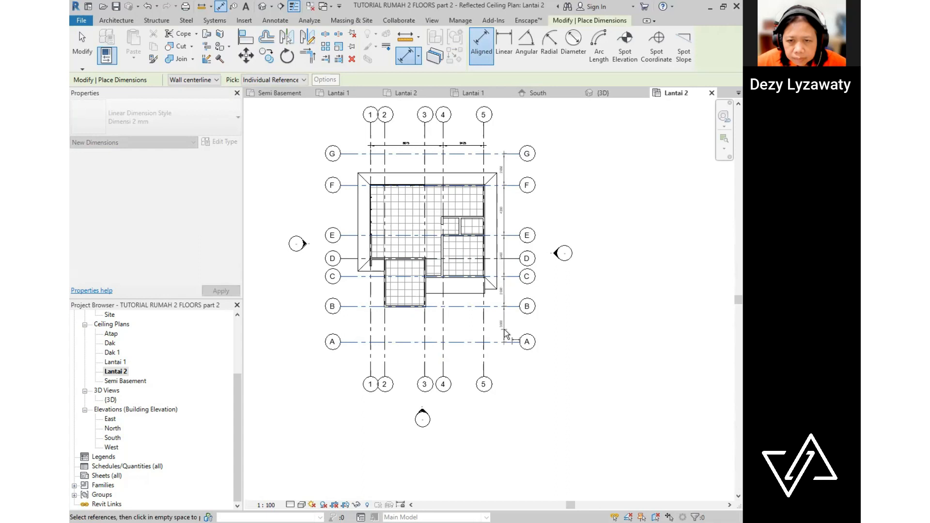
click(506, 334)
- Add an aligned dimension string across grids 5, 4, 3, 2 and 1 just below grid A
click(484, 371)
click(444, 366)
click(425, 361)
click(385, 356)
click(371, 350)
click(365, 349)
- Add an aligned dimension string through grids A, B, D, F and G beside grid 1
click(355, 342)
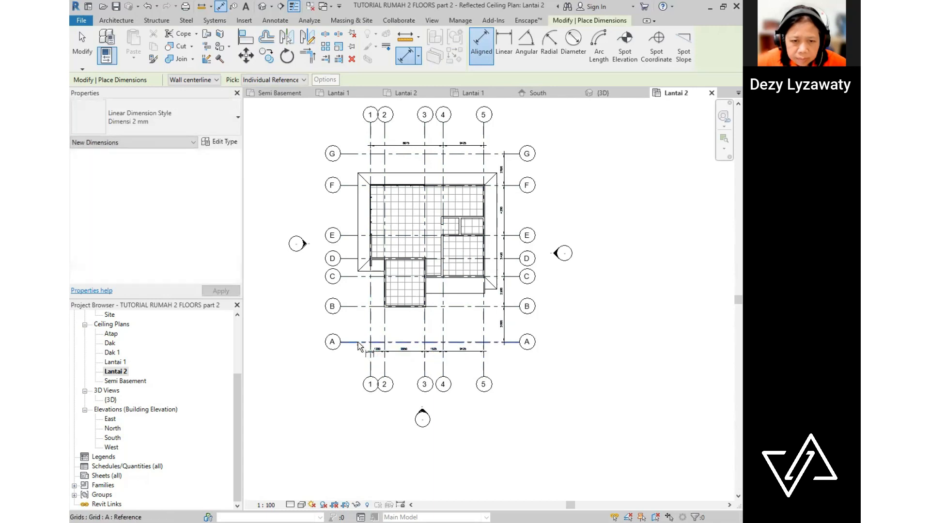
click(354, 305)
click(347, 258)
click(354, 185)
click(356, 154)
click(356, 136)
- Add overall dimensions between grids 1 and 5 above the upper string and between grids G and A outside the string beside grid 5
click(370, 127)
click(484, 137)
click(493, 134)
click(518, 156)
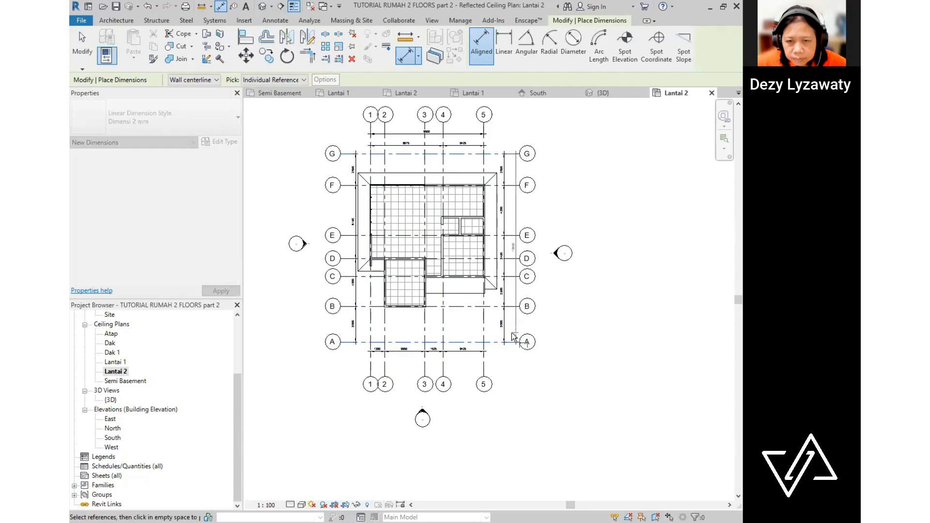
click(515, 339)
click(508, 334)
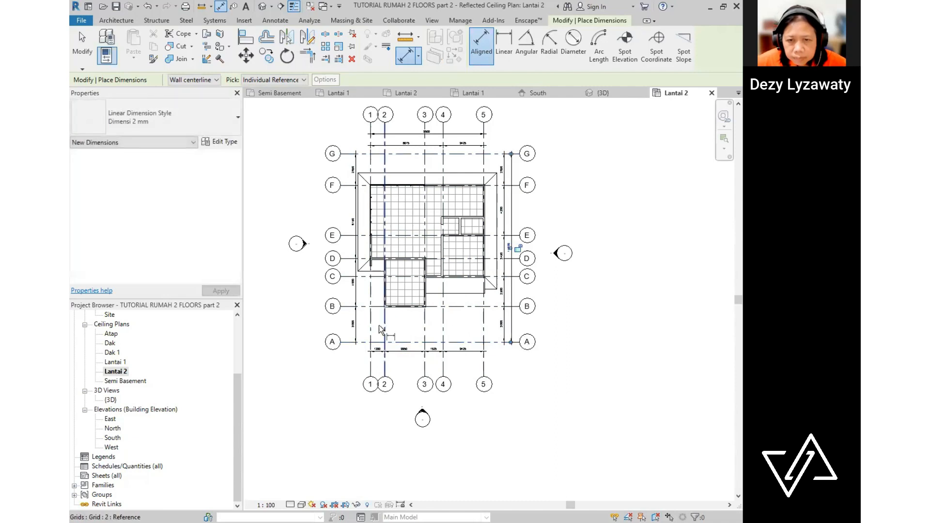
- Add overall dimensions between grids A and G outside the string beside grid 1 and between grids 1 and 5 below the lower string
click(342, 341)
click(345, 154)
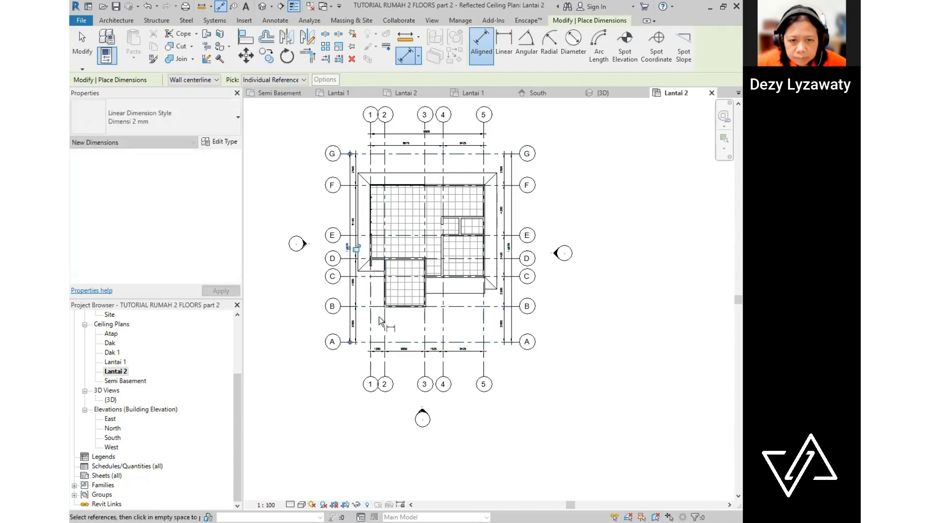
click(371, 362)
click(483, 363)
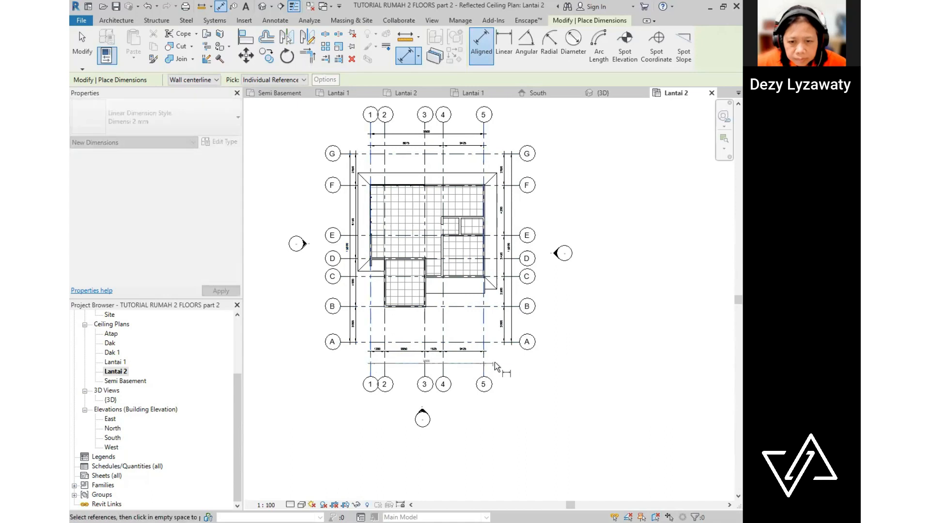
click(498, 362)
key(Escape)
key(Escape)
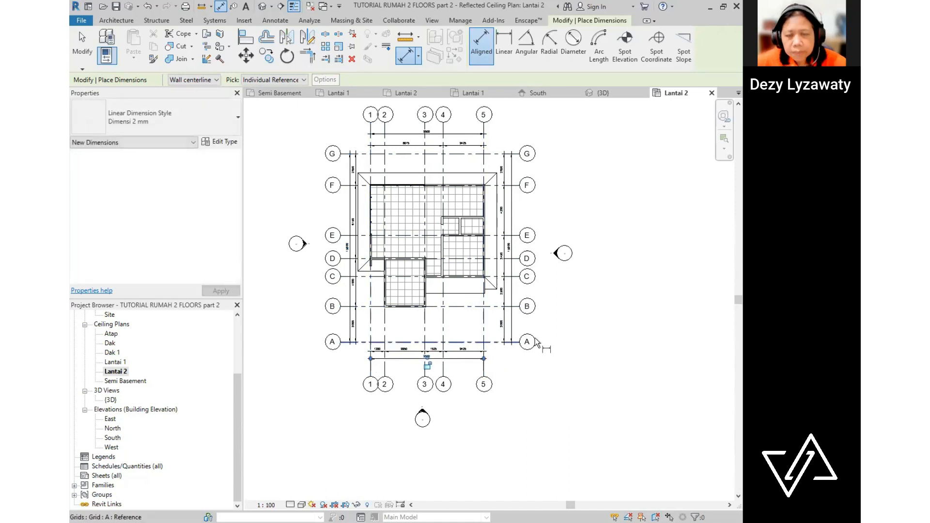
- Hide the Warm Roof - Concrete roof element in the Lantai 2 ceiling plan and save the project
scroll(463, 222, up, 2)
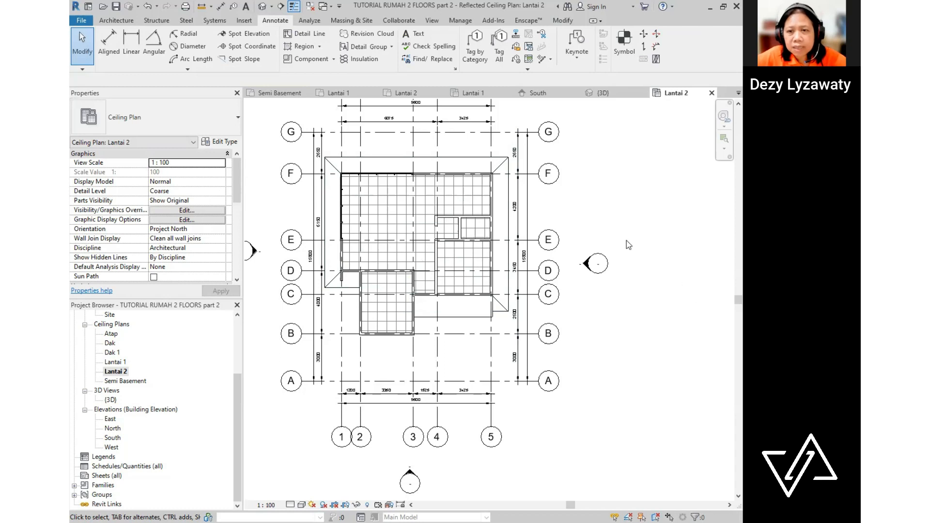
click(511, 195)
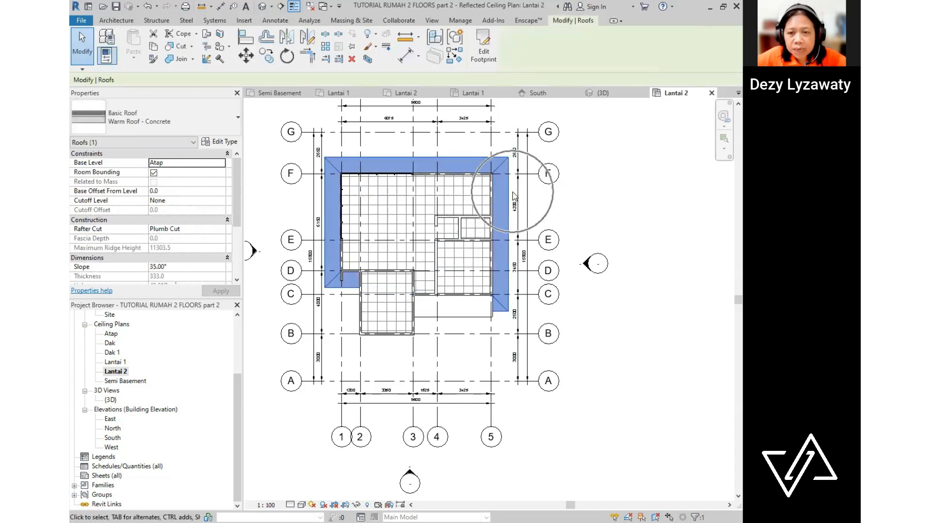
right_click(514, 195)
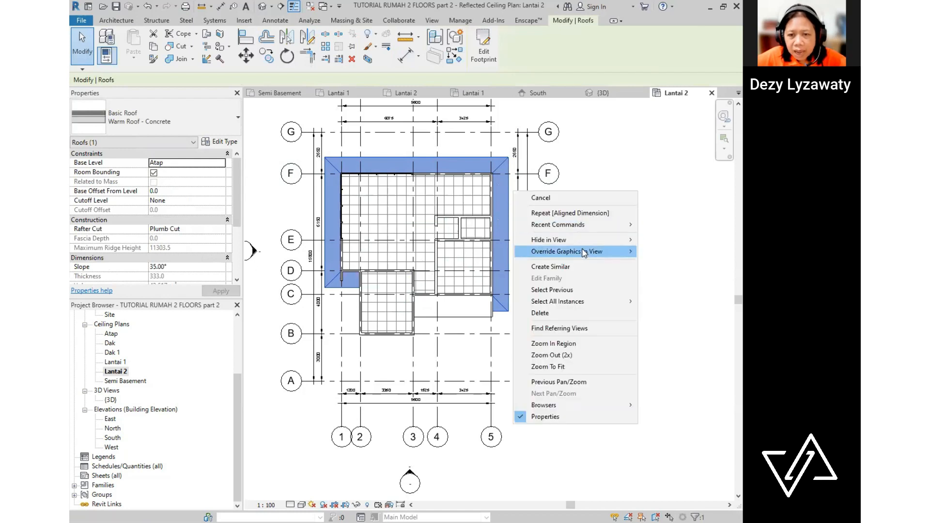
mouse_move(592, 239)
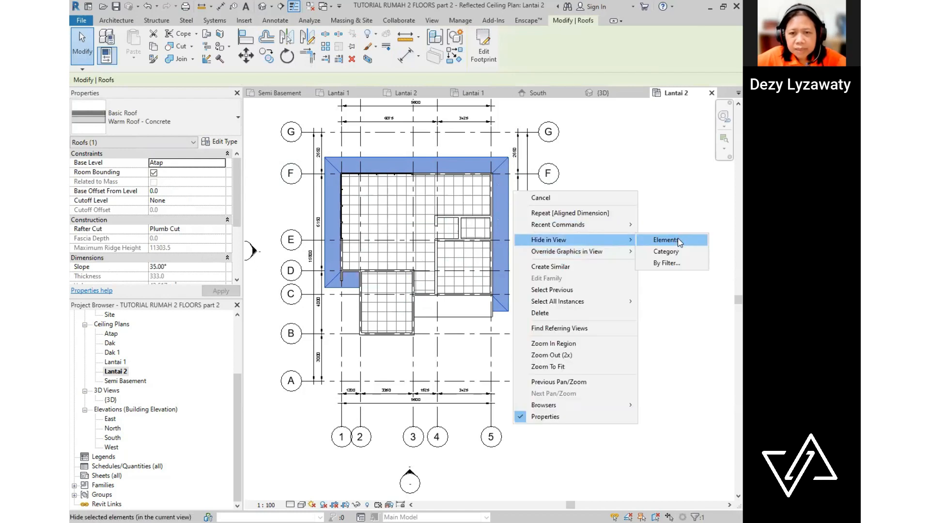
click(666, 239)
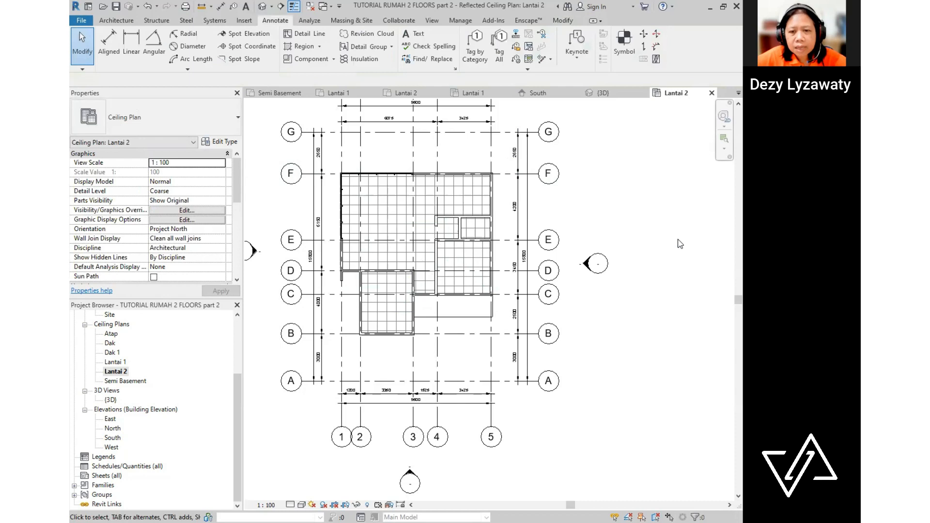
click(120, 7)
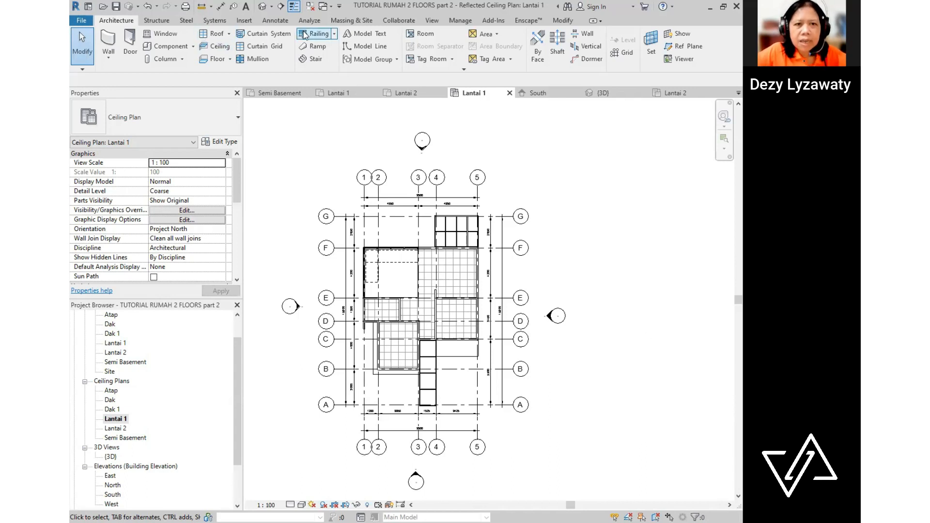
- Start loading a family for the Lantai 1 ceiling plan and go up from US Imperial to the Libraries folder
click(247, 21)
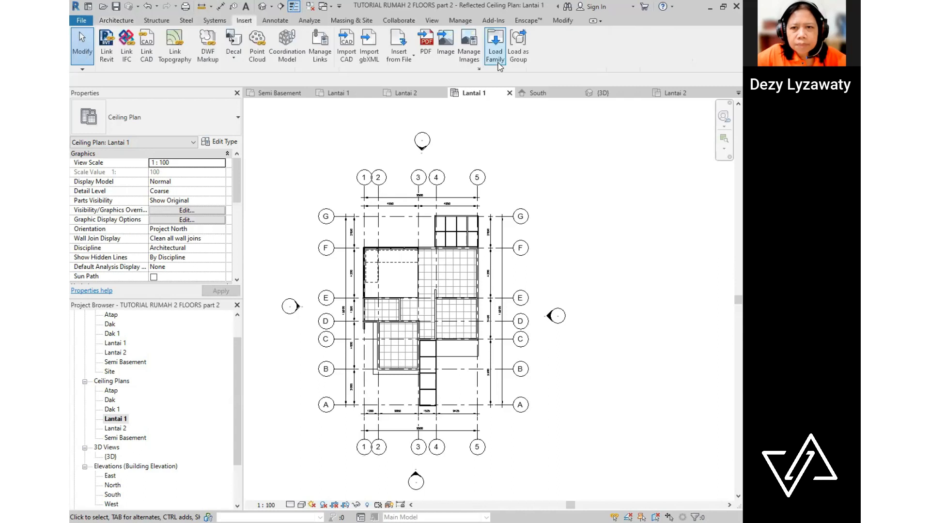
click(498, 60)
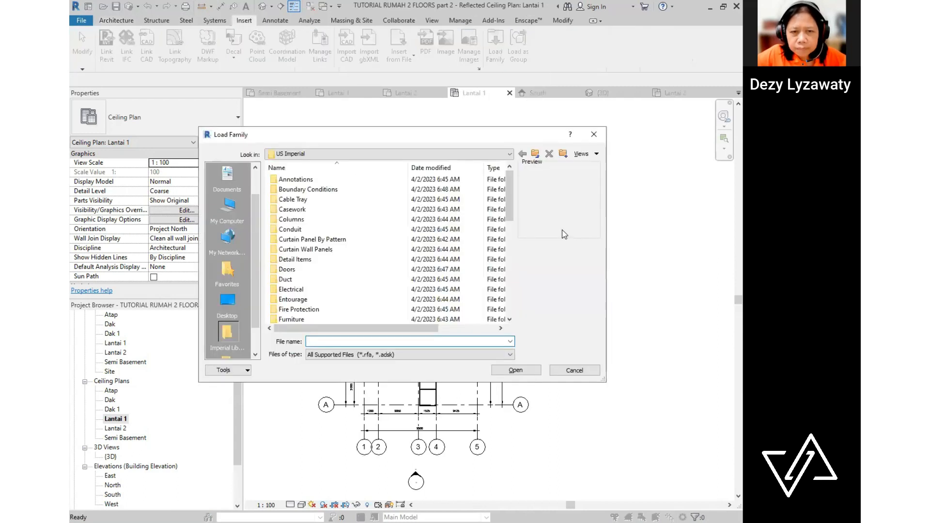
click(535, 154)
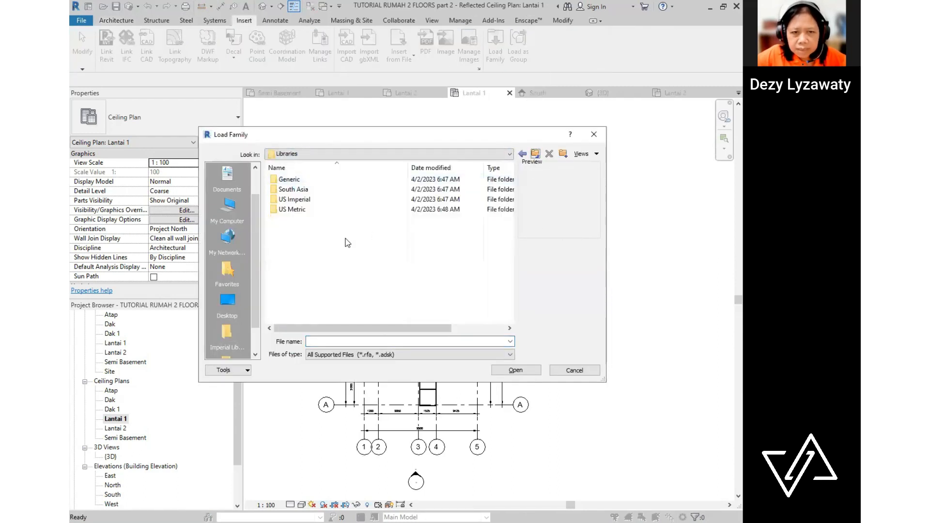
- Browse the family library to the US Metric > Lighting > Architectural > Internal folder
click(297, 211)
double_click(297, 211)
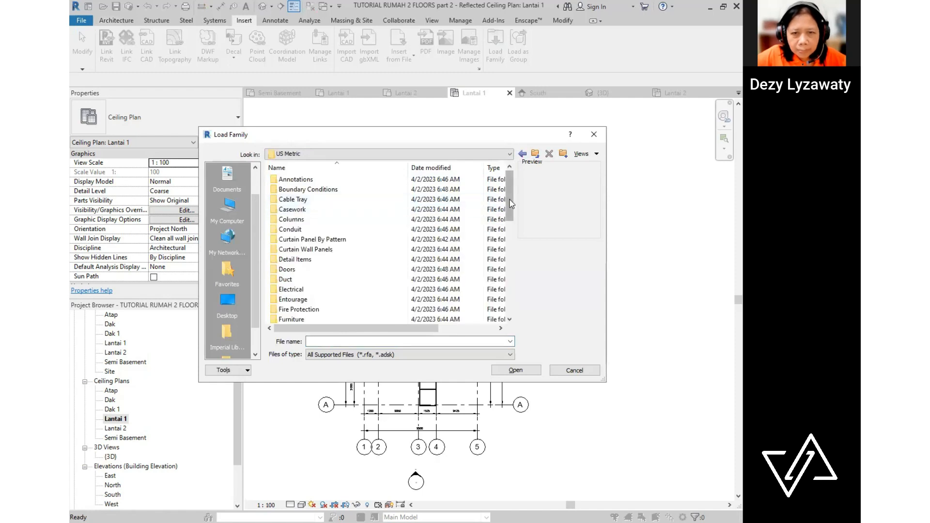
drag(511, 199, 512, 254)
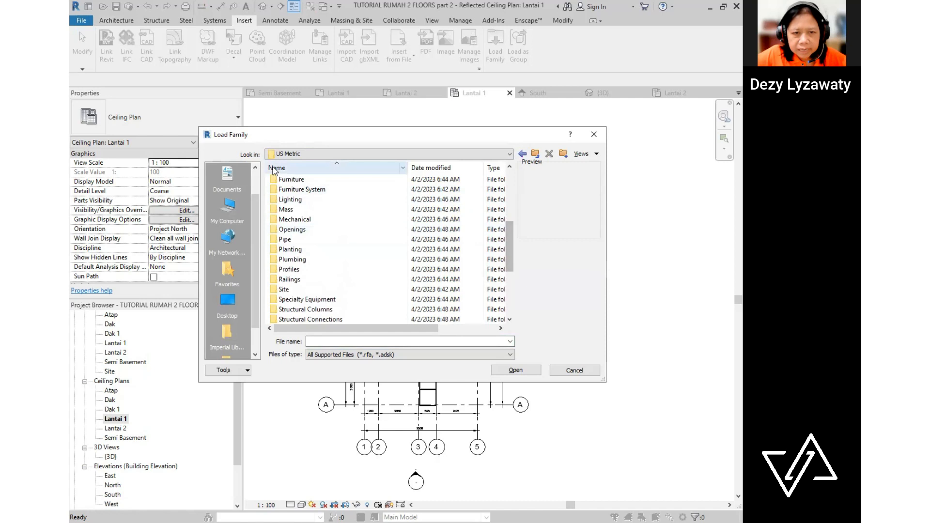
click(288, 202)
double_click(288, 202)
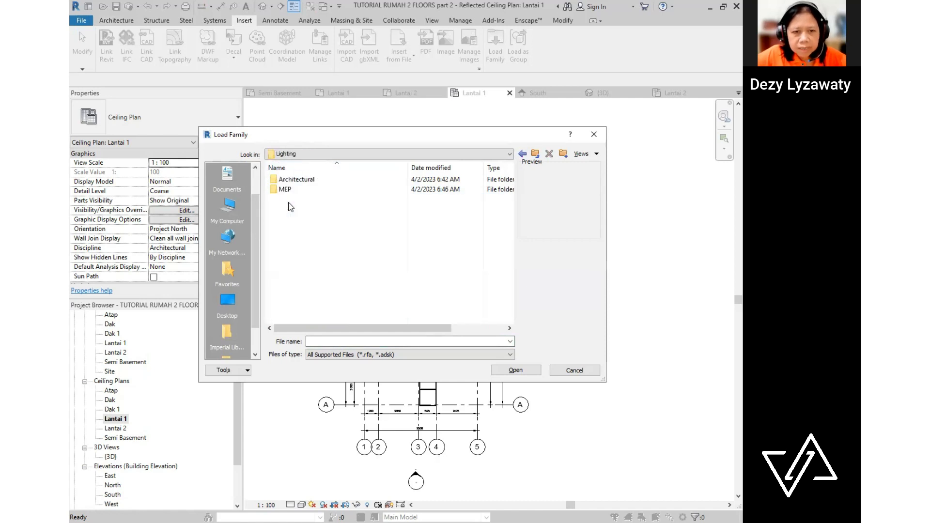
double_click(297, 179)
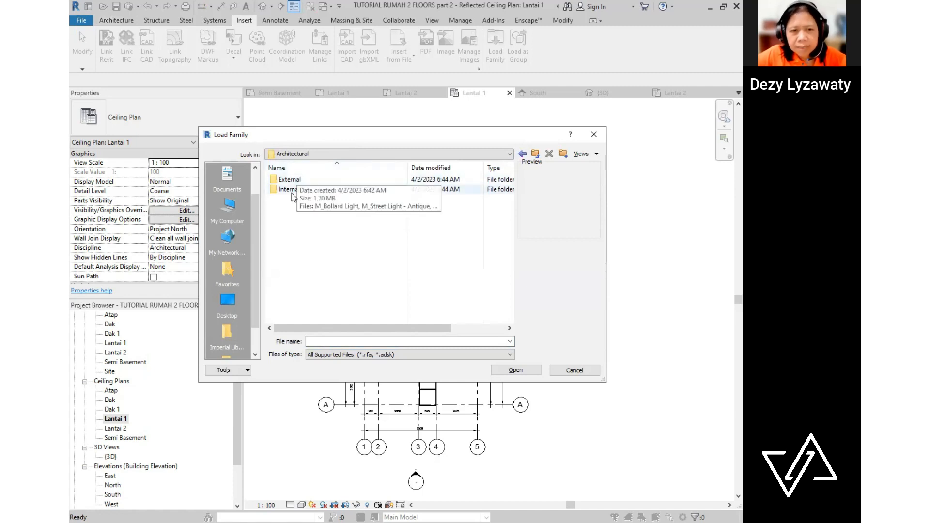
double_click(293, 190)
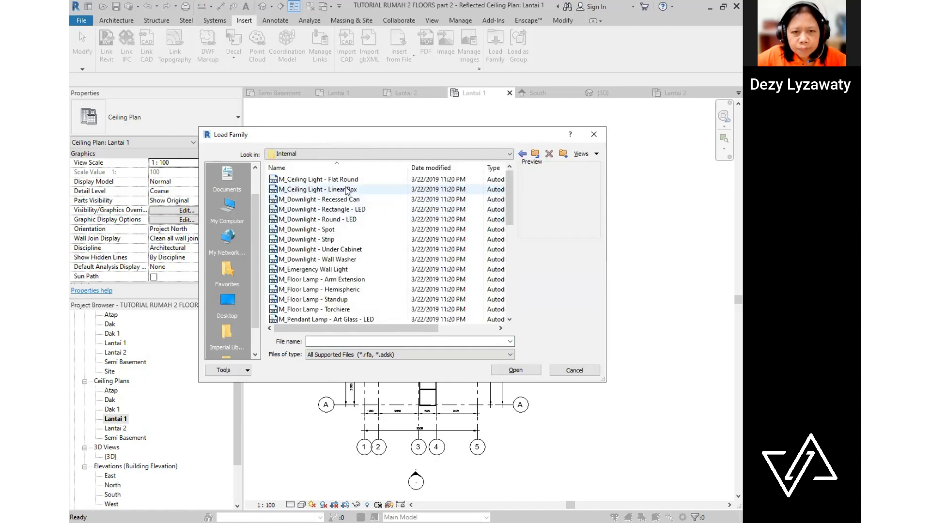
- Preview several ceiling lights and downlights, and load the M_Wall Lamp - Bracket family into the project
click(343, 192)
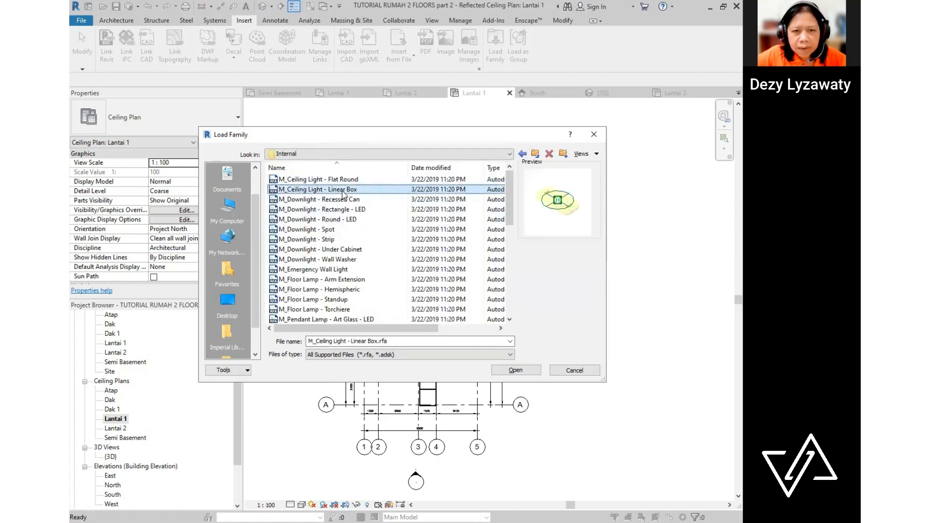
click(342, 199)
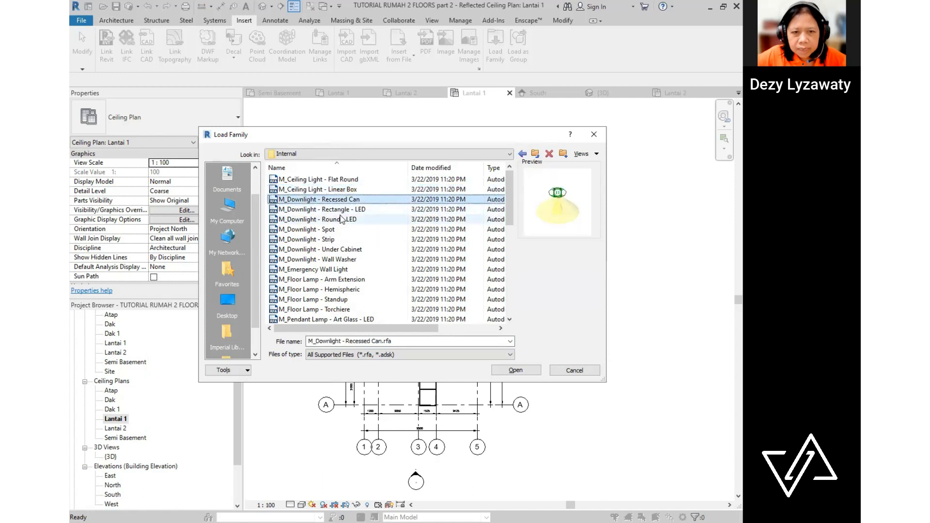
click(342, 210)
click(329, 230)
click(328, 239)
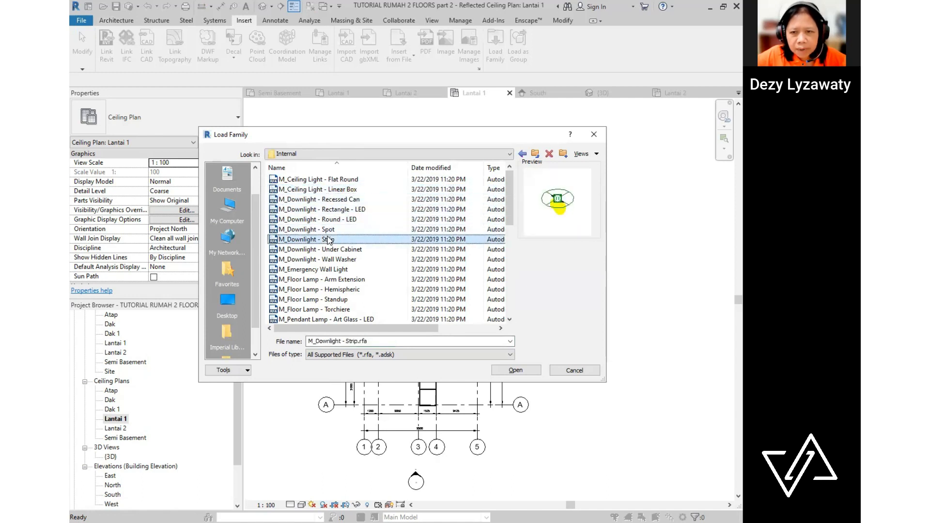
scroll(347, 279, down, 3)
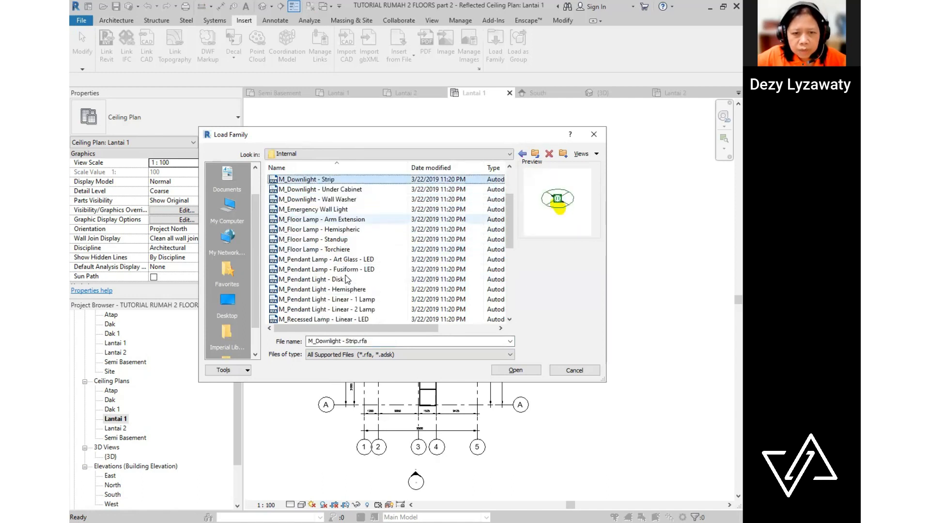
scroll(347, 276, down, 5)
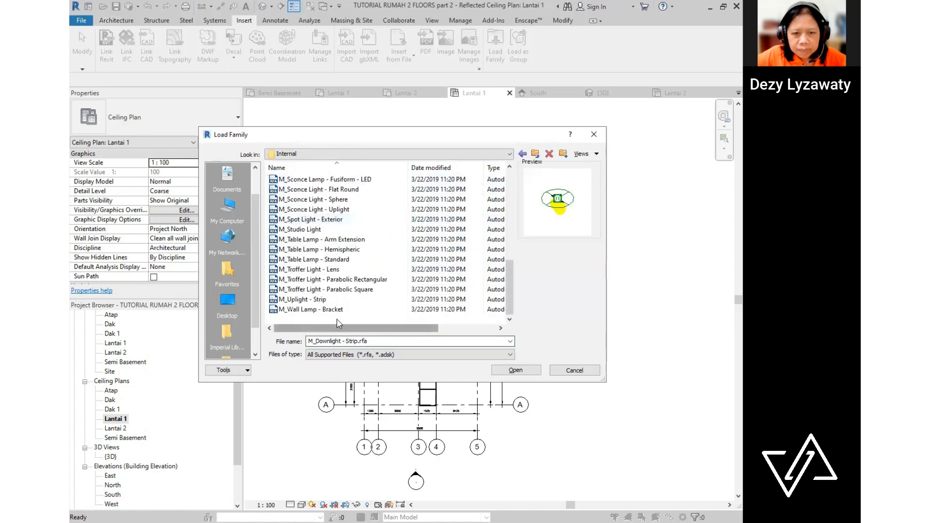
click(335, 310)
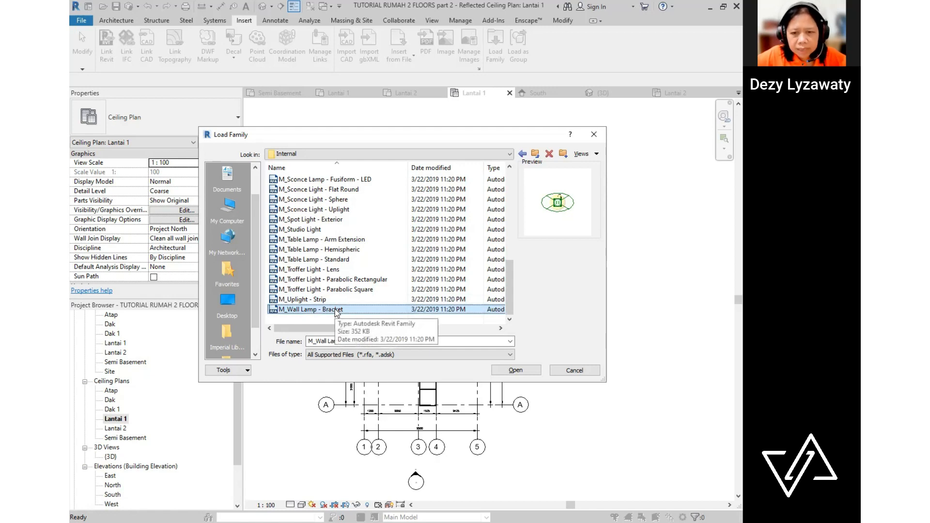
click(514, 370)
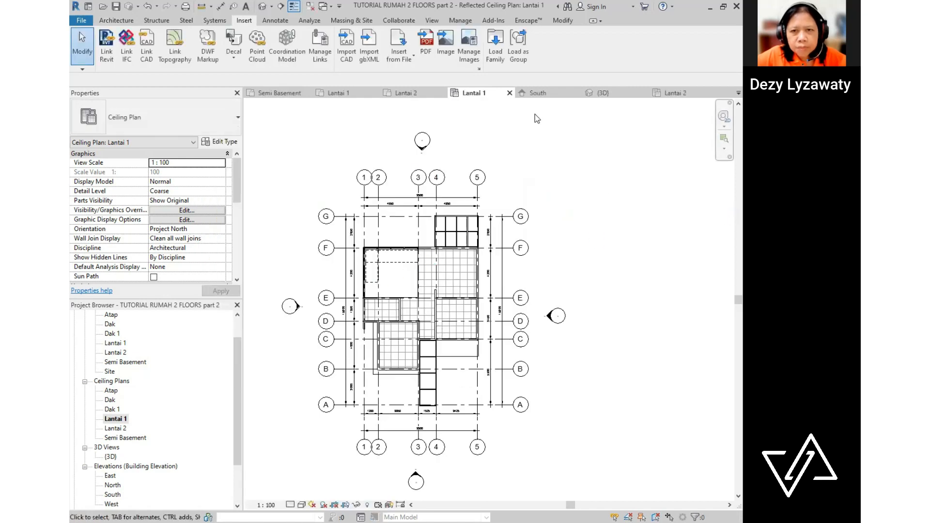
- Reopen the family loader and examine previews of the pendant, recessed LED and exterior spot light families in the Internal folder
click(495, 53)
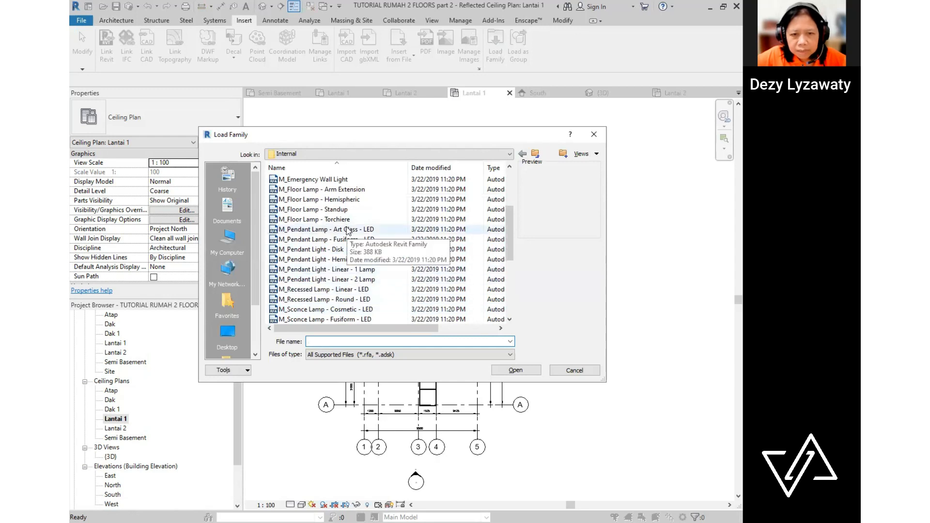
click(346, 229)
click(347, 269)
click(345, 300)
click(344, 289)
scroll(334, 232, up, 2)
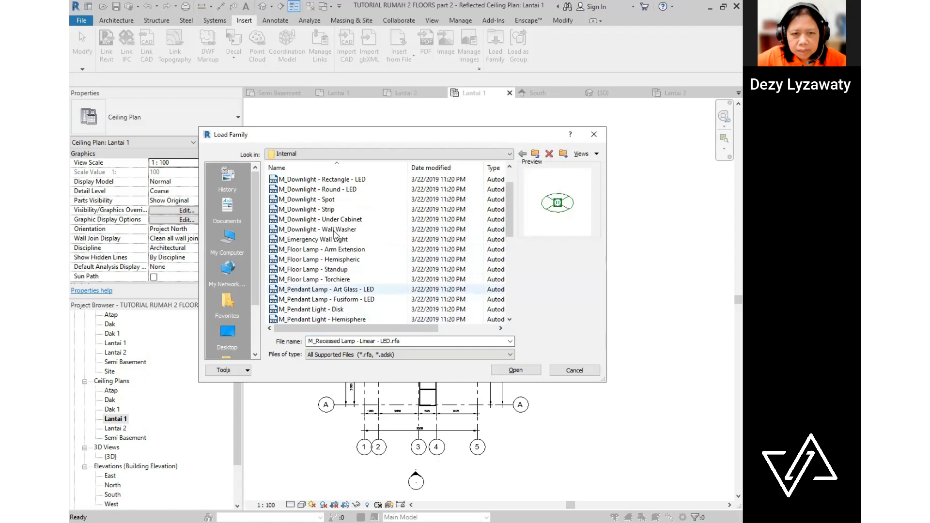
scroll(339, 247, down, 4)
scroll(353, 272, down, 1)
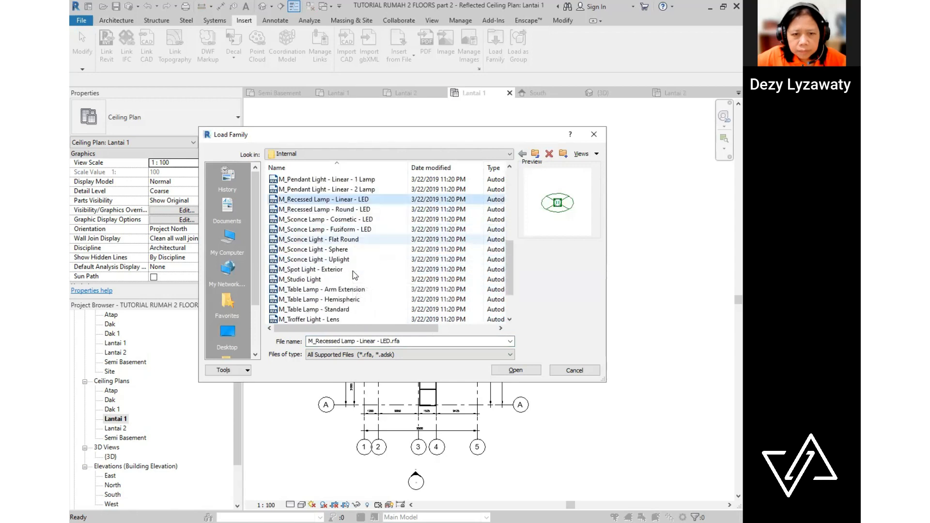
click(341, 271)
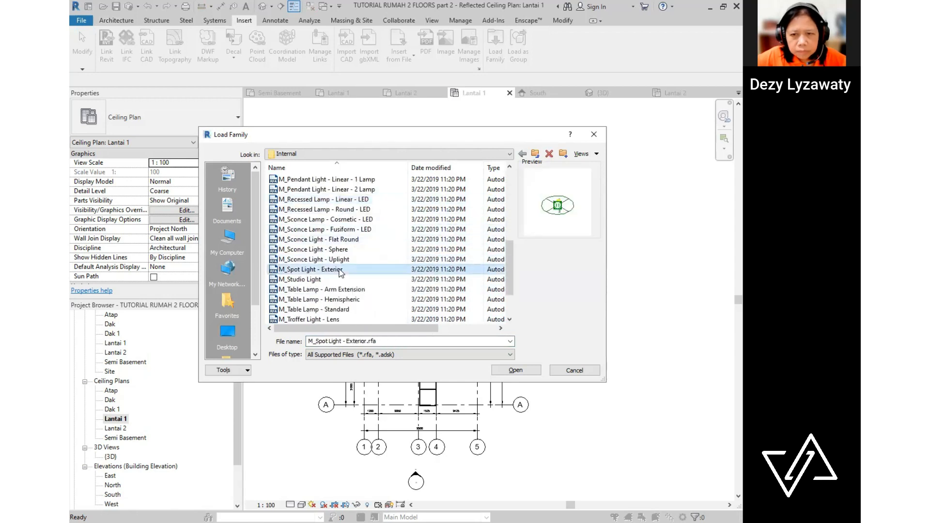
scroll(340, 269, up, 5)
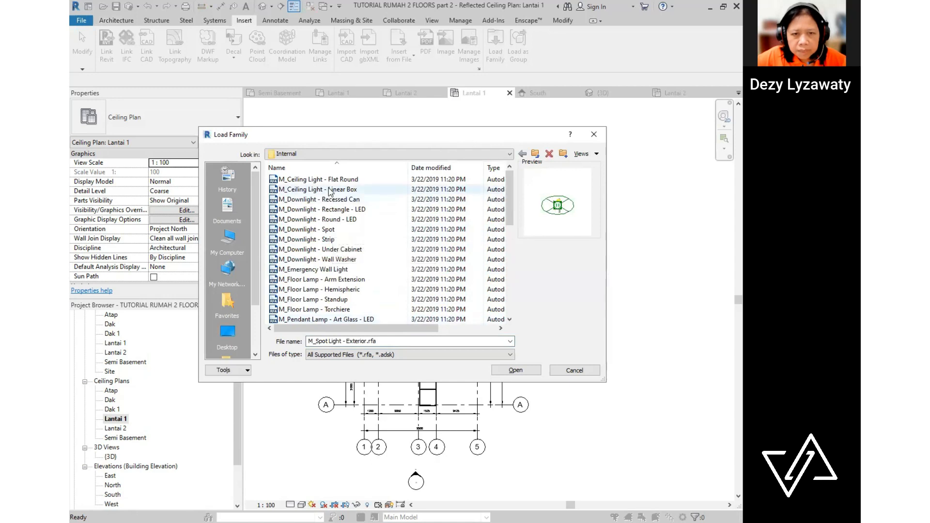
- Load the M_Ceiling Light - Flat Round and M_Ceiling Light - Linear Box families into the project
click(339, 180)
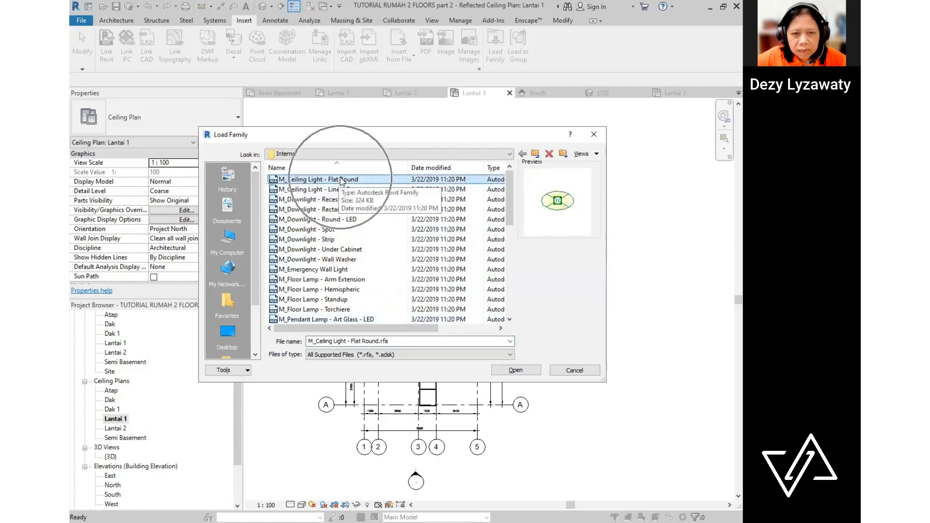
click(535, 371)
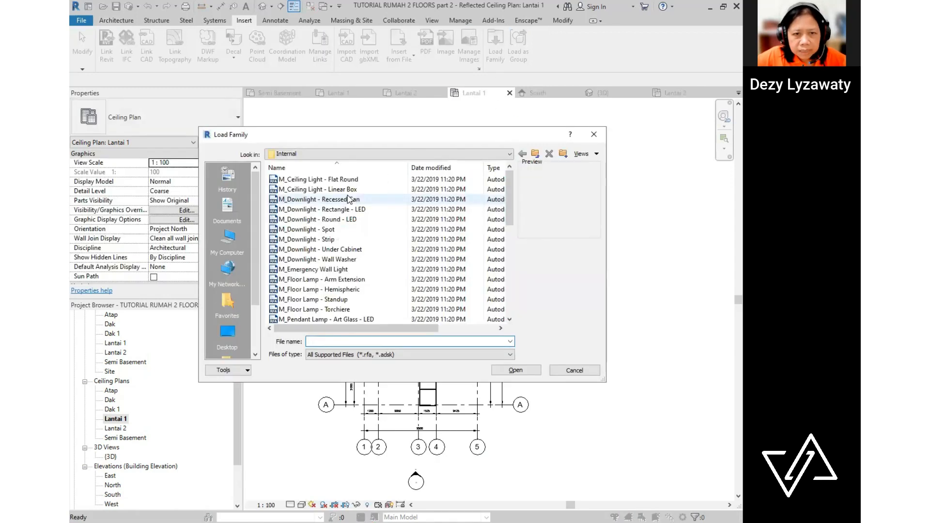
click(346, 192)
click(514, 370)
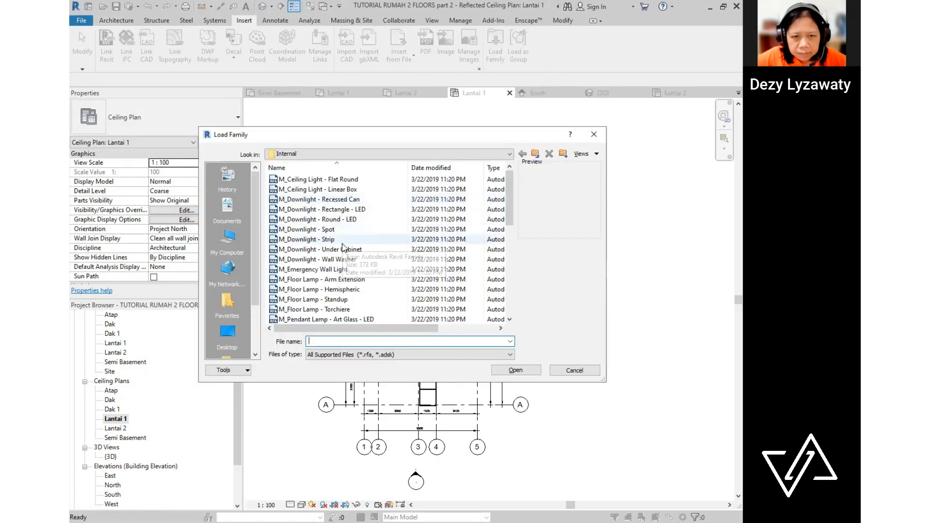
- Examine previews of the Spot and Strip downlights, Art Glass pendant, Hemispheric and Standup floor lamps, and Flat Round and Fusiform sconces
click(330, 229)
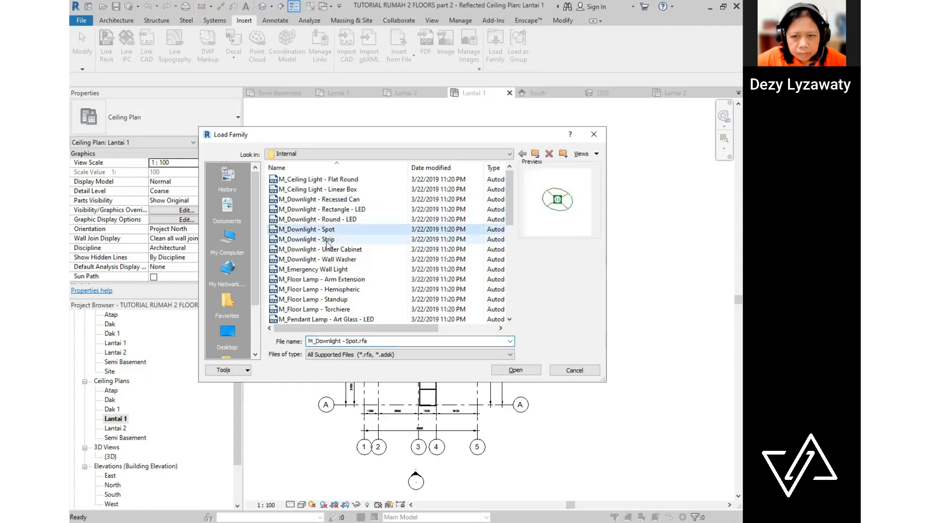
click(330, 239)
scroll(387, 265, down, 1)
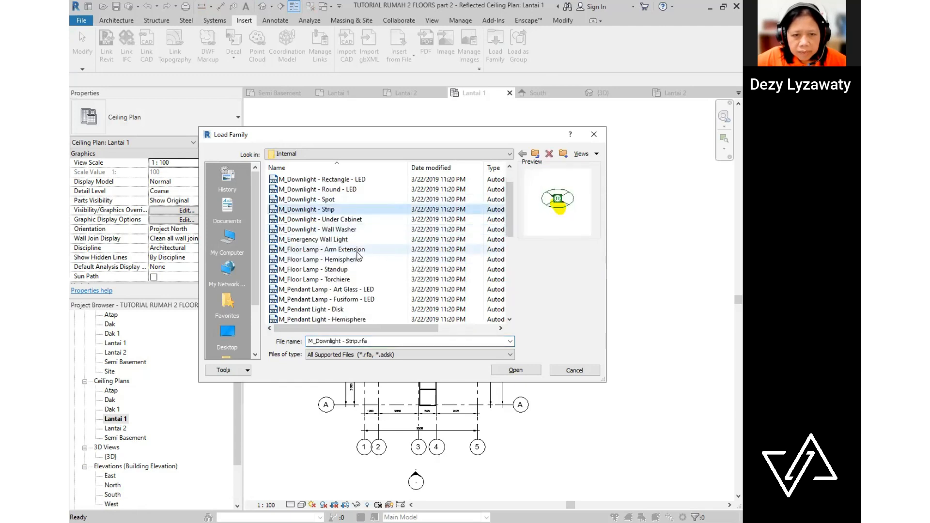
scroll(346, 249, down, 1)
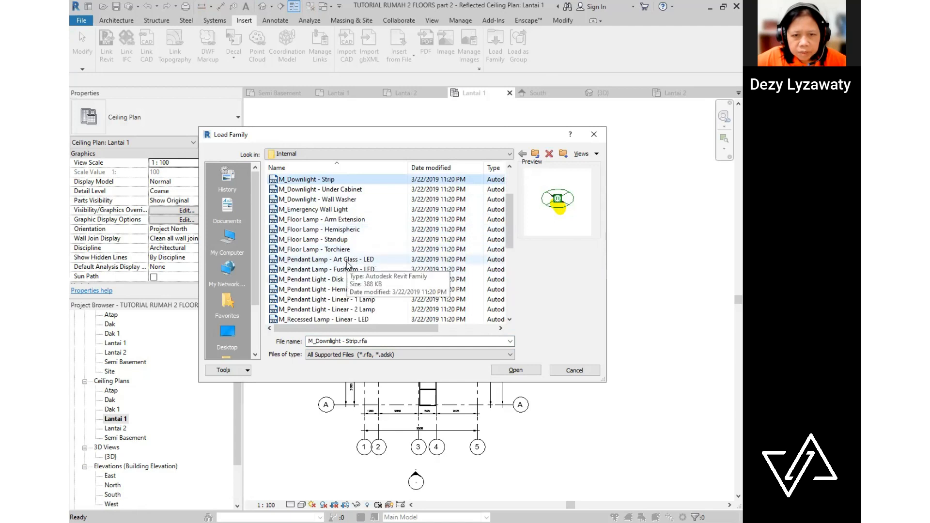
click(348, 260)
scroll(349, 272, down, 1)
click(336, 200)
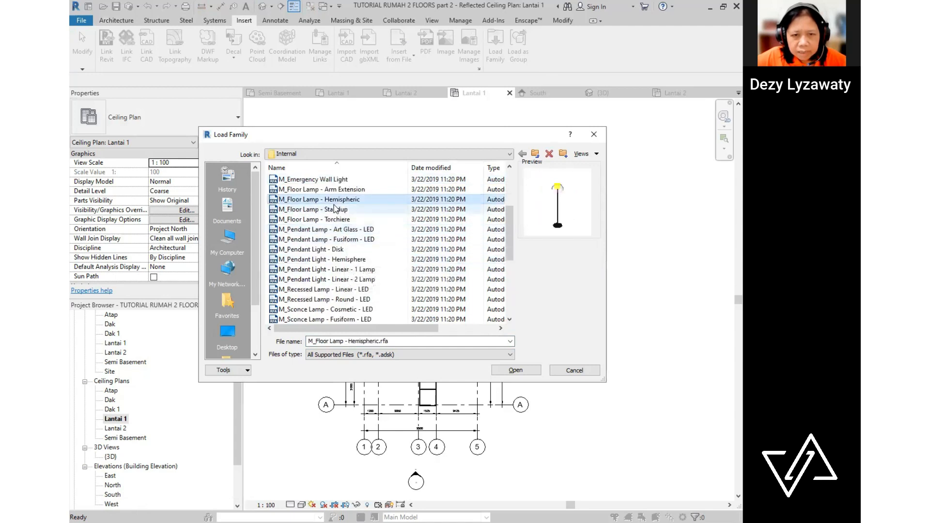
click(334, 213)
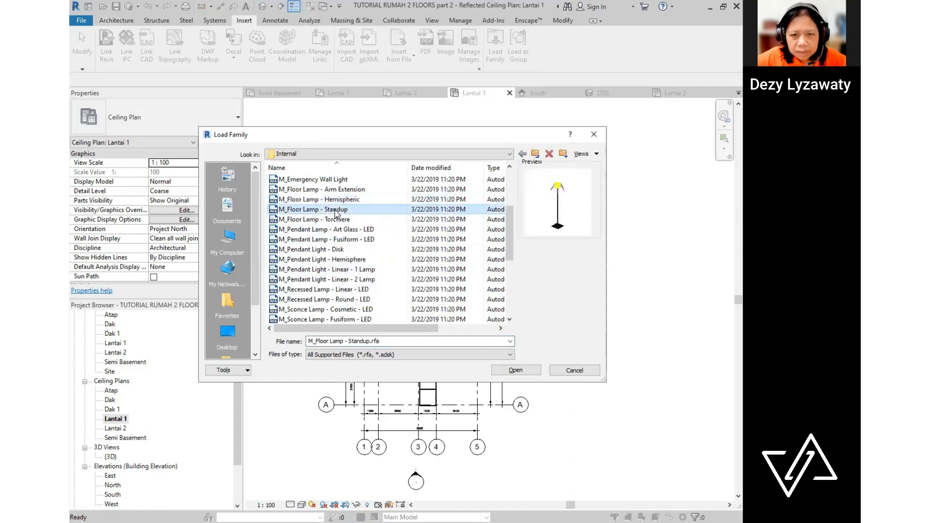
click(336, 199)
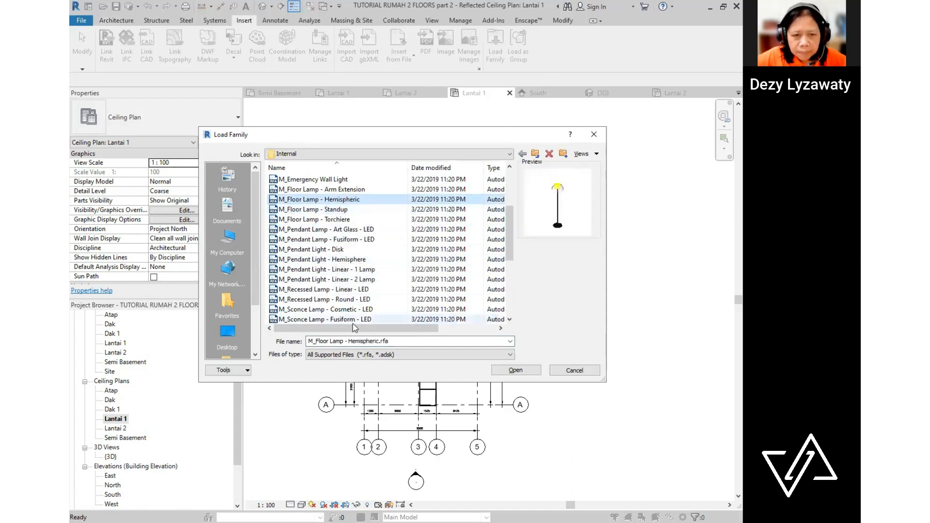
scroll(353, 319, down, 1)
click(354, 300)
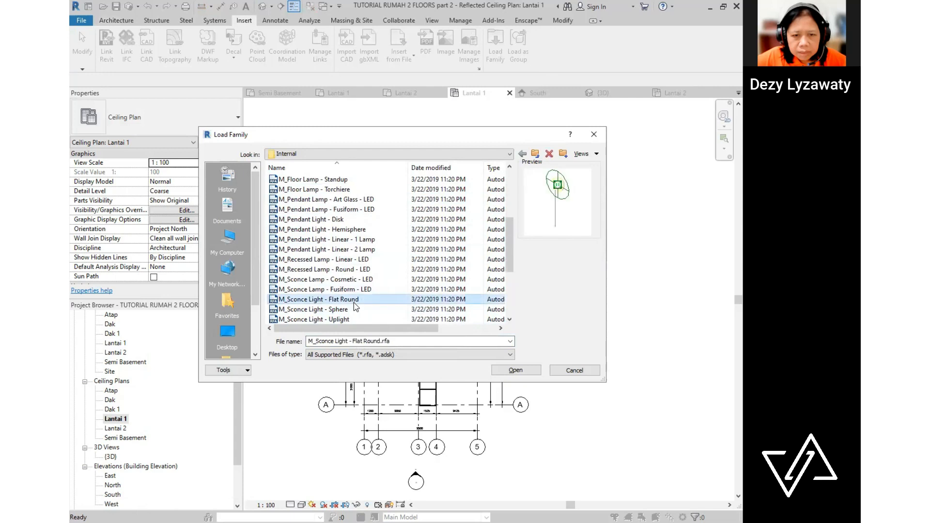
click(360, 289)
scroll(365, 289, down, 3)
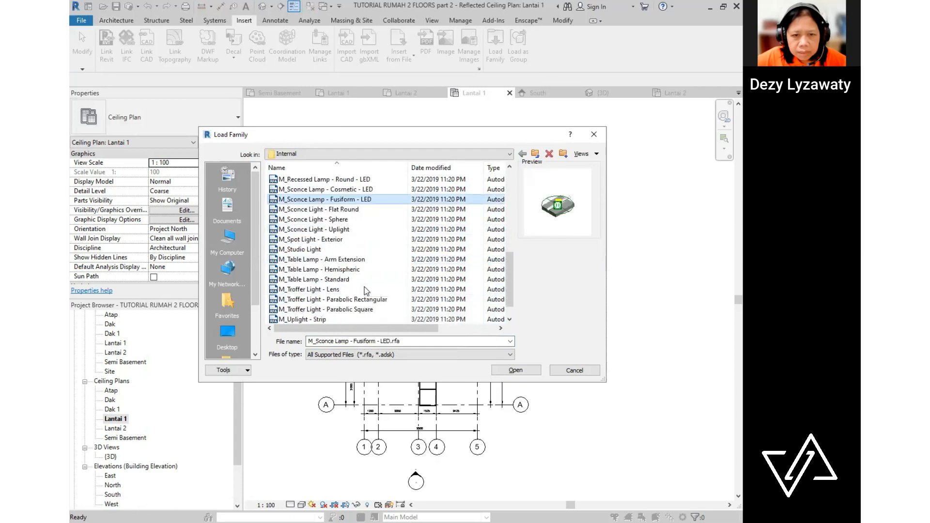
- Compare the M_Table Lamp families and load M_Table Lamp - Hemispheric into the project
click(343, 279)
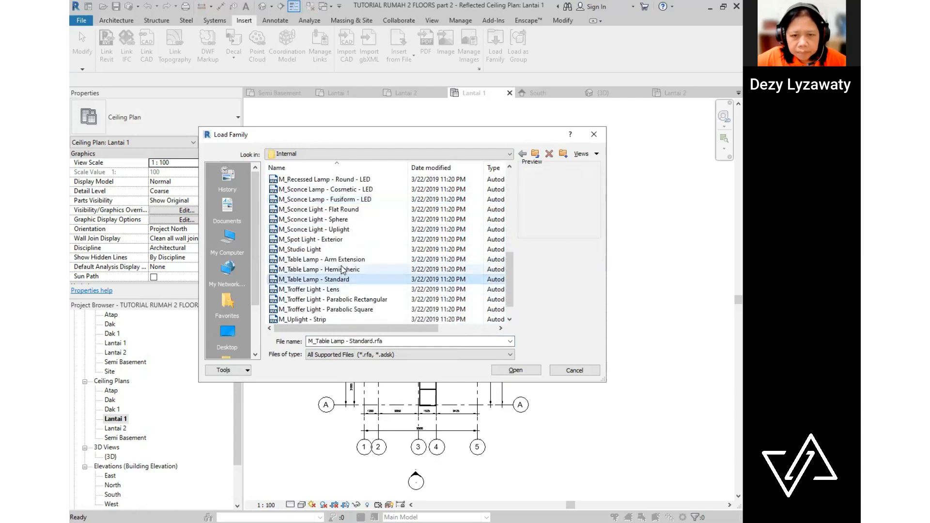
click(345, 260)
click(341, 279)
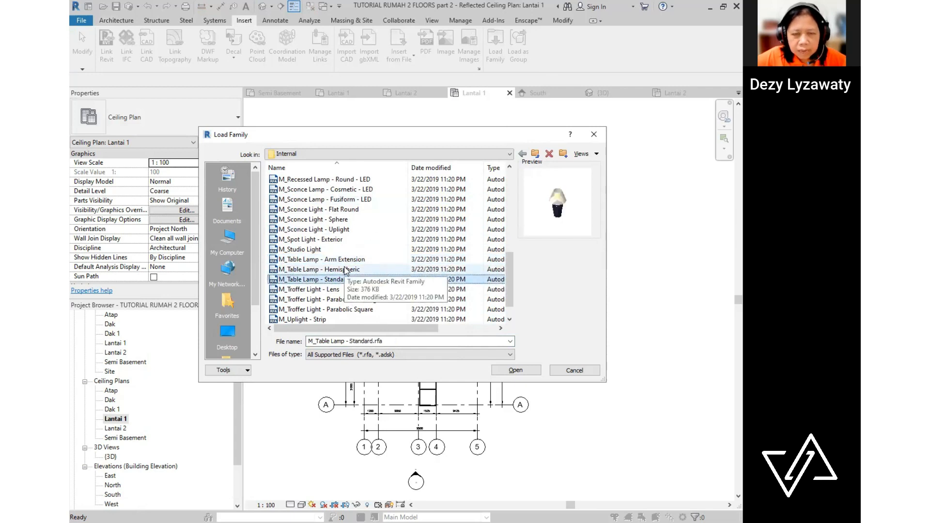
click(345, 269)
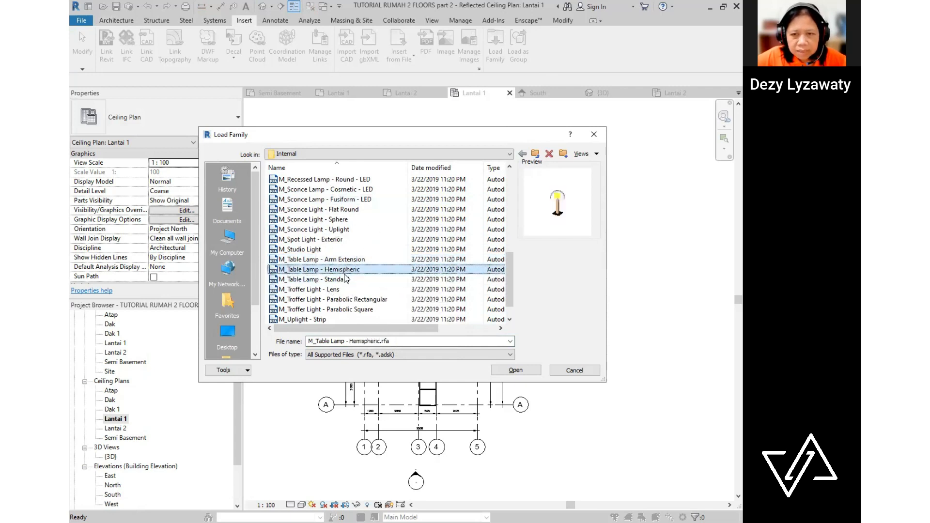
click(516, 370)
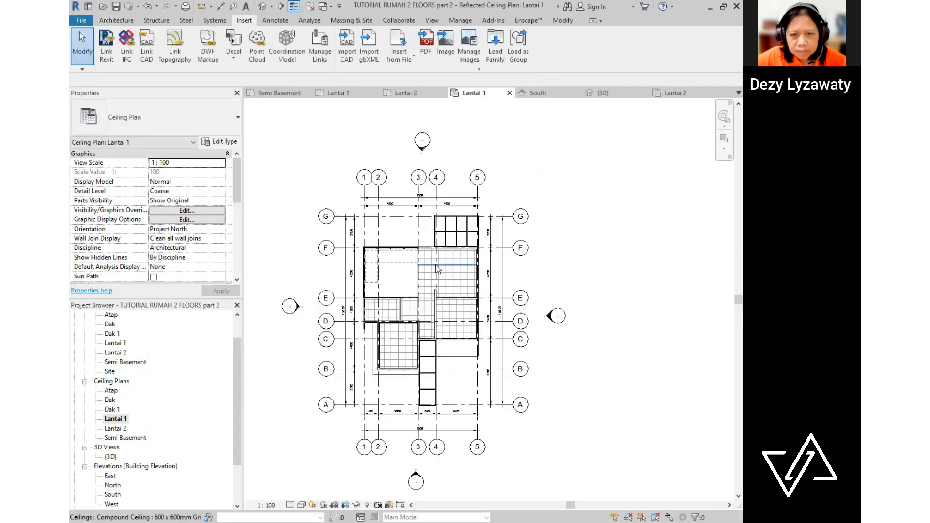
- Compare the bollard, street and wall pack families in the External lighting folder and load M_Wall Pack Light - Exterior
click(495, 46)
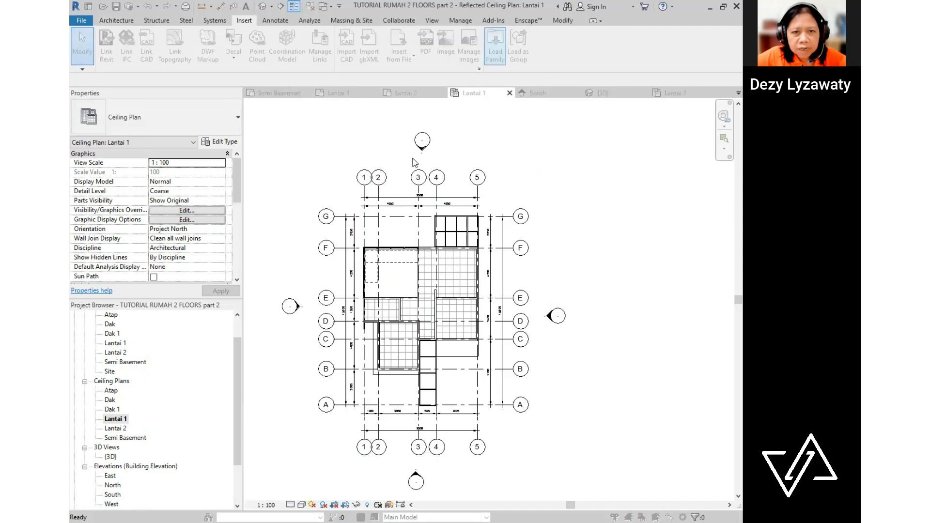
click(534, 154)
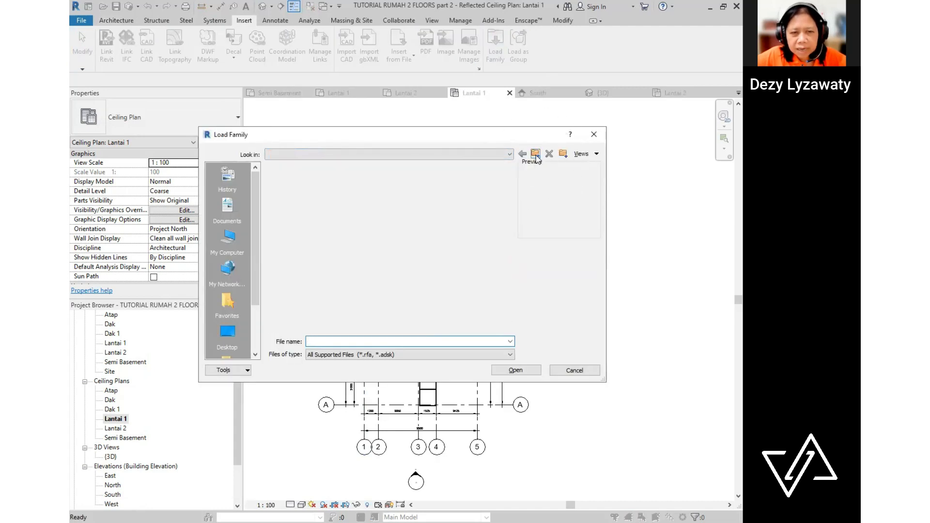
double_click(291, 180)
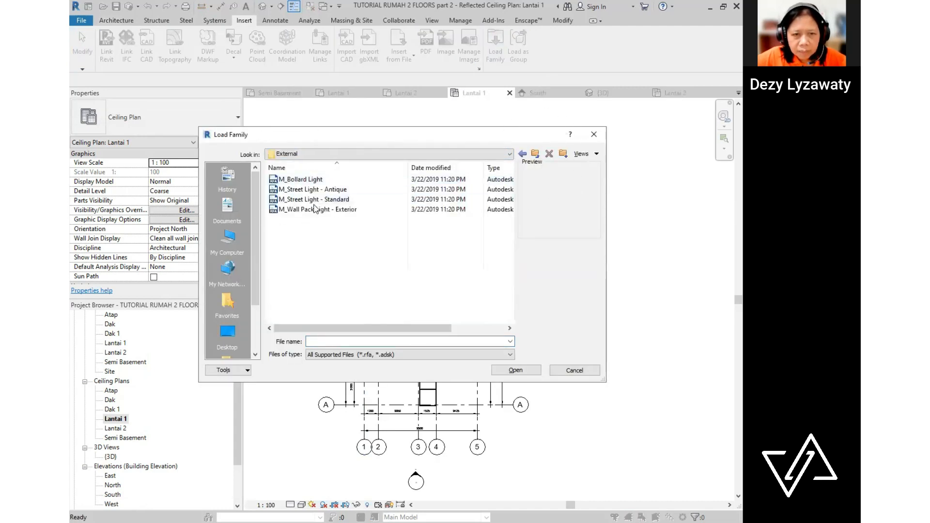
click(321, 181)
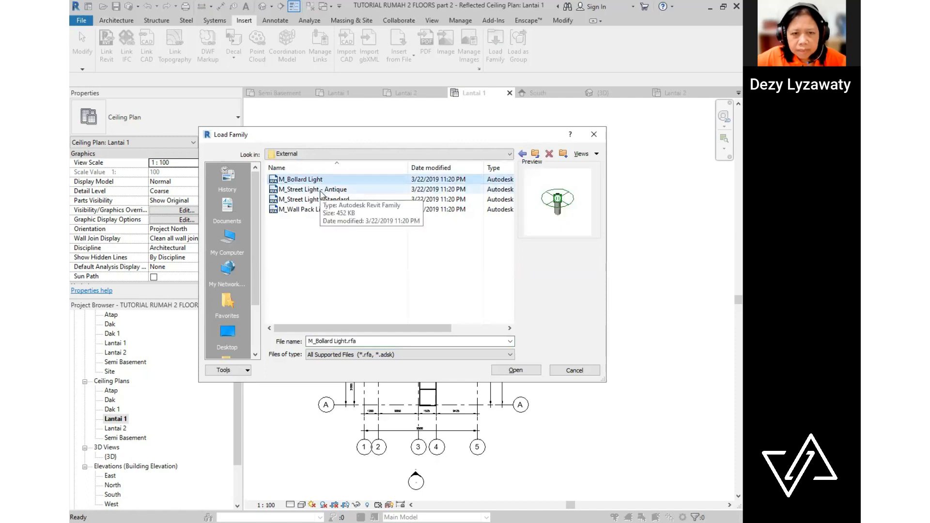
click(321, 192)
click(319, 199)
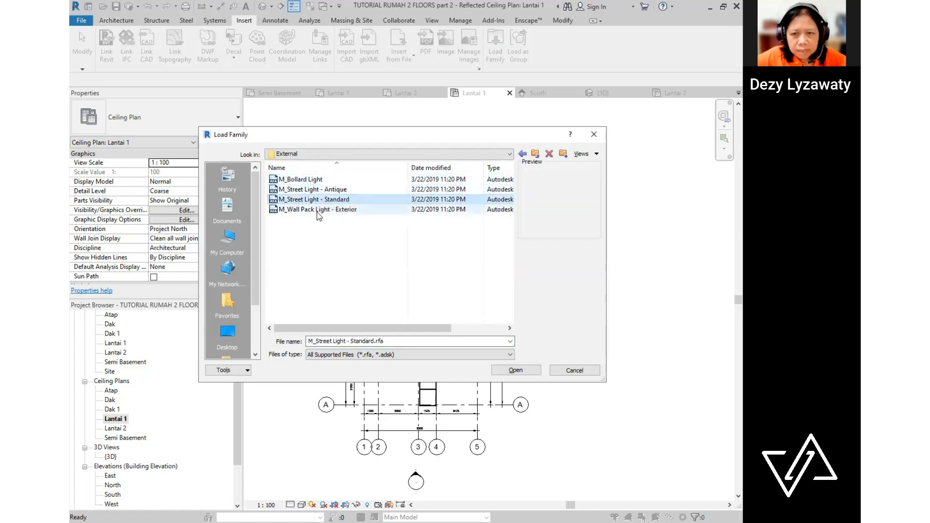
click(318, 211)
click(524, 371)
- Compare the street light and bollard families again and load M_Street Light - Antique into the project
click(499, 56)
click(323, 199)
click(331, 189)
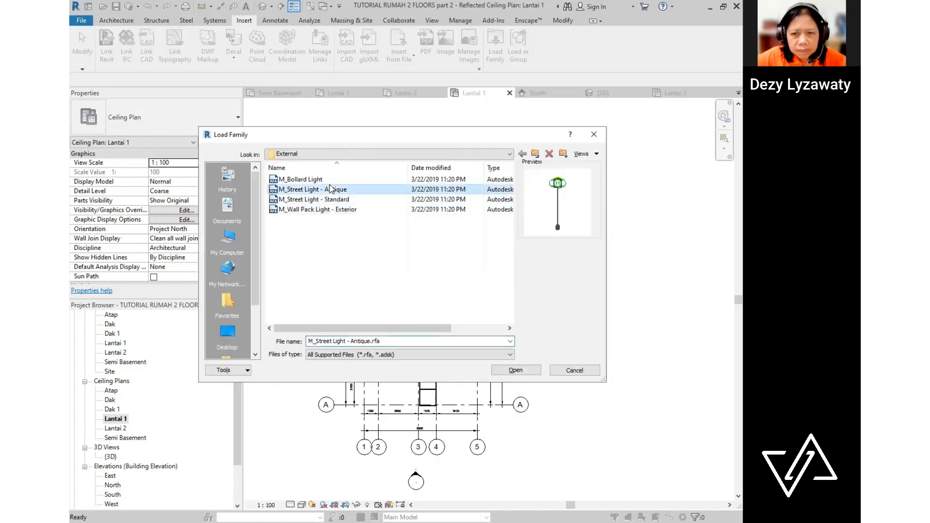
click(322, 180)
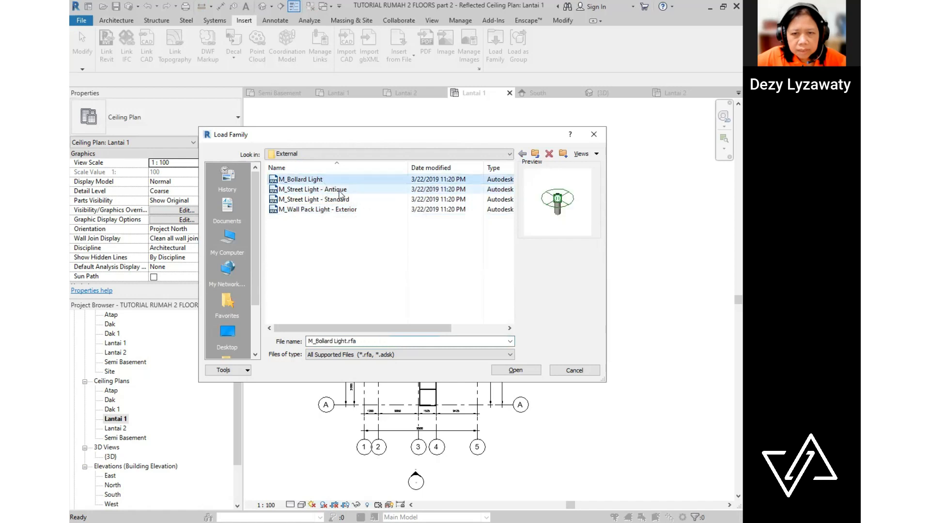
click(339, 190)
click(519, 369)
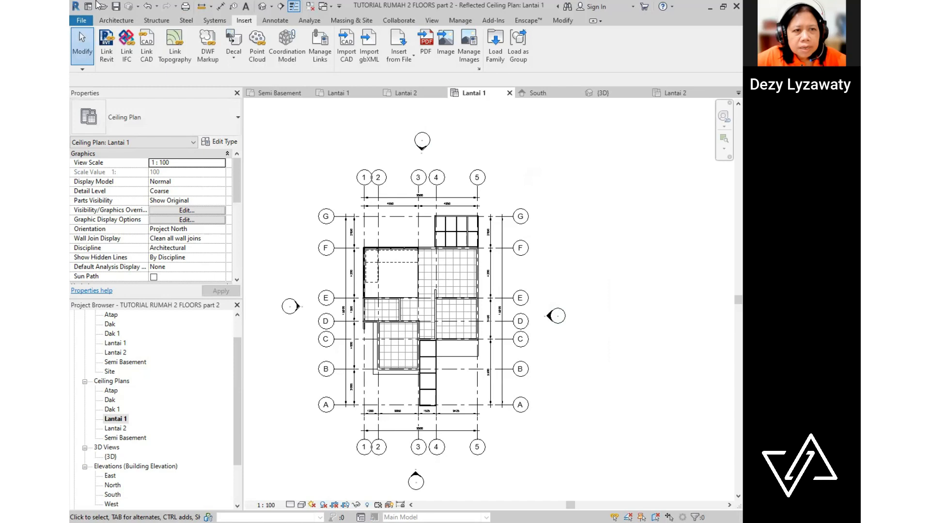
- Start placing a component and choose the 100W - 120V type of M_Ceiling Light - Flat Round
click(115, 20)
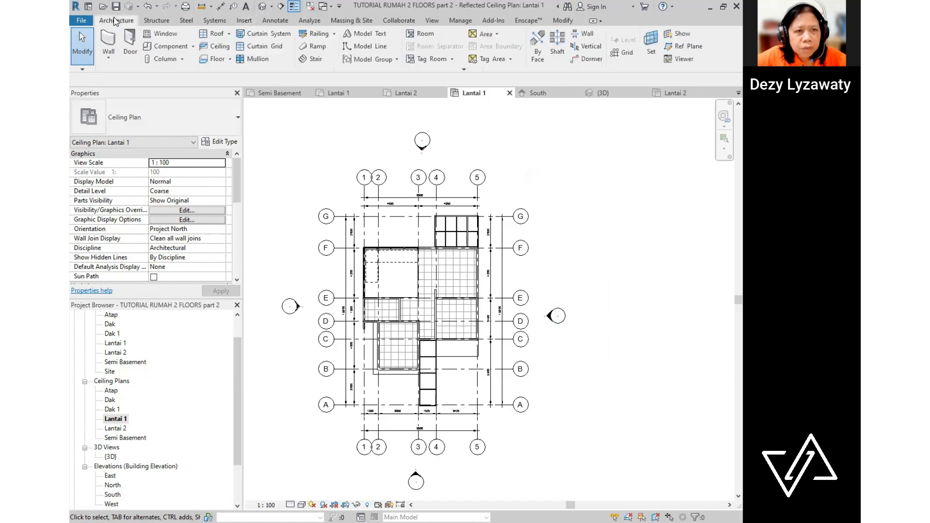
click(193, 47)
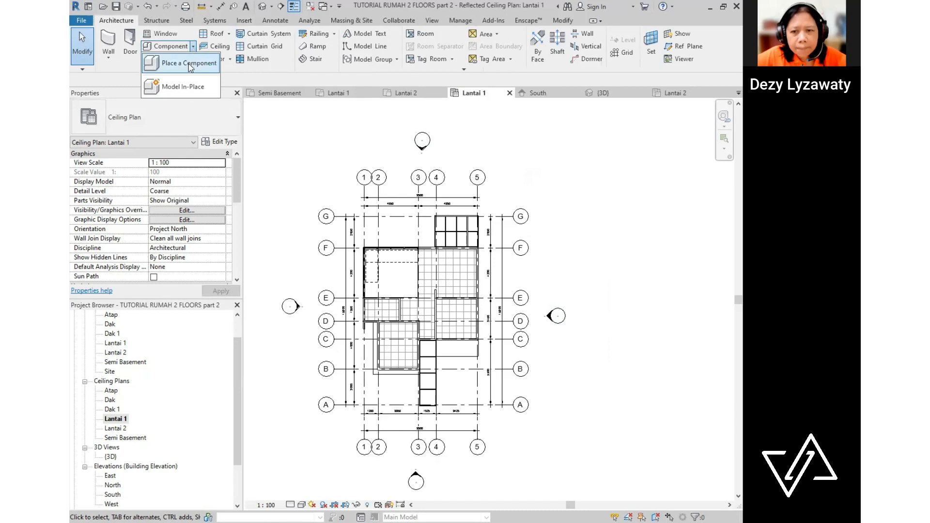
click(188, 63)
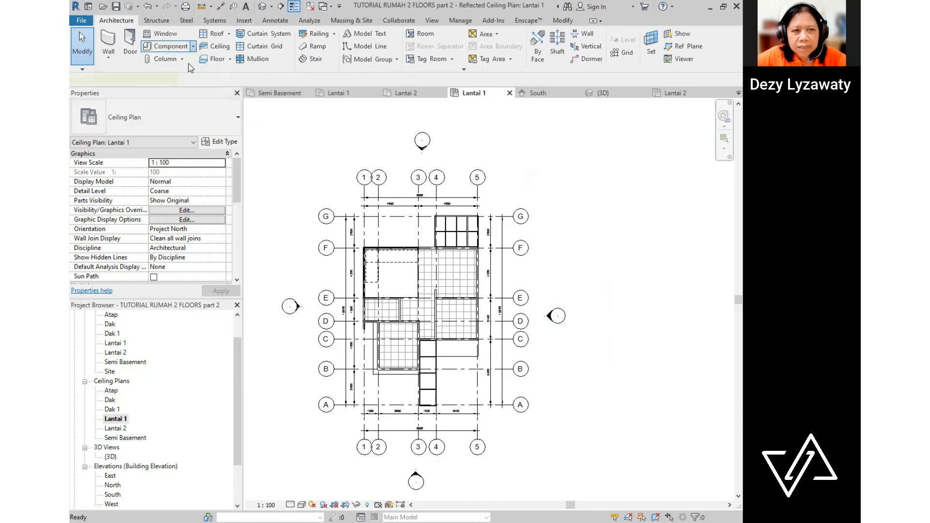
click(195, 125)
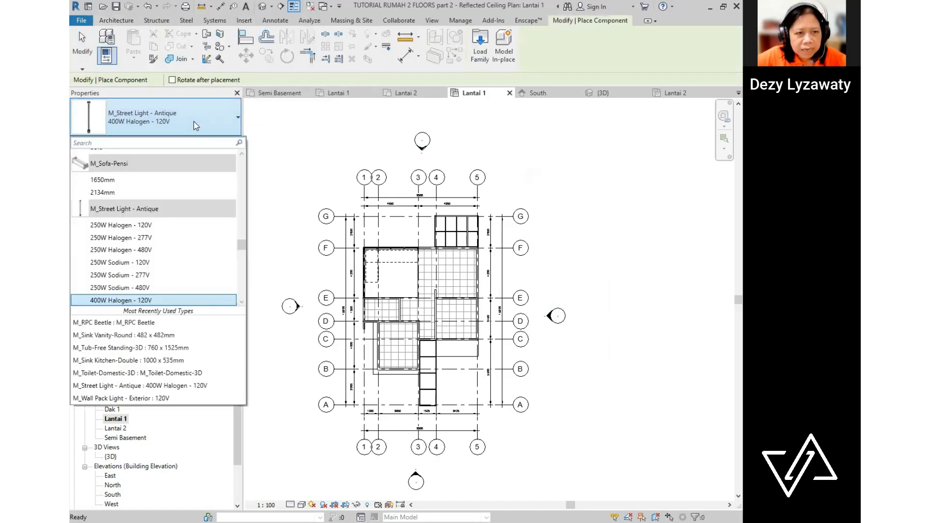
drag(243, 247, 237, 149)
scroll(202, 222, down, 2)
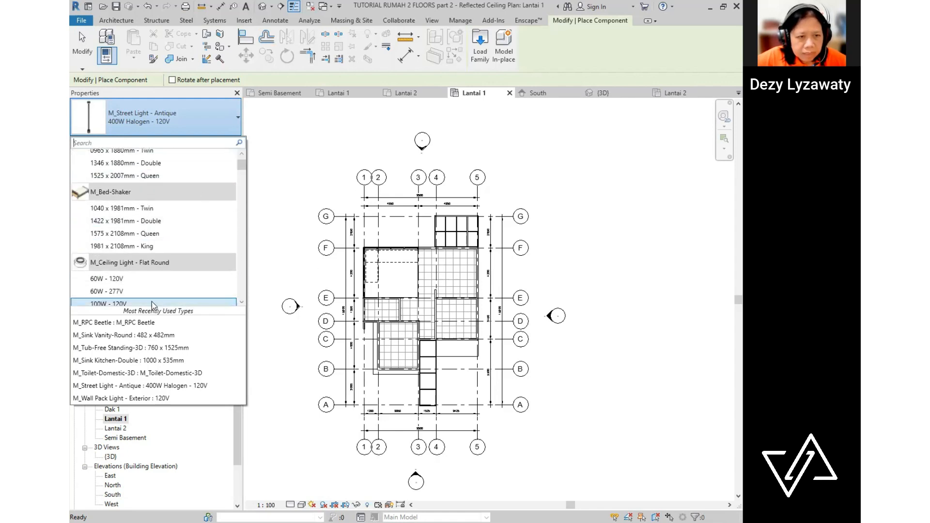
scroll(129, 274, down, 1)
mouse_move(119, 269)
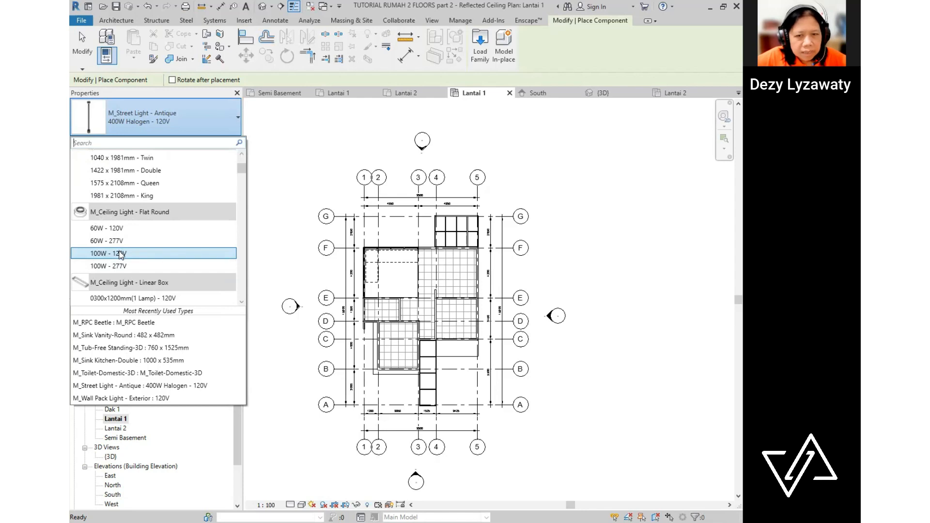
click(120, 254)
- Place one flat round light on the ceiling of the small room between grids D and E beside grid 1, and end placement
scroll(441, 305, up, 4)
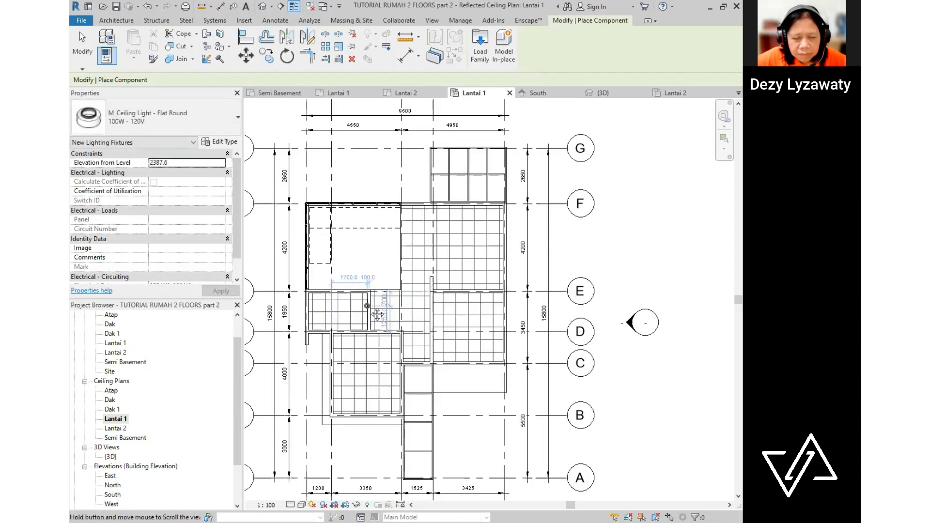
middle_drag(377, 315, 423, 306)
scroll(392, 303, up, 3)
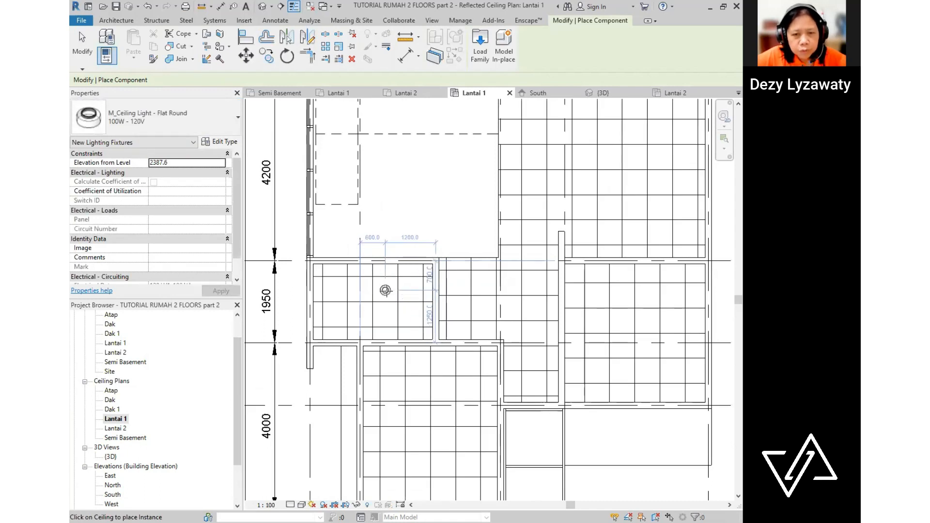
click(385, 290)
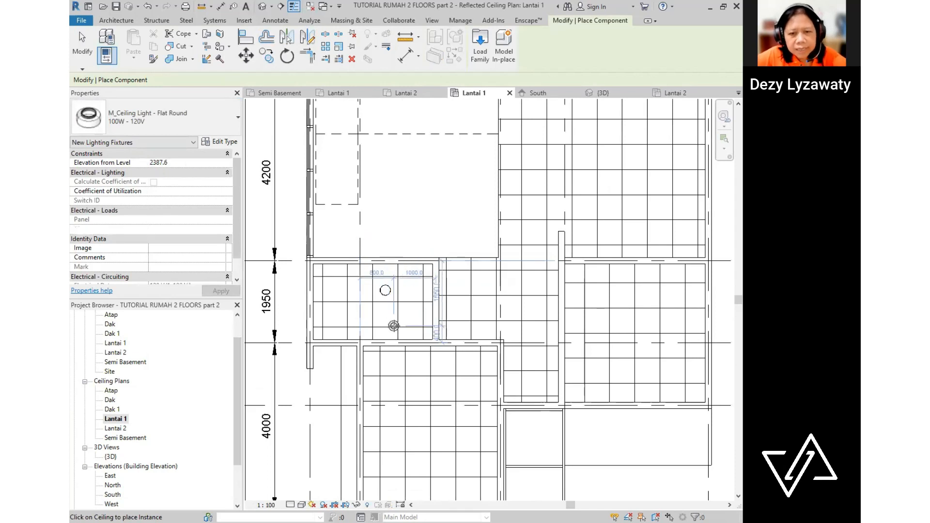
key(Escape)
key(Escape)
scroll(371, 318, up, 2)
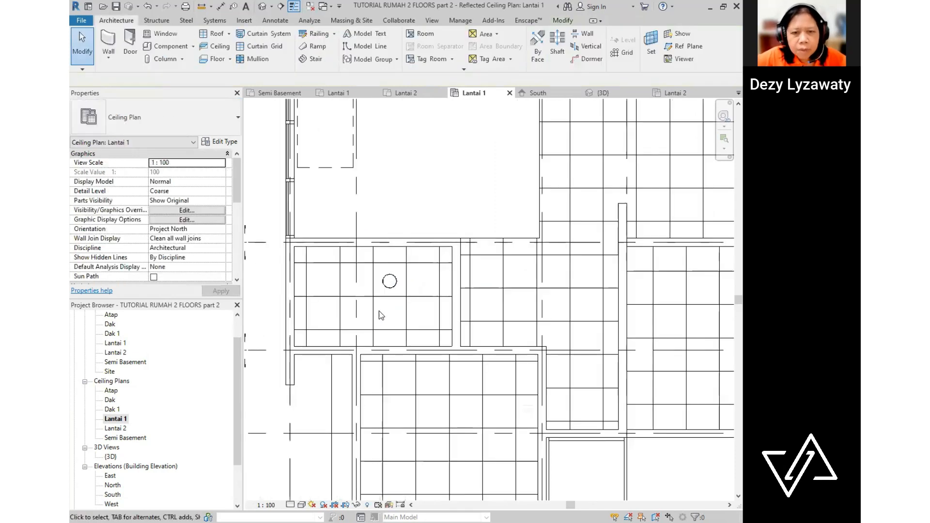
scroll(393, 289, up, 1)
click(394, 285)
click(391, 285)
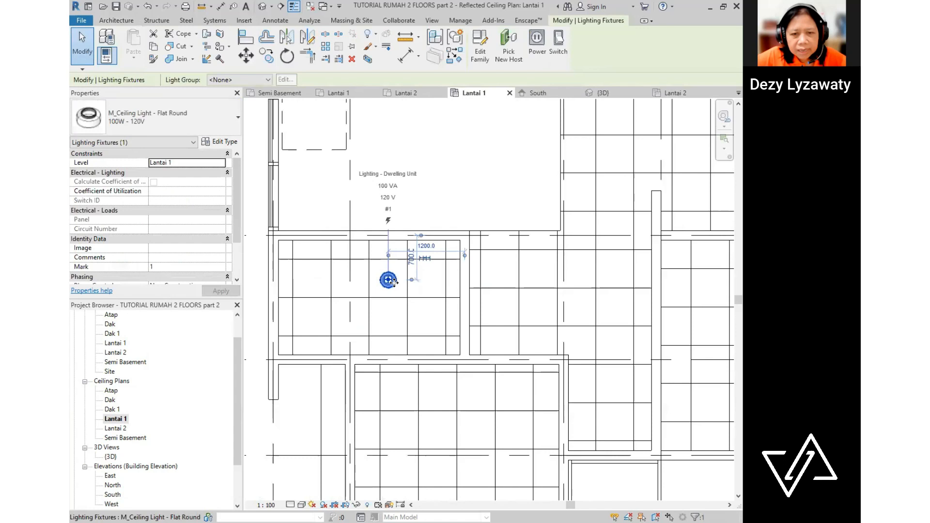
mouse_move(391, 282)
mouse_down()
mouse_move(364, 300)
mouse_move(391, 283)
mouse_up()
click(390, 312)
middle_drag(390, 334, 401, 352)
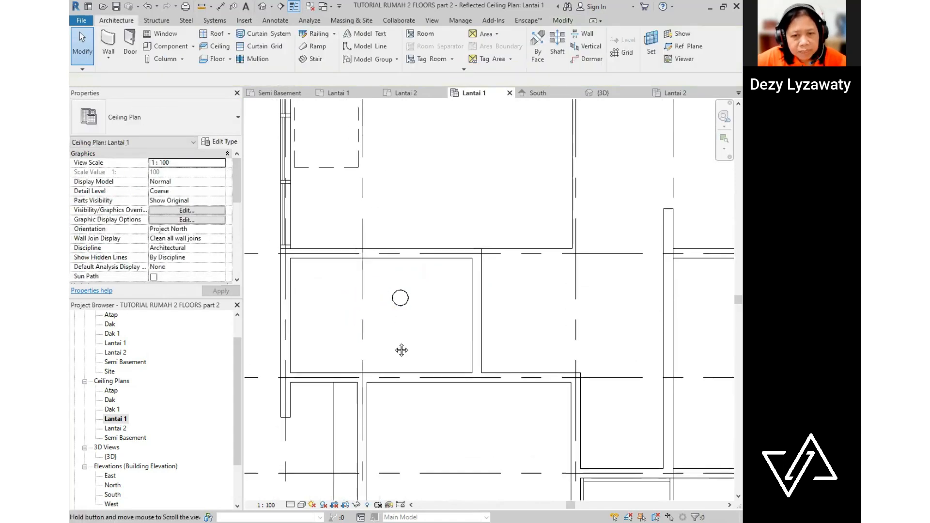
- Align the small room's ceiling light with the nearest vertical and horizontal ceiling grid lines so it sits on their intersection
click(400, 298)
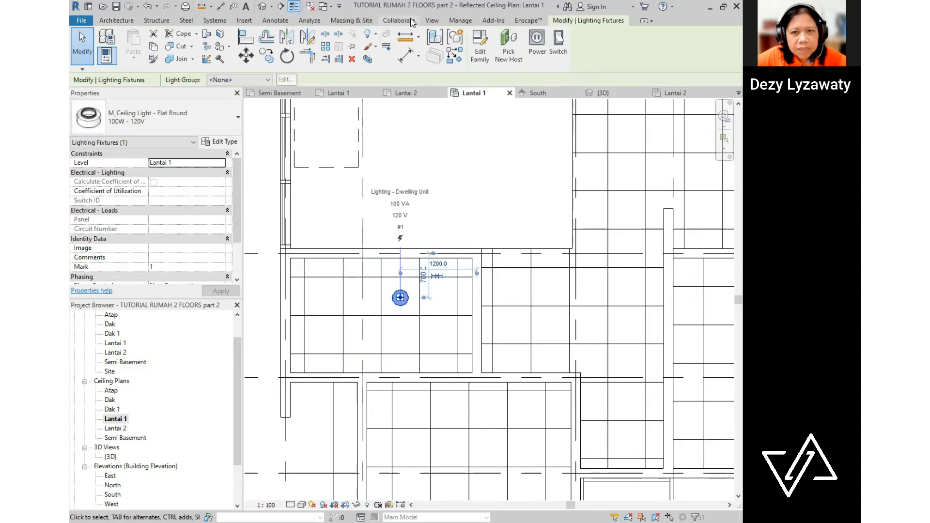
click(247, 39)
click(381, 339)
click(402, 313)
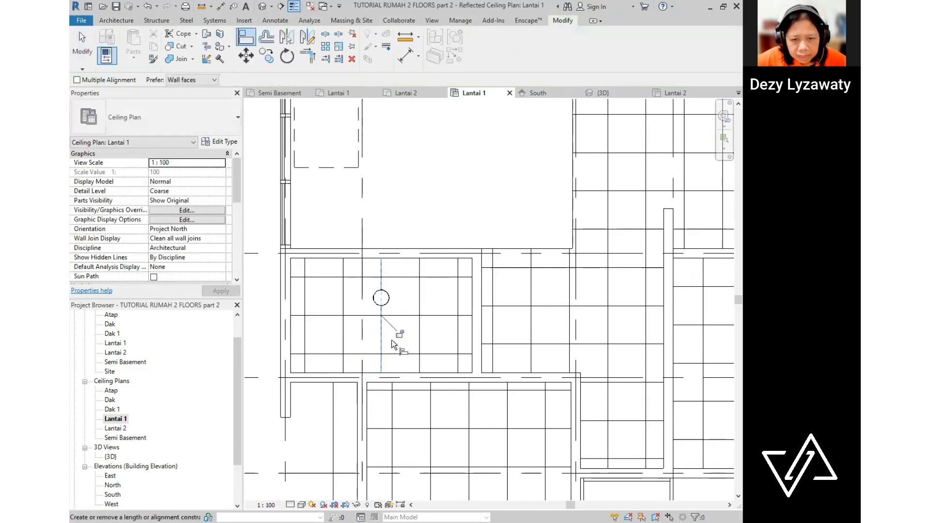
click(406, 315)
click(388, 301)
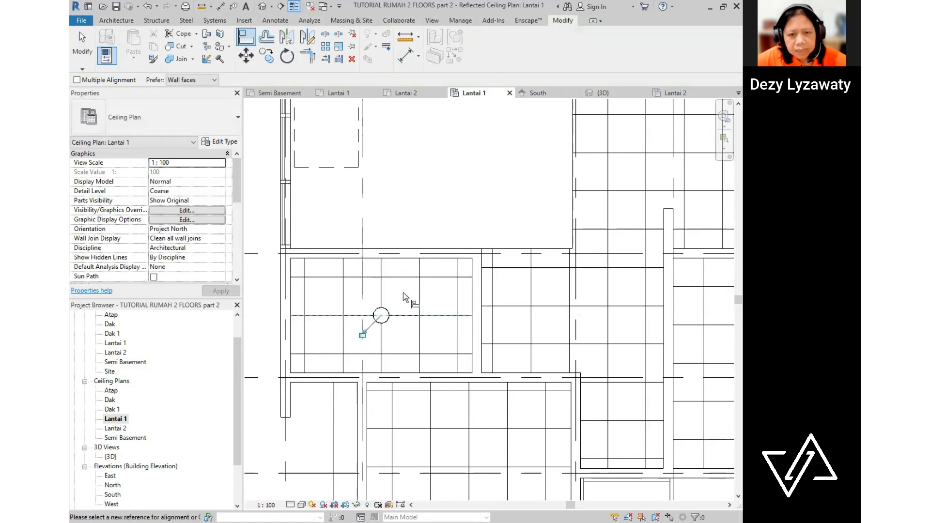
key(Escape)
click(388, 320)
click(390, 320)
click(387, 324)
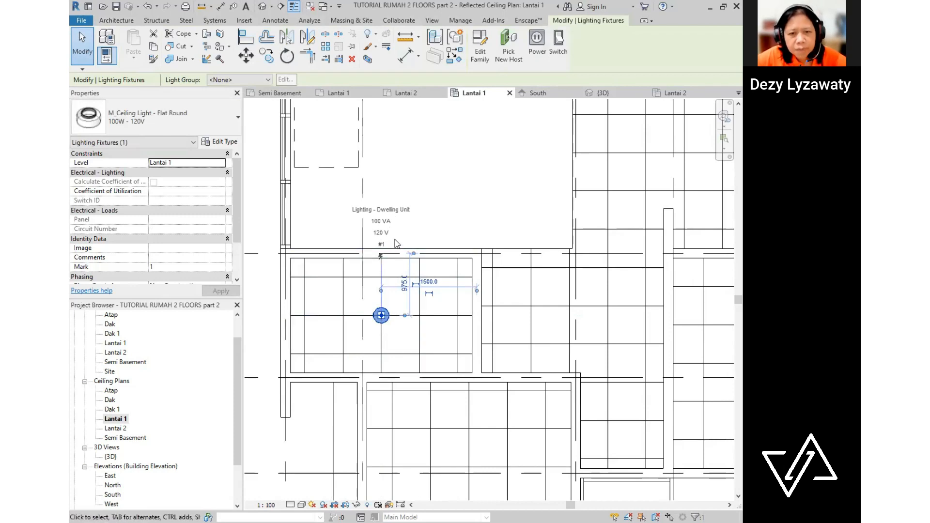
click(373, 230)
- Place four M_Ceiling Light - Flat Round 100W - 120V fixtures in a two-by-two layout in the room between grids 2-3 and B-D
scroll(373, 229, down, 7)
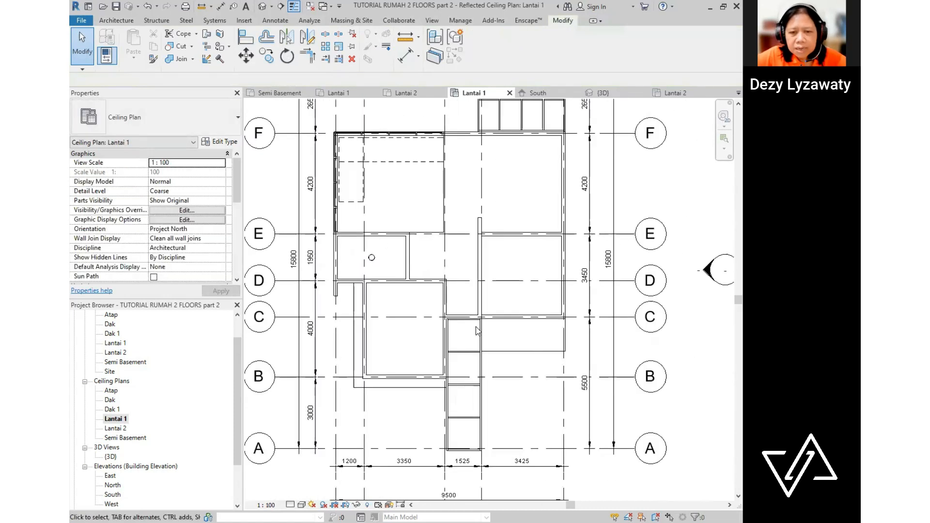
scroll(457, 341, up, 1)
middle_drag(522, 347, 506, 367)
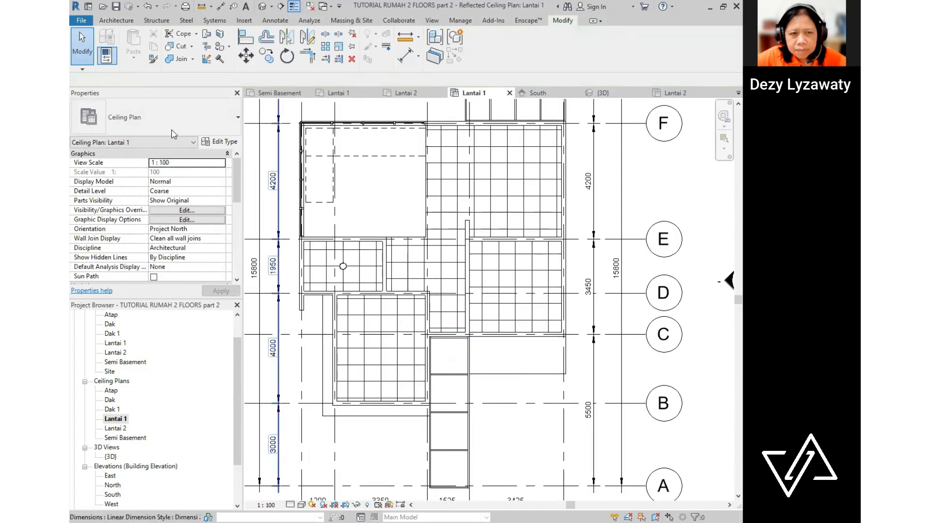
click(127, 23)
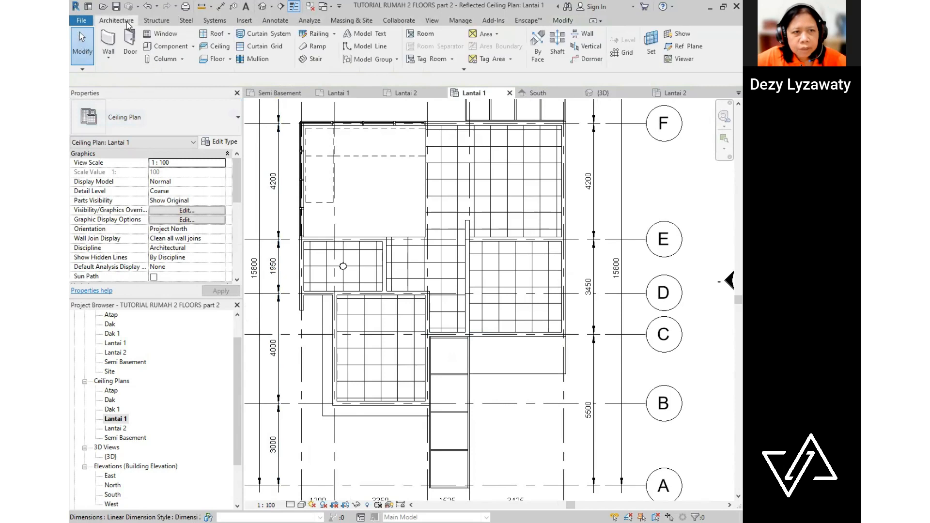
click(193, 47)
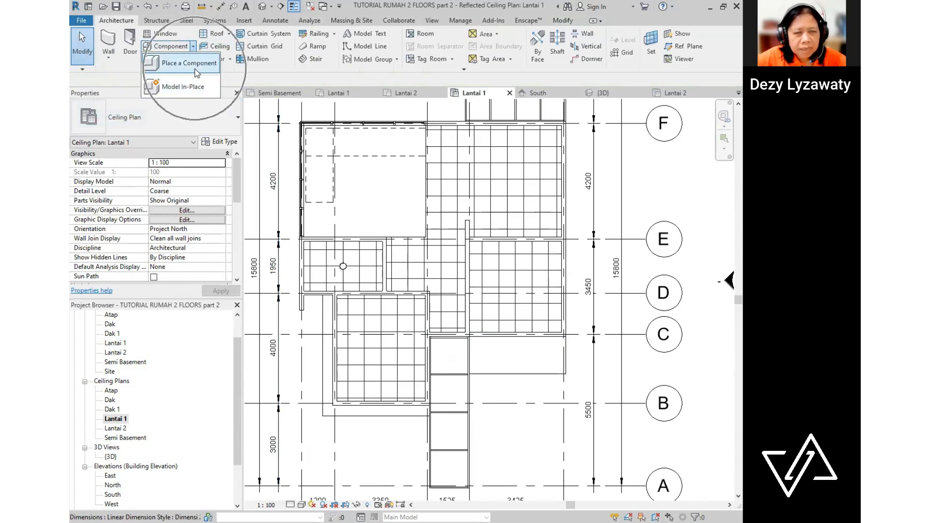
click(188, 63)
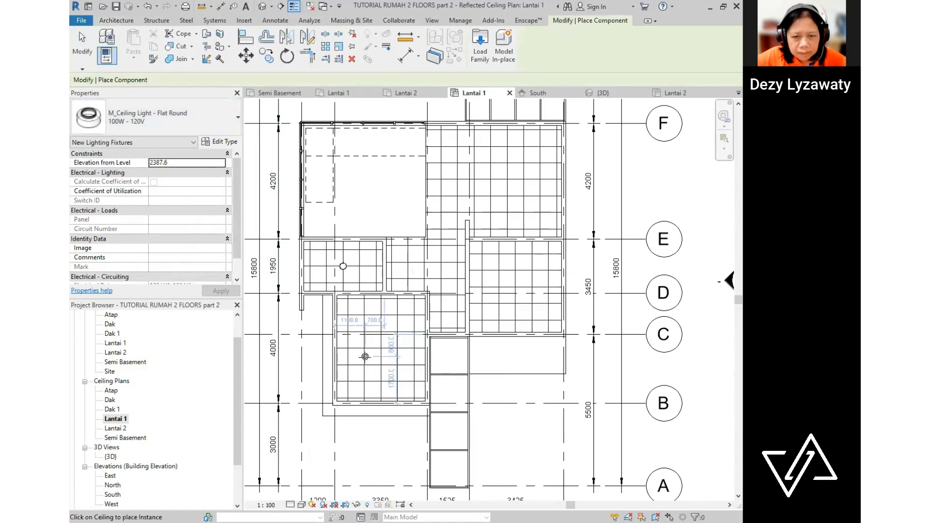
scroll(364, 354, up, 3)
scroll(377, 285, down, 2)
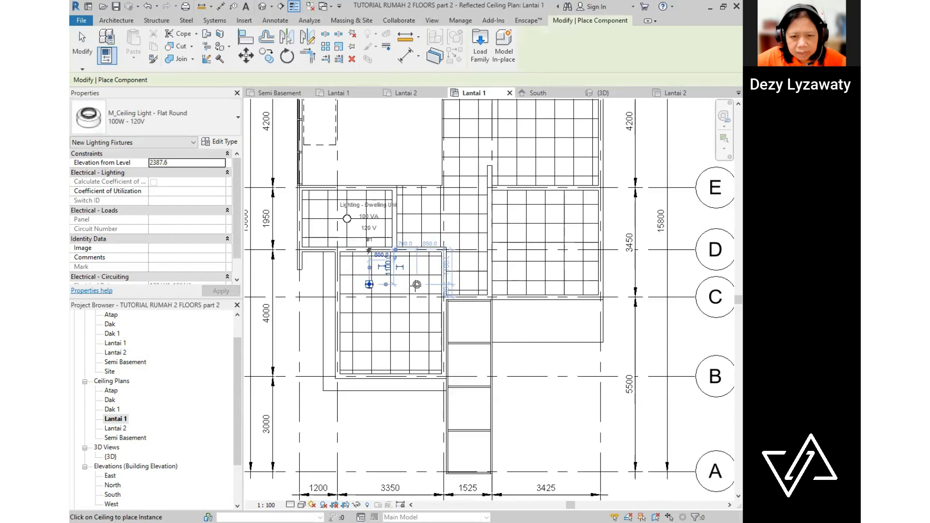
click(417, 284)
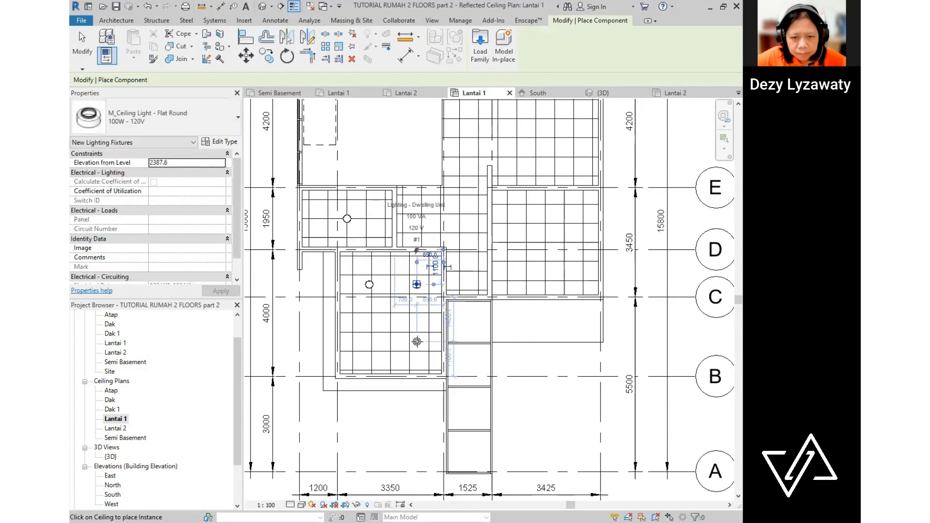
click(366, 341)
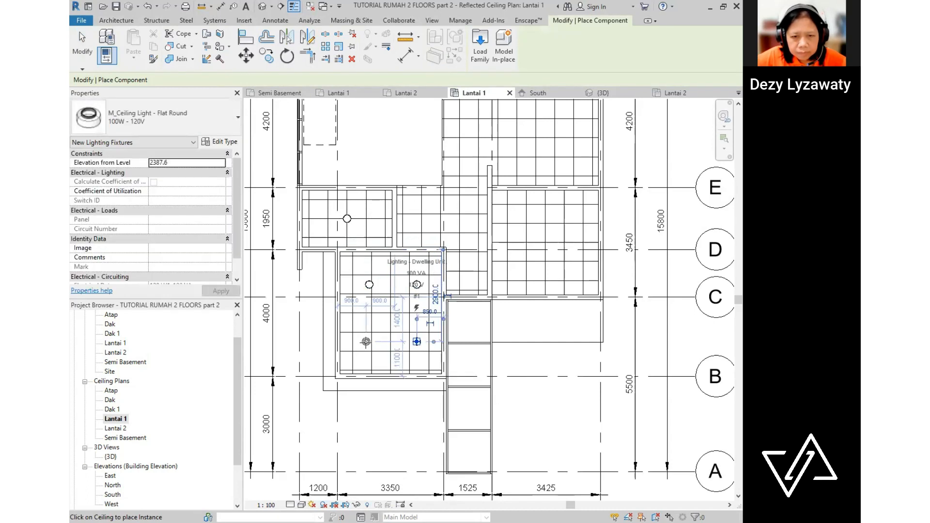
- Place four flat round ceiling lights in the room between grids 4-5 and C-E, plus one in the adjacent corridor between grids C and D
click(519, 216)
click(575, 216)
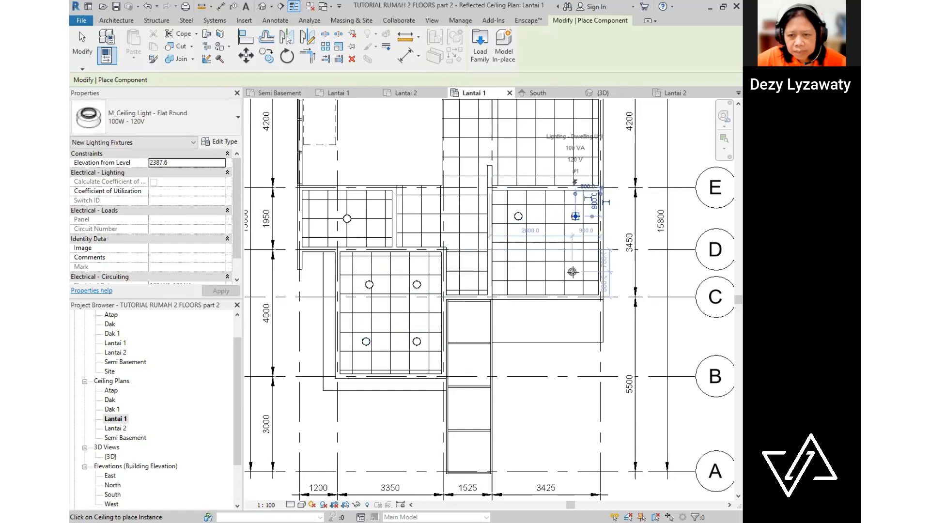
click(576, 272)
click(518, 275)
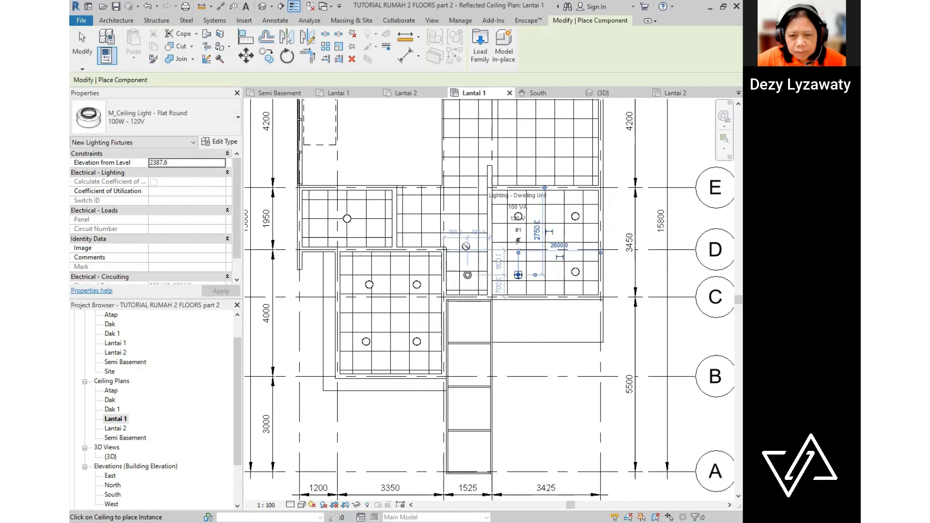
scroll(466, 220, down, 3)
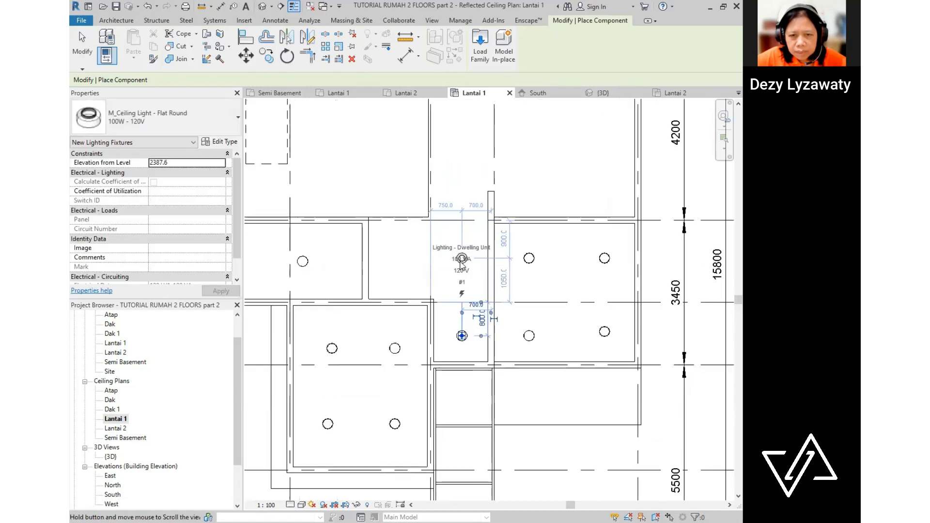
- Place three more flat round ceiling lights along the corridor, one between grids D-E and two between grids E-F, and end placement
scroll(473, 240, up, 3)
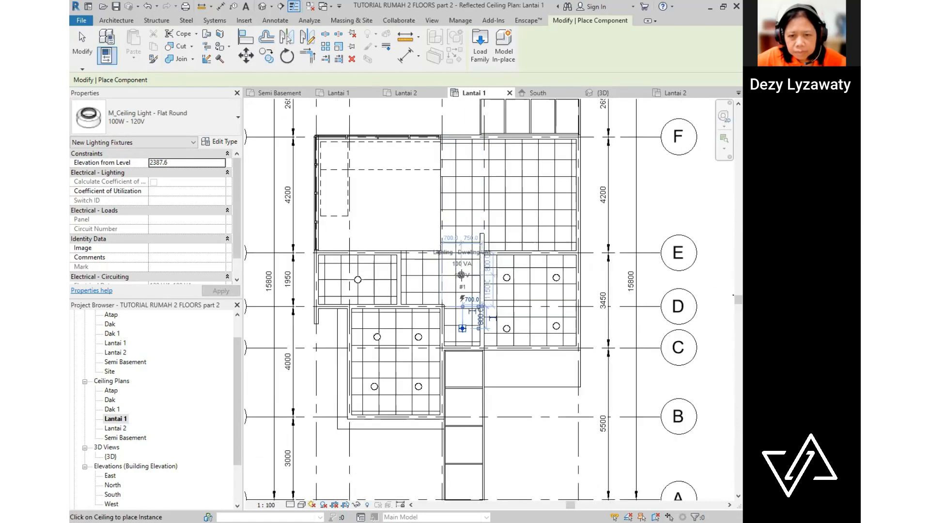
scroll(461, 274, up, 2)
click(463, 345)
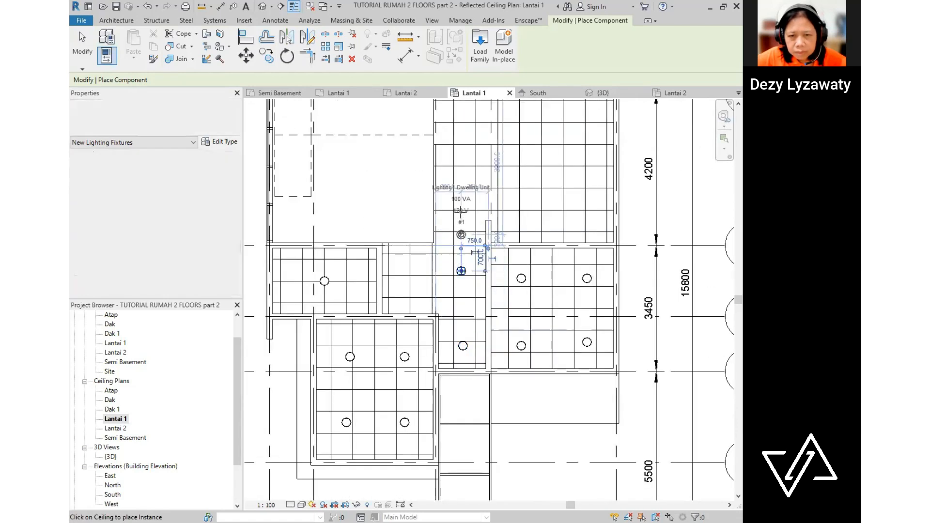
click(461, 271)
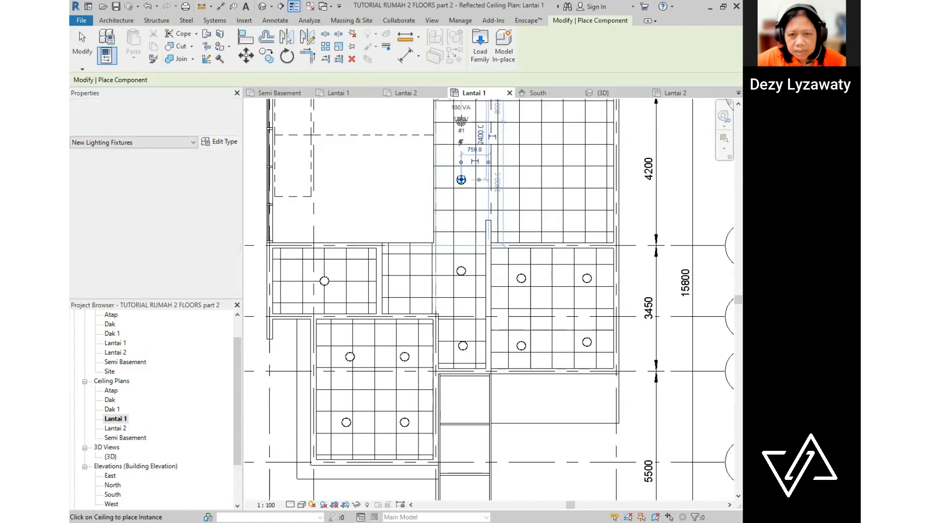
scroll(458, 286, down, 2)
key(Escape)
key(Escape)
middle_drag(592, 326, 625, 285)
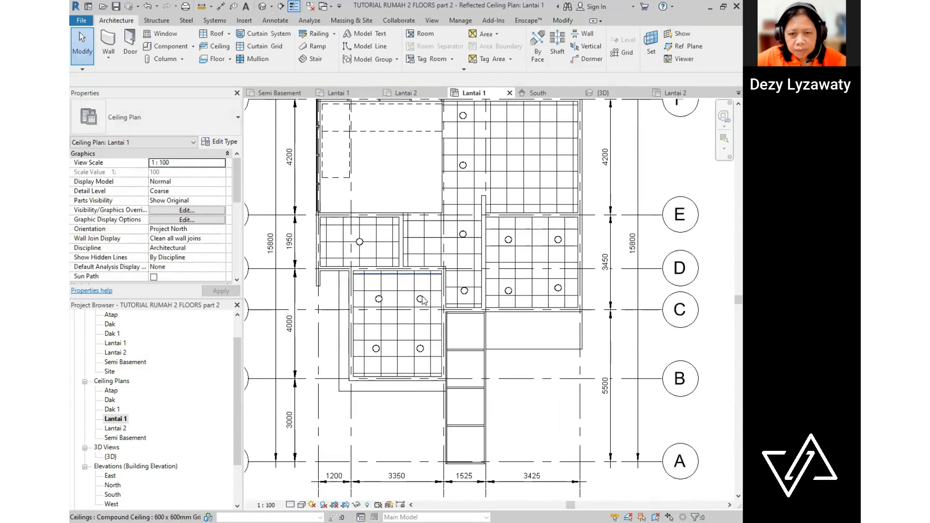
- Align the two ceiling lights nearest grid B in the room between grids 2-3 with the nearest ceiling grid intersections
scroll(480, 342, up, 5)
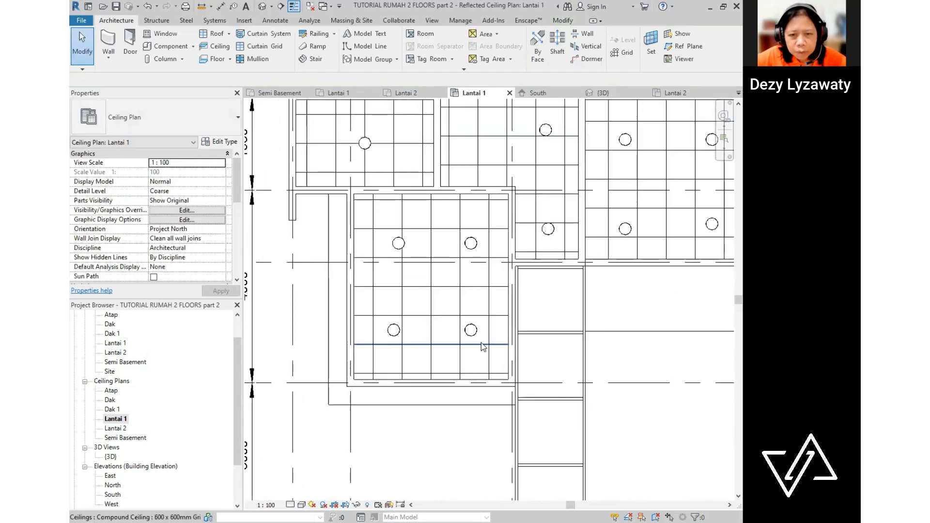
click(478, 338)
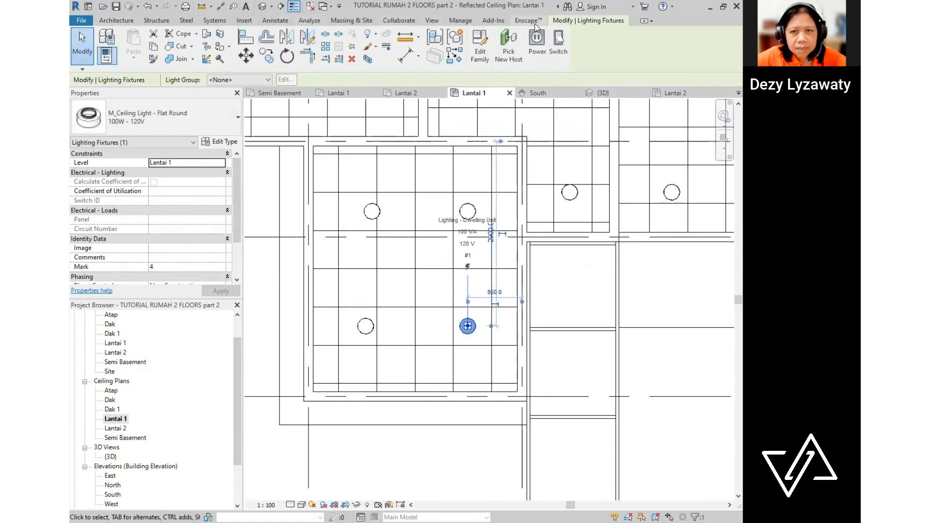
click(246, 39)
click(476, 346)
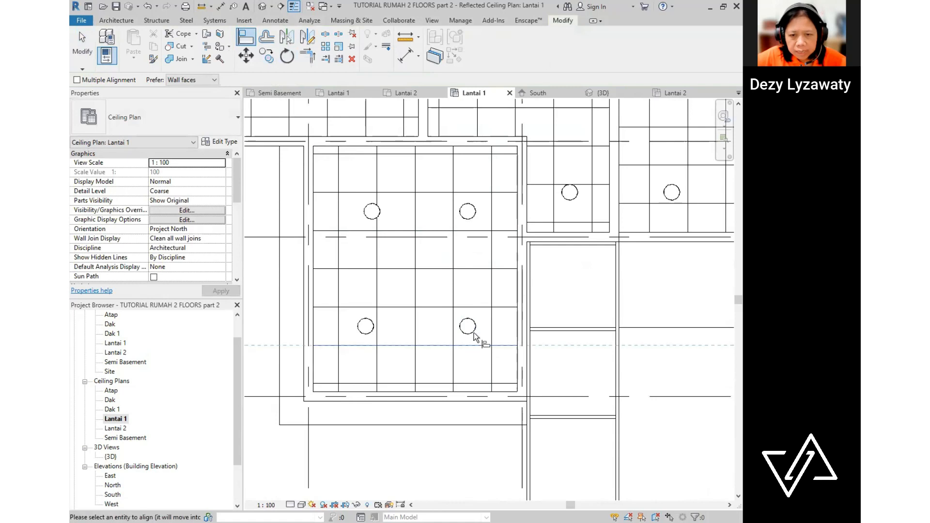
click(470, 327)
click(368, 326)
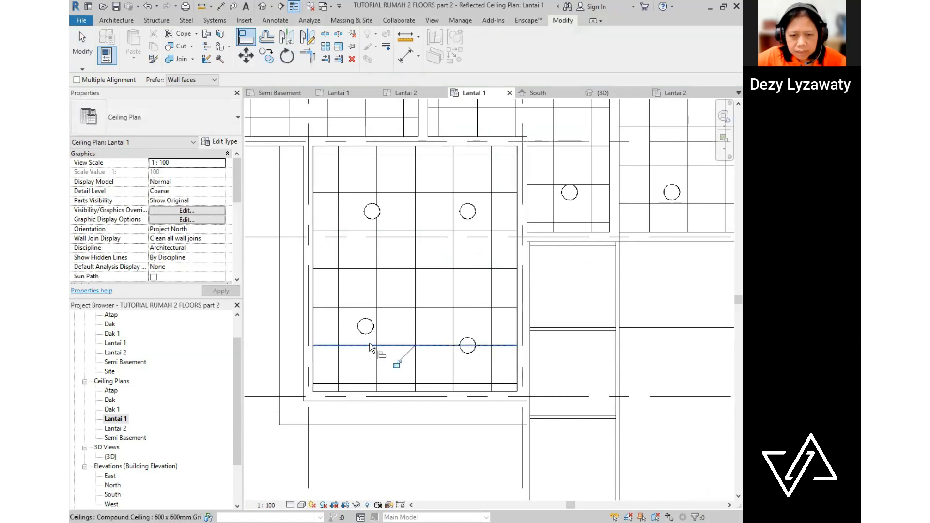
click(452, 366)
click(468, 351)
click(377, 362)
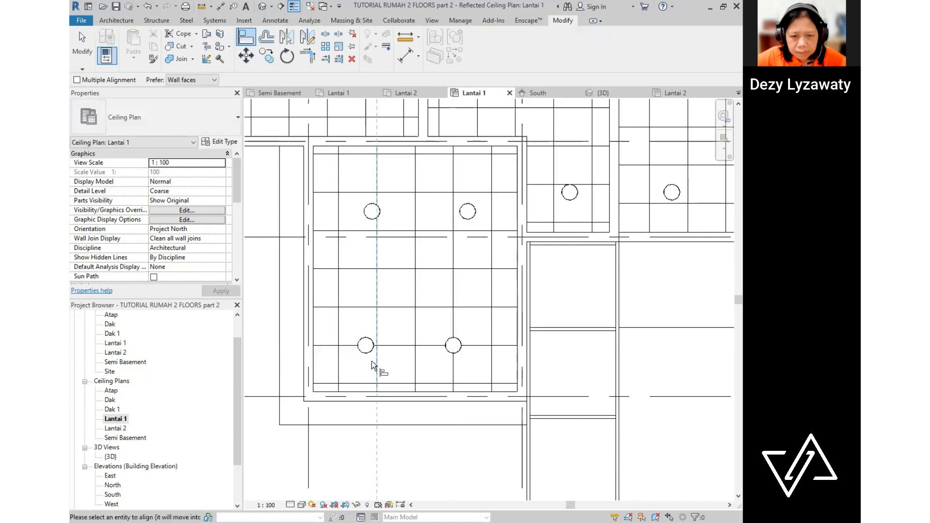
click(369, 348)
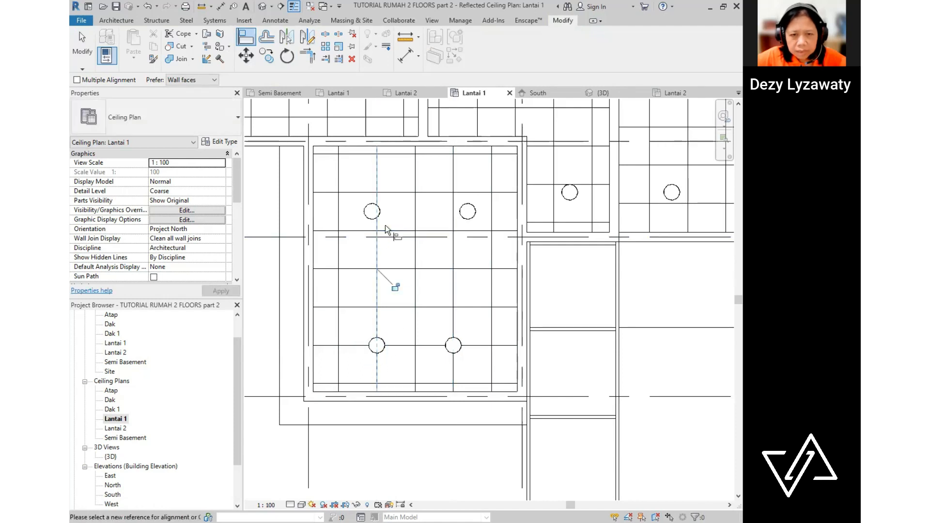
- Align the two ceiling lights nearest grid D in the same room with the ceiling grid intersections above the first pair
click(385, 193)
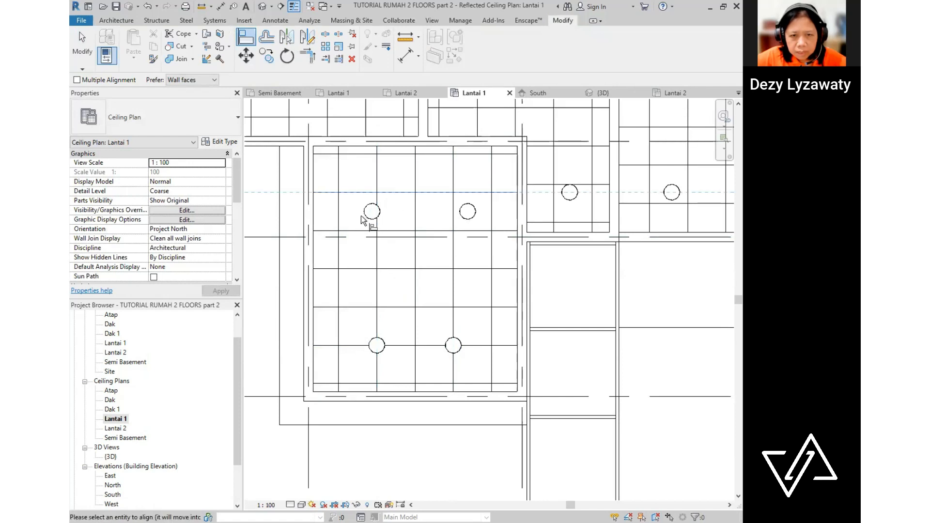
click(373, 219)
click(376, 210)
click(373, 206)
click(479, 193)
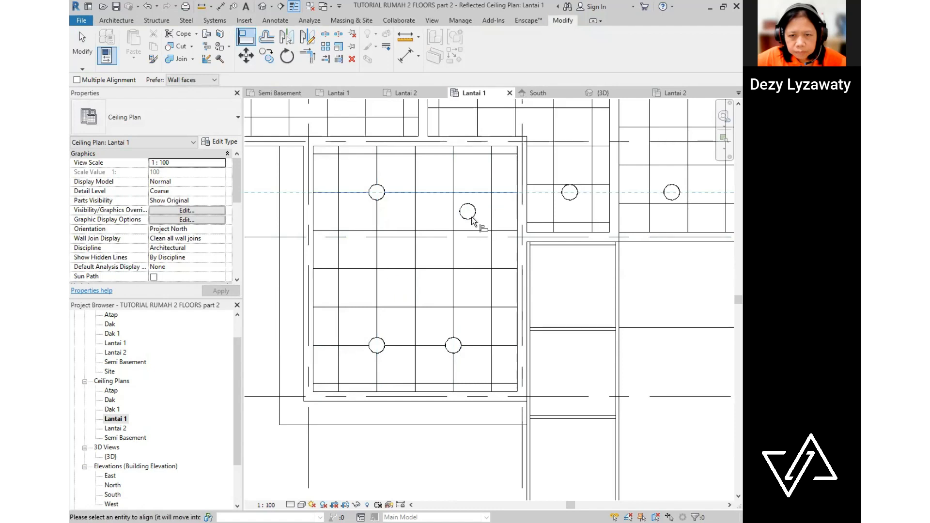
click(473, 216)
click(479, 204)
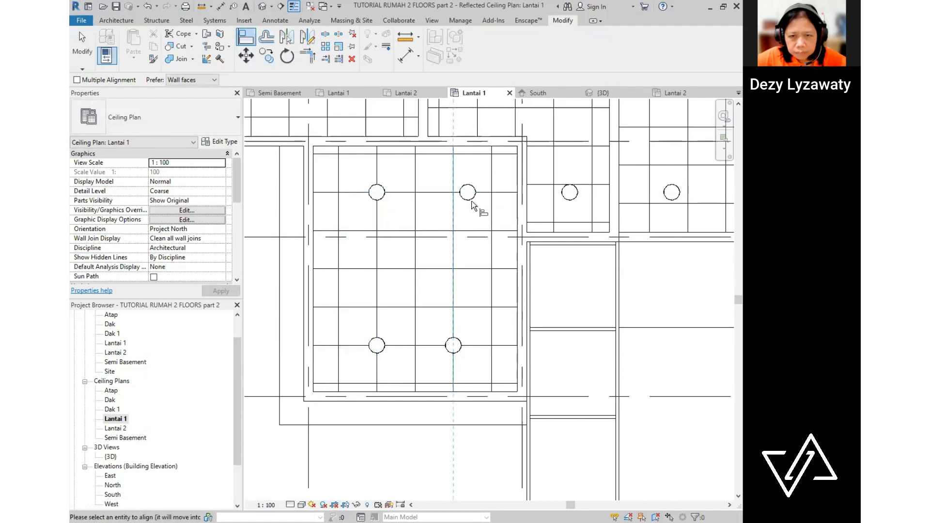
click(470, 206)
key(Escape)
key(Escape)
- Align the corridor light between grids C and D with the nearest horizontal ceiling grid line
scroll(486, 298, down, 3)
middle_drag(623, 330, 540, 363)
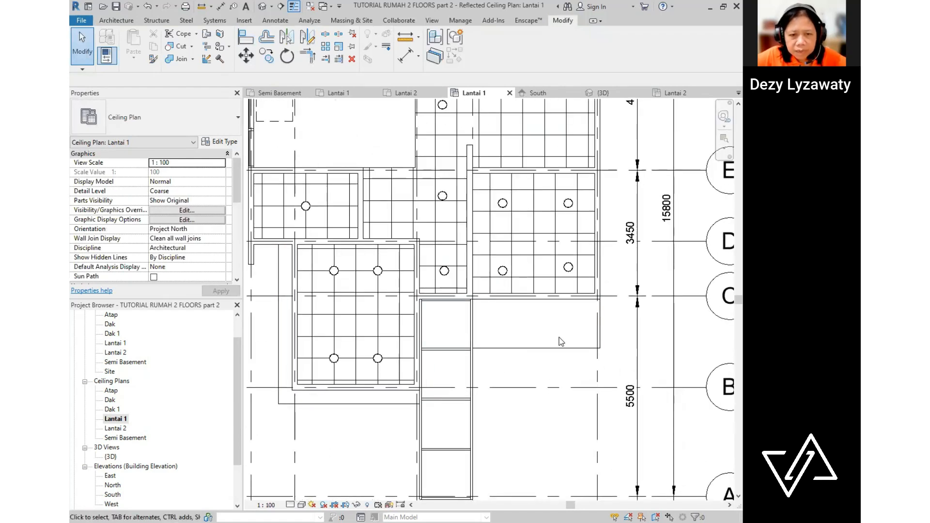
middle_drag(571, 292, 545, 324)
scroll(421, 308, up, 2)
scroll(437, 318, down, 4)
scroll(424, 314, up, 4)
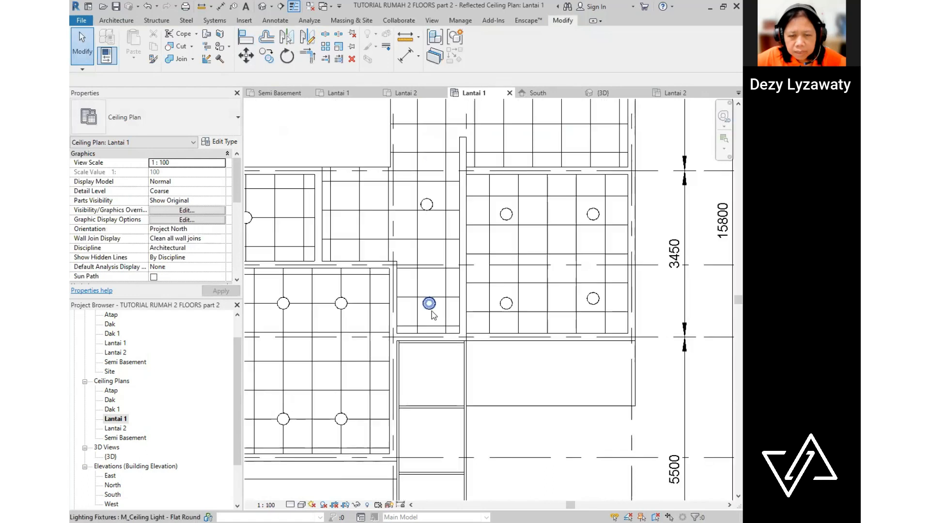
click(429, 304)
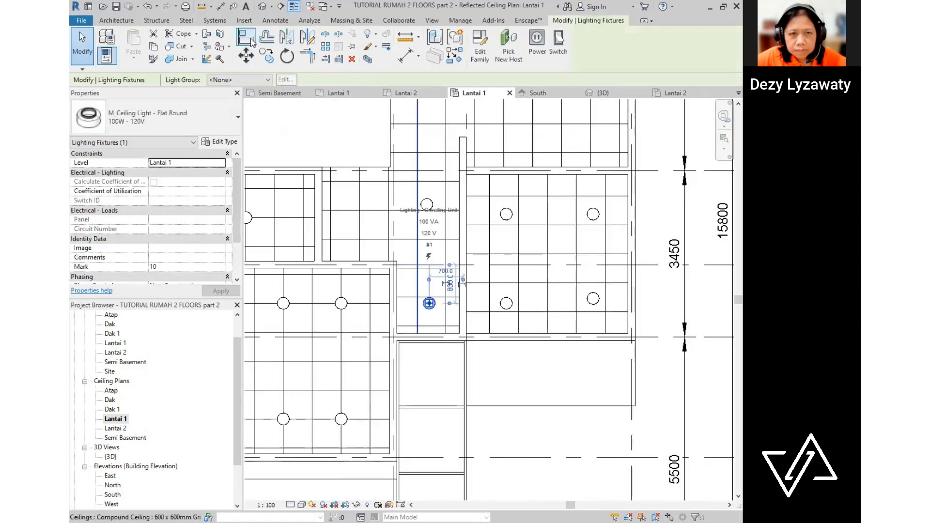
click(251, 42)
scroll(469, 336, up, 3)
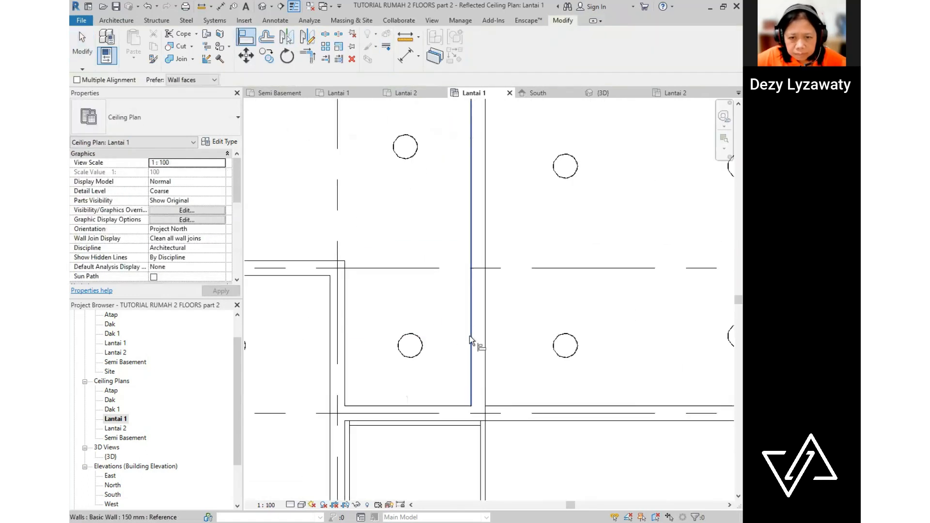
click(422, 356)
scroll(446, 367, down, 1)
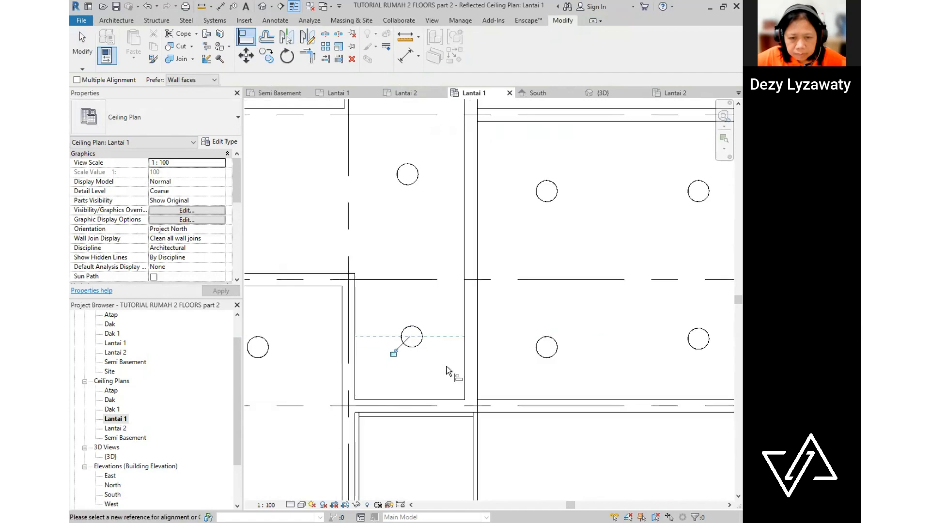
scroll(446, 366, down, 1)
scroll(458, 286, down, 3)
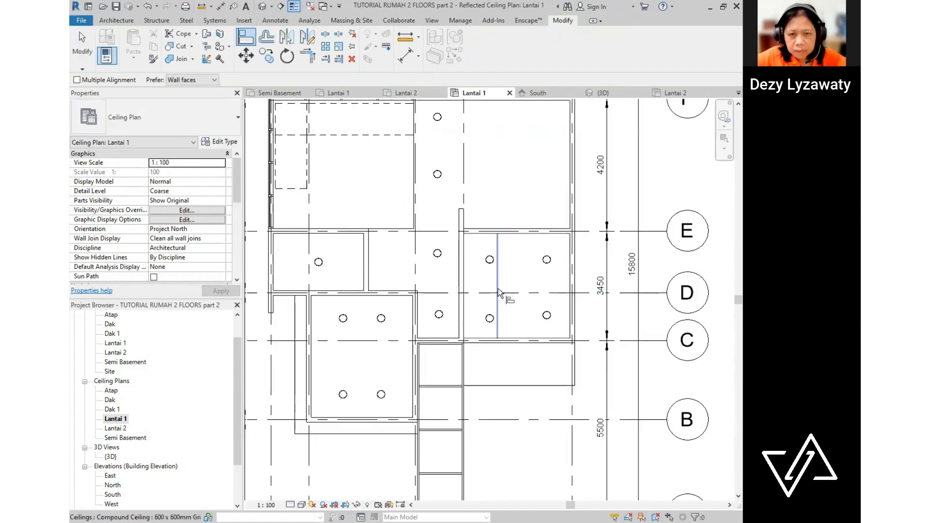
scroll(438, 298, up, 4)
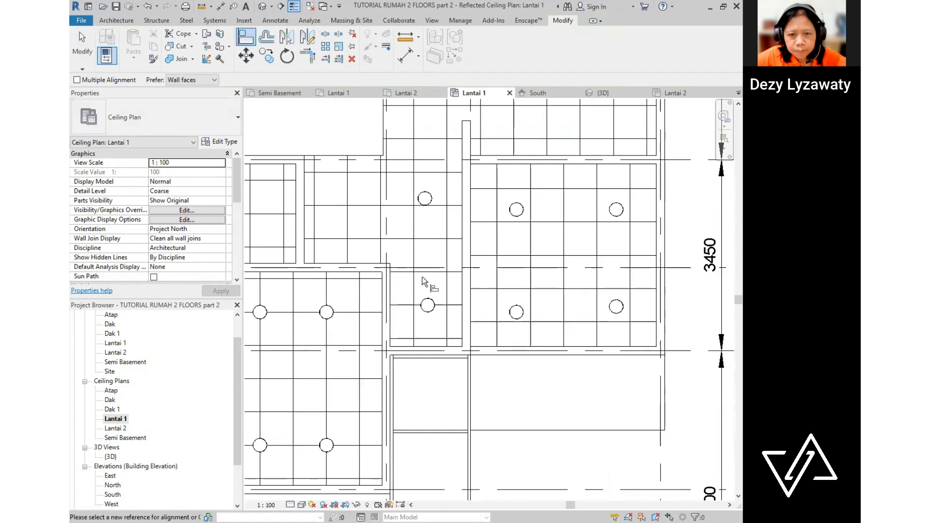
- Centre the corridor light between its side walls with an aligned dimension from wall to light to wall, set to equal segments
click(269, 21)
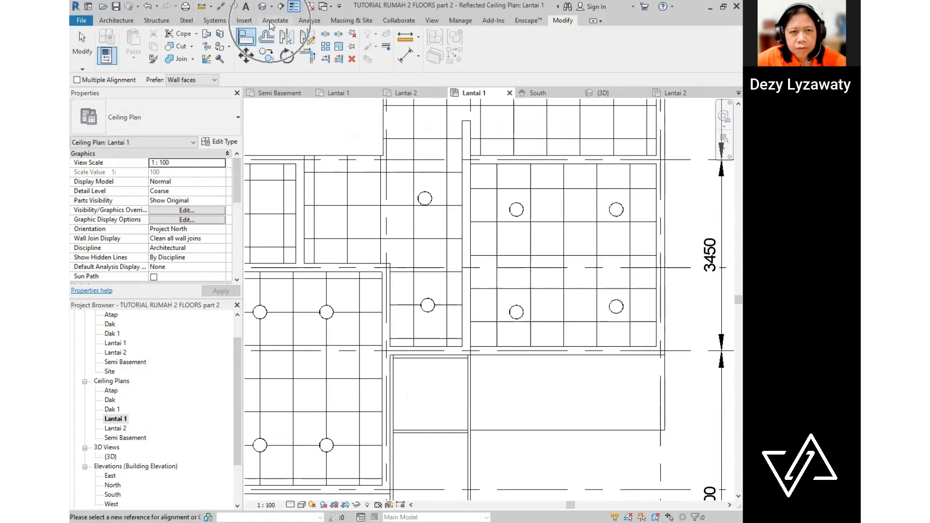
click(119, 49)
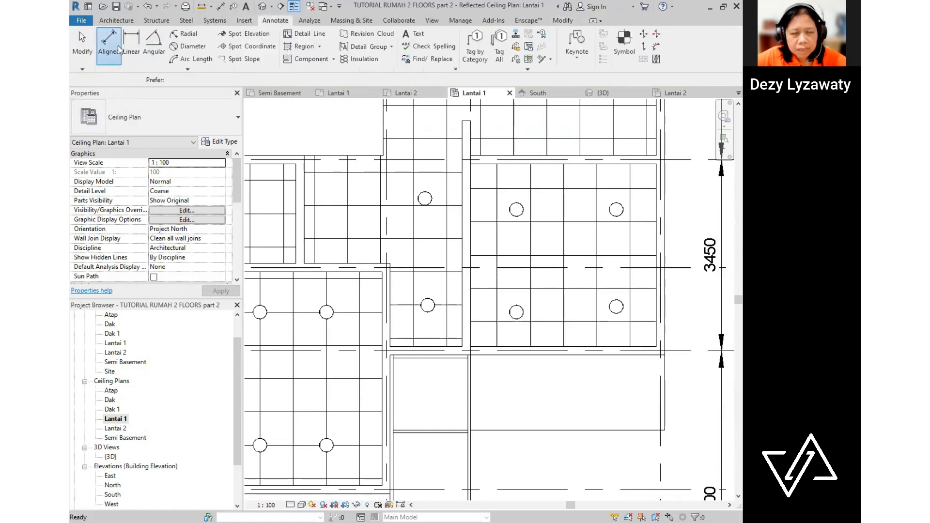
scroll(401, 333, up, 1)
click(389, 331)
click(432, 315)
click(473, 320)
click(442, 335)
click(428, 251)
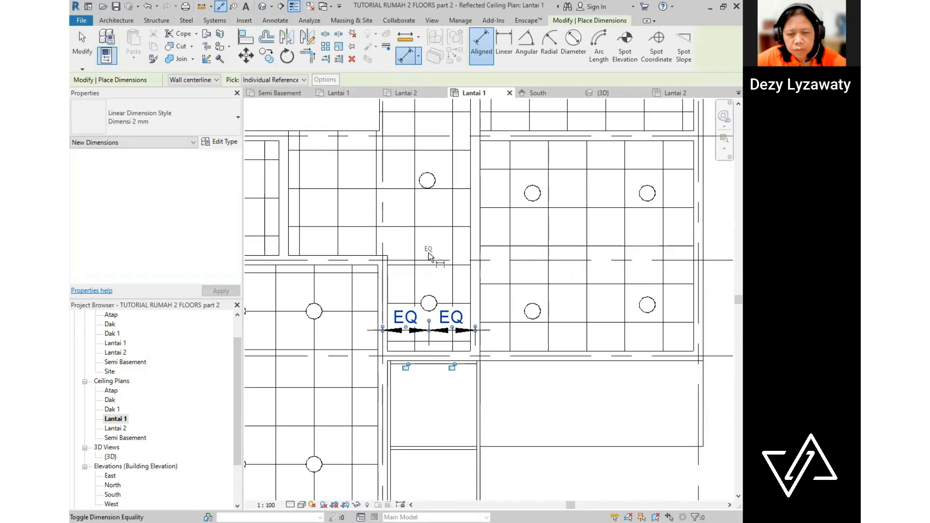
- Delete the equal-spacing dimension at the corridor light while leaving the elements constrained
key(Escape)
key(Escape)
click(456, 322)
key(Escape)
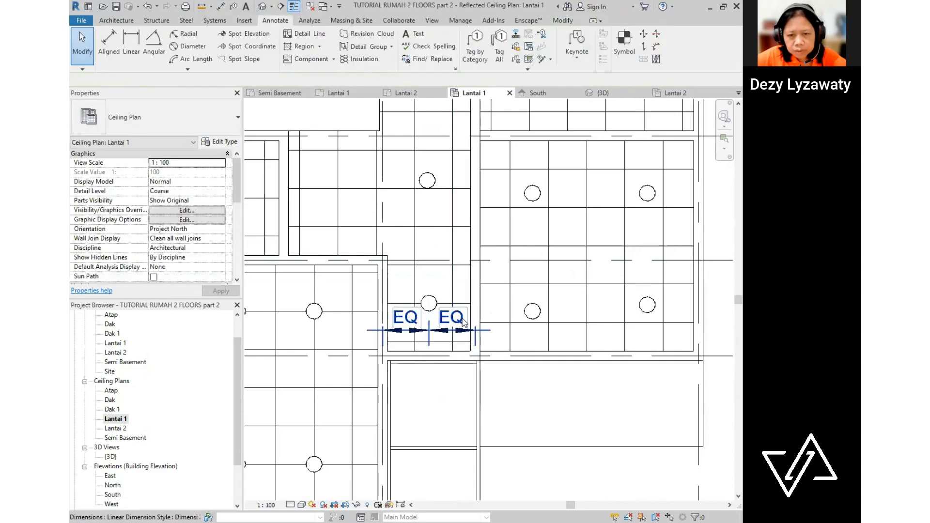
click(463, 323)
key(Delete)
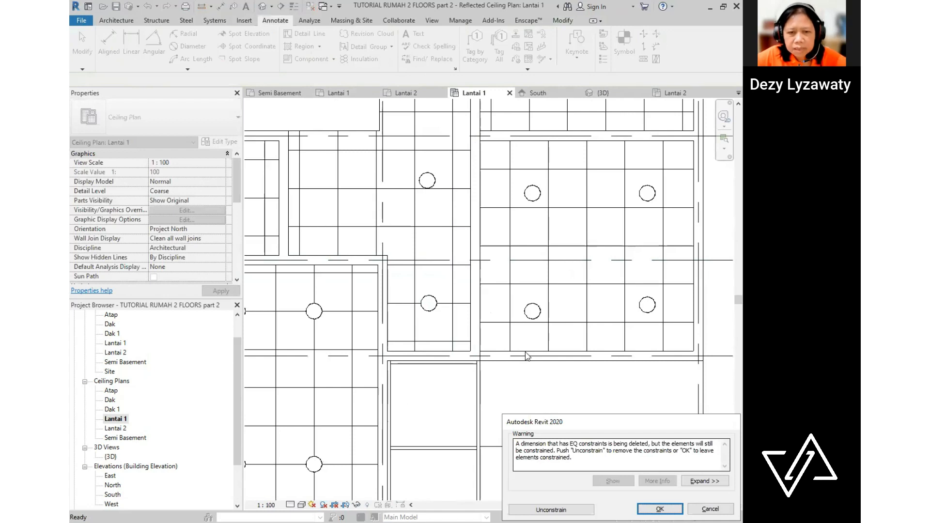
key(Return)
- Align the other three corridor lights vertically with the centre of the corridor light between grids C and D
scroll(465, 334, down, 2)
scroll(457, 338, down, 1)
scroll(373, 361, up, 1)
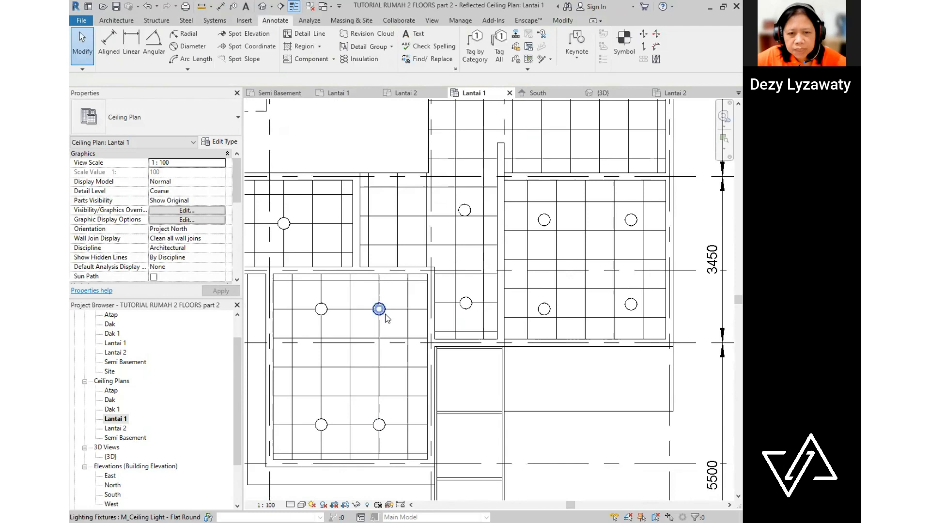
scroll(386, 318, down, 1)
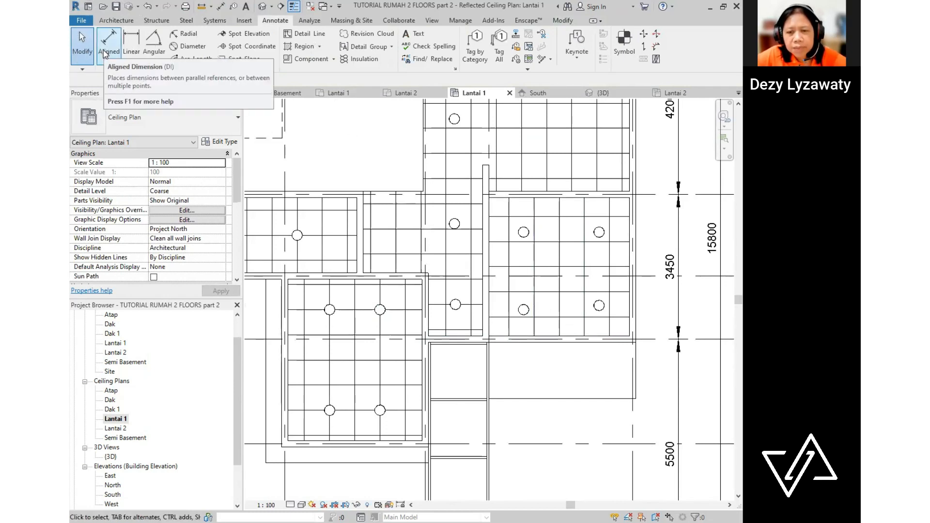
scroll(608, 359, down, 2)
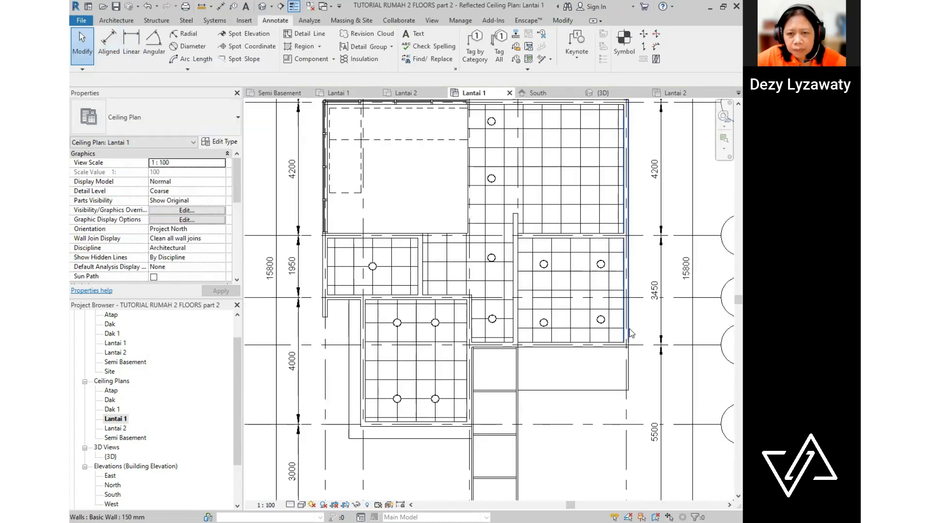
scroll(561, 331, up, 2)
middle_drag(583, 303, 534, 373)
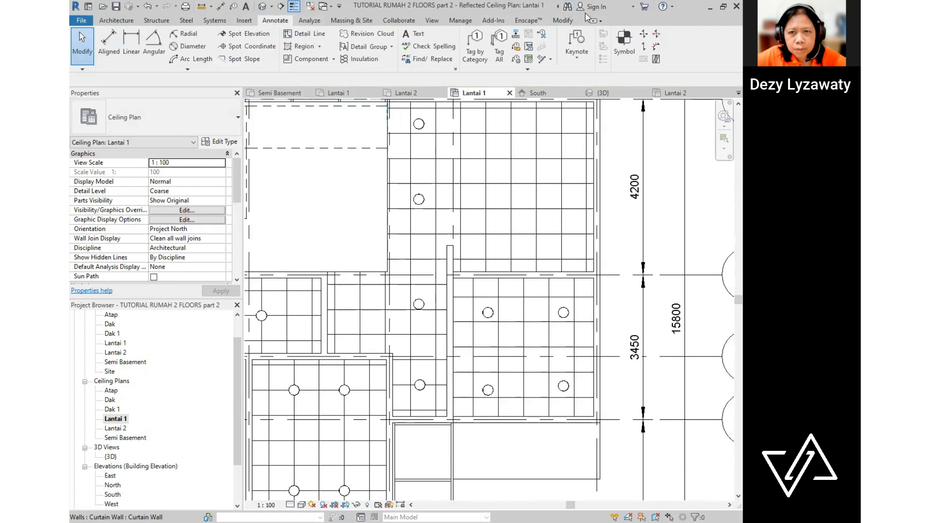
click(562, 20)
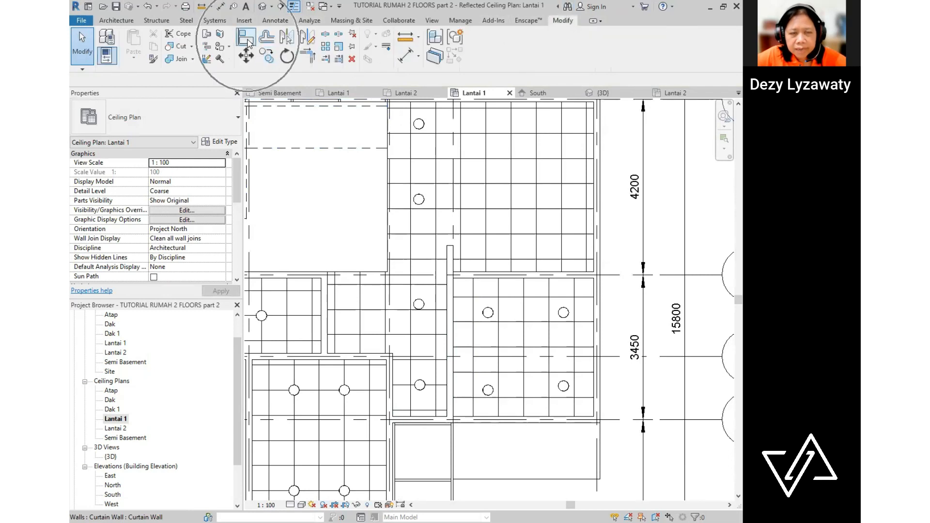
click(247, 40)
click(420, 386)
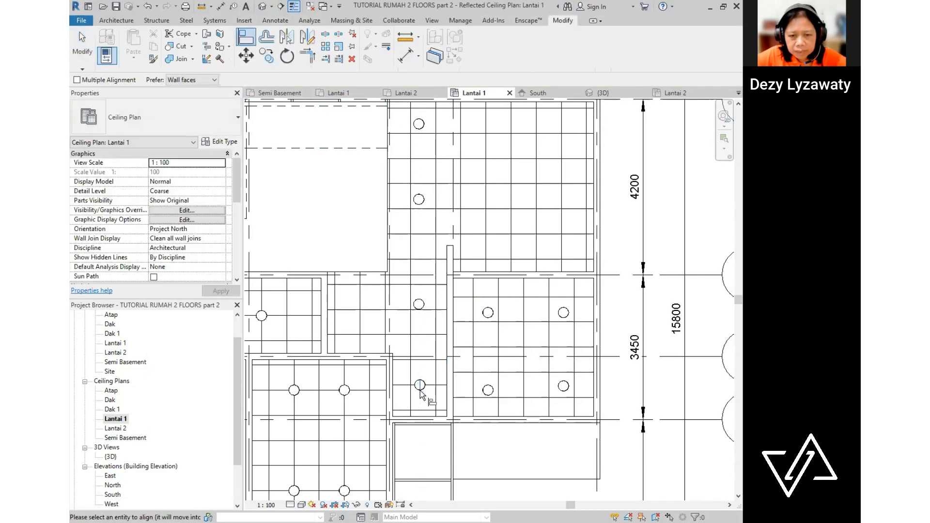
click(420, 305)
click(422, 311)
click(419, 200)
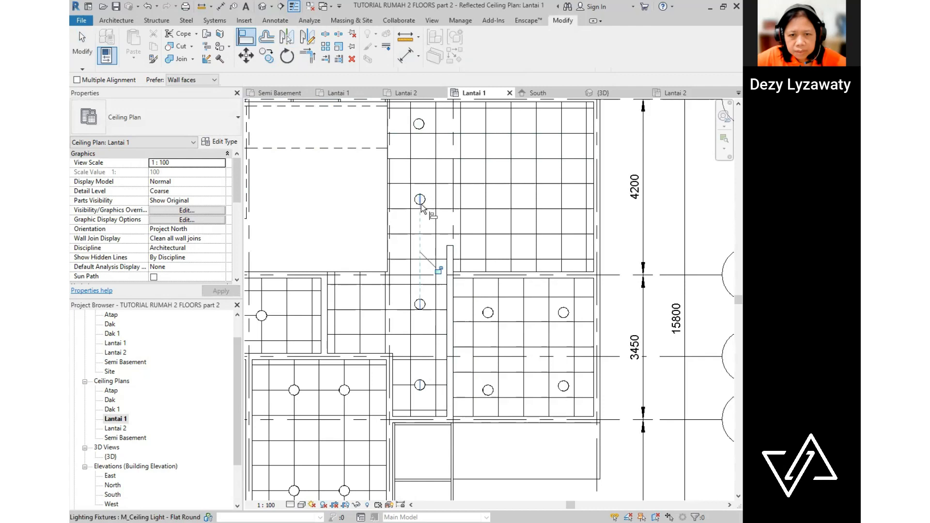
click(420, 130)
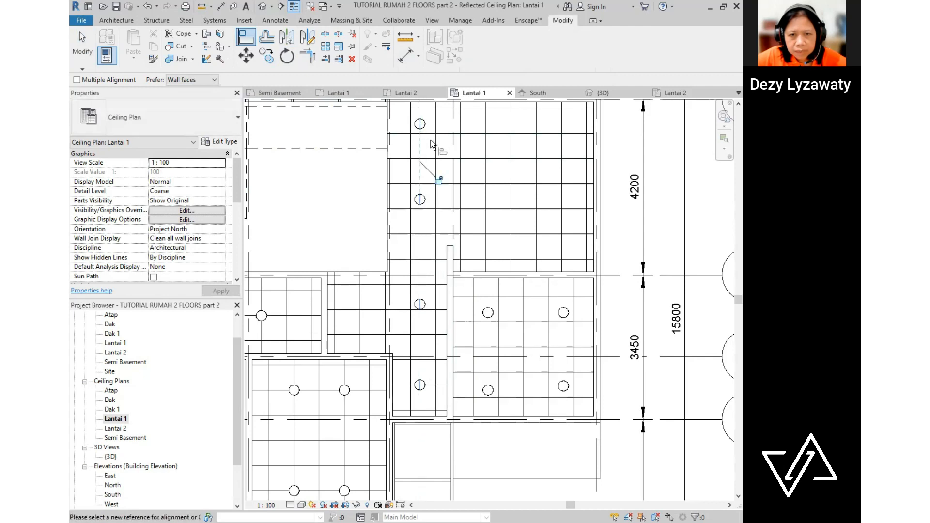
- Align the three corridor lights between grids D and F with their nearest horizontal ceiling grid lines, and end the alignment
middle_drag(430, 147, 431, 265)
click(438, 249)
click(429, 244)
click(434, 324)
click(425, 318)
middle_drag(429, 412, 429, 293)
click(427, 309)
click(424, 305)
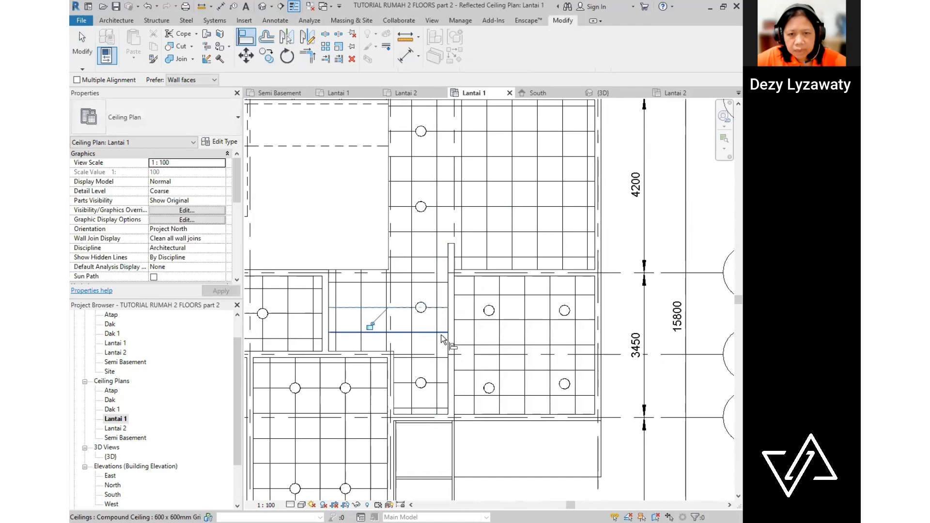
key(Escape)
key(Escape)
scroll(600, 380, down, 3)
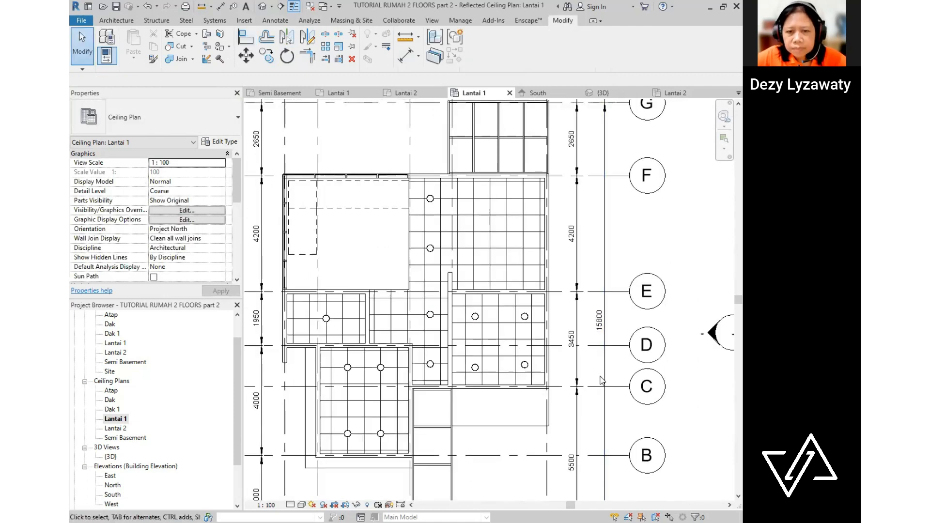
- Align the four round lights in the room between grids C and E with their nearest horizontal ceiling grid lines
scroll(535, 362, up, 3)
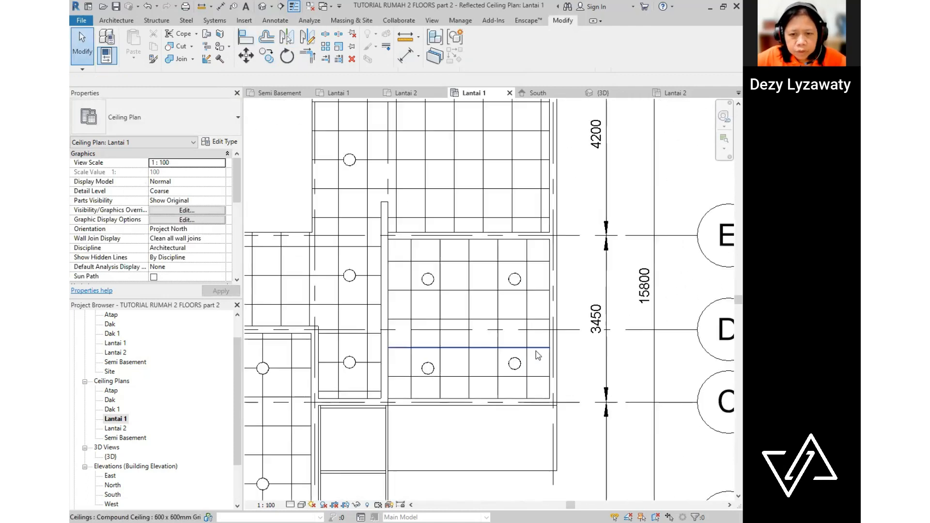
click(245, 39)
scroll(504, 373, up, 2)
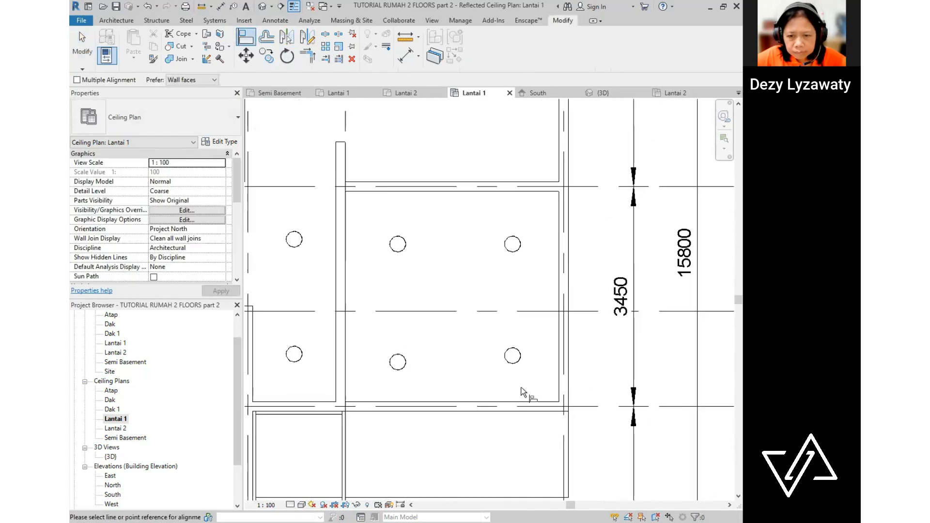
click(509, 341)
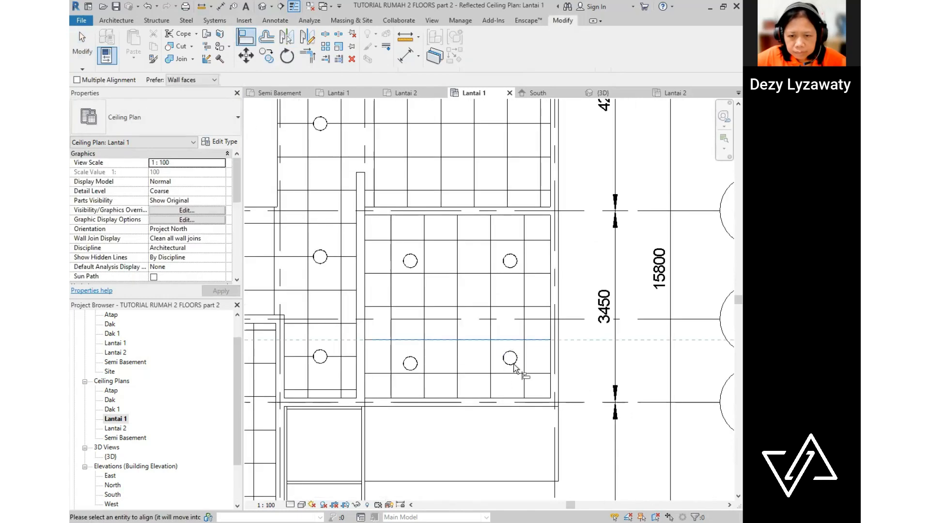
click(441, 357)
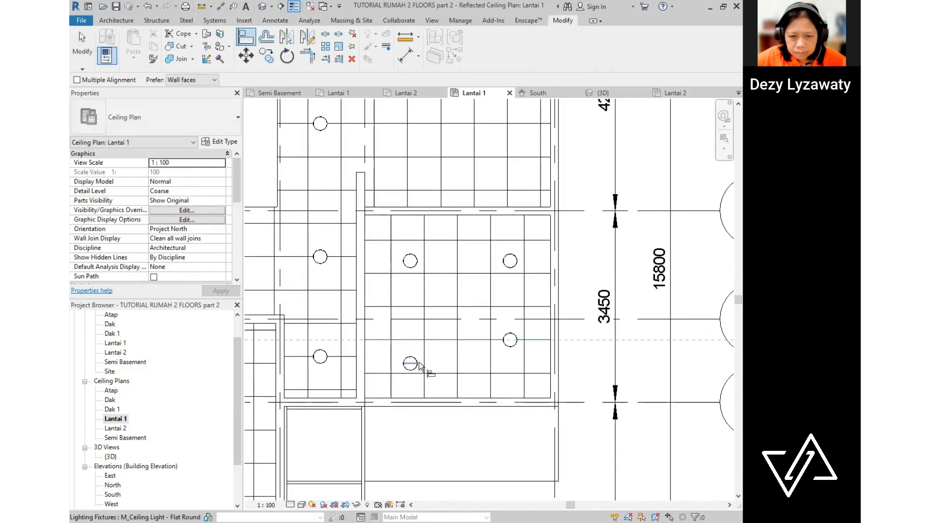
click(424, 274)
click(419, 264)
click(516, 276)
click(516, 262)
- Try to align the two round lights nearest grid 5 with the vertical ceiling grid line closest to that wall, and undo the last alignment
click(524, 301)
click(515, 286)
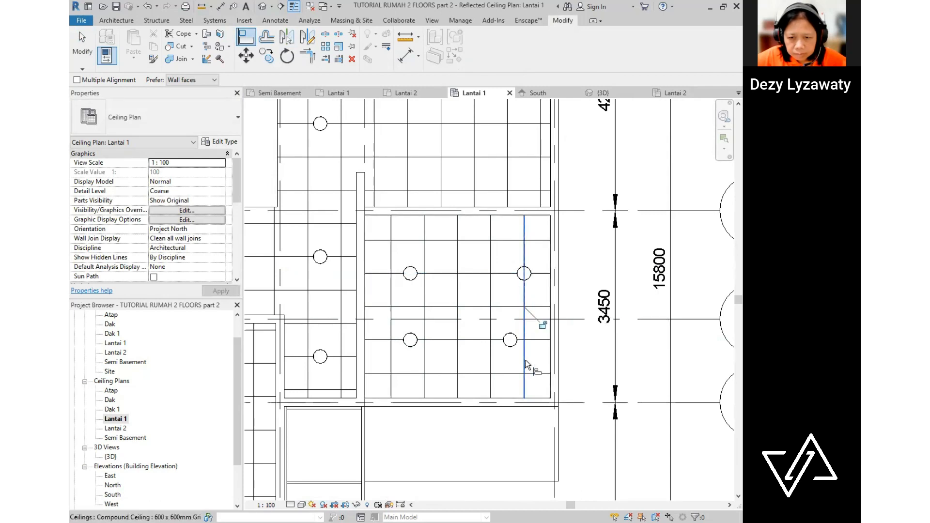
click(511, 352)
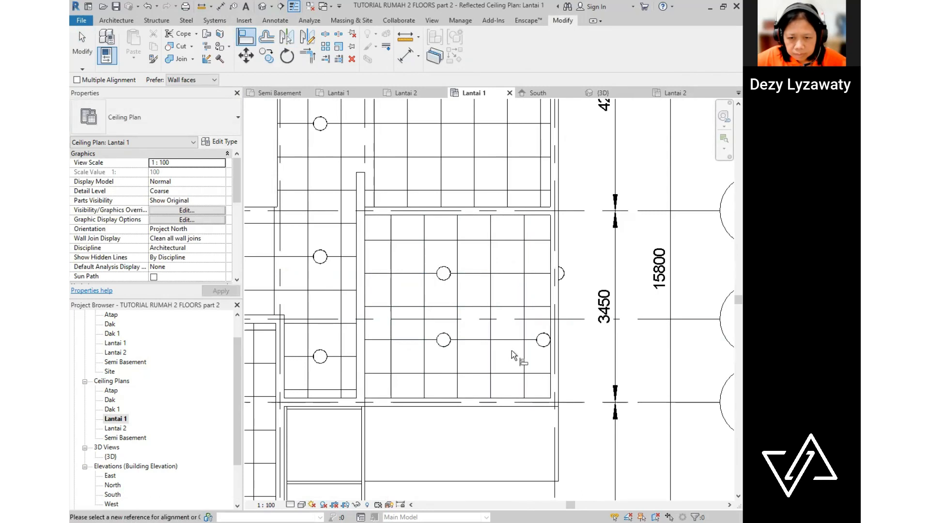
click(147, 6)
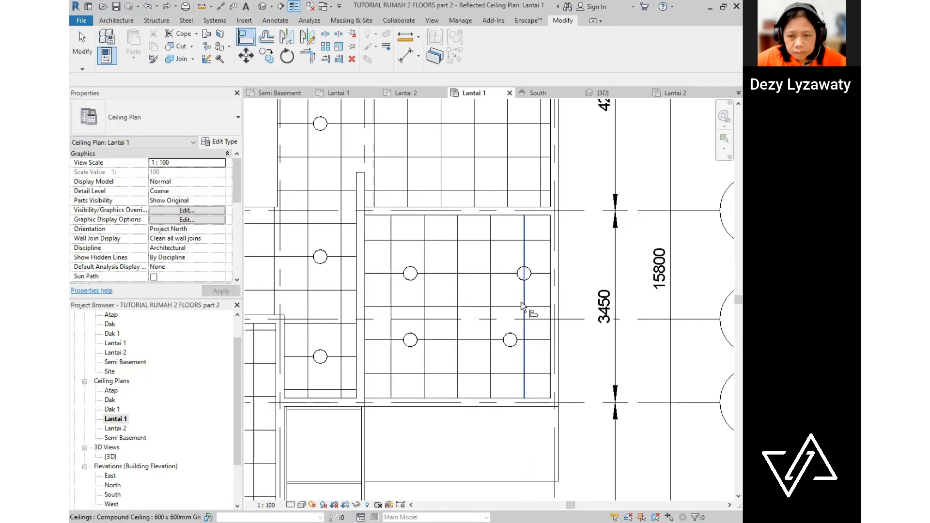
- Align both pairs of round lights in the room with vertical ceiling grid lines two tiles apart, and end the alignment
click(490, 364)
click(511, 344)
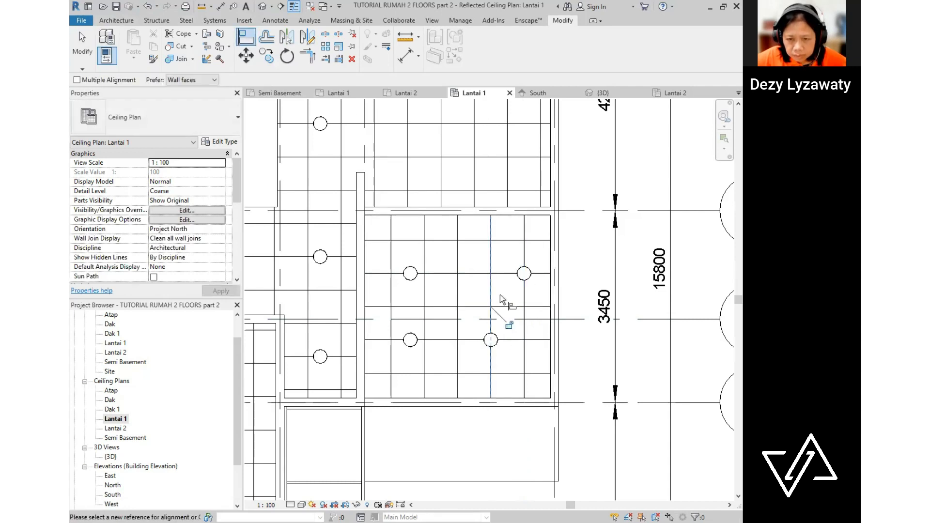
click(526, 285)
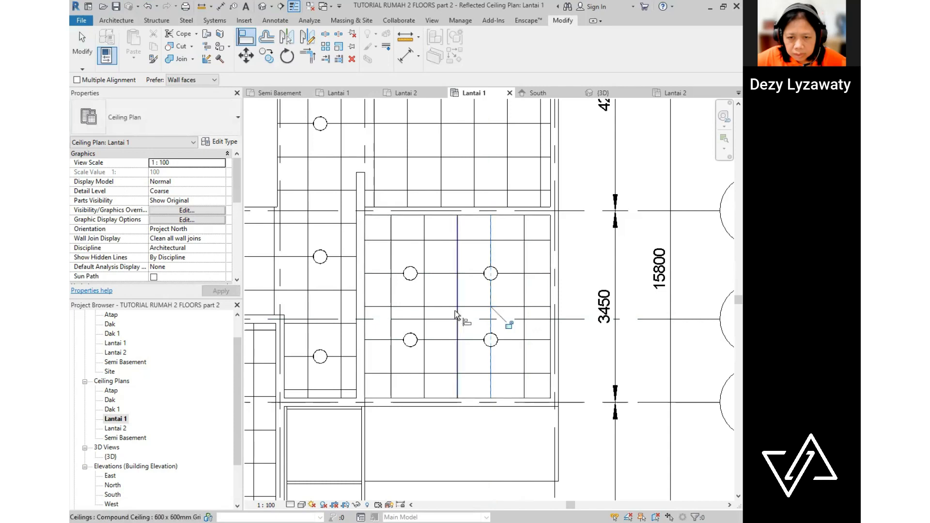
click(424, 299)
click(415, 280)
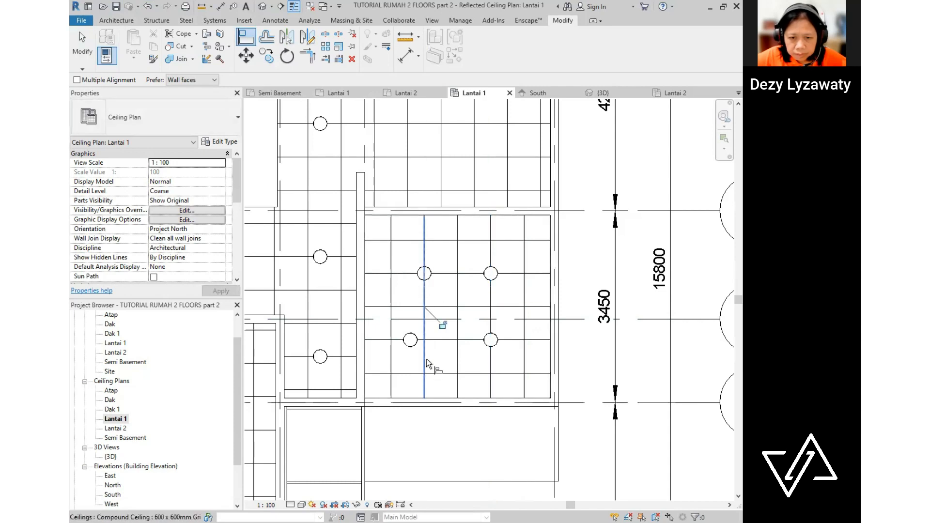
click(409, 347)
scroll(497, 348, down, 2)
scroll(535, 342, down, 1)
key(Escape)
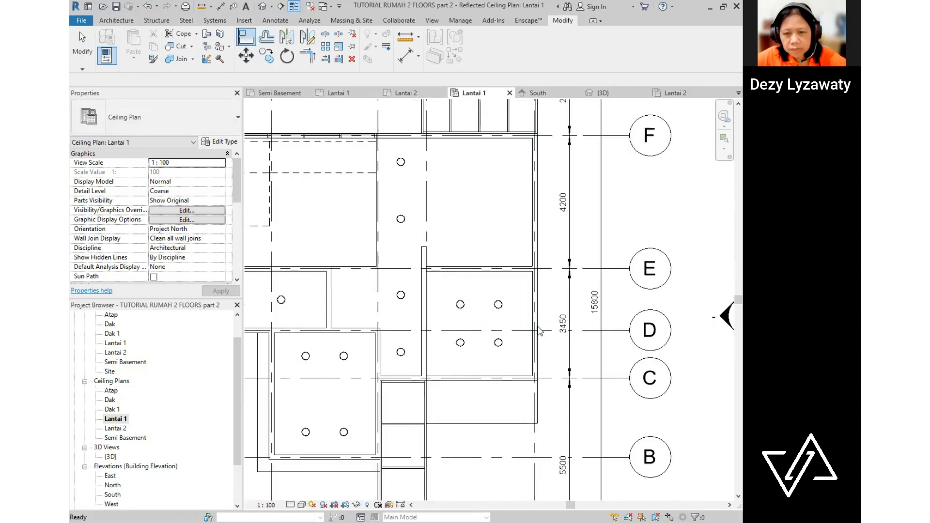
middle_drag(525, 388, 561, 356)
middle_drag(523, 228, 486, 318)
scroll(485, 318, down, 1)
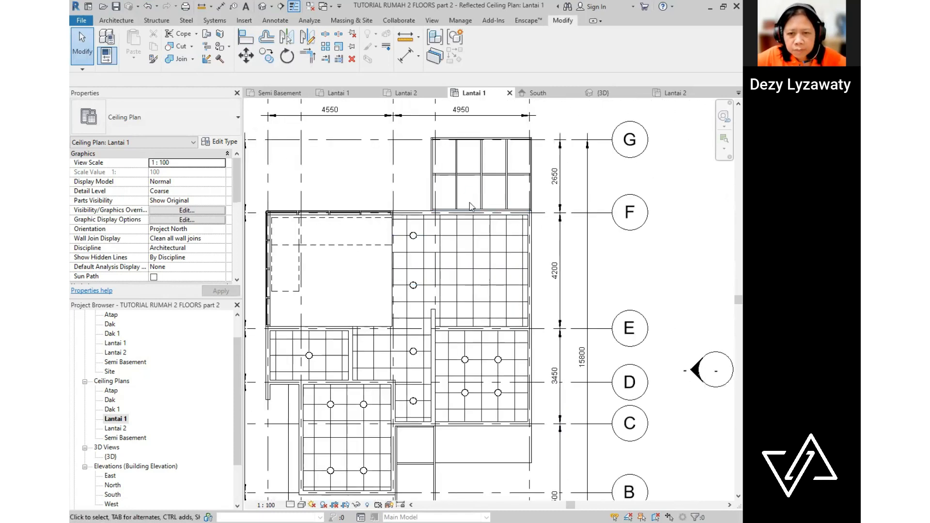
click(550, 272)
key(Escape)
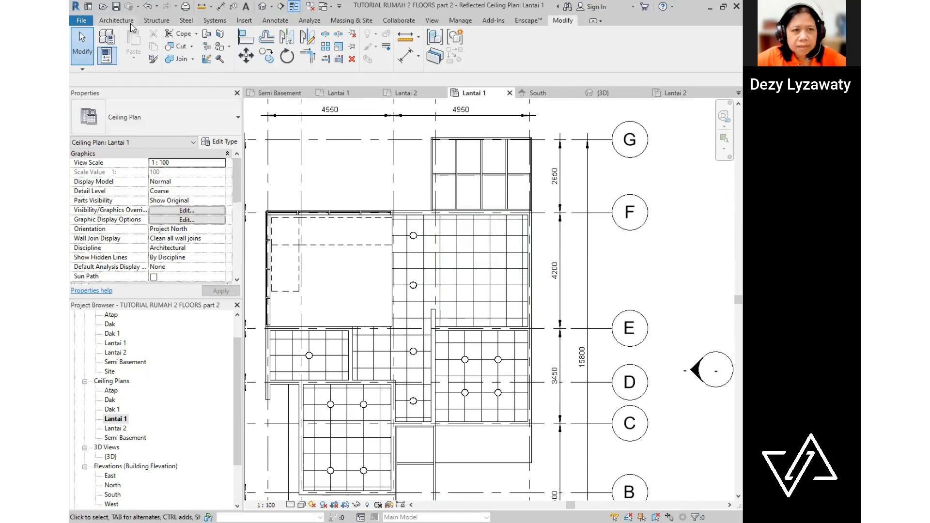
- Place three M_Ceiling Light - Linear Box fixtures, type 0300x1200mm(1 Lamp) - 120V, stacked in the room between grids E and F
click(117, 21)
click(193, 48)
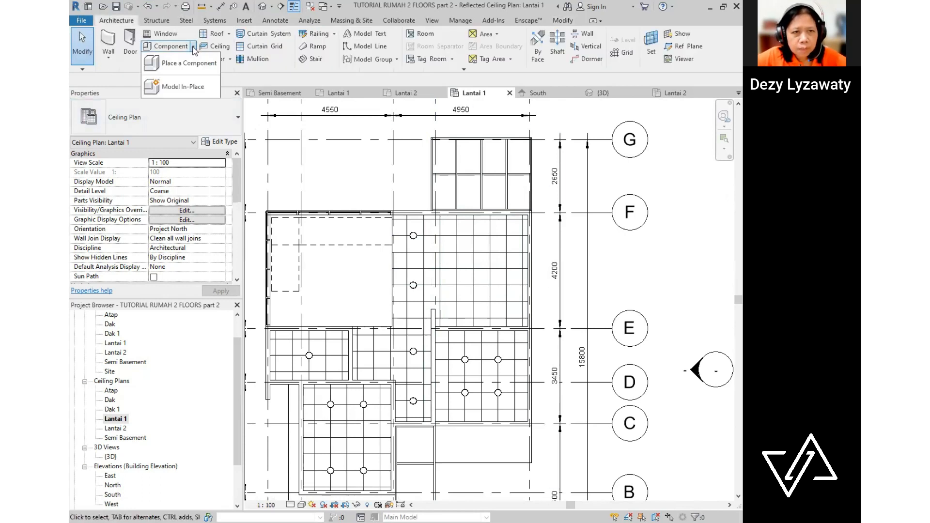
click(193, 64)
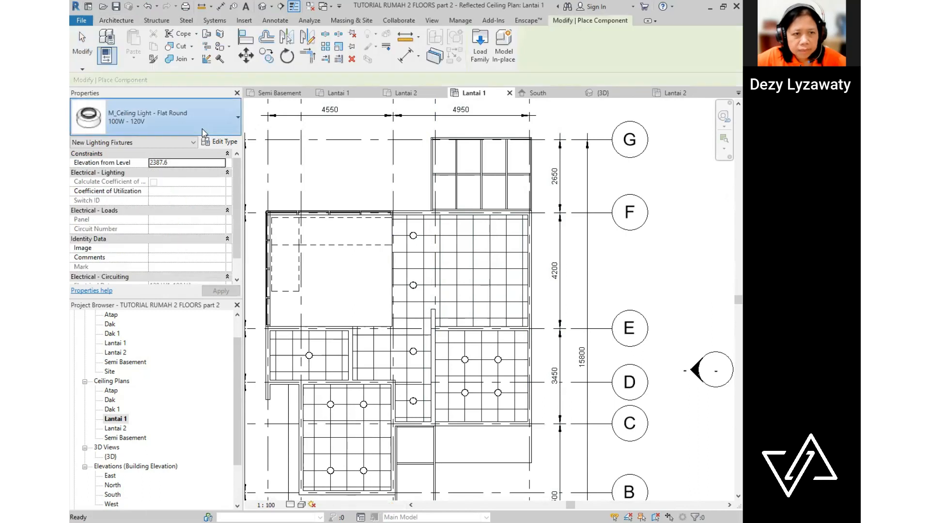
click(214, 128)
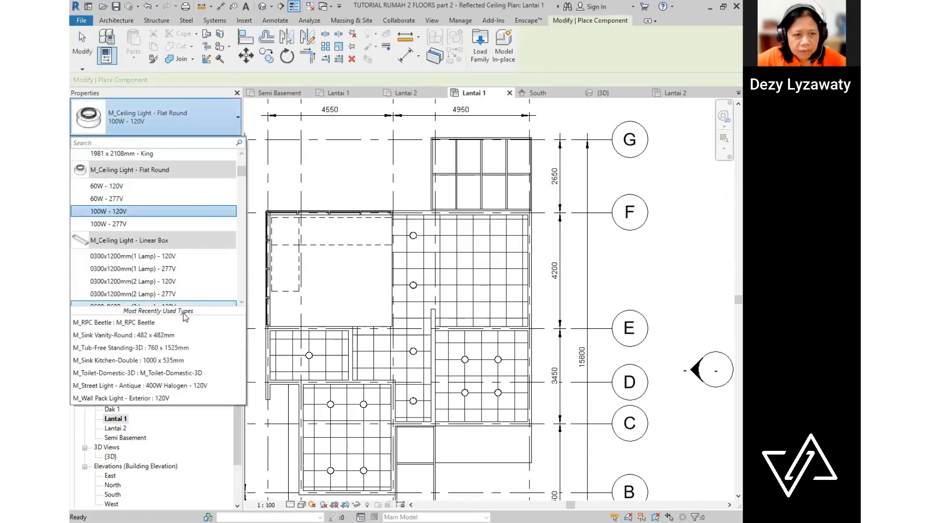
click(174, 258)
scroll(489, 320, up, 2)
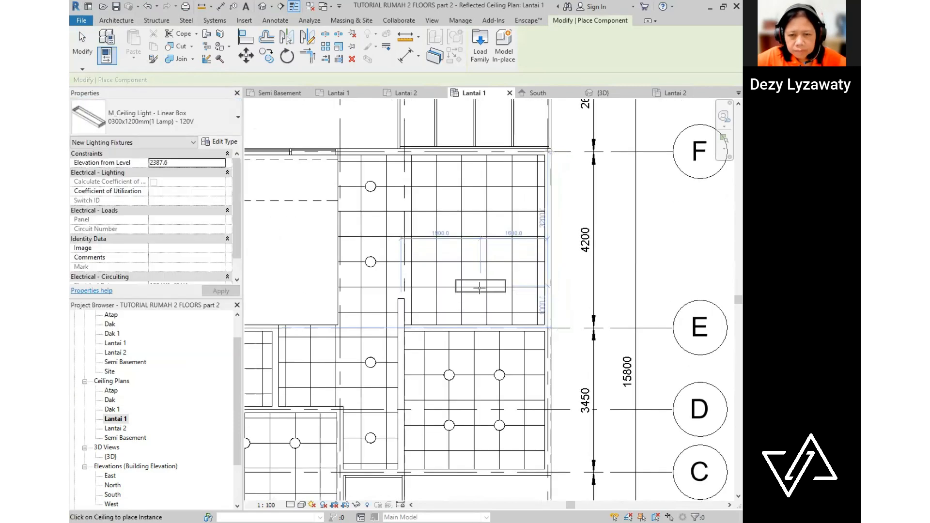
click(480, 287)
click(476, 235)
click(476, 186)
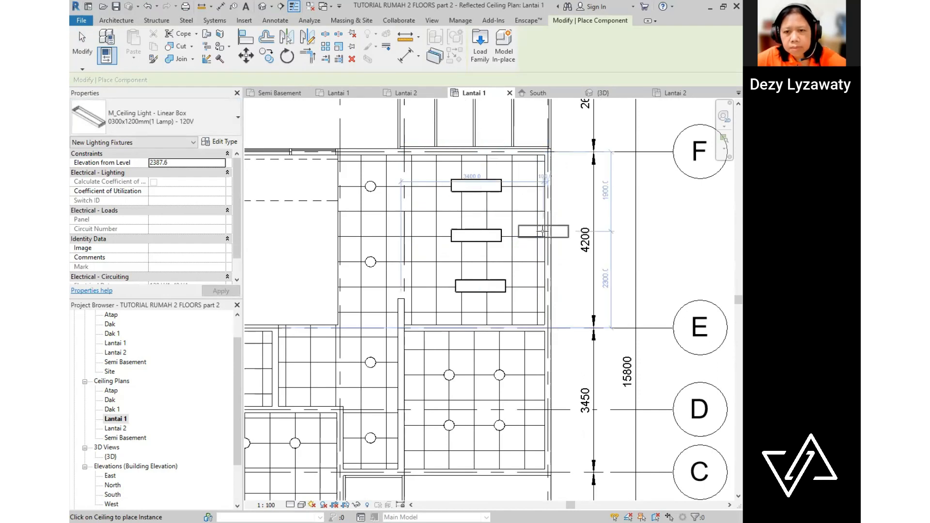
key(Escape)
- Align the linear light nearest grid E with its horizontal ceiling grid line and with the centre of the middle linear light
middle_drag(551, 303, 527, 319)
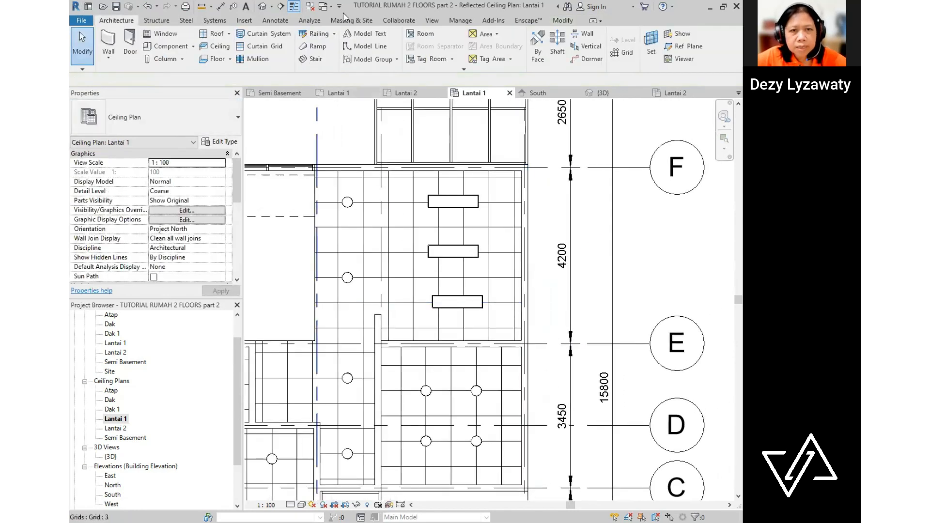
click(562, 20)
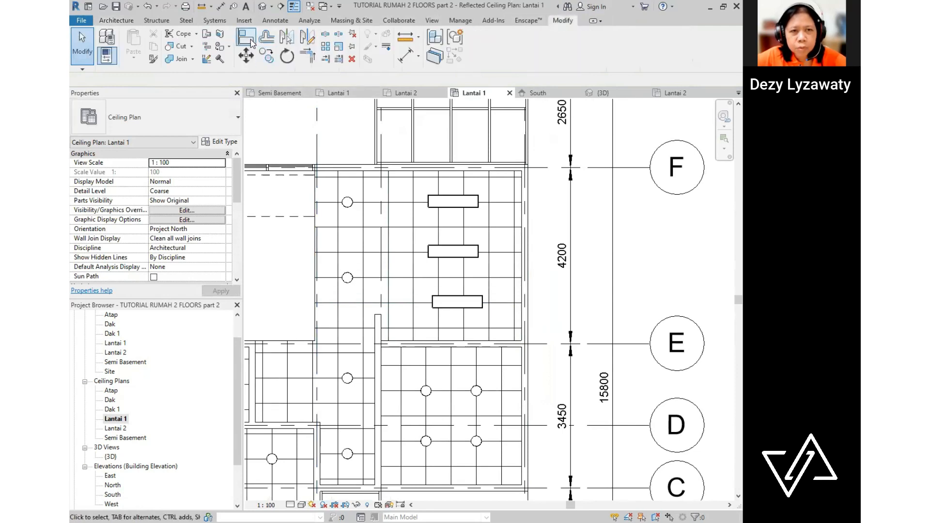
click(250, 41)
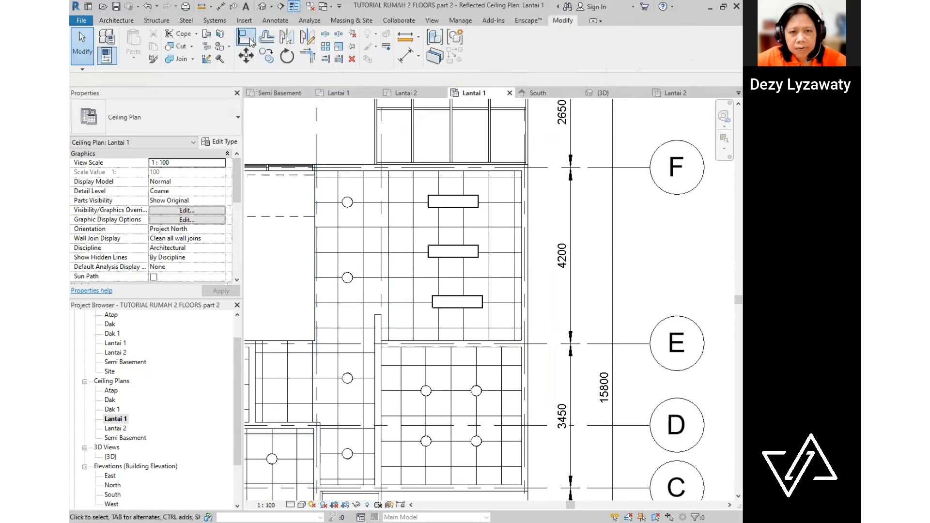
click(419, 303)
click(455, 303)
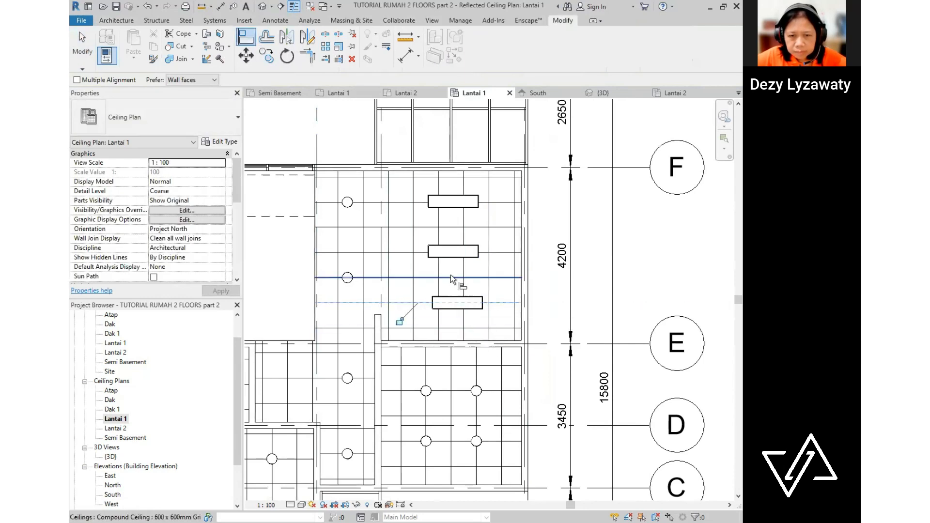
click(452, 259)
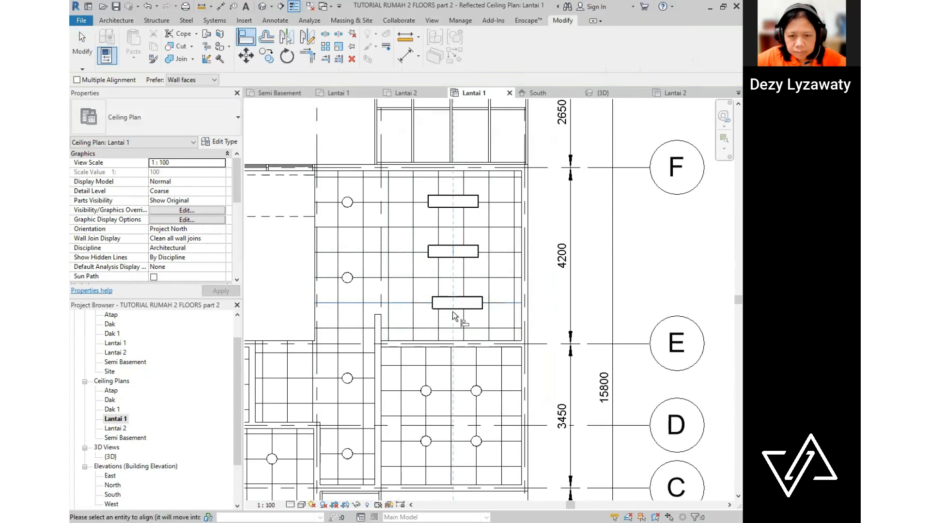
click(461, 313)
- Align the other two linear lights with their horizontal ceiling grid lines, line up their centres vertically, and end the alignment
click(475, 202)
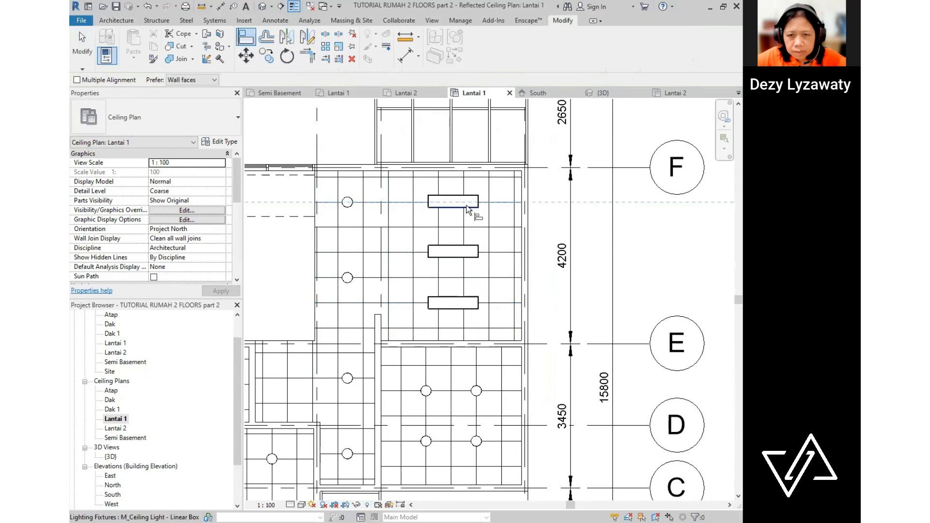
click(495, 252)
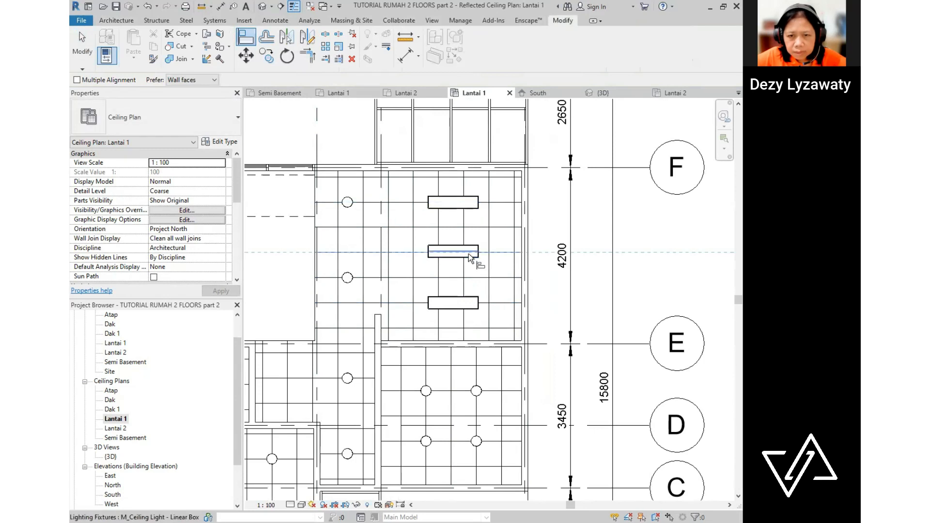
click(456, 309)
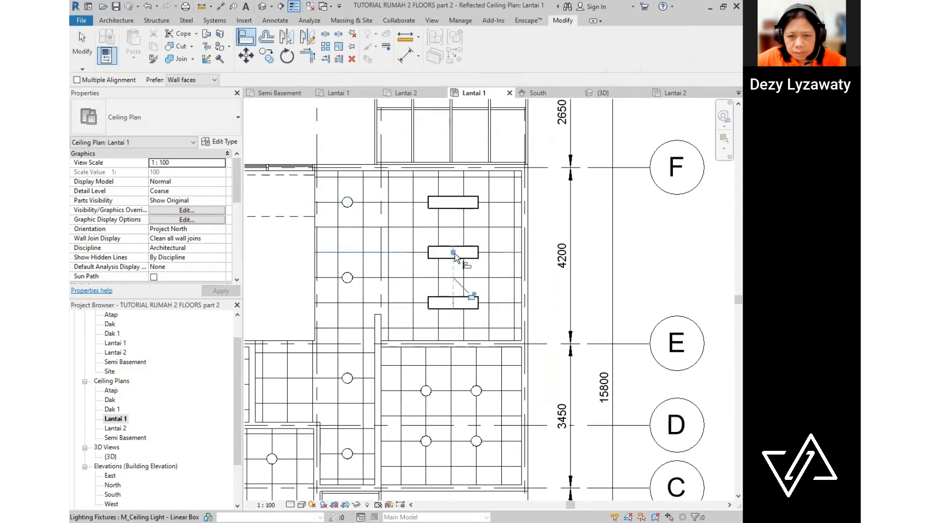
click(455, 257)
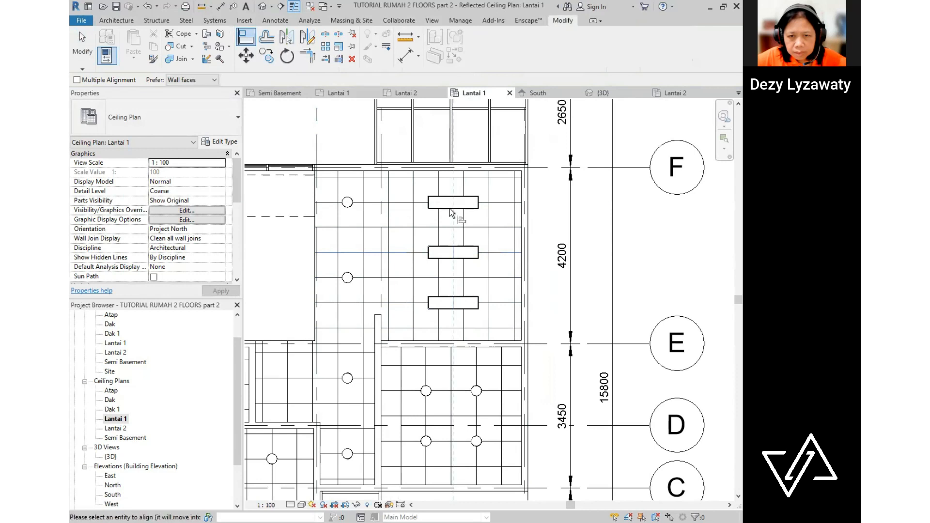
scroll(495, 251, down, 6)
key(Escape)
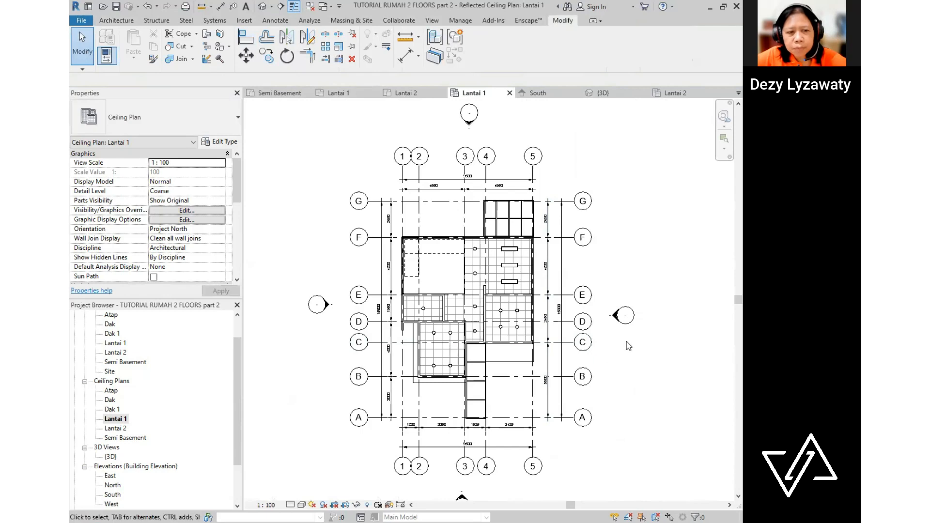
- Open the Lantai 2 ceiling plan
middle_drag(627, 341, 621, 307)
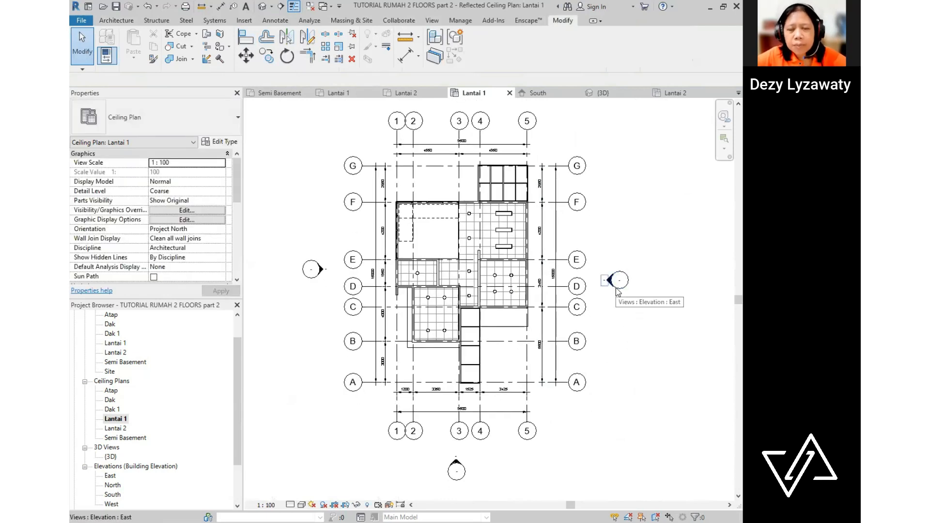
double_click(116, 428)
scroll(488, 308, down, 2)
scroll(467, 201, up, 2)
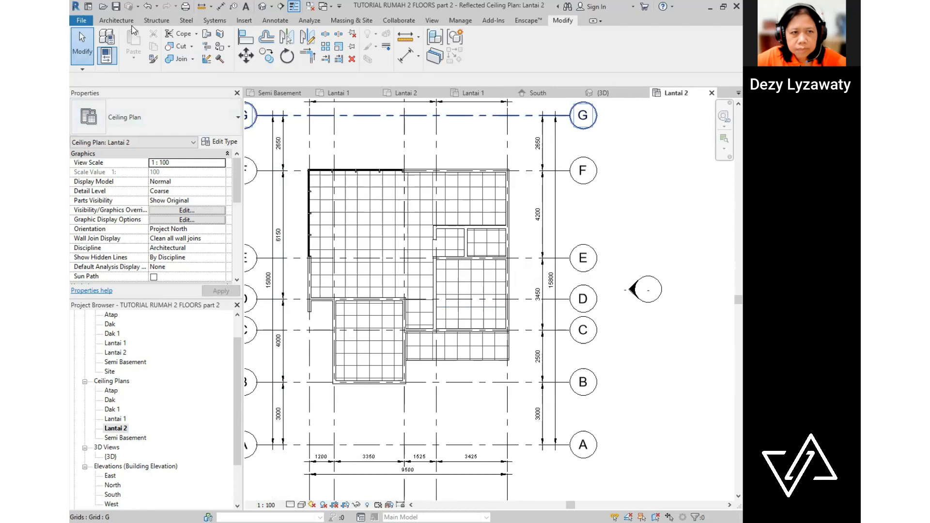
- Place an M_Ceiling Light - Linear Box fixture, type 0300x1200mm(1 Lamp) - 120V, in the ceiling area just below grid F near grid 5
click(113, 20)
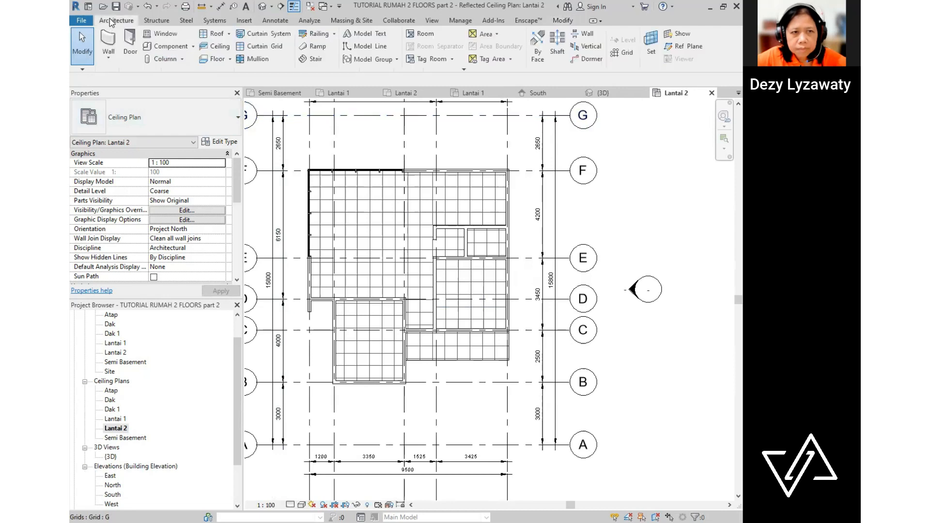
click(193, 46)
click(195, 64)
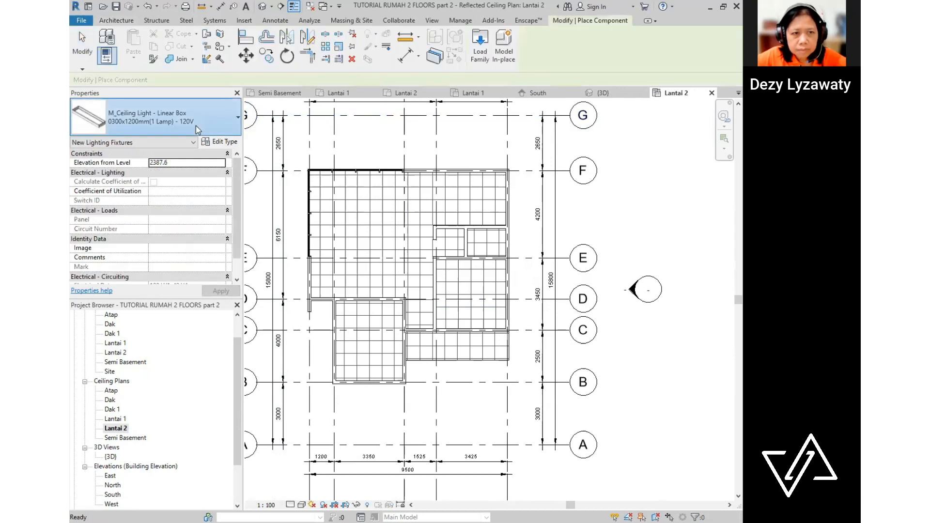
click(196, 126)
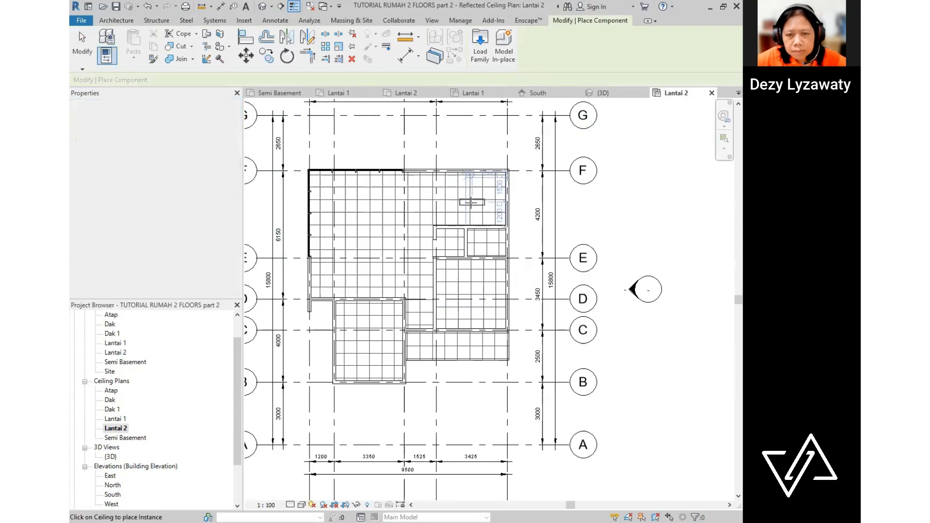
scroll(472, 196, up, 2)
scroll(472, 196, up, 1)
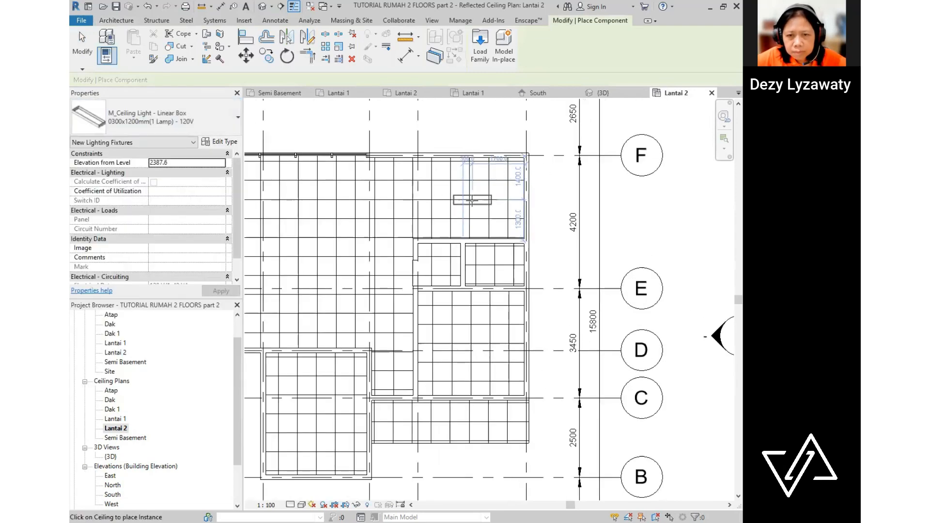
click(470, 199)
scroll(469, 208, down, 3)
scroll(448, 286, up, 1)
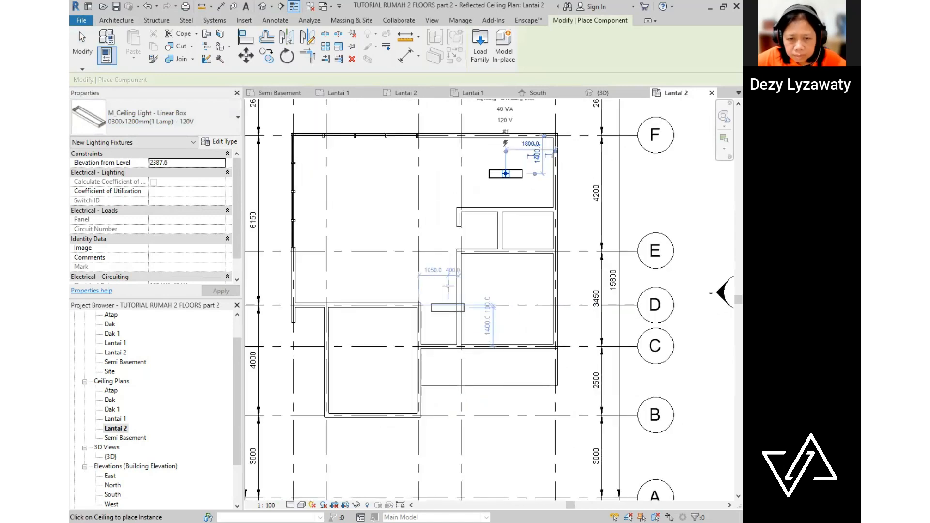
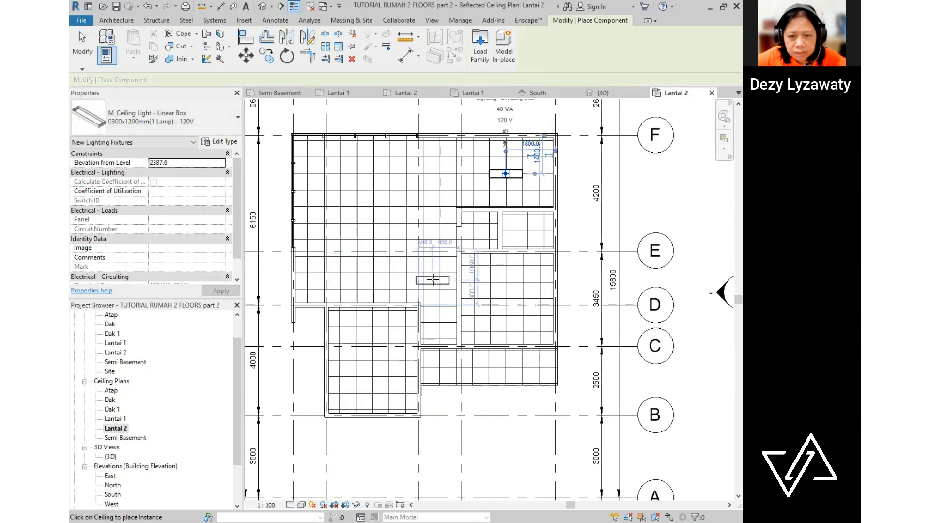
- End the linear light placement and leave the placed fixture unselected
key(Escape)
key(Escape)
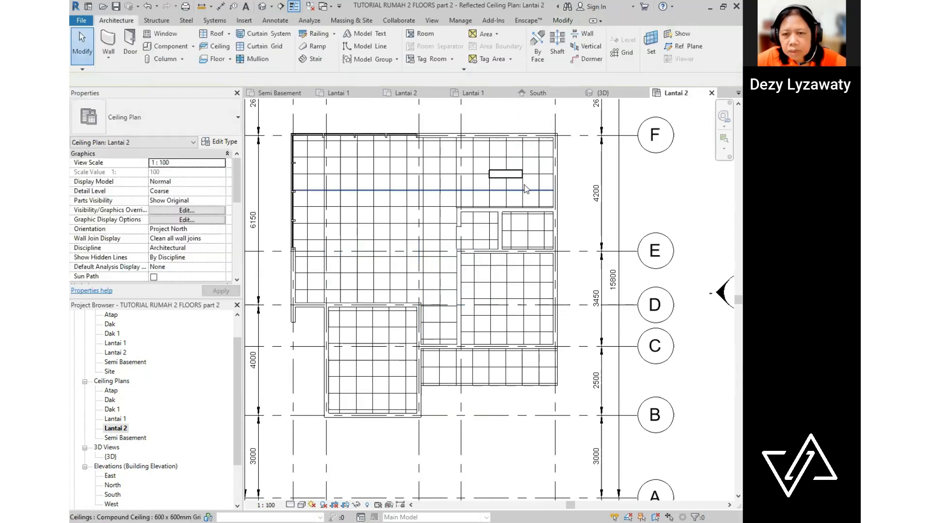
click(518, 178)
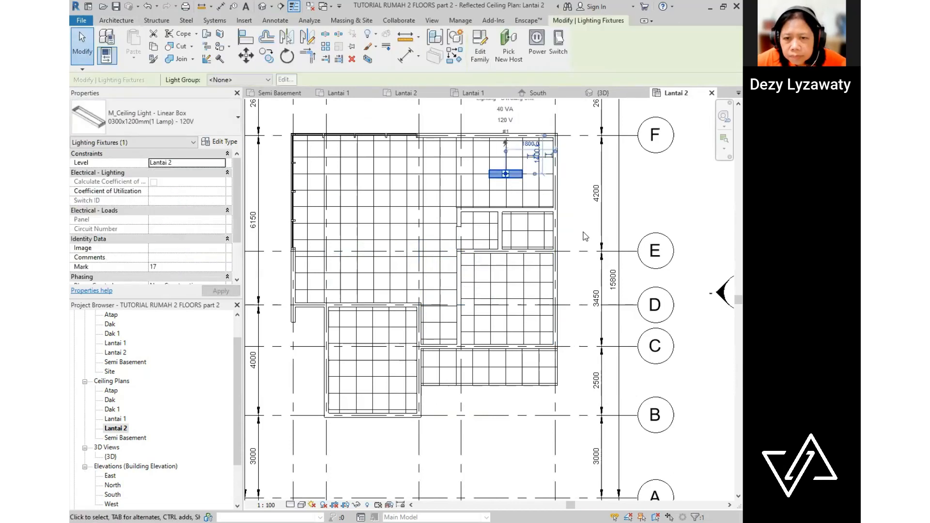
click(585, 235)
scroll(558, 228, up, 1)
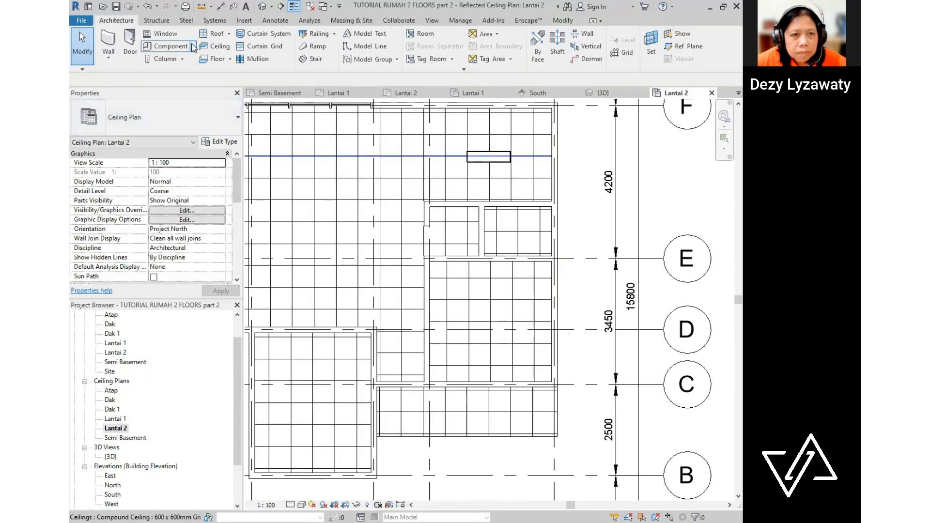
click(193, 47)
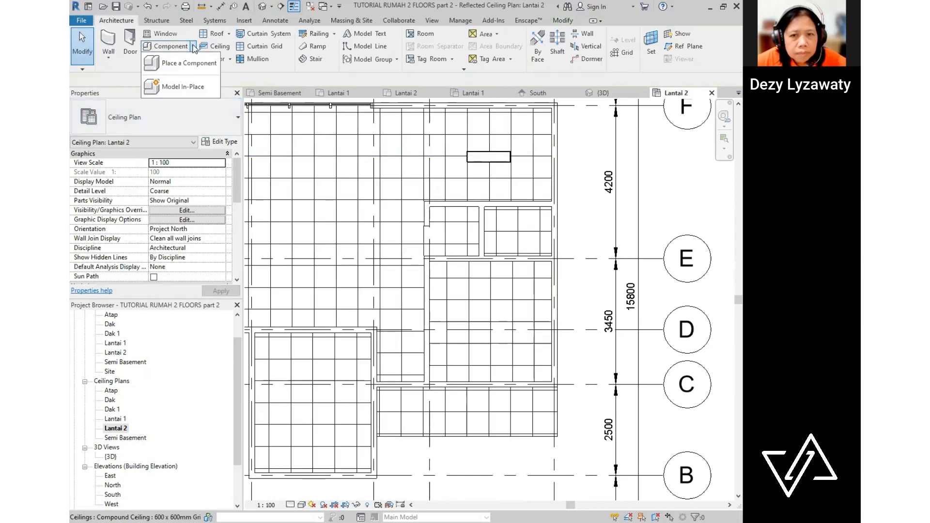
- Copy the linear light horizontally onto the large ceiling area to its left, on the same ceiling grid line
click(482, 162)
scroll(499, 161, down, 1)
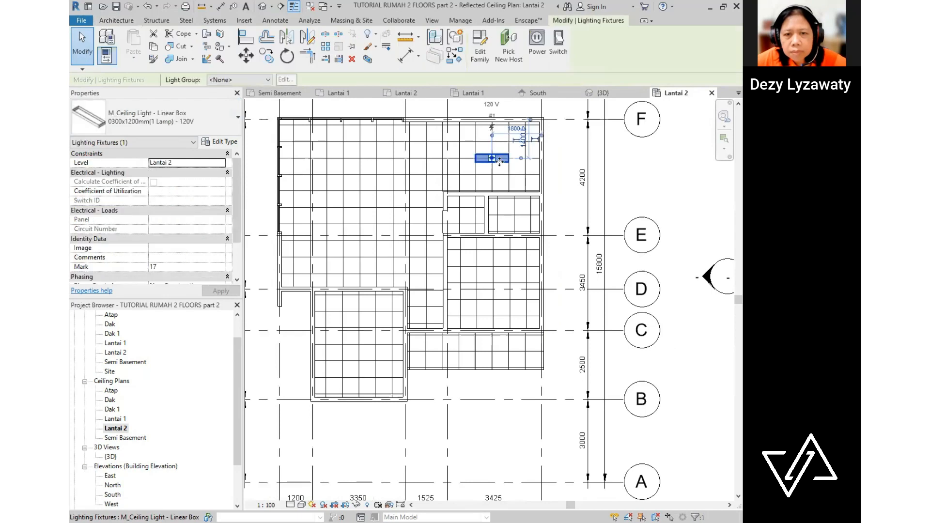
click(266, 61)
scroll(523, 160, up, 2)
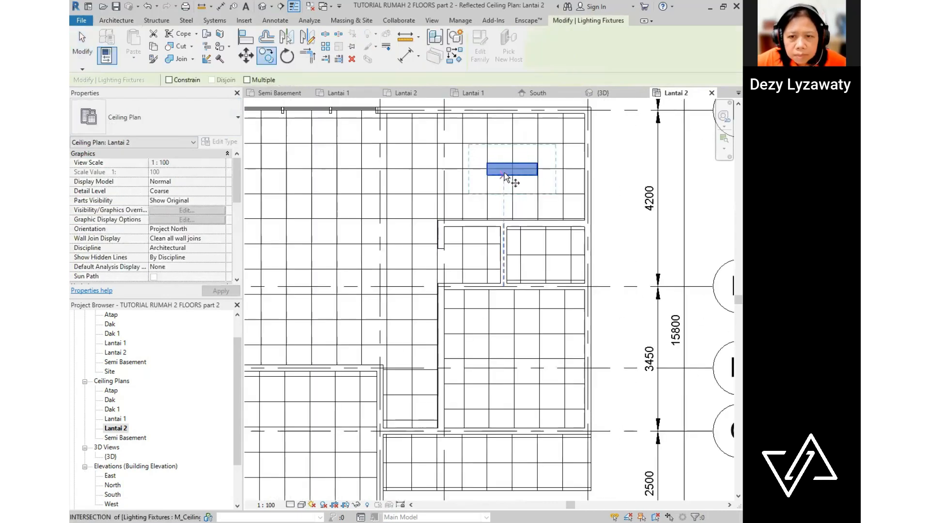
click(512, 169)
scroll(512, 169, down, 2)
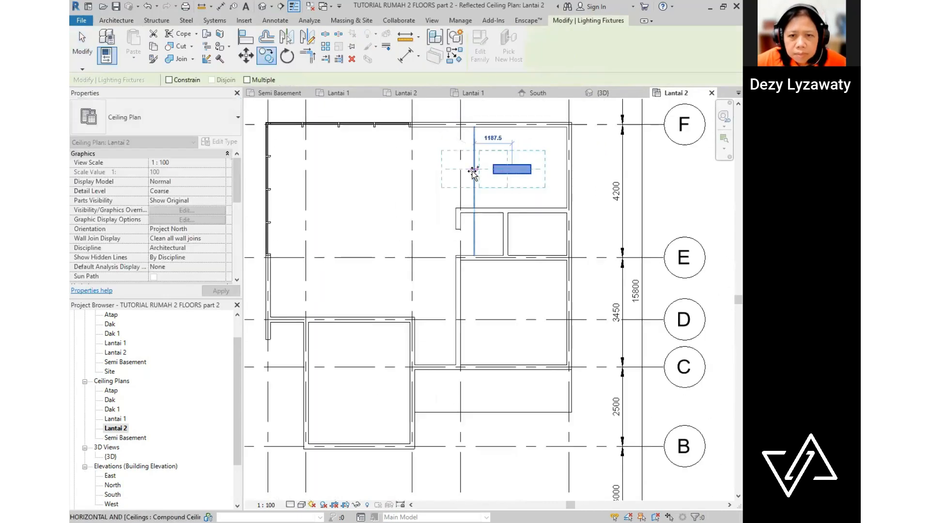
click(437, 169)
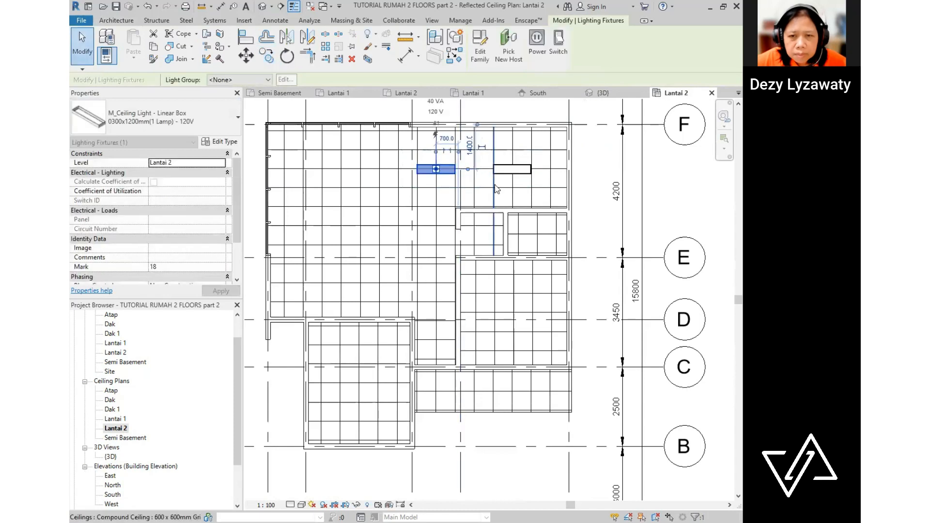
- Delete the copied linear light on the large ceiling area
key(Escape)
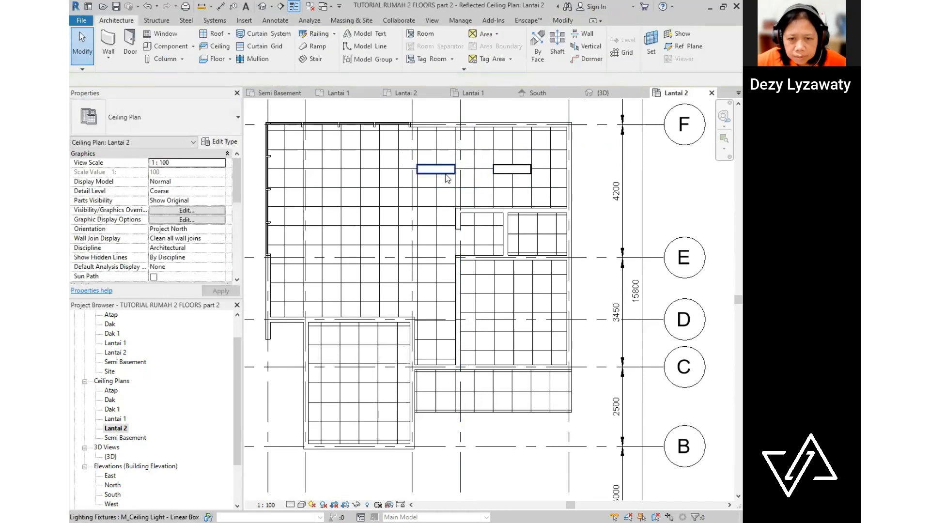
click(445, 172)
key(Delete)
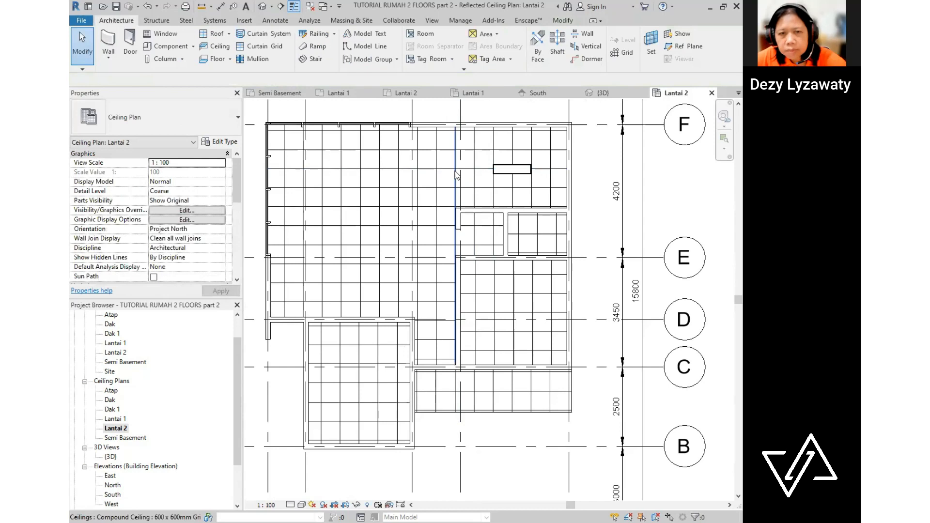
- Place an M_Ceiling Light - Flat Round fixture, type 100W - 120V, at the centre of the right-hand small room just above grid E
click(193, 46)
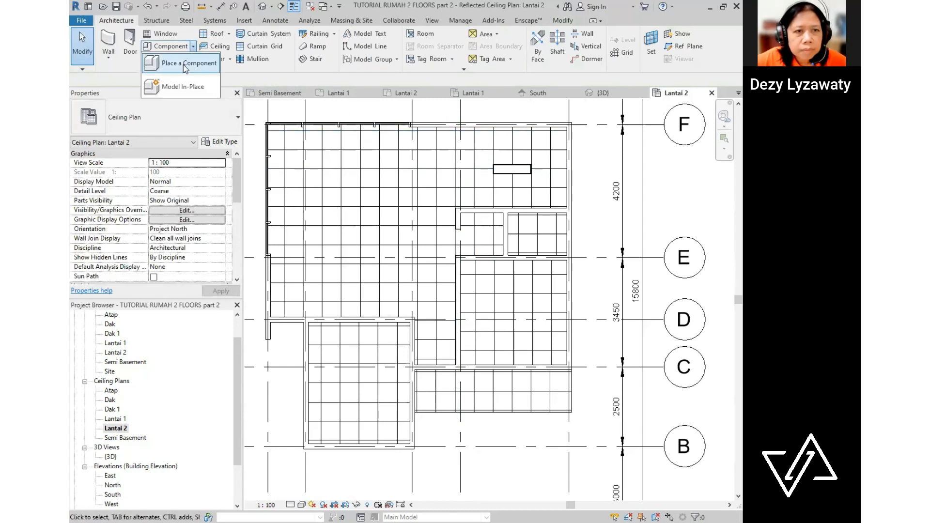
click(183, 65)
click(191, 119)
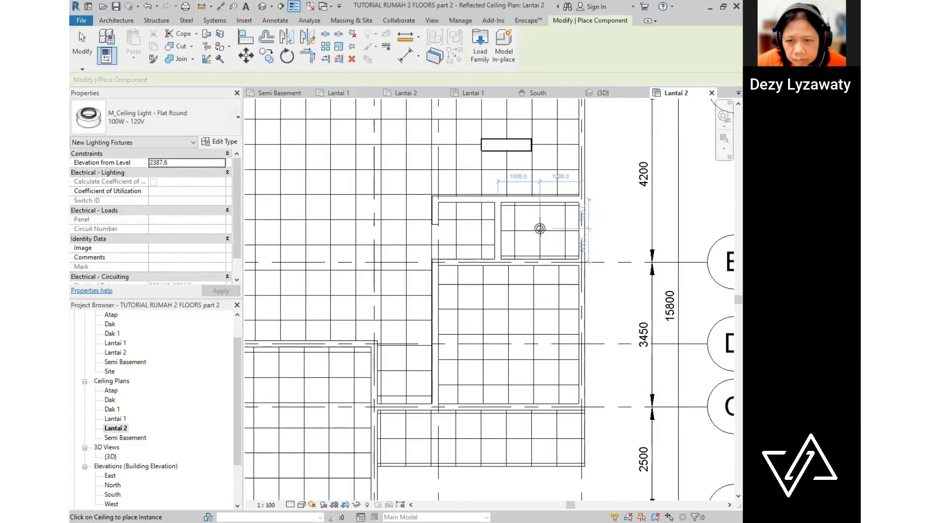
scroll(544, 229, up, 3)
scroll(544, 228, up, 2)
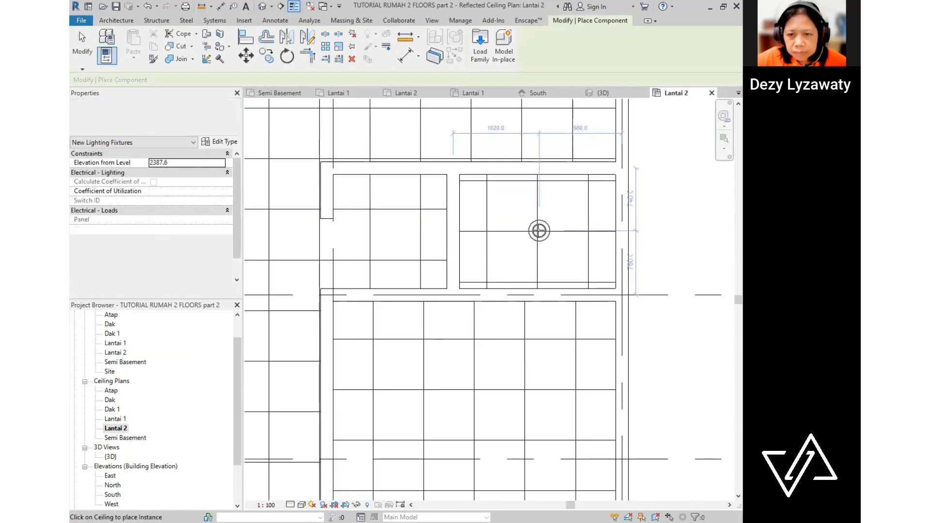
scroll(536, 232, up, 3)
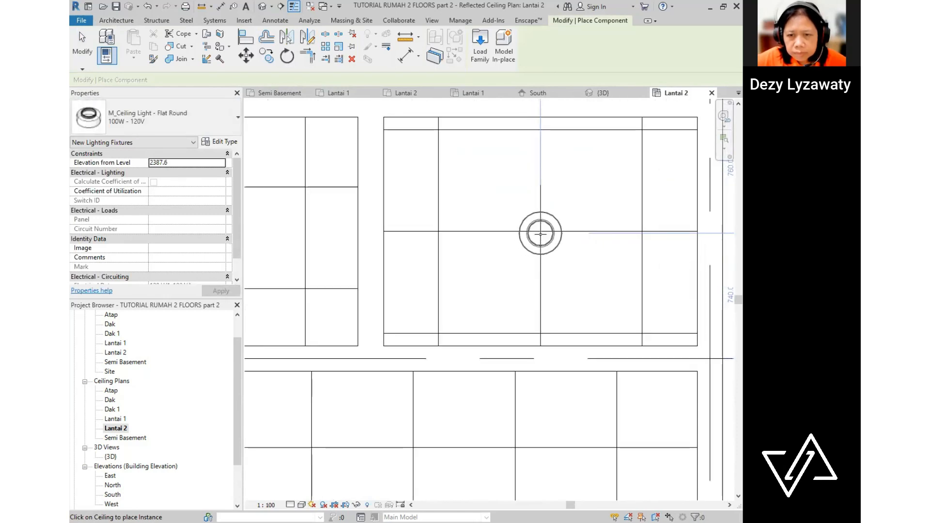
click(541, 233)
key(Escape)
key(Escape)
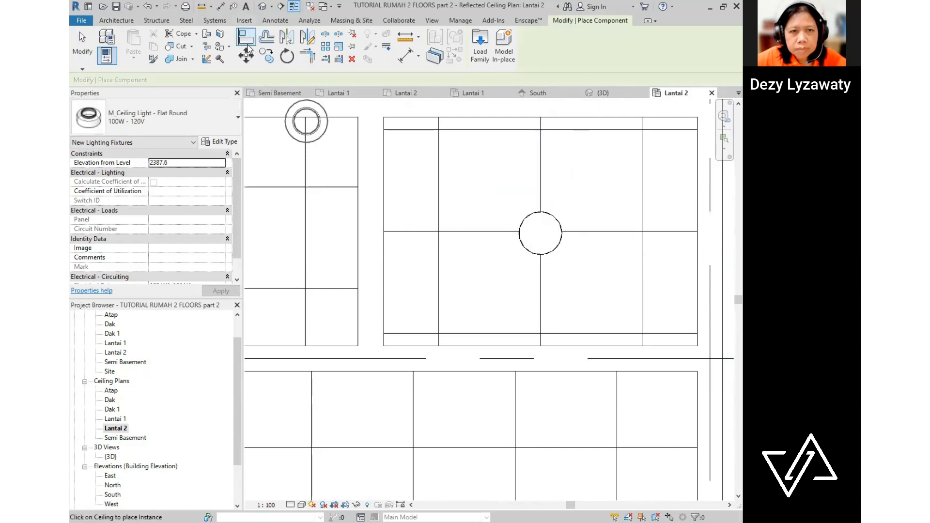
- Align the round light's centre with the horizontal and vertical ceiling grid lines crossing mid-room, and end the alignment
key(a)
key(l)
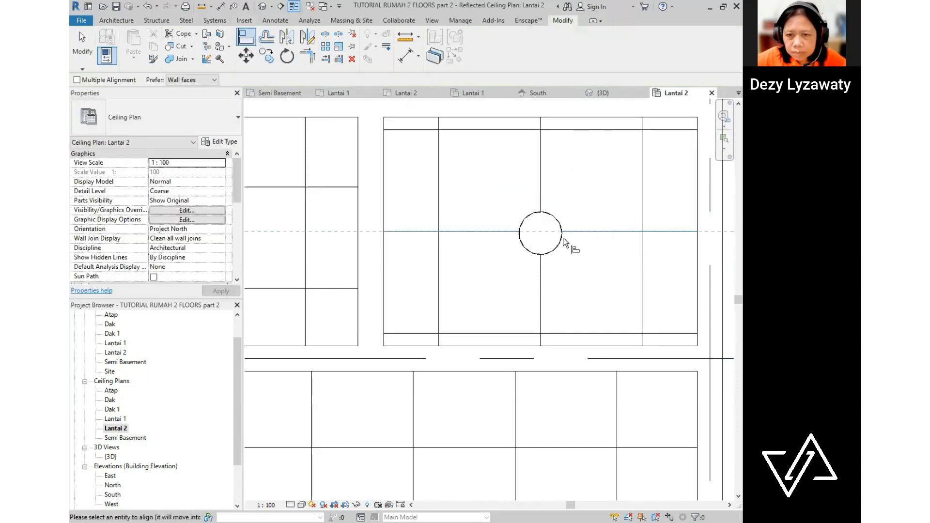
click(555, 240)
click(541, 266)
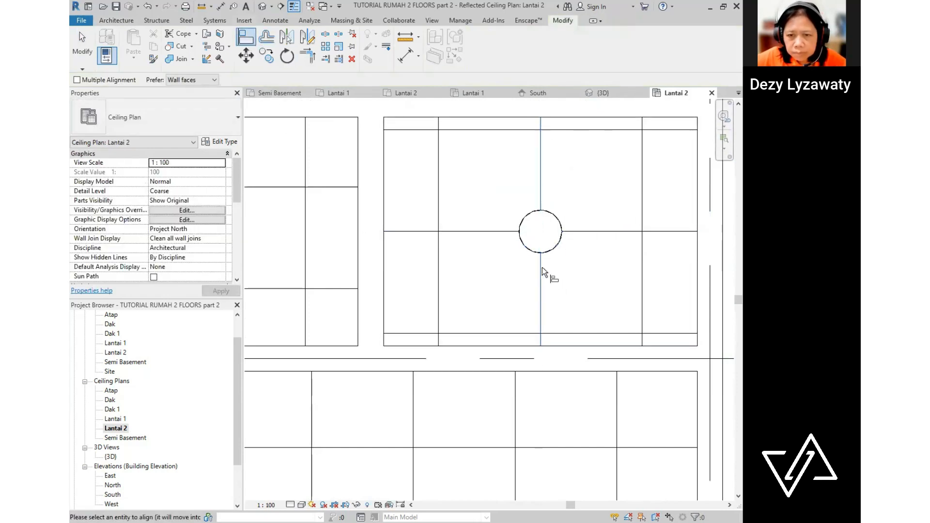
click(555, 250)
scroll(577, 251, down, 5)
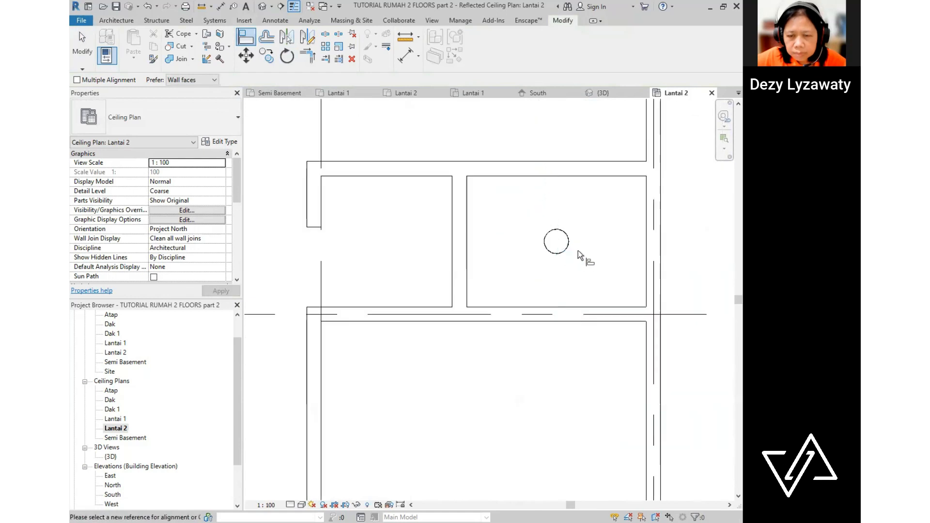
key(Escape)
- Copy the round light horizontally into the middle of the adjacent small room to its left
scroll(550, 295, up, 5)
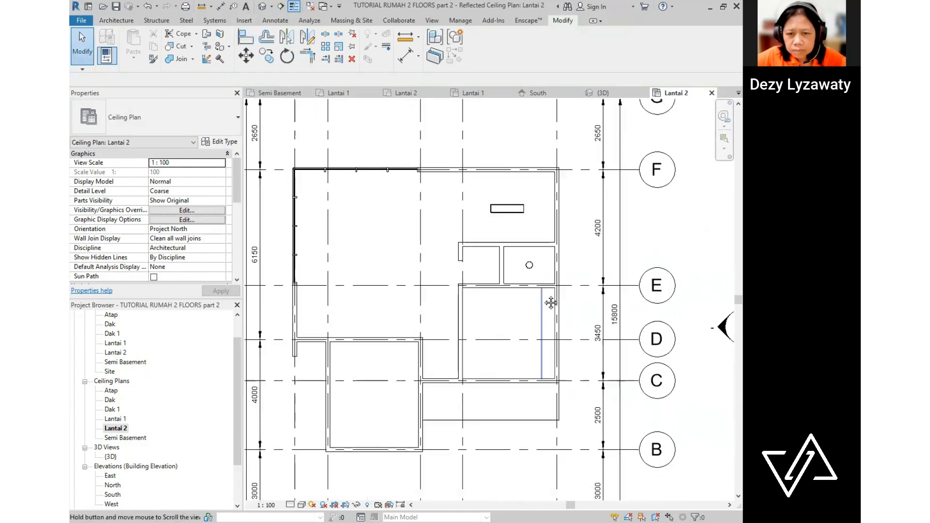
click(555, 250)
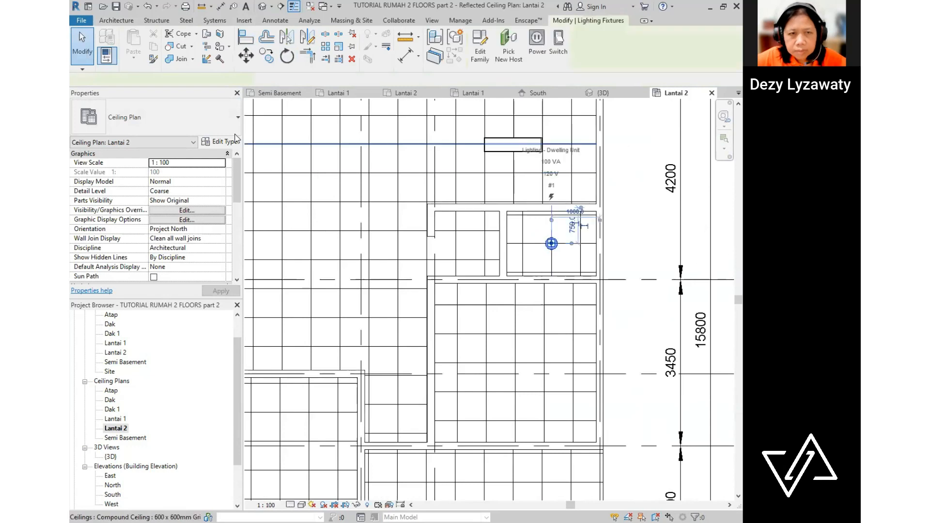
click(265, 55)
click(554, 214)
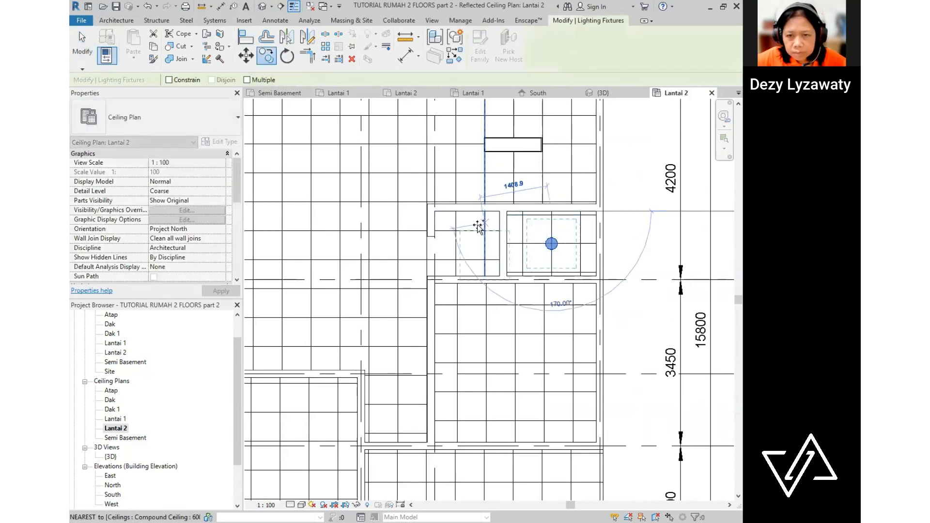
click(552, 245)
key(Escape)
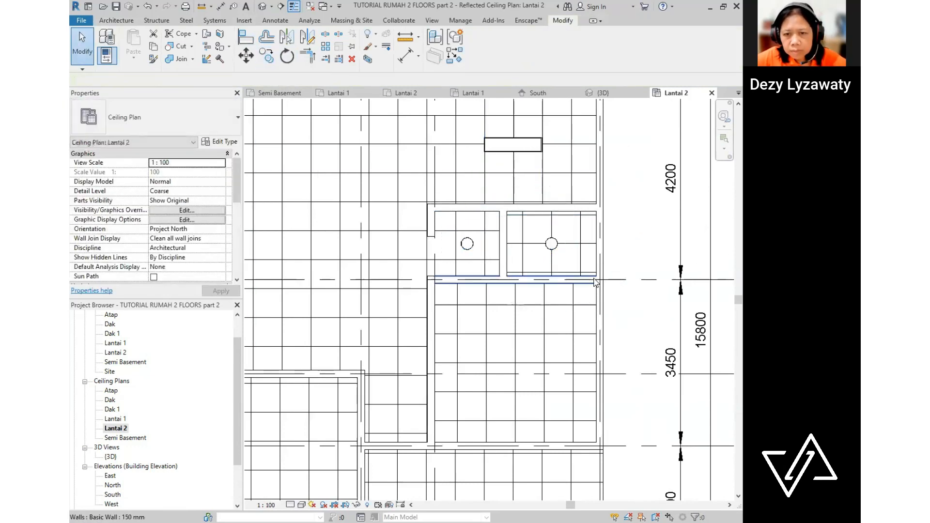
- Place four M_Ceiling Light - Flat Round 100W - 120V fixtures in a two-by-two layout in the room between grids E and C
scroll(539, 342, down, 5)
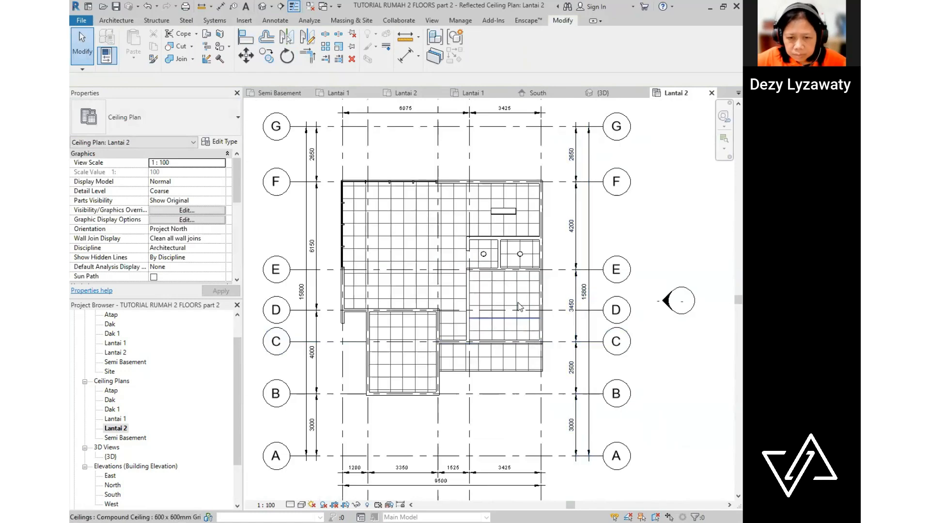
scroll(520, 306, up, 2)
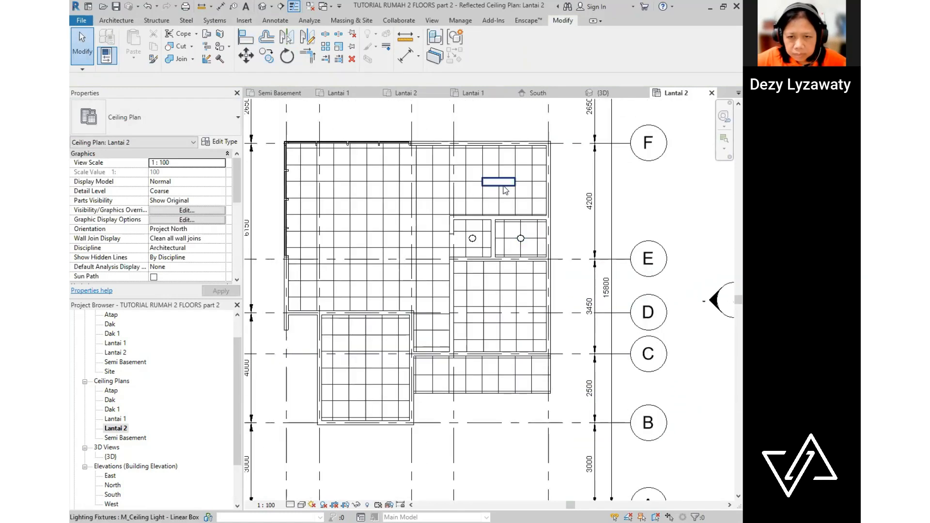
middle_drag(540, 348, 566, 295)
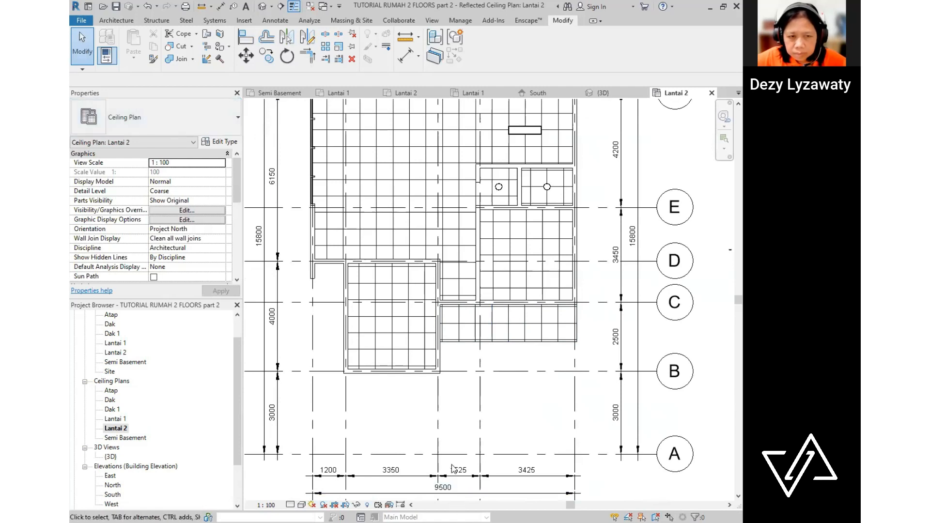
click(117, 20)
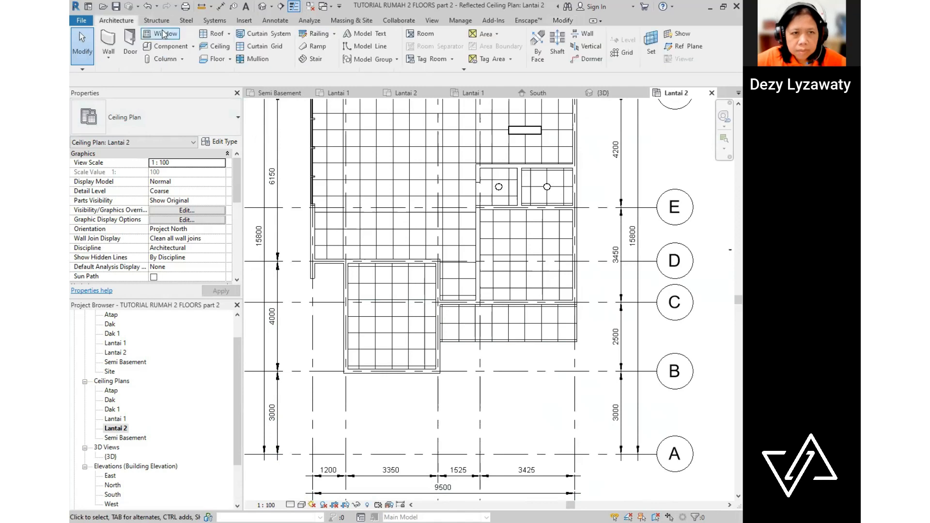
click(194, 46)
click(170, 60)
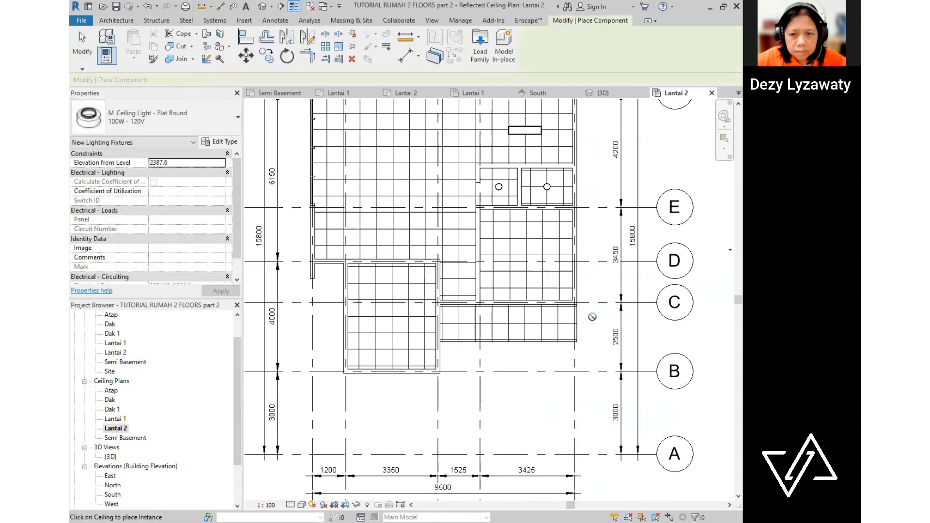
scroll(550, 269, up, 1)
scroll(550, 269, up, 1)
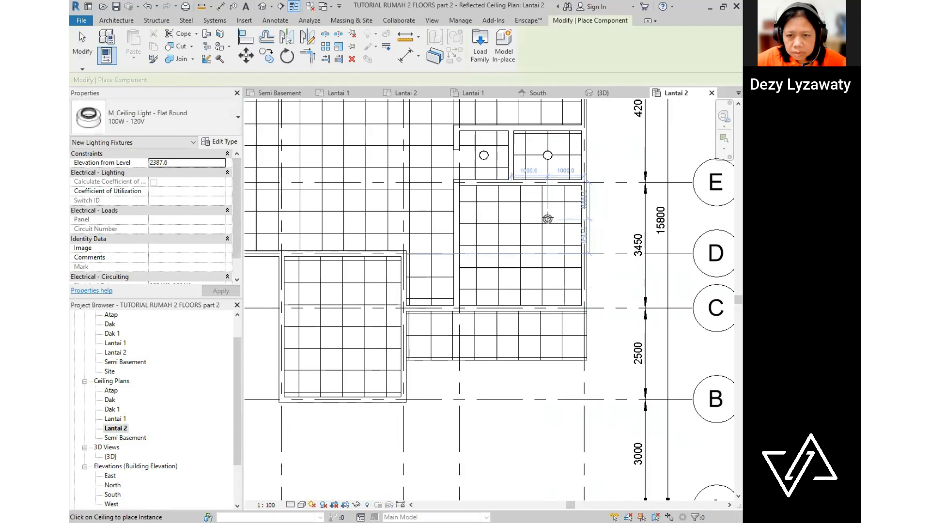
click(547, 219)
click(499, 220)
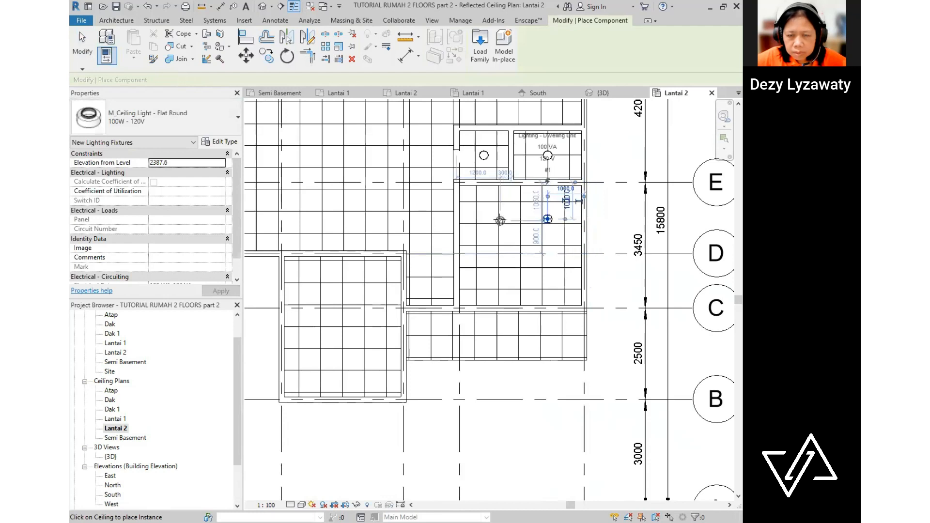
click(496, 286)
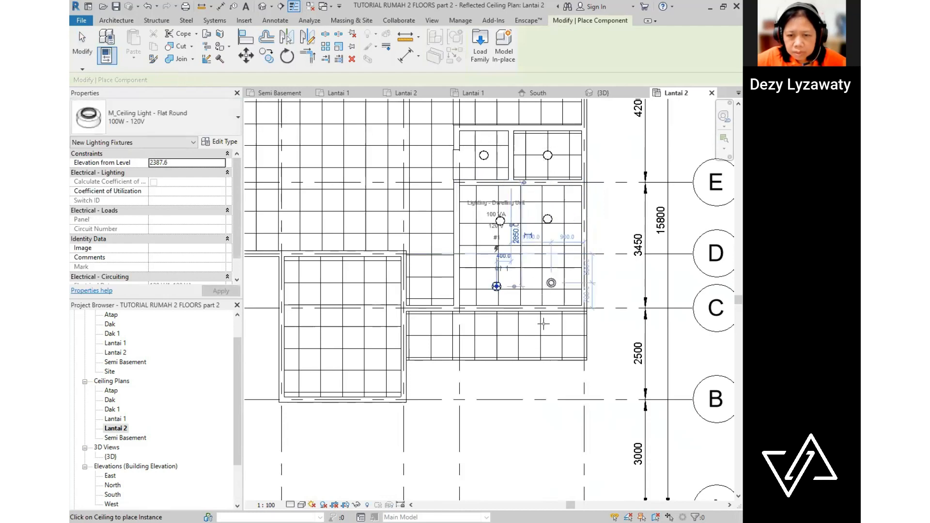
click(550, 283)
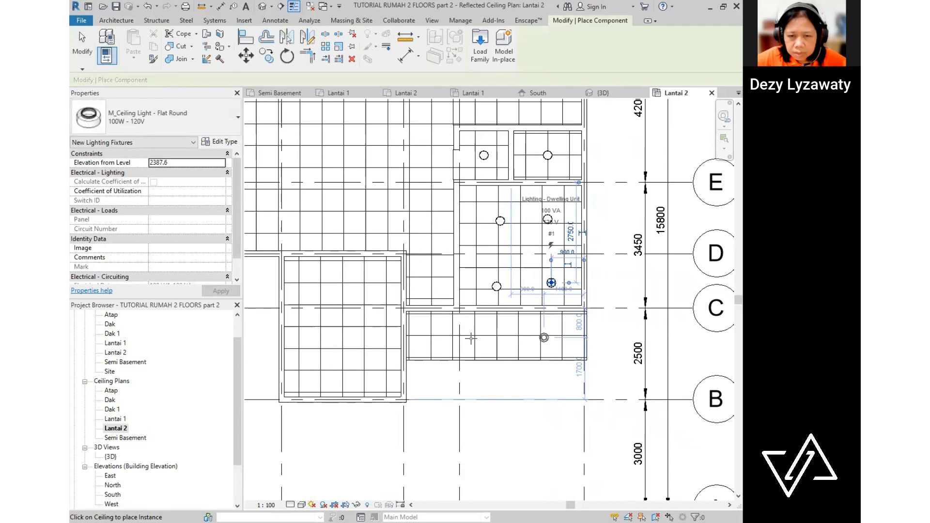
- Place two flat round 100W - 120V lights in the room between grids C and B, and four in a two-by-two layout in the room to its left
click(543, 337)
click(471, 337)
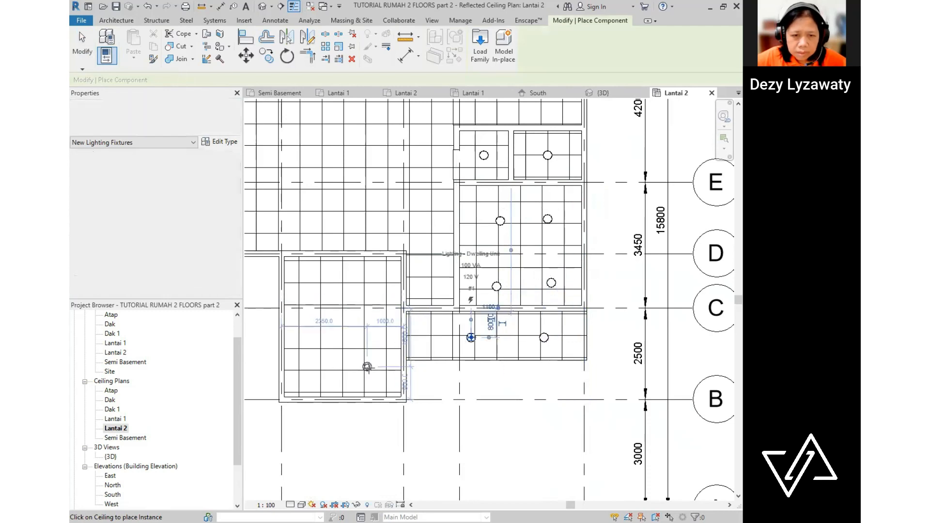
click(367, 367)
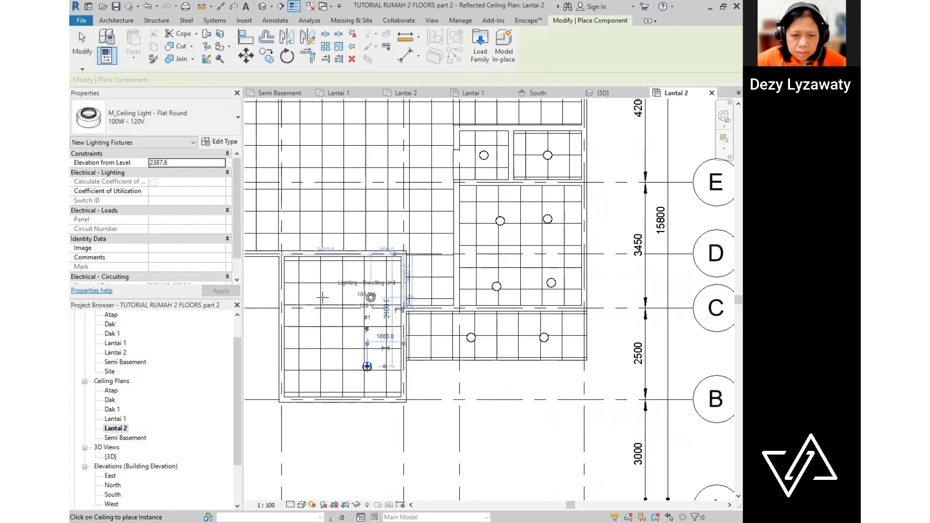
click(370, 297)
click(318, 294)
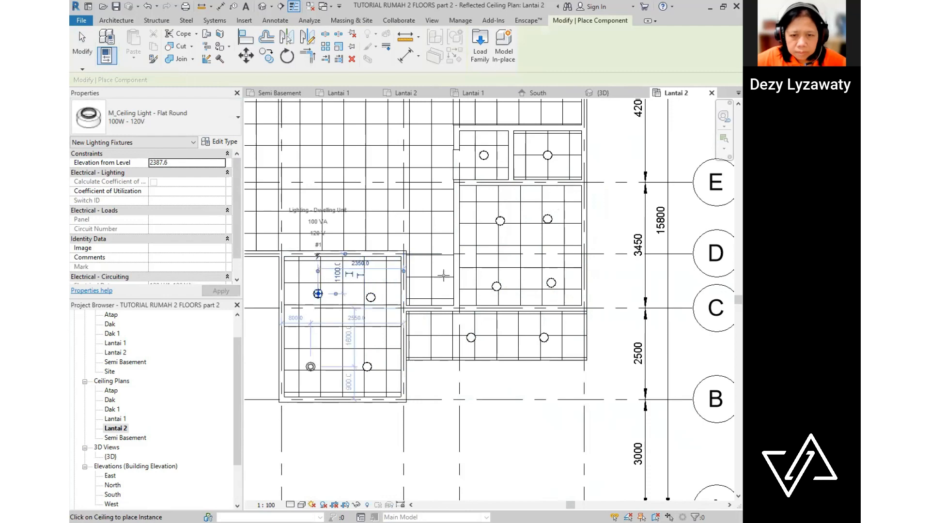
click(311, 367)
- Place round lights in the narrow space above grid C, three in a row between grids E and D, and one below grid F; end placement
click(430, 283)
middle_drag(446, 242, 474, 315)
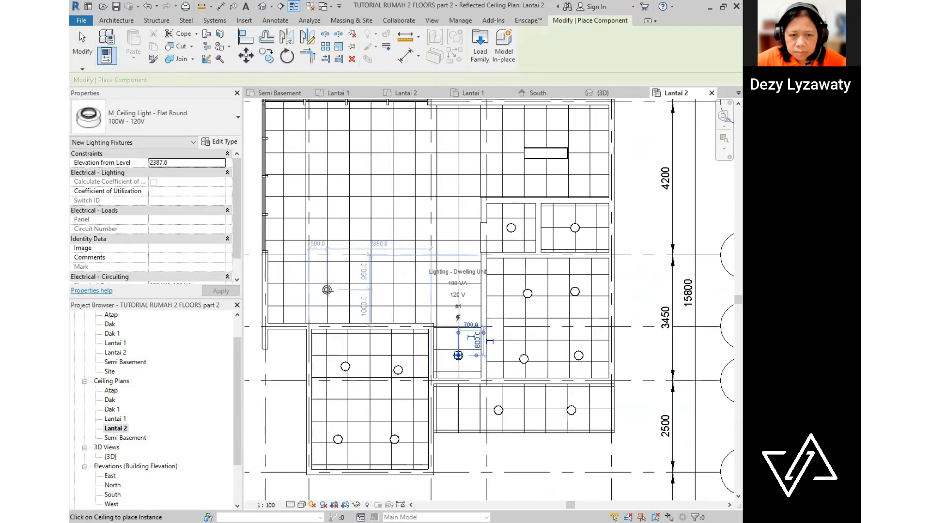
click(458, 355)
click(457, 293)
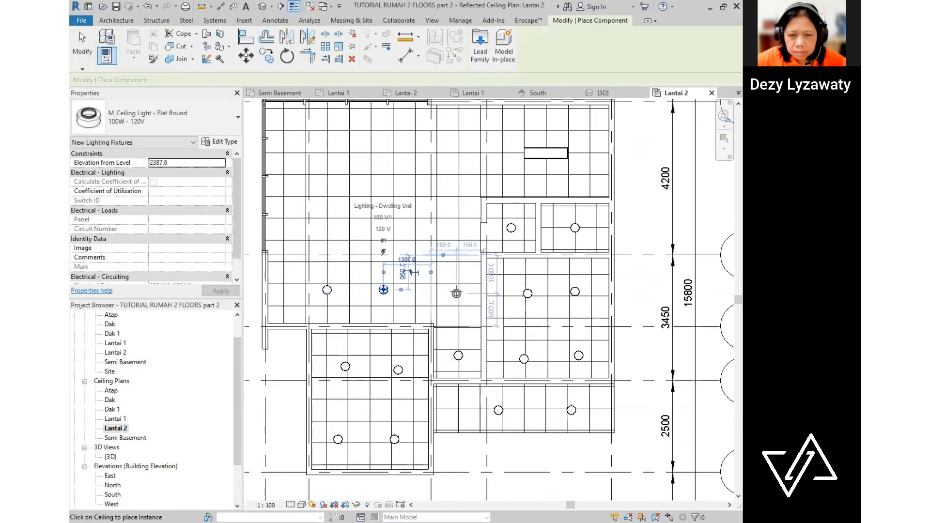
click(456, 290)
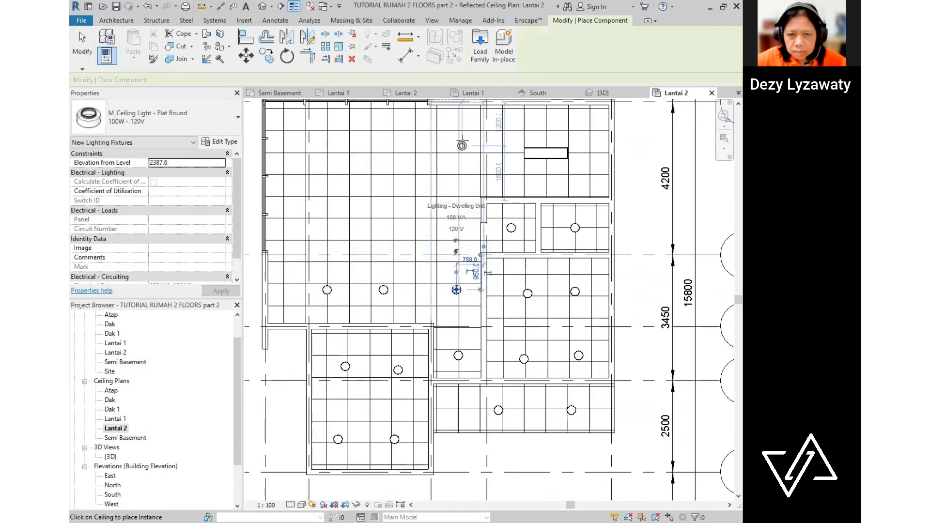
click(461, 148)
scroll(475, 298, down, 1)
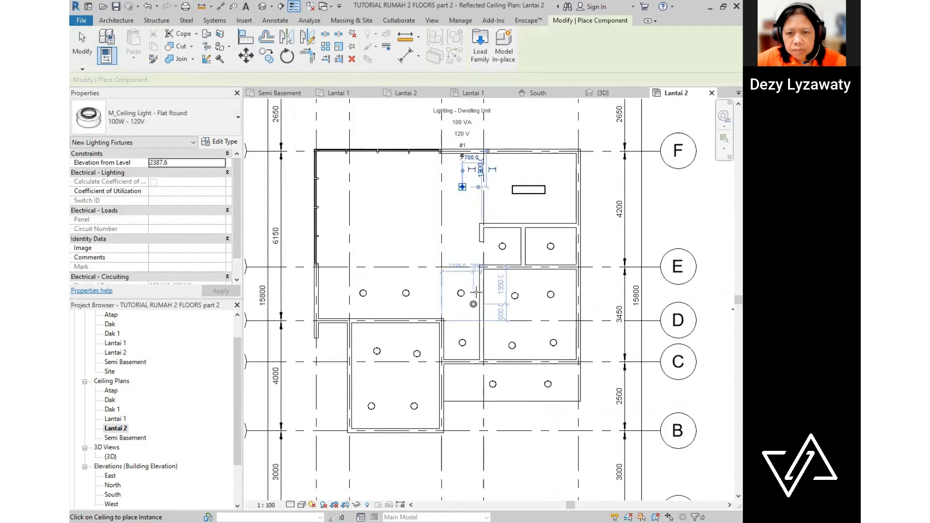
key(Escape)
key(Escape)
- Align the round light in the narrow space above grid C with the horizontal and vertical ceiling grid lines
scroll(528, 203, up, 3)
scroll(528, 202, down, 2)
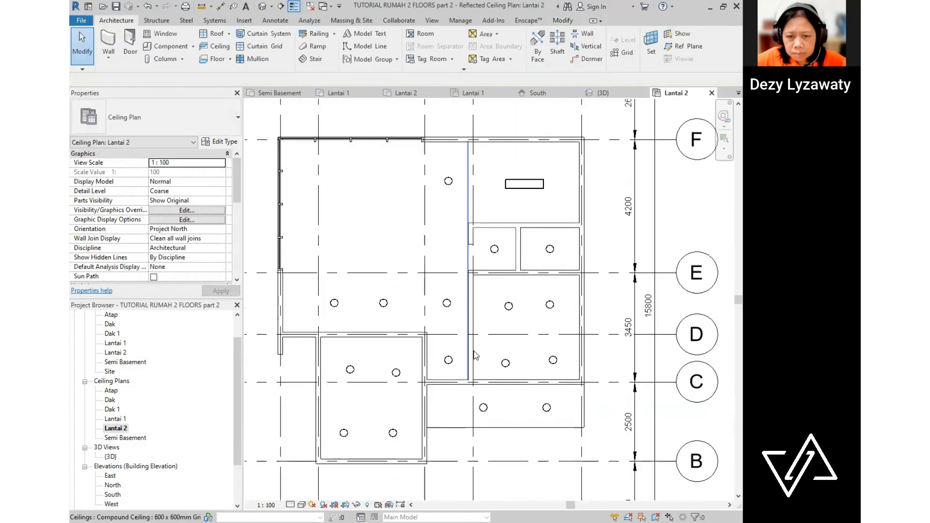
scroll(443, 366, up, 1)
click(445, 366)
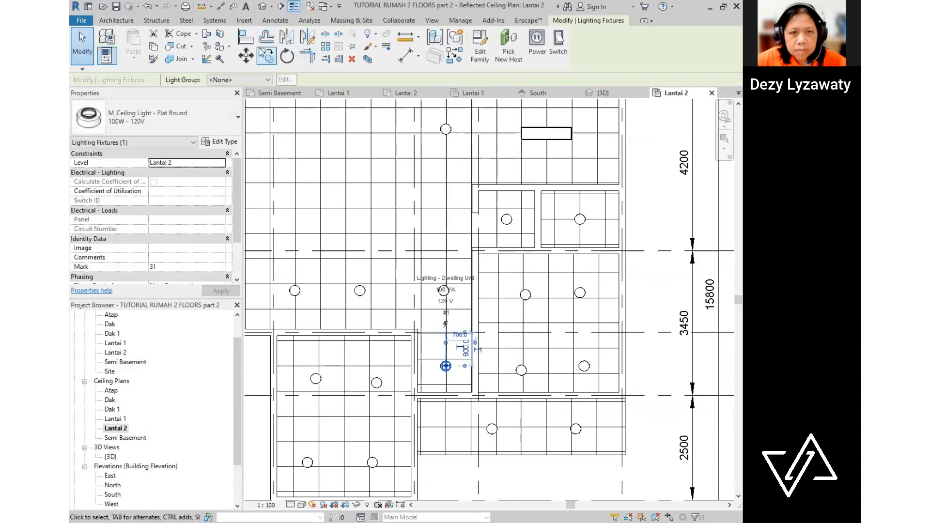
click(246, 36)
scroll(484, 371, up, 1)
click(451, 355)
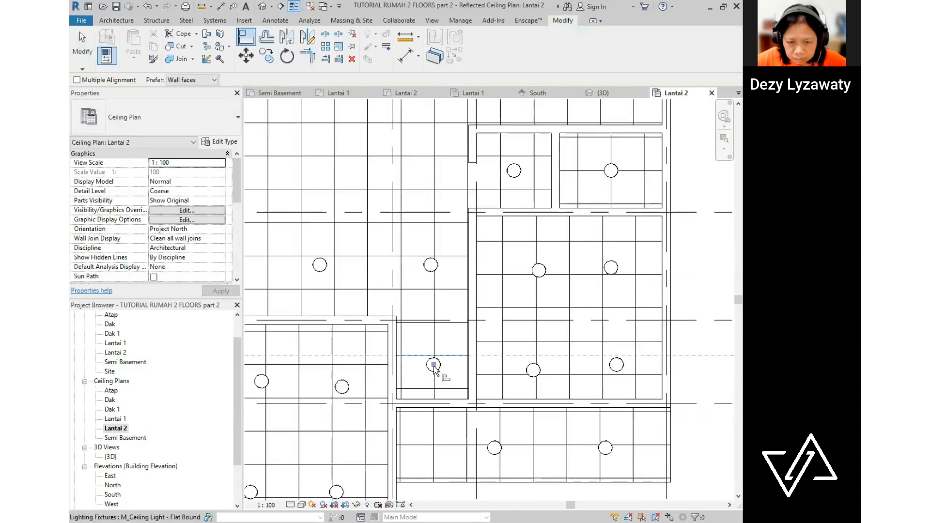
click(439, 366)
click(433, 367)
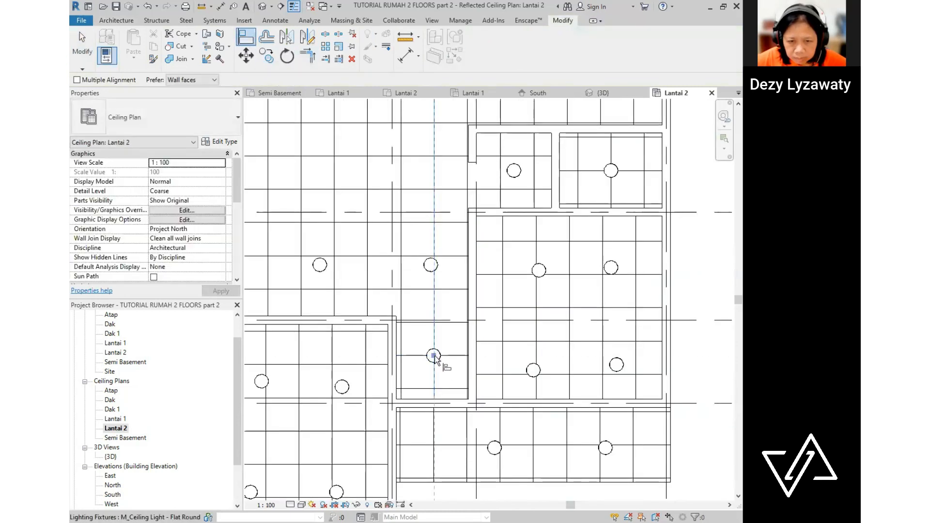
click(434, 363)
- Align the three round lights between grids E and D with the horizontal ceiling grid line just above their centres
middle_drag(465, 277, 470, 342)
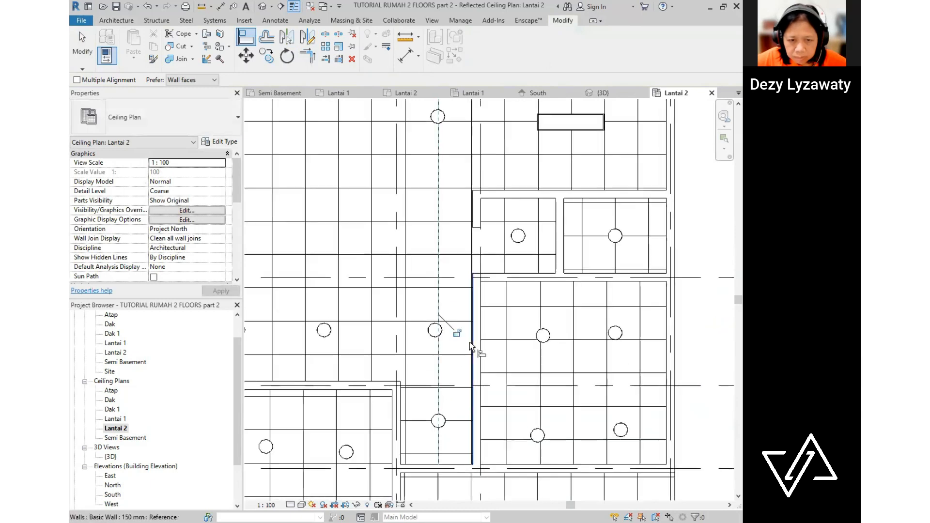
scroll(435, 356, down, 1)
middle_drag(390, 368, 470, 348)
scroll(402, 325, up, 1)
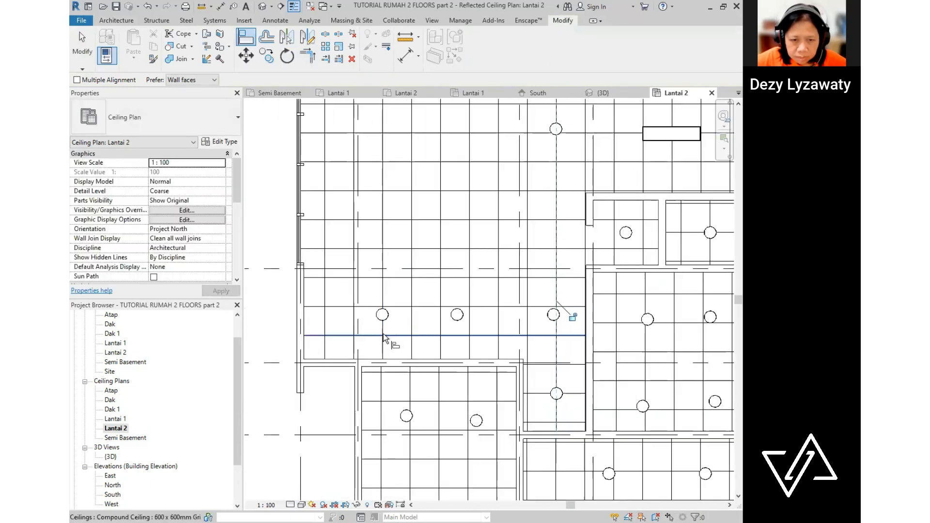
click(392, 306)
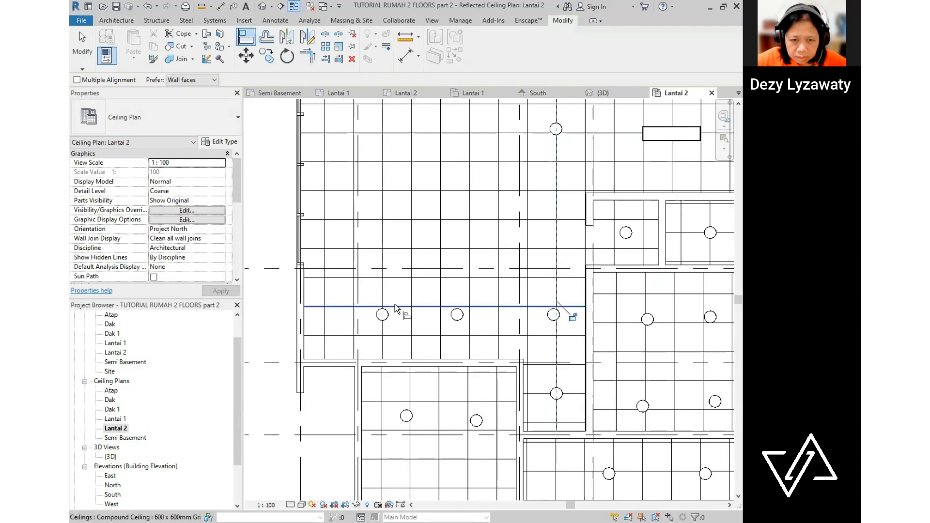
click(391, 315)
click(475, 306)
click(464, 315)
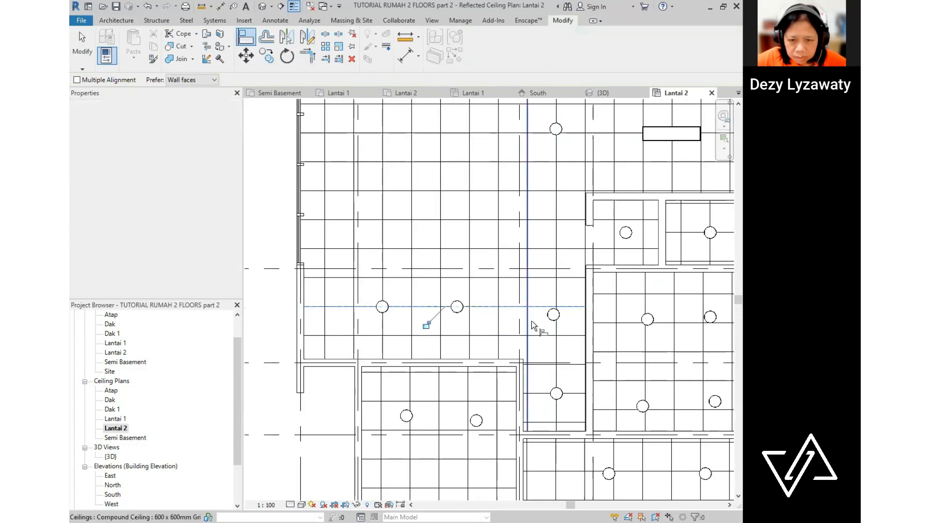
click(556, 312)
click(554, 306)
- Align the middle round light of the row between grids E and D with its nearest vertical ceiling grid line
middle_drag(487, 343, 475, 377)
click(460, 358)
click(445, 340)
scroll(477, 344, down, 2)
- Align the round light below grid F with the horizontal ceiling grid line through the linear light, and end the alignment
middle_drag(570, 337, 517, 375)
mouse_move(492, 328)
middle_down()
mouse_move(490, 251)
mouse_move(476, 296)
middle_up()
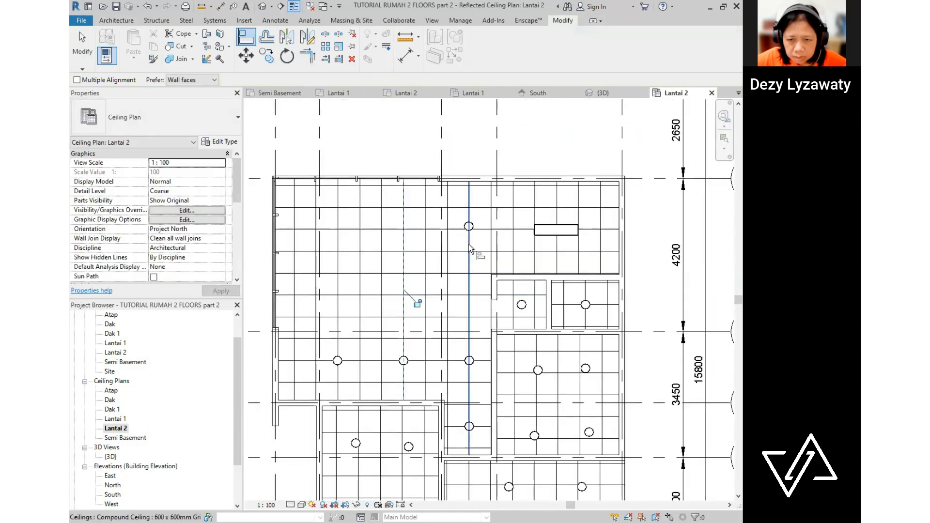
click(480, 229)
scroll(479, 236, down, 1)
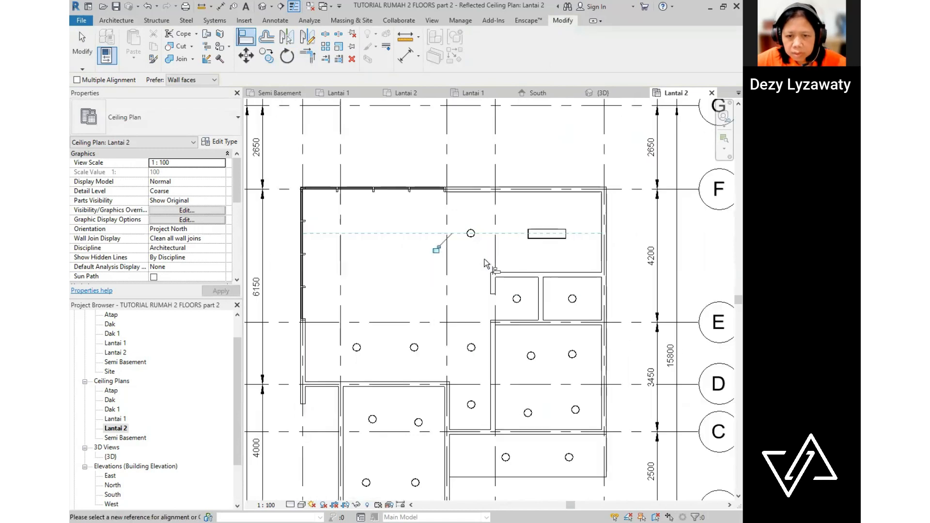
key(Escape)
key(Escape)
- Copy the round light below grid F straight down along its vertical grid line to just above grid E
scroll(471, 234, up, 1)
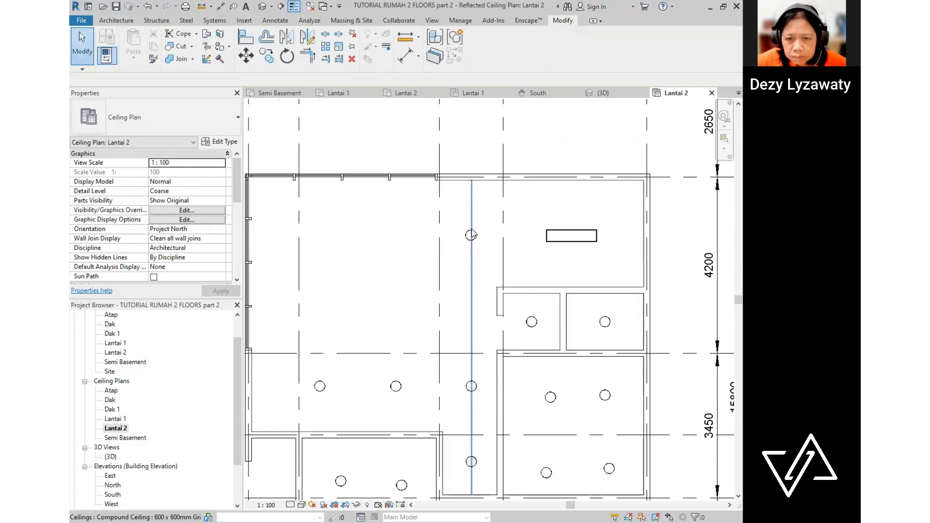
click(471, 235)
click(266, 56)
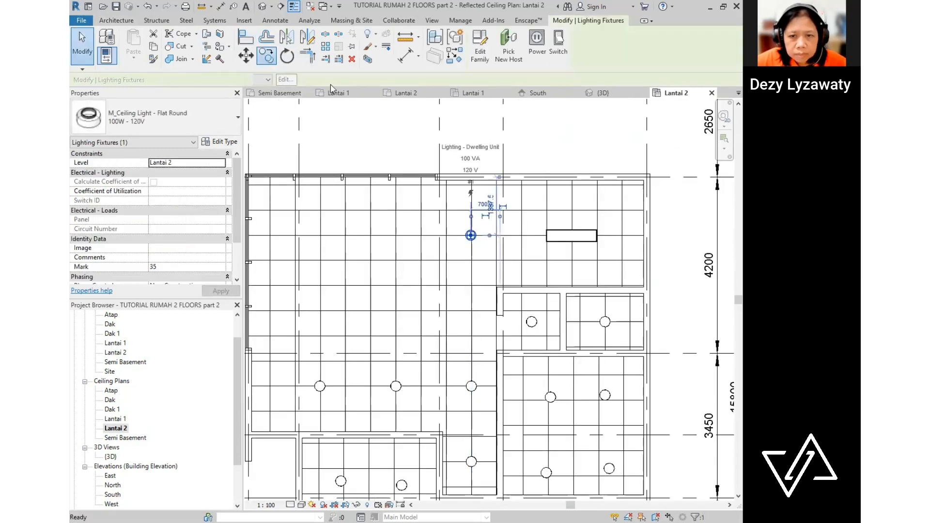
click(471, 236)
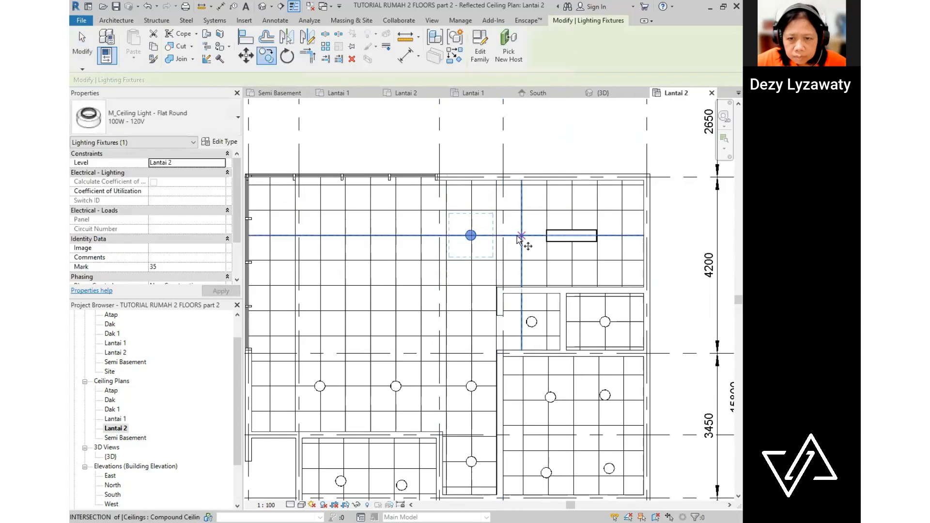
click(509, 331)
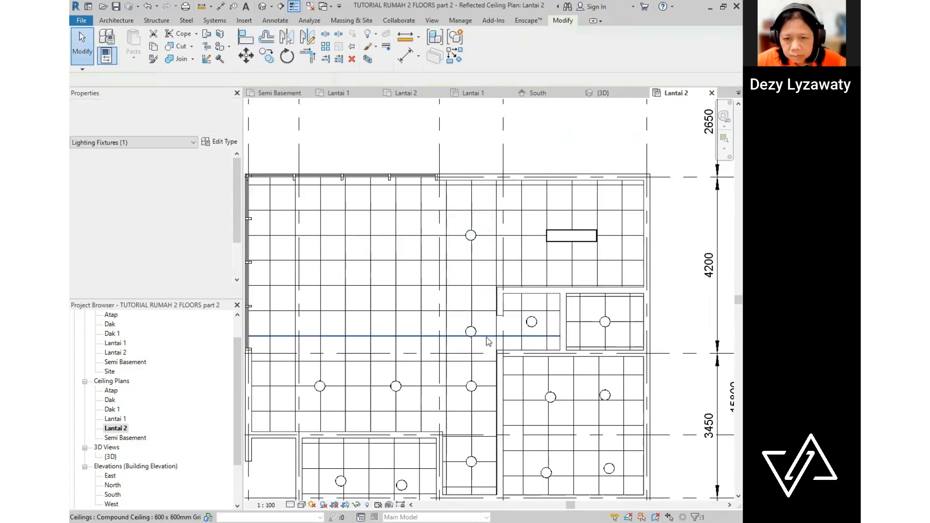
- Align the copied round light with the horizontal ceiling grid line midway between its neighbours above and below, and end the alignment
scroll(477, 329, up, 1)
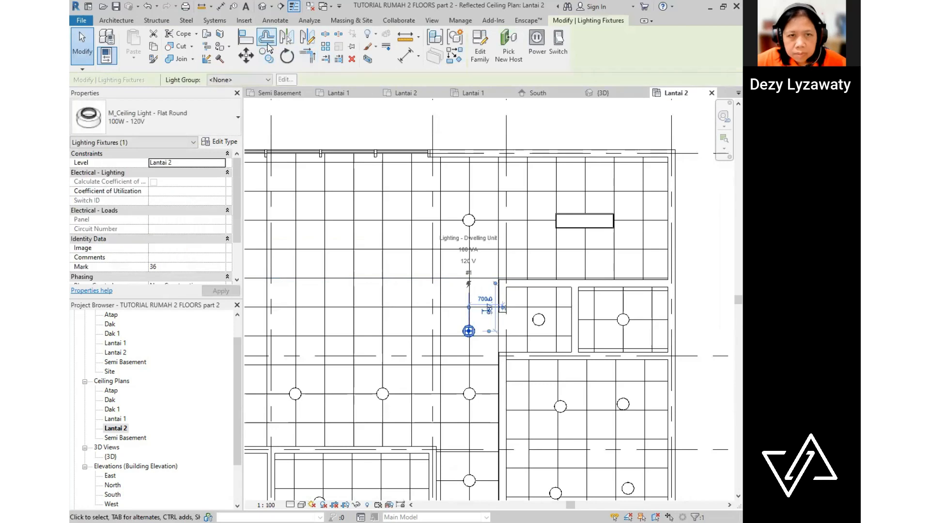
click(246, 38)
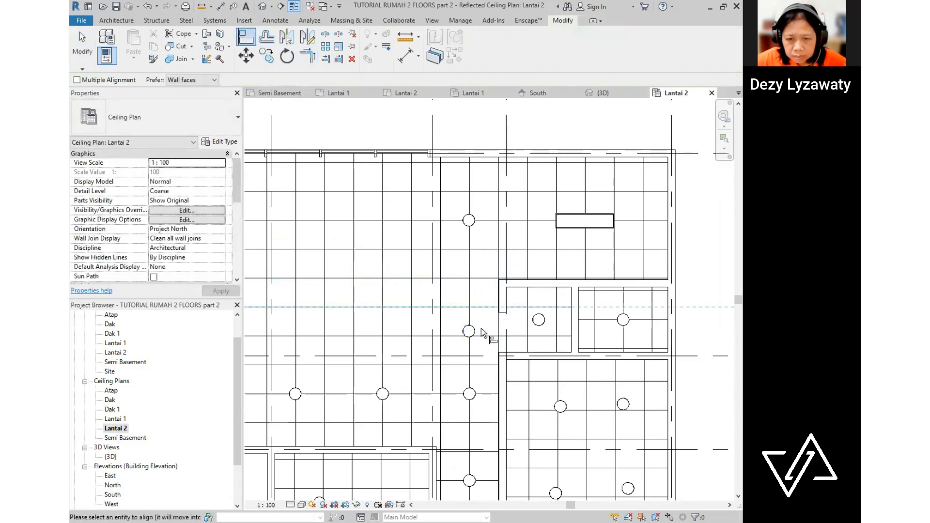
scroll(499, 309, down, 3)
key(Escape)
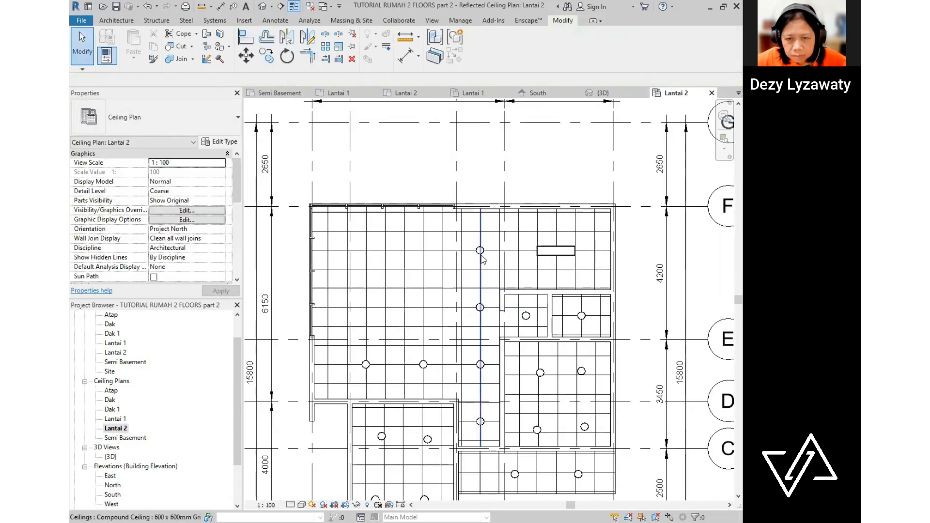
- Copy the two upper round lights of the column about 1800 mm left, onto the vertical grid line of the row's middle light
scroll(484, 251, up, 2)
click(481, 251)
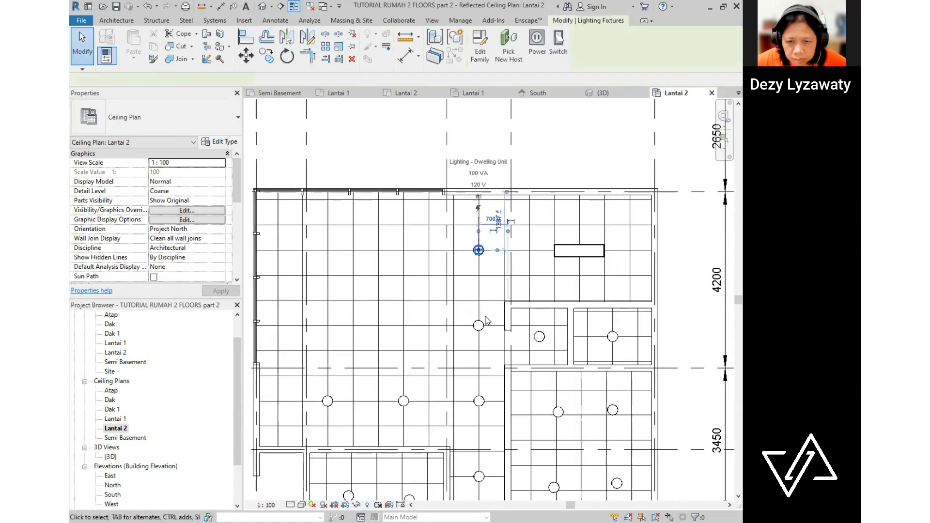
ctrl+click(482, 328)
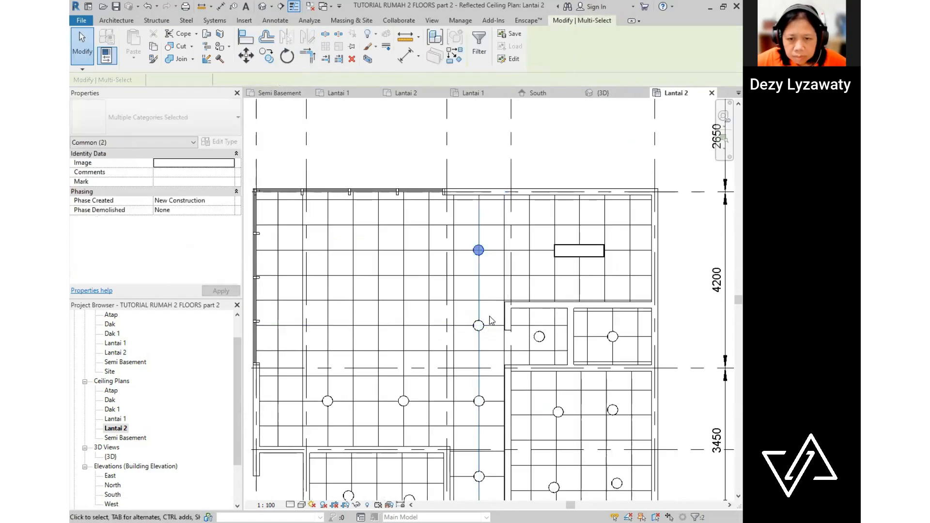
click(486, 318)
click(488, 334)
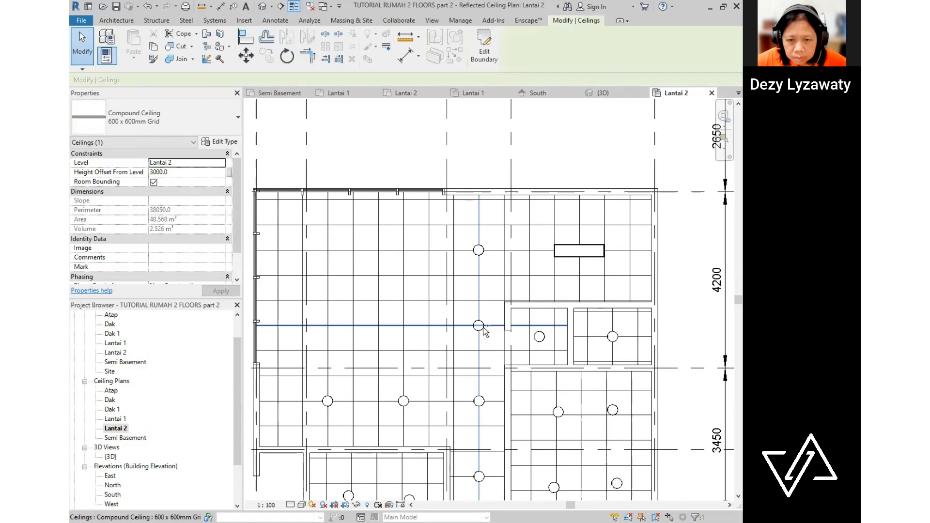
ctrl+click(479, 325)
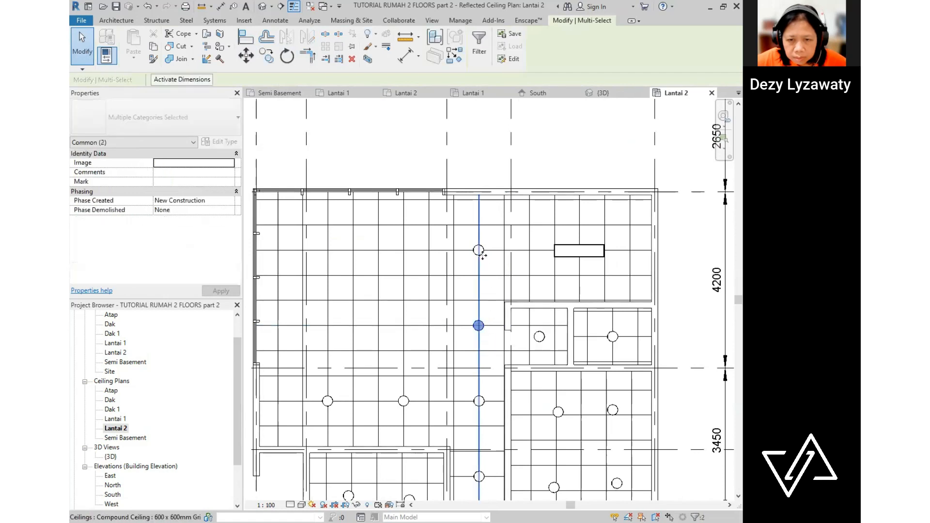
ctrl+click(486, 255)
click(266, 55)
click(478, 196)
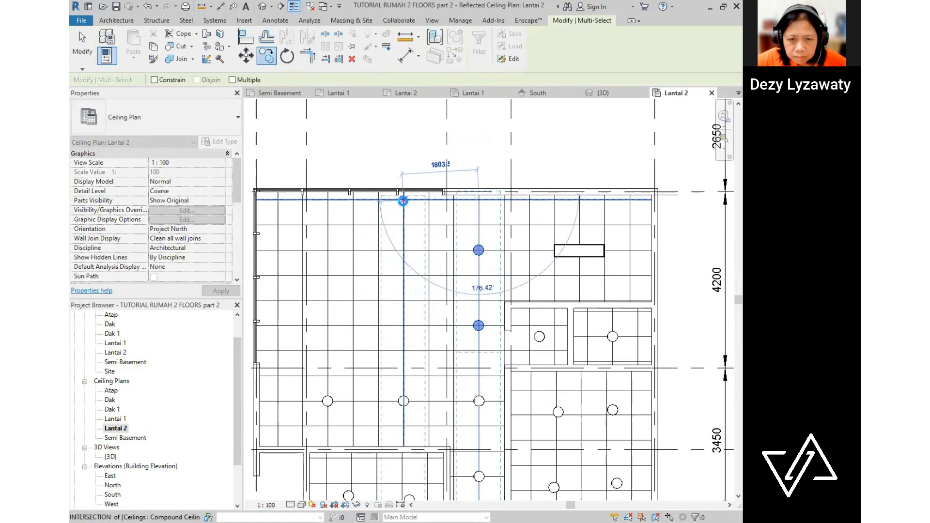
click(403, 201)
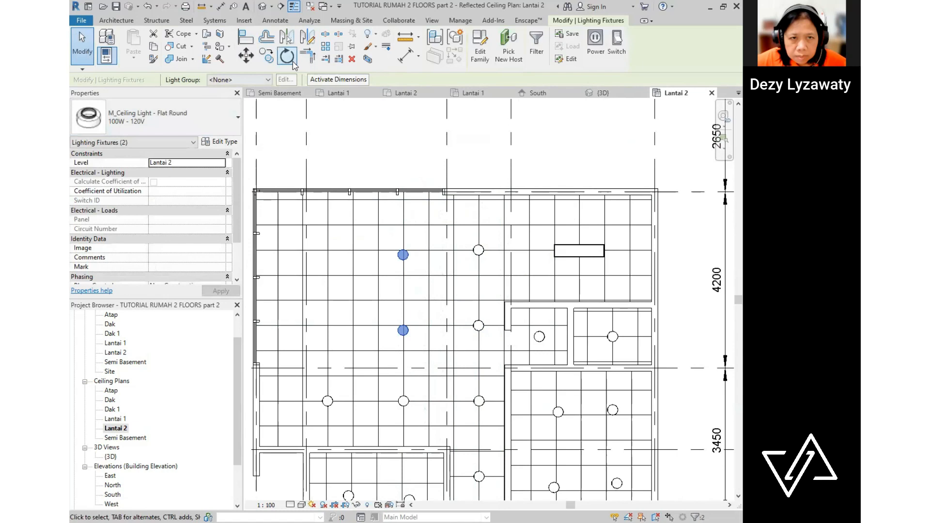
- Copy the new pair of round lights left onto the vertical grid line of the row's leftmost light
key(c)
key(c)
click(404, 197)
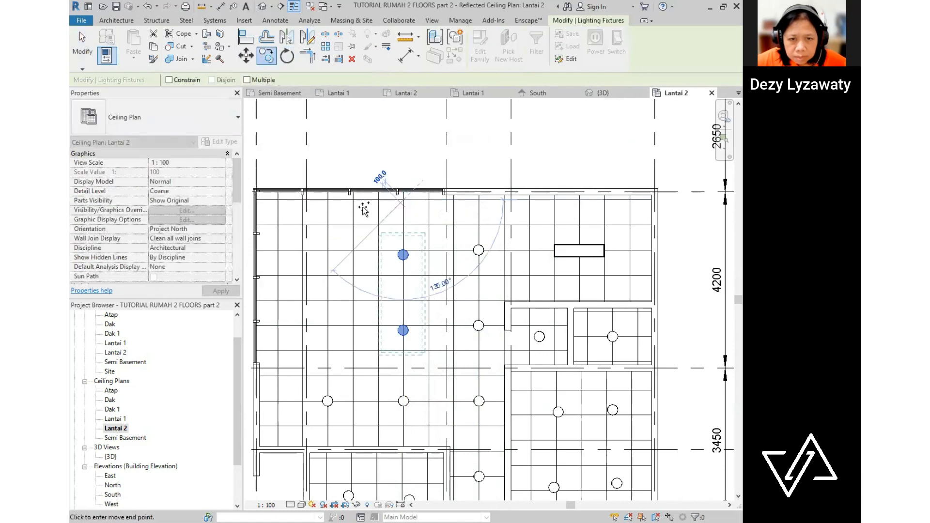
click(327, 198)
key(Escape)
- Align the upper round light in the middle column with the horizontal ceiling grid line through the light to its right
scroll(401, 284, up, 1)
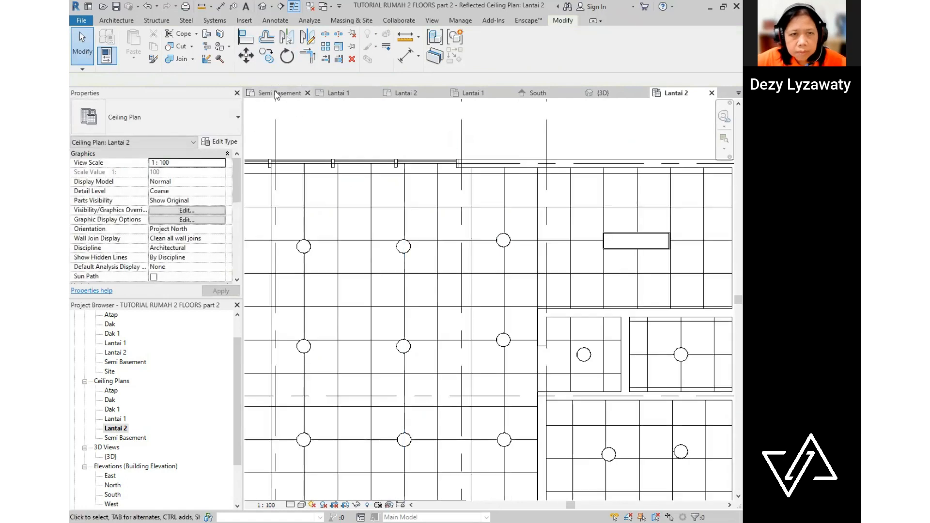
click(259, 42)
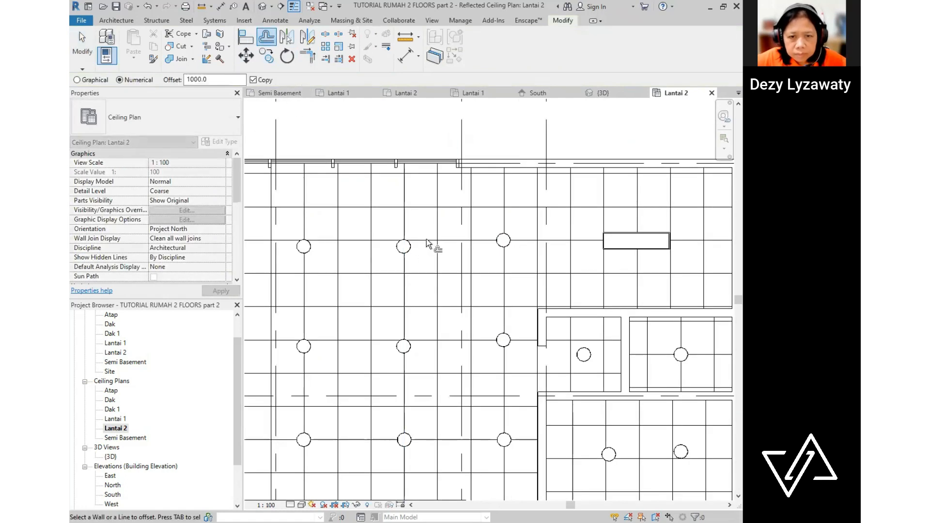
key(Escape)
key(a)
key(l)
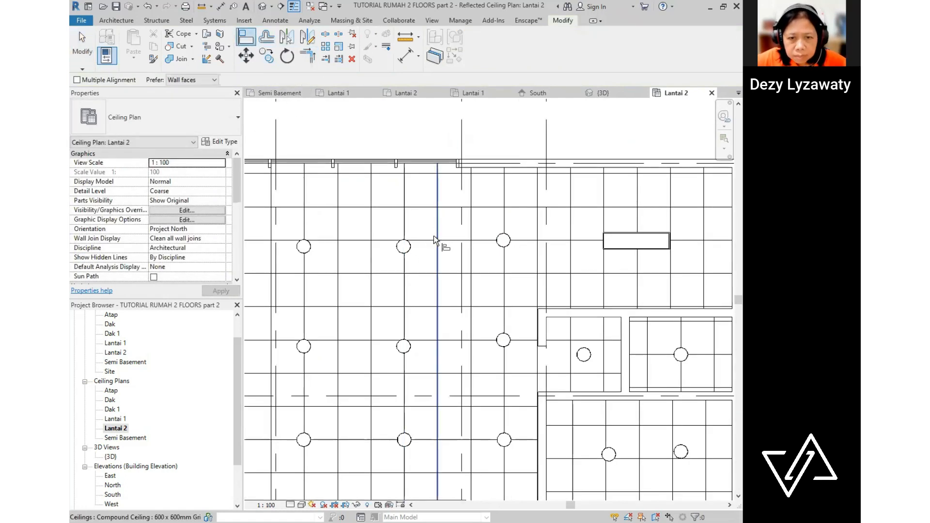
click(432, 240)
click(410, 248)
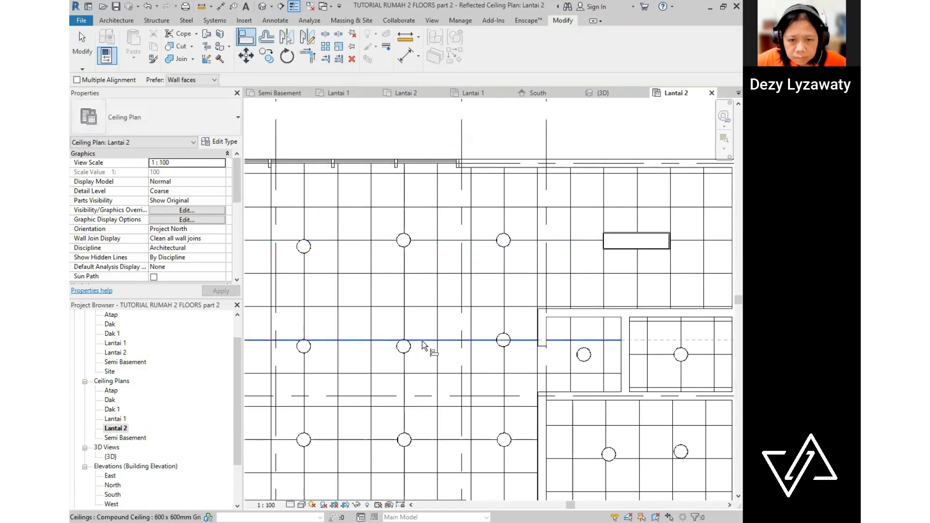
- Align the middle row's middle and left round lights, then the top row's left light, with the horizontal ceiling grid lines through their rows' right-hand lights
click(412, 352)
click(315, 353)
click(324, 240)
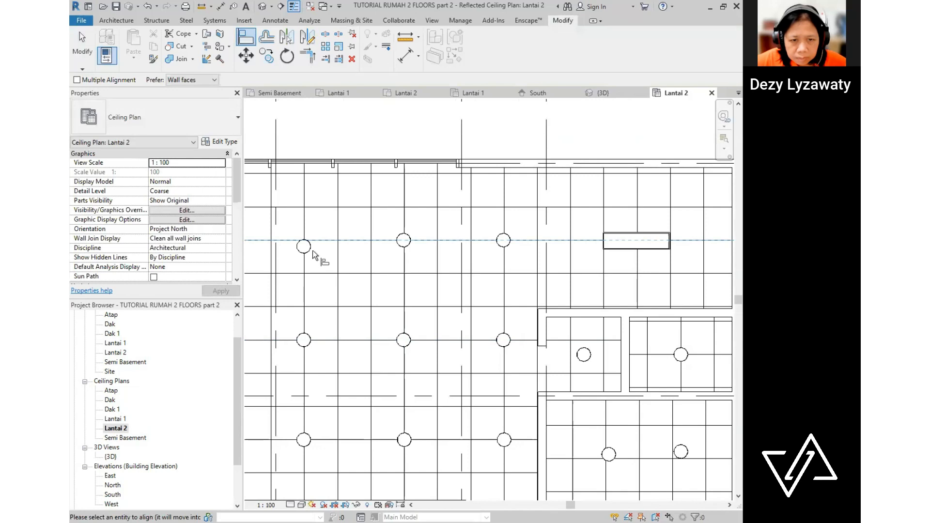
click(312, 249)
- Align both round lights in the narrow room below grid C with its horizontal ceiling grid line and with vertical grid lines three tiles apart
scroll(468, 246, down, 3)
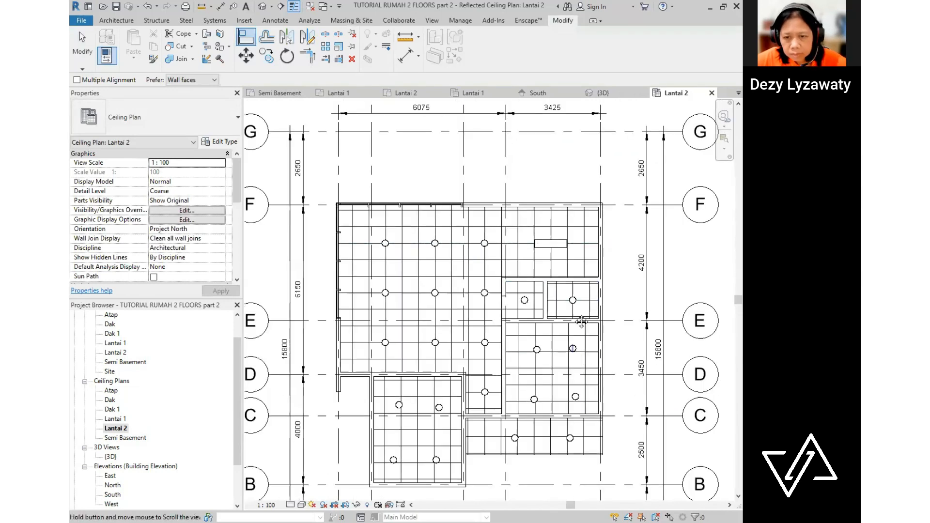
middle_drag(581, 321, 567, 195)
scroll(547, 263, up, 3)
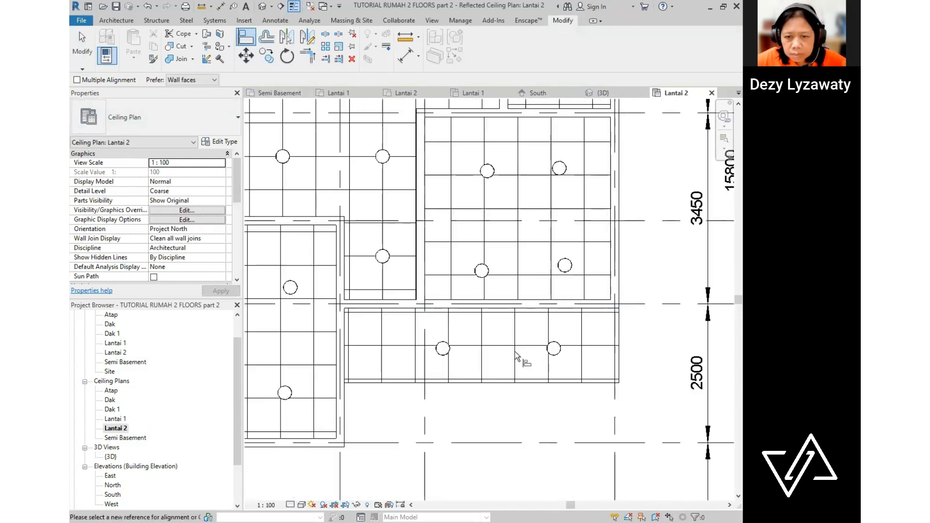
click(509, 347)
click(560, 349)
click(550, 361)
click(558, 359)
click(448, 370)
click(445, 356)
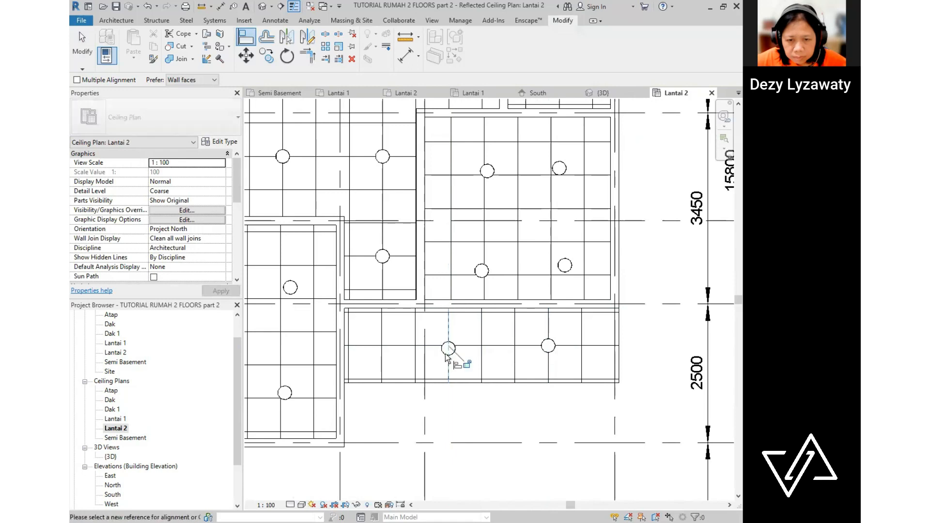
click(468, 346)
click(454, 353)
- Align the two right-hand round lights in the room between grids C and E onto one vertical ceiling grid line, two tiles apart
middle_drag(544, 304, 522, 359)
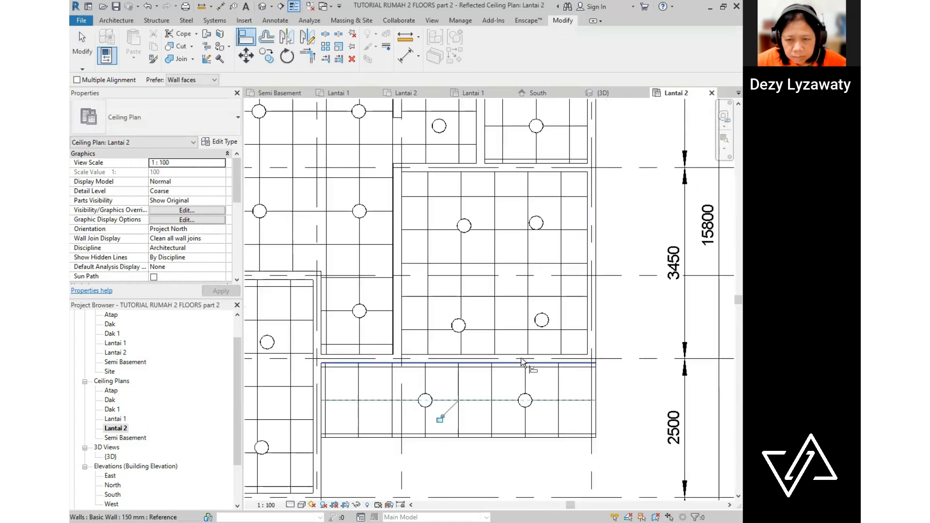
click(528, 327)
click(541, 333)
click(535, 296)
click(528, 316)
click(546, 229)
click(541, 225)
click(529, 217)
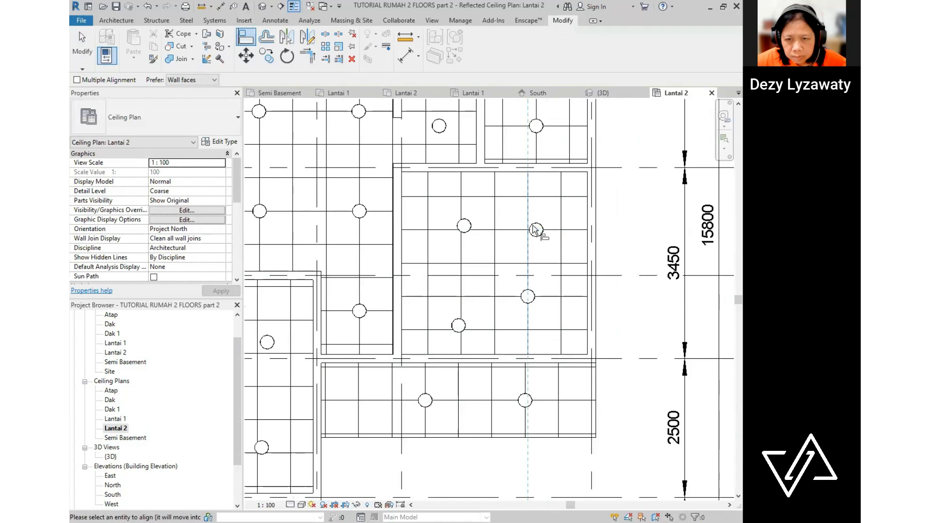
click(538, 233)
- Align that room's two left-hand round lights with the right-hand lights' horizontal grid lines, and the upper one also with its nearest vertical grid line
click(488, 229)
click(469, 228)
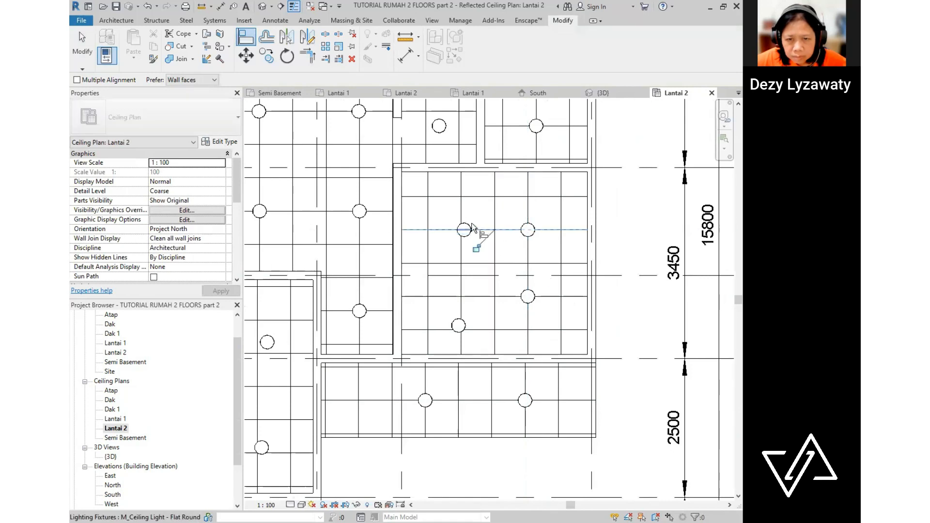
click(462, 200)
click(465, 234)
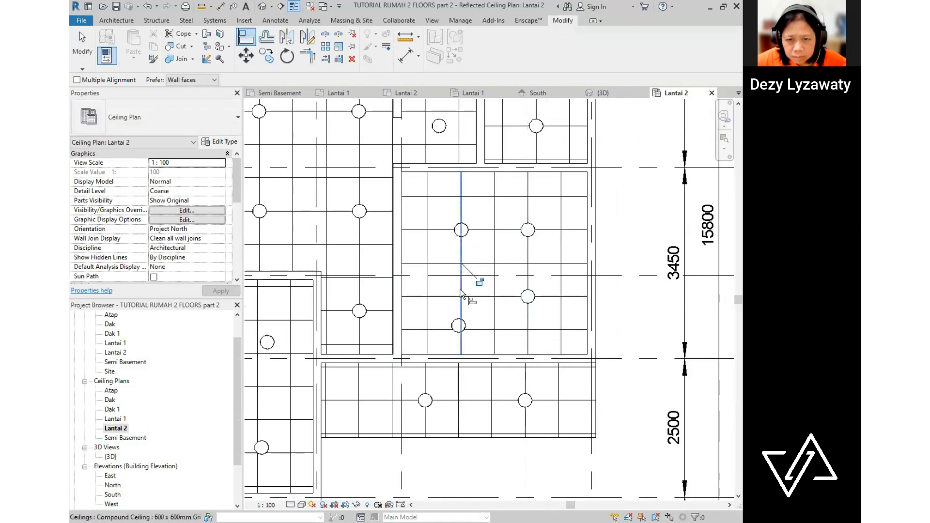
click(458, 297)
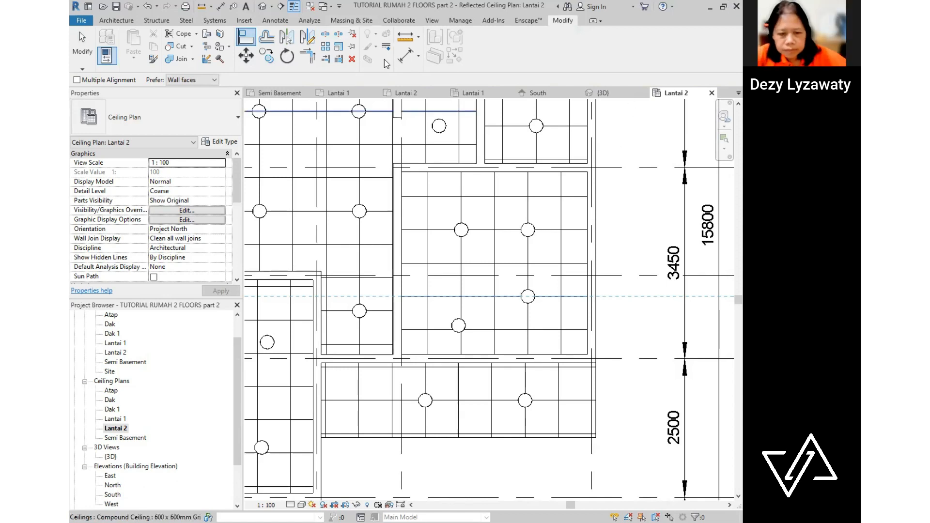
scroll(419, 109, down, 1)
scroll(475, 314, up, 1)
click(450, 254)
- Align the two upper round lights in the room between grids B and D with one horizontal ceiling grid line and vertical lines two tiles apart
scroll(513, 304, down, 2)
scroll(532, 325, up, 3)
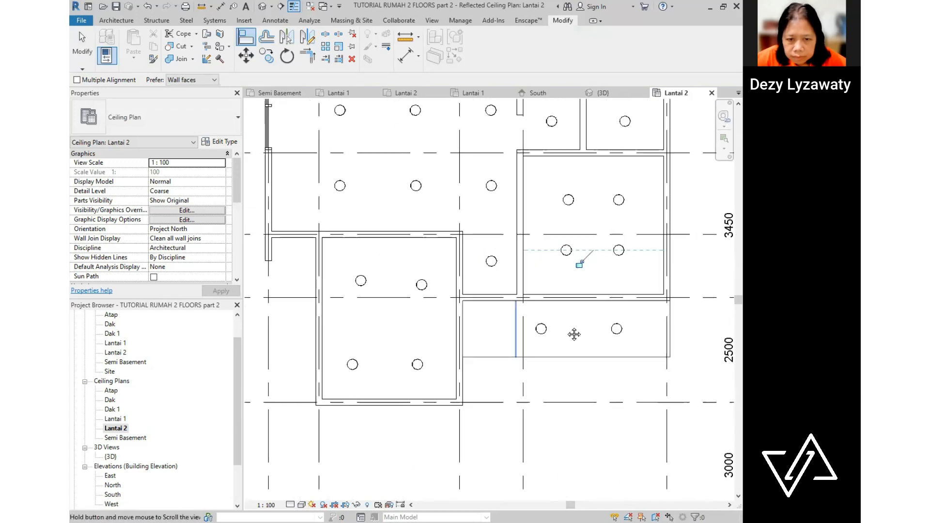
click(472, 301)
click(475, 292)
click(468, 297)
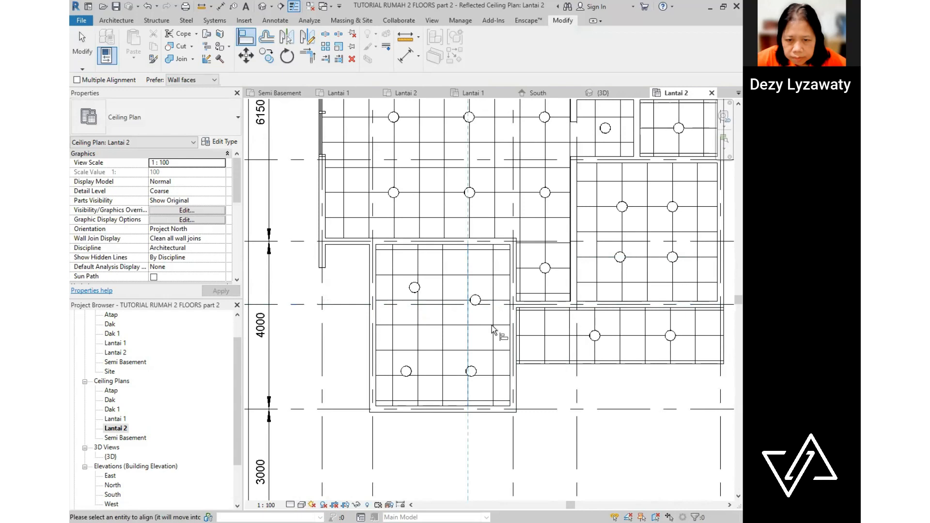
click(476, 304)
click(420, 293)
click(417, 289)
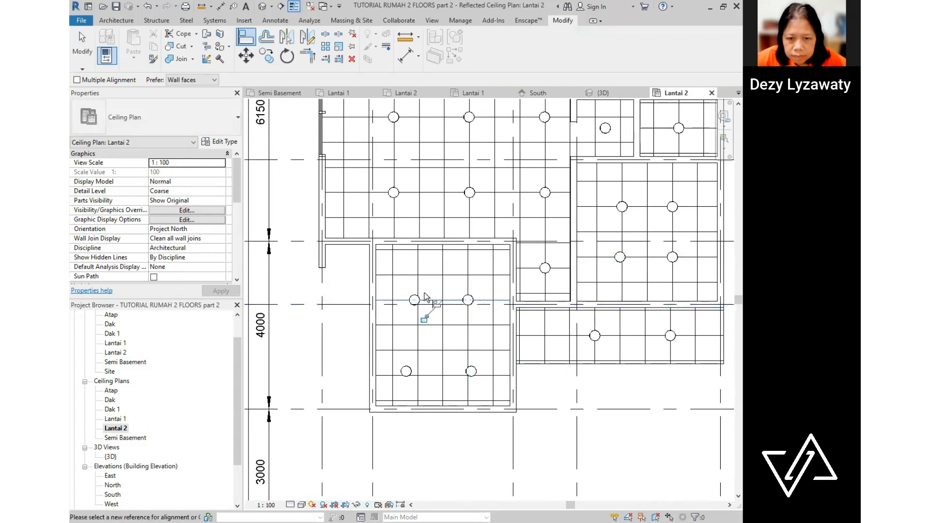
click(419, 290)
click(413, 303)
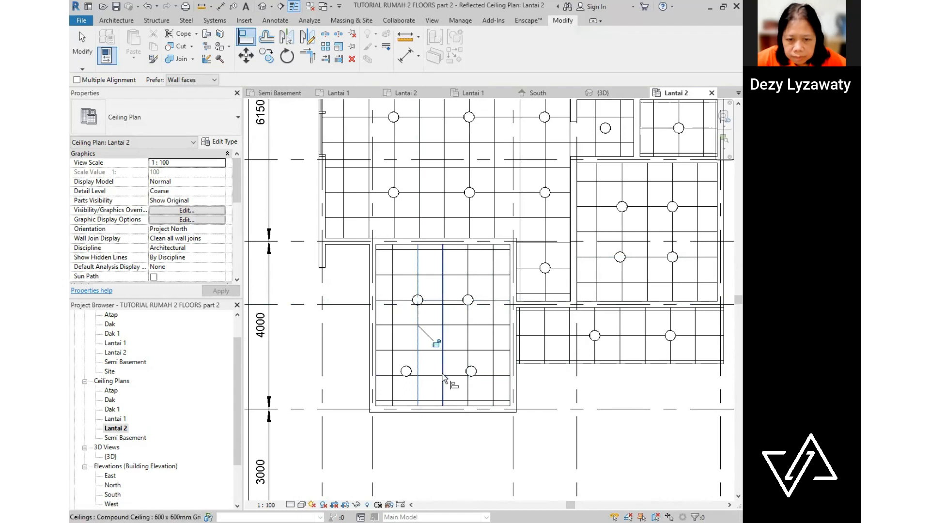
- Align the same room's two lower round lights with the vertical ceiling grid lines through the upper pair
click(468, 361)
click(471, 377)
click(418, 370)
click(408, 375)
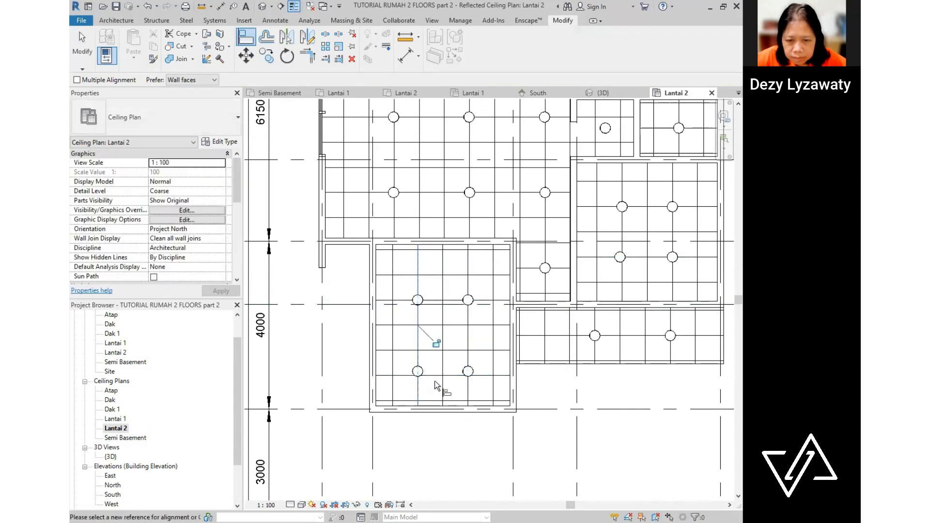
- Align the two lower round lights with the horizontal ceiling grid line two tiles below the upper pair, and end the alignment
click(438, 376)
click(418, 372)
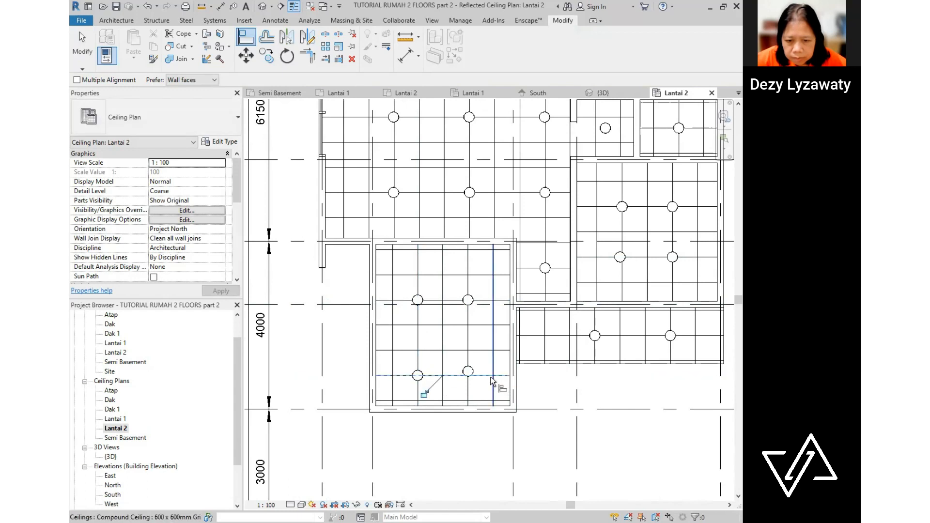
click(485, 350)
click(472, 373)
click(420, 372)
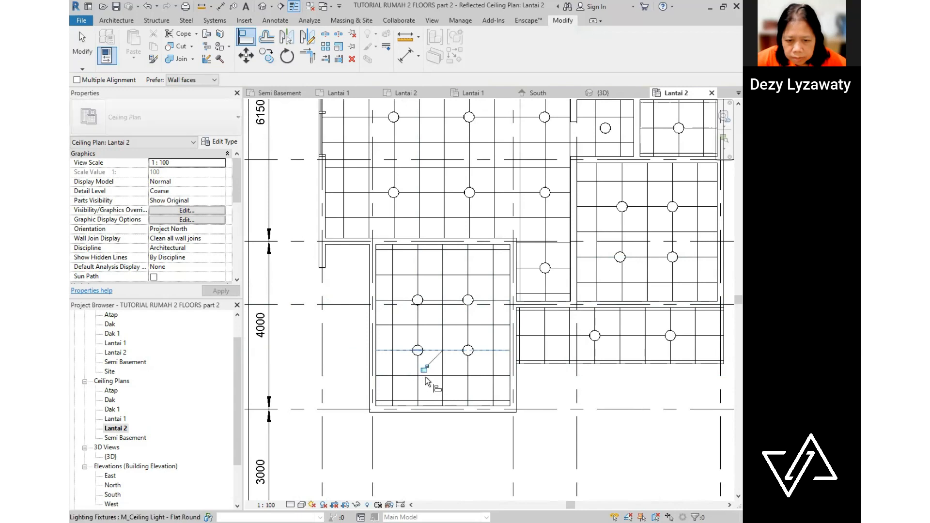
scroll(431, 360, down, 1)
scroll(432, 359, down, 2)
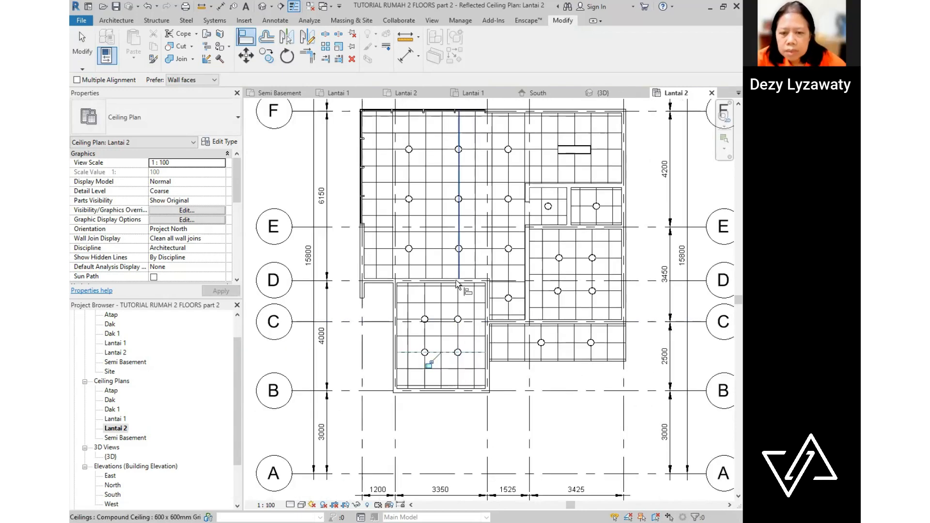
key(Escape)
scroll(458, 300, down, 1)
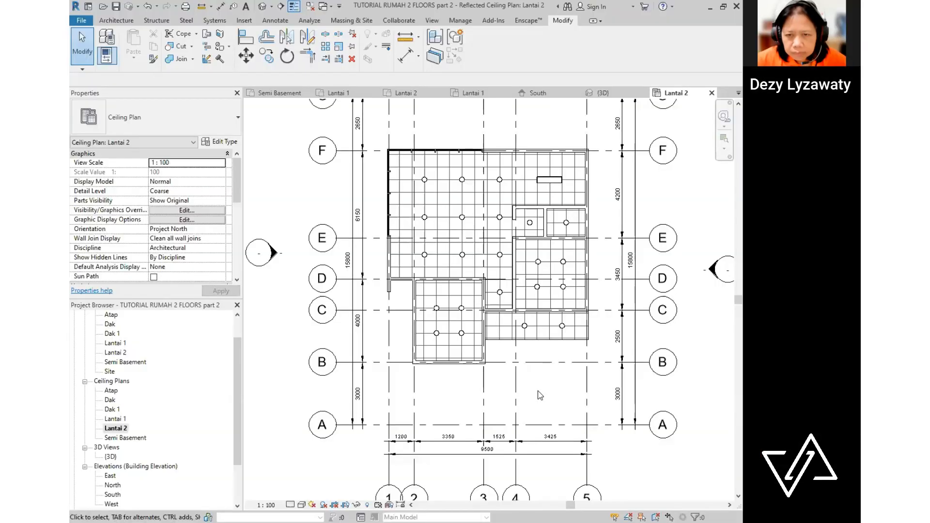
scroll(473, 284, down, 3)
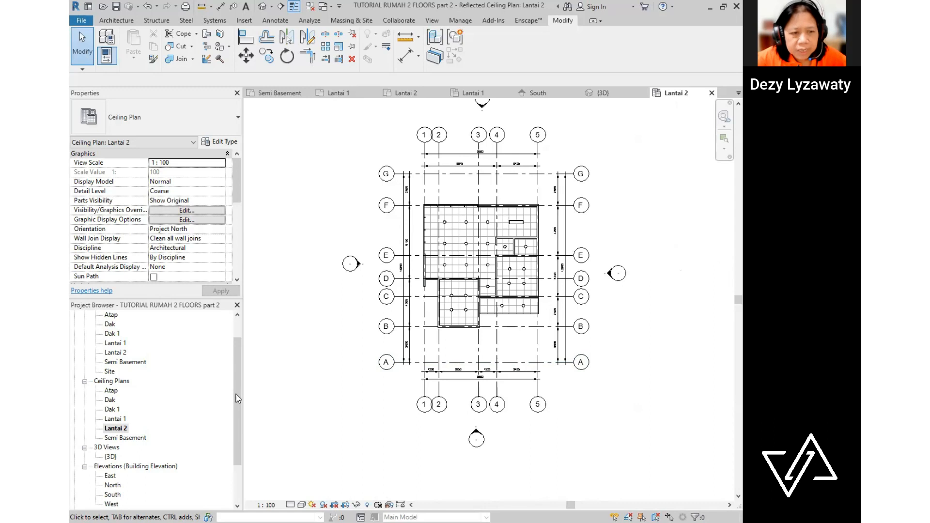
- Open the Lantai 1 floor plan at the Kamar Tamu bedroom
drag(236, 389, 240, 343)
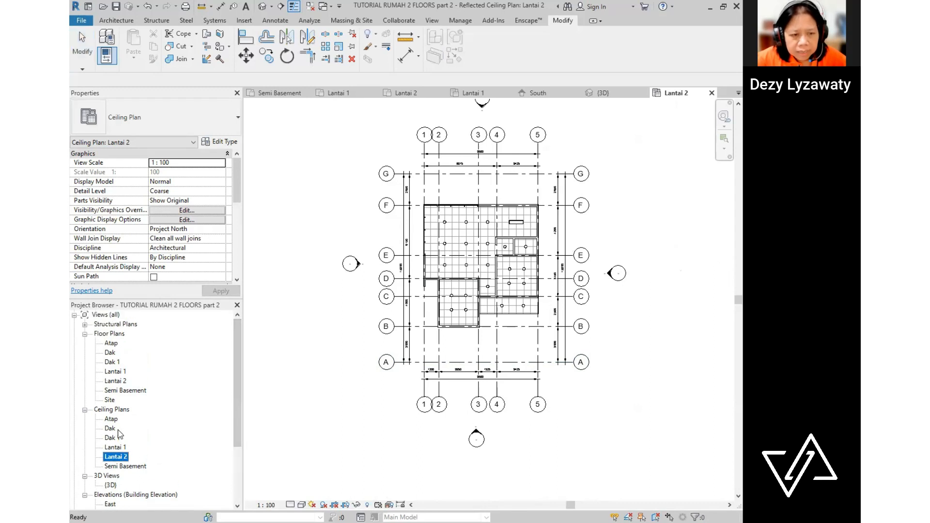
click(115, 334)
double_click(116, 372)
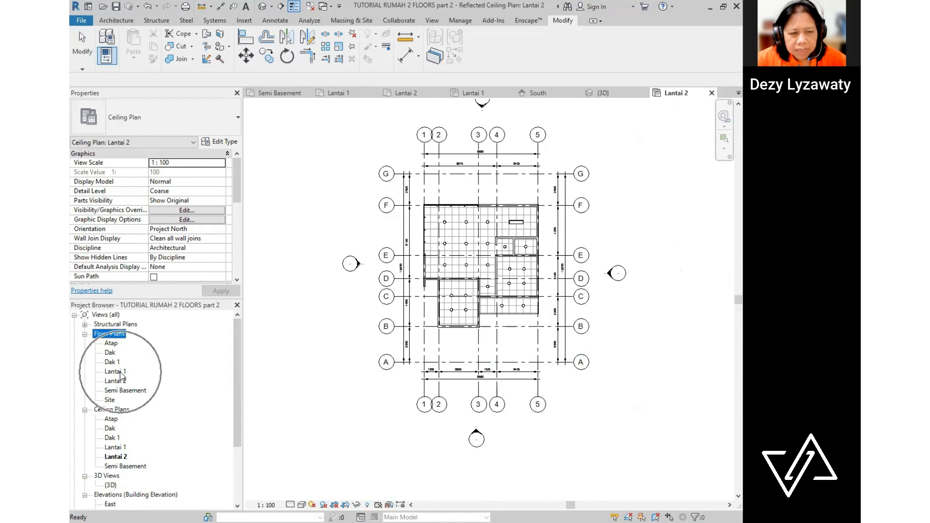
scroll(418, 330, up, 5)
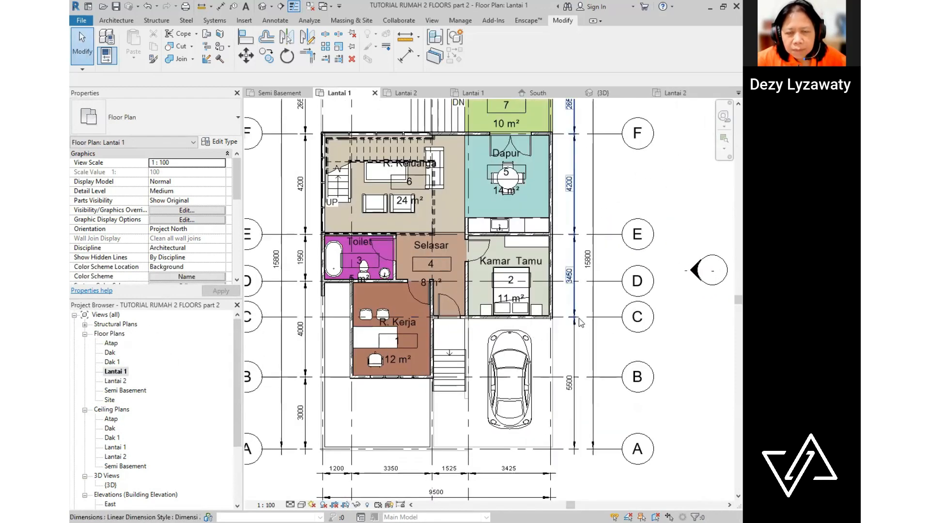
scroll(549, 318, up, 1)
scroll(550, 318, up, 1)
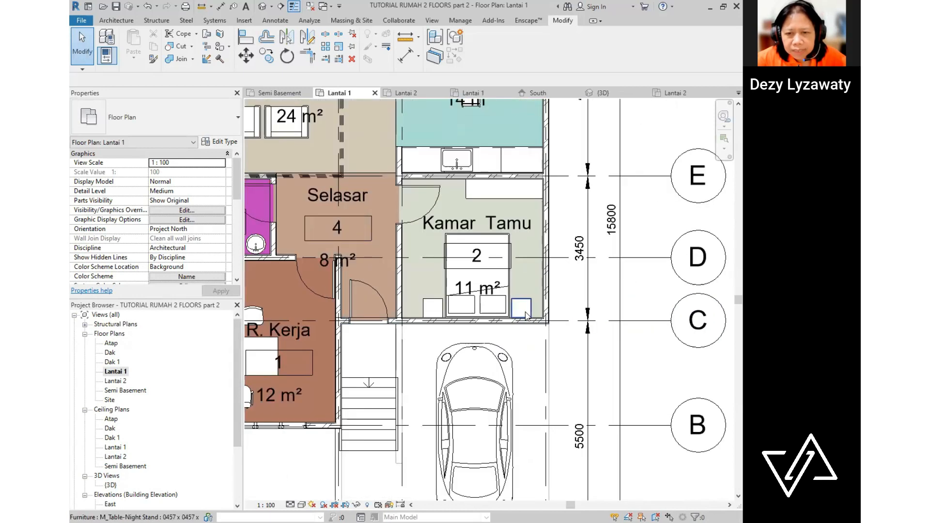
- Place an M_Table Lamp - Hemispheric, 100W - 120V, at the centre of the right-hand night stand in Kamar Tamu, and end placement
click(116, 23)
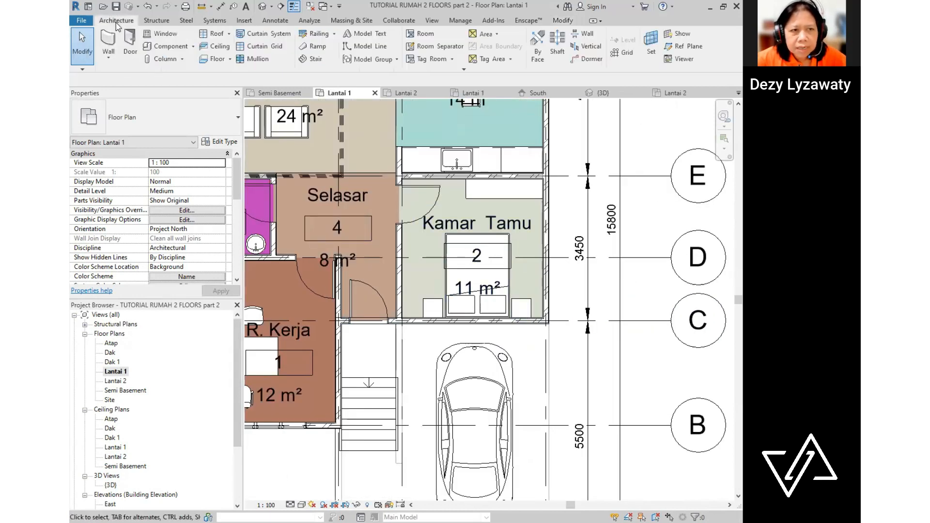
click(193, 46)
click(196, 68)
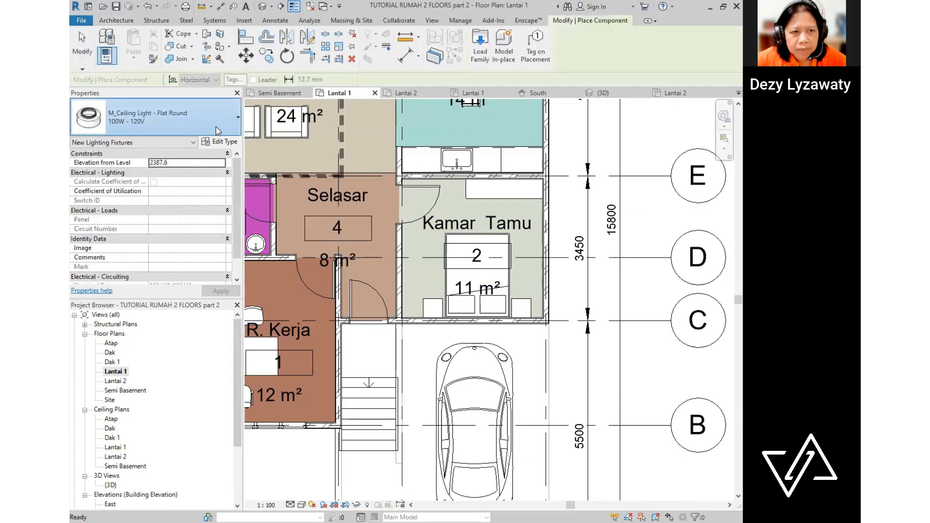
click(217, 127)
drag(240, 175, 242, 256)
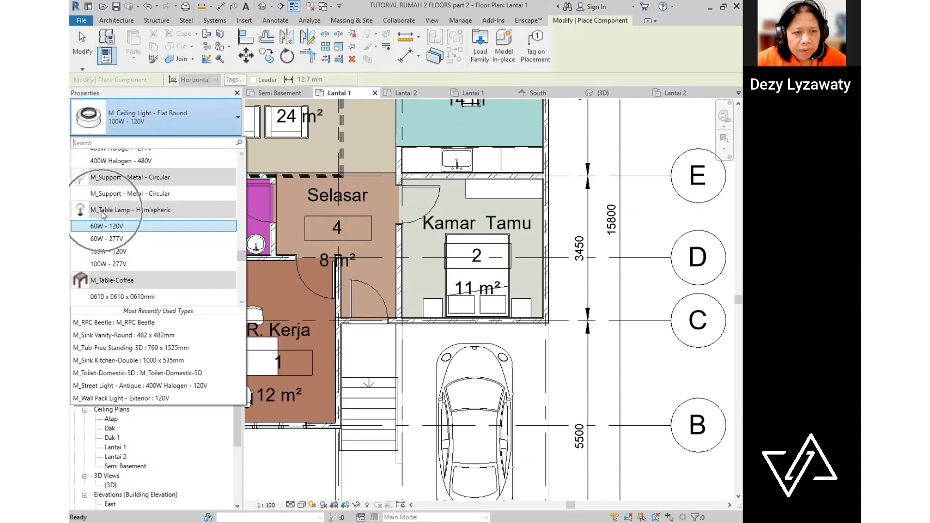
click(119, 253)
scroll(514, 304, up, 5)
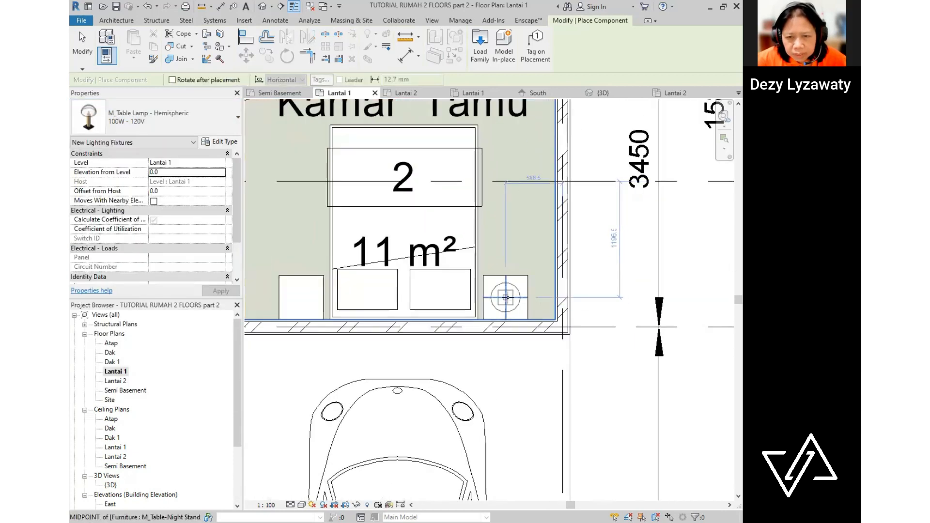
click(505, 297)
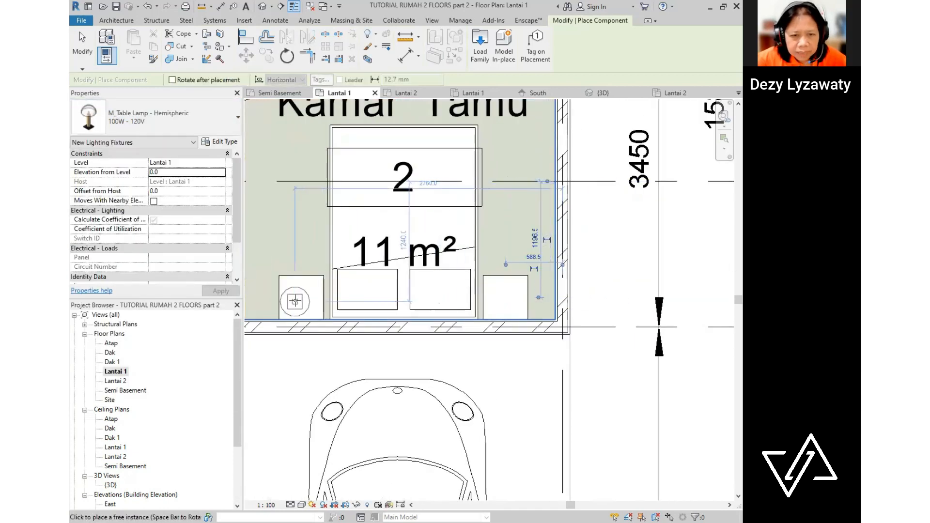
key(Escape)
key(Escape)
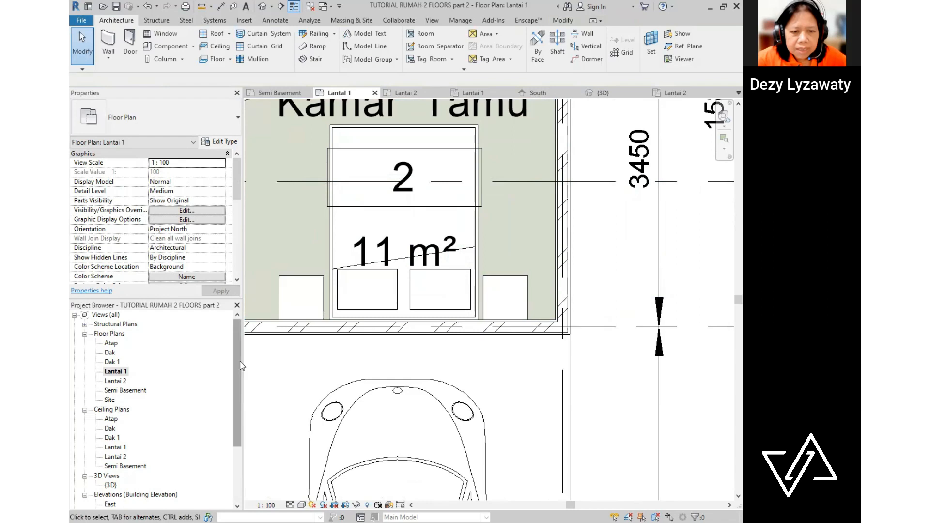
- Open the South elevation and set its visual style to Wireframe
scroll(241, 366, down, 3)
double_click(112, 437)
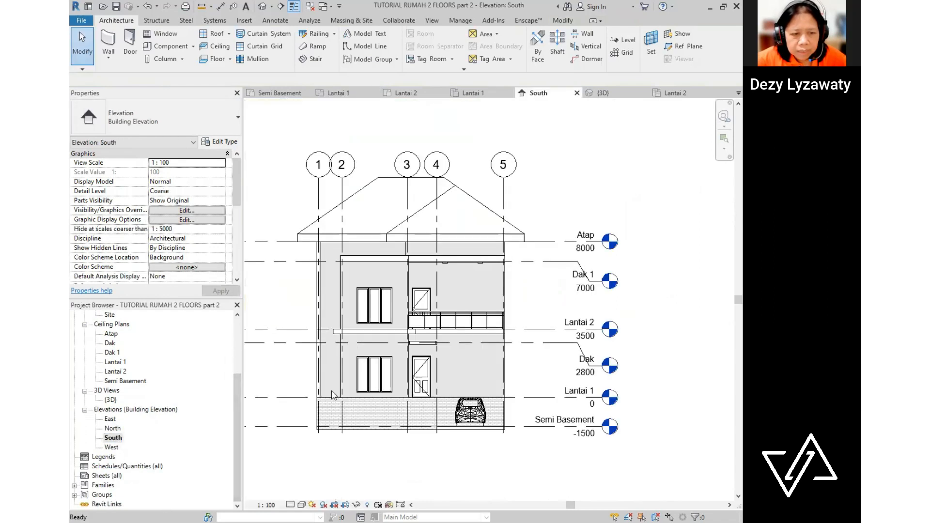
scroll(517, 406, up, 4)
middle_drag(552, 307, 546, 344)
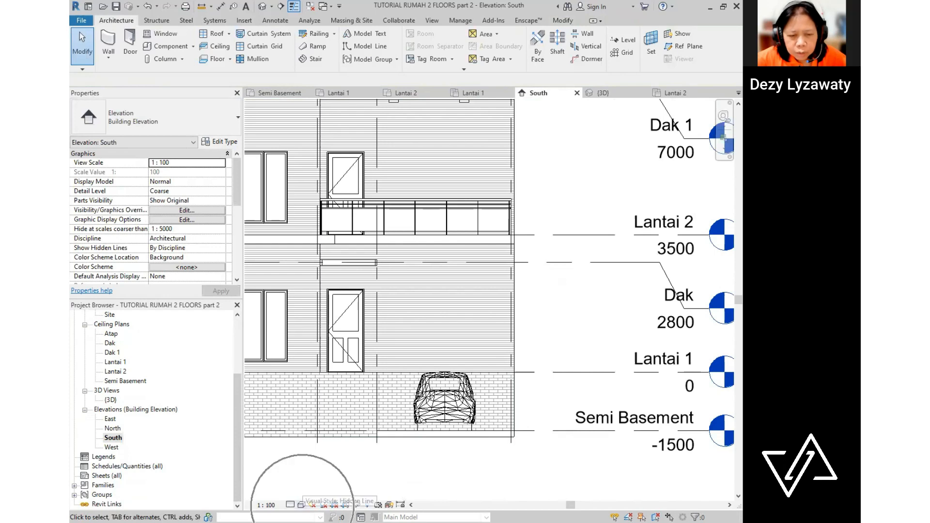
click(301, 504)
click(323, 441)
- Locate the table lamp in the elevation and select the night stand around it to check its size
scroll(499, 368, up, 4)
scroll(483, 342, up, 2)
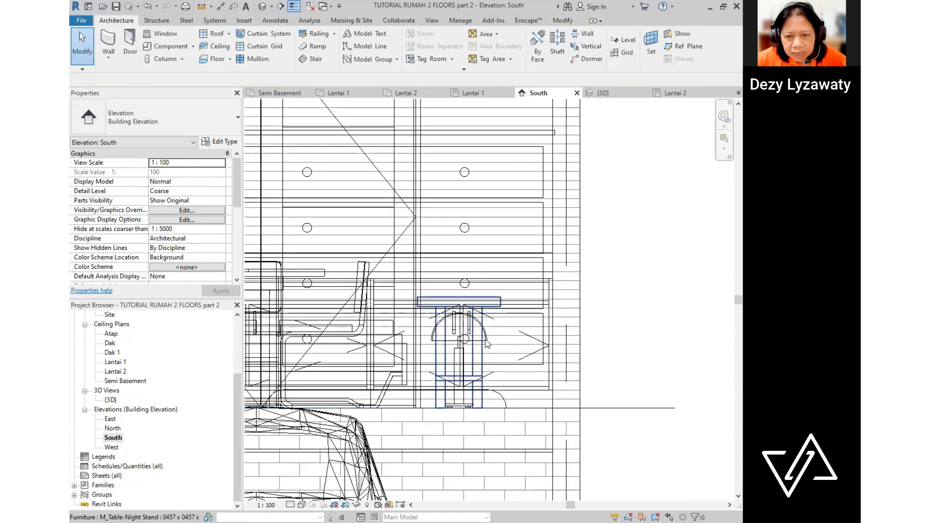
scroll(486, 341, up, 2)
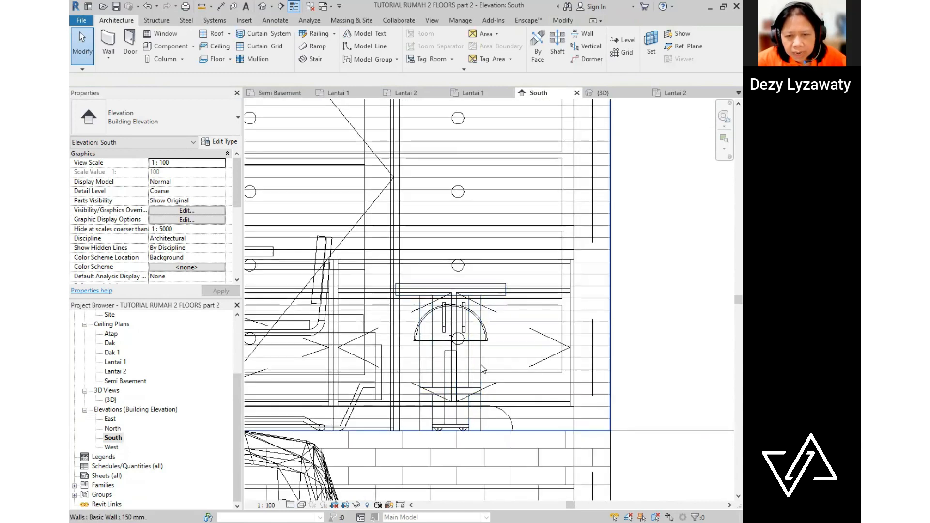
scroll(490, 340, down, 1)
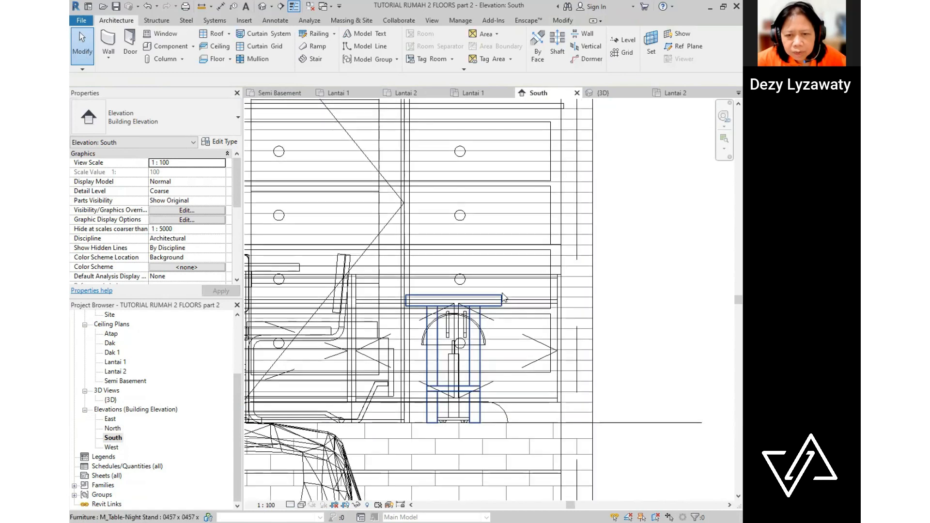
click(500, 298)
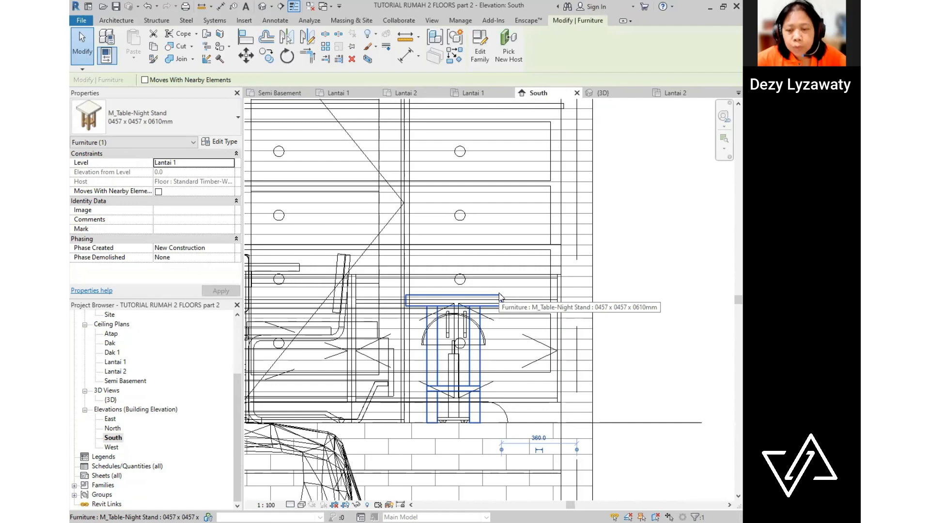
- Raise the right-hand night stand's table lamp in the South elevation to an Elevation from Level of 610
click(488, 349)
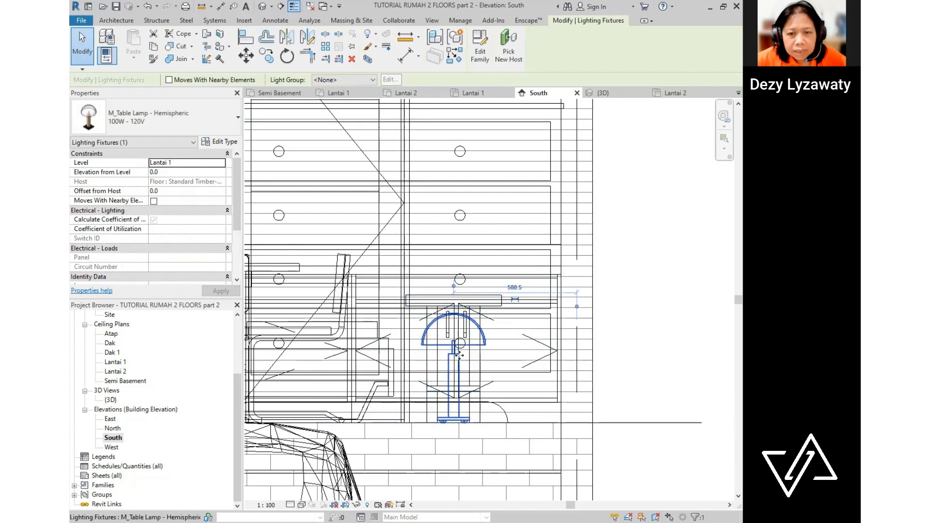
click(124, 171)
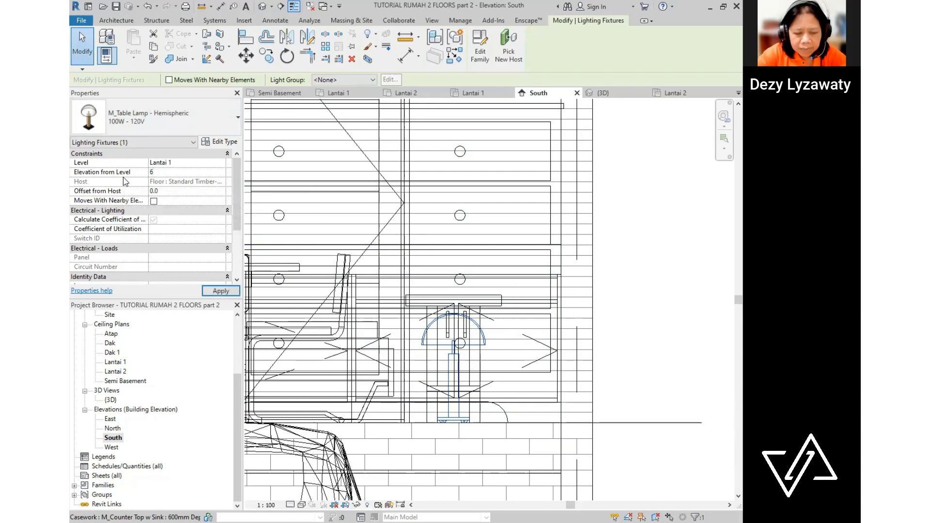
text(610)
key(Return)
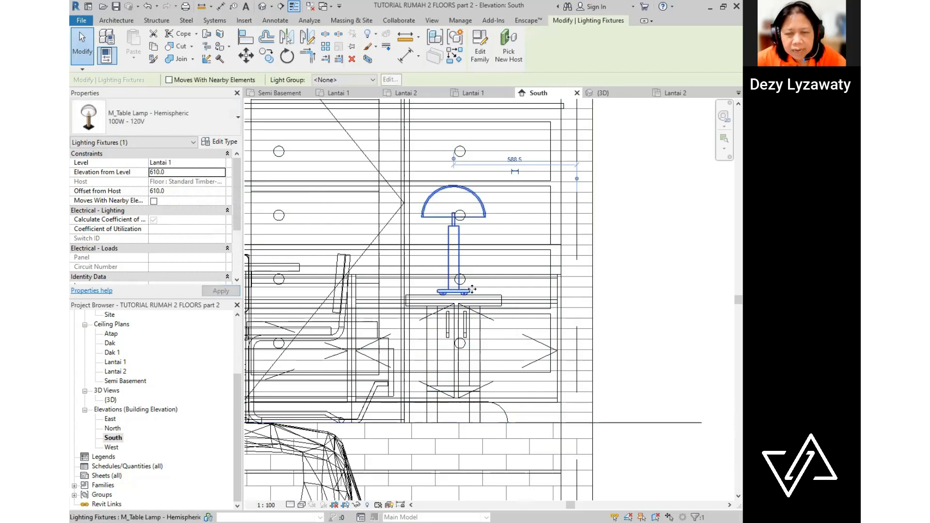
scroll(581, 317, down, 1)
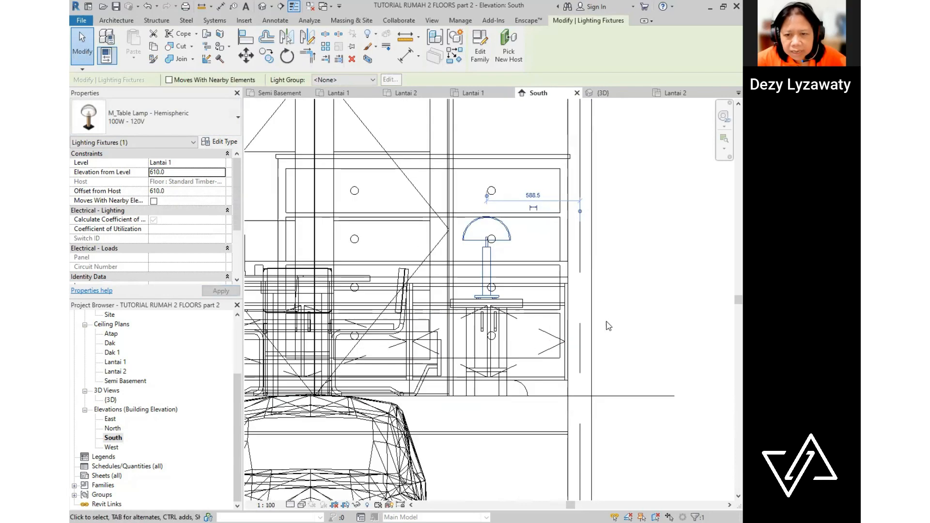
click(609, 326)
- Set the Elevation from Level of the left-hand night stand's table lamp to 610
middle_drag(324, 344, 602, 343)
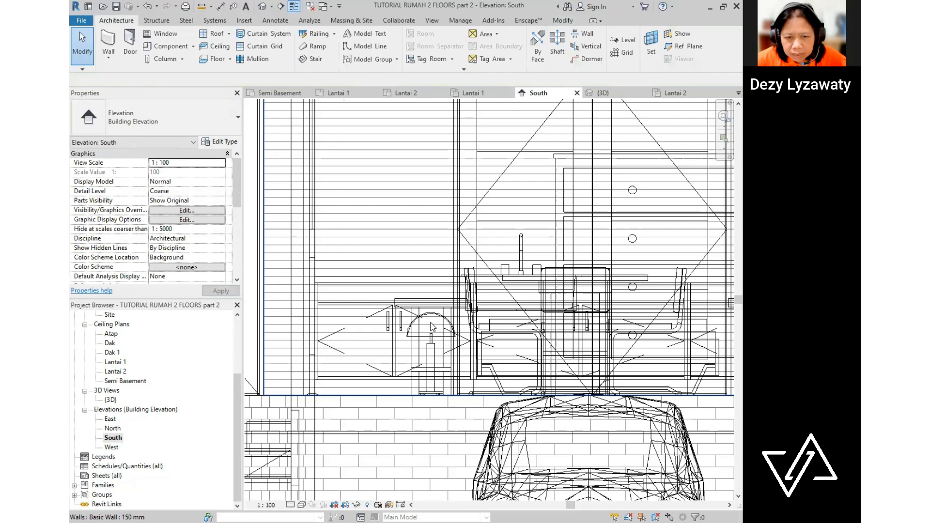
scroll(432, 328, up, 2)
click(444, 319)
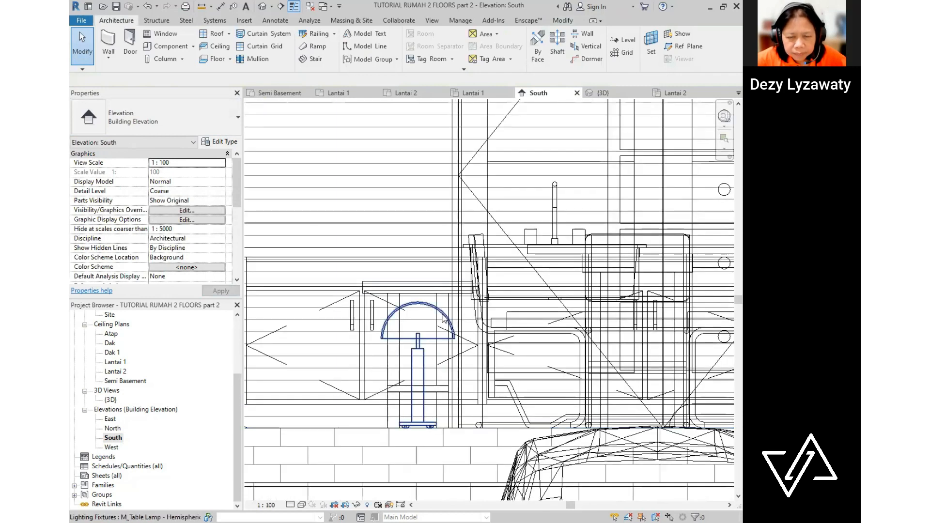
click(200, 172)
text(610)
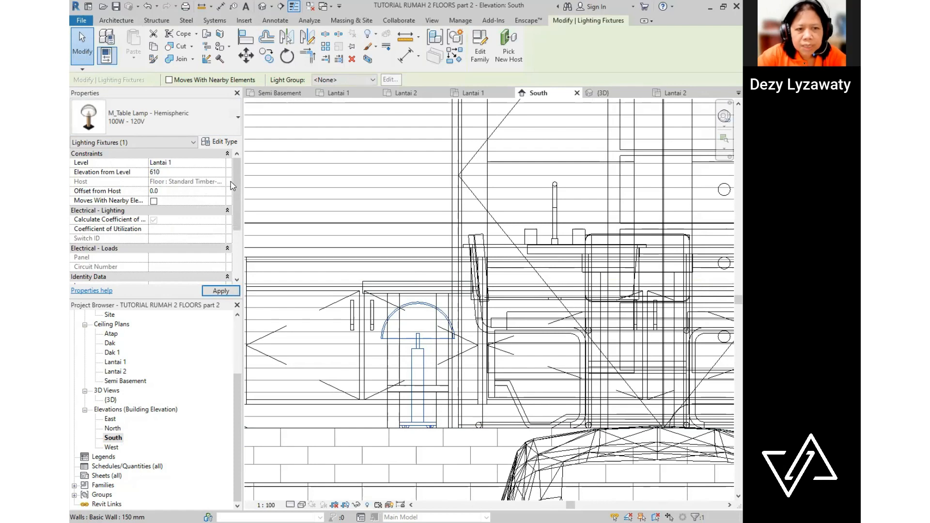
key(Escape)
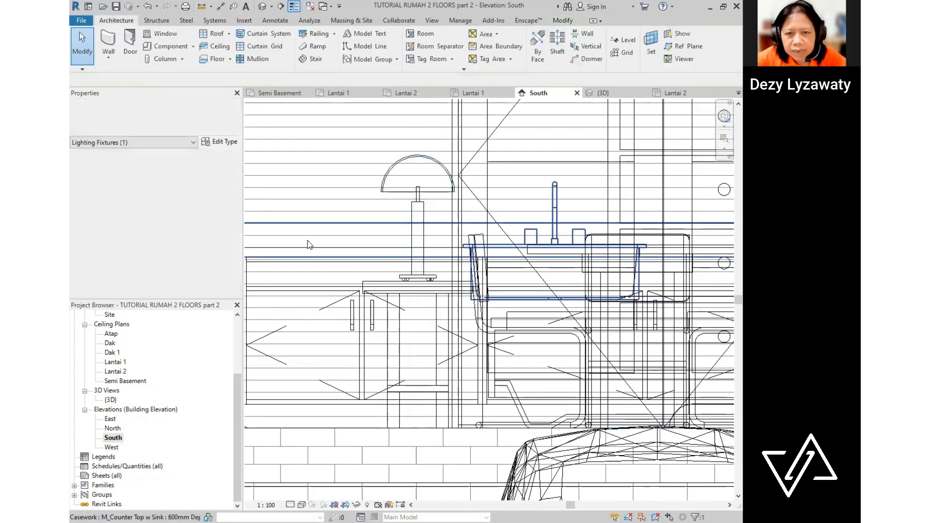
scroll(255, 242, down, 1)
scroll(141, 373, up, 2)
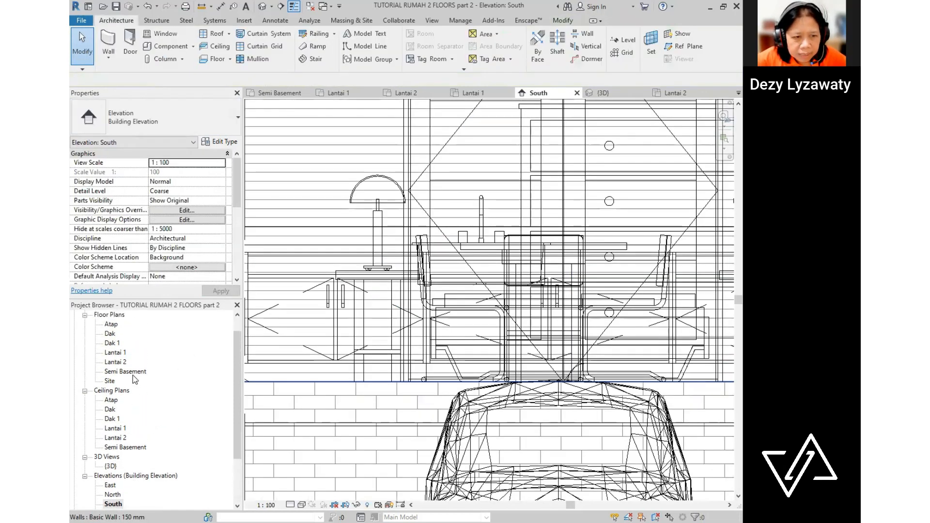
- Open the Lantai 1 floor plan with the entrance between R. Kerja and Kamar Tamu in view
double_click(115, 352)
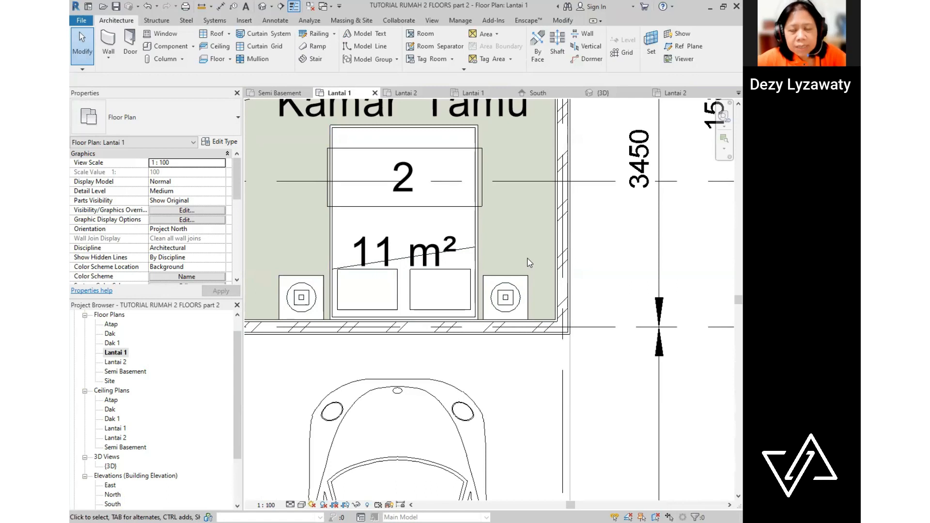
scroll(549, 279, down, 5)
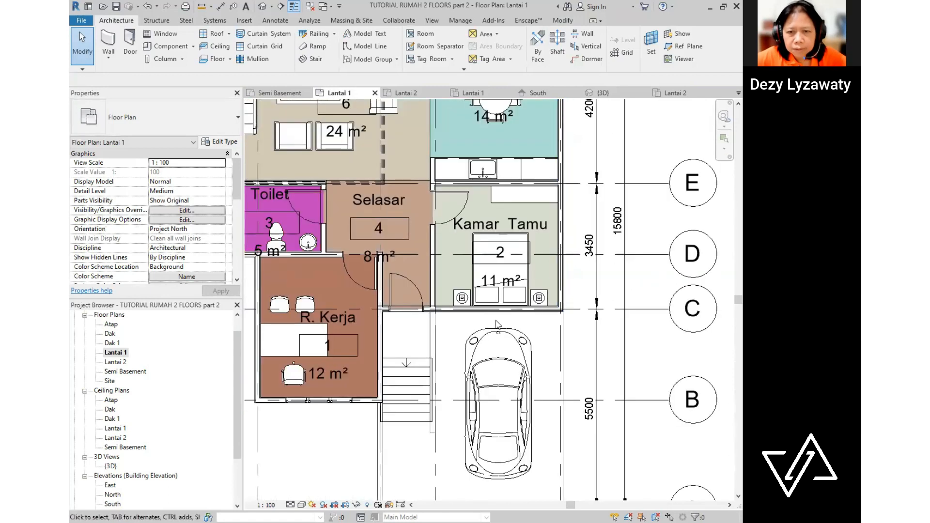
scroll(537, 271, down, 4)
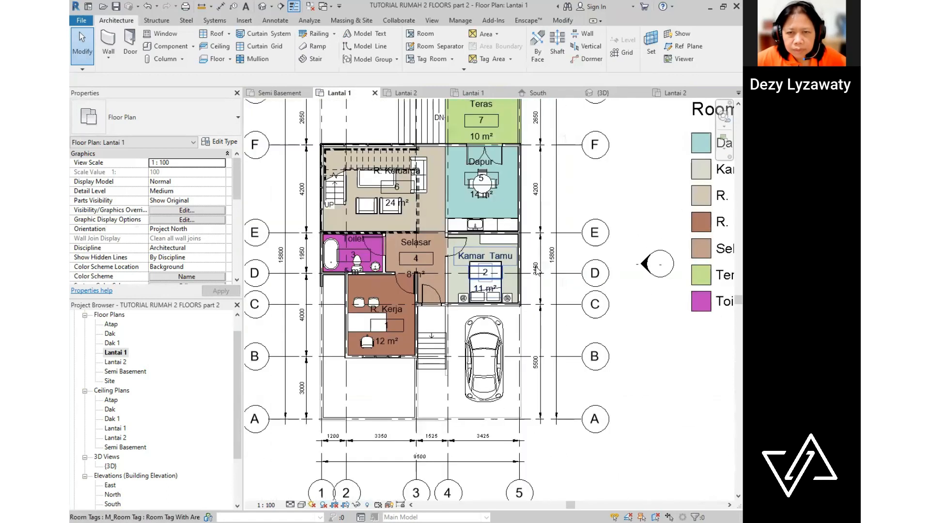
middle_drag(537, 271, 536, 308)
scroll(505, 161, up, 5)
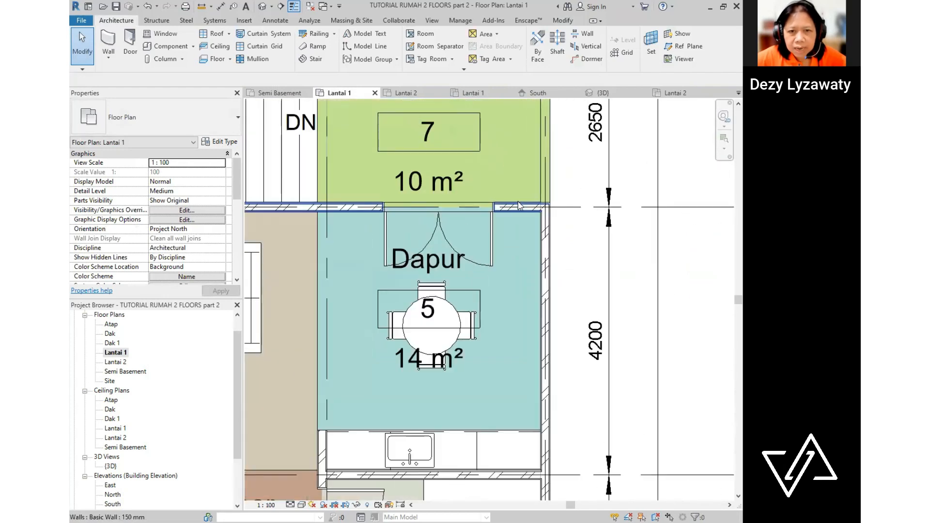
scroll(509, 291, down, 4)
middle_drag(508, 315, 509, 220)
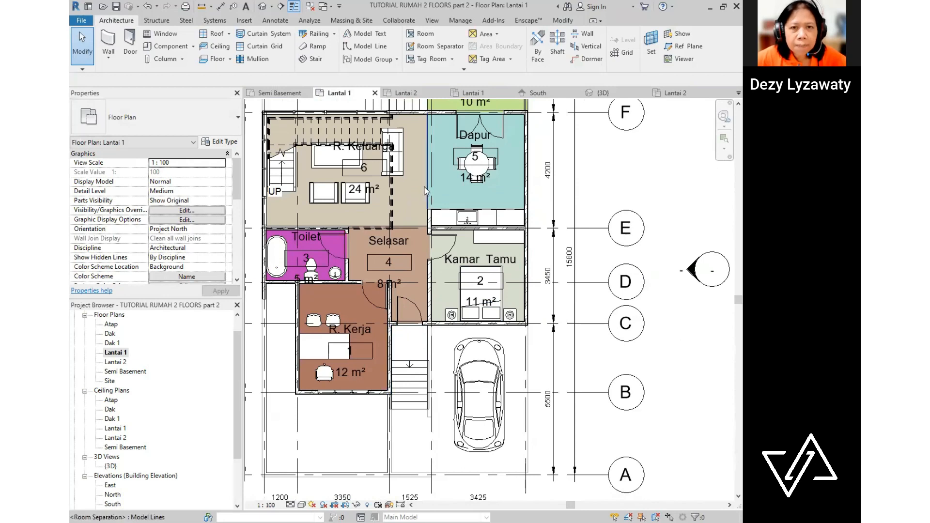
- Place an M_Wall Lamp - Bracket, 150W - 120V, on the outer wall of R. Kerja beside the entrance stairs, and end placement
click(193, 47)
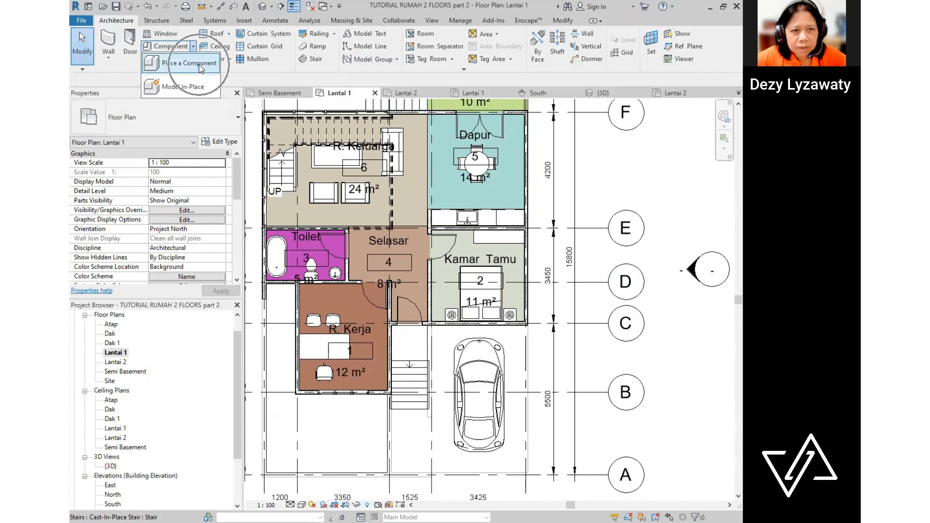
click(200, 64)
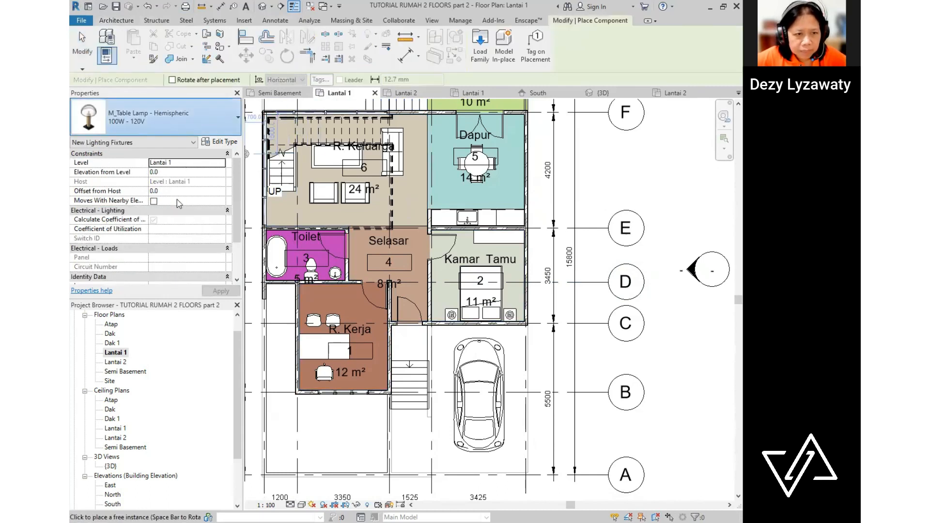
click(160, 119)
scroll(165, 248, down, 5)
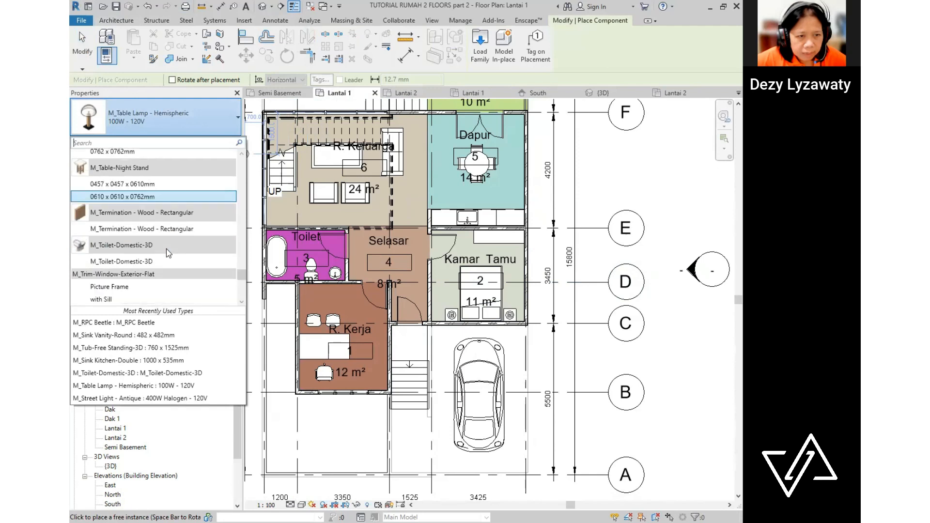
scroll(167, 248, down, 2)
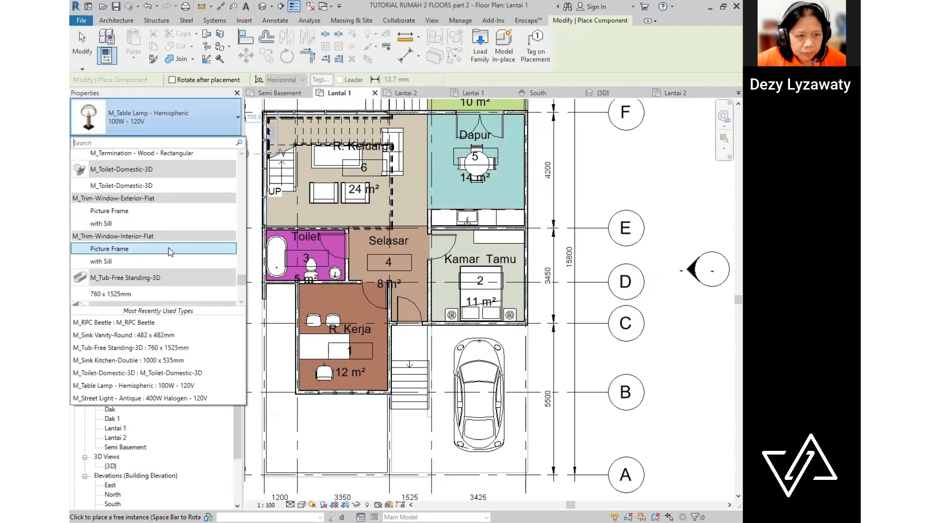
scroll(145, 257, down, 4)
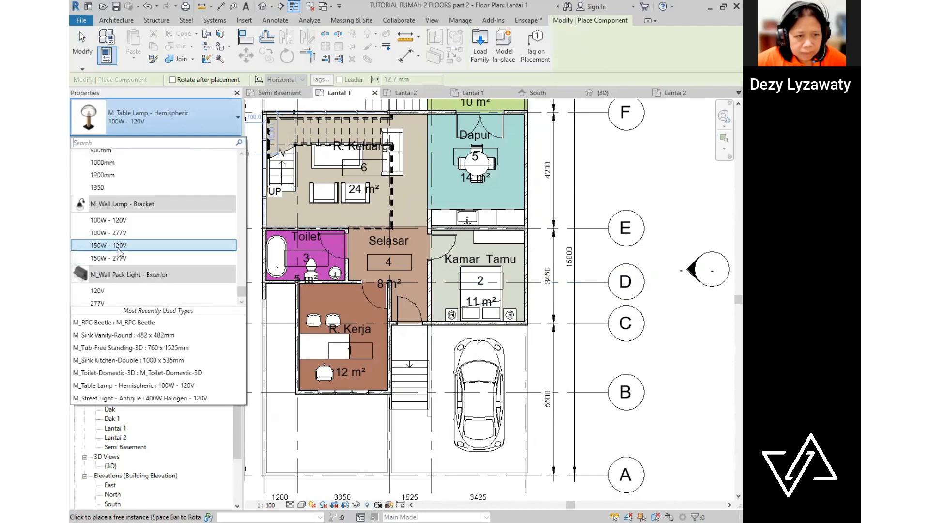
click(118, 245)
scroll(424, 347, up, 4)
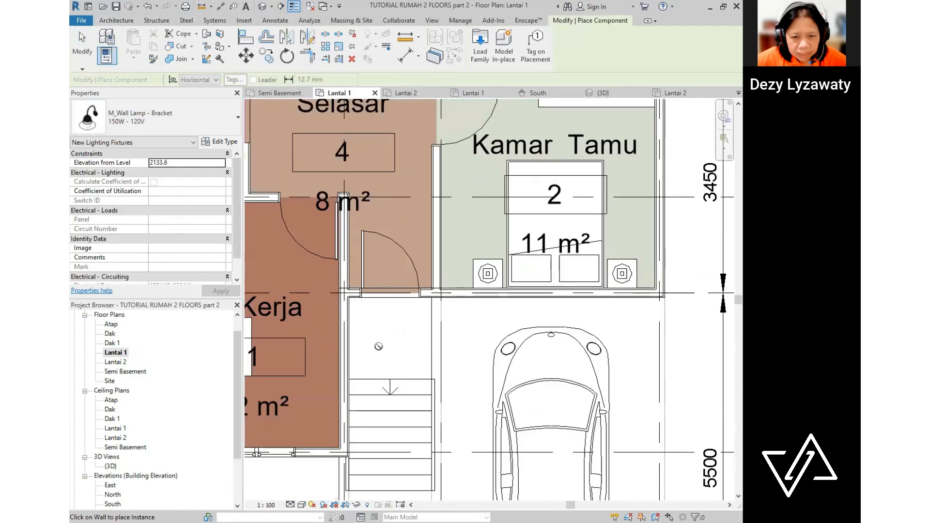
click(347, 340)
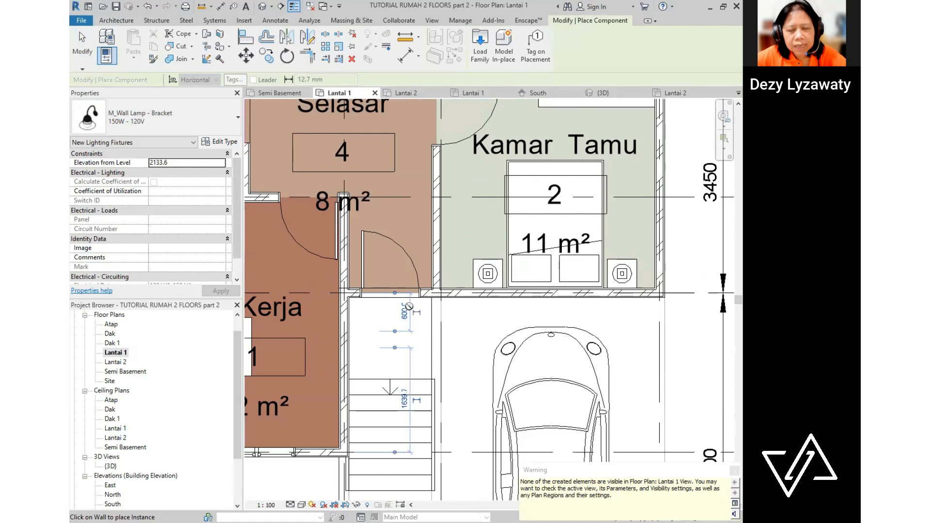
scroll(463, 322, down, 3)
key(Escape)
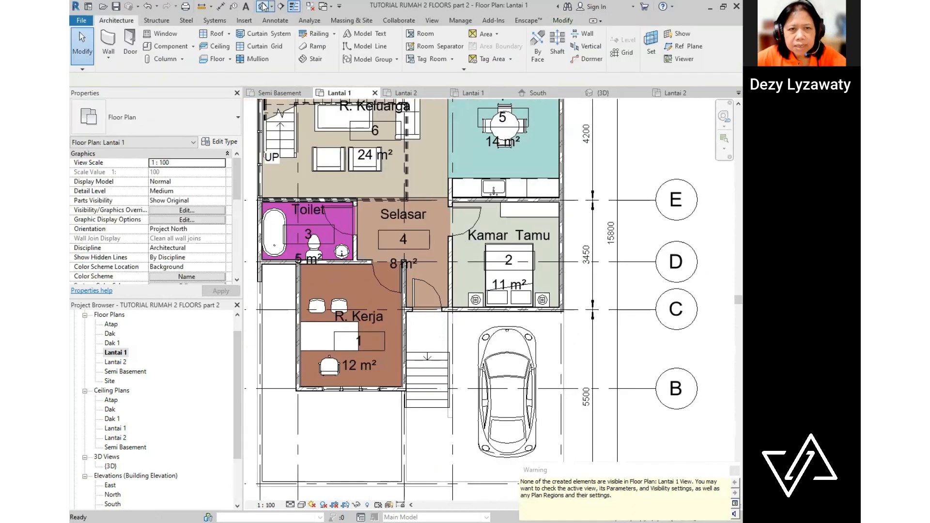
- Set the bracket wall lamp's Elevation from Level to 1800 in the 3D view and return to the Lantai 1 floor plan
click(262, 7)
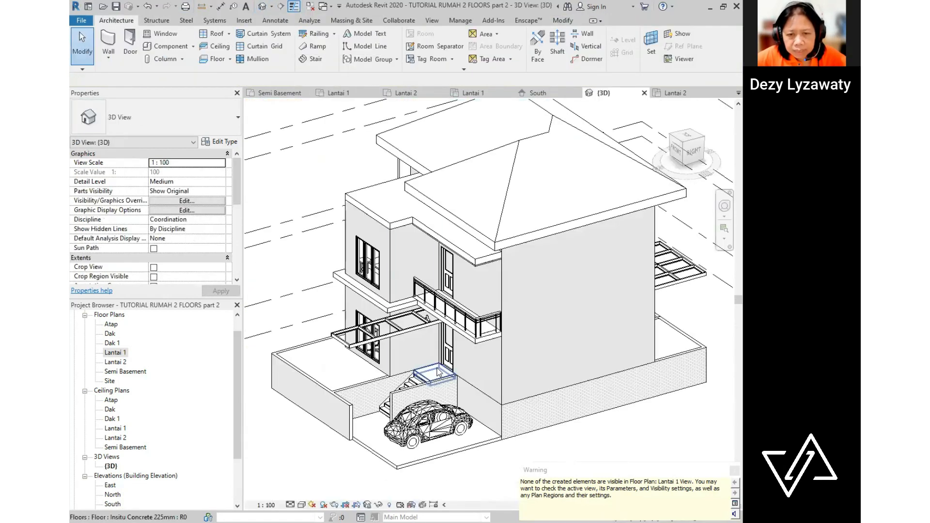
scroll(429, 298, up, 3)
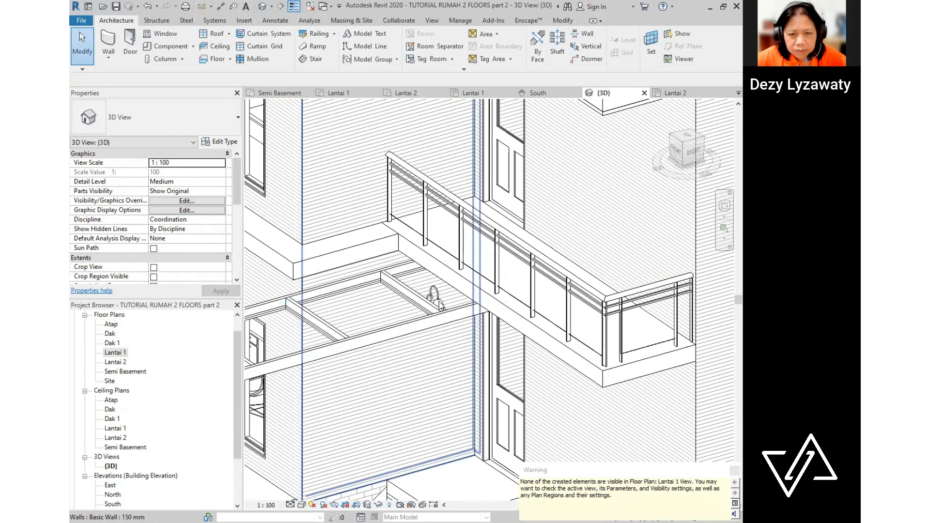
scroll(439, 304, up, 2)
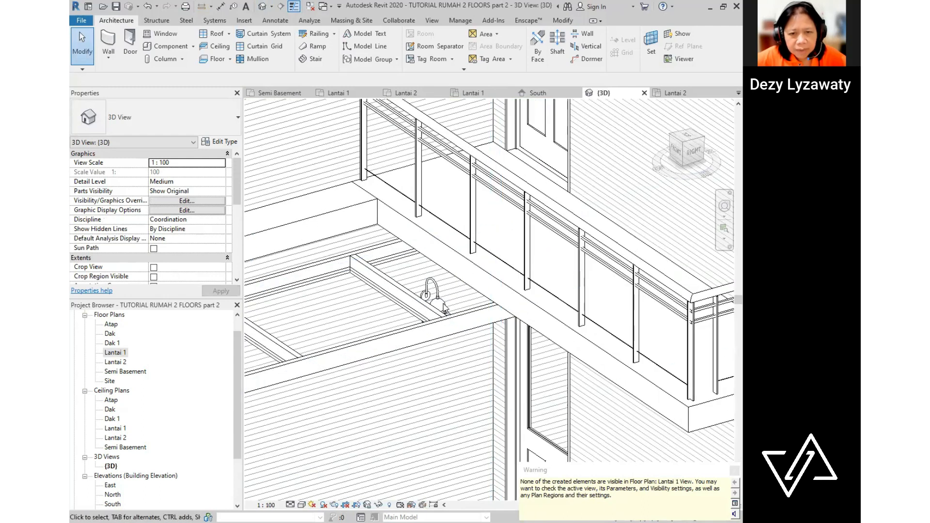
click(438, 290)
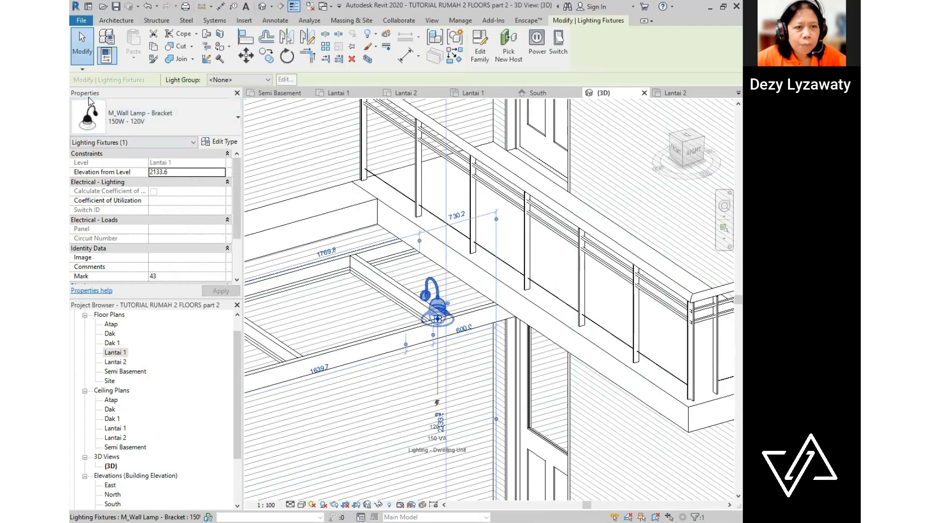
double_click(160, 173)
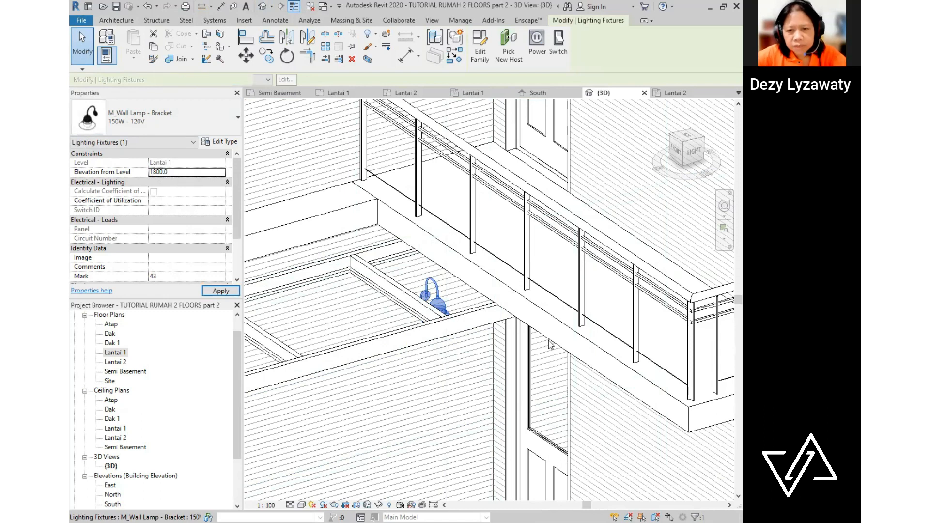
key(Escape)
scroll(476, 340, down, 2)
shift+middle_drag(491, 330, 605, 305)
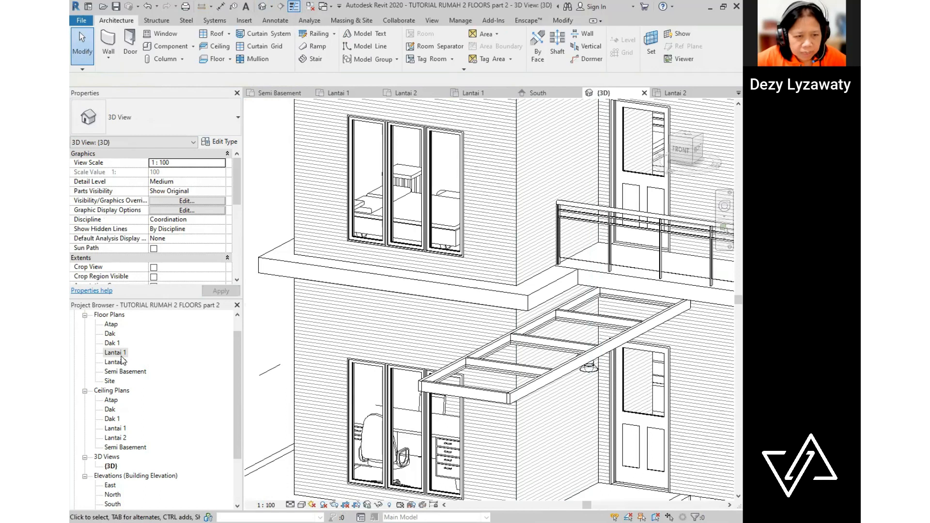
double_click(116, 353)
scroll(275, 321, up, 4)
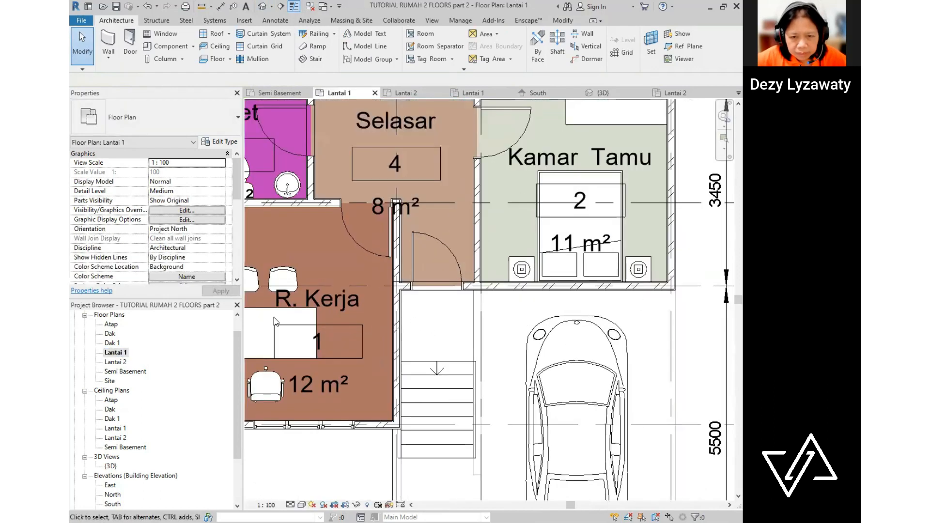
- Lower the bracket wall lamp to an Elevation from Level of 1500 in the 3D view and check the Lantai 1 floor plan again
click(262, 6)
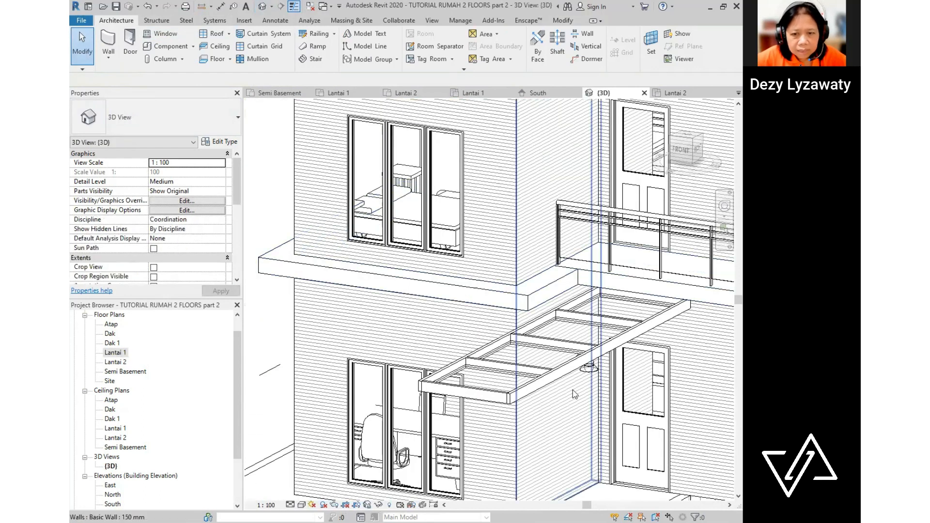
click(590, 366)
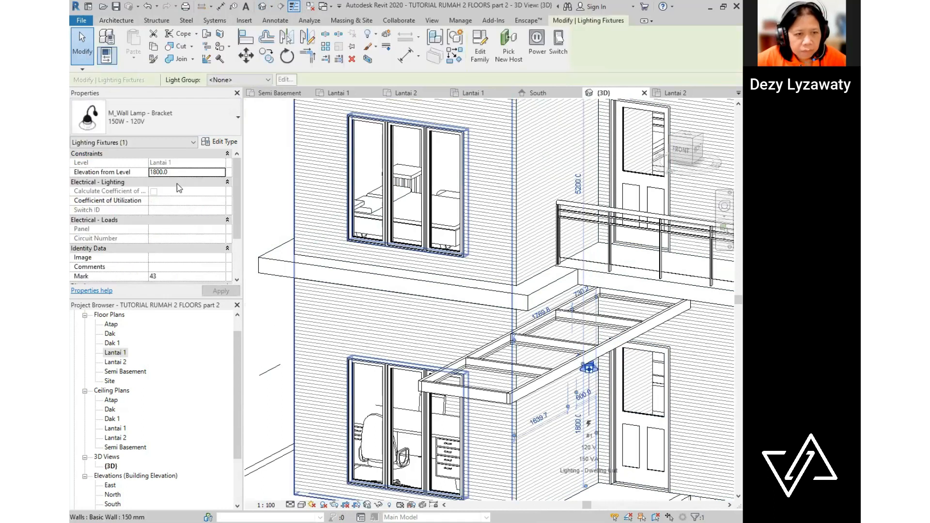
click(186, 172)
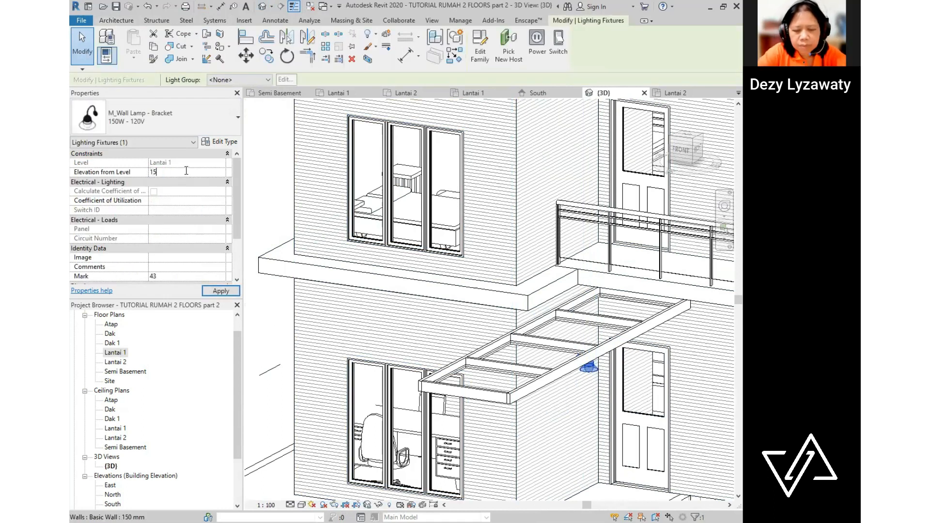
double_click(122, 353)
click(507, 351)
scroll(414, 329, up, 1)
scroll(441, 303, down, 3)
- Raise the bracket wall lamp beside the entrance to an Elevation from Level of 1800 in the 3D view
click(259, 7)
scroll(498, 196, down, 1)
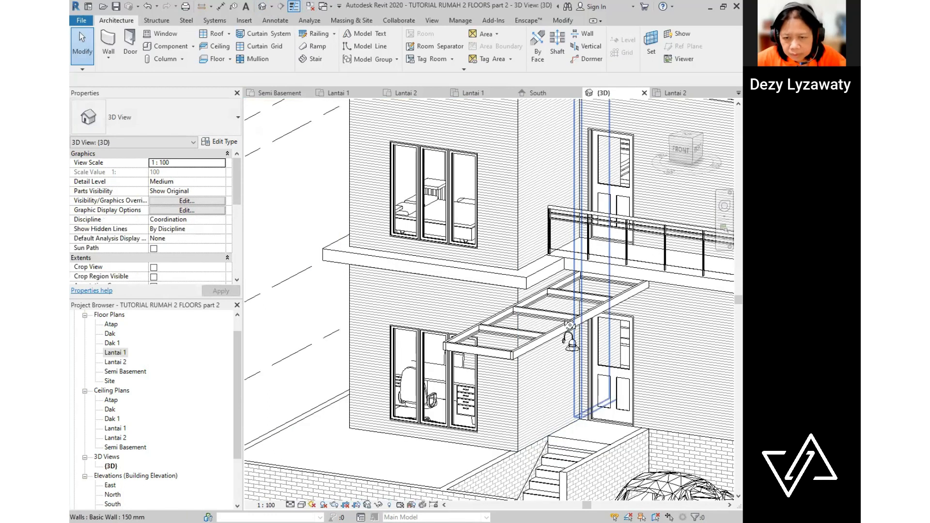
shift+middle_drag(561, 320, 493, 318)
scroll(495, 318, up, 1)
scroll(495, 317, up, 1)
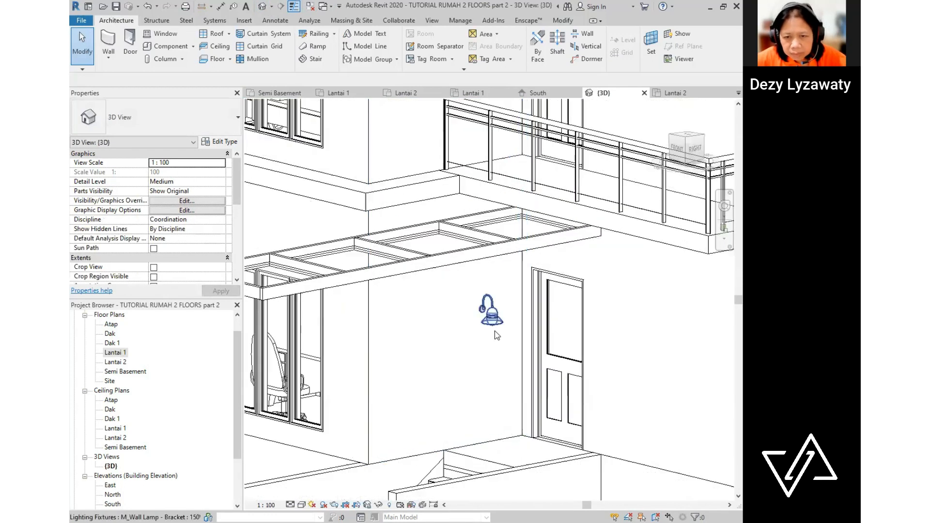
click(491, 315)
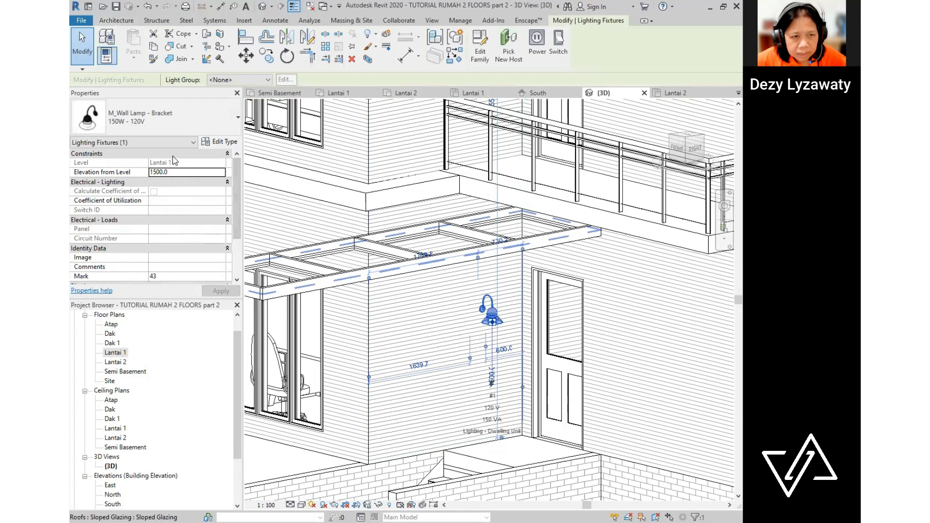
click(184, 172)
text(1800)
key(Return)
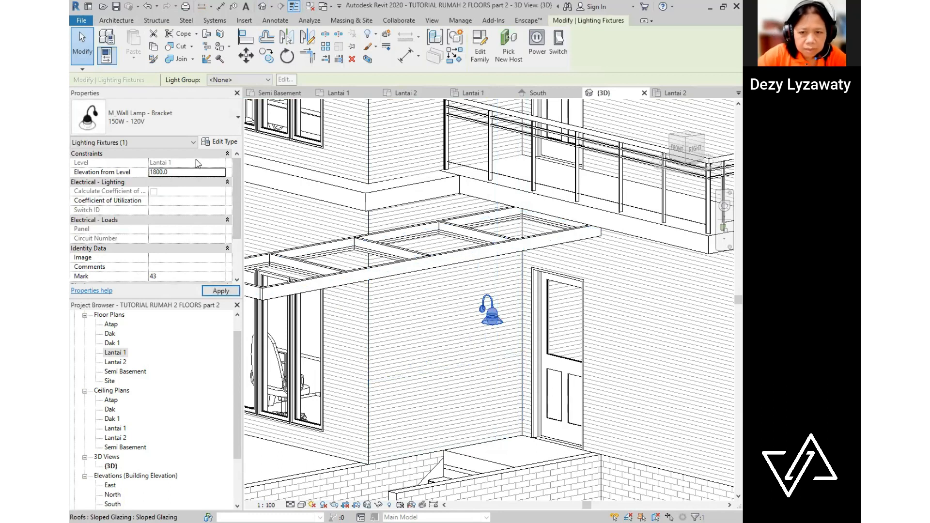
key(Escape)
scroll(559, 362, down, 2)
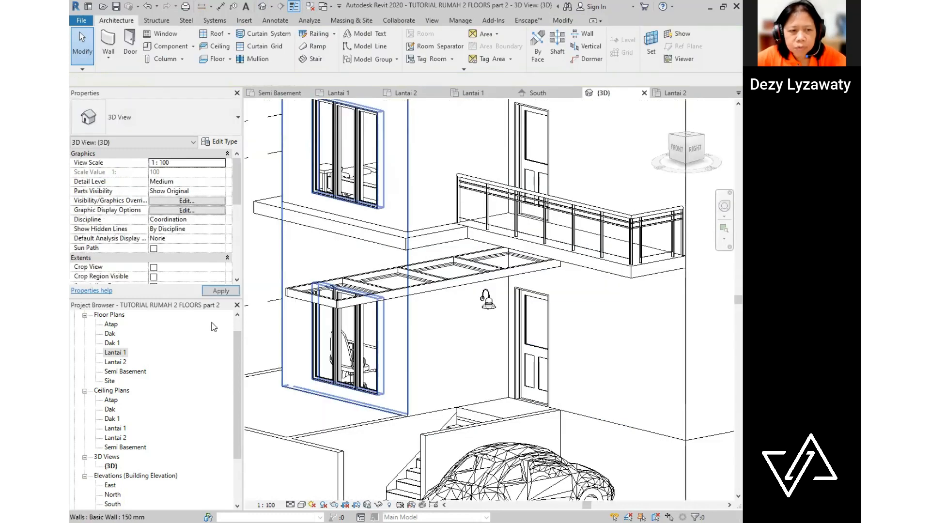
scroll(116, 354, up, 1)
- On the Lantai 1 floor plan, place two M_Wall Lamp - Bracket, 150W - 120V, on the Dapur–Teras wall, one on each side of the double door
double_click(116, 372)
scroll(522, 275, down, 3)
scroll(522, 275, up, 2)
scroll(522, 275, up, 3)
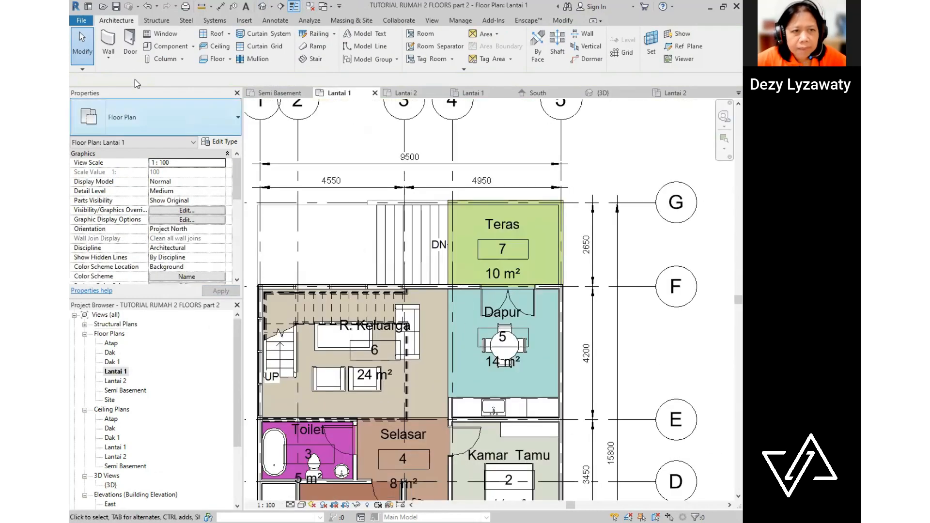
click(192, 46)
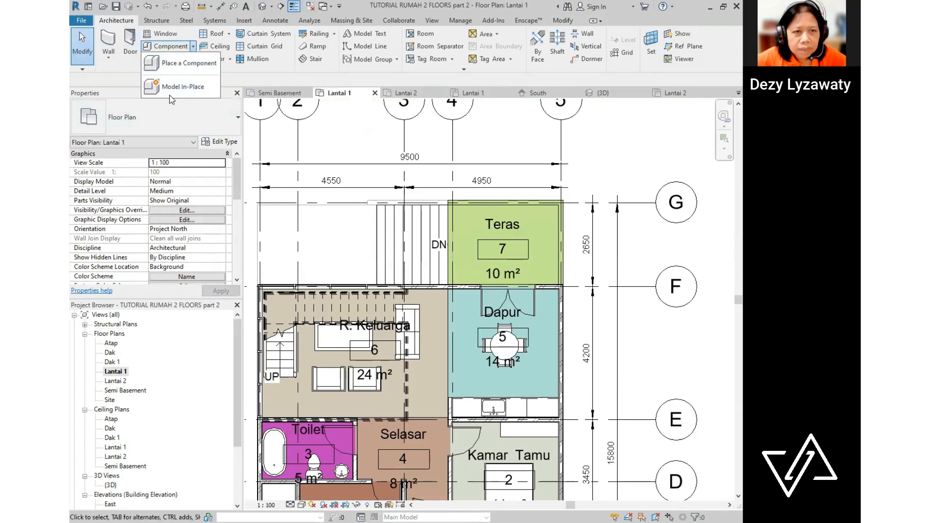
click(186, 60)
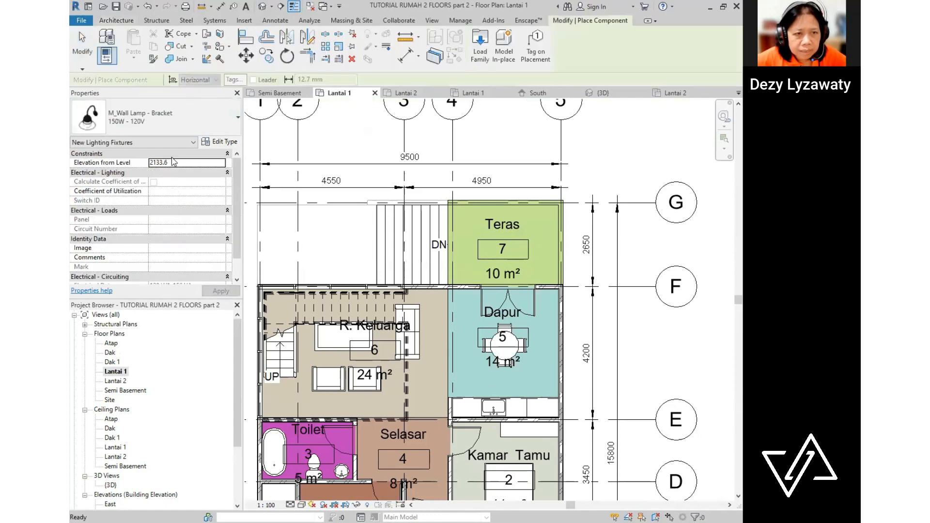
scroll(518, 200, up, 2)
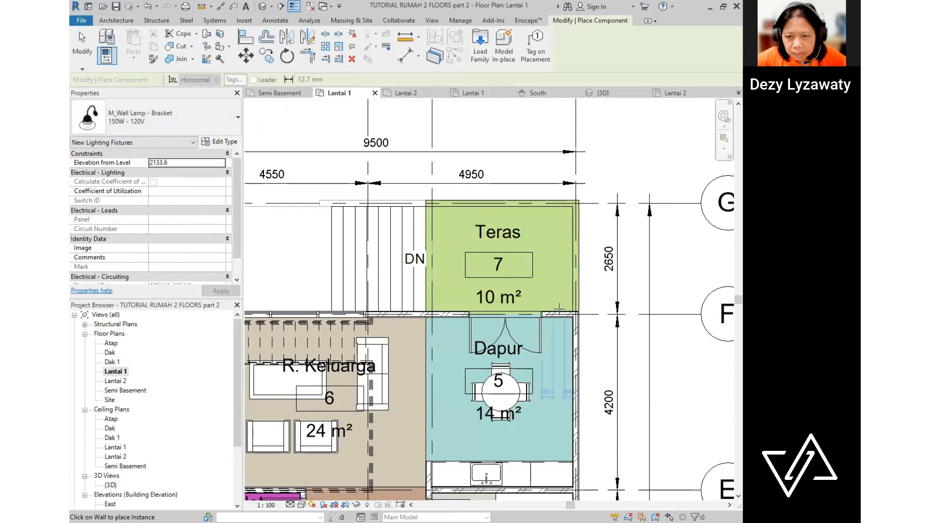
click(557, 312)
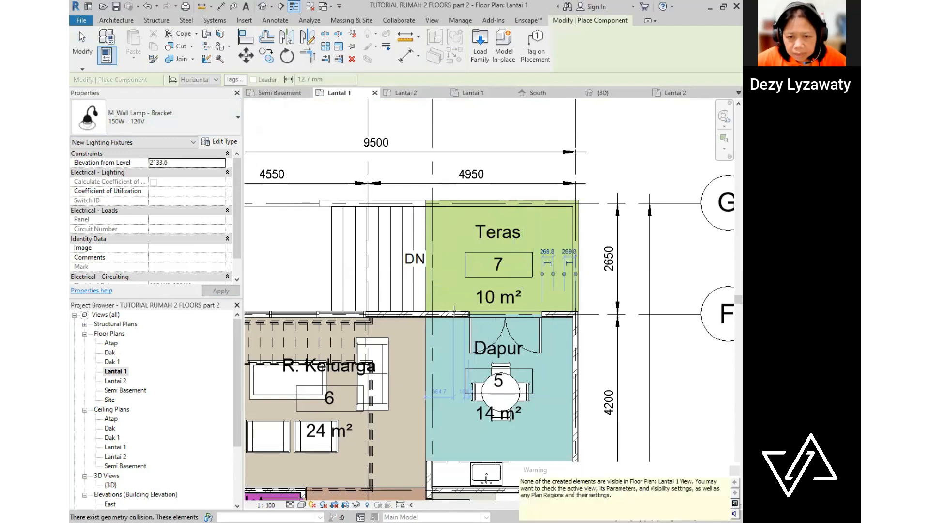
click(446, 312)
key(Escape)
key(Escape)
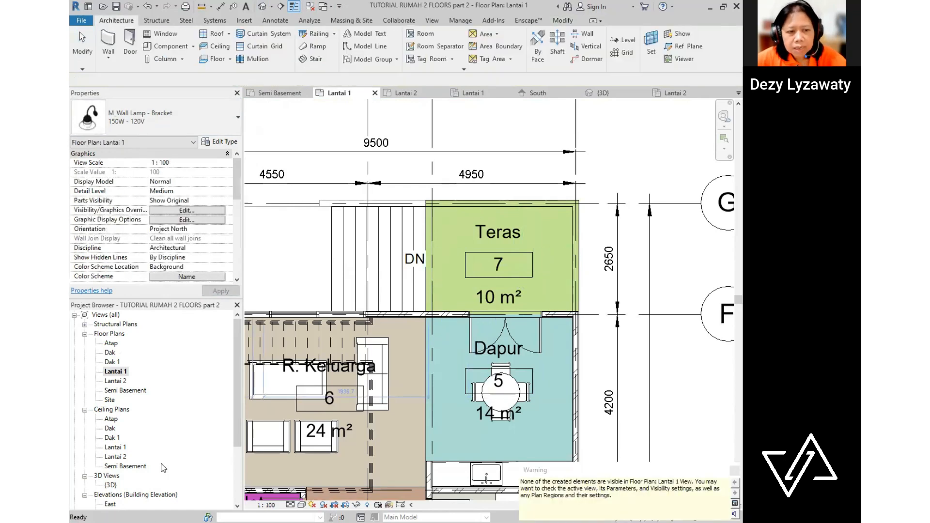
- Set the Elevation from Level of both lamps flanking the double door to 1700 in the North elevation, and check the 3D view
scroll(111, 482, down, 2)
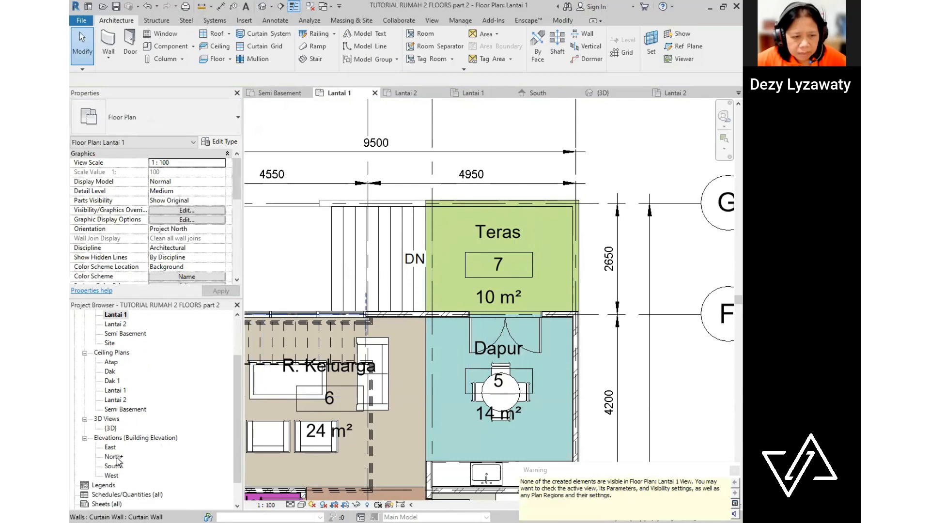
double_click(114, 457)
scroll(491, 385, up, 3)
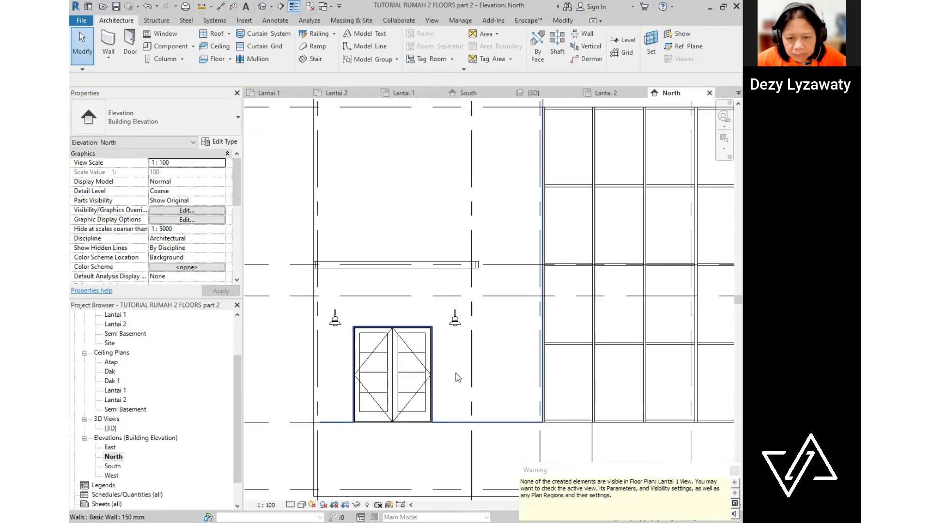
click(454, 321)
ctrl+click(335, 321)
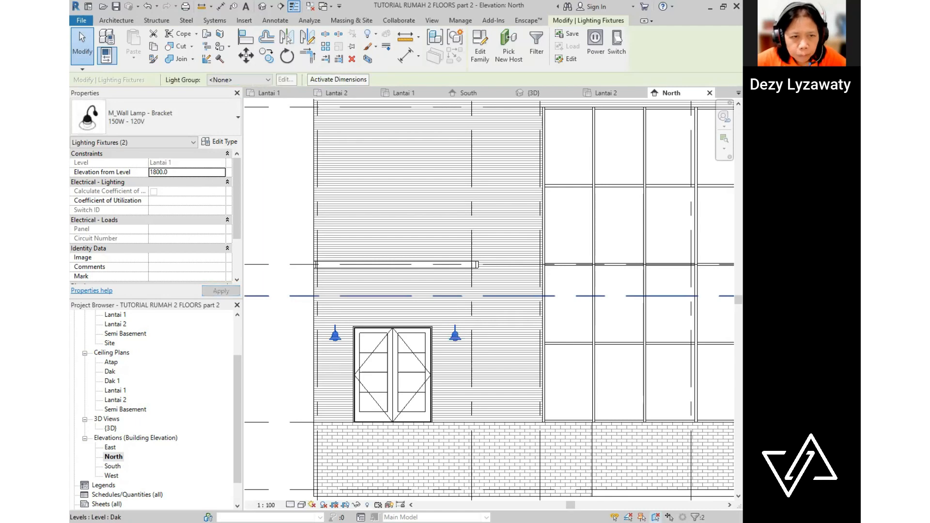
text(7)
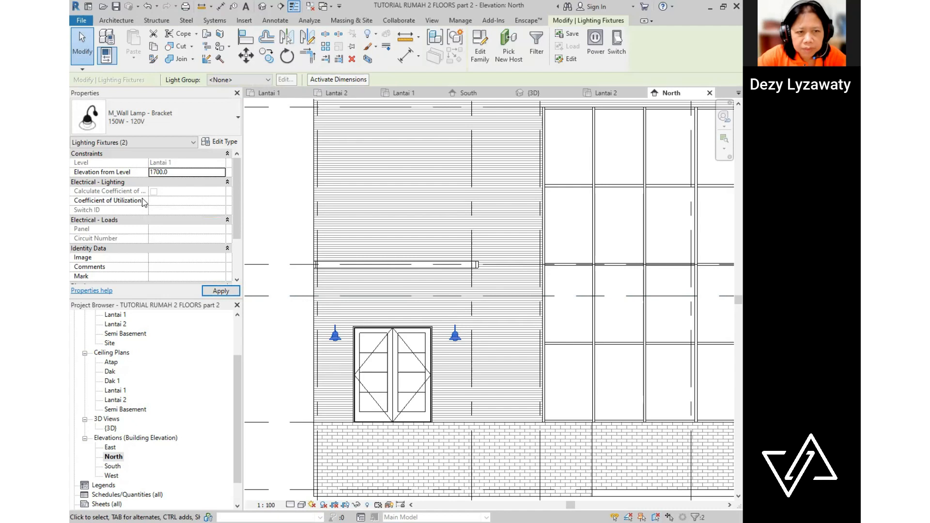
click(268, 300)
scroll(385, 292, down, 2)
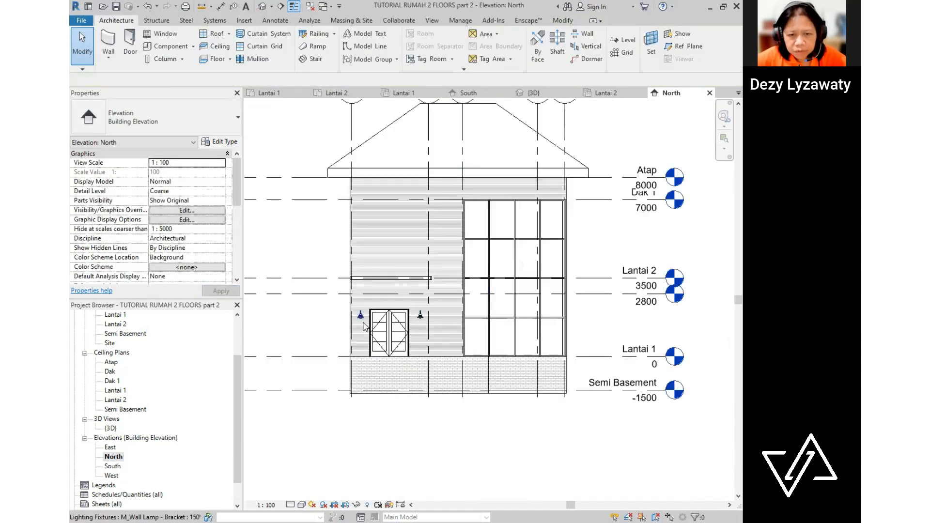
click(262, 6)
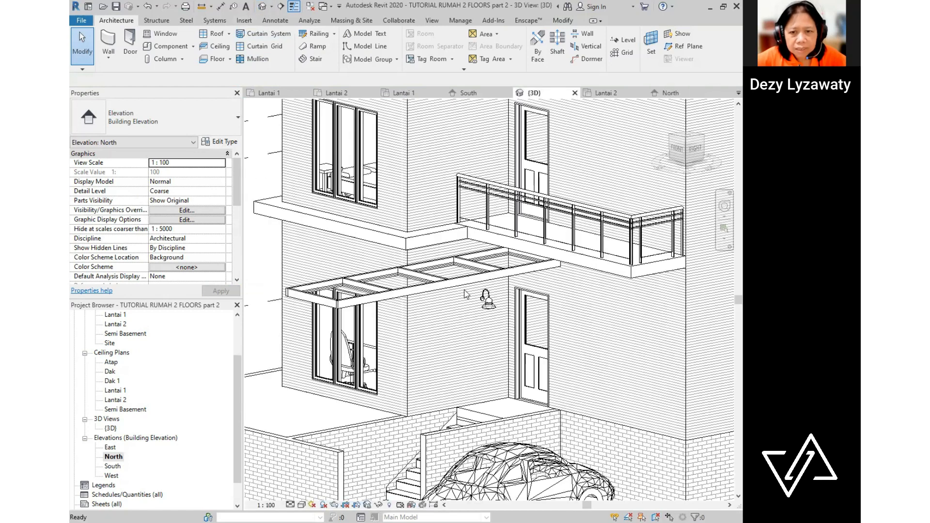
scroll(483, 297, down, 3)
shift+middle_drag(387, 314, 478, 339)
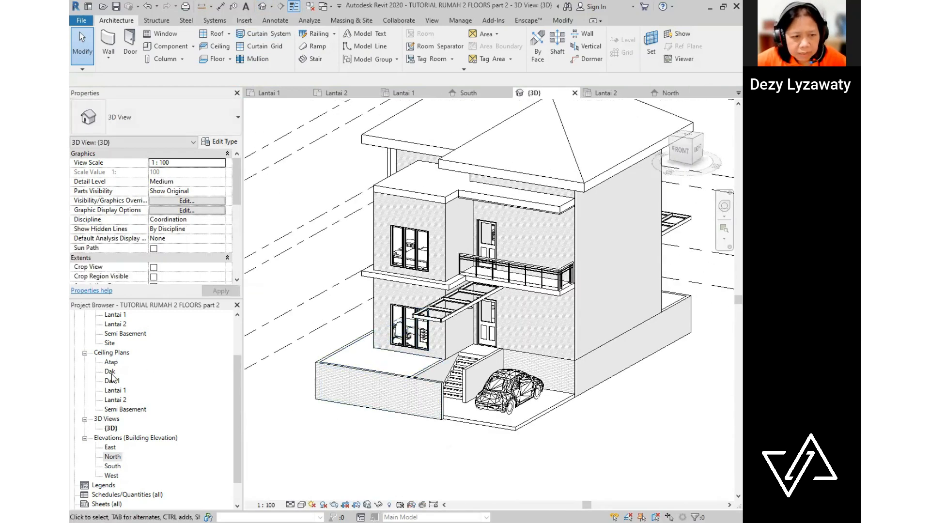
- On the Lantai 1 floor plan, place two M_Street Light - Antique, 400W Halogen - 480V, near grid A at both front corners of the area before R. Kerja
scroll(119, 356, up, 2)
double_click(114, 352)
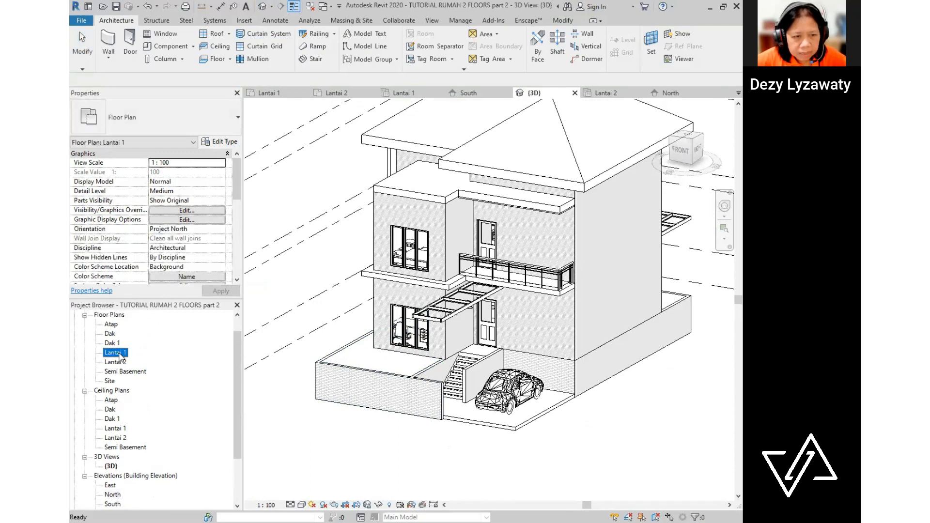
scroll(450, 415, down, 4)
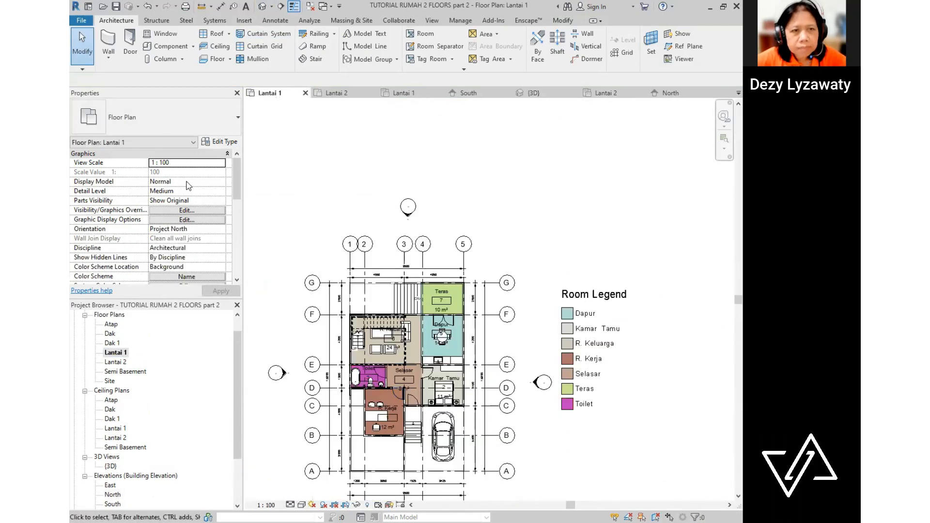
click(194, 47)
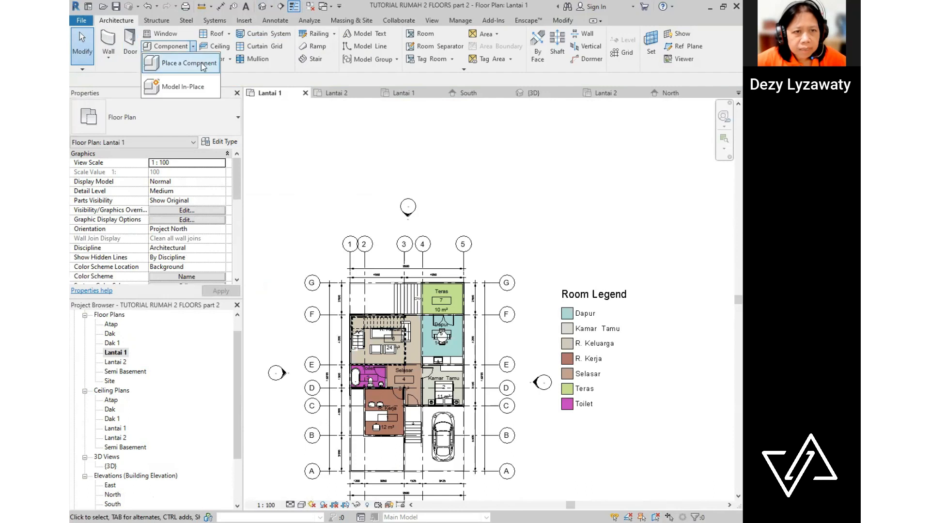
click(203, 67)
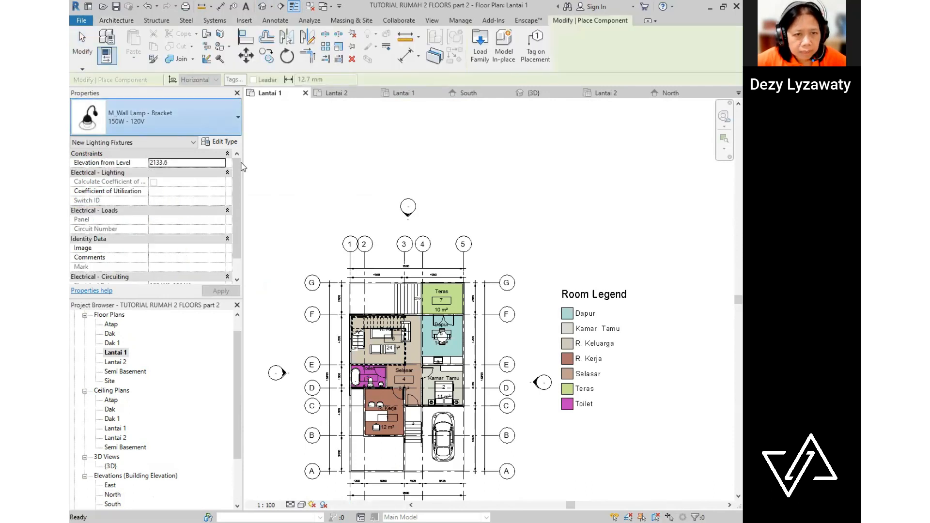
drag(244, 294, 243, 252)
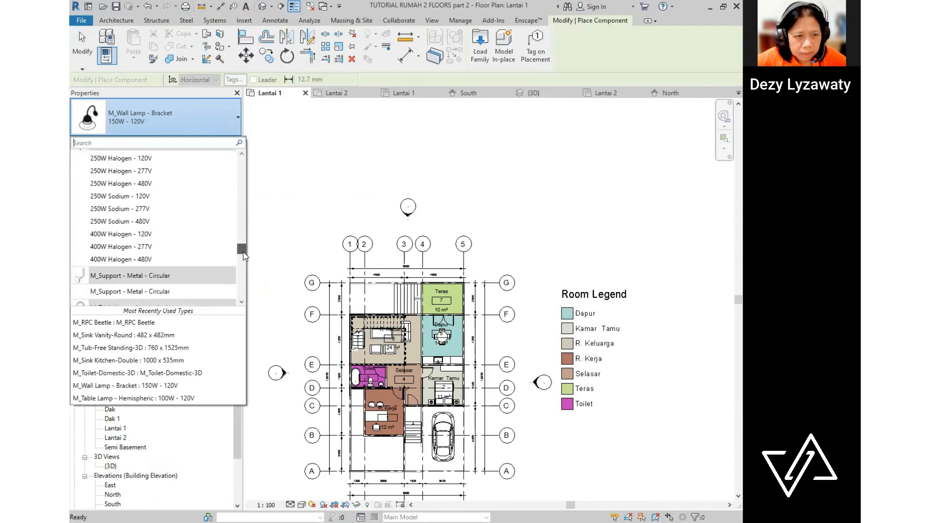
click(147, 262)
middle_drag(384, 485, 379, 330)
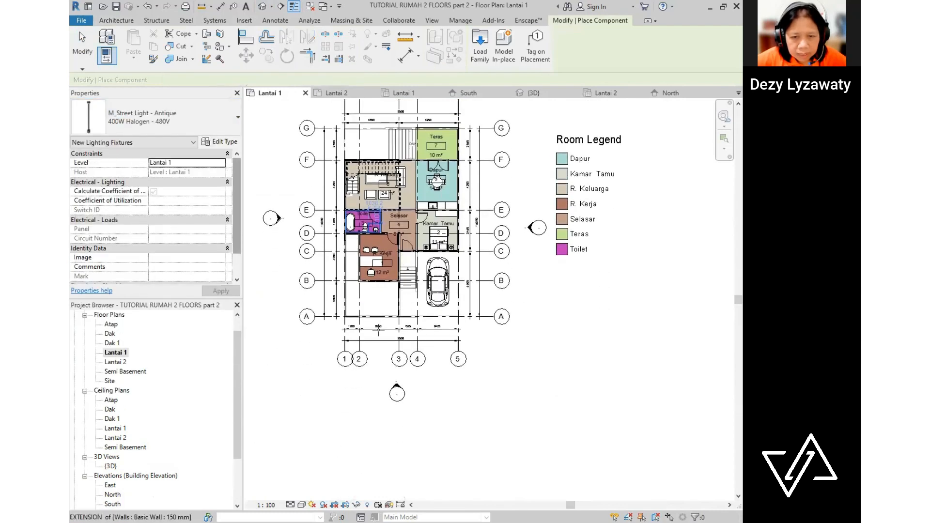
scroll(379, 331, up, 3)
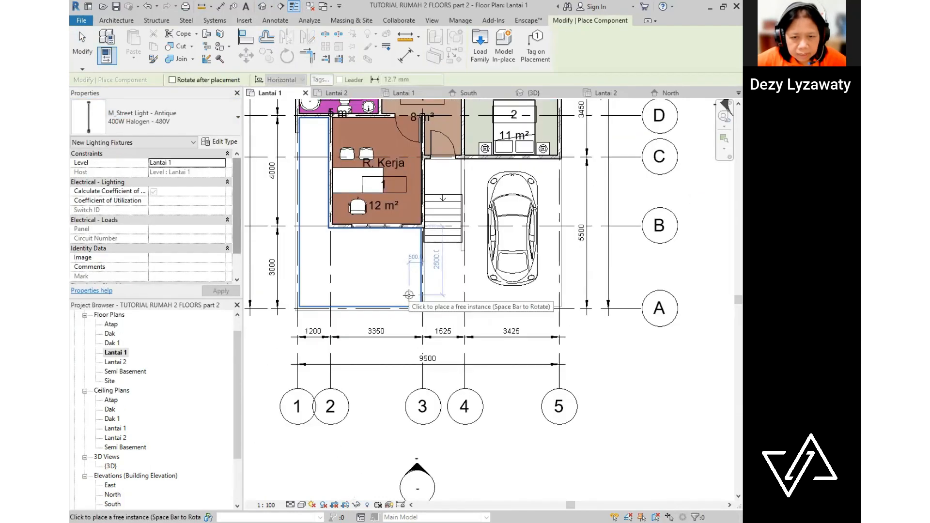
click(311, 298)
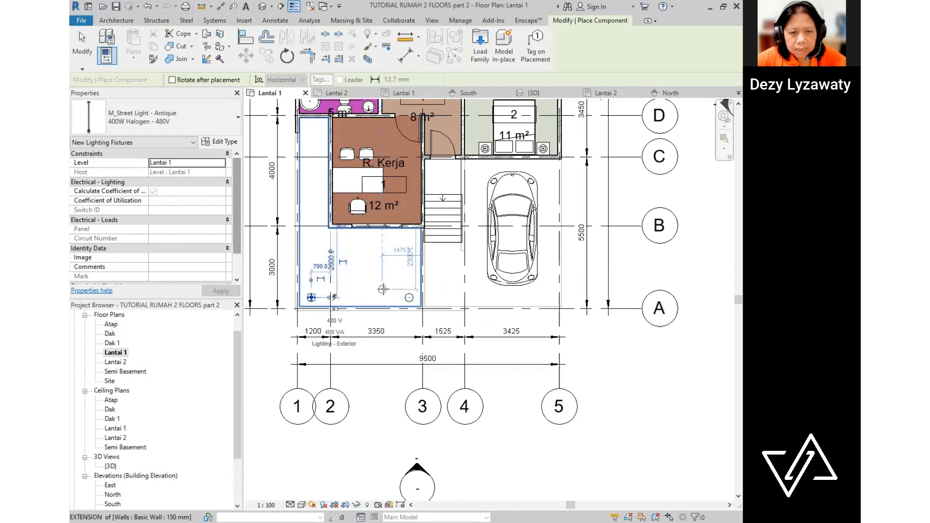
key(Escape)
key(Escape)
- Select both street lights in the 3D view and try the 250W Sodium - 480V type on them
click(262, 6)
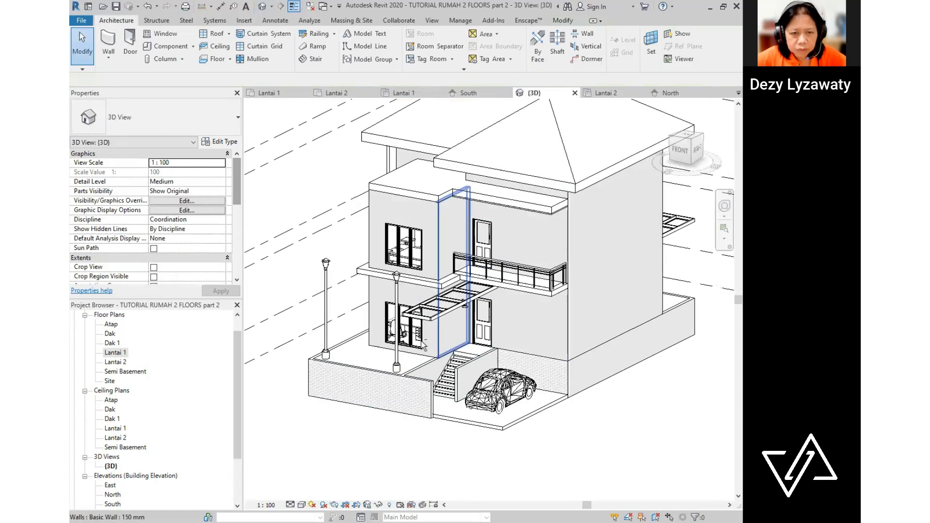
click(326, 310)
ctrl+click(397, 300)
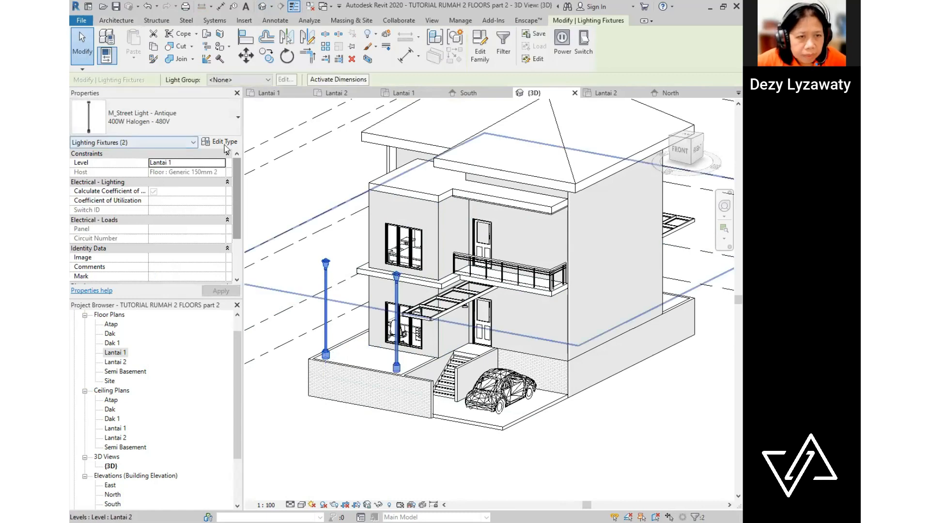
click(225, 123)
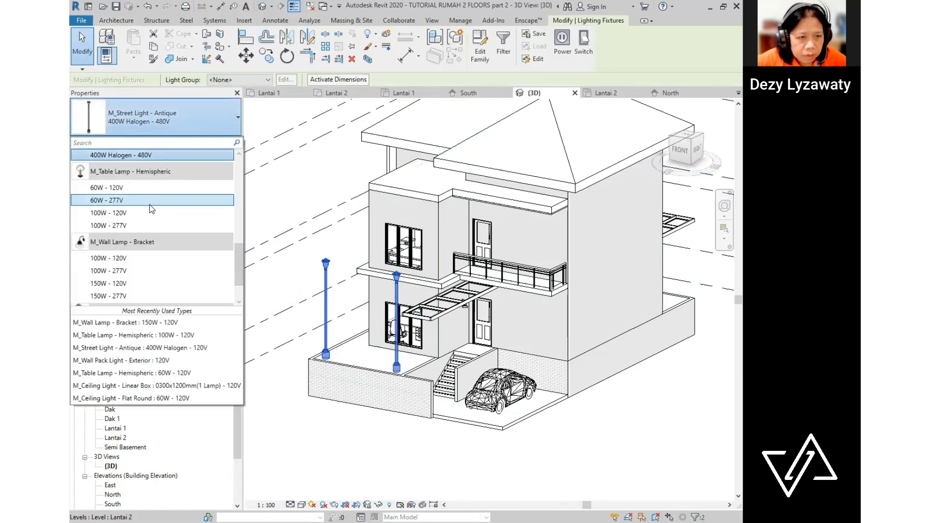
scroll(226, 264, down, 1)
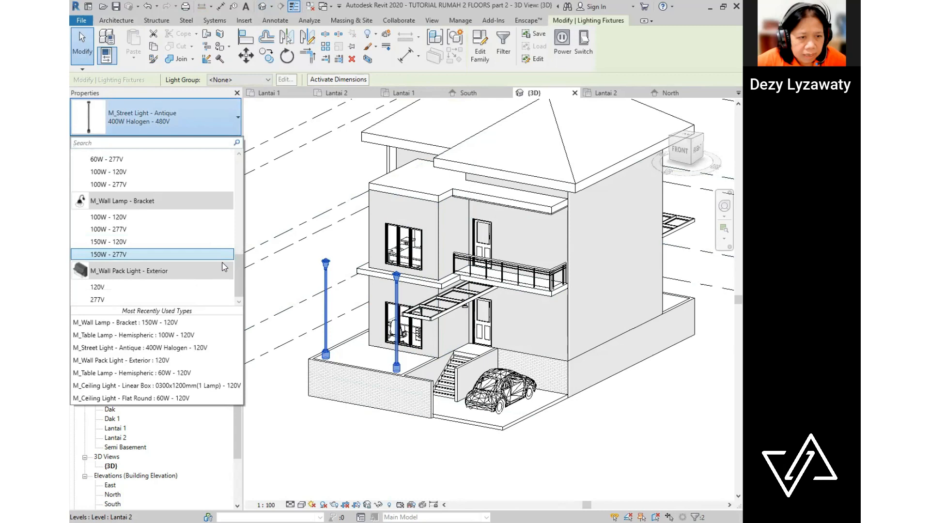
scroll(237, 271, up, 6)
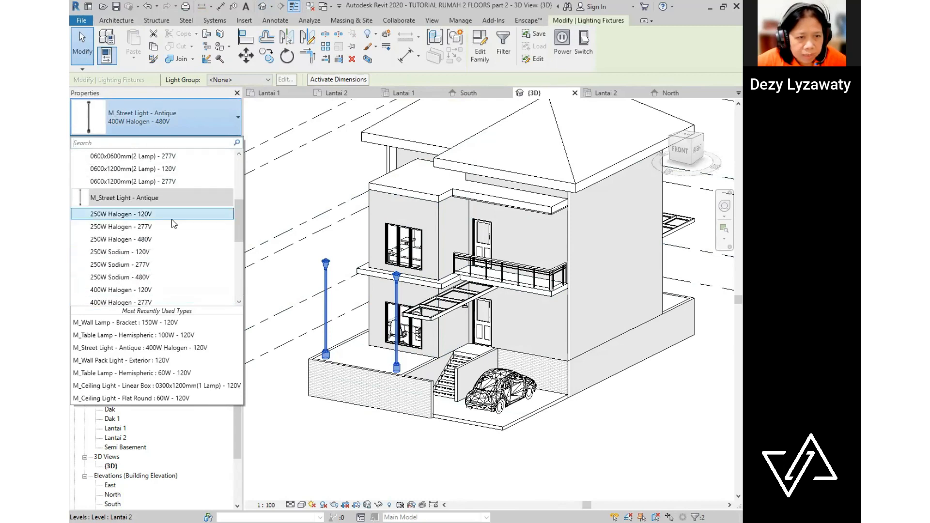
click(141, 278)
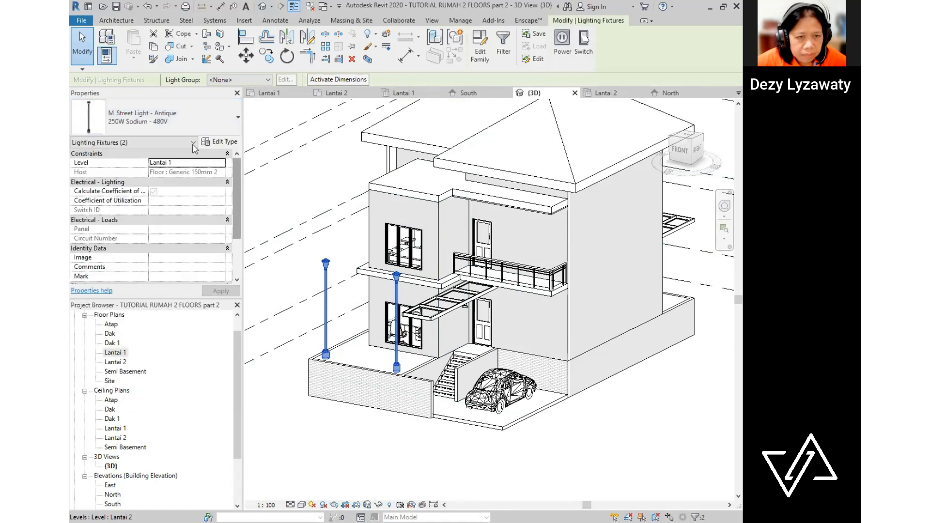
- Switch both street lights back to the 400W Halogen - 480V type and clear the selection
click(191, 123)
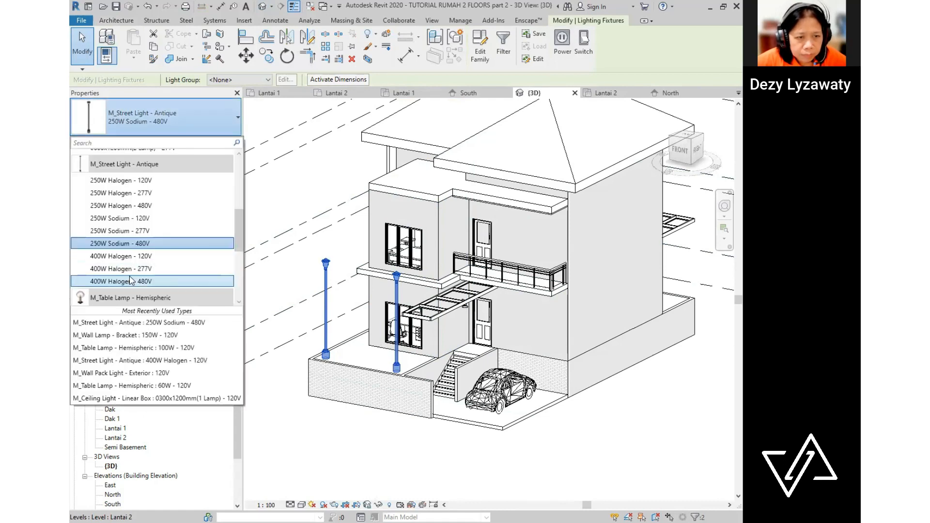
click(130, 280)
key(Escape)
- Check the whole house with its front street lights in 3D and open the Lantai 2 floor plan
scroll(530, 313, down, 2)
shift+middle_drag(611, 333, 445, 259)
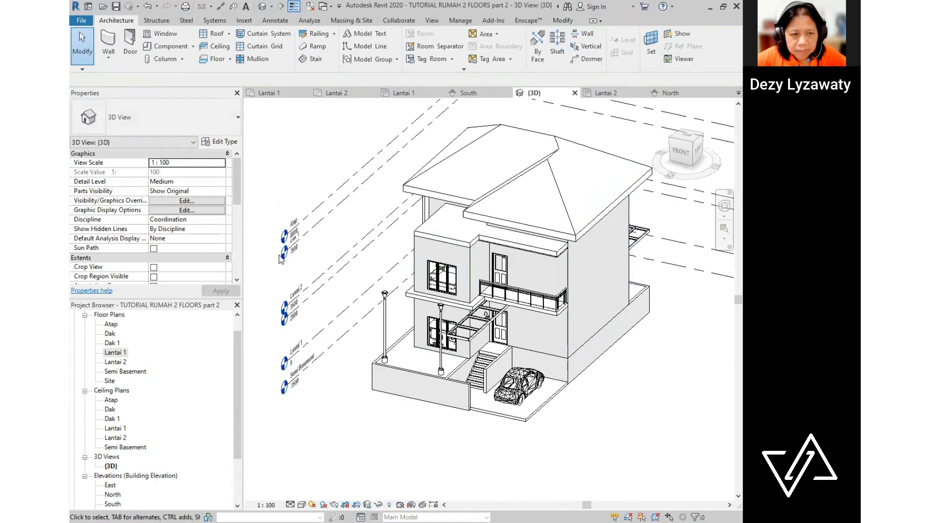
double_click(115, 362)
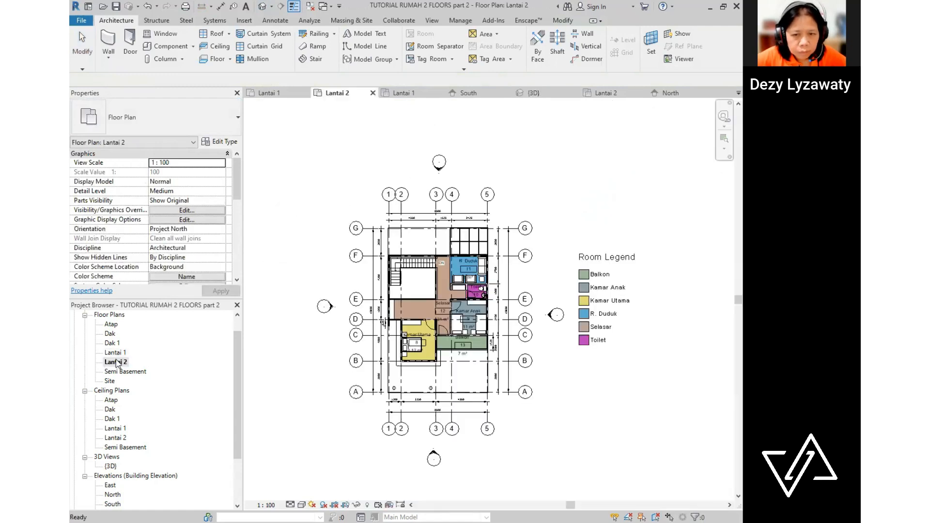
- Place an M_Wall Pack Light - Exterior, 277V, on the front wall of Kamar Utama on Lantai 2, centred above the window
scroll(303, 299, up, 5)
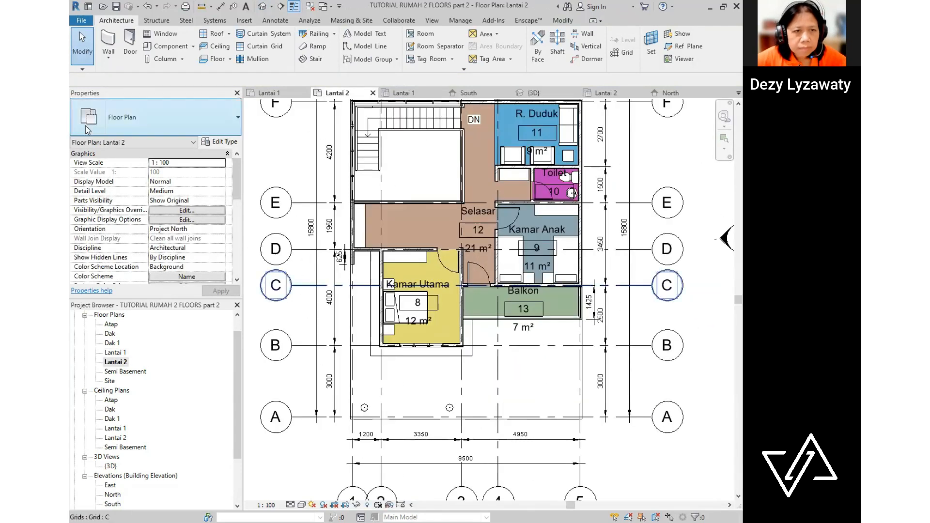
click(193, 47)
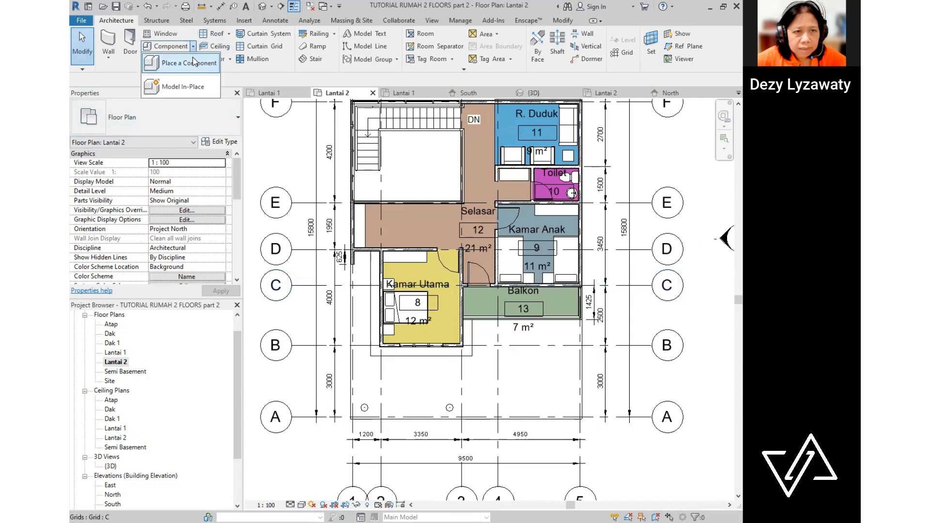
click(193, 65)
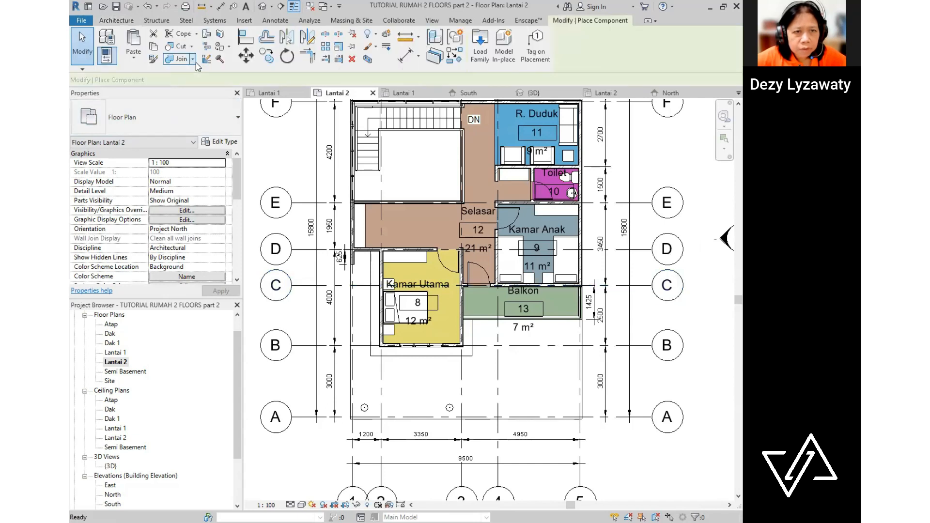
click(224, 117)
drag(245, 249, 256, 299)
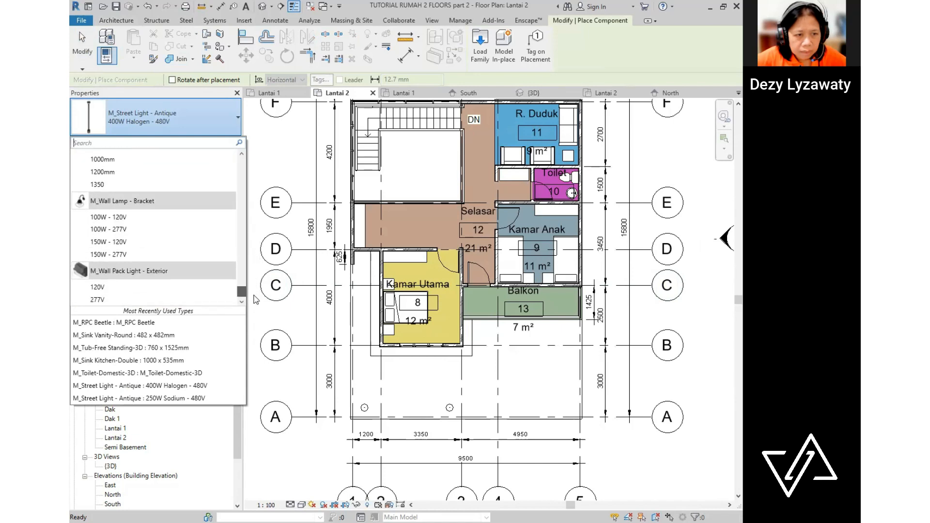
click(97, 300)
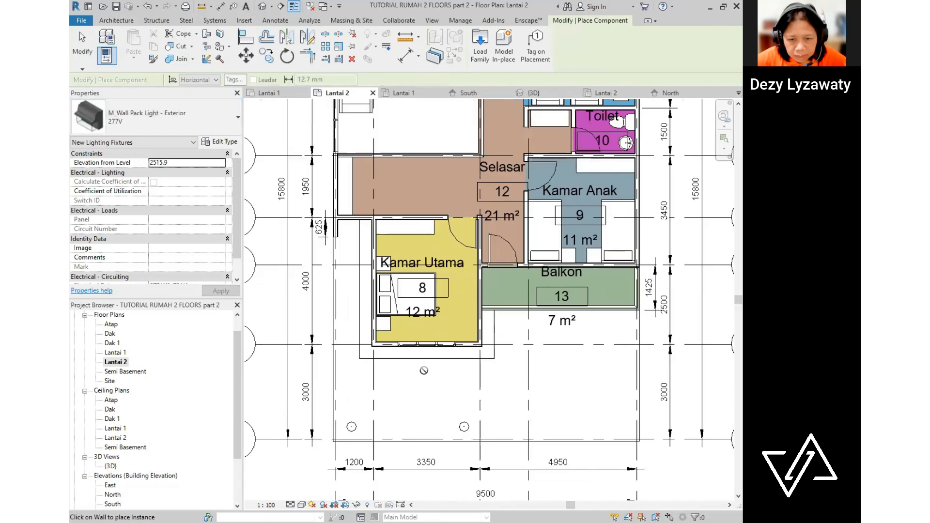
scroll(426, 351, up, 4)
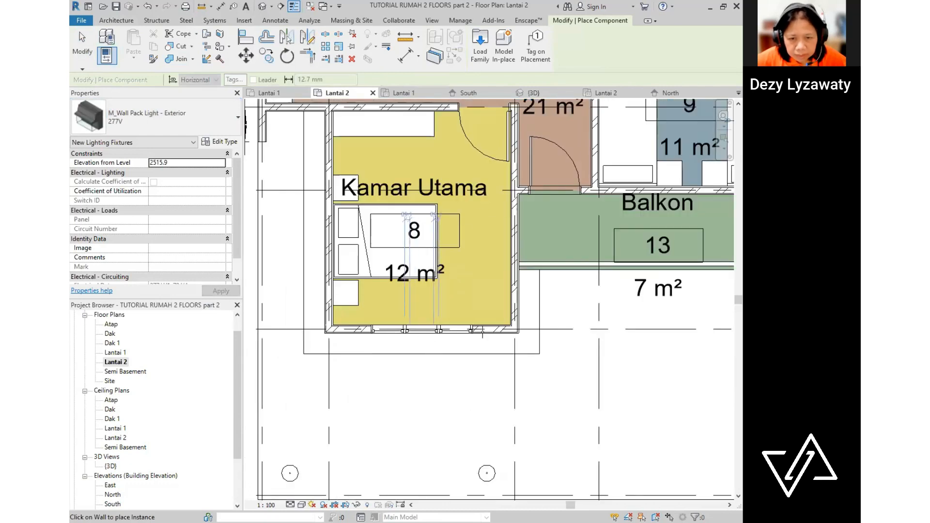
click(483, 331)
- In the 3D view, set the elevation from level of the wall pack light above the upper front window to 3000
click(262, 5)
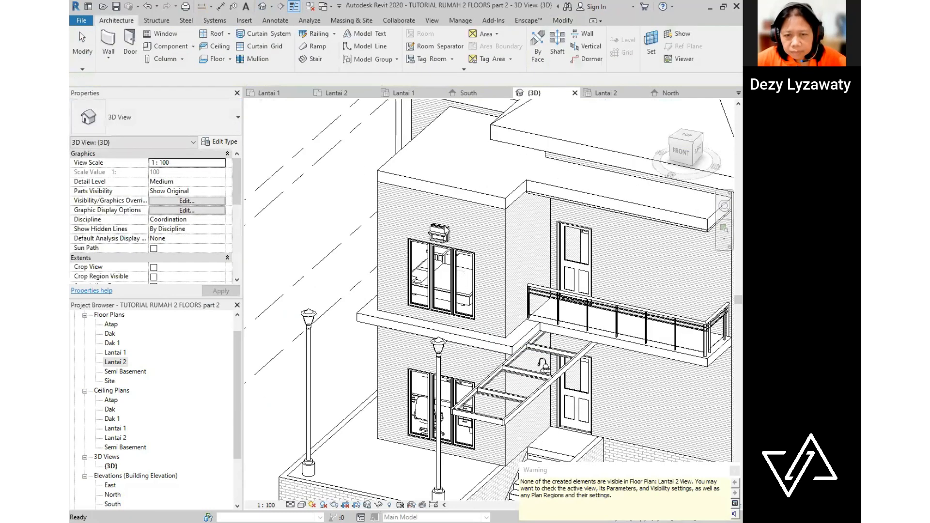
click(447, 241)
key(Escape)
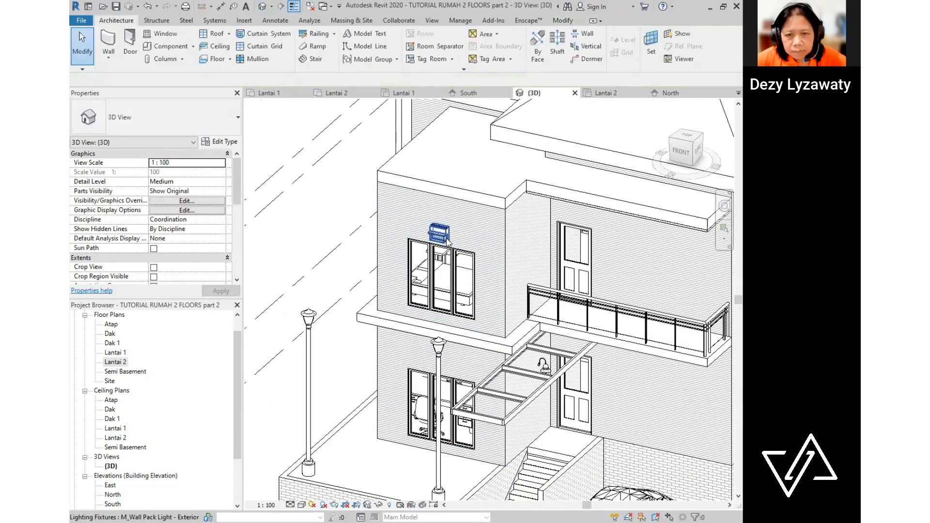
click(447, 240)
click(203, 173)
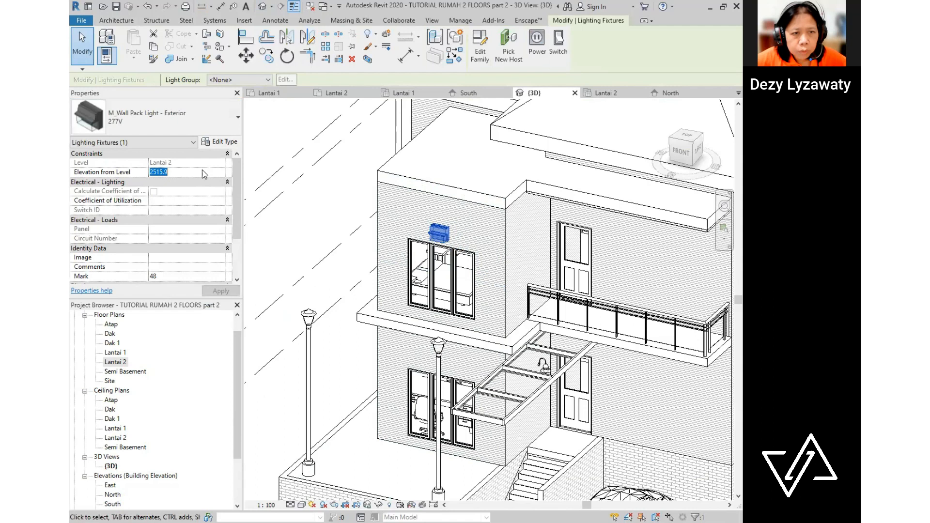
text(3000)
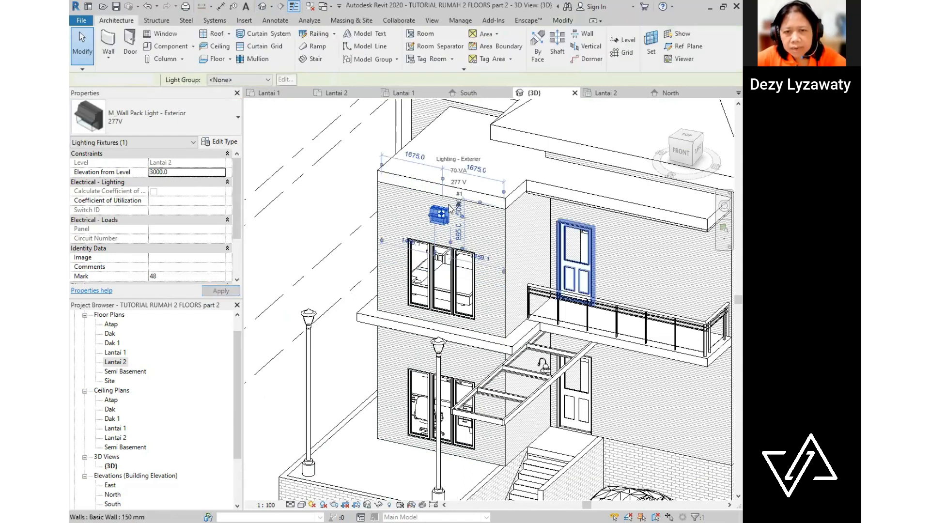
key(Escape)
scroll(431, 188, down, 4)
shift+middle_drag(552, 290, 531, 264)
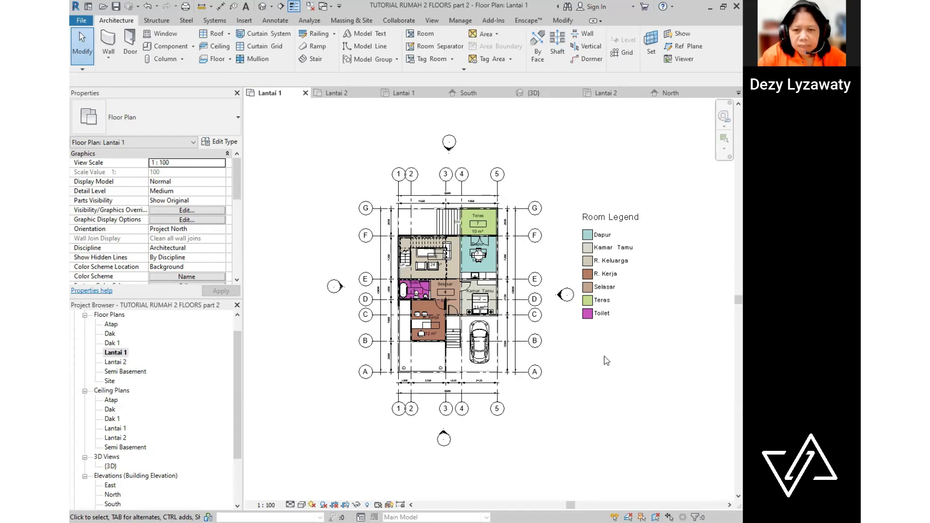
- On the Lantai 1 floor plan, draw a horizontal building section across the whole house just above grid E, looking toward grid G
middle_drag(583, 365, 572, 367)
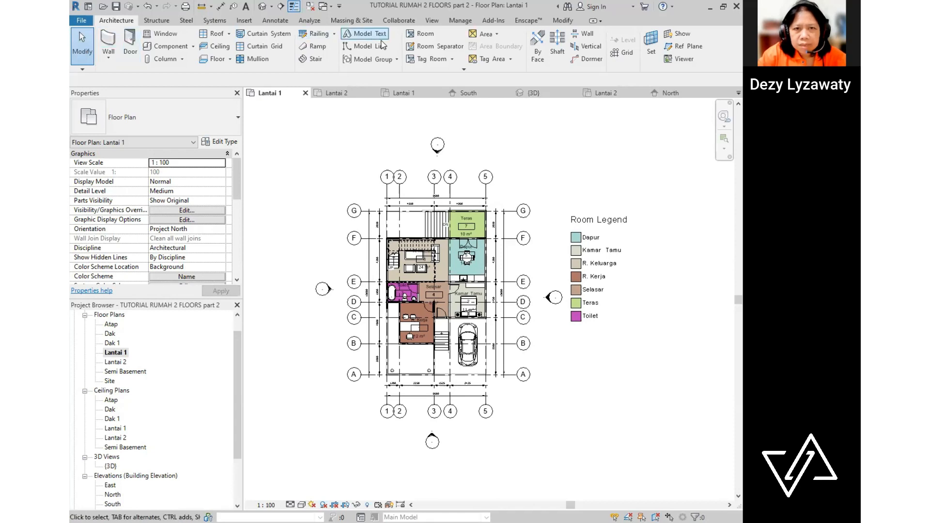
click(434, 23)
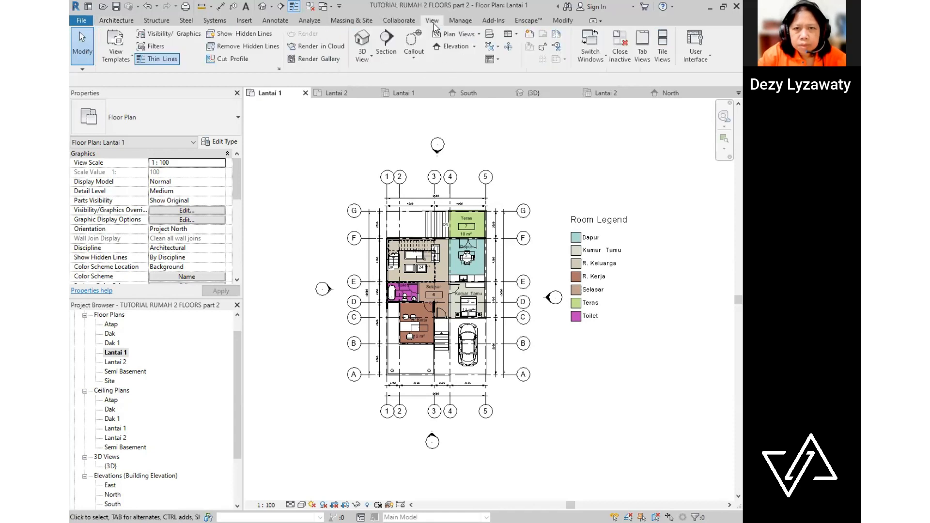
click(386, 49)
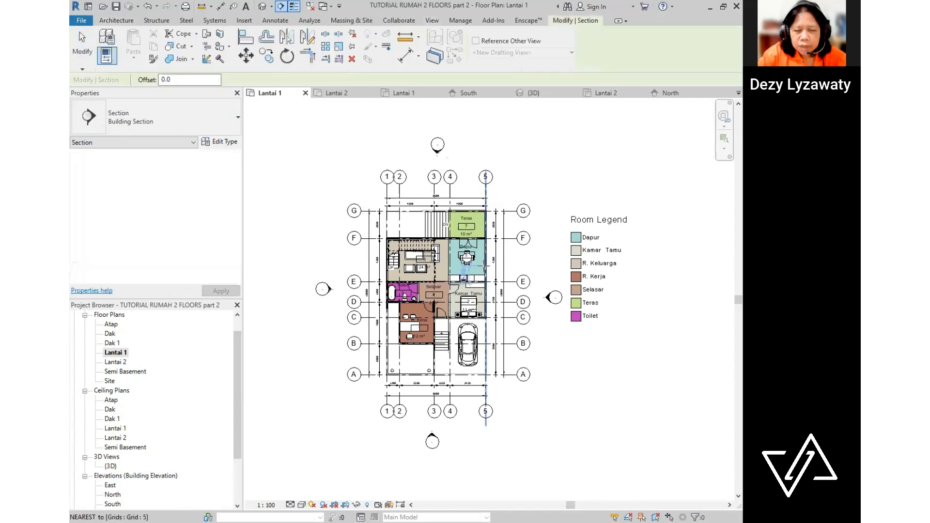
scroll(484, 266, up, 2)
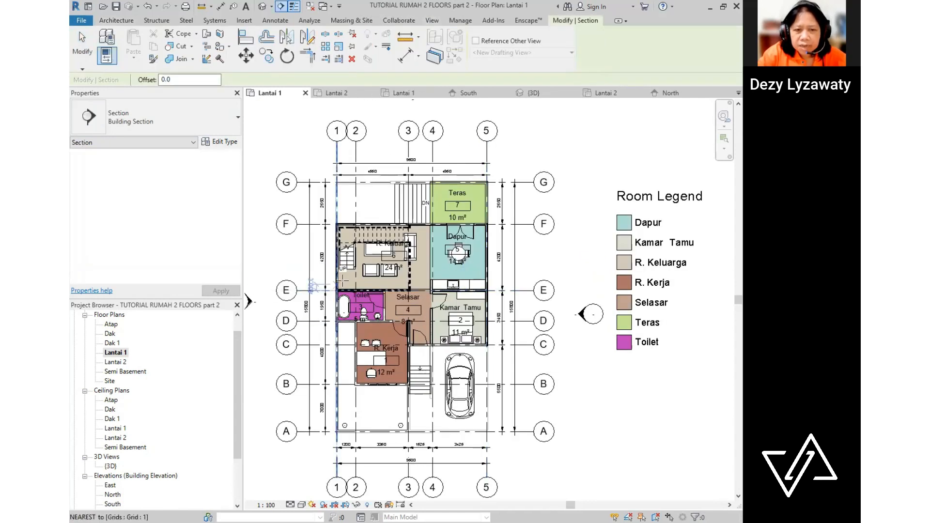
scroll(341, 280, down, 1)
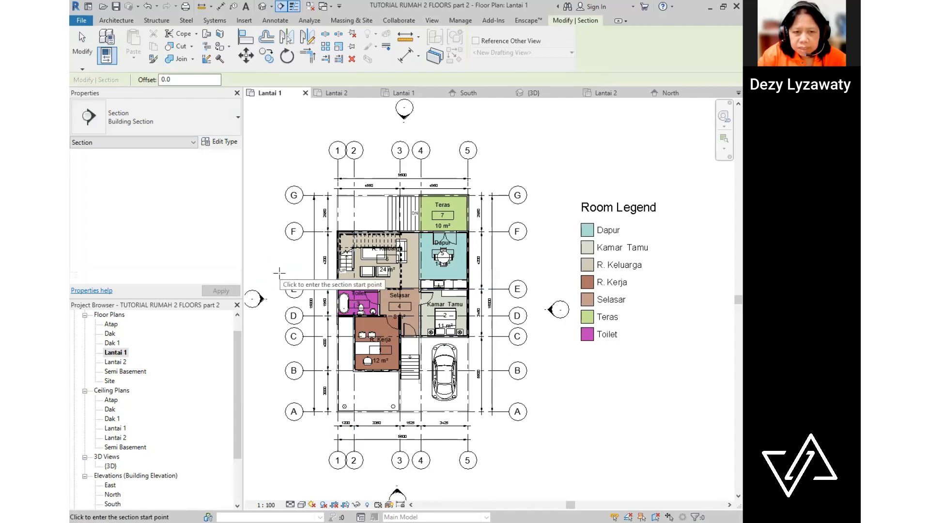
click(279, 273)
click(280, 273)
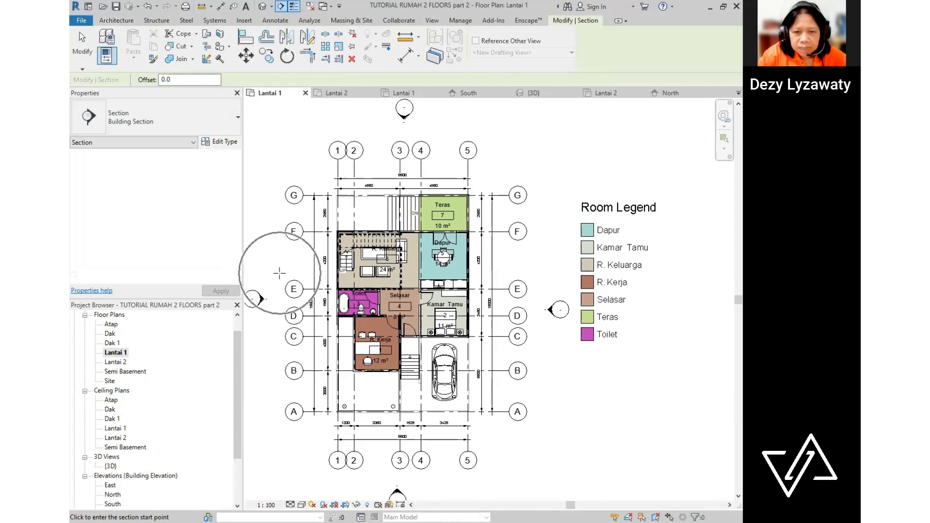
key(ctrl)
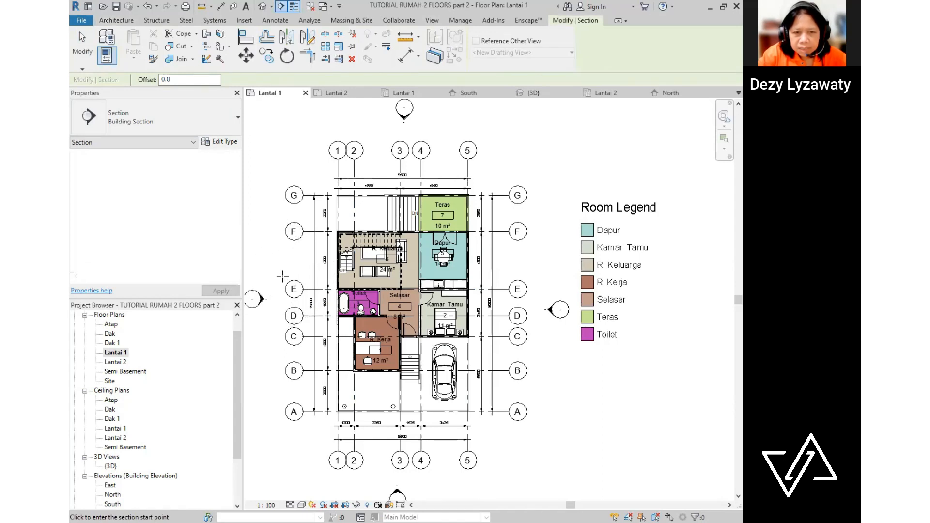
click(282, 276)
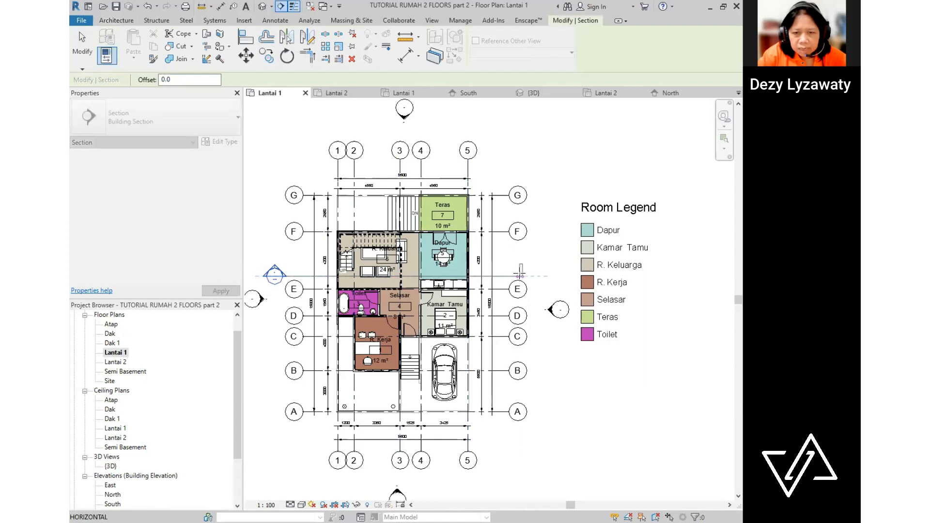
click(539, 275)
key(Escape)
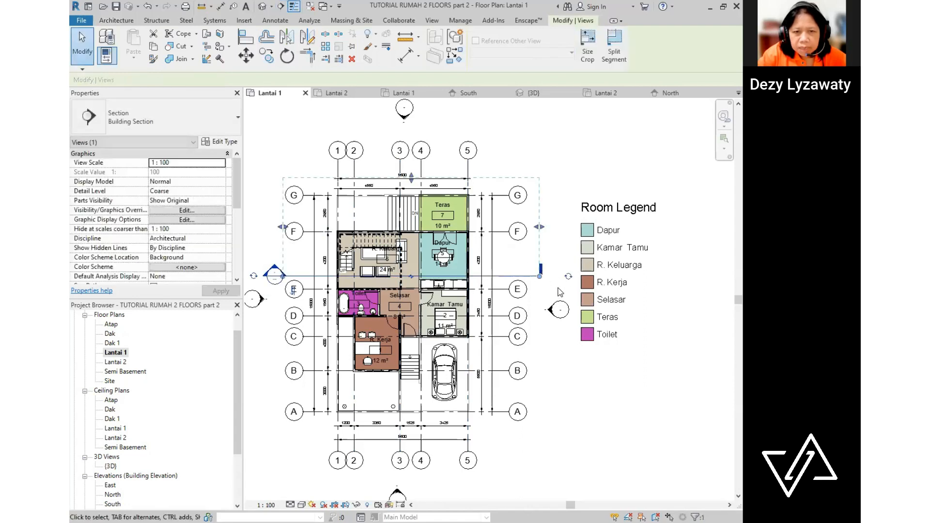
click(556, 287)
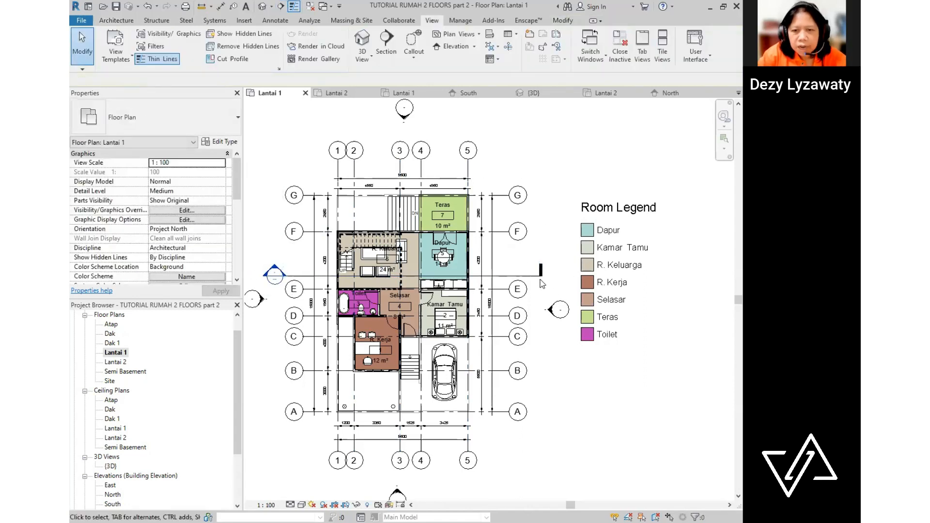
- Show a section head at the plain end of the horizontal section line on the Lantai 1 plan
click(308, 277)
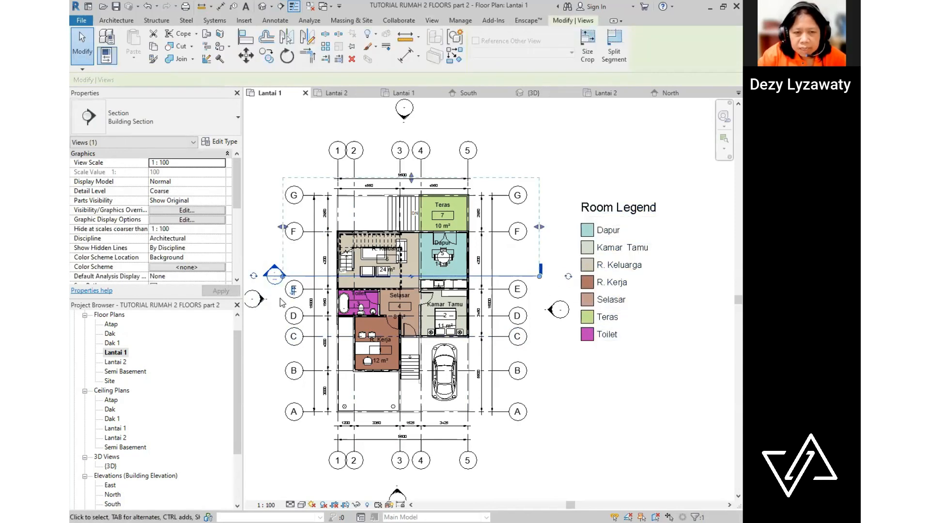
key(ctrl)
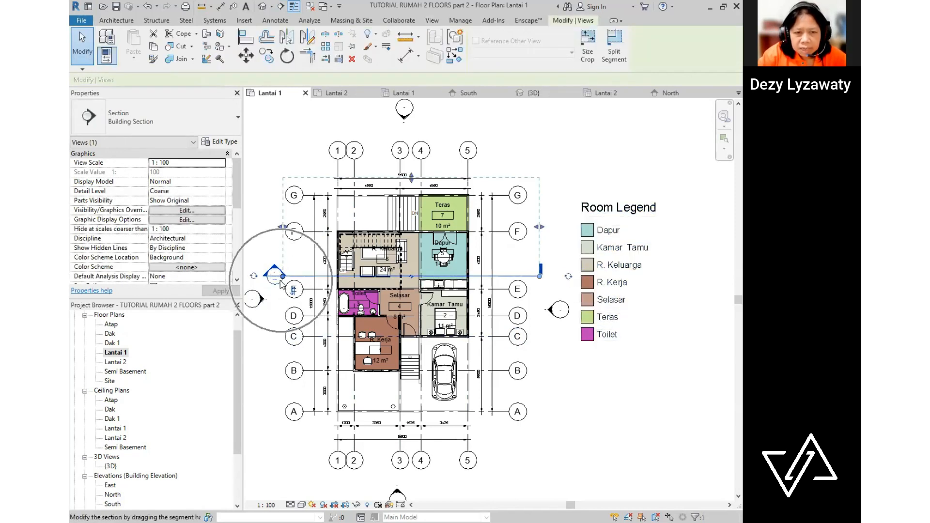
key(ctrl)
click(568, 277)
key(Escape)
click(519, 273)
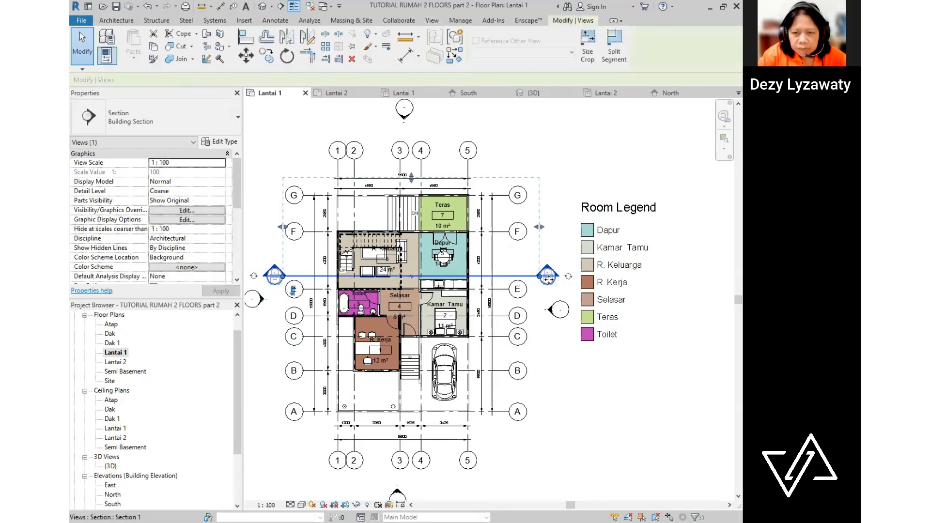
- Pull both ends of the horizontal section line closer to the building and shift the line slightly towards grid F
drag(530, 277, 529, 277)
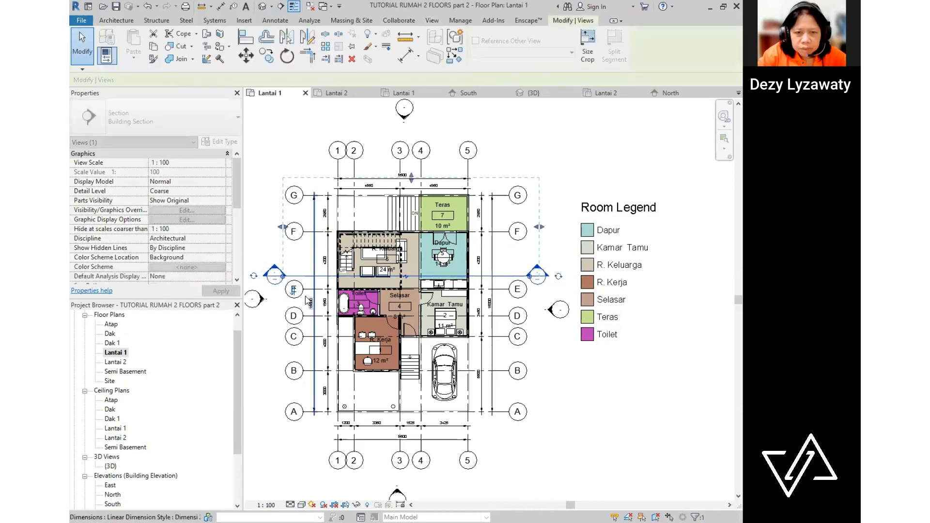
drag(283, 277, 306, 271)
click(540, 148)
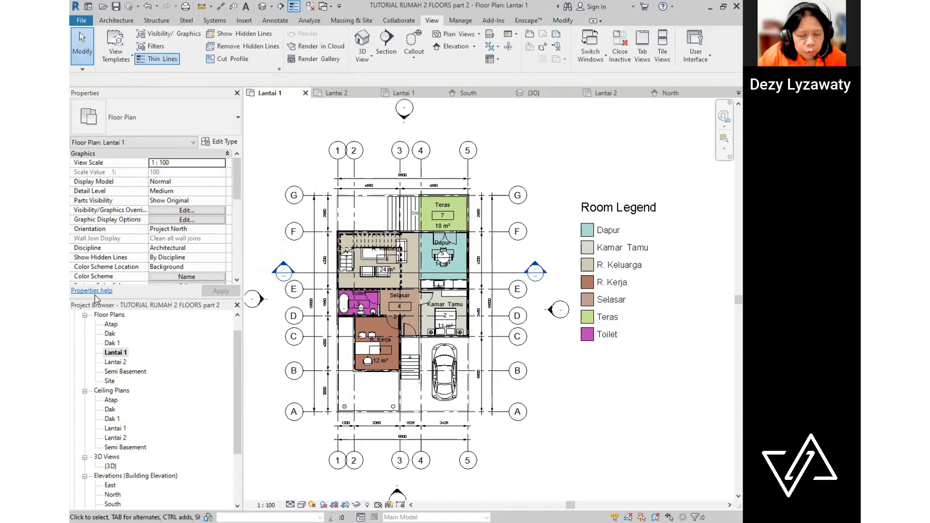
- Open the Section 1 view and examine the cut through the stairs, floors and roof
scroll(113, 455, down, 3)
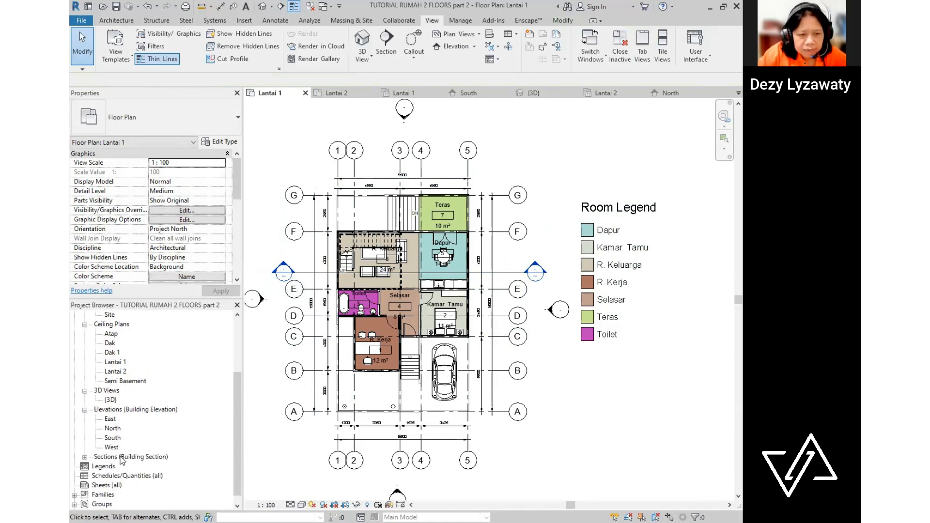
double_click(128, 458)
double_click(121, 466)
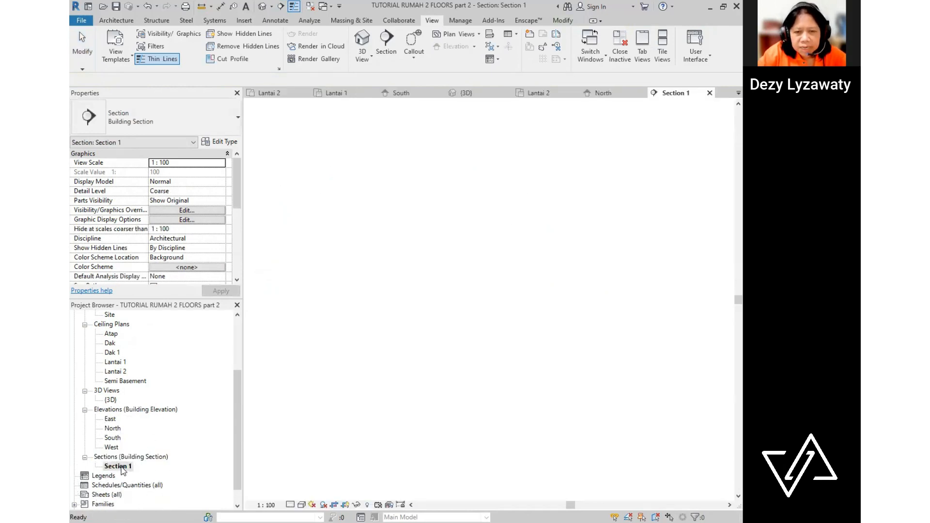
scroll(510, 283, down, 4)
scroll(638, 296, up, 2)
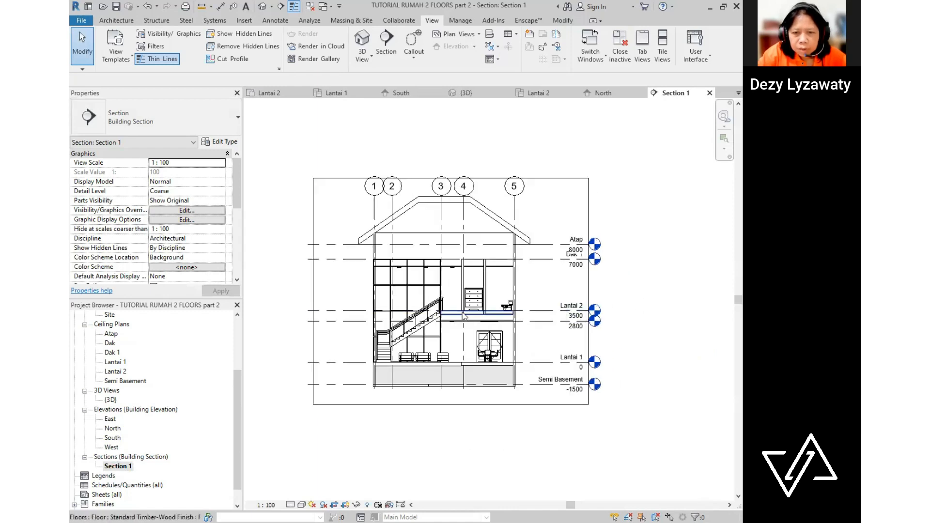
scroll(542, 322, up, 3)
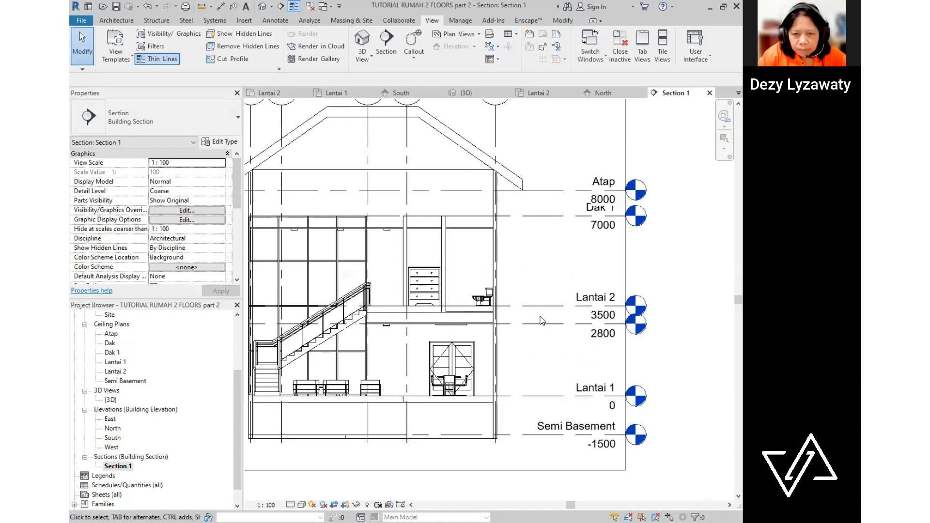
scroll(541, 322, down, 5)
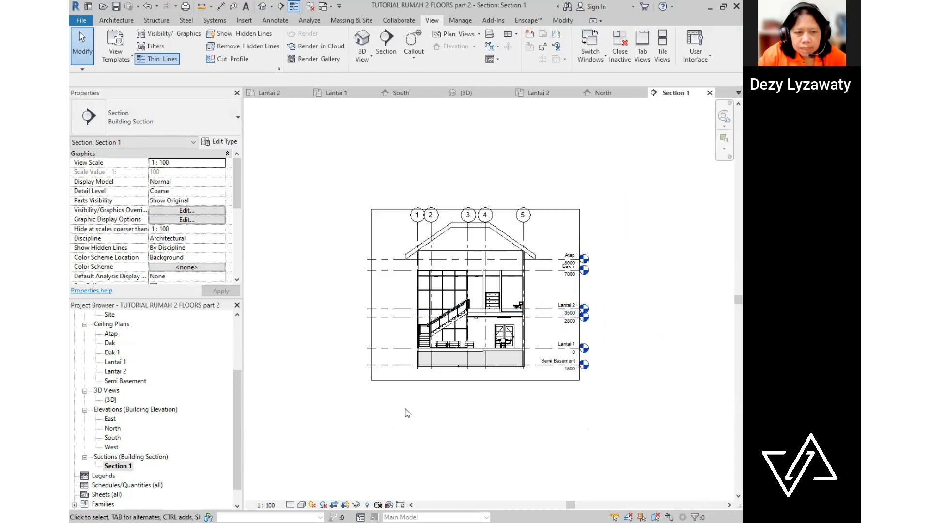
- Draw a vertical building section between grids 3 and 4 on the Lantai 1 floor plan, spanning the full depth of the house
scroll(114, 359, up, 1)
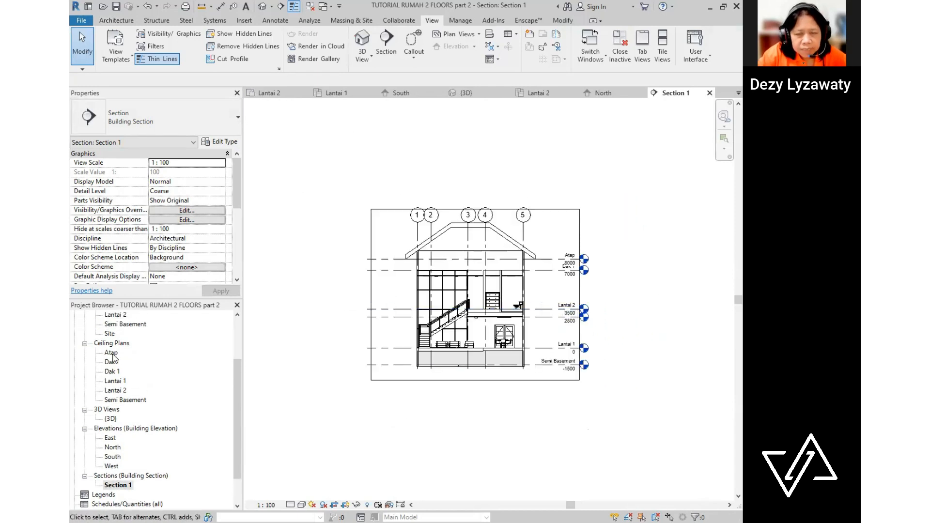
scroll(114, 357, up, 4)
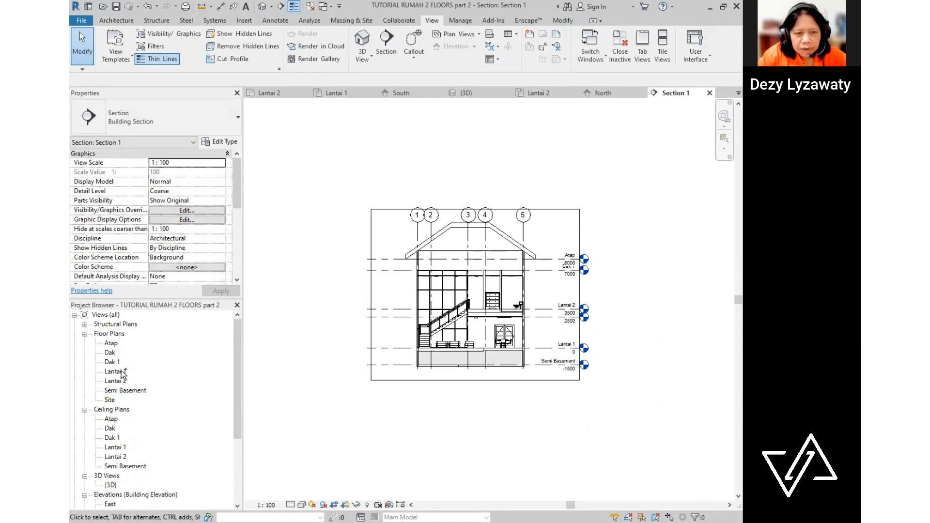
double_click(115, 371)
scroll(560, 378, down, 3)
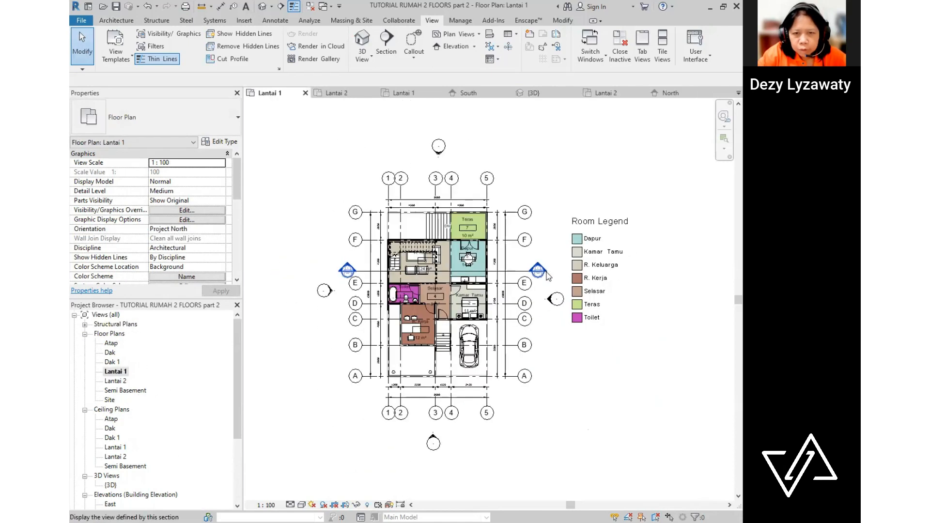
scroll(560, 375, up, 1)
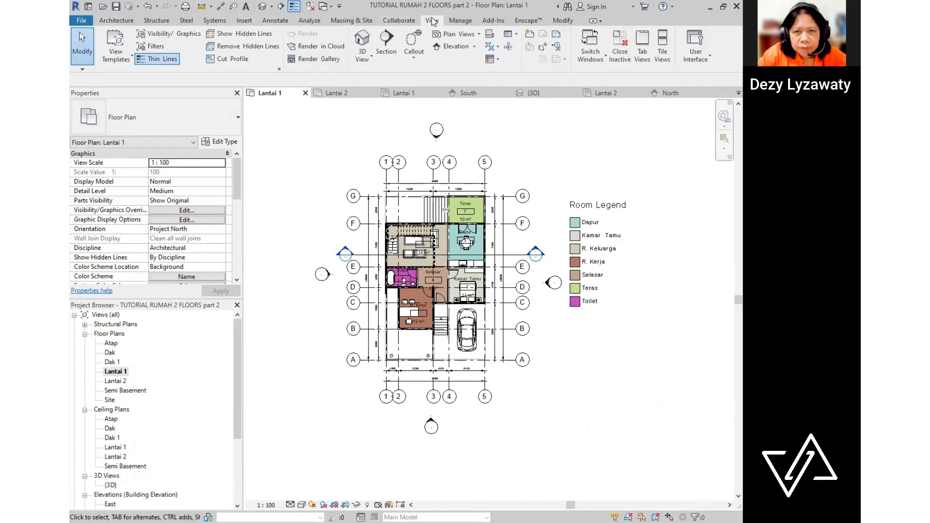
click(386, 44)
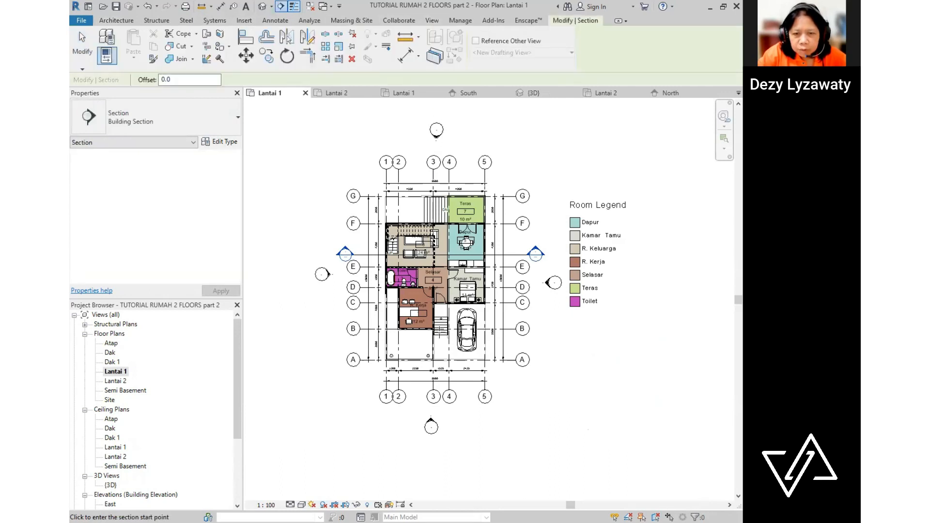
click(441, 411)
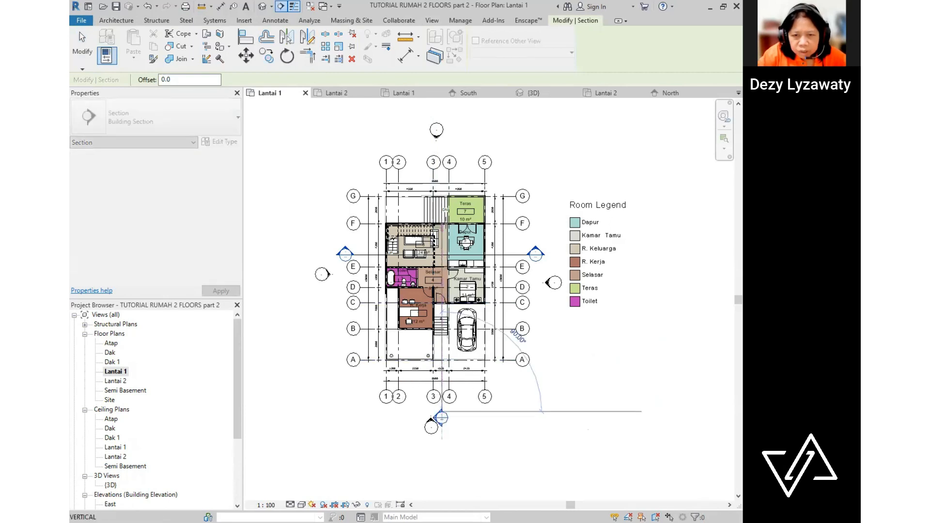
click(442, 148)
click(495, 139)
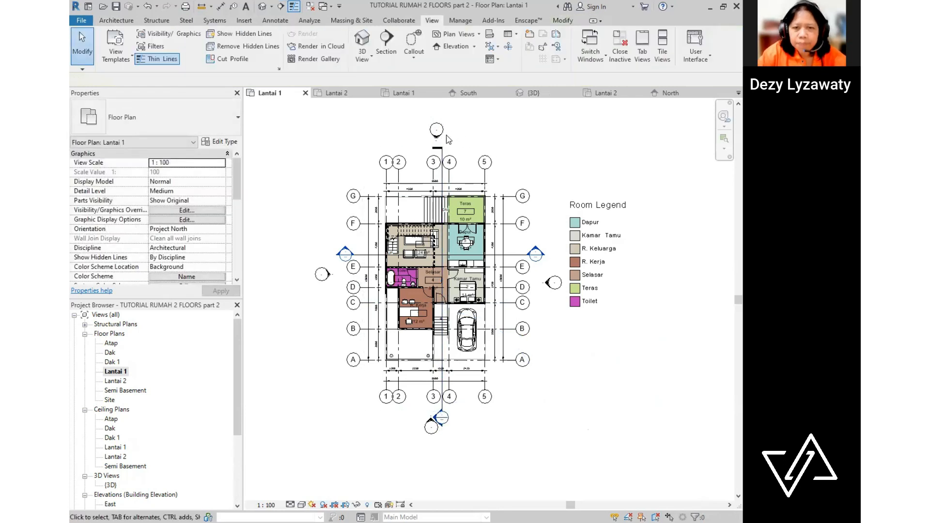
- Show a section head at the vertical section's upper end and pull that end clear of the elevation marker
scroll(443, 148, up, 2)
click(442, 150)
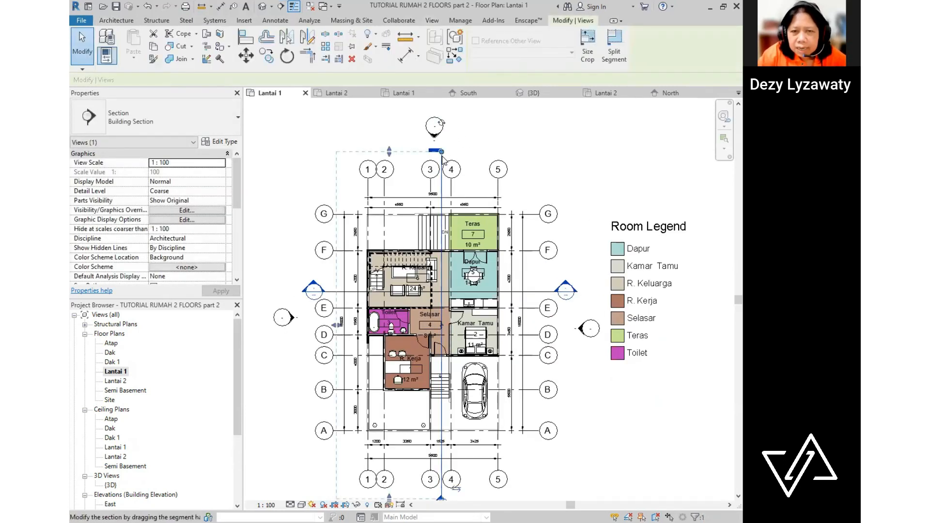
click(442, 124)
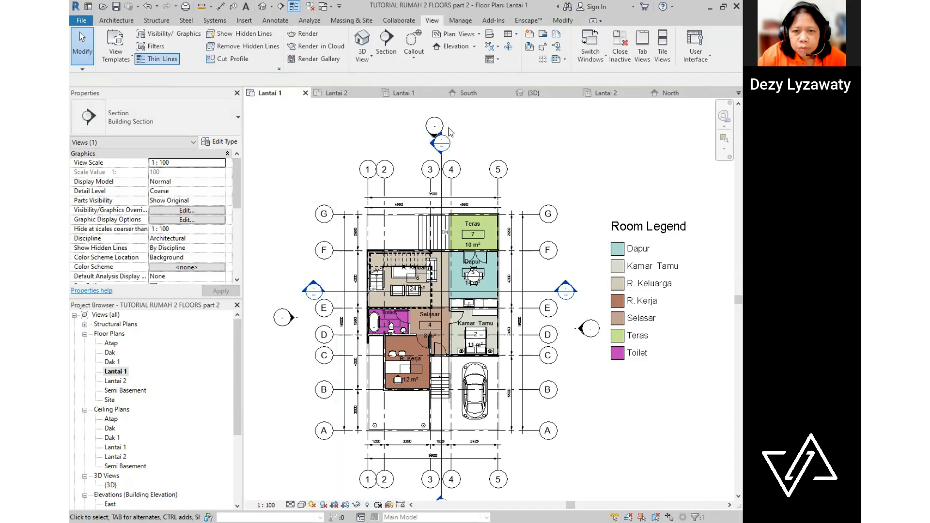
scroll(437, 174, up, 5)
drag(438, 166, 438, 187)
click(485, 155)
scroll(482, 158, down, 6)
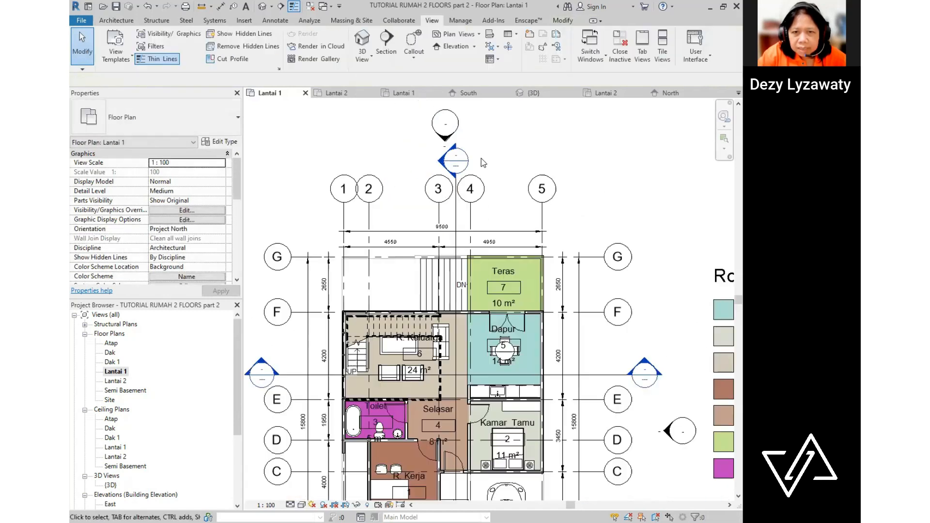
- Pull the vertical section's lower end up, closer to the grid bubbles and away from the elevation marker
scroll(446, 358, up, 6)
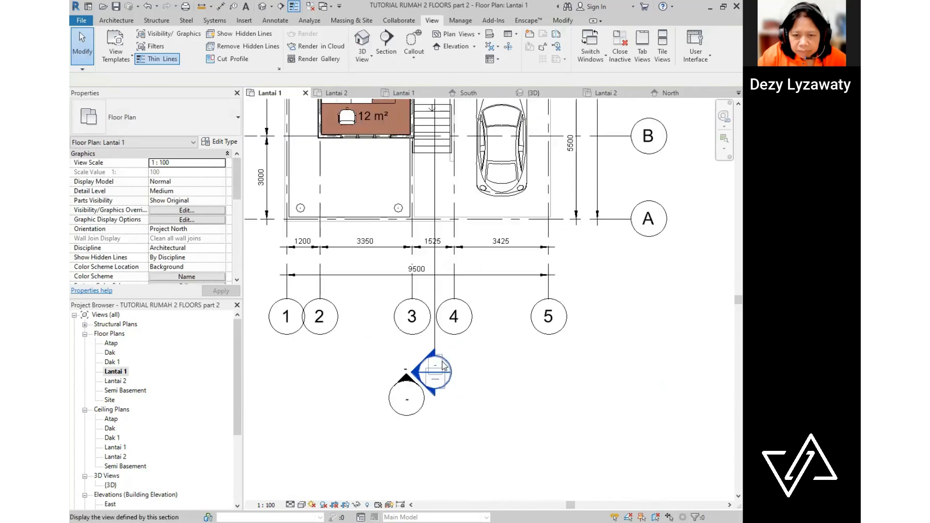
click(435, 377)
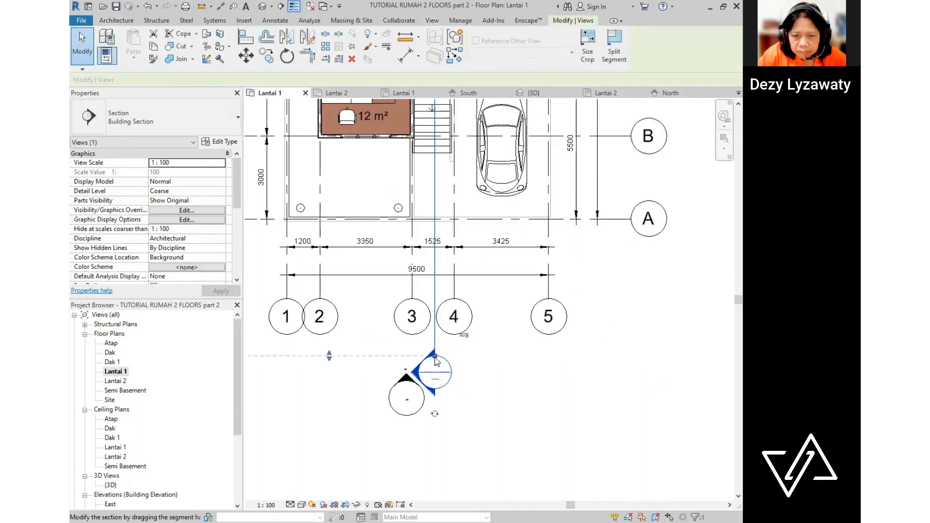
drag(435, 378, 434, 355)
key(Escape)
scroll(505, 372, down, 4)
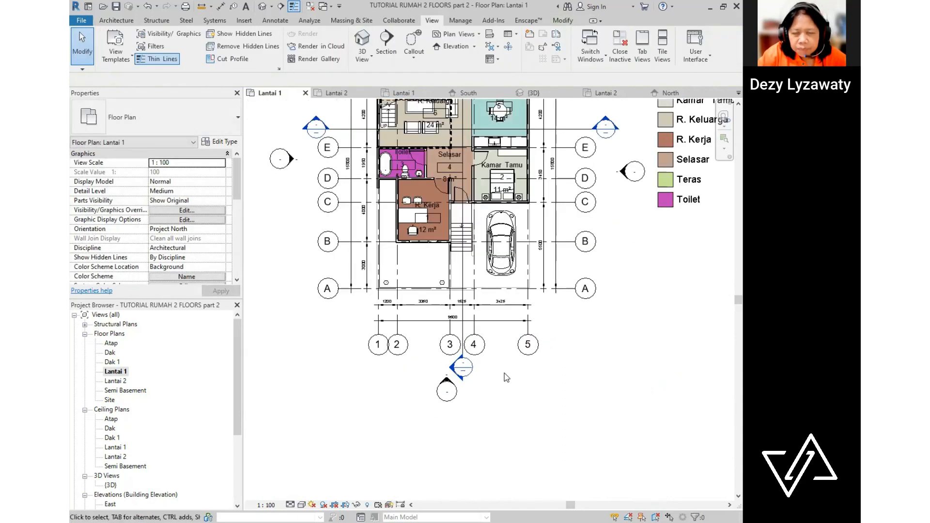
- Open the Section 2 view and examine the lengthwise cut through the house
scroll(134, 491, down, 3)
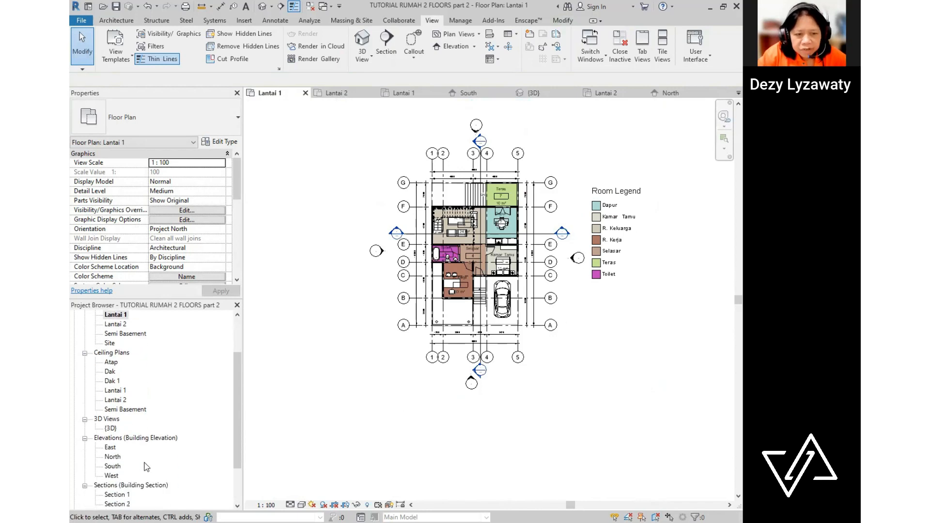
double_click(121, 485)
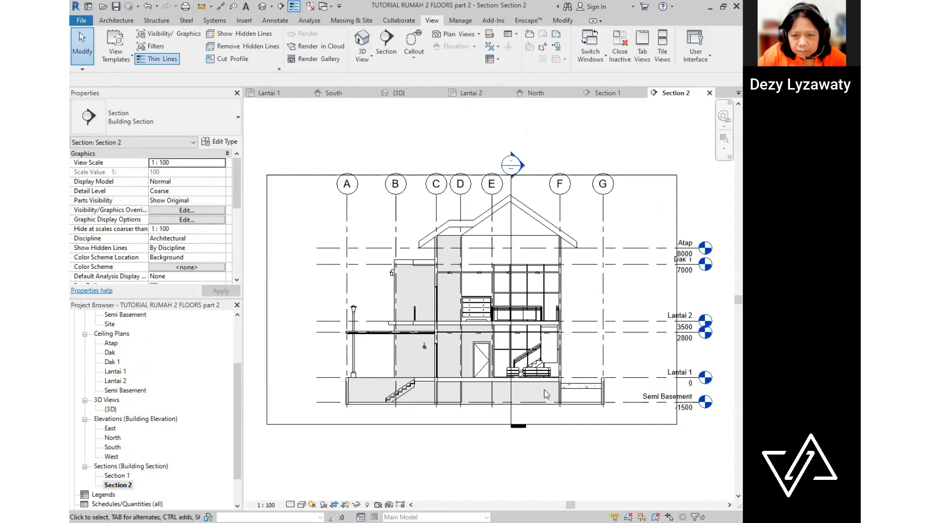
scroll(533, 416, up, 3)
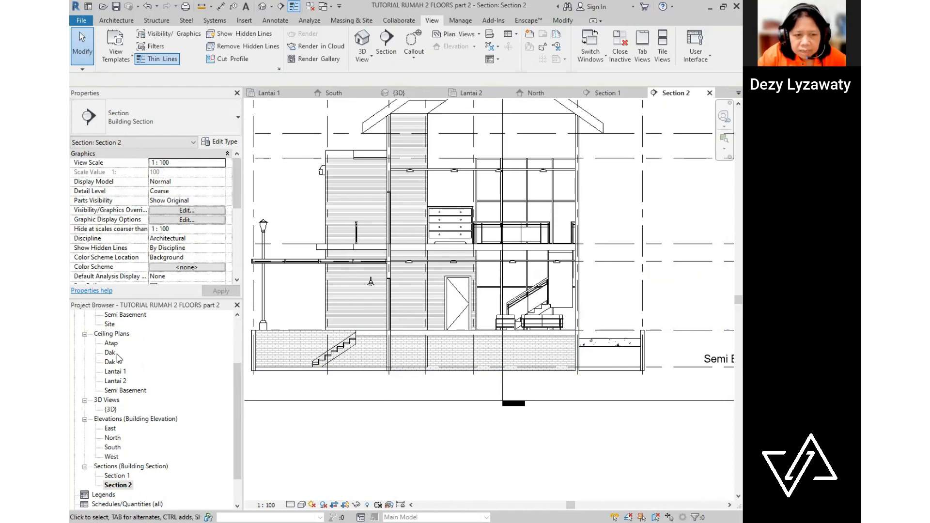
scroll(117, 354, up, 1)
scroll(414, 364, down, 3)
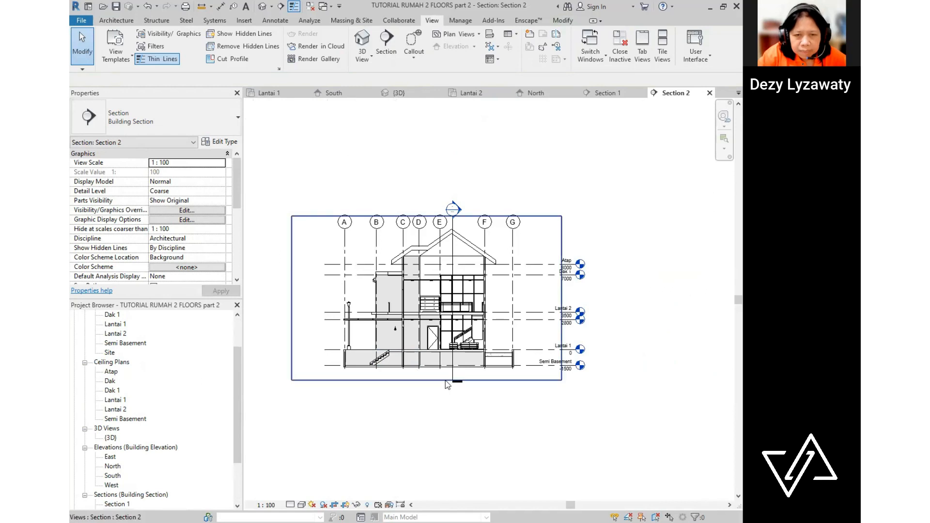
- Flip the vertical section on the Lantai 1 floor plan to look towards grid 5
scroll(106, 335, up, 2)
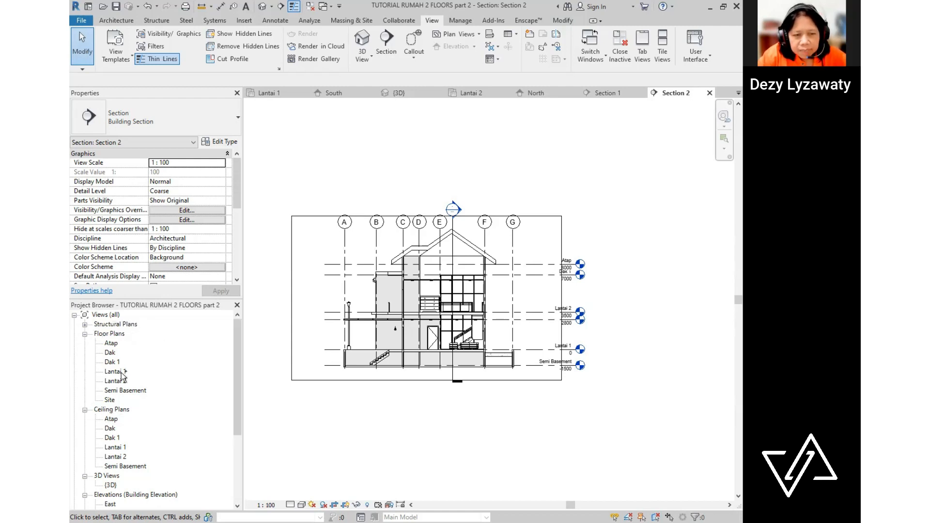
double_click(116, 372)
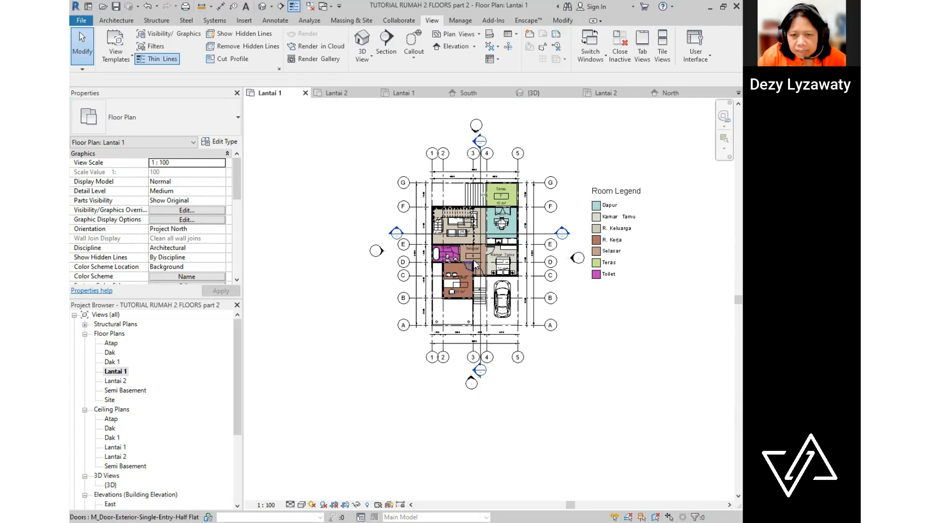
click(481, 169)
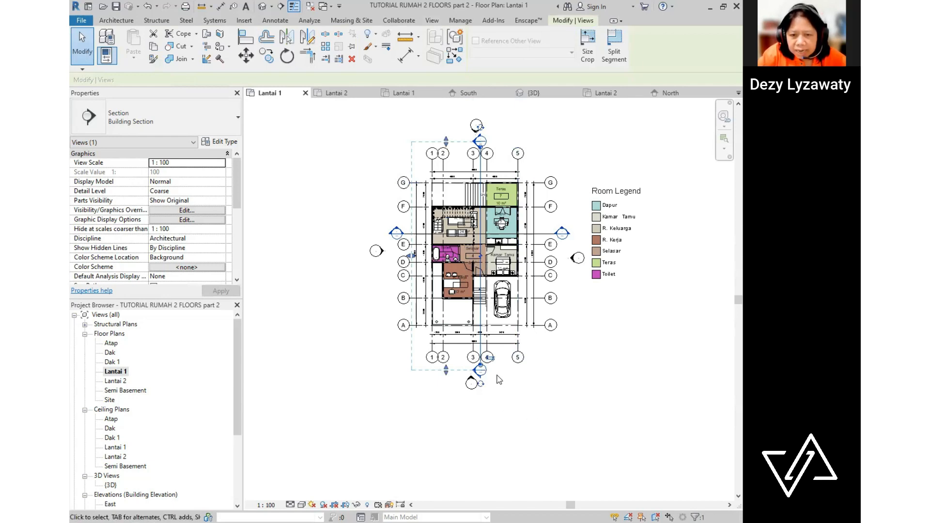
key(ctrl)
click(491, 358)
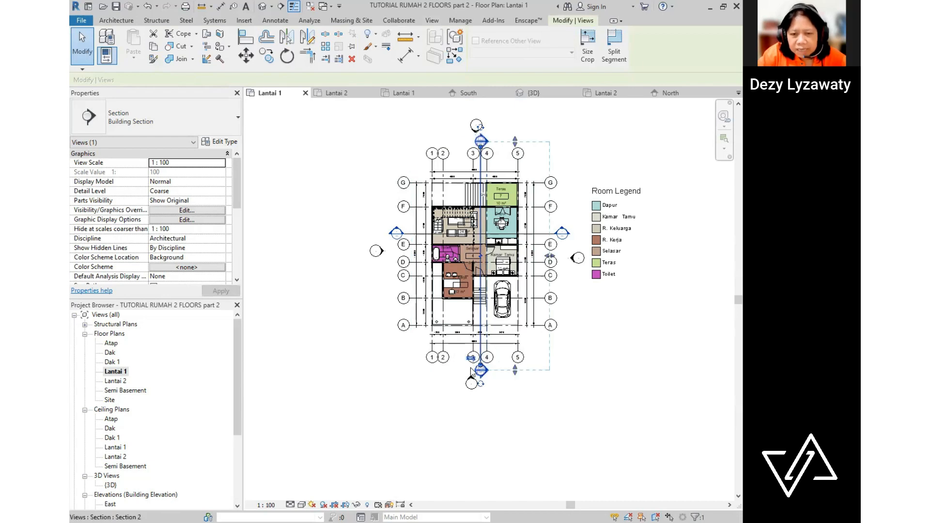
- Reopen the Section 2 view and examine the house cut in the flipped viewing direction
scroll(138, 452, down, 1)
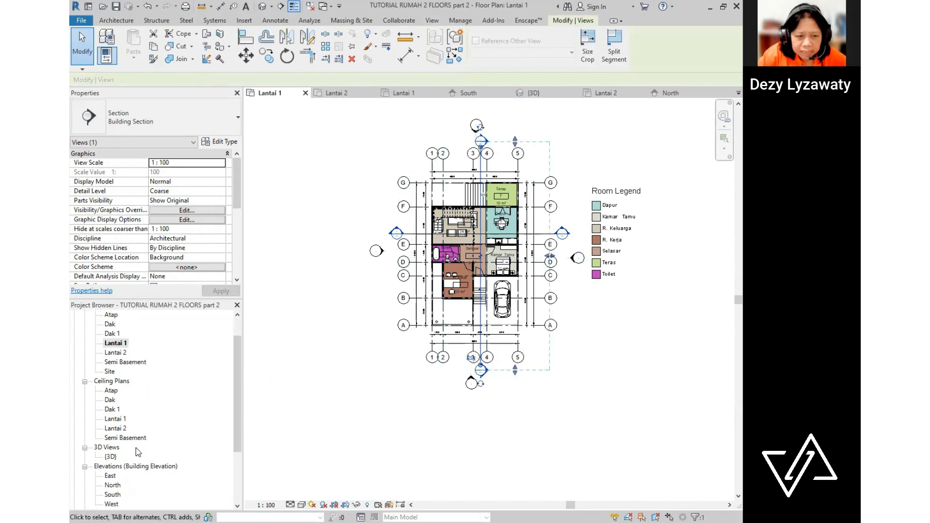
scroll(159, 464, down, 2)
double_click(118, 484)
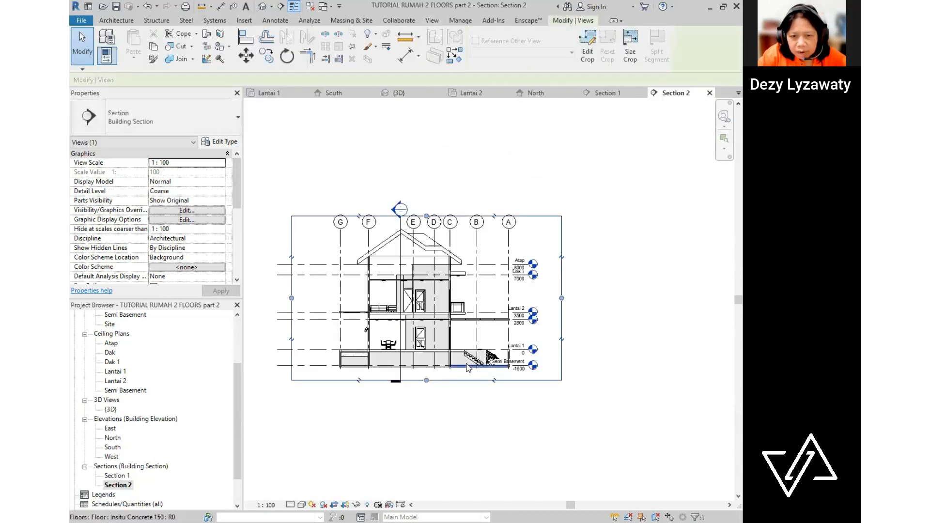
scroll(468, 363, up, 3)
scroll(645, 409, down, 1)
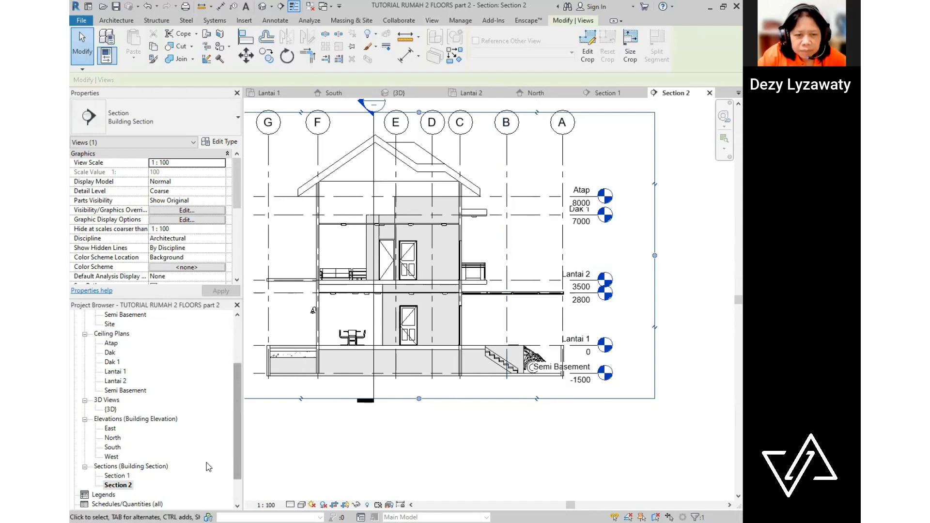
drag(238, 452, 251, 360)
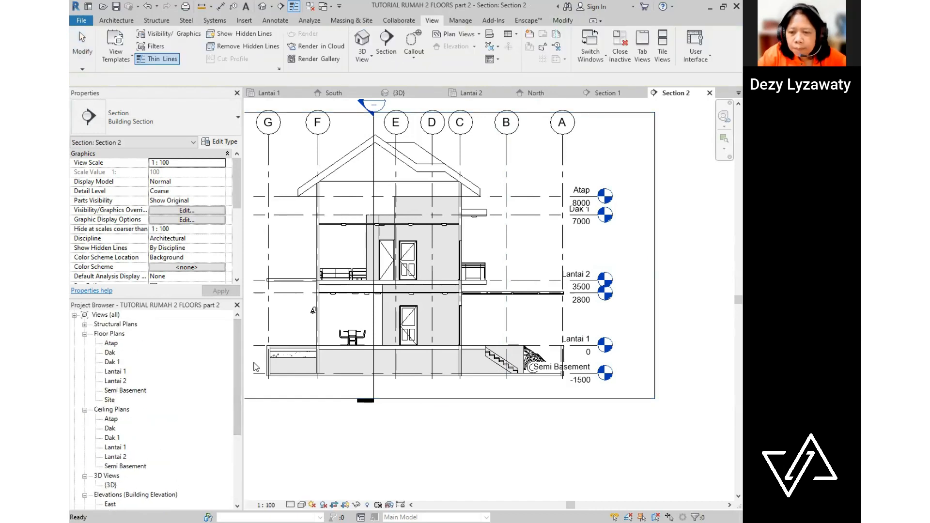
- On the Lantai 1 floor plan, flip the lengthwise section back to look towards grid 1
double_click(122, 371)
drag(483, 359, 478, 364)
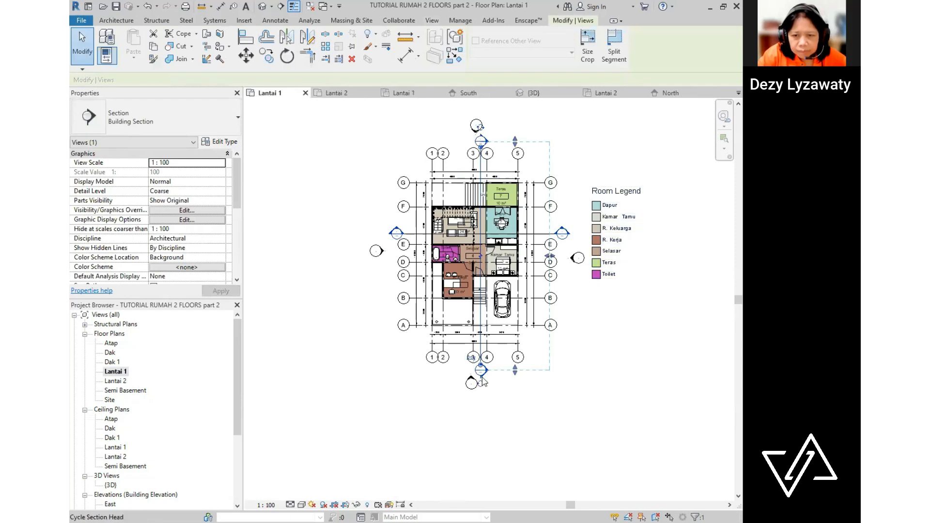
click(472, 359)
click(596, 362)
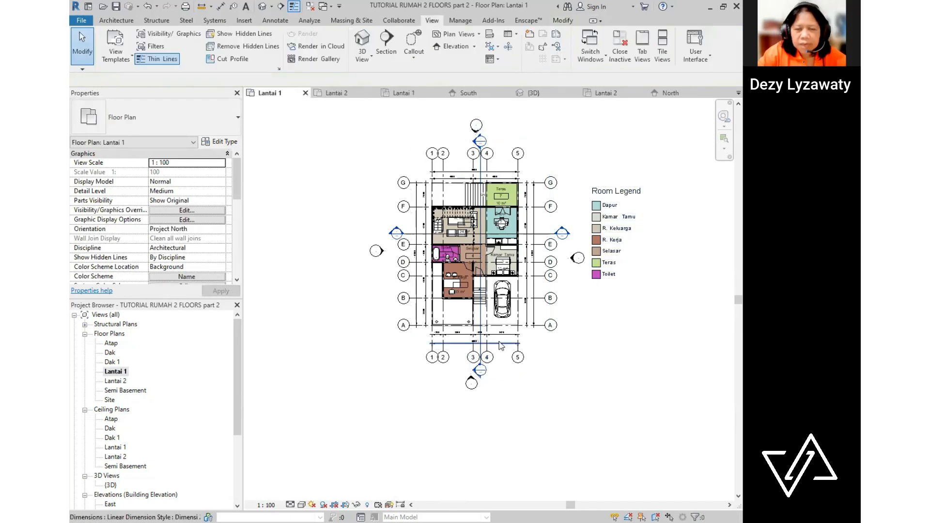
- Open the Section 1 view and hide the Section 2 line in it as an individual element
scroll(193, 410, down, 1)
scroll(195, 414, down, 3)
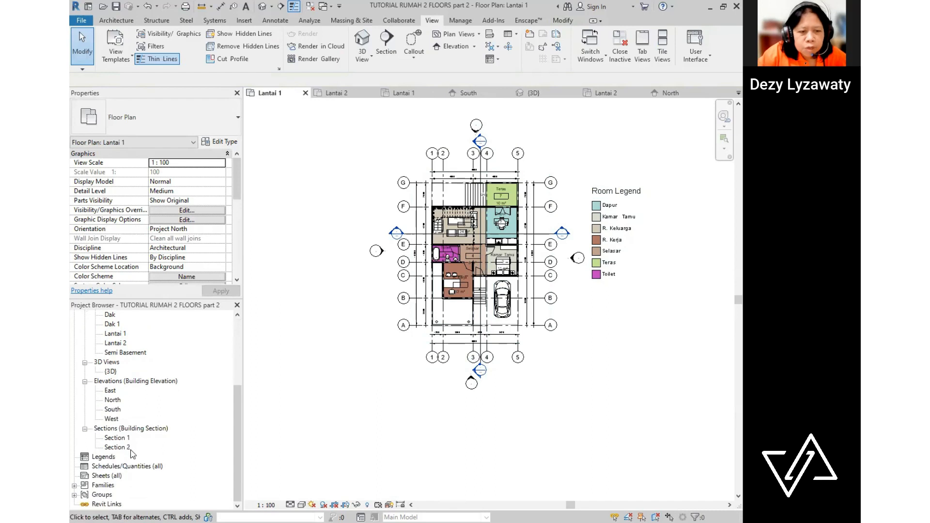
double_click(123, 439)
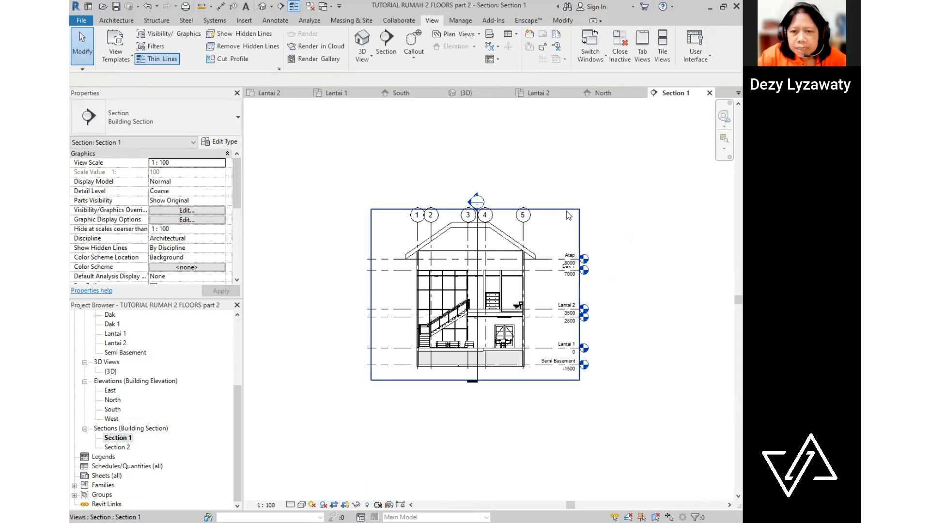
scroll(576, 210, up, 2)
middle_drag(591, 213, 662, 142)
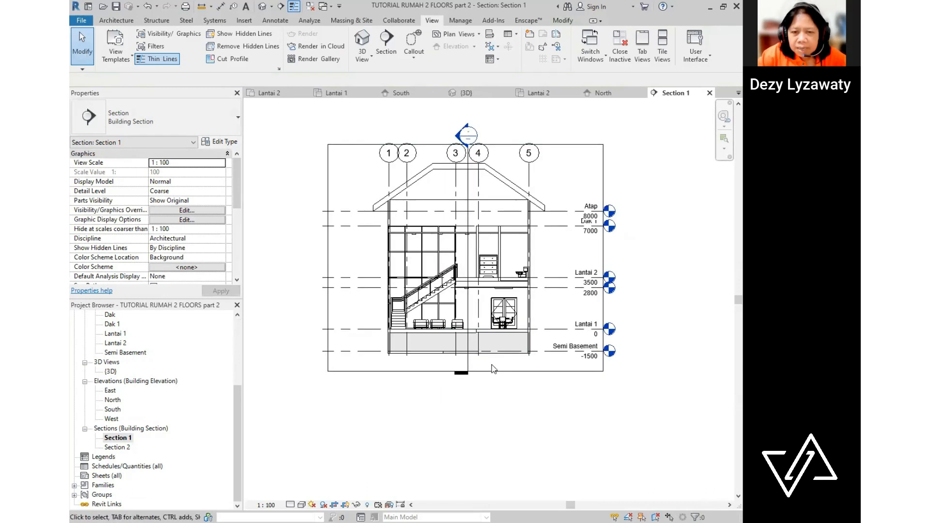
click(467, 364)
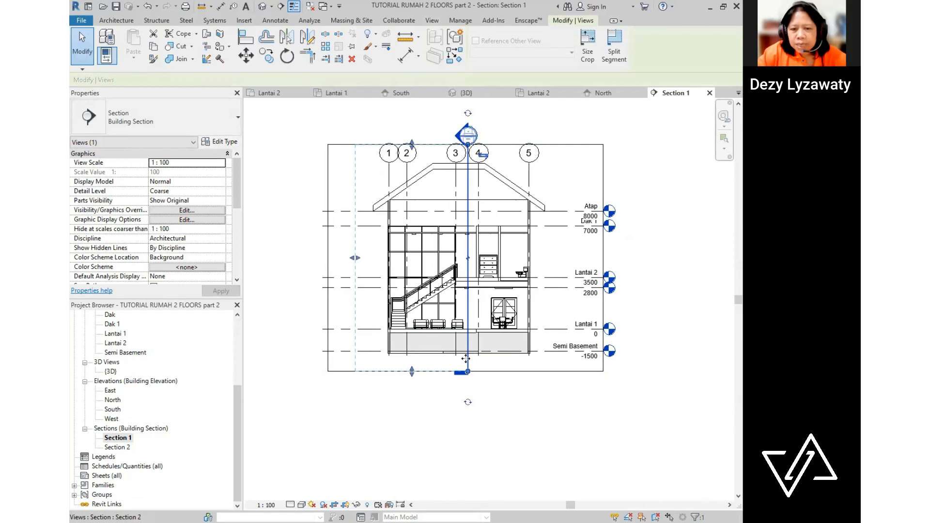
right_click(467, 364)
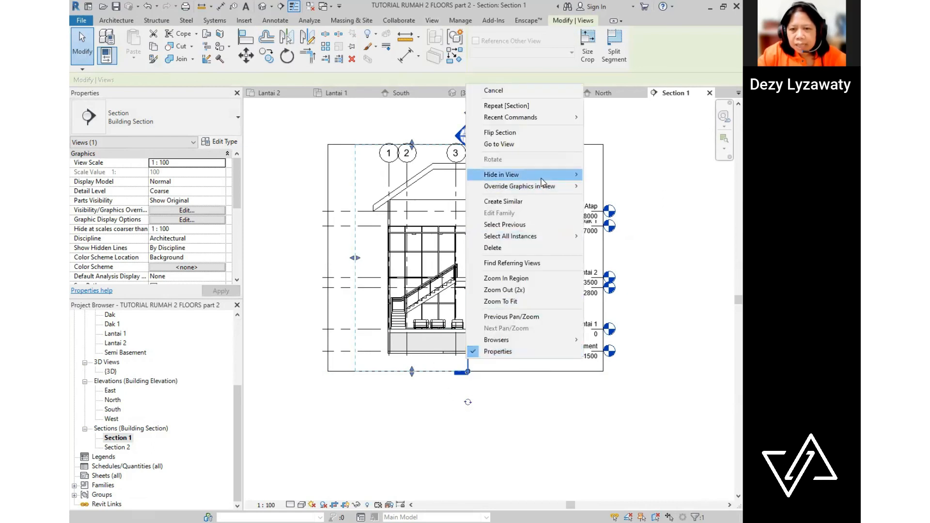
mouse_move(542, 178)
click(620, 175)
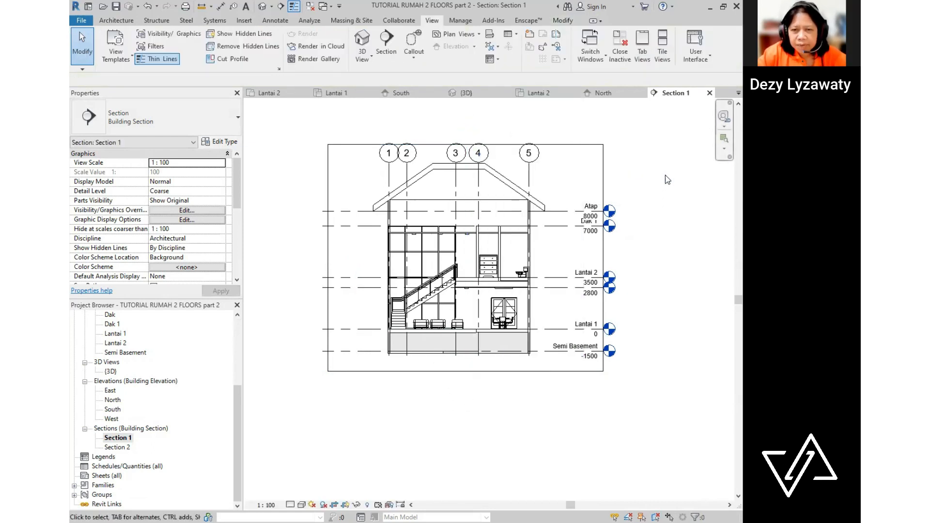
- Hide the rectangular crop boundary around the house in the Section 1 view
click(604, 174)
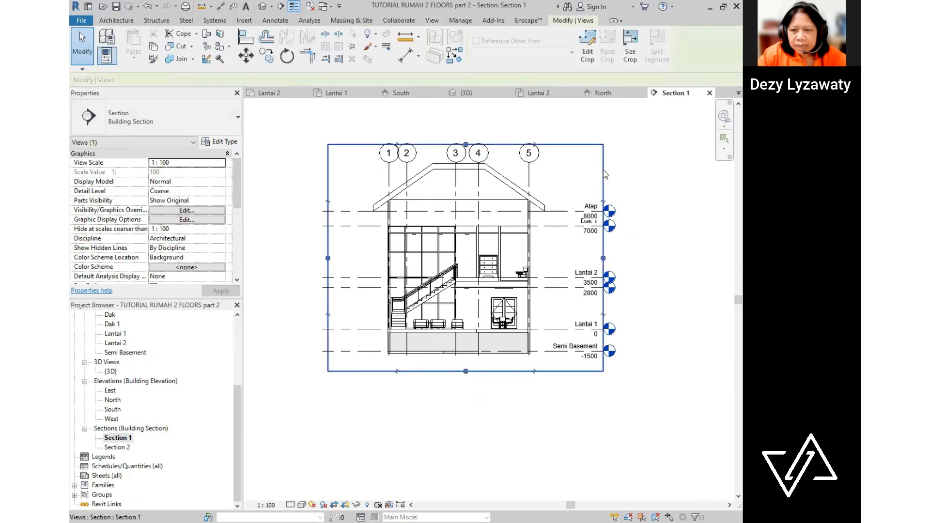
right_click(694, 251)
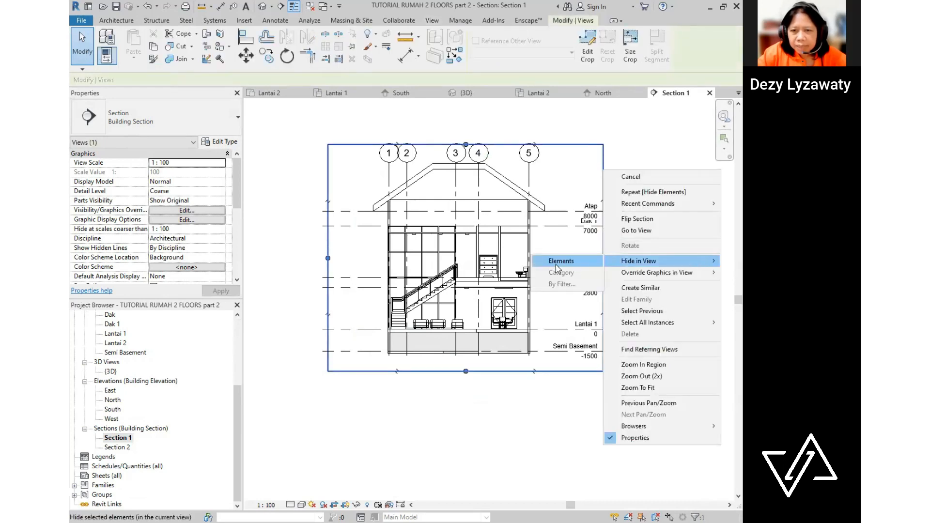
click(556, 265)
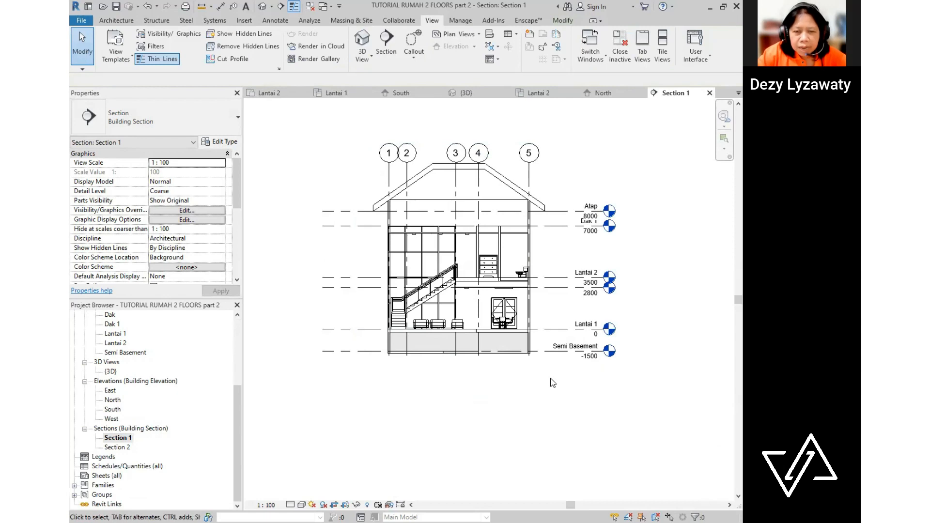
- Extend the numbered grid lines farther above the roof and farther below the Semi Basement level
click(529, 154)
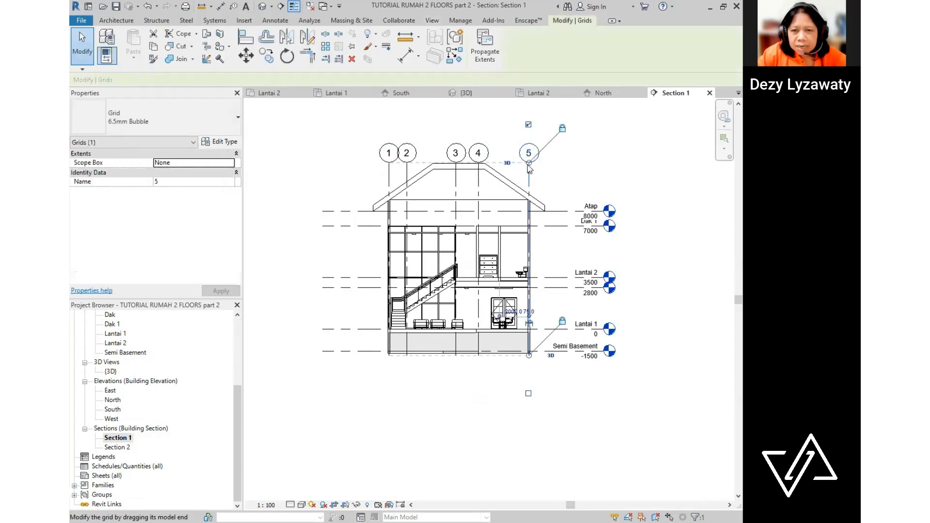
drag(529, 164, 529, 131)
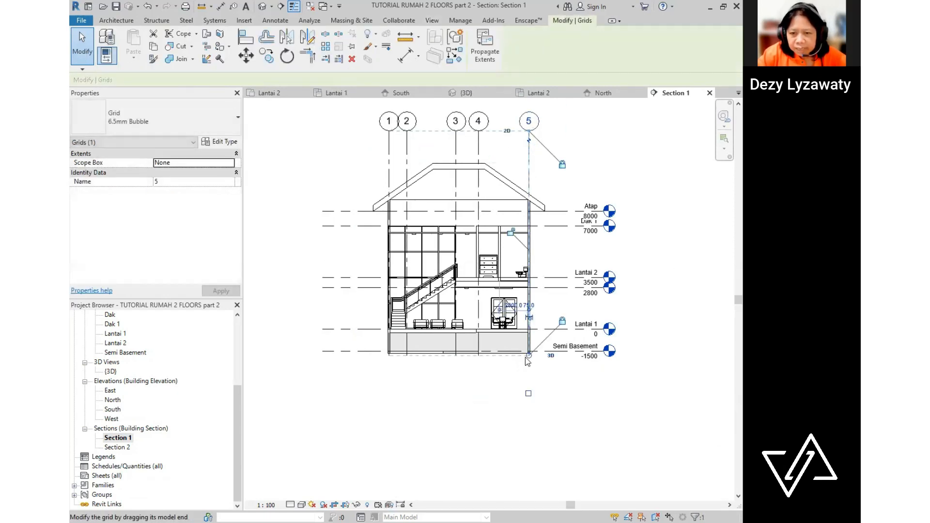
drag(531, 359, 533, 391)
click(531, 413)
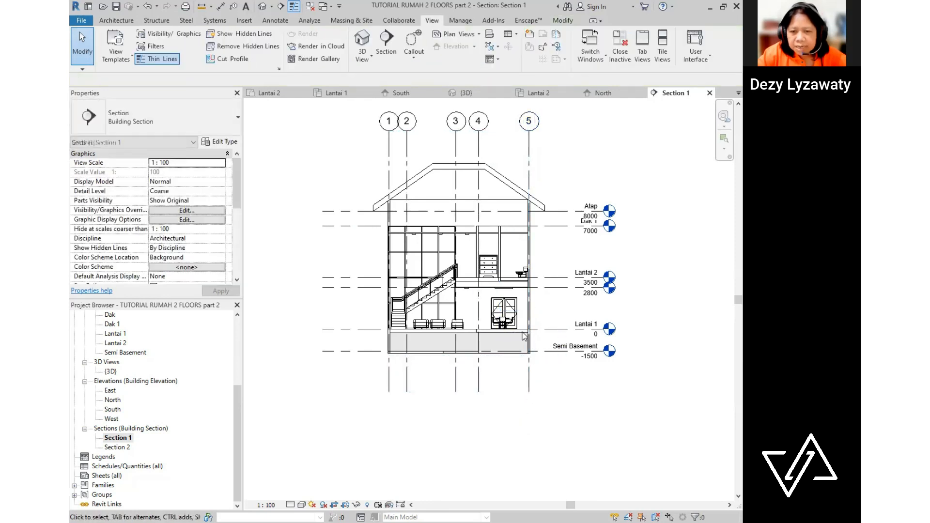
- Try switching the bubbles at the upper and lower ends of grid 5 on and off individually
click(529, 174)
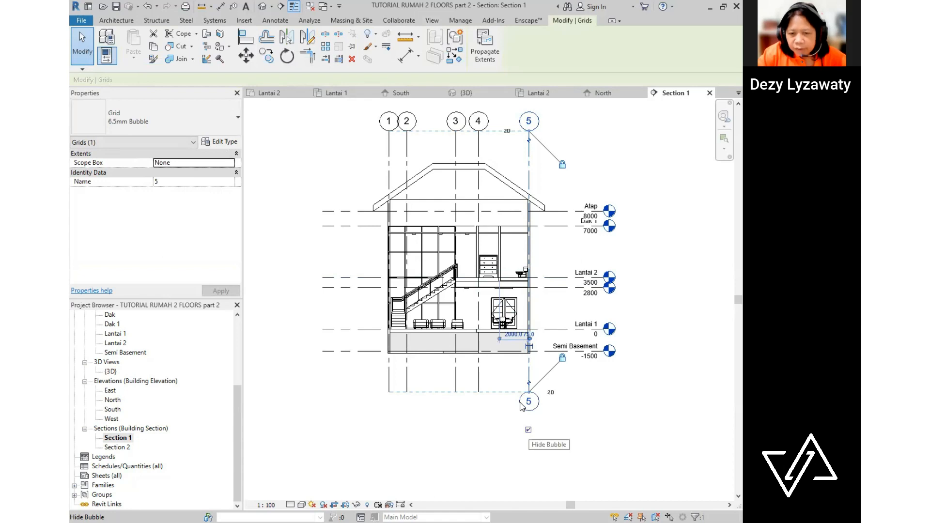
middle_drag(579, 149, 576, 176)
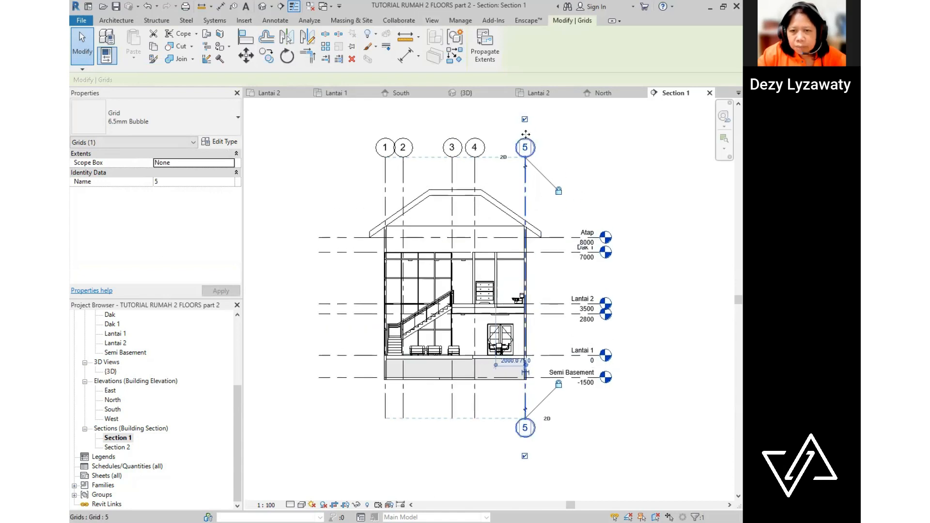
click(525, 120)
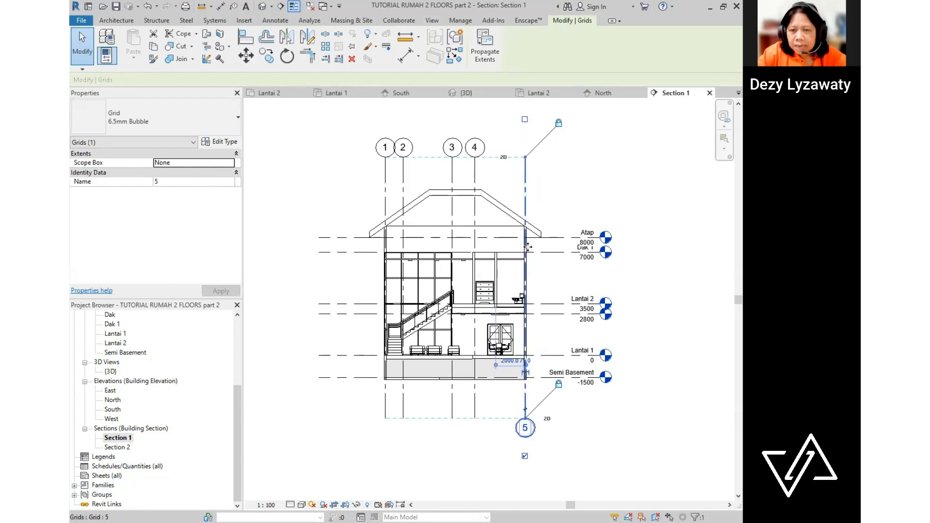
click(525, 119)
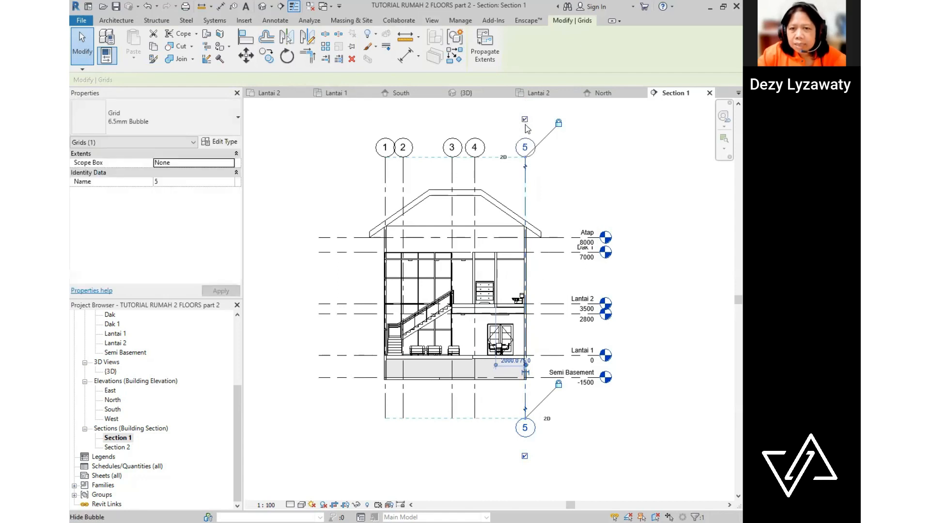
click(576, 408)
click(526, 413)
key(Escape)
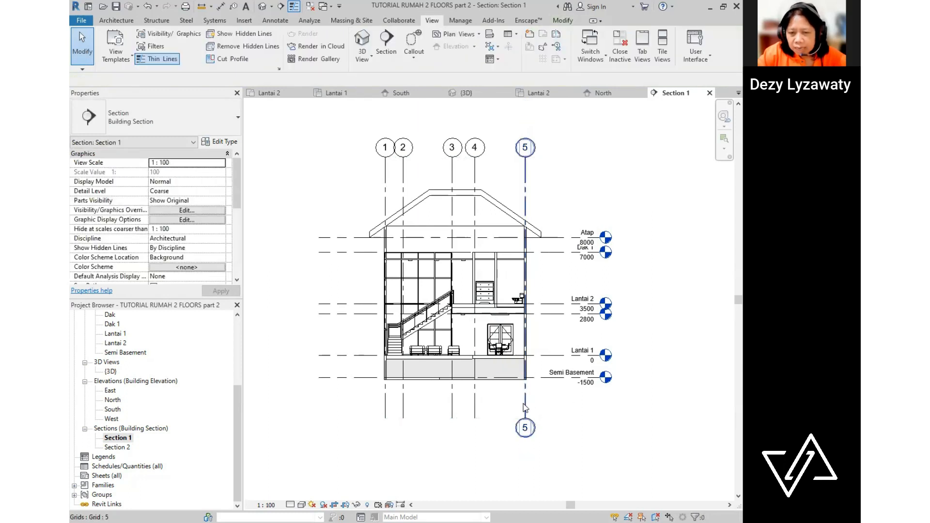
click(524, 403)
key(Escape)
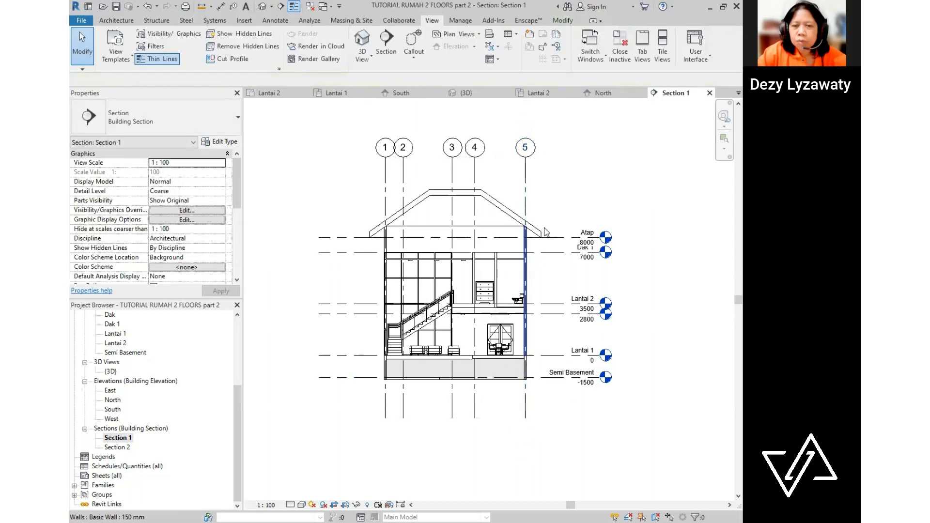
- Set Non-Plan View Symbols to Bottom in the 6.5mm Bubble grid type
click(528, 187)
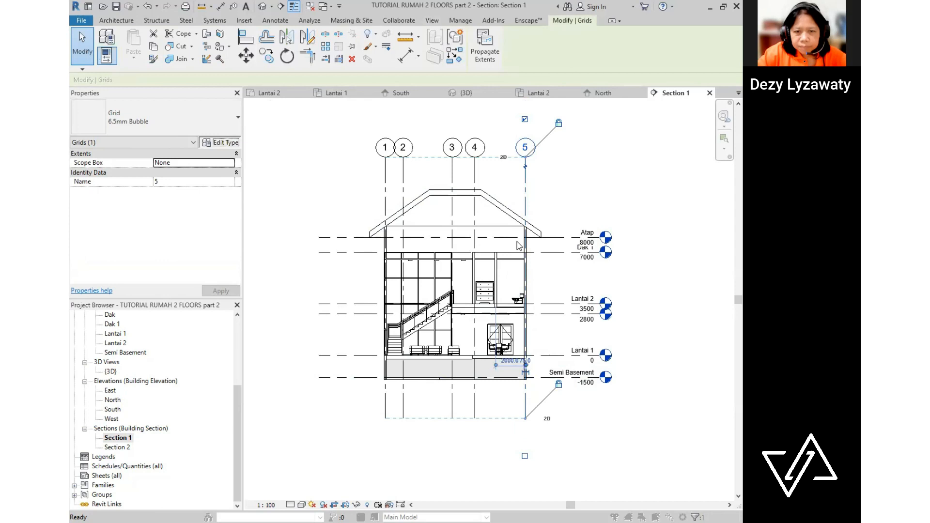
click(446, 269)
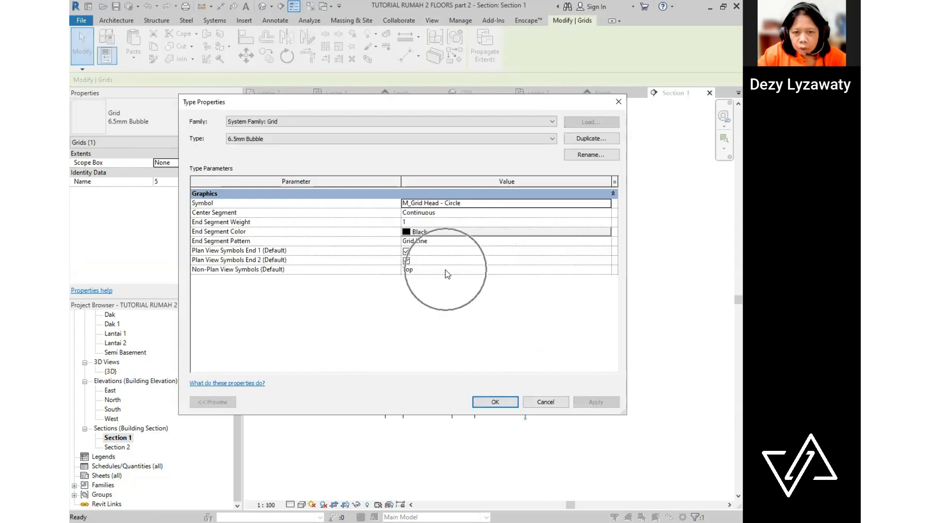
click(605, 271)
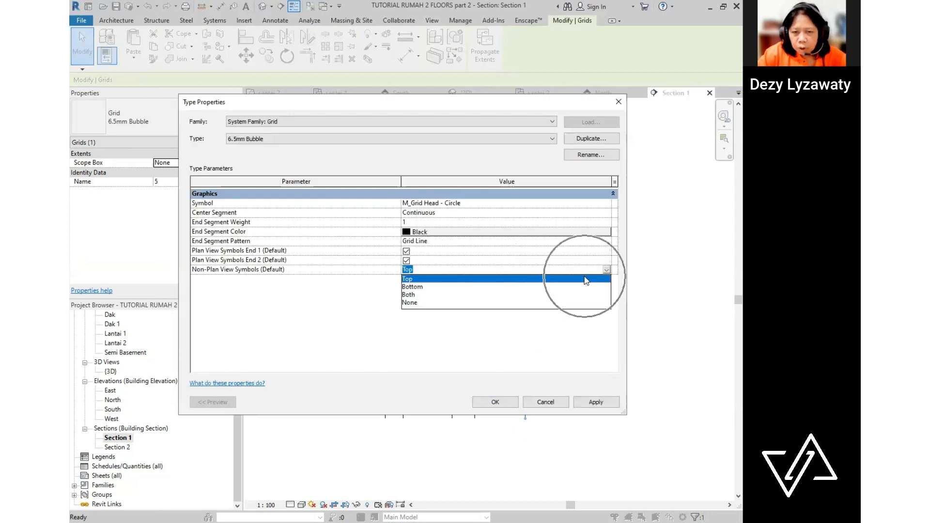
click(412, 286)
click(596, 402)
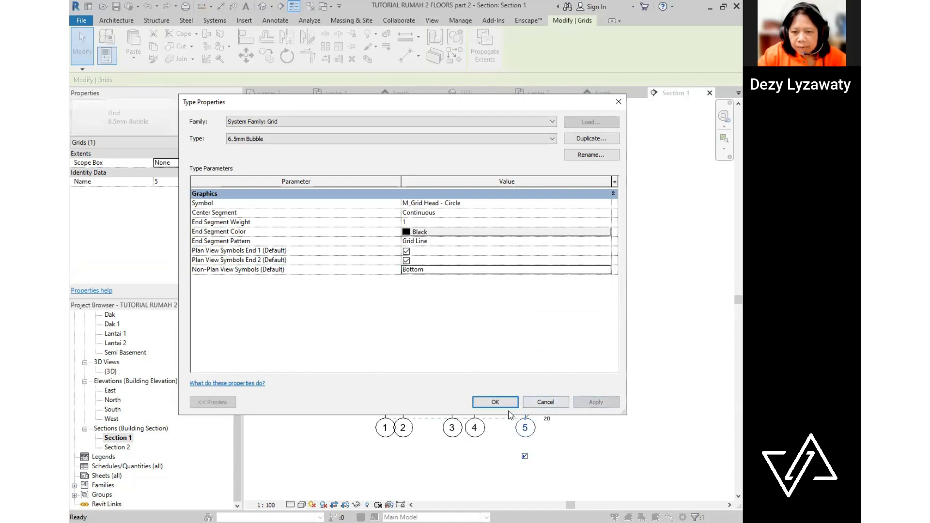
click(495, 403)
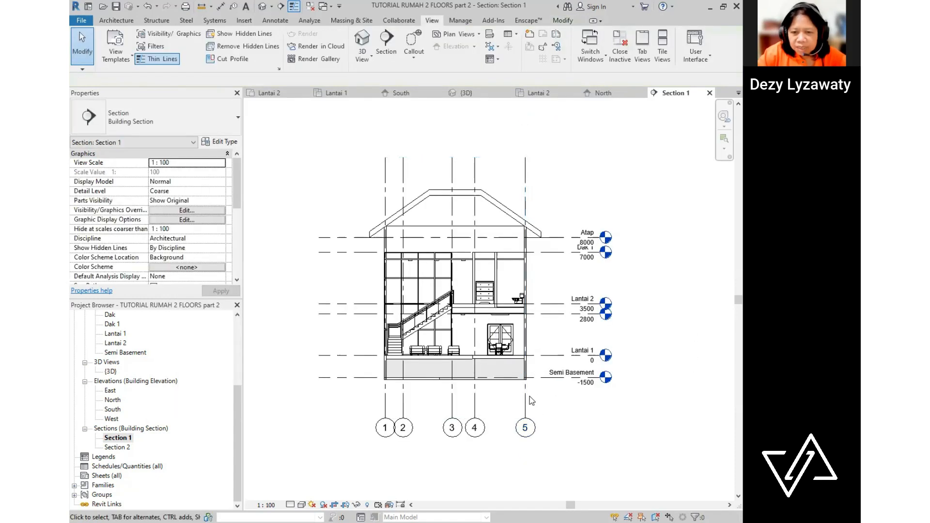
- Show level heads also at the grid 1 side of the Atap, Dak 1, Lantai 2, Dak, Lantai 1 and Semi Basement levels
click(323, 237)
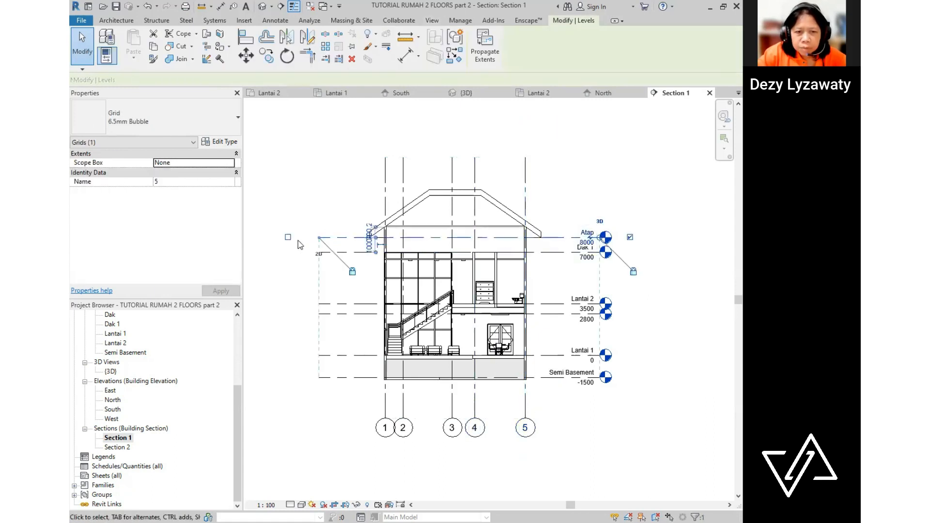
click(287, 238)
click(346, 252)
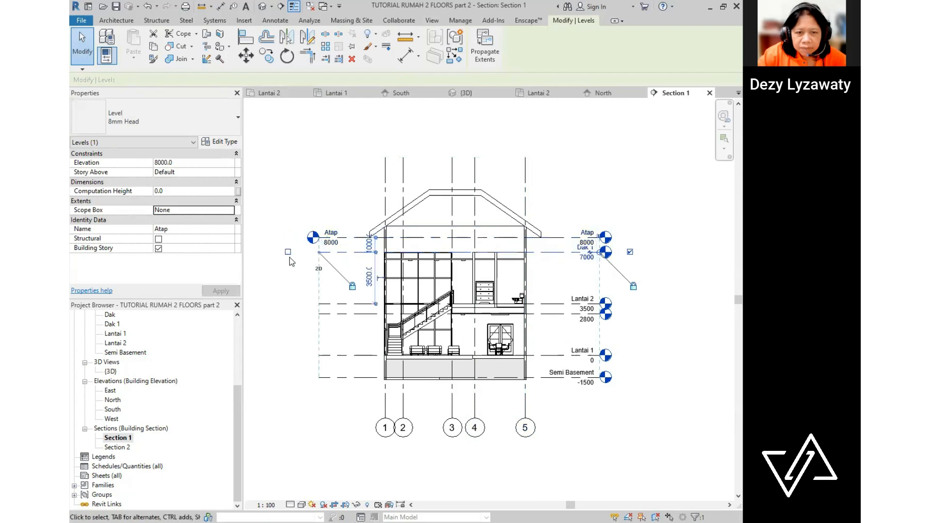
click(288, 252)
click(327, 304)
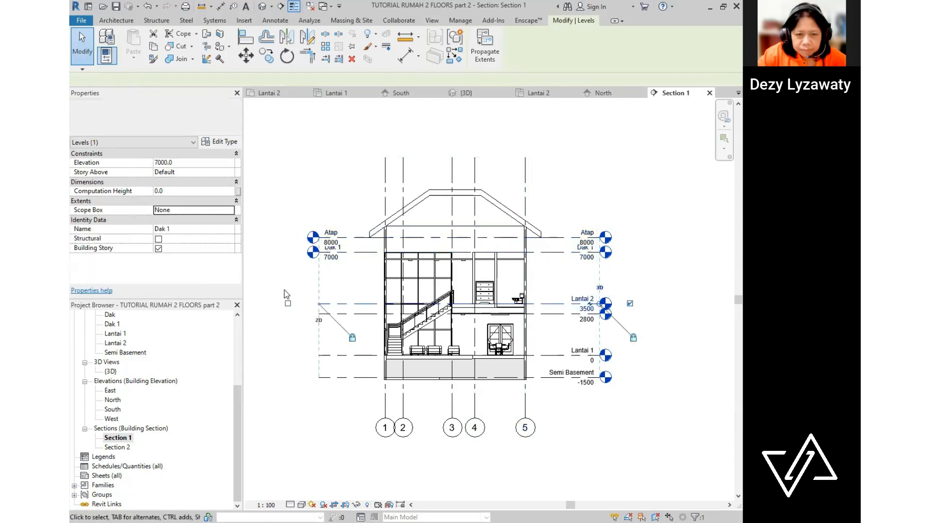
click(288, 304)
click(353, 315)
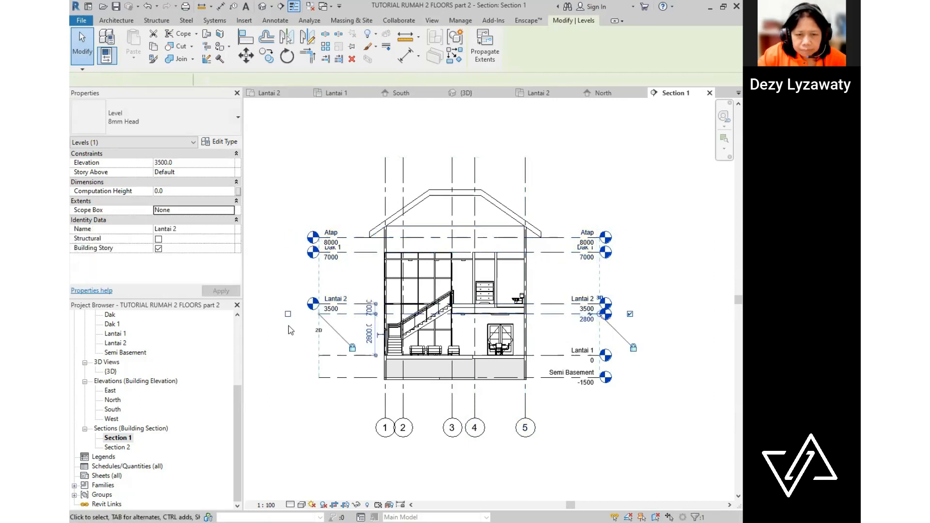
click(288, 314)
click(309, 365)
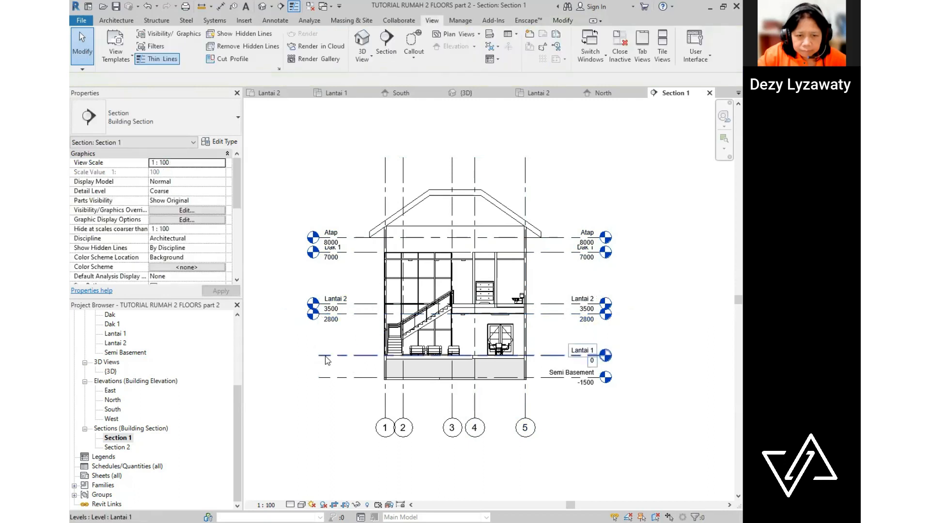
click(334, 355)
click(288, 355)
click(356, 378)
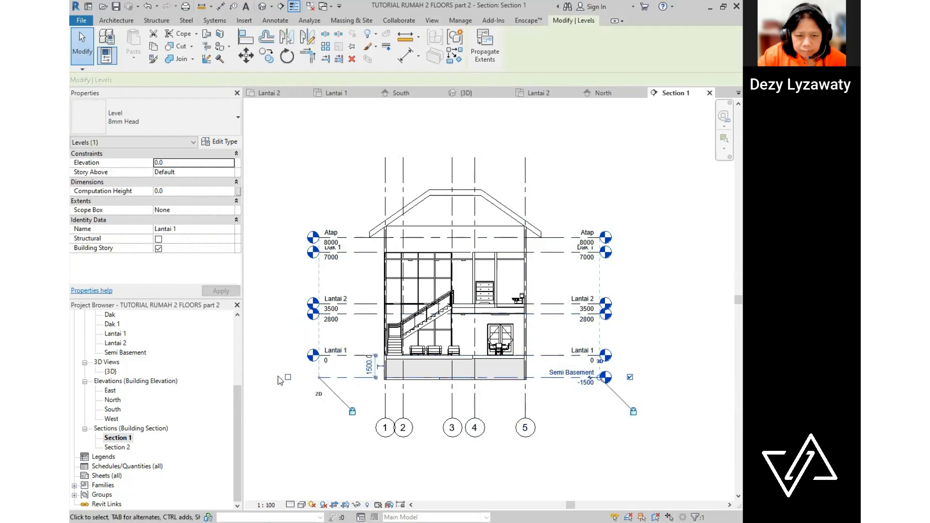
click(288, 377)
- Add elbows at both ends of the Dak and Dak 1 levels, offsetting their heads downward from the neighbouring level labels
click(353, 323)
click(351, 315)
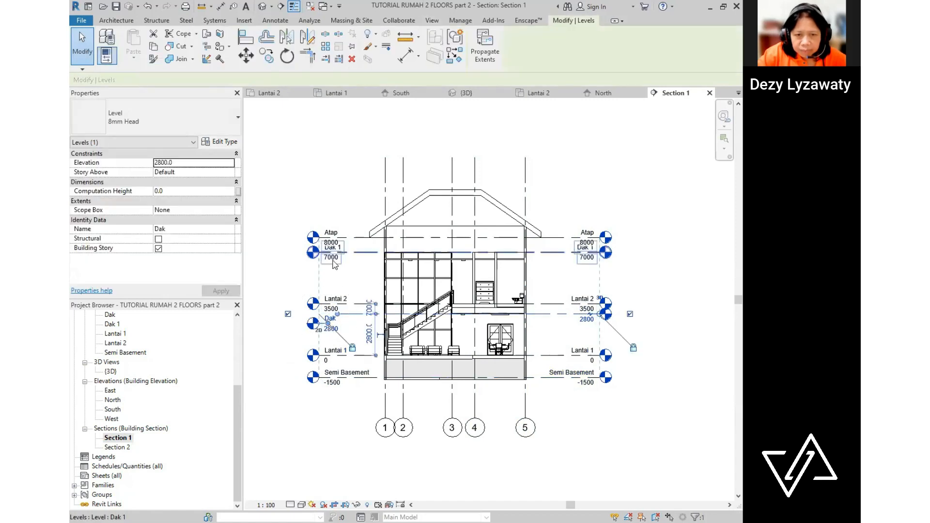
click(353, 252)
click(329, 254)
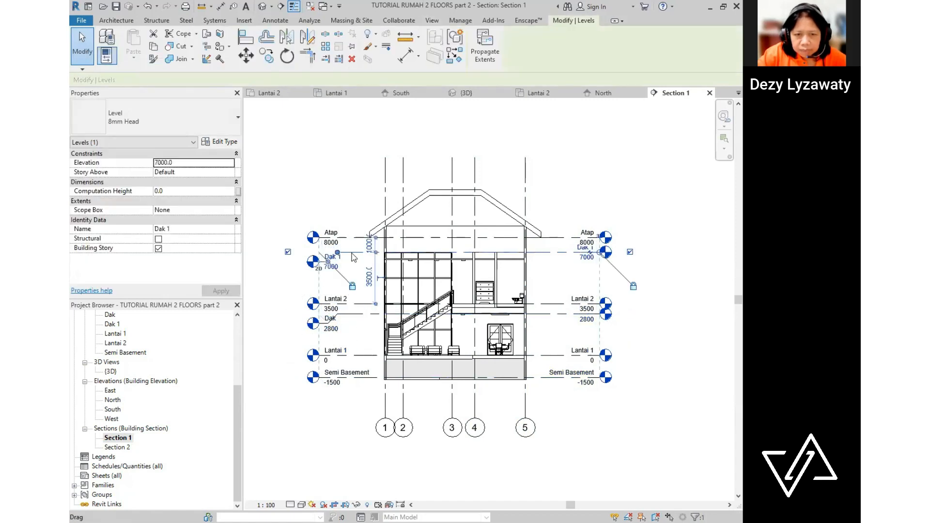
click(590, 316)
click(588, 314)
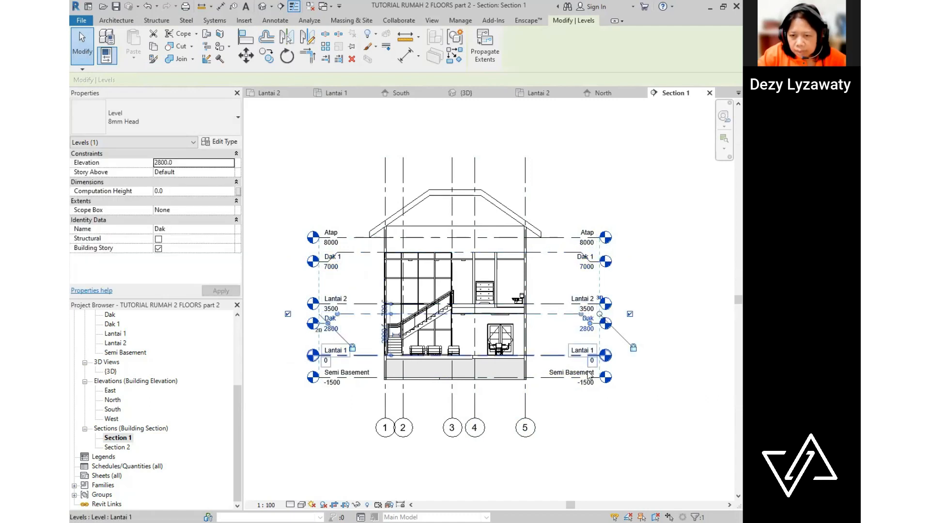
click(676, 375)
middle_drag(675, 360, 691, 328)
scroll(553, 365, up, 3)
scroll(546, 366, down, 1)
middle_drag(591, 368, 592, 368)
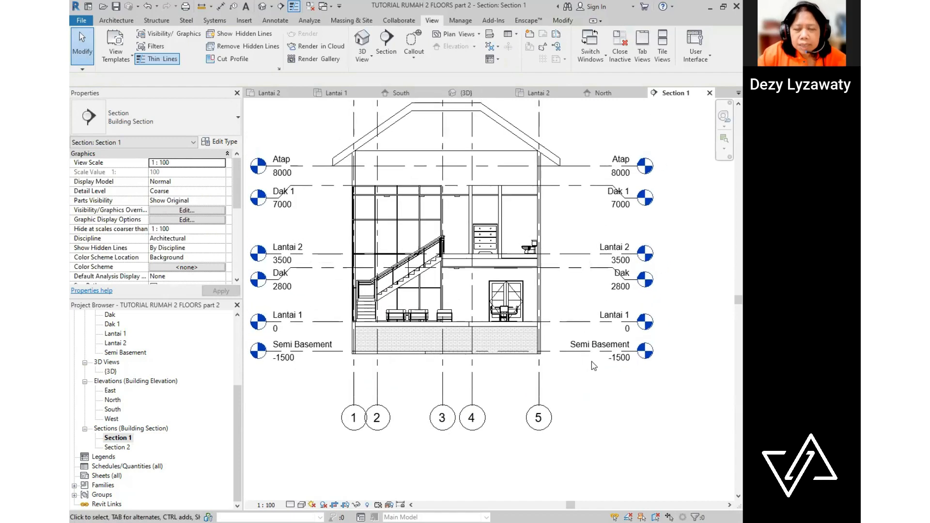
- Tag the Toilet, Dapur, Selasar and R. Keluarga rooms in Section 1 with horizontal room tags without leaders
scroll(592, 356, down, 1)
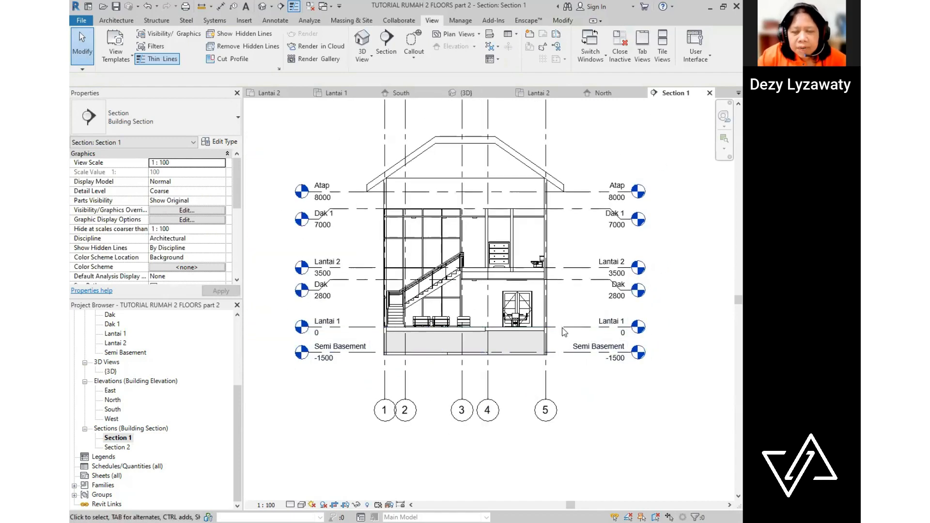
scroll(558, 326, up, 1)
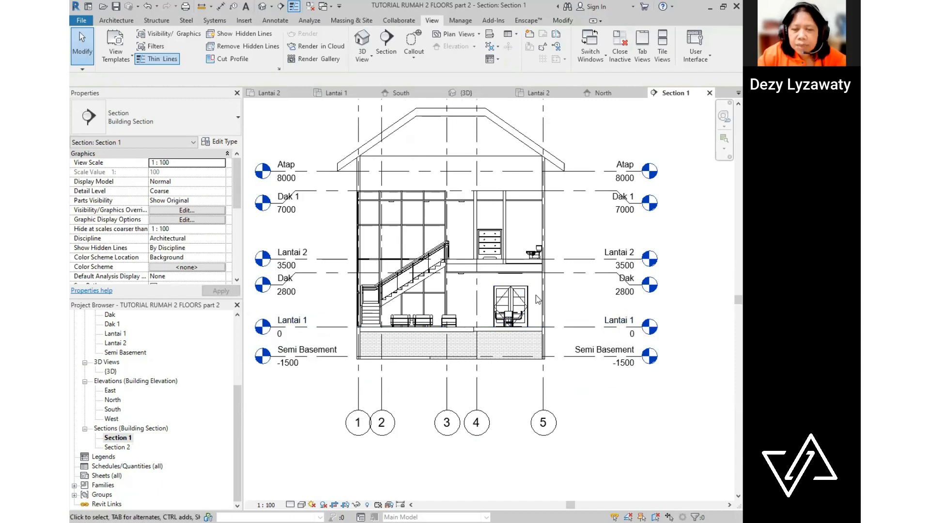
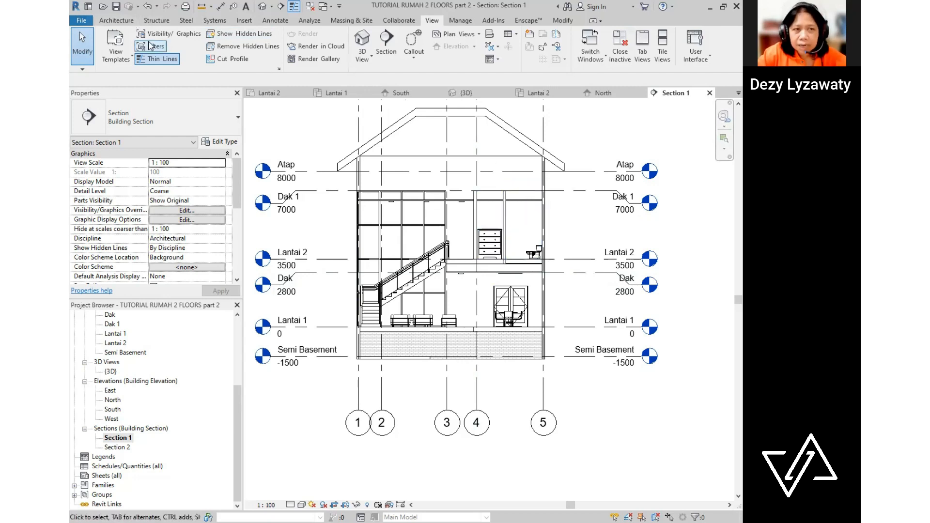
click(127, 21)
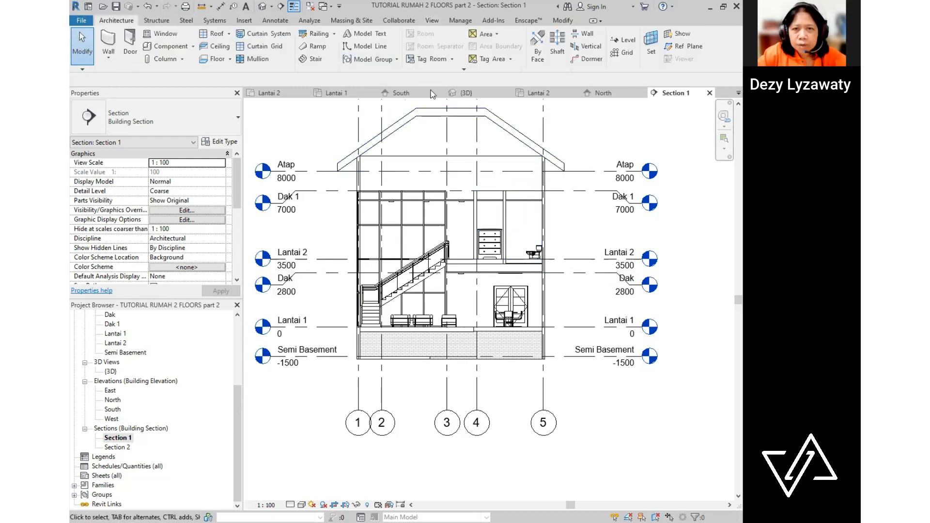
click(435, 63)
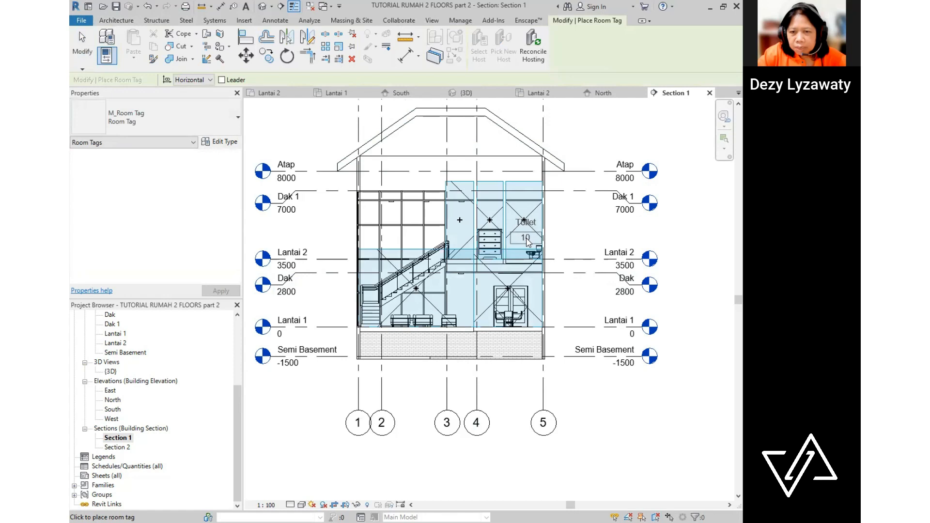
click(526, 242)
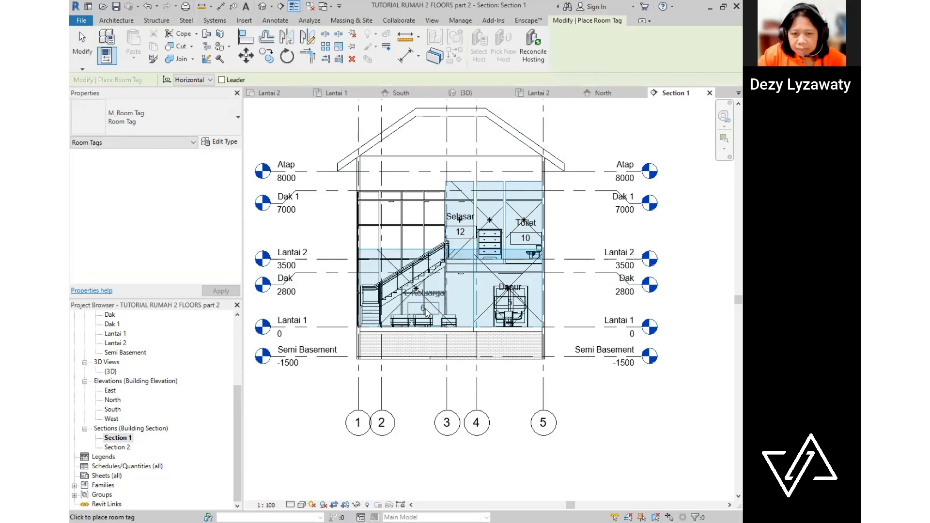
click(425, 304)
key(Escape)
key(Escape)
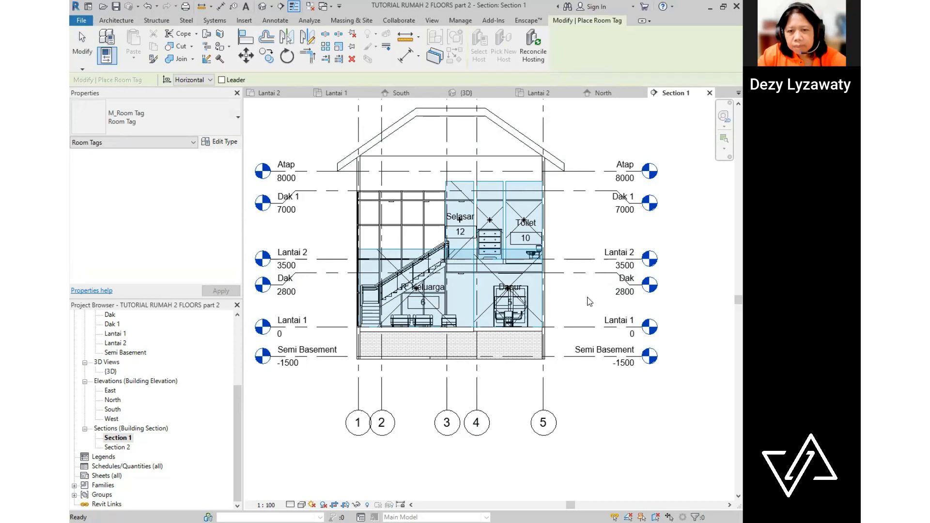
- Move the Selasar and Toilet room tags slightly down so they line up at the same height on the upper floor
scroll(485, 248, up, 5)
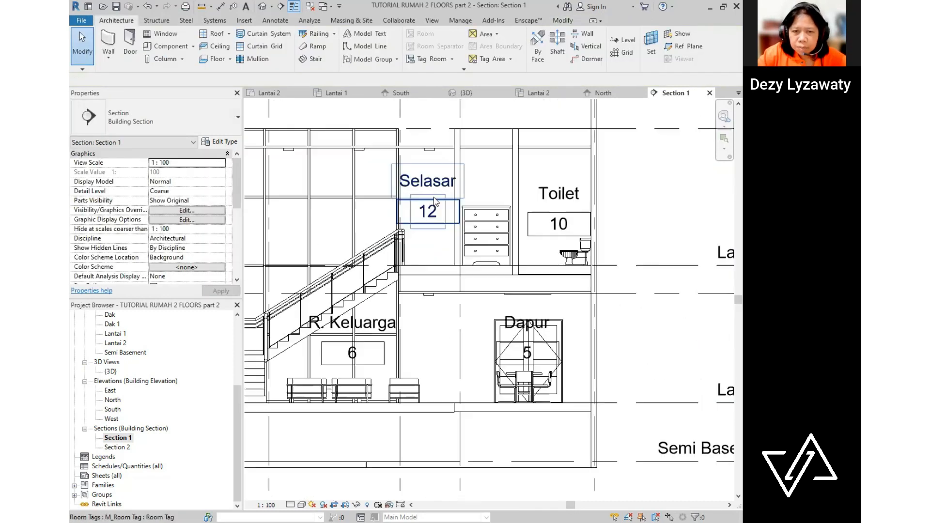
click(435, 187)
drag(428, 223, 428, 244)
click(562, 228)
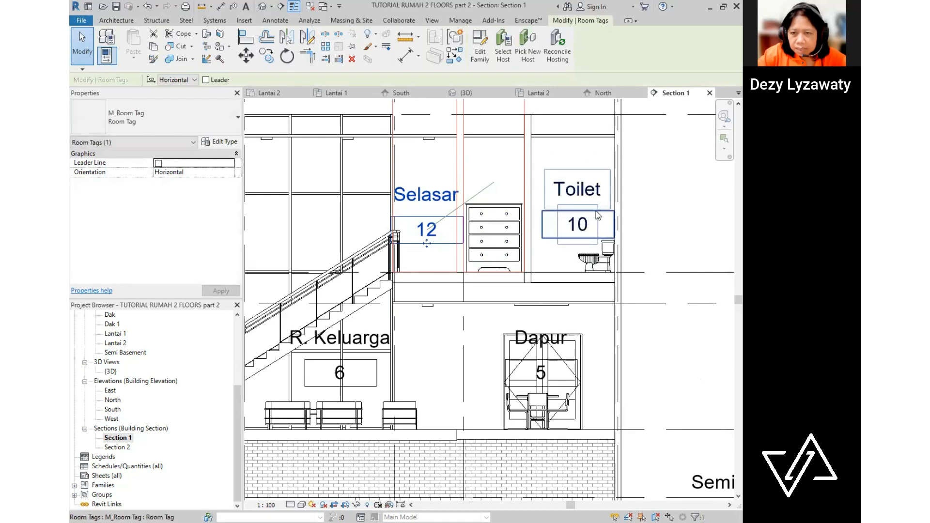
drag(597, 217, 598, 222)
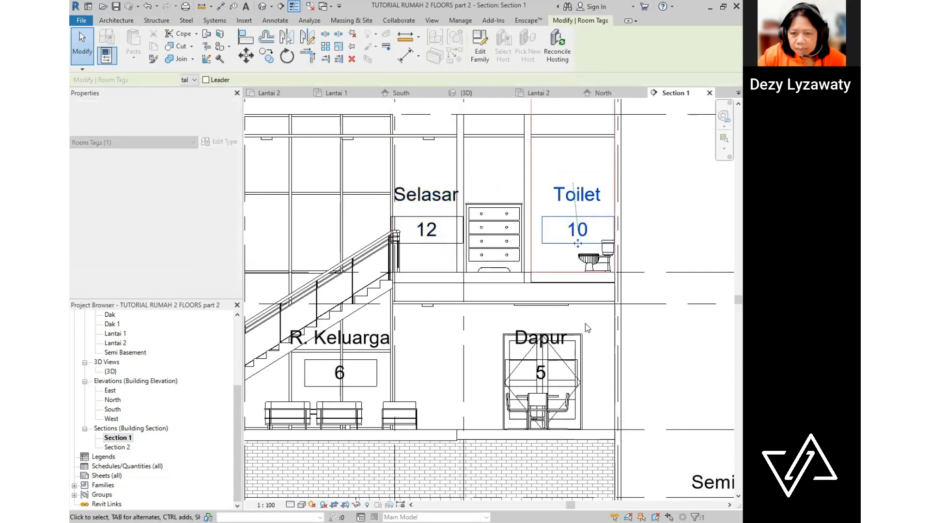
scroll(585, 324, down, 5)
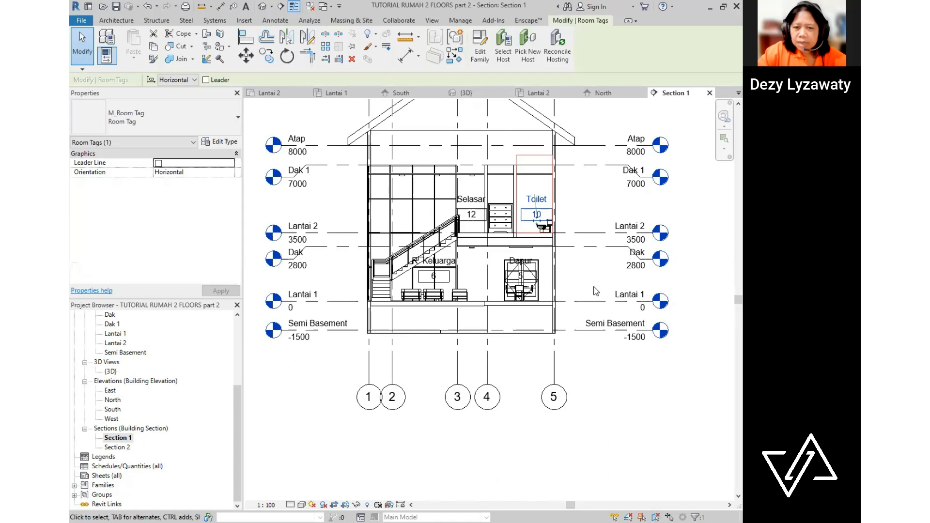
- Place a color fill legend beside Section 1, using the Rooms space type and the Name color scheme
middle_drag(572, 303, 539, 344)
scroll(494, 332, down, 1)
middle_drag(703, 336, 666, 329)
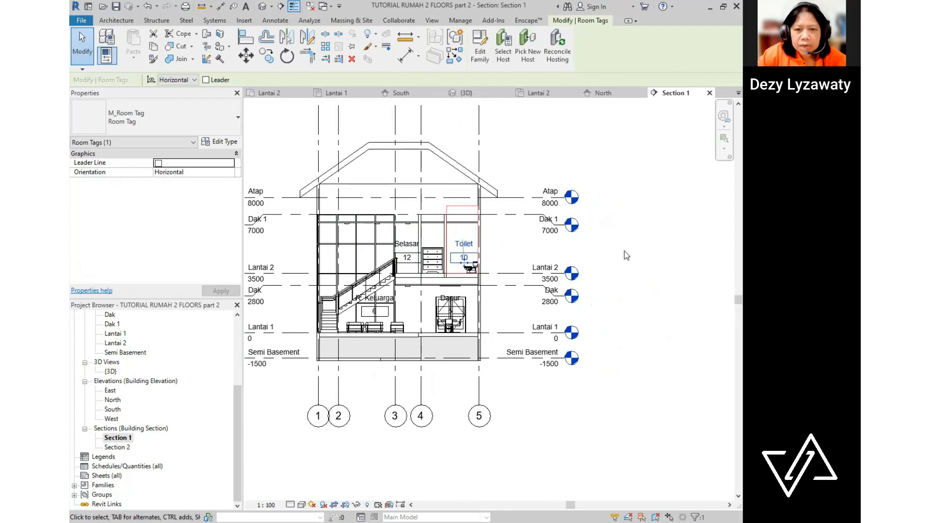
click(121, 21)
click(283, 21)
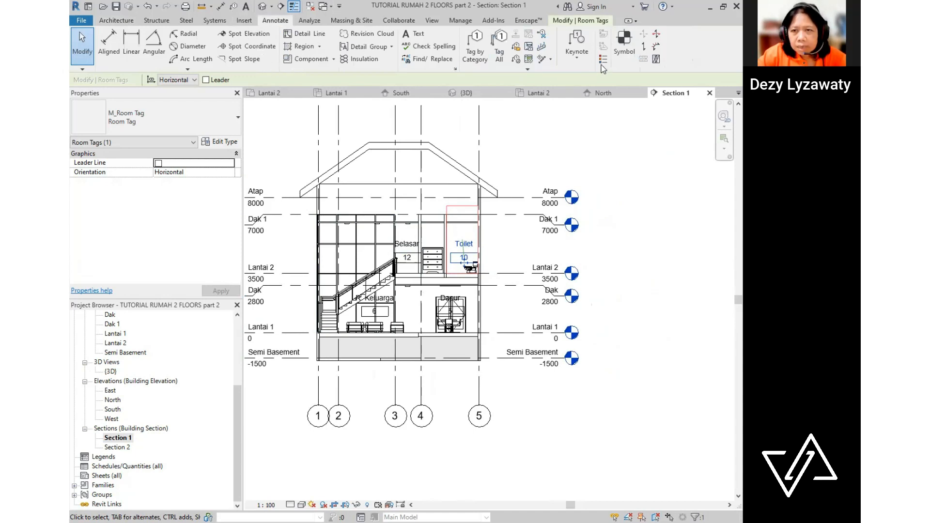
click(602, 60)
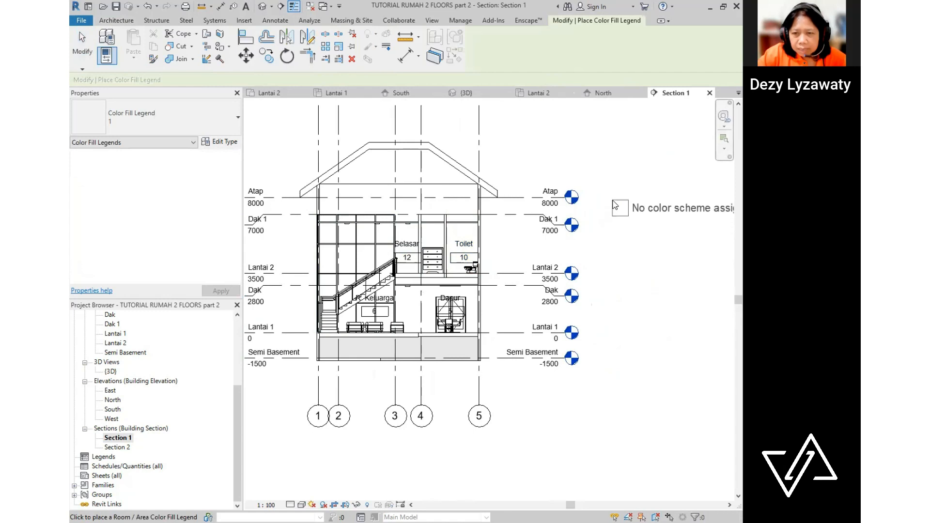
click(609, 196)
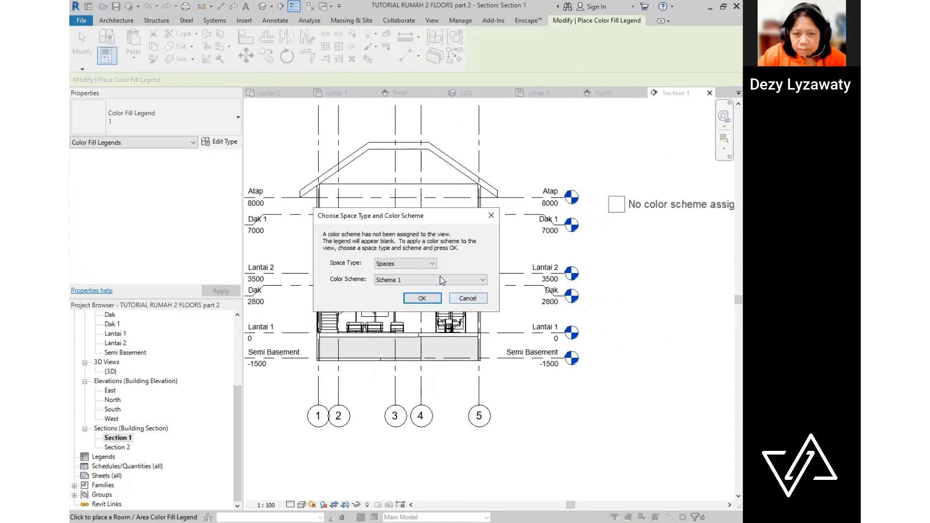
click(430, 264)
click(393, 278)
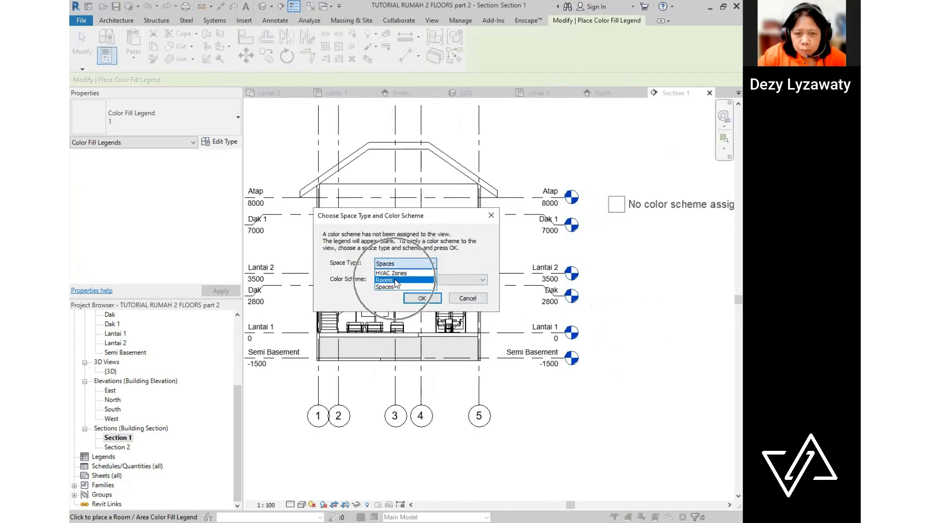
click(474, 283)
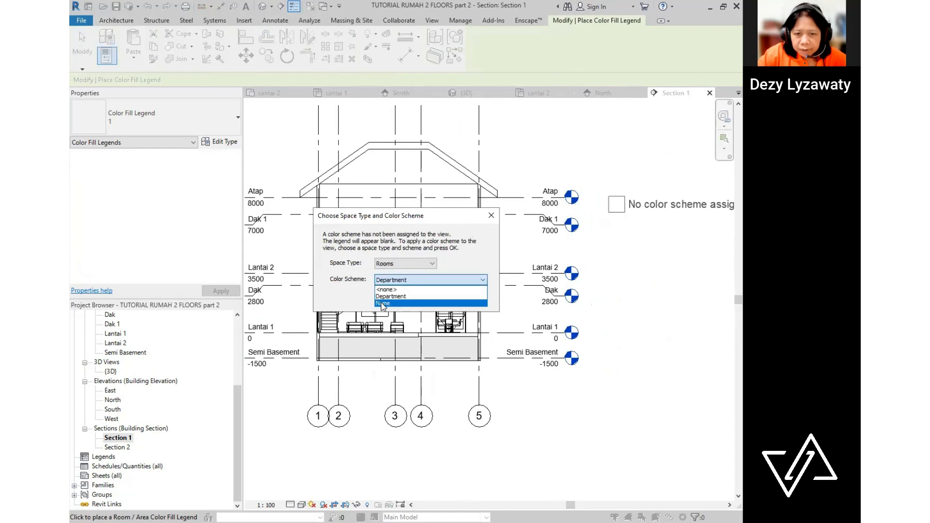
click(383, 304)
click(424, 299)
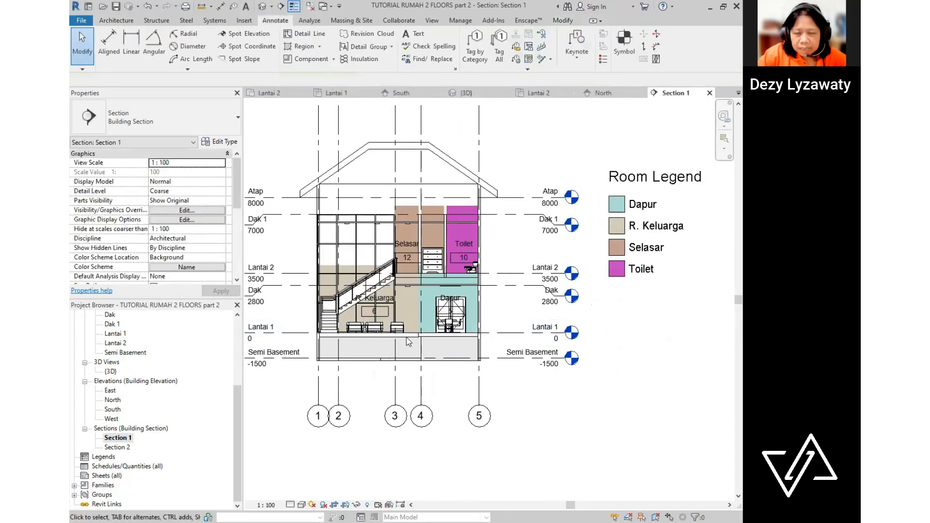
- Move the Room Legend down and closer to the level heads on the grid 5 side of the section
middle_drag(639, 312, 548, 294)
scroll(546, 293, down, 1)
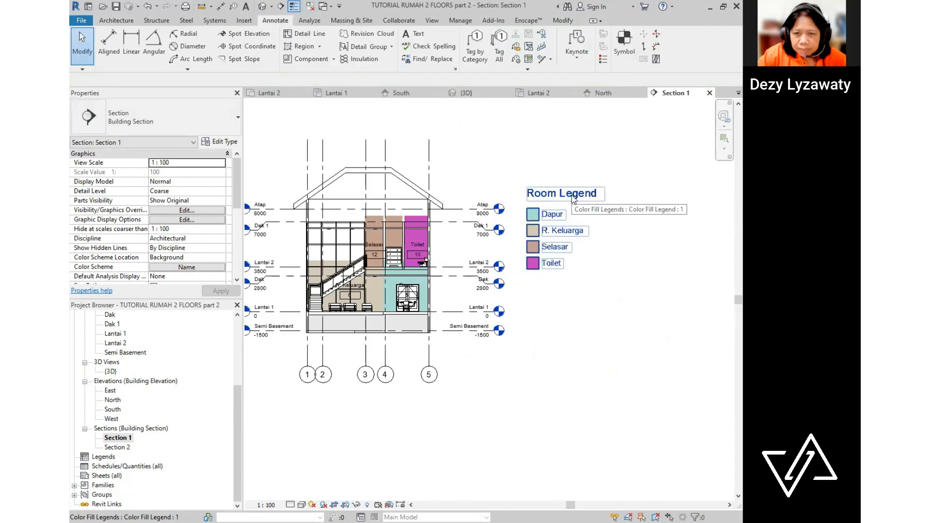
click(570, 200)
drag(666, 204, 583, 246)
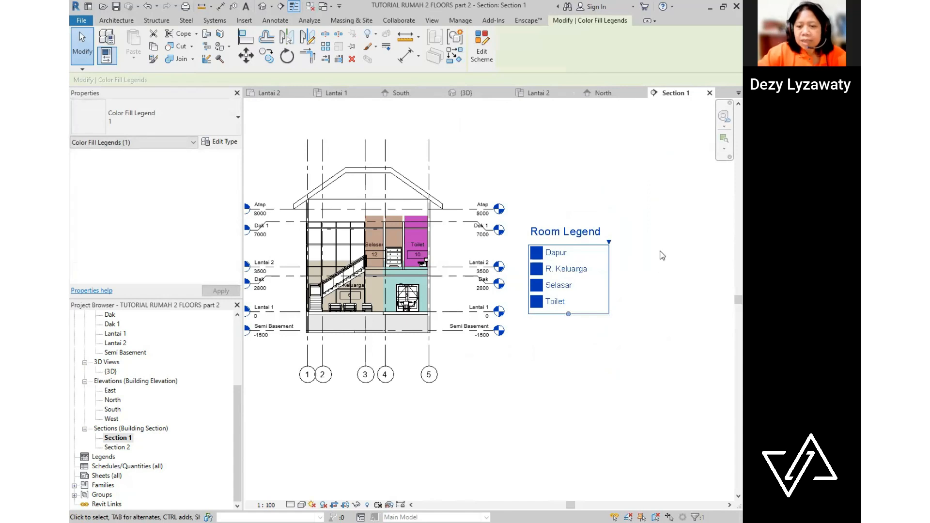
scroll(317, 382, up, 2)
scroll(535, 304, down, 2)
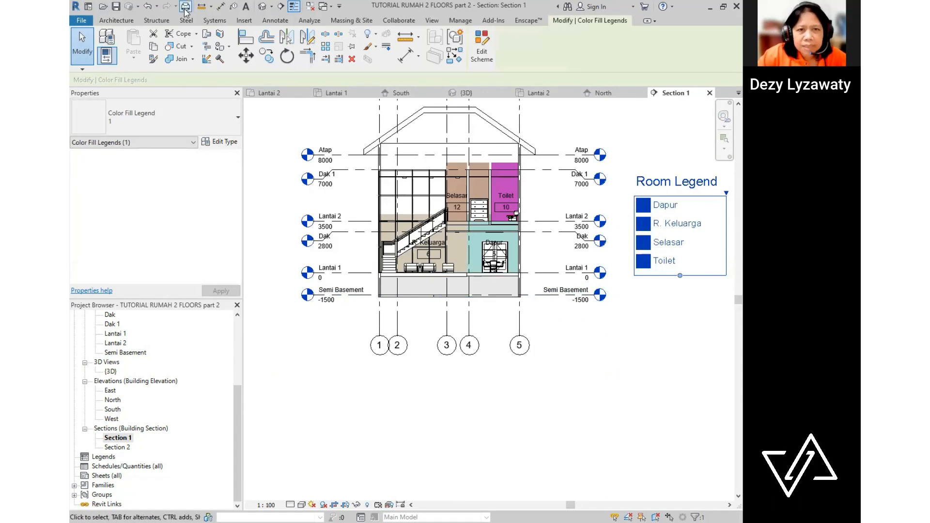
- Add an aligned dimension string along the grid 5 side from Semi Basement through every level to the roof ridge
click(274, 21)
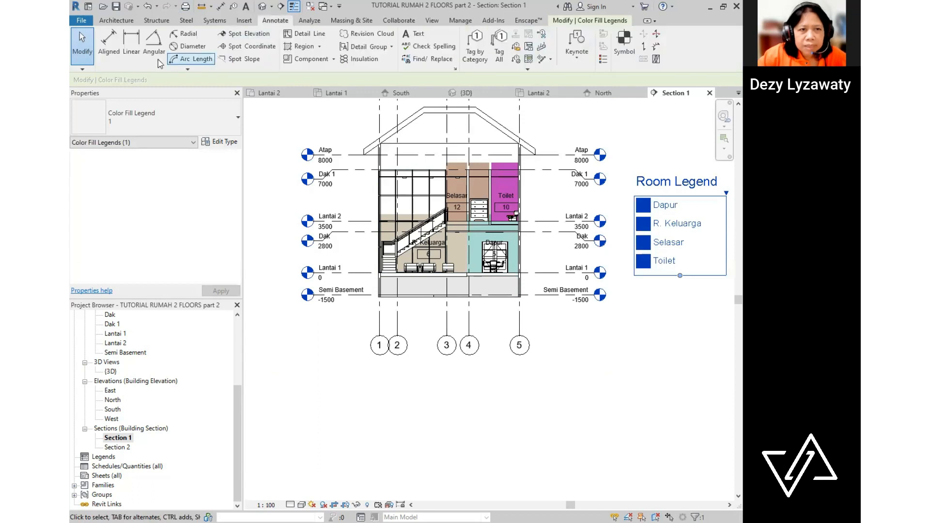
click(111, 49)
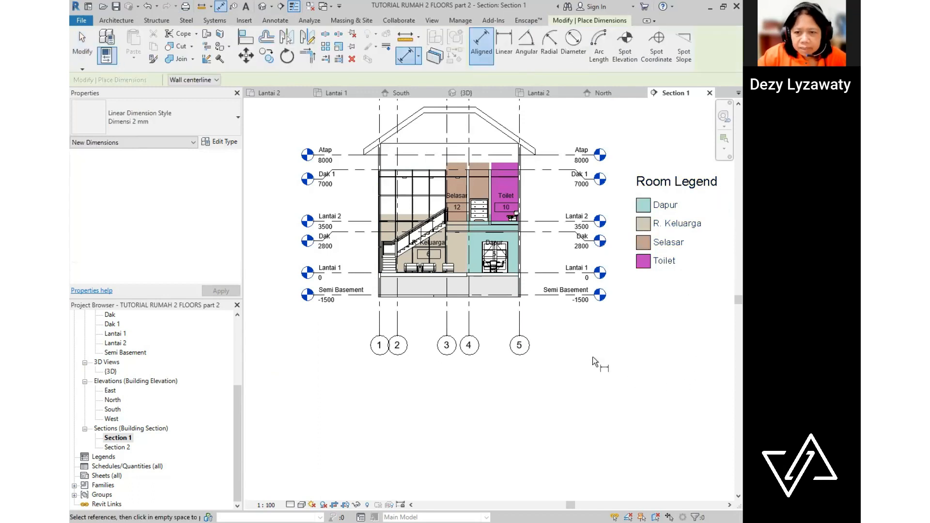
click(540, 274)
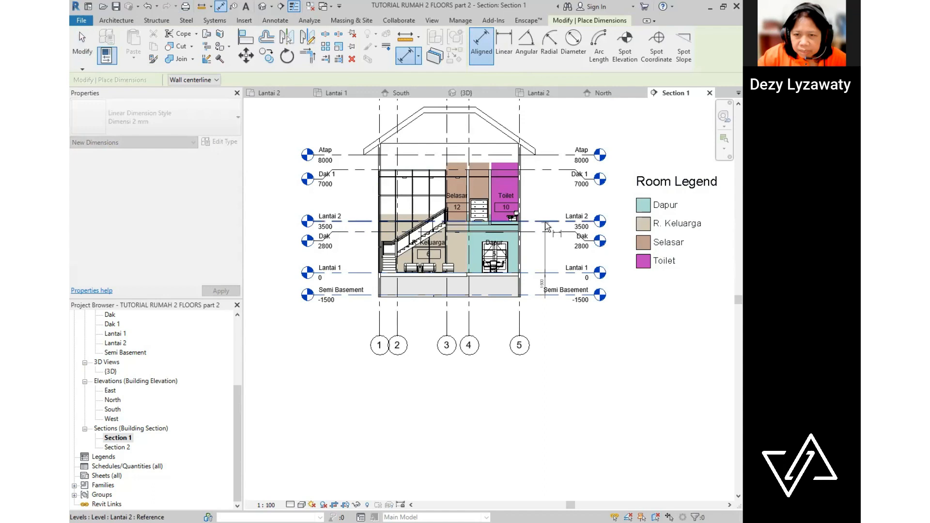
click(546, 232)
click(551, 169)
click(553, 155)
click(458, 109)
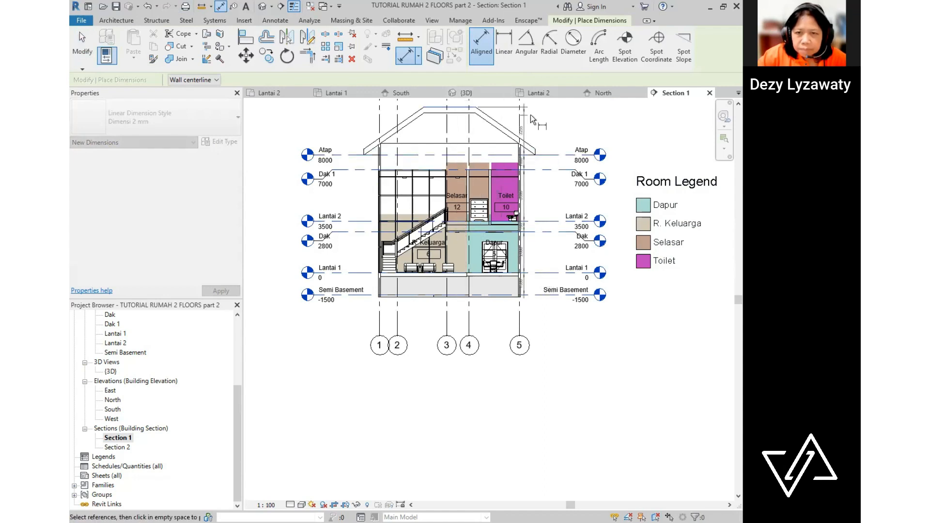
click(545, 120)
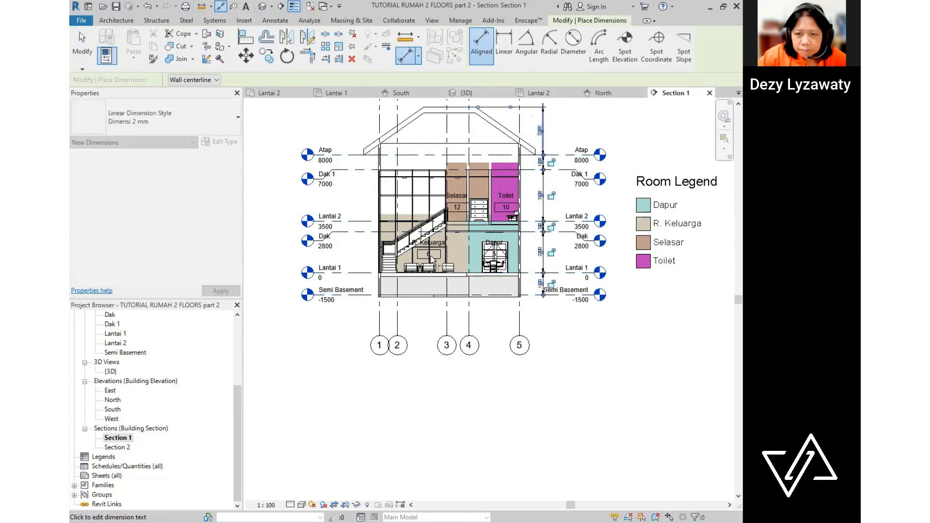
- Add a matching aligned dimension string along the grid 1 side from Semi Basement through every level up to Atap
click(365, 273)
click(359, 233)
click(358, 222)
click(351, 170)
click(351, 155)
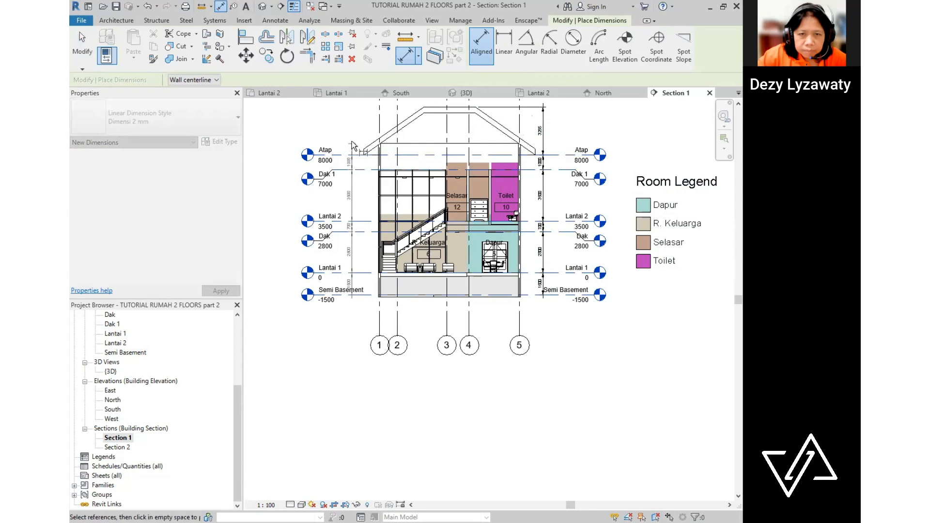
- Dimension the spacing between grids 1, 3, 4 and 5 above the bubbles, plus the overall distance from grid 1 to 5
click(379, 324)
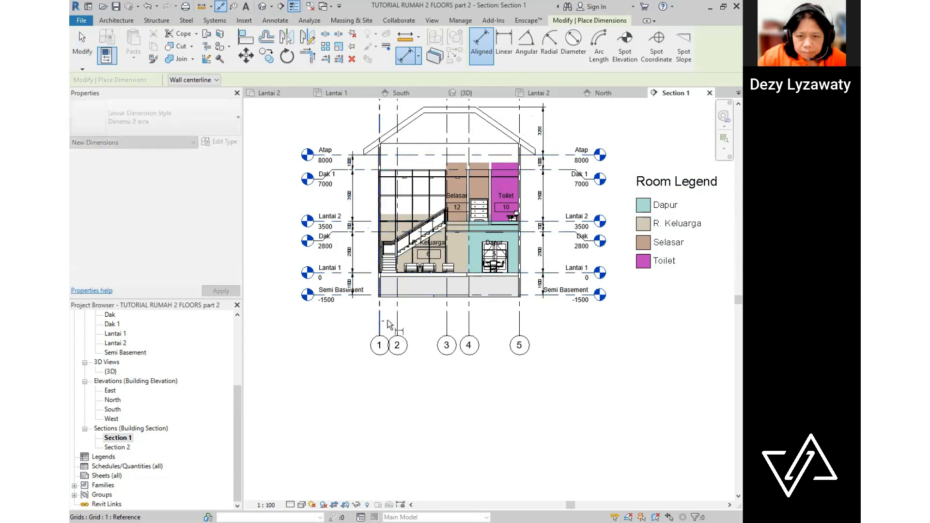
click(472, 324)
click(521, 325)
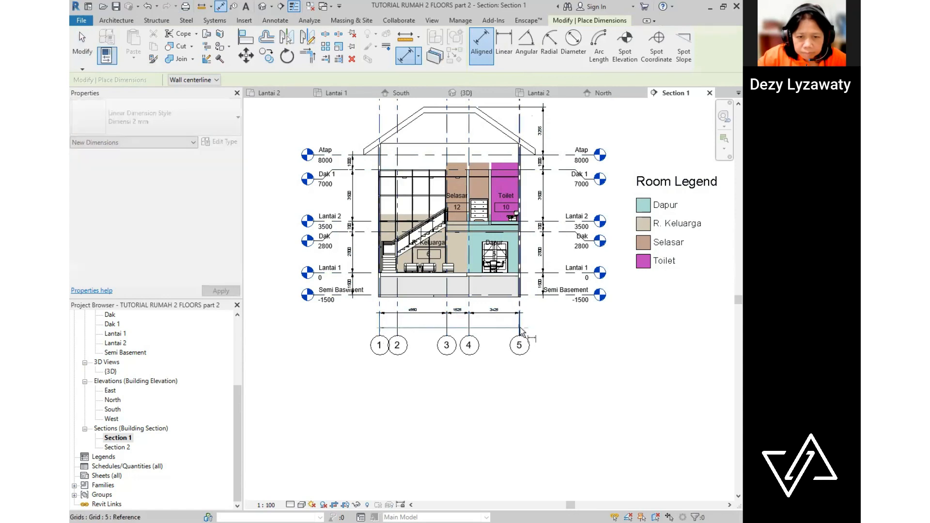
click(534, 323)
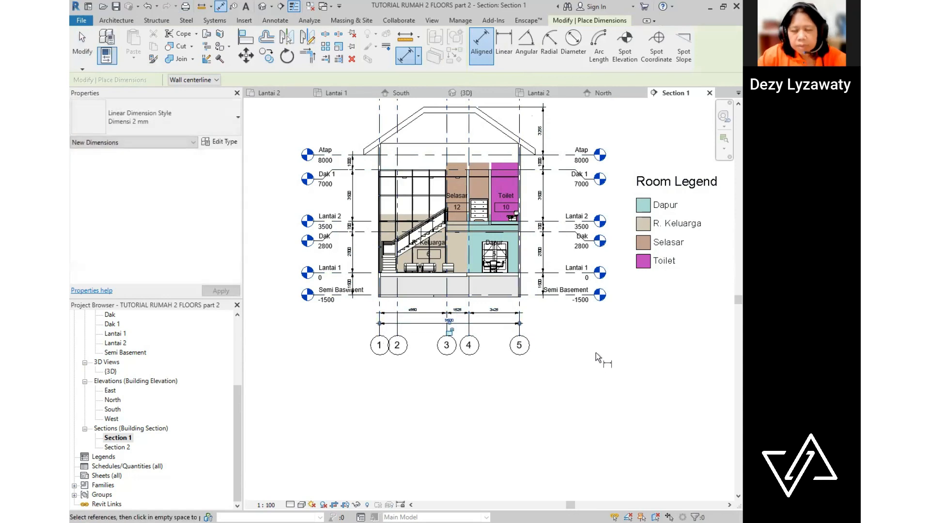
key(Escape)
scroll(557, 358, down, 2)
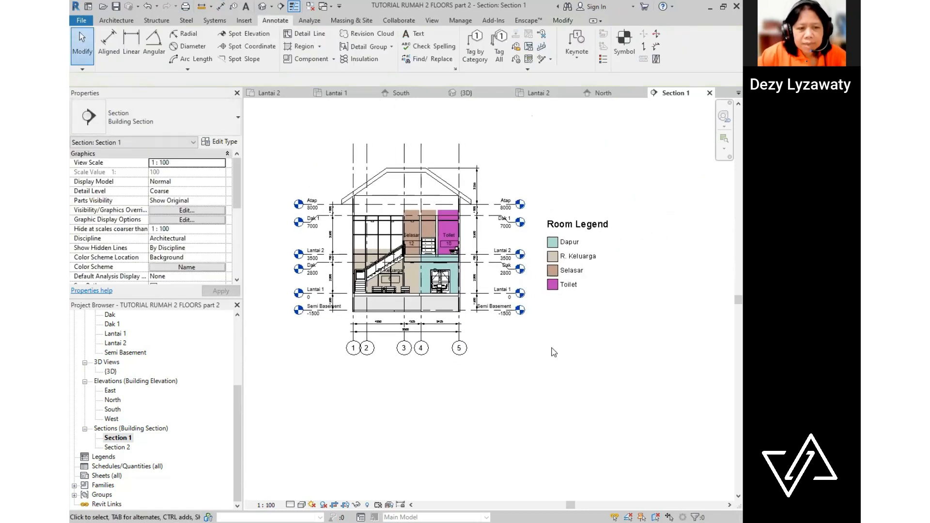
- Open Section 2 and hide the Section 1 marker line and the crop boundary in this view
double_click(122, 447)
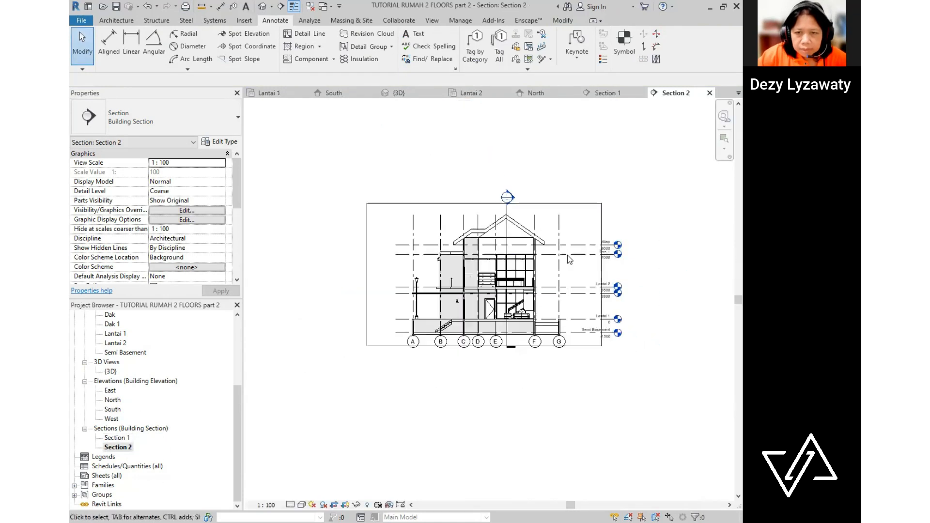
right_click(508, 210)
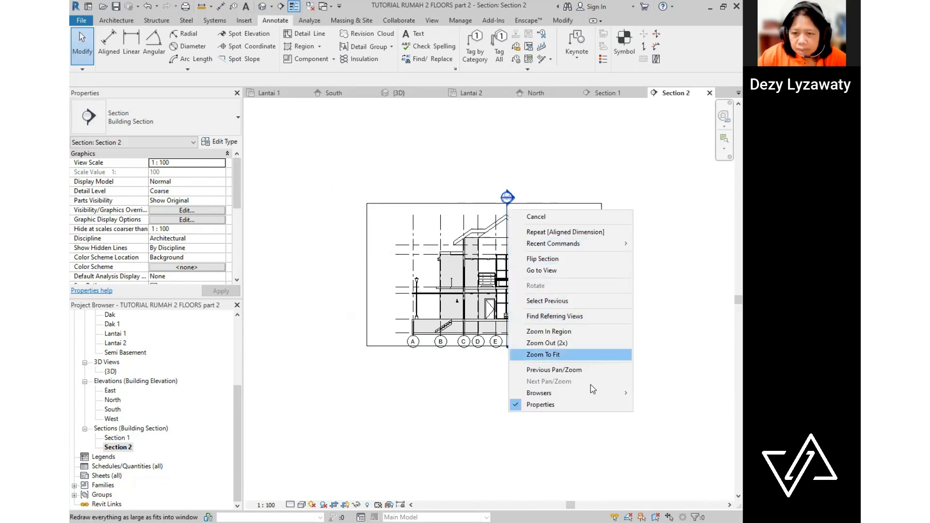
click(507, 341)
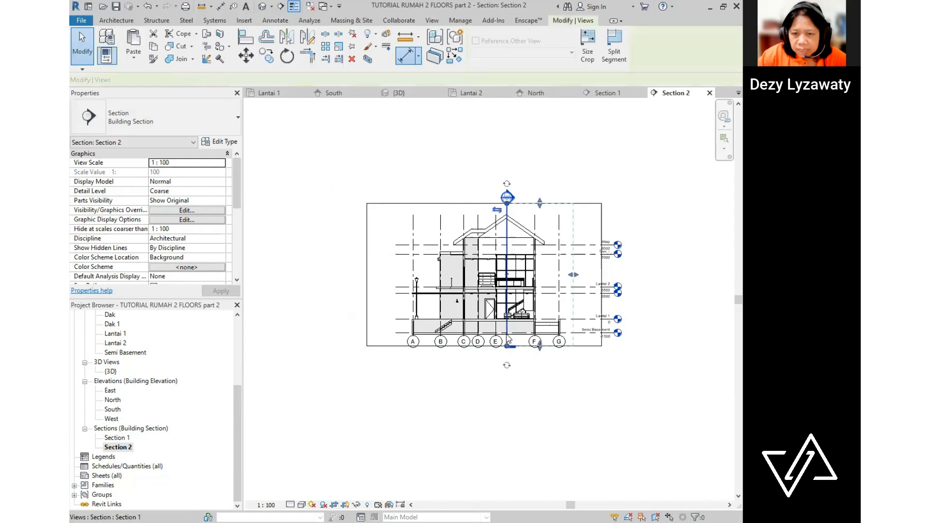
right_click(509, 339)
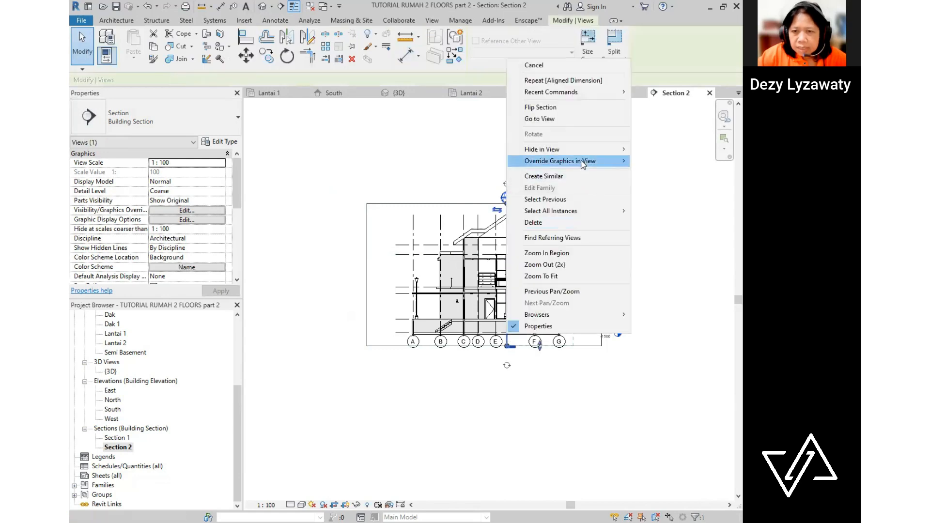
click(649, 152)
click(601, 216)
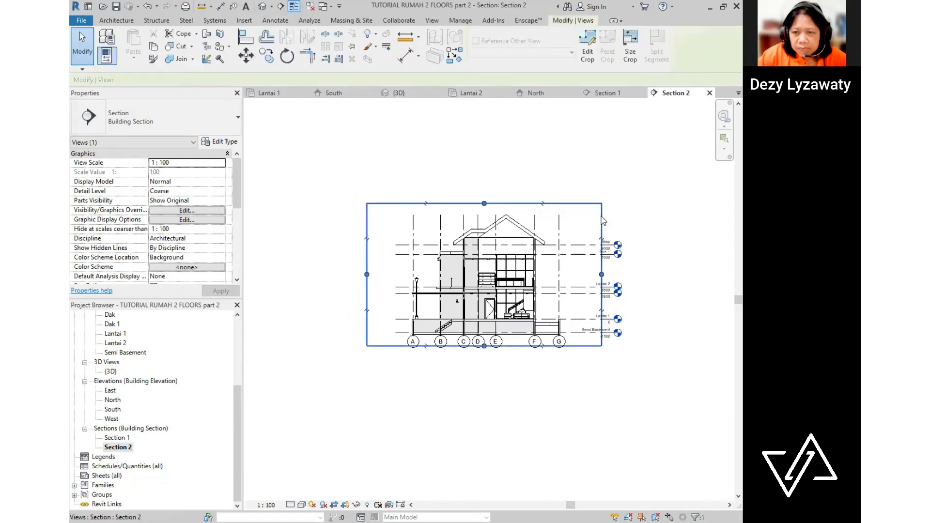
right_click(654, 242)
mouse_move(666, 309)
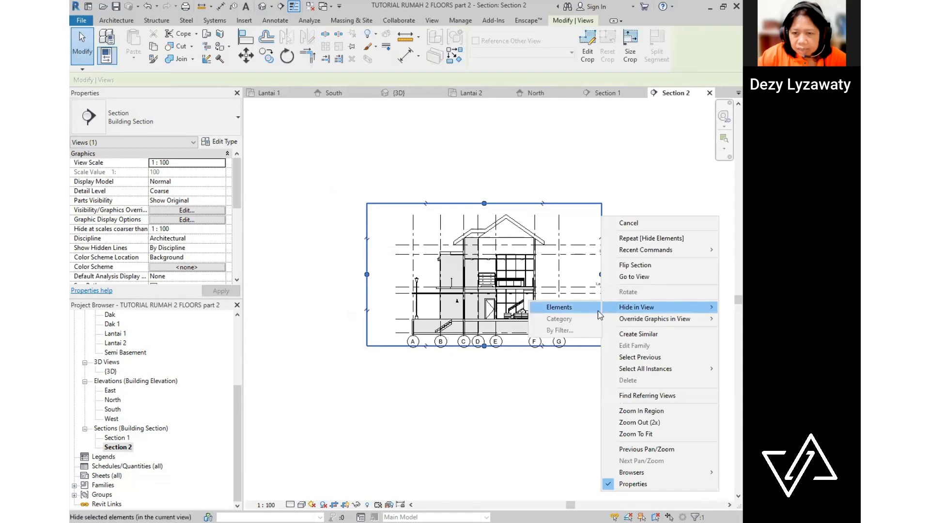
click(559, 307)
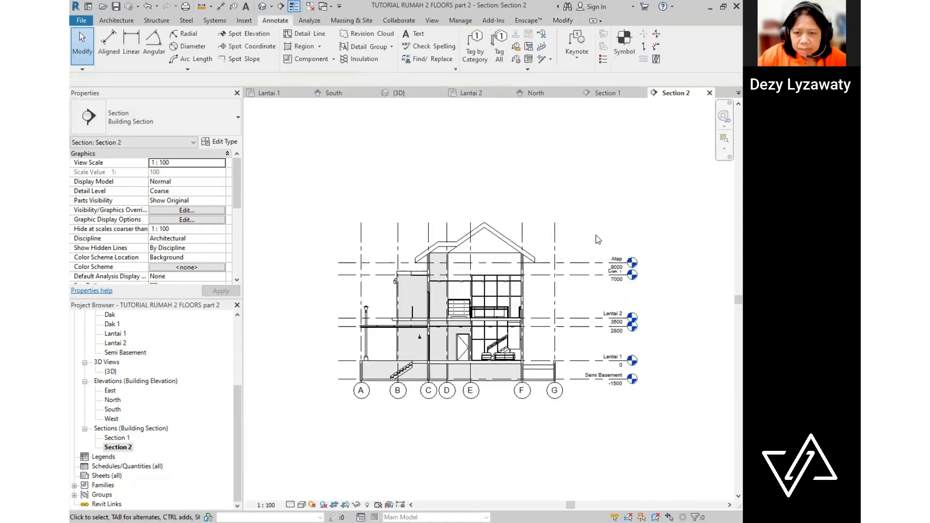
- Extend the level lines outward past grid A, pull their heads closer to grid G, and offset the Dak 1 head there with an elbow
click(591, 263)
drag(338, 266, 303, 259)
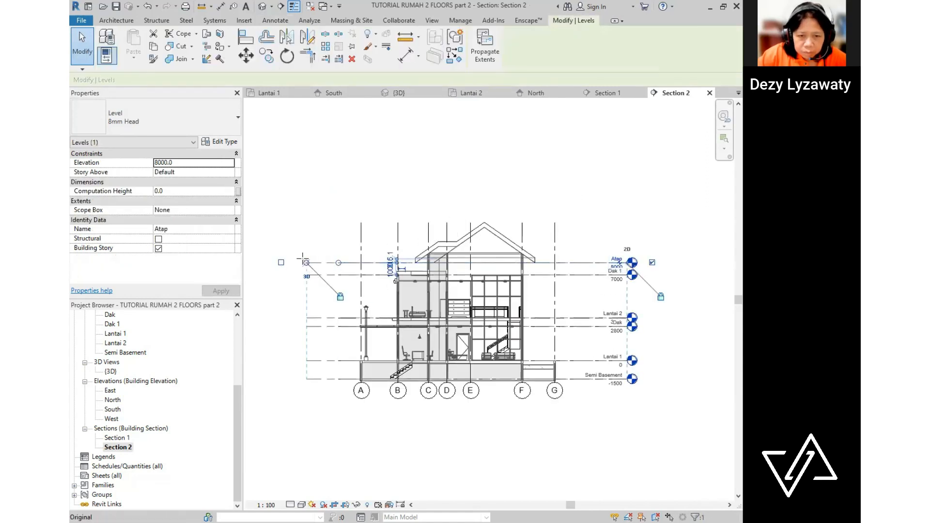
click(595, 286)
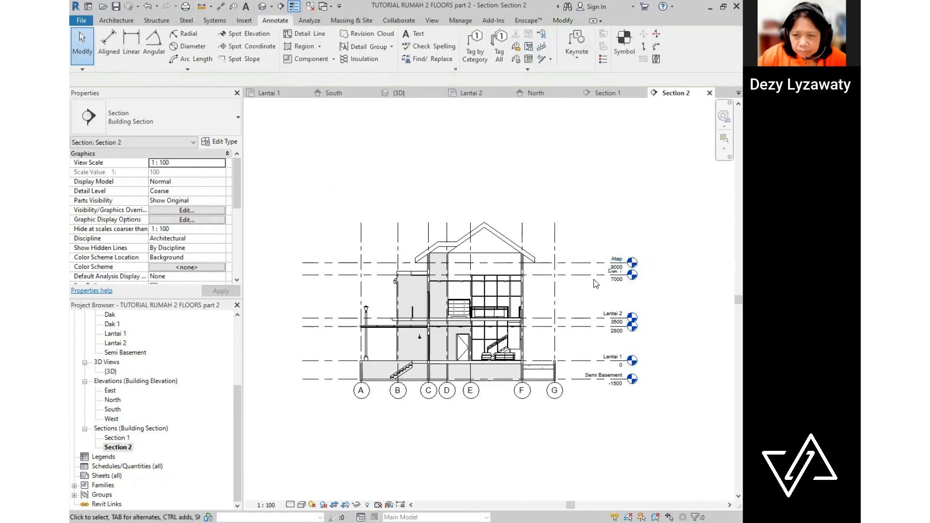
click(626, 280)
drag(626, 275, 604, 276)
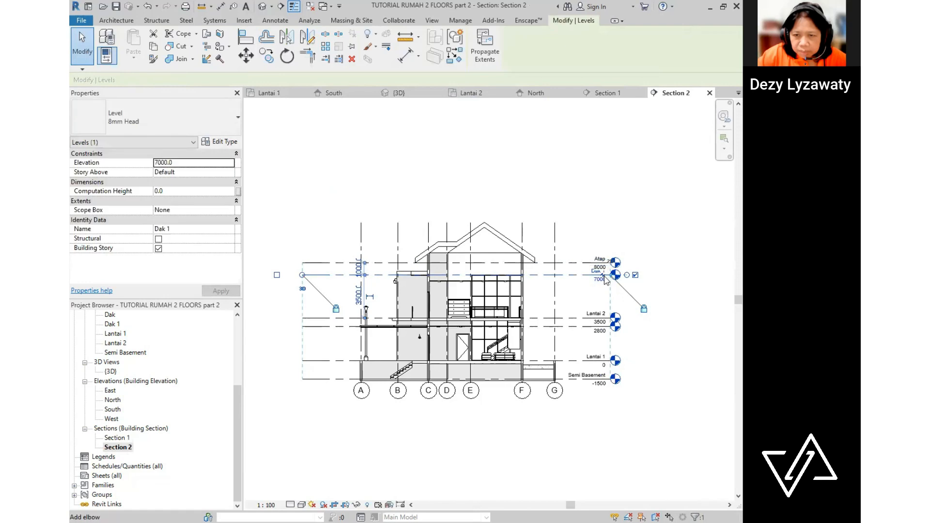
- Lower the bubbles of grids A to G further below the building to leave room for dimensions
middle_drag(570, 304, 577, 257)
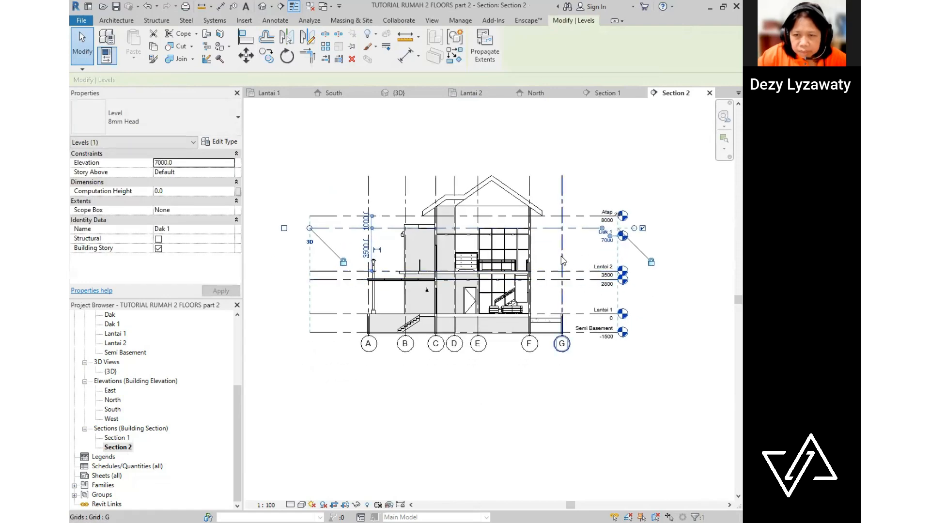
click(562, 260)
drag(562, 336, 562, 365)
click(336, 353)
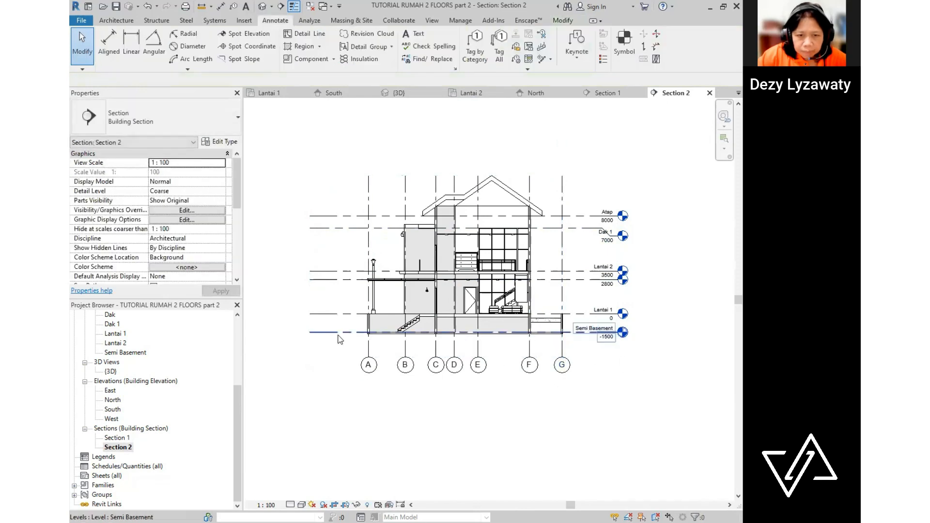
- Show level heads at the grid A ends of all six levels, from Semi Basement up to Atap
click(338, 333)
click(284, 314)
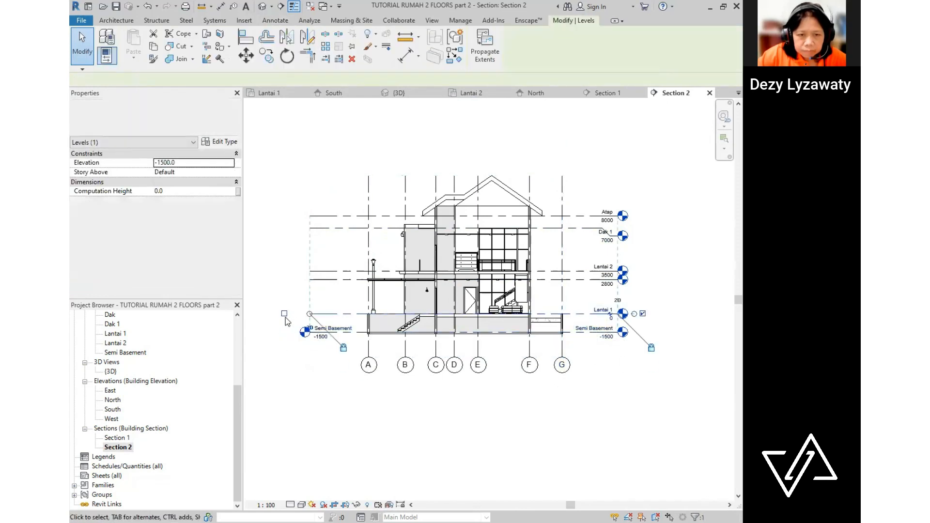
click(320, 279)
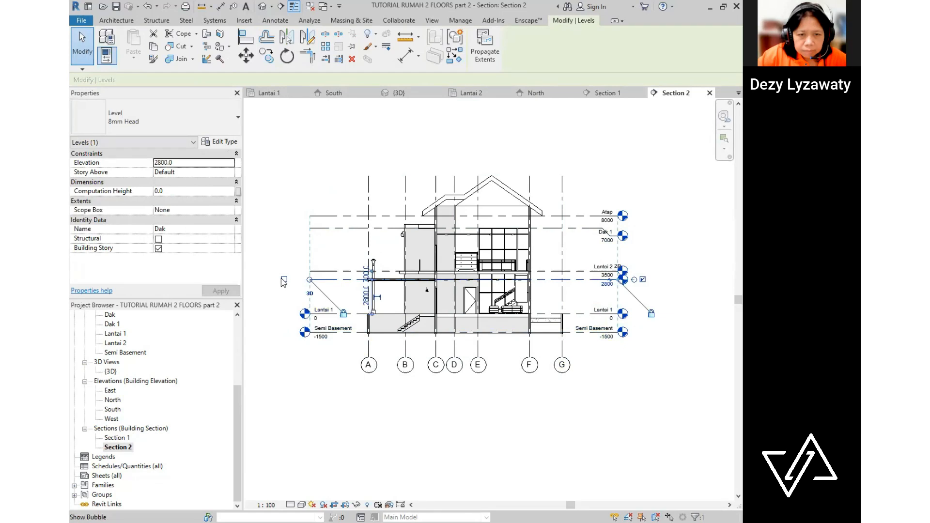
click(327, 271)
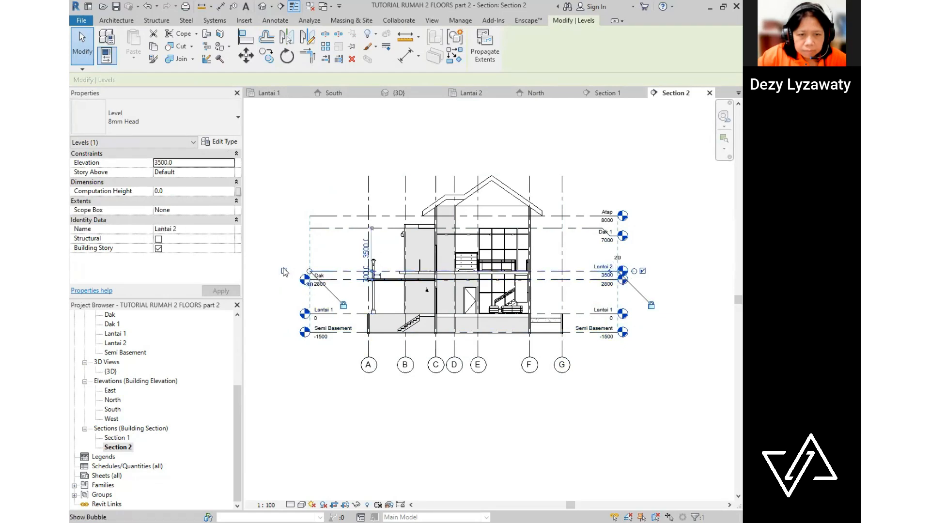
click(336, 229)
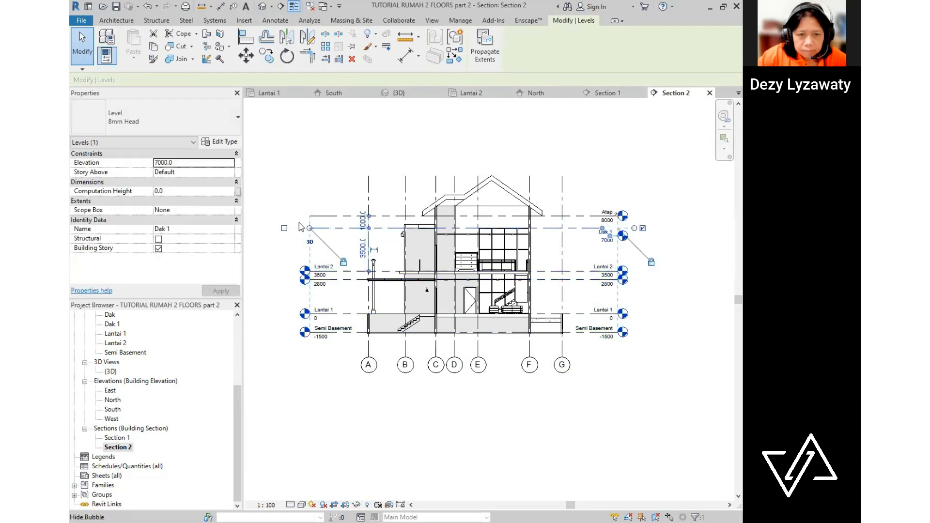
click(337, 216)
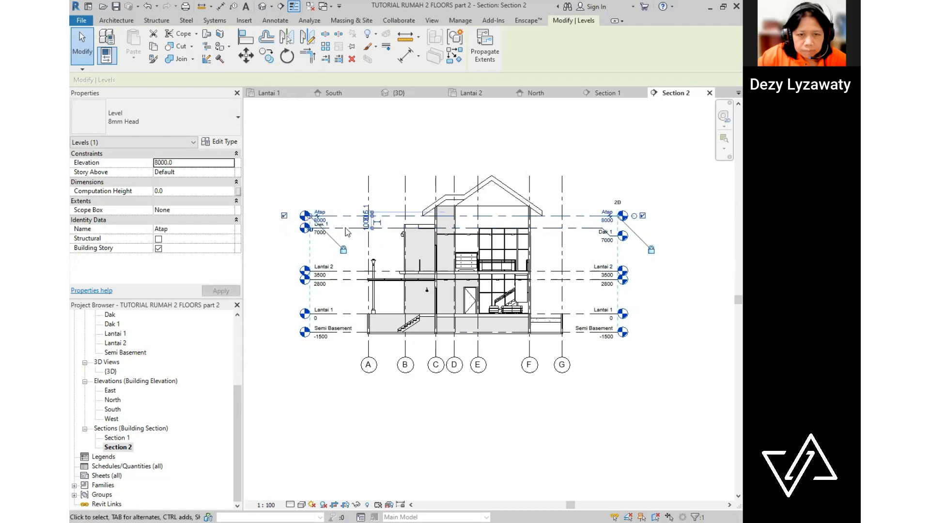
- Separate the crowded level heads with elbows: Dak 1 on the grid A side and Dak on both sides
click(341, 281)
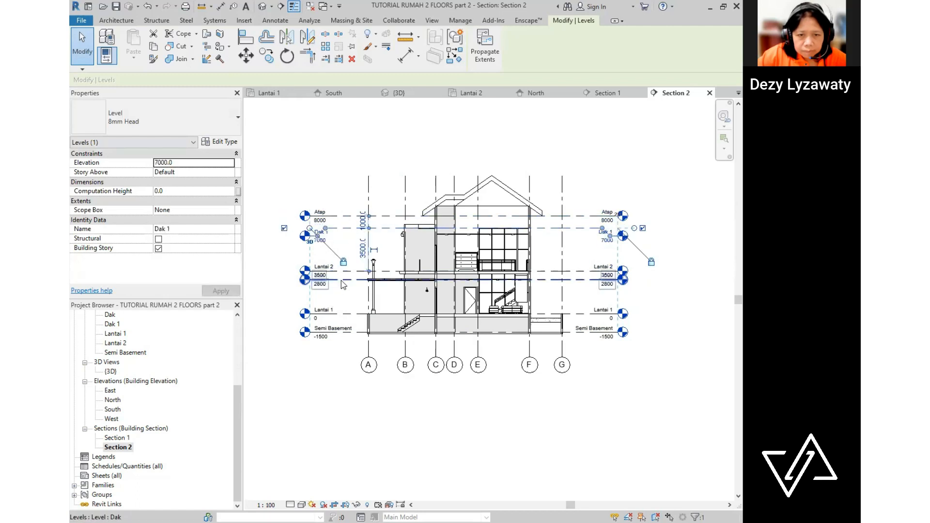
click(318, 282)
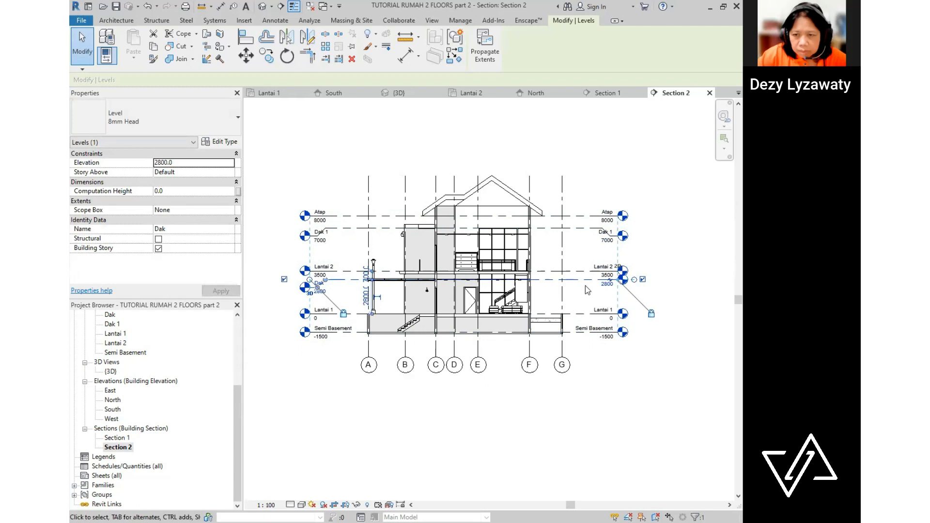
click(612, 280)
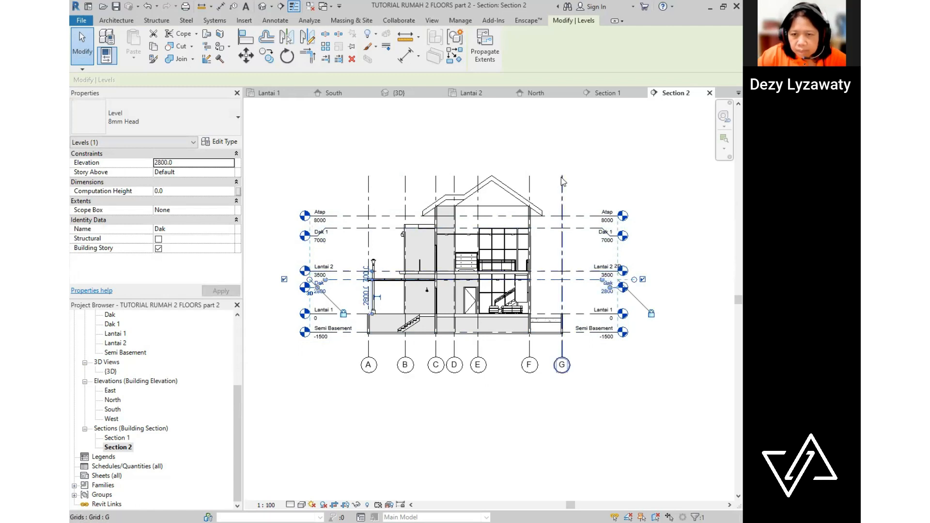
click(581, 380)
- Place room tags on Balkon and Selasar on the upper floor and on Selasar and R. Keluarga on the lower floor
scroll(458, 339, up, 3)
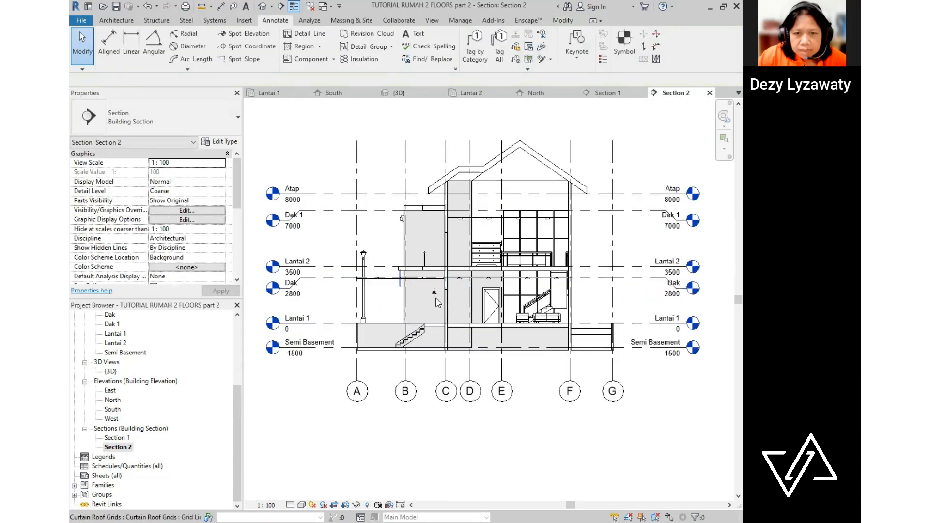
scroll(557, 353, down, 1)
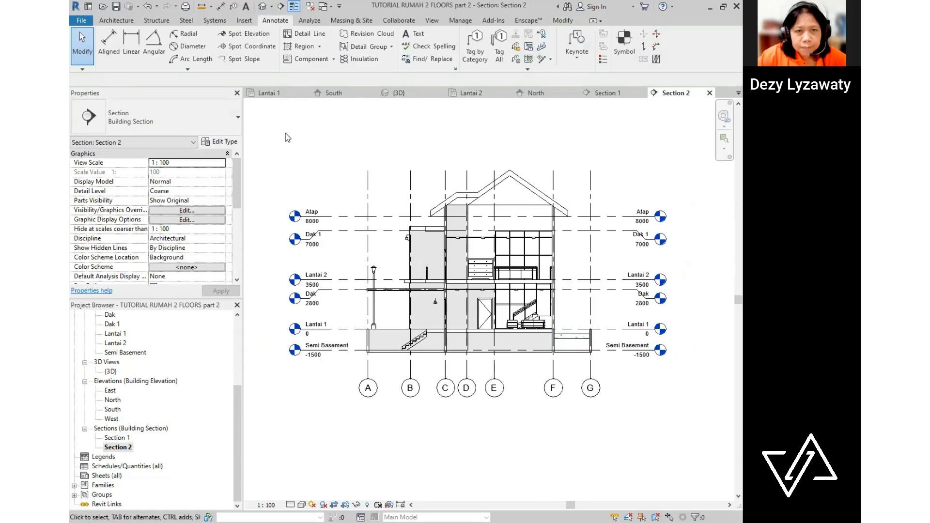
click(121, 20)
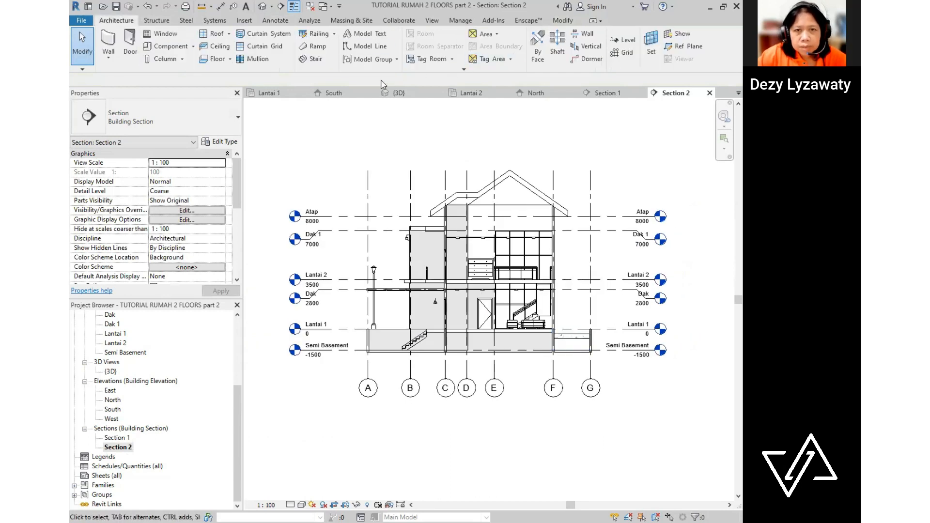
click(426, 58)
scroll(571, 249, up, 2)
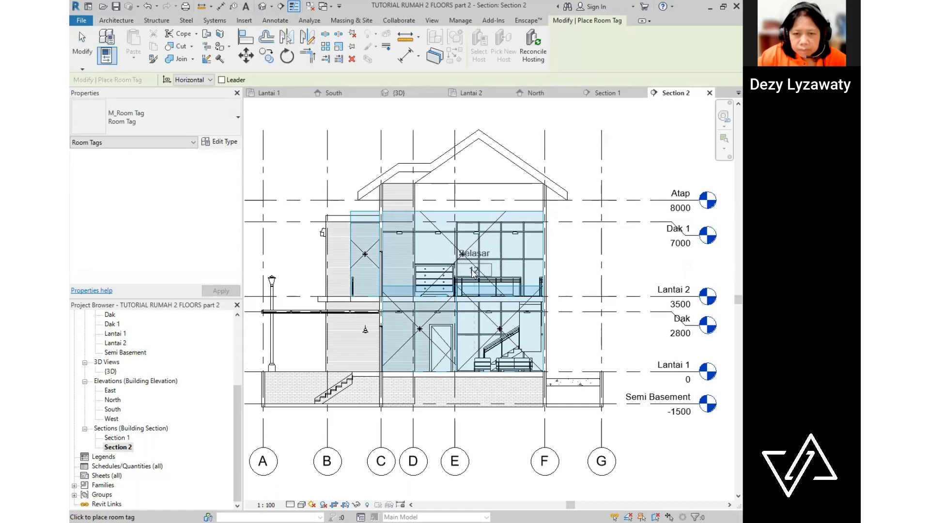
click(365, 266)
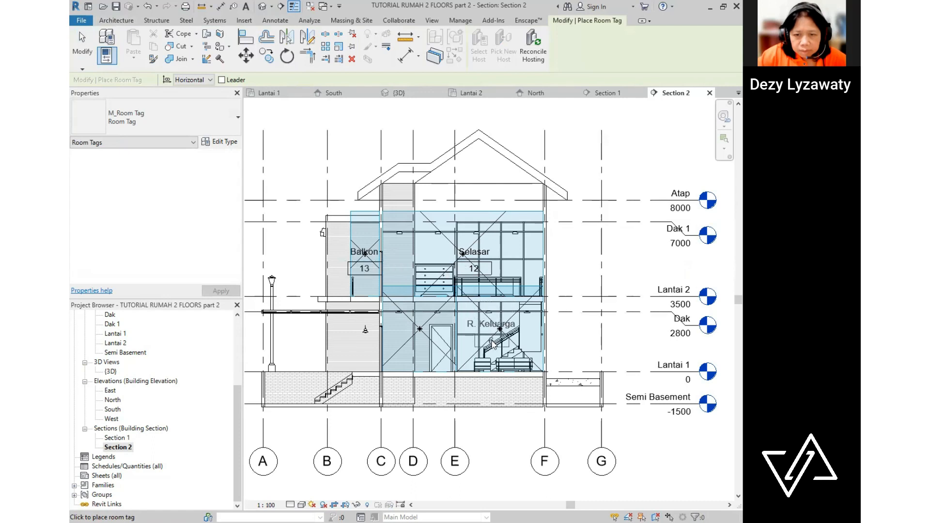
click(425, 352)
scroll(425, 352, down, 5)
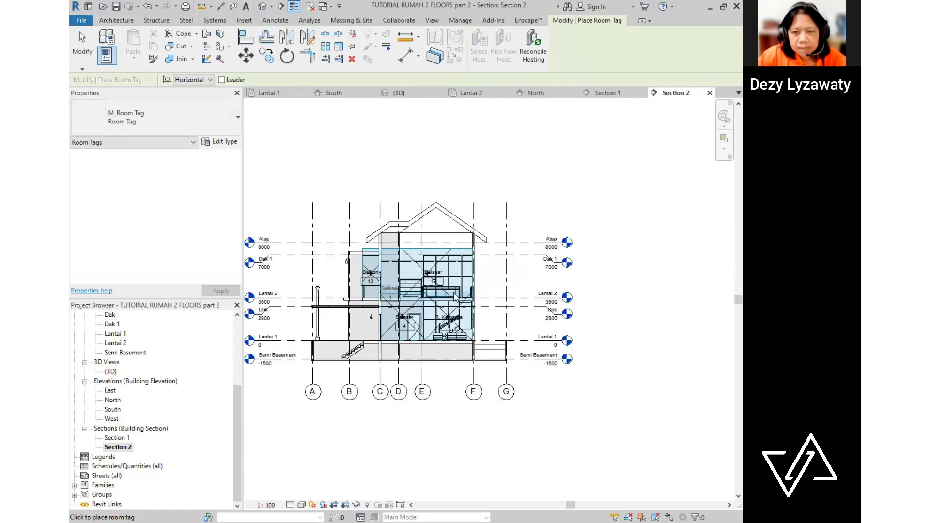
key(Escape)
key(Escape)
- Place a color fill legend beside the level heads on the grid G side, using space type Rooms and color scheme Name
mouse_move(655, 338)
middle_down()
mouse_move(662, 360)
mouse_move(662, 350)
middle_up()
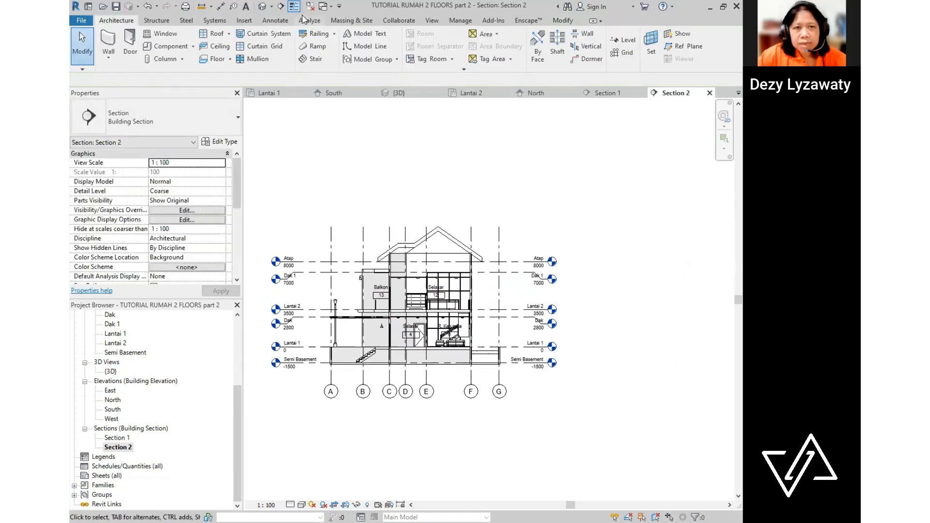
click(274, 21)
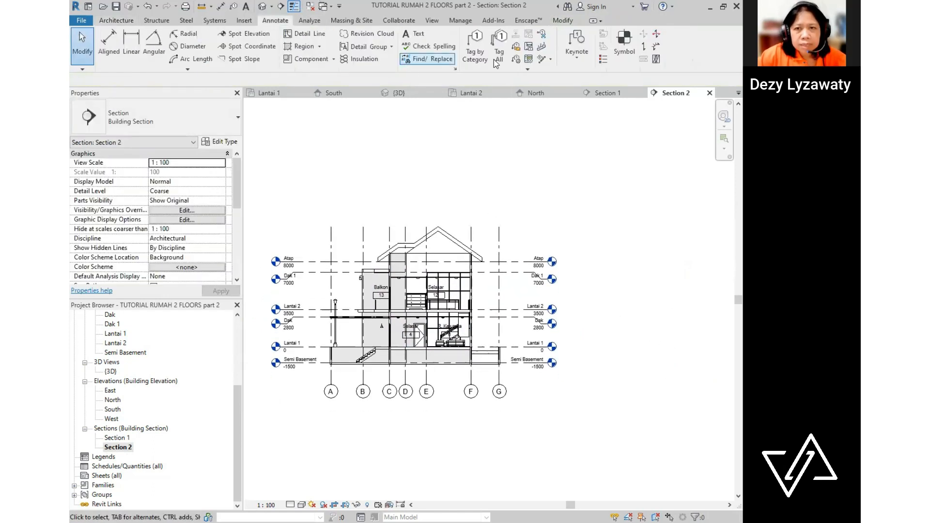
click(608, 64)
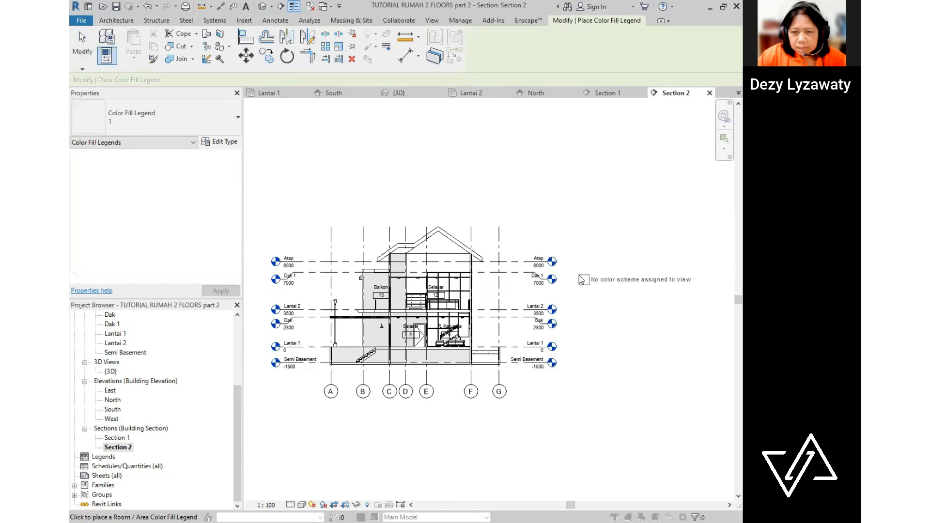
click(581, 276)
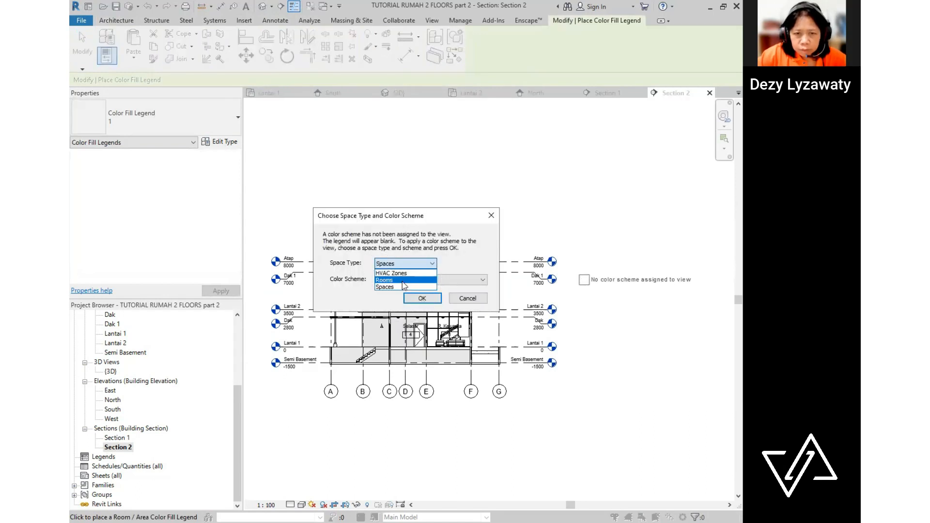
click(430, 281)
click(430, 279)
click(421, 303)
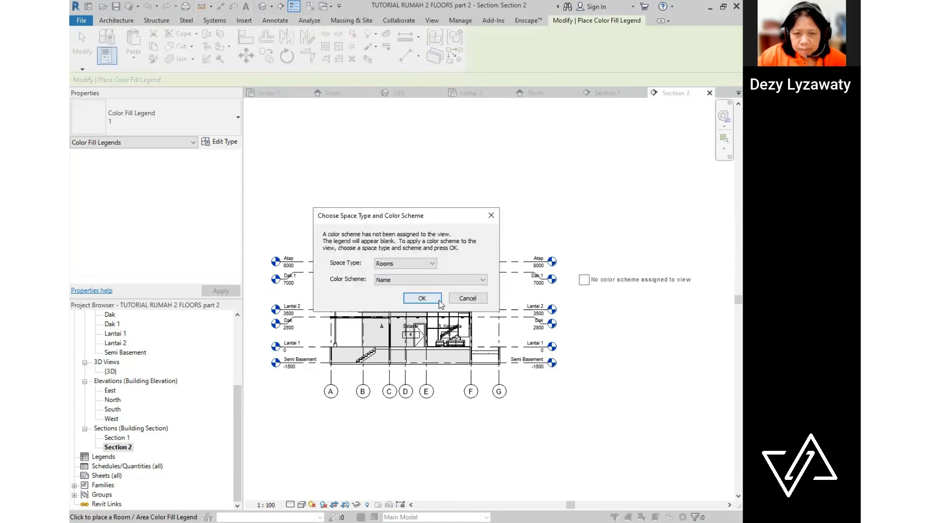
click(438, 302)
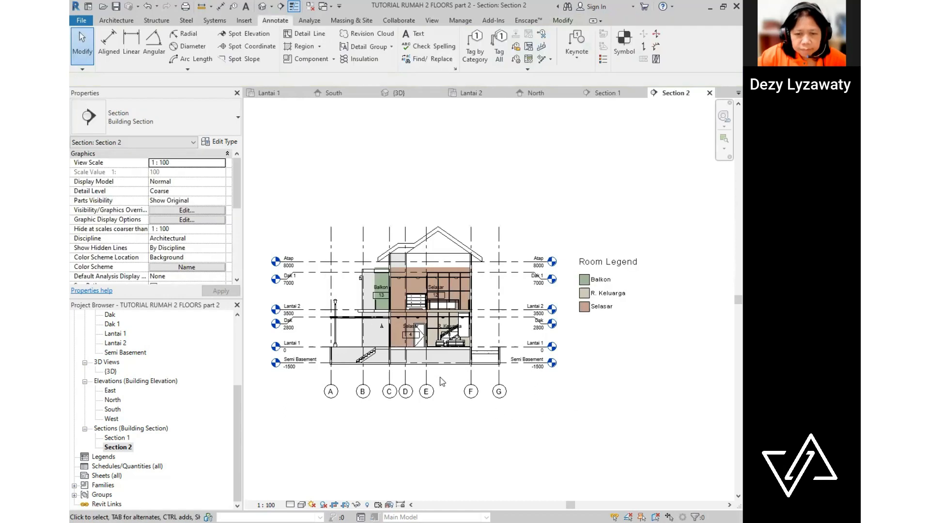
- Add a chained aligned dimension through grids A, B, C, E, F and G just above the grid bubbles
scroll(442, 349, up, 5)
scroll(484, 312, down, 5)
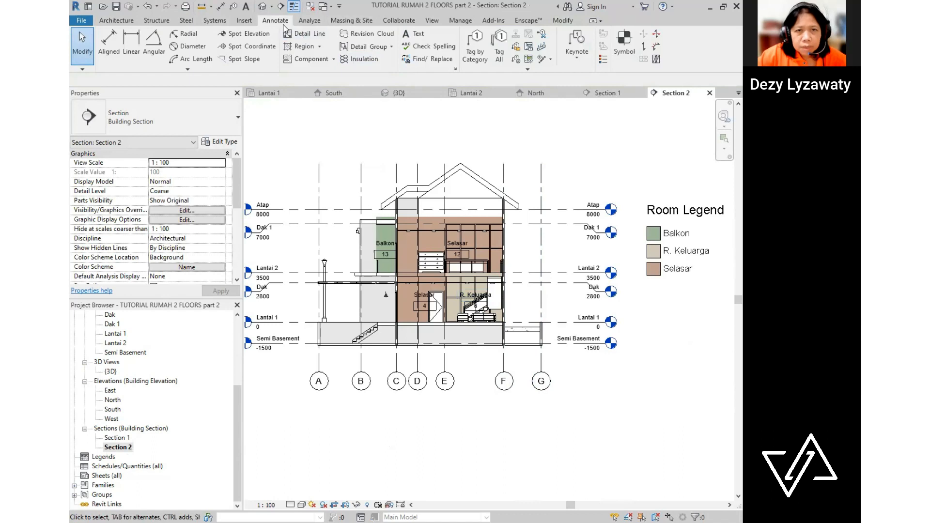
click(109, 47)
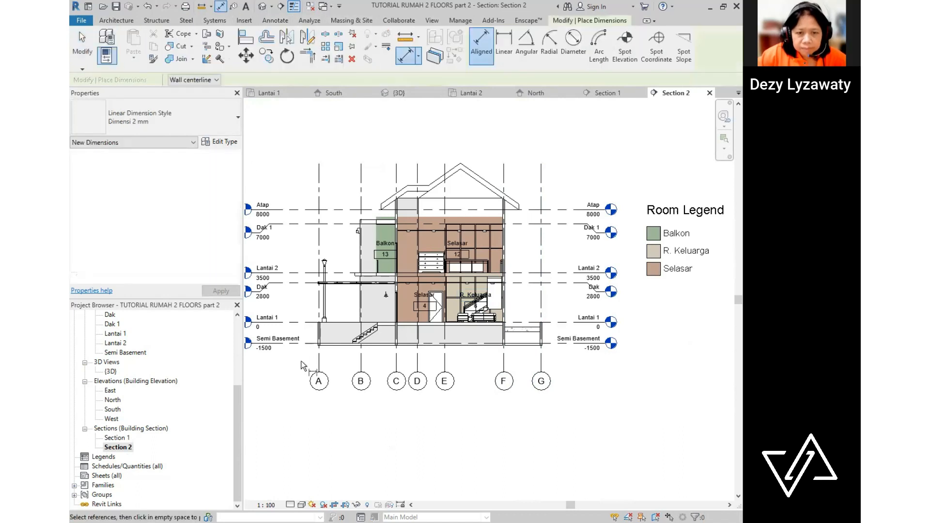
click(318, 365)
click(361, 368)
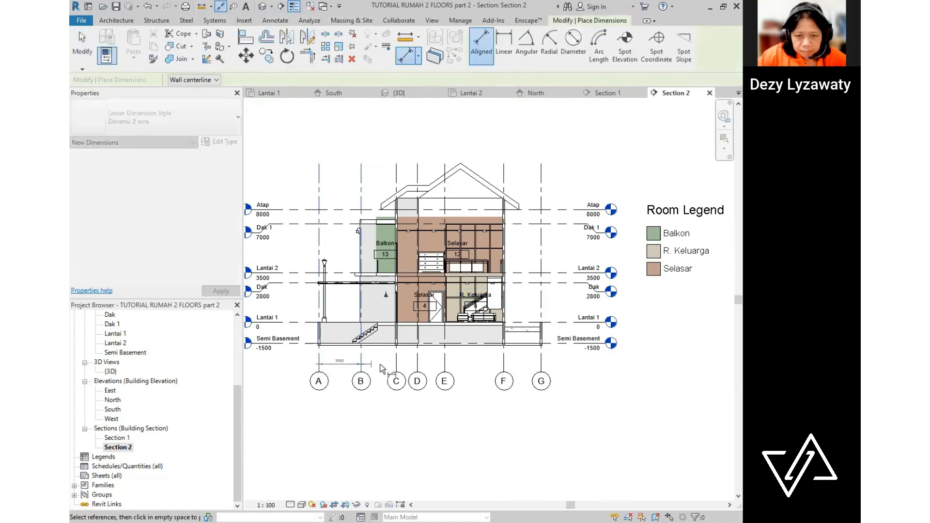
click(408, 366)
click(459, 371)
click(502, 375)
click(544, 363)
click(560, 359)
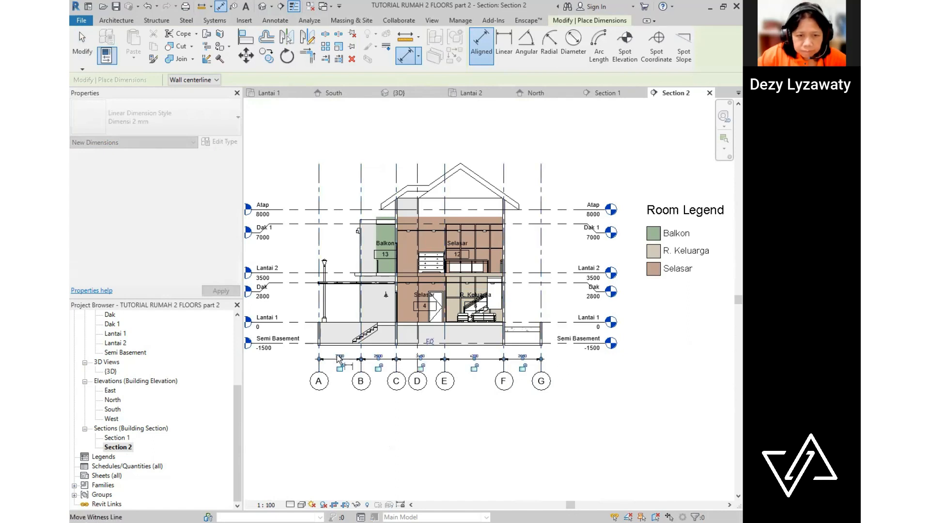
- Add a chained vertical dimension on the grid A side through the levels up to Atap and the lower roof ridge
click(304, 324)
click(299, 274)
click(303, 224)
click(303, 210)
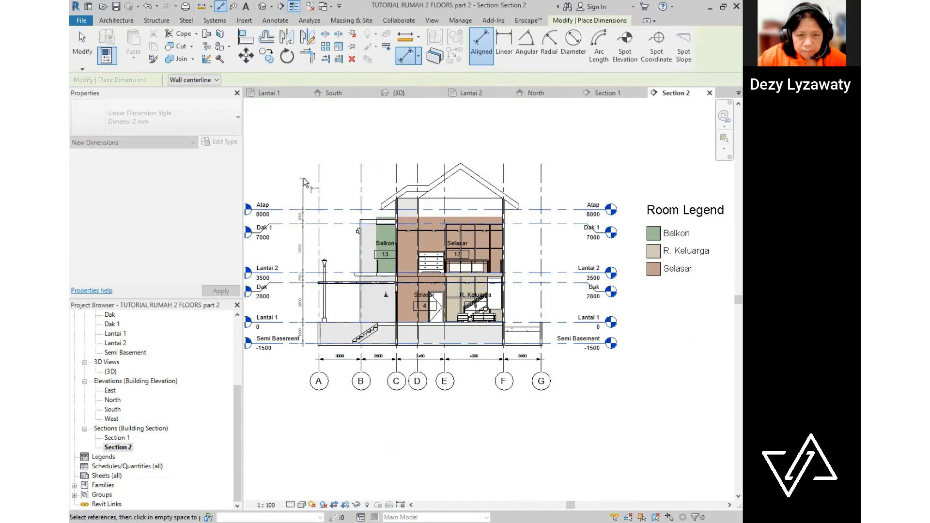
click(416, 190)
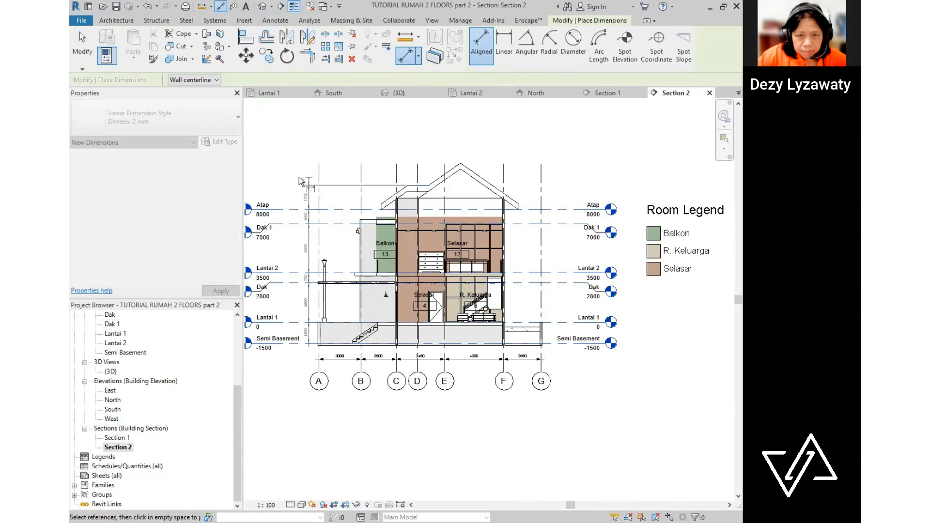
click(298, 176)
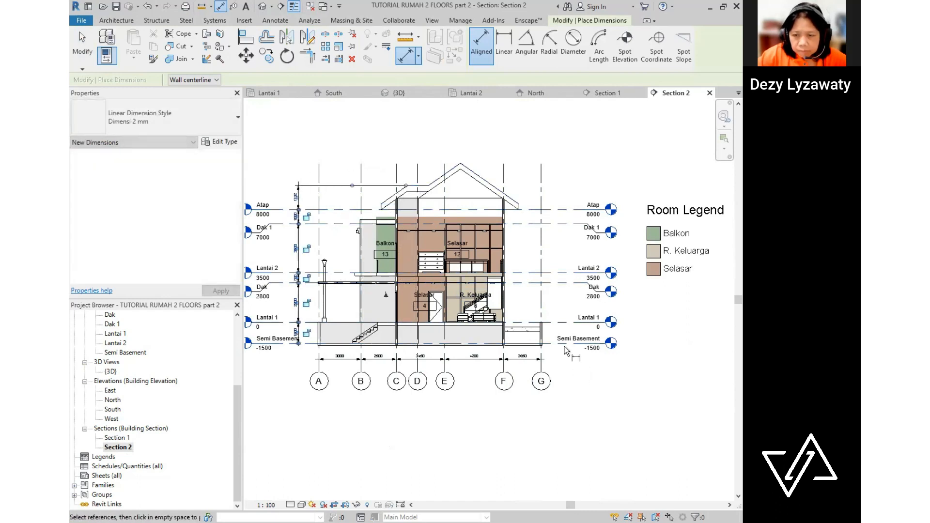
- Add a chained vertical dimension on the grid G side from Semi Basement through all levels to the main roof ridge
click(564, 344)
click(562, 322)
click(562, 282)
click(561, 273)
click(561, 225)
click(562, 209)
click(460, 164)
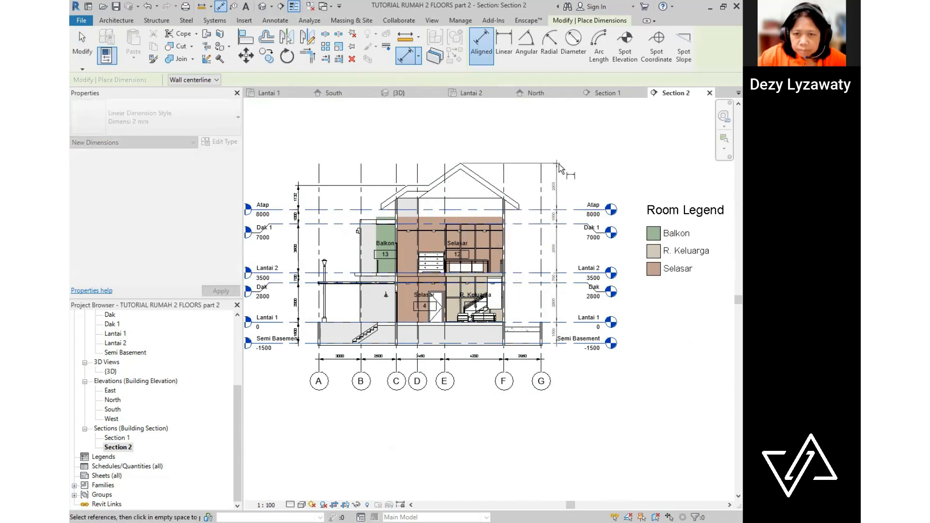
click(560, 168)
- Add an overall dimension from grid A to grid G below the chained grid dimension
click(347, 363)
click(541, 366)
click(561, 367)
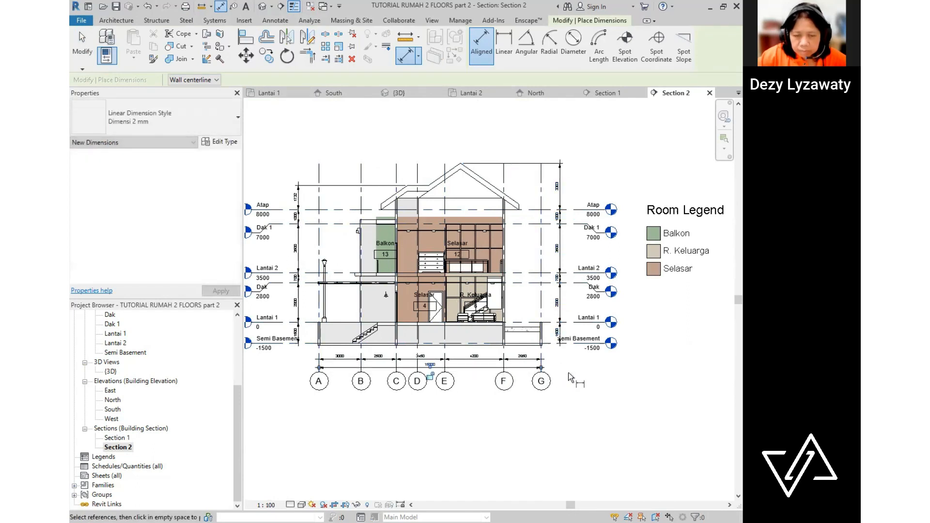
scroll(568, 378, down, 2)
key(Escape)
key(Escape)
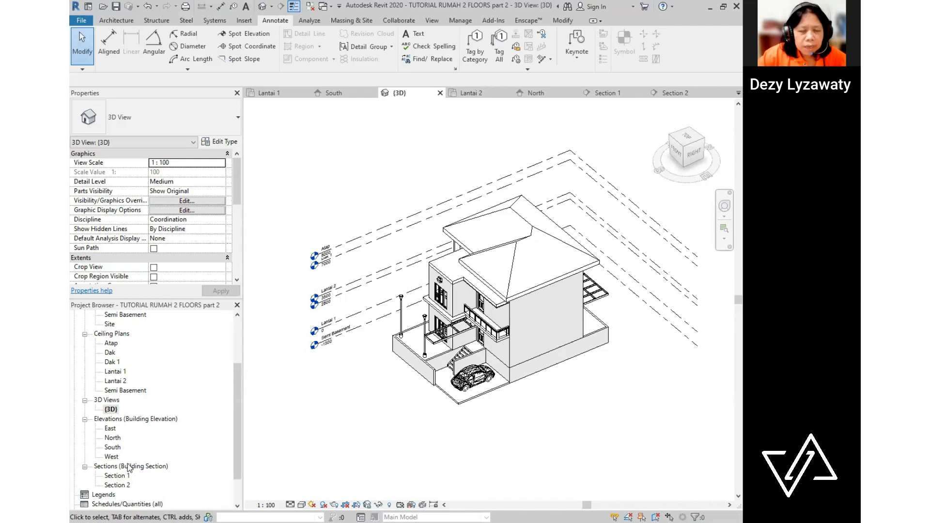
- Open the South elevation and set its visual style to Hidden Line
click(112, 447)
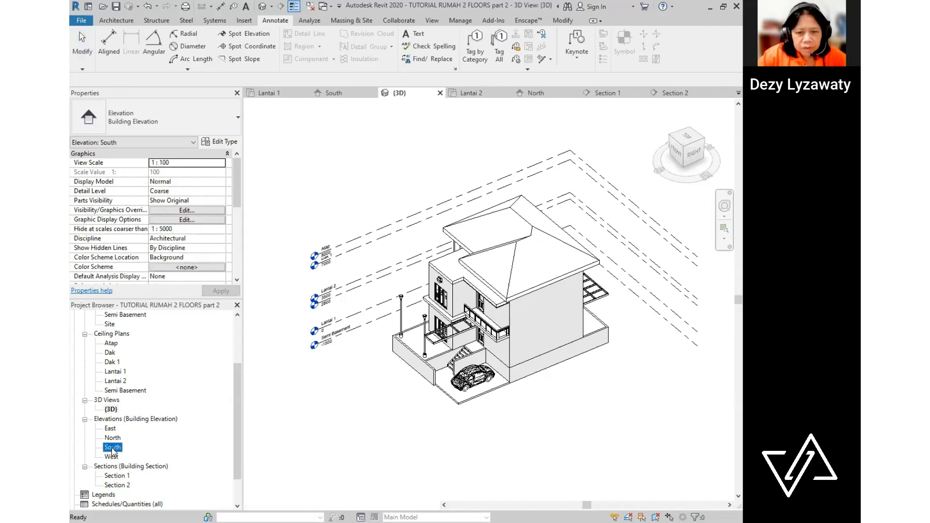
double_click(113, 447)
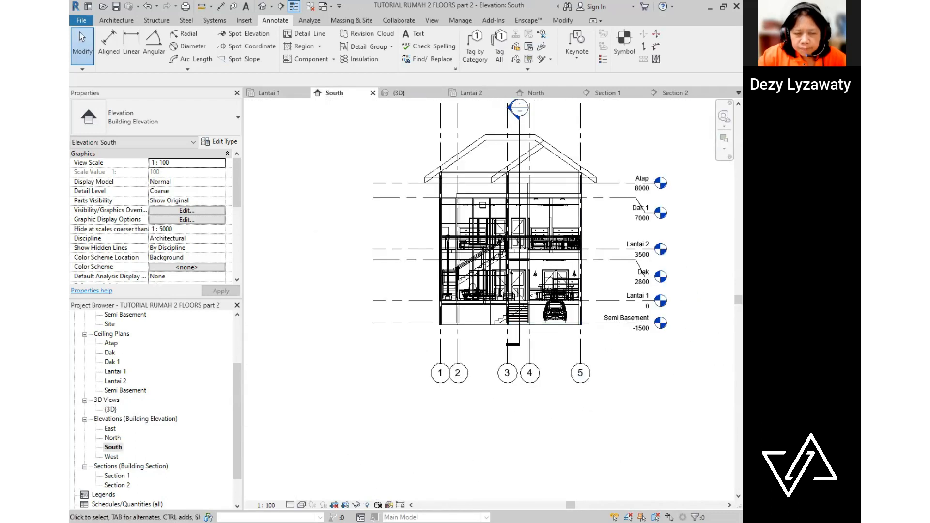
click(301, 505)
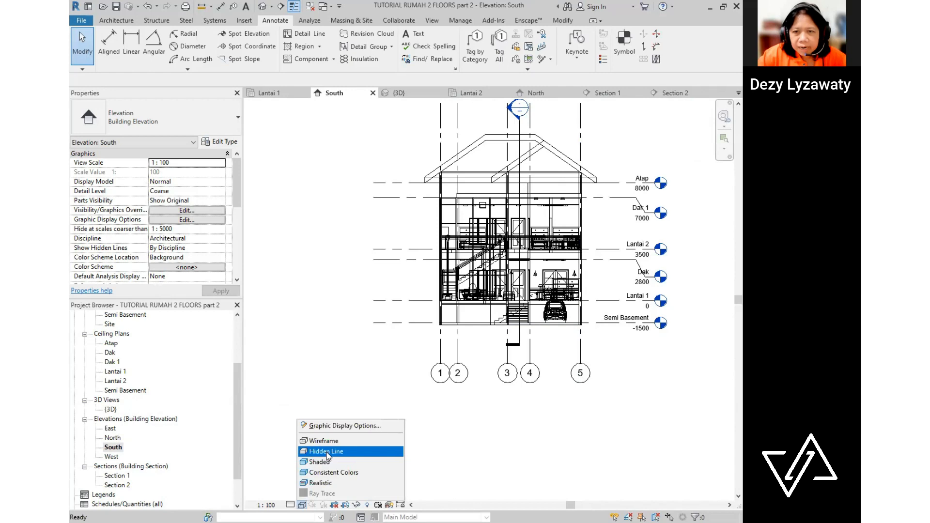
scroll(571, 322, down, 1)
scroll(578, 167, up, 1)
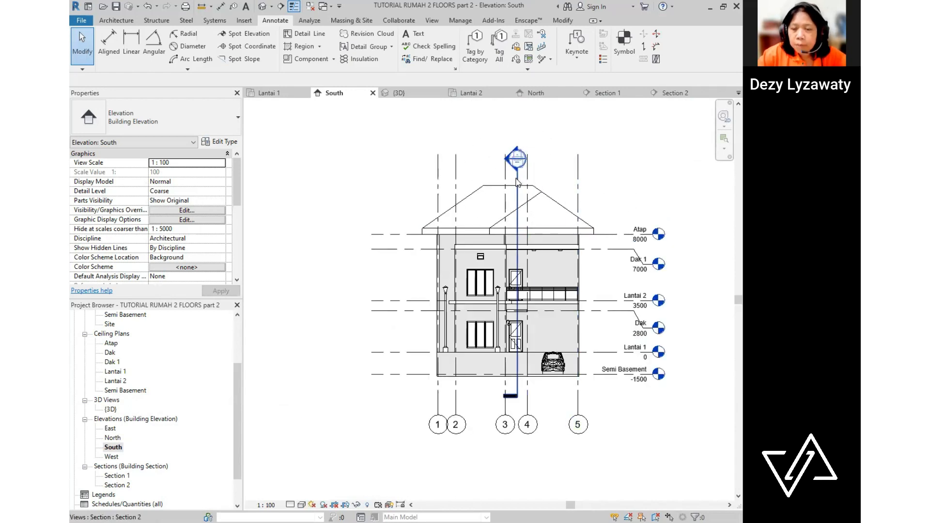
- Hide the Section 2 marker in the South elevation
click(516, 180)
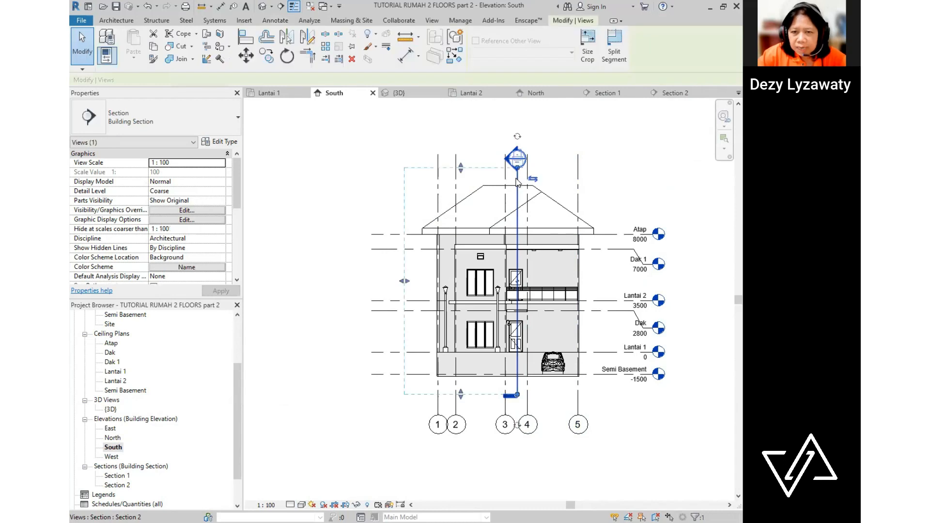
right_click(517, 179)
click(664, 270)
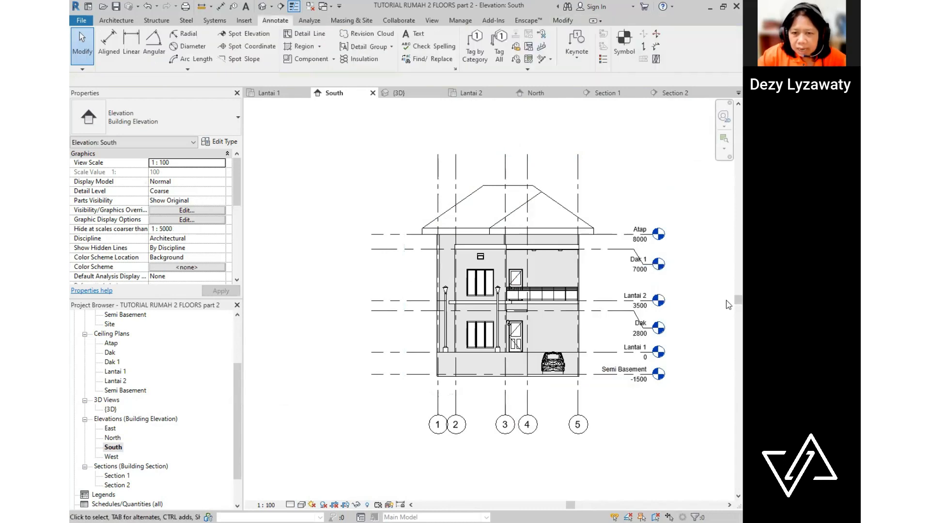
- Show level heads at the grid 1 ends of all six levels and separate the Dak 1 and Dak heads with elbows
click(393, 375)
click(363, 352)
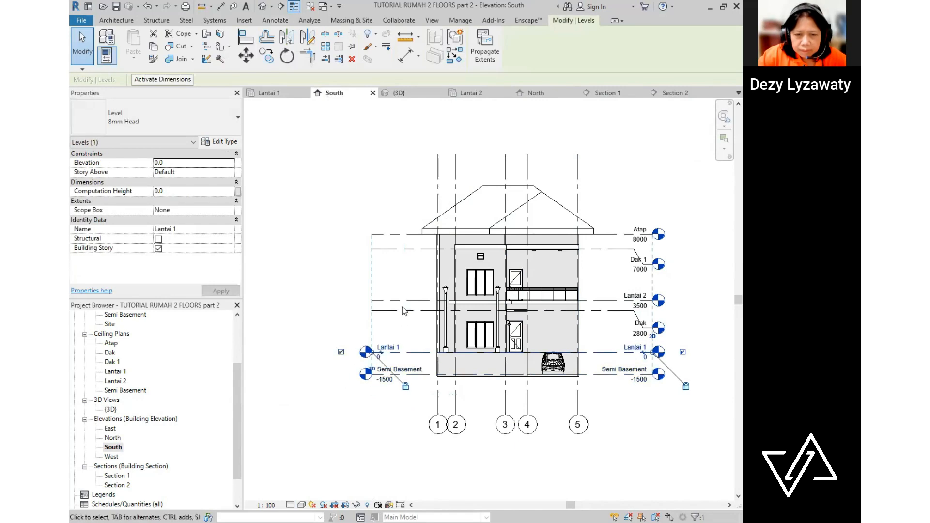
click(402, 301)
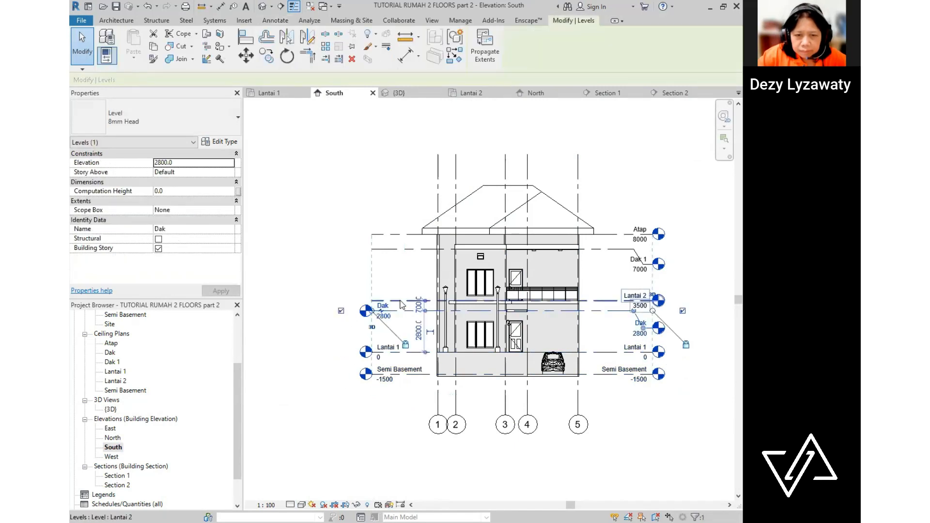
click(394, 250)
click(382, 250)
click(407, 311)
click(381, 311)
middle_drag(639, 361, 568, 355)
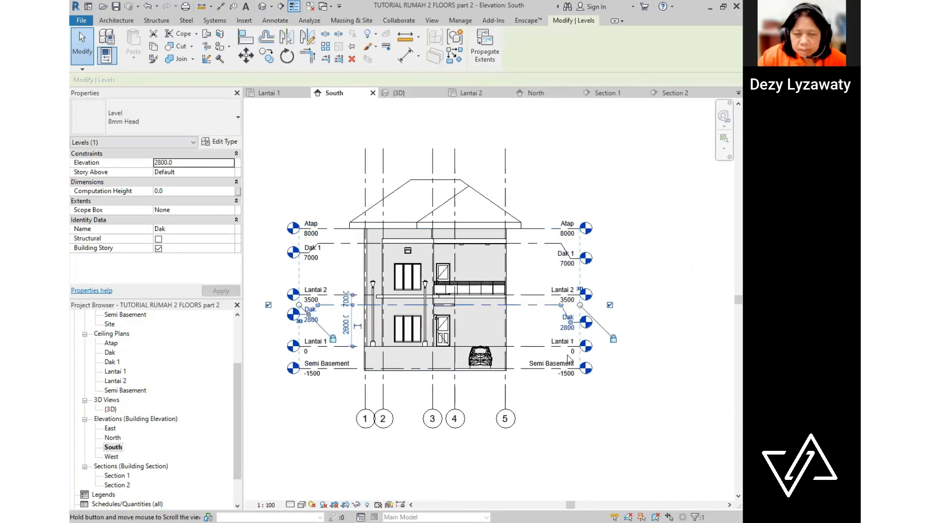
click(633, 306)
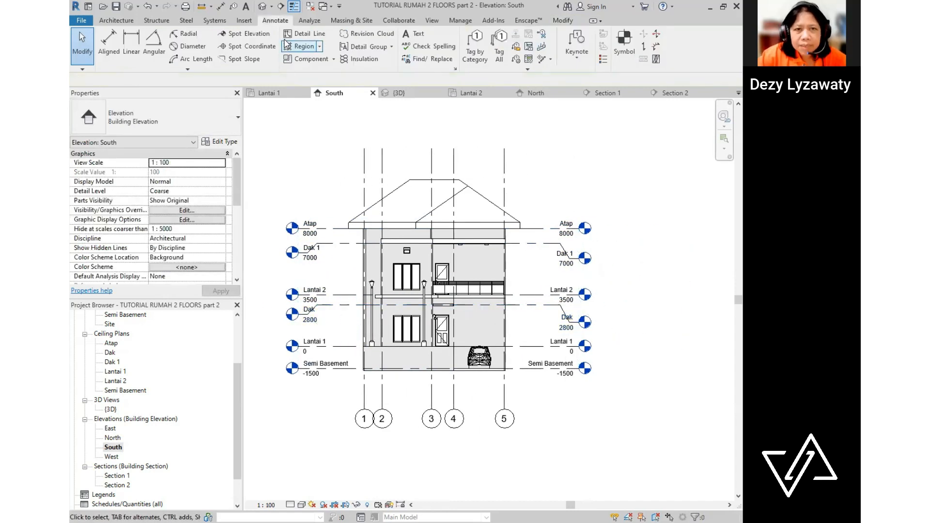
- Add a chained vertical dimension on the grid 5 side from Semi Basement through all levels to the roof ridge
click(109, 42)
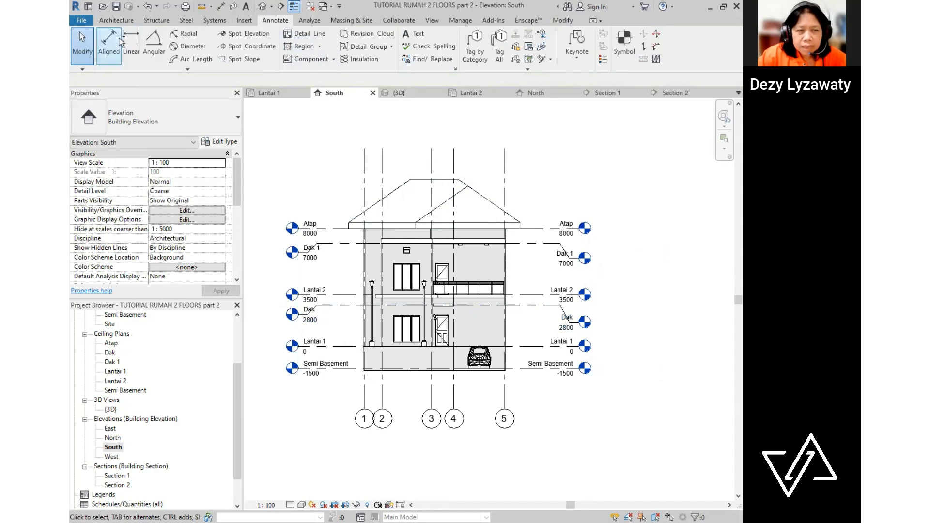
click(525, 369)
click(535, 347)
click(532, 305)
click(531, 294)
click(527, 243)
click(520, 228)
click(456, 180)
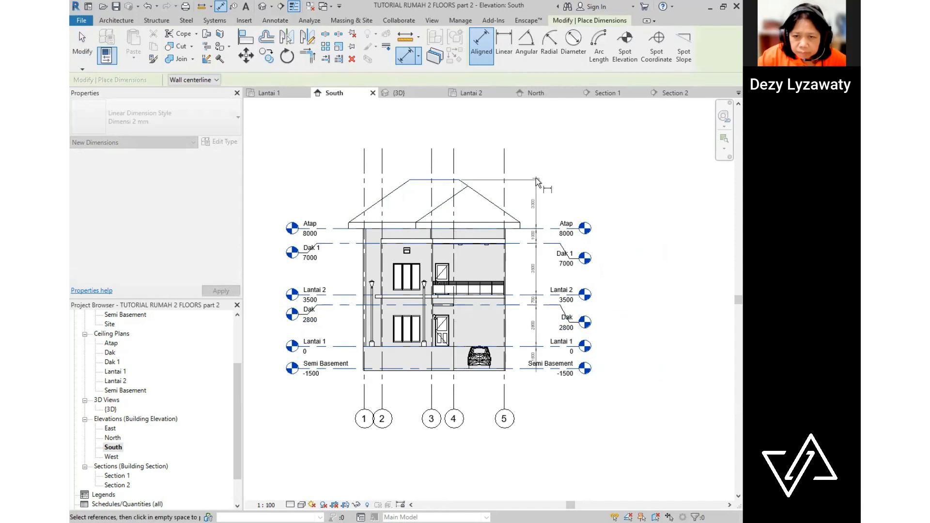
click(536, 180)
click(353, 369)
click(352, 347)
click(350, 305)
click(350, 294)
click(352, 243)
click(357, 228)
key(Escape)
- Add a chained vertical dimension on the grid 1 side through all six levels, from Atap down to Semi Basement
click(340, 229)
click(343, 243)
click(345, 294)
click(347, 305)
click(348, 341)
click(349, 347)
click(349, 305)
click(348, 327)
click(350, 347)
click(350, 369)
click(350, 381)
- Add a chained dimension through grids 1 to 5 between the house and the grid bubbles
click(364, 402)
click(382, 396)
click(431, 392)
click(446, 389)
click(431, 390)
click(454, 390)
click(504, 390)
click(512, 391)
- Add an overall dimension between grids 1 and 5 below the chained grid dimension
click(505, 397)
click(364, 398)
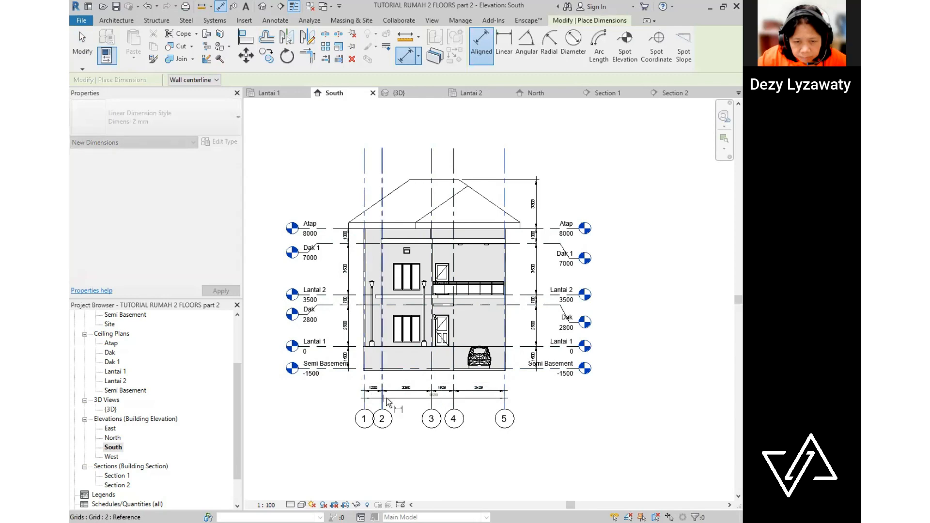
click(391, 398)
scroll(381, 320, down, 2)
scroll(453, 341, up, 3)
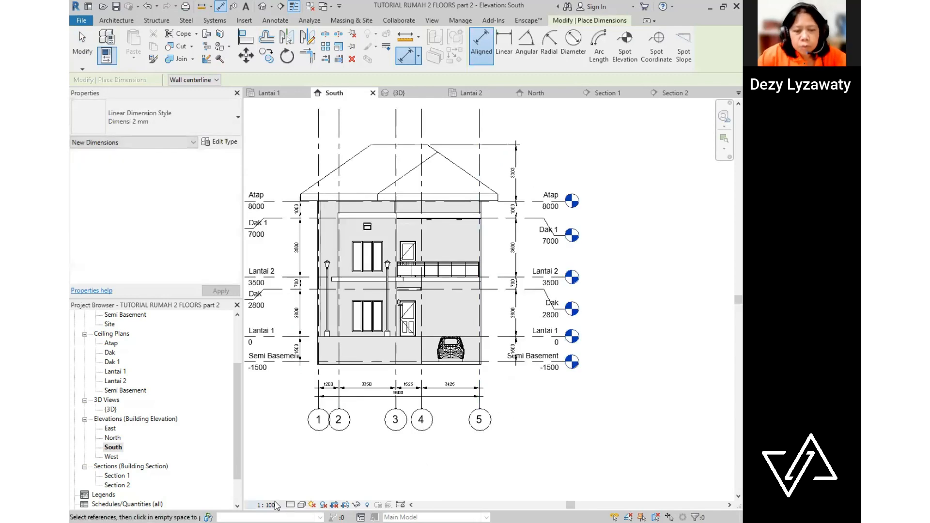
- Try the Shaded and Realistic visual styles on the South elevation and return it to Hidden Line
click(301, 504)
click(315, 462)
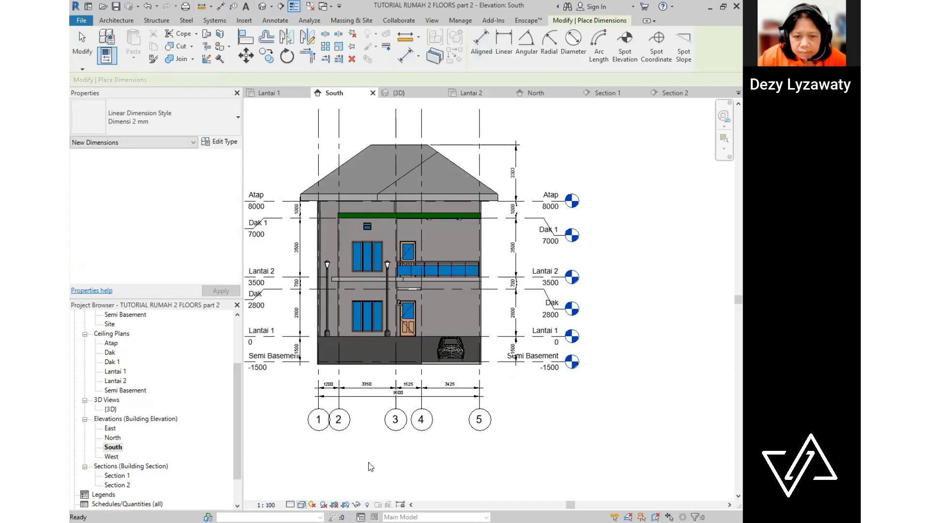
click(301, 505)
click(324, 474)
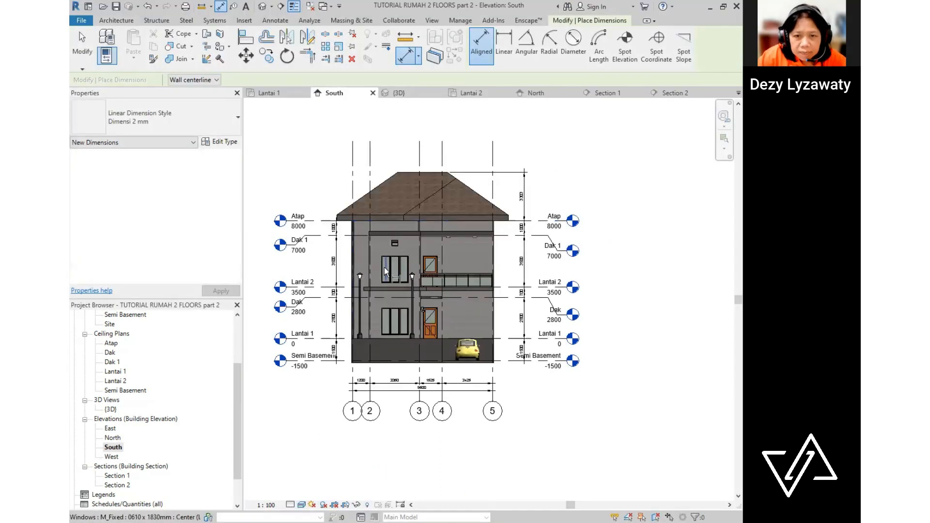
click(301, 505)
click(323, 451)
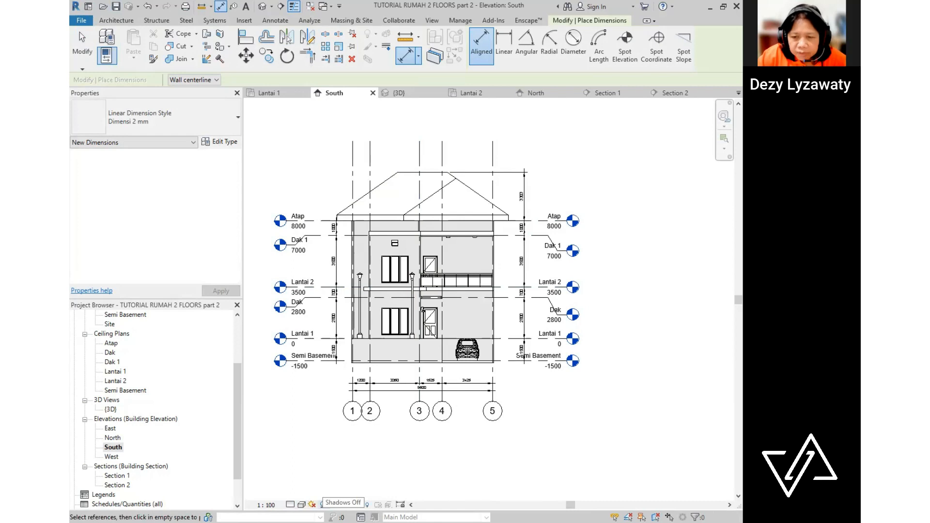
- Turn on shadows in the South elevation while keeping the Hidden Line visual style
key(Escape)
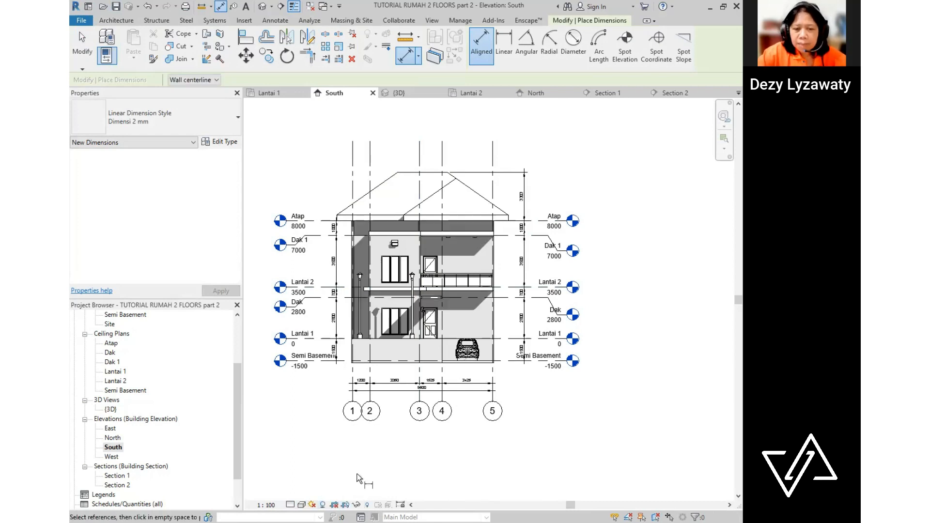
click(324, 505)
click(323, 504)
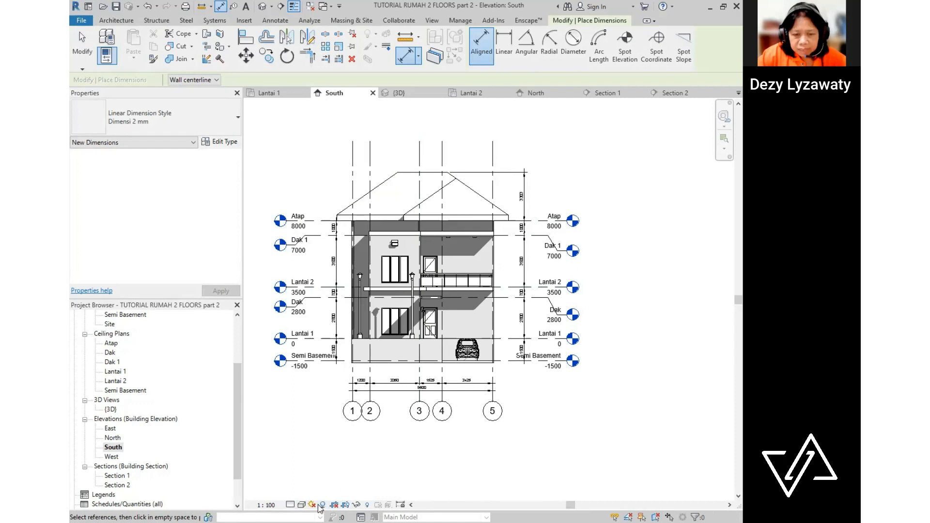
click(301, 505)
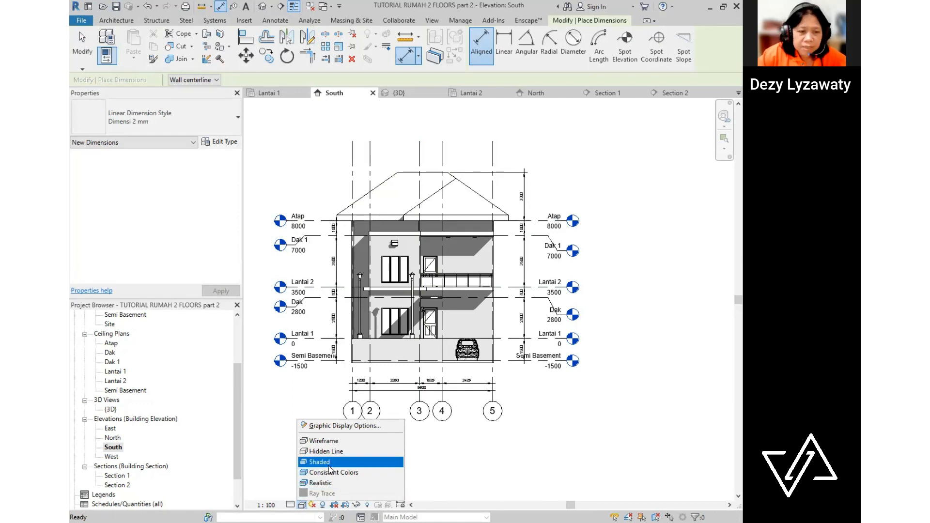
click(469, 488)
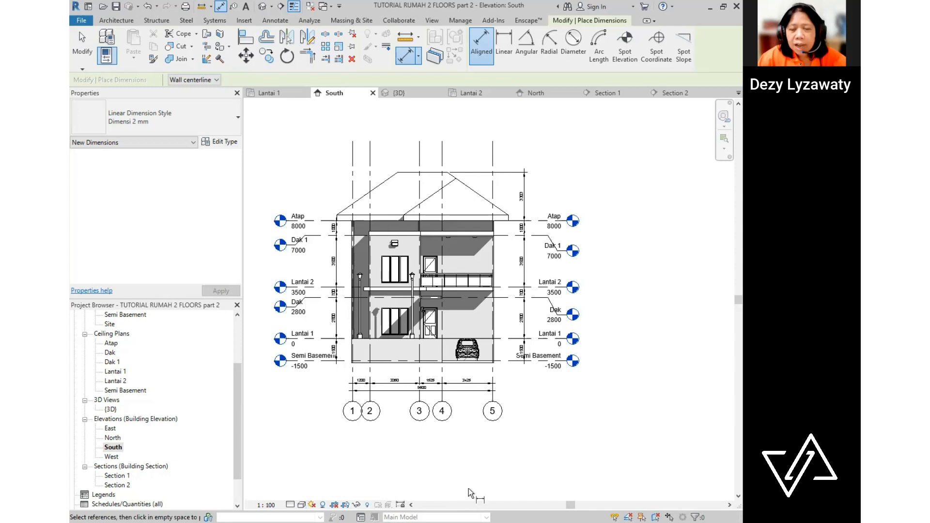
- Open the North elevation and hide the section marker between grids 4 and 3
double_click(113, 437)
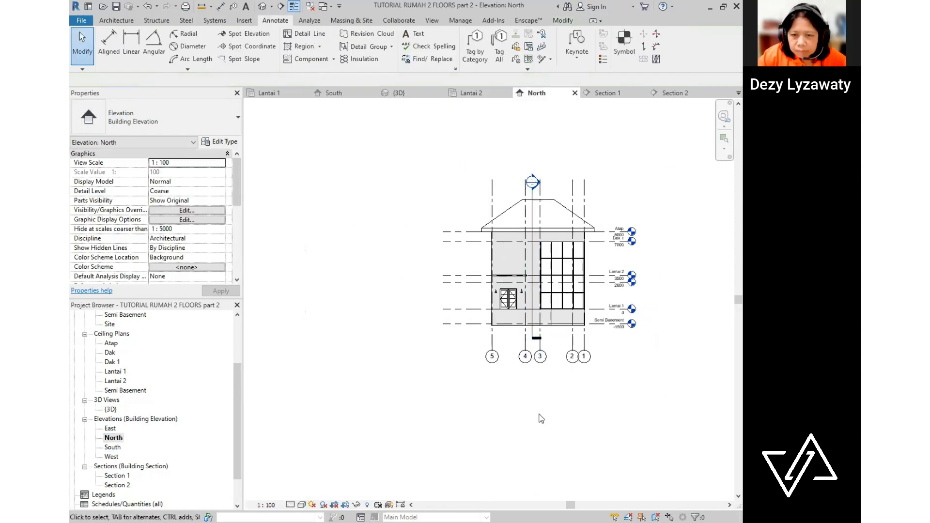
scroll(624, 326, up, 2)
click(484, 162)
right_click(485, 163)
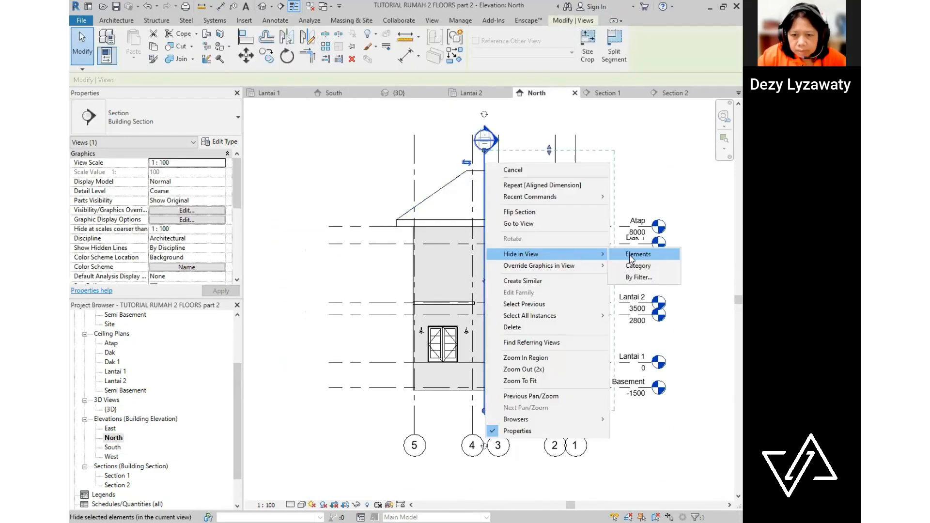
click(635, 255)
- Separate the crowded Dak and Dak 1 level heads on the grid 1 side with elbows
scroll(634, 310, up, 1)
middle_drag(635, 309, 553, 254)
click(555, 260)
click(549, 259)
click(572, 187)
click(550, 177)
- Show level heads at the grid 5 ends of all six levels, from Semi Basement up to Atap
scroll(633, 375, down, 1)
click(334, 351)
click(277, 351)
click(294, 333)
click(317, 328)
click(276, 329)
click(321, 288)
click(276, 288)
click(317, 277)
click(276, 278)
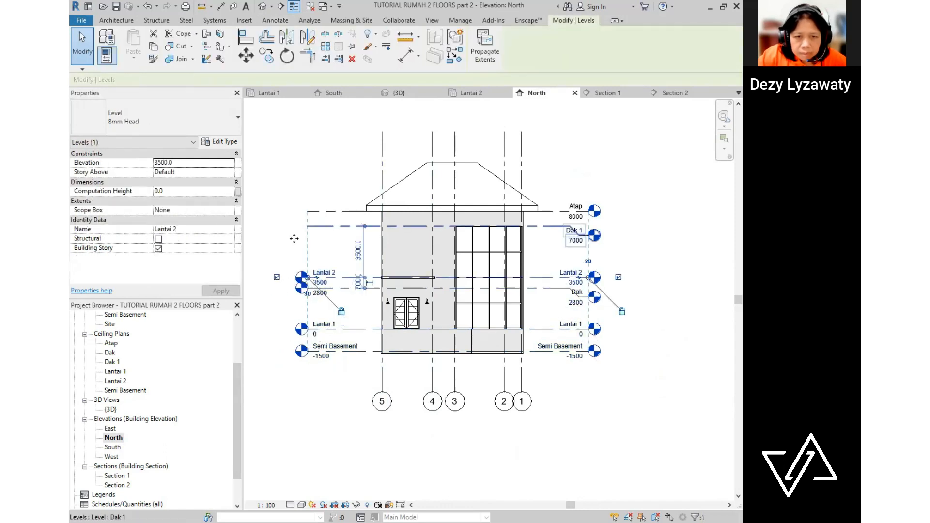
click(315, 226)
click(277, 226)
click(317, 211)
click(277, 211)
- Add elbows to the Dak 1 and Dak level heads on the grid 5 side
click(317, 226)
click(322, 288)
click(317, 288)
middle_drag(334, 261, 304, 262)
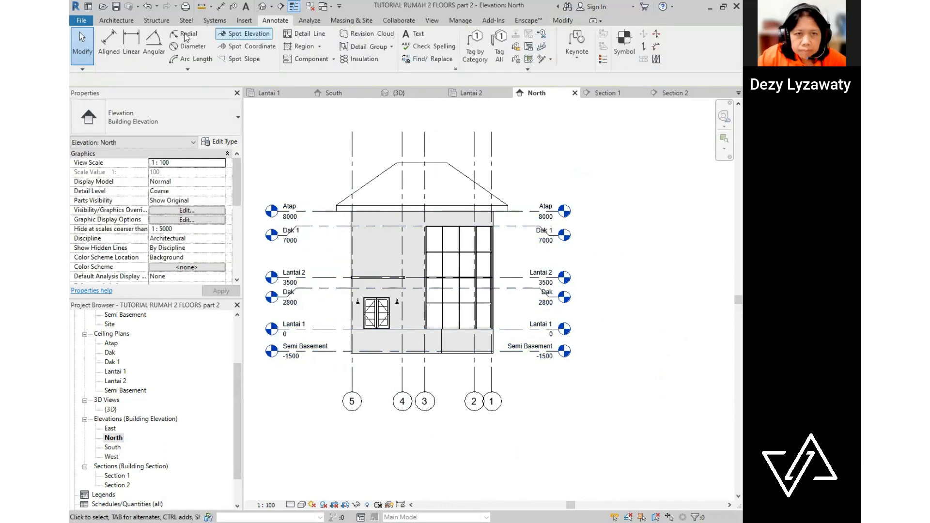
- Dimension the North elevation's heights on the grid 5 side through Semi Basement, Lantai 1, Lantai 2, Atap and the roof ridge
click(109, 46)
click(333, 351)
click(333, 329)
click(334, 278)
click(323, 211)
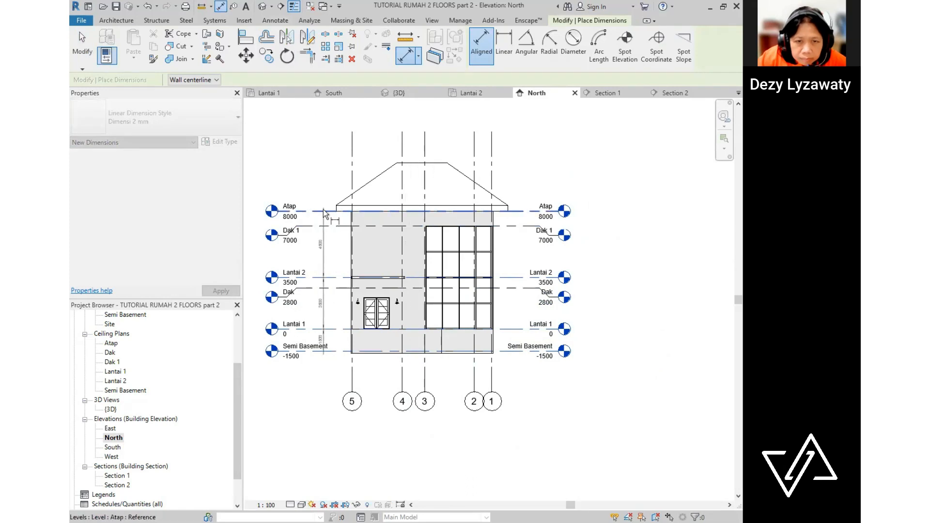
click(412, 163)
click(330, 167)
- Dimension the level heights on the grid 1 side of the North elevation, from Semi Basement up to Atap
click(507, 351)
click(508, 330)
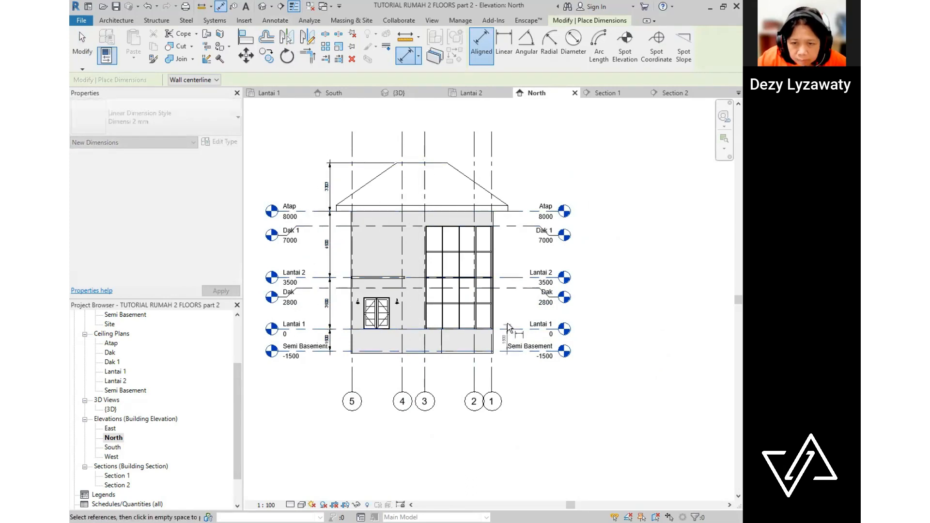
click(513, 226)
click(517, 211)
click(521, 178)
- Dimension the spacing of grids 1, 3, 4 and 5 above the grid bubbles, with an overall dimension from 5 to 1
click(491, 375)
click(424, 372)
click(402, 372)
click(352, 371)
click(360, 368)
click(352, 389)
click(492, 380)
click(503, 378)
- Change the North elevation's visual style with shadows turned on, and save the project
click(301, 504)
click(320, 471)
click(323, 505)
click(116, 7)
- Open the West elevation, give it a coloured visual style and hide the section marker above the roof
double_click(112, 456)
click(301, 505)
click(295, 449)
click(301, 505)
click(314, 463)
right_click(440, 177)
click(592, 265)
- Show the level heads at the grid G ends of the levels in the West elevation
click(277, 363)
click(287, 342)
click(247, 342)
click(343, 302)
scroll(345, 302, down, 1)
click(270, 302)
click(303, 295)
click(270, 295)
click(303, 257)
click(271, 257)
- Add elbows to the Dak and Dak 1 level heads on both the grid G and grid A sides
click(303, 302)
scroll(325, 283, up, 1)
click(292, 309)
click(328, 260)
click(301, 255)
click(291, 250)
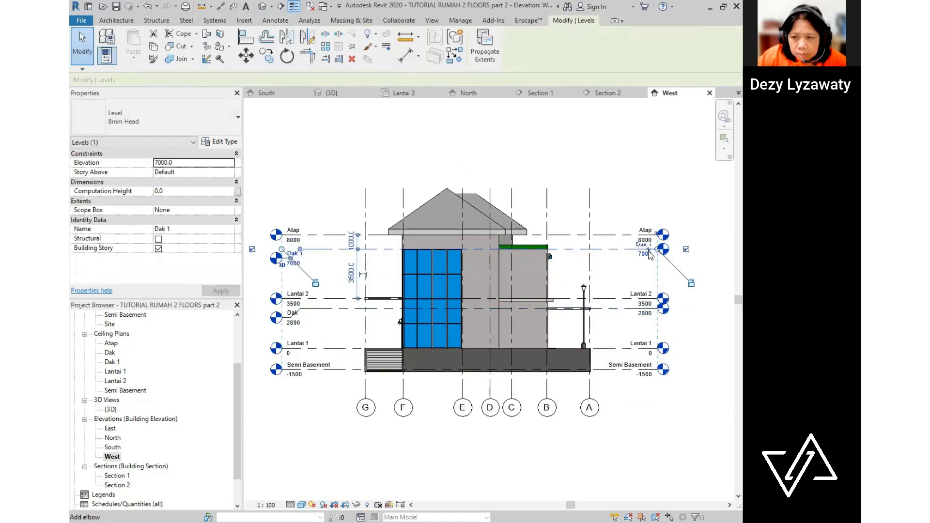
click(648, 249)
click(640, 309)
click(648, 309)
- Dimension grids G, F, E, C, B and A below the West elevation, with an overall dimension between A and G
click(221, 6)
click(365, 382)
click(403, 382)
click(462, 382)
click(512, 383)
click(547, 382)
click(589, 383)
click(613, 384)
click(590, 392)
click(366, 392)
click(353, 392)
- Dimension the heights on the grid G side through Semi Basement, Lantai 1, Lantai 2, Dak 1, Atap and the main roof peak
click(338, 369)
click(339, 349)
click(339, 299)
click(340, 249)
click(345, 235)
click(446, 188)
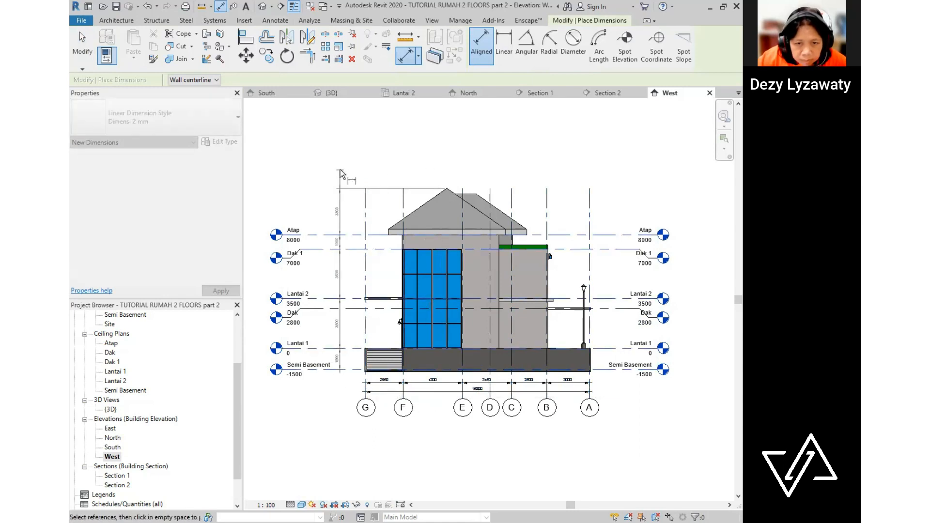
click(339, 170)
- Dimension the grid A side from the lower roof ridge through Dak 1, Lantai 2, Dak, Lantai 1 and Semi Basement, and turn on shadows
click(467, 195)
click(573, 250)
click(605, 298)
click(628, 309)
click(619, 349)
click(602, 369)
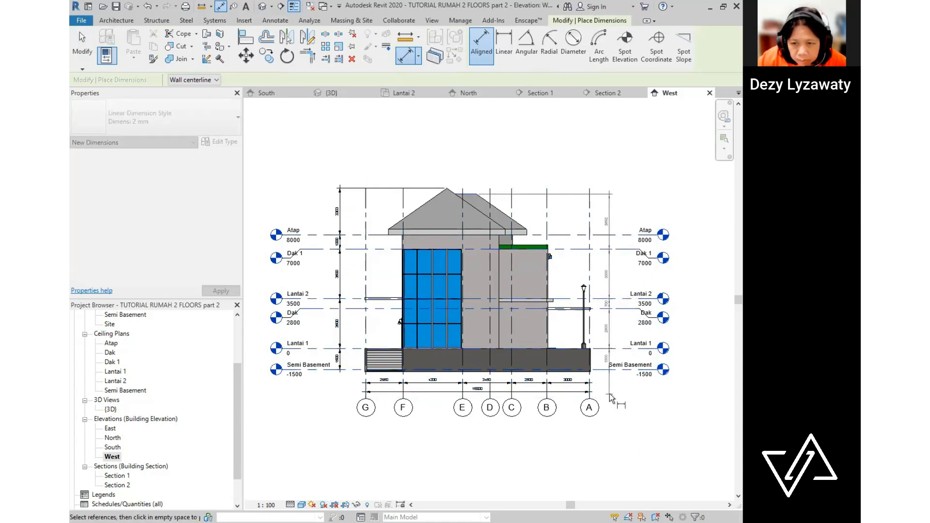
click(609, 394)
click(323, 504)
- Open the East elevation and hide the section marker crossing the roof
double_click(110, 428)
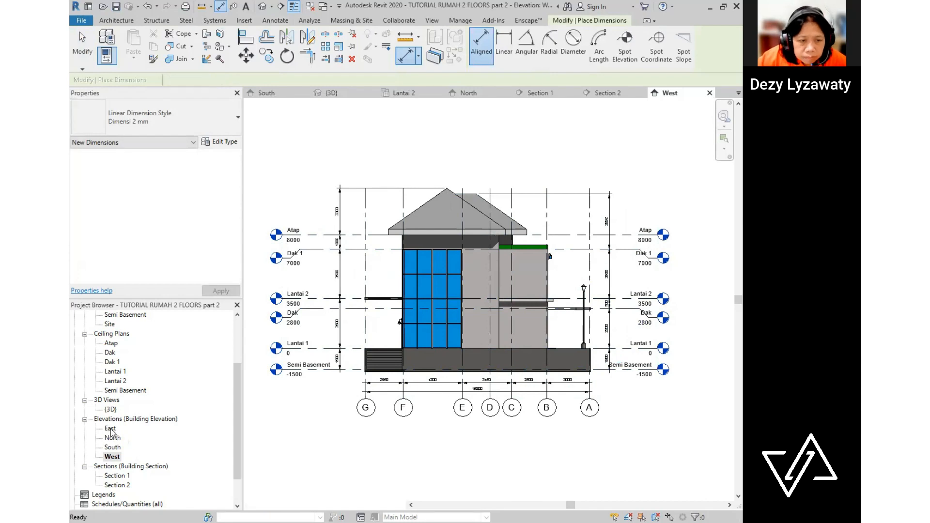
right_click(492, 205)
click(634, 297)
- Separate the crowded Dak and Dak 1 level heads on the grid G side of the East elevation with elbows
click(606, 311)
click(629, 311)
click(607, 251)
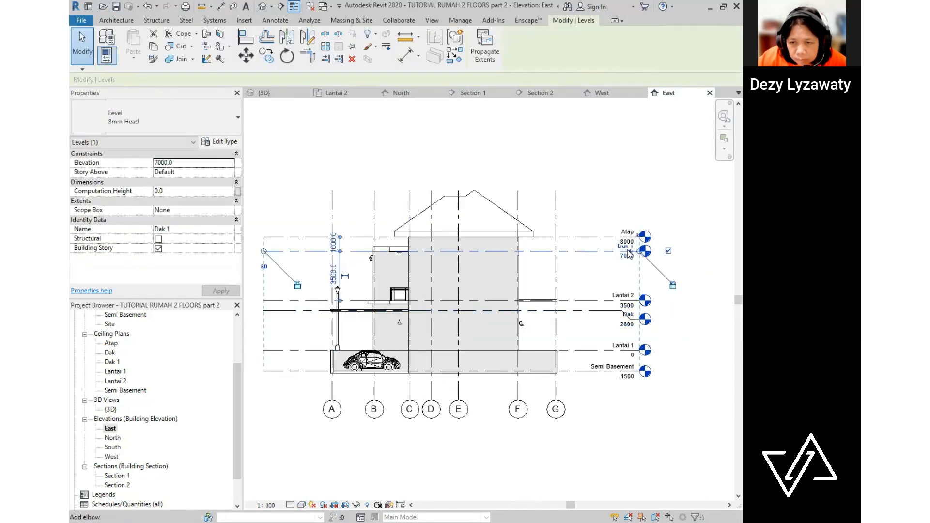
click(628, 251)
- Show level heads at the grid A ends of all six levels, adding elbows to Dak 1 and Dak
scroll(601, 256, down, 1)
click(281, 253)
click(315, 240)
click(281, 241)
click(315, 253)
click(321, 296)
click(281, 296)
click(345, 305)
click(281, 306)
click(315, 305)
click(324, 339)
click(281, 339)
click(328, 357)
click(281, 357)
- Extend the upper ends of the grid lines beyond the roof peak in the East elevation
click(560, 210)
drag(560, 200, 560, 181)
click(523, 159)
- Dimension grids A, B, C, F and G below the East elevation, with an overall dimension from G to A
click(275, 20)
click(109, 44)
click(366, 368)
click(402, 370)
click(433, 371)
click(528, 370)
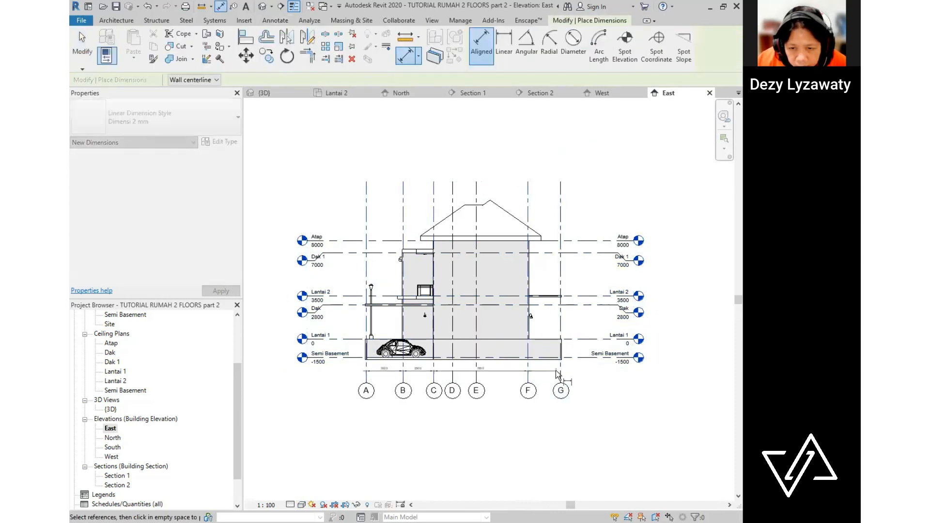
click(560, 371)
click(580, 371)
click(560, 378)
click(366, 377)
click(353, 376)
- Dimension the heights on the grid G side through Semi Basement, Lantai 1, Lantai 2, Atap and the roof peak
click(584, 358)
click(583, 339)
click(583, 296)
click(579, 240)
click(490, 201)
click(581, 217)
- Dimension the heights on the grid A side through Semi Basement, Lantai 1, Dak, Lantai 2, Dak 1 and Atap
click(353, 357)
click(352, 339)
click(351, 305)
click(350, 296)
click(351, 252)
click(352, 241)
click(348, 195)
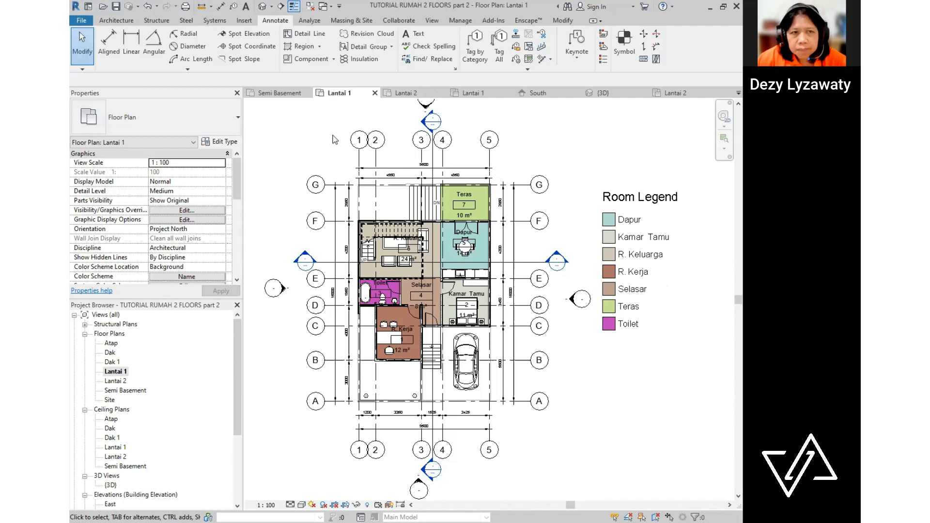
- Place a callout around the Dapur room on the Lantai 1 plan and shift its head clear of the dimension text
click(432, 20)
click(440, 46)
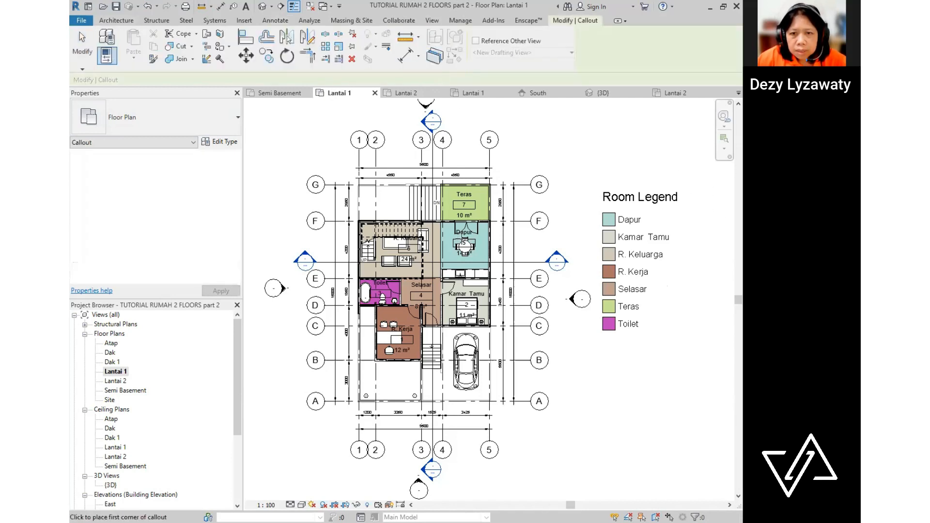
scroll(459, 238, up, 2)
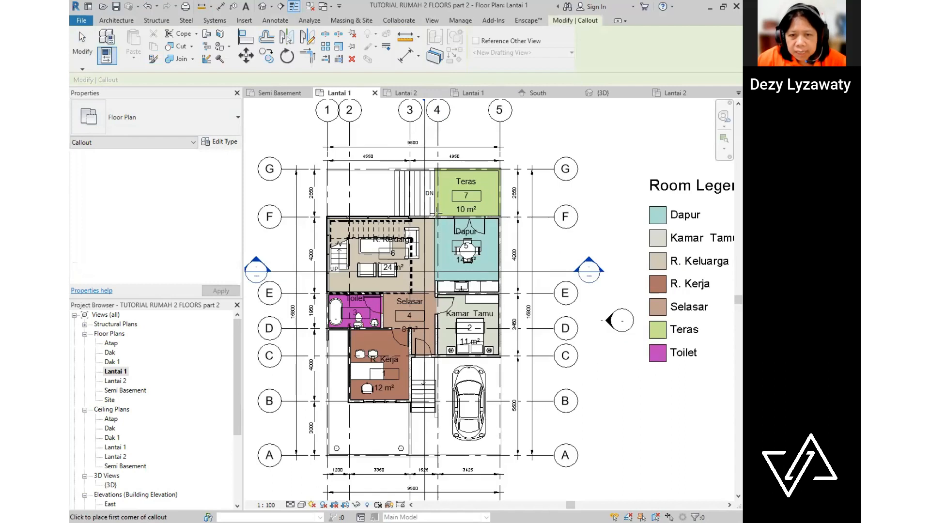
click(433, 213)
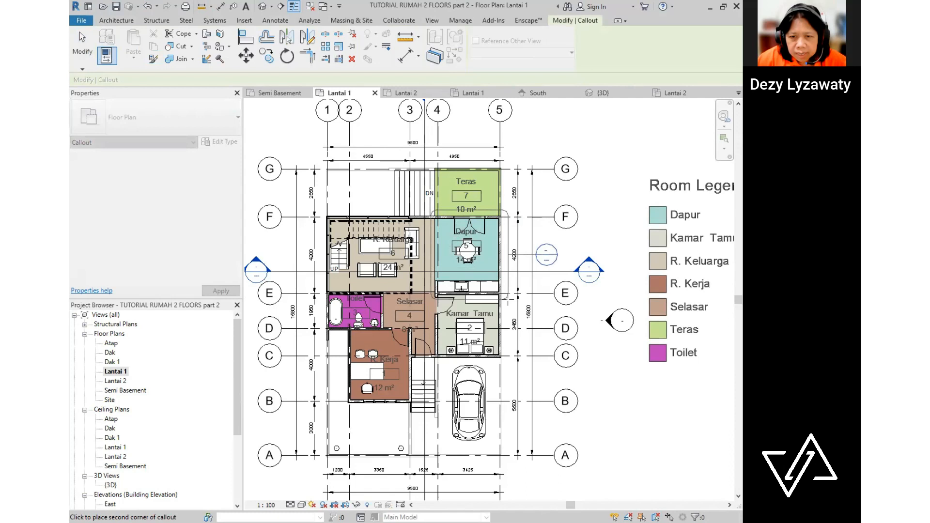
click(507, 298)
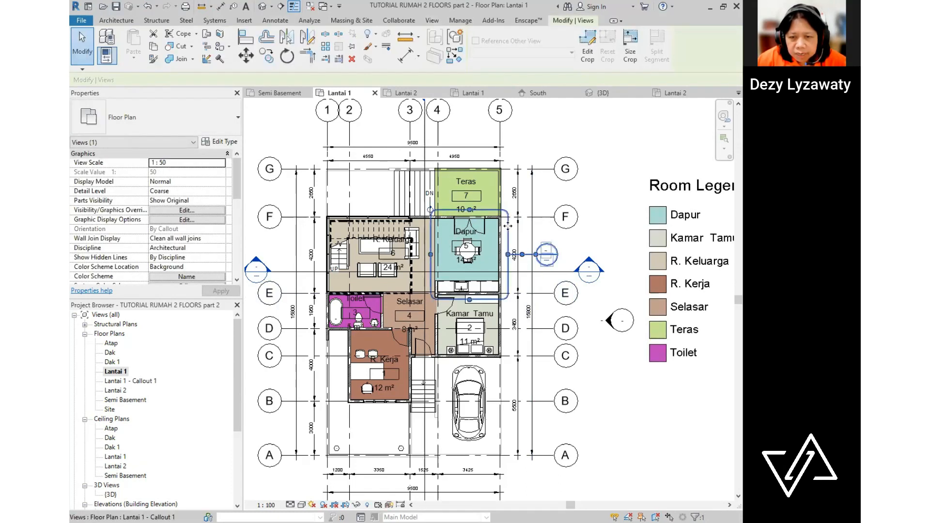
drag(536, 254, 536, 236)
click(567, 253)
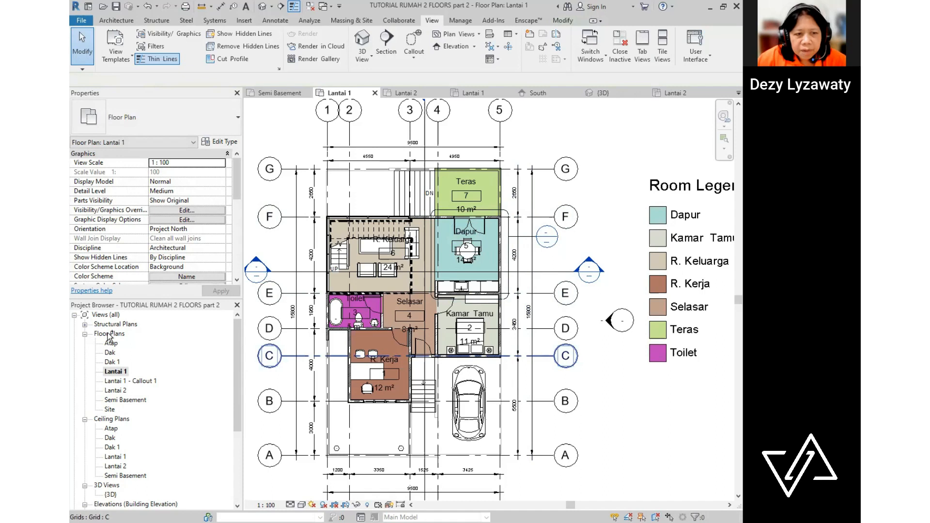
- Open the new Lantai 1 callout plan and rename it Denah Dapur
click(142, 381)
double_click(142, 381)
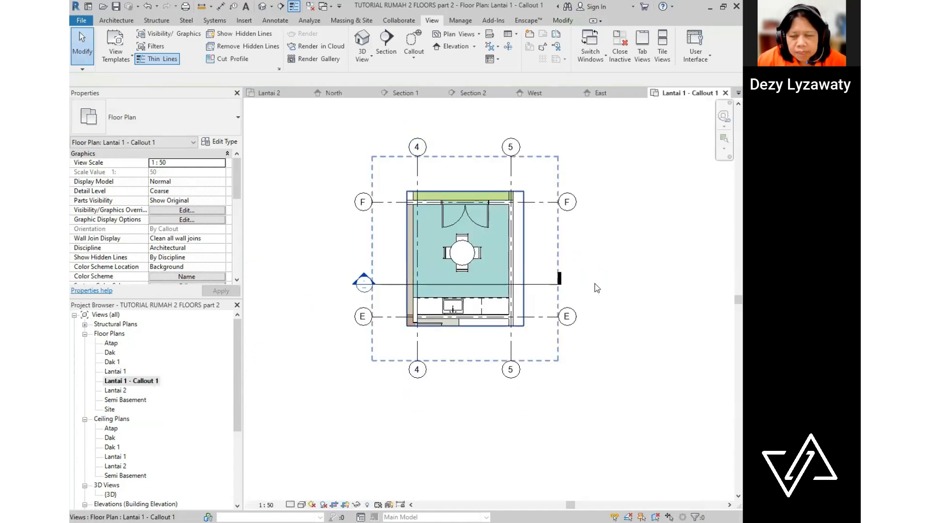
scroll(537, 325, up, 1)
scroll(548, 306, down, 1)
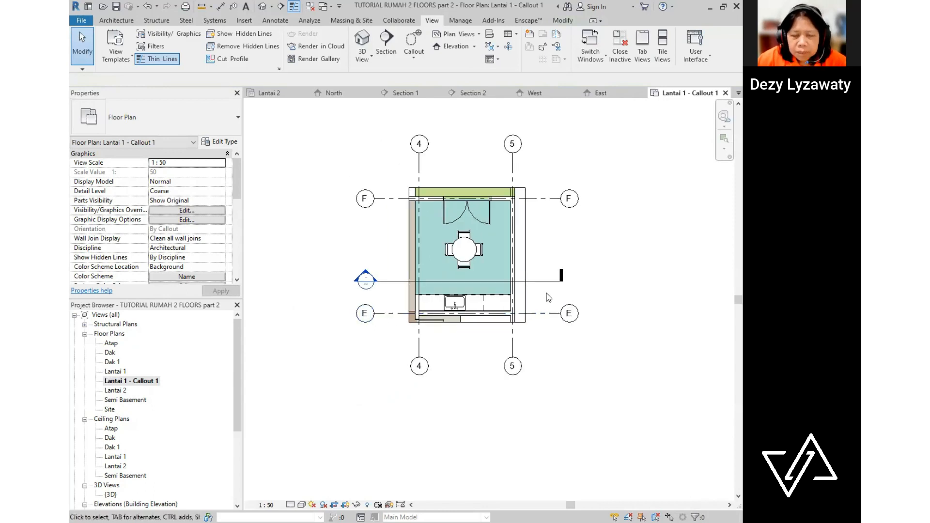
click(139, 382)
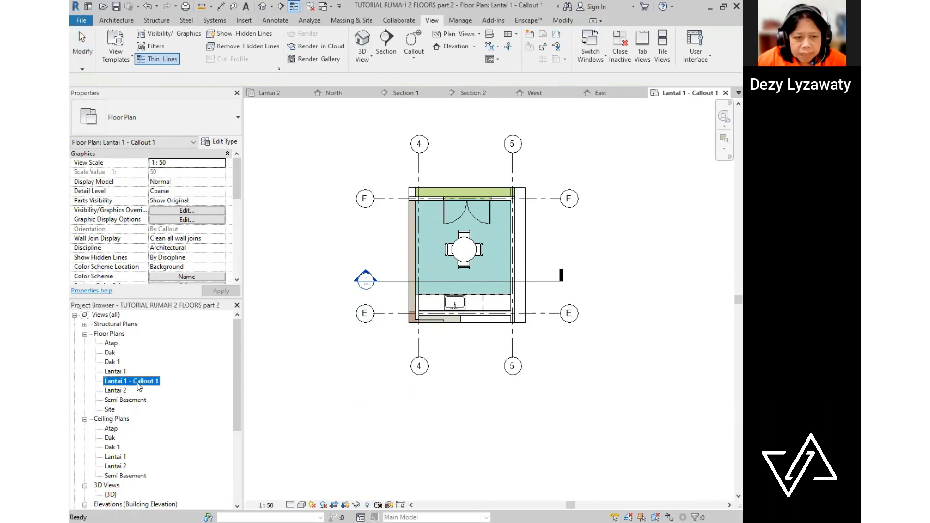
right_click(138, 384)
click(176, 295)
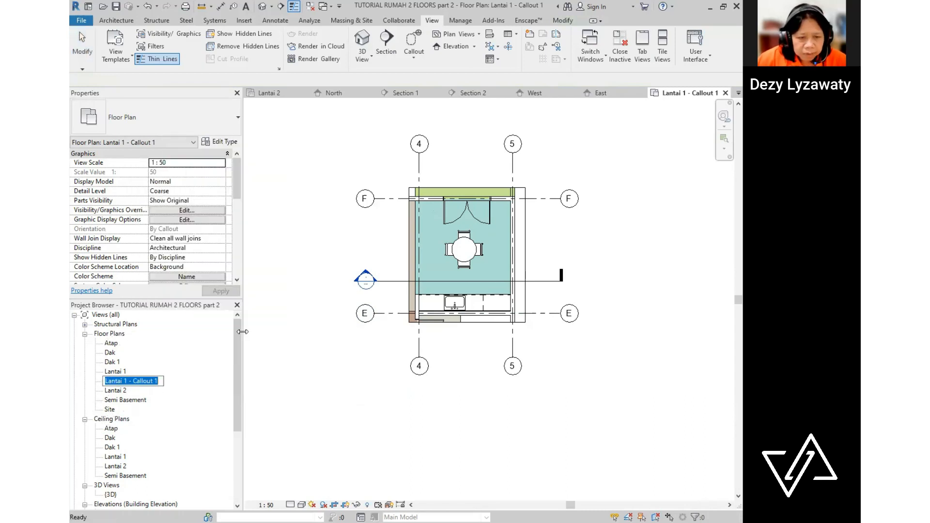
text(Denah Dapur)
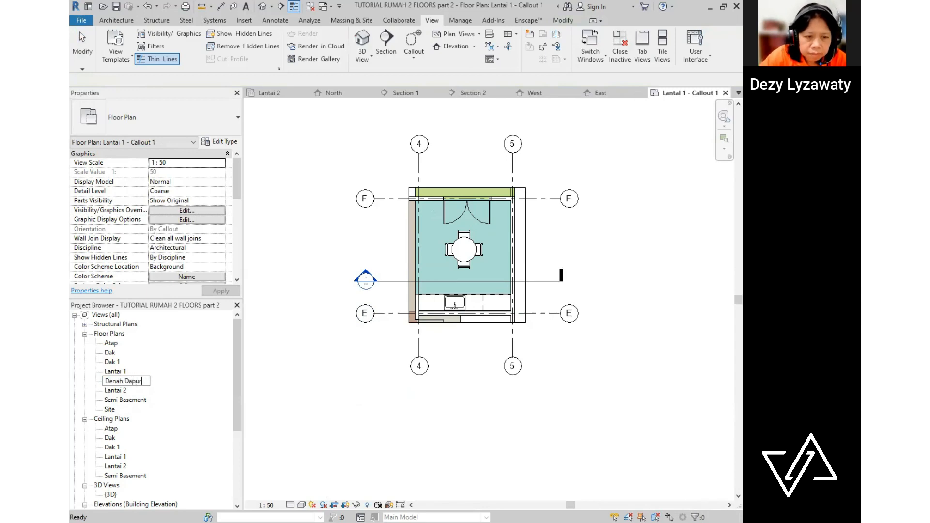
key(Return)
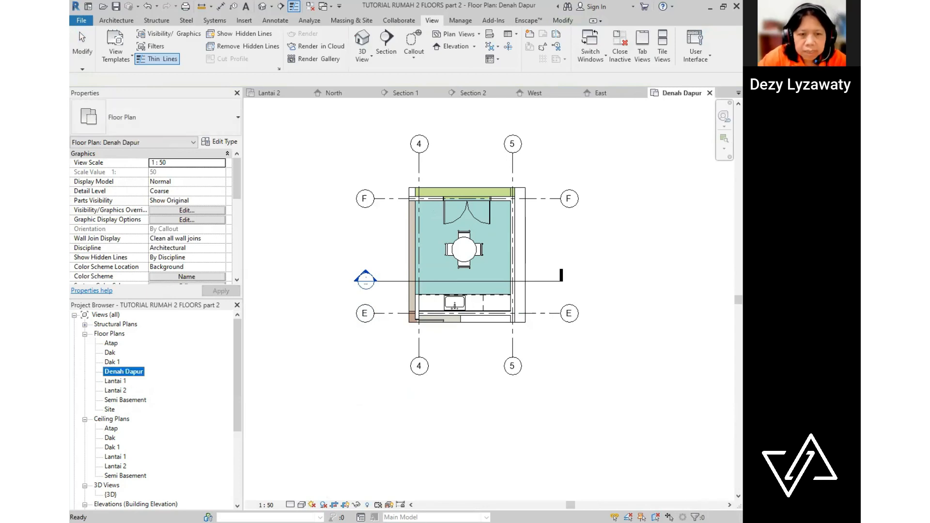
click(542, 389)
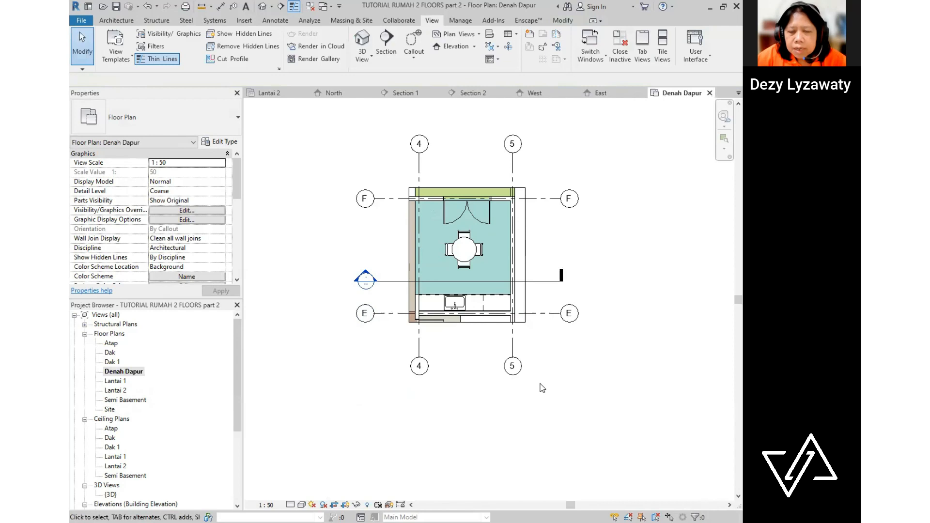
- Pull the crop boundary beyond grid 5 slightly closer to the kitchen wall
click(525, 264)
scroll(524, 261, up, 3)
drag(520, 253, 517, 253)
click(621, 293)
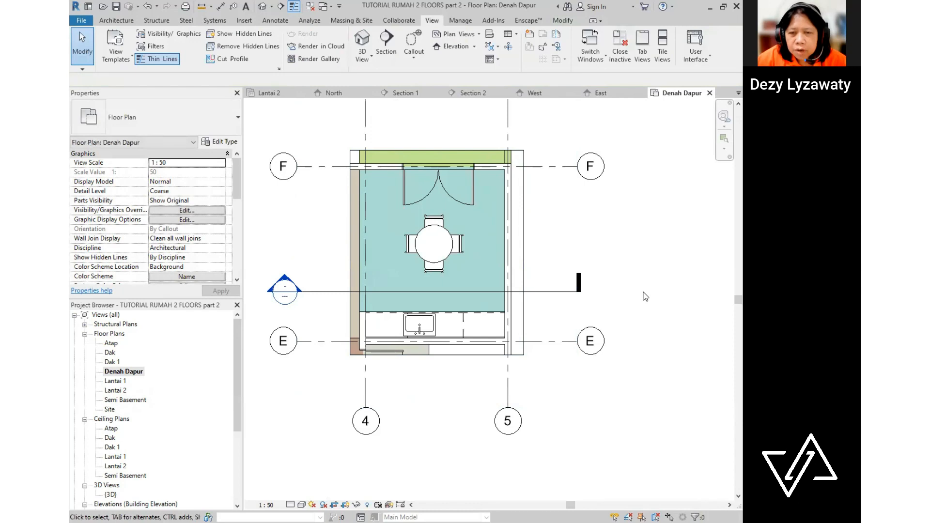
scroll(645, 296, down, 2)
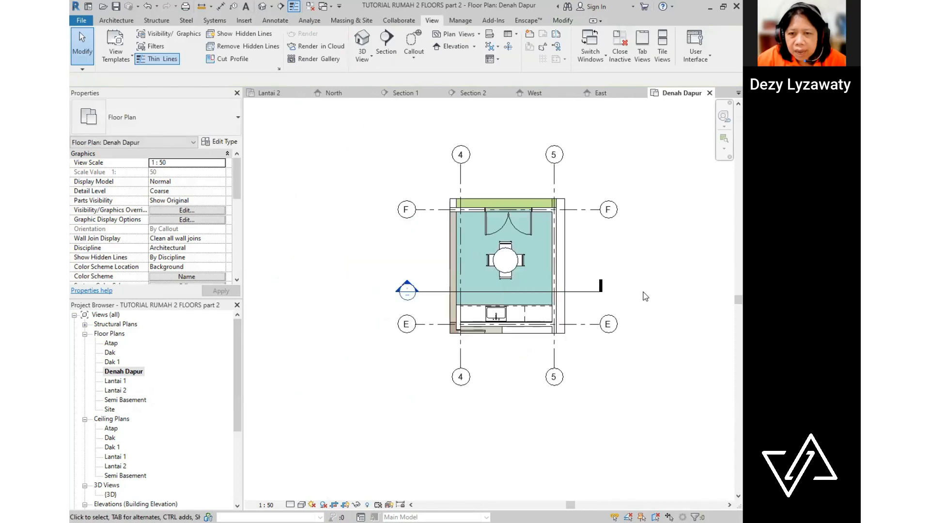
- Hide the Section 1 line crossing the kitchen in the Denah Dapur plan
click(586, 291)
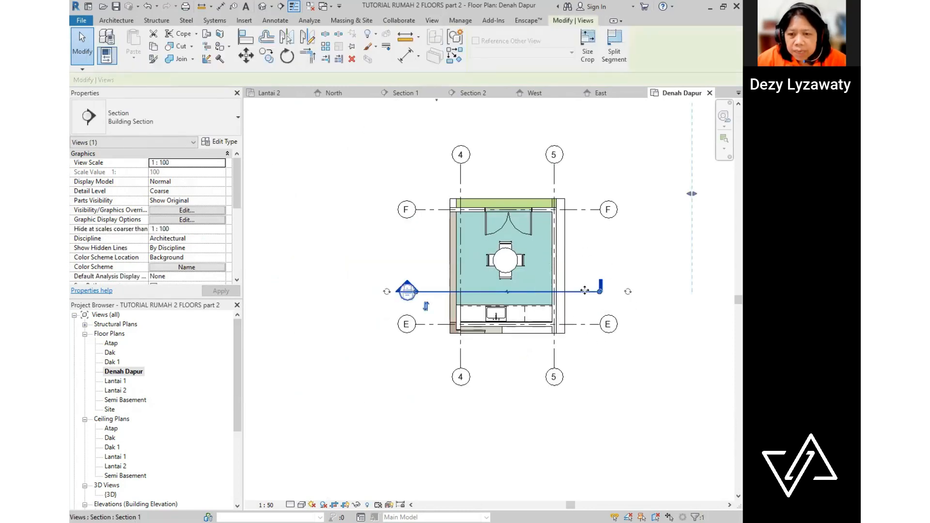
right_click(587, 293)
mouse_move(623, 112)
click(542, 106)
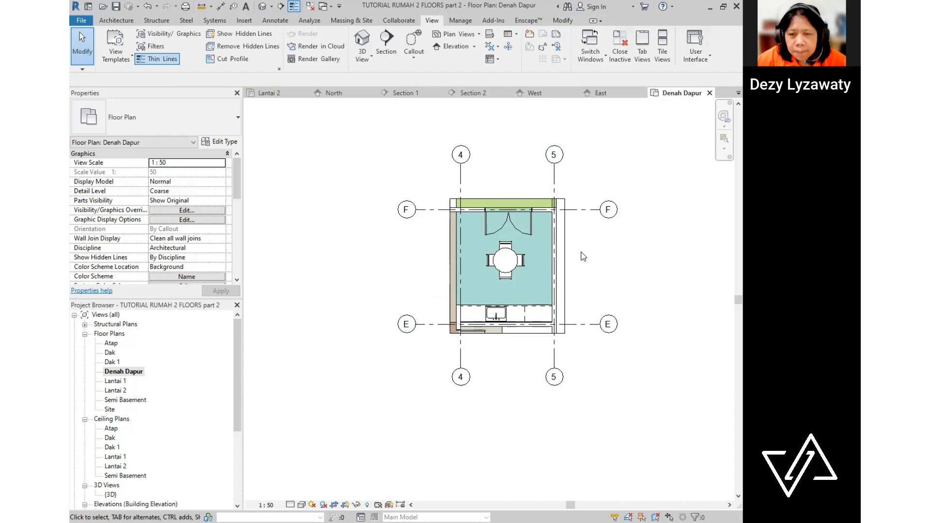
scroll(583, 257, up, 1)
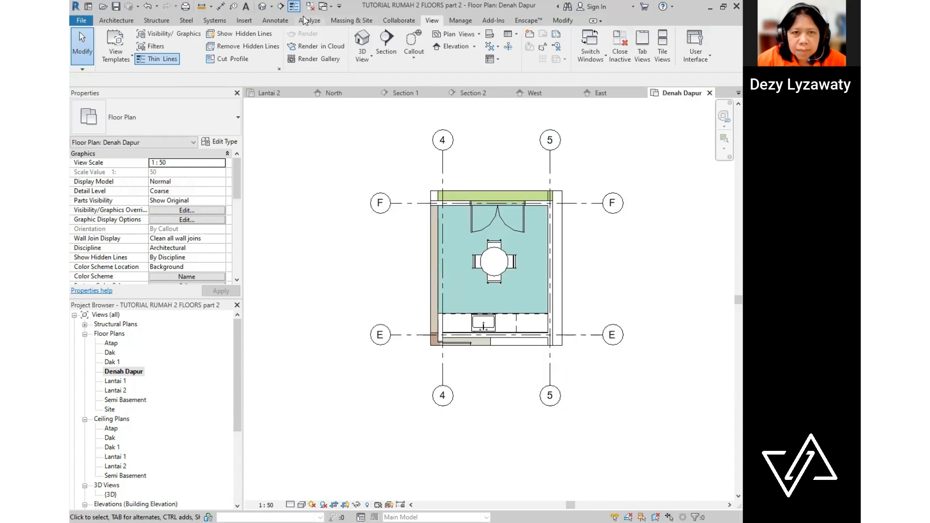
- Dimension the distance between grids 4 and 5 on the door side of the kitchen plan
key(ctrl)
click(287, 20)
click(104, 45)
scroll(486, 156, up, 1)
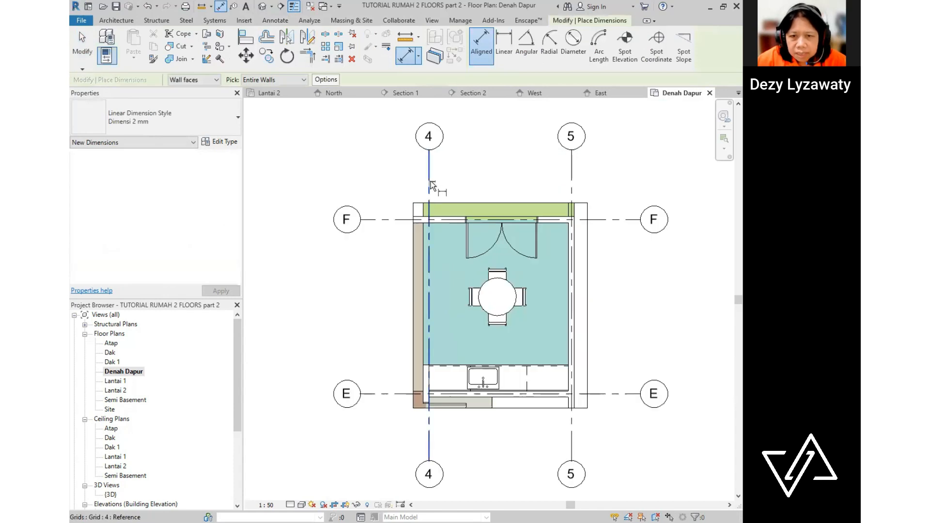
click(429, 180)
click(572, 183)
click(578, 175)
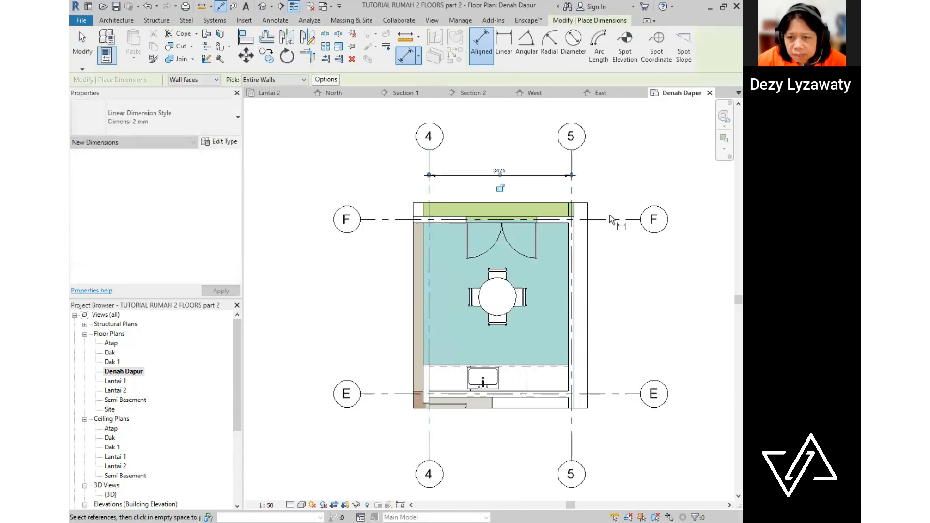
- Dimension the grid spacing on the kitchen's other three sides: E to F beyond grids 5 and 4, and 4 to 5 on the sink side
click(609, 220)
click(608, 393)
click(610, 385)
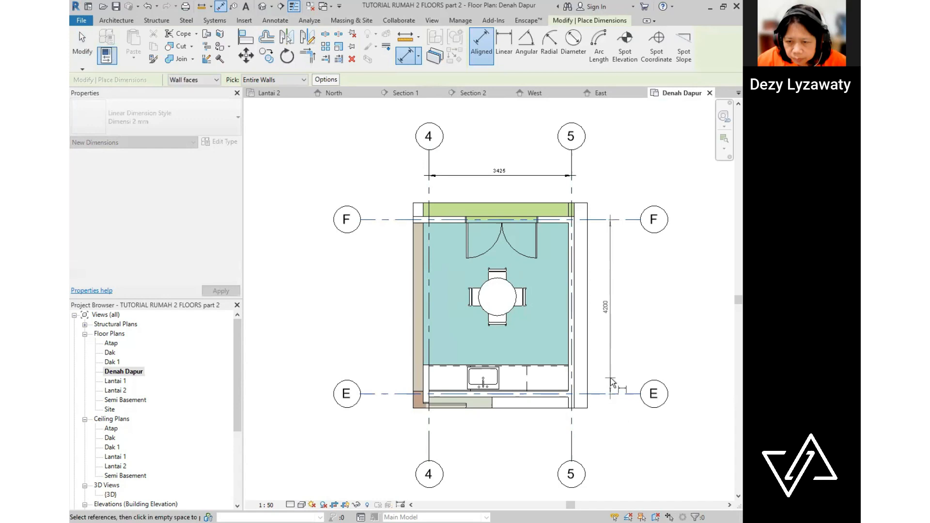
click(571, 427)
click(429, 427)
click(494, 433)
click(391, 393)
click(390, 220)
click(389, 251)
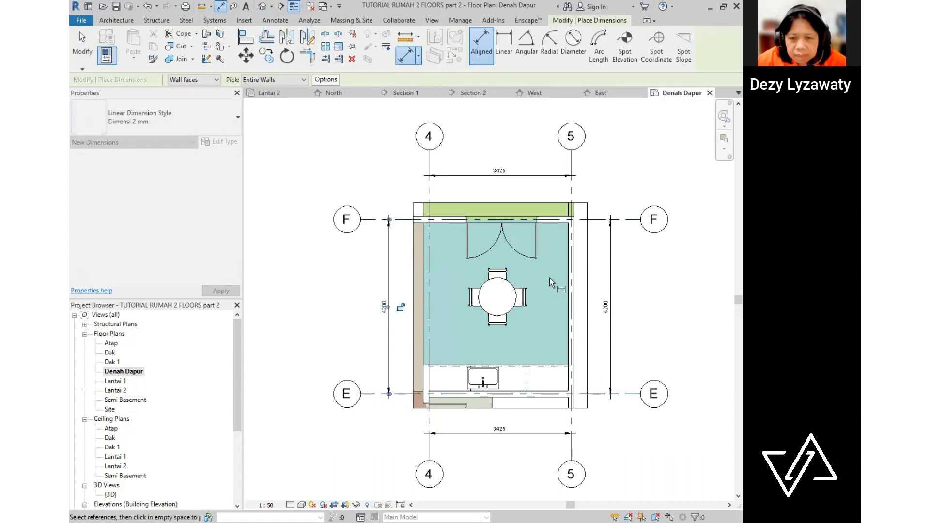
click(604, 313)
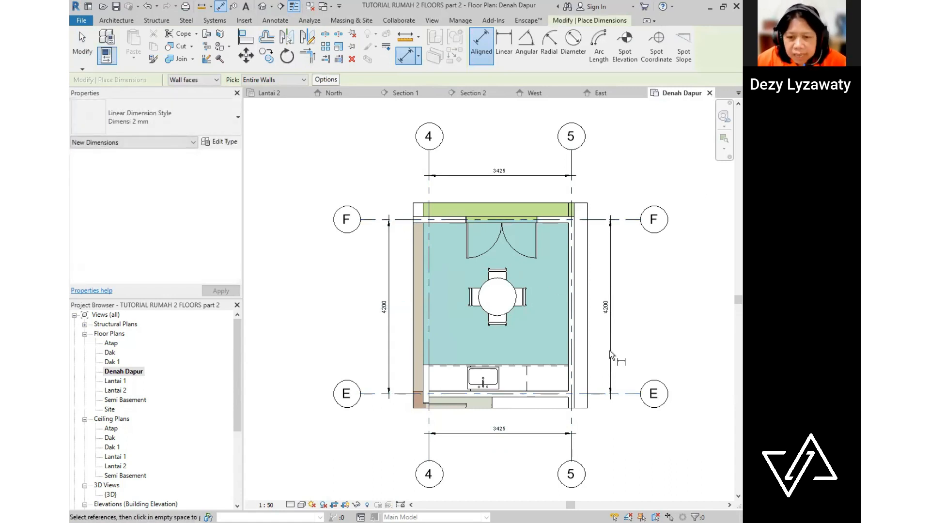
- Set the aligned dimensions to pick entire walls, with auto-dimension references for opening widths and intersecting walls
click(286, 79)
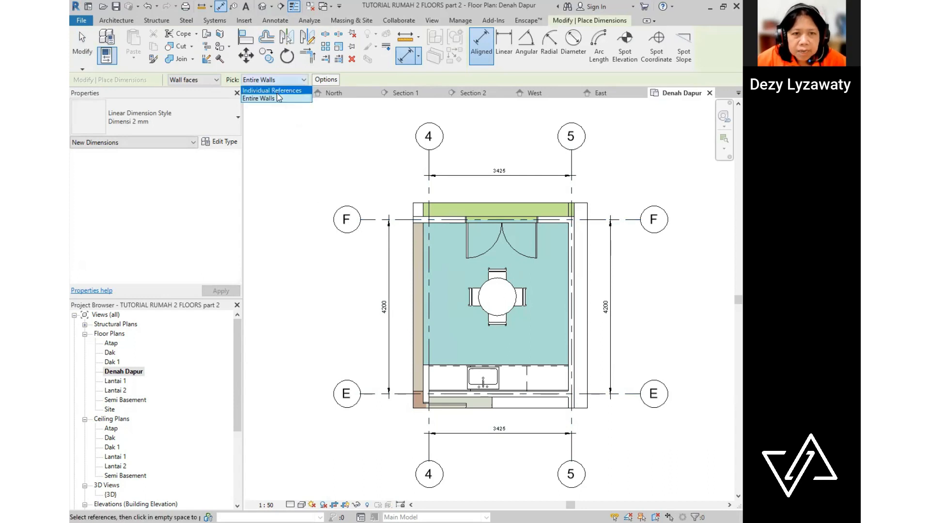
click(277, 98)
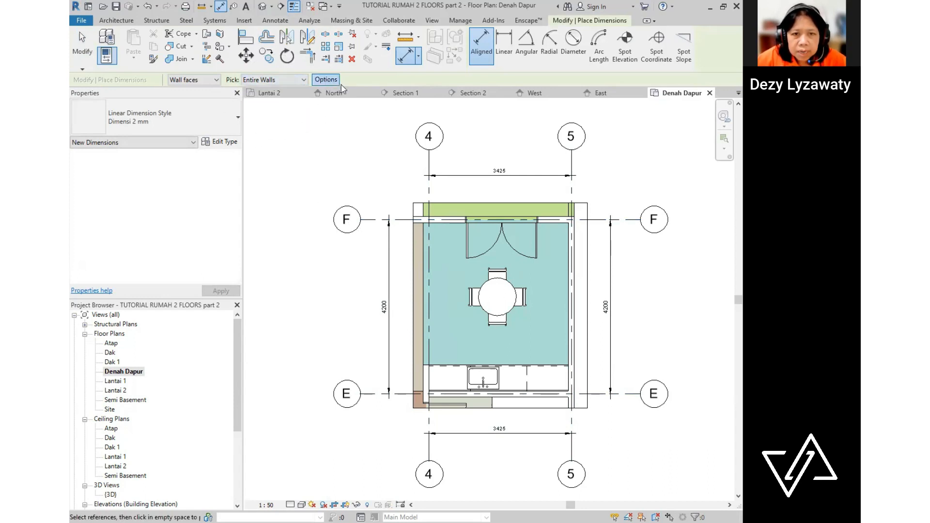
click(338, 83)
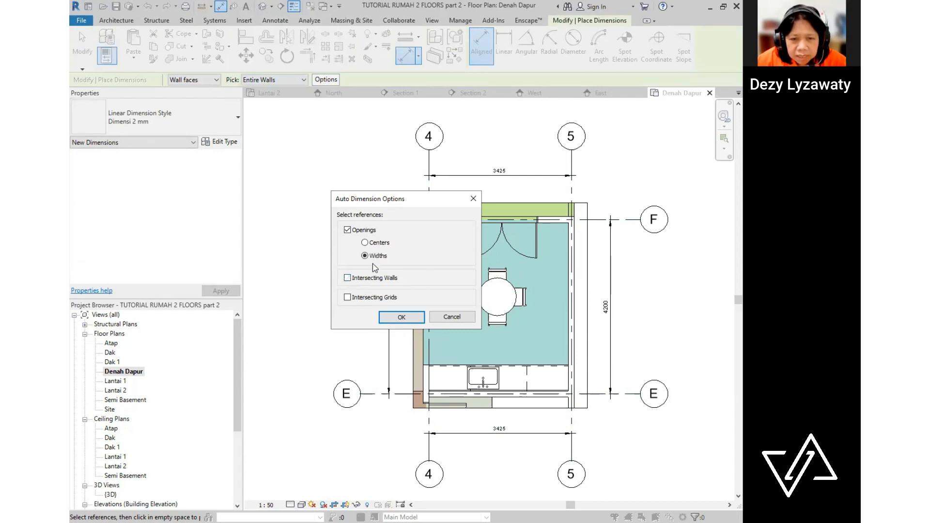
key(ctrl)
click(403, 318)
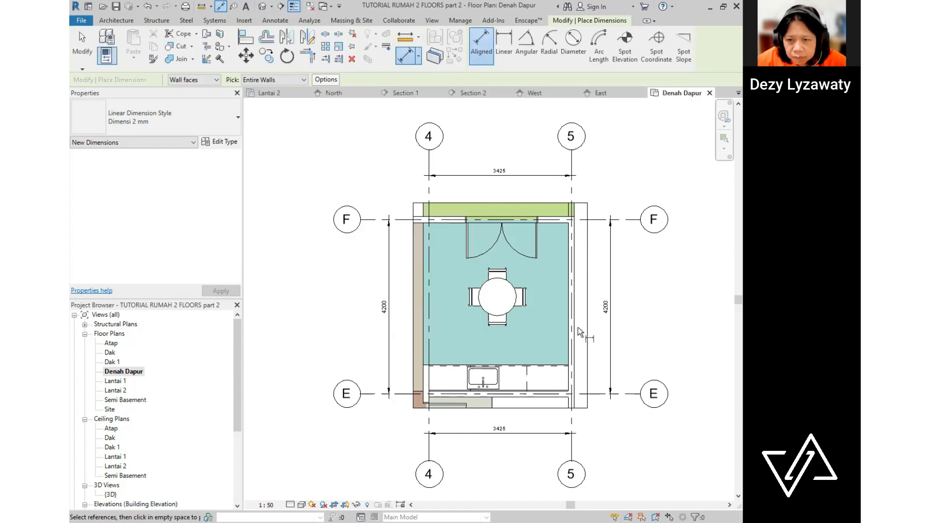
scroll(591, 280, up, 3)
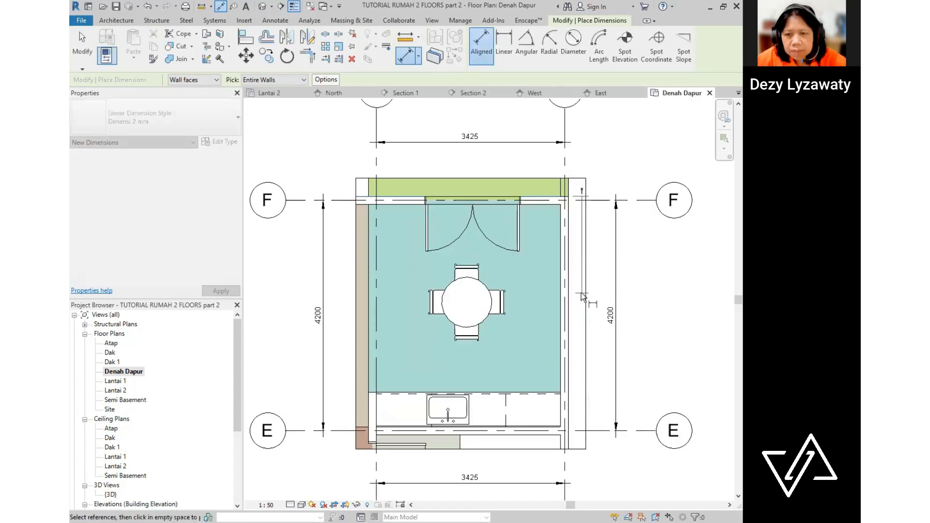
scroll(592, 282, down, 2)
click(326, 79)
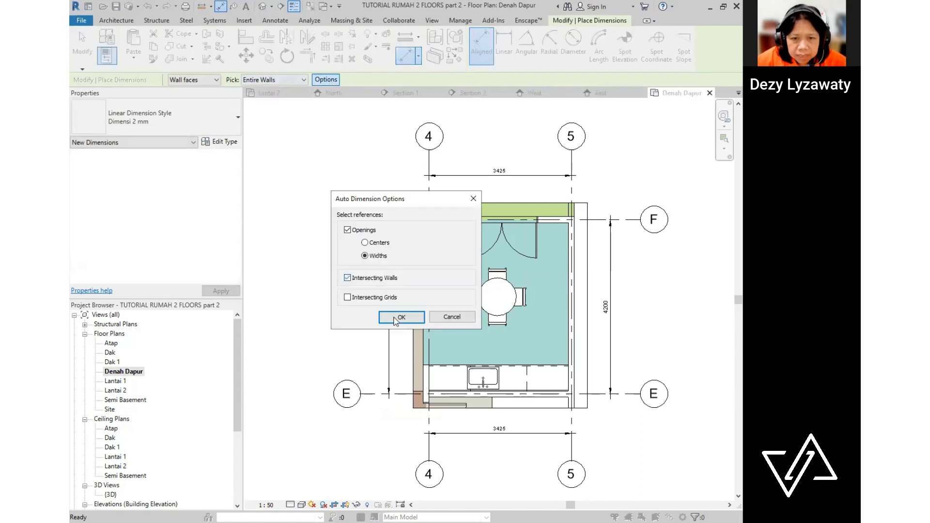
click(401, 317)
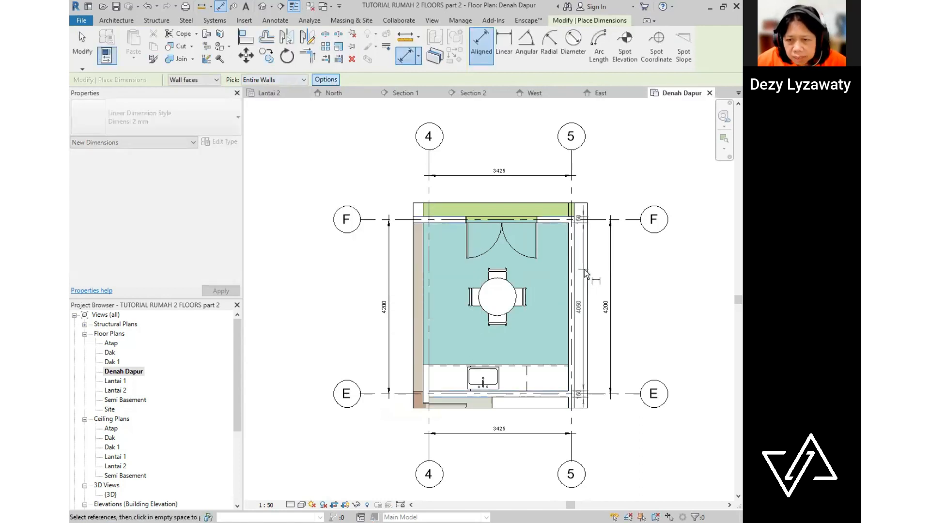
- Place entire-wall dimensions for the wall along grid 5 and the sink-side wall along grid E, inside the grid dimensions
scroll(584, 269, up, 2)
click(600, 277)
middle_drag(596, 237, 624, 90)
scroll(553, 287, up, 1)
click(551, 292)
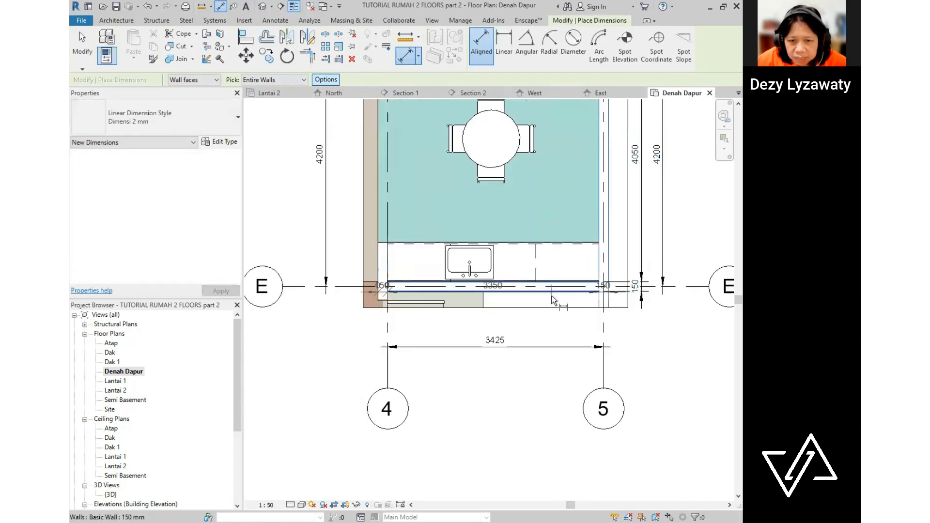
click(552, 331)
scroll(606, 341, down, 1)
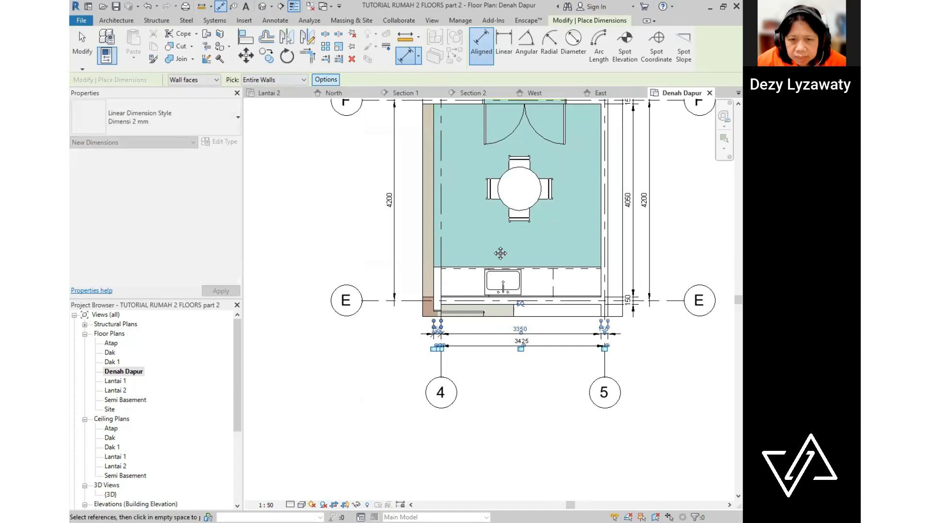
- Dimension the door wall along grid F with its opening width, just inside the dimension between grids 4 and 5
middle_drag(500, 253, 477, 382)
click(439, 232)
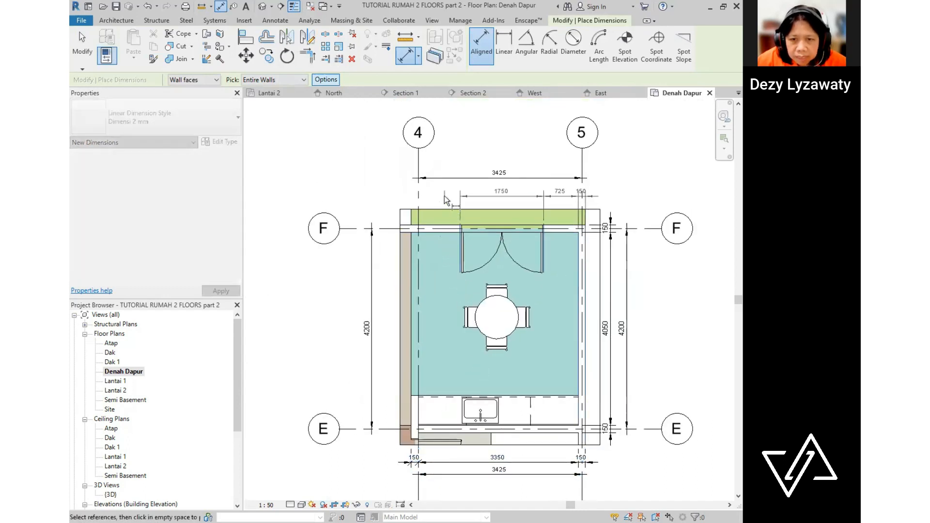
click(446, 193)
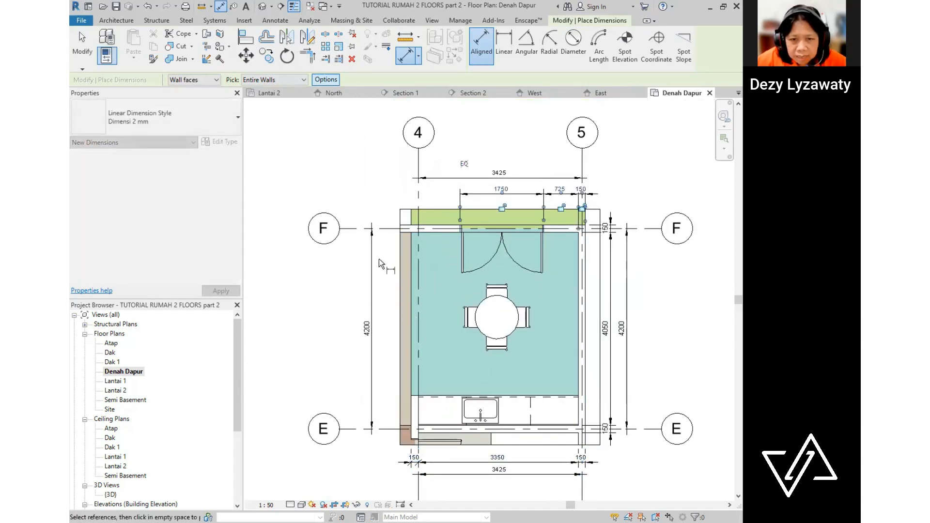
scroll(413, 244, down, 1)
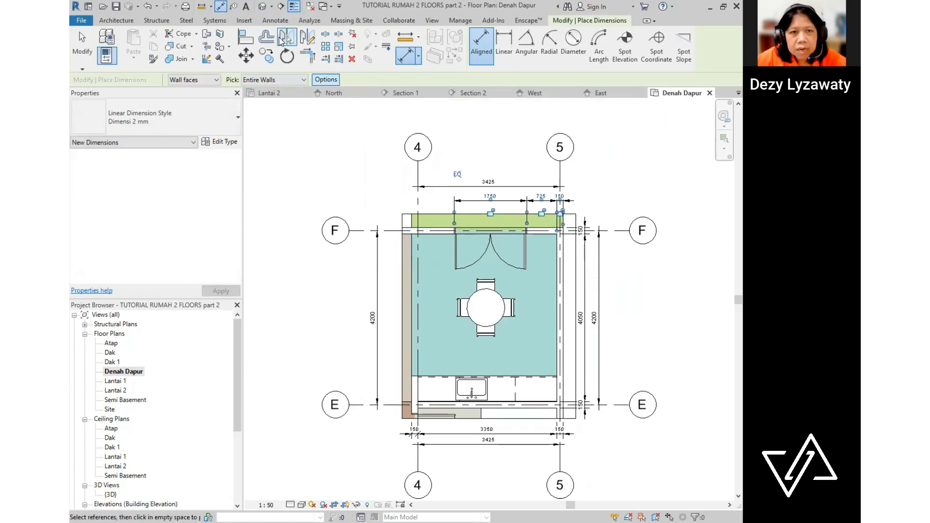
- Switch dimension picking to Individual References and dimension from the door opening's edge to grid 4 in line with the wall dimensions
click(293, 92)
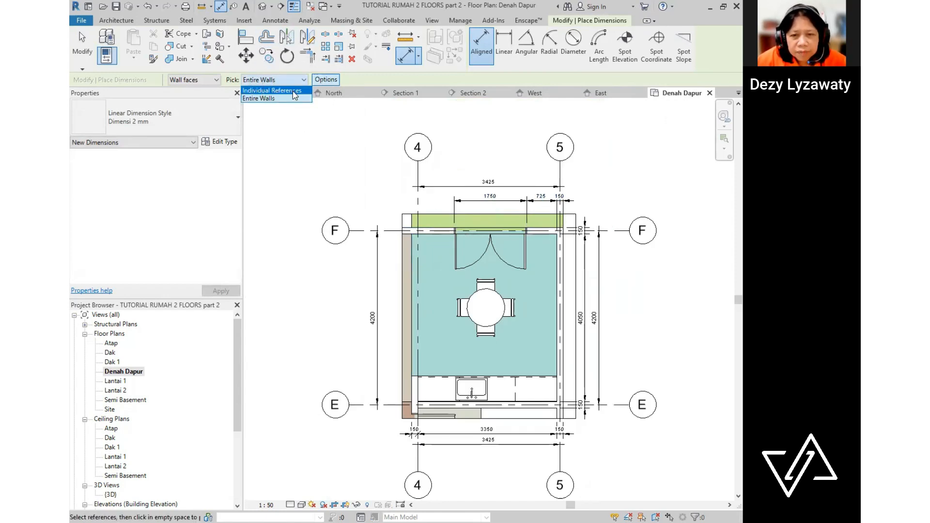
scroll(422, 247, up, 2)
click(478, 214)
click(414, 221)
click(516, 174)
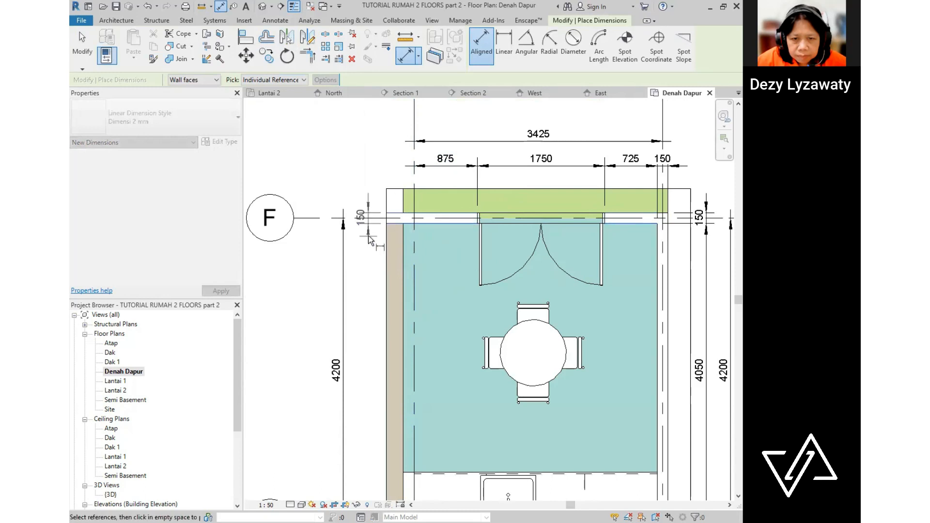
- Dimension the faces of the grid F and grid E walls on the grid 4 side, inside the overall grid dimension
middle_drag(455, 278, 473, 105)
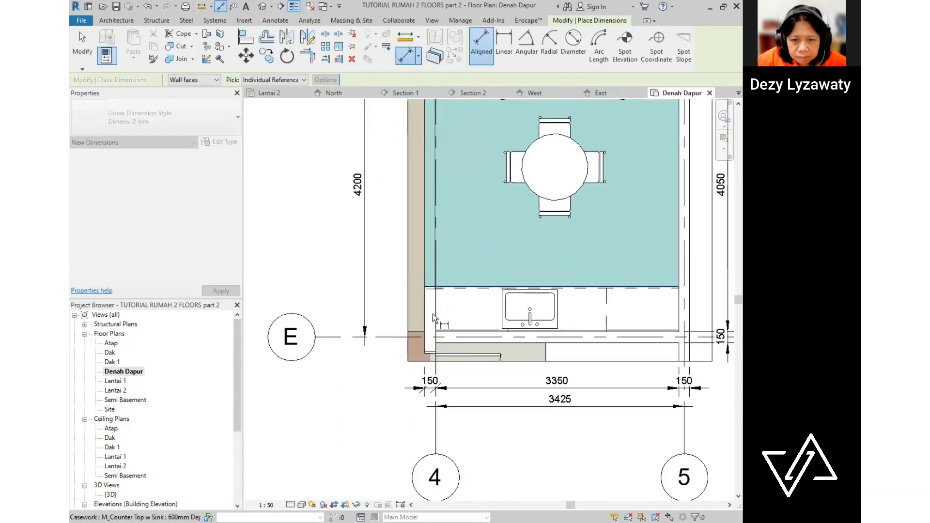
scroll(440, 356, up, 3)
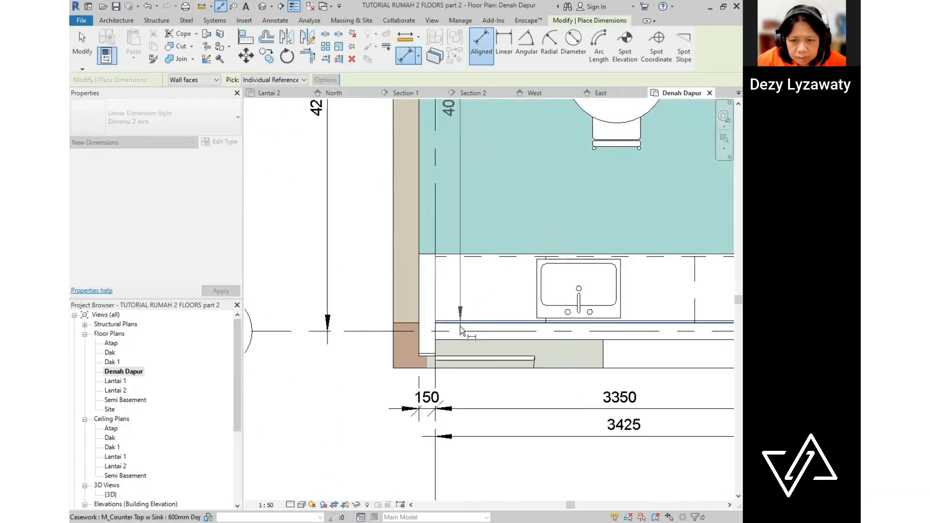
scroll(461, 340, down, 2)
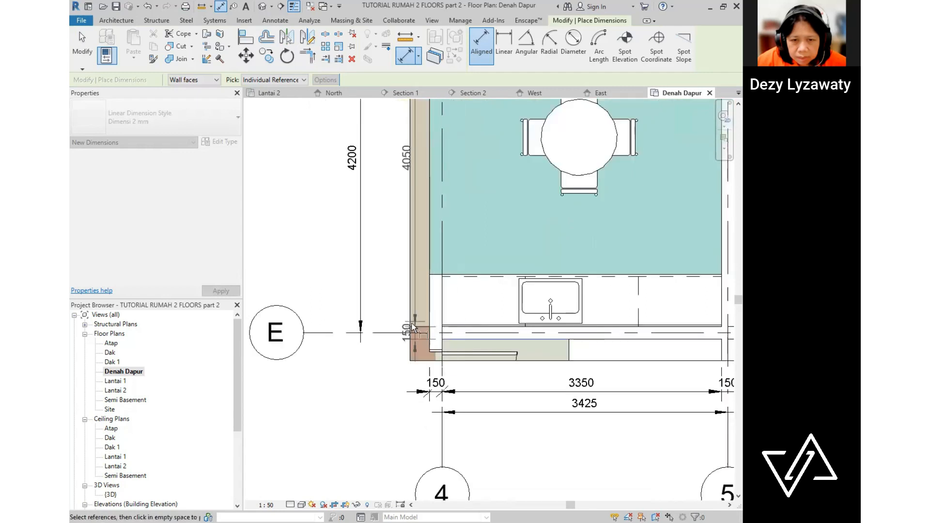
scroll(412, 328, down, 3)
click(397, 178)
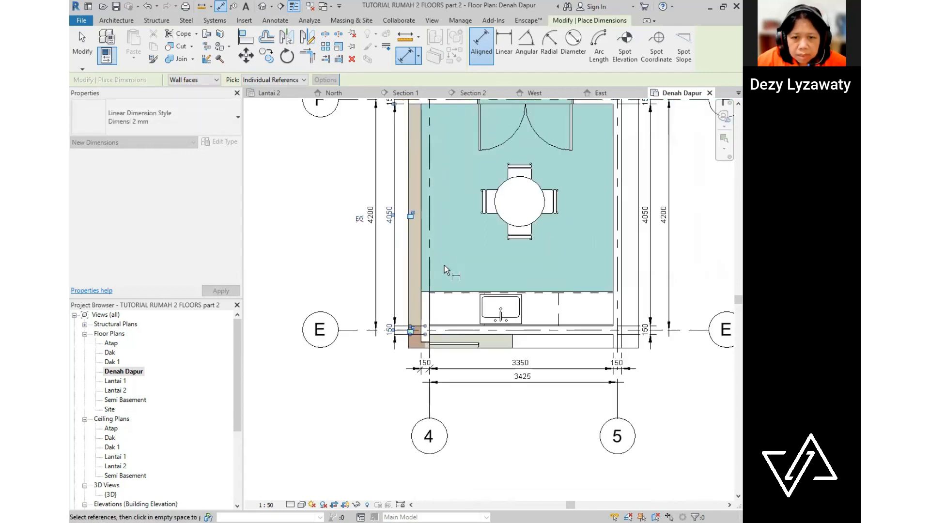
scroll(443, 265, down, 2)
key(Escape)
key(Escape)
- Set the Denah Dapur plan's detail level to Medium
middle_drag(621, 277, 596, 293)
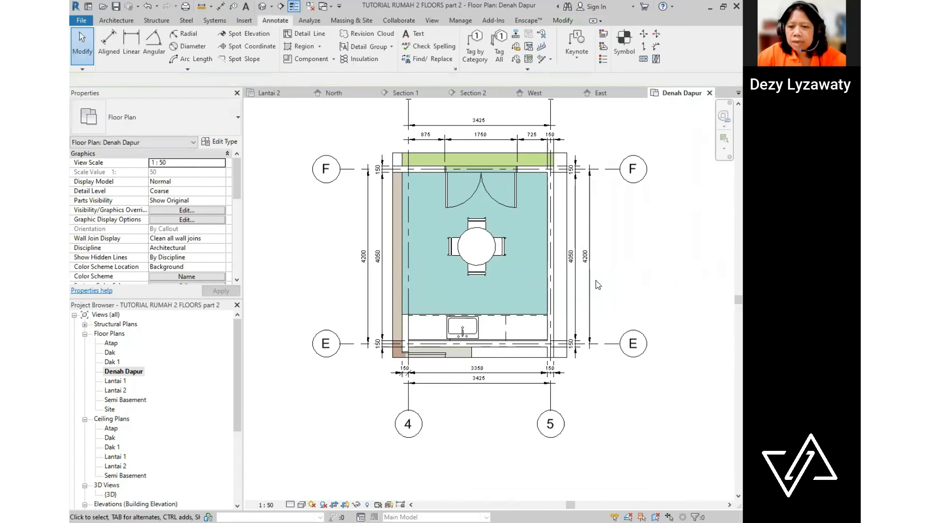
scroll(599, 289, up, 1)
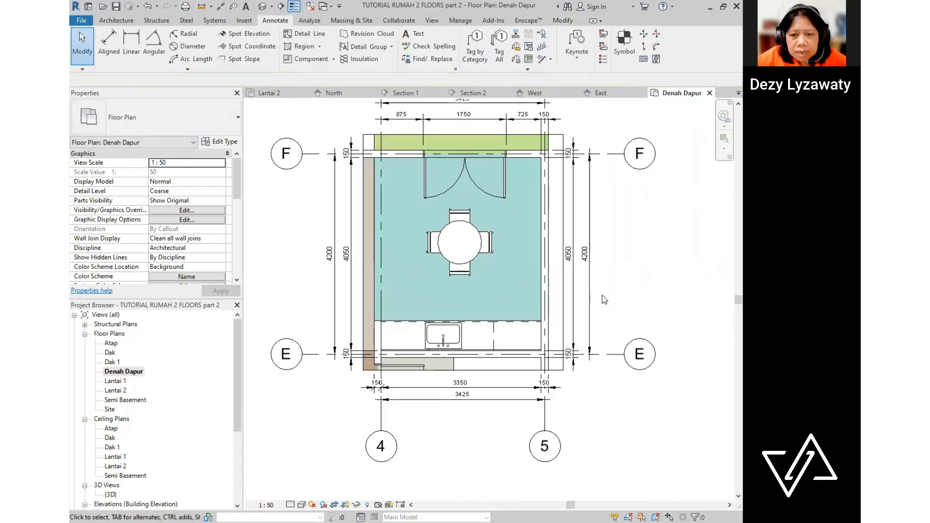
scroll(602, 296, down, 2)
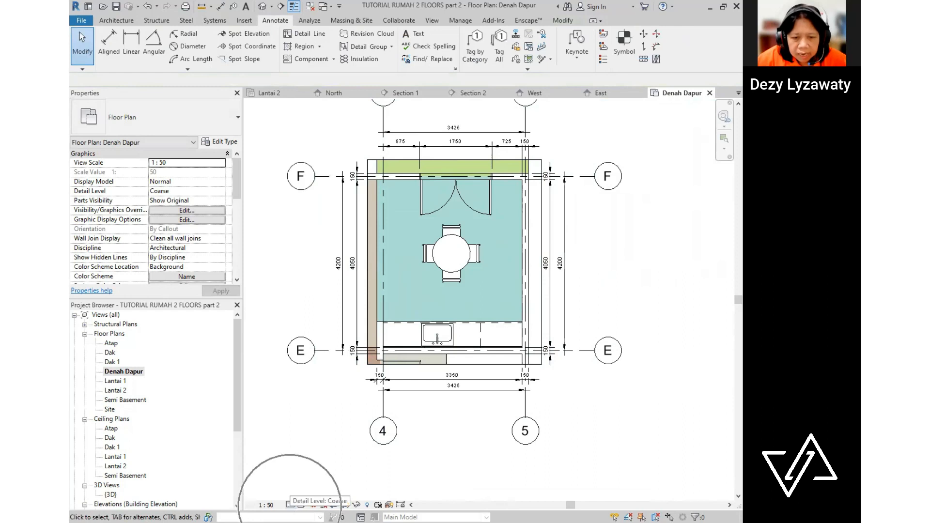
click(290, 505)
key(ctrl)
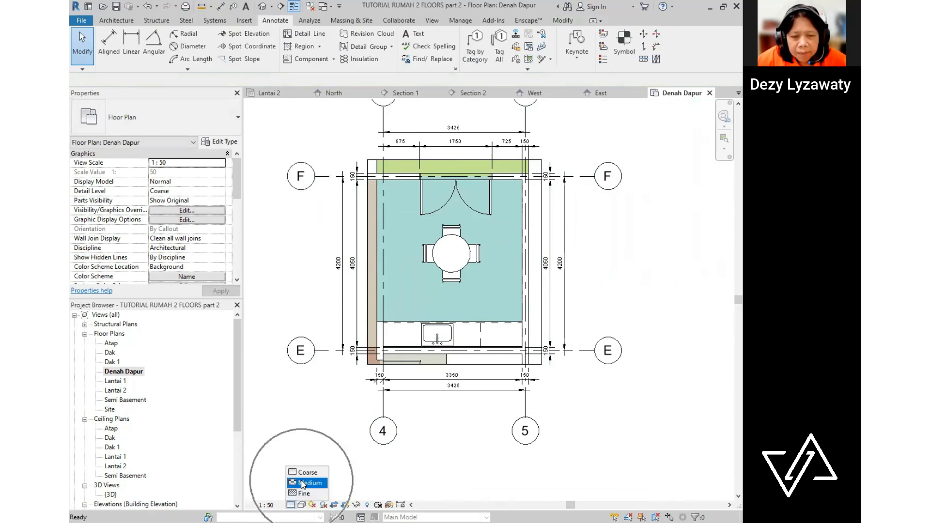
scroll(533, 179, up, 4)
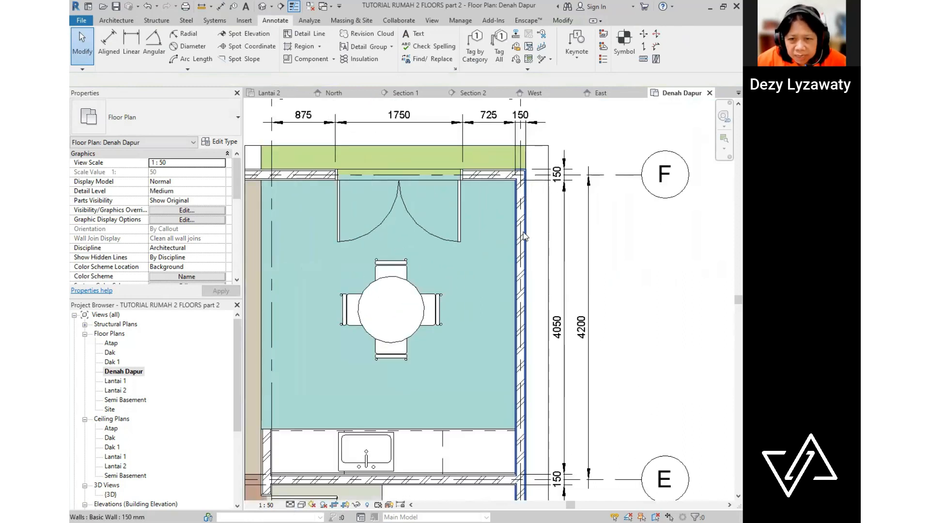
scroll(538, 321, down, 3)
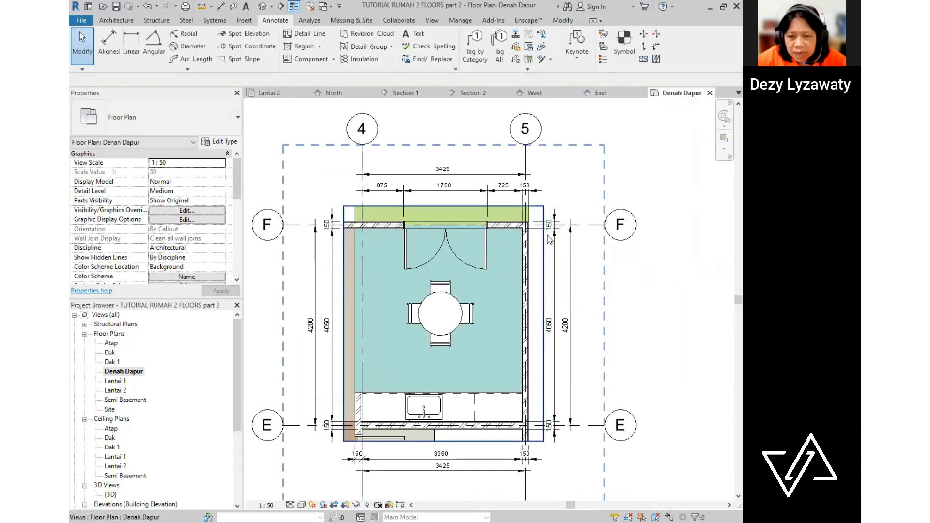
scroll(587, 303, down, 2)
middle_drag(672, 323, 664, 304)
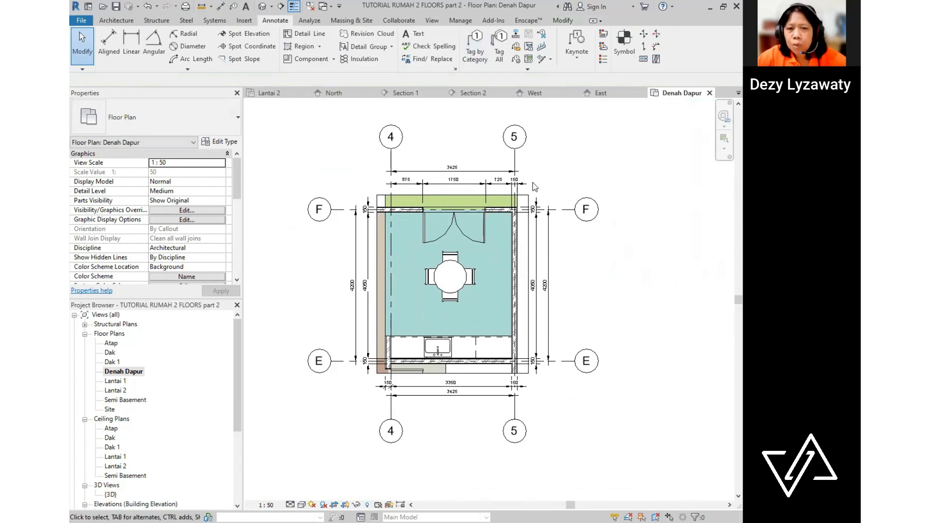
- Place a Building Elevation marker on the centre of the dining table, facing the wall along grid 5
click(433, 23)
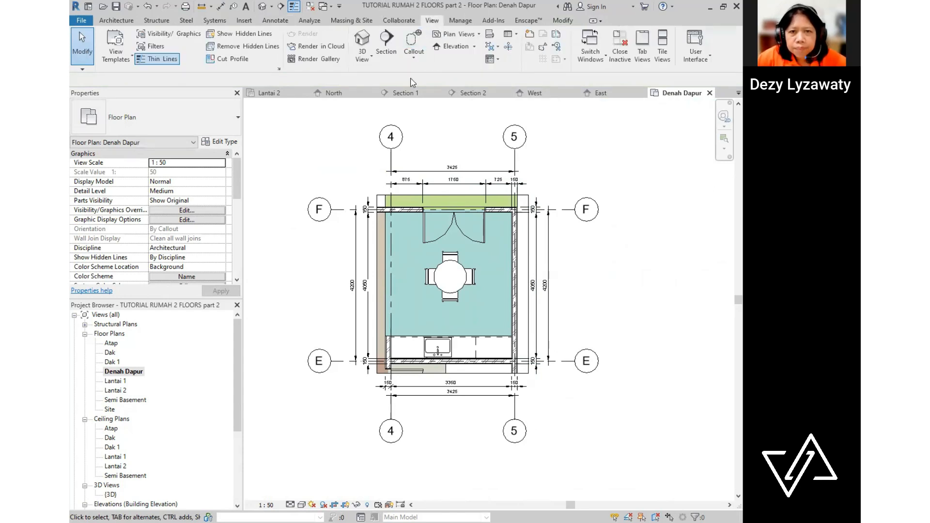
click(445, 47)
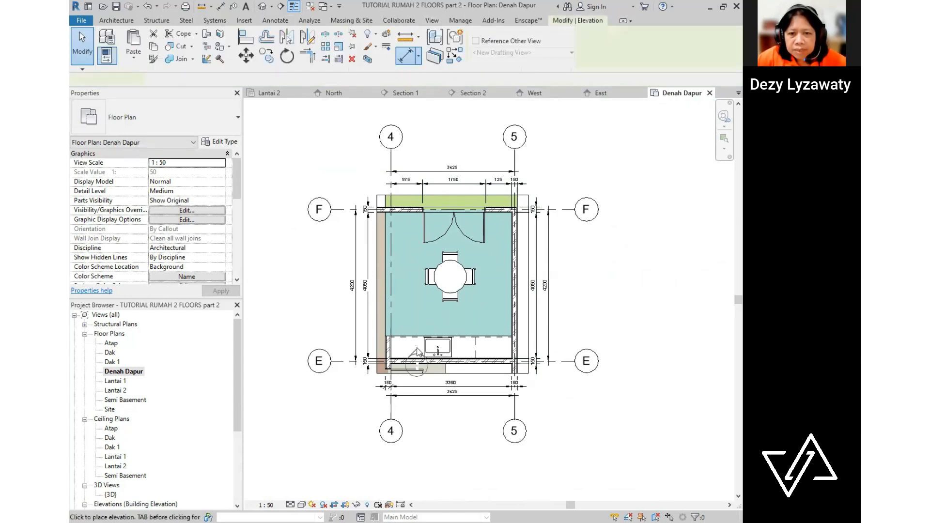
scroll(439, 321, up, 3)
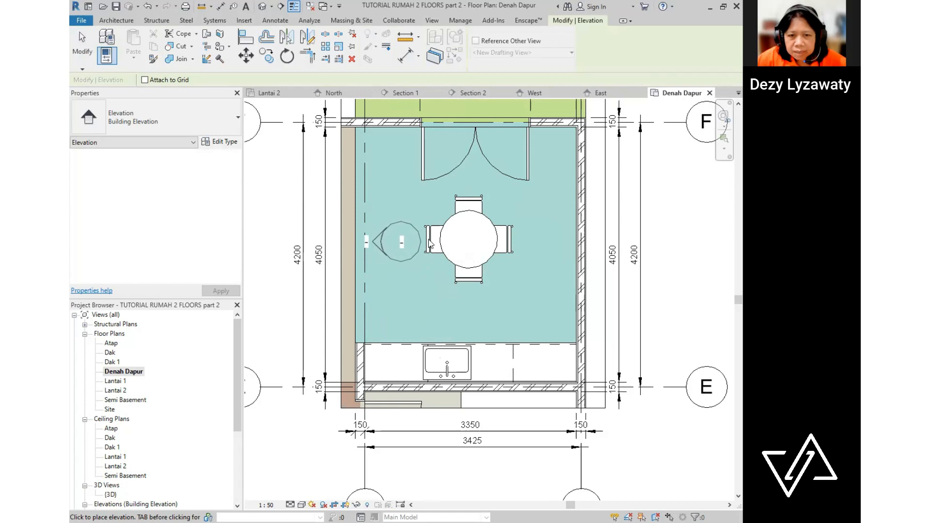
click(468, 244)
key(Escape)
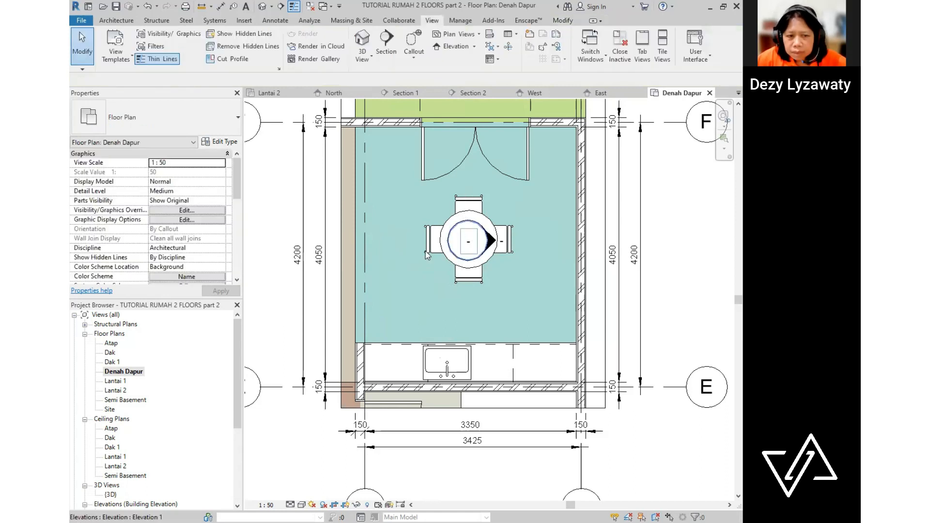
- Open the new interior elevation view Elevation 1 - a
scroll(252, 391, down, 2)
scroll(146, 436, down, 3)
click(137, 457)
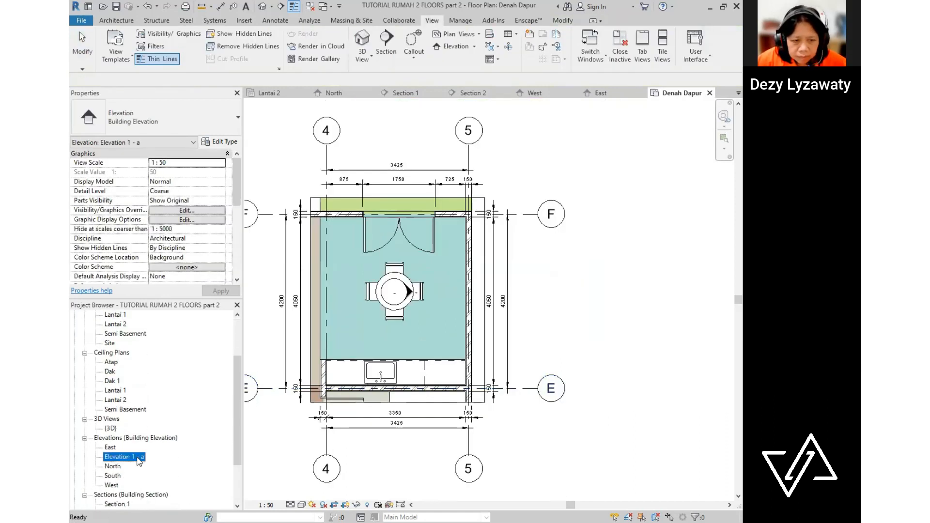
double_click(139, 458)
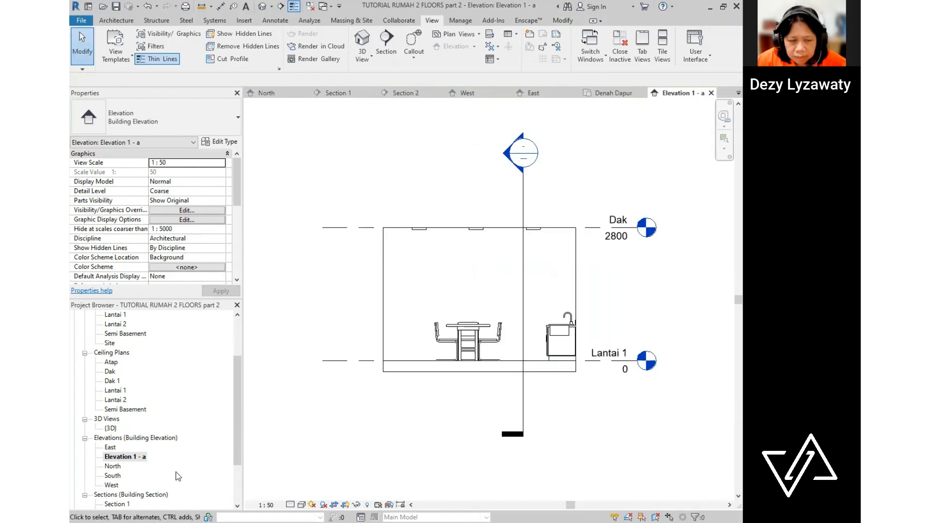
scroll(127, 386, up, 4)
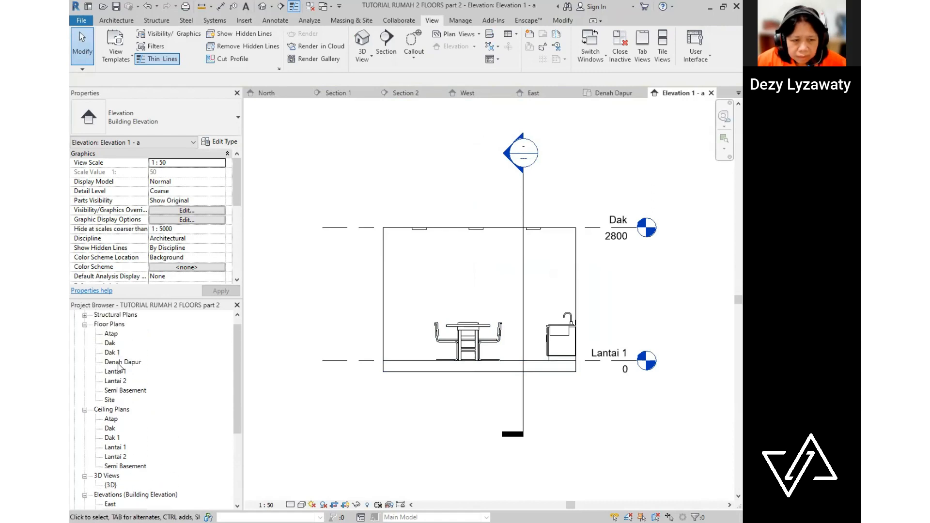
- In the Denah Dapur plan, turn on the three remaining view directions of the elevation marker on the dining table
double_click(123, 372)
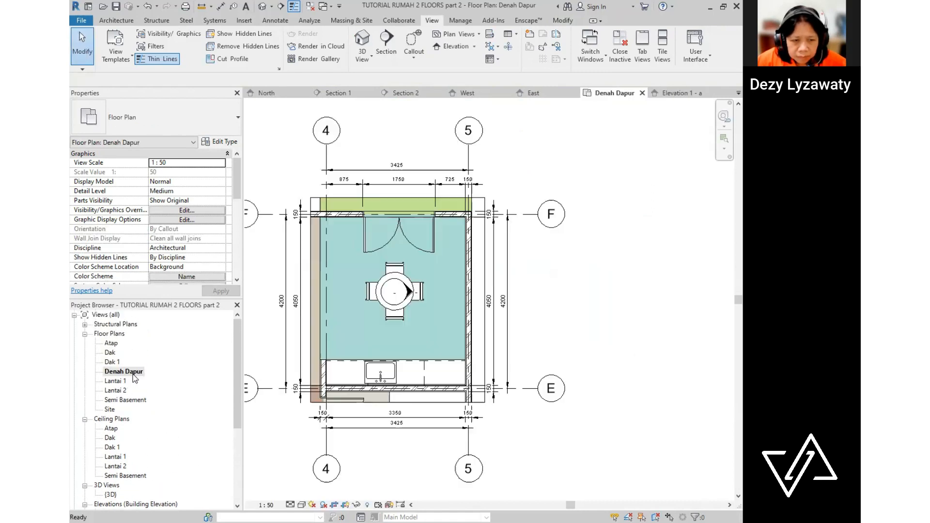
scroll(533, 275, up, 3)
scroll(530, 275, down, 2)
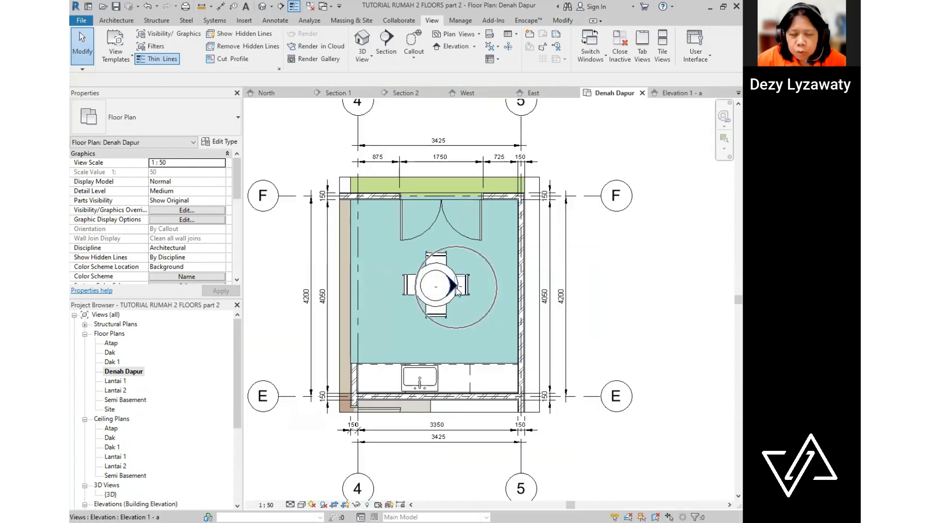
scroll(191, 404, down, 4)
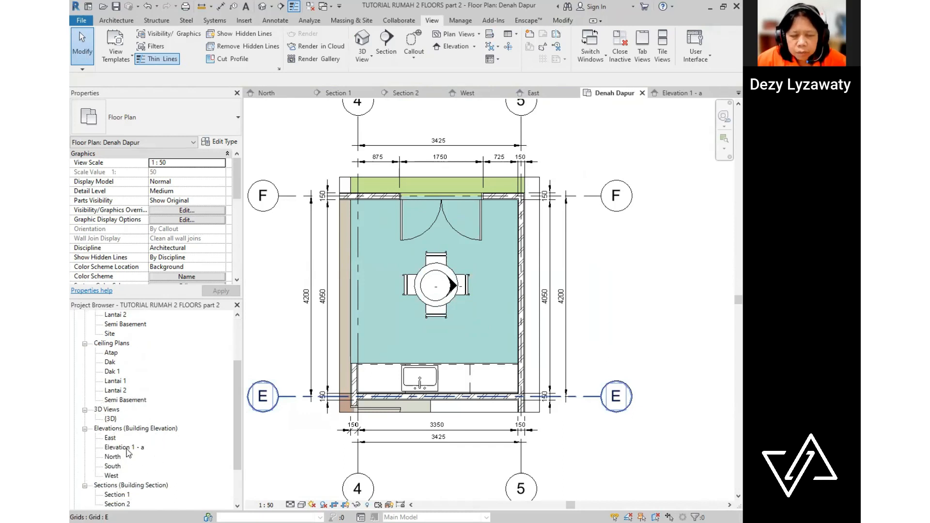
scroll(439, 314, up, 2)
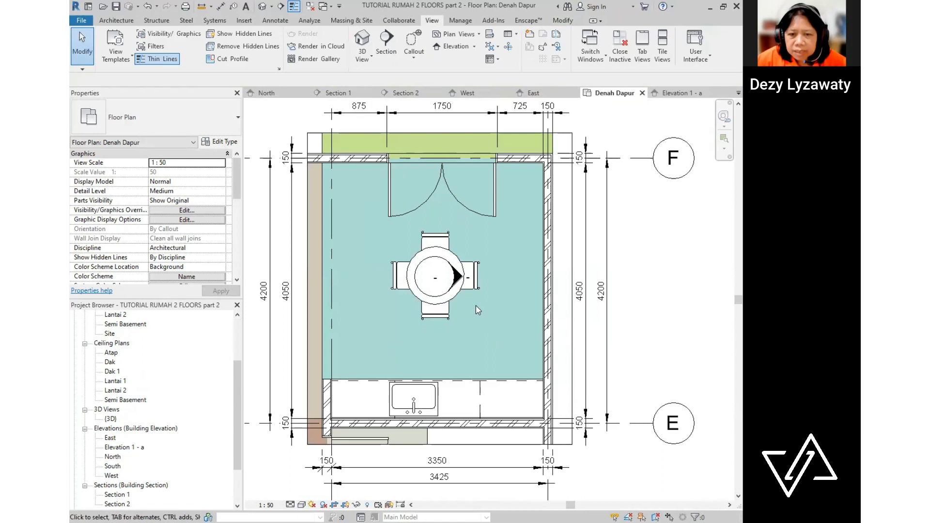
click(440, 300)
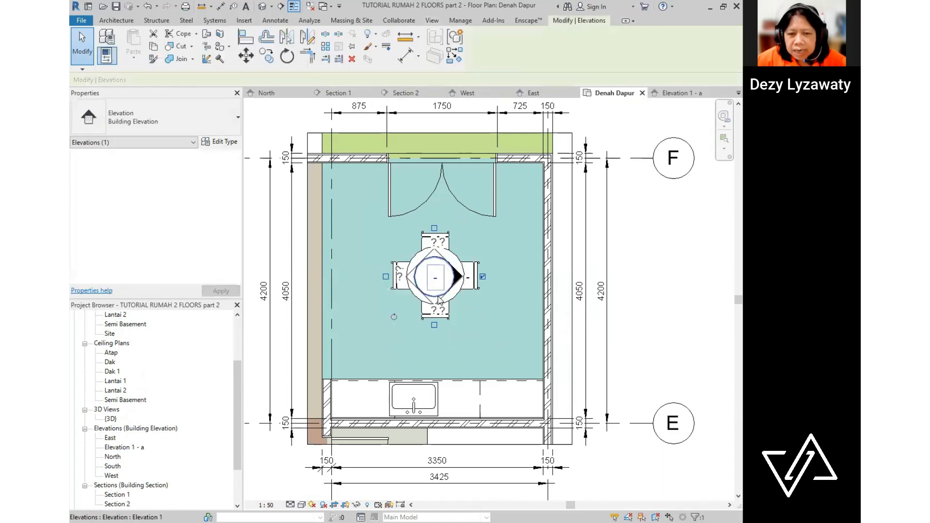
click(434, 229)
click(386, 277)
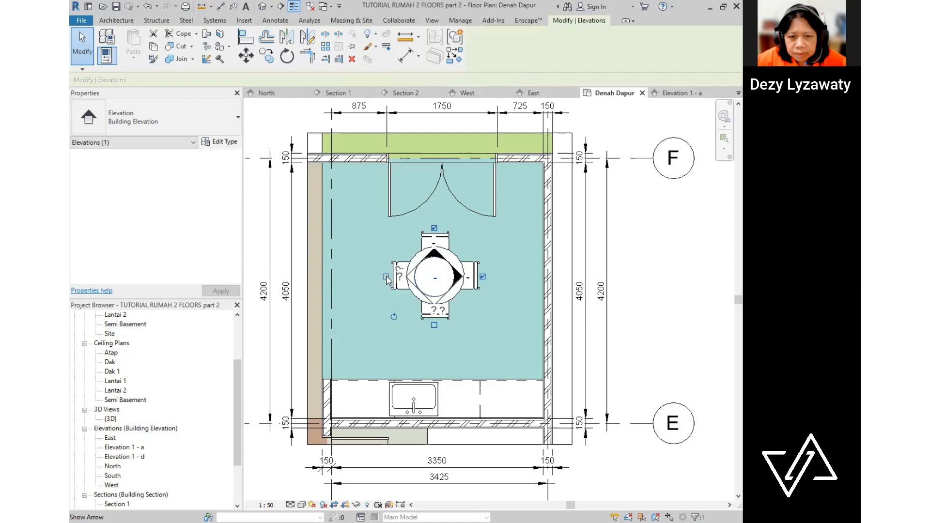
click(434, 325)
key(Escape)
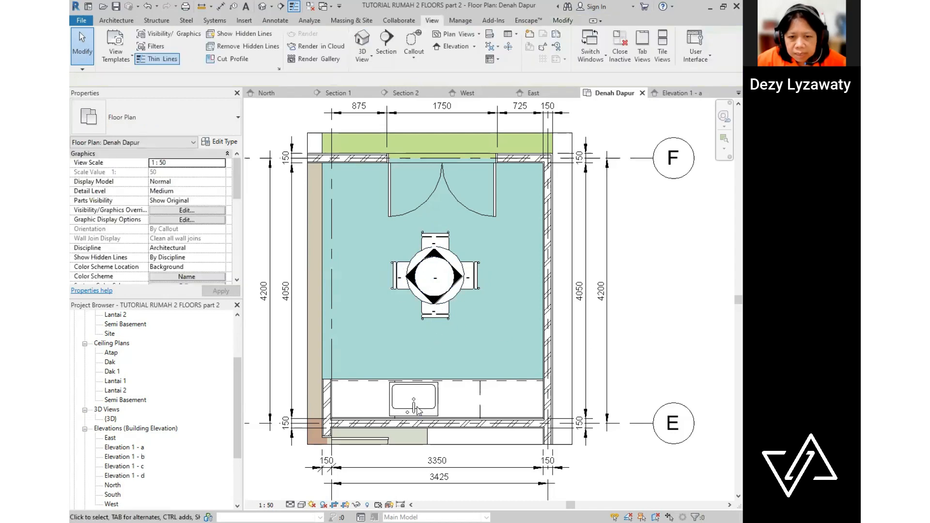
- Open the new interior elevations Elevation 1 - b, c and d in turn and inspect Elevation 1 - b
scroll(151, 405, down, 2)
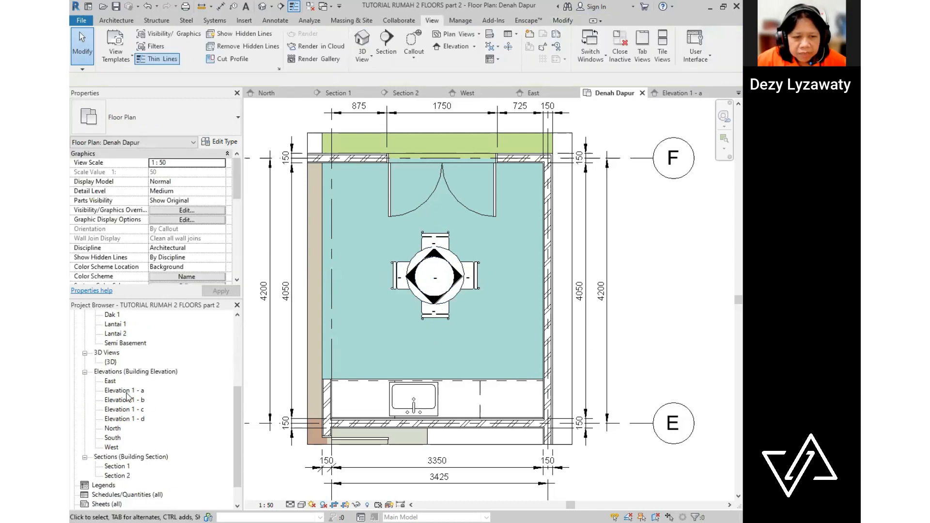
double_click(128, 399)
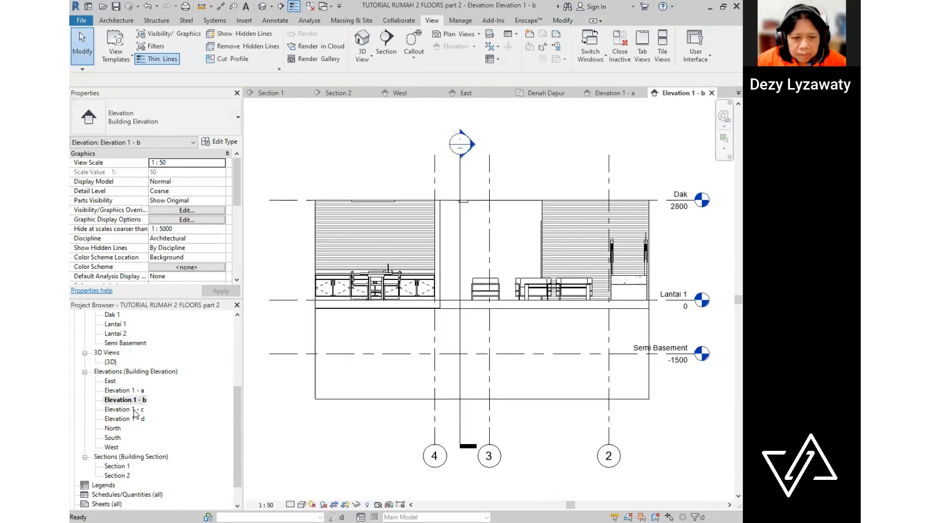
double_click(134, 410)
double_click(135, 419)
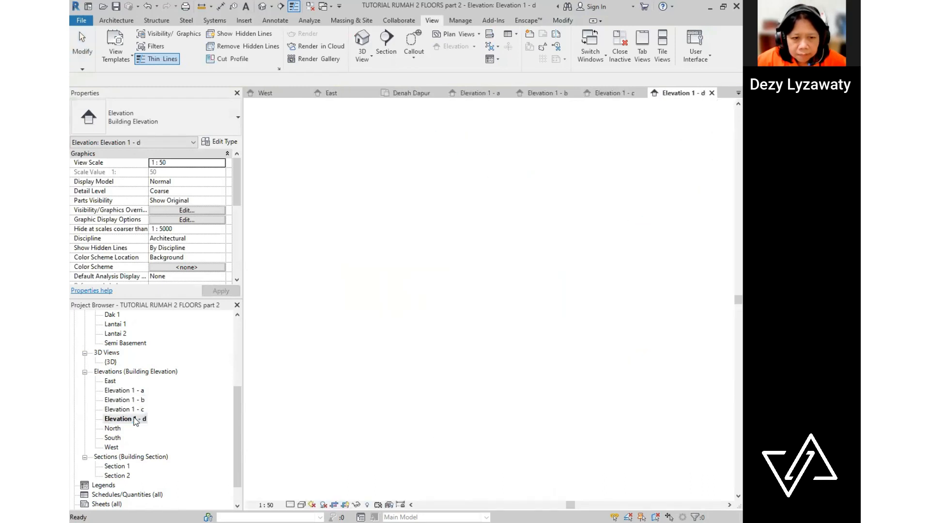
double_click(136, 400)
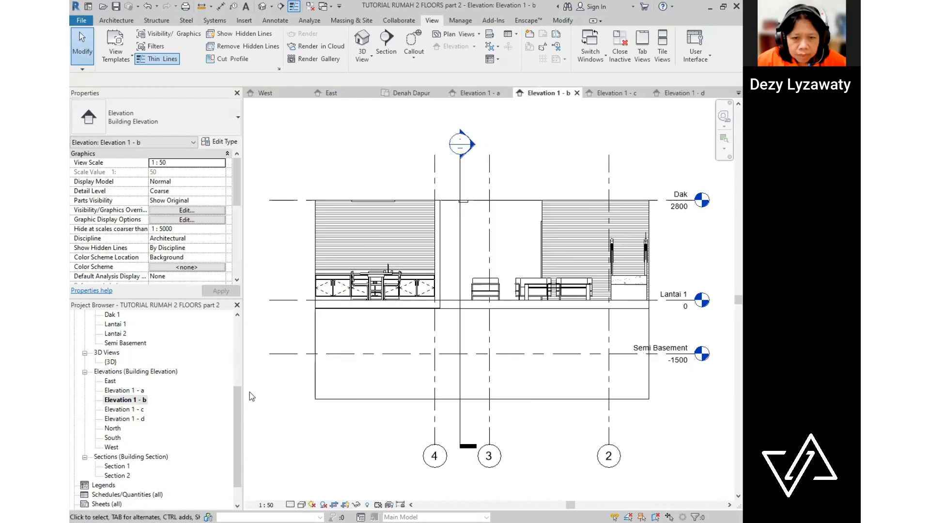
- Return to the Denah Dapur plan and examine the view extents of the elevation marker's arrows facing grids 5 and 4
drag(237, 405, 237, 336)
double_click(123, 371)
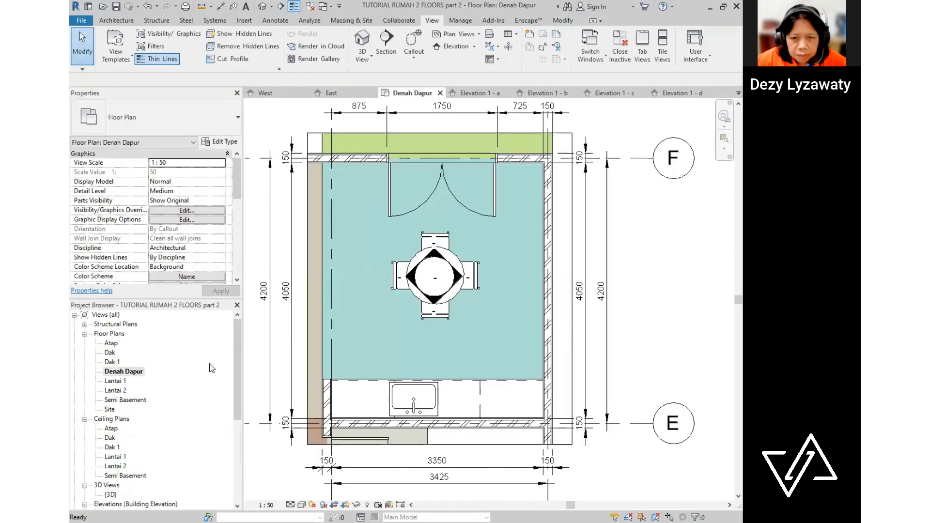
scroll(396, 267, up, 2)
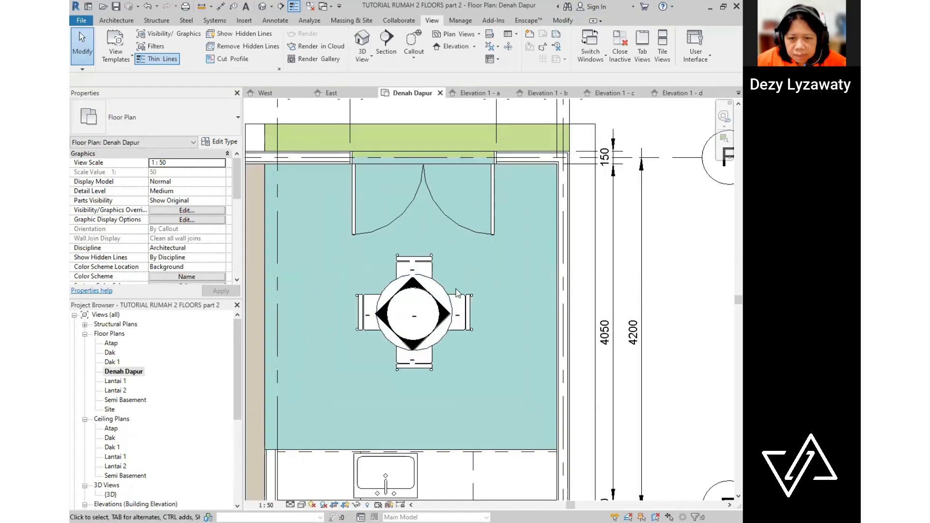
click(448, 317)
scroll(450, 316, down, 3)
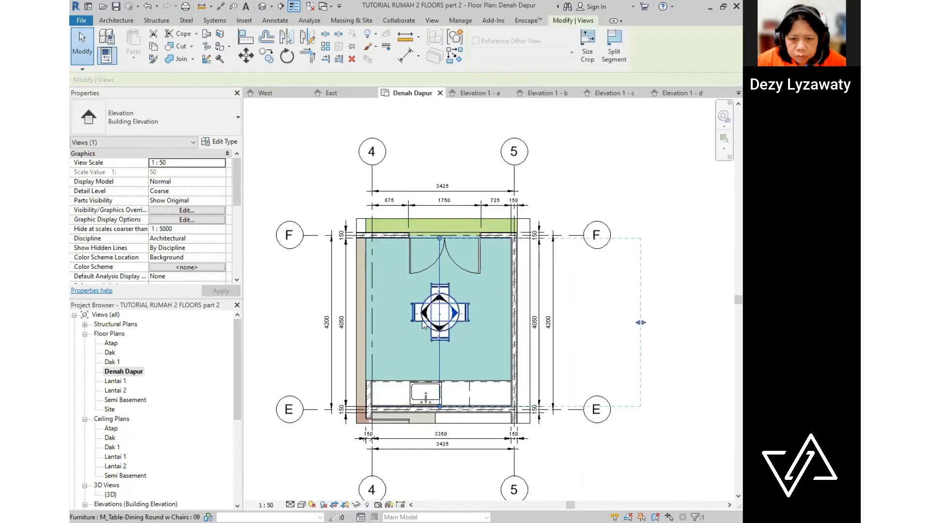
scroll(437, 342, up, 2)
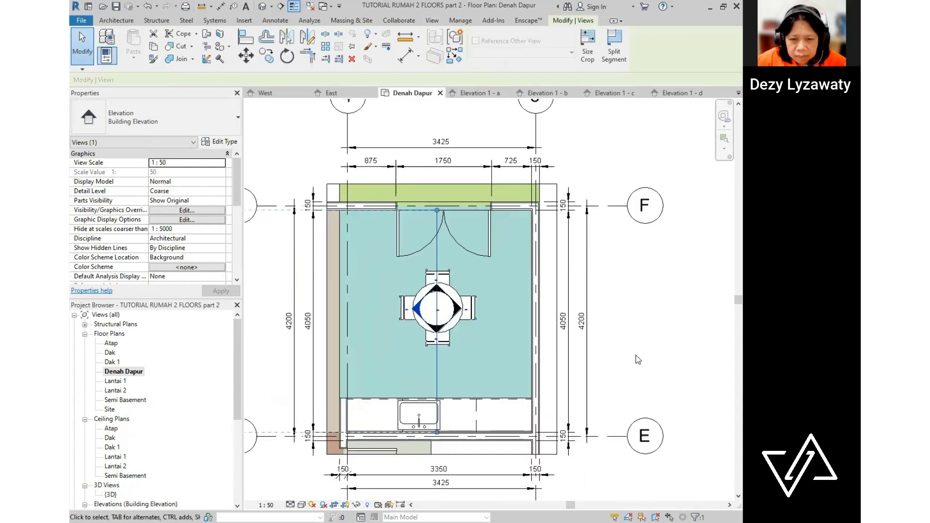
key(Escape)
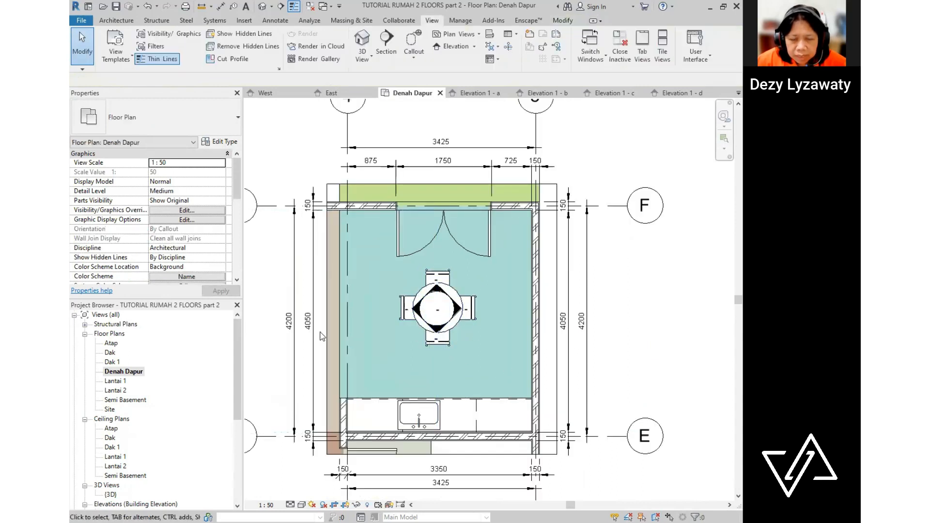
scroll(165, 376, down, 3)
scroll(165, 375, down, 1)
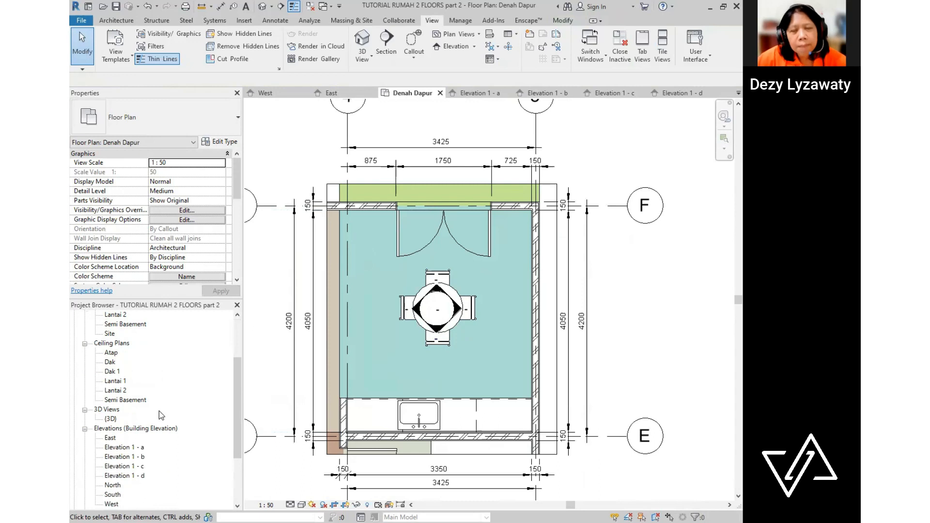
- Open Elevation 1 - a and hide the section line crossing the kitchen in this view
double_click(139, 448)
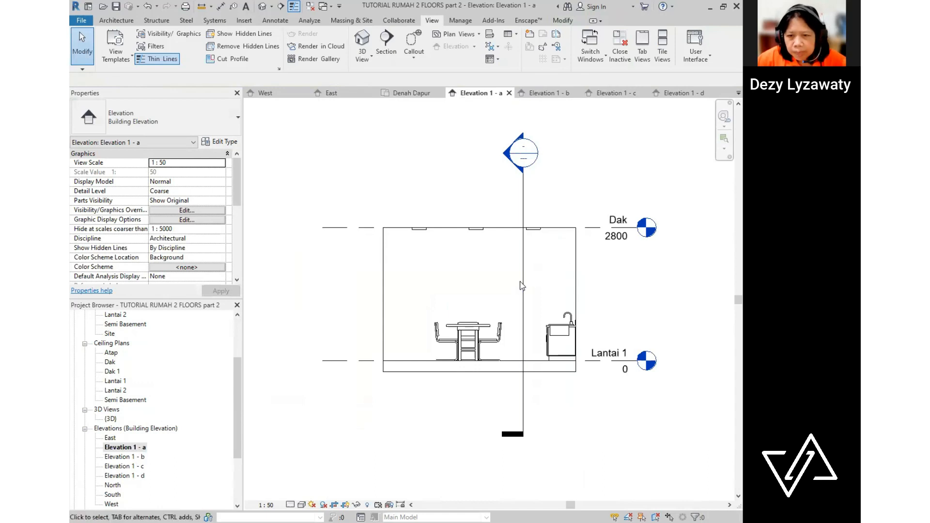
click(524, 286)
right_click(523, 281)
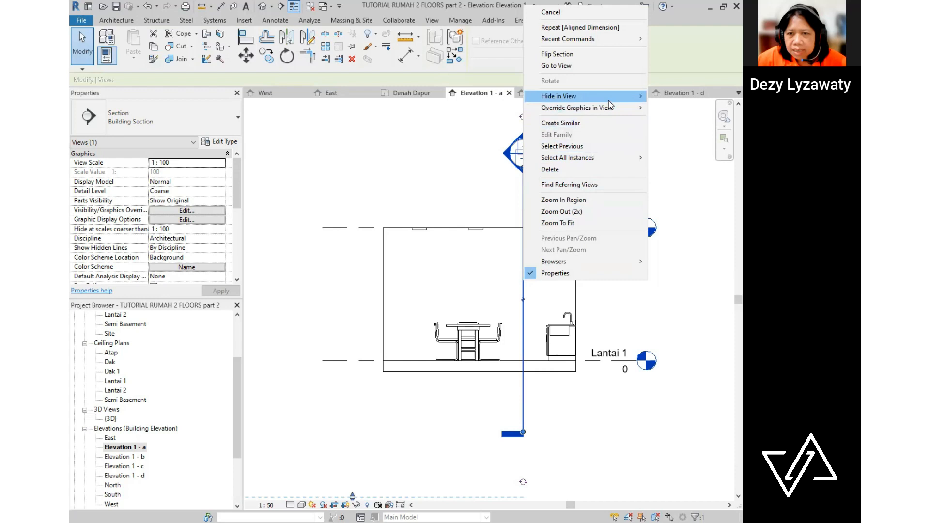
mouse_move(608, 100)
click(674, 96)
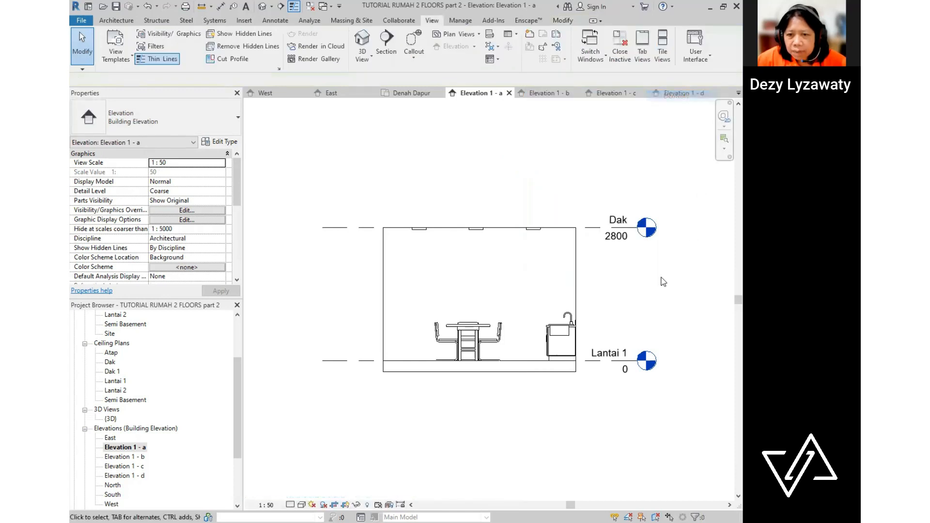
- Enlarge the Elevation 1 - a crop region beyond the grid E and F walls, above Lantai 2 and below the floor slab
click(575, 272)
drag(591, 298, 596, 298)
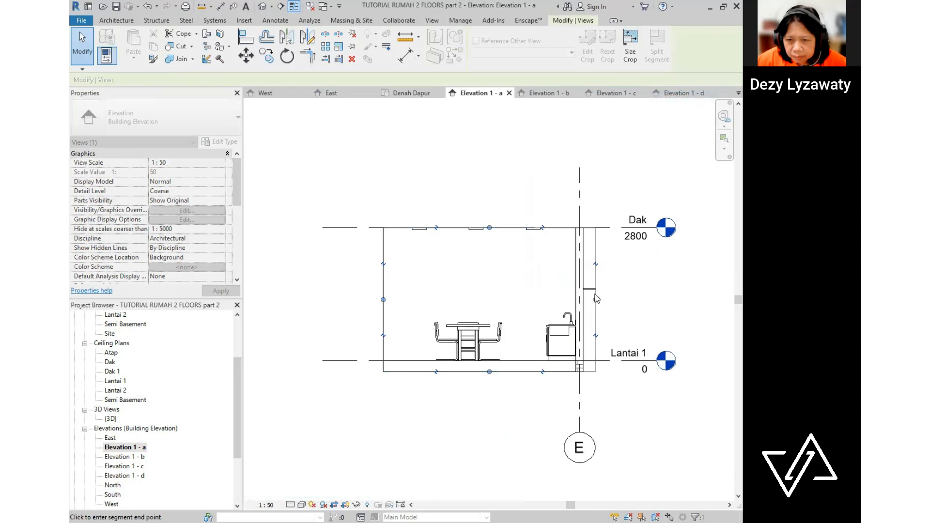
click(460, 223)
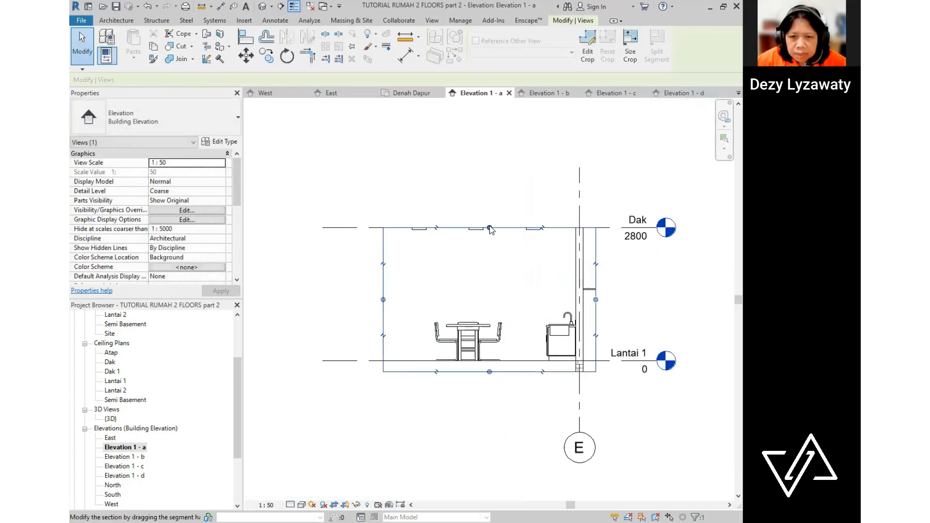
click(493, 185)
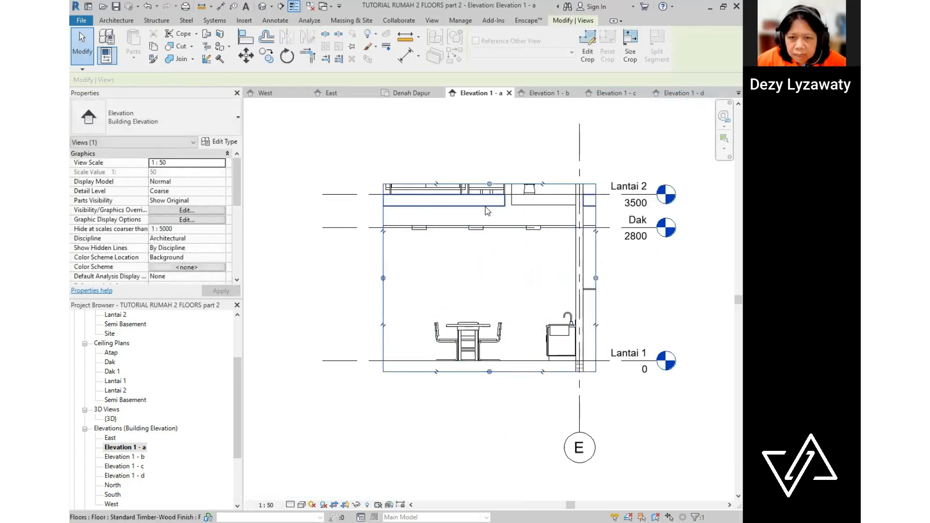
drag(383, 279, 329, 269)
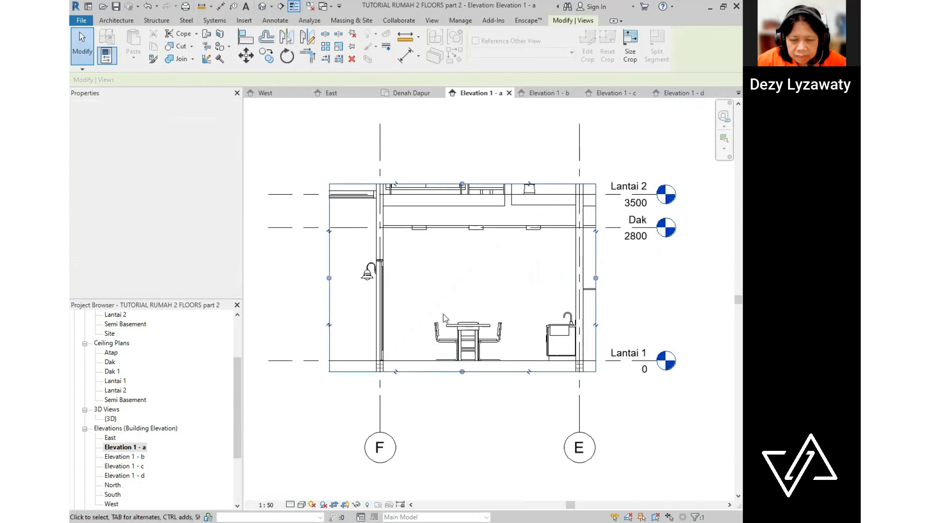
drag(462, 372, 462, 388)
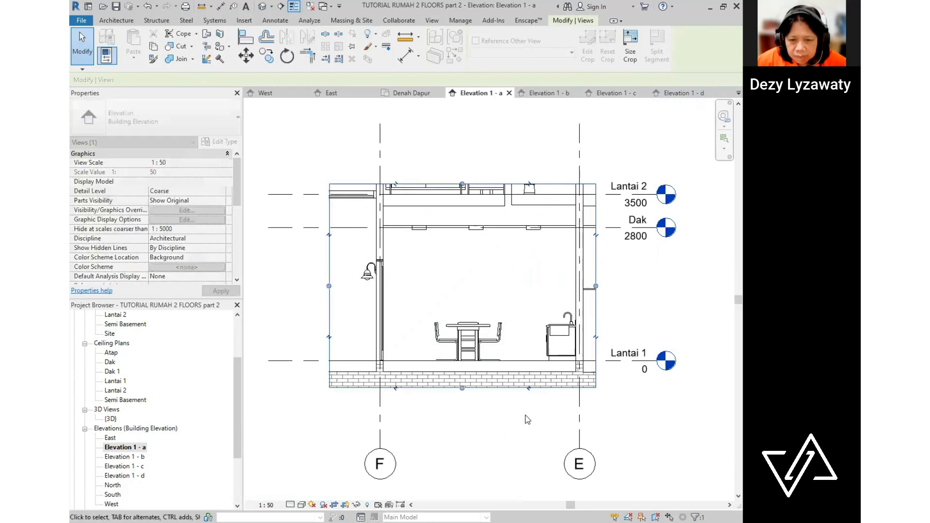
click(527, 418)
- Set the Elevation 1 - a view's detail level to Medium
scroll(522, 406, down, 2)
scroll(560, 391, up, 1)
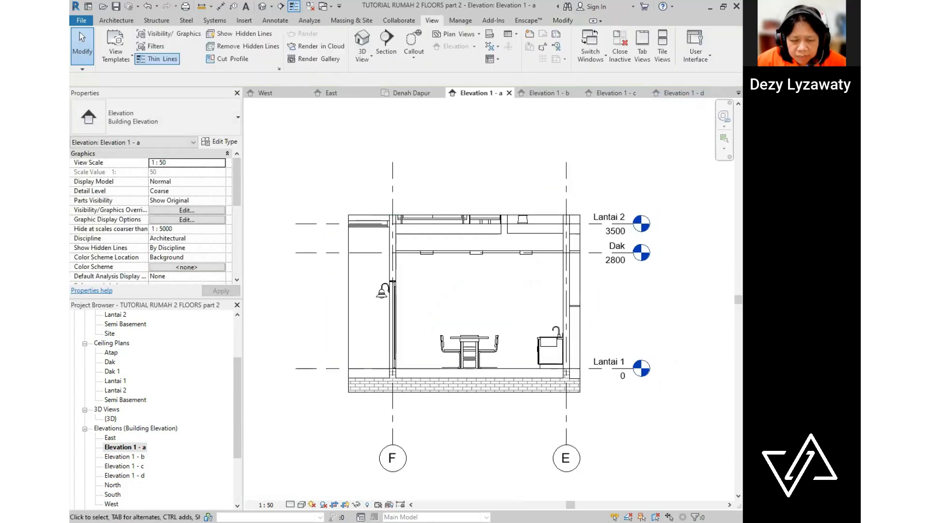
click(290, 505)
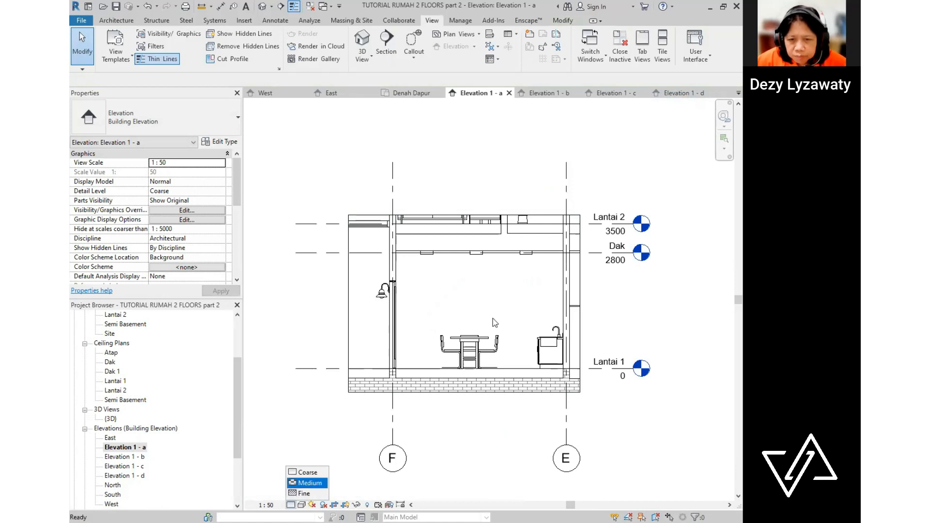
click(304, 225)
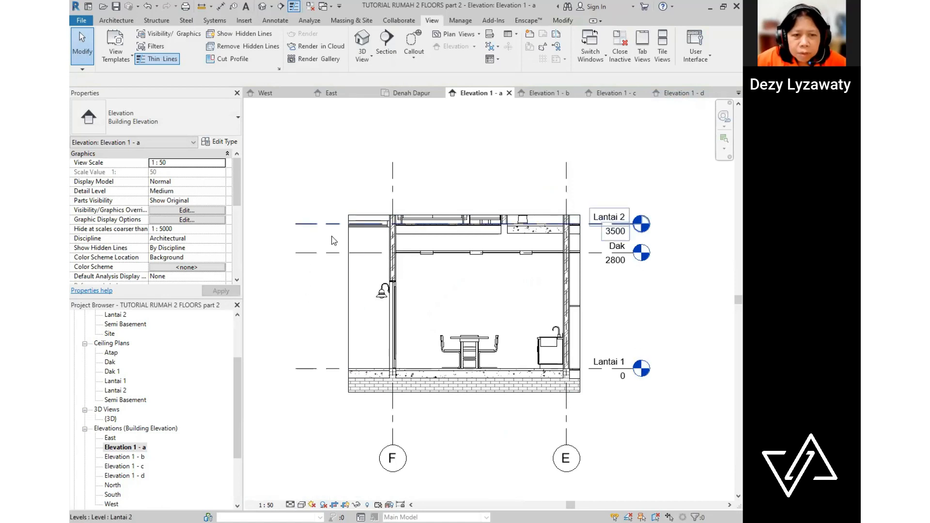
- Show level heads for Lantai 2, Dak and Lantai 1 at their grid F ends as well
middle_drag(340, 246, 425, 245)
click(337, 223)
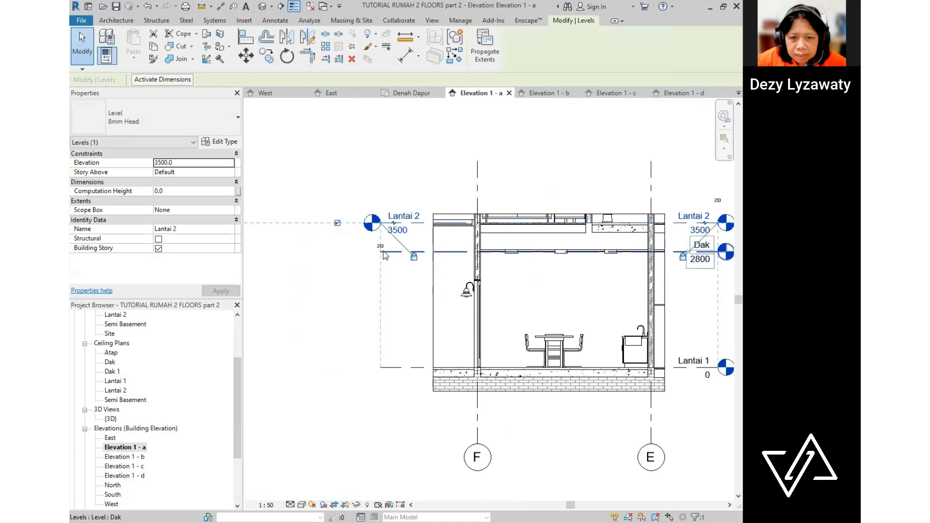
click(383, 251)
click(337, 252)
click(386, 367)
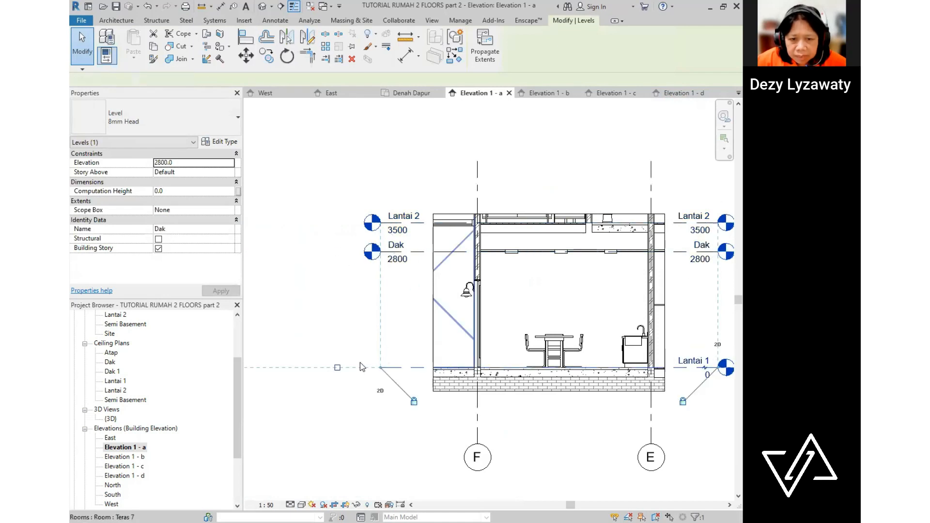
click(337, 367)
key(Escape)
middle_drag(574, 438, 503, 418)
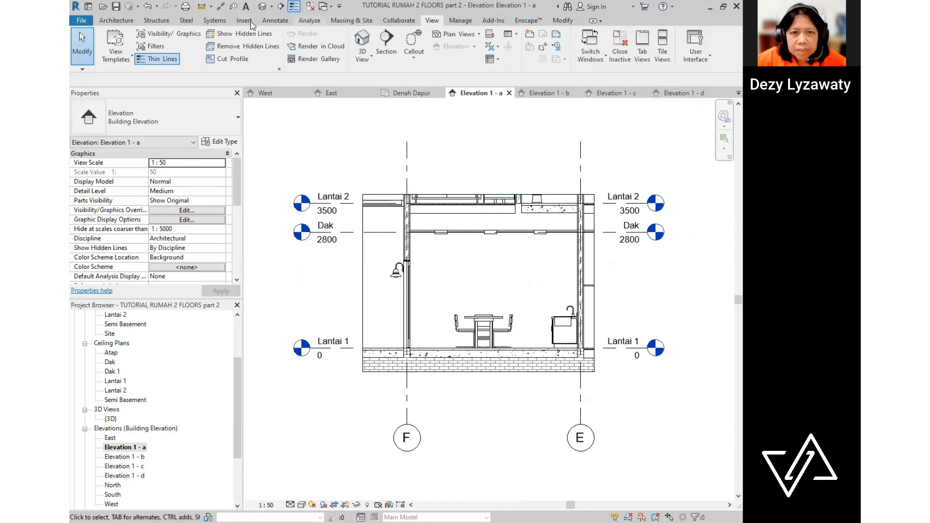
- Place an aligned dimension string across levels Lantai 1, Dak and Lantai 2 on the grid F side
click(271, 20)
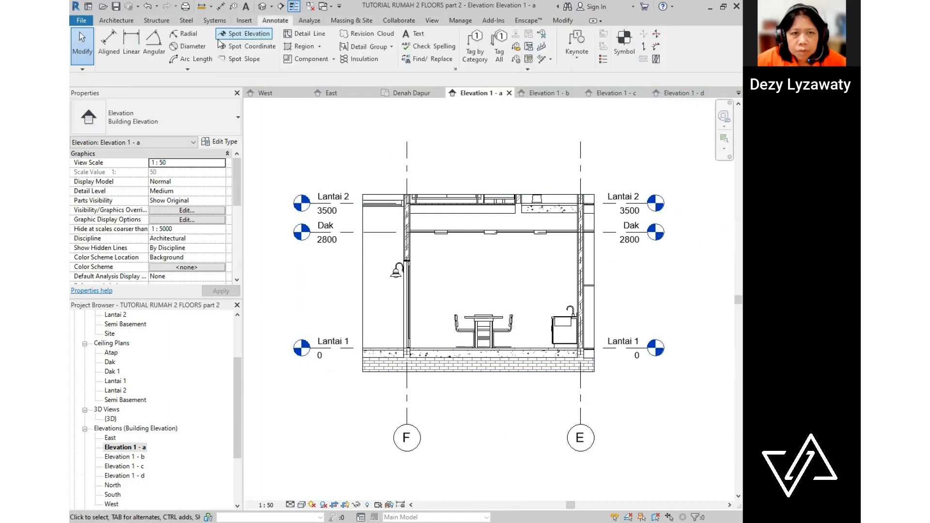
click(108, 46)
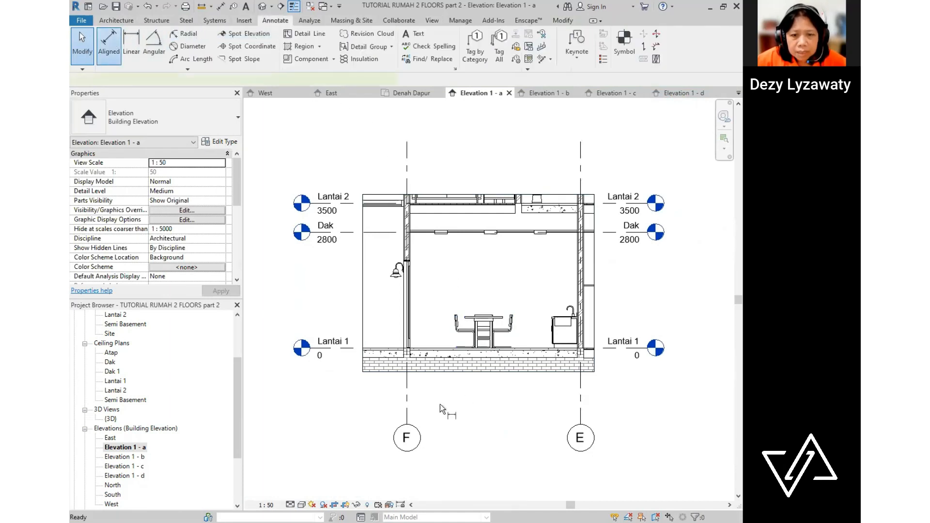
click(352, 348)
click(358, 232)
click(359, 203)
click(354, 189)
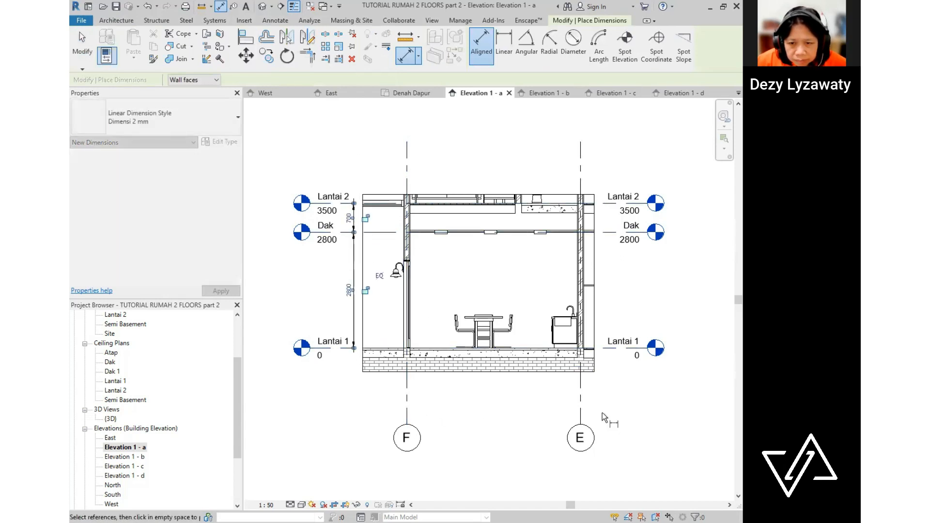
- Place an aligned dimension string across levels Lantai 1, Dak and Lantai 2 on the grid E side
click(624, 348)
click(609, 232)
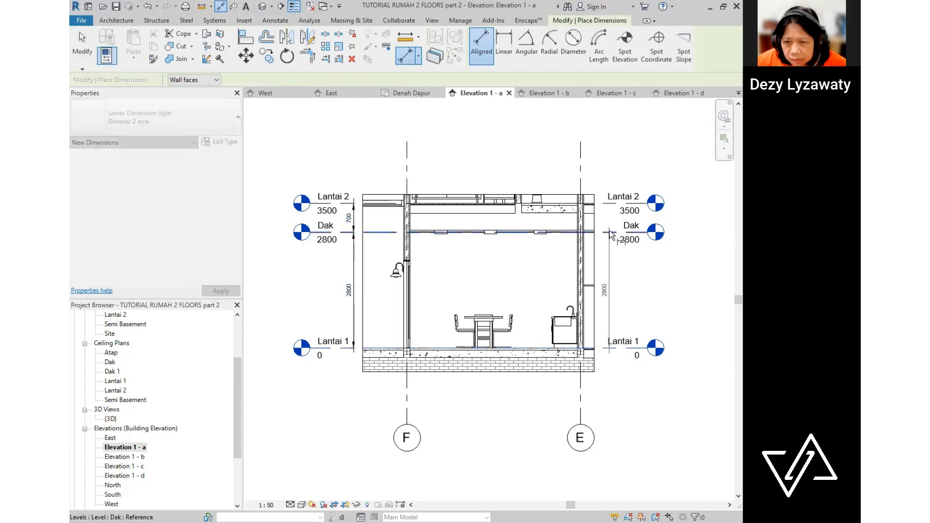
click(607, 208)
click(606, 150)
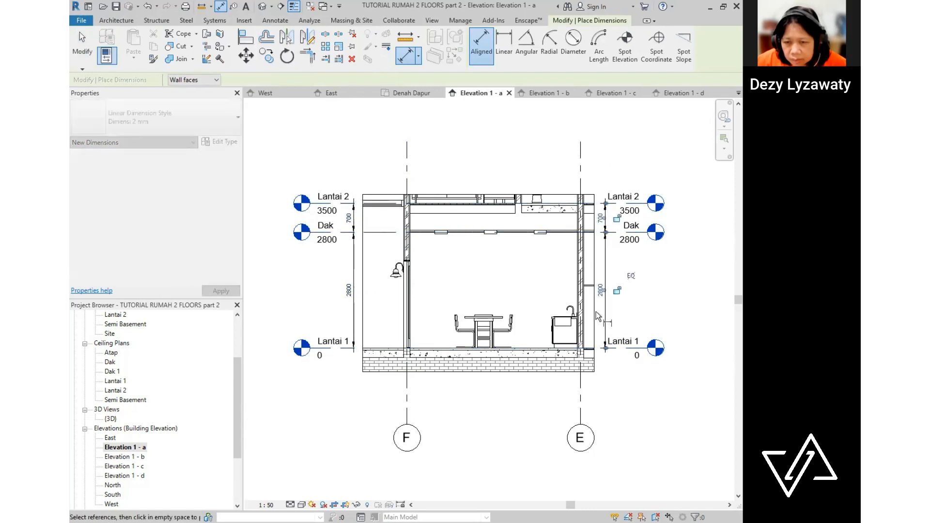
- Dimension the wall thicknesses at grids F and E and the clear width between them, below the floor slab
scroll(413, 396, up, 2)
scroll(413, 397, up, 1)
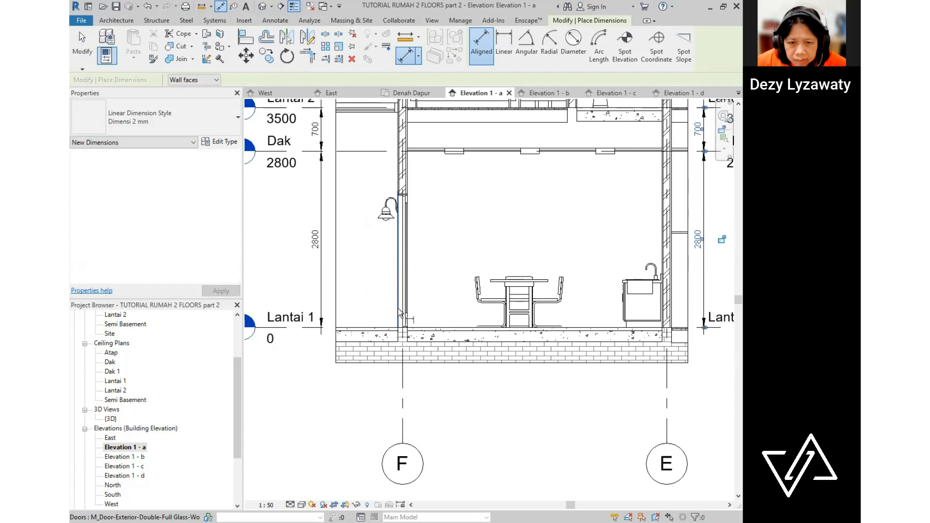
click(401, 315)
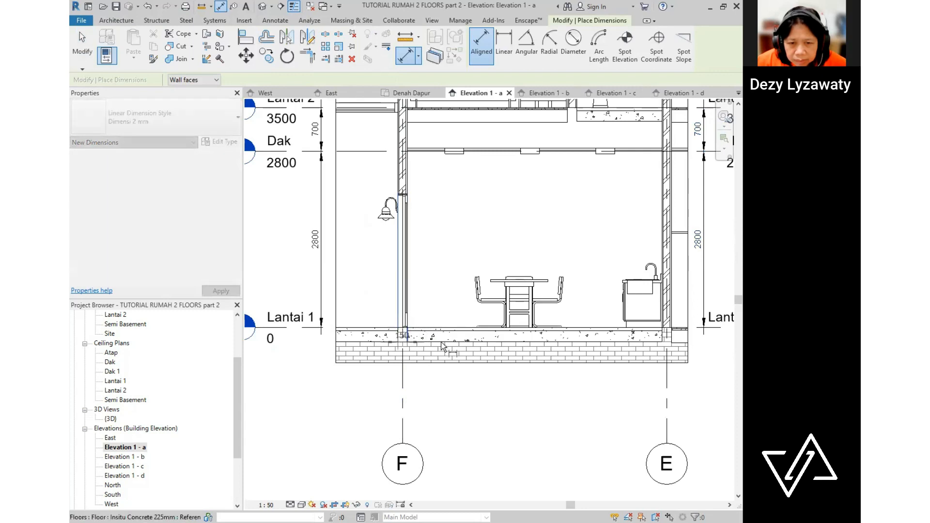
click(678, 345)
click(658, 401)
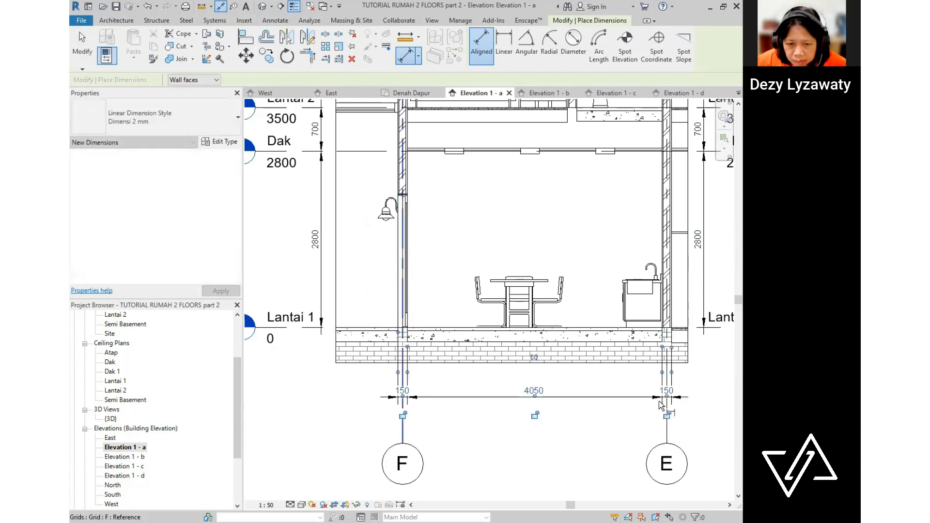
- Add an overall dimension between grids F and E beneath the wall dimension string
click(402, 427)
click(665, 428)
click(644, 422)
- Place a vertical dimension string from Dak to the door head and Lantai 1 beside the grid F wall
scroll(625, 416, down, 2)
scroll(481, 272, up, 3)
click(468, 172)
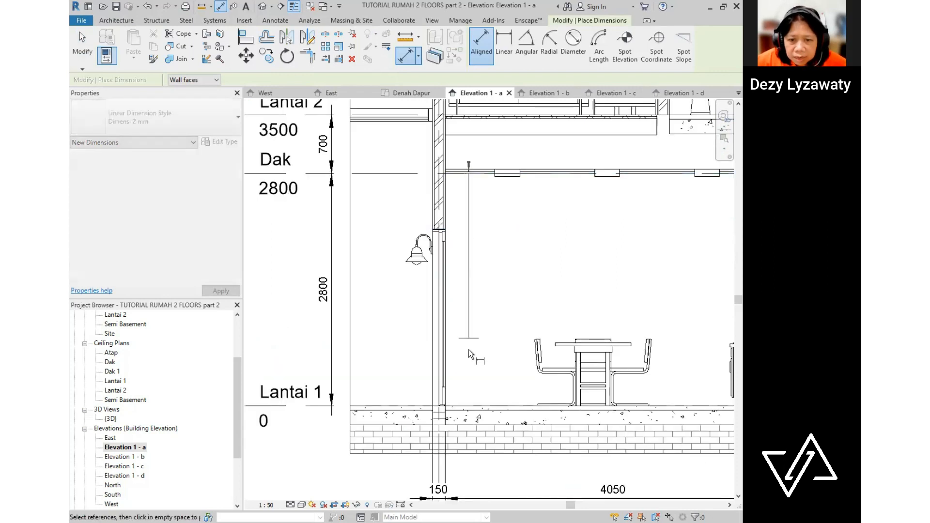
click(478, 228)
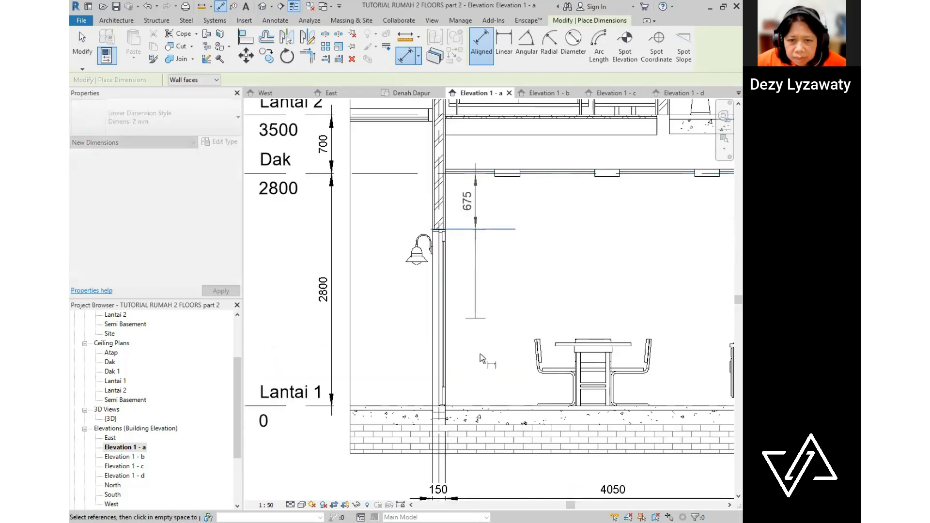
click(479, 405)
click(387, 320)
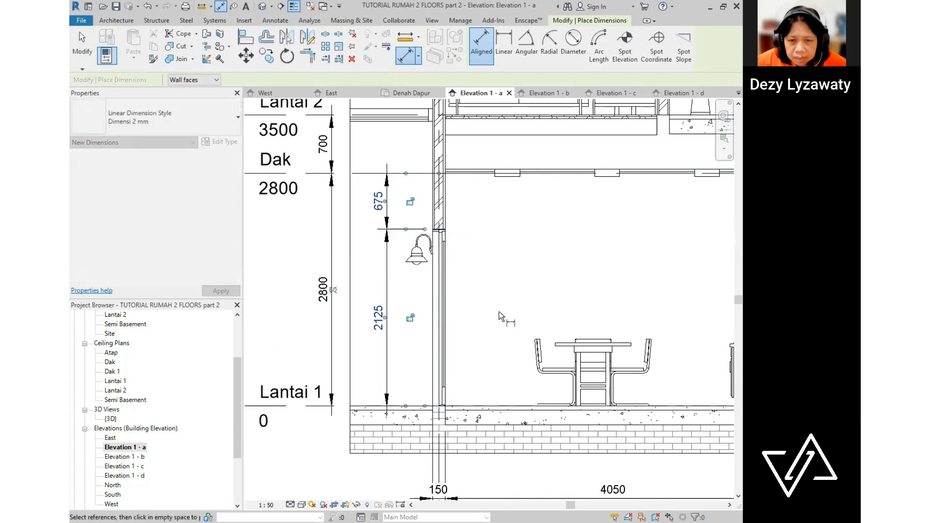
- Tag the Dapur room above the dining table in Elevation 1 - a
scroll(499, 312, down, 2)
middle_drag(628, 336, 587, 341)
middle_drag(562, 291, 564, 241)
scroll(535, 279, down, 1)
middle_drag(535, 279, 516, 283)
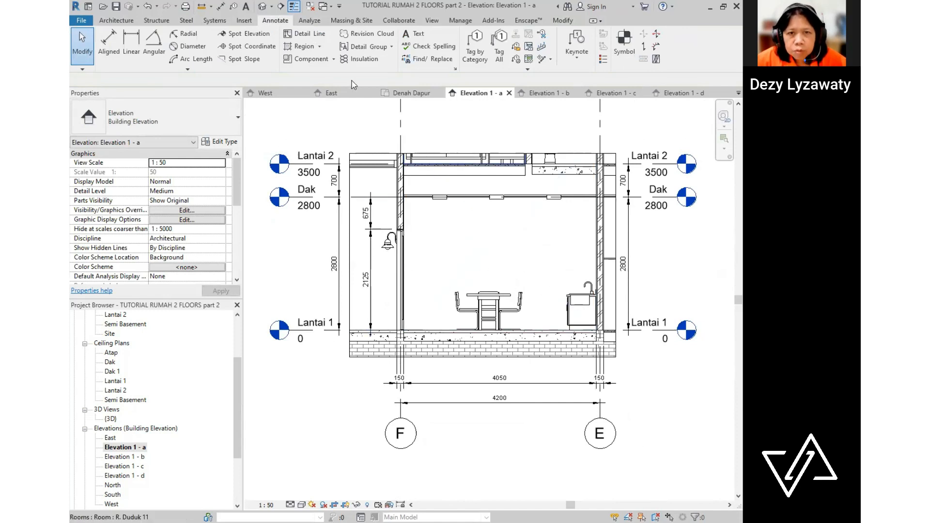
click(116, 21)
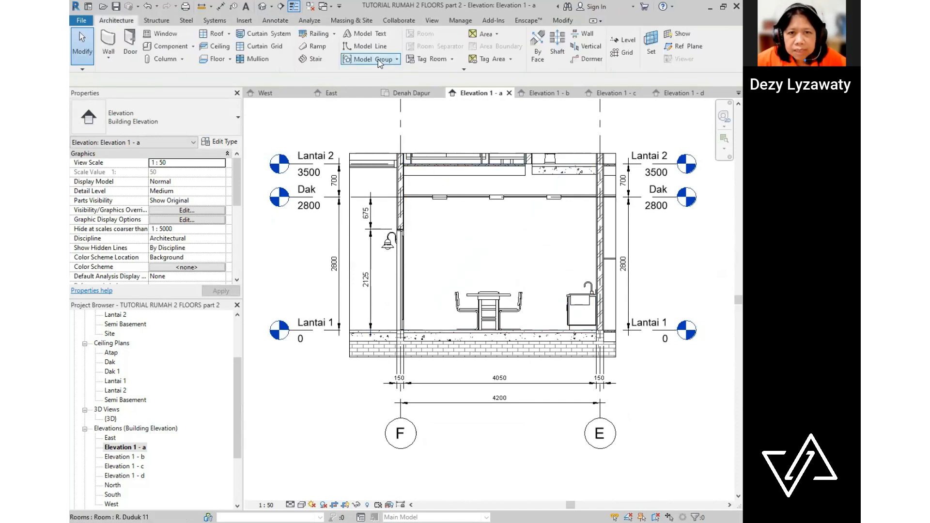
click(429, 59)
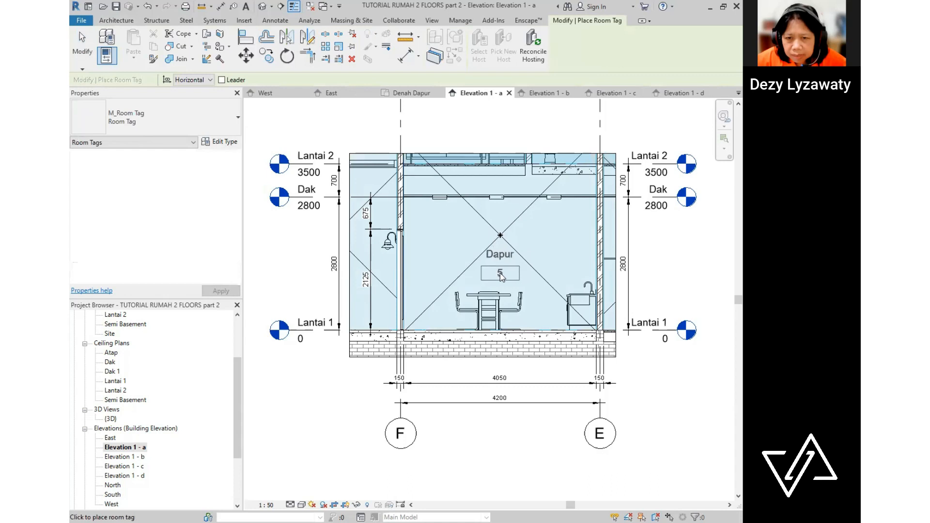
click(495, 276)
key(Escape)
key(Escape)
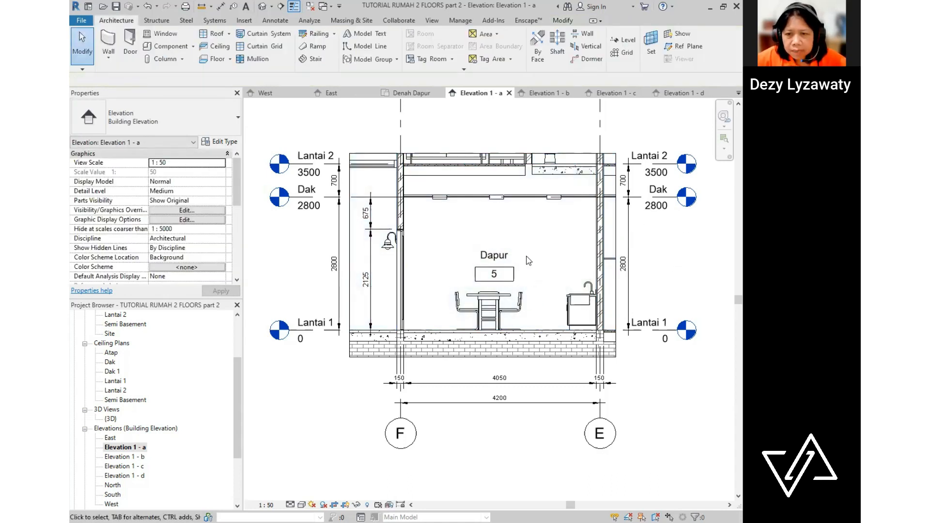
scroll(649, 267, down, 3)
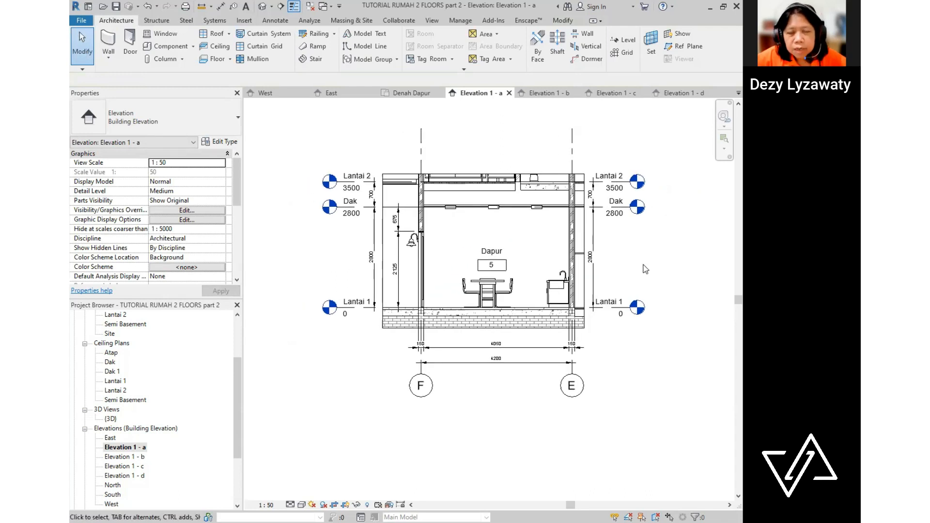
- Open Elevation 1 - b and hide the Section 2 line in that view
double_click(139, 457)
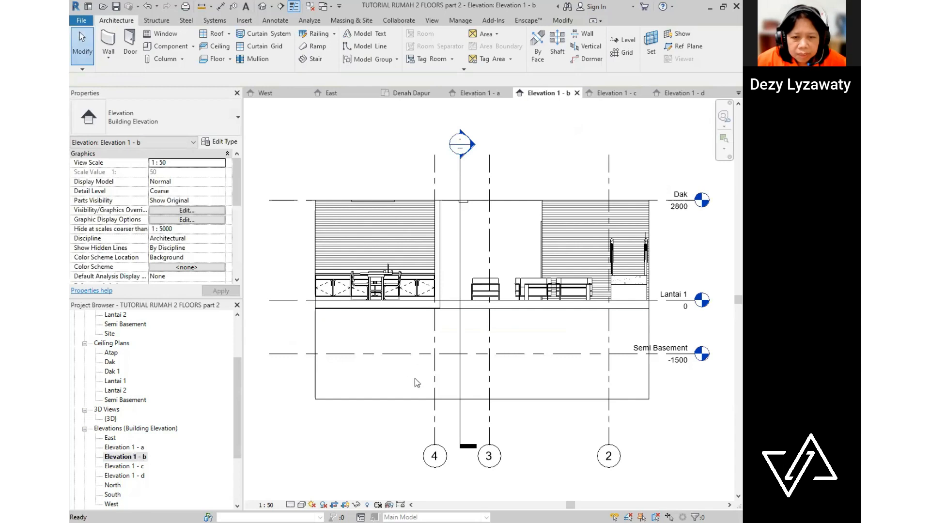
click(460, 261)
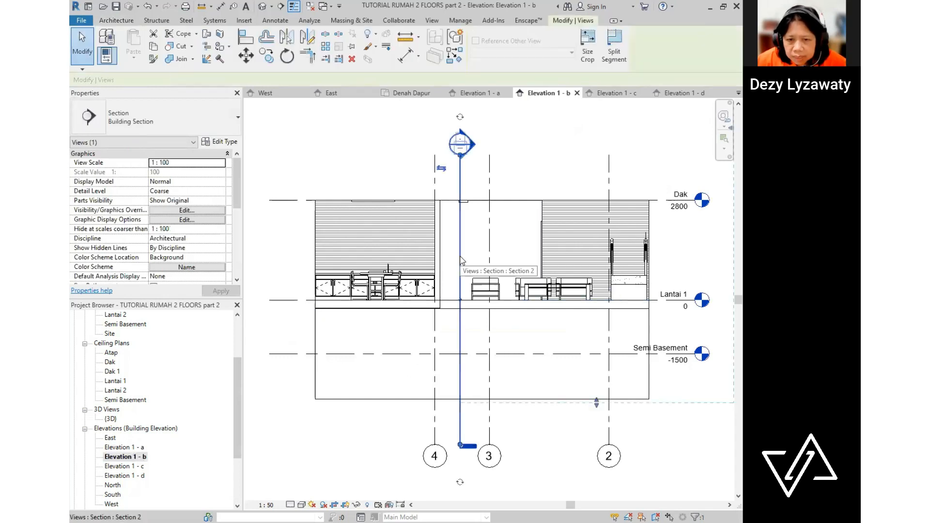
right_click(461, 249)
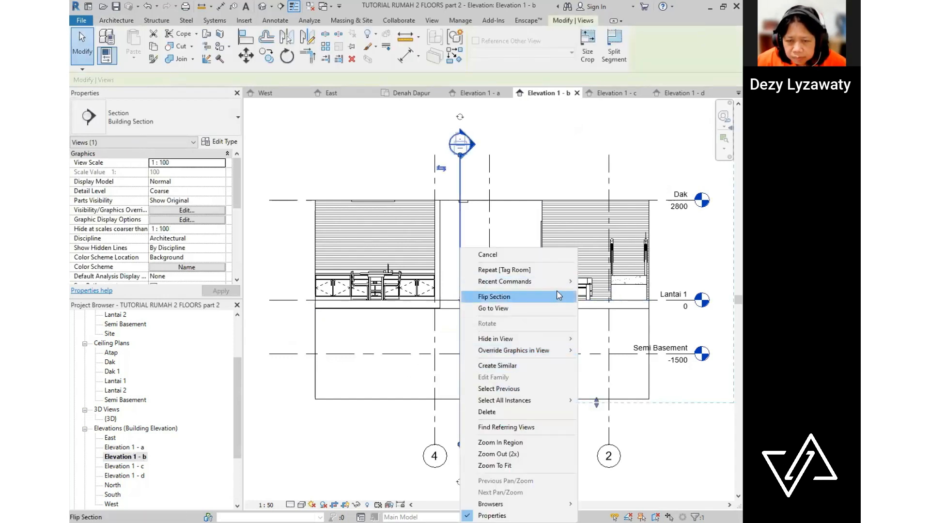
mouse_move(562, 339)
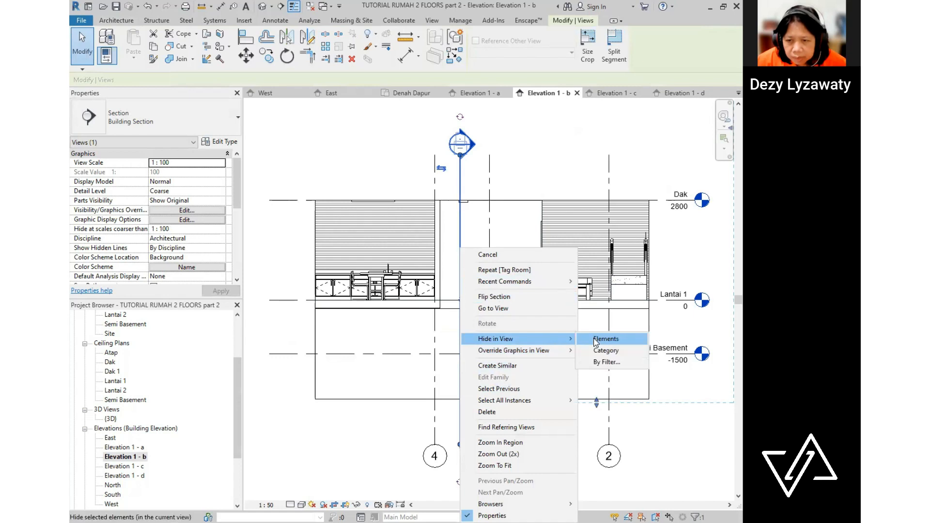
click(605, 339)
- Crop Elevation 1 - b to the kitchen just beyond grids 5 and 4, from below the floor slab to above Lantai 2
drag(649, 300, 455, 292)
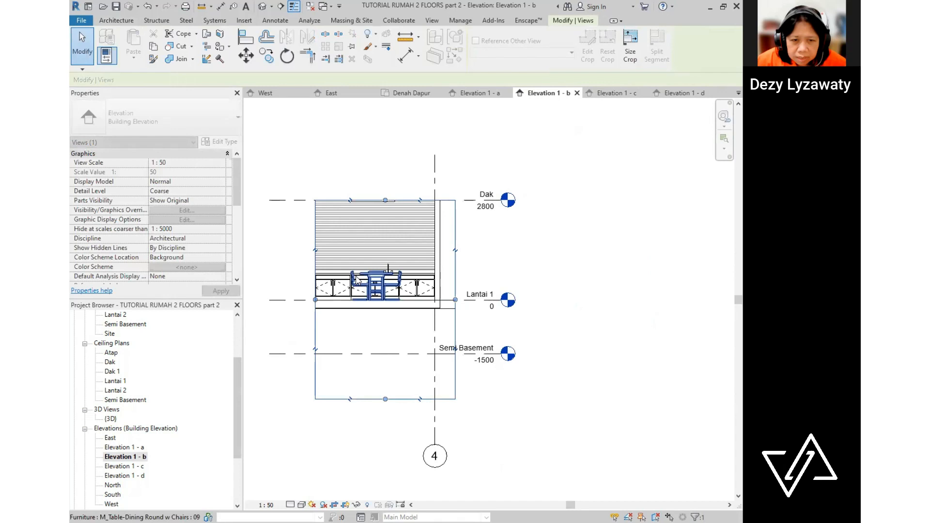
drag(315, 300, 293, 297)
drag(381, 346, 386, 319)
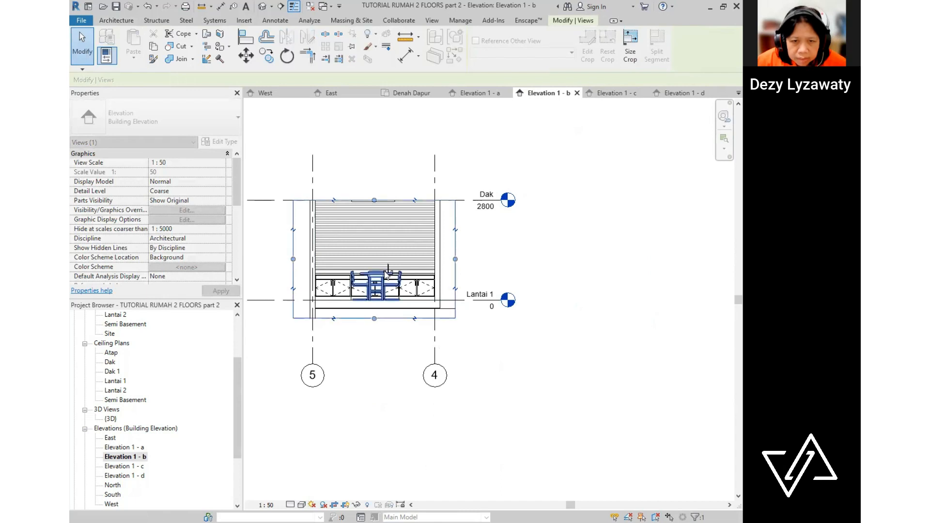
drag(376, 159, 380, 168)
click(535, 269)
- Show level heads for Lantai 1, Dak and Lantai 2 at their grid 5 ends as well
middle_drag(548, 269, 634, 273)
scroll(577, 266, up, 2)
click(520, 313)
middle_drag(388, 334, 522, 349)
click(340, 328)
click(397, 196)
click(340, 196)
click(397, 163)
click(340, 163)
- Set the Elevation 1 - b view's detail level to Medium
middle_drag(584, 393, 501, 368)
click(290, 505)
click(306, 482)
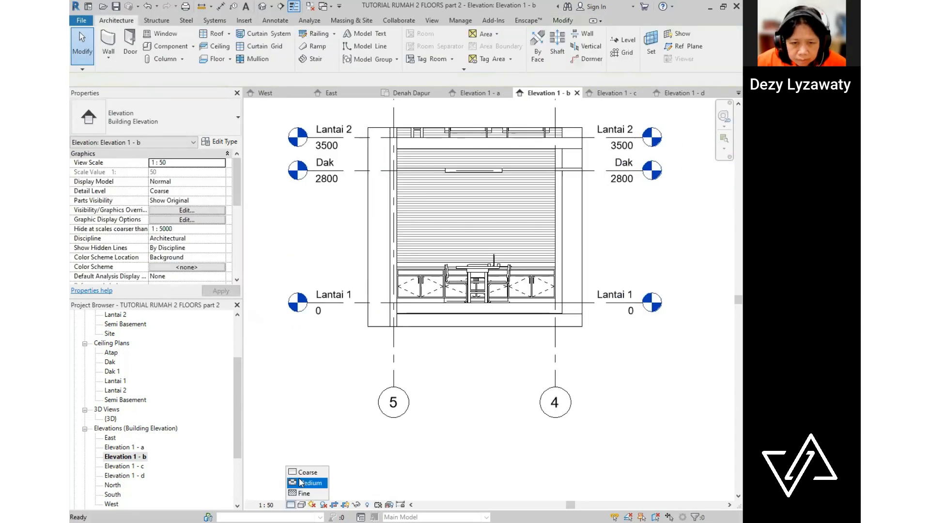
- Place aligned dimension strings across Lantai 1, Dak and Lantai 2 on both the grid 5 and grid 4 sides
click(275, 20)
click(109, 42)
click(377, 303)
click(377, 170)
click(377, 138)
click(362, 109)
click(608, 138)
click(608, 170)
click(607, 303)
click(601, 322)
- Dimension the grid 5 to 4 spacing, plus the wall thicknesses and clear kitchen width, below the floor slab
click(555, 356)
click(391, 318)
click(396, 318)
click(555, 309)
click(562, 308)
click(615, 350)
key(Escape)
key(Escape)
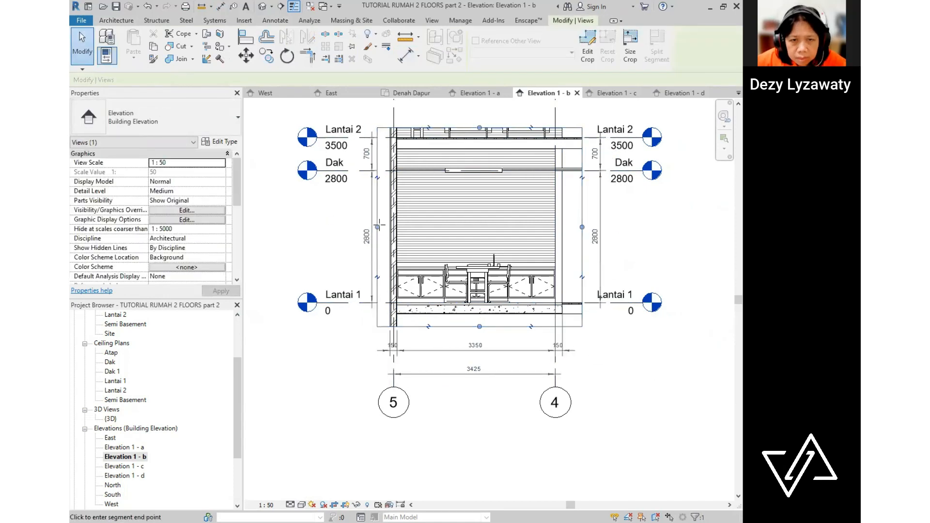
- Open Elevation 1 - c and hide its building section line in the view
double_click(117, 466)
click(435, 206)
right_click(435, 202)
mouse_move(474, 293)
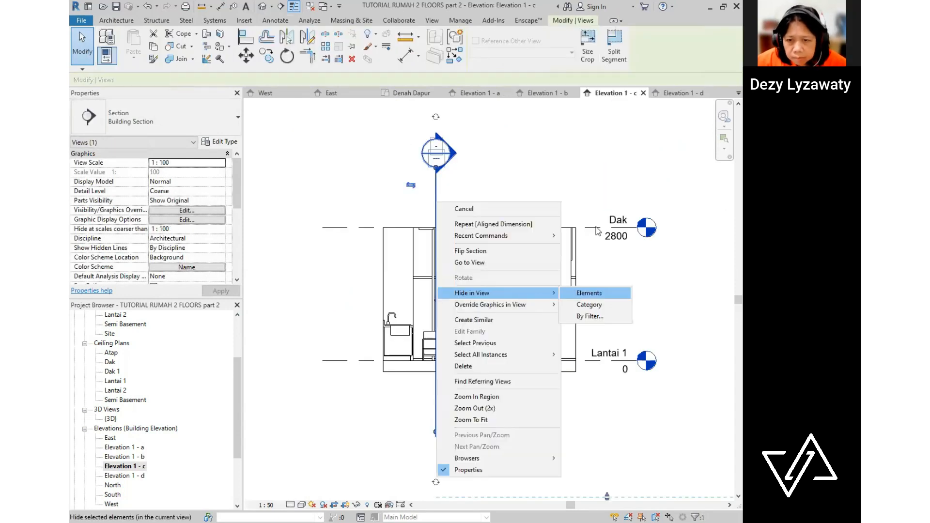
click(594, 293)
scroll(471, 242, down, 1)
- Enlarge the Elevation 1 - c crop region beyond the grid E and F walls, above Lantai 2 and below the floor slab
click(477, 230)
click(562, 303)
drag(479, 355, 479, 376)
drag(478, 229, 479, 185)
drag(563, 281, 594, 281)
drag(394, 281, 376, 280)
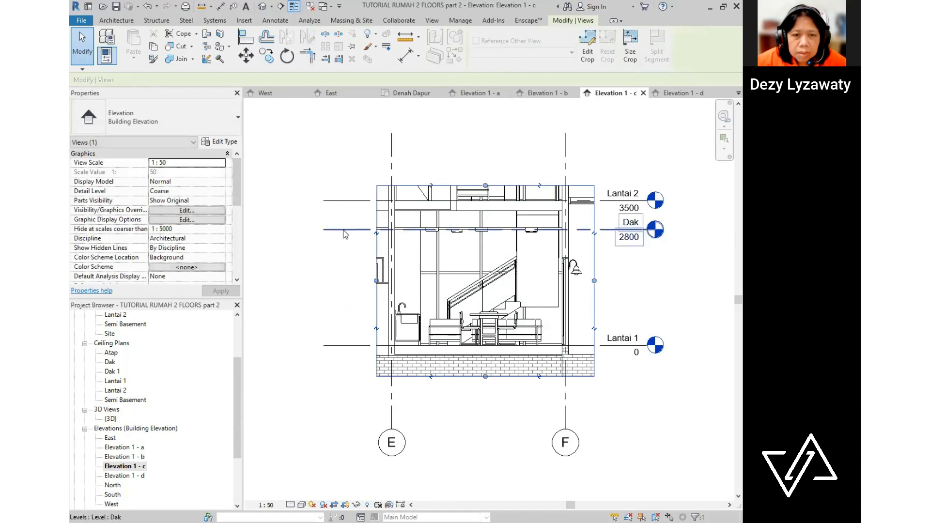
- Show level heads for Dak, Lantai 2 and Lantai 1 at their grid E ends as well
click(343, 229)
click(283, 231)
click(346, 201)
click(283, 201)
click(346, 345)
click(283, 345)
click(532, 407)
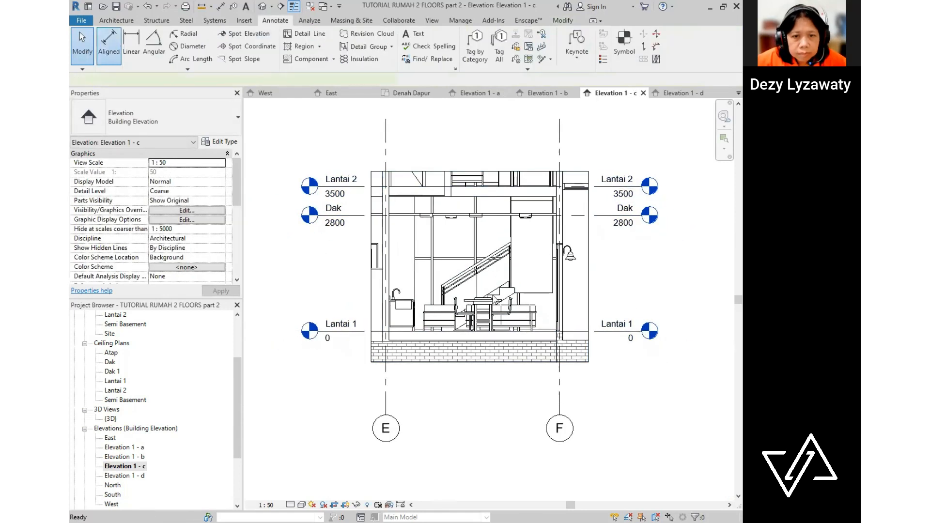
- Dimension the wall thicknesses at grids F and E and the clear width between them in Elevation 1 - c
click(109, 43)
scroll(558, 336, up, 4)
click(565, 336)
click(554, 337)
click(267, 337)
click(256, 336)
scroll(573, 336, down, 3)
click(582, 388)
- Add an overall dimension between grids E and F in Elevation 1 - c
click(365, 418)
click(564, 419)
click(583, 412)
- Place aligned dimension strings across Lantai 1, Dak and Lantai 2 on both the grid F and grid E sides
click(621, 331)
click(617, 197)
click(615, 164)
click(615, 133)
click(338, 164)
click(336, 140)
click(338, 330)
click(336, 197)
click(335, 252)
middle_drag(692, 391, 683, 392)
key(Escape)
- Open Elevation 1 - d and hide the Section 2 line in that view
click(682, 93)
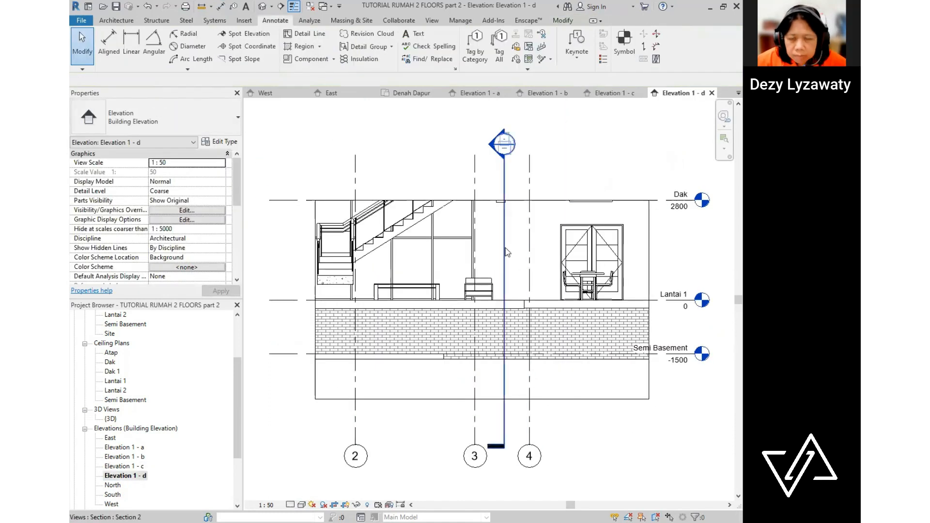
scroll(504, 249, down, 1)
click(504, 249)
right_click(504, 248)
mouse_move(557, 338)
click(656, 339)
- Crop Elevation 1 - d to the kitchen just beyond grids 4 and 5, from below the floor slab to above Lantai 2
click(614, 299)
mouse_move(486, 181)
mouse_down()
mouse_move(488, 194)
mouse_move(487, 179)
mouse_up()
drag(362, 270, 517, 265)
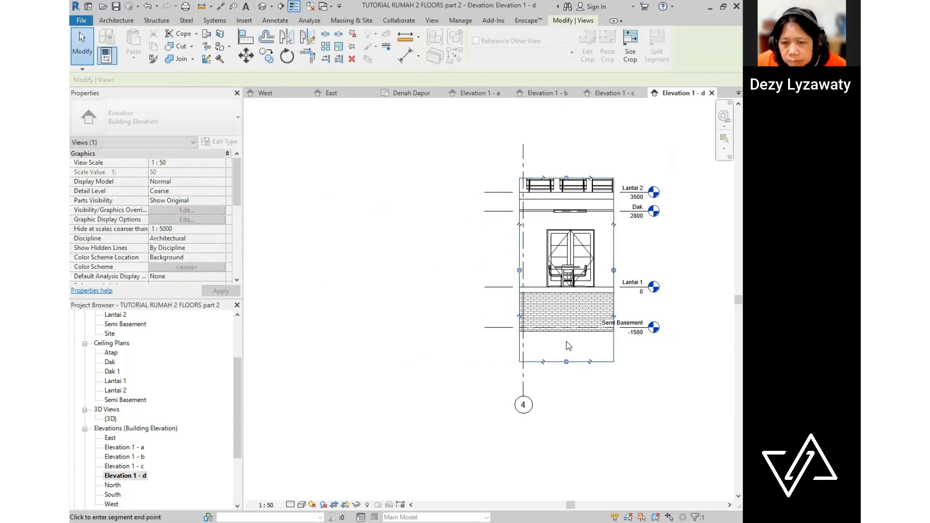
drag(613, 269, 626, 257)
scroll(626, 258, up, 2)
drag(546, 330, 546, 322)
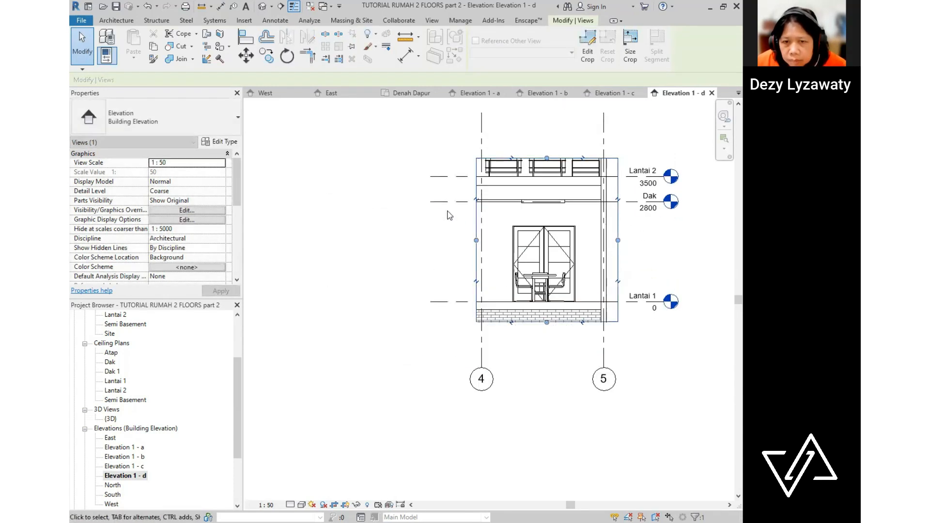
- Show level heads for Dak, Lantai 2 and Lantai 1 at their grid 4 ends as well
click(443, 201)
click(410, 202)
click(435, 176)
click(410, 176)
click(433, 302)
click(410, 302)
middle_drag(420, 255, 396, 258)
- Place aligned dimension strings across Lantai 2, Dak and Lantai 1 on both the grid 4 and grid 5 sides
click(108, 43)
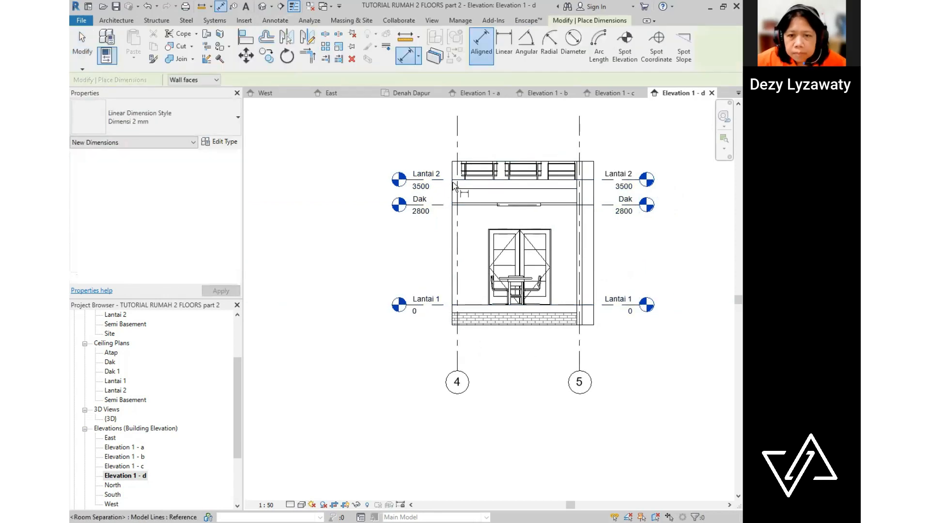
click(443, 180)
click(441, 205)
click(440, 305)
click(440, 264)
click(602, 180)
click(601, 205)
click(601, 305)
click(602, 269)
- Dimension the spacing between grids 5 and 4, and set the Elevation 1 - d view's detail level to Medium
click(579, 356)
click(458, 354)
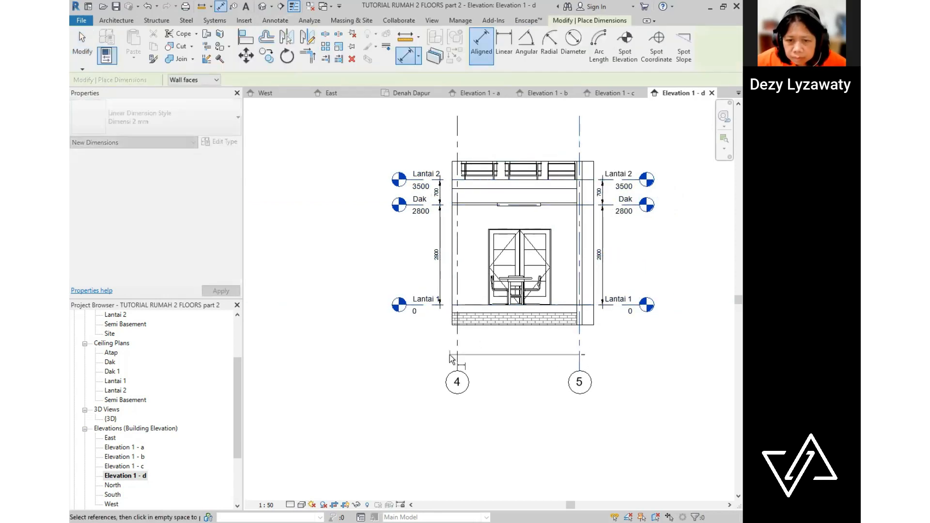
click(451, 342)
click(290, 504)
click(310, 482)
key(Escape)
key(ctrl+Tab)
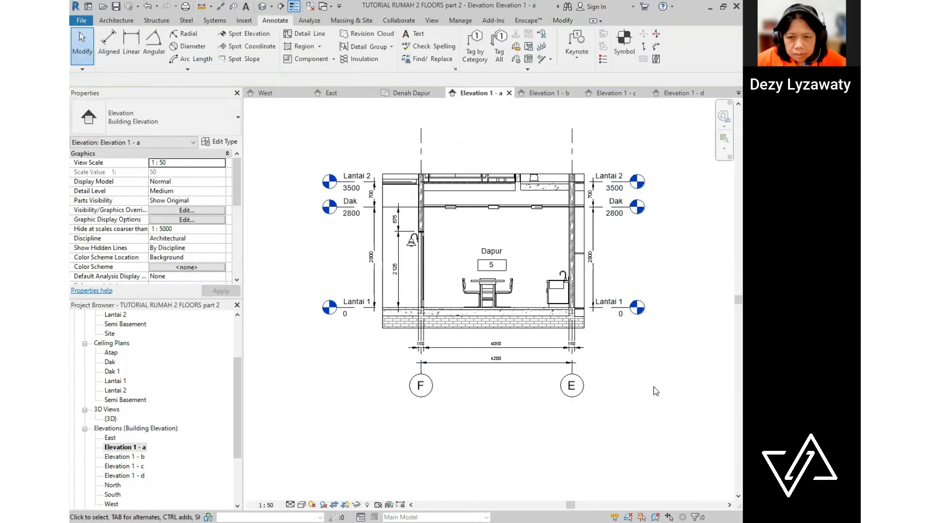
key(ctrl+Tab)
double_click(138, 468)
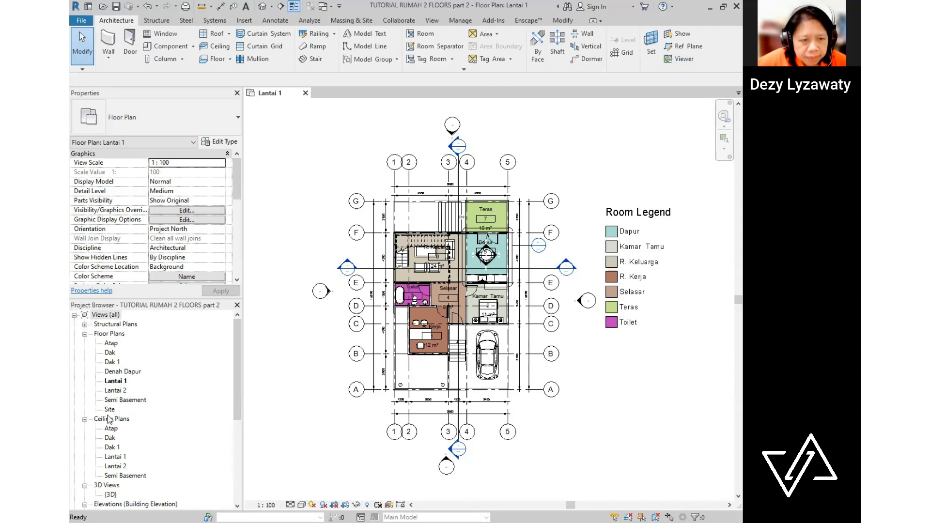
- Create a perspective camera view from the Site plan, with the eye beyond grids 5 and A, aimed diagonally past grids 1 and G
double_click(110, 409)
scroll(581, 390, down, 3)
middle_drag(580, 389, 560, 370)
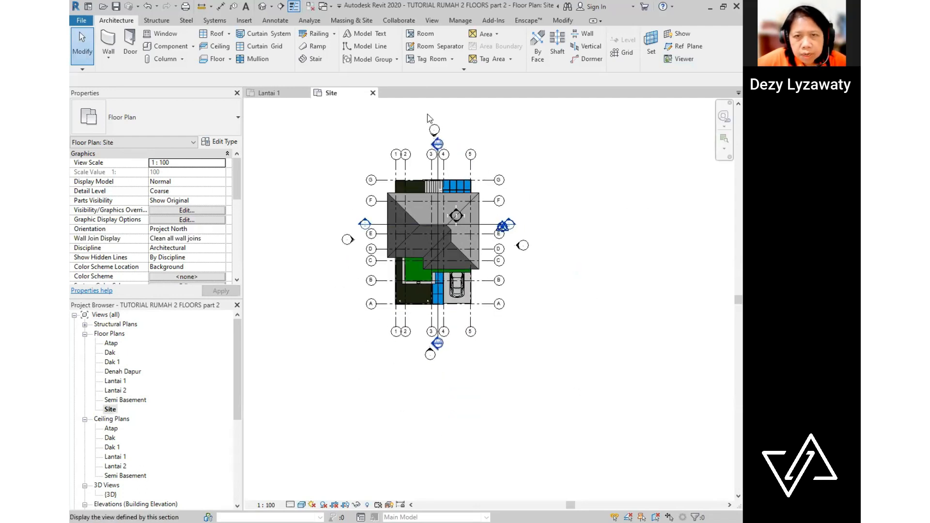
click(431, 21)
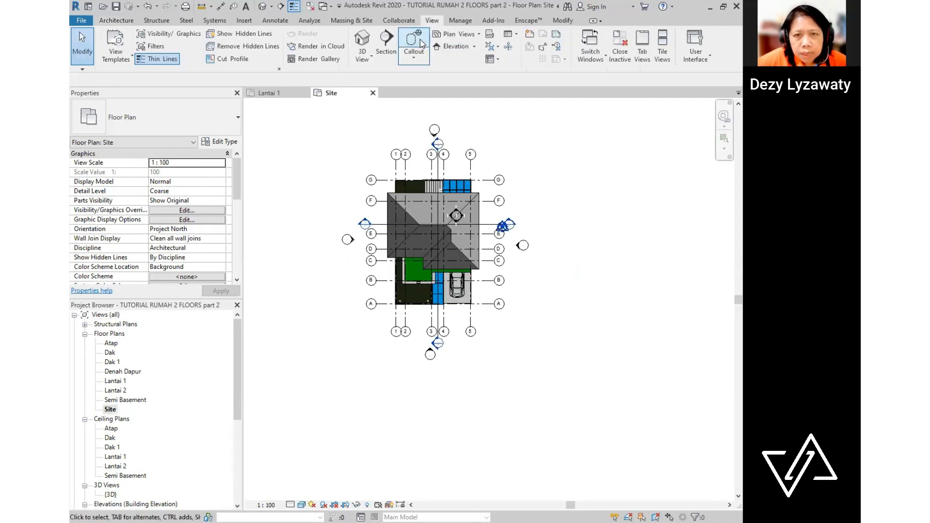
click(372, 58)
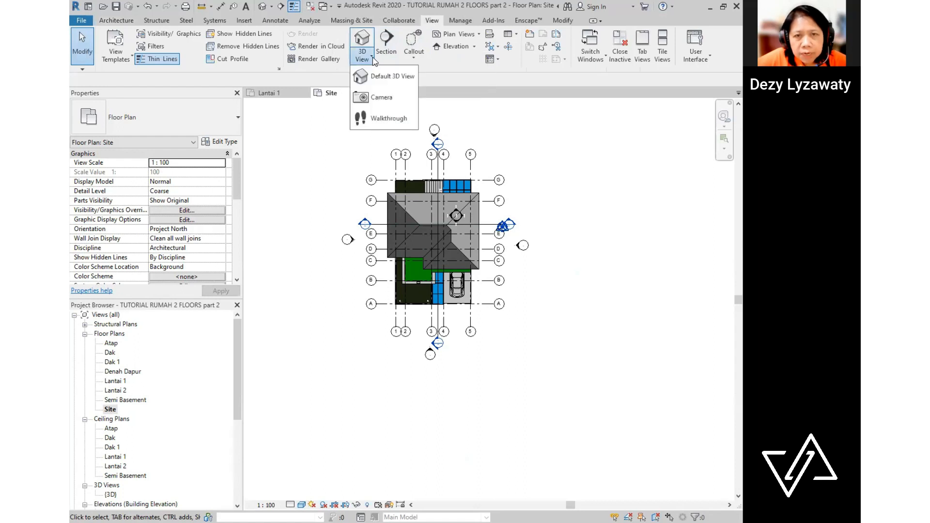
click(376, 97)
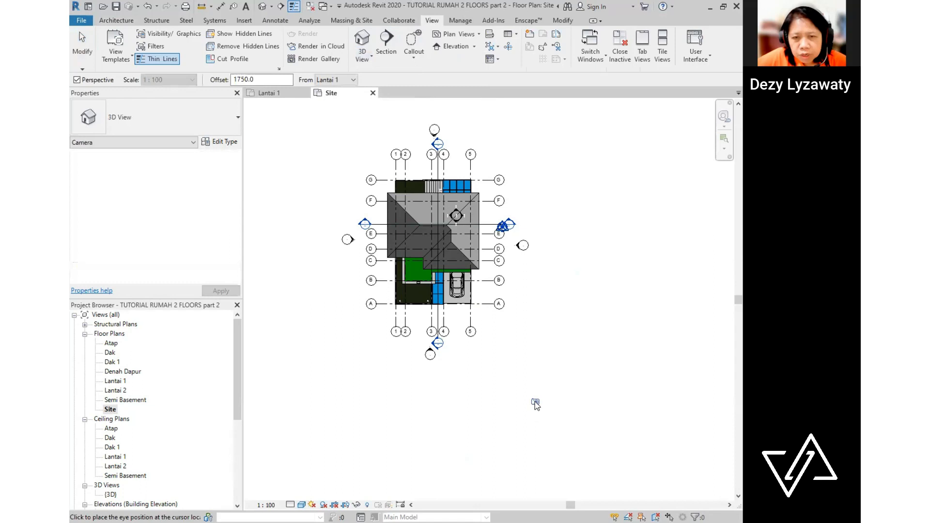
click(542, 402)
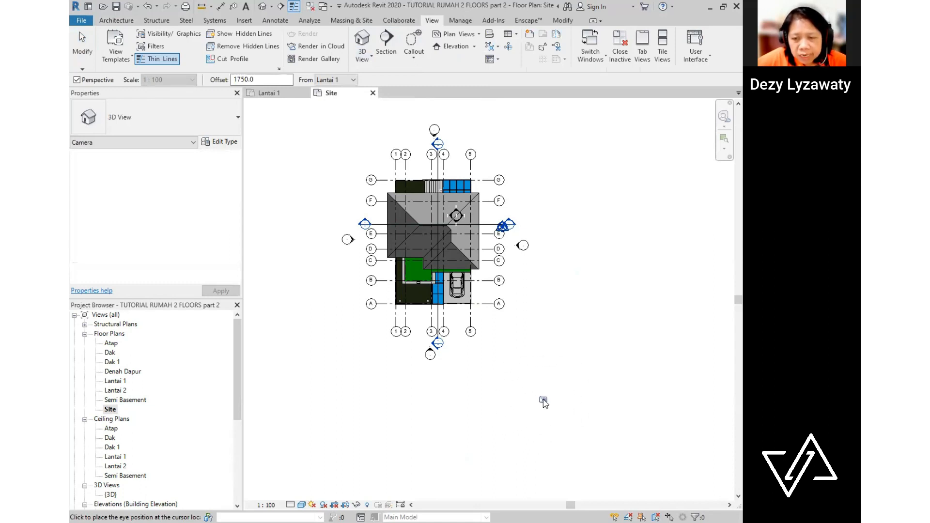
click(408, 162)
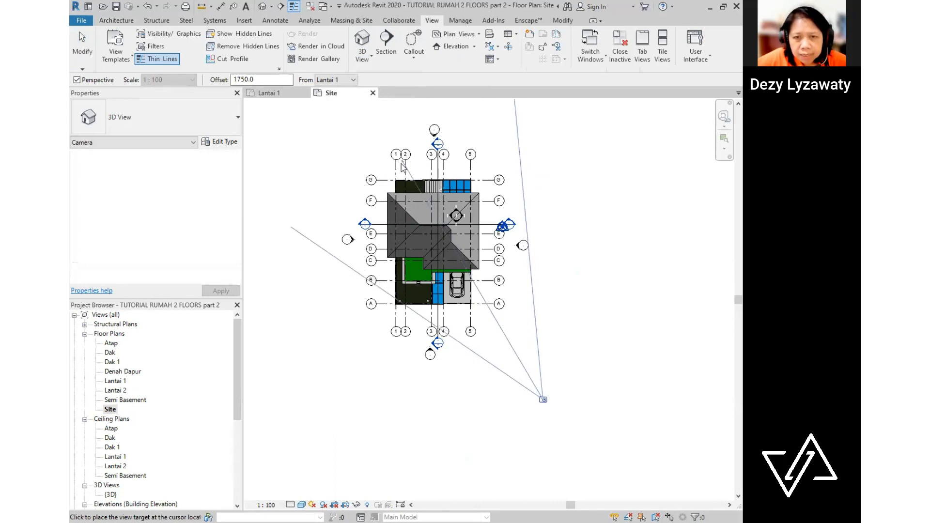
click(399, 166)
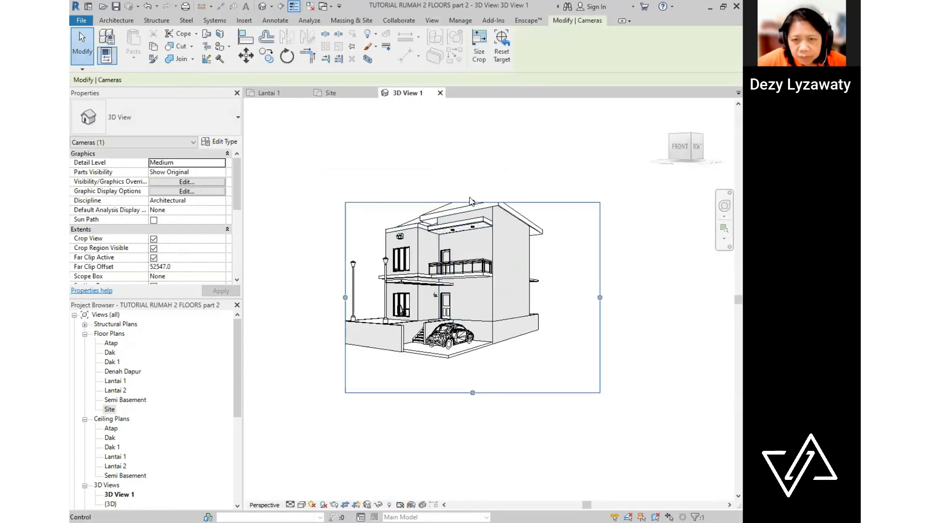
- Adjust the crop region of 3D View 1 on all sides to frame the whole house, roof and front yard wall with a margin
drag(472, 201, 473, 157)
drag(600, 274, 551, 276)
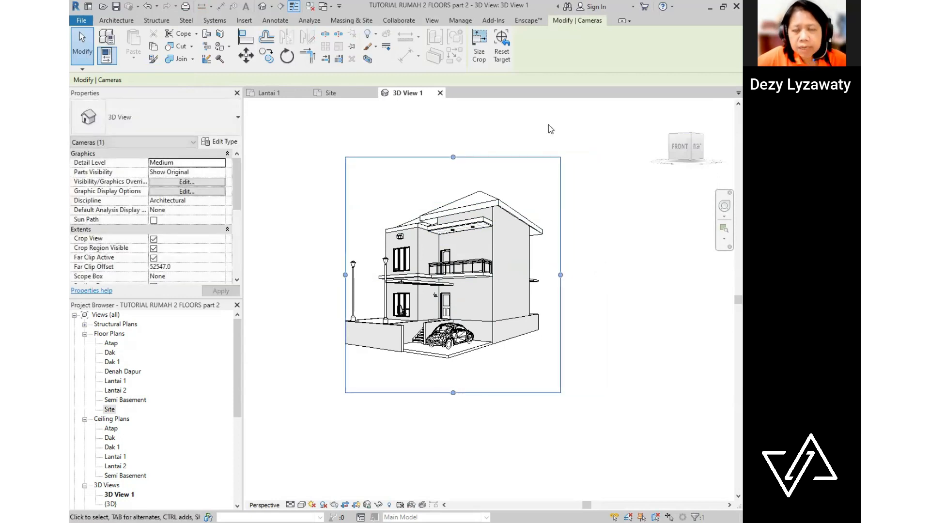
click(548, 124)
click(559, 192)
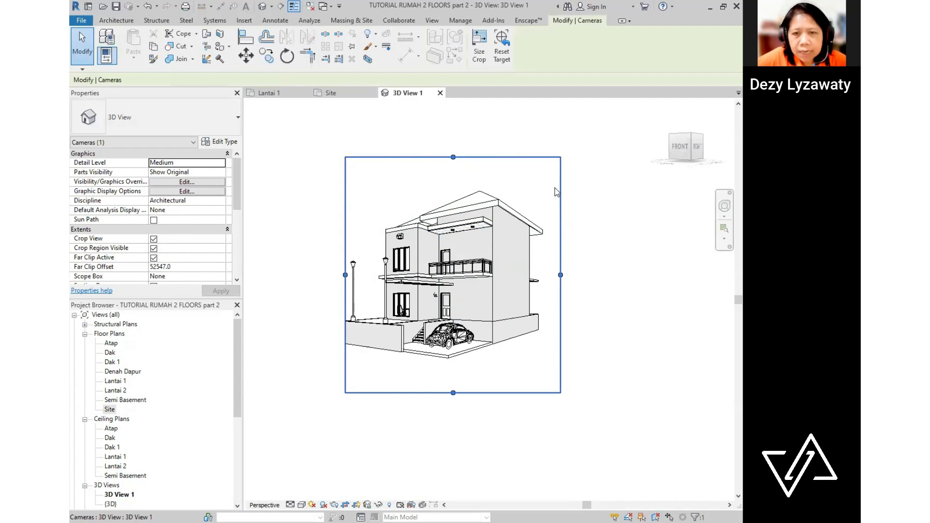
drag(454, 160, 454, 165)
drag(347, 279, 318, 280)
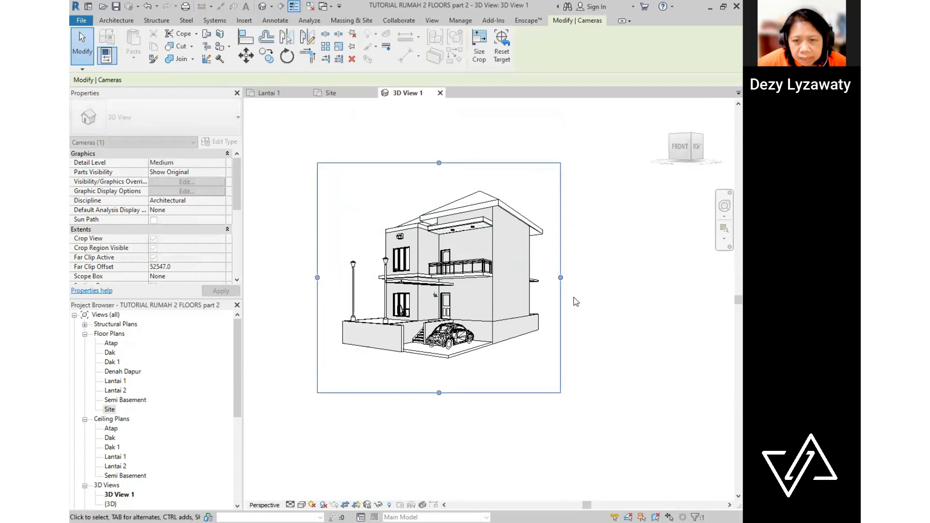
drag(561, 279, 557, 291)
drag(447, 394, 451, 376)
click(512, 410)
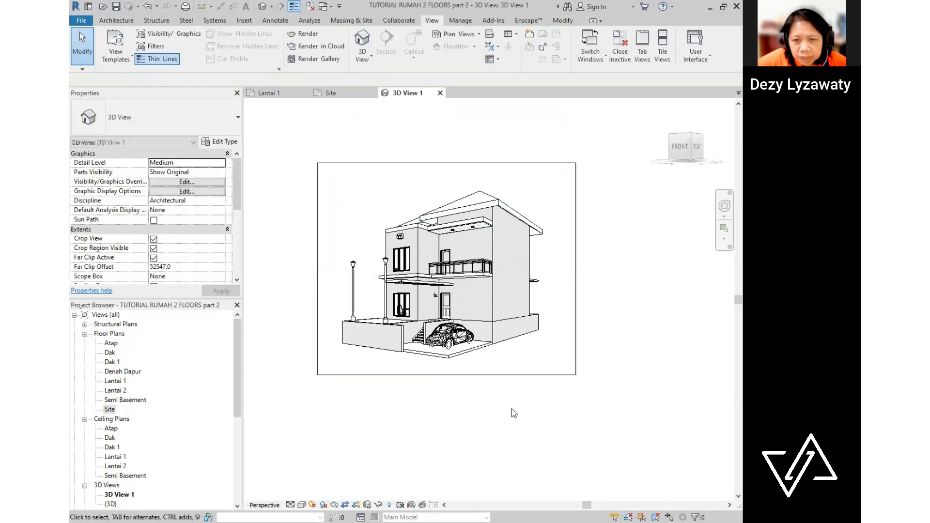
- Set the crop region's width to 150 mm by field of view
click(576, 326)
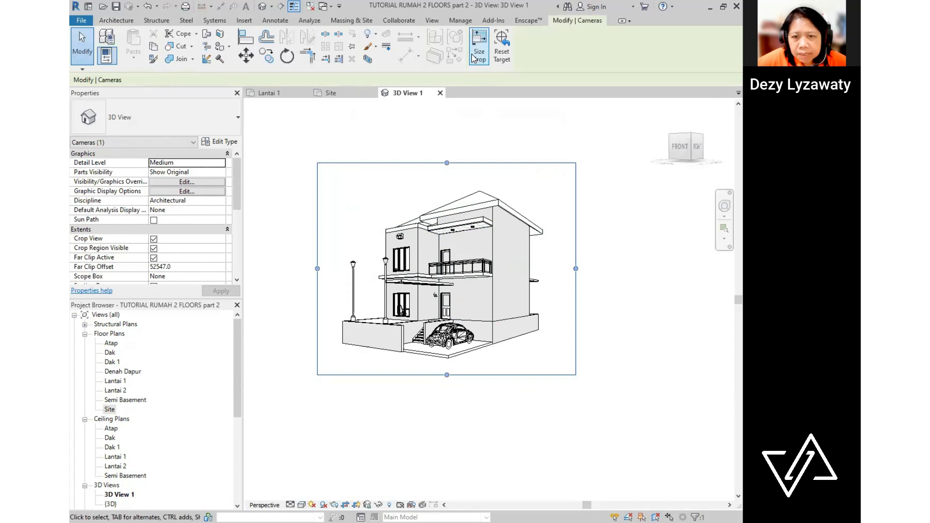
click(477, 57)
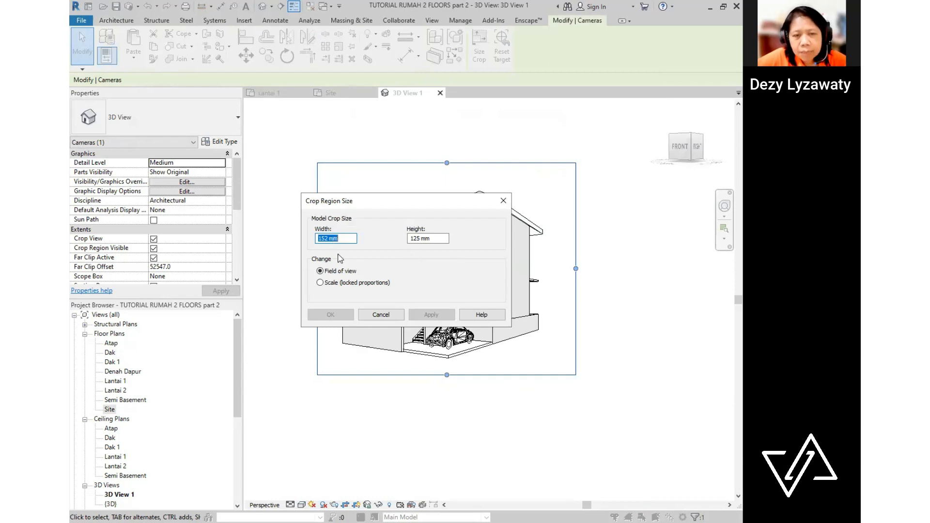
text(15)
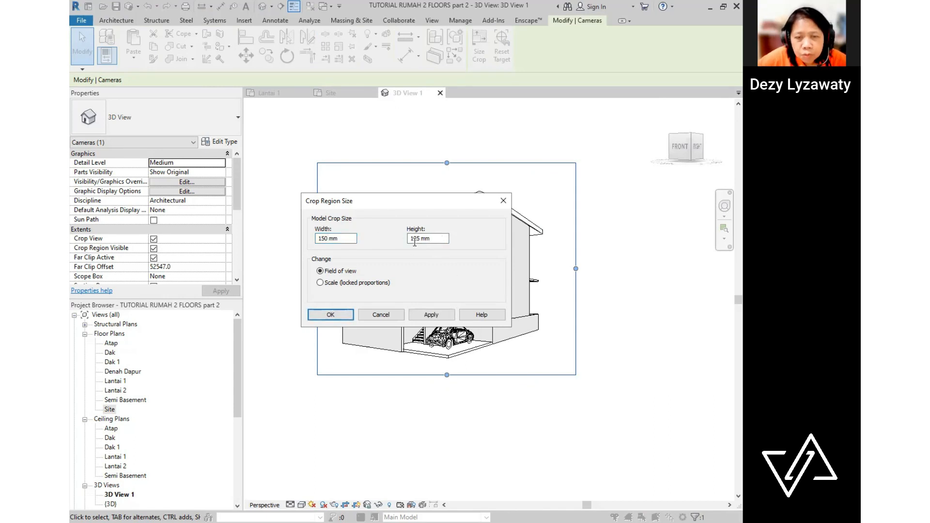
click(433, 315)
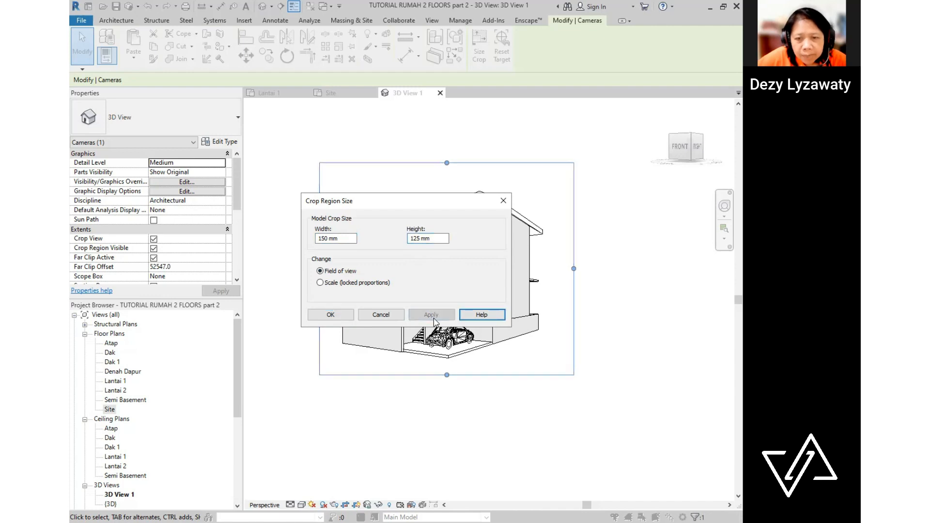
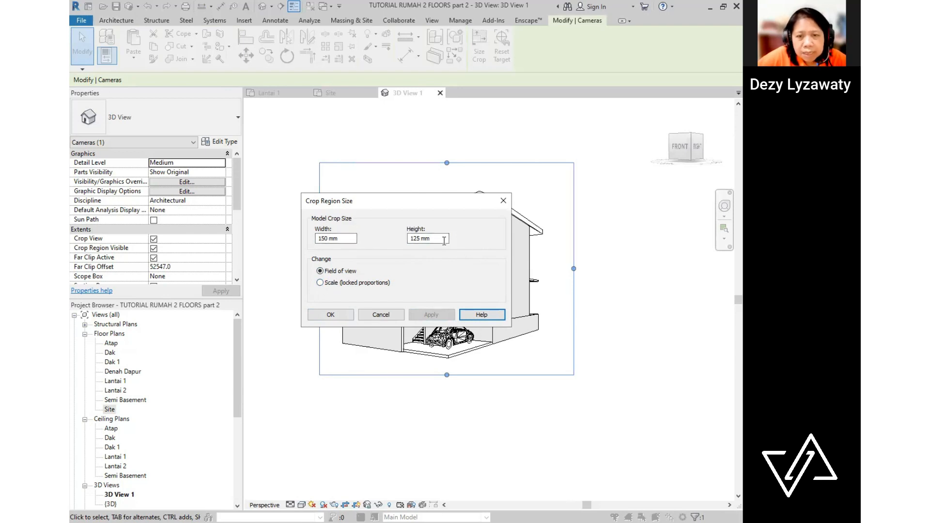
- Scale the crop region to 200 mm wide with locked proportions, and return its height to 125 mm
click(321, 282)
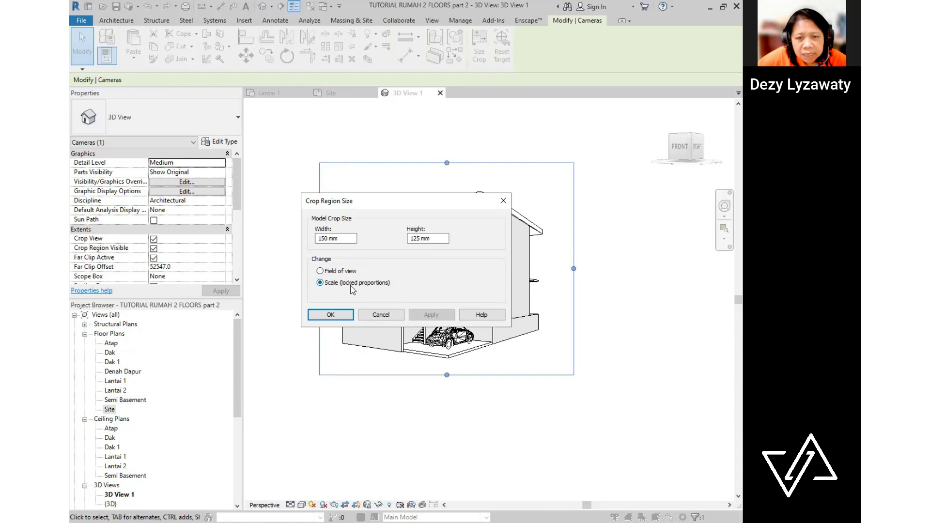
double_click(329, 238)
text(200)
click(437, 318)
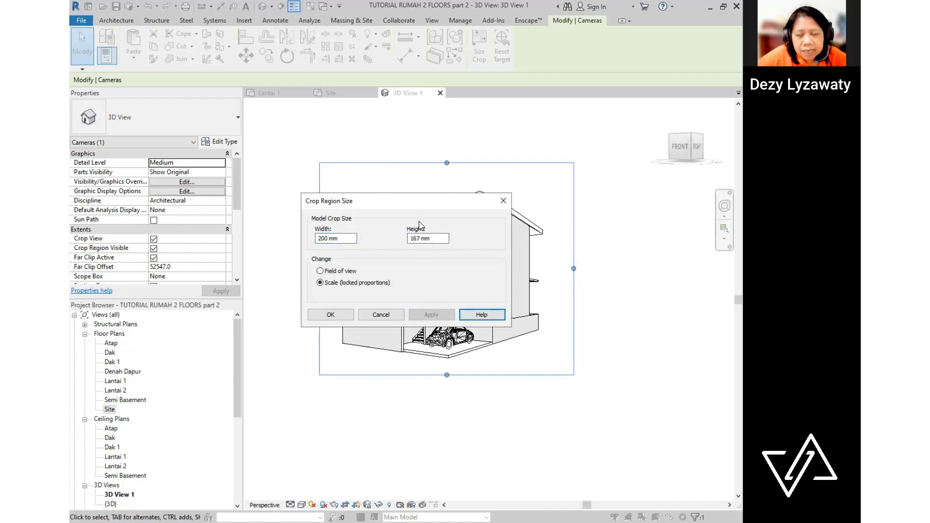
key(Tab)
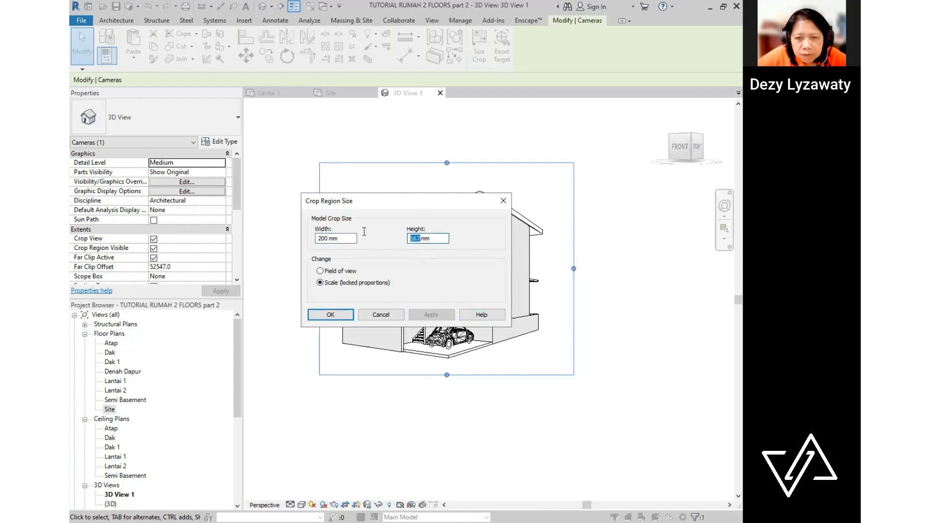
text(125)
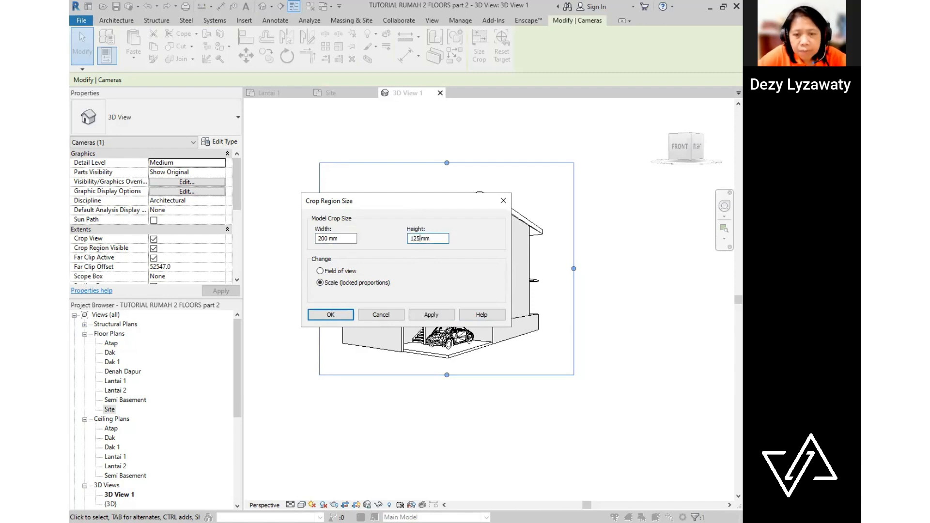
key(Return)
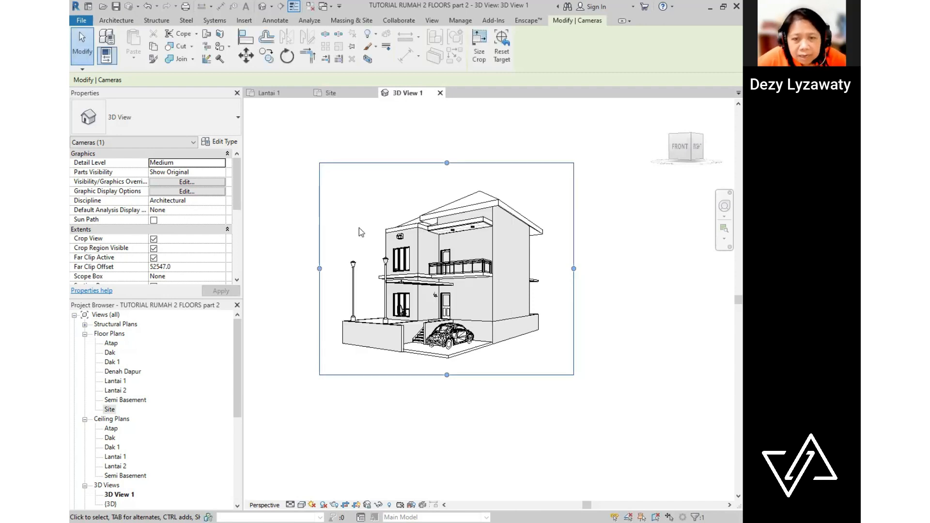
click(402, 149)
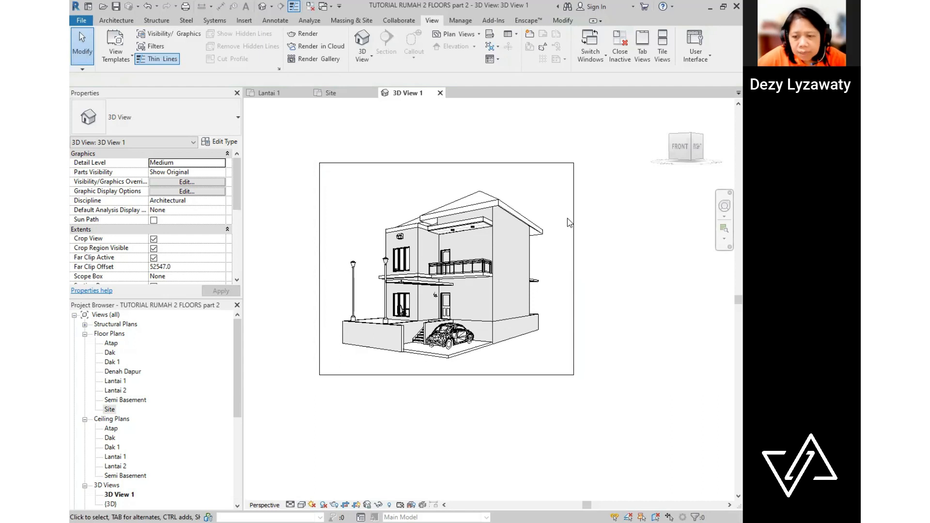
- Create a second perspective camera view from the Site plan, with the eye beyond grids 1 and A, aimed diagonally past grids 5 and F
double_click(110, 334)
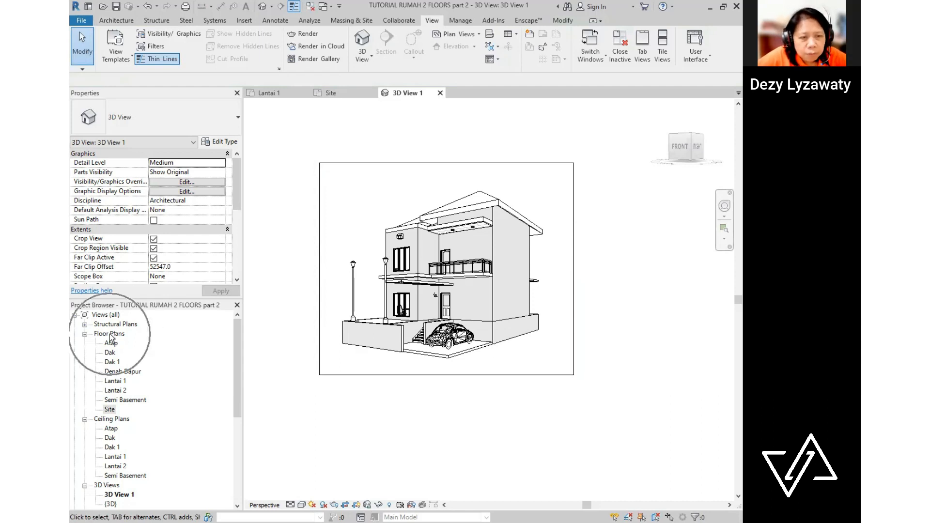
double_click(110, 335)
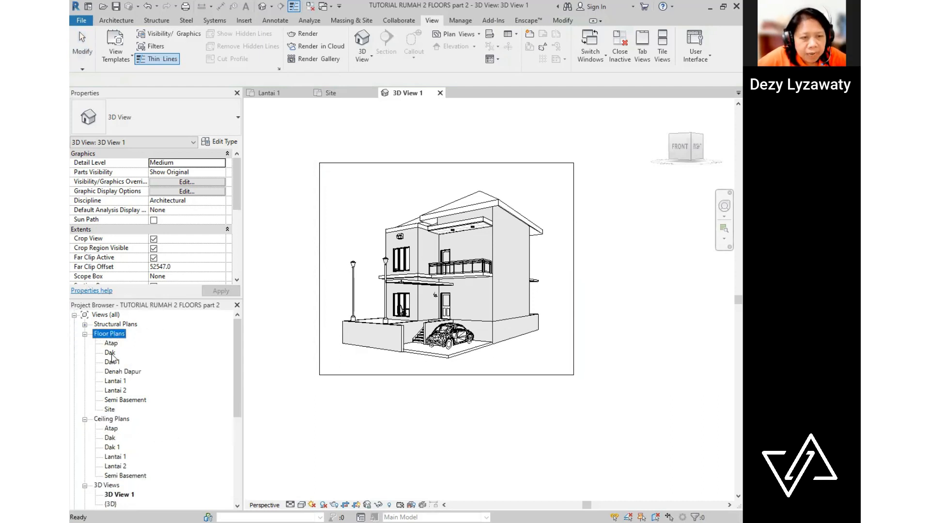
double_click(110, 409)
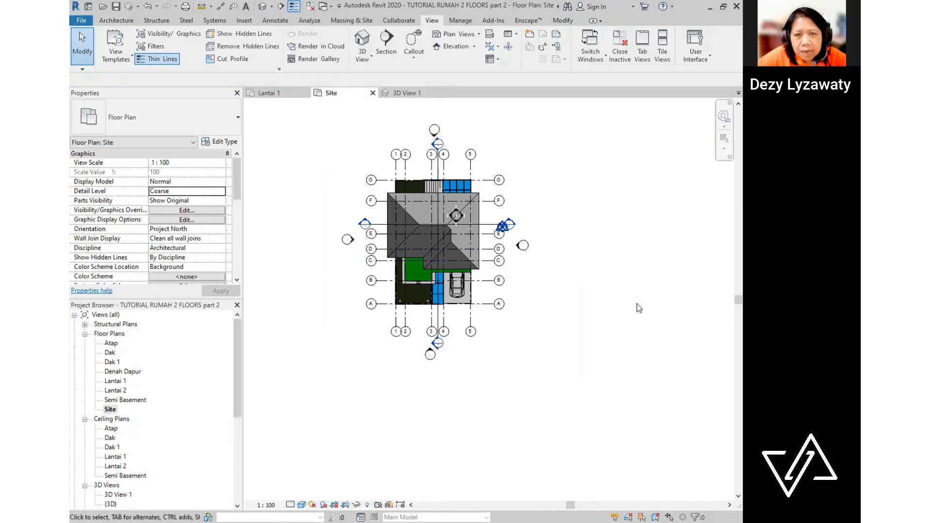
middle_drag(637, 304, 627, 307)
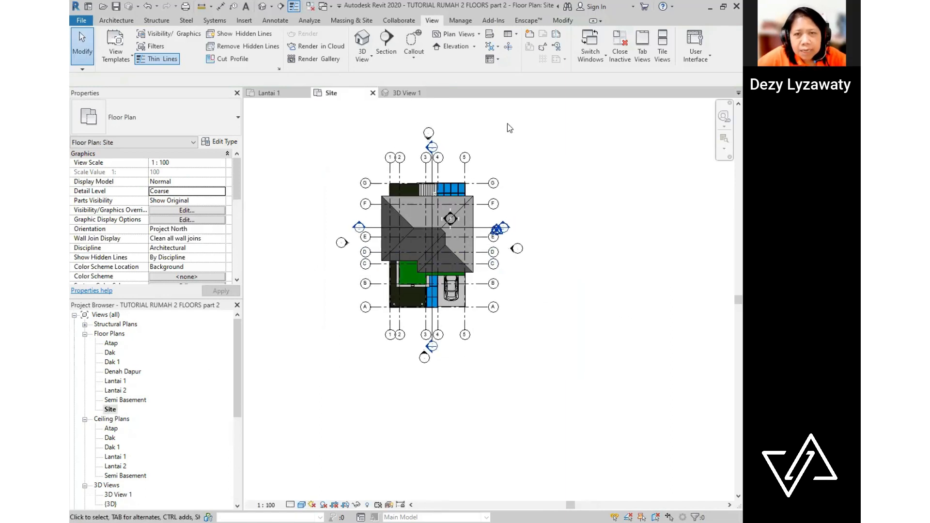
click(371, 58)
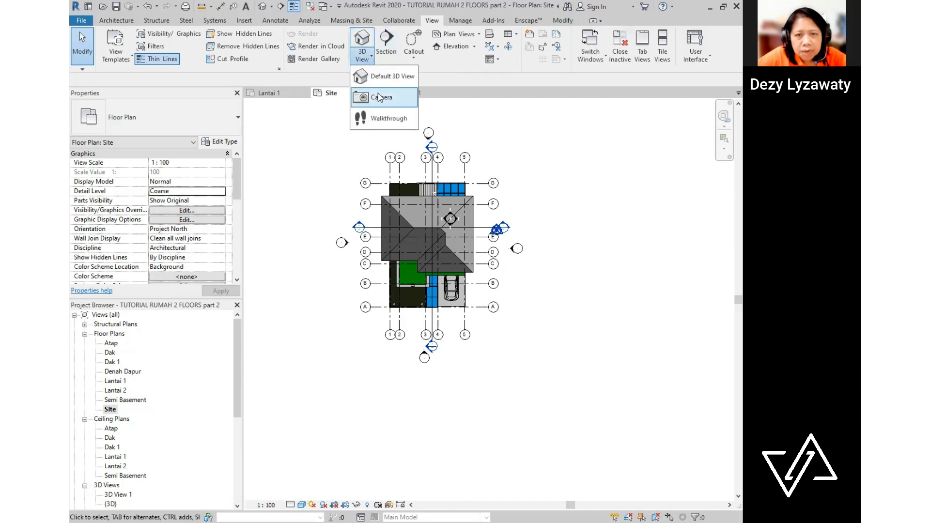
click(379, 99)
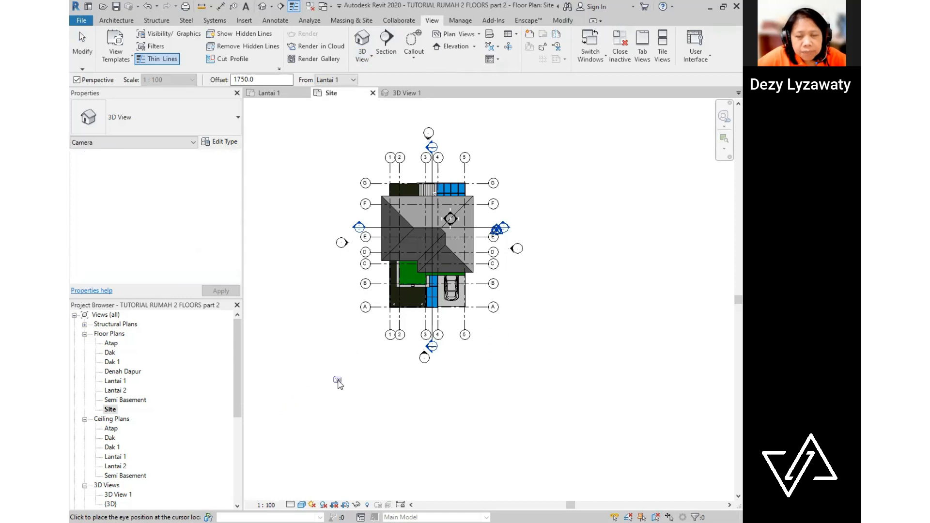
click(368, 341)
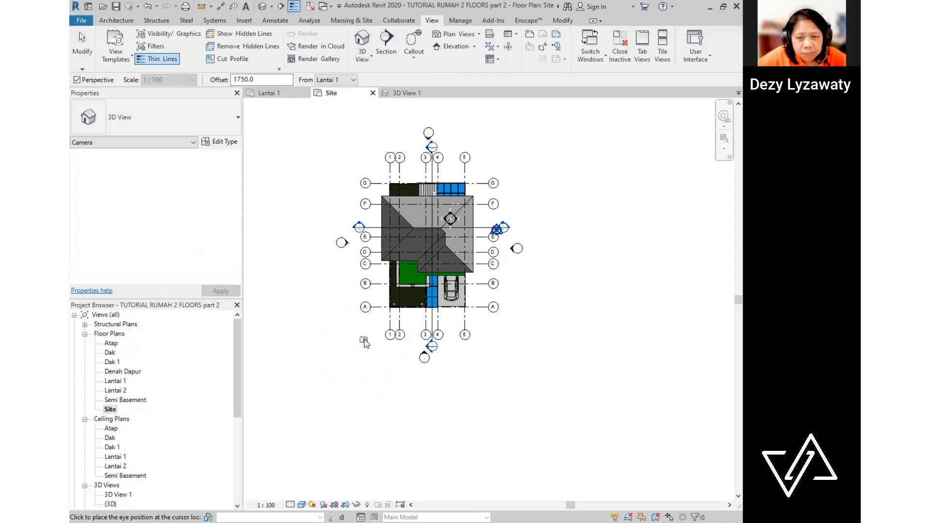
click(360, 350)
click(517, 206)
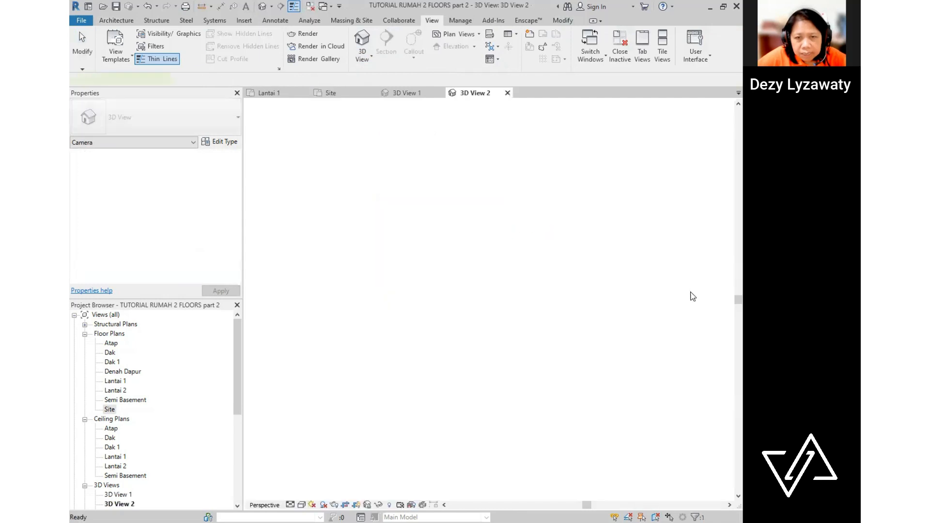
- Enlarge the crop region of 3D View 2 on all four sides to frame the house from roof to base wall
scroll(410, 269, down, 4)
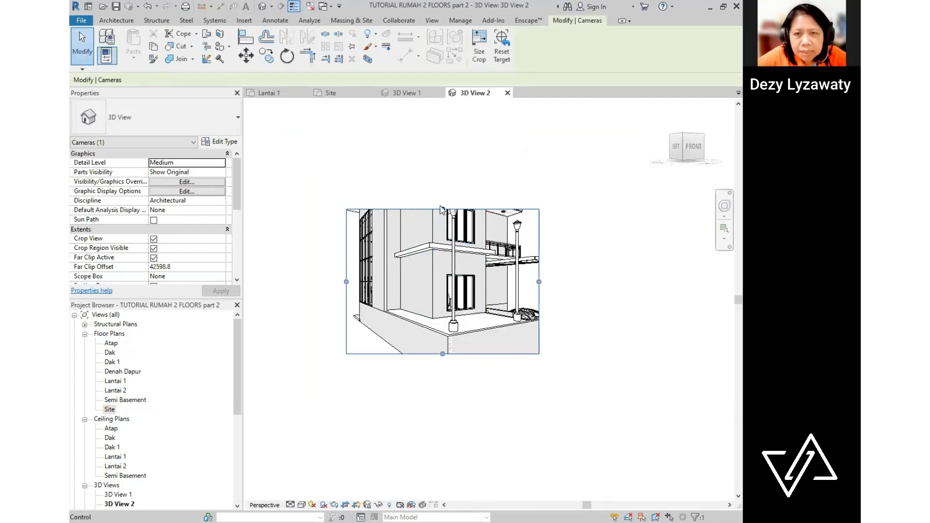
click(475, 174)
click(483, 207)
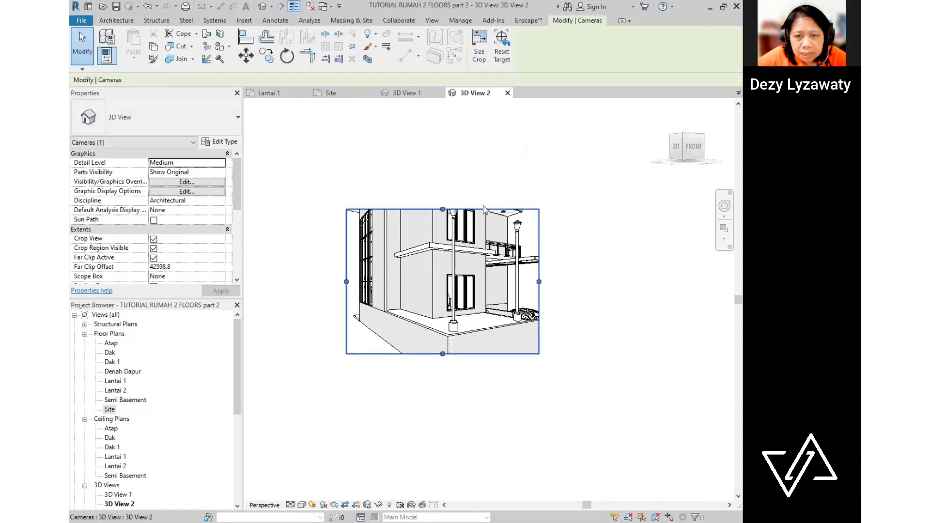
drag(442, 209, 442, 151)
drag(539, 252, 571, 252)
drag(346, 252, 314, 255)
drag(456, 354, 456, 381)
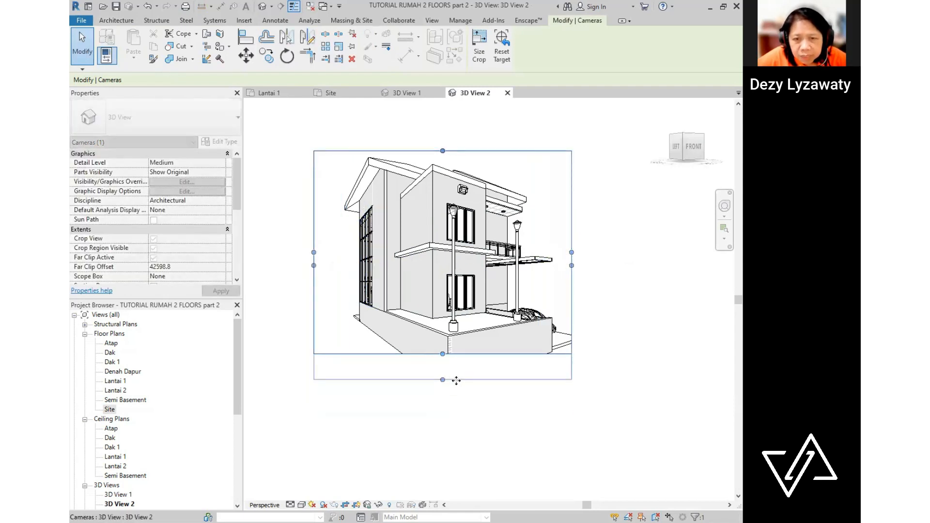
drag(442, 150, 442, 136)
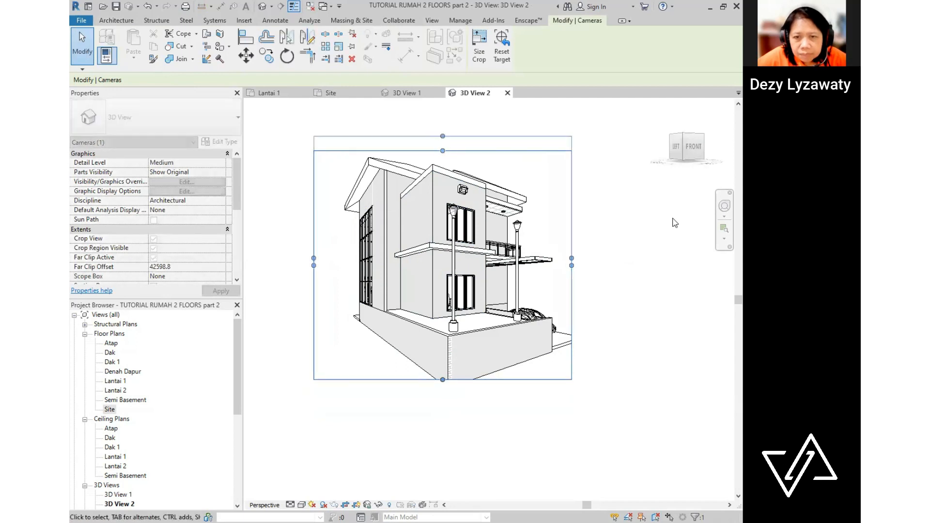
click(675, 222)
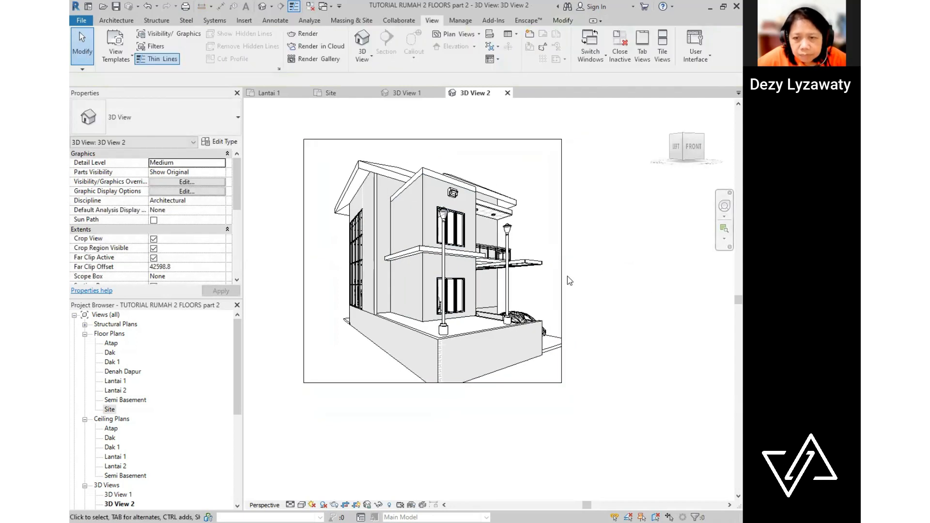
- Extend the exterior view's crop region slightly further past the carport side and below the base wall's front corner
click(562, 274)
drag(562, 261, 575, 265)
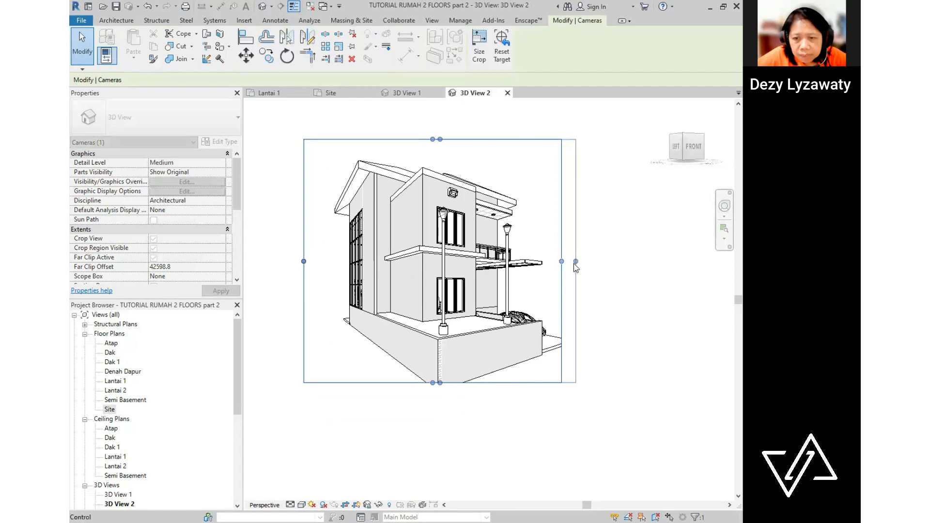
drag(440, 383, 440, 396)
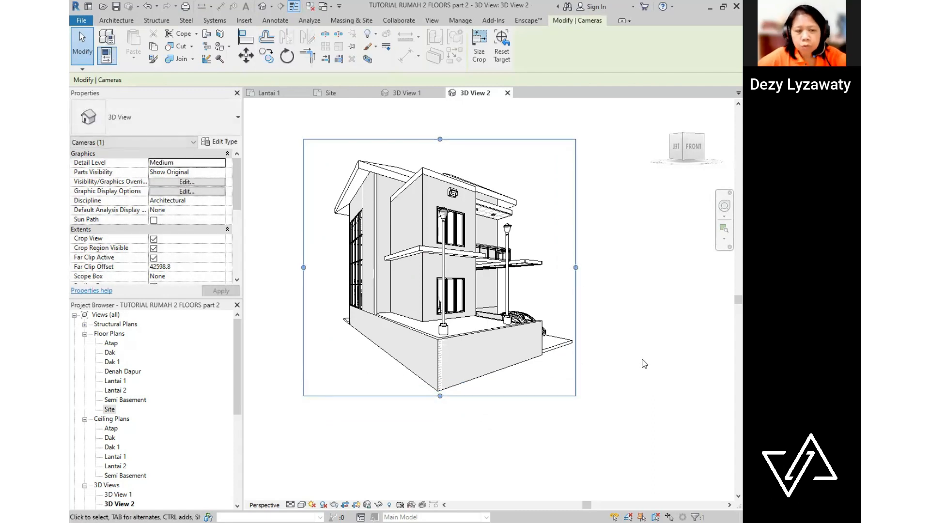
- On the Site plan, place a perspective camera northwest of the house, aimed southeast past the car, with a 1750 offset from Lantai 1
double_click(110, 409)
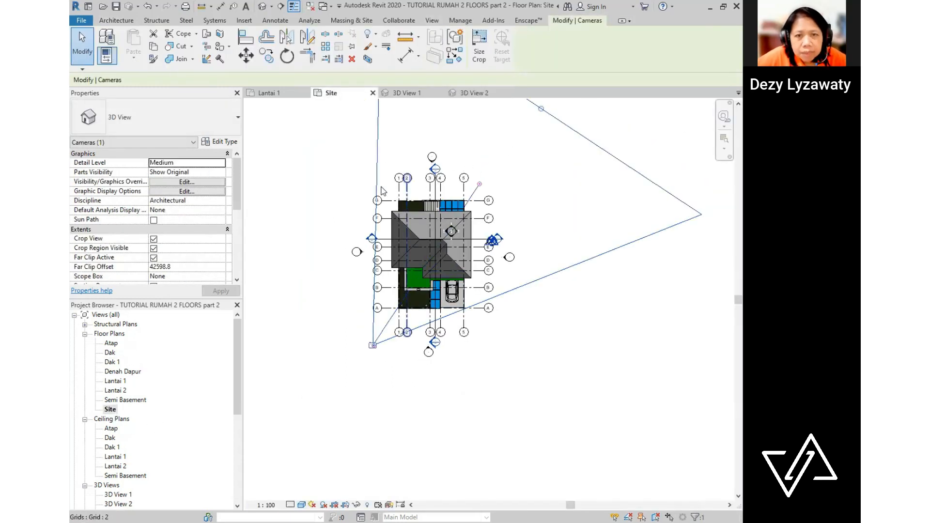
click(346, 186)
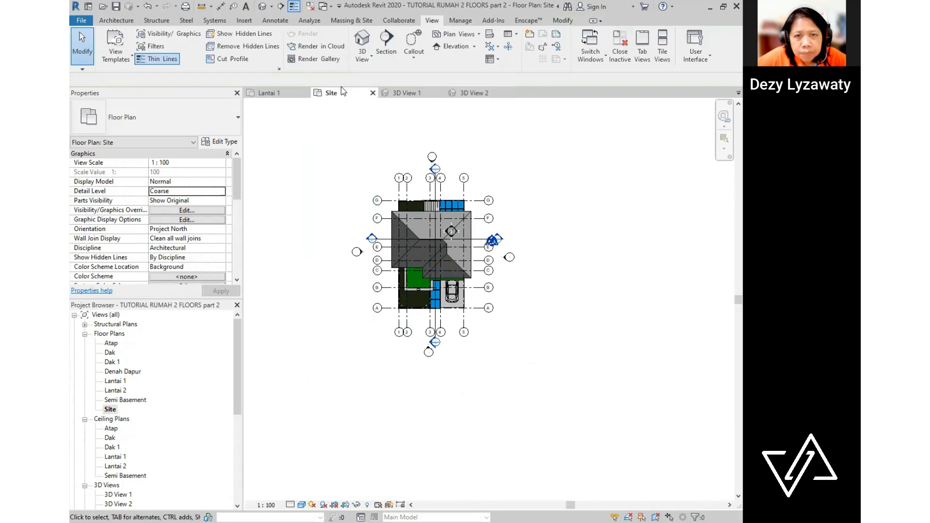
click(372, 57)
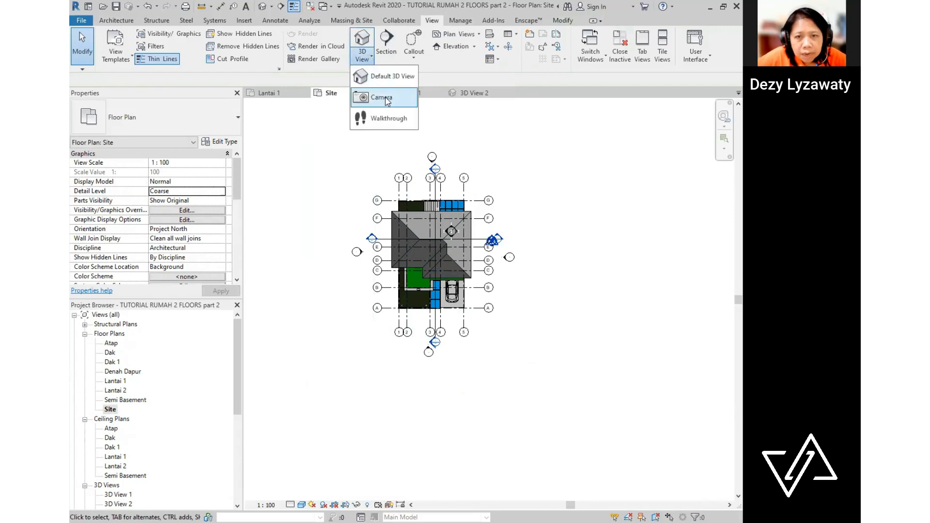
click(381, 97)
click(333, 127)
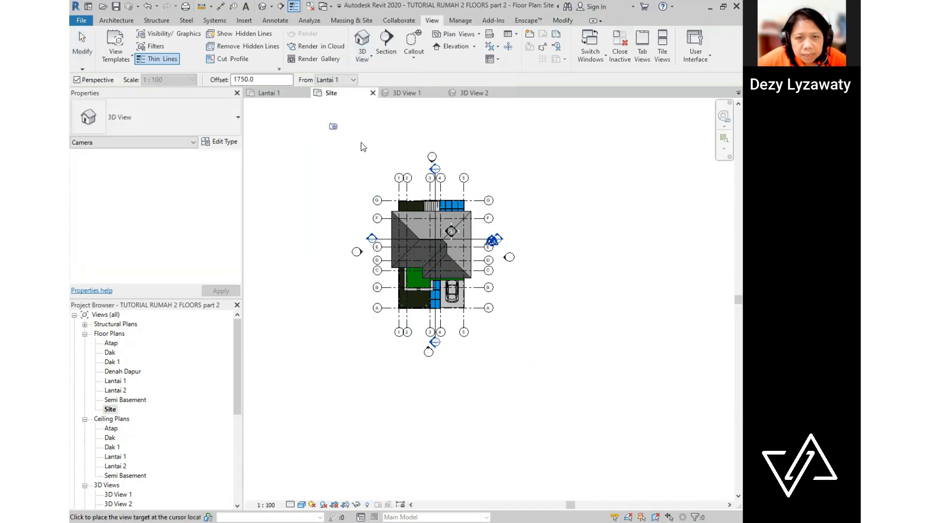
click(492, 322)
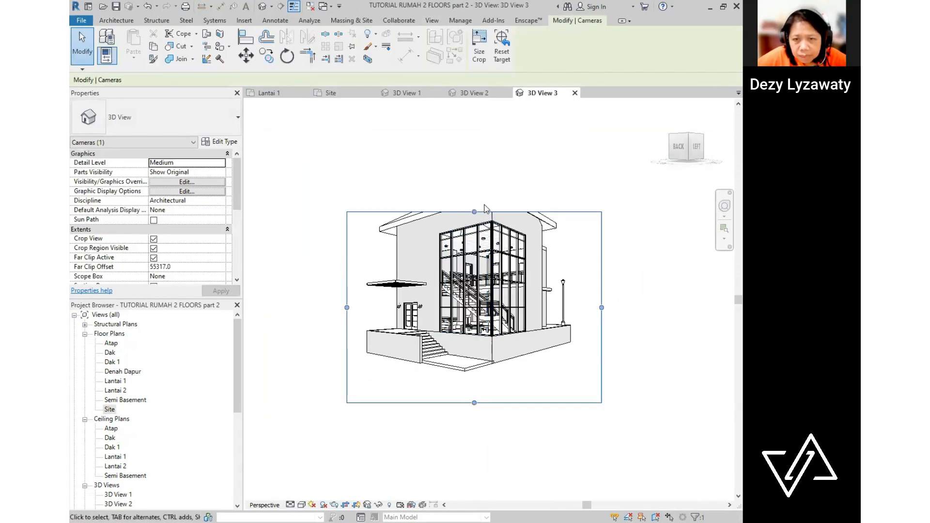
- Raise the rear view's crop region above the roof and trim its two sides and lower edge closer to the house
drag(475, 211, 474, 142)
drag(601, 272, 585, 272)
drag(347, 272, 358, 272)
drag(470, 404, 469, 385)
click(603, 349)
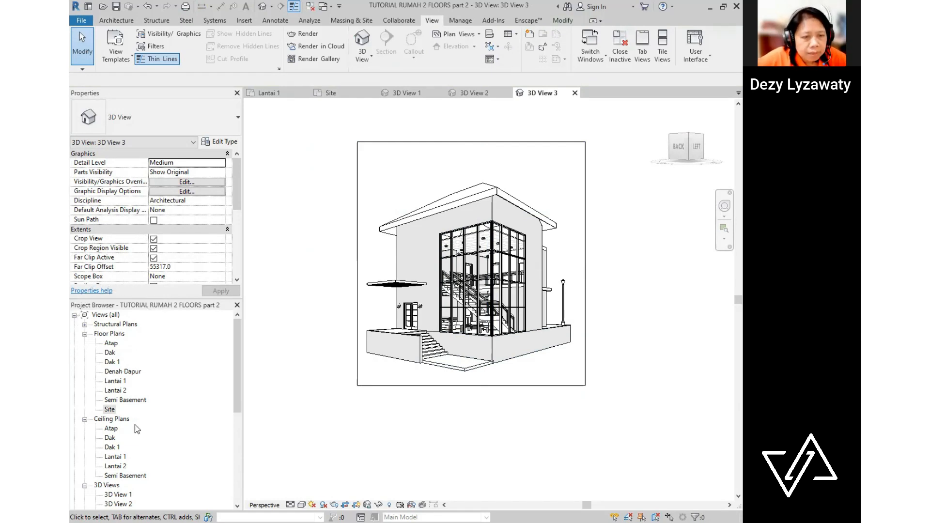
- On the Lantai 1 plan, place a perspective camera in the southwest corner of R. Keluarga, aimed east past the Dapur
double_click(115, 381)
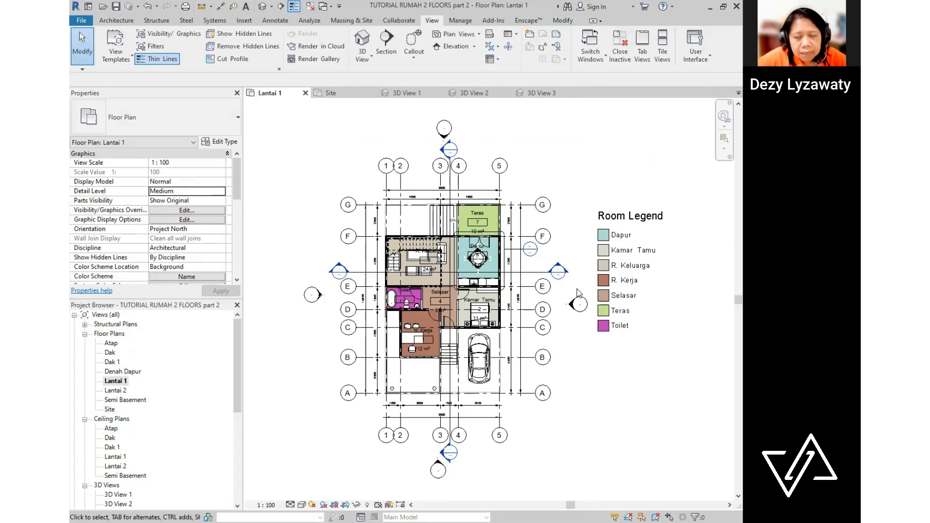
click(371, 57)
click(383, 98)
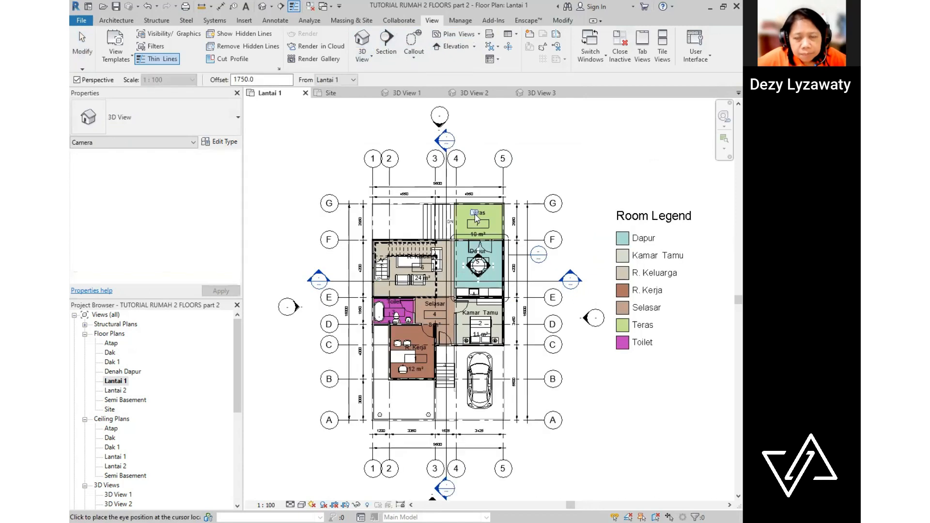
scroll(475, 213, up, 2)
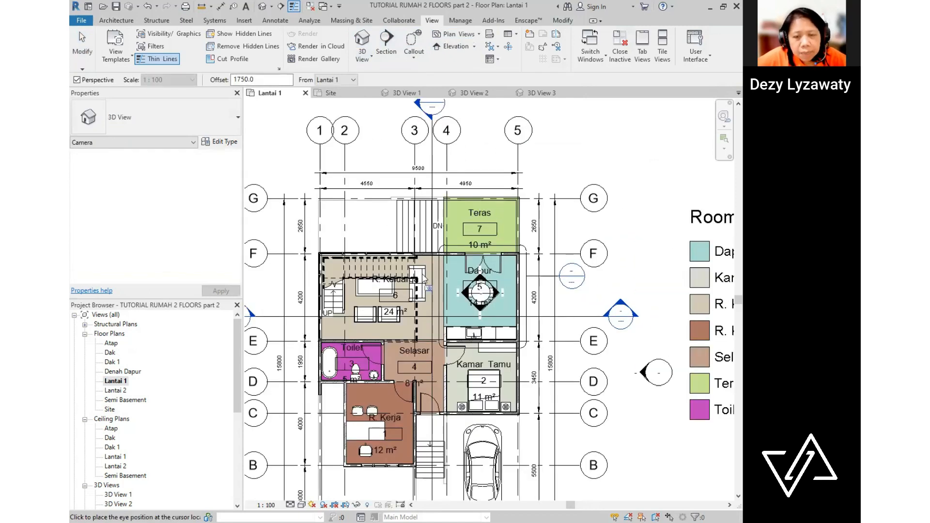
scroll(396, 323, up, 1)
scroll(482, 345, down, 1)
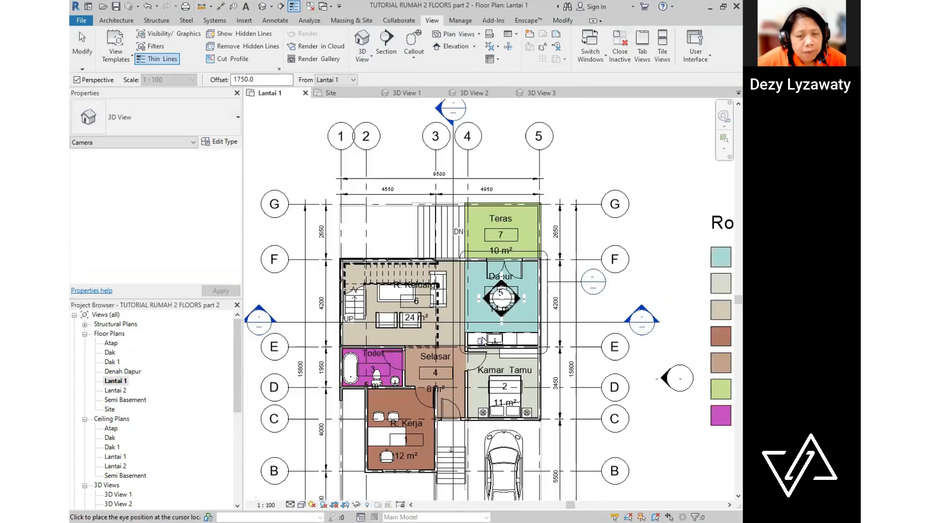
scroll(460, 377, up, 2)
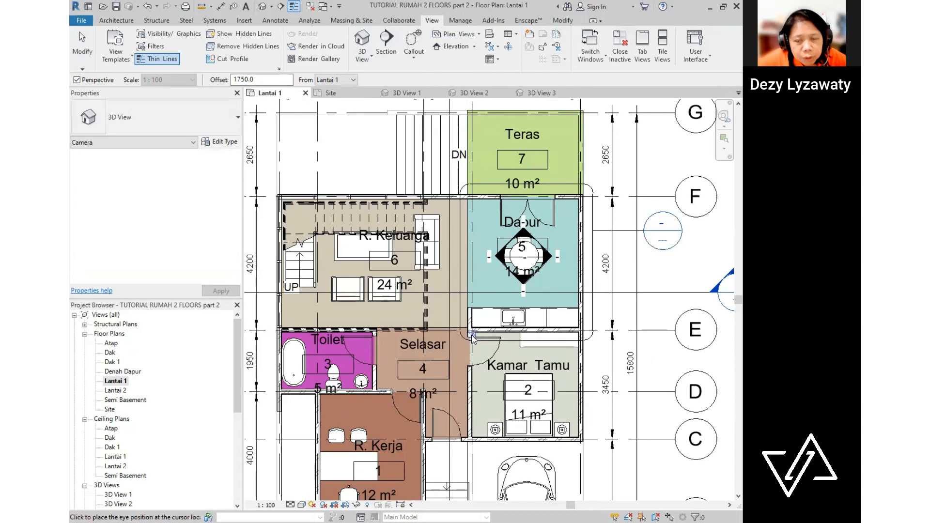
scroll(472, 337, up, 1)
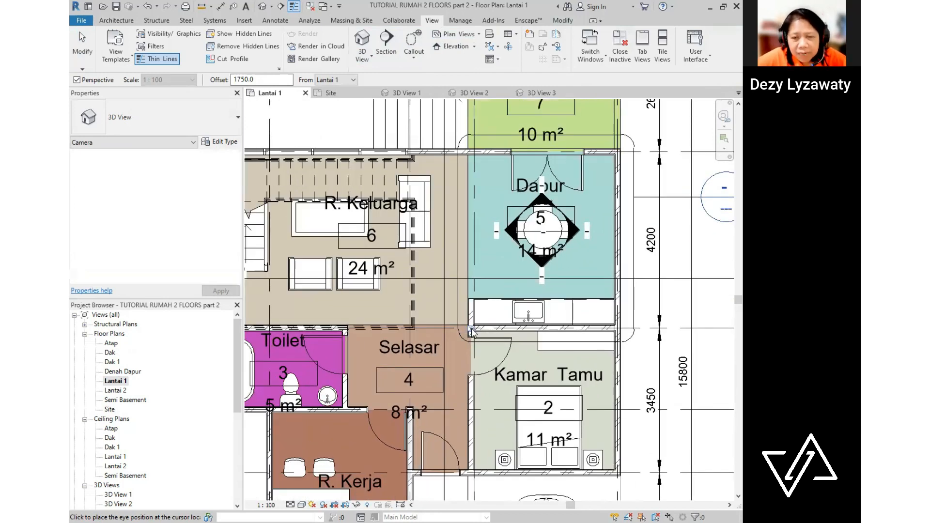
scroll(464, 335, up, 3)
scroll(472, 338, down, 4)
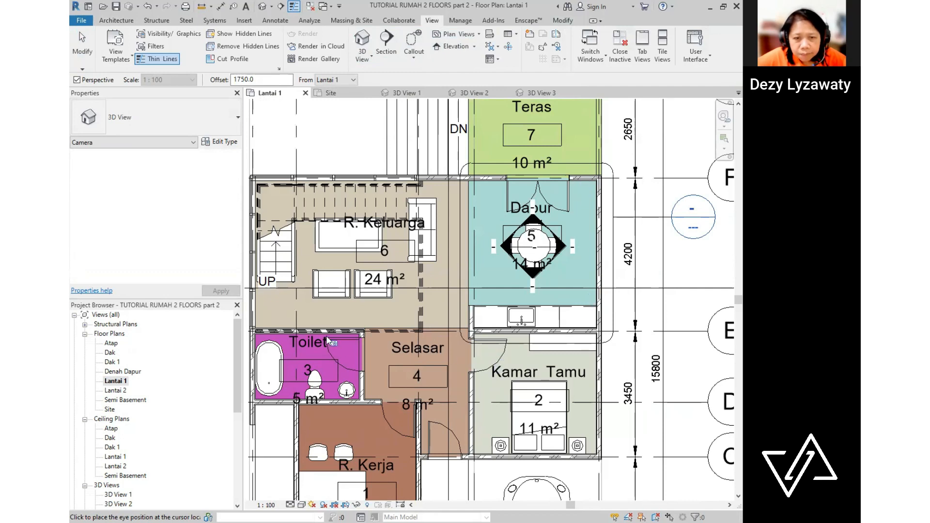
click(261, 324)
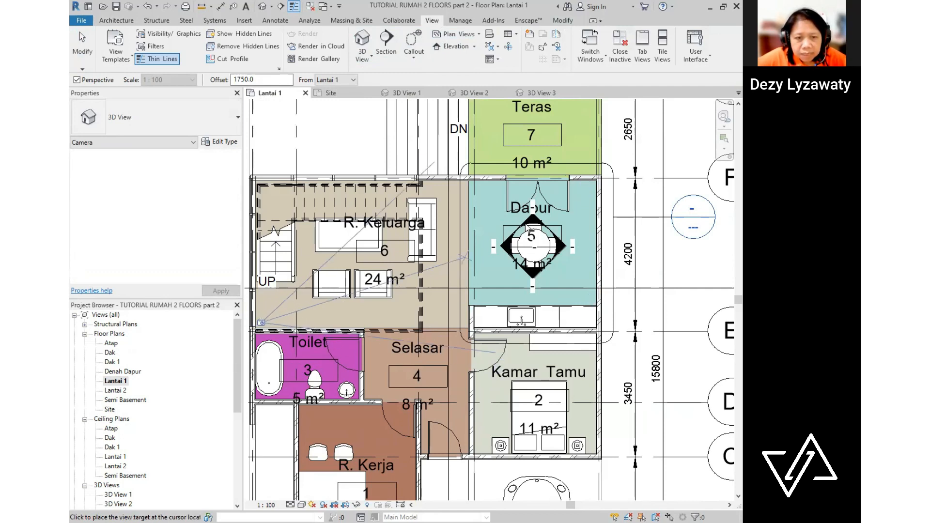
click(672, 321)
- Adjust all four edges of the R. Keluarga view's crop region to frame the stairs, sofas and dining table
scroll(475, 275, down, 2)
drag(577, 283, 595, 283)
drag(490, 355, 493, 393)
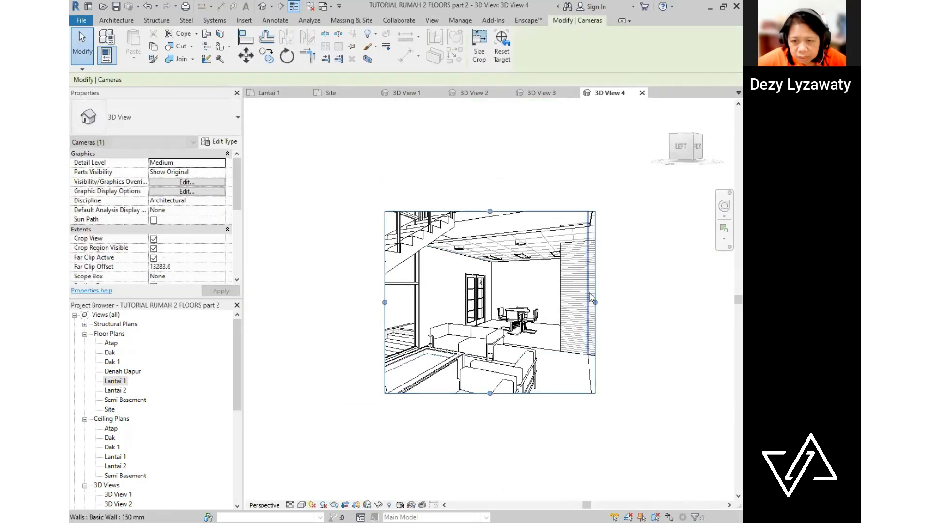
drag(595, 302, 585, 302)
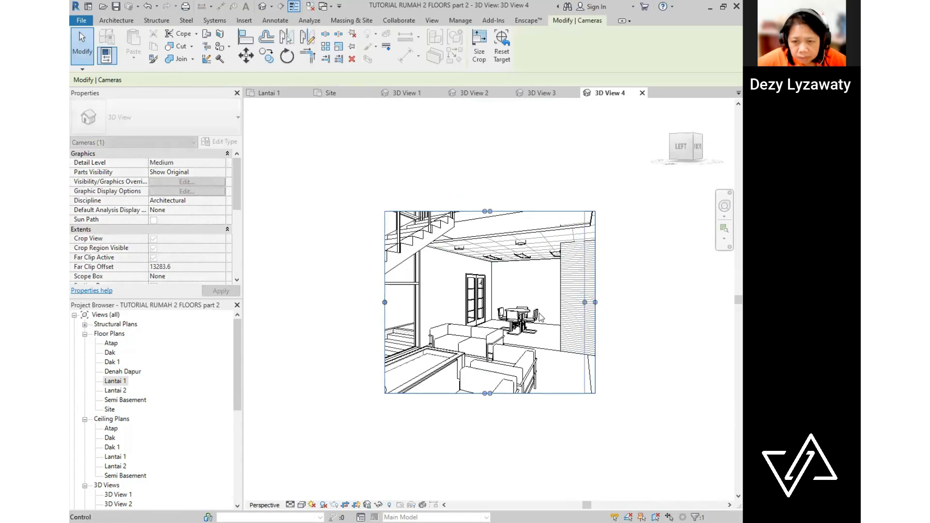
drag(384, 301, 360, 302)
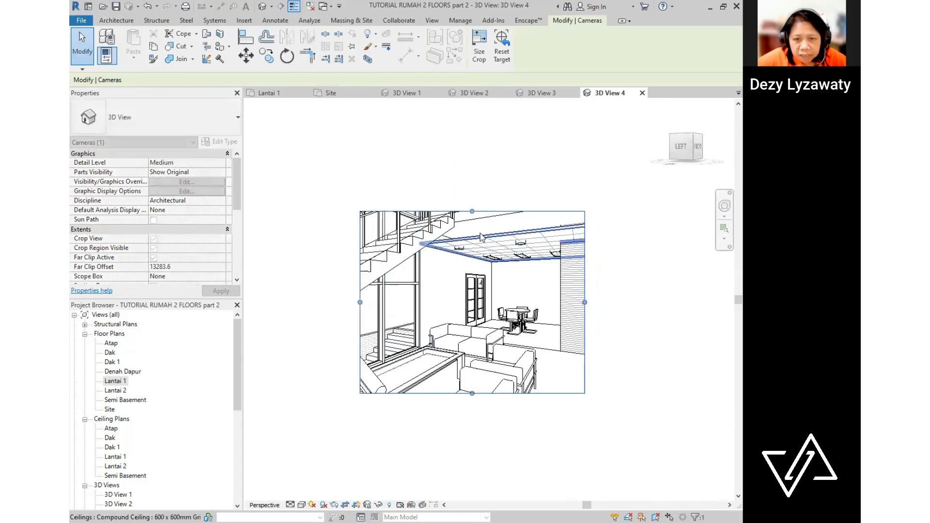
drag(472, 211, 472, 189)
drag(473, 394, 472, 403)
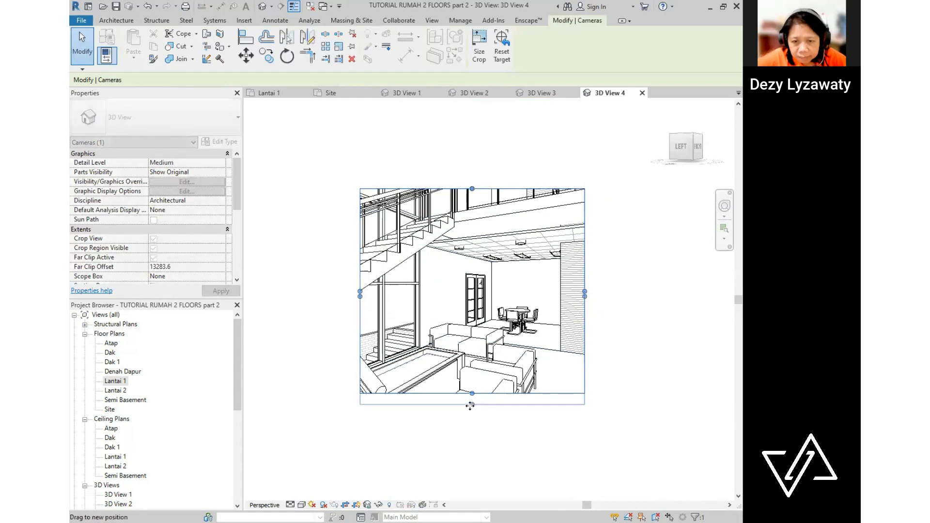
click(588, 297)
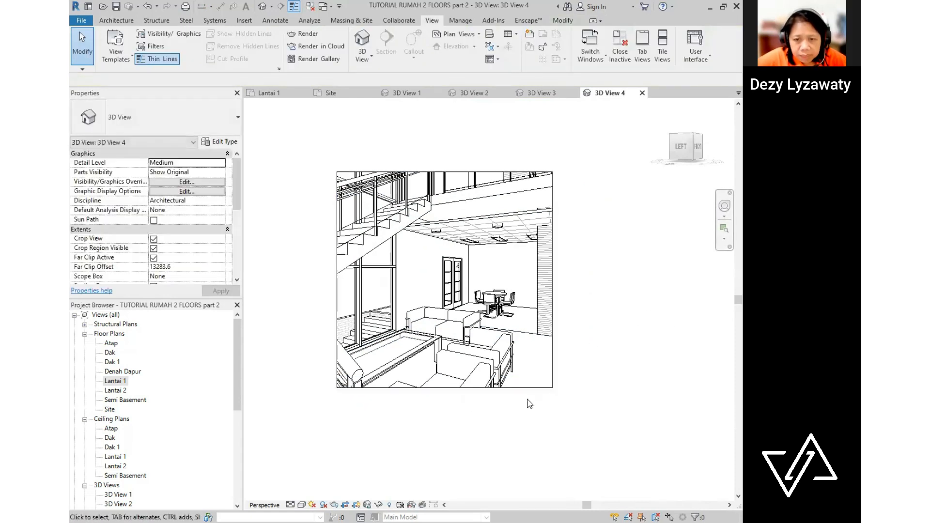
- Set the crop region width of 3D View 4 to 150 mm, scaled with locked proportions
click(536, 387)
click(480, 56)
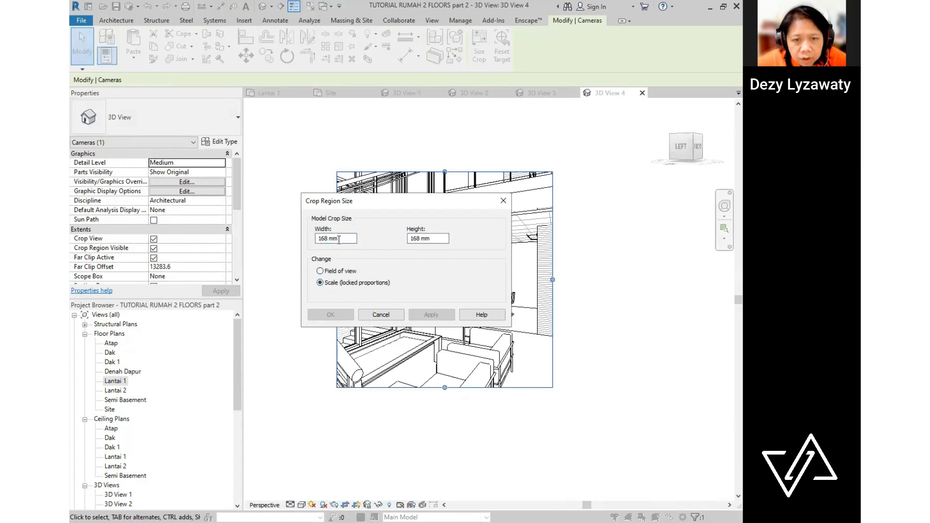
drag(328, 238, 275, 231)
text(150)
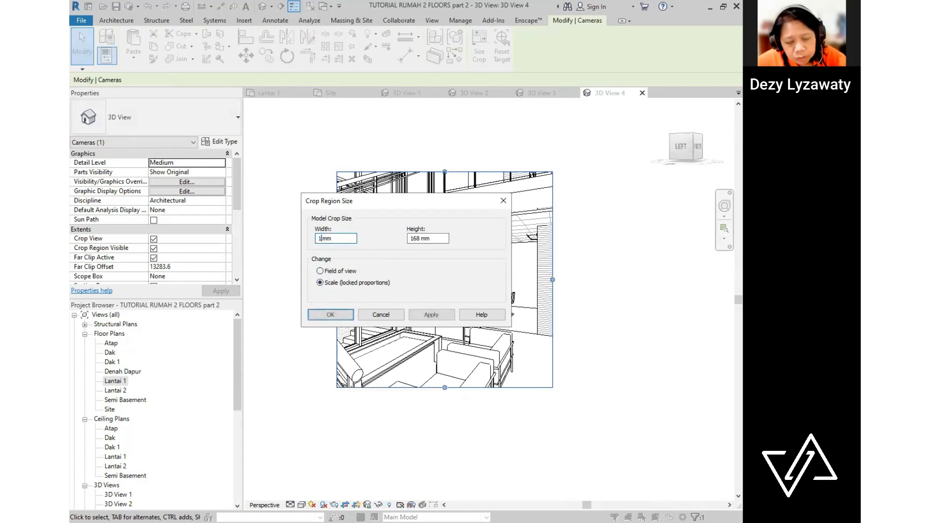
click(441, 315)
click(331, 315)
click(611, 316)
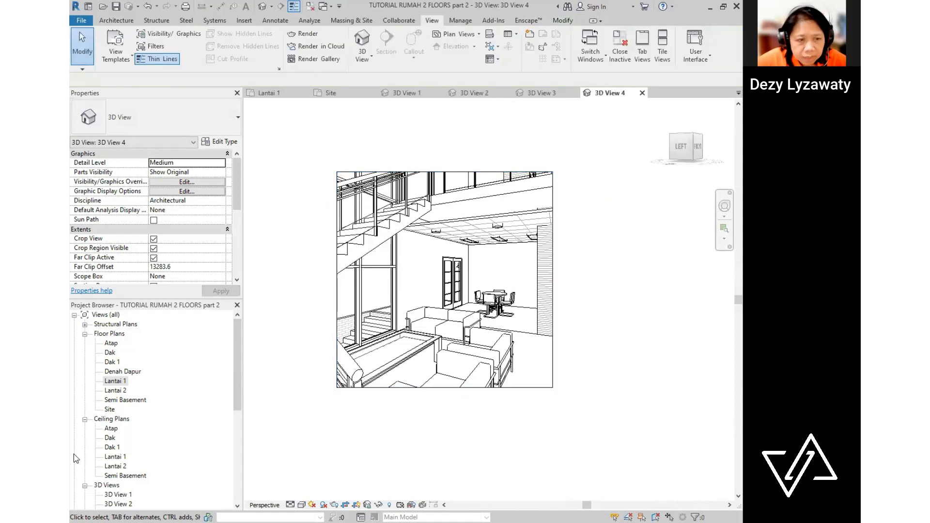
- On the Lantai 1 plan, place a perspective camera by the Kamar Tamu door, aimed at the northwest stair corner of R. Keluarga
double_click(121, 384)
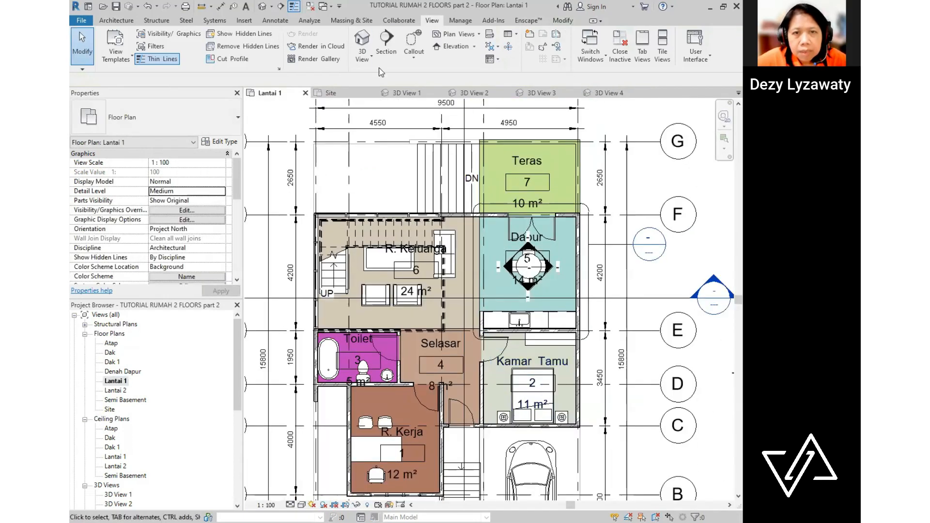
click(371, 57)
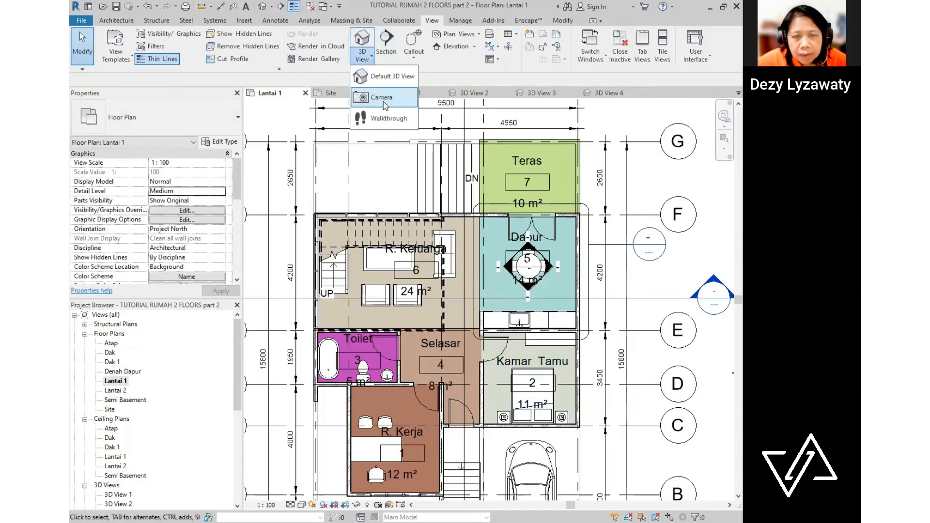
click(382, 98)
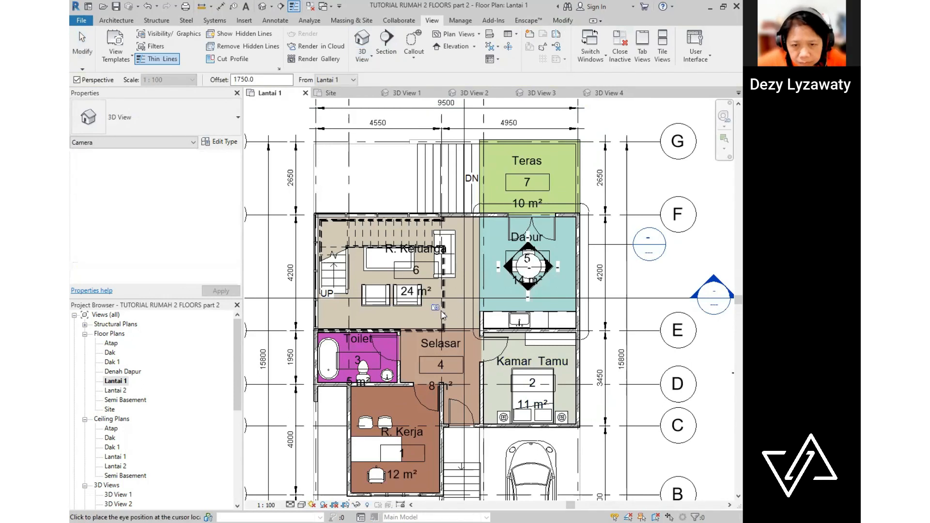
click(472, 343)
click(337, 213)
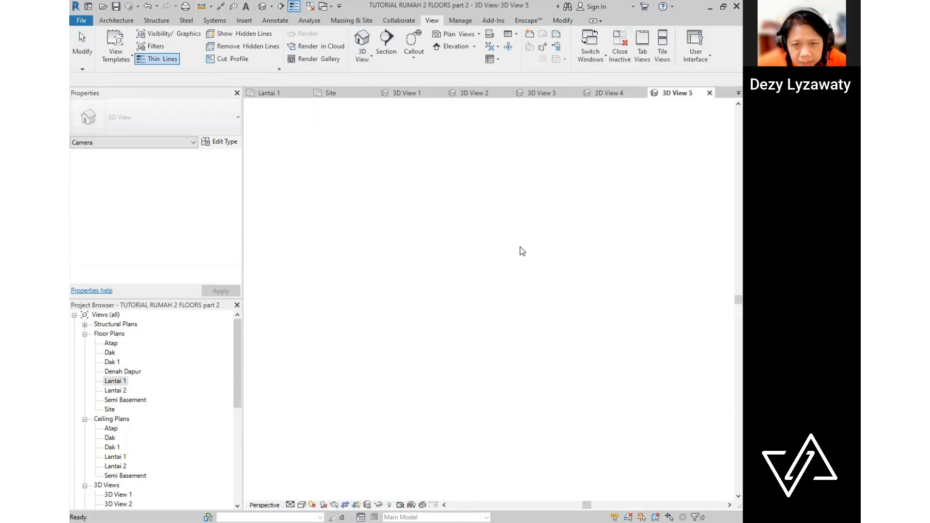
- Enlarge the crop region of 3D View 5 on all sides to frame the staircase, sofas and coffee table
scroll(473, 277, down, 3)
drag(460, 310, 460, 361)
drag(544, 273, 599, 271)
drag(377, 274, 341, 273)
drag(466, 367, 467, 408)
drag(341, 298, 324, 297)
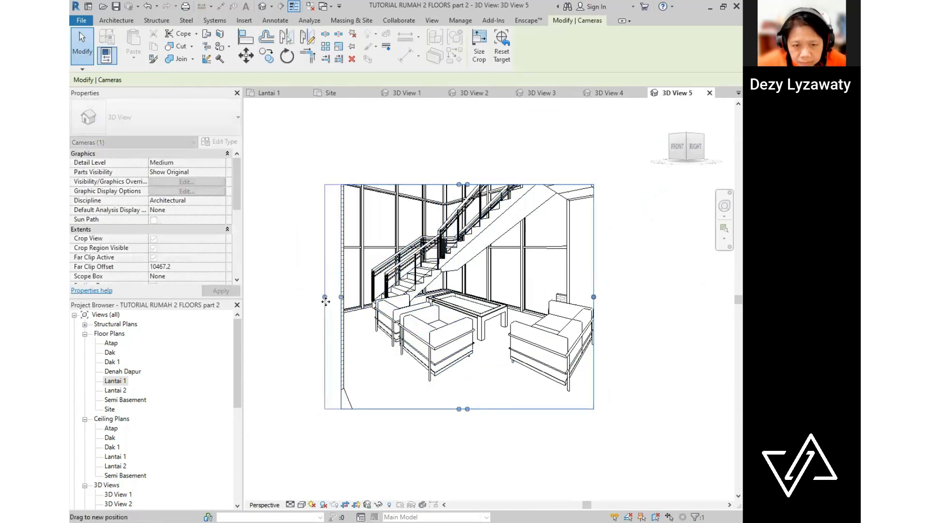
mouse_move(594, 297)
mouse_down()
mouse_move(618, 297)
mouse_move(610, 296)
mouse_up()
drag(469, 158, 469, 147)
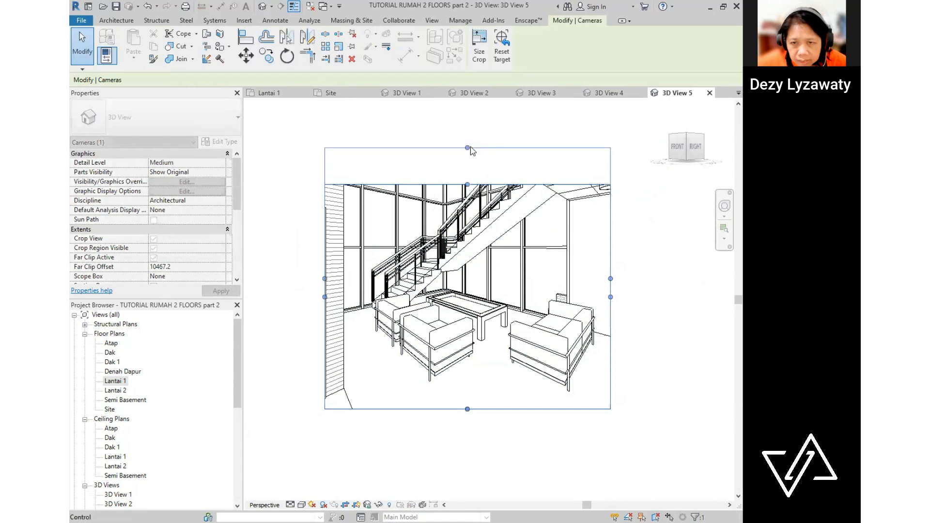
- Orbit the 3D View 5 camera slightly around the staircase and pull in the lower edge of its crop region
click(652, 229)
scroll(592, 249, down, 1)
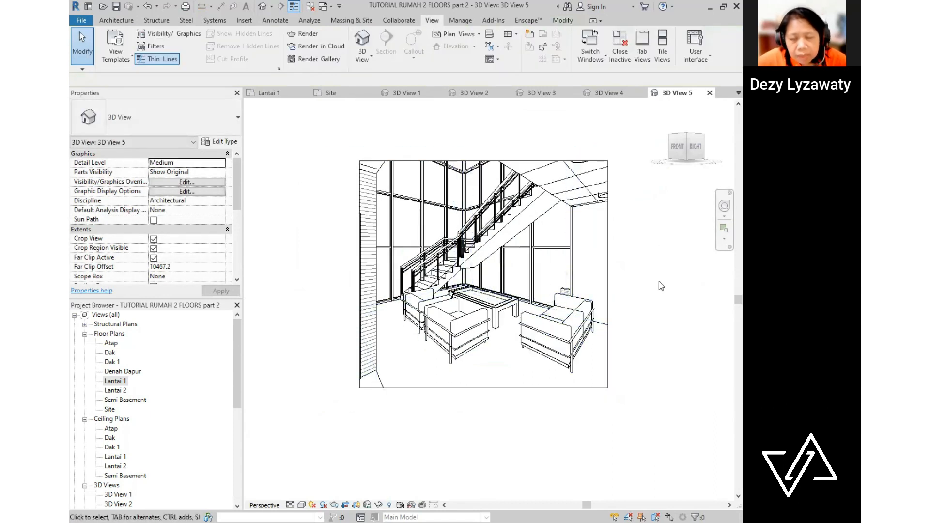
middle_drag(660, 286, 596, 286)
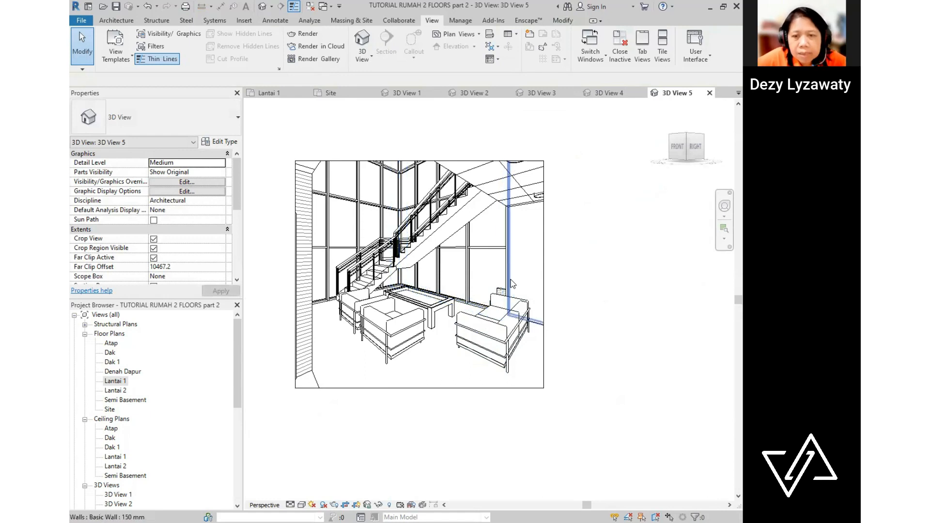
click(489, 268)
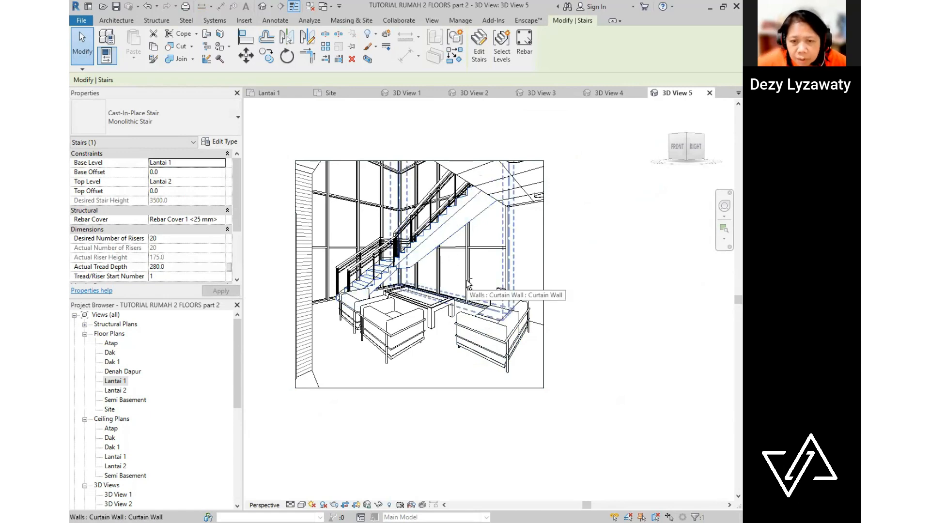
shift+middle_drag(469, 283, 499, 283)
click(544, 264)
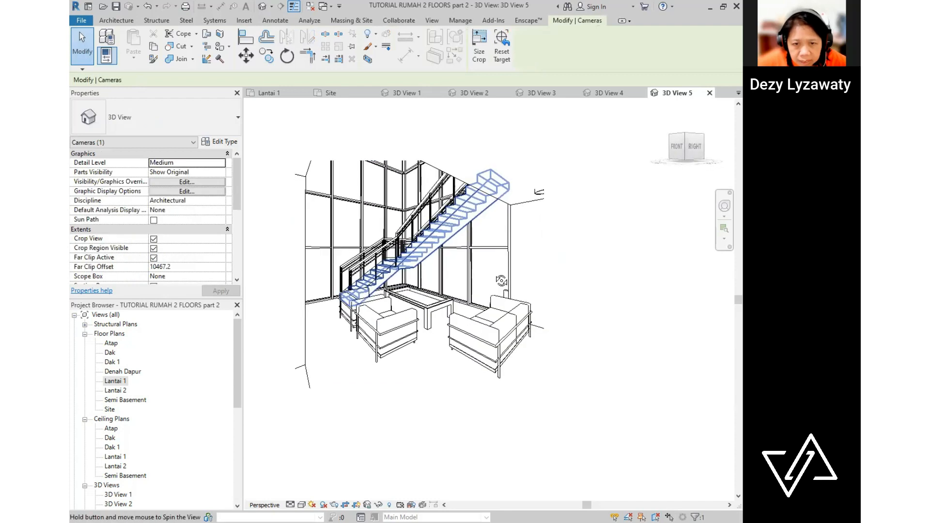
drag(420, 388, 419, 380)
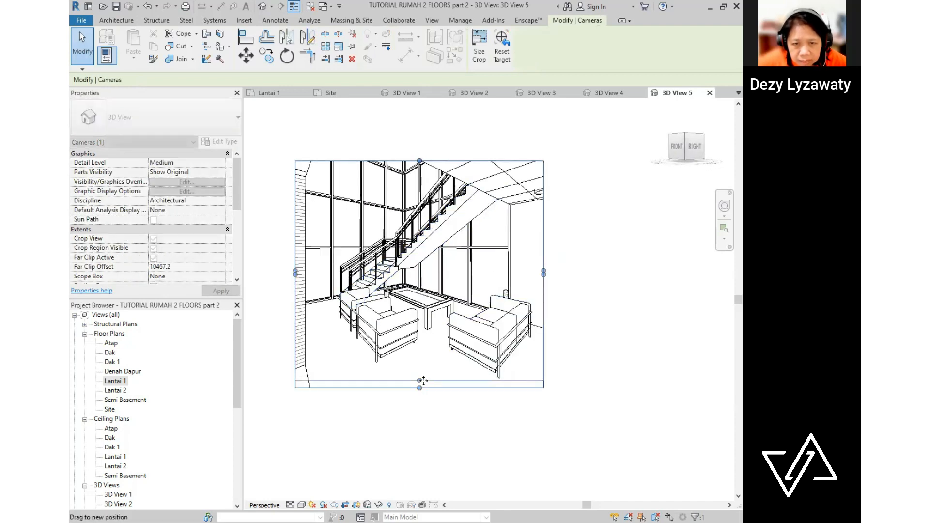
shift+middle_drag(408, 246, 426, 251)
click(602, 290)
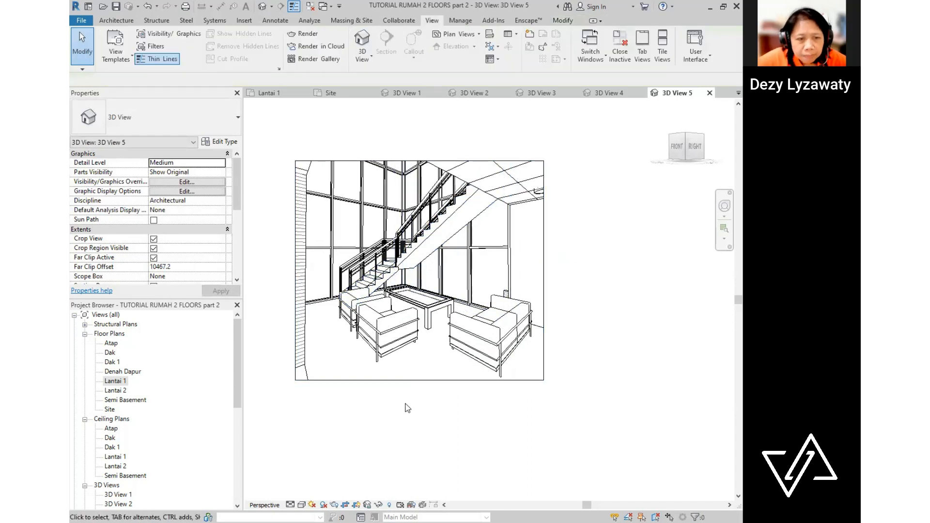
- On the Lantai 2 plan, place a perspective camera by the Kamar Utama door, aimed past the room's southwest corner
double_click(118, 390)
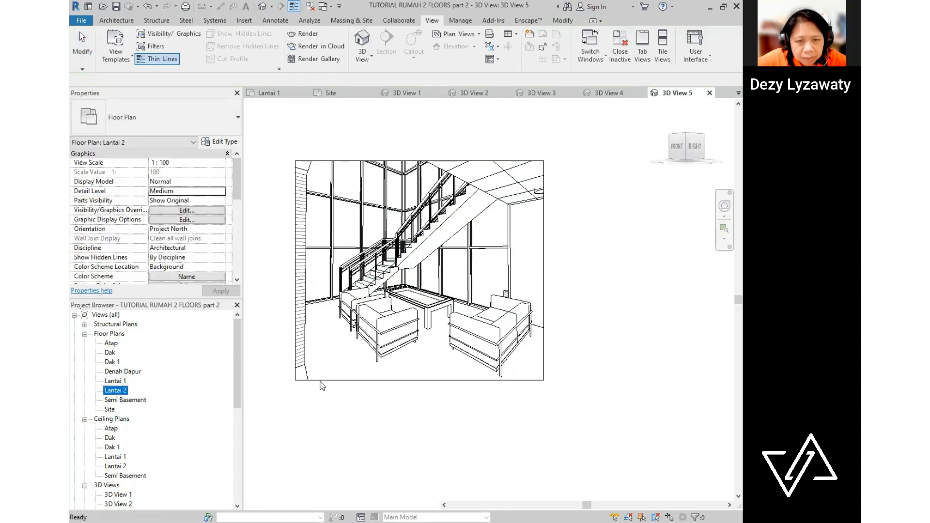
scroll(586, 339, up, 2)
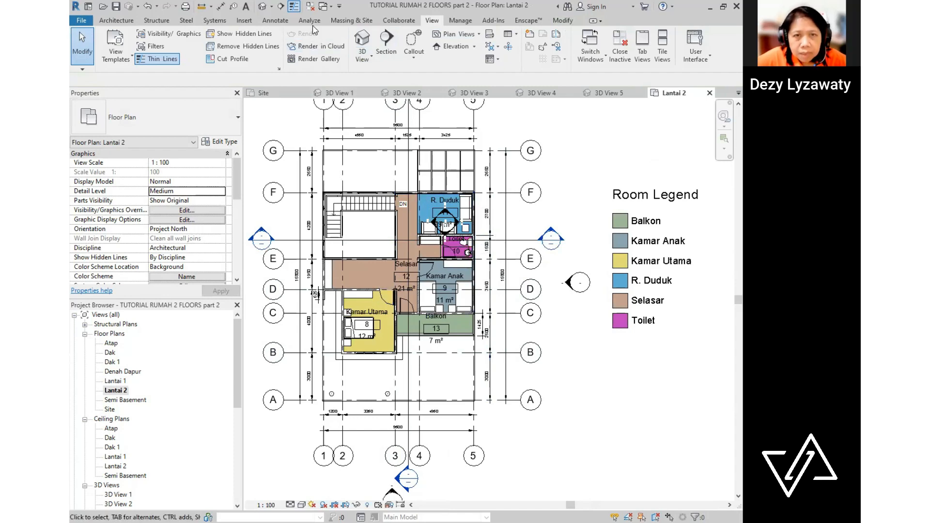
click(371, 58)
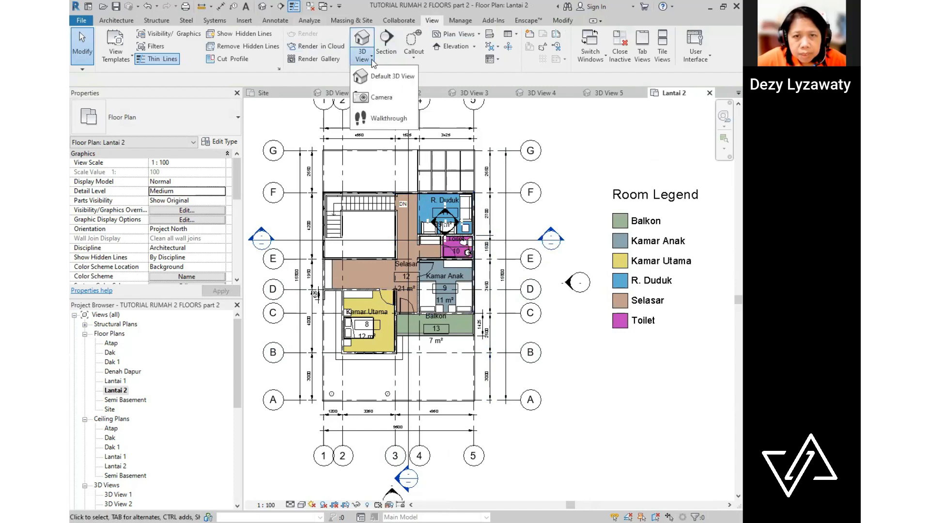
click(385, 102)
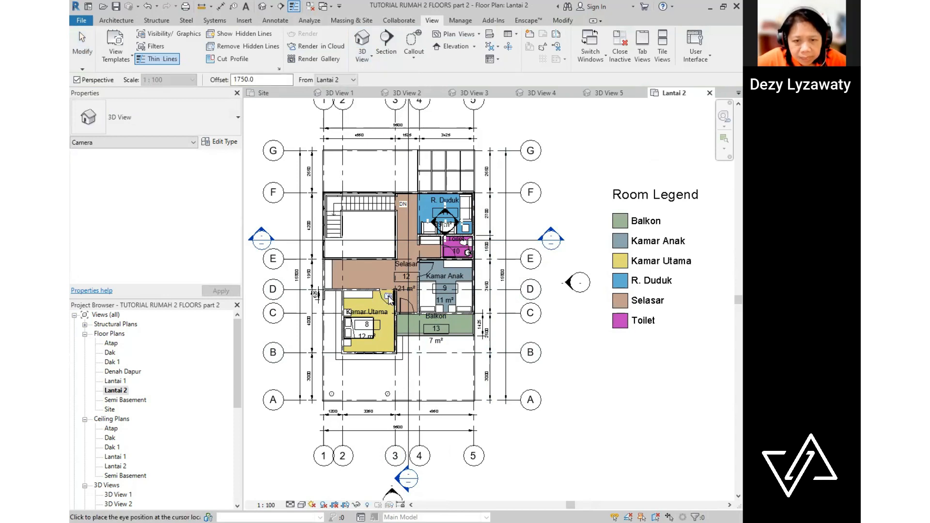
click(389, 299)
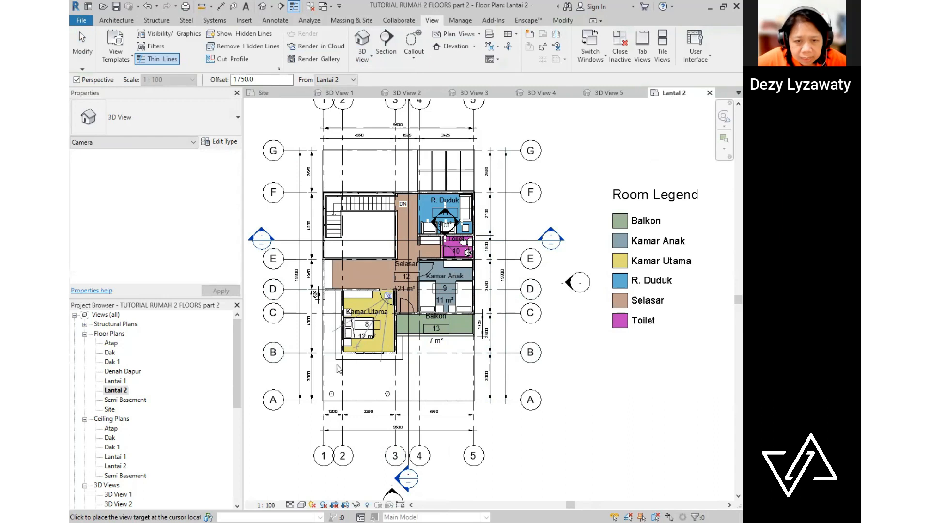
click(340, 368)
- Enlarge the crop region of 3D View 6 to the right, left and bottom to frame the whole bed, nightstands and window
scroll(502, 236, down, 4)
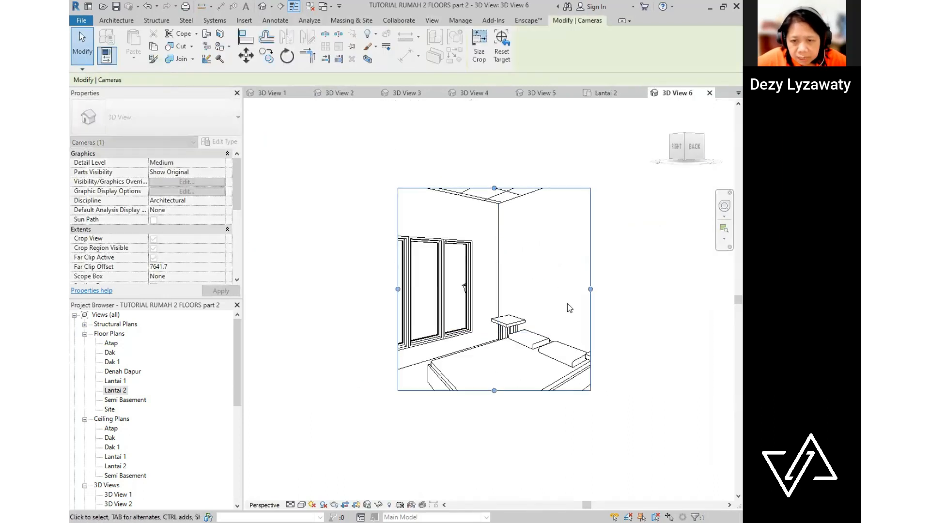
drag(591, 289, 664, 289)
drag(535, 397, 534, 433)
drag(398, 308, 352, 310)
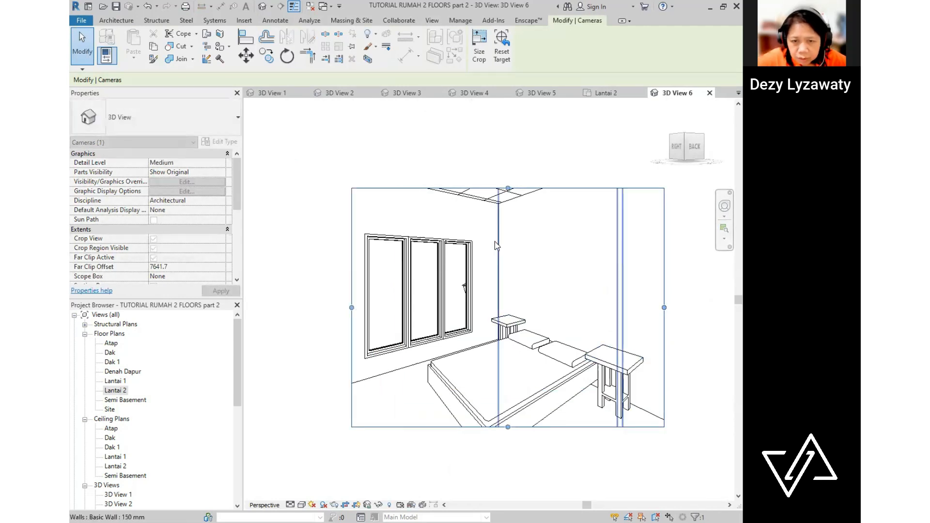
scroll(495, 242, down, 2)
drag(503, 365, 504, 389)
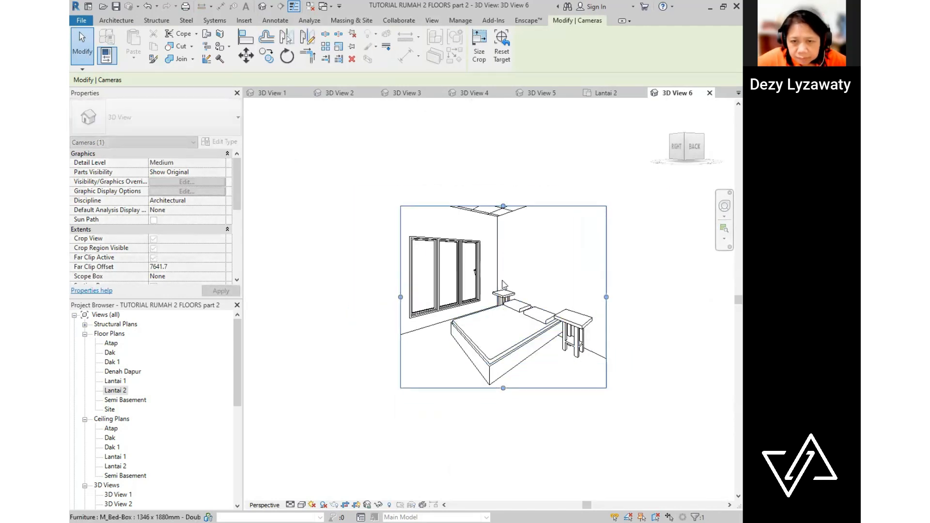
click(650, 303)
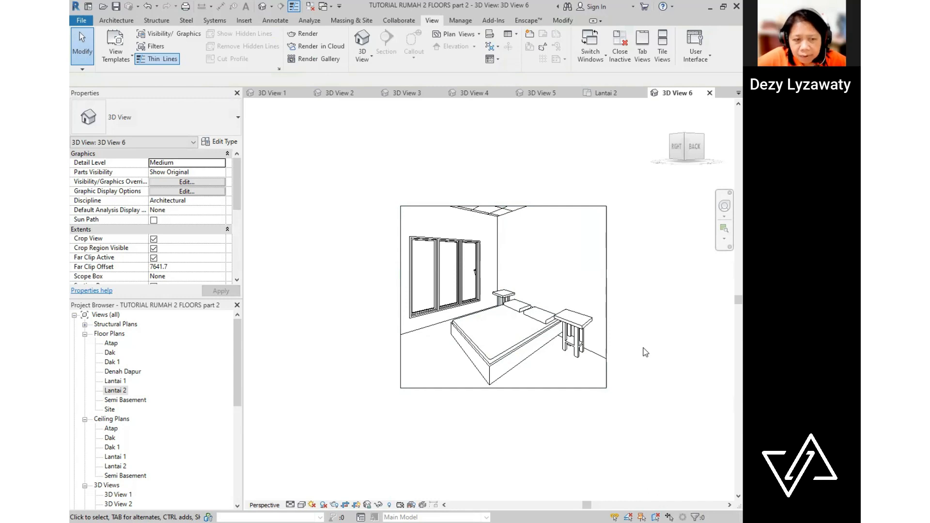
- On the Lantai 1 plan, place a perspective camera by the Kamar Tamu door, aimed past the room's southeast corner
click(116, 381)
double_click(117, 382)
scroll(632, 251, down, 1)
middle_drag(486, 341, 361, 296)
scroll(444, 317, up, 1)
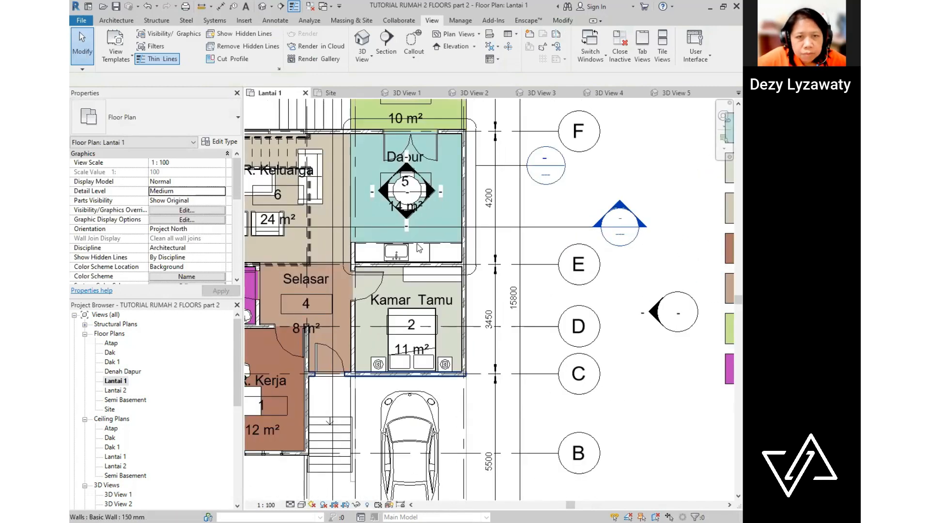
click(363, 56)
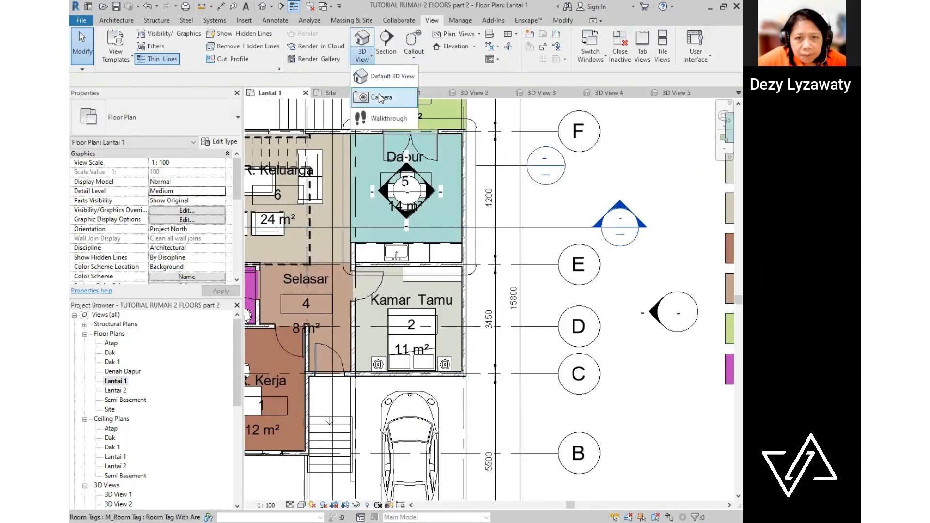
click(381, 98)
click(359, 270)
click(509, 362)
- Enlarge the crop region of 3D View 7 on all four sides around the bed, nightstands, lamps and ceiling
scroll(384, 212, down, 4)
drag(445, 360, 445, 406)
drag(572, 288, 602, 285)
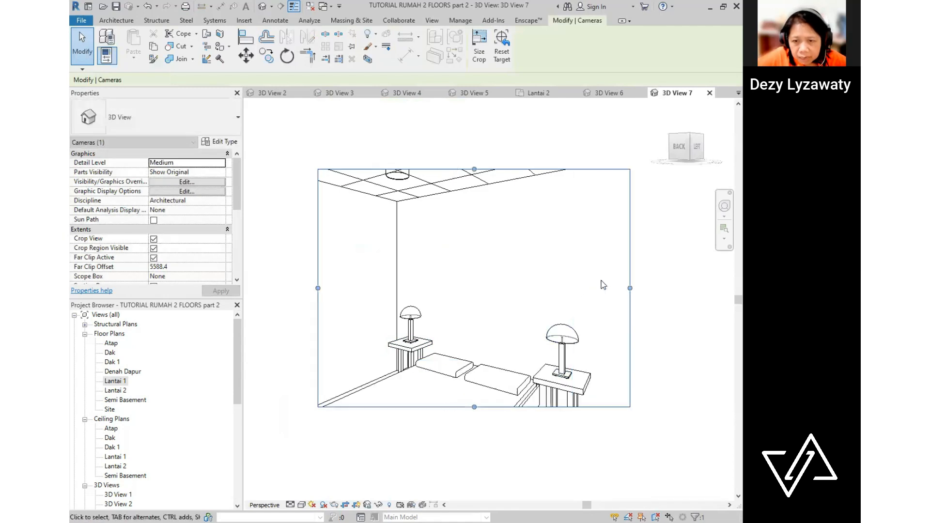
drag(414, 286, 391, 286)
drag(498, 363, 499, 411)
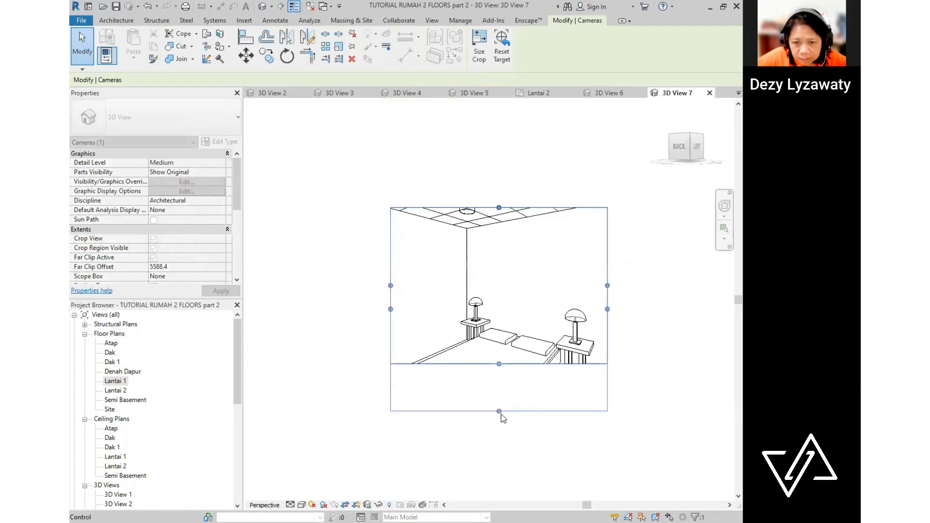
drag(498, 207, 495, 199)
drag(609, 308, 628, 305)
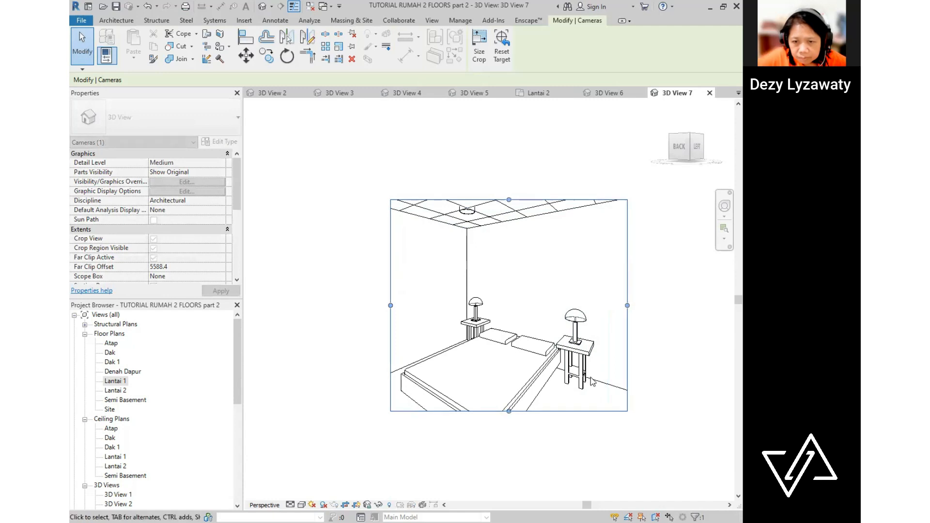
- Extend the lower edge of 3D View 7's crop region further to include the foot of the bed
drag(509, 411, 509, 445)
drag(387, 331, 354, 272)
click(588, 365)
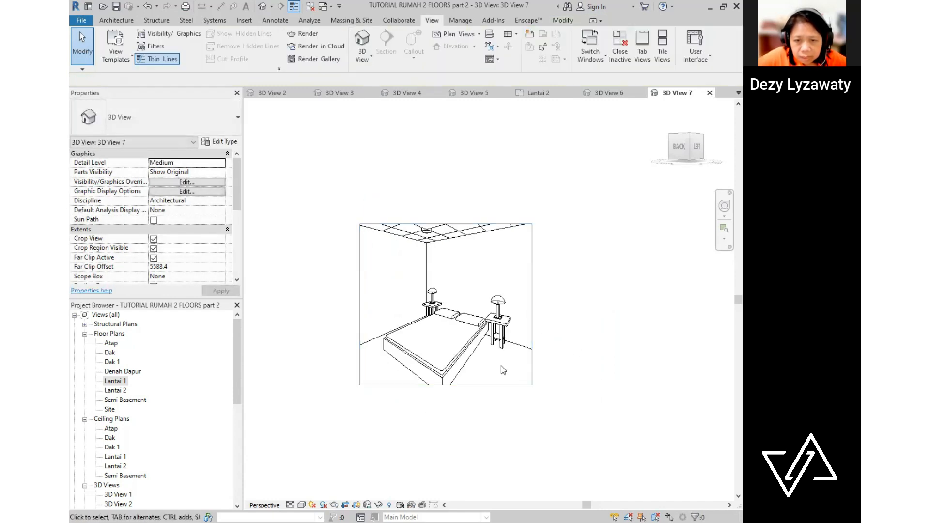
click(481, 386)
drag(445, 385, 446, 392)
click(585, 395)
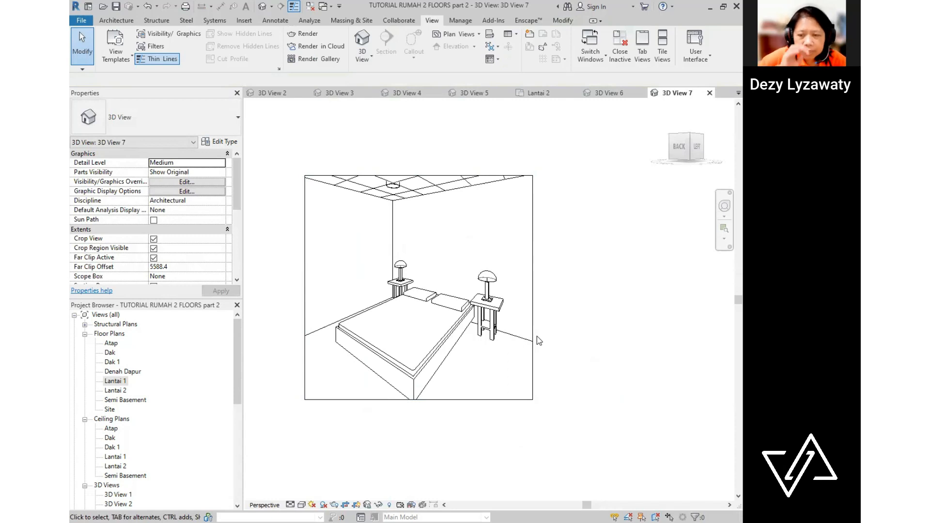
- On the Lantai 2 plan, place a perspective camera in the Selasar, aimed past the northwest corner of the stairs
double_click(117, 391)
click(363, 57)
click(375, 97)
click(409, 280)
click(320, 148)
- Enlarge the crop region of 3D View 8 on its lower, right and left edges
scroll(463, 226, down, 3)
drag(476, 345, 477, 385)
drag(586, 282, 623, 289)
drag(365, 282, 322, 282)
drag(472, 385, 474, 428)
- Tilt the 3D View 8 camera over the stair void and extend the upper and right edges of its crop region
shift+middle_drag(462, 334, 465, 387)
middle_drag(479, 334, 441, 350)
drag(434, 195, 436, 155)
shift+middle_drag(441, 233, 444, 295)
drag(415, 229, 417, 186)
drag(529, 317, 553, 315)
- Readjust the tilt of the 3D View 8 camera and reset the lower and right edges of its crop region
scroll(436, 322, down, 2)
drag(430, 404, 432, 347)
shift+middle_drag(446, 286, 471, 212)
drag(430, 348, 430, 381)
drag(513, 306, 535, 307)
- Fine-tune the camera angle and all four crop edges of 3D View 8 to frame the stairs and the coffee table below
scroll(460, 315, up, 3)
shift+middle_drag(451, 310, 463, 290)
scroll(447, 334, down, 1)
drag(479, 322, 502, 322)
drag(281, 322, 298, 323)
scroll(488, 321, down, 2)
drag(430, 397, 431, 364)
drag(430, 247, 430, 221)
scroll(502, 241, up, 2)
drag(495, 309, 515, 309)
middle_drag(436, 327, 435, 299)
click(293, 346)
- Review the framing of the camera views from 3D View 1 to 3D View 8 one by one
drag(237, 393, 224, 475)
scroll(225, 479, up, 4)
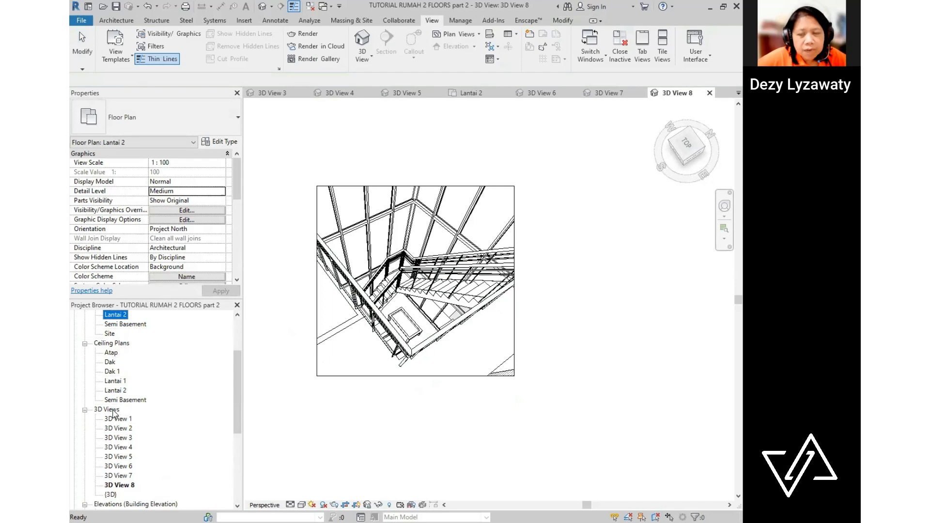
scroll(114, 412, down, 1)
double_click(116, 410)
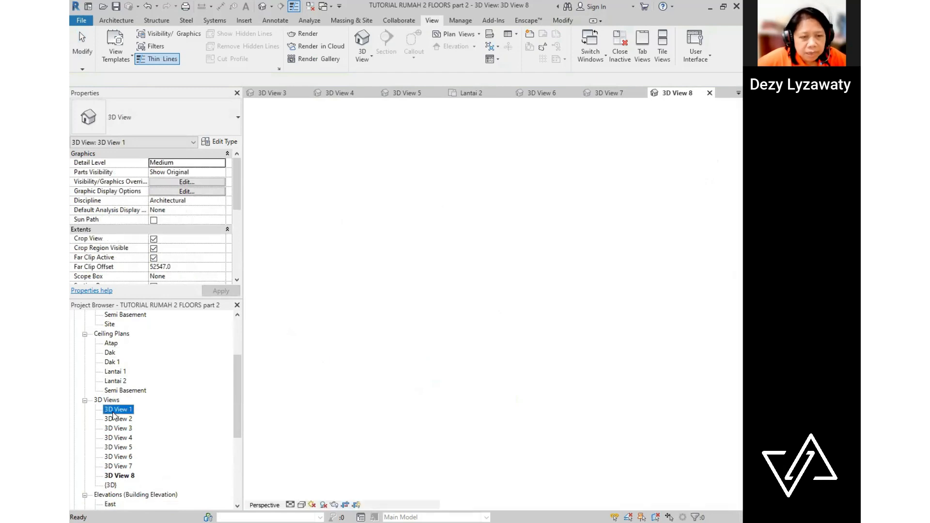
double_click(118, 420)
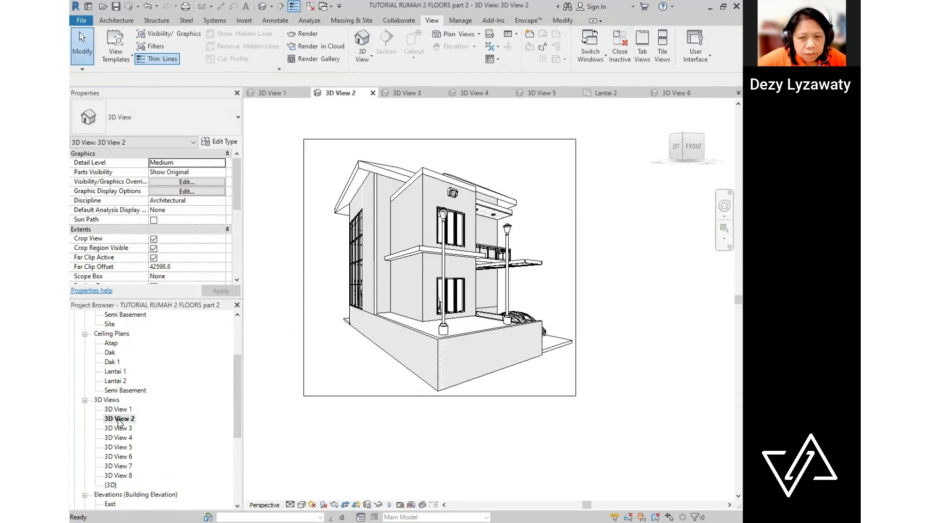
double_click(121, 429)
double_click(121, 438)
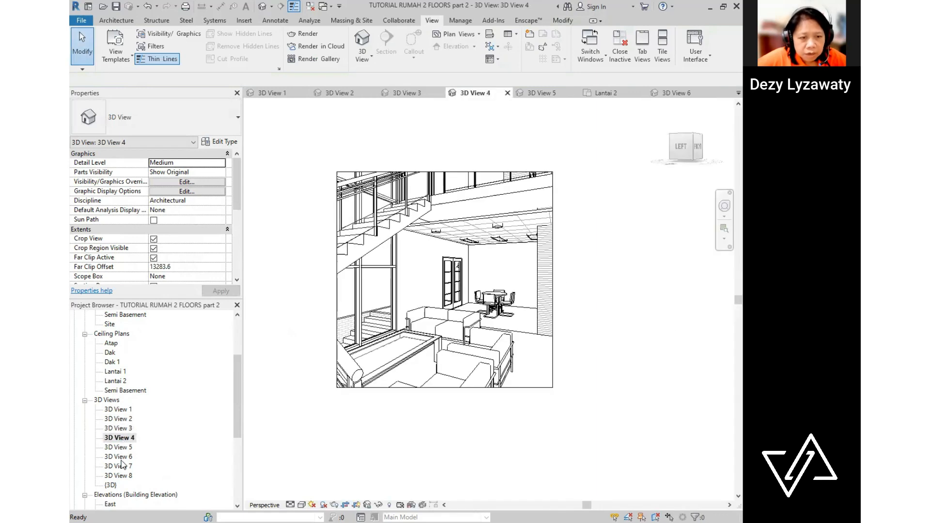
double_click(125, 449)
double_click(125, 456)
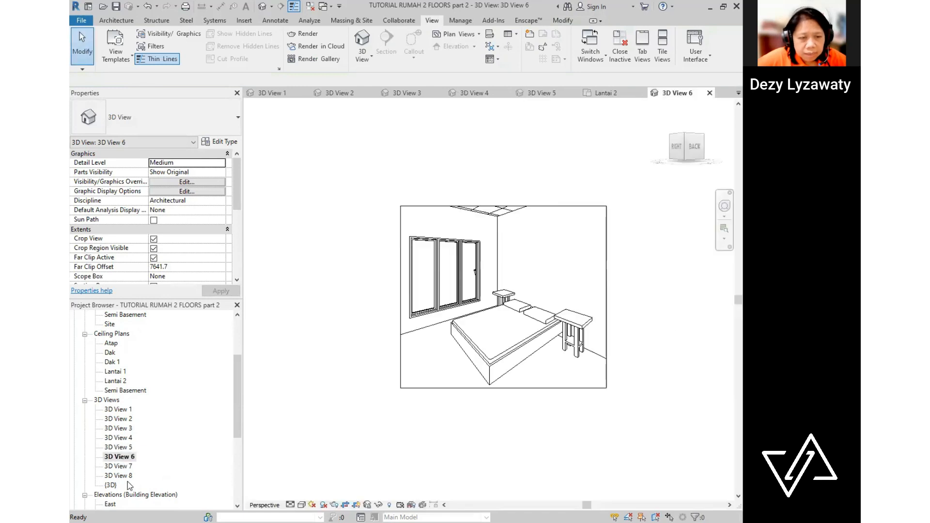
double_click(125, 476)
double_click(119, 466)
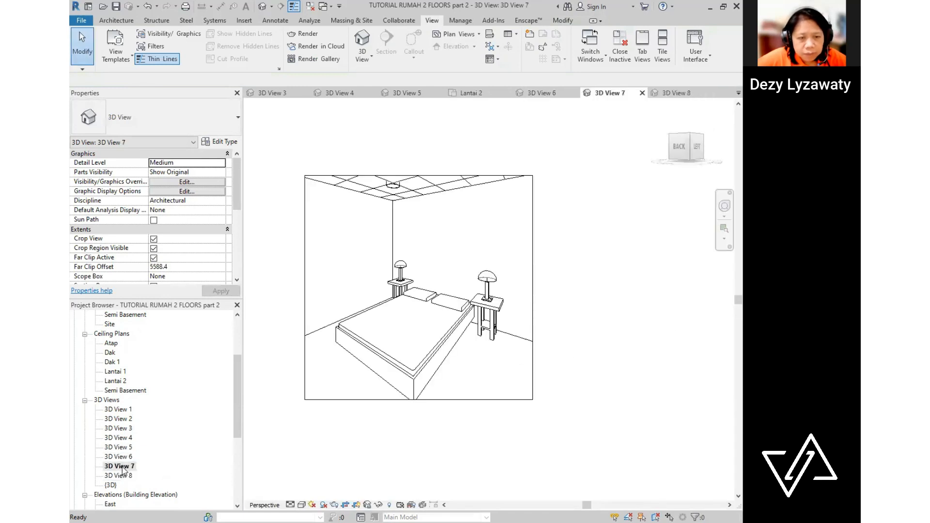
- Open 3D View 1 and set its visual style to Shaded
double_click(115, 410)
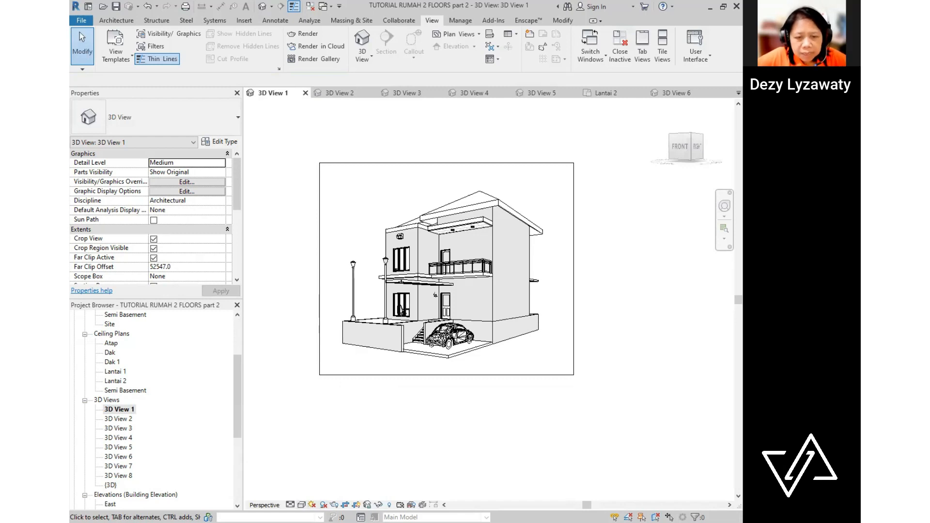
click(301, 505)
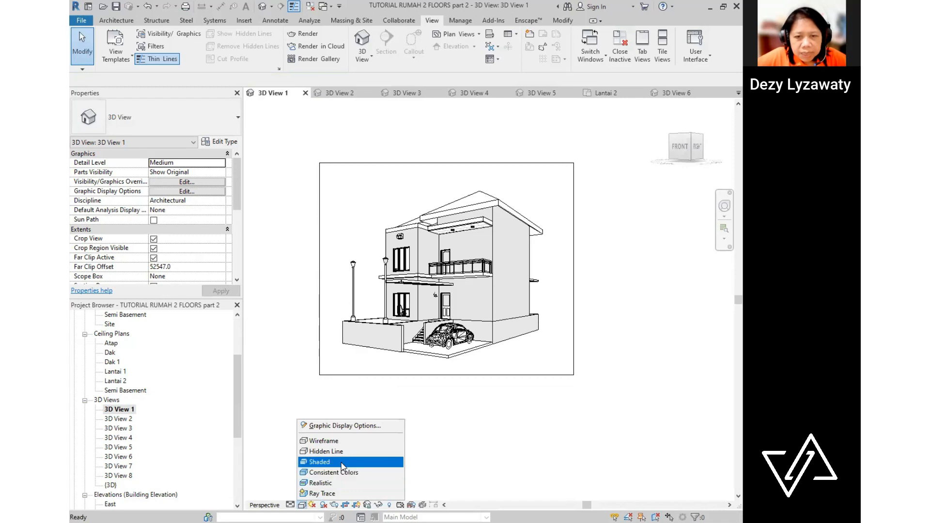
click(320, 461)
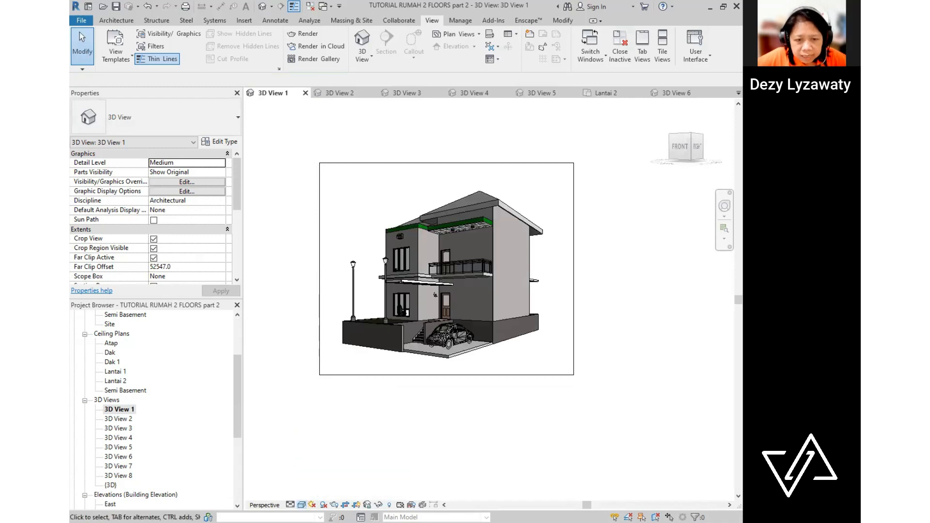
- Try the Realistic visual style on 3D View 1 and return the view to Shaded
click(302, 505)
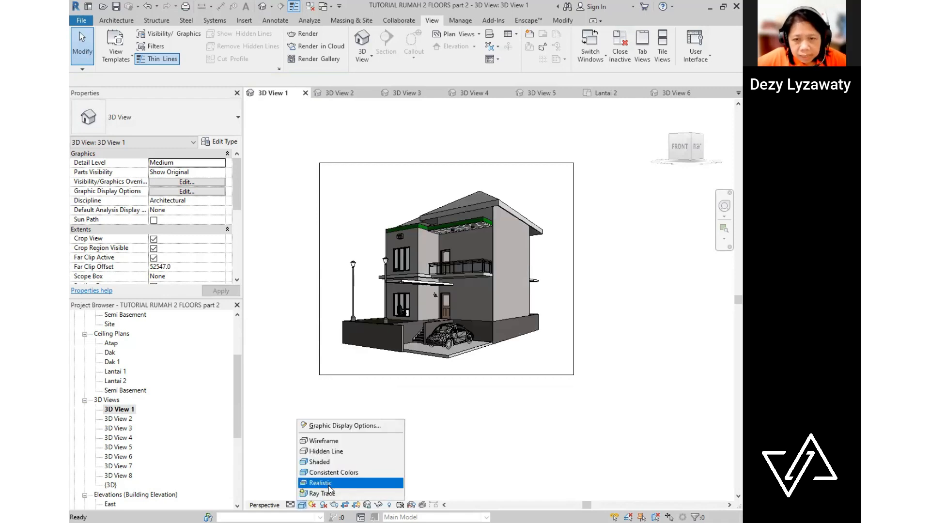
click(328, 484)
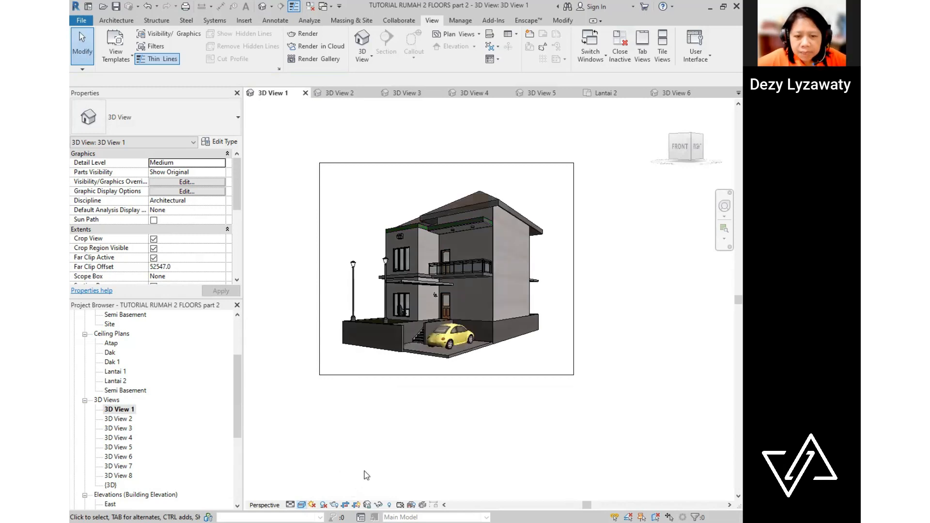
click(302, 505)
click(317, 463)
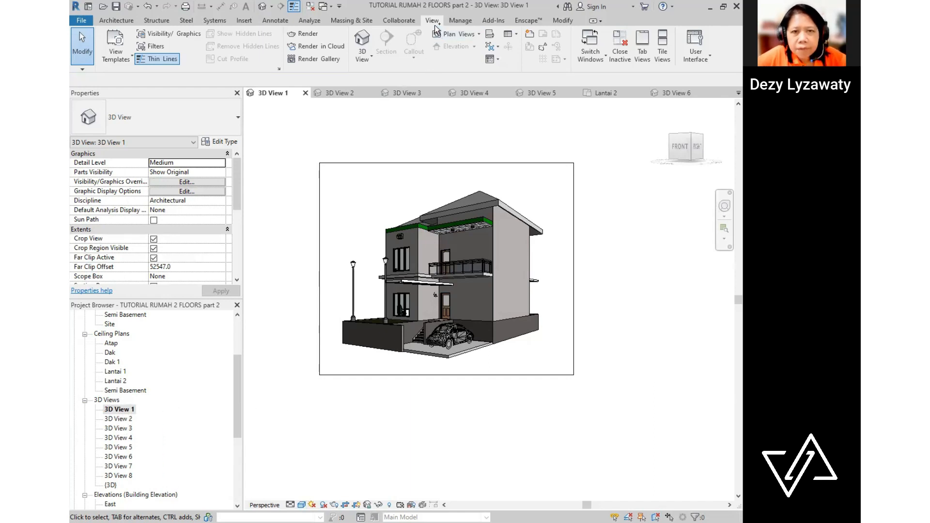
- Open the render settings for 3D View 1 and set the render quality to Medium
click(302, 35)
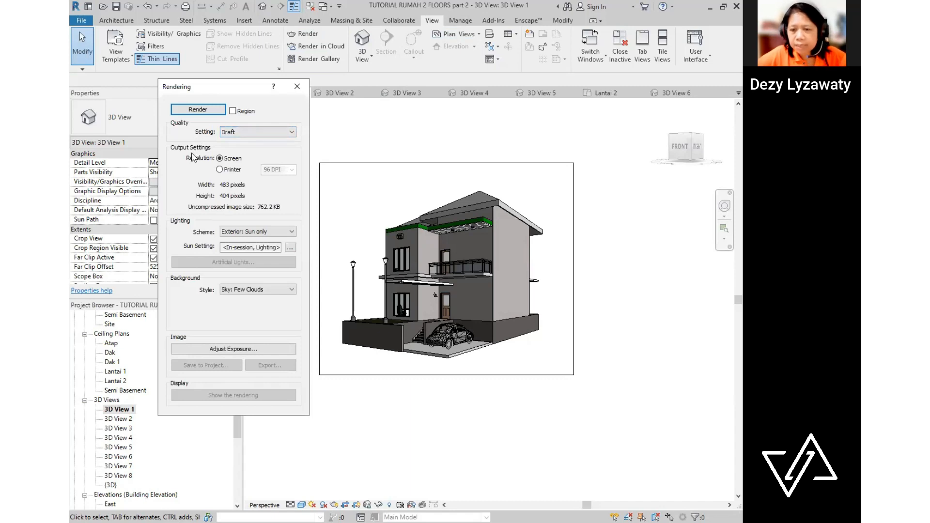
click(291, 134)
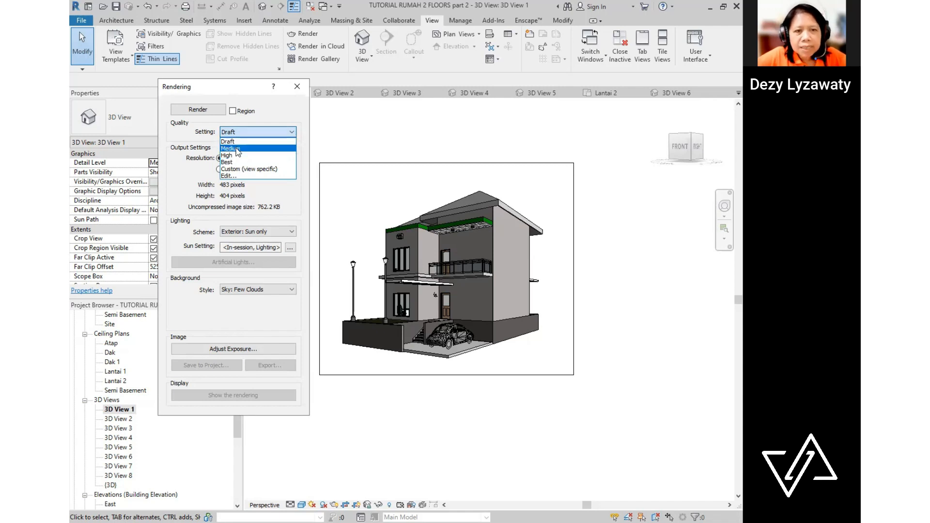
click(238, 149)
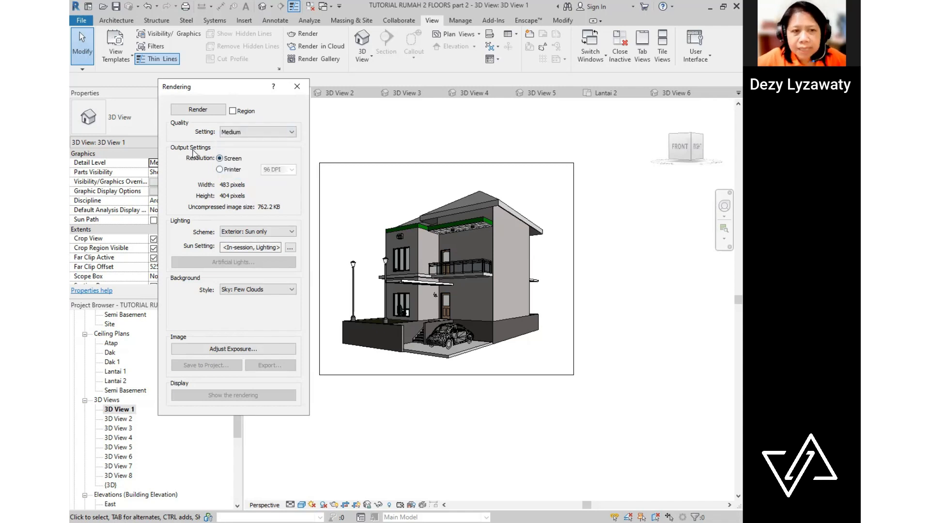
- Set the render output to printer resolution at 75 DPI
click(220, 169)
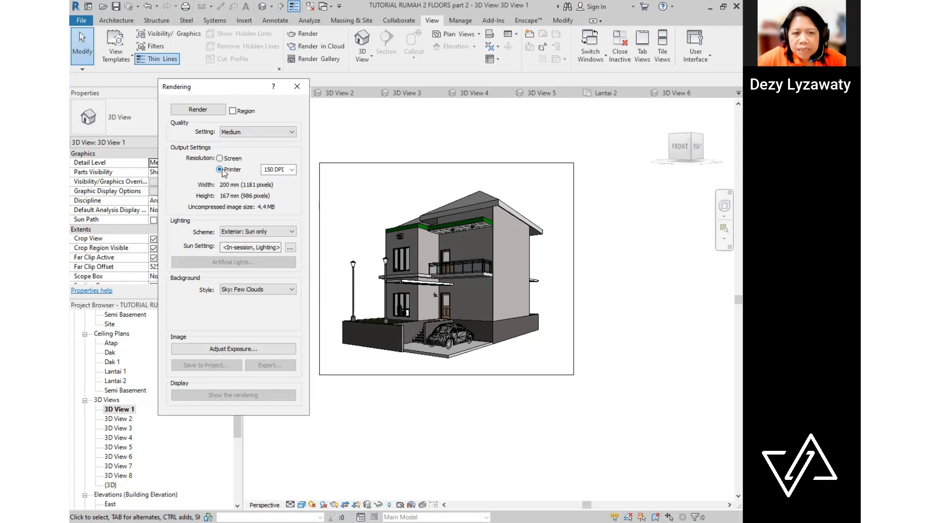
click(292, 170)
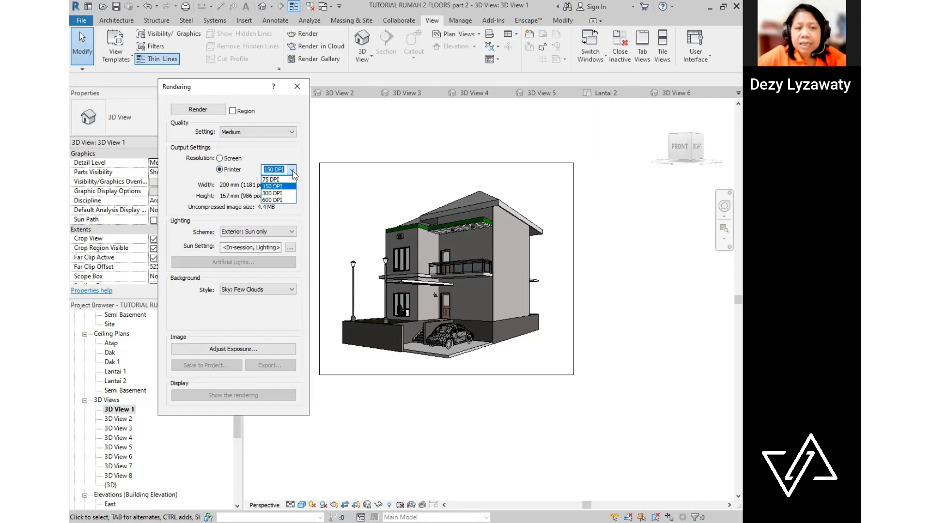
click(248, 159)
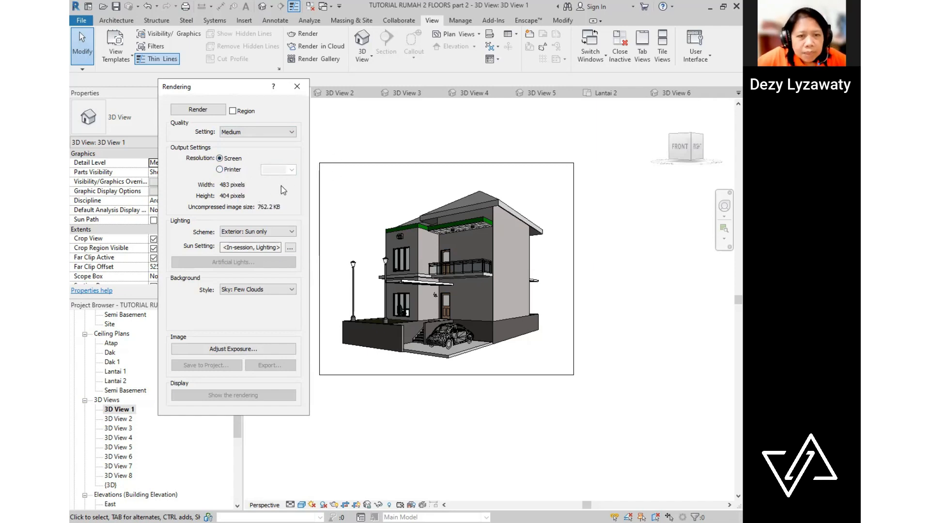
click(219, 169)
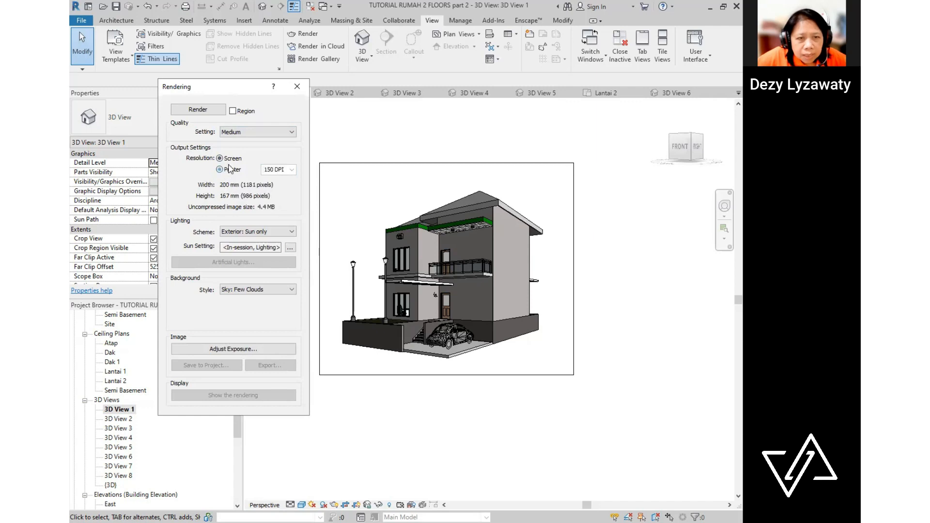
click(293, 169)
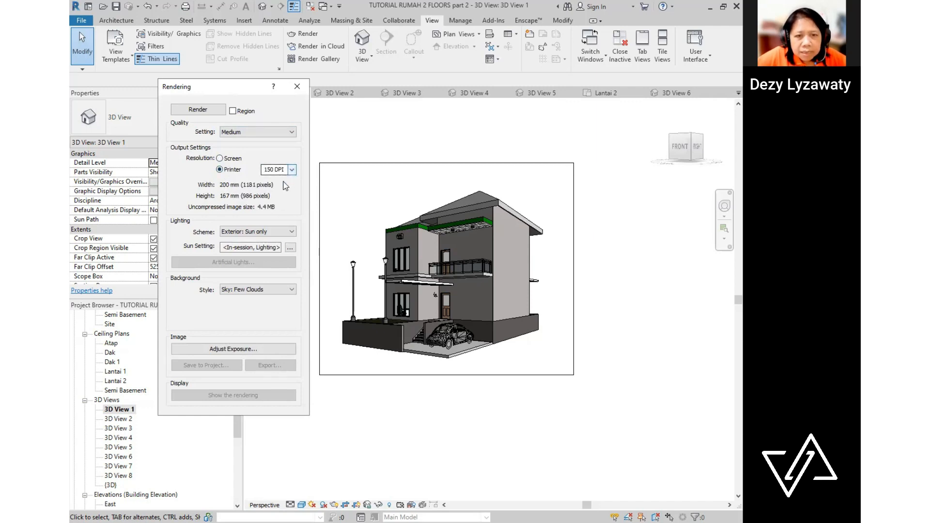
click(277, 177)
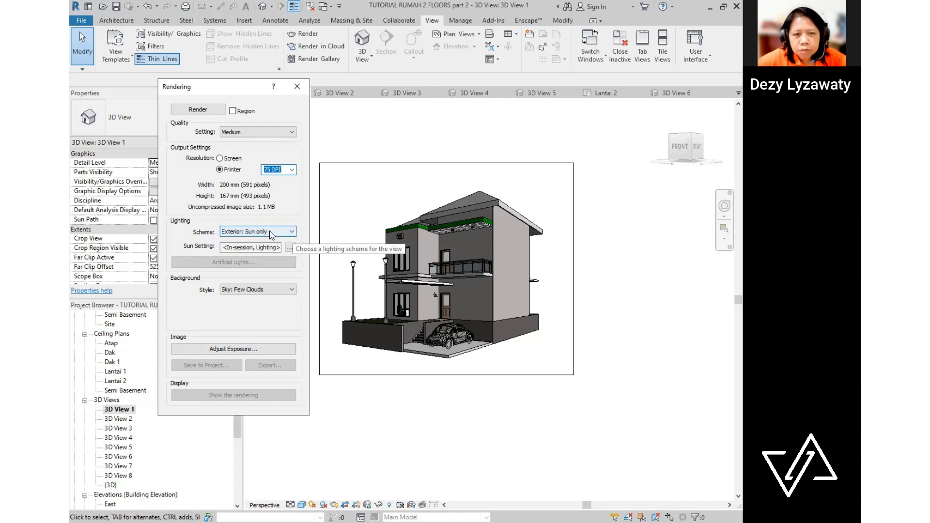
- Render 3D View 1 with the Exterior: Sun only lighting scheme and the Sky: Few Clouds background
click(285, 232)
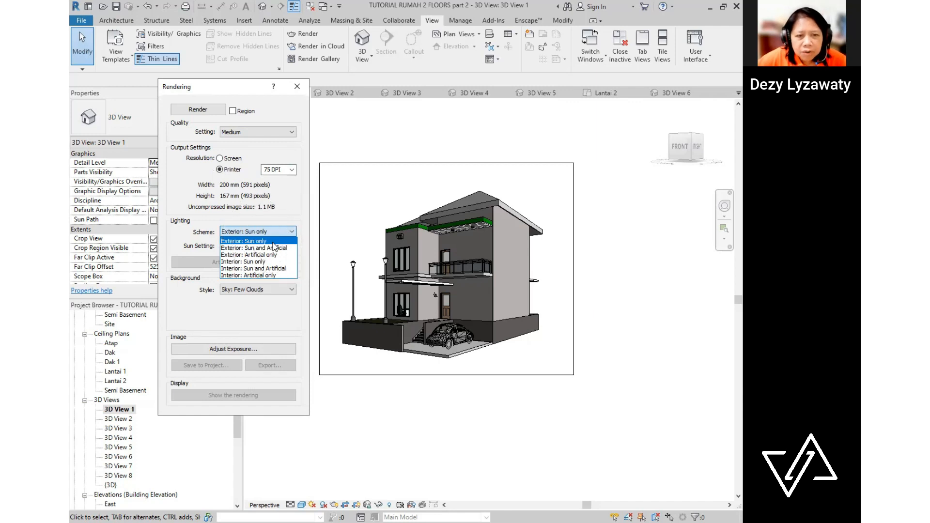
click(270, 241)
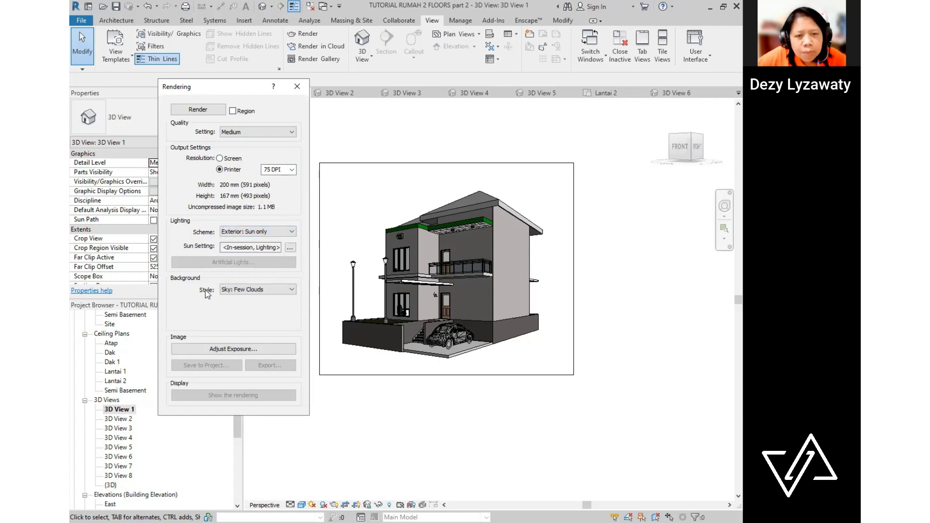
click(293, 291)
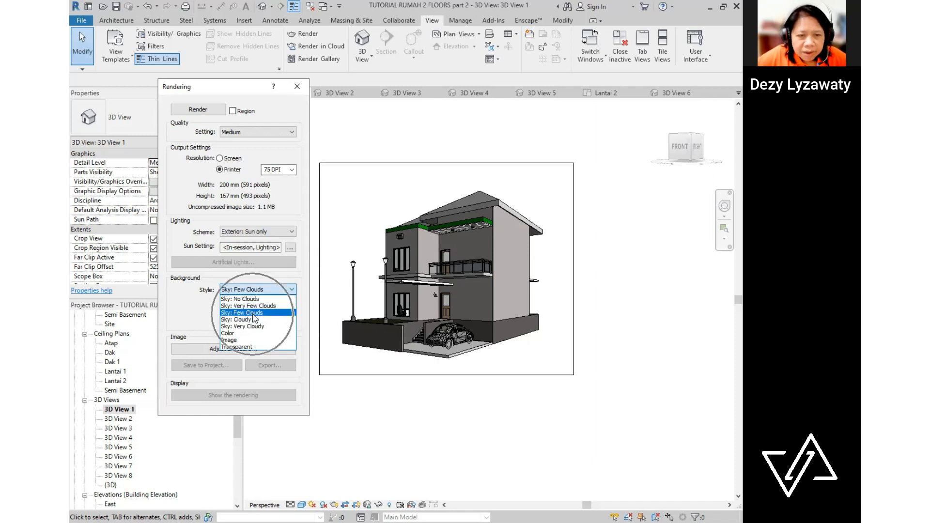
click(253, 315)
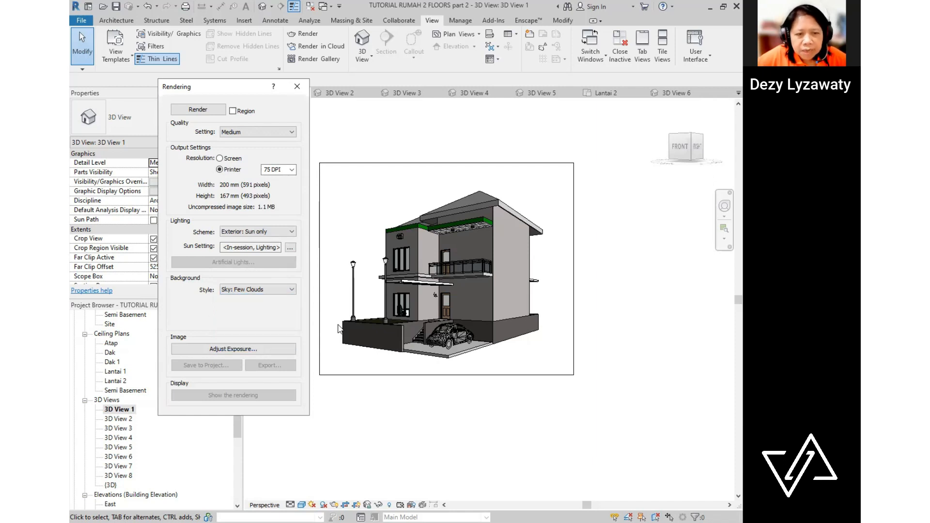
click(202, 111)
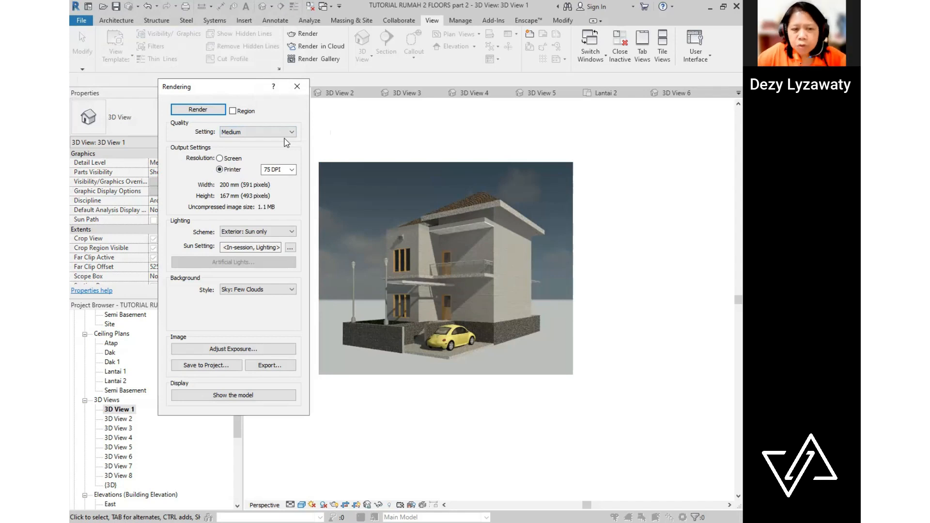
- Export the rendered image as JPEG file 3D View 1 into the 13 TUTORIAL RUMAH 2,5 LANTAI folder under 06 YOUTUBE - REVIT on drive D
click(275, 368)
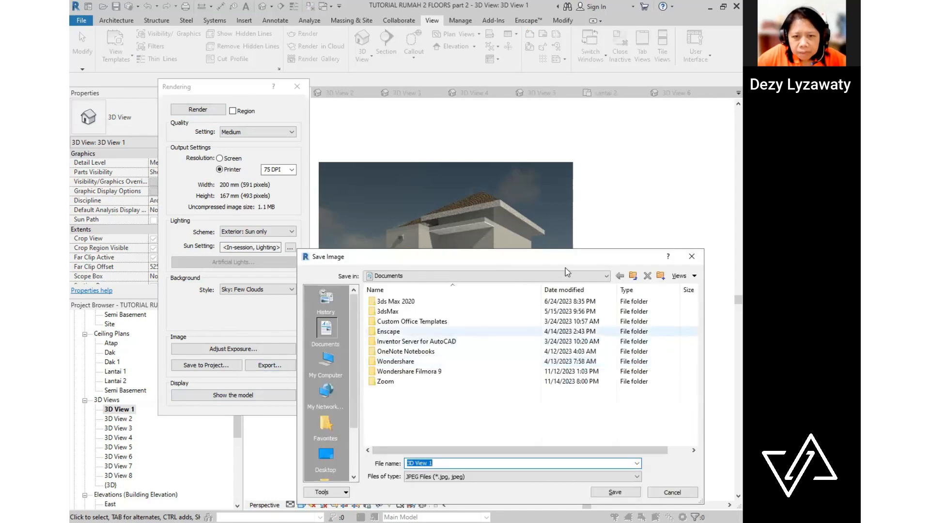
click(589, 277)
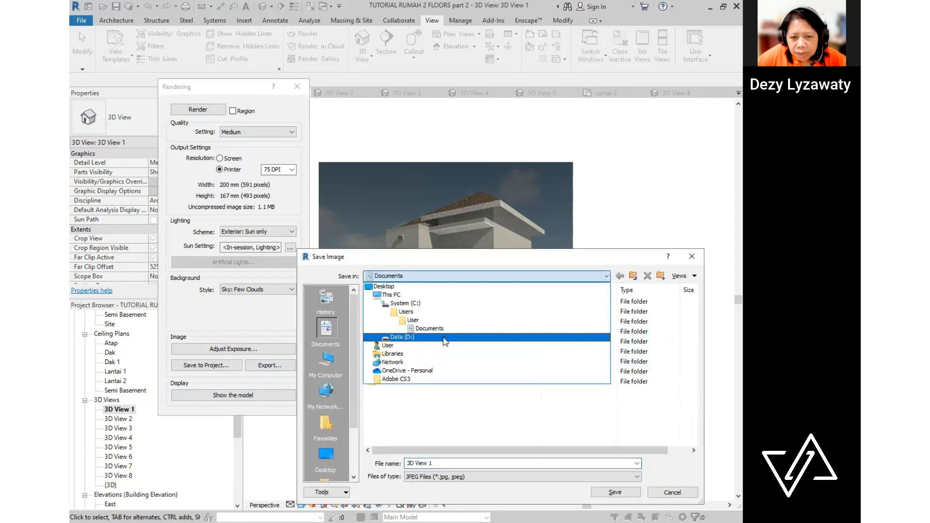
click(445, 339)
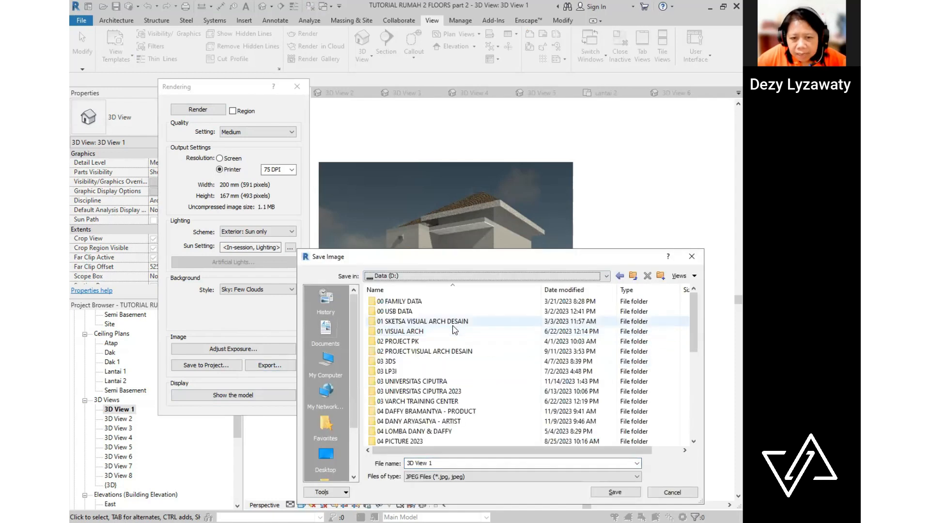
double_click(454, 382)
click(633, 276)
double_click(436, 363)
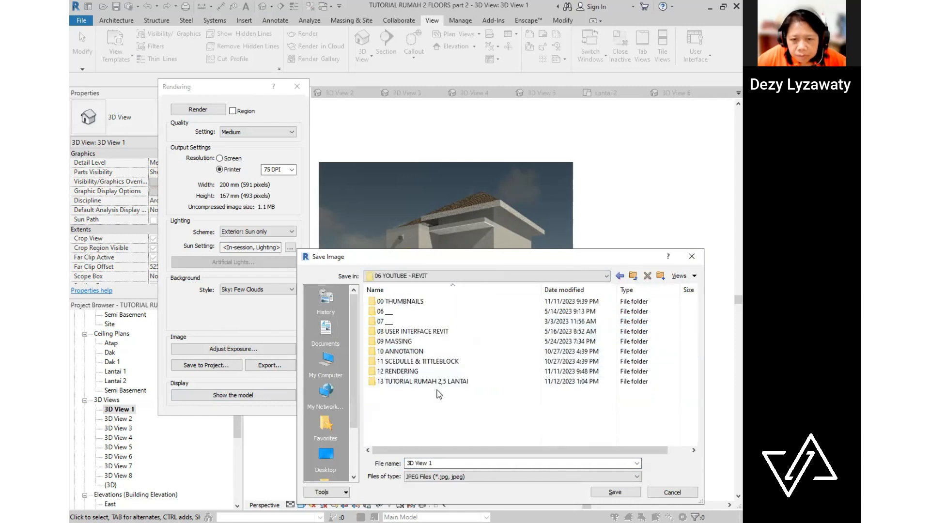
double_click(397, 381)
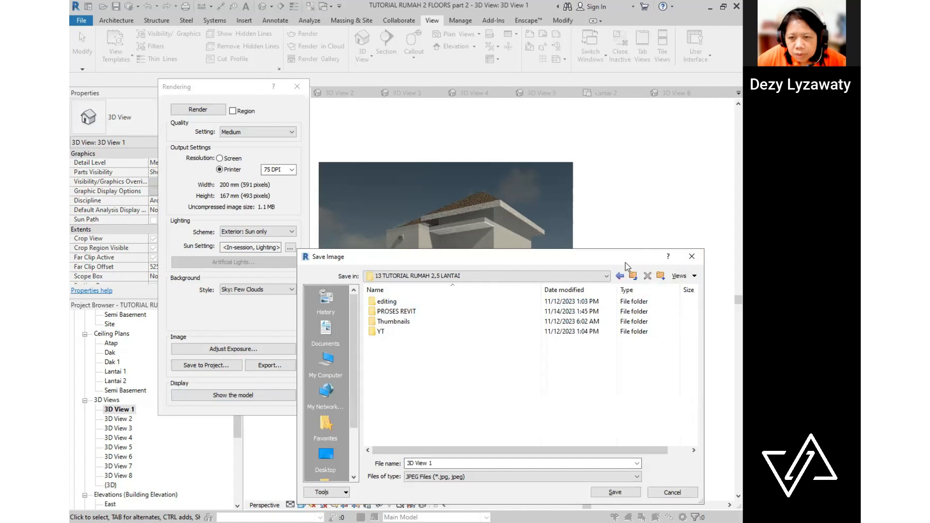
drag(626, 264, 505, 112)
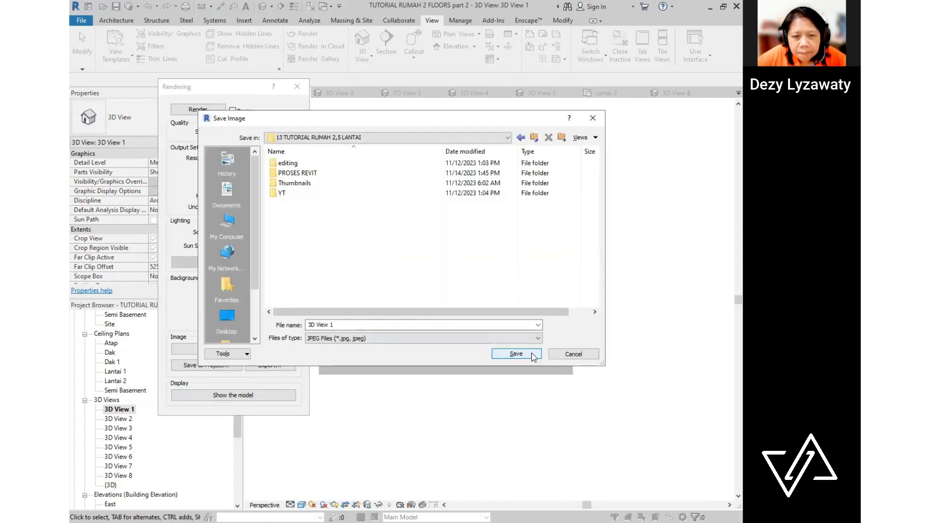
click(537, 338)
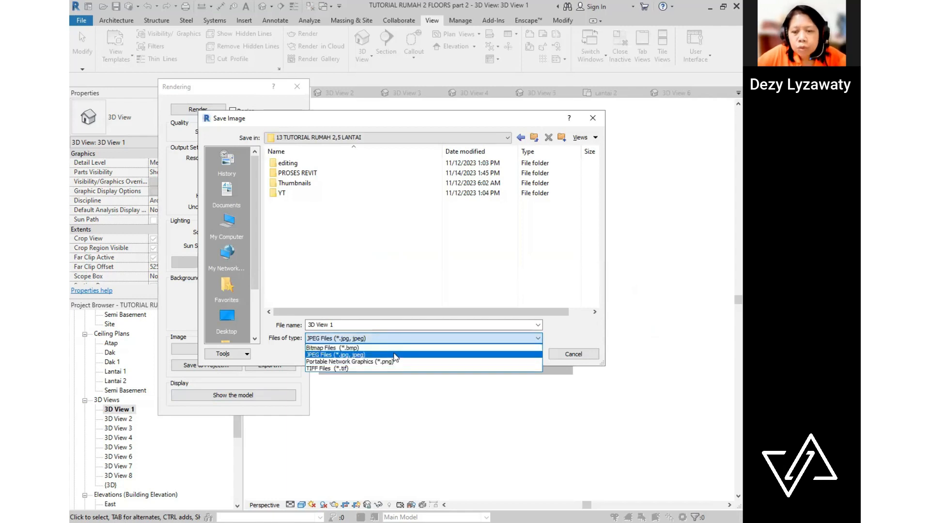
click(394, 355)
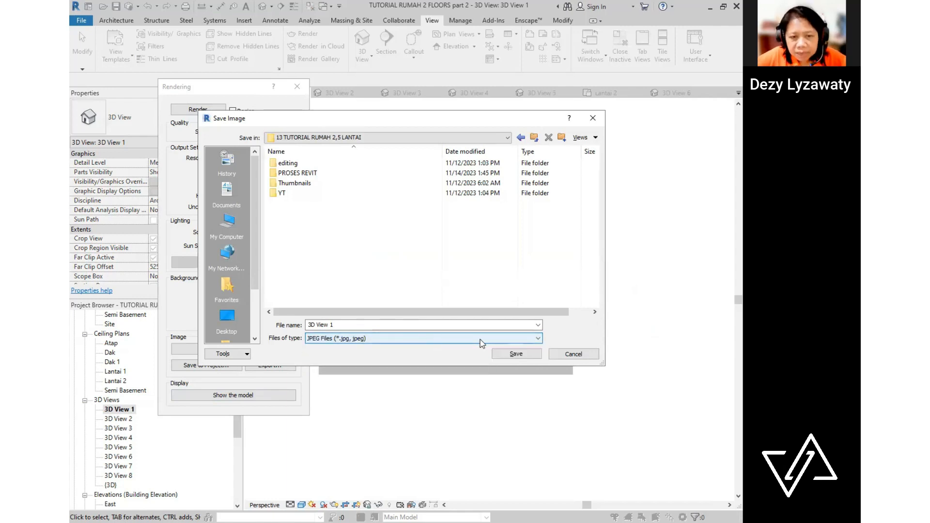
click(514, 354)
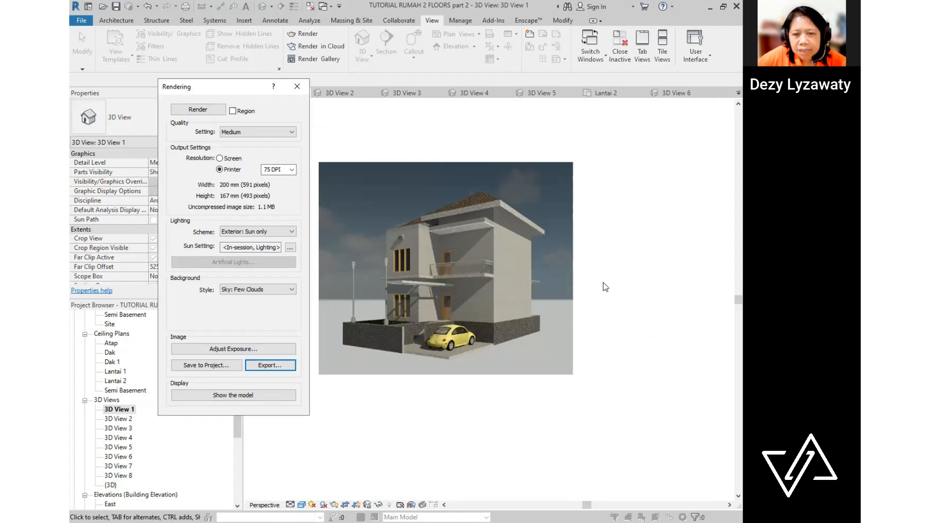
- Close the rendering of 3D View 1 and open 3D View 2
scroll(529, 328, down, 1)
scroll(512, 321, up, 2)
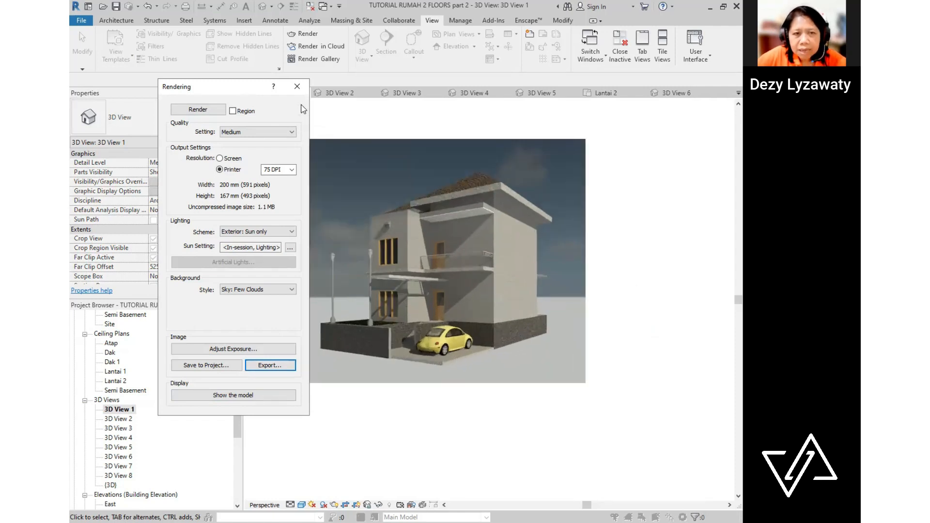
click(297, 87)
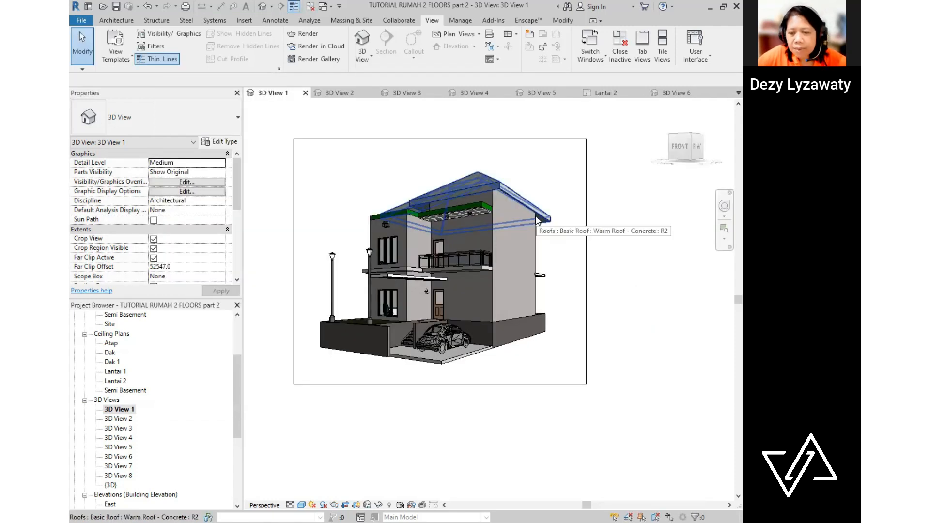
double_click(117, 420)
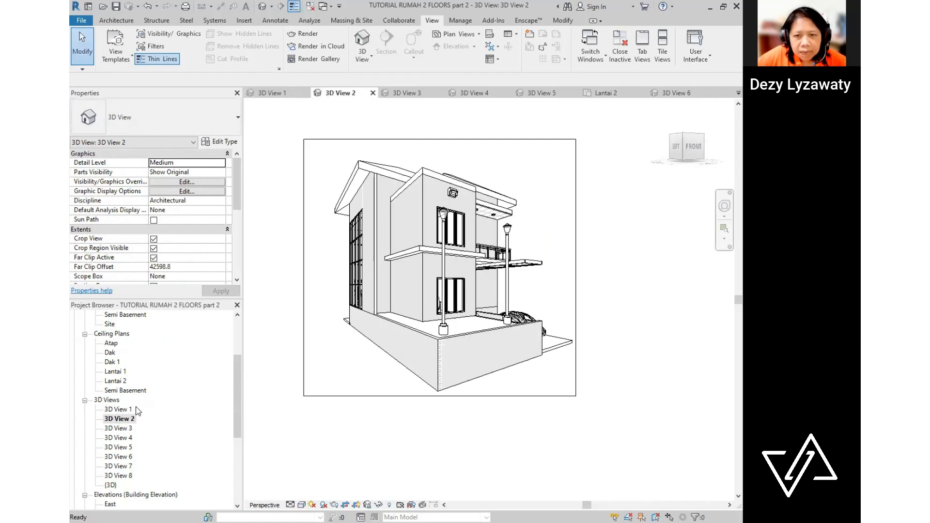
double_click(127, 428)
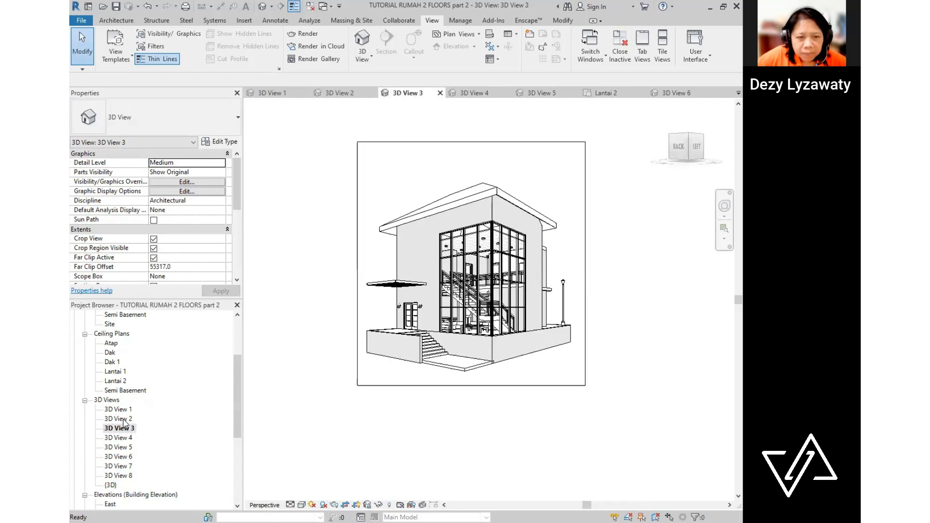
double_click(125, 420)
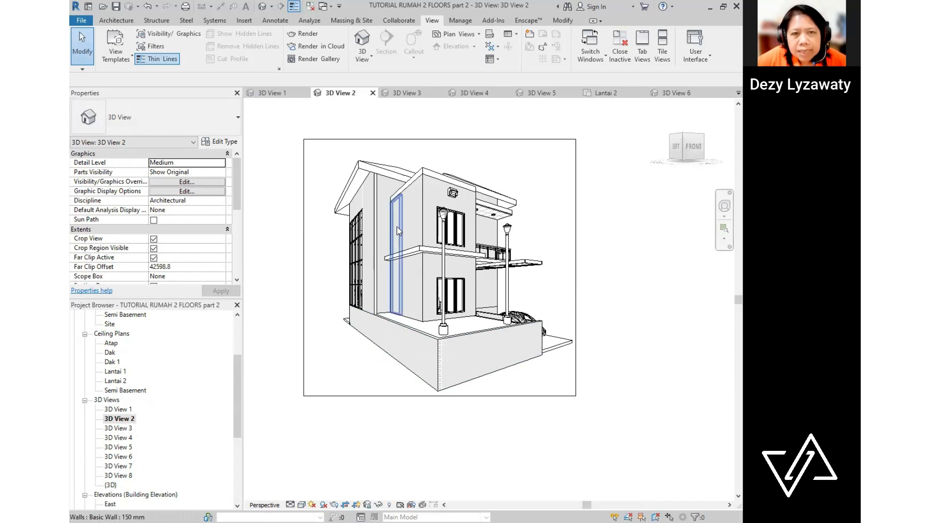
- Render 3D View 2 at Medium quality with the Exterior: Artificial only lighting scheme
click(304, 34)
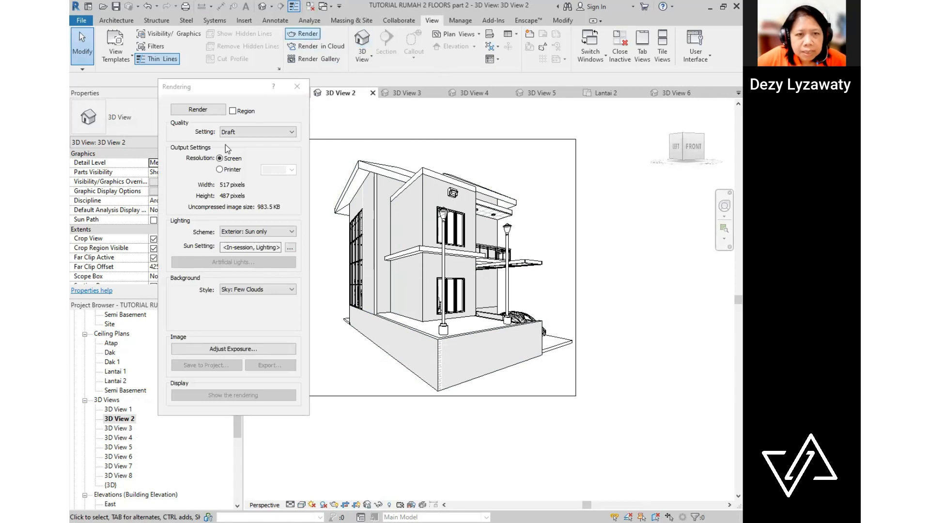
click(261, 132)
click(240, 154)
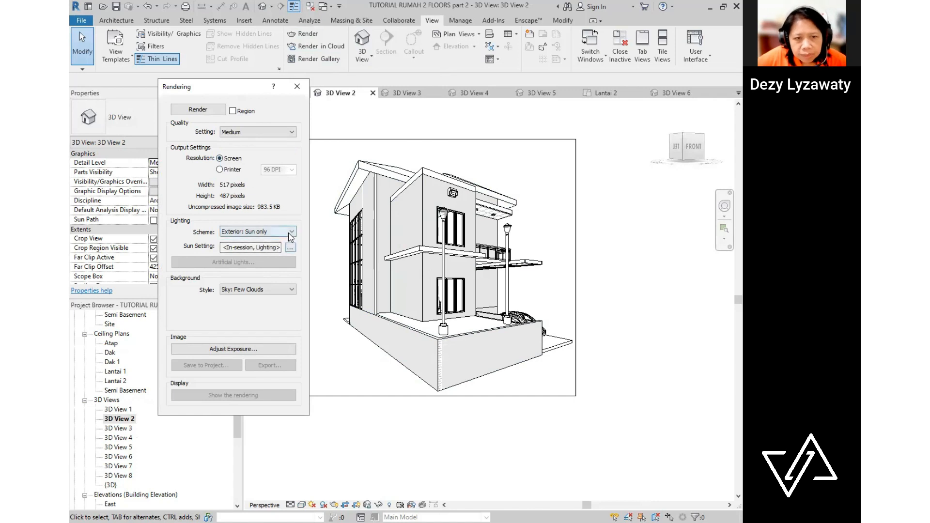
click(287, 232)
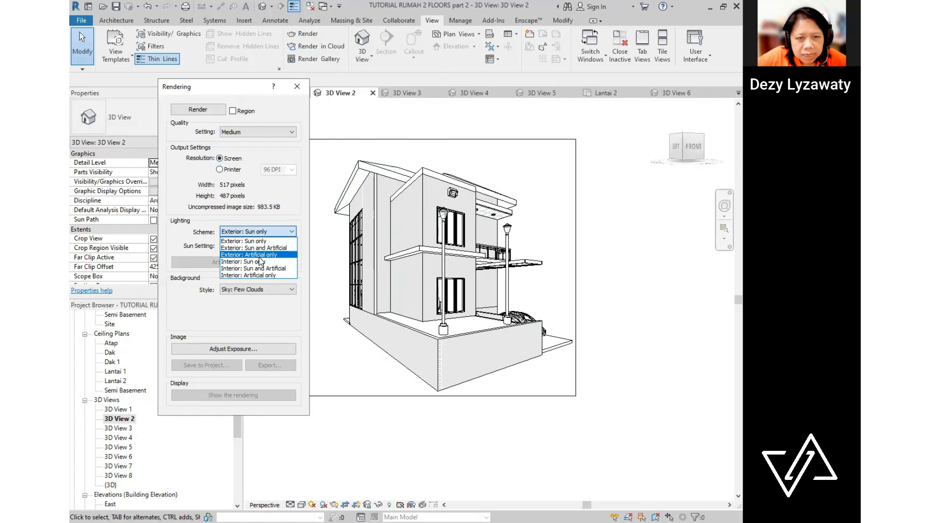
click(259, 255)
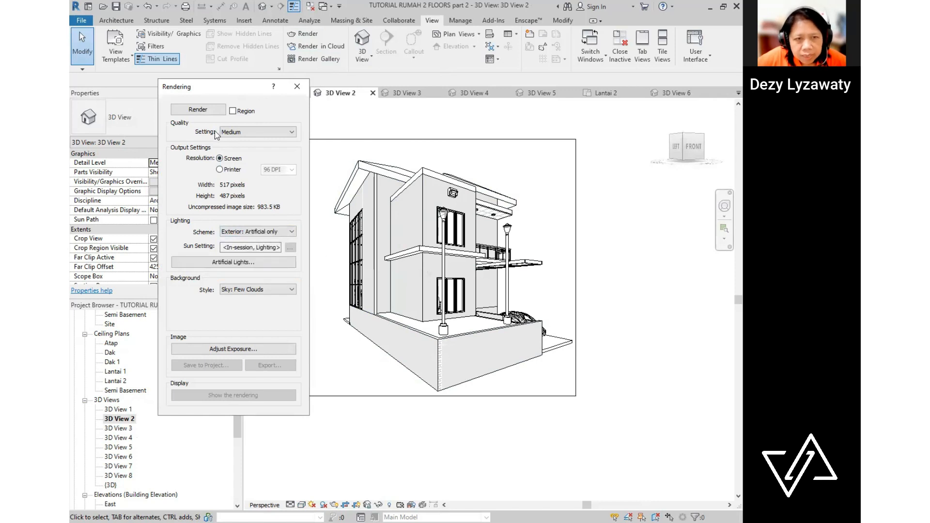
click(212, 111)
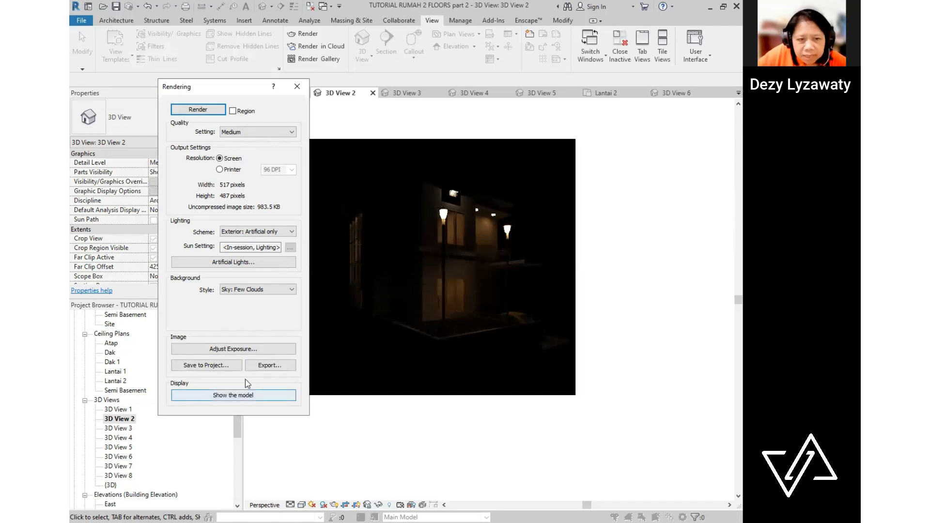
- Open the exposure adjustment for the 3D View 2 rendering and apply an exposure value of about 5.66
click(251, 349)
click(251, 349)
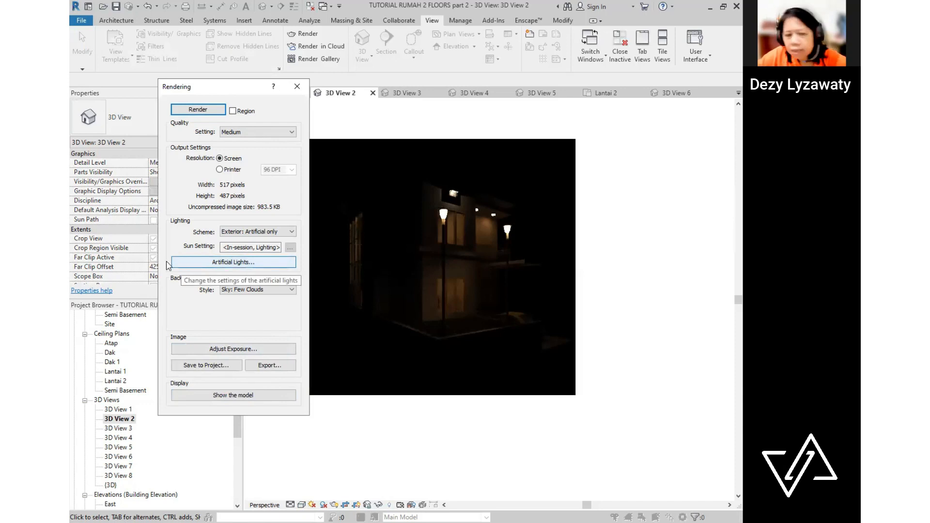
click(274, 351)
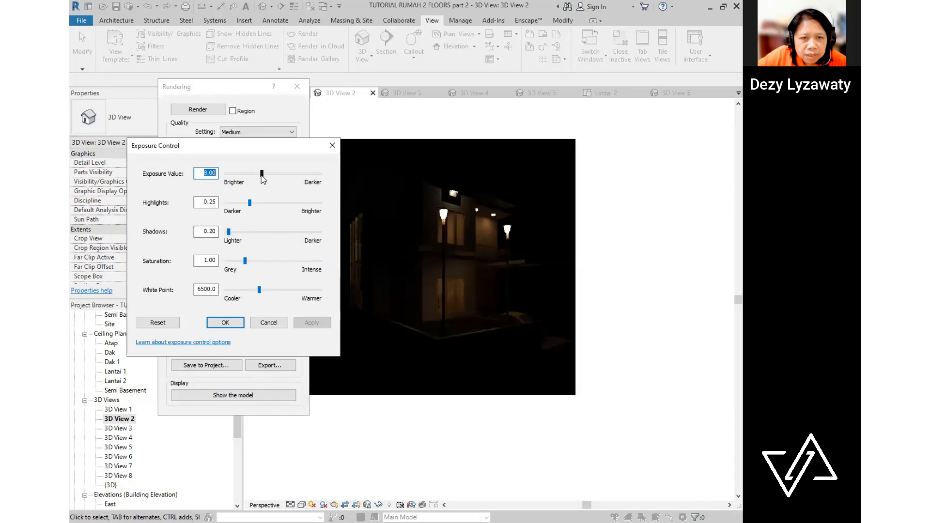
drag(261, 175, 251, 176)
click(310, 322)
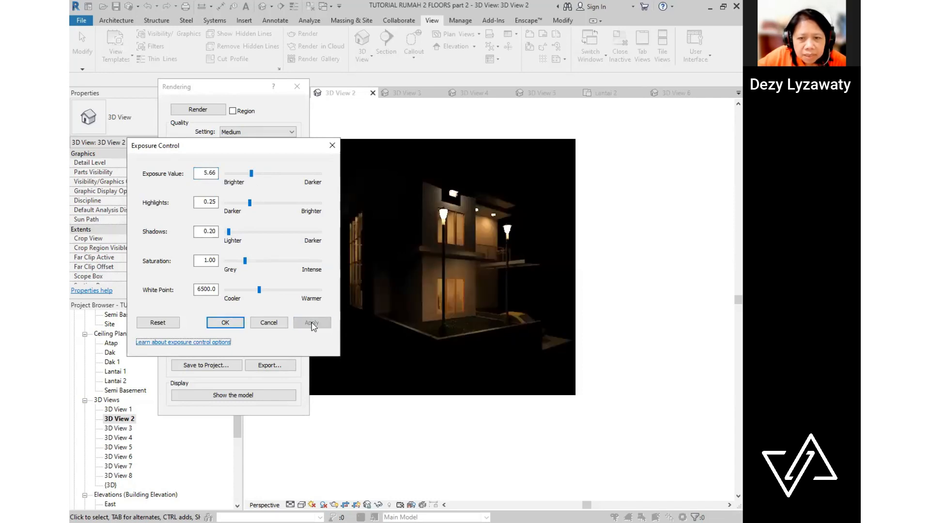
- Try exposure values of about 1.46, 5.54 and 5.07 on the night rendering, applying each one
click(252, 175)
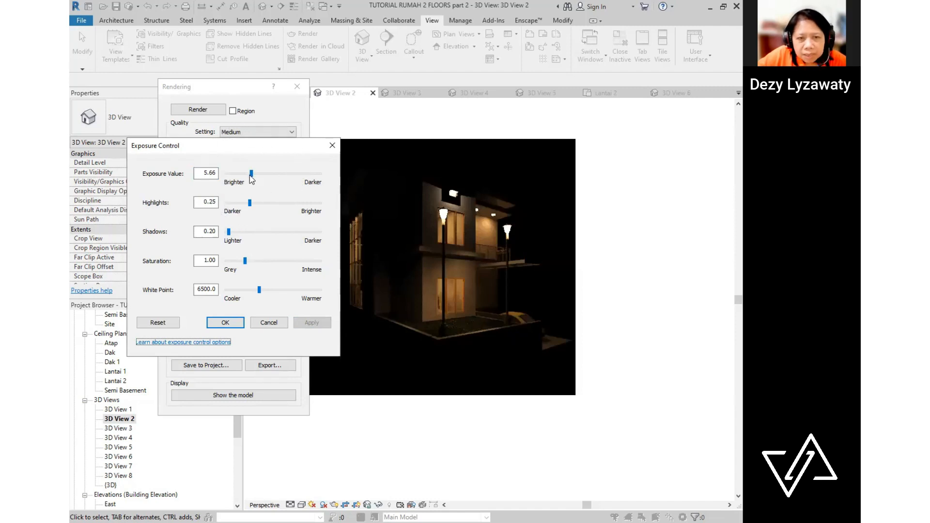
drag(251, 174, 233, 174)
click(322, 323)
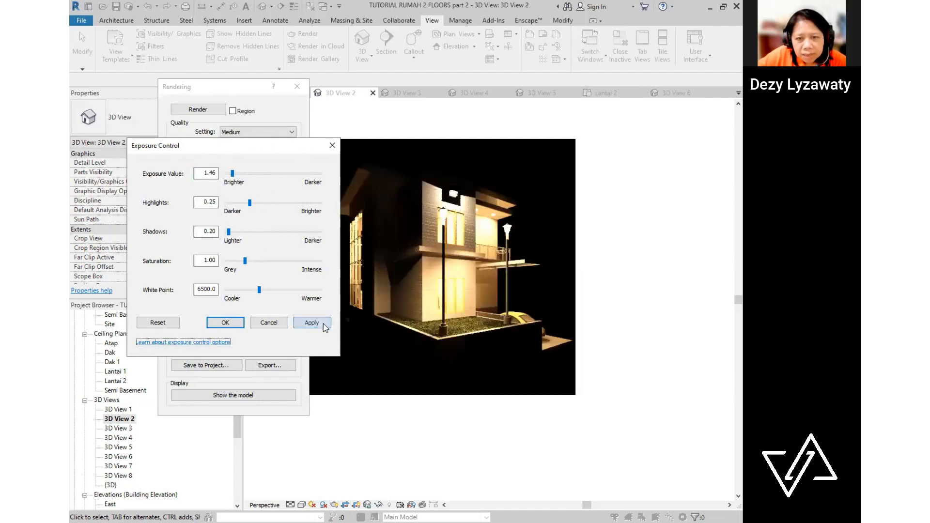
drag(232, 174, 251, 173)
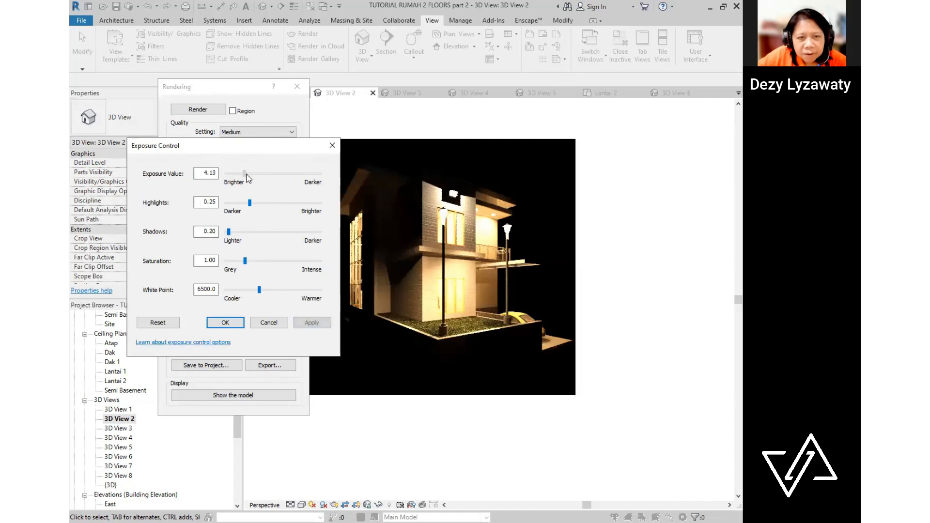
click(316, 325)
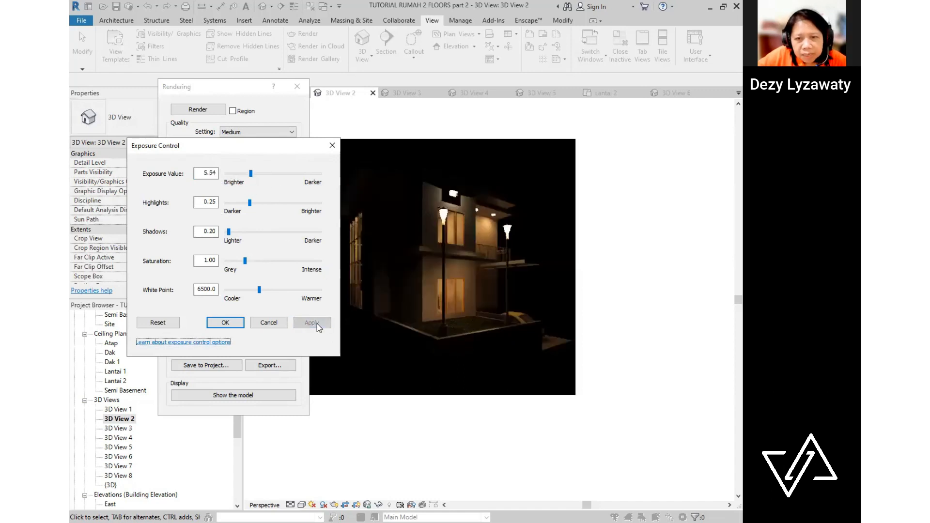
click(252, 174)
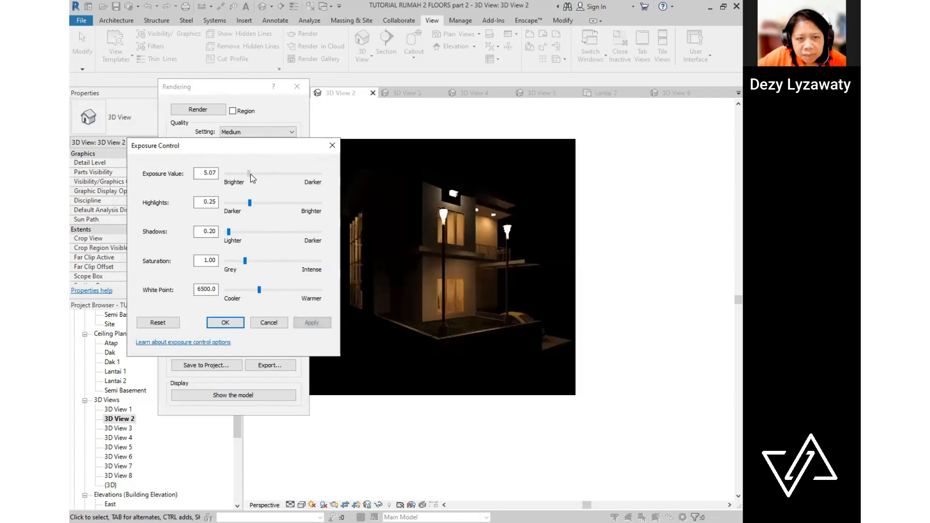
click(312, 323)
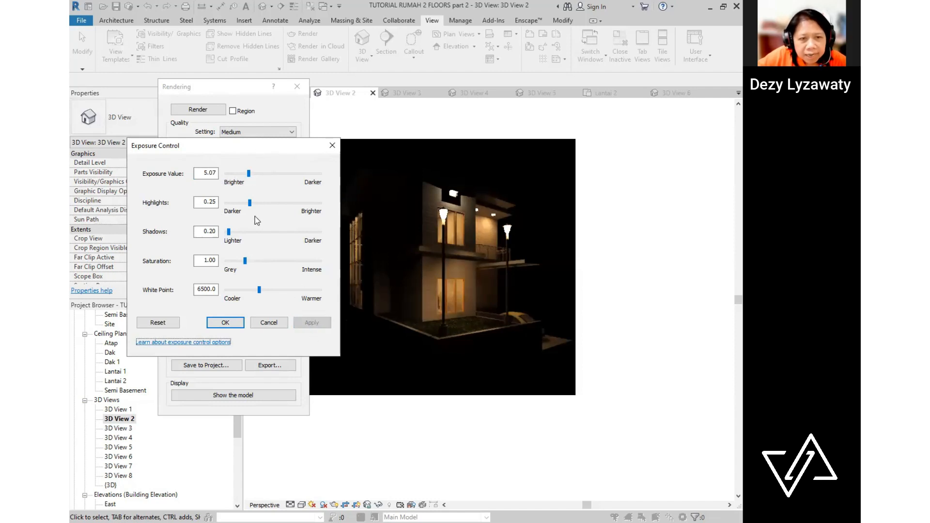
- Raise the rendering's highlights to about 0.33 and apply the change
click(250, 204)
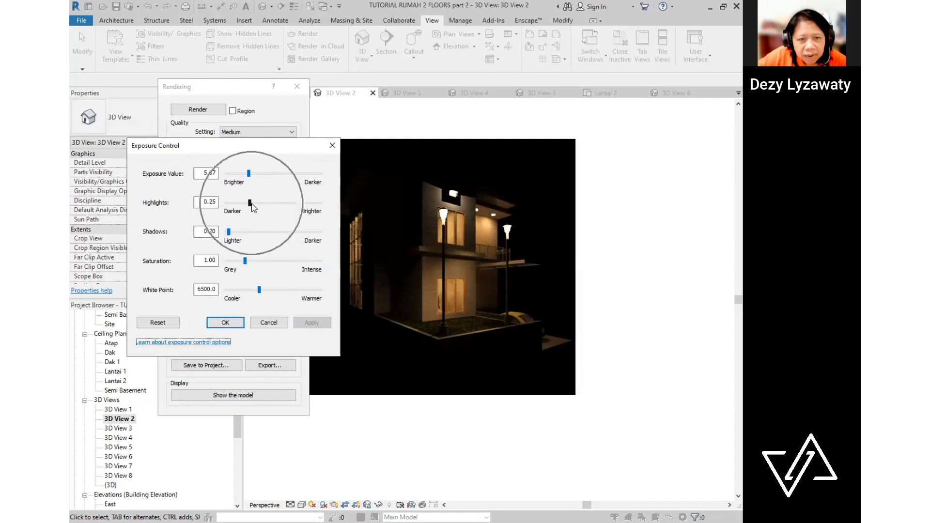
drag(252, 204, 257, 203)
click(320, 324)
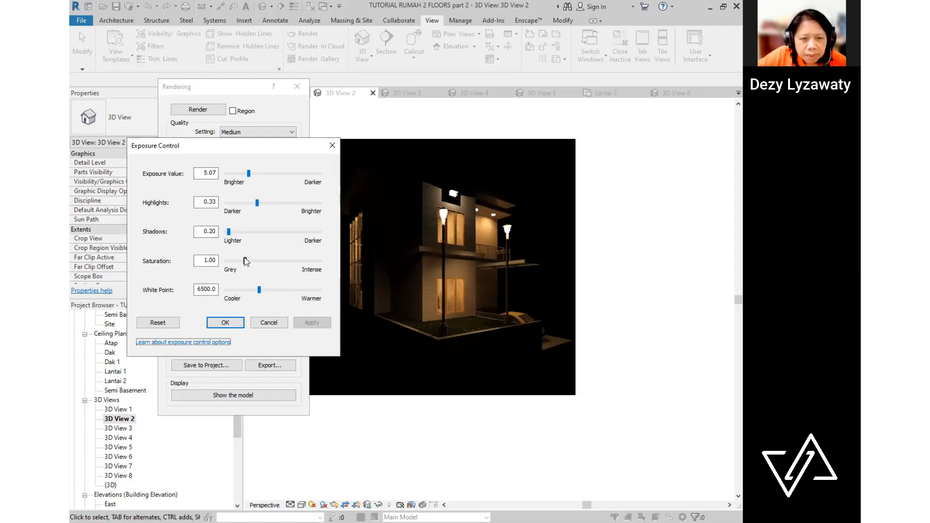
- Reset the exposure settings, lower the exposure value again to brighten the night rendering, and accept it
click(157, 323)
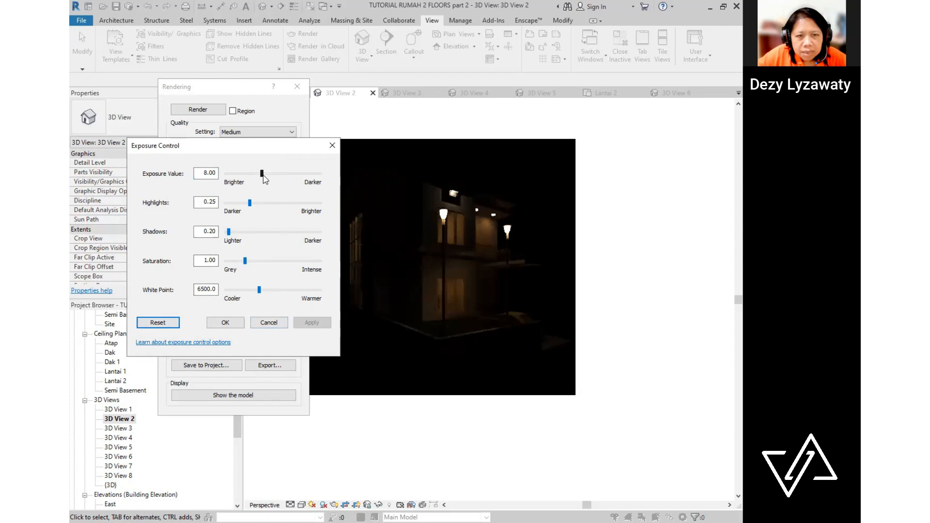
drag(262, 174, 239, 177)
click(316, 324)
click(311, 323)
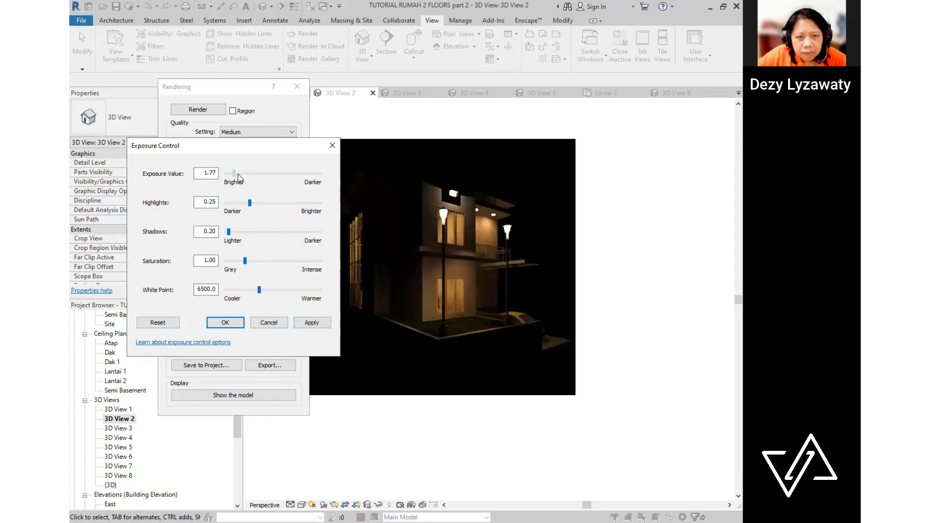
click(311, 322)
click(225, 322)
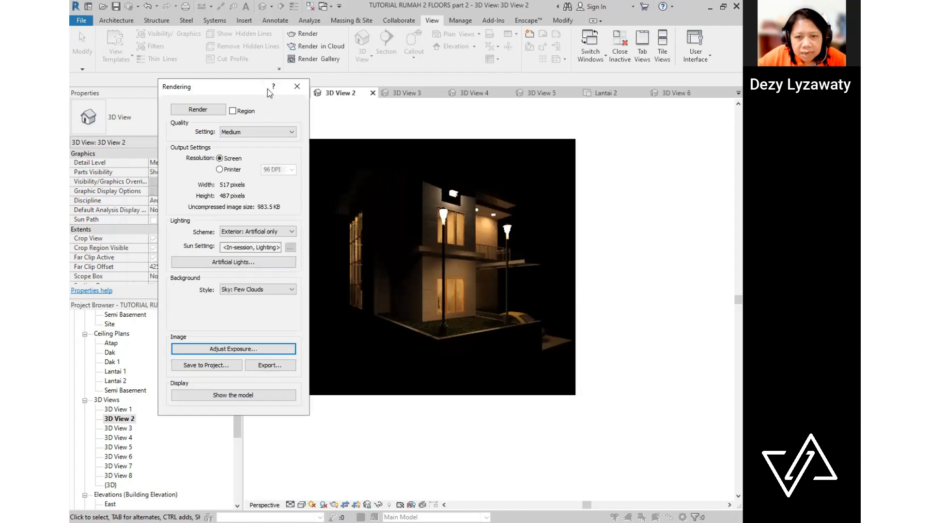
- Export the brightened night rendering of 3D View 2 as an image file
drag(270, 93, 280, 98)
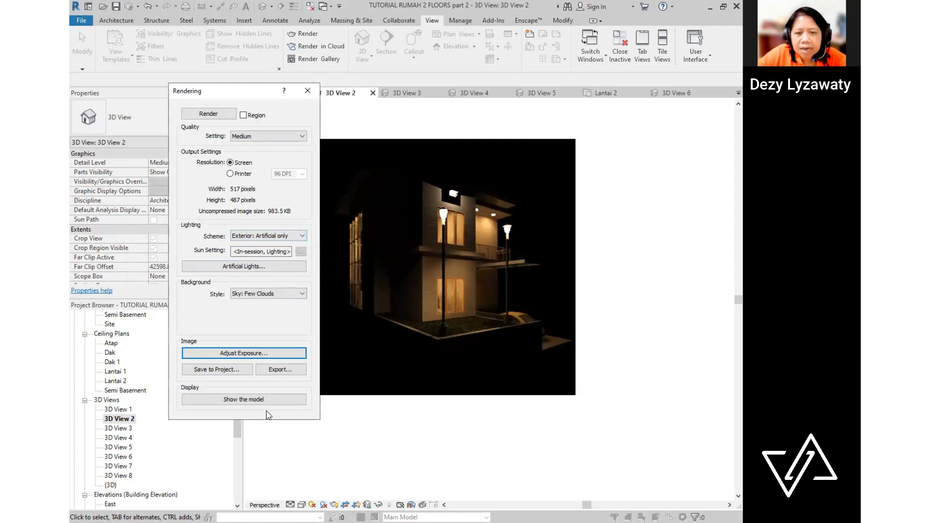
click(290, 370)
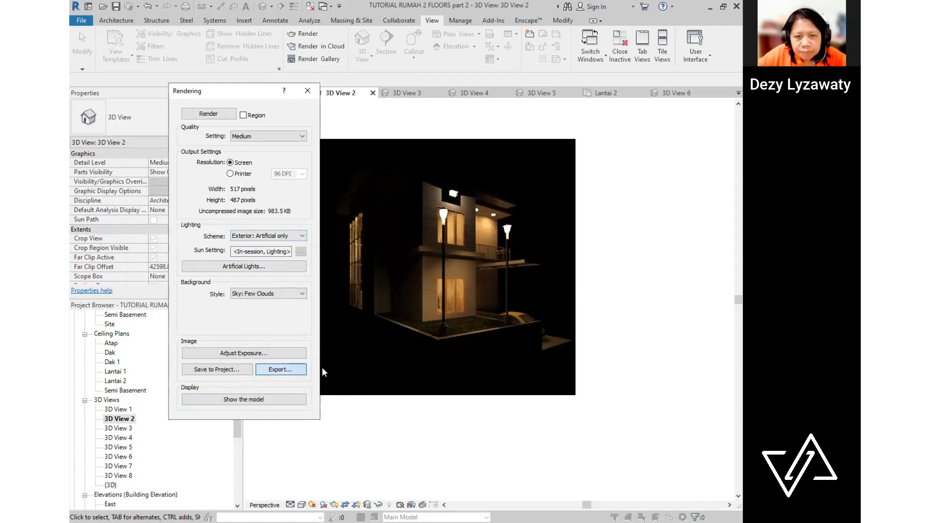
click(516, 354)
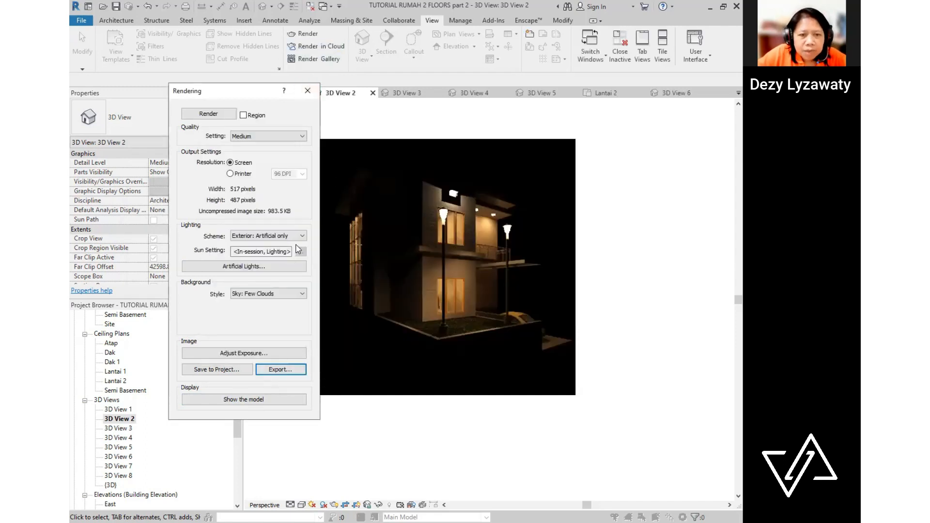
- Switch the lighting scheme to Exterior: Sun and Artificial, start rendering 3D View 2 and stop the run
click(303, 236)
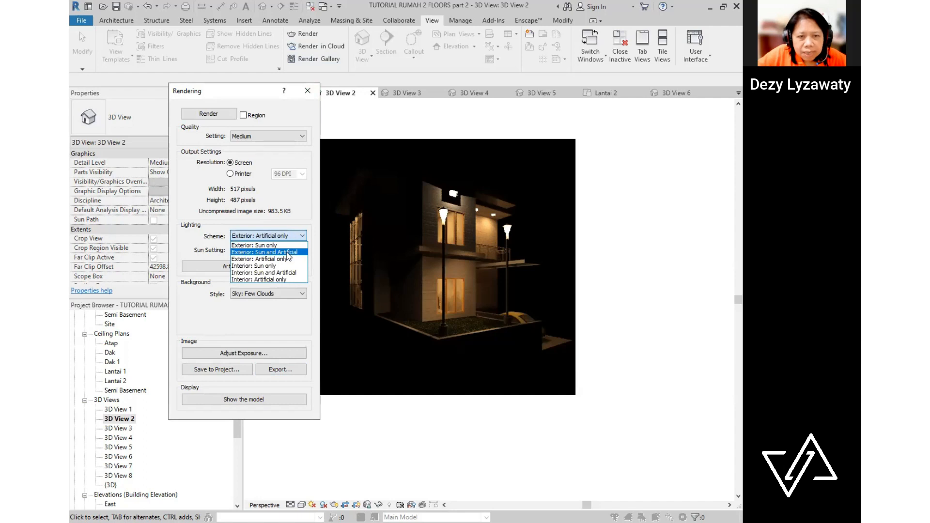
click(305, 253)
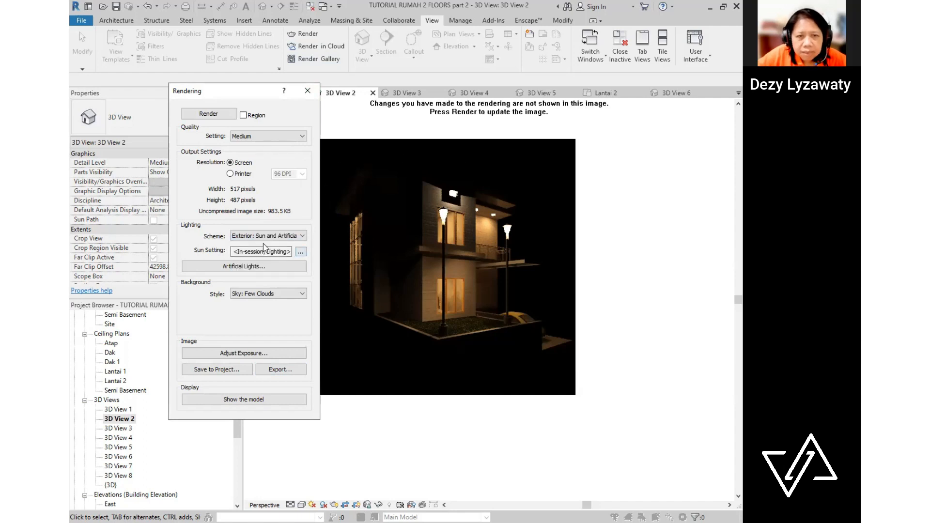
click(220, 116)
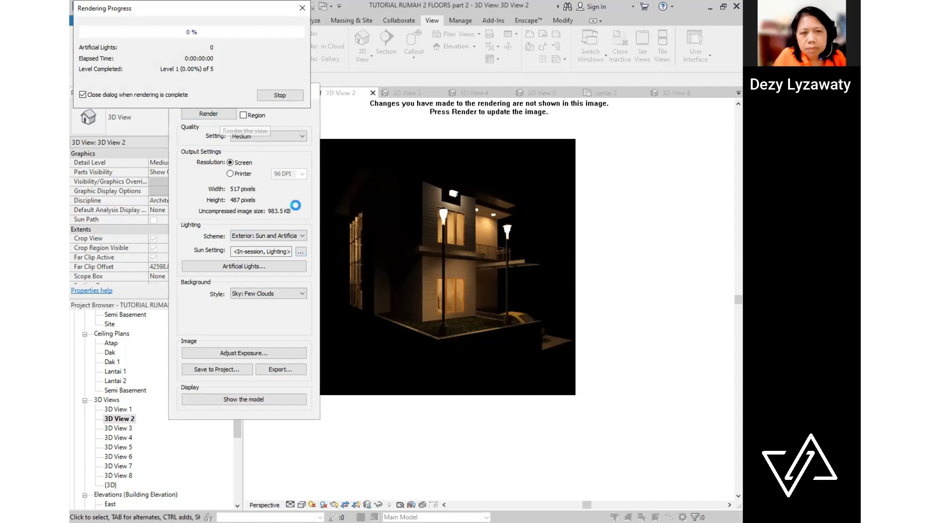
click(280, 95)
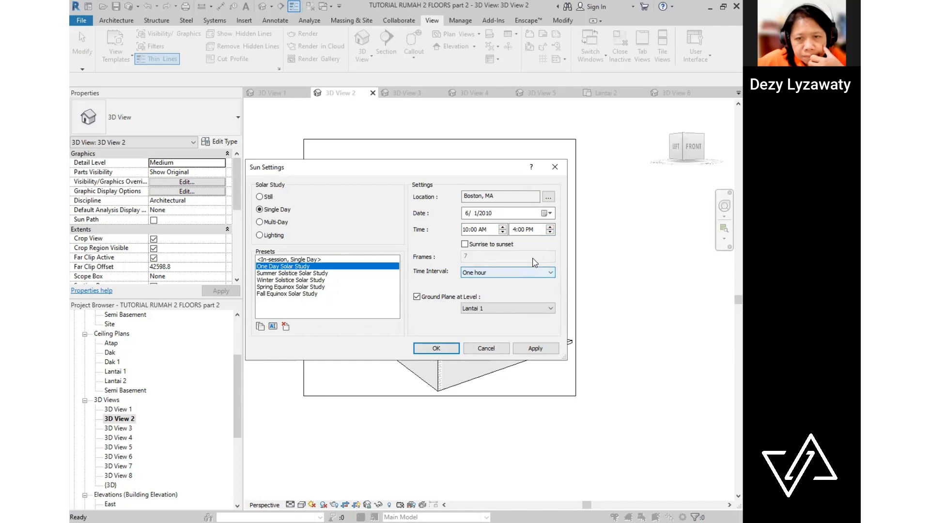
- Set the sun settings to a Still solar study at 6:12 AM and accept them
click(267, 196)
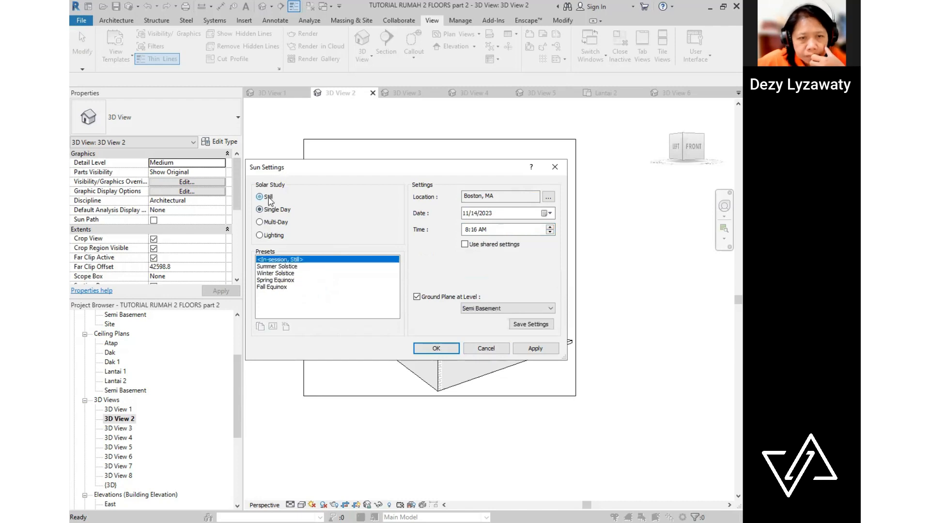
click(551, 232)
click(467, 230)
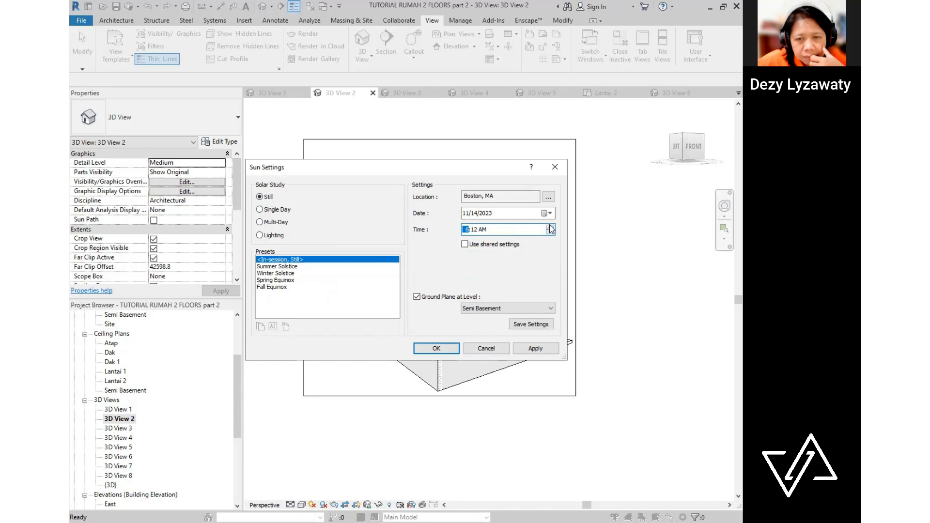
click(535, 348)
click(429, 354)
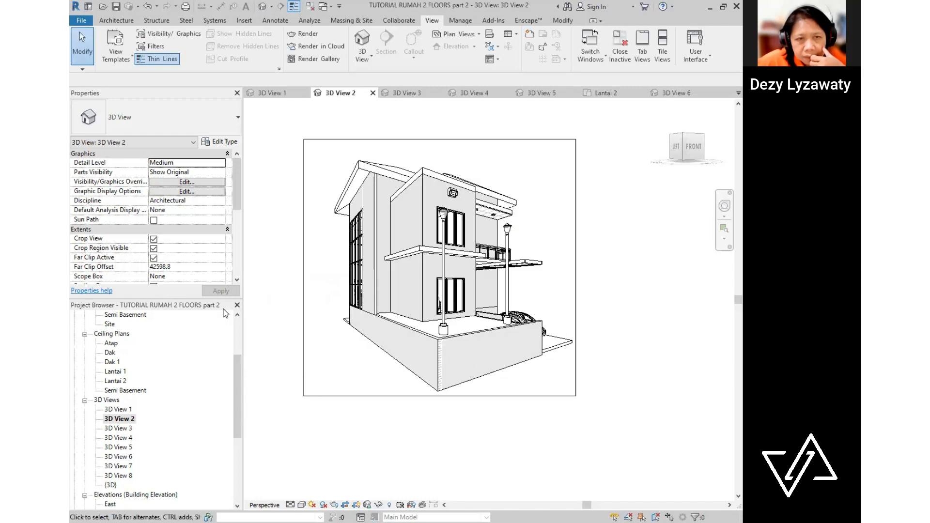
- Check the Still sun setting and render 3D View 2 at Medium quality with the Exterior: Sun and Artificial scheme
click(304, 33)
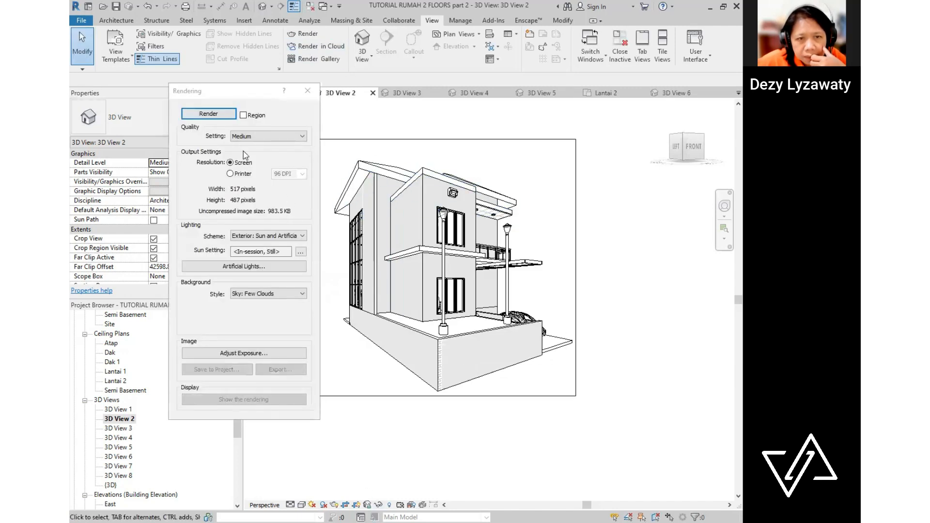
click(299, 236)
click(269, 252)
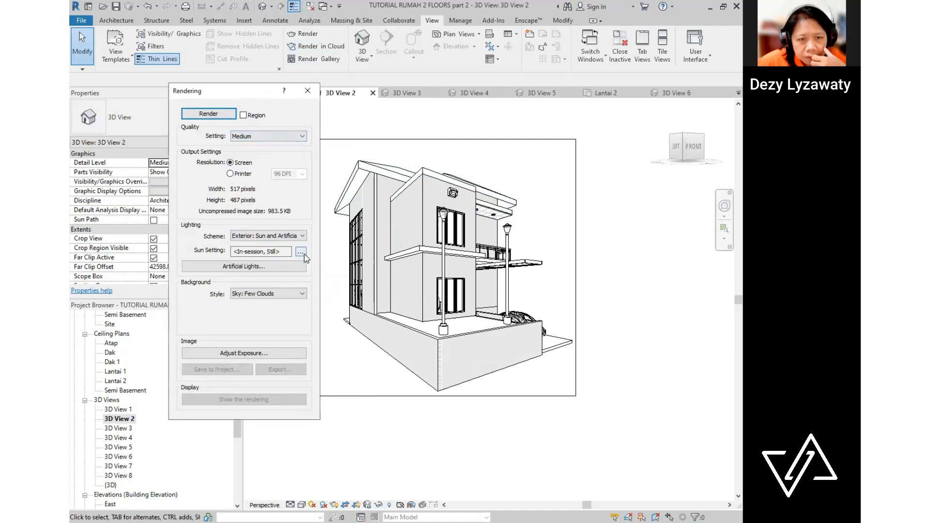
click(301, 252)
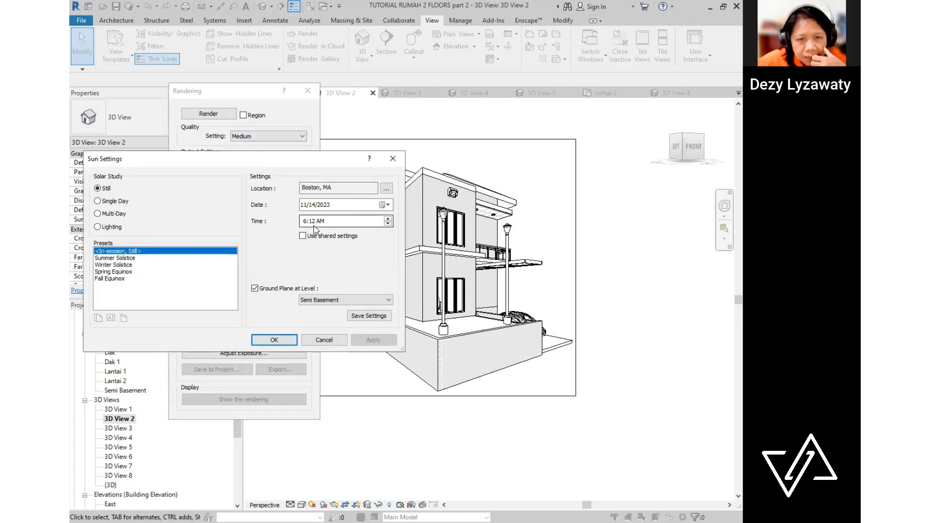
click(284, 341)
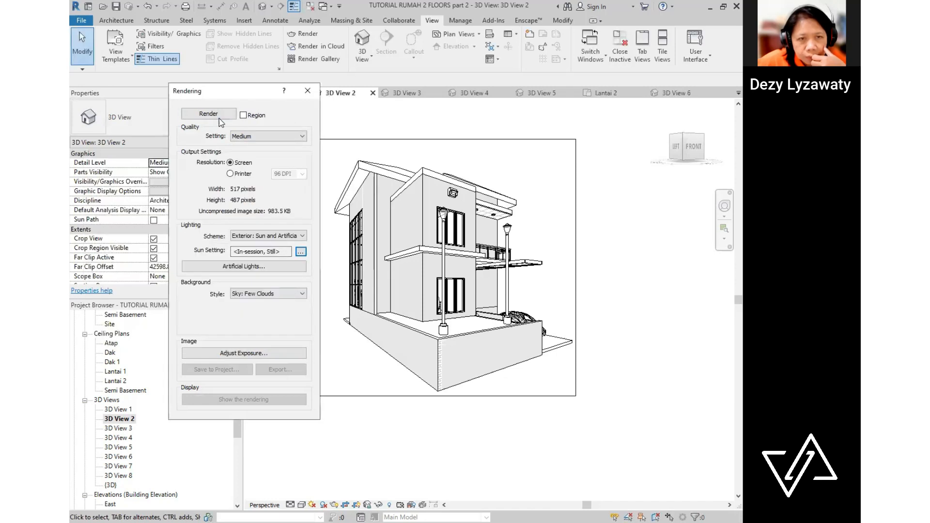
click(213, 114)
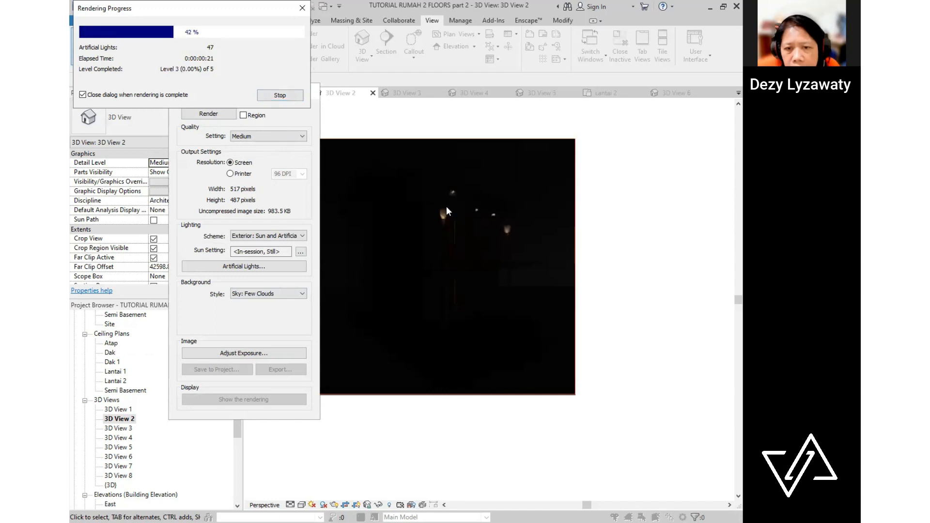
click(286, 93)
click(431, 267)
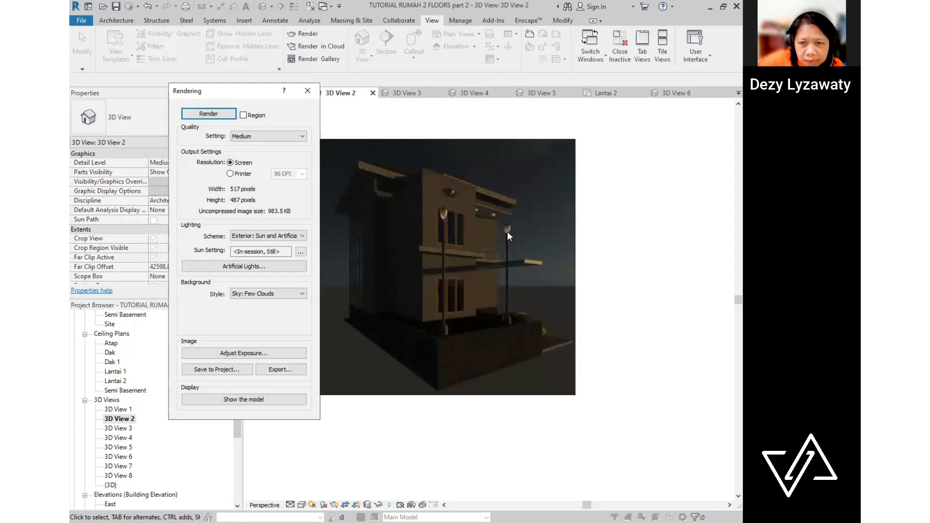
- Close the rendering of 3D View 2 and open the interior camera view 3D View 5
click(308, 93)
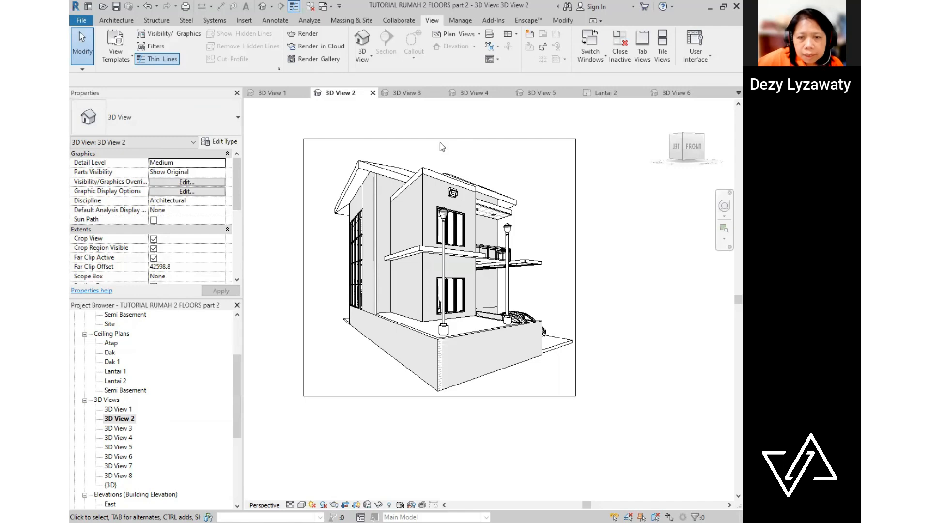
double_click(125, 447)
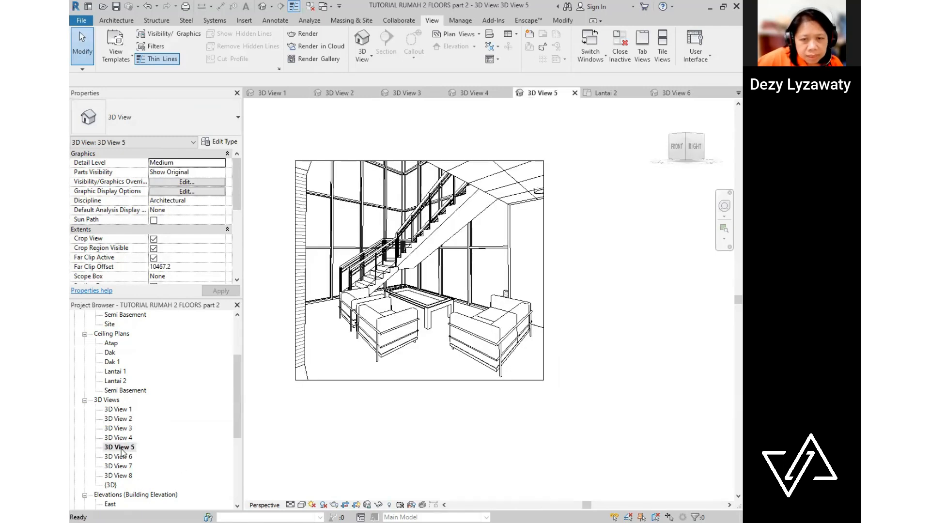
double_click(125, 456)
double_click(127, 447)
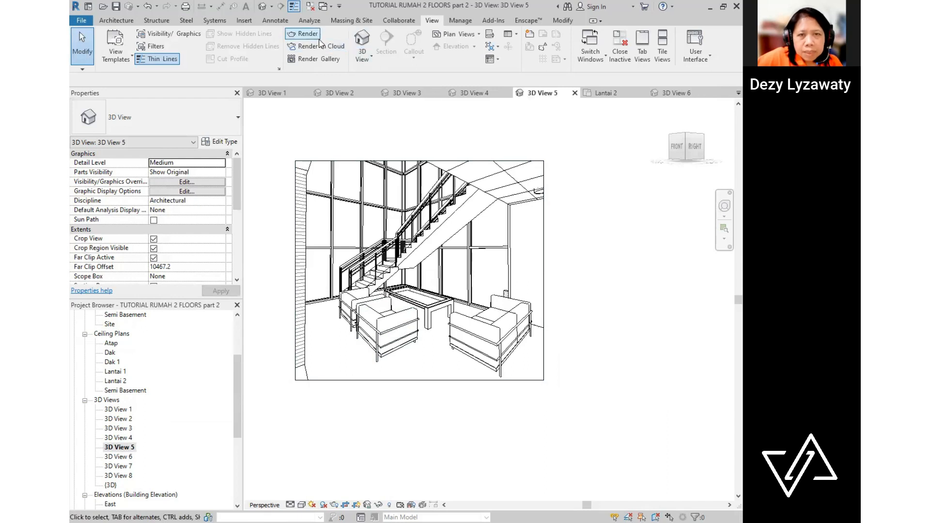
- Render 3D View 5 at Medium quality with the Interior: Sun only lighting scheme and export the image
click(305, 34)
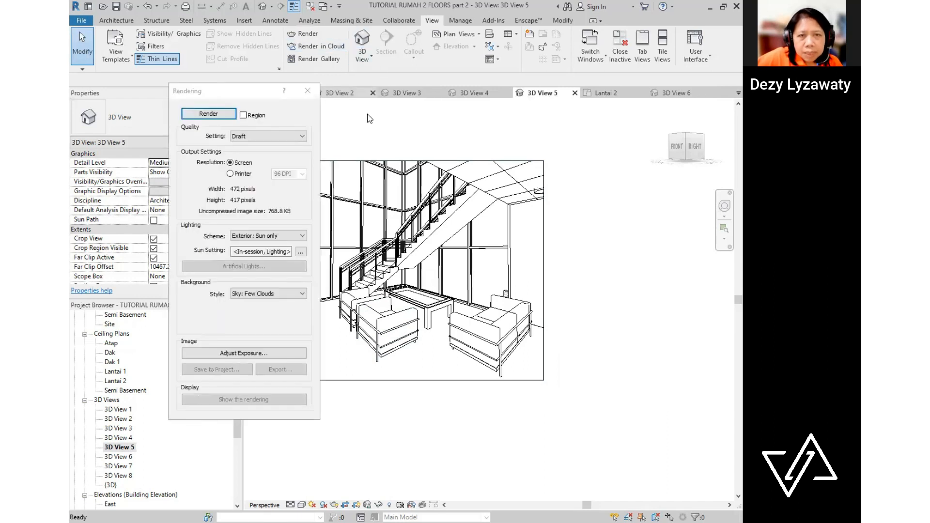
click(263, 136)
click(257, 153)
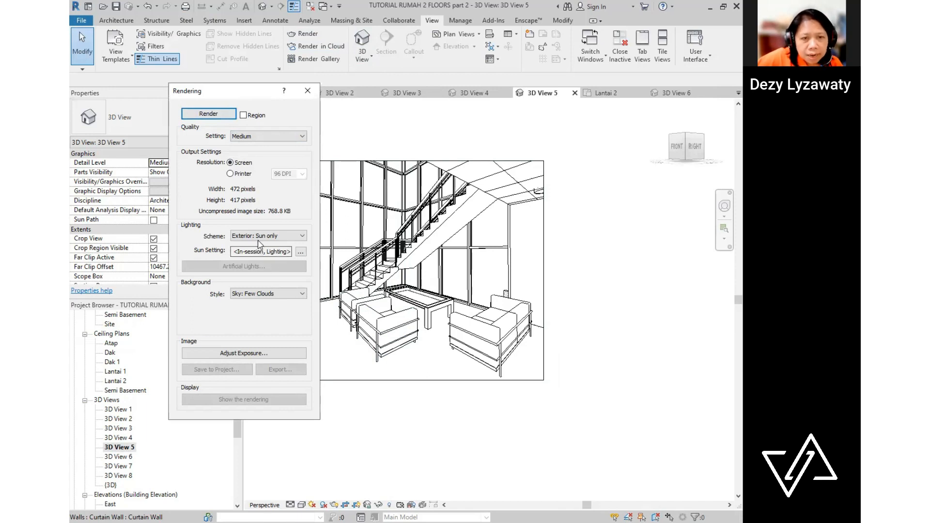
click(303, 236)
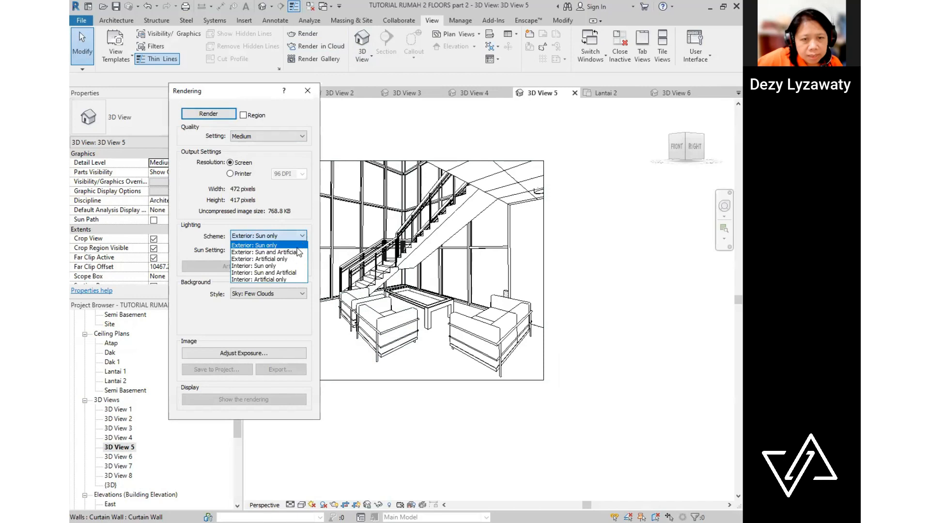
click(268, 267)
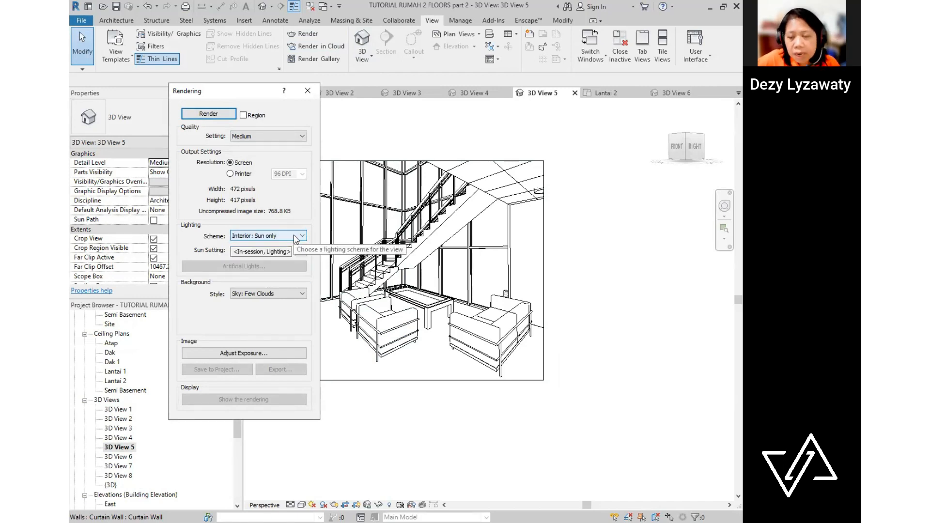
click(213, 115)
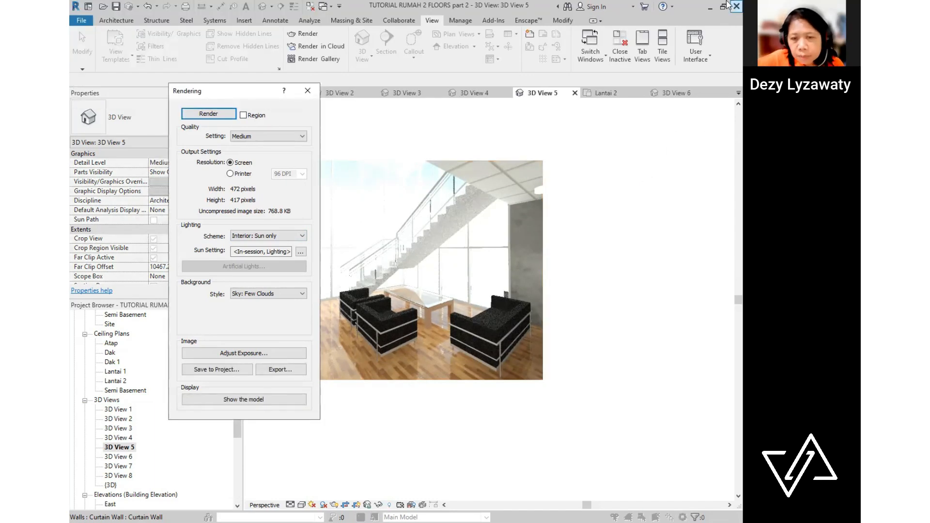
click(280, 369)
click(526, 355)
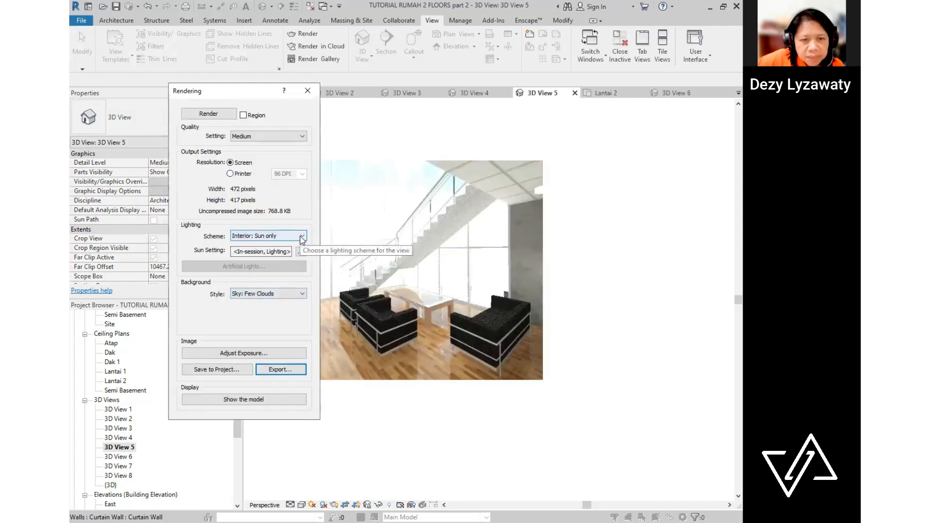
- Render 3D View 5 again with the Interior: Artificial only lighting scheme
click(300, 236)
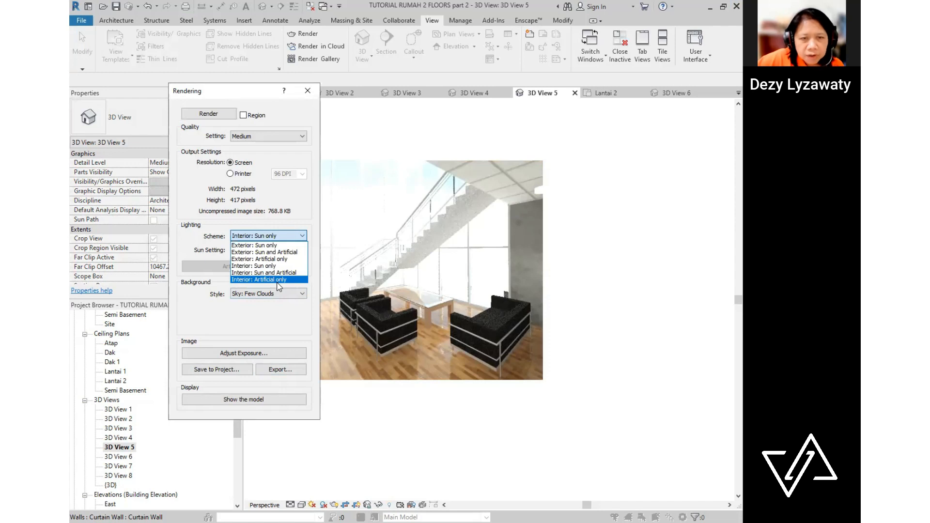
click(278, 280)
click(208, 113)
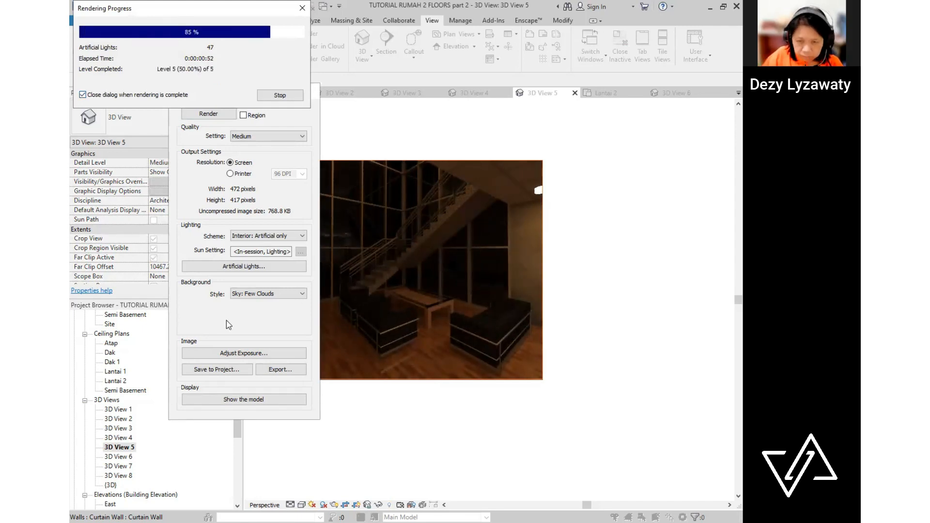
- Brighten the rendered interior image by lowering its exposure value to 5.31 and accept the exposure settings
click(297, 353)
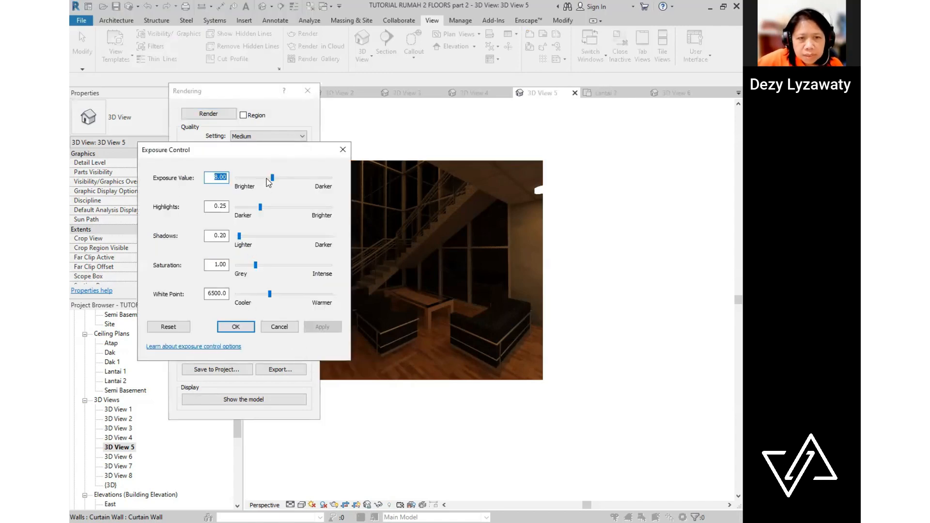
drag(272, 178, 260, 179)
click(323, 327)
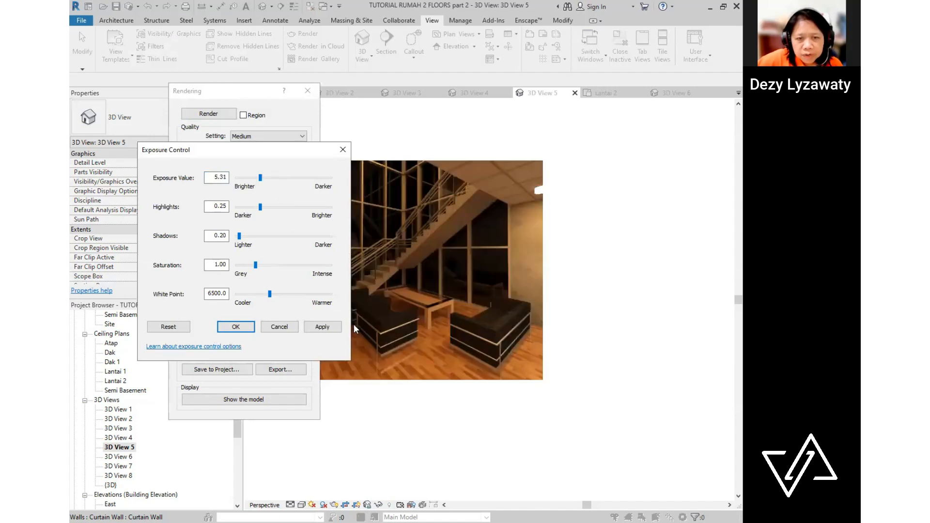
click(330, 329)
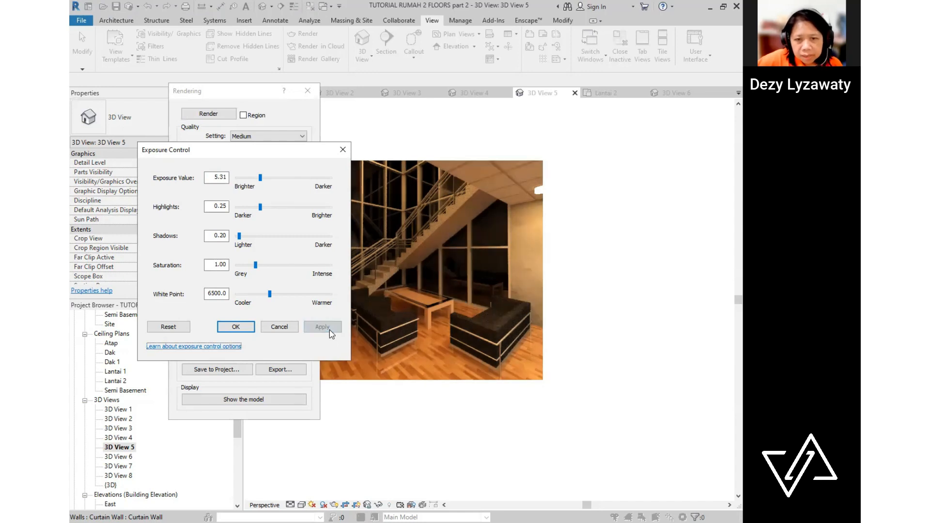
click(236, 328)
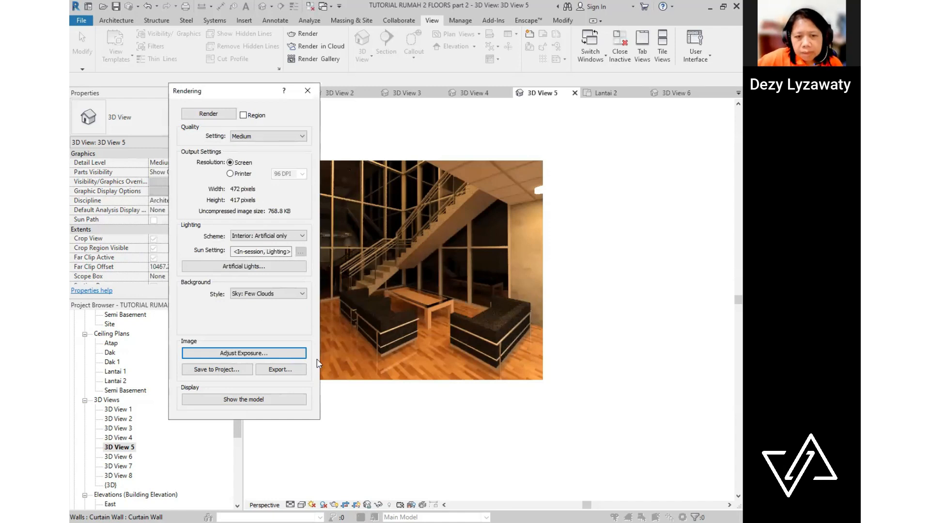
- Export the artificial-light rendering as the JPEG file 3D View 5a without overwriting the existing image, and close the rendering settings
click(291, 368)
click(523, 355)
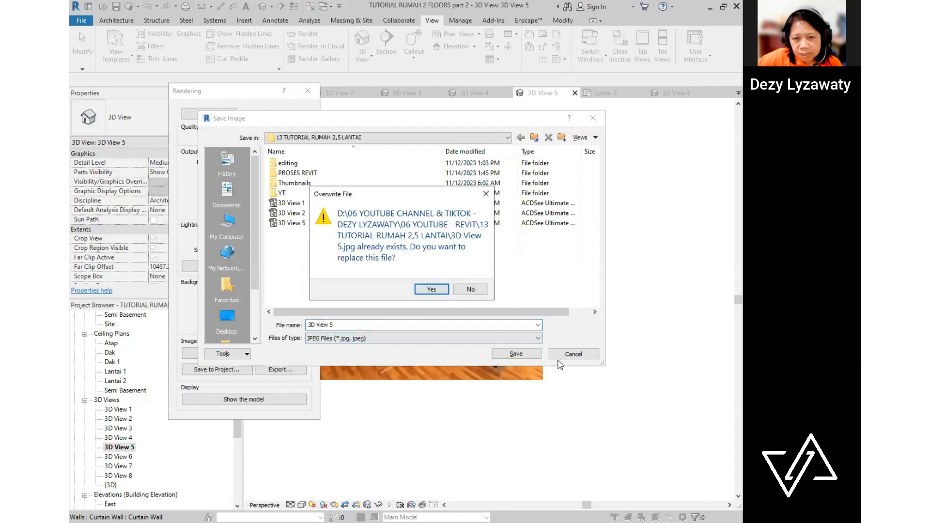
click(471, 290)
click(343, 324)
text(a)
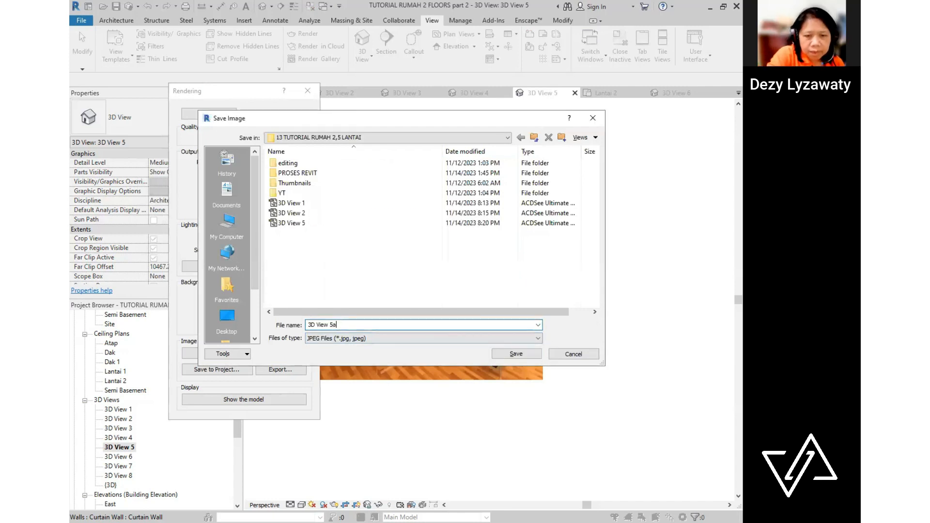
click(512, 355)
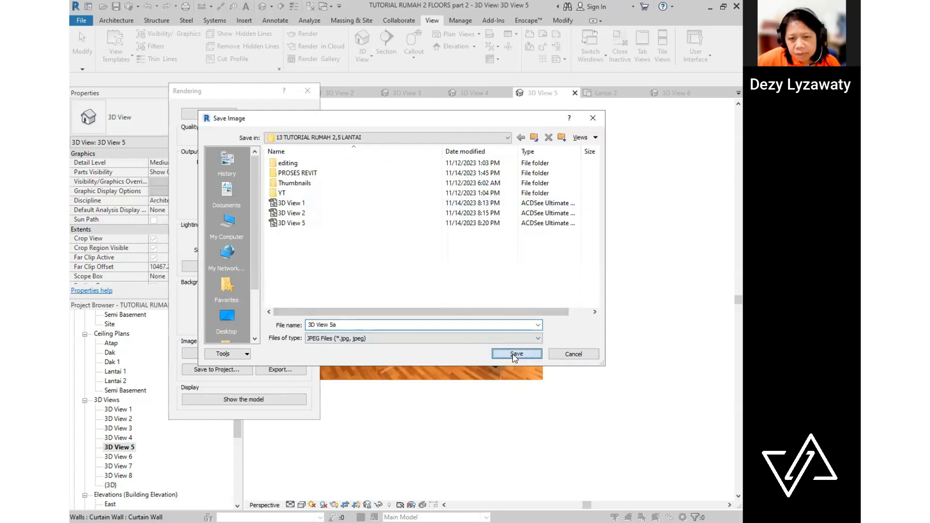
drag(255, 92, 210, 91)
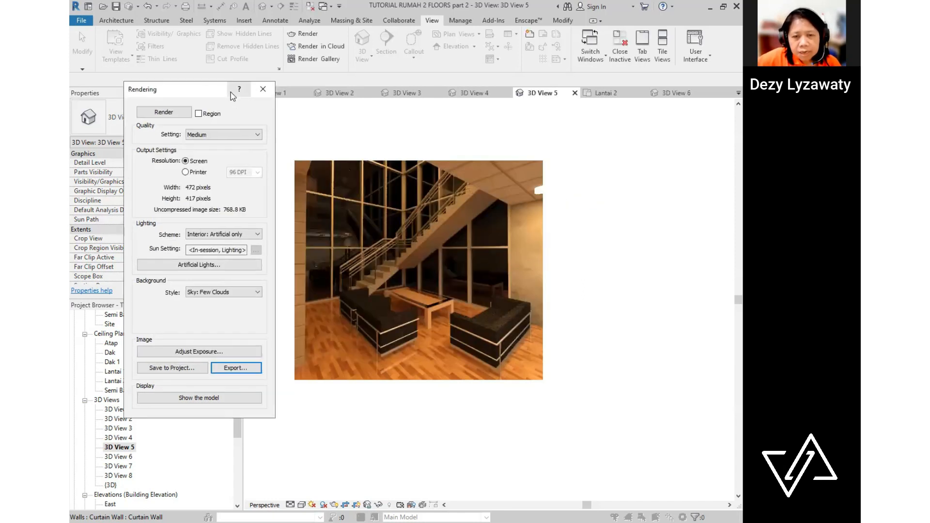
click(263, 90)
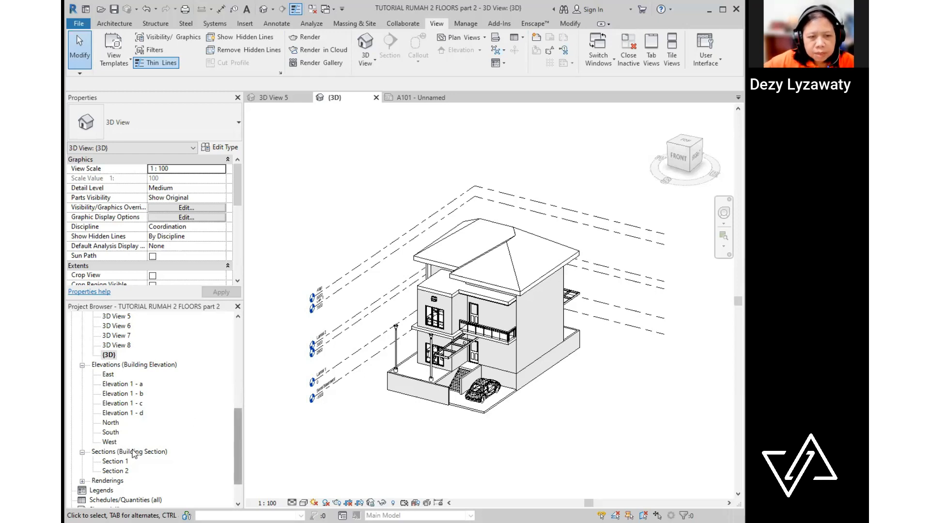
- Create a new sheet using the title block family KOP A2 - UC, loaded from the PROSES REVIT folder
scroll(134, 453, down, 2)
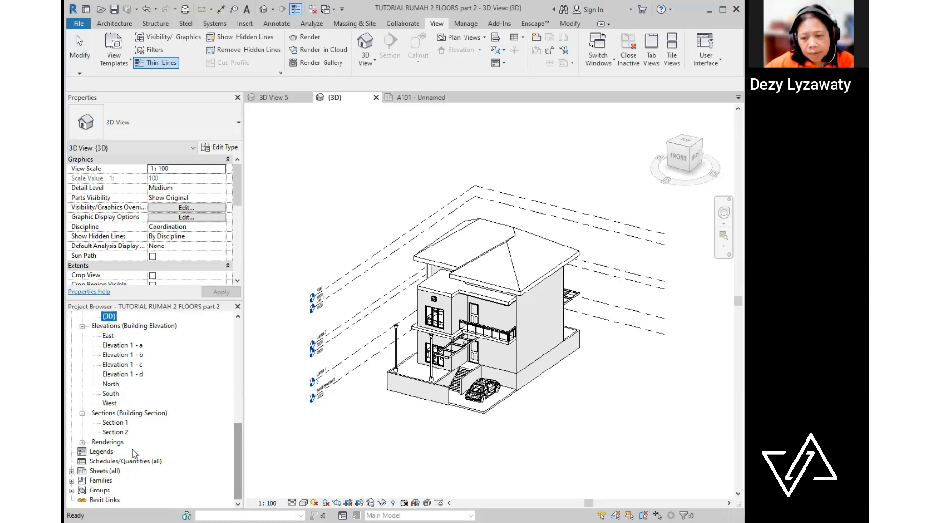
click(101, 471)
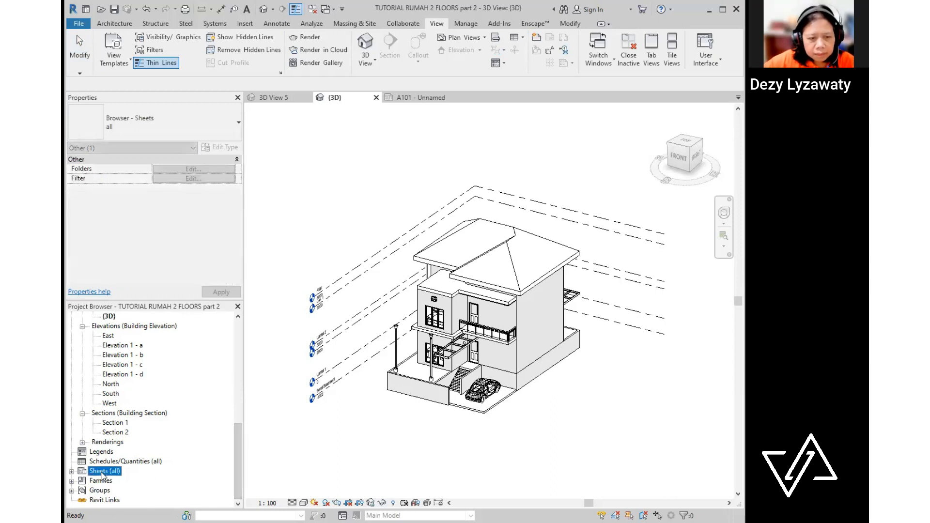
right_click(102, 472)
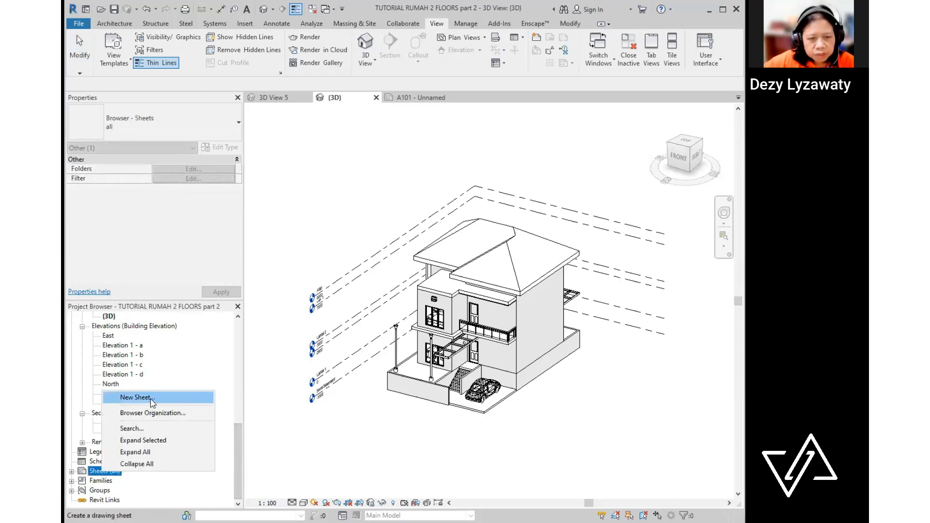
key(Return)
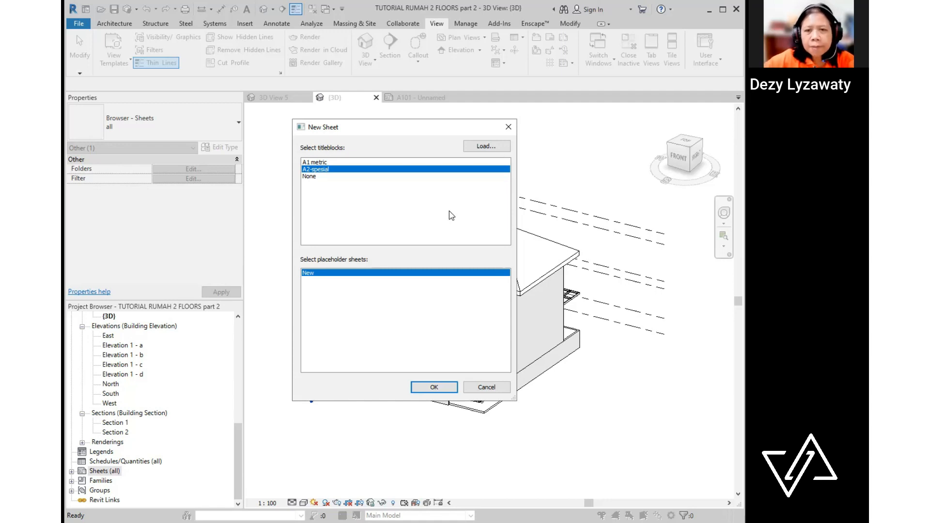
click(503, 151)
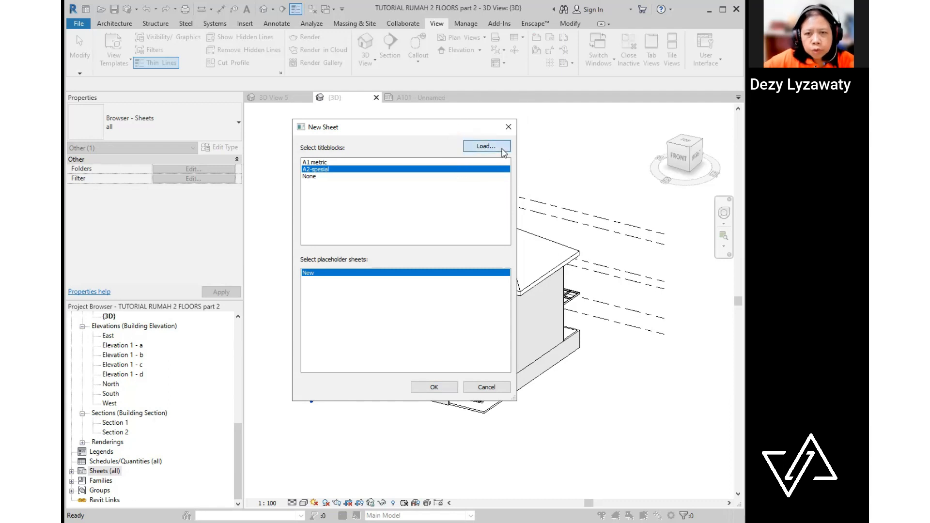
click(300, 215)
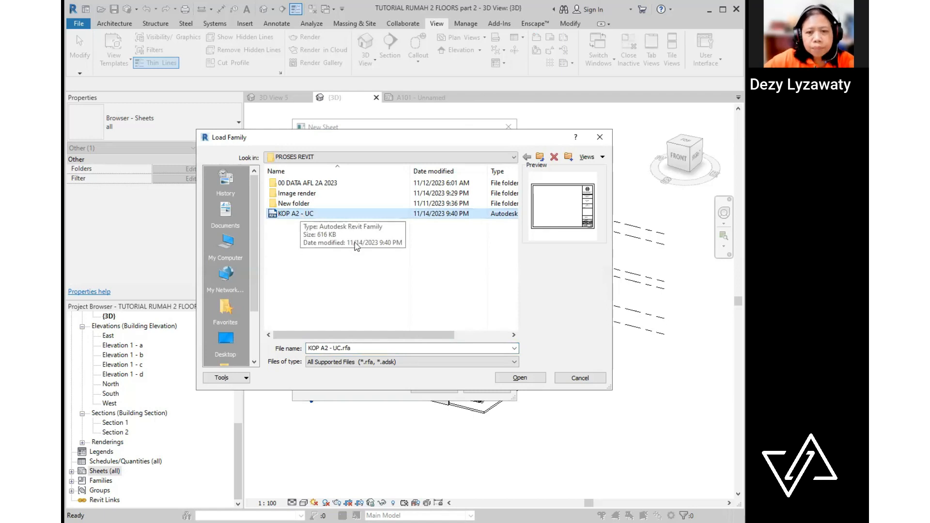
click(530, 382)
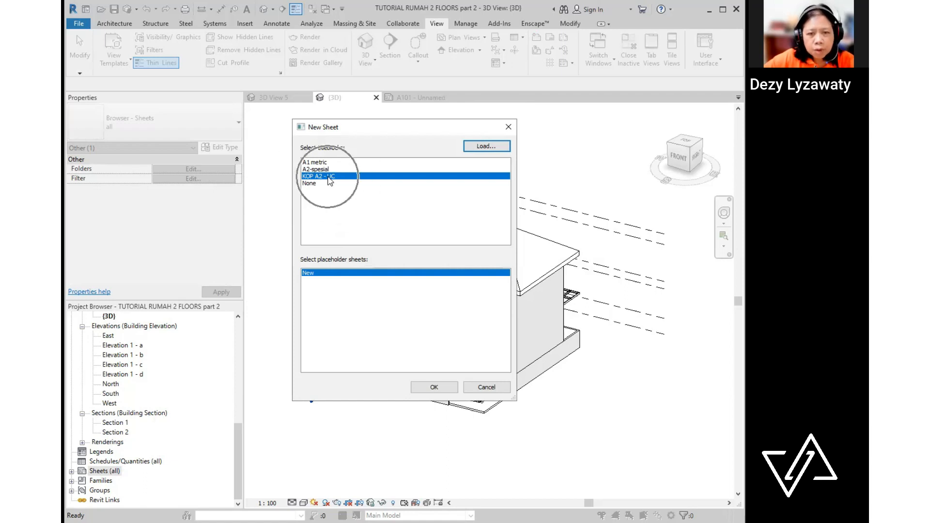
click(428, 390)
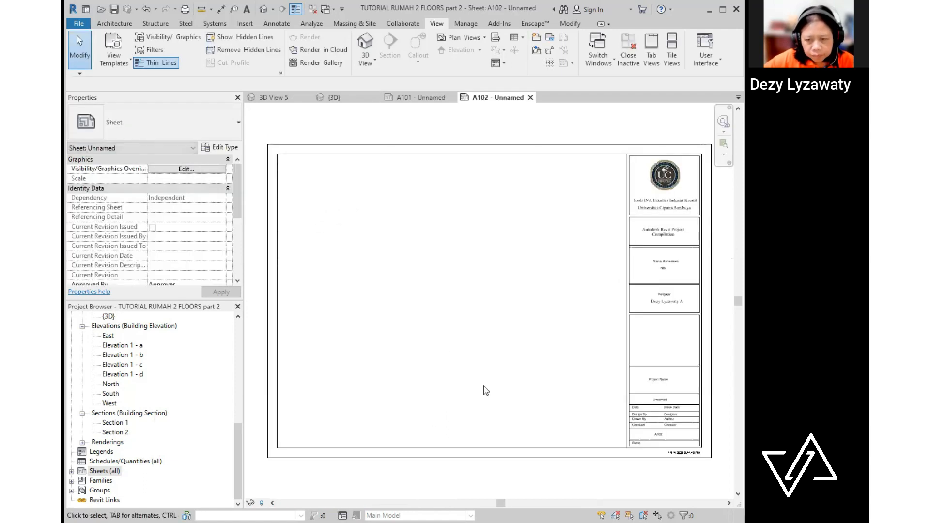
- Try to change the new sheet's number to A101 in the title block
middle_drag(614, 353, 482, 333)
scroll(521, 242, up, 3)
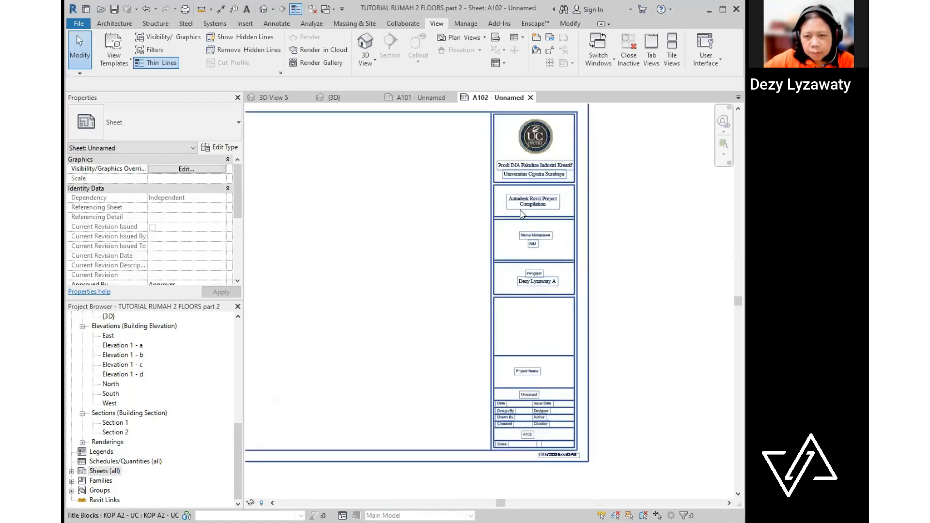
middle_drag(568, 209, 538, 296)
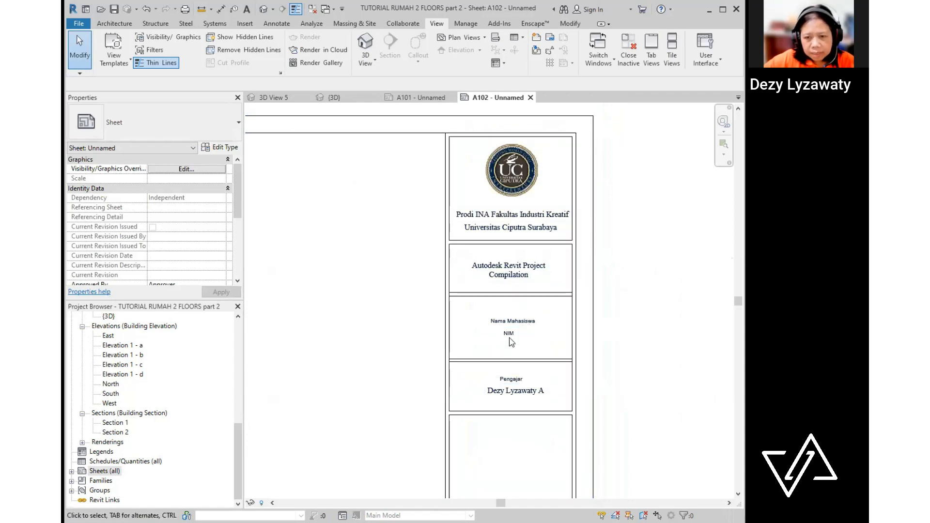
middle_drag(610, 288, 639, 43)
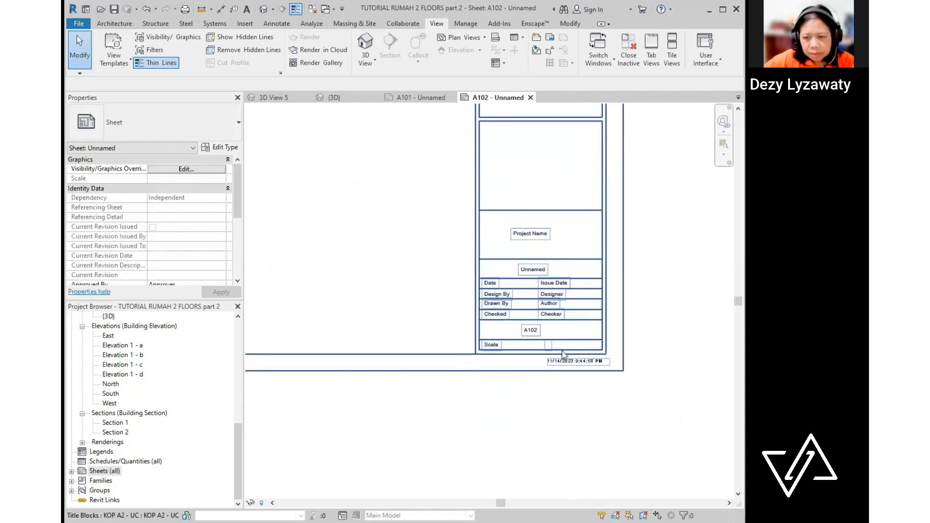
scroll(529, 378, up, 4)
click(530, 331)
click(530, 331)
text(A101)
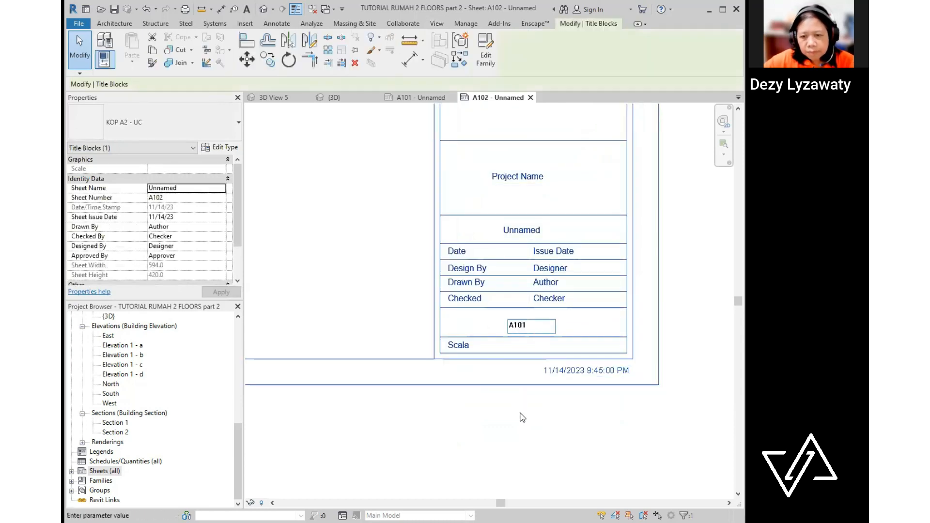
click(520, 413)
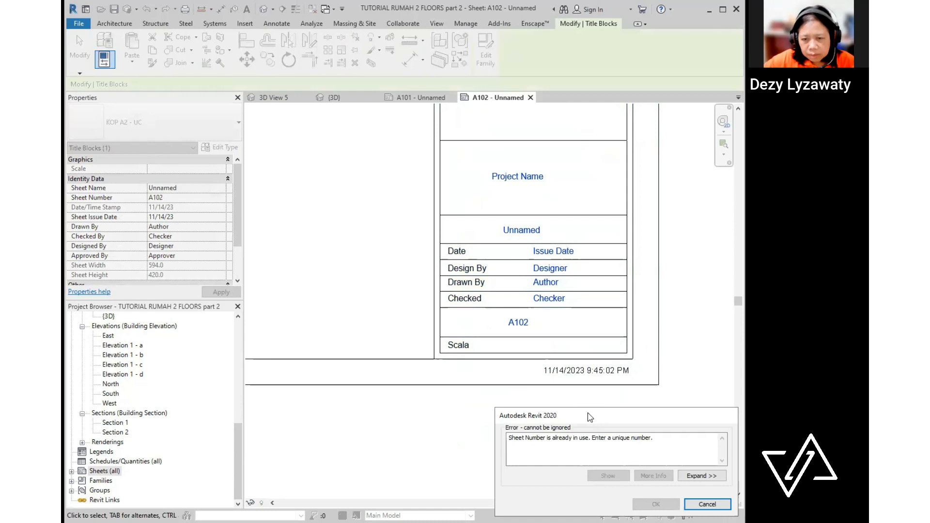
click(564, 417)
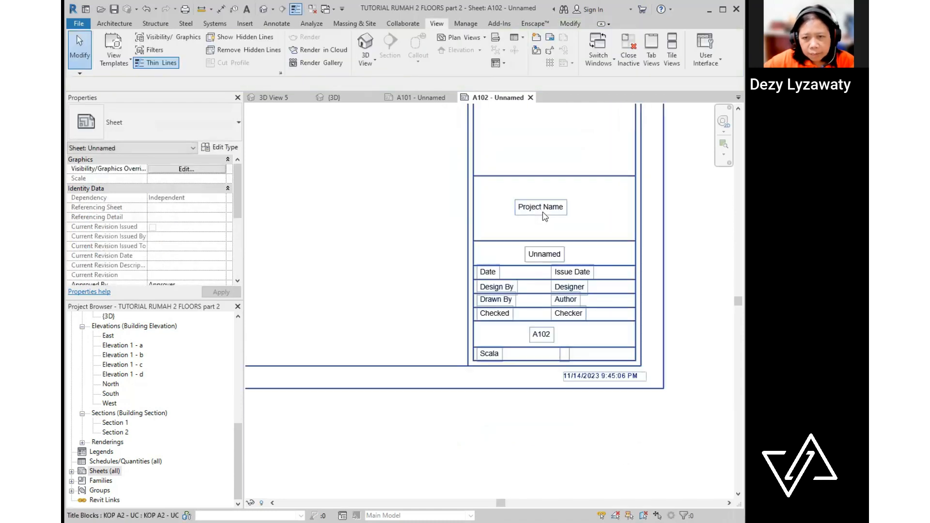
- Place the Lantai 1 floor plan view on the new sheet, inside the drawing area beside the title block
scroll(531, 291, down, 6)
scroll(496, 318, up, 3)
scroll(437, 334, down, 1)
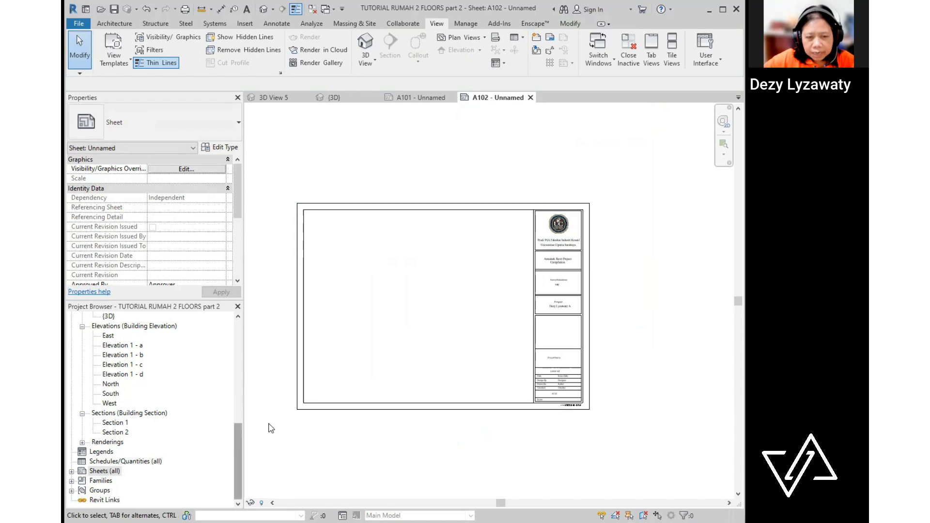
click(237, 378)
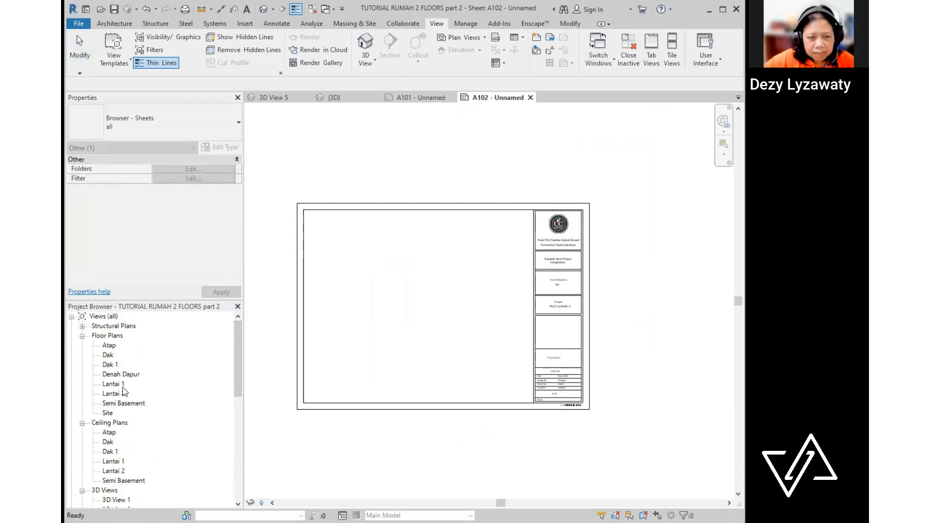
click(121, 386)
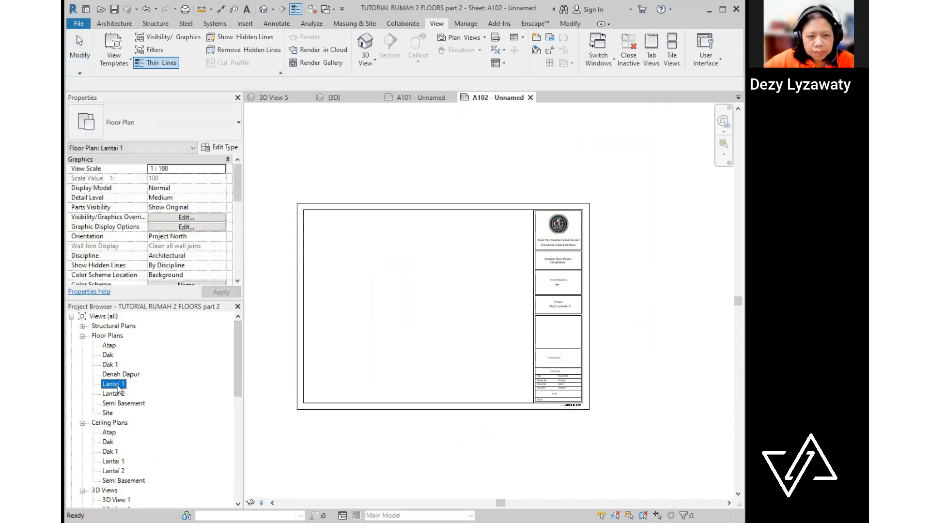
drag(120, 385, 414, 308)
click(418, 307)
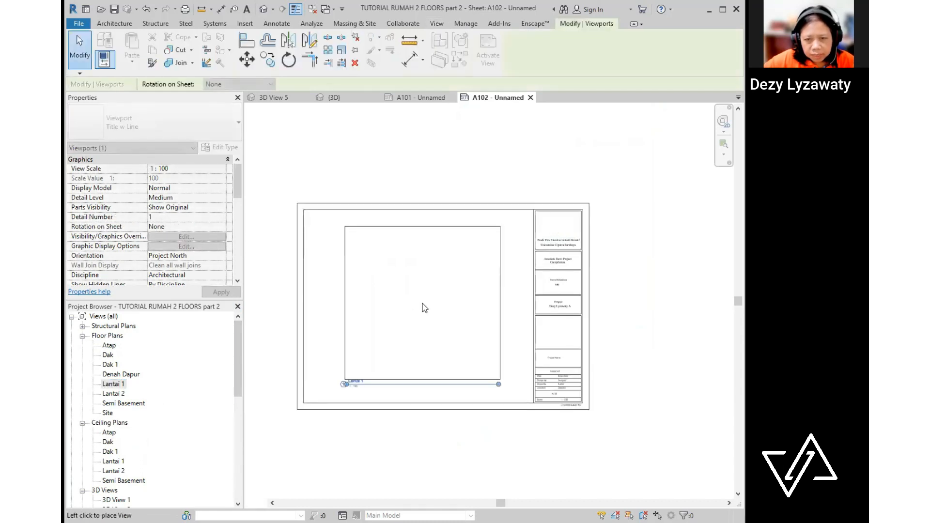
- Delete the empty unnamed sheet A101 from the project, keeping the sheet that holds the Lantai 1 floor plan
click(650, 325)
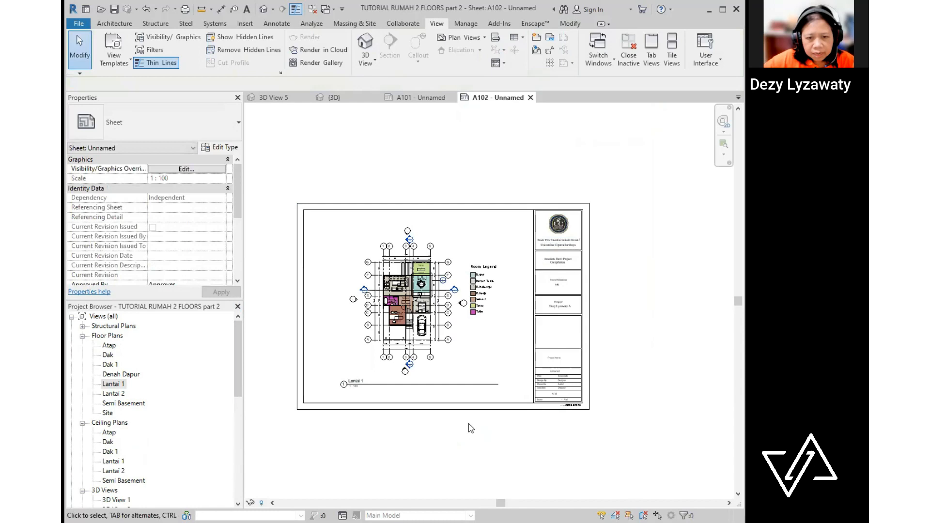
drag(242, 385, 242, 488)
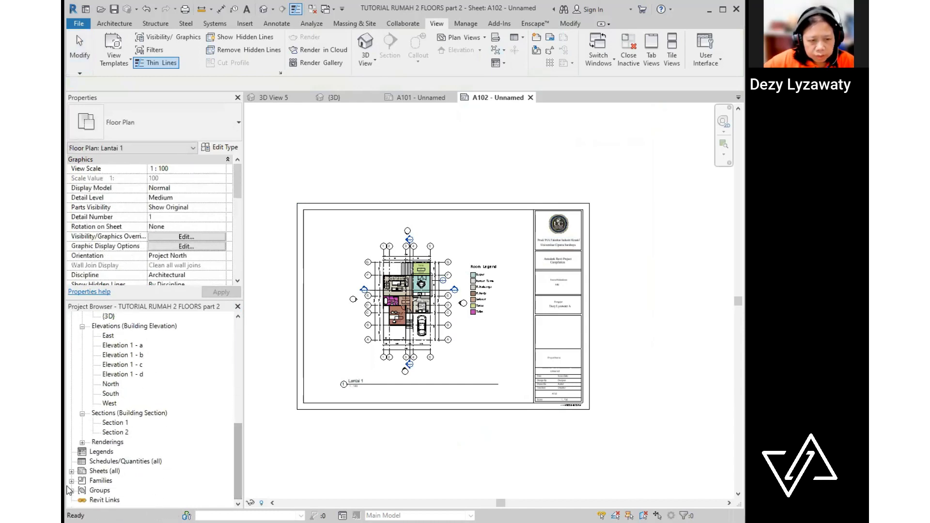
click(71, 471)
click(126, 481)
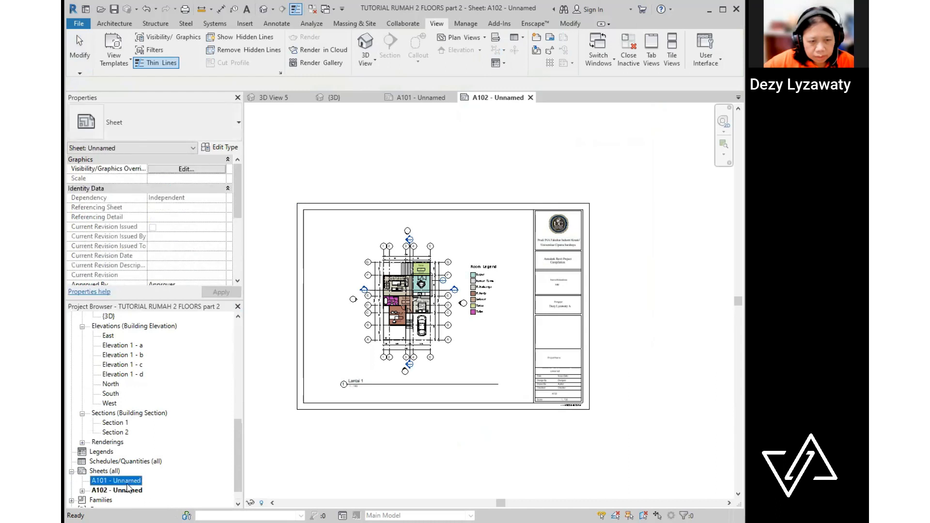
right_click(128, 483)
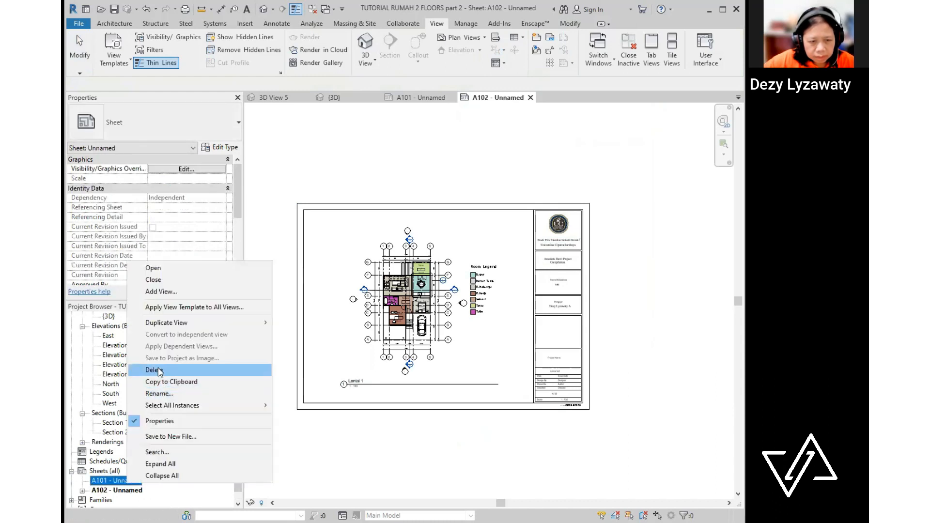
click(156, 370)
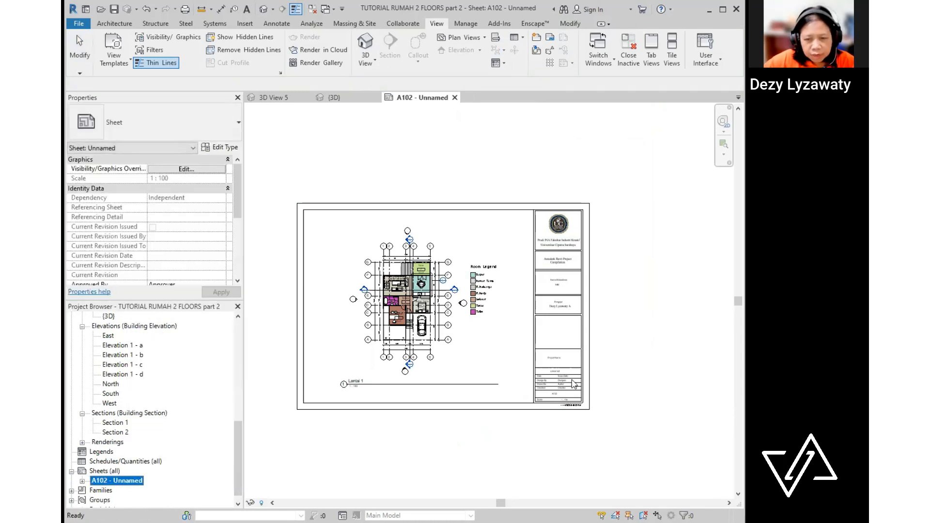
- Change the sheet number of the Lantai 1 floor plan sheet to A101 in the title block
scroll(574, 384, up, 8)
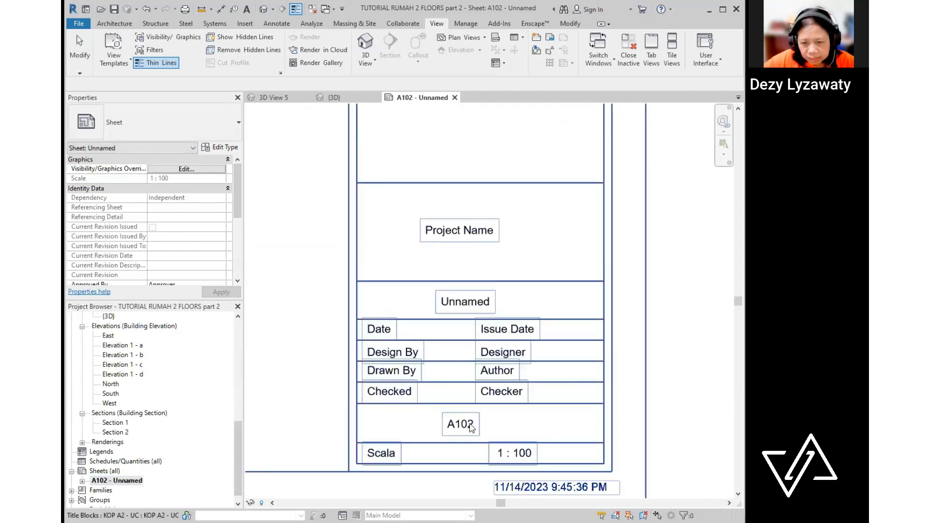
double_click(470, 425)
drag(460, 424, 470, 422)
text(1)
click(676, 380)
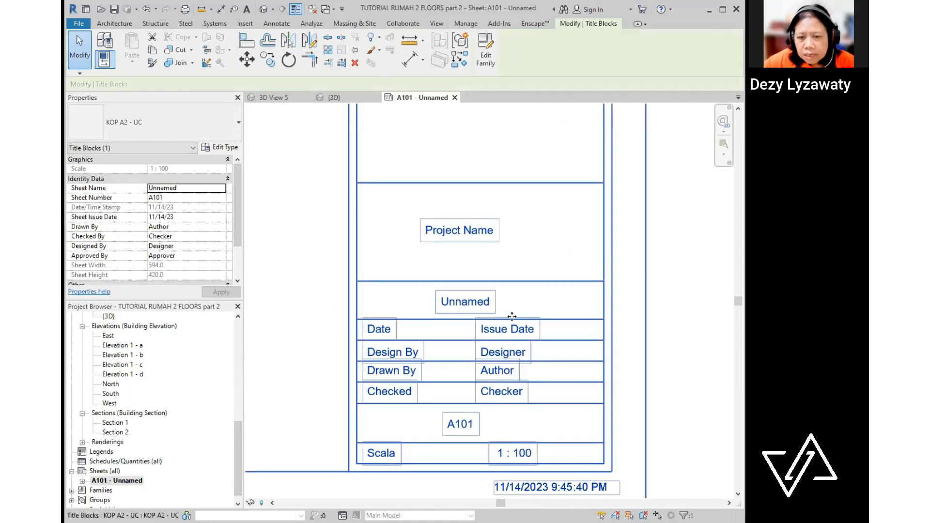
- Name sheet A101 Denah Lantai 1 and set the project name to AFL 2A in the title block
click(465, 303)
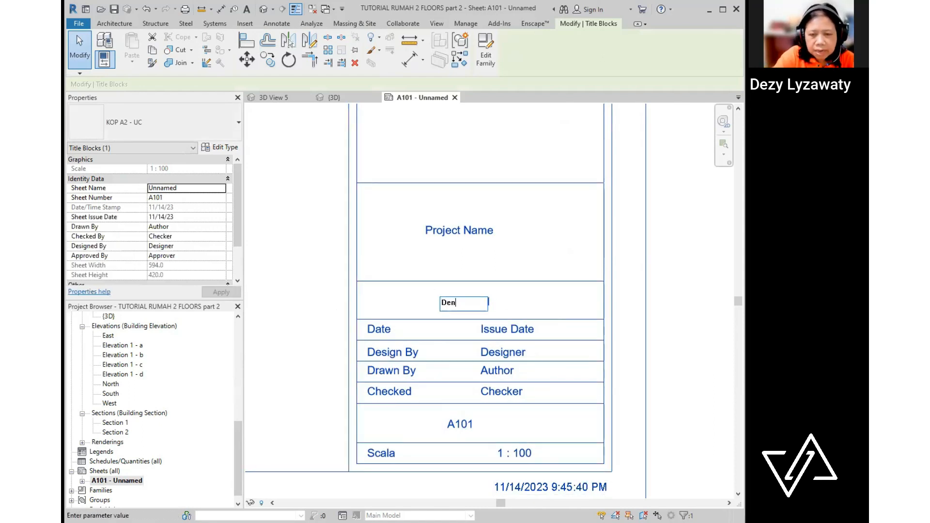
click(543, 216)
click(478, 234)
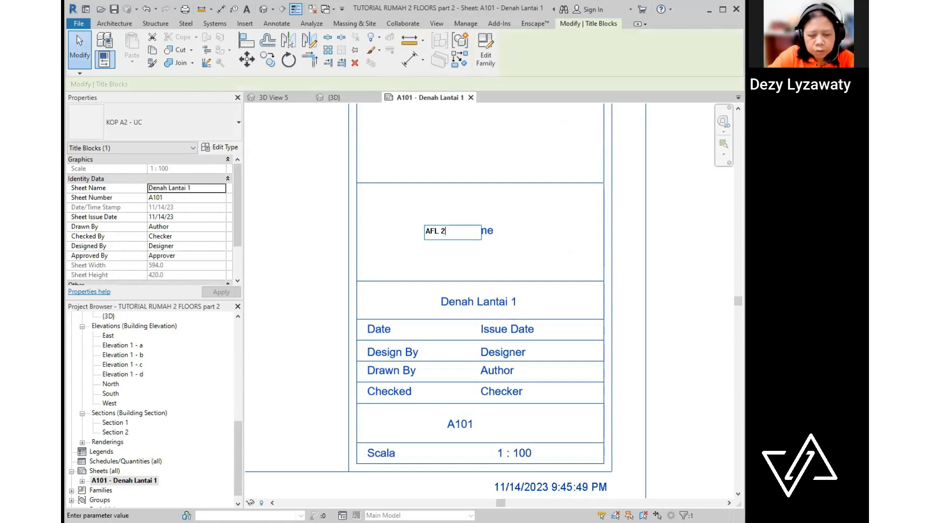
click(708, 297)
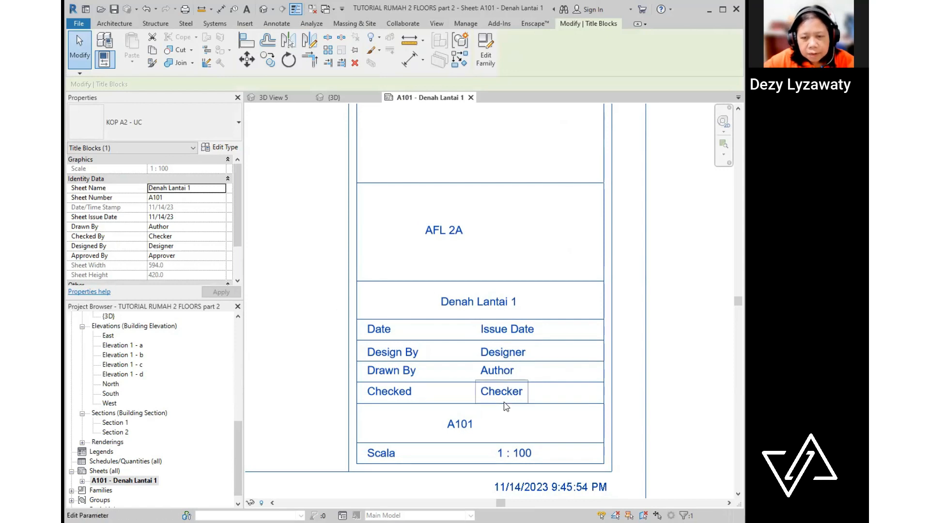
click(505, 377)
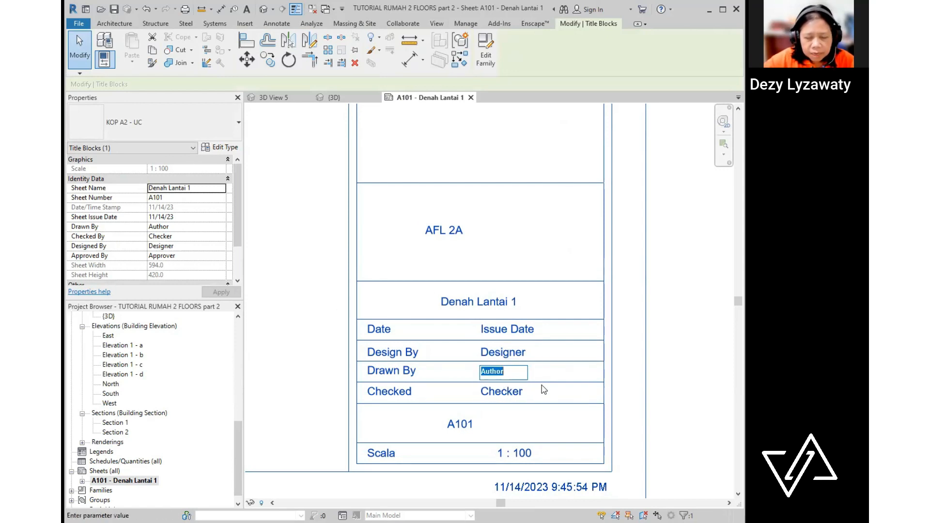
click(703, 372)
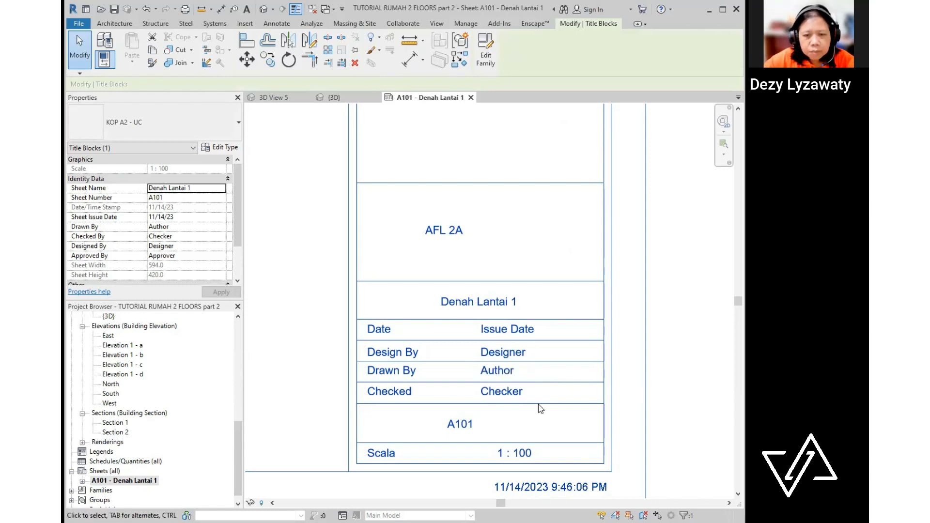
scroll(541, 371, down, 4)
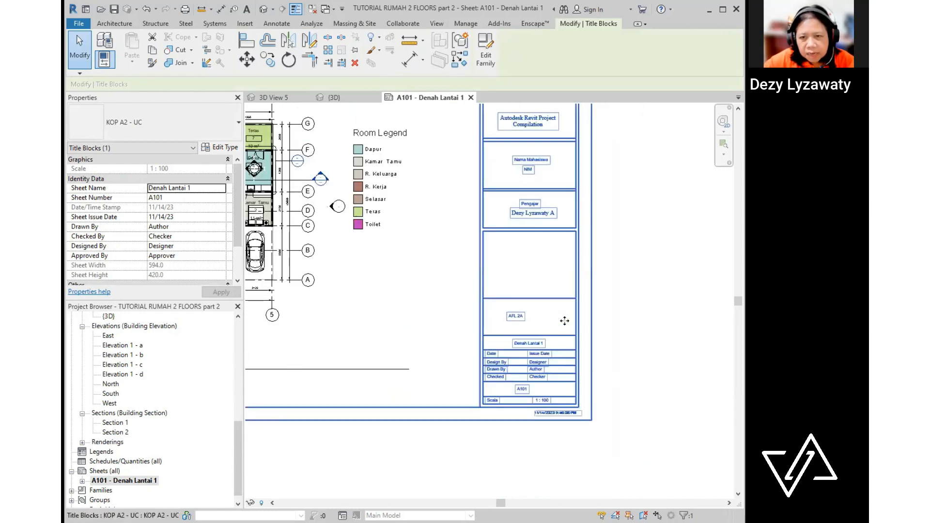
scroll(564, 321, down, 5)
middle_drag(471, 343, 471, 372)
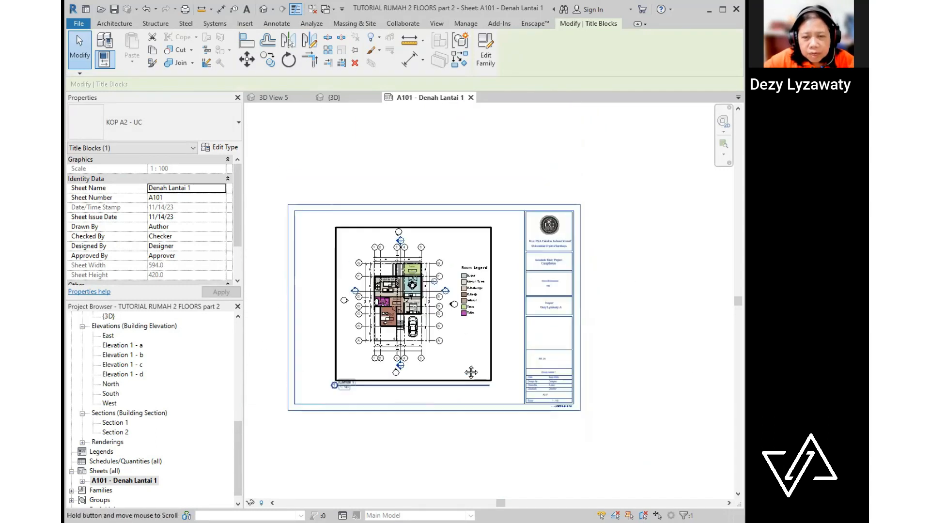
click(626, 367)
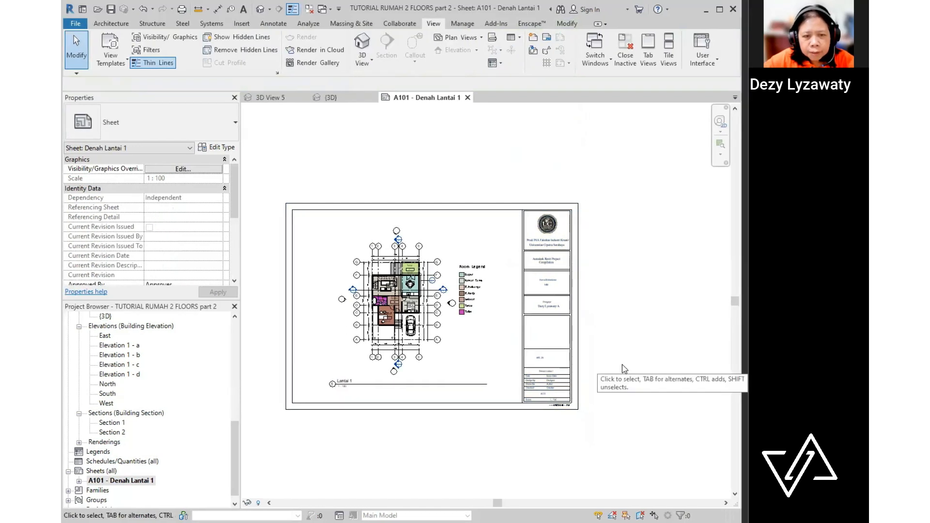
- Create a second sheet with the KOP A2 - UC title block
click(99, 472)
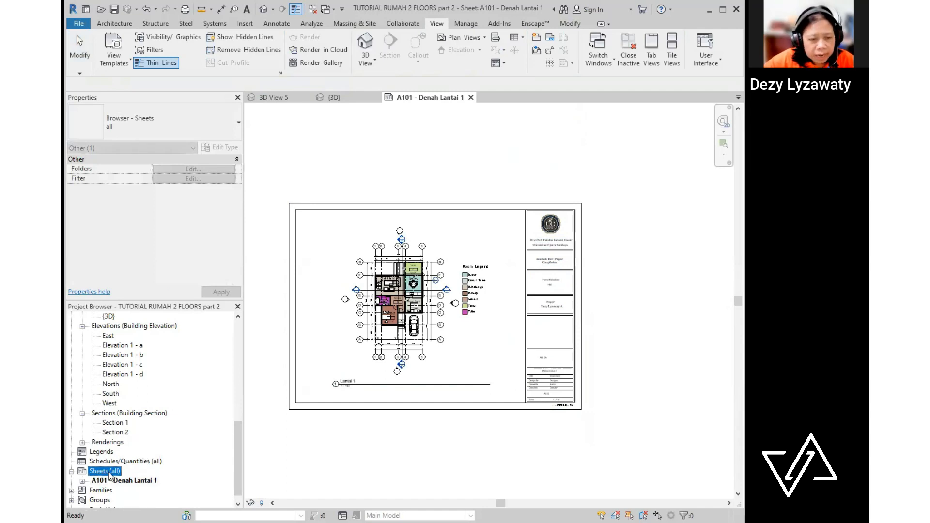
right_click(110, 476)
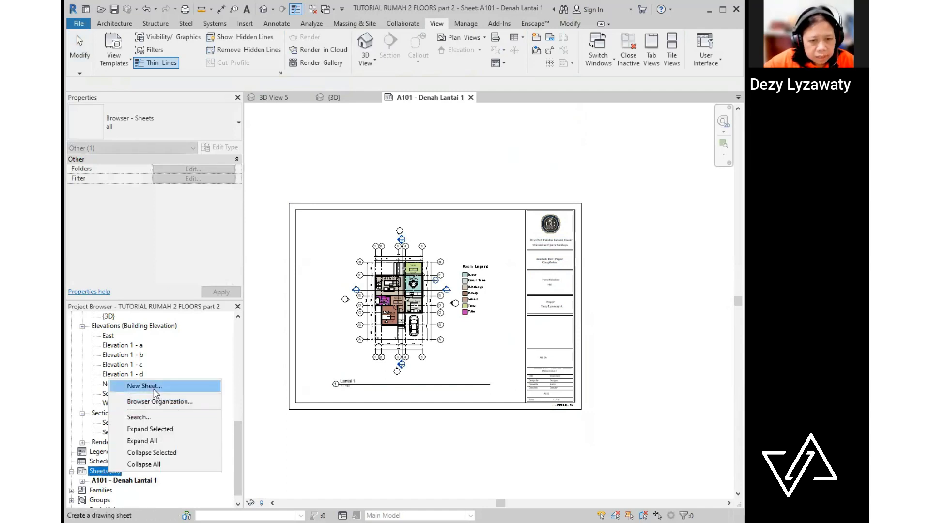
key(Return)
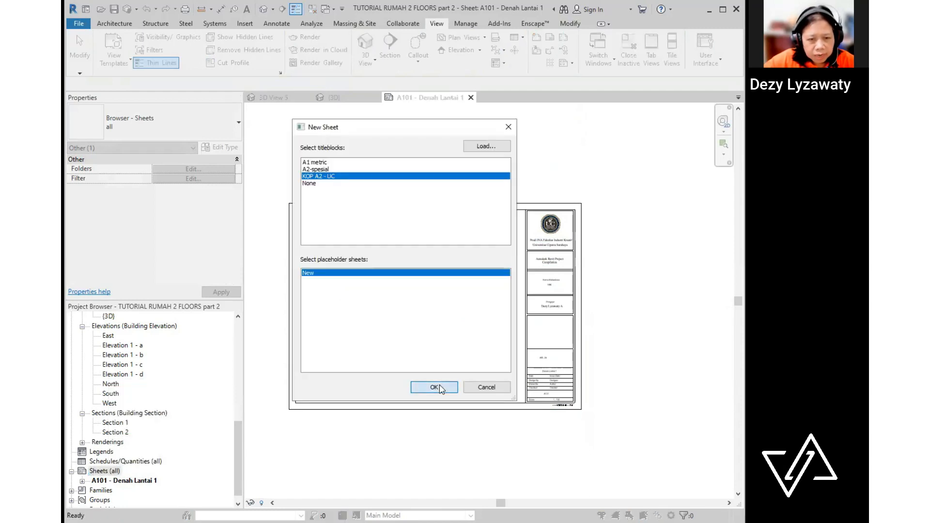
click(434, 388)
- Place the Lantai 2 floor plan in the middle of sheet A102's drawing area
drag(237, 426, 222, 293)
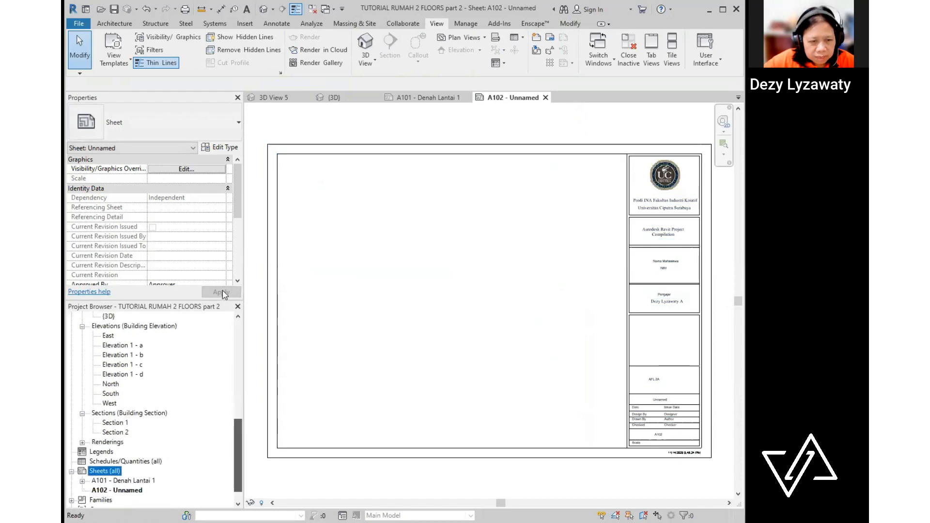
drag(237, 423, 234, 330)
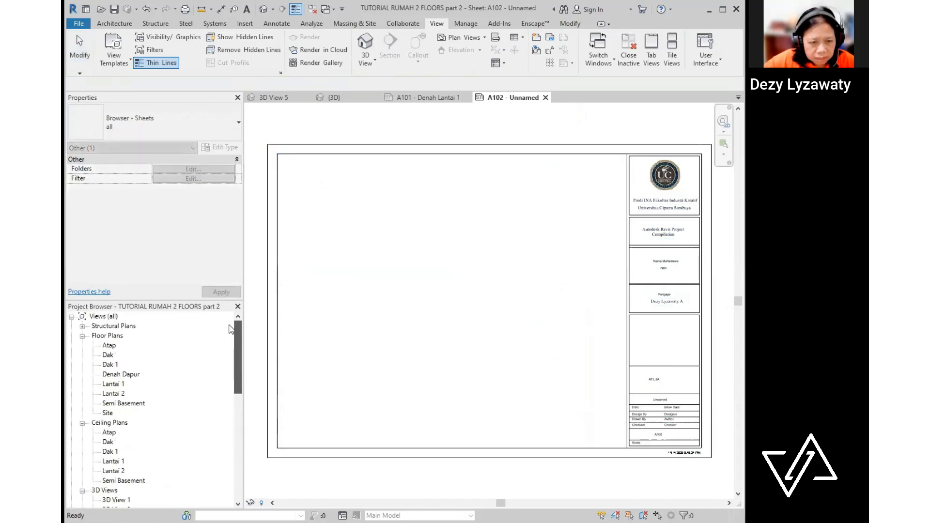
click(121, 374)
click(113, 394)
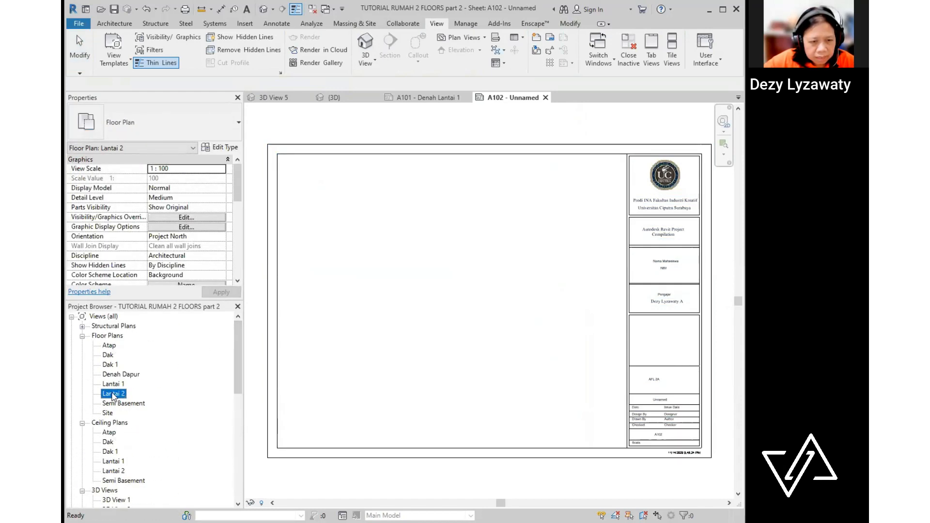
click(452, 311)
- Name sheet A102 Denah Lantai 2 in the title block
click(655, 406)
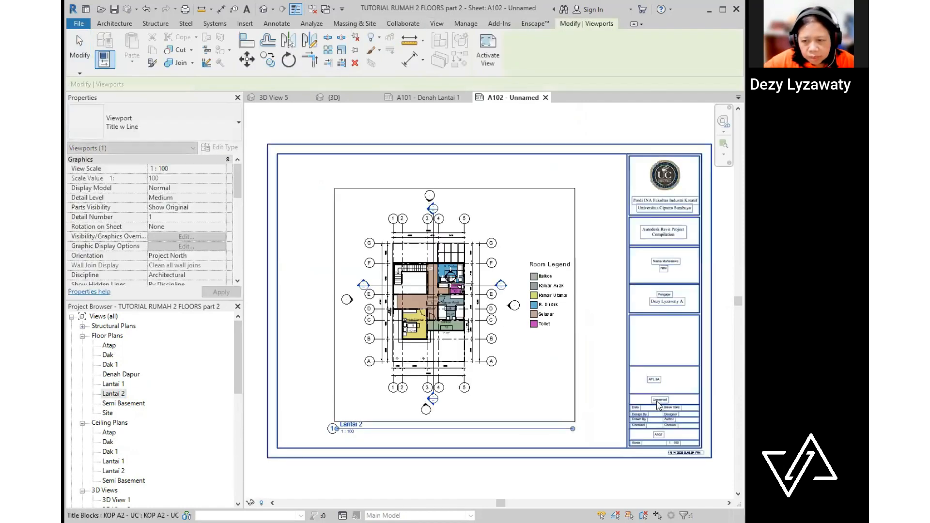
click(663, 405)
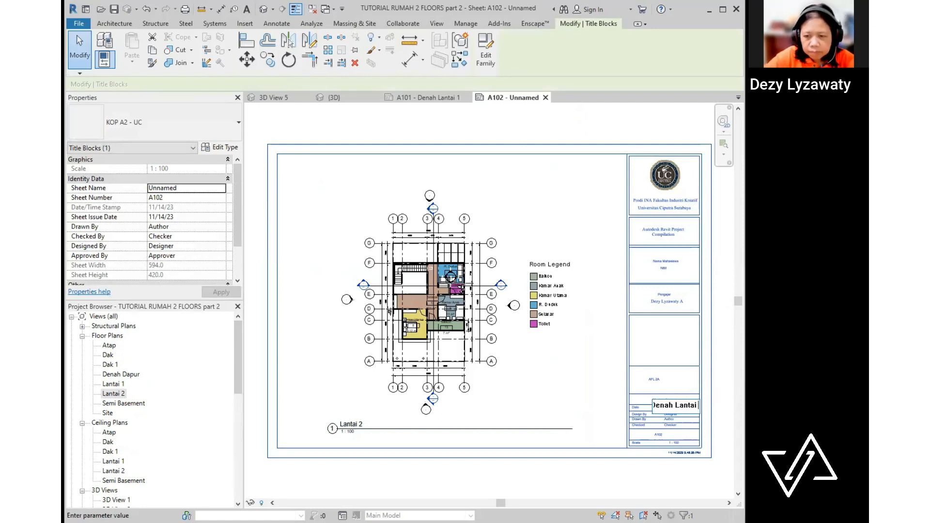
text(Denah Lantai 2)
key(Return)
- Create a third sheet with the KOP A2 - UC title block and pick the Semi Basement floor plan for it
scroll(156, 425, down, 6)
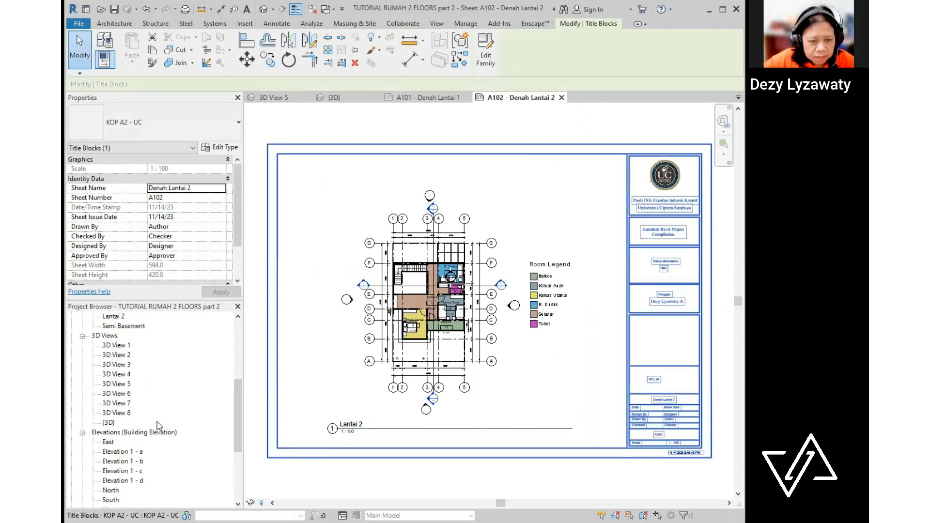
scroll(157, 425, down, 4)
click(106, 451)
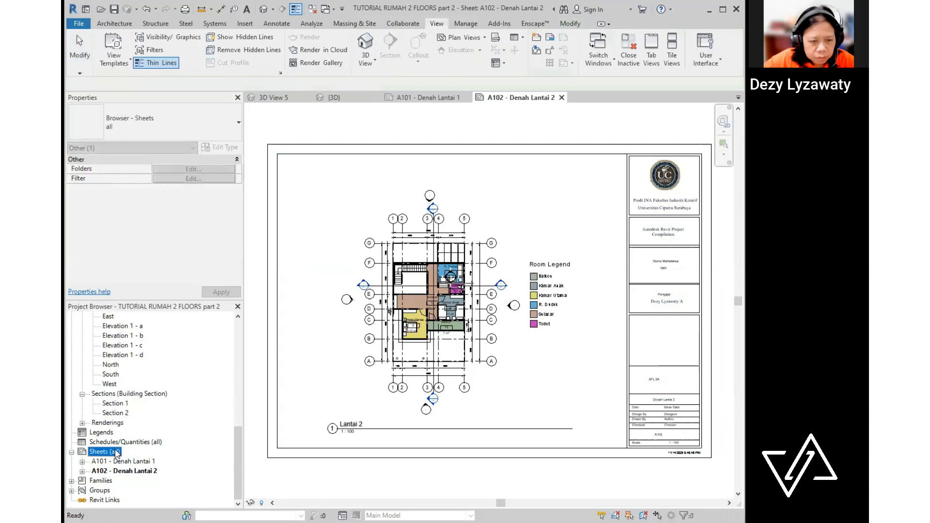
right_click(116, 453)
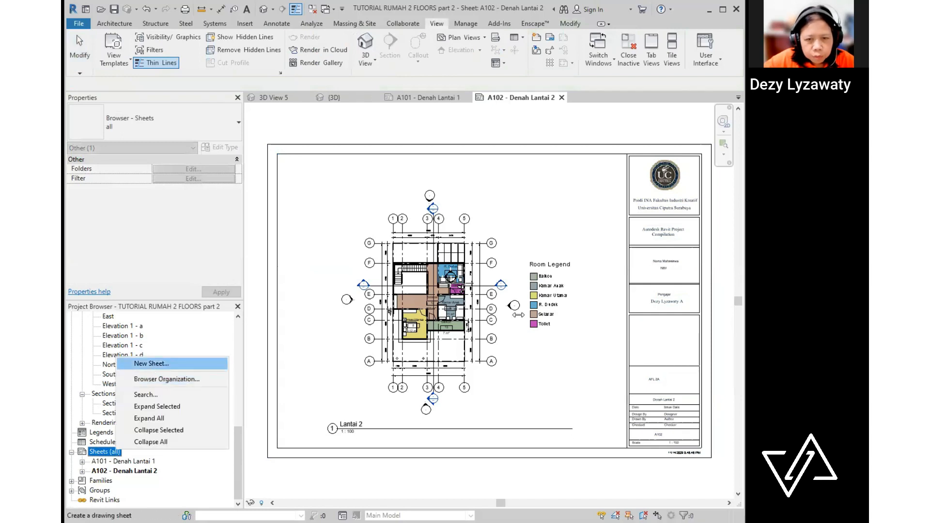
click(151, 363)
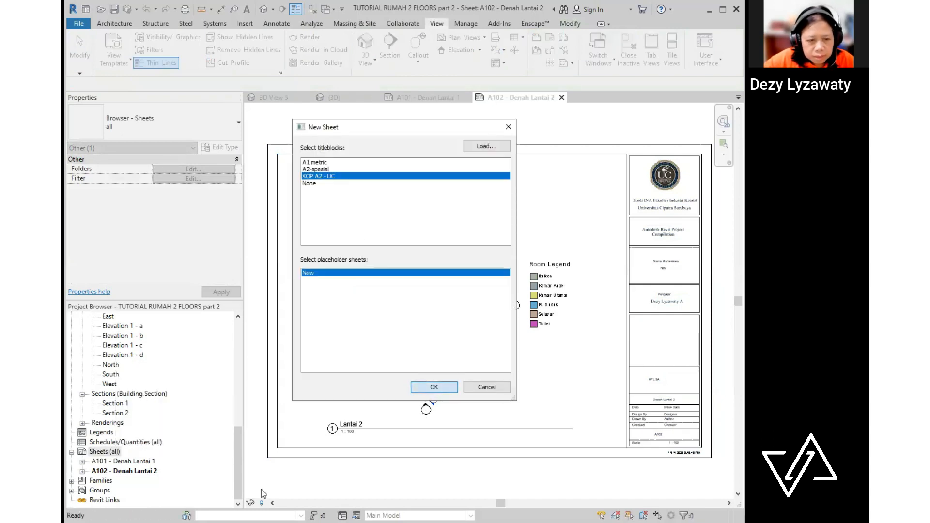
click(434, 387)
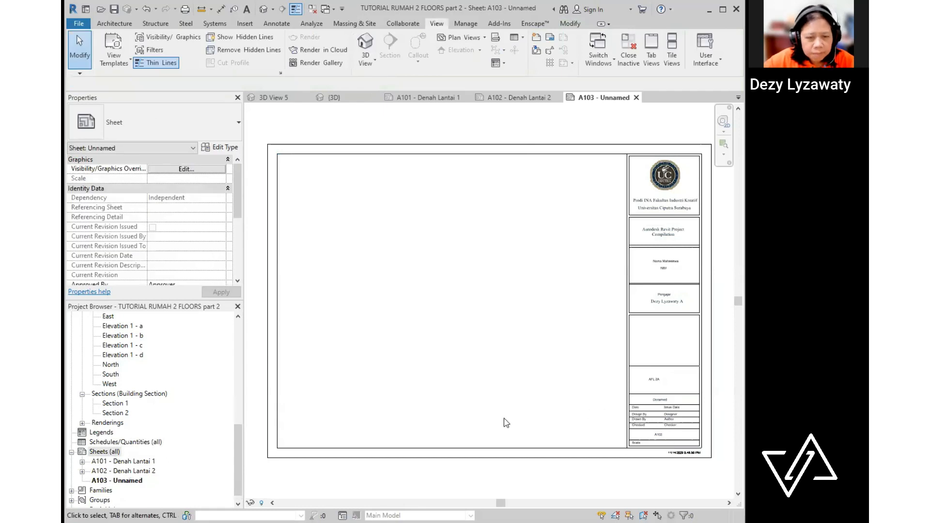
scroll(136, 401, up, 10)
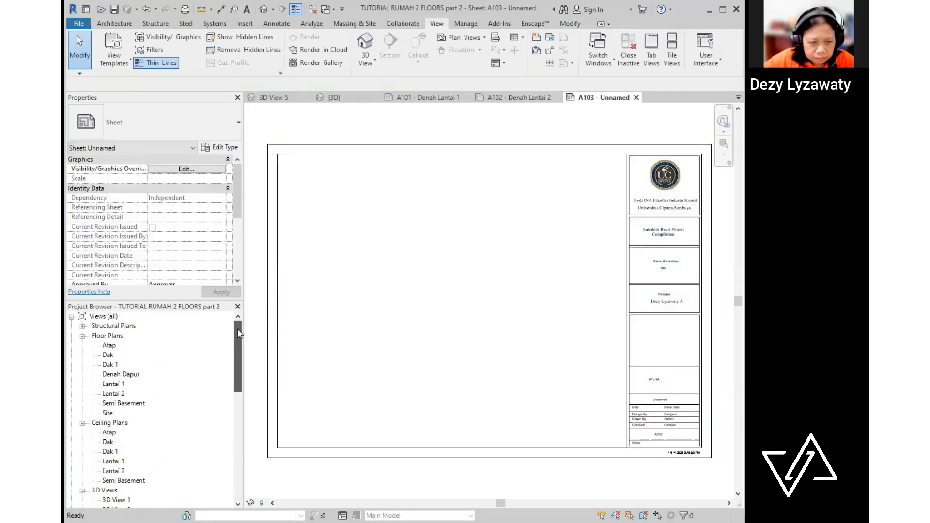
click(137, 404)
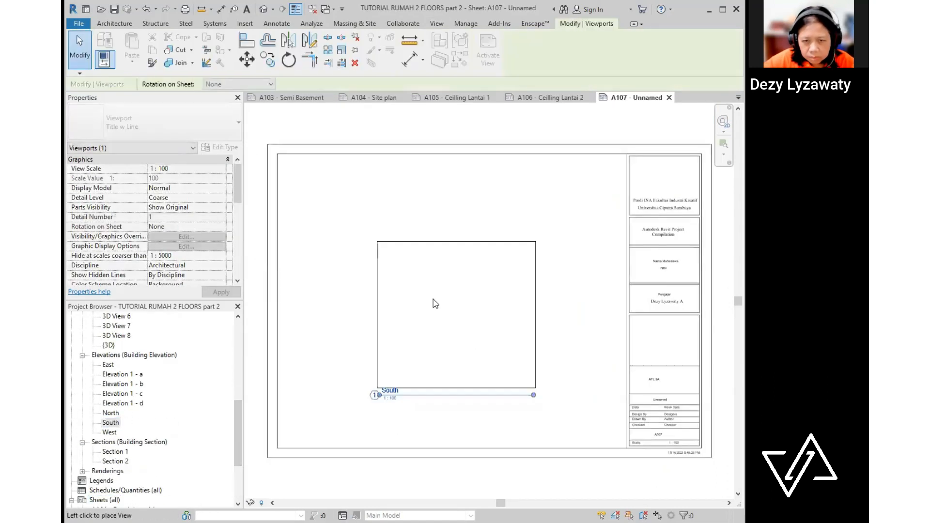
- Place the South and North elevations side by side on sheet A107 and name the sheet South & North Elev
click(359, 293)
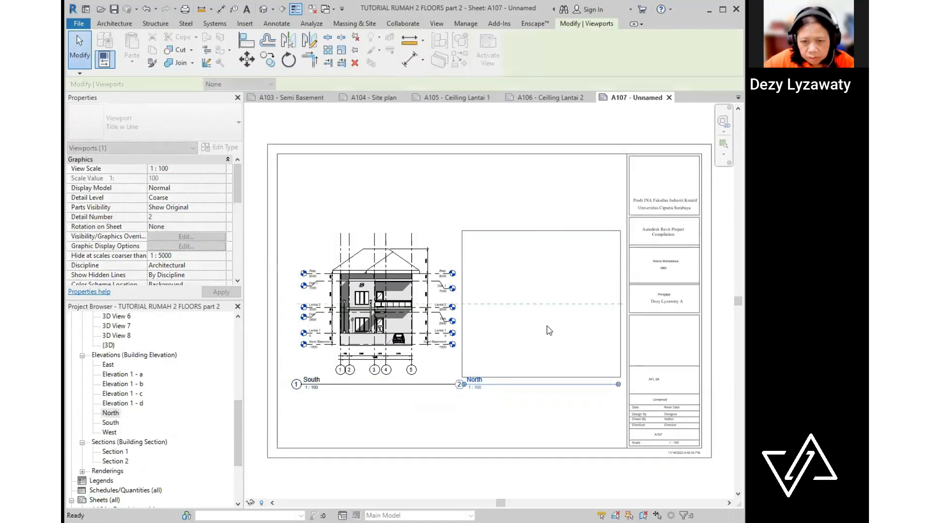
click(549, 315)
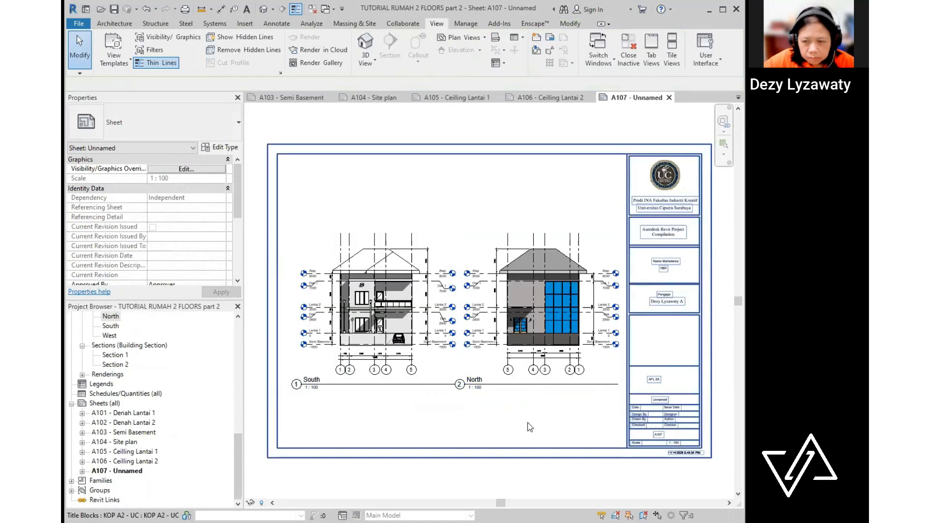
click(660, 400)
text(Sout)
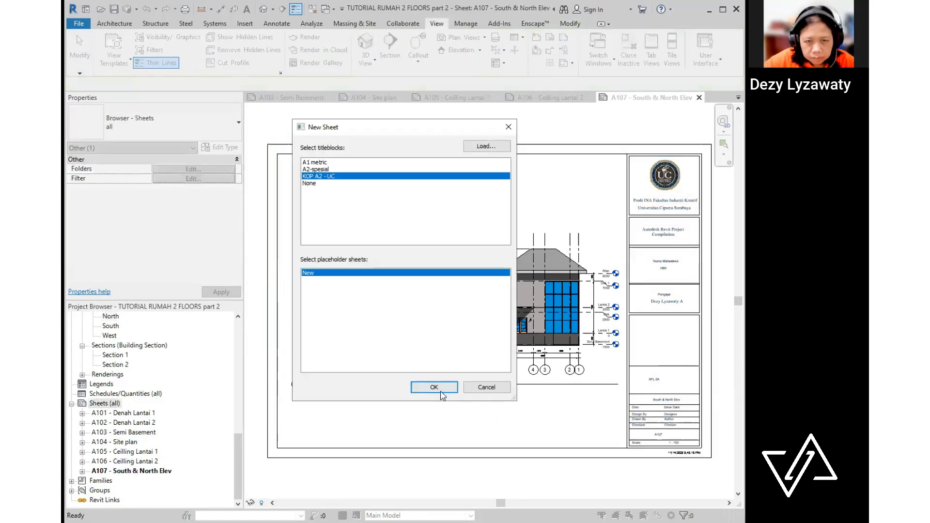
- Create another sheet with the KOP A2 - UC title block and place the East elevation below the West elevation on it
click(438, 386)
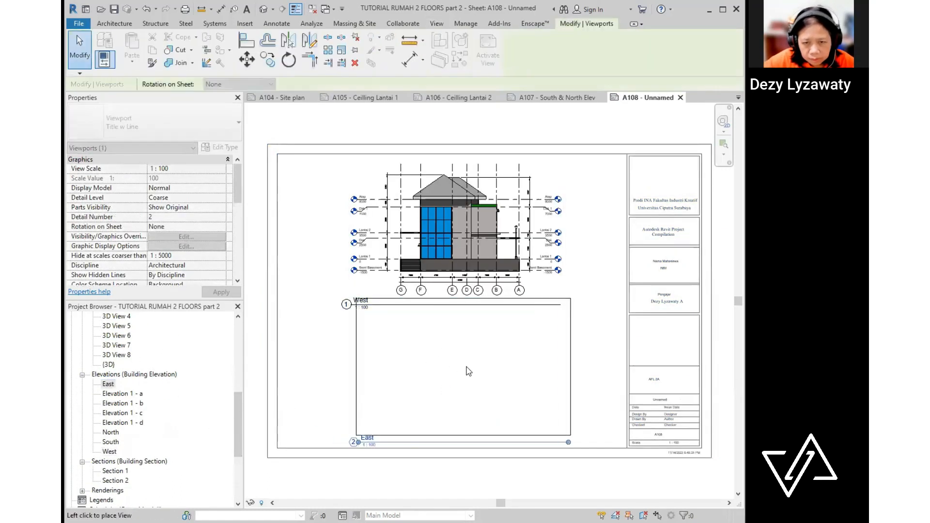
click(461, 370)
click(537, 233)
- Name sheet A108 West & East Elev in the title block
scroll(593, 186, up, 3)
middle_drag(639, 412, 521, 232)
scroll(576, 339, up, 2)
click(575, 341)
click(574, 341)
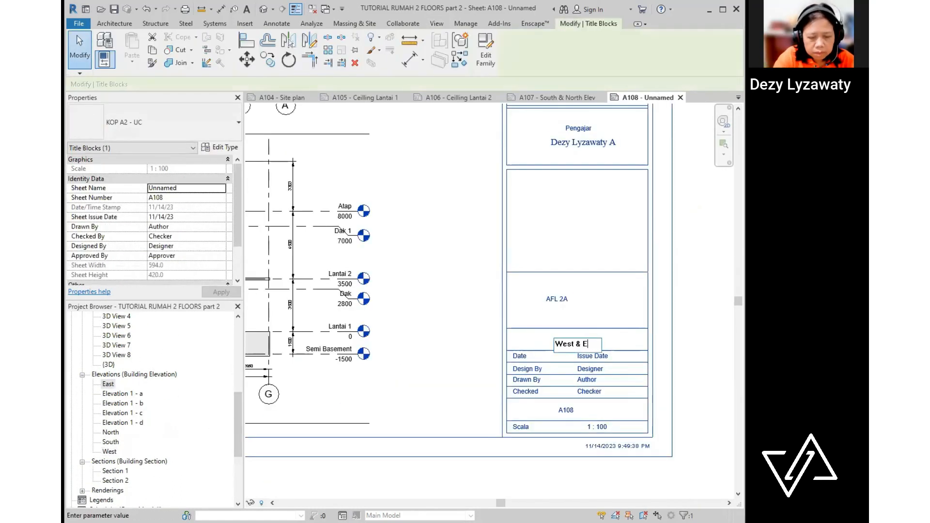
text(ast Elev)
- Create a new sheet with the KOP A2 - UC title block and place Section 1 above Section 2 on it
scroll(484, 291, down, 5)
right_click(97, 344)
click(115, 374)
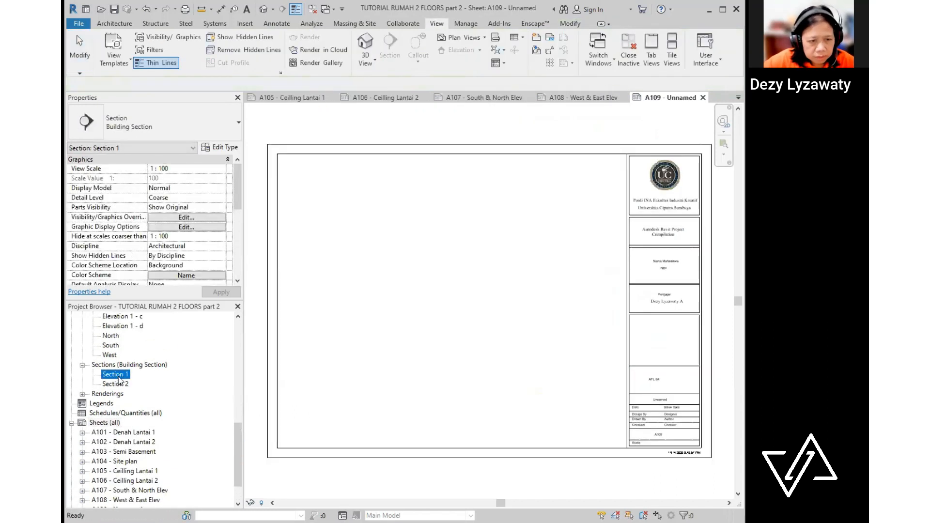
drag(119, 376, 462, 376)
click(461, 229)
click(451, 369)
- Move the Section 1 viewport slightly up and the Section 2 viewport slightly right on the sheet
click(455, 238)
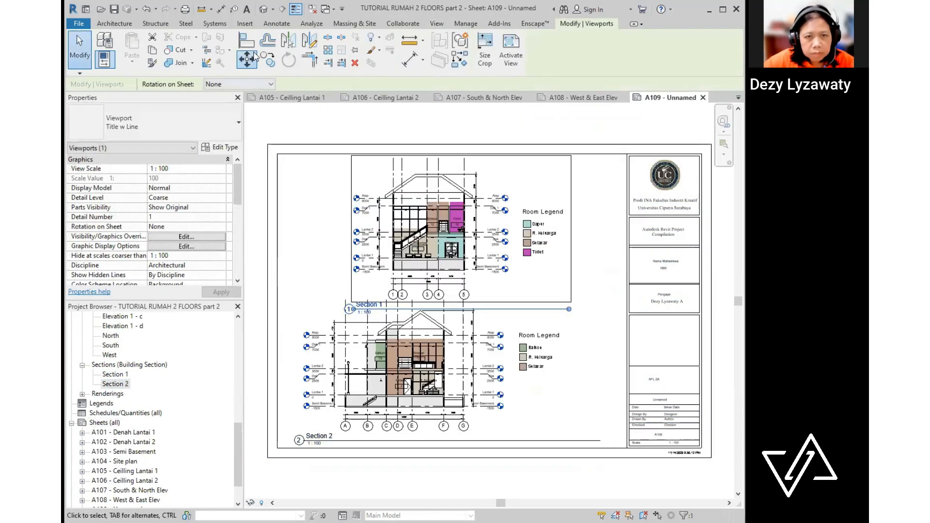
click(252, 58)
click(513, 290)
click(513, 283)
drag(557, 383, 577, 384)
- Shift the Section 1 and Section 2 view titles left, clear of the drawings
click(451, 298)
scroll(450, 296, up, 4)
drag(451, 310, 380, 301)
scroll(557, 230, down, 5)
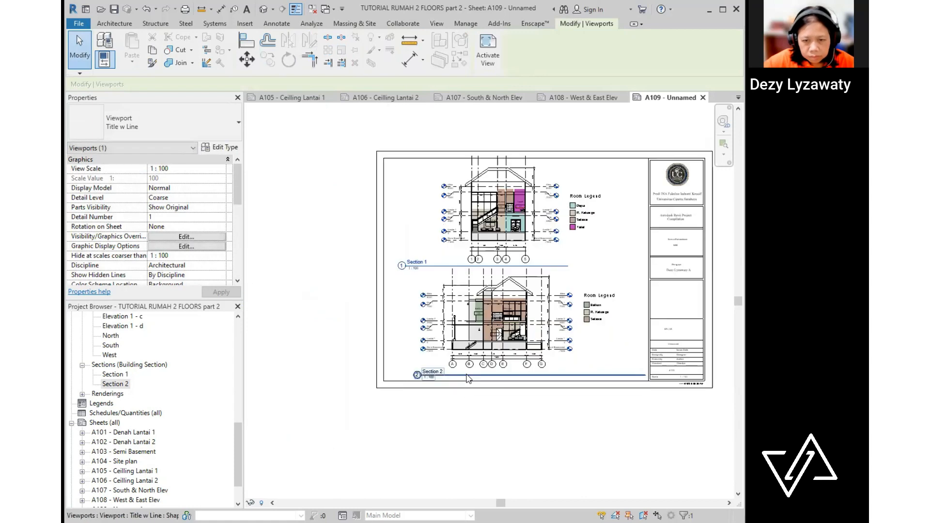
drag(466, 375, 451, 375)
- Name sheet A109 Section in the title block
scroll(673, 345, up, 4)
click(493, 321)
click(494, 323)
text(Section)
- Create another sheet with the KOP A2 - UC title block and place the Denah Dapur floor plan in its upper-left corner
right_click(112, 384)
click(134, 389)
click(333, 350)
drag(238, 452, 252, 357)
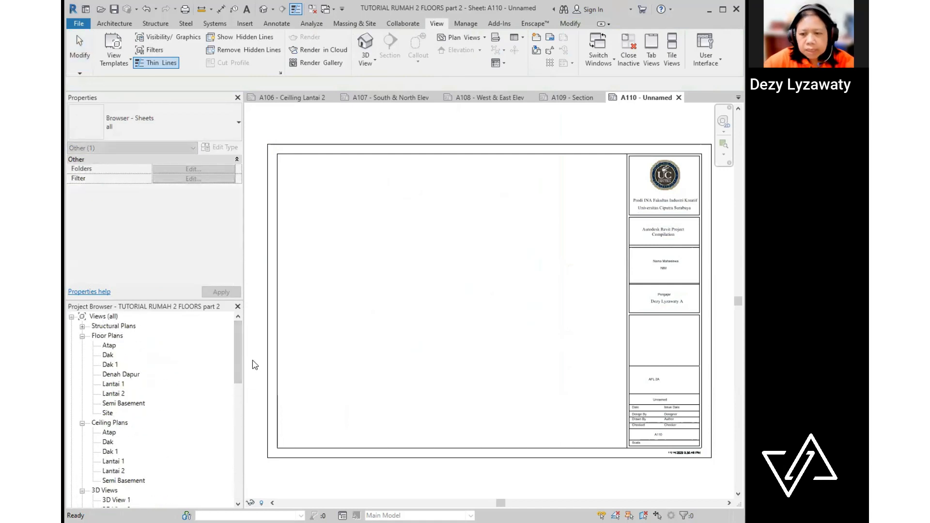
click(132, 376)
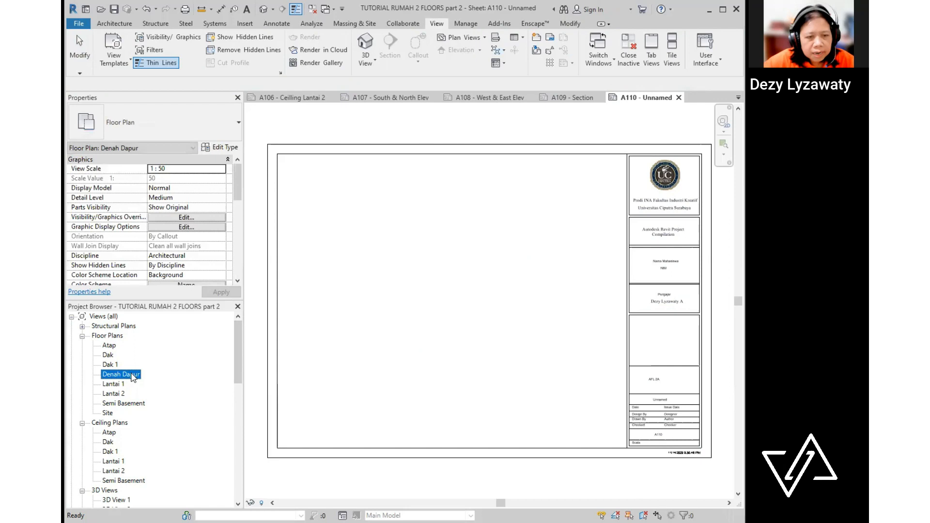
drag(132, 375, 383, 228)
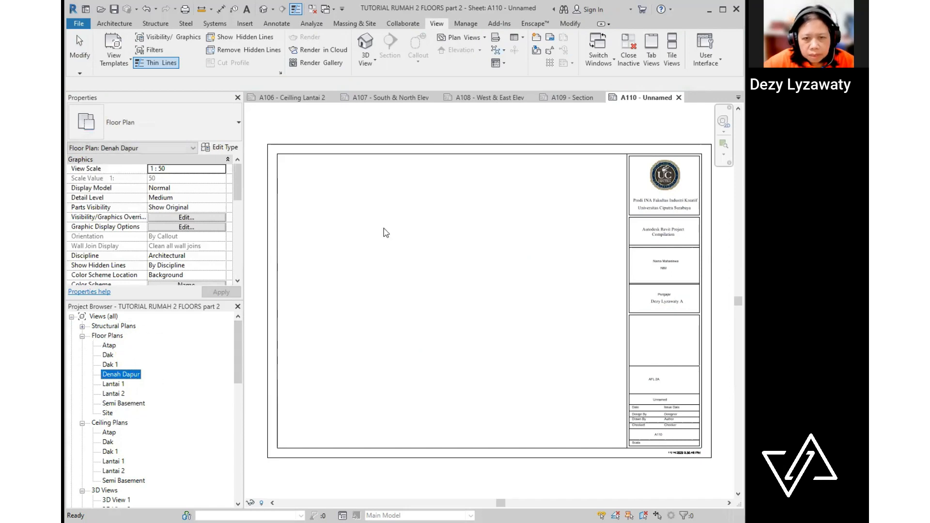
click(356, 229)
- Place Elevation 1 - a to the right of the Denah Dapur plan and Elevation 1 - b below the plan
drag(241, 376, 240, 453)
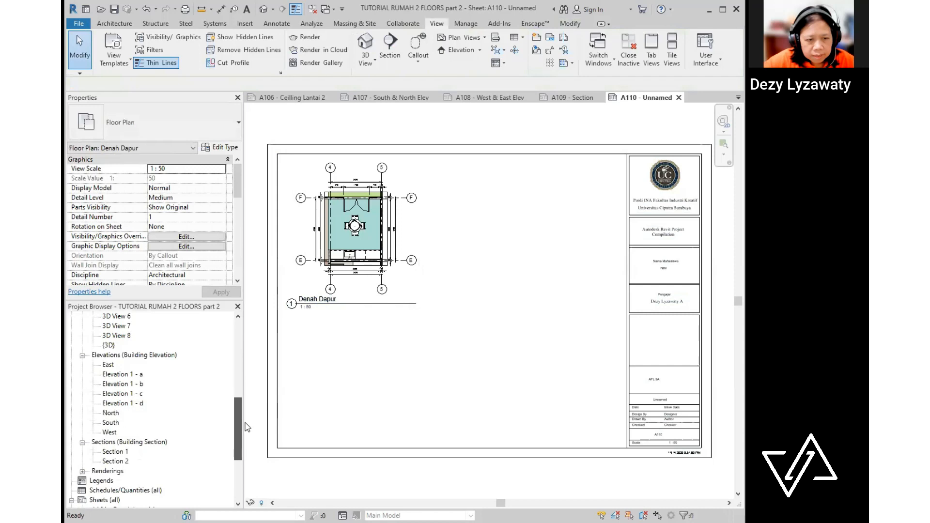
click(126, 374)
drag(539, 245, 516, 256)
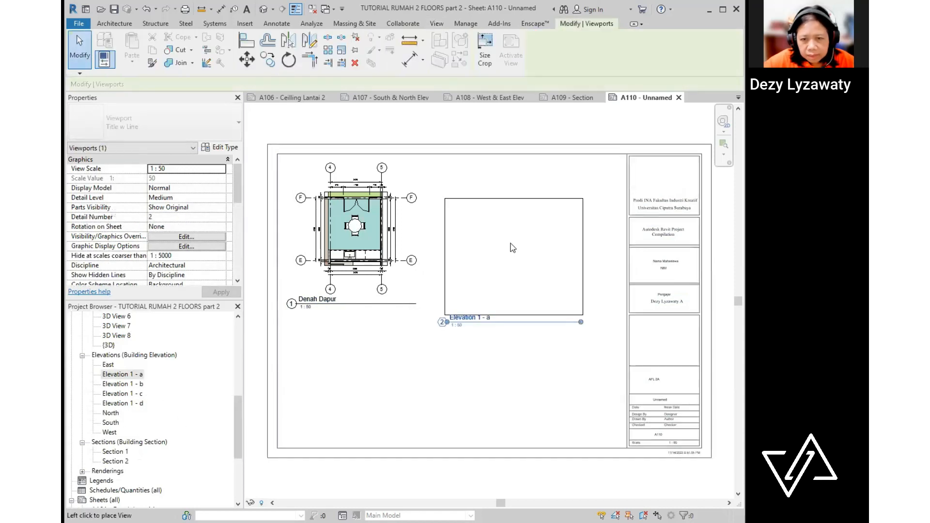
click(512, 244)
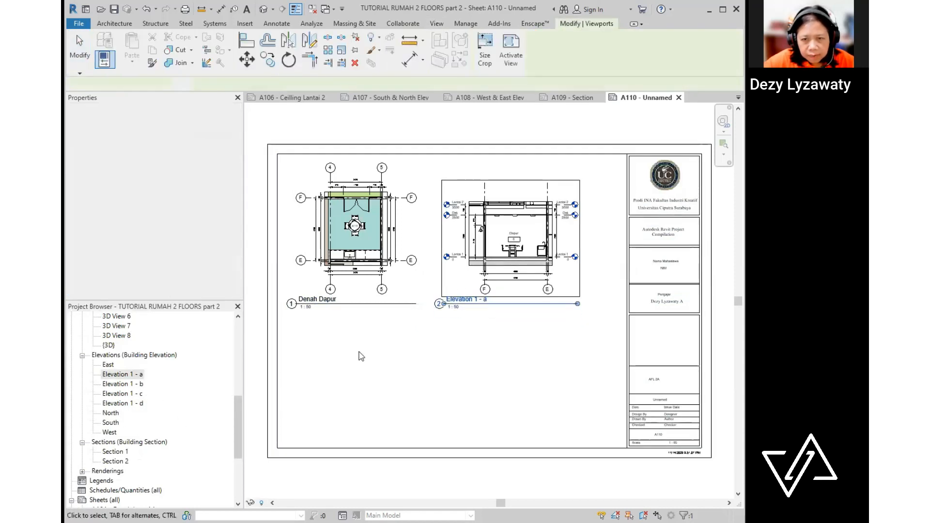
click(132, 384)
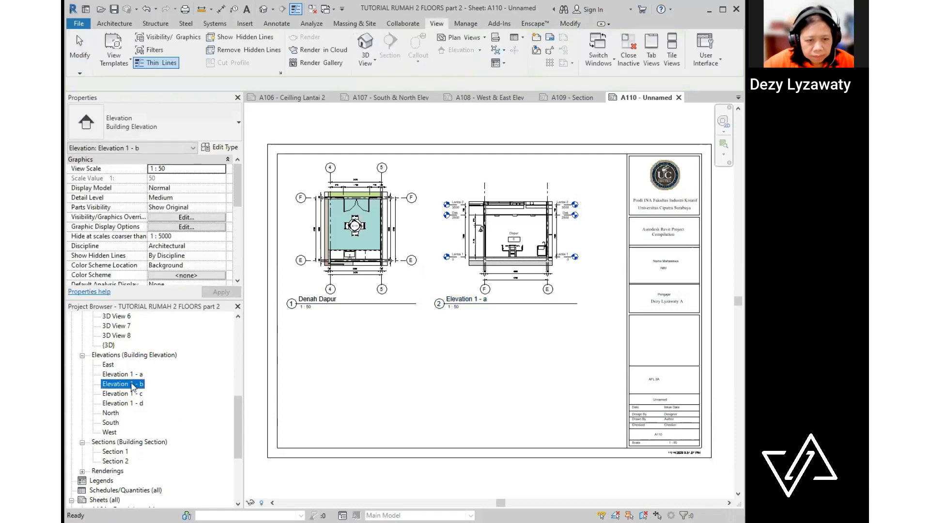
drag(357, 388, 346, 386)
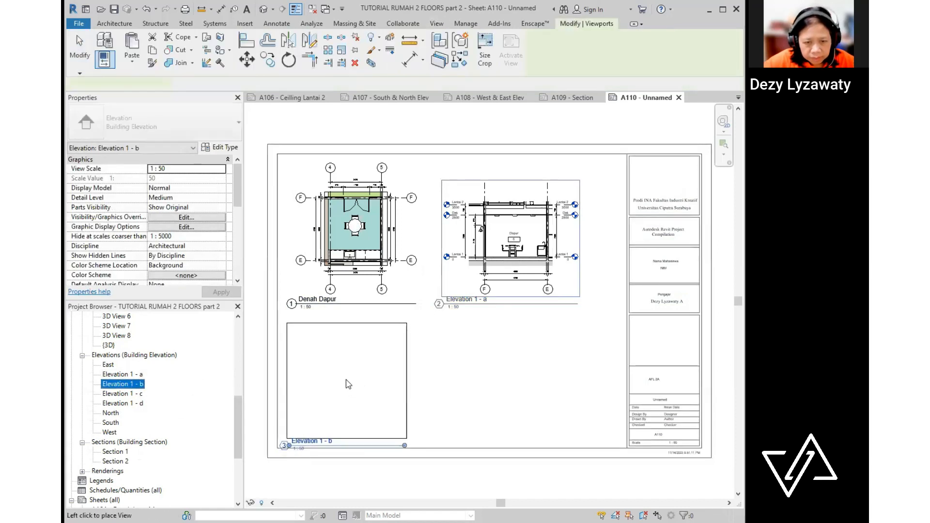
click(346, 377)
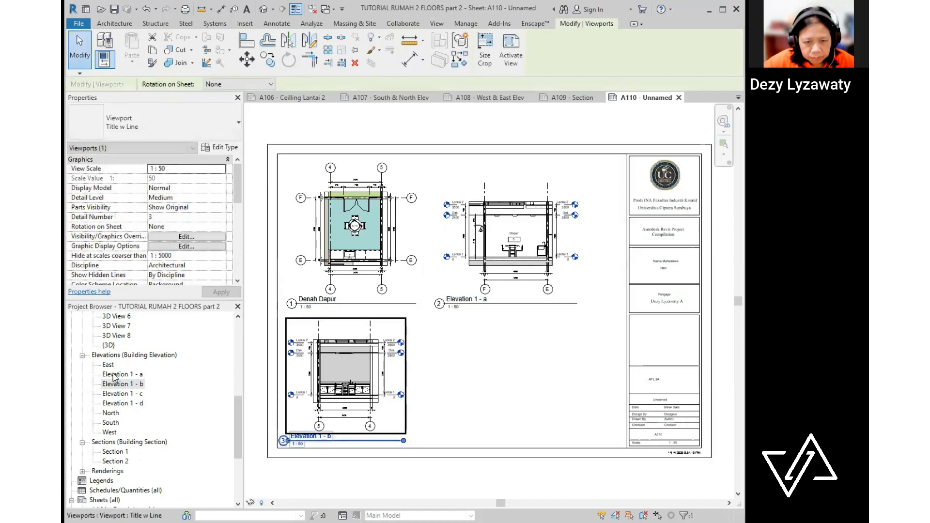
- Place Elevation 1 - c beside Elevation 1 - b in the lower row of the sheet
click(122, 393)
drag(116, 396, 490, 380)
click(481, 378)
- Move the Denah Dapur viewport toward the sheet's upper-left corner and the Elevation 1 - a viewport up and right
click(372, 161)
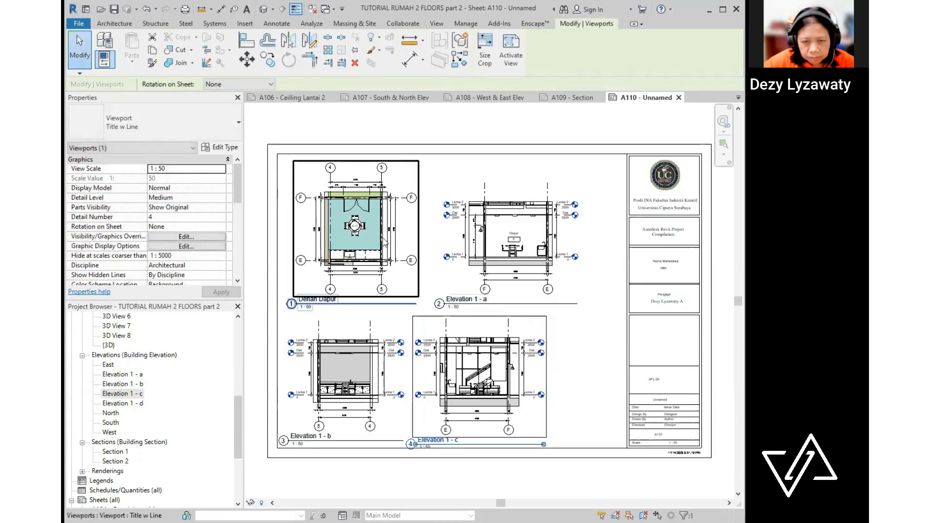
scroll(372, 161, up, 2)
scroll(374, 157, up, 3)
drag(369, 167, 351, 161)
scroll(478, 215, down, 4)
click(611, 255)
drag(613, 213, 631, 192)
- Shift the Elevation 1 - b and Elevation 1 - c viewports left to free space in the lower row
scroll(538, 226, down, 3)
scroll(444, 312, up, 2)
click(443, 312)
scroll(384, 269, up, 2)
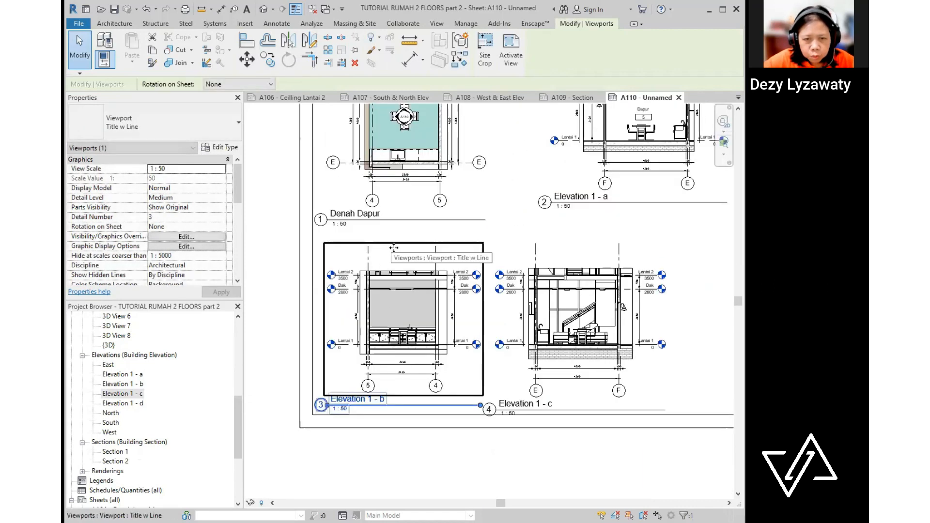
drag(397, 244, 373, 246)
click(585, 241)
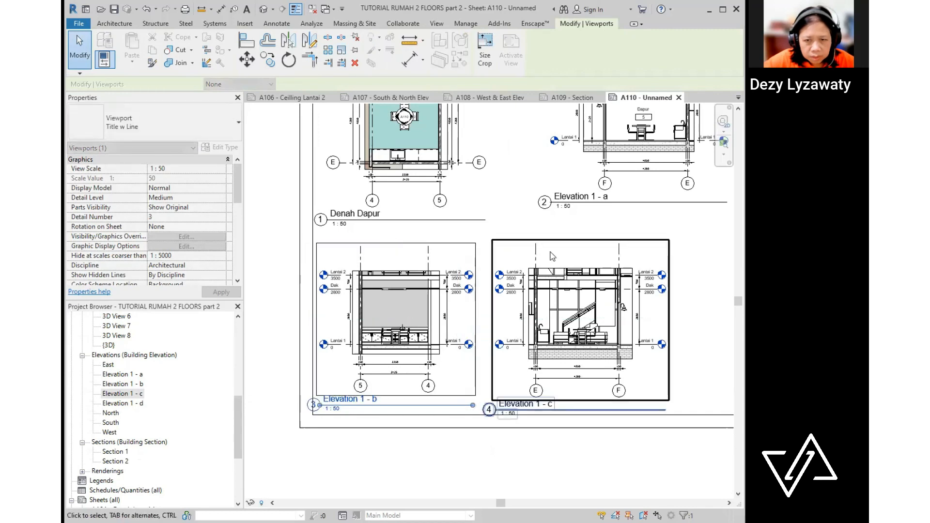
drag(585, 241, 571, 241)
scroll(341, 361, down, 2)
- Place Elevation 1 - d to the right of Elevation 1 - c in the lower row
click(414, 421)
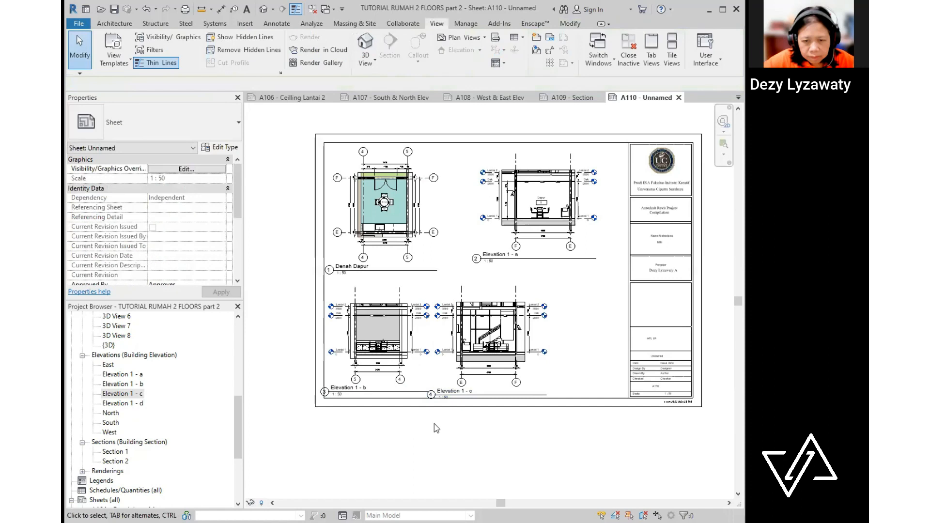
click(127, 405)
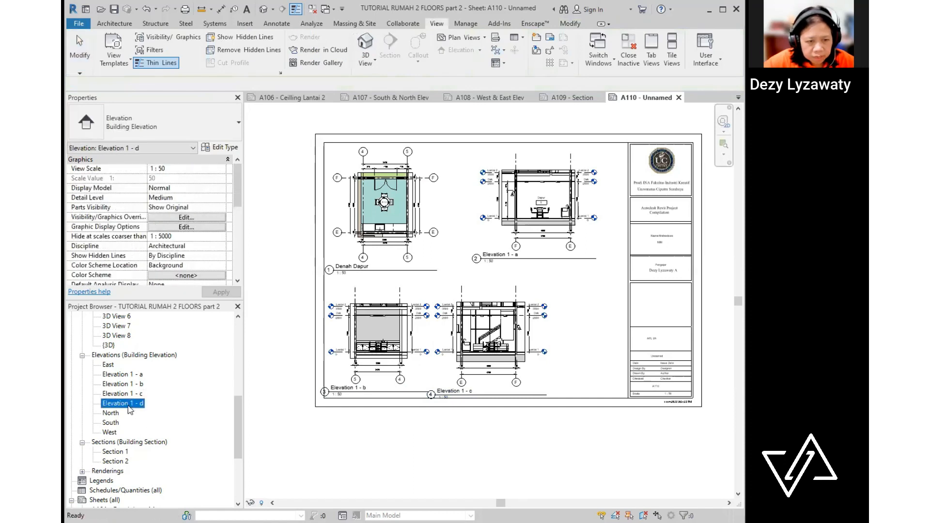
drag(599, 331, 595, 340)
click(595, 337)
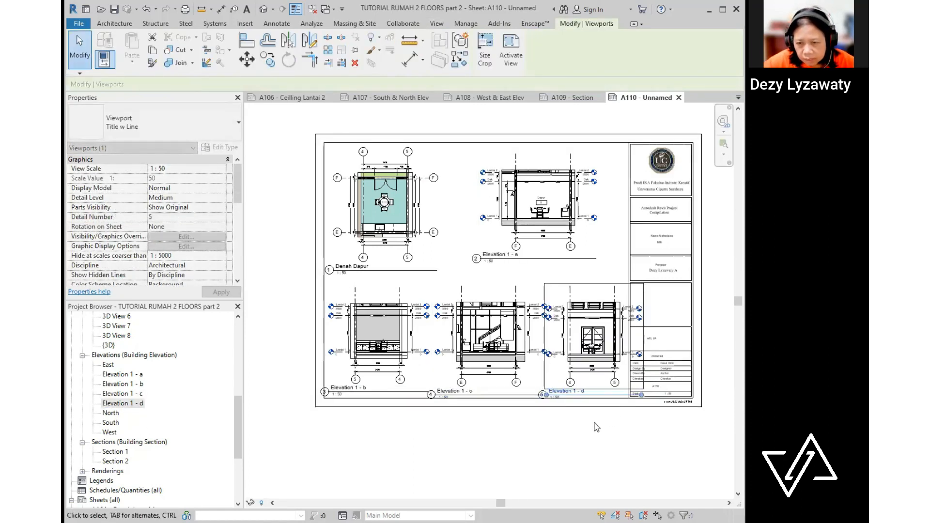
- Shorten the title line of Elevation 1 - b and shift its title right under the drawing
scroll(476, 370, up, 3)
click(531, 271)
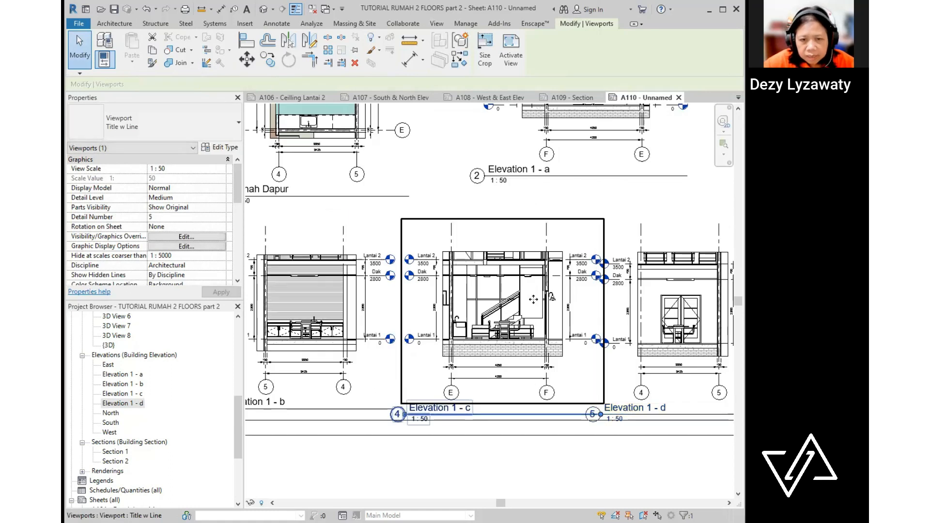
scroll(527, 301, down, 2)
click(579, 191)
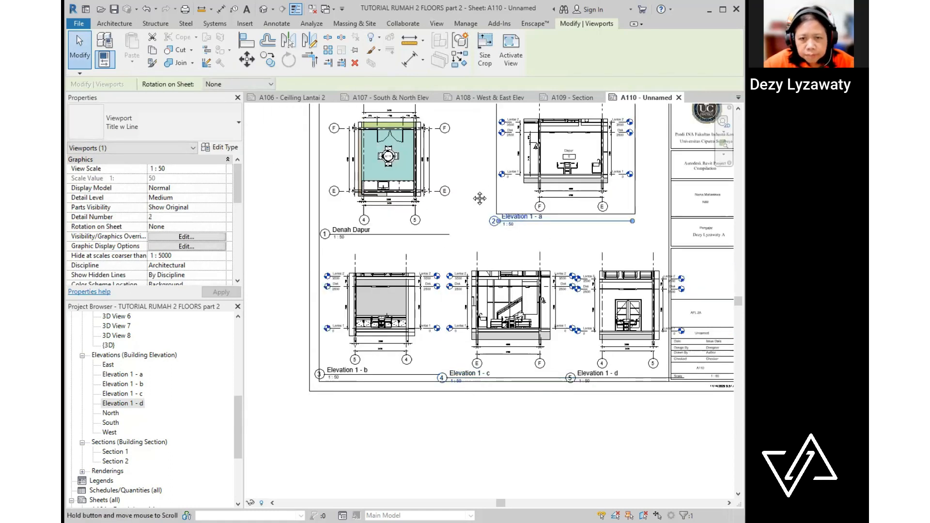
scroll(404, 368, up, 3)
click(420, 410)
drag(420, 412, 379, 413)
click(467, 427)
middle_drag(471, 427, 473, 355)
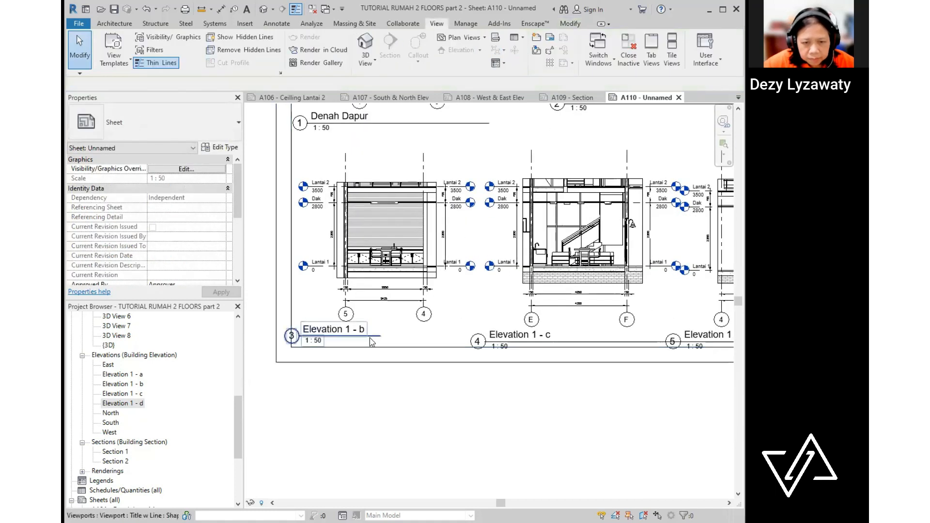
drag(369, 336, 396, 336)
- Nudge the Elevation 1 - c viewport left, shorten its title line and shift the title left
middle_drag(571, 368, 402, 388)
drag(382, 256, 376, 256)
scroll(376, 256, up, 1)
drag(506, 376, 395, 376)
click(430, 428)
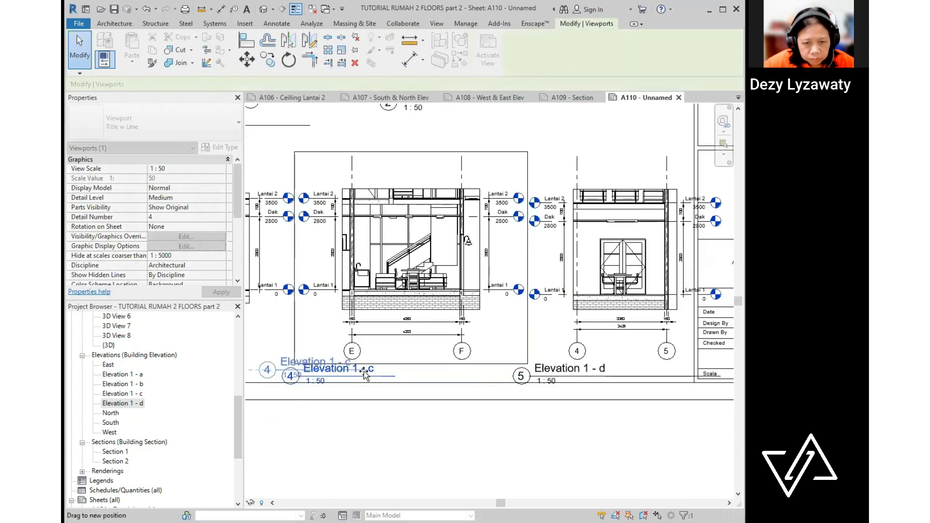
- Shorten the Elevation 1 - d title line and move its viewport so the levels align with Elevation 1 - c
scroll(575, 407, down, 3)
middle_drag(573, 403, 720, 443)
drag(660, 288, 441, 383)
key(m)
key(v)
scroll(371, 296, up, 3)
click(427, 372)
click(375, 339)
scroll(436, 315, down, 4)
drag(661, 288, 440, 383)
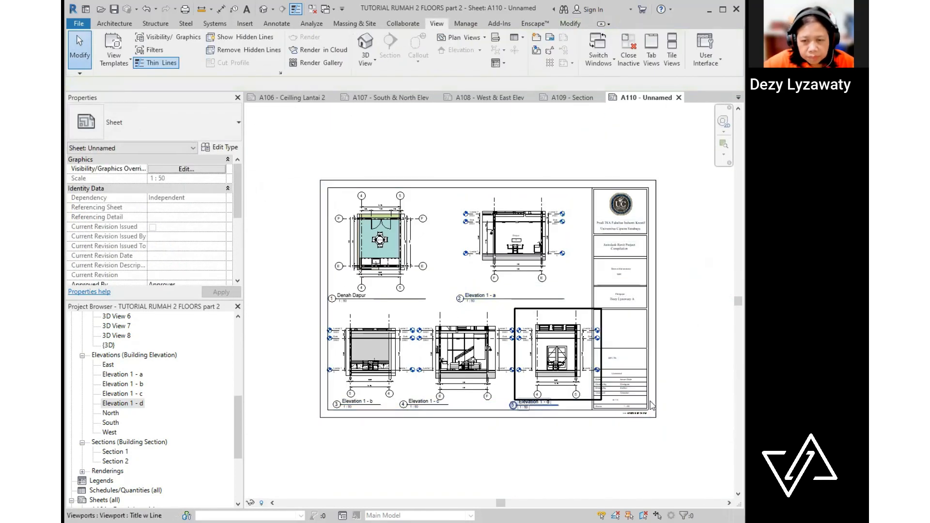
- Open the Elevation 1 - d view and hide the right-hand level heads of Lantai 2, Dak and Lantai 1
scroll(652, 389, up, 4)
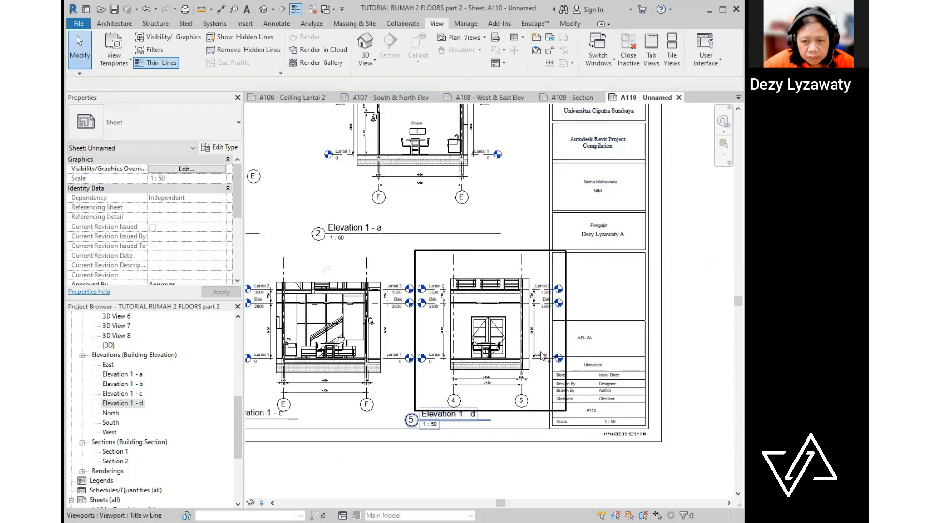
double_click(470, 421)
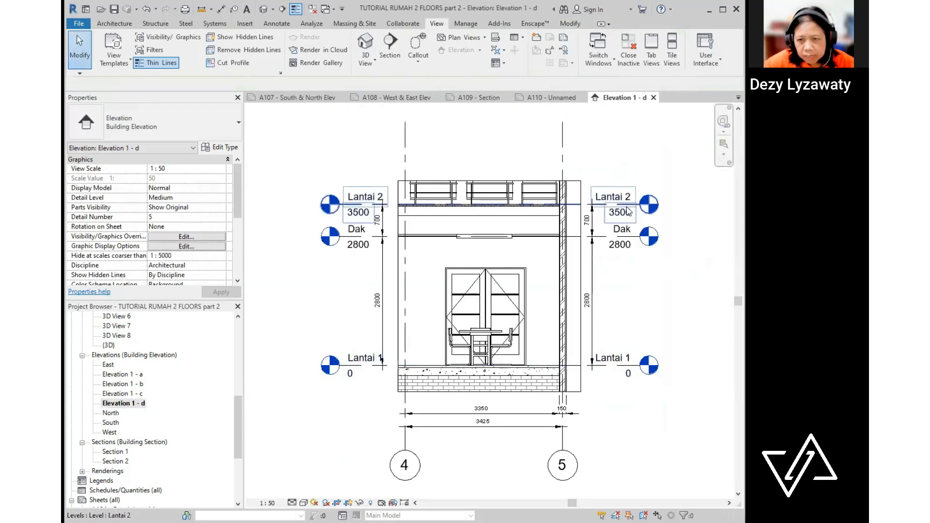
click(687, 203)
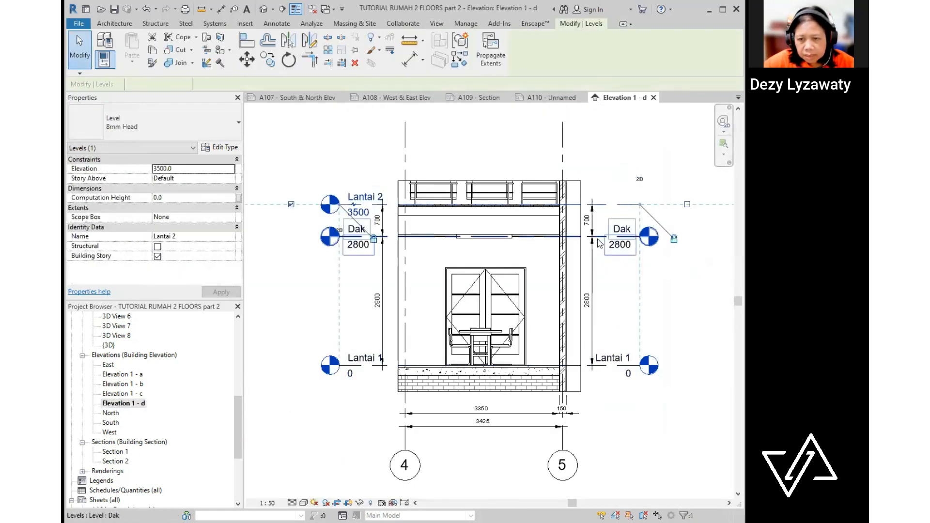
click(685, 236)
click(685, 364)
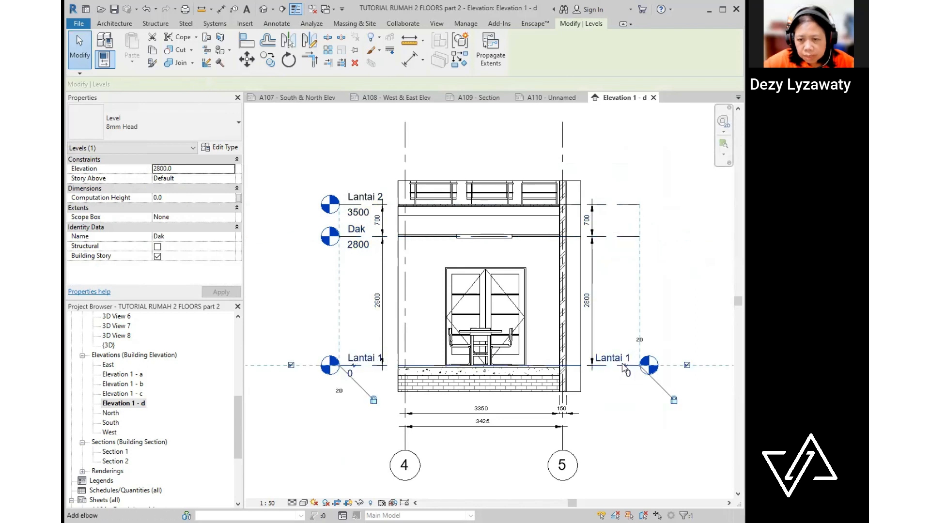
click(686, 313)
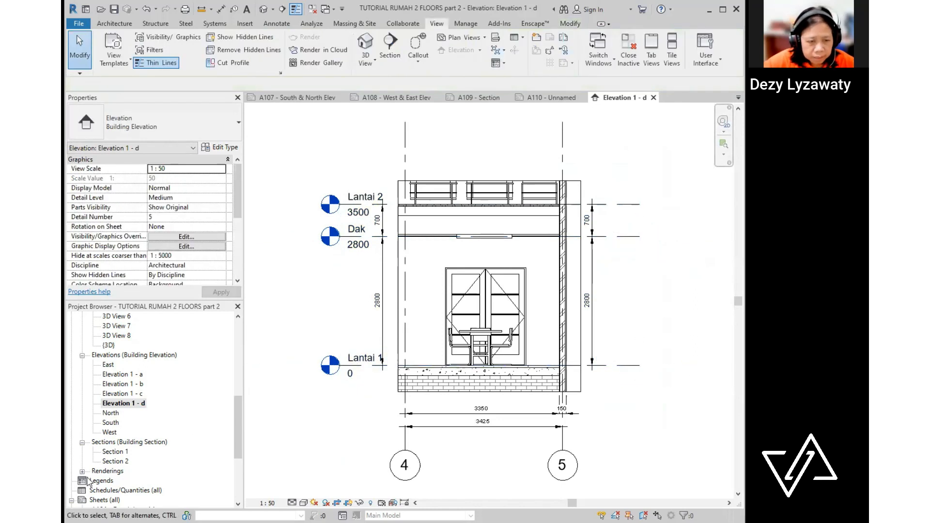
- Return to sheet A110 and name it Detail R. Dapur in the title block
scroll(106, 480, down, 5)
click(127, 472)
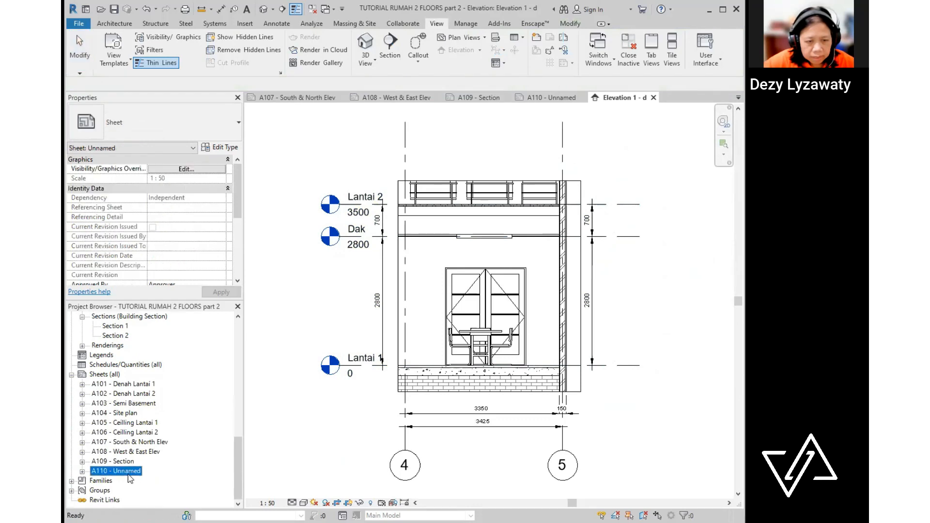
double_click(127, 472)
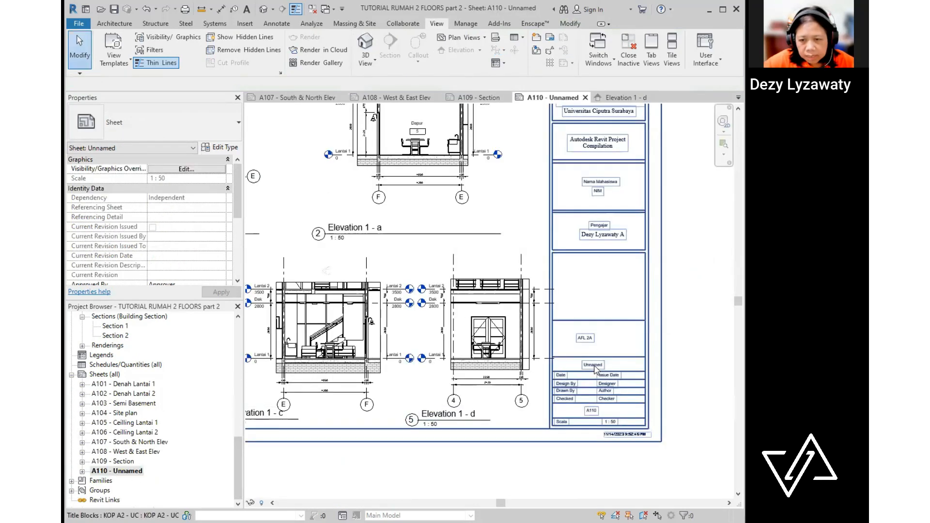
click(595, 369)
click(598, 369)
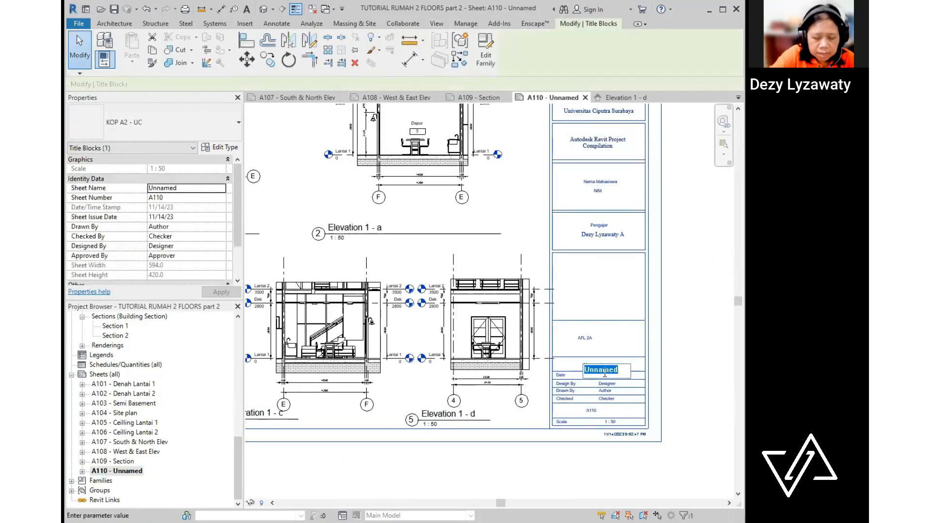
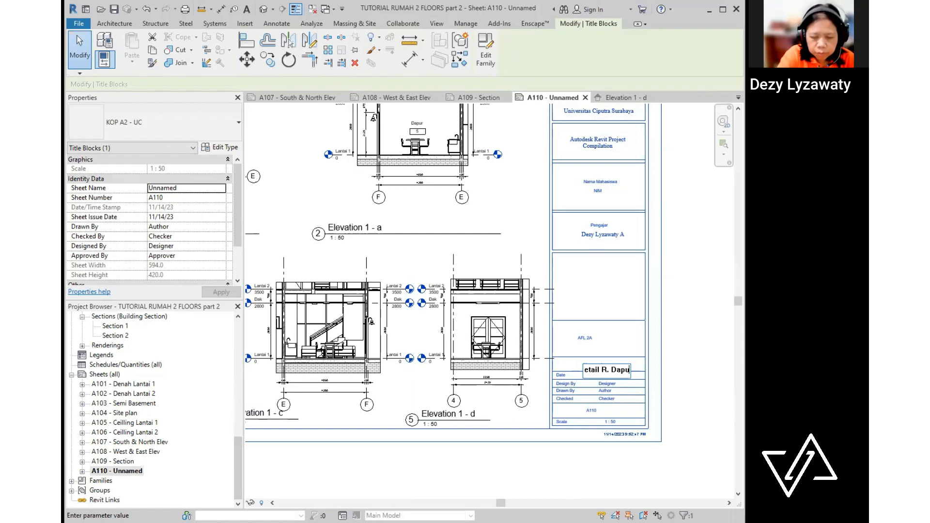
key(Return)
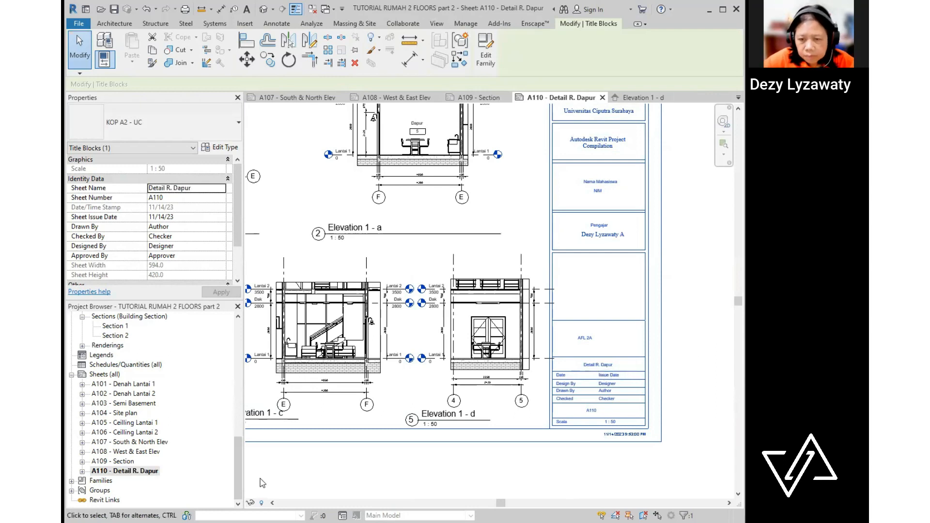
scroll(692, 323, down, 3)
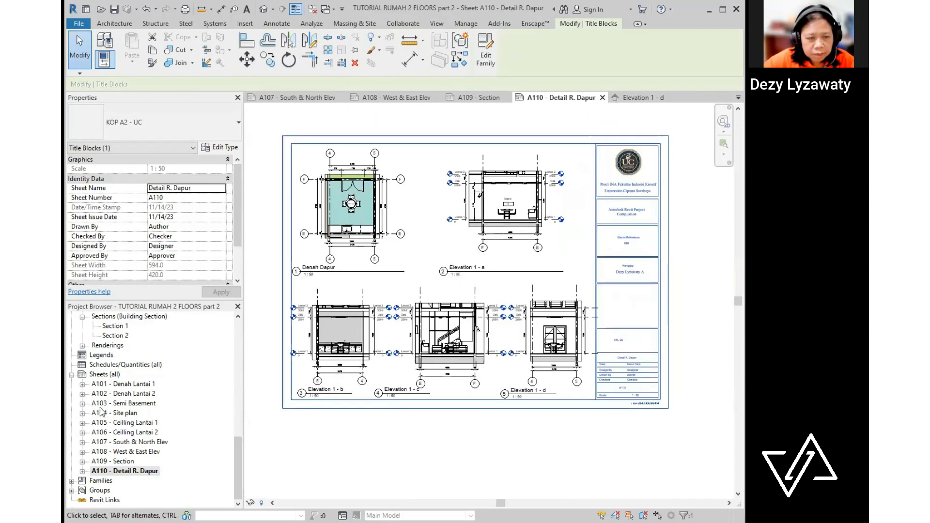
- Create a new sheet using the KOP A2 - UC title block
click(111, 376)
right_click(112, 379)
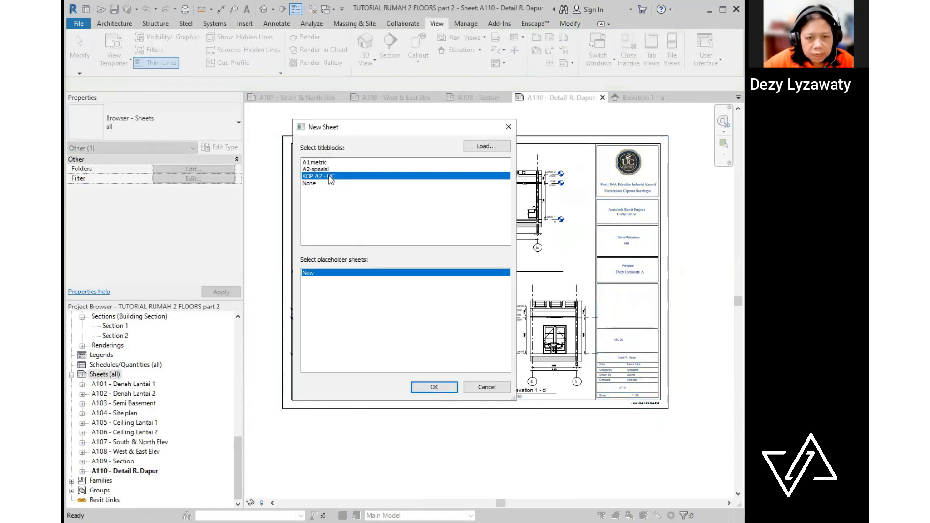
double_click(331, 177)
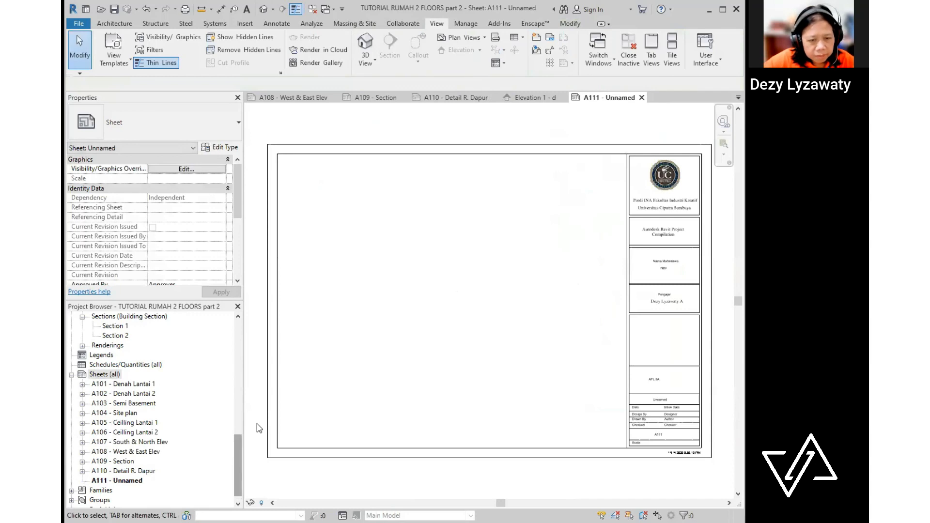
- Place the 3D View 1 perspective in the upper-left area of the new sheet
scroll(242, 394, up, 6)
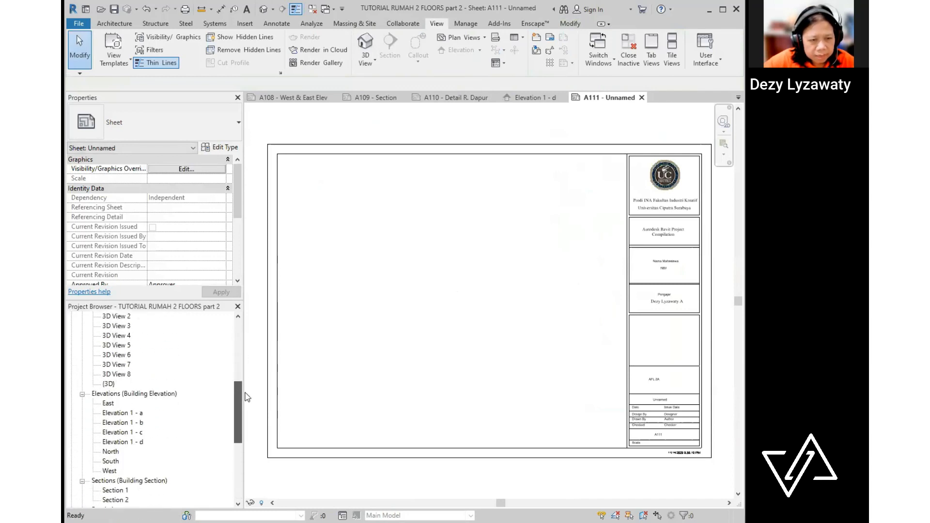
drag(247, 397, 245, 398)
scroll(126, 325, up, 1)
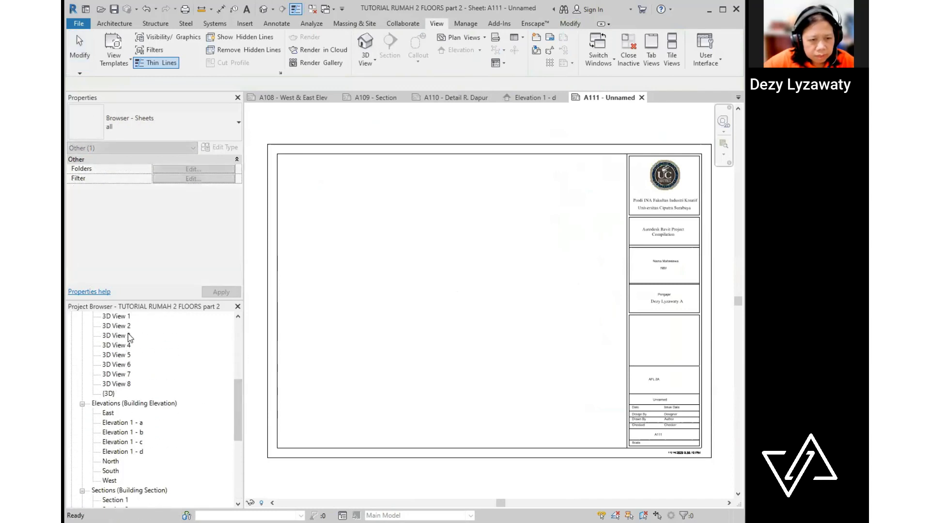
click(125, 318)
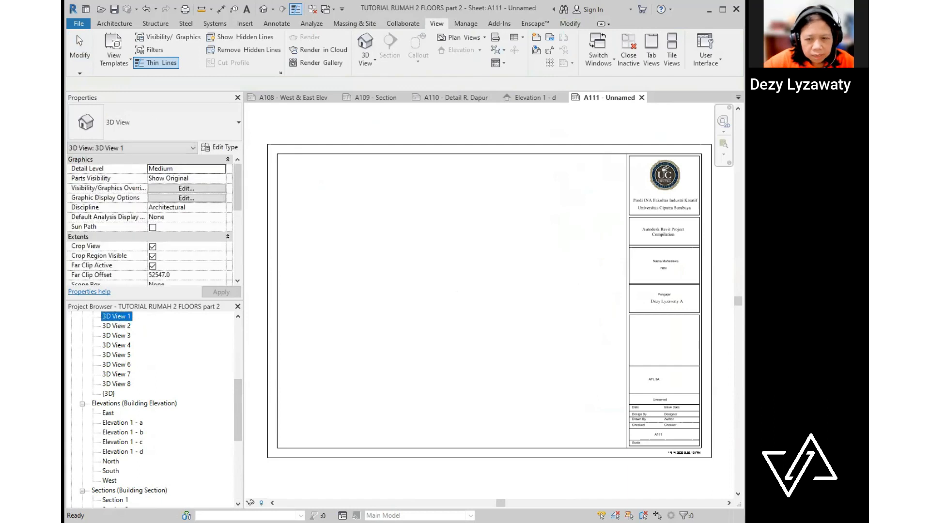
drag(450, 273, 364, 222)
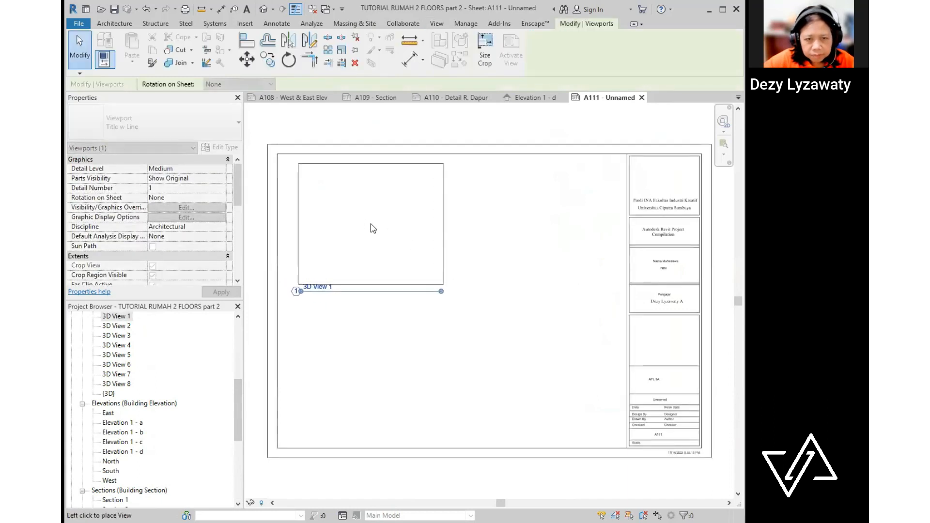
click(371, 225)
- Place 3D View 2 on the sheet and move its viewport beside 3D View 1
click(122, 326)
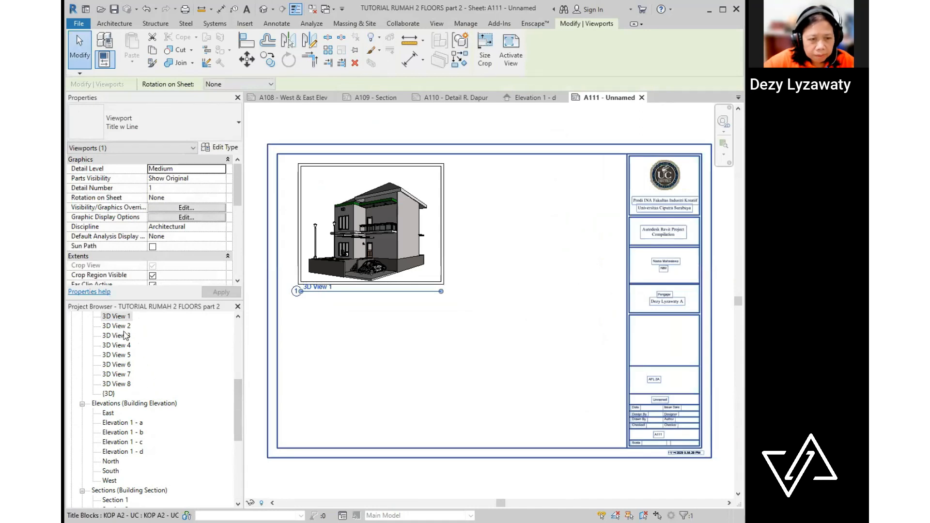
drag(378, 380, 376, 372)
click(376, 372)
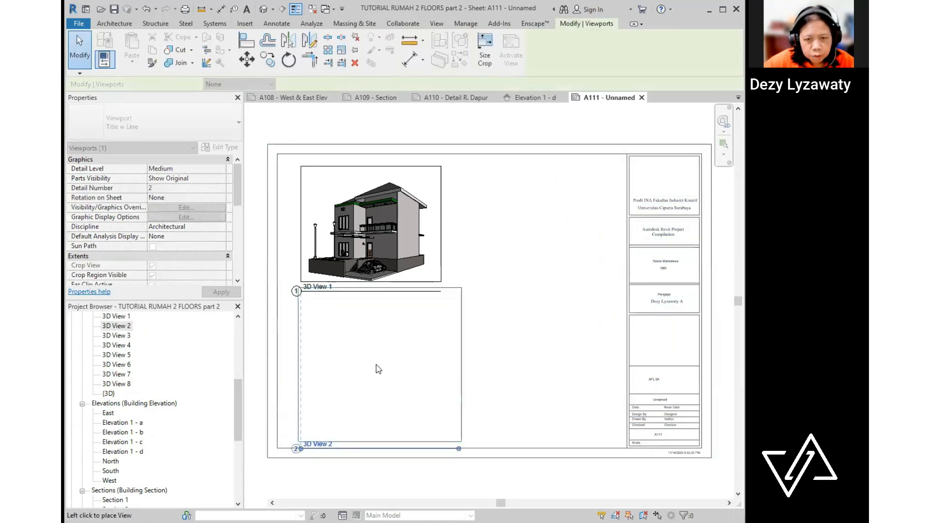
click(495, 391)
click(435, 375)
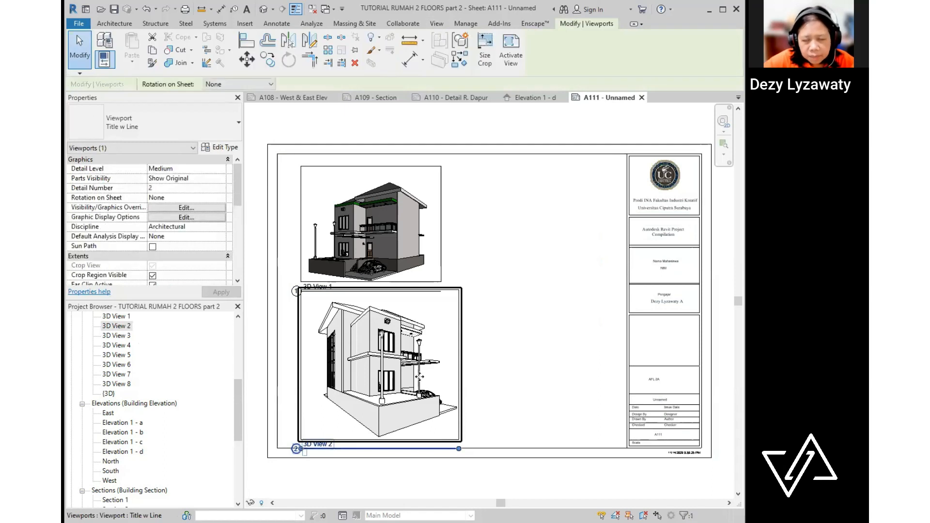
drag(403, 377, 556, 254)
click(542, 382)
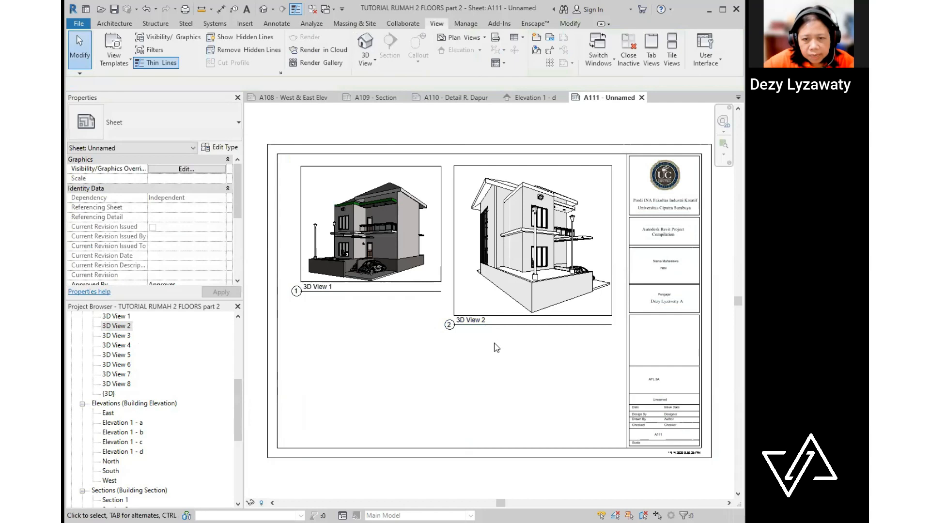
- Delete the 3D View 2 and 3D View 1 viewports from the sheet
click(515, 320)
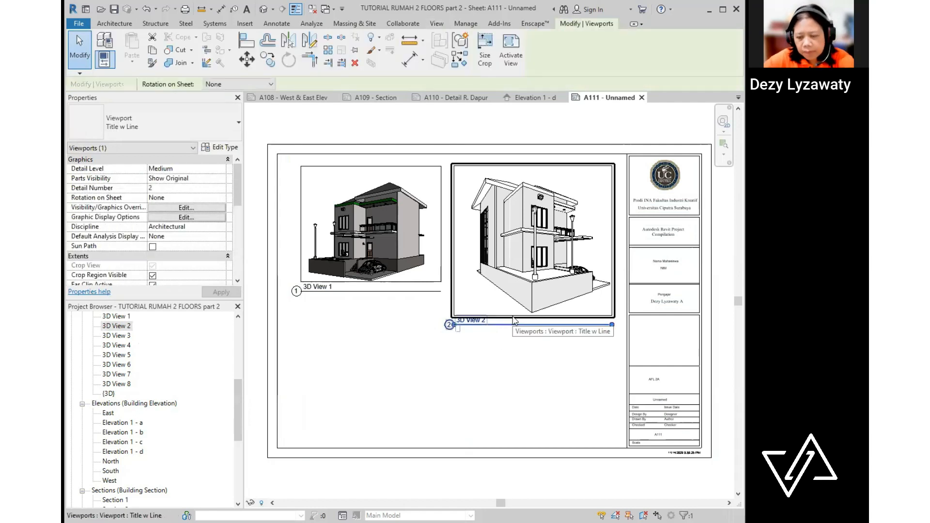
key(Delete)
click(434, 282)
key(Delete)
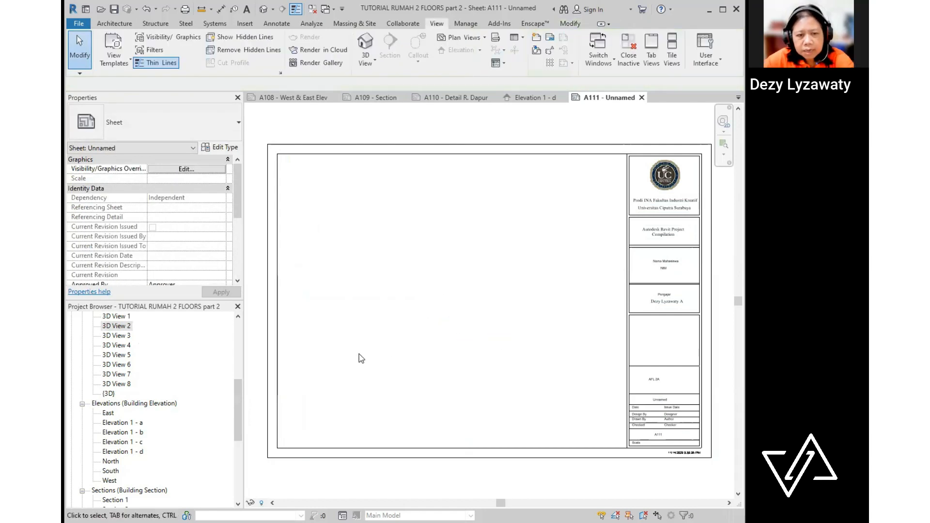
- Open 3D View 1 and make its crop region square by matching the width to its 155 mm height
double_click(127, 316)
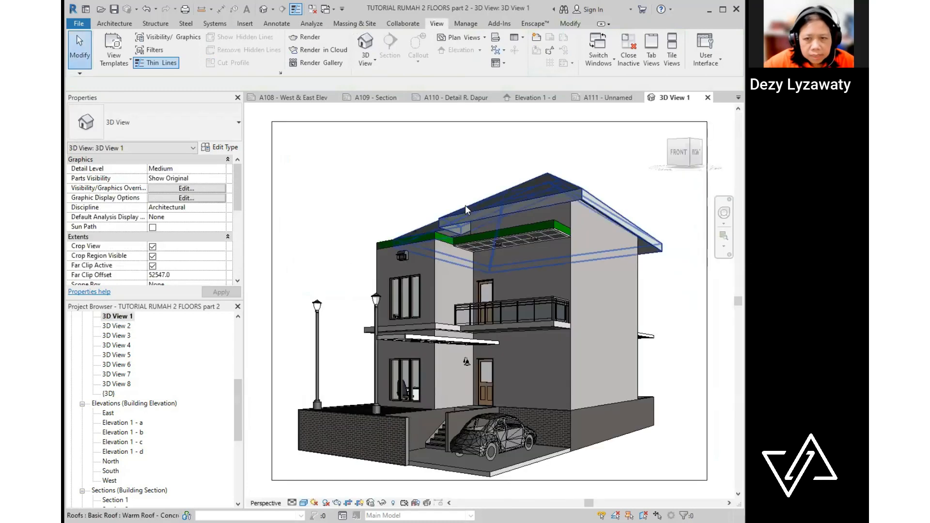
click(465, 122)
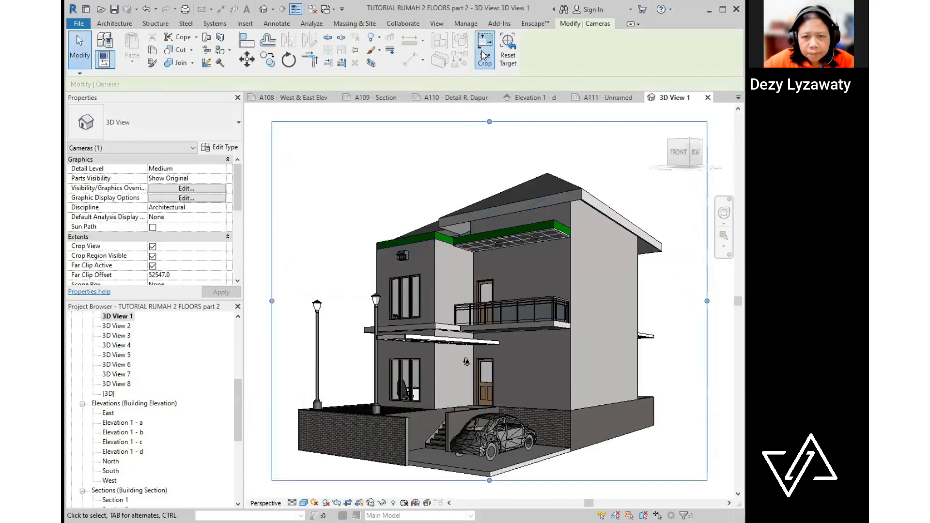
click(485, 56)
click(324, 284)
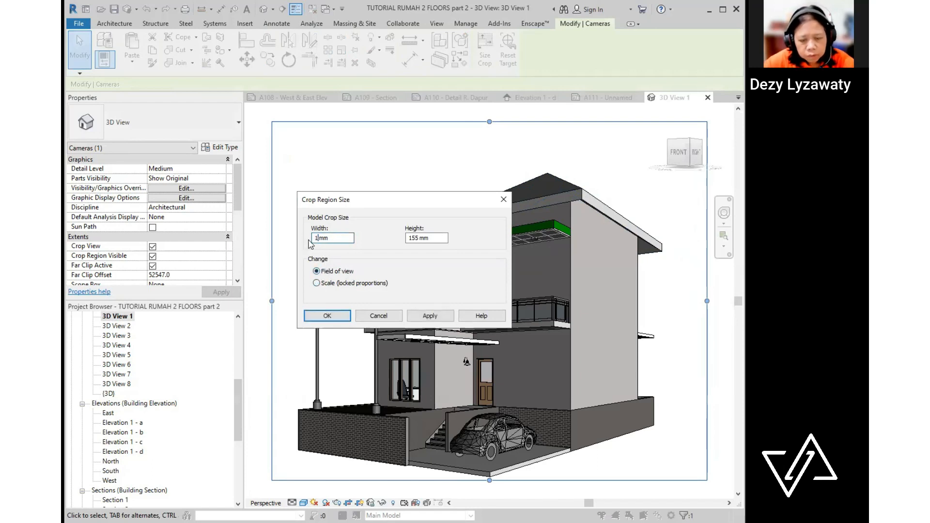
click(428, 316)
click(326, 315)
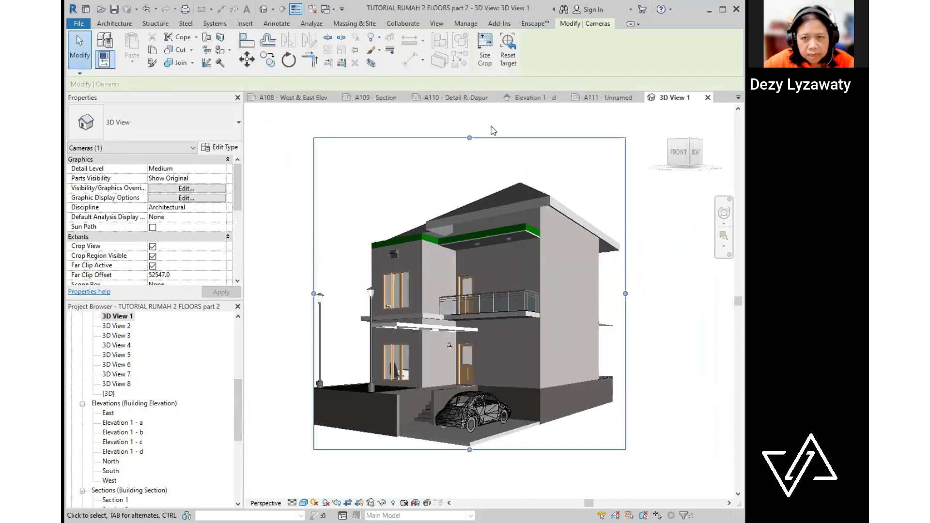
click(493, 130)
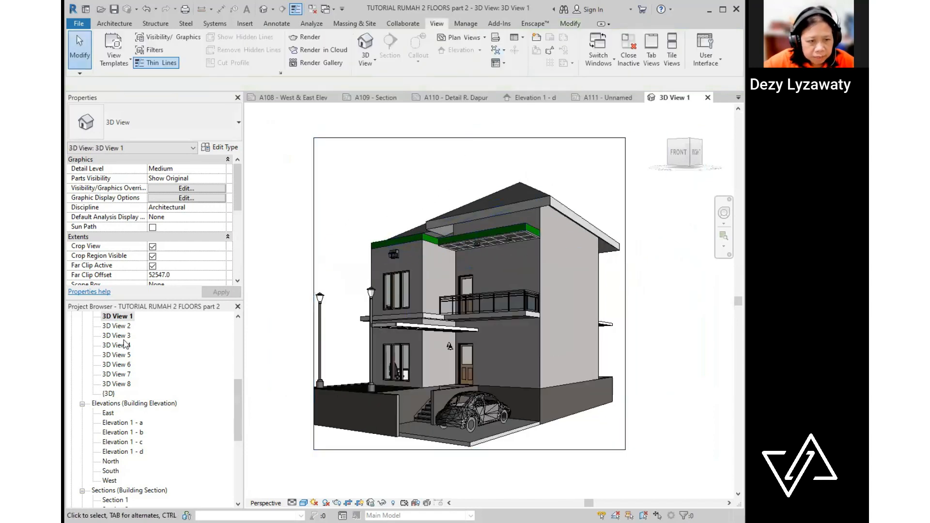
- Open 3D View 2 and set its crop region to 155 mm wide and 155 mm high
double_click(124, 324)
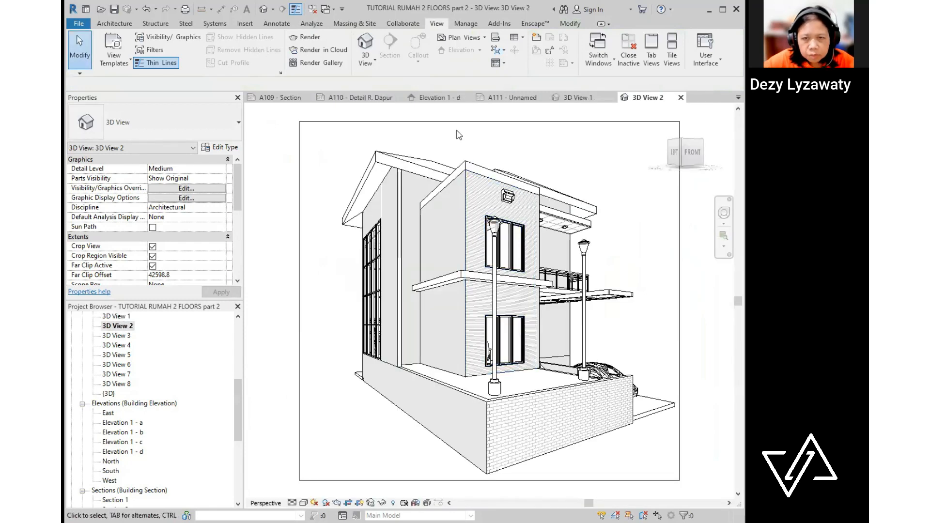
click(457, 122)
click(485, 53)
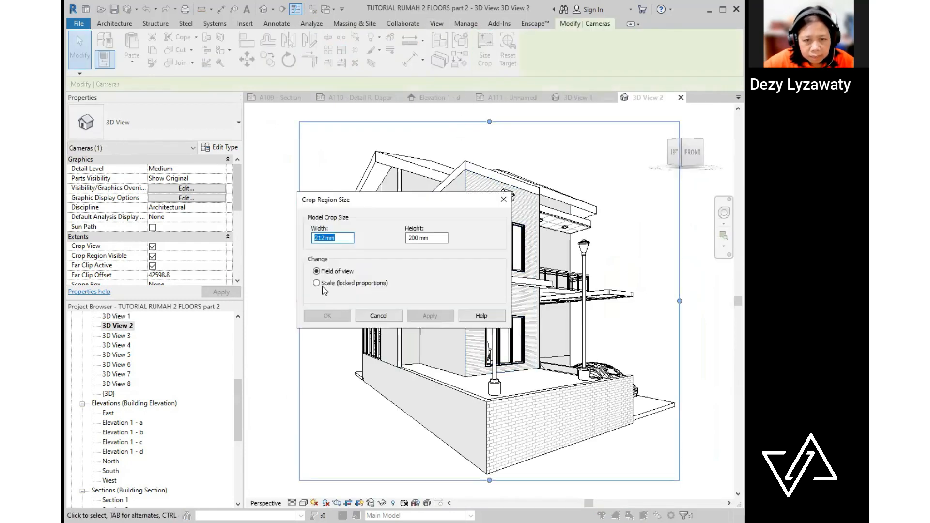
double_click(317, 234)
text(155)
click(430, 316)
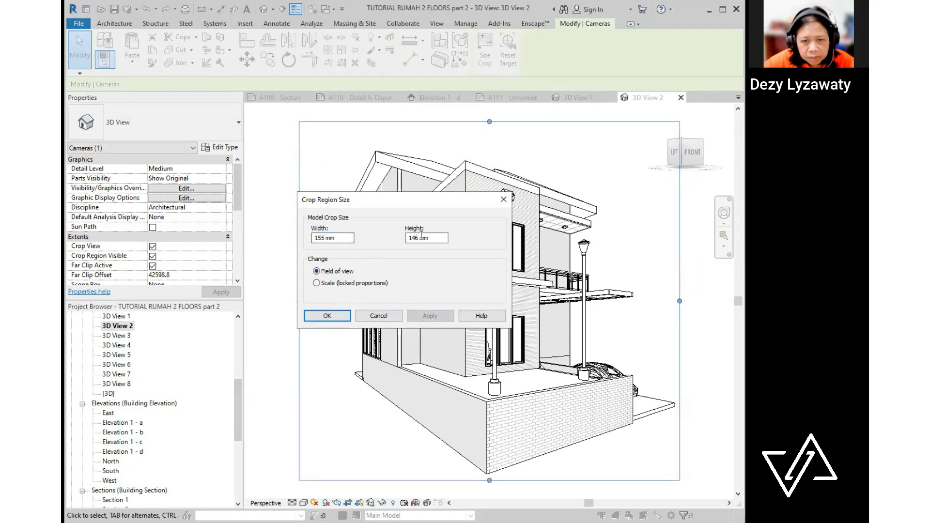
double_click(417, 238)
text(1)
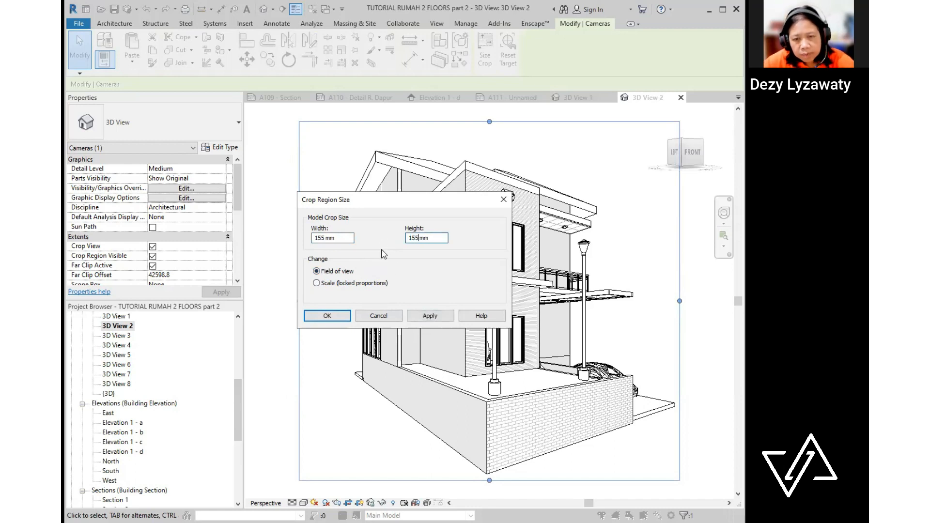
click(430, 315)
click(328, 316)
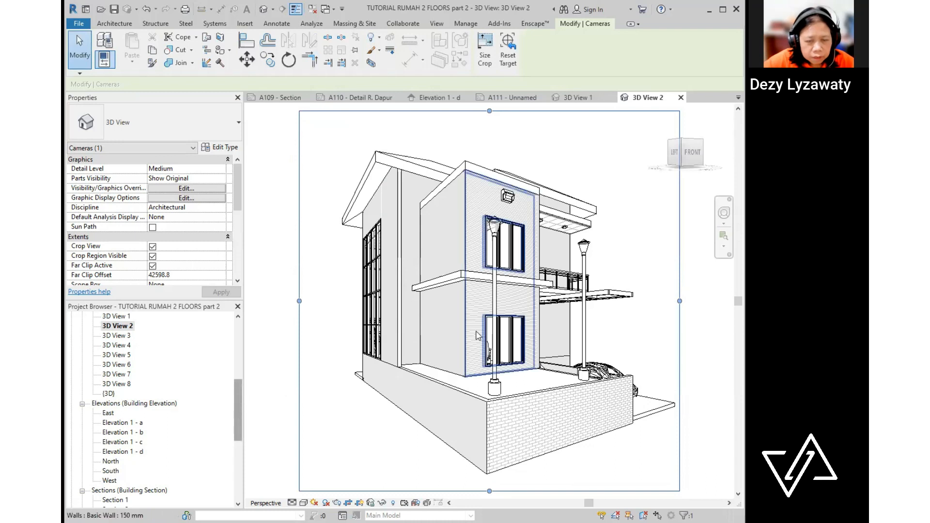
- Return to sheet A111 and place 3D View 1 in its upper-left area
scroll(113, 450, down, 3)
scroll(140, 482, down, 4)
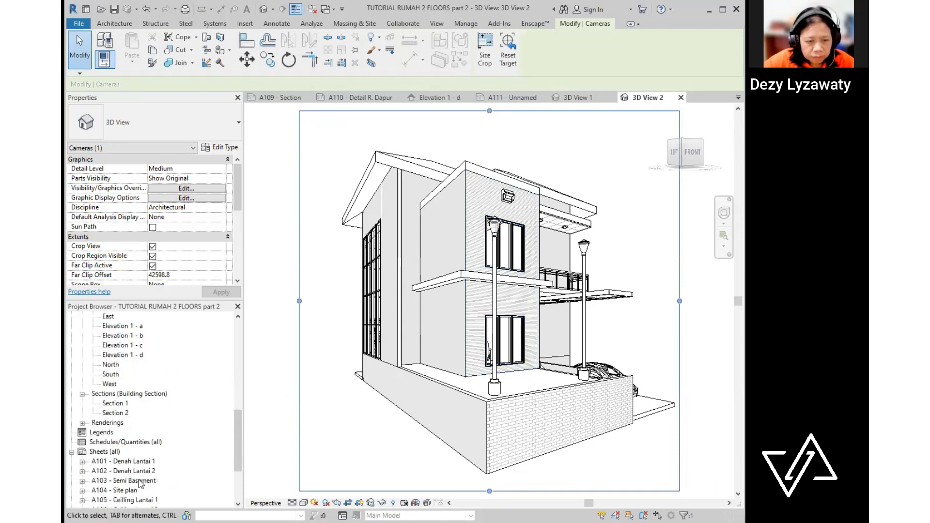
click(140, 481)
double_click(139, 481)
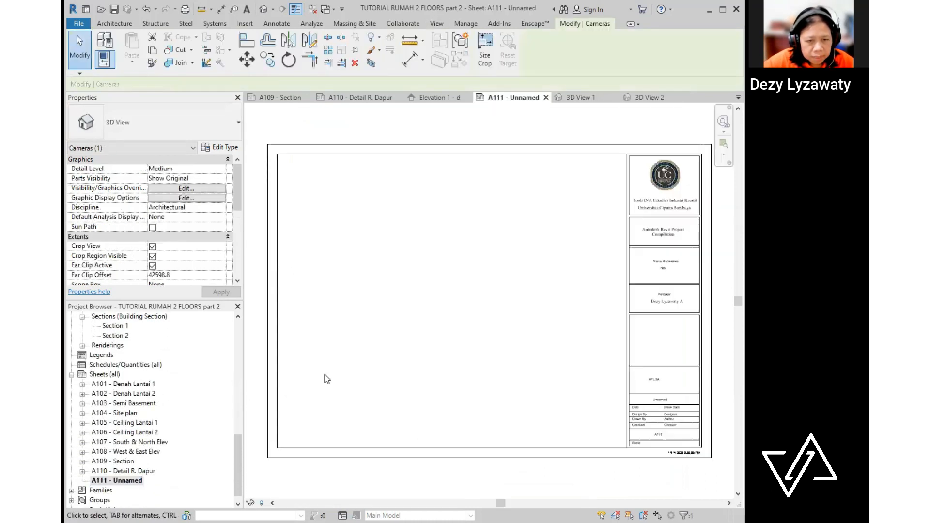
drag(239, 438, 241, 352)
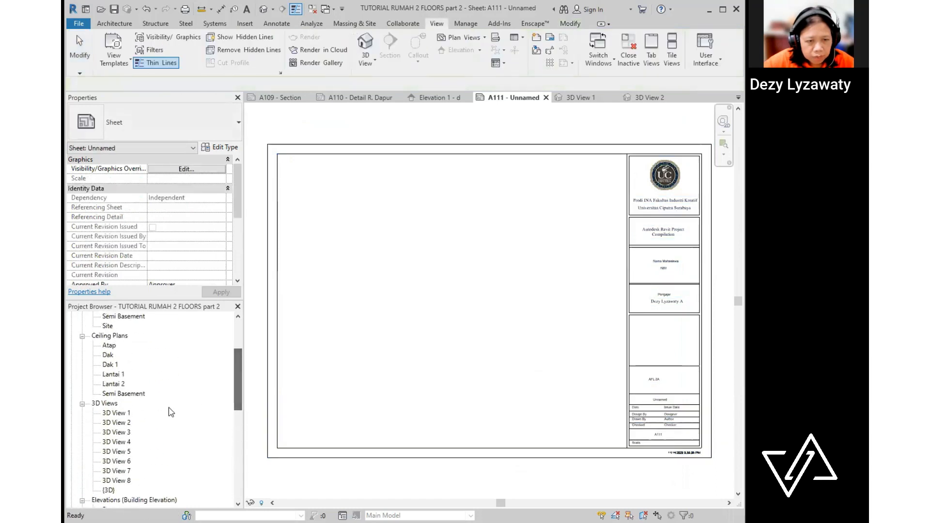
click(114, 413)
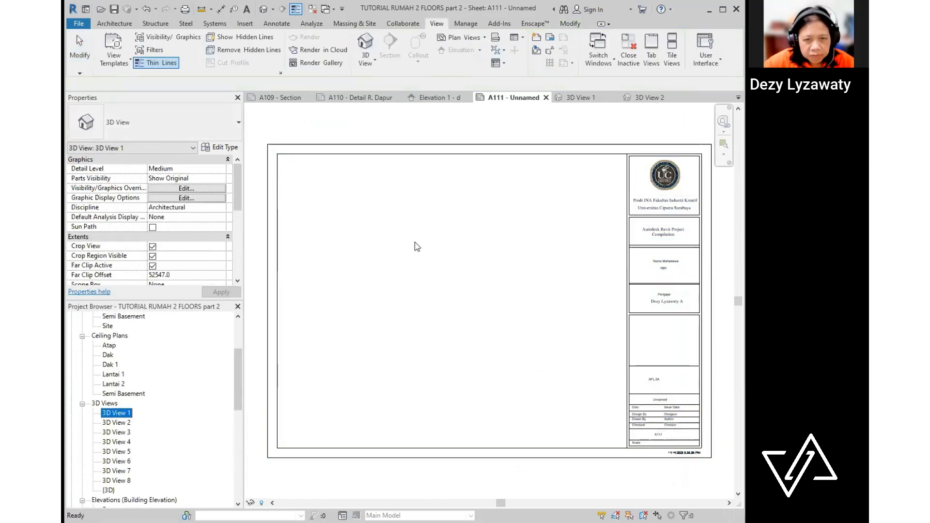
drag(372, 238, 364, 232)
click(363, 232)
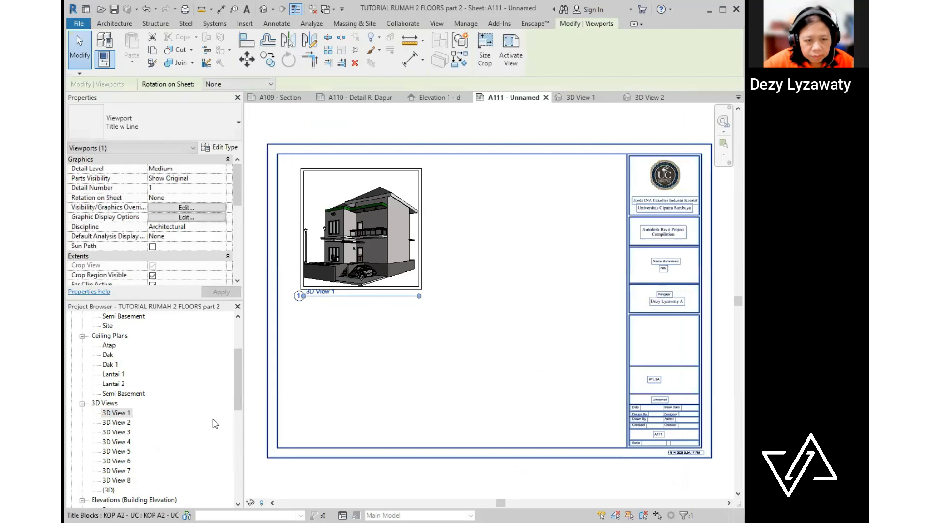
- Place 3D View 2 to the right of 3D View 1, aligned at the same height
click(118, 423)
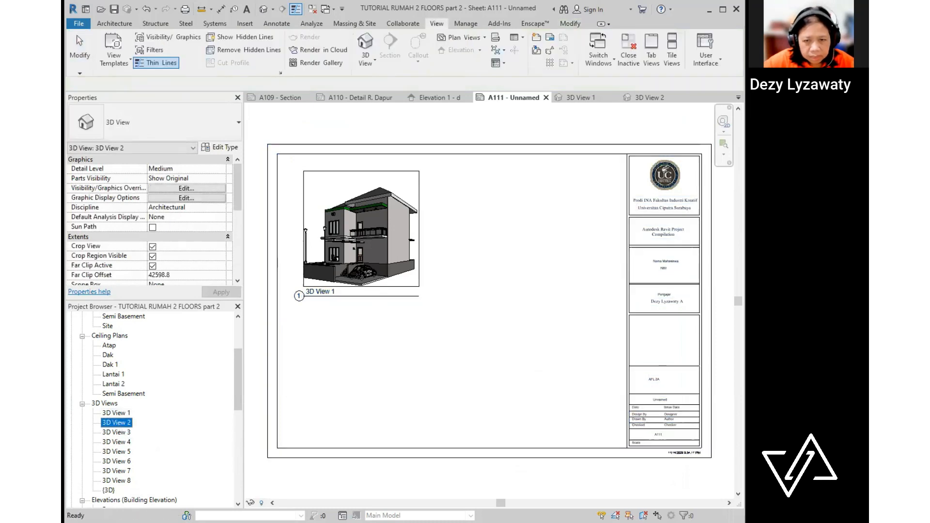
click(521, 234)
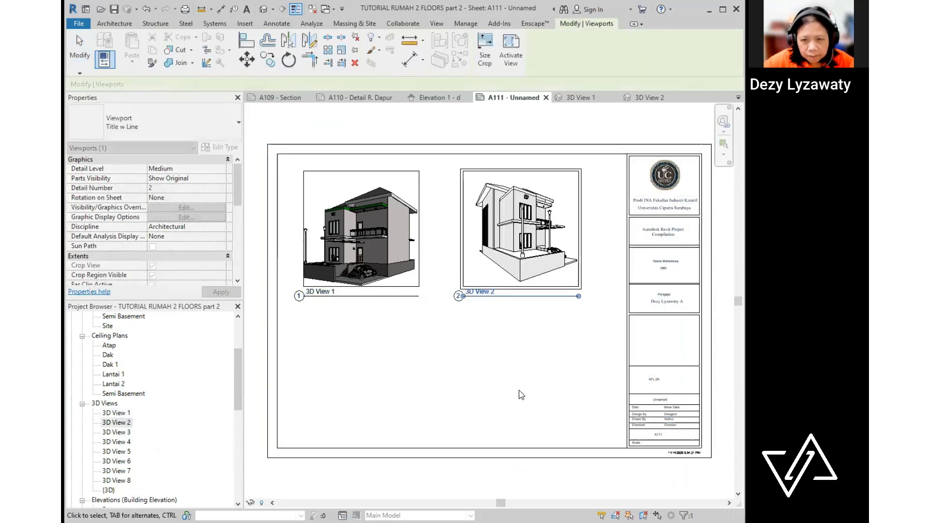
scroll(512, 357, down, 2)
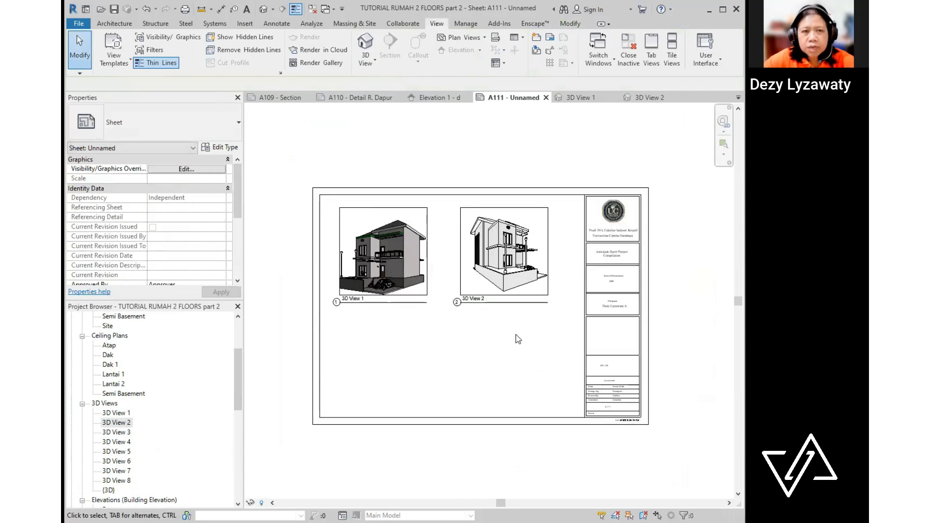
- Import the rendered image 3D View 1.jpg from the Image render folder, browsing by thumbnails, and place it on sheet A111
click(252, 24)
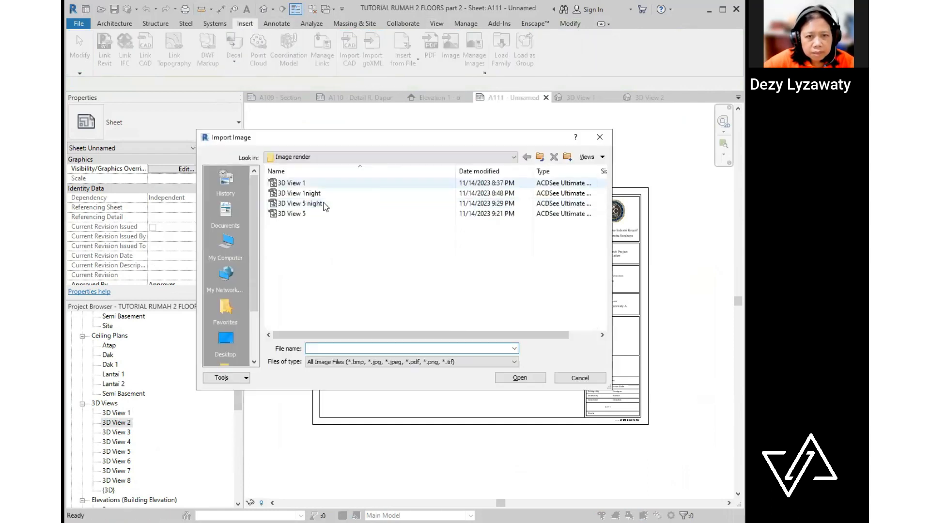
click(310, 183)
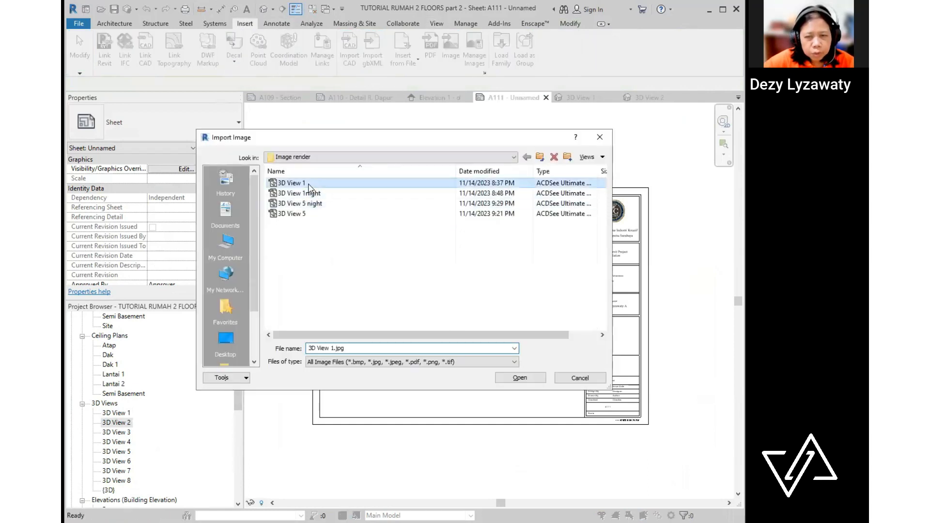
click(595, 158)
click(605, 193)
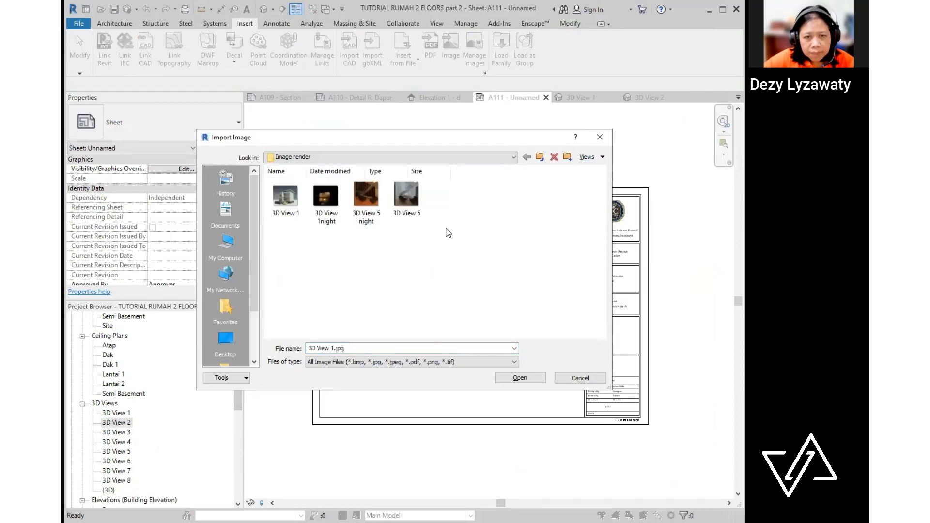
click(289, 215)
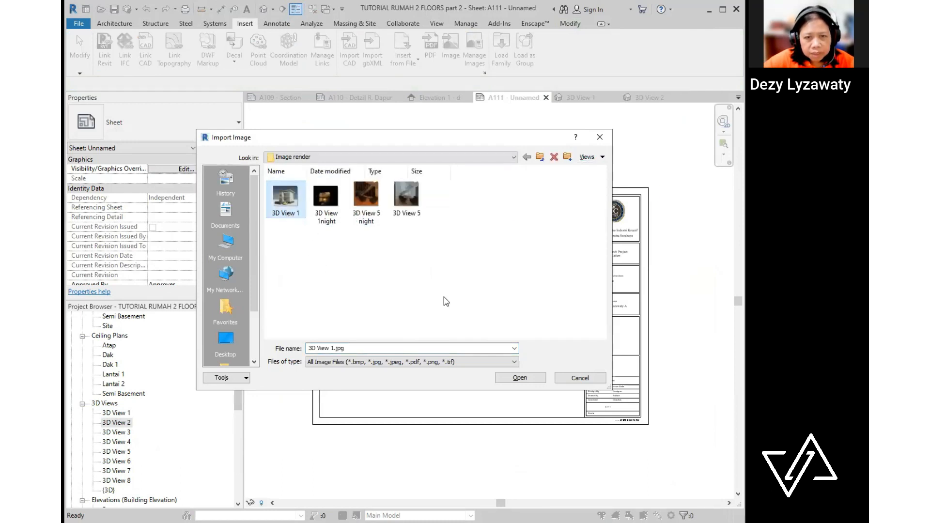
click(537, 382)
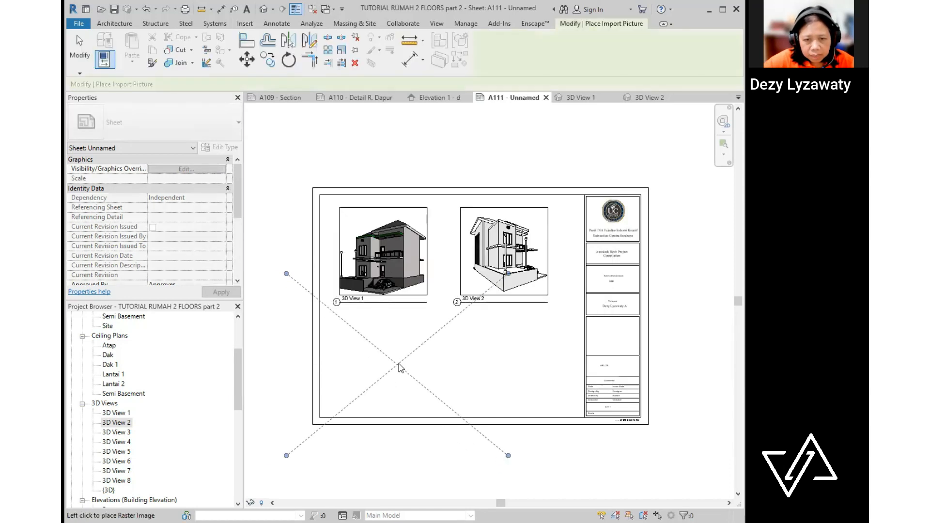
click(399, 363)
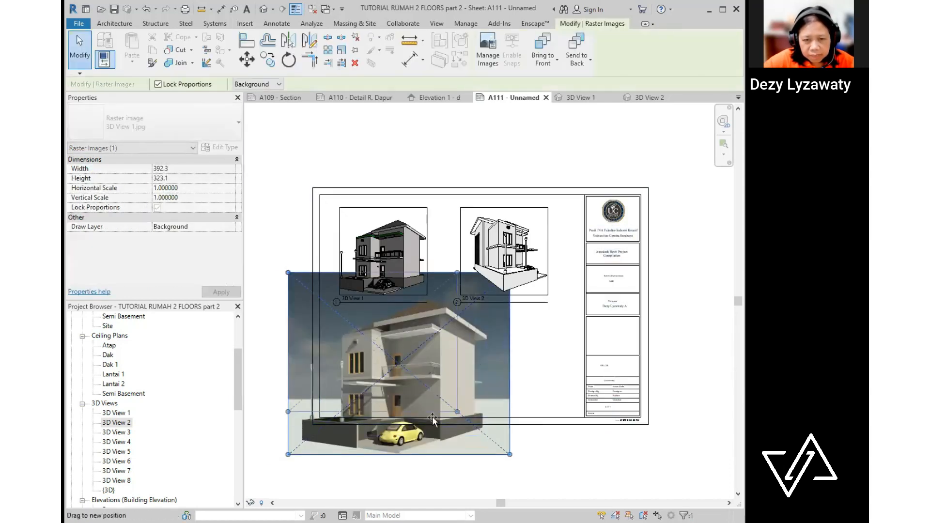
- Scale the daytime render down and position it directly below the 3D View 1 viewport
drag(394, 391, 394, 391)
drag(393, 355, 435, 400)
click(478, 388)
click(438, 402)
click(478, 401)
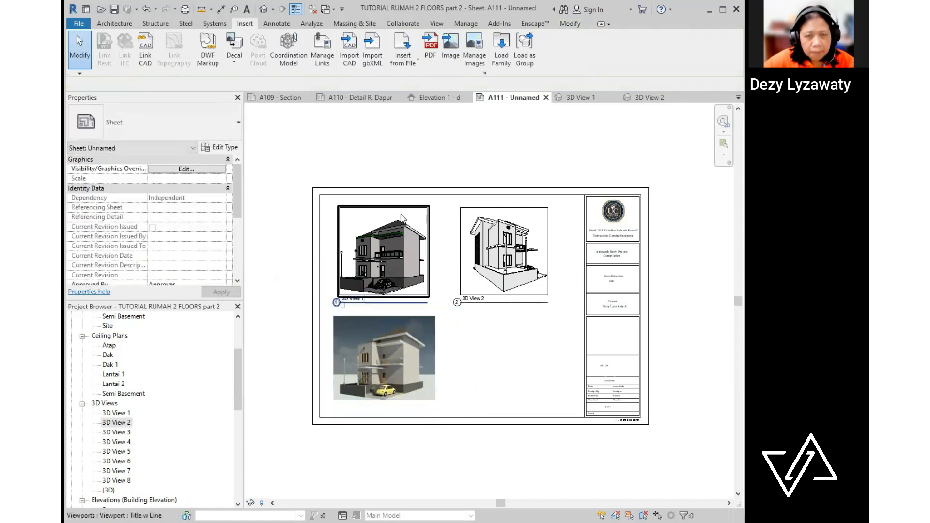
- Import the rendered image 3D View 1night.jpg and place it on sheet A111
click(450, 48)
click(335, 209)
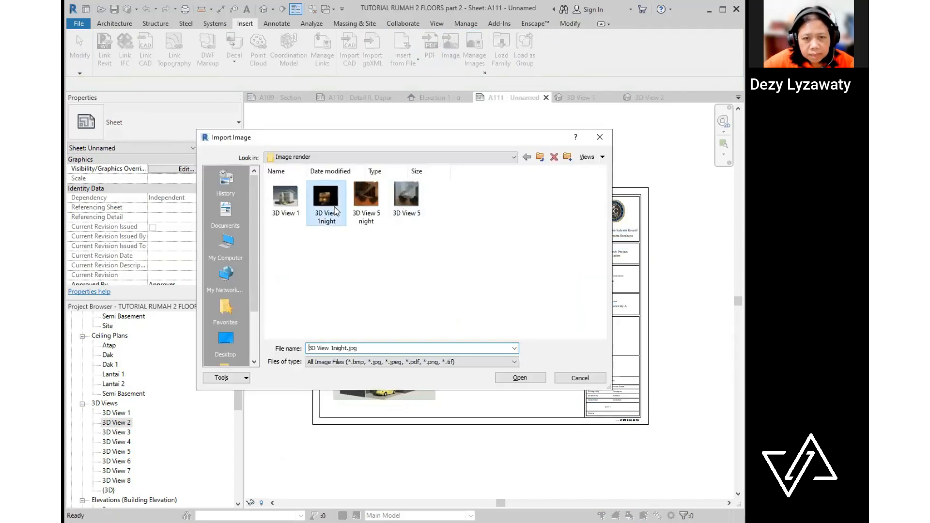
double_click(334, 211)
click(481, 313)
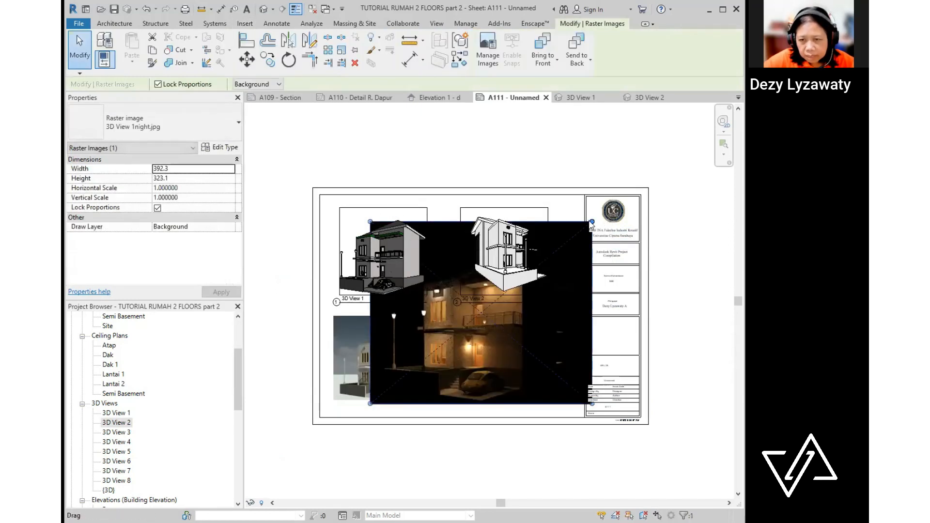
- Shrink the night render and position it below the 3D View 2 viewport, level with the daytime render
drag(592, 223, 495, 300)
drag(451, 356, 524, 367)
drag(570, 414, 536, 380)
click(665, 376)
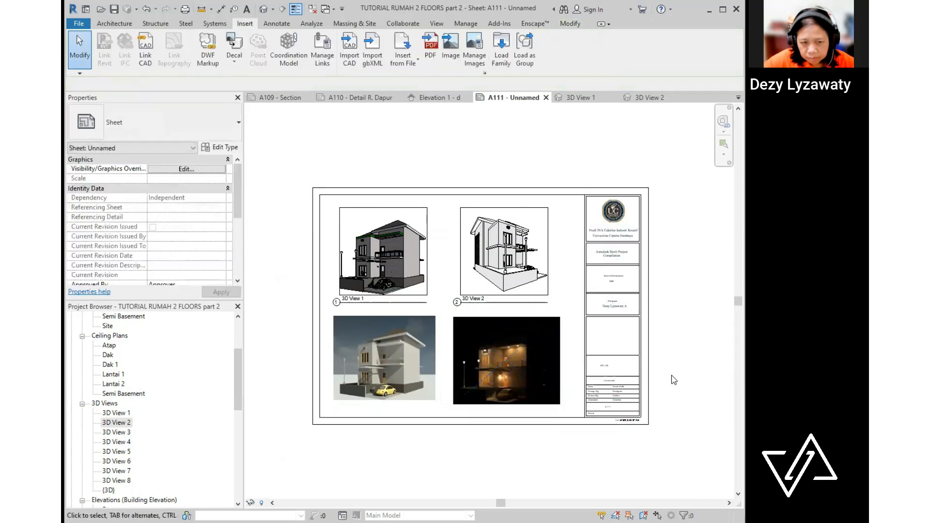
- Change the sheet name in the A111 title block to Exterior
click(615, 384)
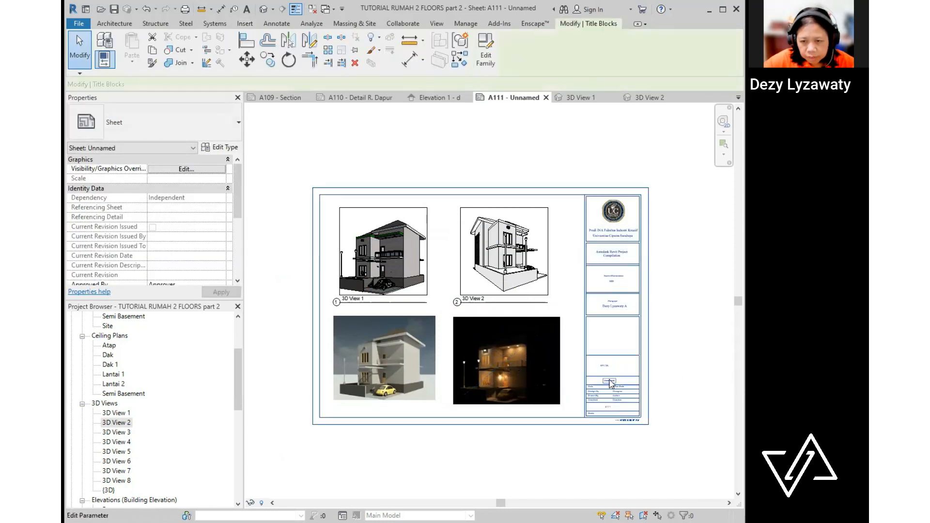
click(616, 382)
text(Exterior)
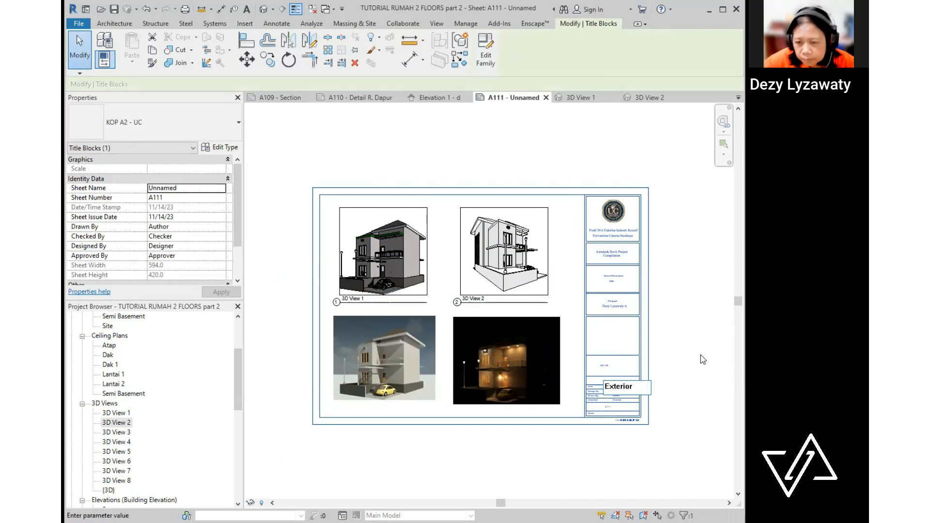
key(Return)
- Create a new sheet with the KOP A2 - UC title block
scroll(135, 491, down, 10)
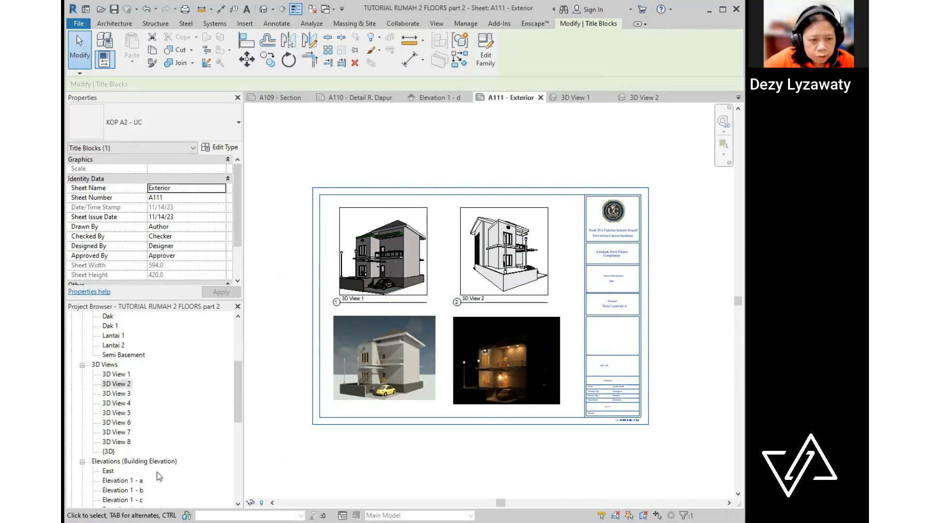
scroll(158, 476, down, 1)
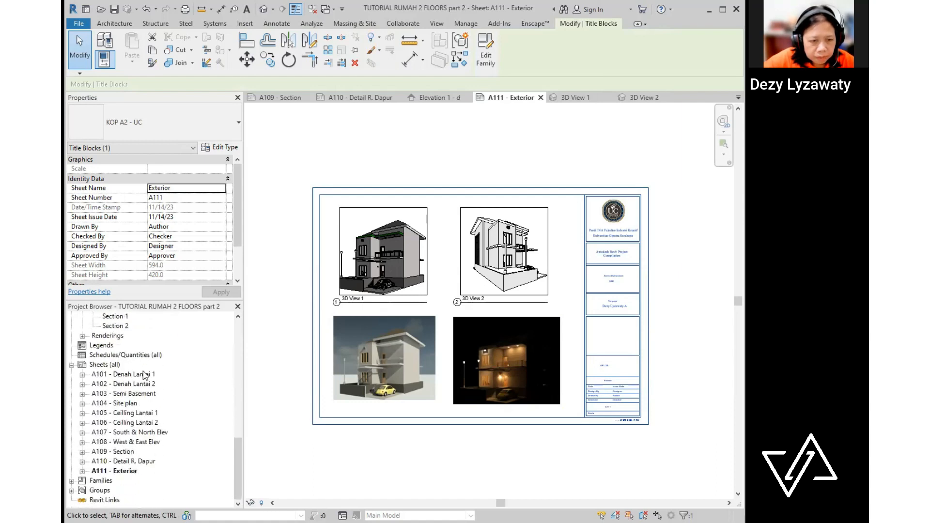
click(103, 365)
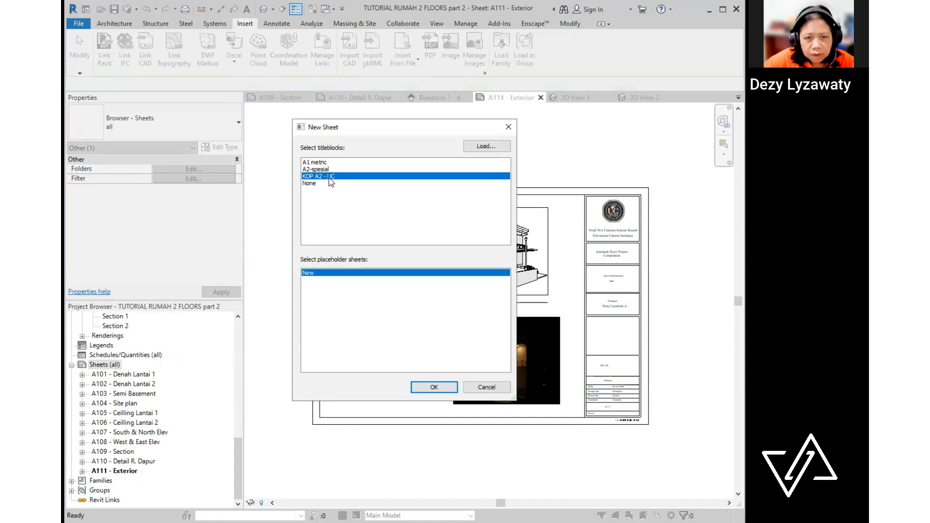
key(Return)
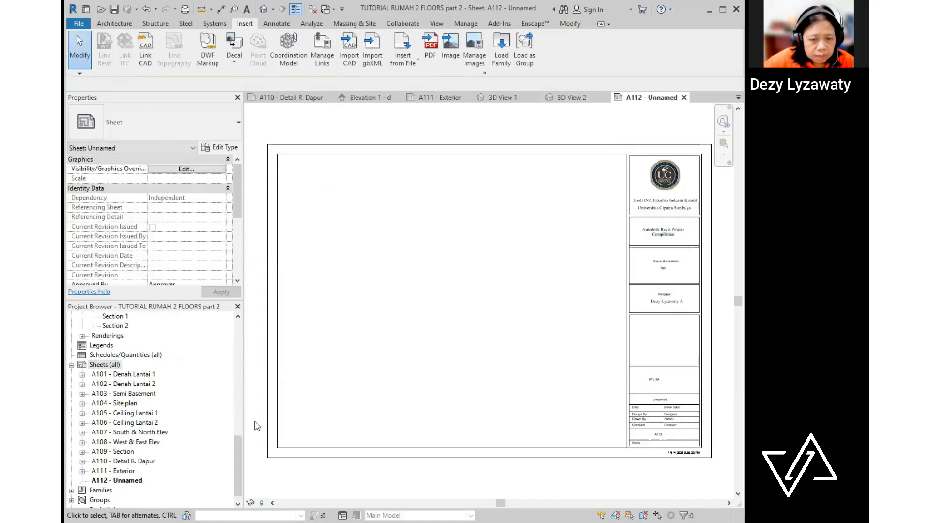
- Open 3D View 5, checking 3D Views 4 and 3 first, and scale its crop region to 155 mm wide with locked proportions
drag(239, 459, 241, 366)
scroll(186, 477, down, 1)
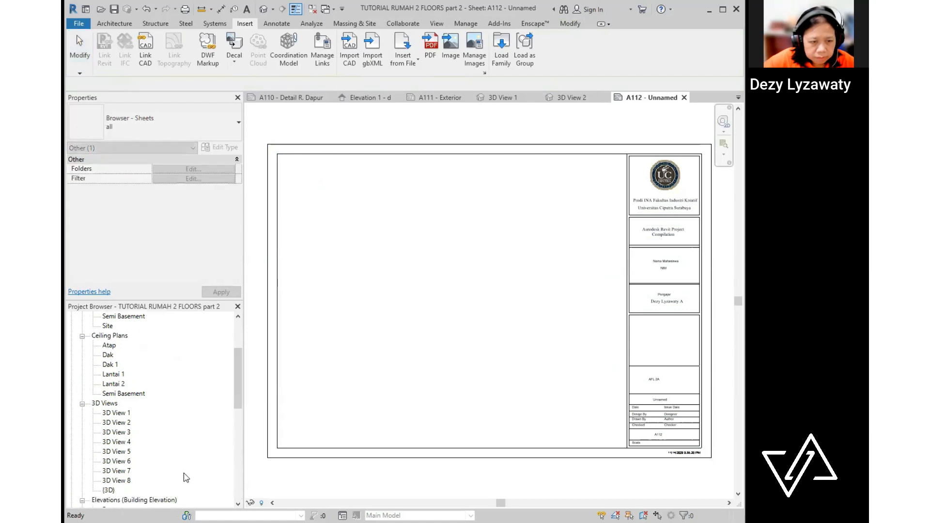
double_click(127, 443)
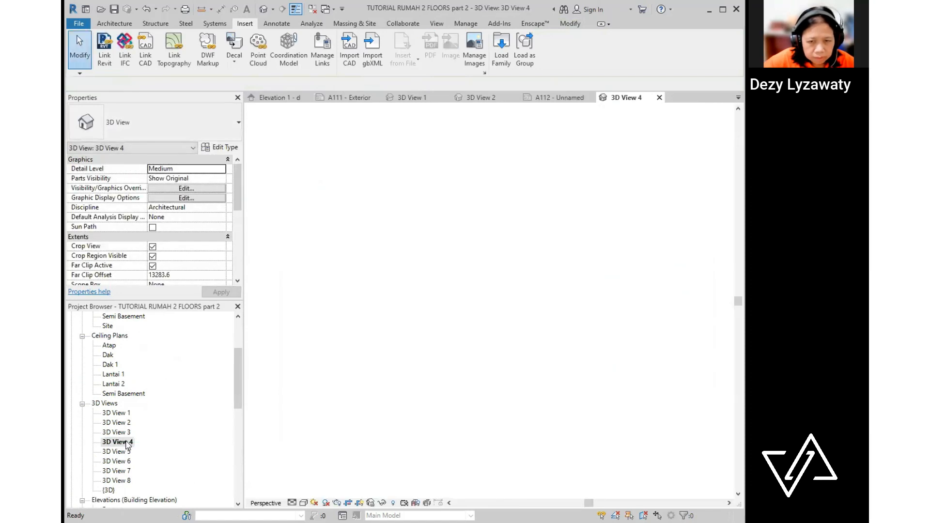
double_click(123, 432)
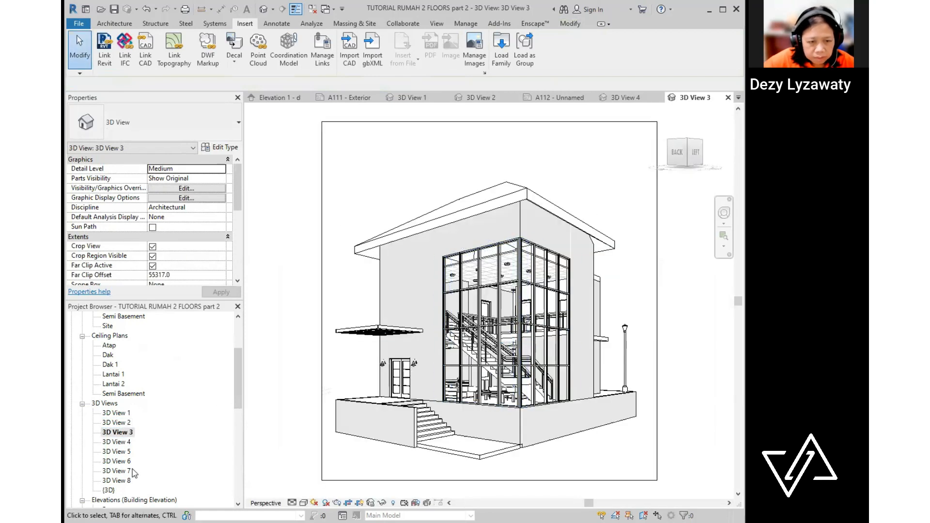
double_click(121, 452)
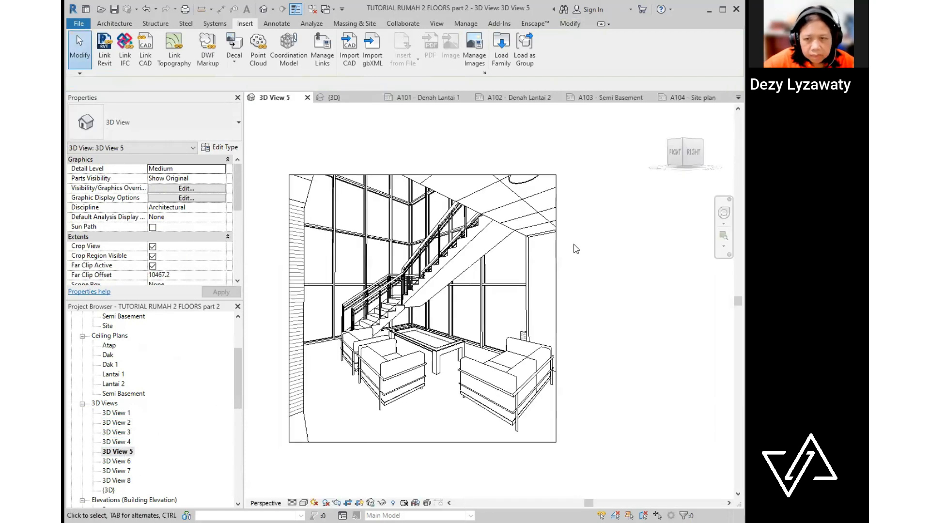
click(556, 264)
click(485, 54)
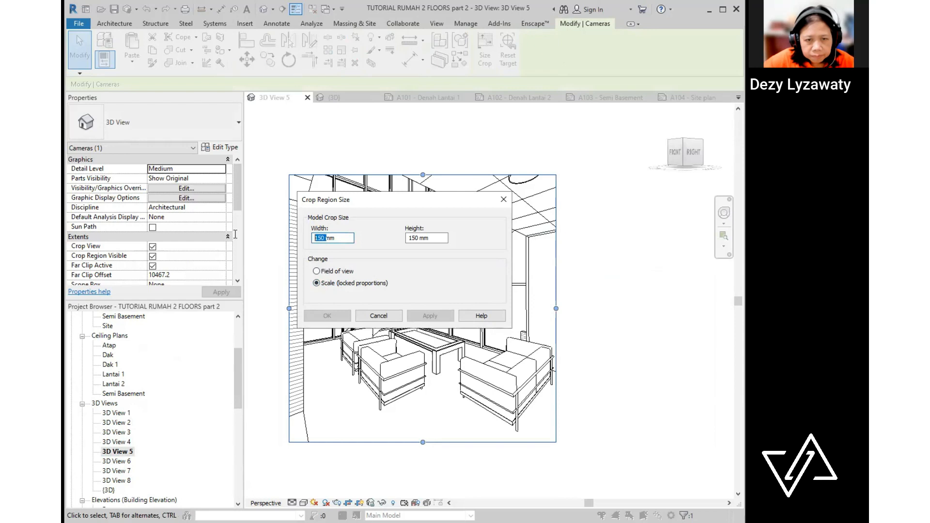
text(155)
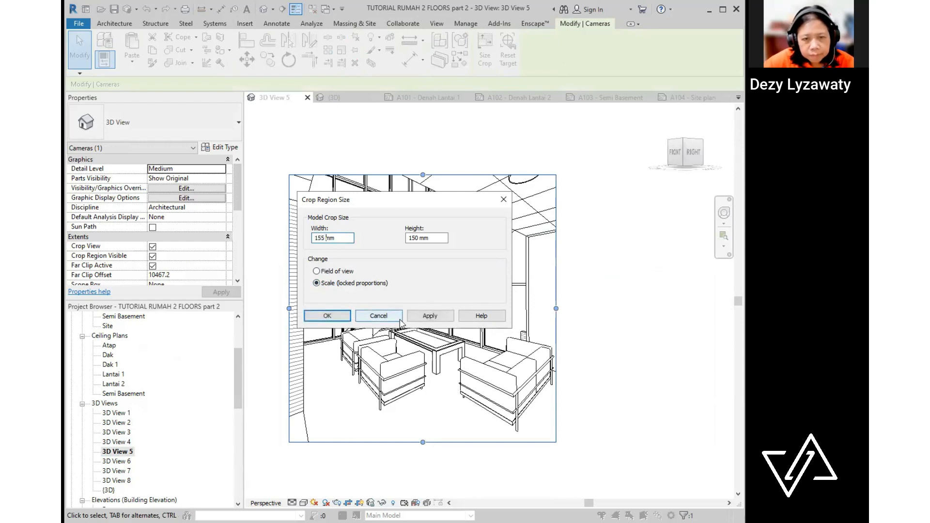
click(446, 316)
click(327, 316)
- Look through 3D Views 6 and 7, open 3D View 8 and scale its crop region to 155 mm wide with locked proportions
click(116, 461)
double_click(128, 461)
double_click(123, 470)
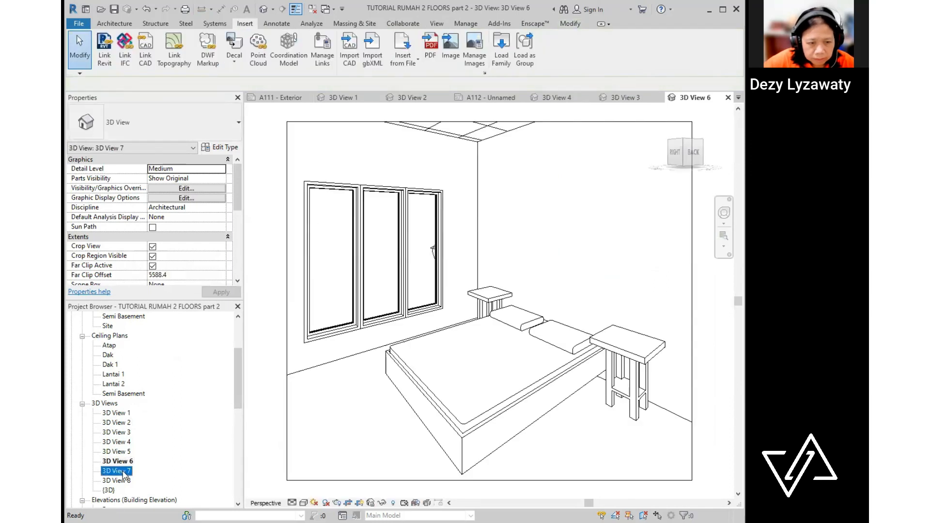
double_click(121, 480)
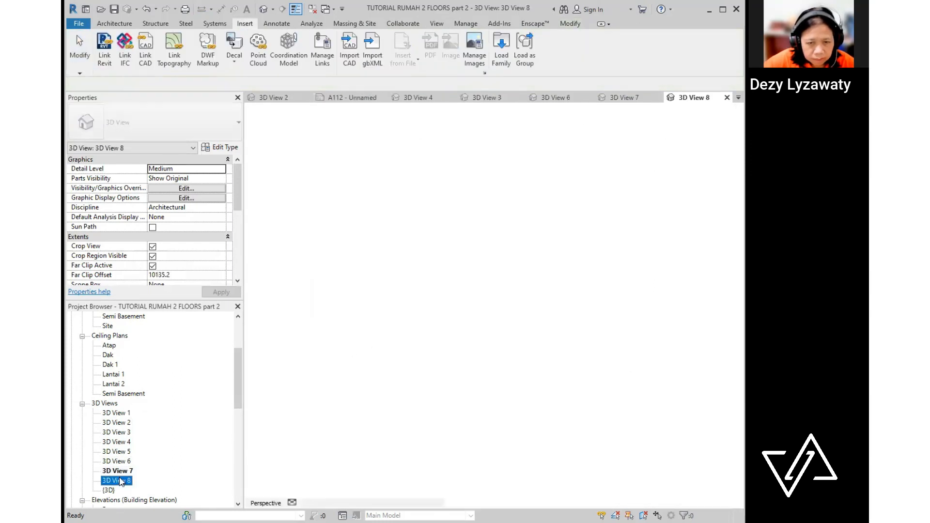
scroll(401, 297, down, 2)
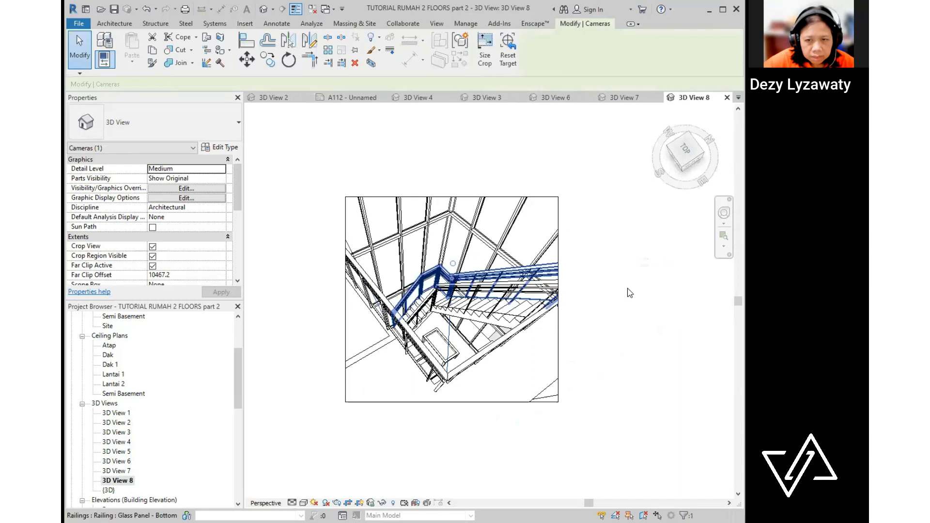
click(647, 326)
click(558, 353)
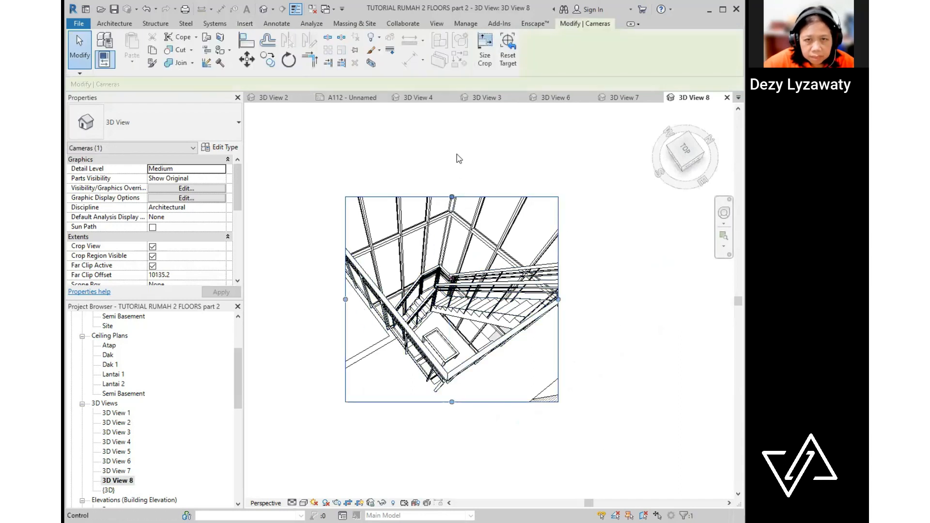
click(485, 47)
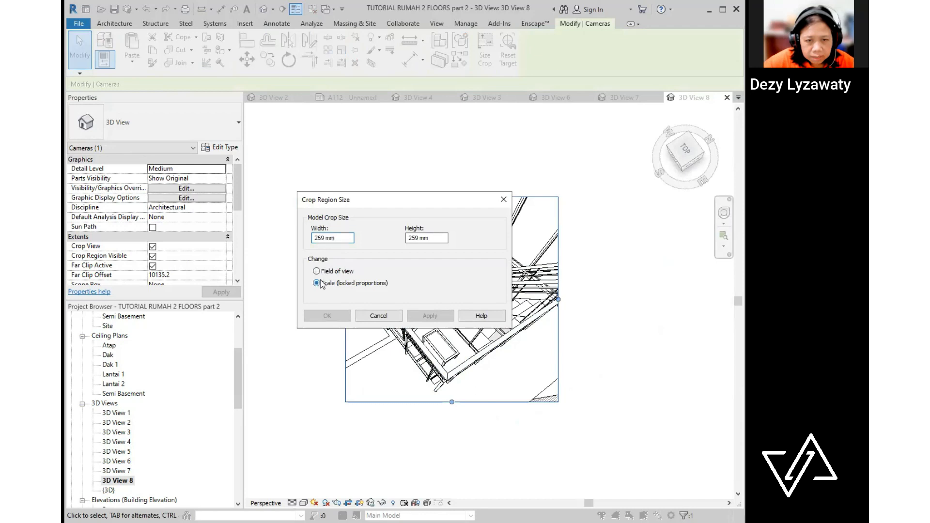
text(155)
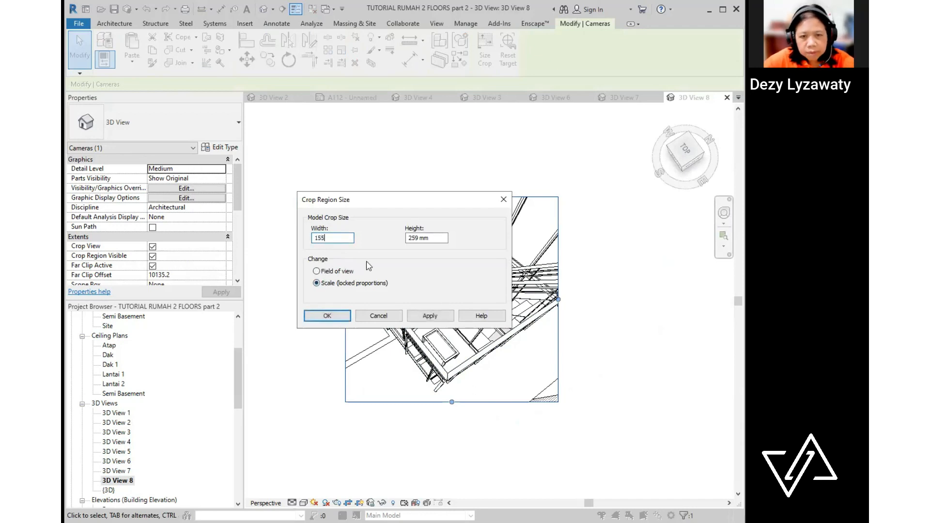
click(440, 318)
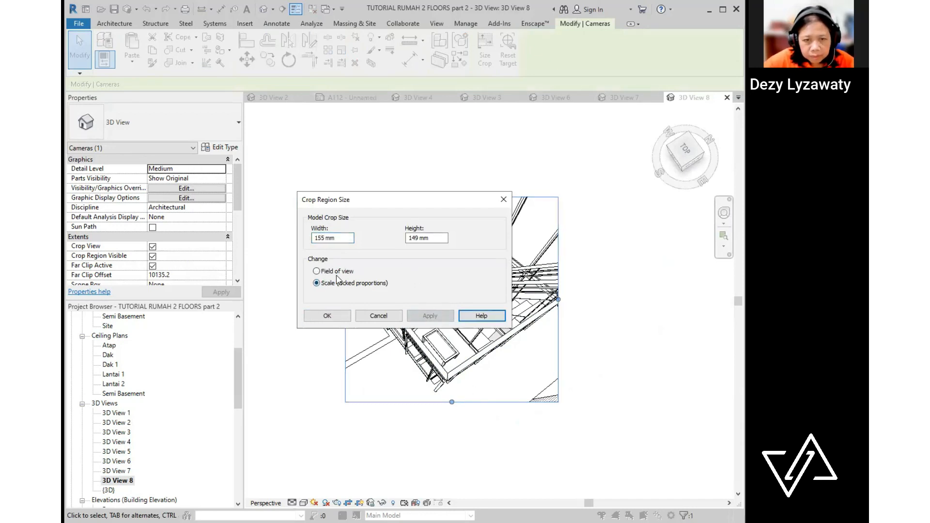
- Set the height of 3D View 8's crop region to 155 mm by changing the field of view
click(316, 272)
double_click(421, 238)
text(155mm)
click(446, 317)
click(340, 318)
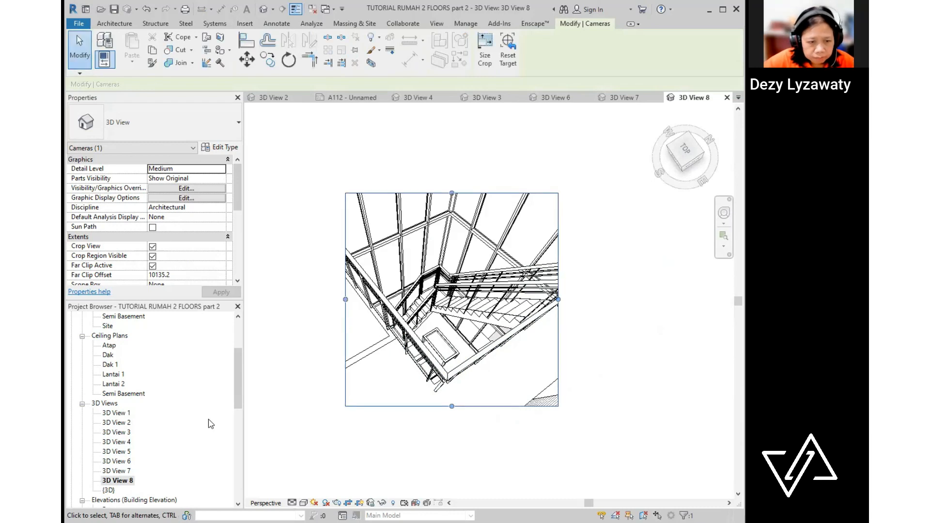
- Recheck 3D Views 5 and 8, return to sheet A112 and place 3D View 5 in the sheet's upper-left area
double_click(124, 452)
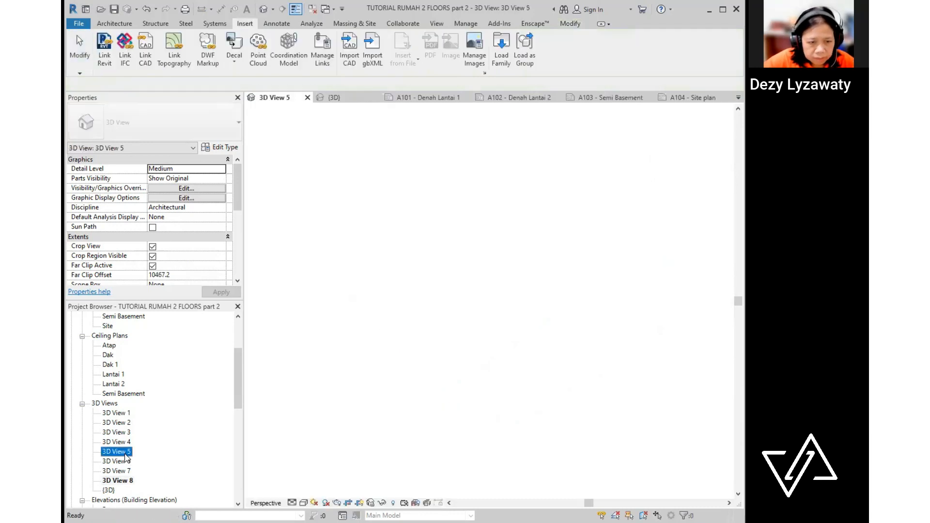
double_click(116, 480)
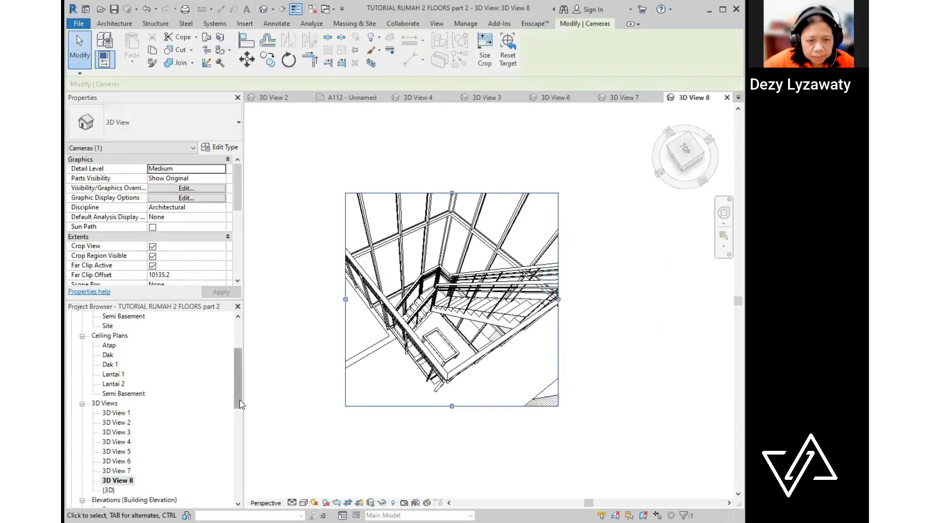
double_click(116, 470)
scroll(134, 392, up, 1)
scroll(135, 391, up, 6)
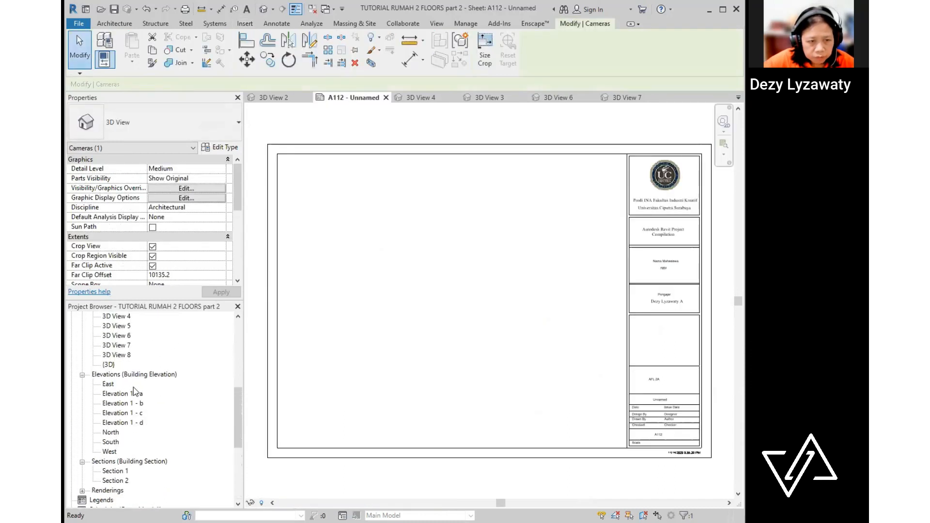
click(119, 357)
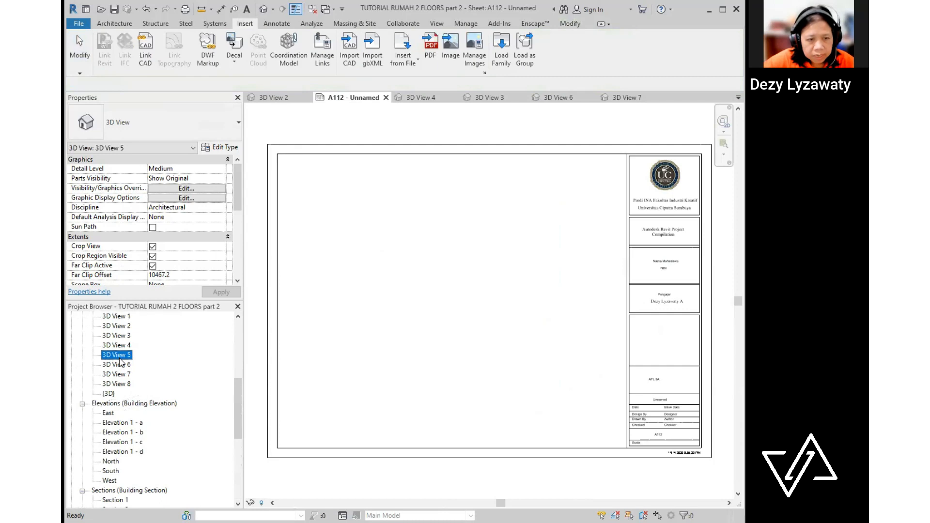
click(121, 359)
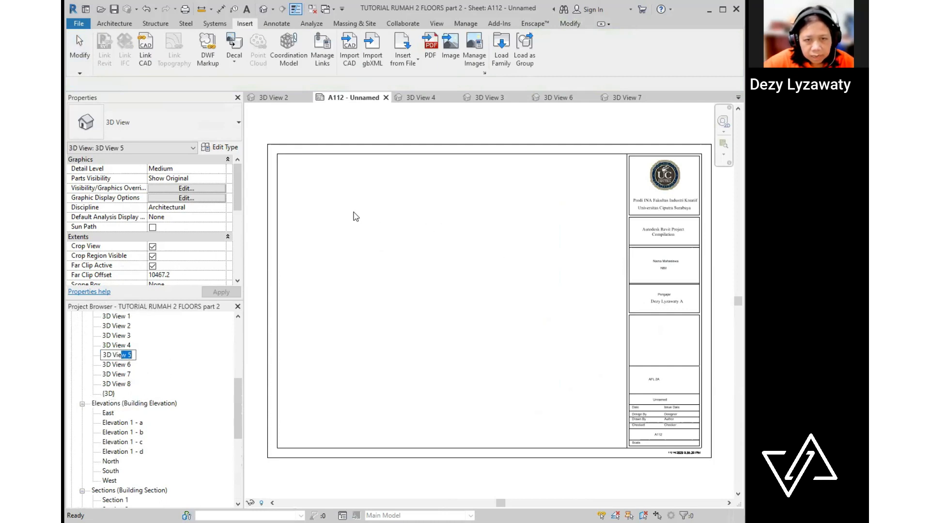
click(173, 364)
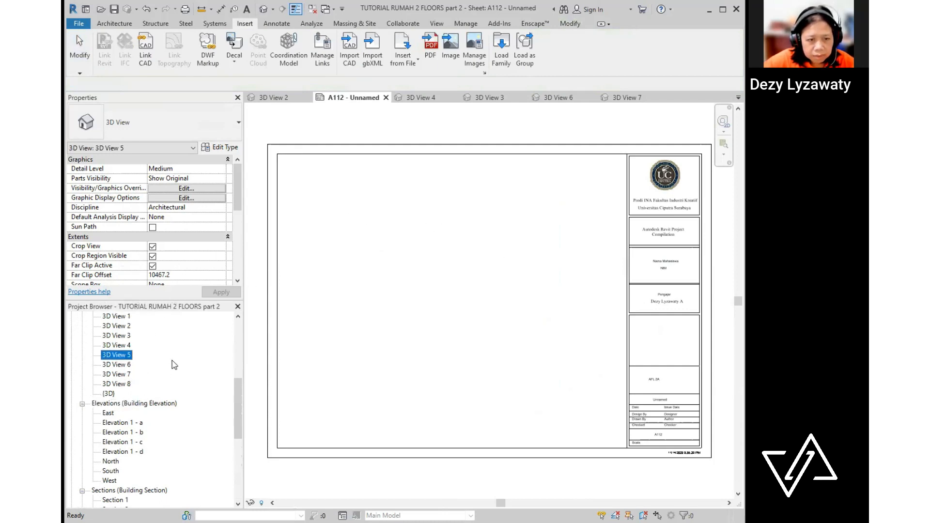
drag(389, 235, 383, 233)
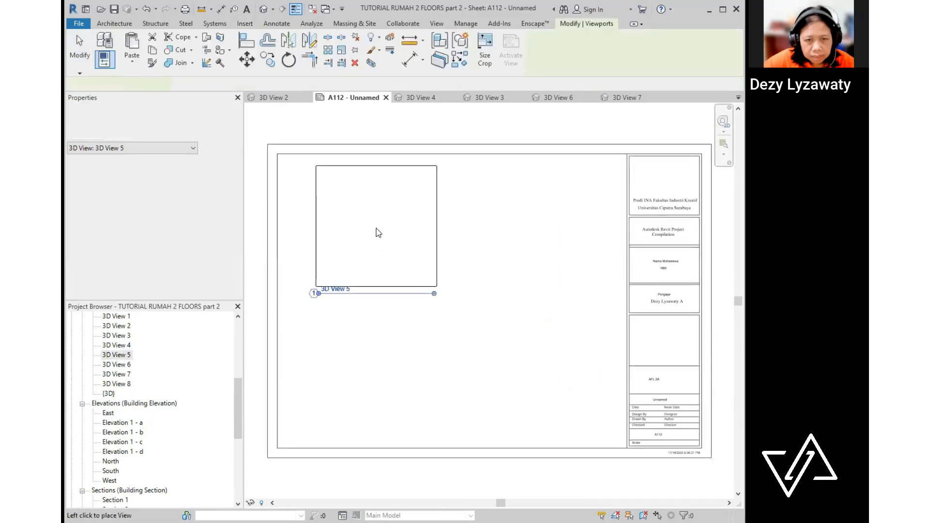
click(377, 228)
- Place 3D View 8 on sheet A112, to the right of 3D View 5 and level with it
click(119, 384)
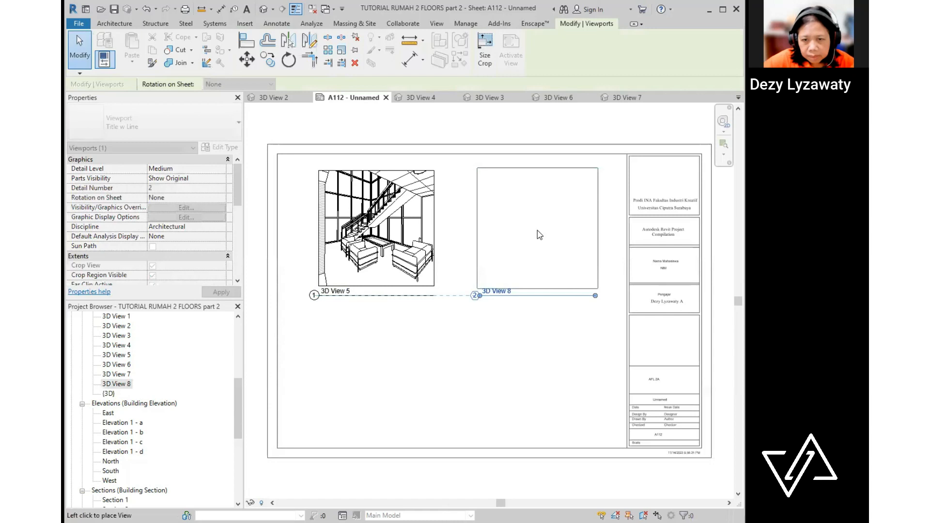
click(537, 231)
click(542, 398)
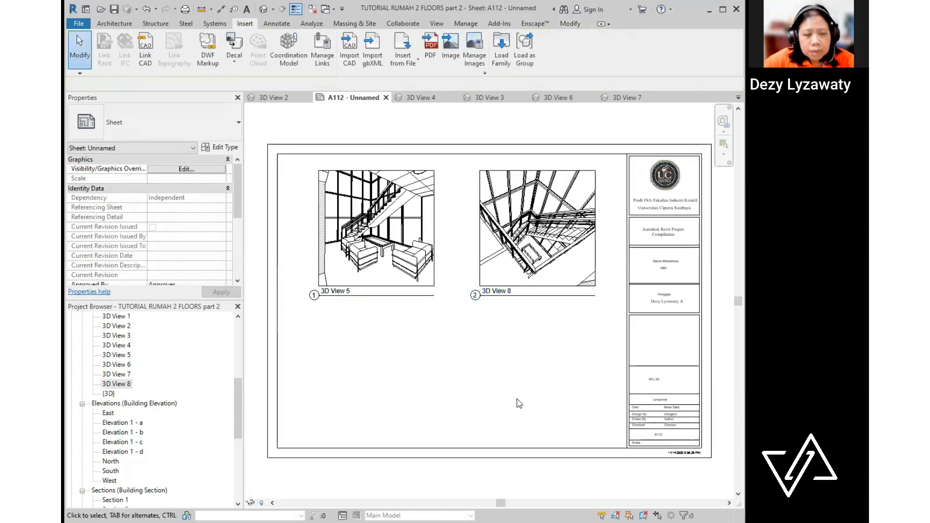
- Import the render 3D View 5.jpg, scale it down to about 164.5 mm wide and position it below the 3D View 5 viewport
click(451, 48)
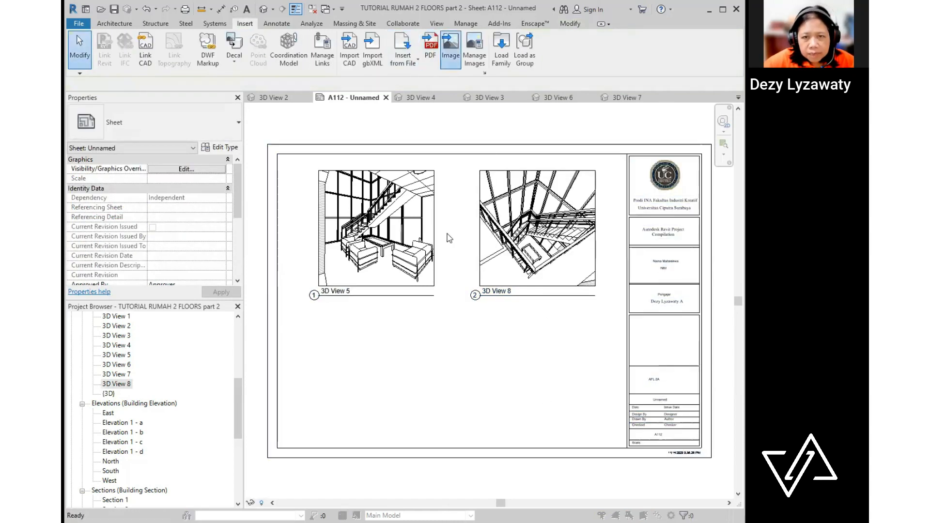
click(411, 214)
click(531, 379)
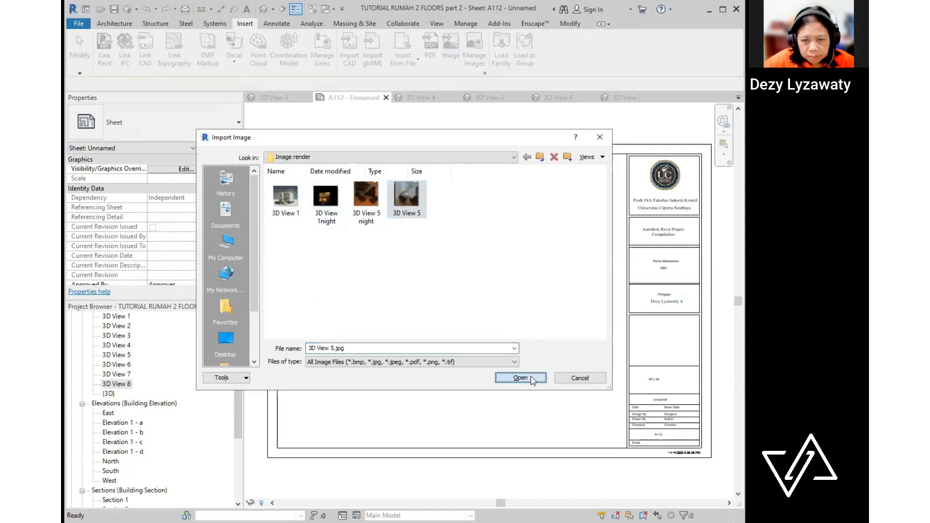
click(394, 375)
drag(492, 472, 439, 409)
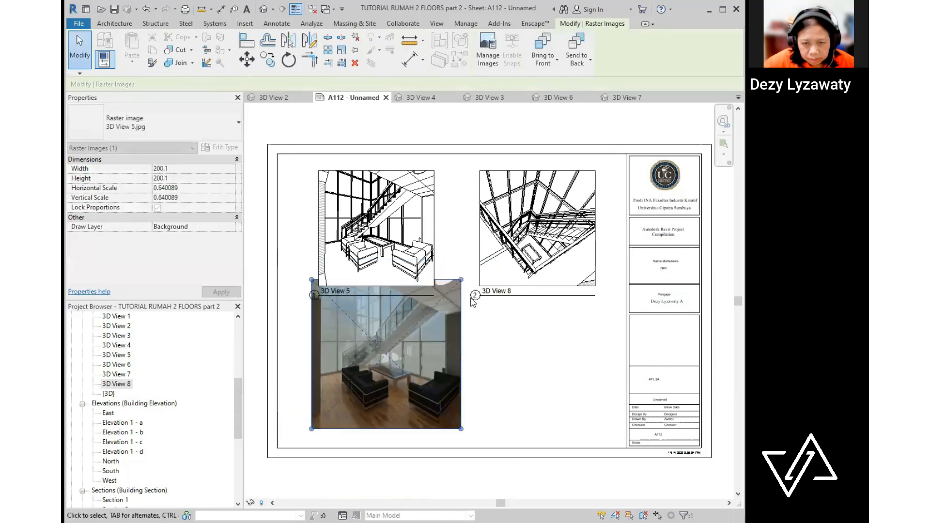
drag(462, 280, 435, 306)
drag(413, 346, 415, 356)
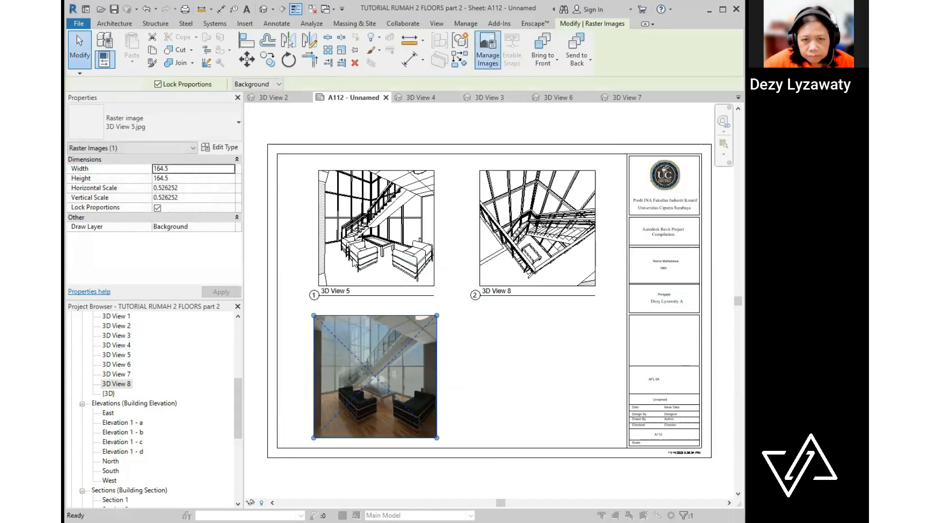
click(488, 51)
click(329, 215)
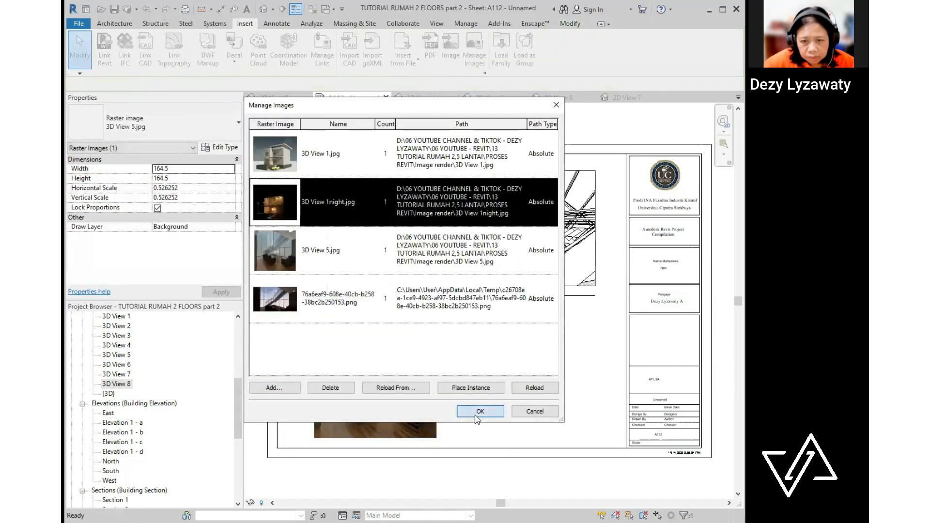
click(480, 411)
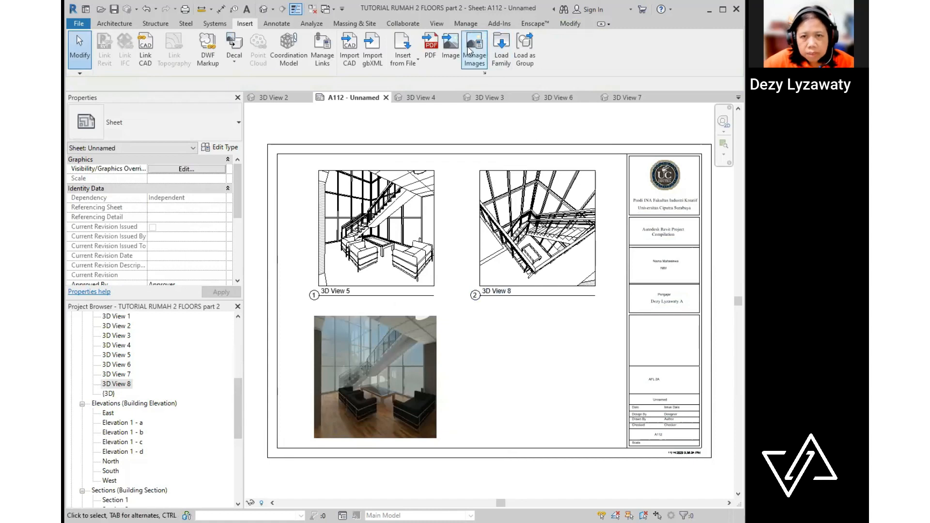
- Import the 3D View 5 night render and place it in the right half of the sheet
click(451, 46)
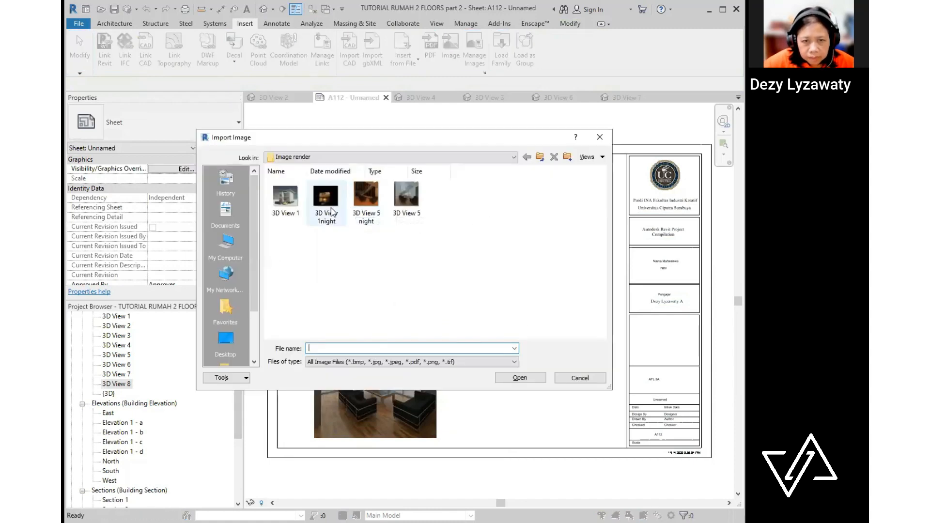
click(366, 201)
double_click(370, 205)
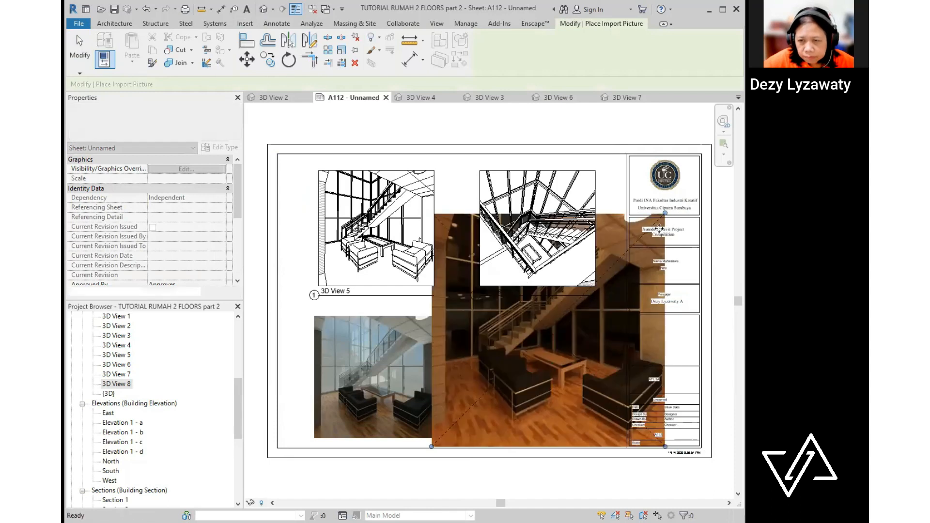
click(659, 228)
- Scale the night render down to about the size of the daytime render and position it below the 3D View 8 viewport
drag(665, 213, 571, 322)
drag(524, 359, 565, 359)
click(589, 419)
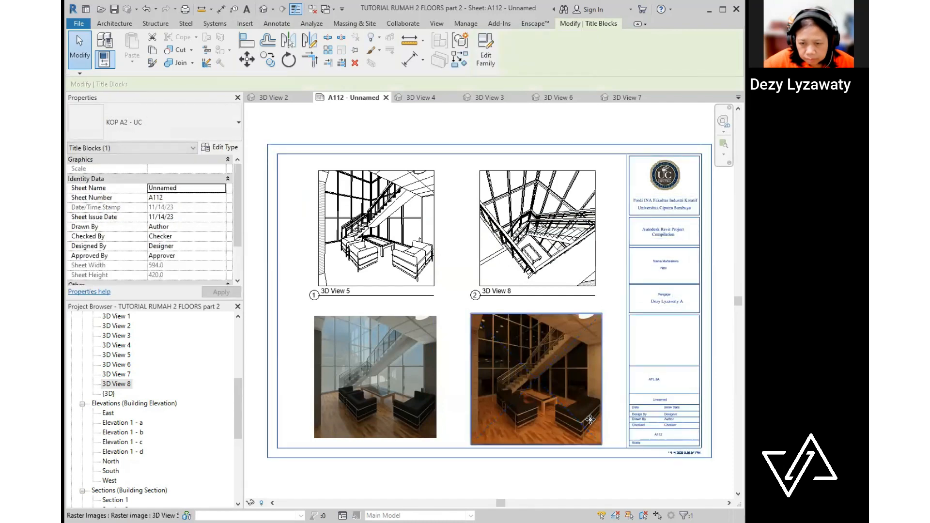
click(590, 419)
drag(602, 444, 594, 437)
click(616, 402)
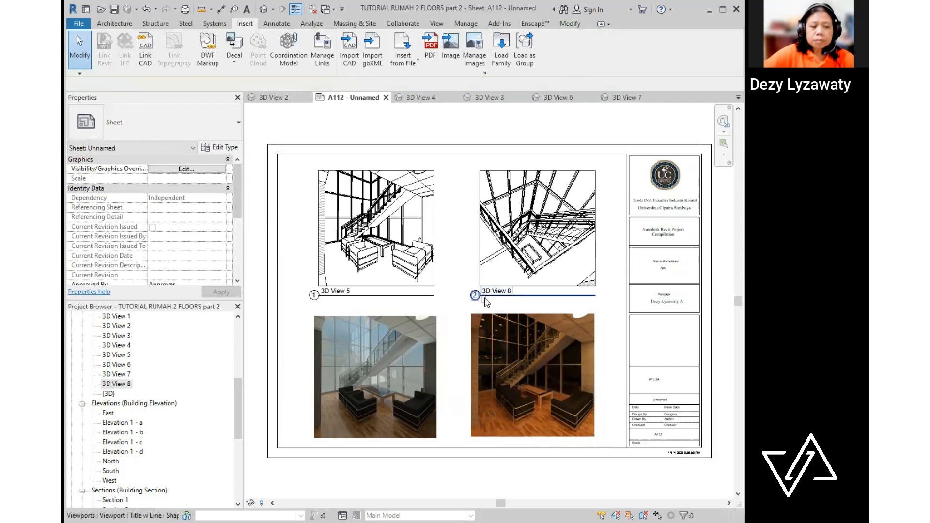
- Check sheet A111 - Exterior for comparison and rename sheet A112 as Interior in its title block
scroll(127, 485, down, 7)
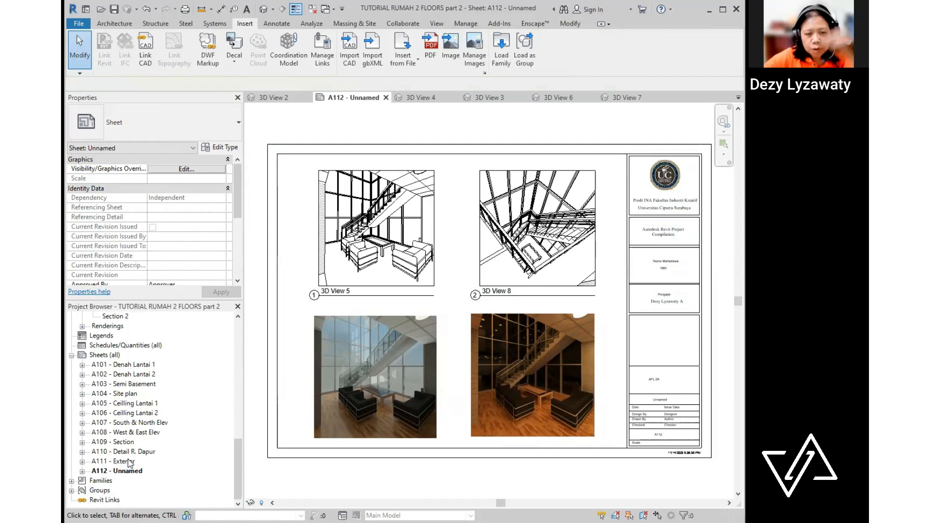
double_click(129, 461)
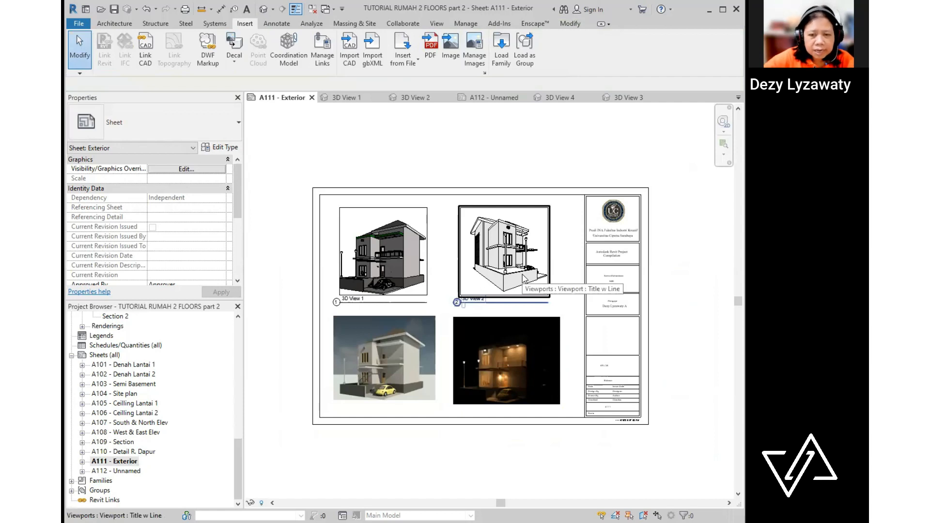
click(124, 471)
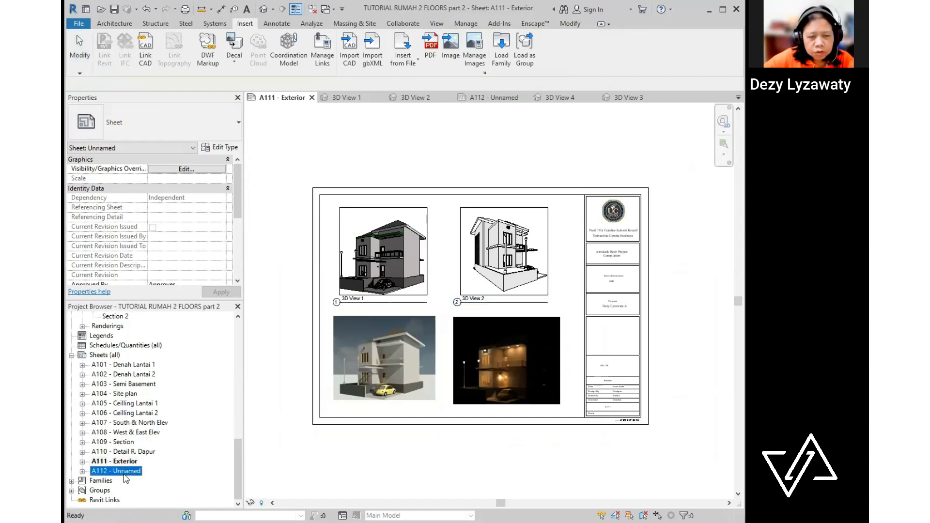
double_click(128, 472)
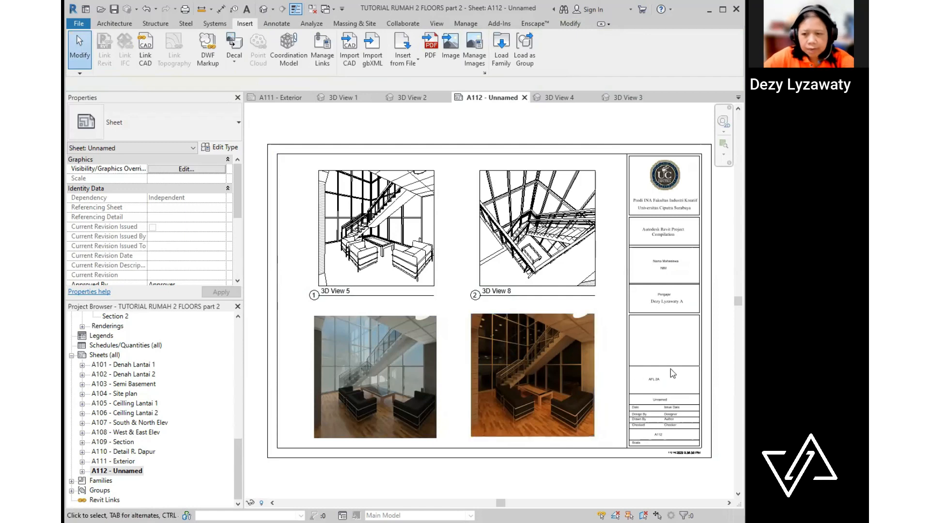
click(661, 401)
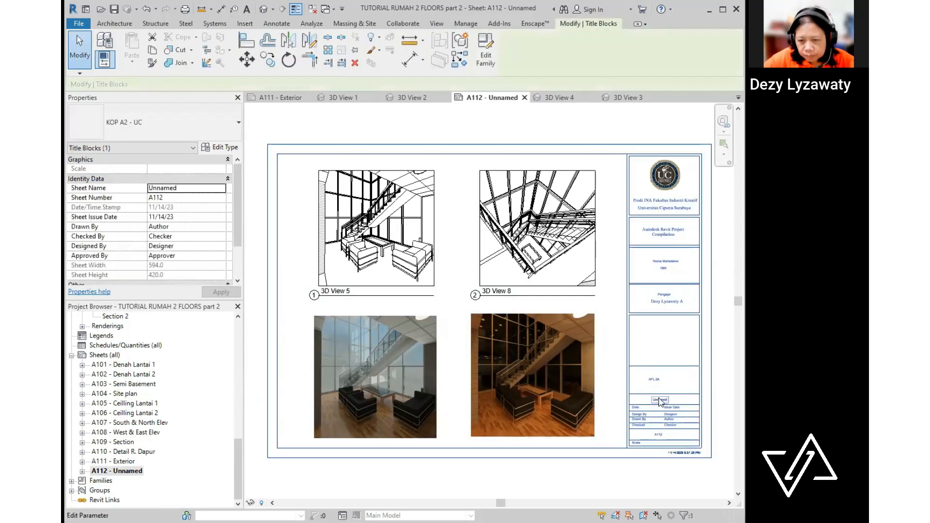
click(661, 402)
text(E)
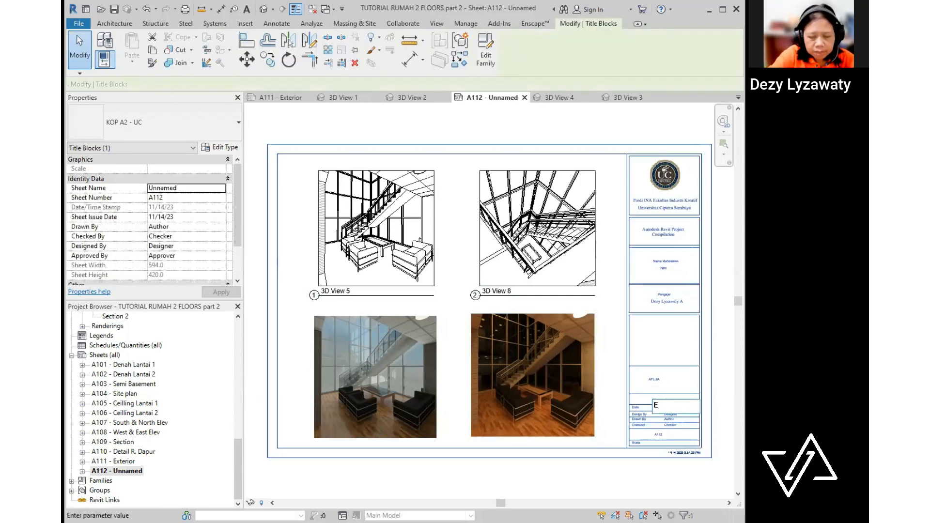
text(nterio)
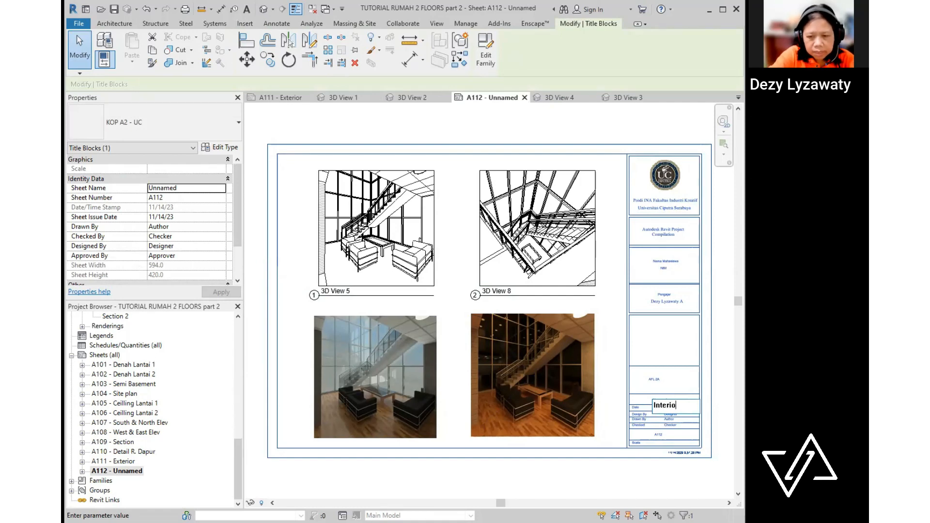
text(r)
key(Return)
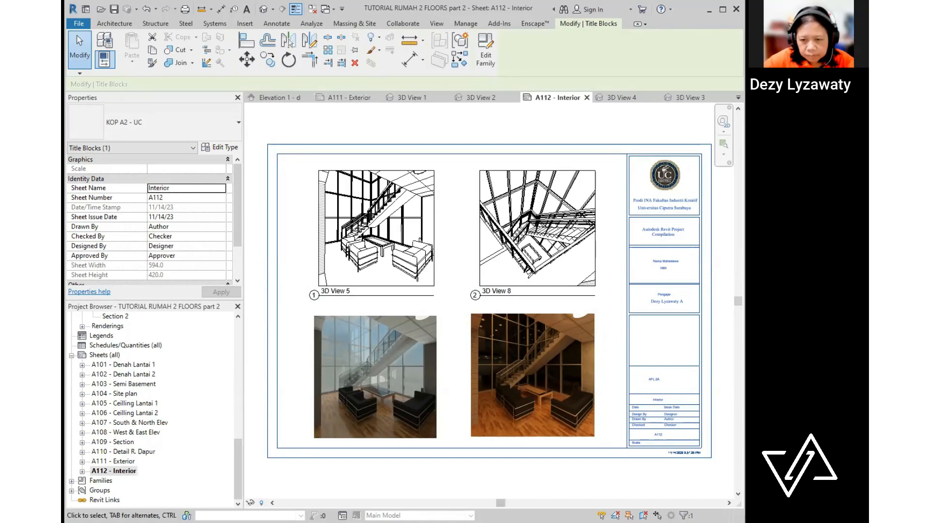